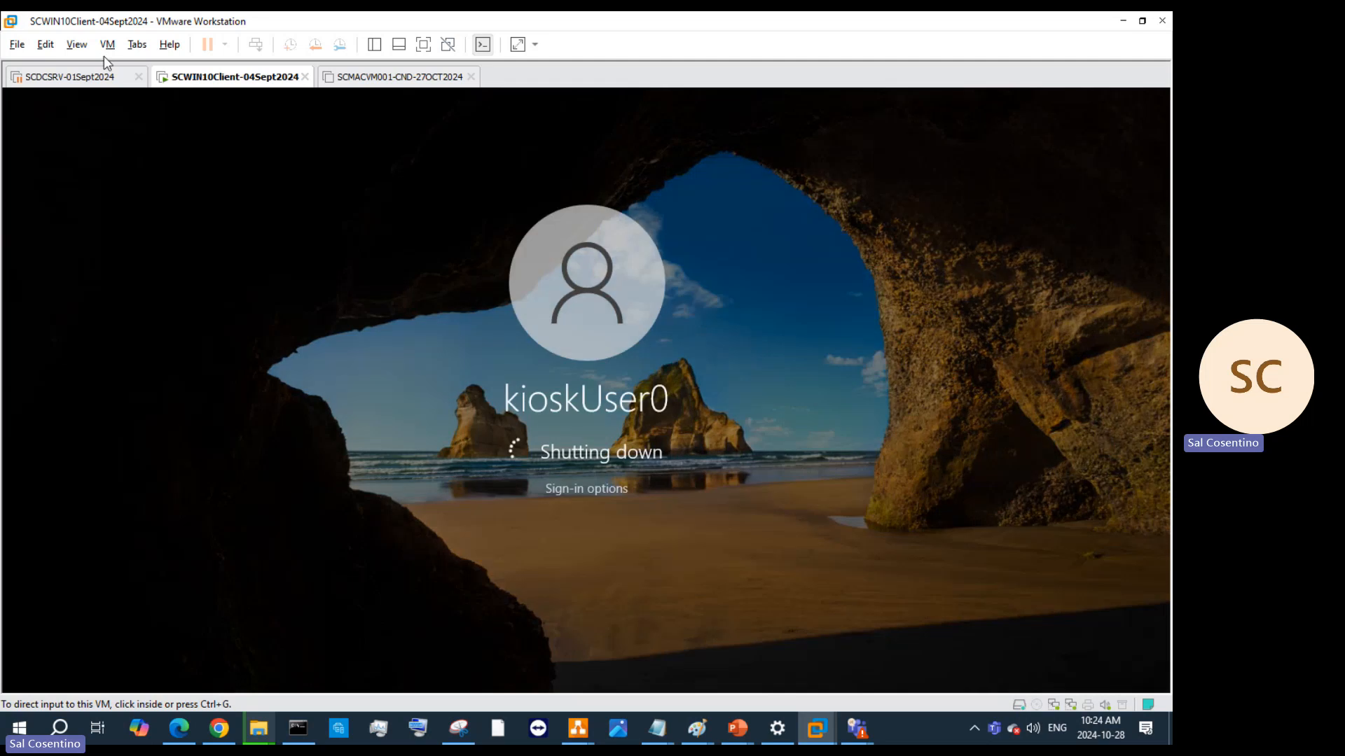
Resume the suspended SCDCSRV-01Sept2024 virtual machine
{"action": "left_click", "coordinate": [74, 78]}
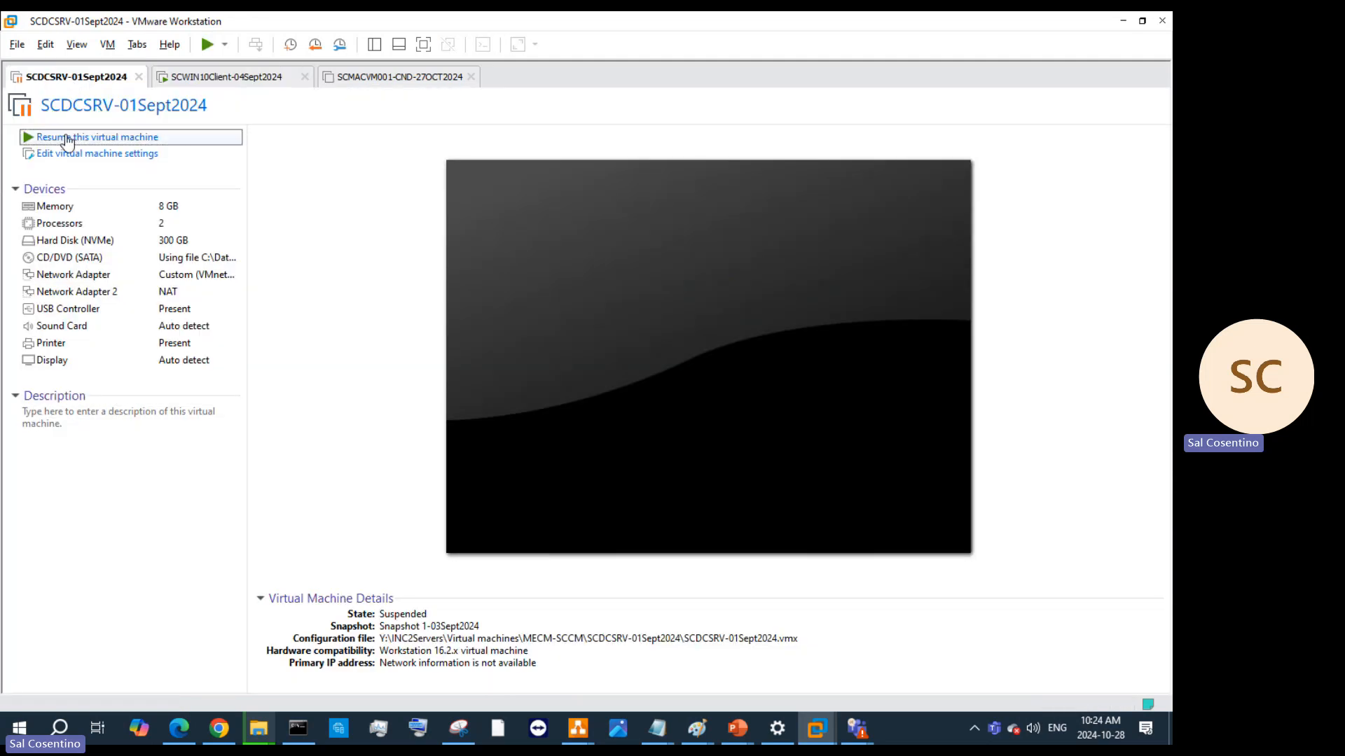
{"action": "left_click", "coordinate": [67, 140]}
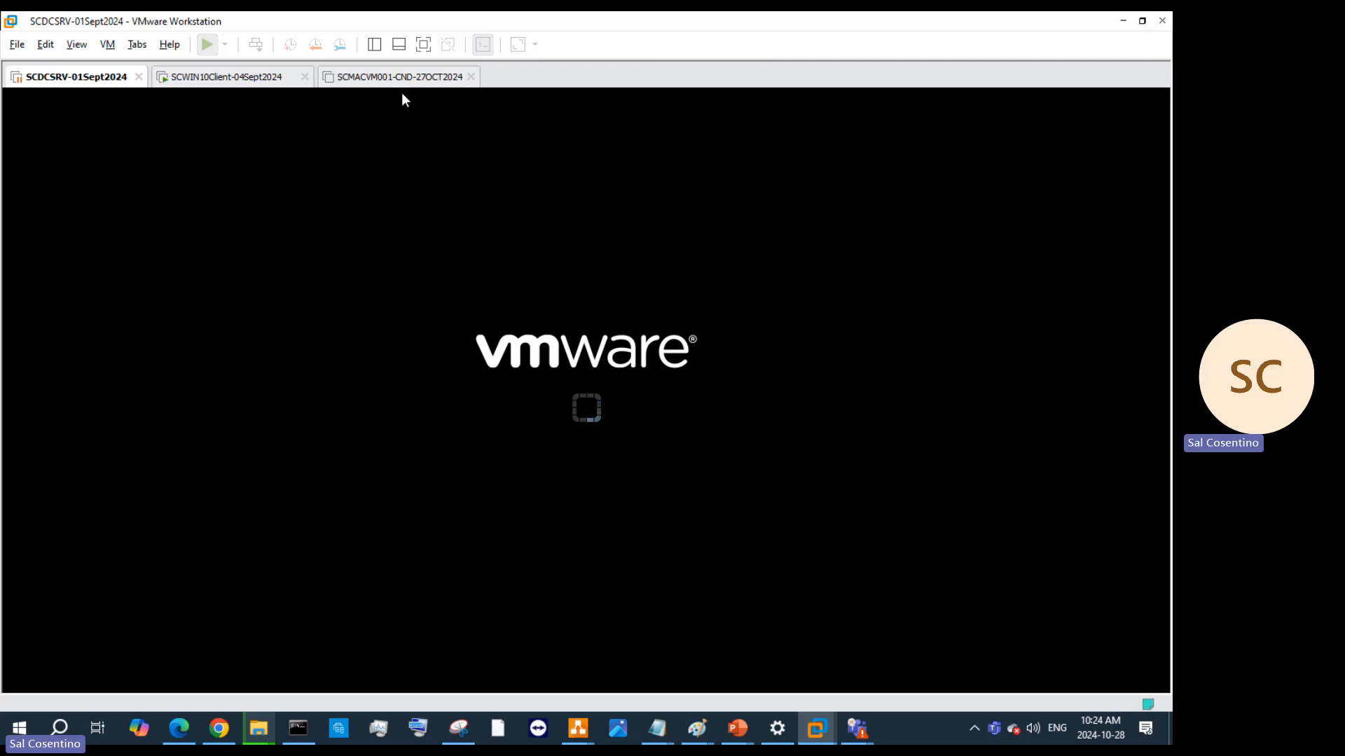
Switch to MacBook Virtual Machine.pptx in PowerPoint and paste the copied Windows Boot Manager screenshot onto the Bootloaders slide
{"action": "left_click", "coordinate": [737, 729]}
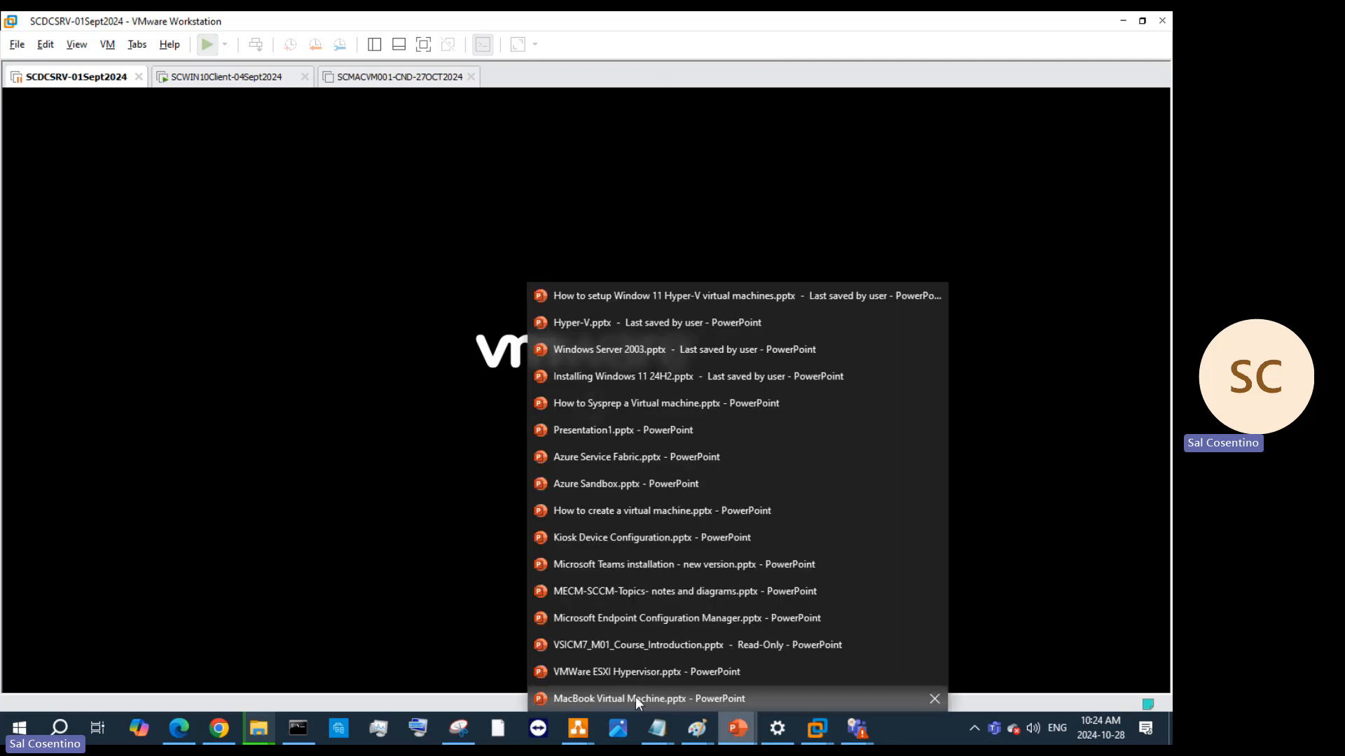
{"action": "left_click", "coordinate": [636, 696]}
{"action": "left_click", "coordinate": [690, 468]}
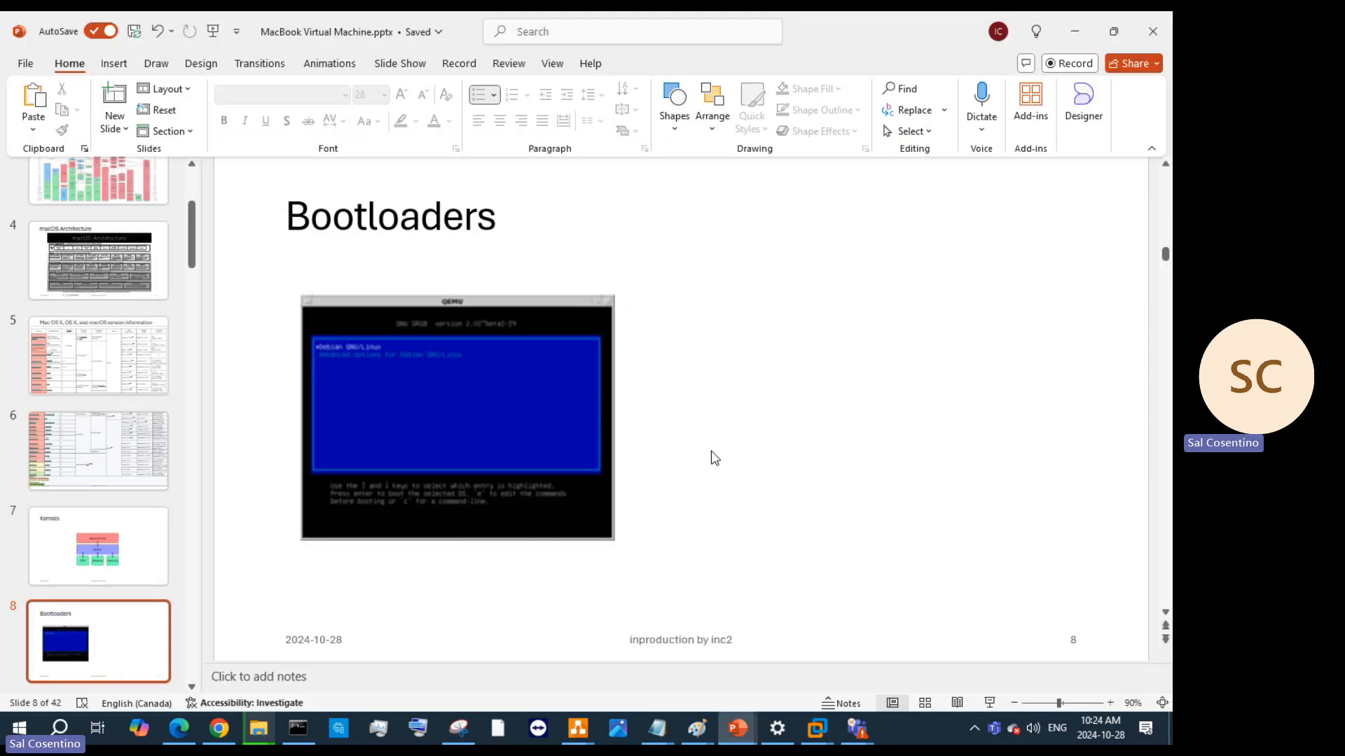
{"action": "key", "text": "ctrl+v"}
{"action": "scroll", "coordinate": [322, 235], "scroll_direction": "up", "scroll_amount": 1}
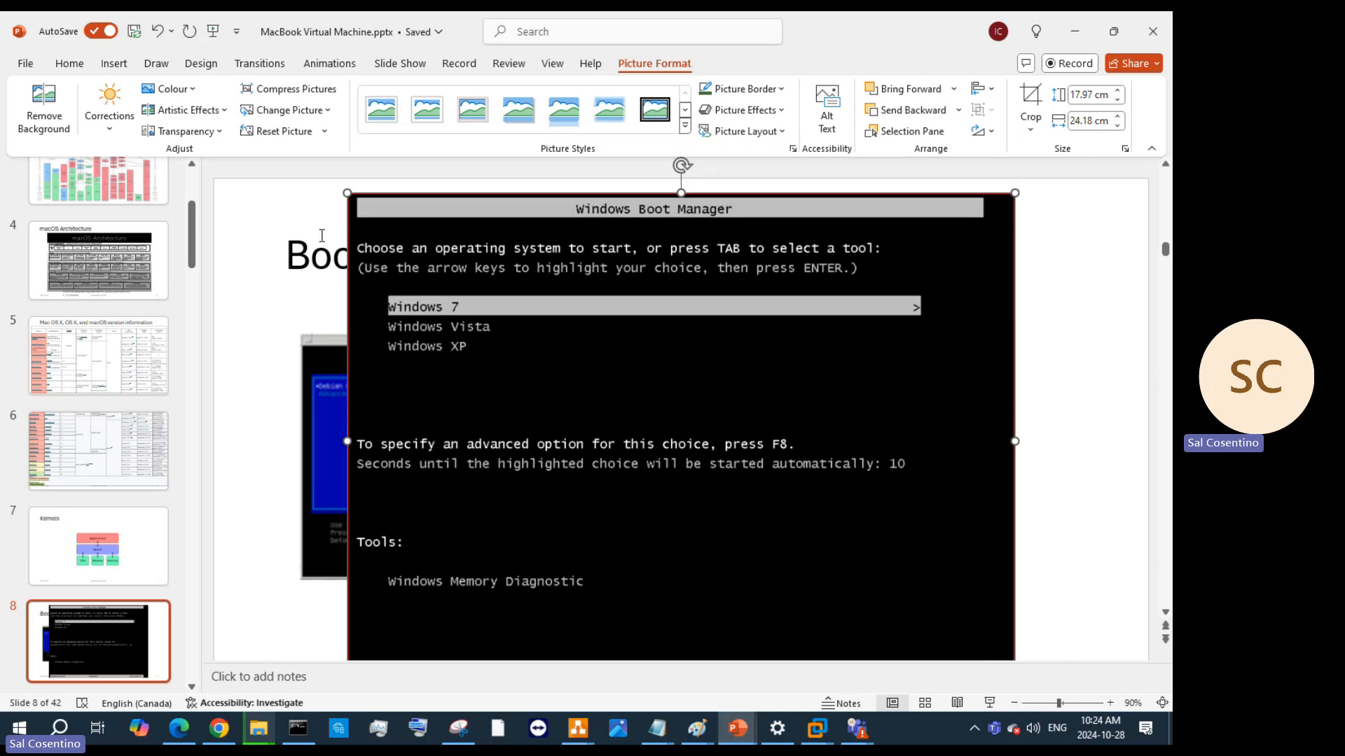
Shrink the Windows Boot Manager picture to about 13.43 × 18.08 cm and arrange it side by side with the GNU GRUB picture
{"action": "left_click_drag", "start_coordinate": [347, 193], "coordinate": [515, 305]}
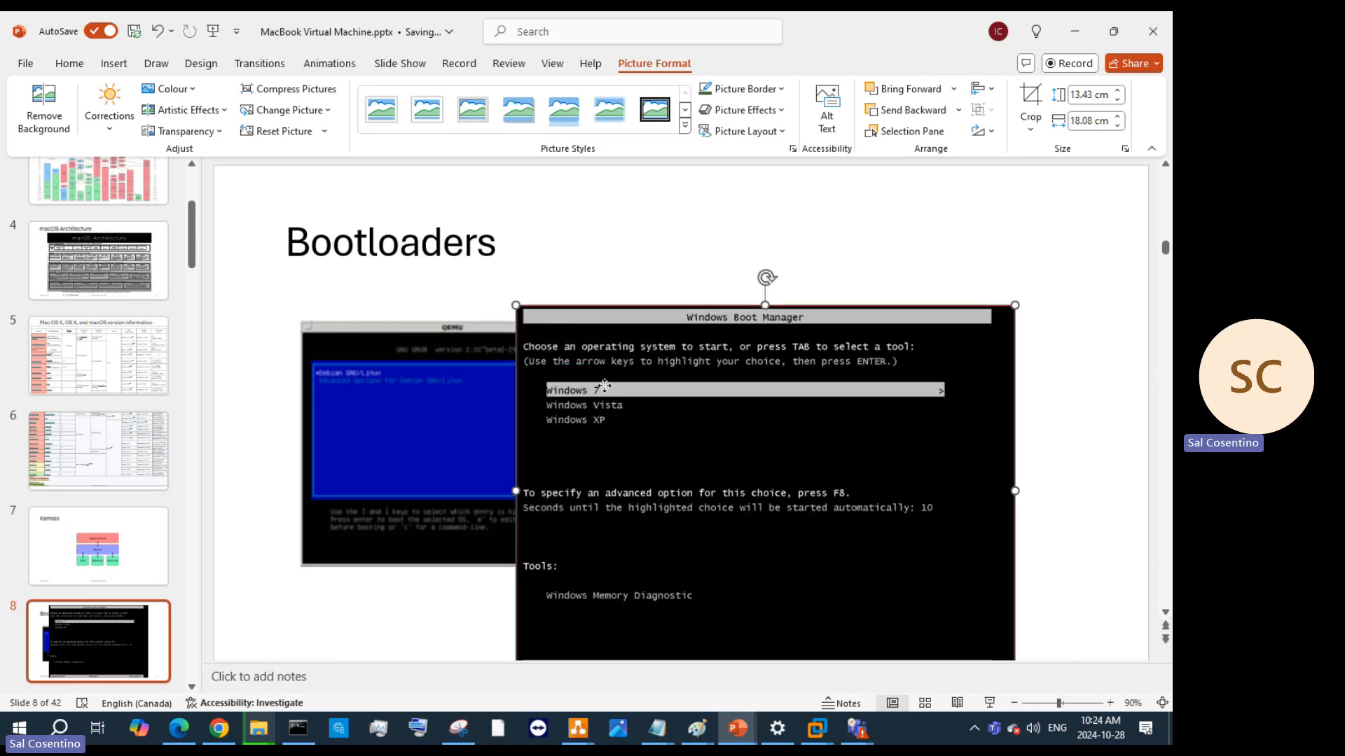
{"action": "left_click_drag", "start_coordinate": [603, 385], "coordinate": [700, 348]}
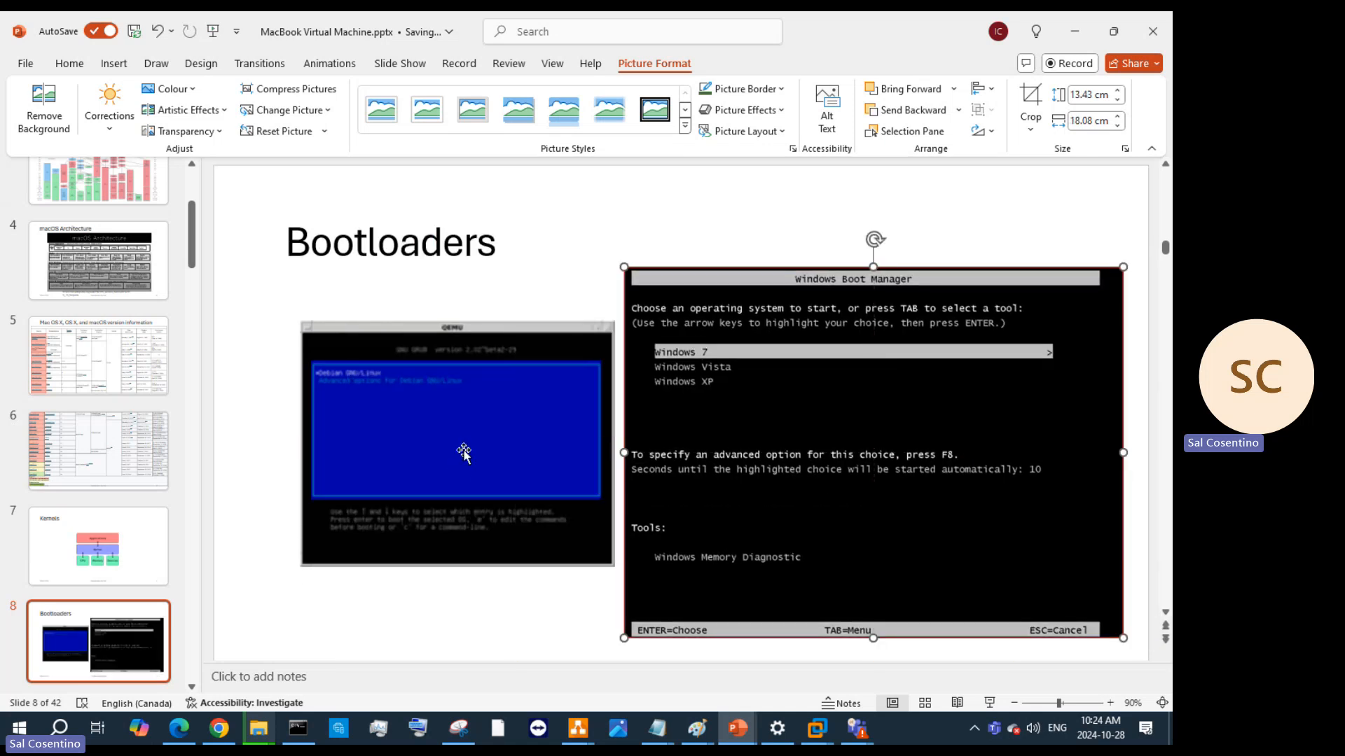
{"action": "left_click_drag", "start_coordinate": [463, 452], "coordinate": [428, 422]}
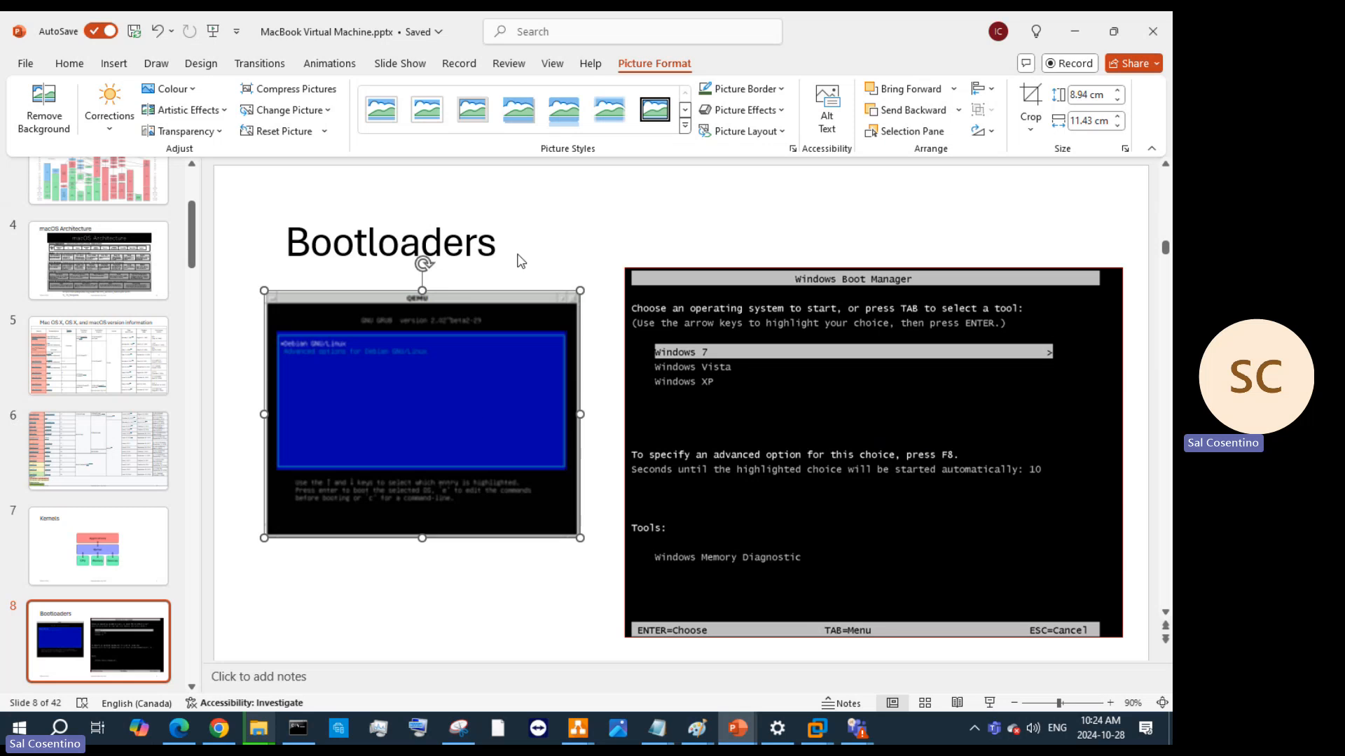
Change the slide 8 title to "Bootloader (GNU vs Windows Boot Loader)"
{"action": "left_click", "coordinate": [494, 236]}
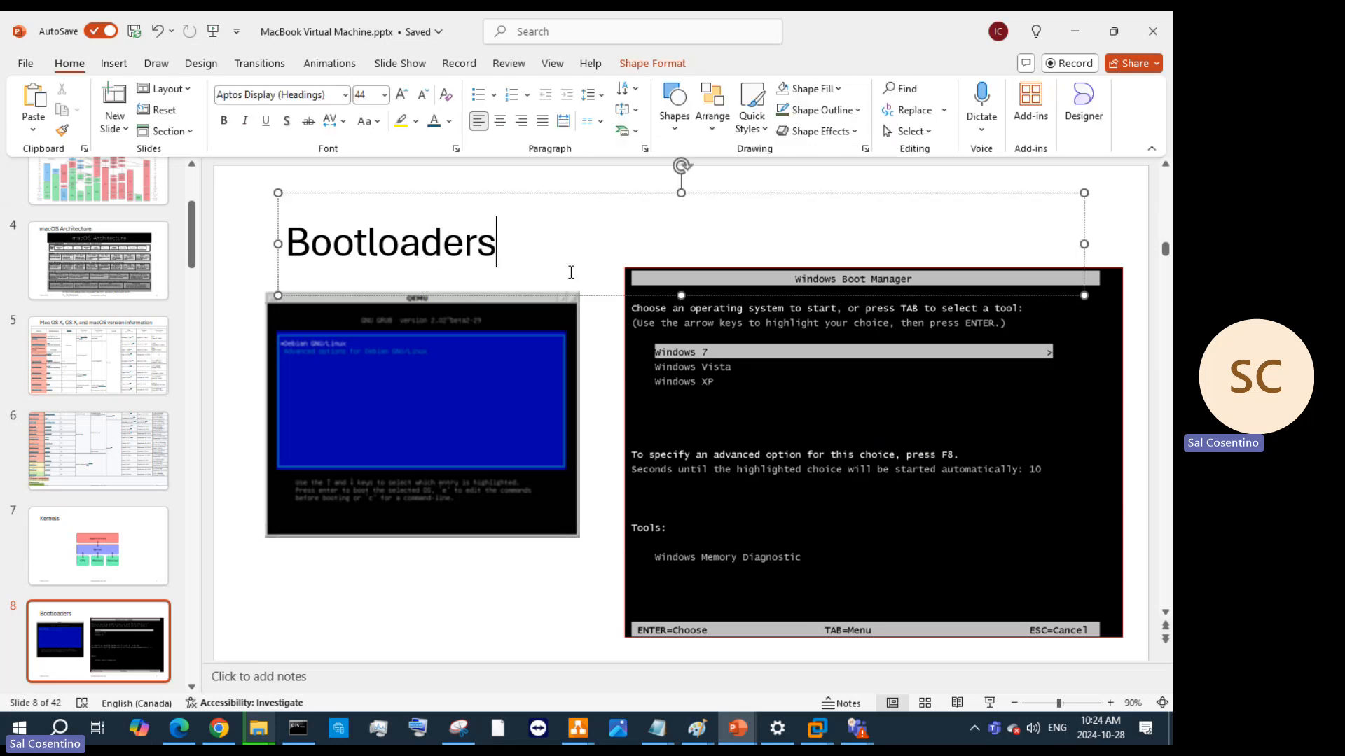
{"action": "type", "text": "(w="}
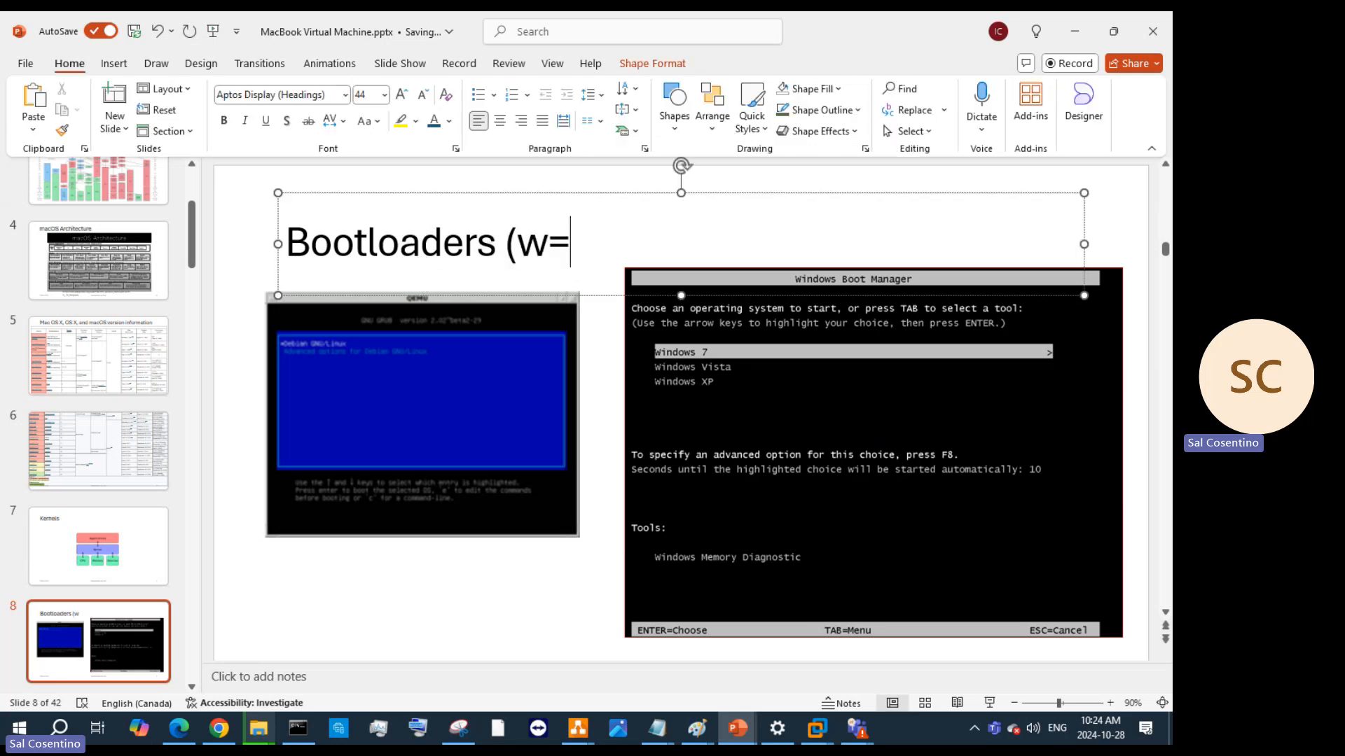
{"action": "key", "text": "BackSpace"}
{"action": "type", "text": "GNU"}
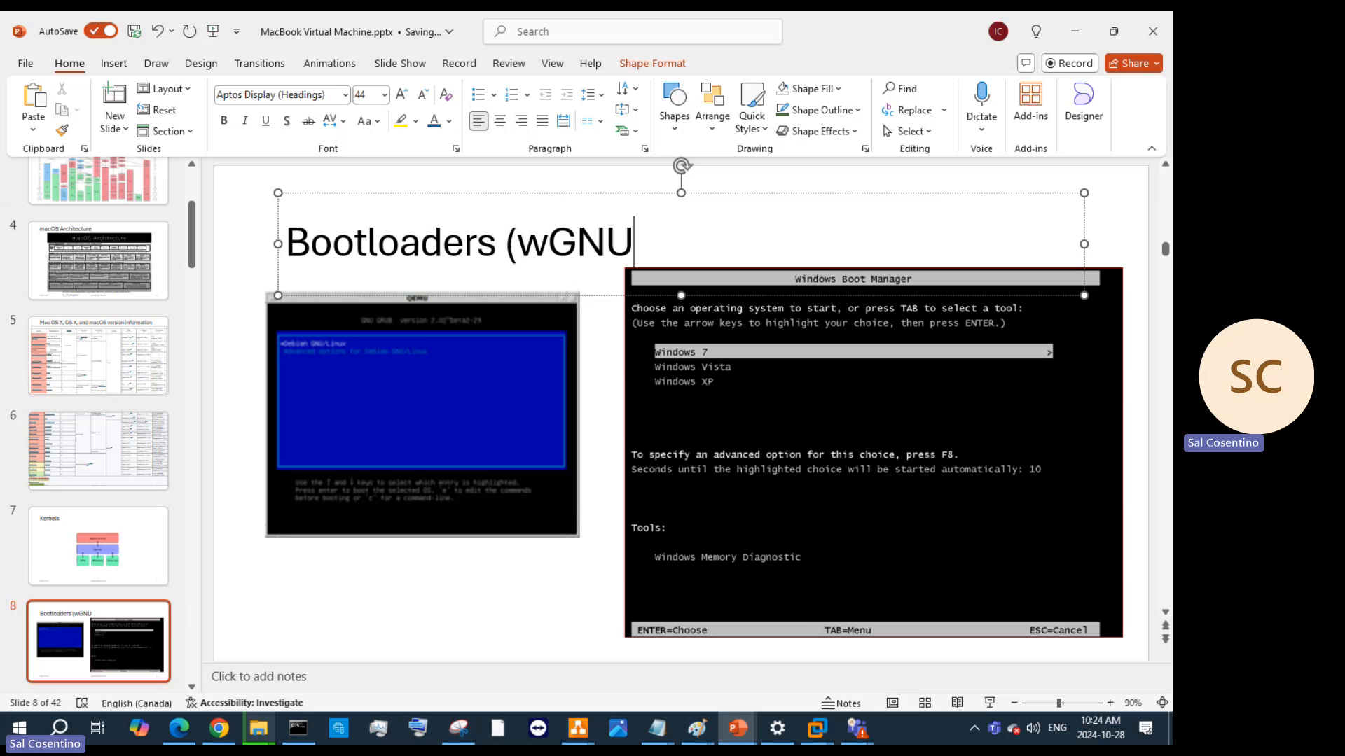
{"action": "key", "text": "BackSpace"}
{"action": "key", "text": "BackSpace"}
{"action": "key", "text": "BackSpace"}
{"action": "key", "text": "BackSpace"}
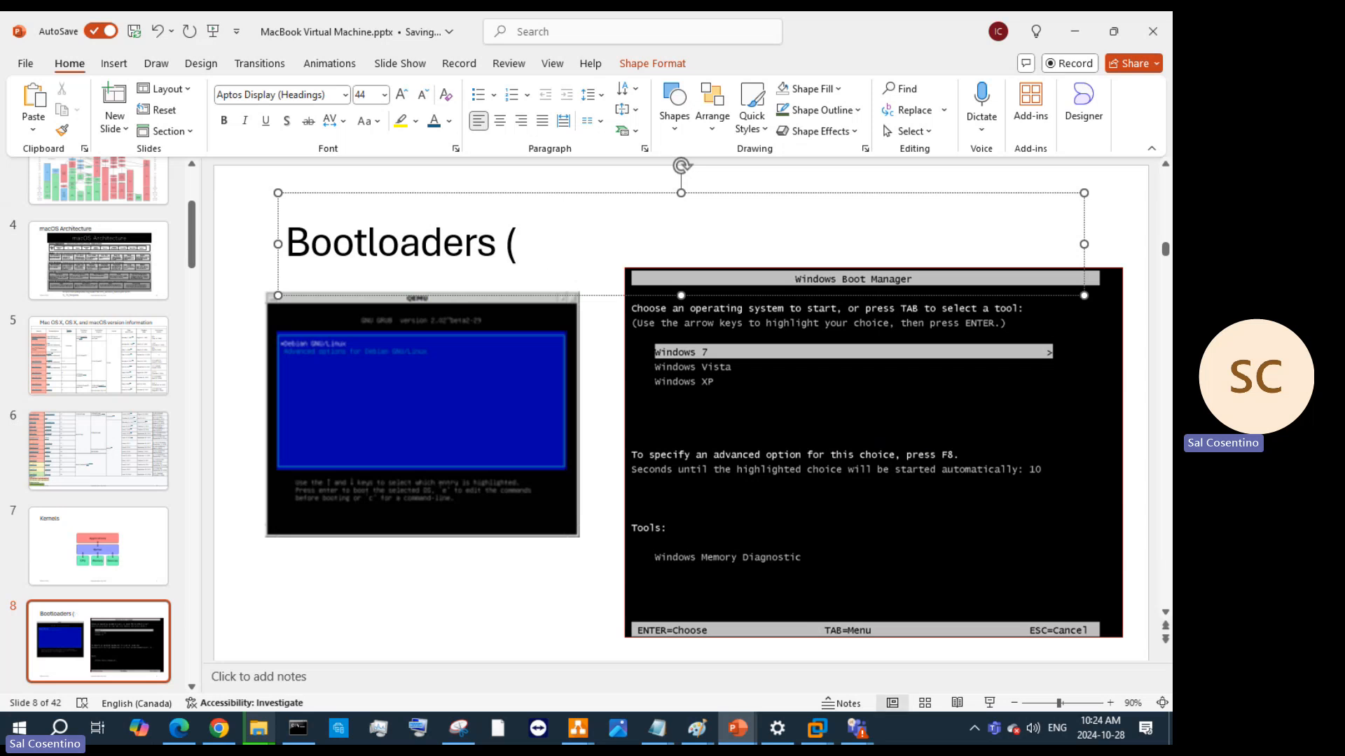
{"action": "type", "text": "GNU vs"}
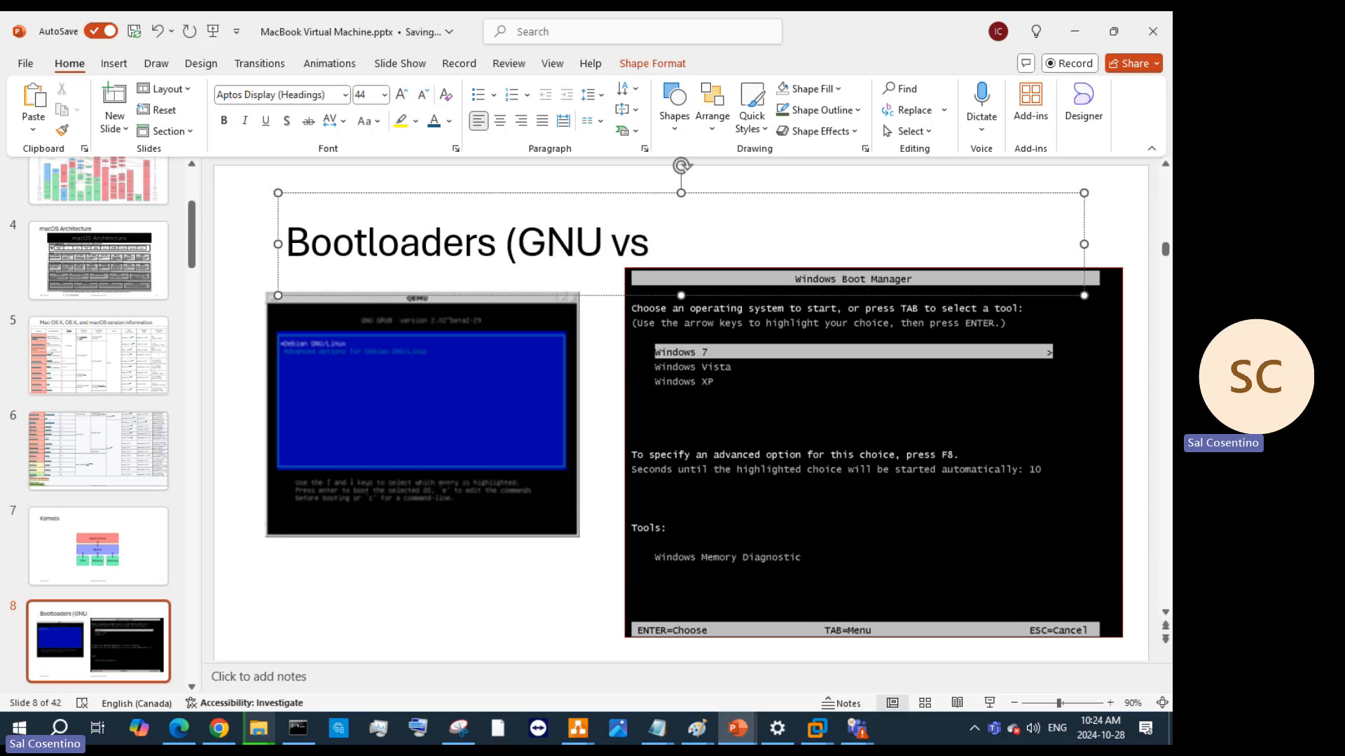
{"action": "type", "text": " Window"}
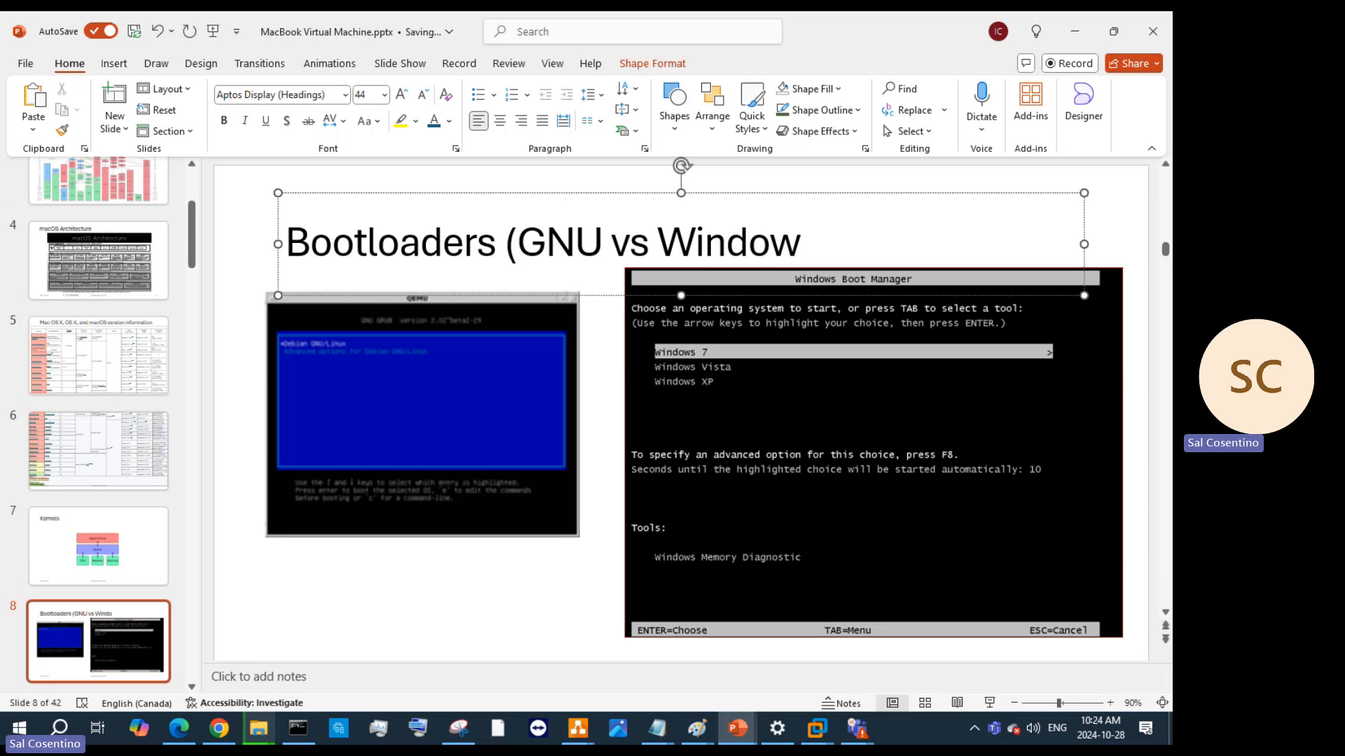
{"action": "type", "text": "s Boo"}
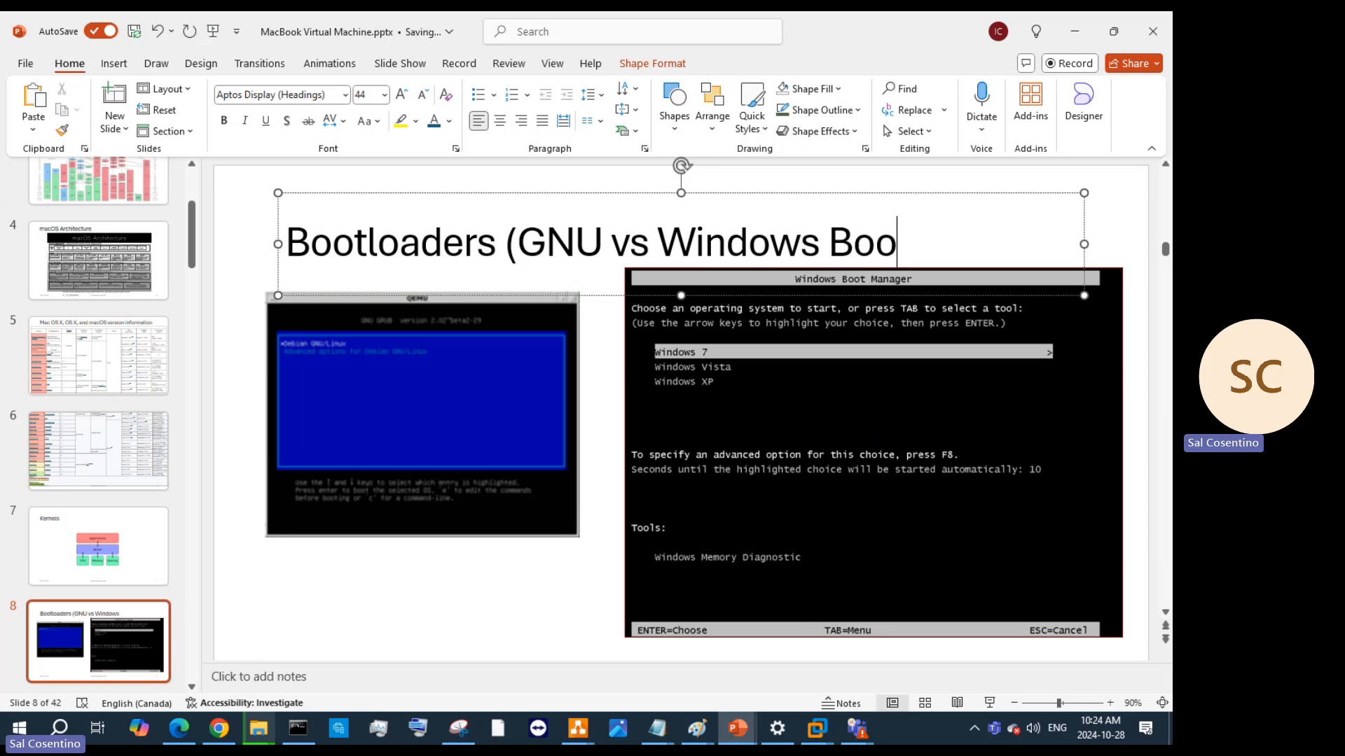
{"action": "type", "text": "t Loader)"}
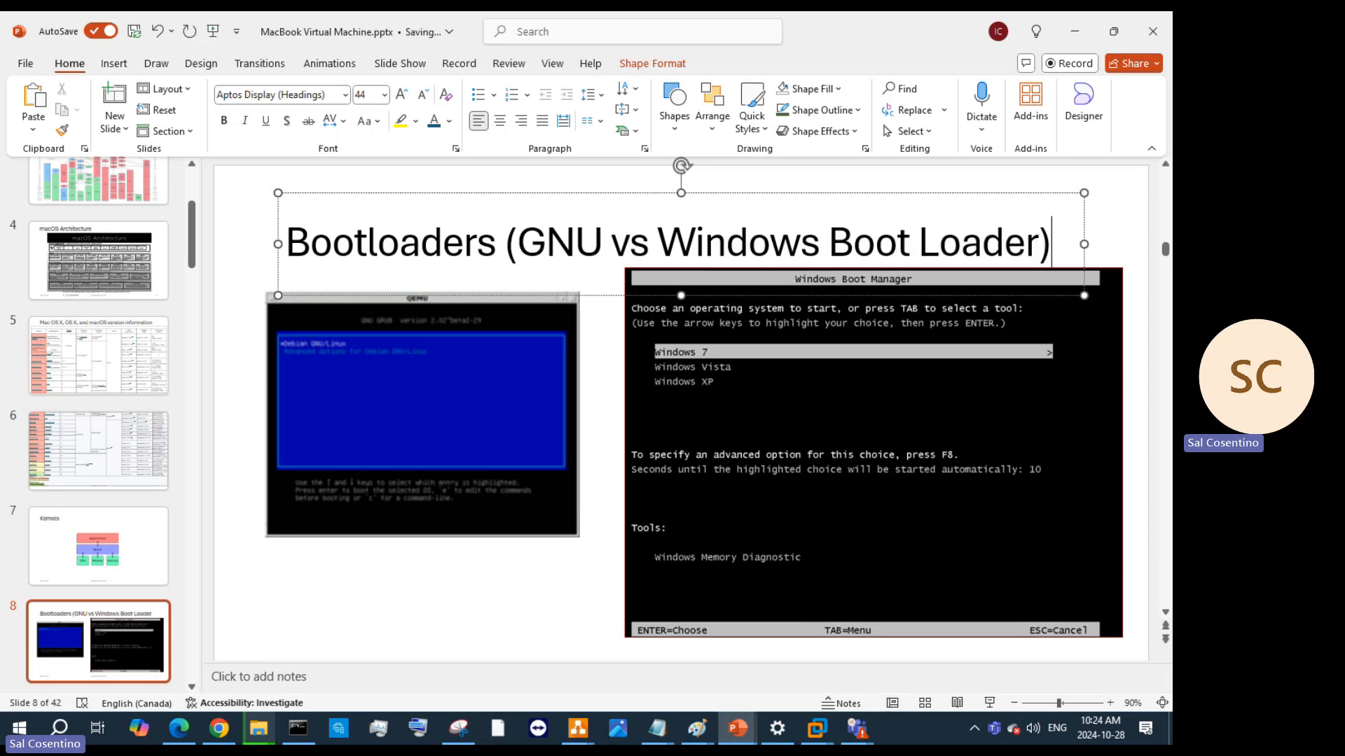
{"action": "left_click", "coordinate": [478, 245]}
{"action": "key", "text": "Delete"}
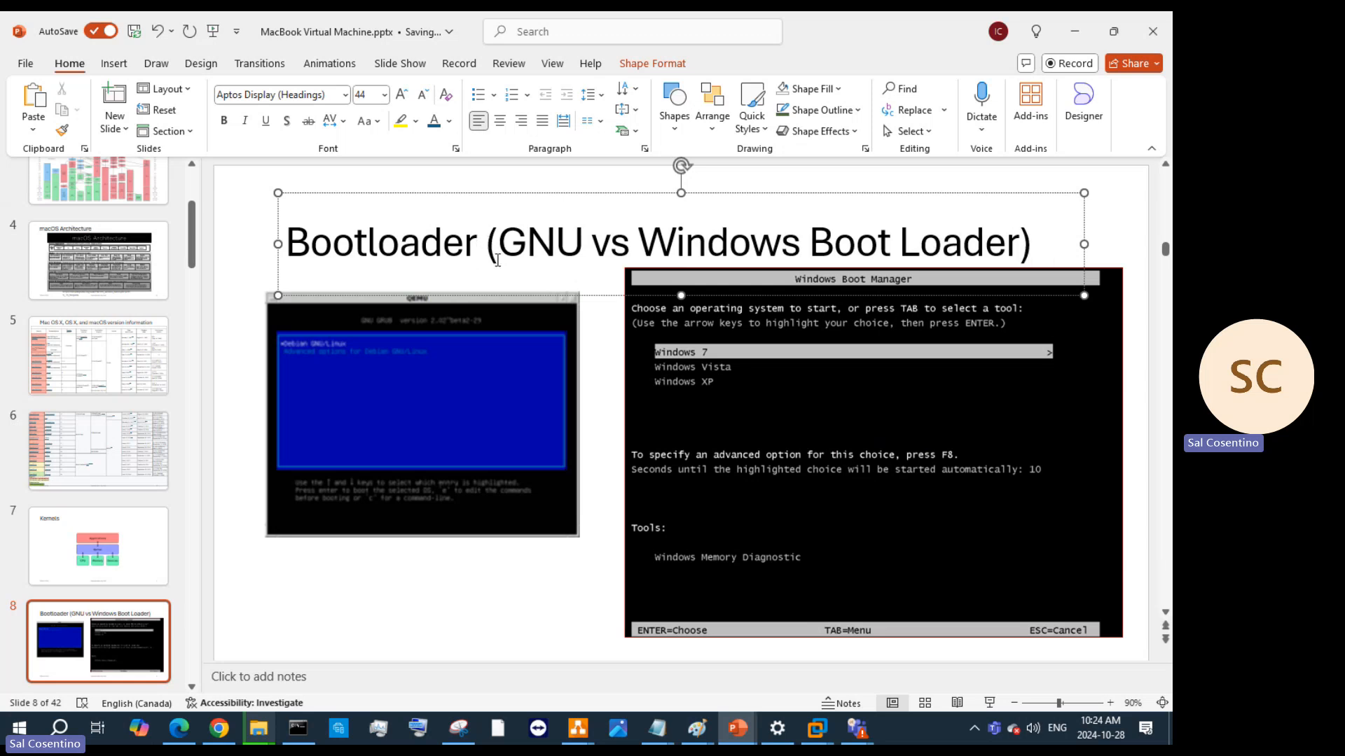
Switch to Chrome, show Wikipedia's GNU GRUB bootloader image, and copy a Snipping Tool capture of it
{"action": "left_click", "coordinate": [486, 371]}
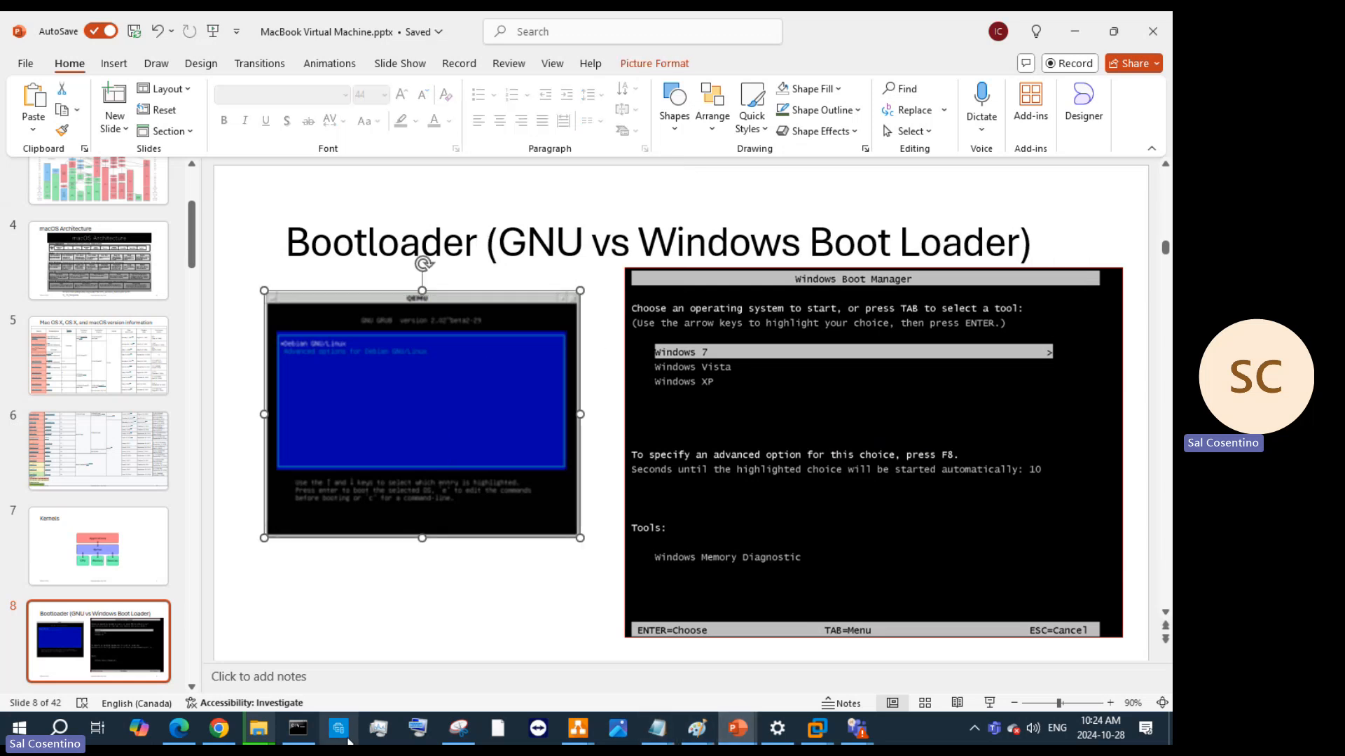
{"action": "left_click", "coordinate": [219, 728]}
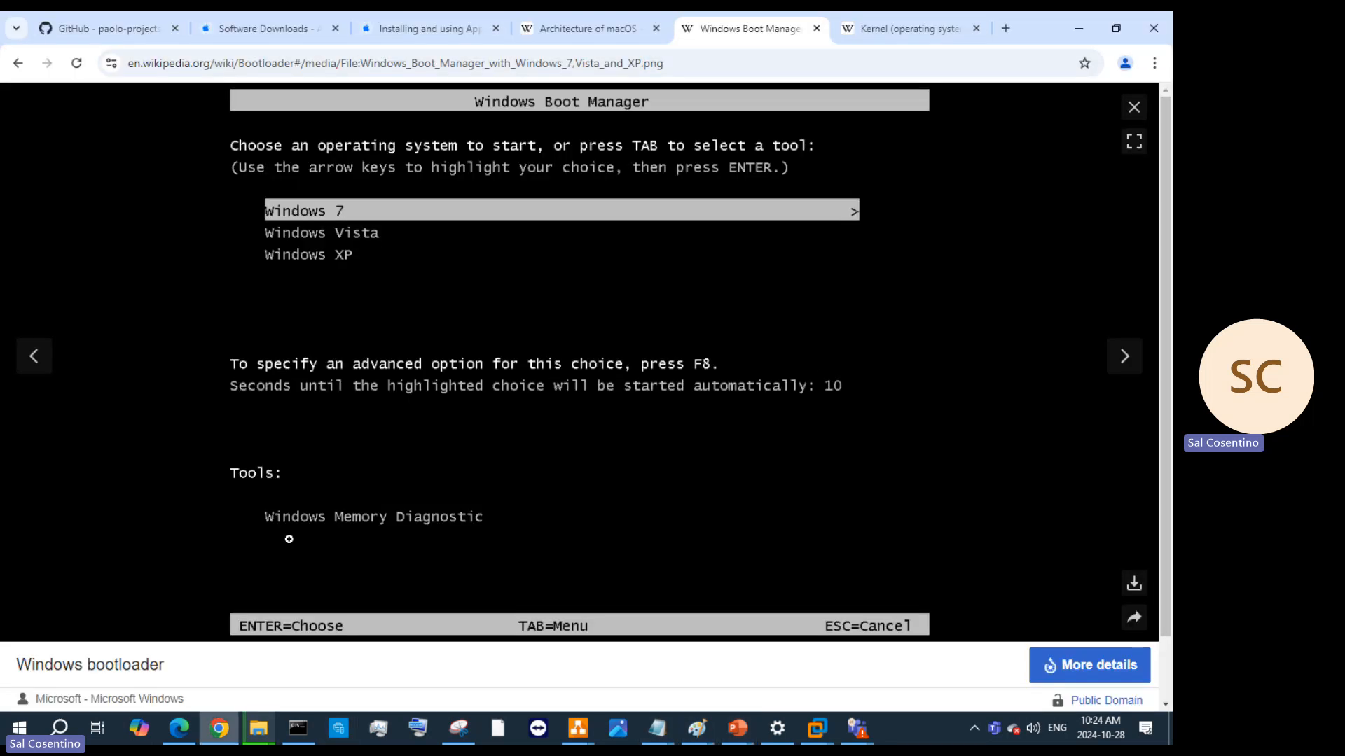
{"action": "left_click", "coordinate": [35, 358]}
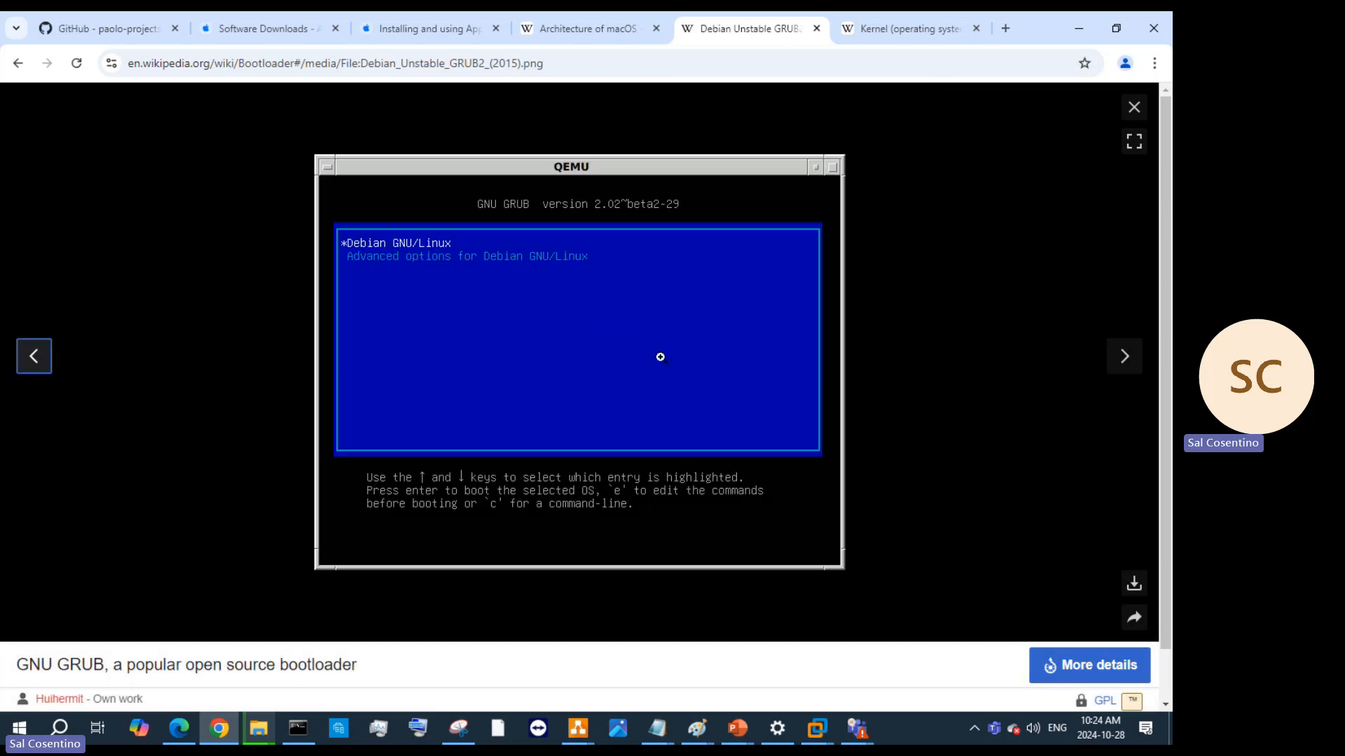
{"action": "left_click", "coordinate": [459, 729]}
{"action": "left_click", "coordinate": [162, 78]}
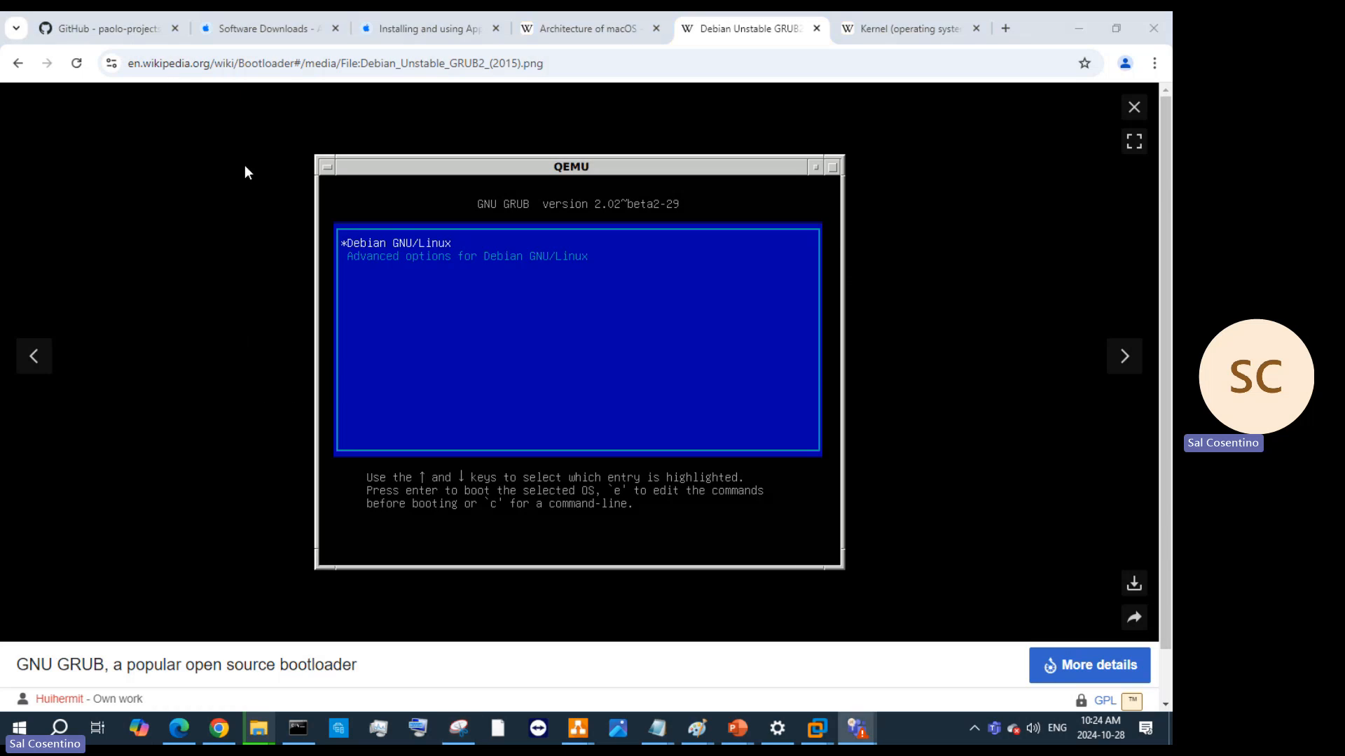
{"action": "left_click_drag", "start_coordinate": [269, 127], "coordinate": [933, 589]}
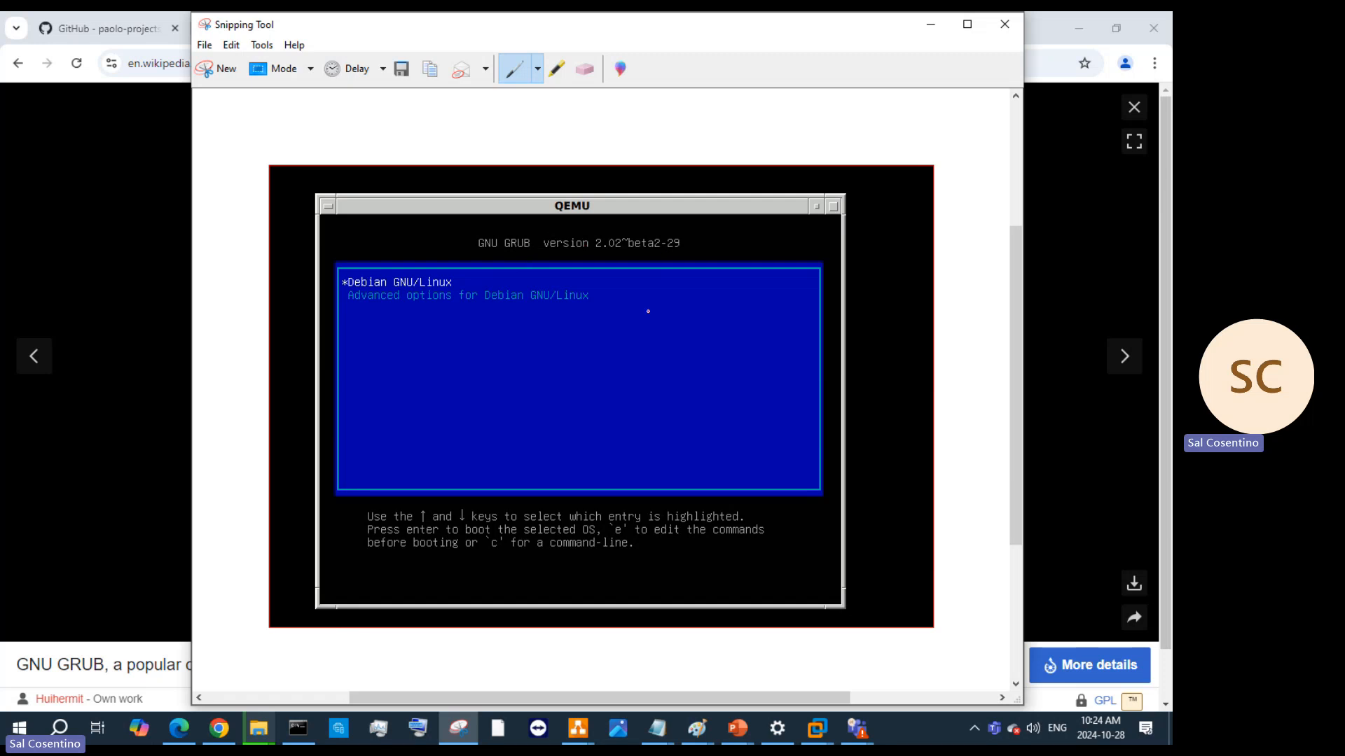
{"action": "left_click", "coordinate": [230, 46]}
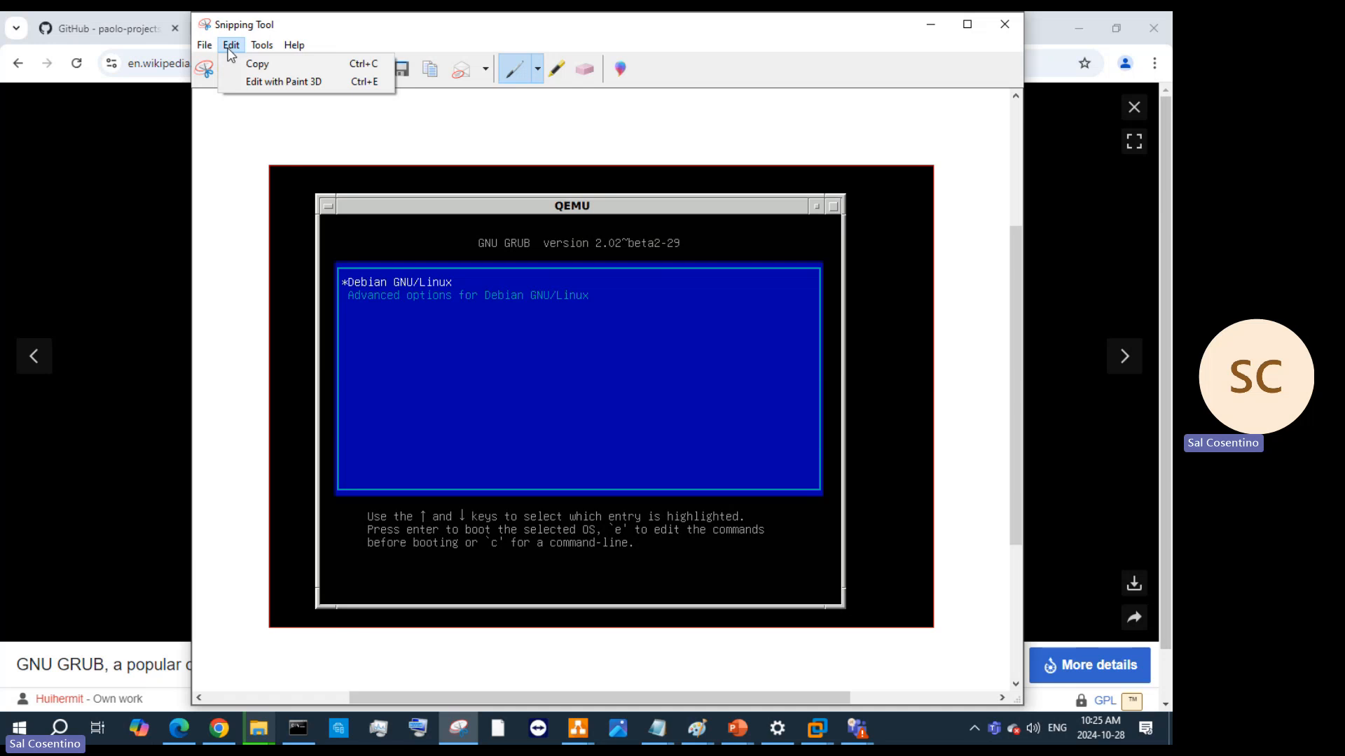
{"action": "left_click", "coordinate": [263, 64]}
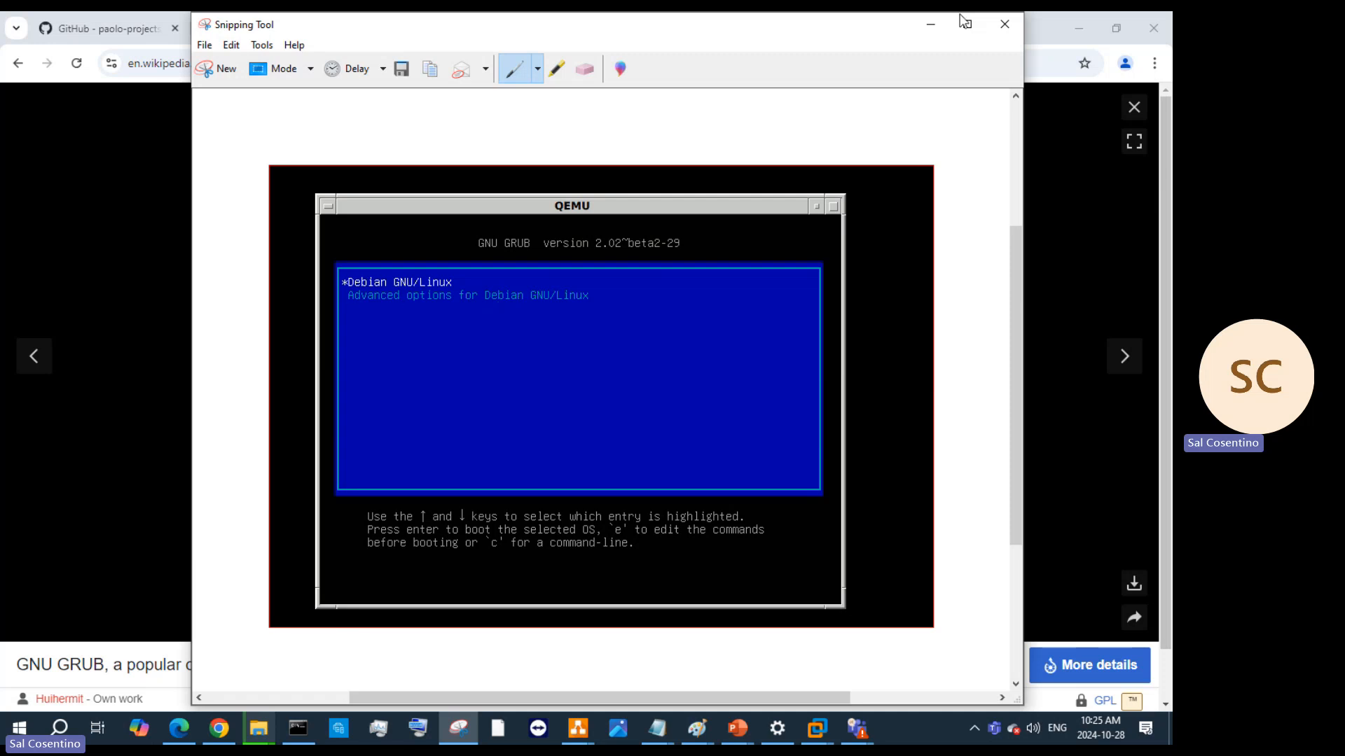
{"action": "left_click", "coordinate": [930, 24]}
Return to MacBook Virtual Machine.pptx in PowerPoint and replace the blurry GNU GRUB picture on slide 8 with the copied capture
{"action": "right_click", "coordinate": [722, 741]}
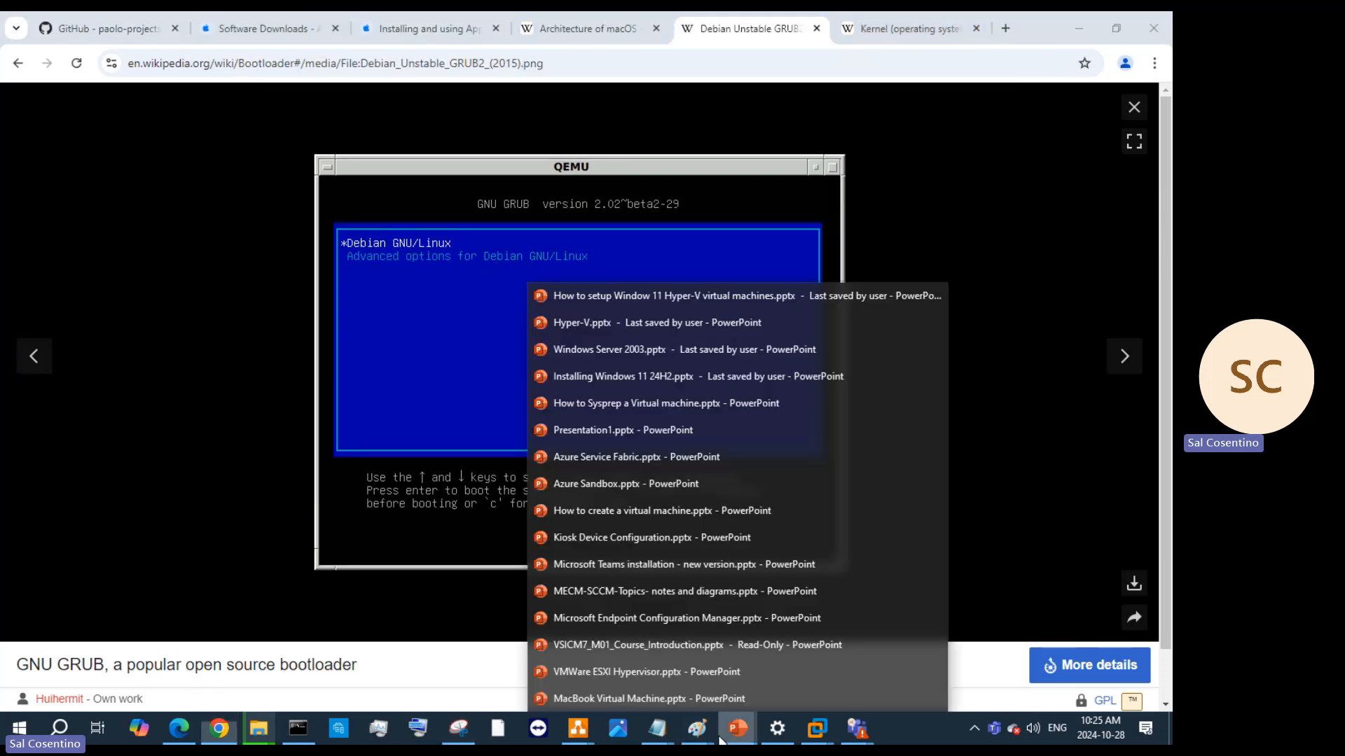
{"action": "left_click", "coordinate": [703, 699]}
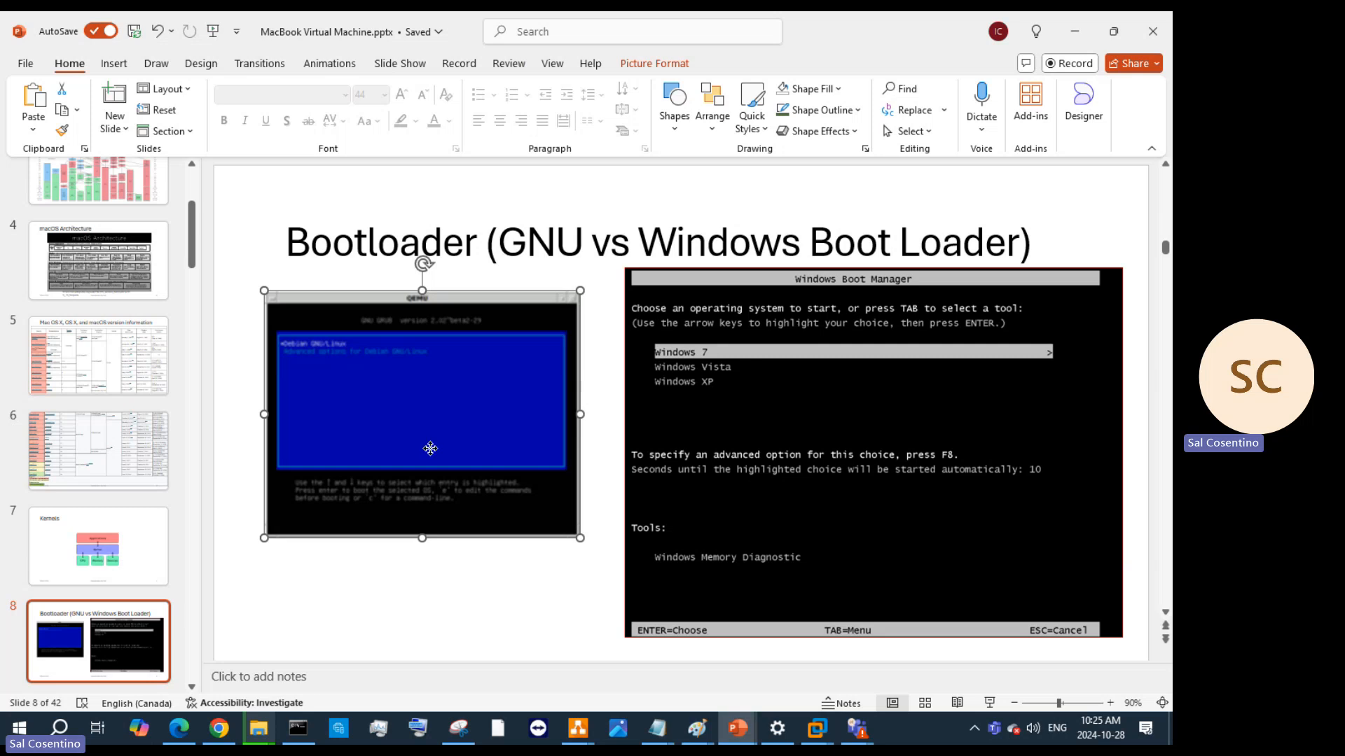
{"action": "key", "text": "Delete"}
{"action": "left_click", "coordinate": [357, 418]}
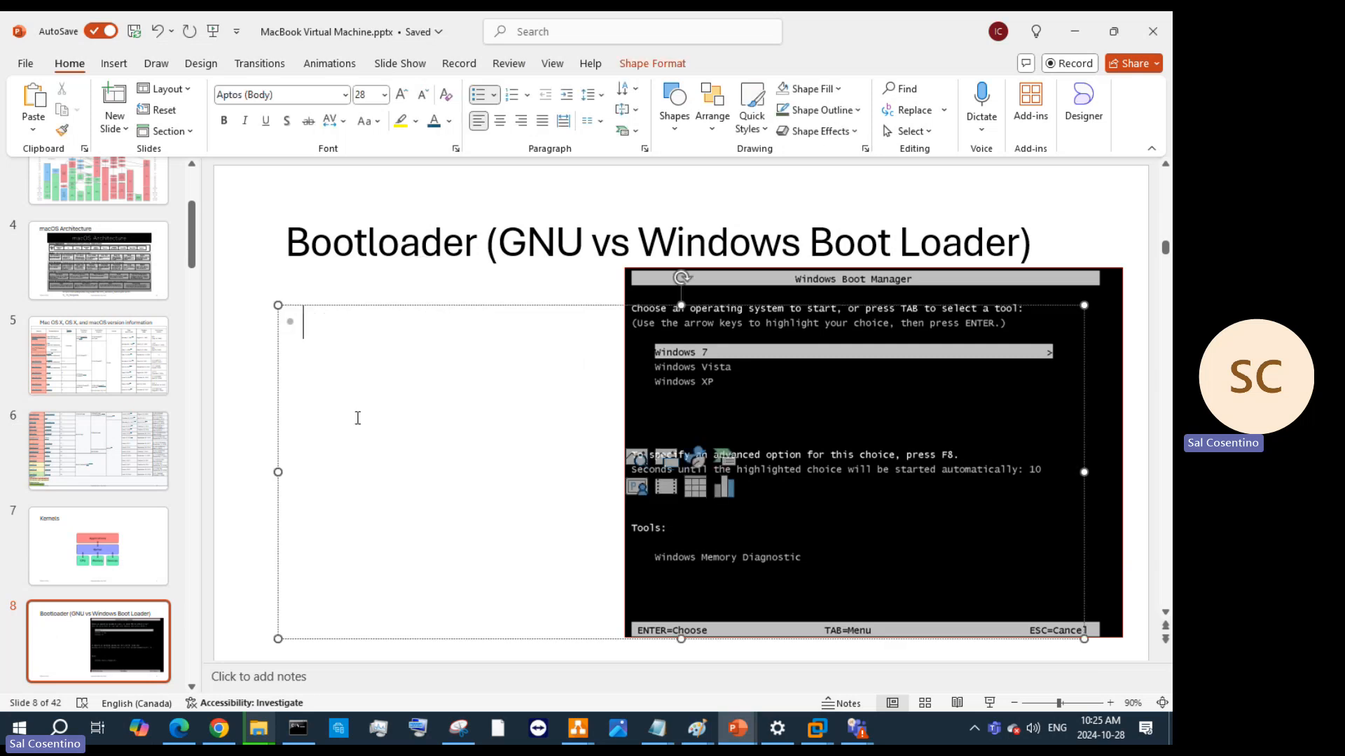
{"action": "key", "text": "ctrl+z"}
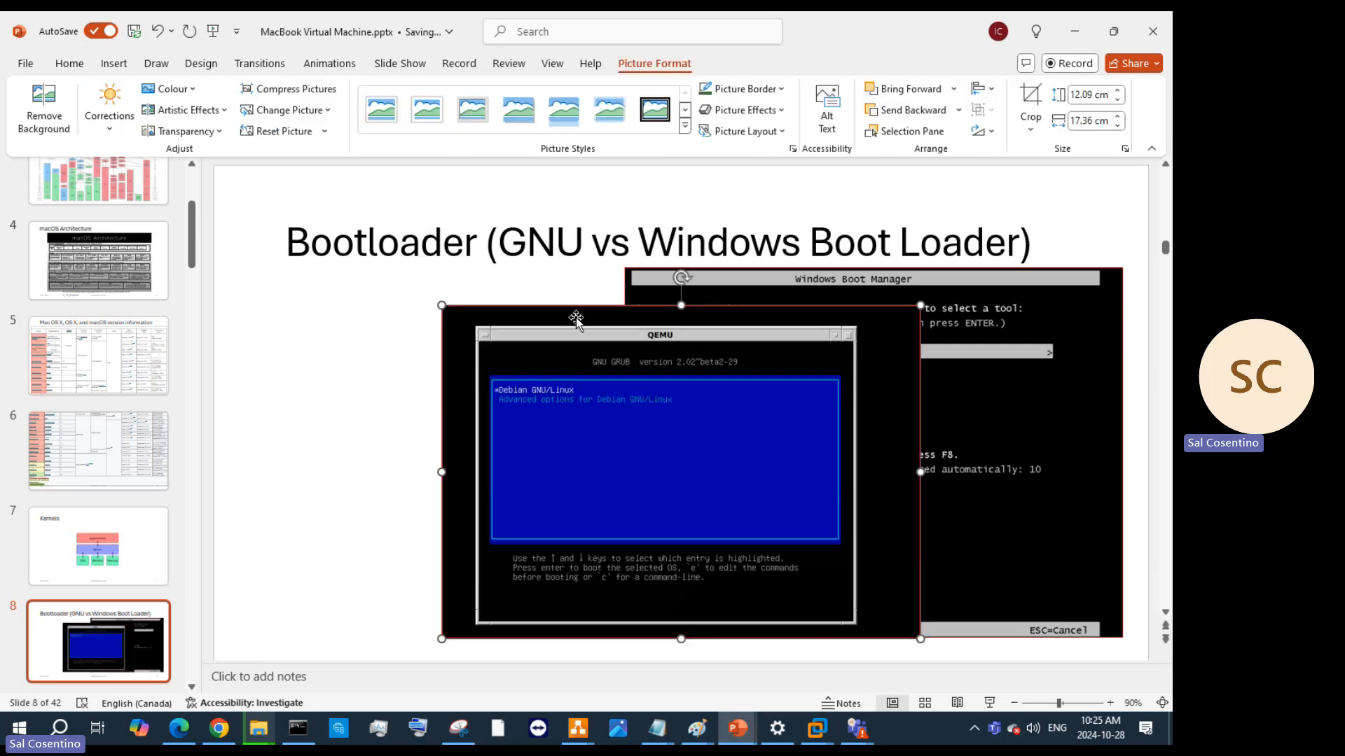
Shrink and arrange the two bootloader pictures side by side below the title, with the Windows Boot Manager picture at about 12.28 × 16.53 cm
{"action": "left_click_drag", "start_coordinate": [546, 284], "coordinate": [352, 296]}
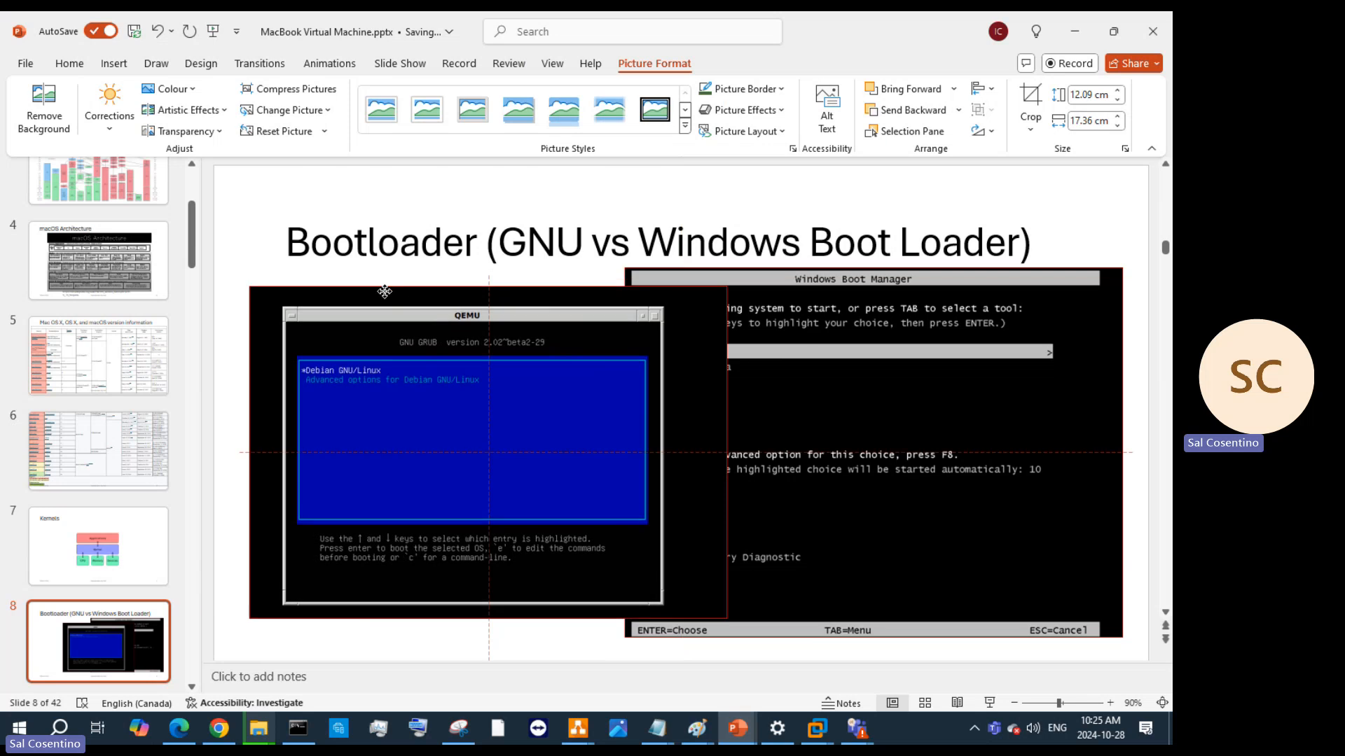
{"action": "left_click_drag", "start_coordinate": [728, 286], "coordinate": [663, 331]}
{"action": "left_click_drag", "start_coordinate": [846, 372], "coordinate": [886, 371]}
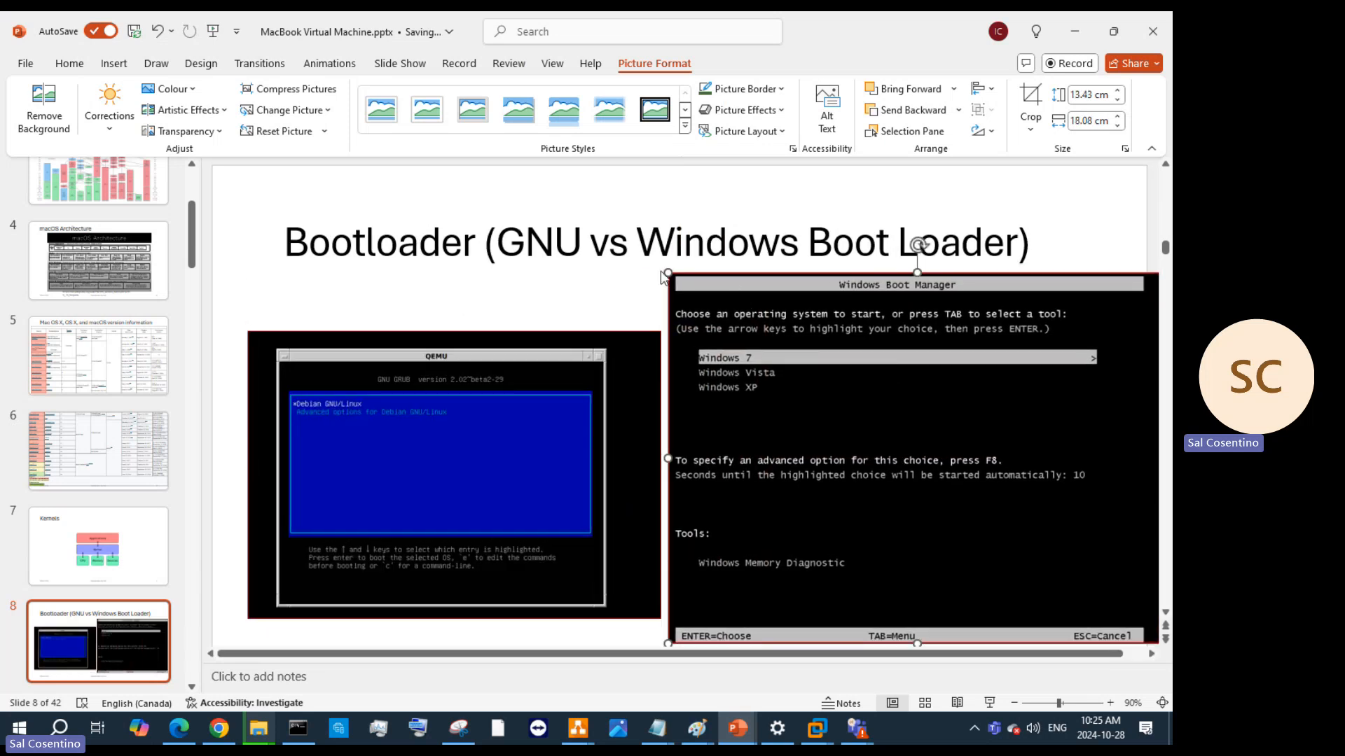
{"action": "left_click_drag", "start_coordinate": [665, 269], "coordinate": [713, 354]}
{"action": "left_click_drag", "start_coordinate": [878, 402], "coordinate": [840, 387]}
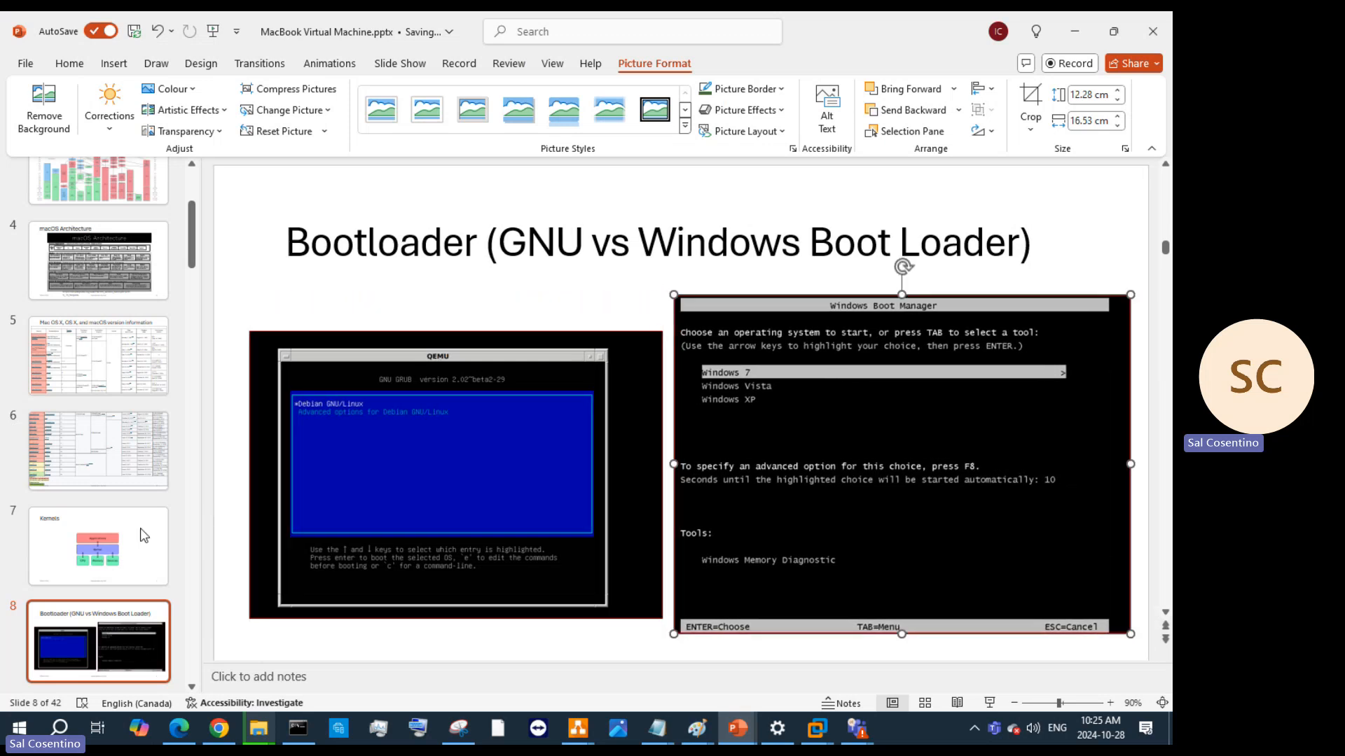
Enlarge the kernel diagram on slide 7 to fill the space below the title, and return to slide 8
{"action": "left_click", "coordinate": [81, 541]}
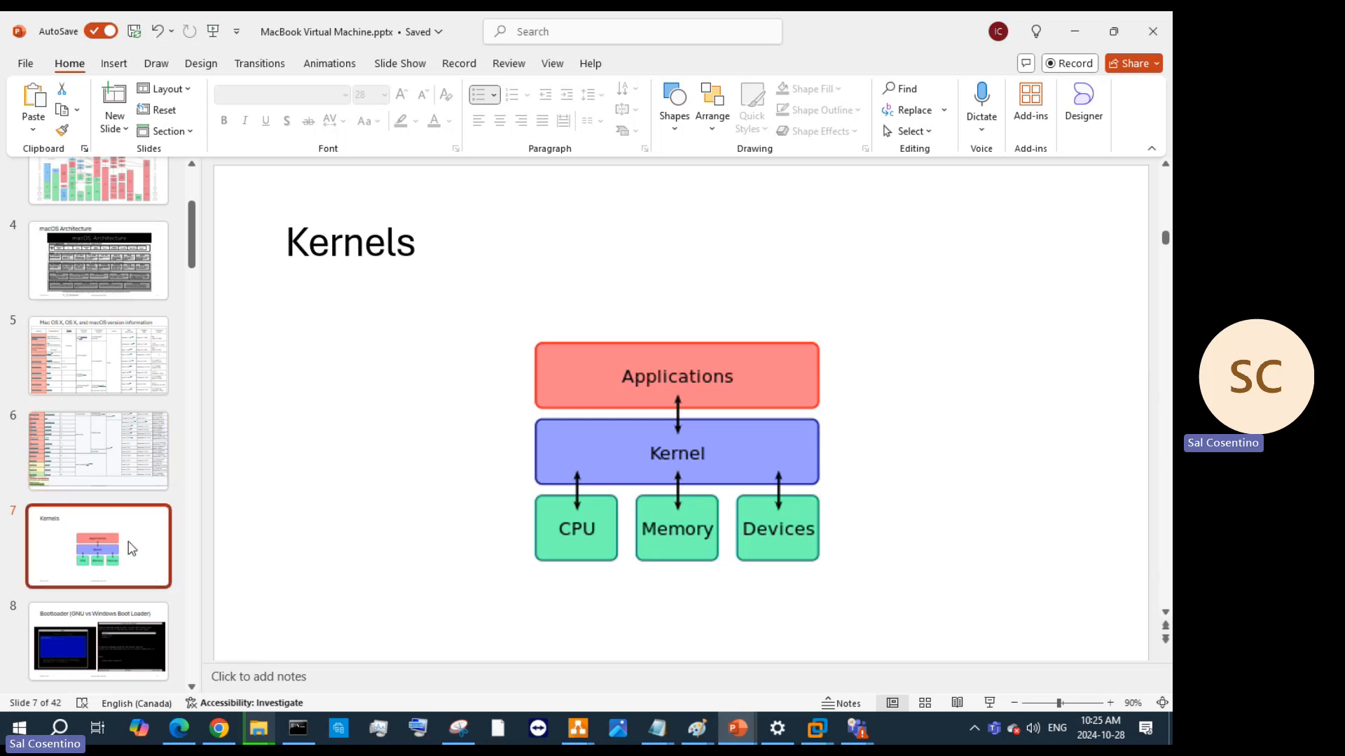
{"action": "scroll", "coordinate": [123, 560], "scroll_direction": "down", "scroll_amount": 3}
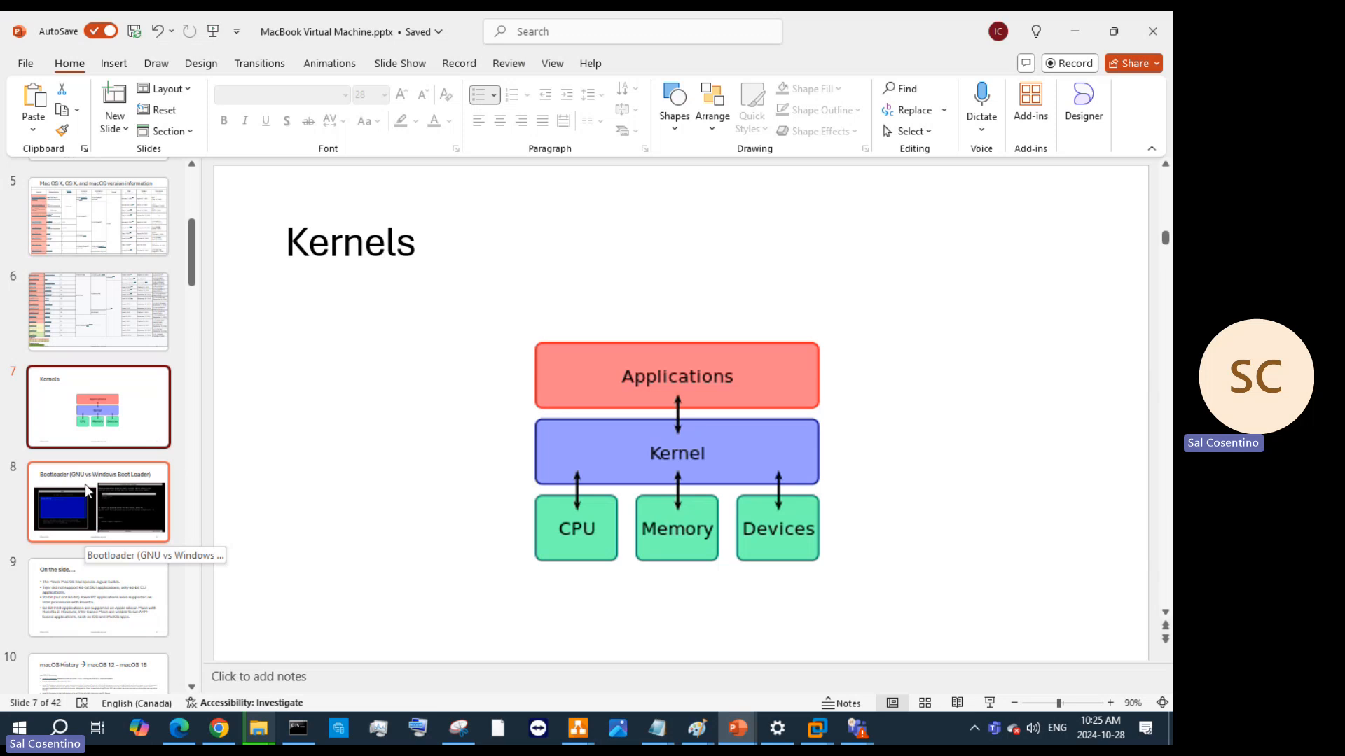
{"action": "left_click_drag", "start_coordinate": [625, 439], "coordinate": [549, 370]}
{"action": "left_click_drag", "start_coordinate": [755, 506], "coordinate": [909, 626]}
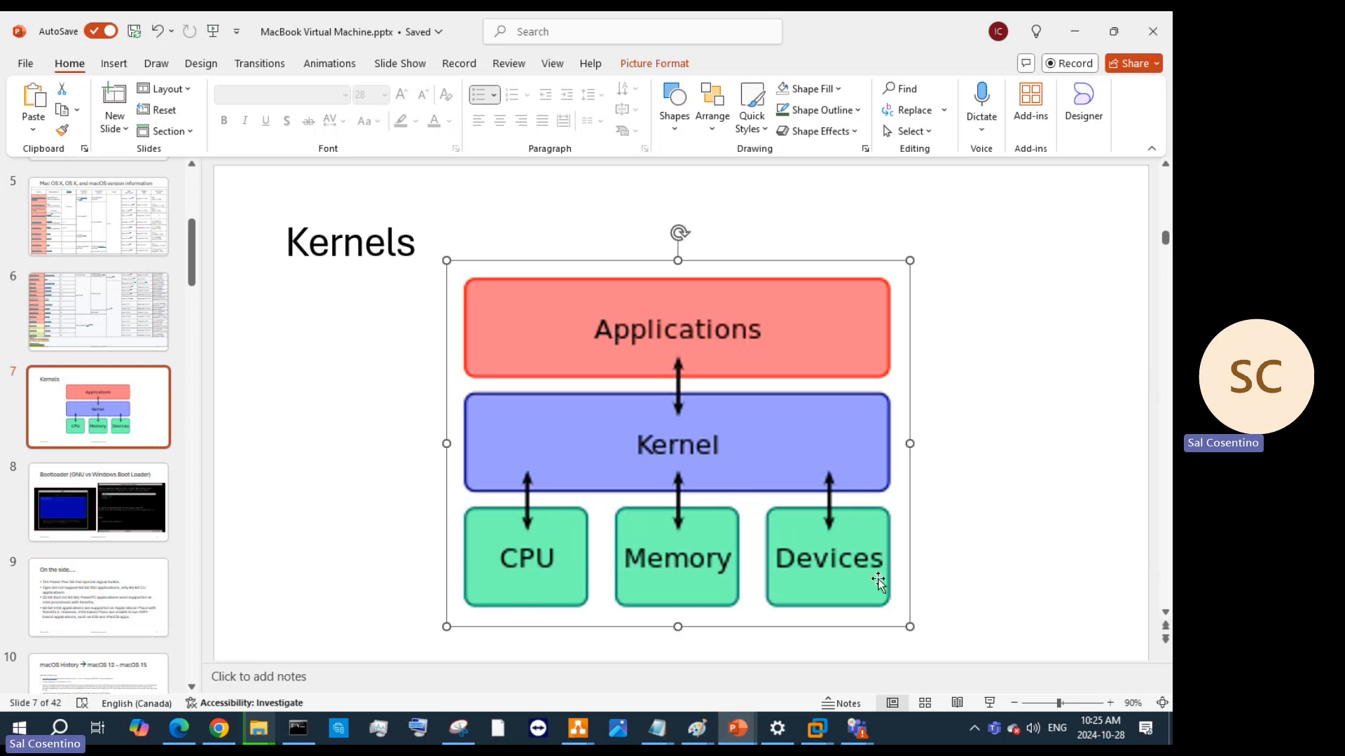
{"action": "left_click", "coordinate": [149, 490]}
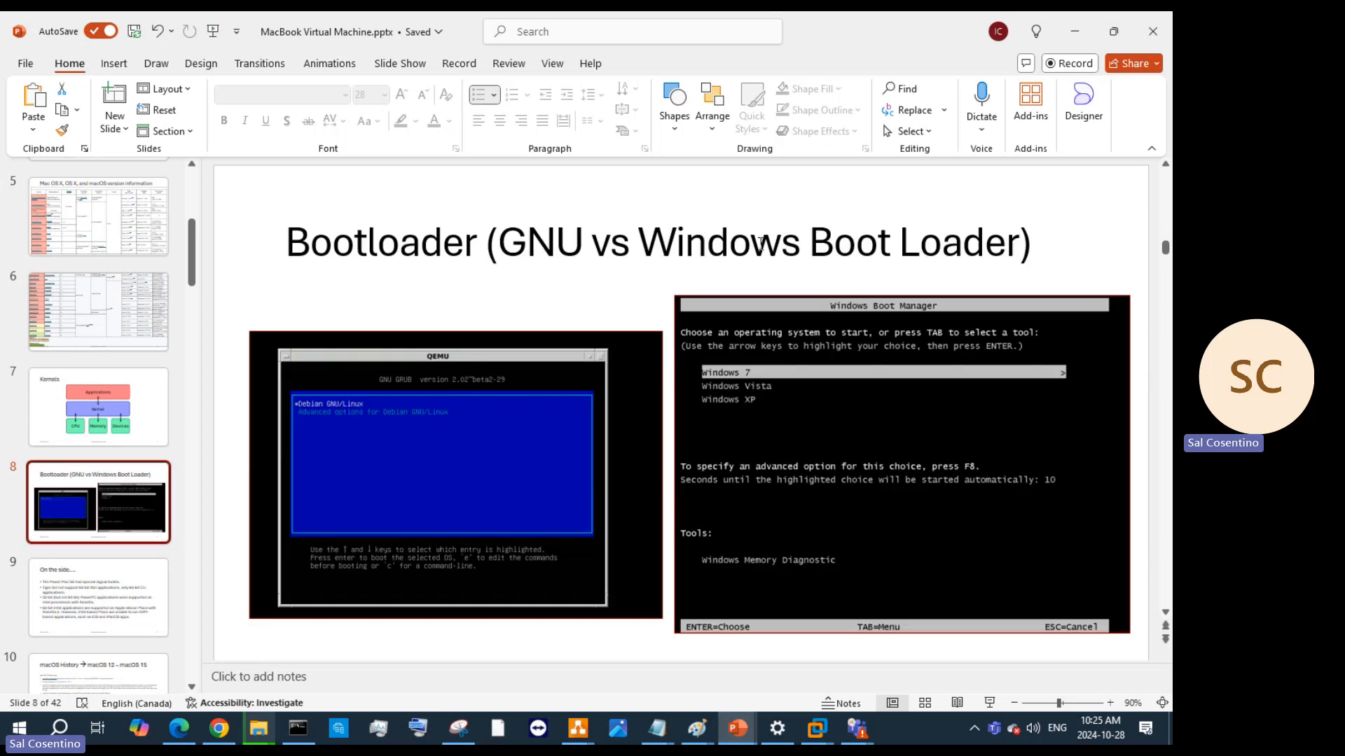
Show the Architecture of macOS article in Chrome, and return to MacBook Virtual Machine.pptx in PowerPoint on the macOS Architecture slide 4
{"action": "left_click", "coordinate": [1074, 31]}
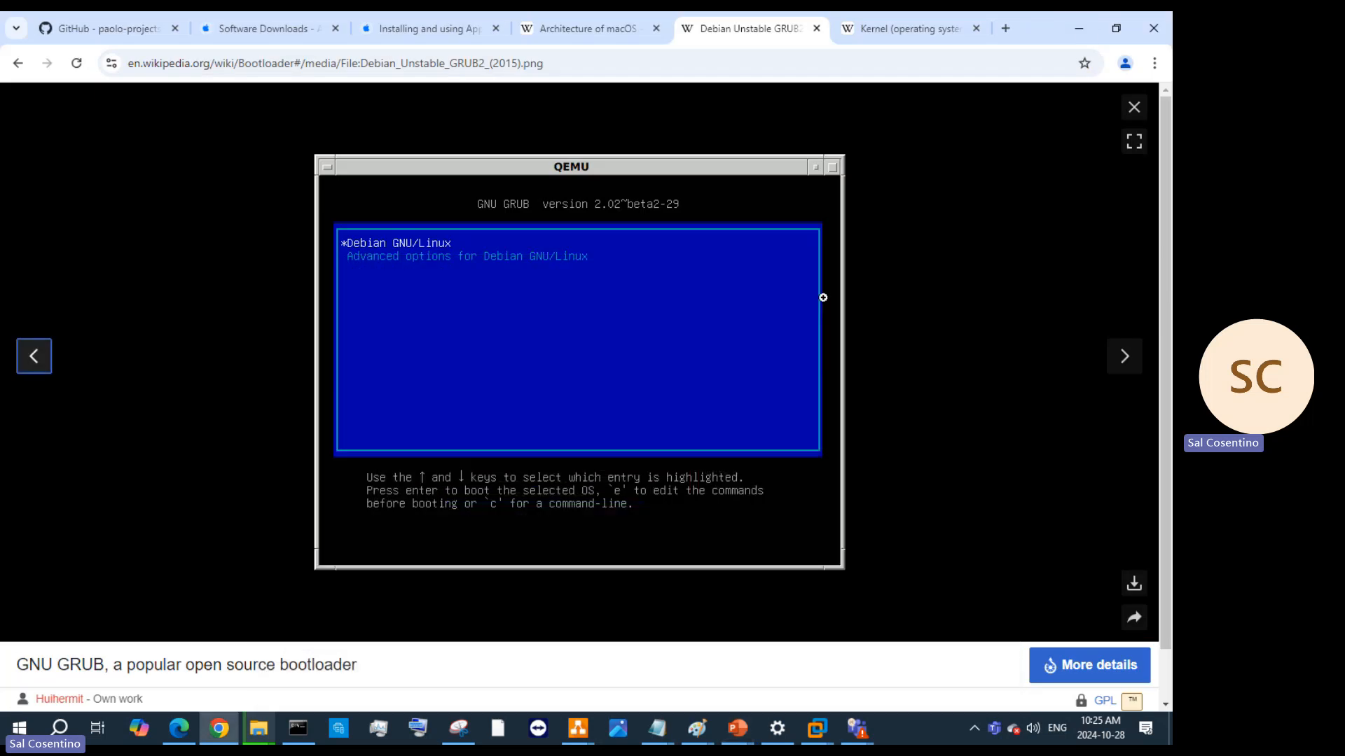
{"action": "left_click", "coordinate": [553, 28]}
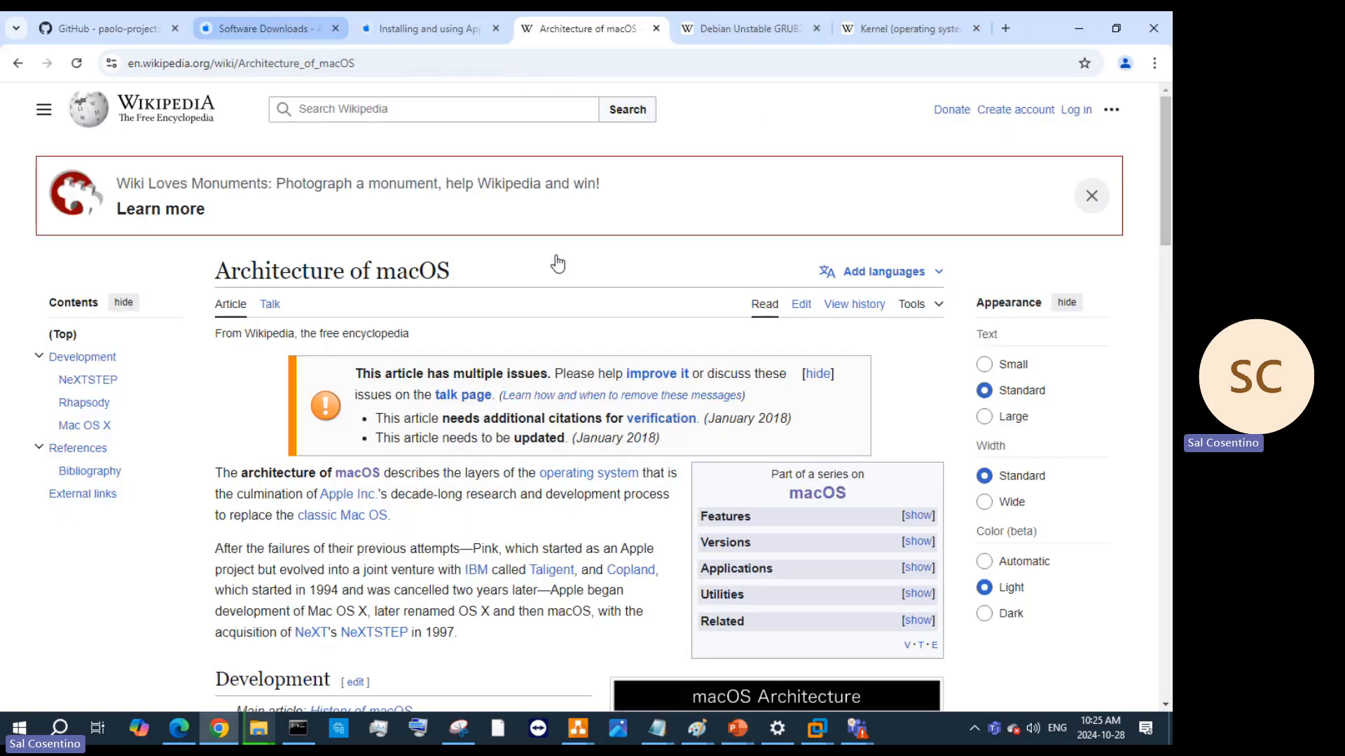
{"action": "right_click", "coordinate": [737, 729]}
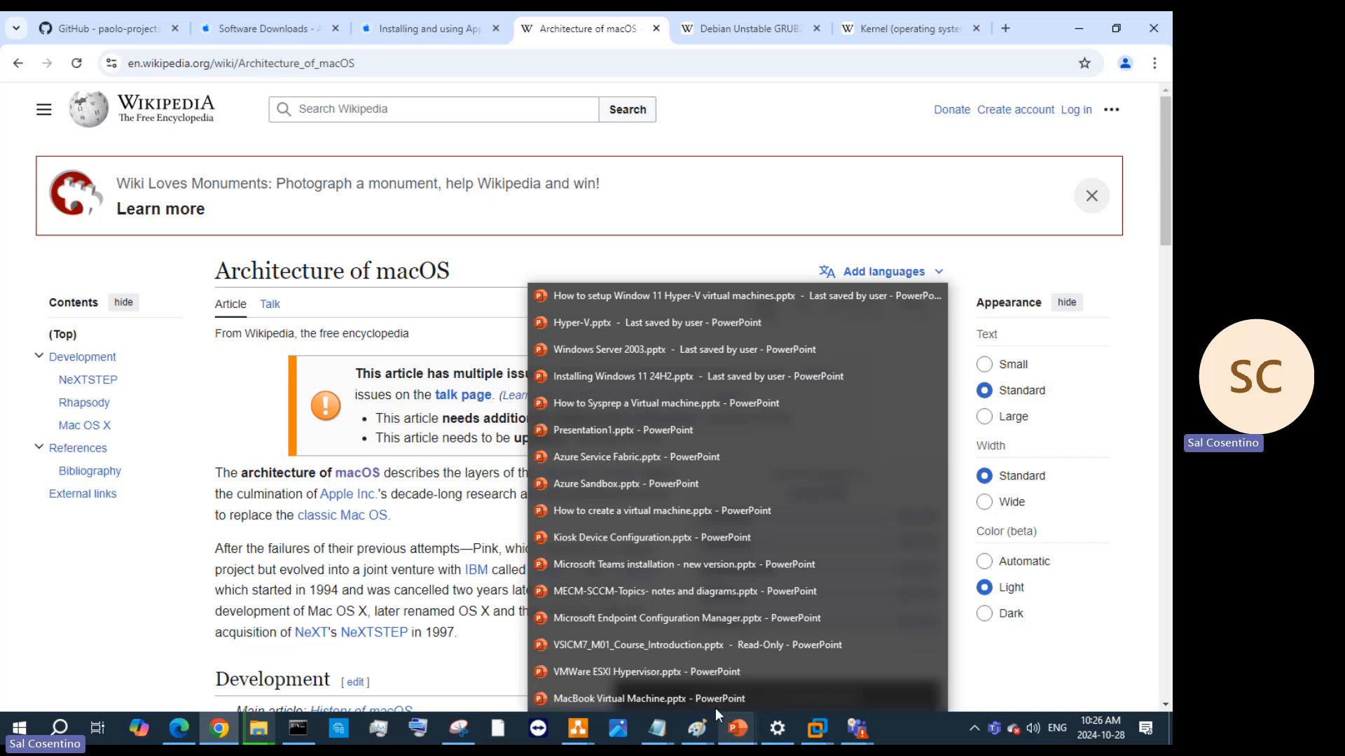
{"action": "left_click", "coordinate": [715, 700]}
{"action": "scroll", "coordinate": [90, 371], "scroll_direction": "up", "scroll_amount": 2}
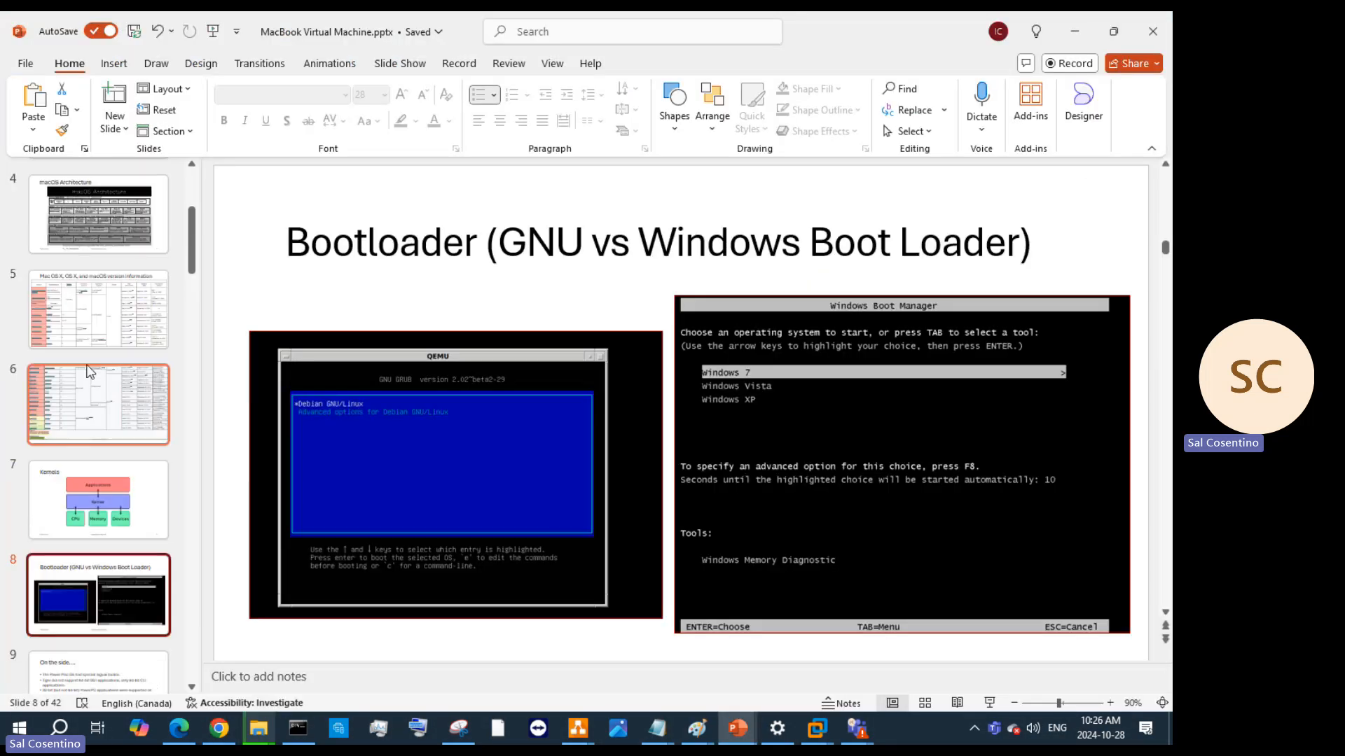
{"action": "left_click", "coordinate": [91, 334]}
{"action": "scroll", "coordinate": [336, 273], "scroll_direction": "up", "scroll_amount": 1}
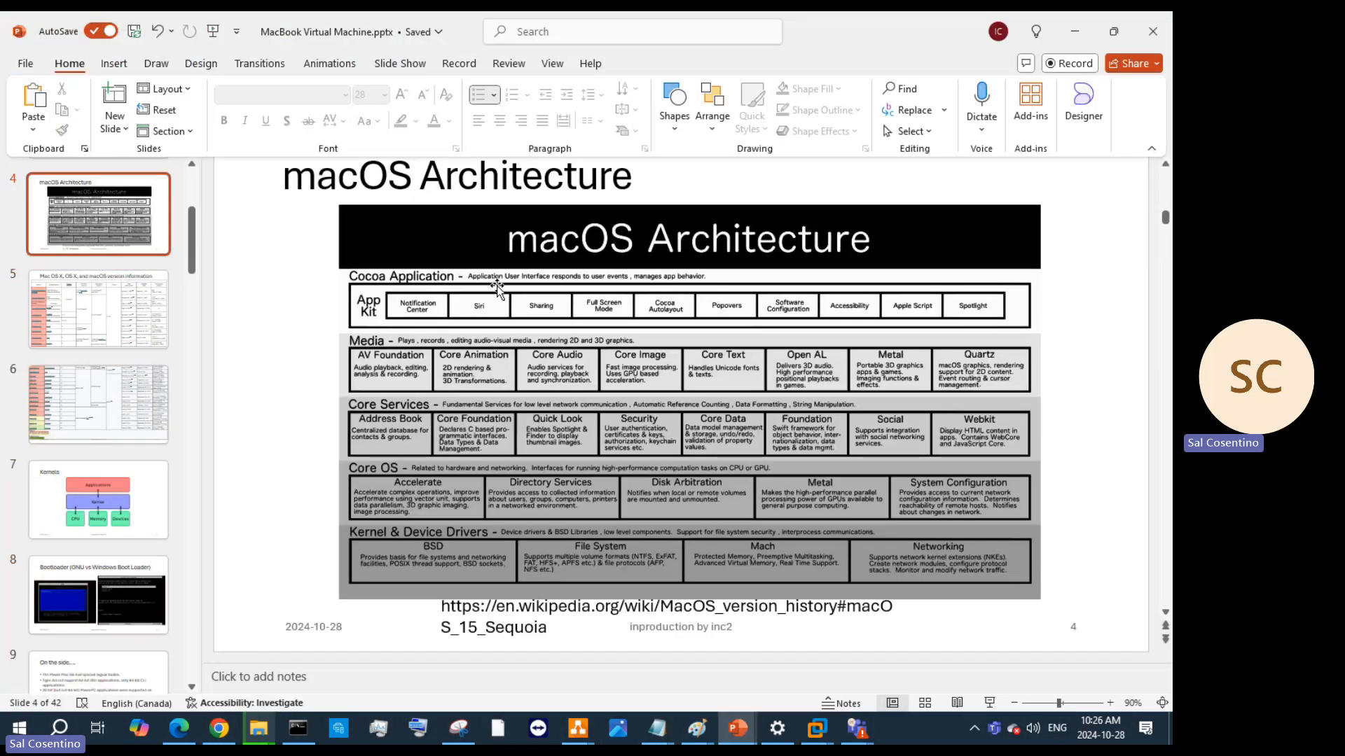
Examine the macOS version tables on slides 5 and 6, comparing release names, processor support, application support and kernel across versions
{"action": "left_click", "coordinate": [98, 315]}
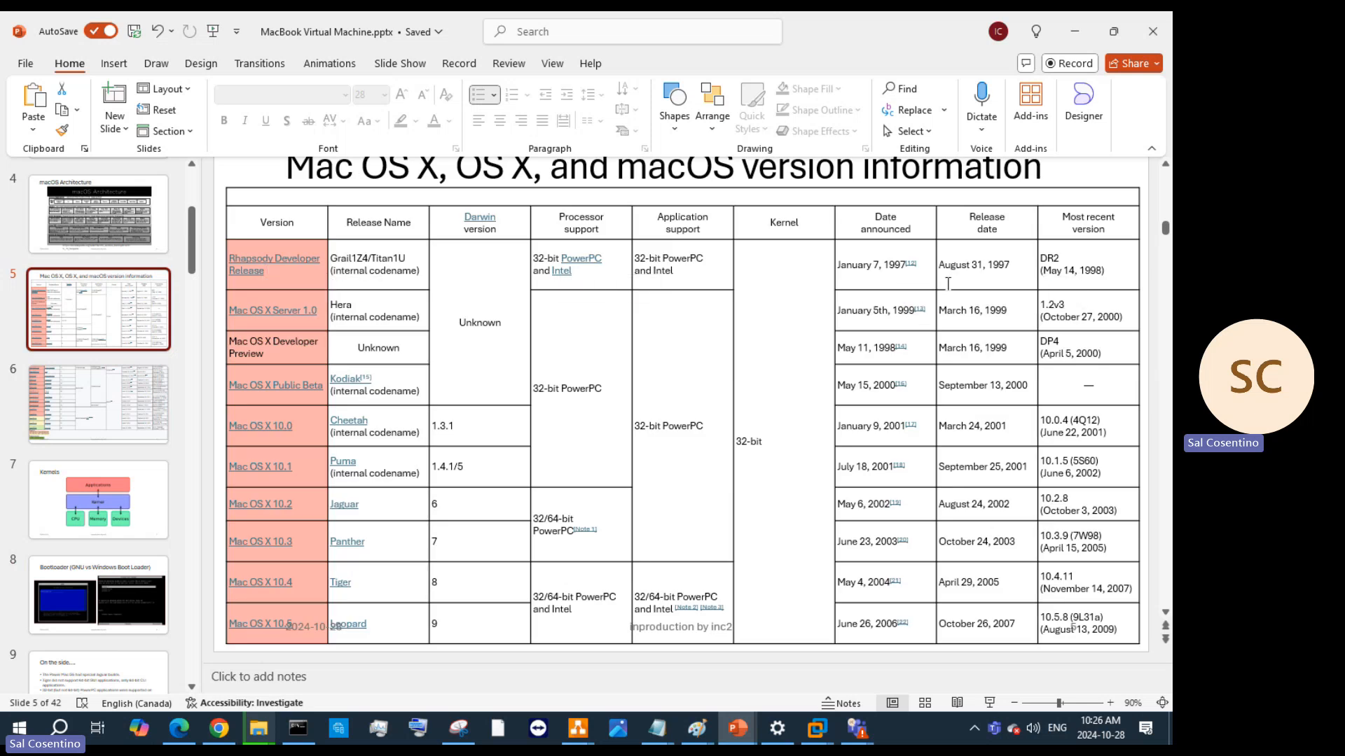
{"action": "scroll", "coordinate": [577, 365], "scroll_direction": "down", "scroll_amount": 3}
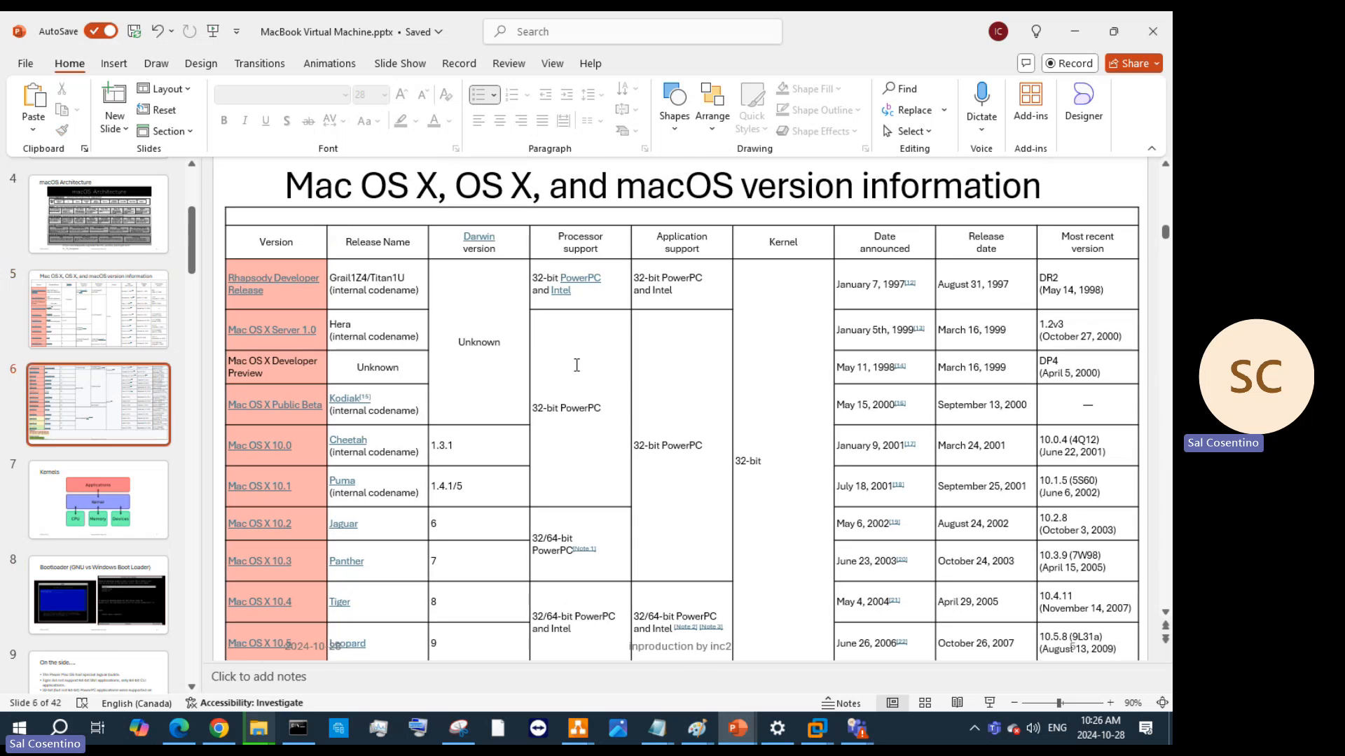
{"action": "scroll", "coordinate": [291, 340], "scroll_direction": "up", "scroll_amount": 1}
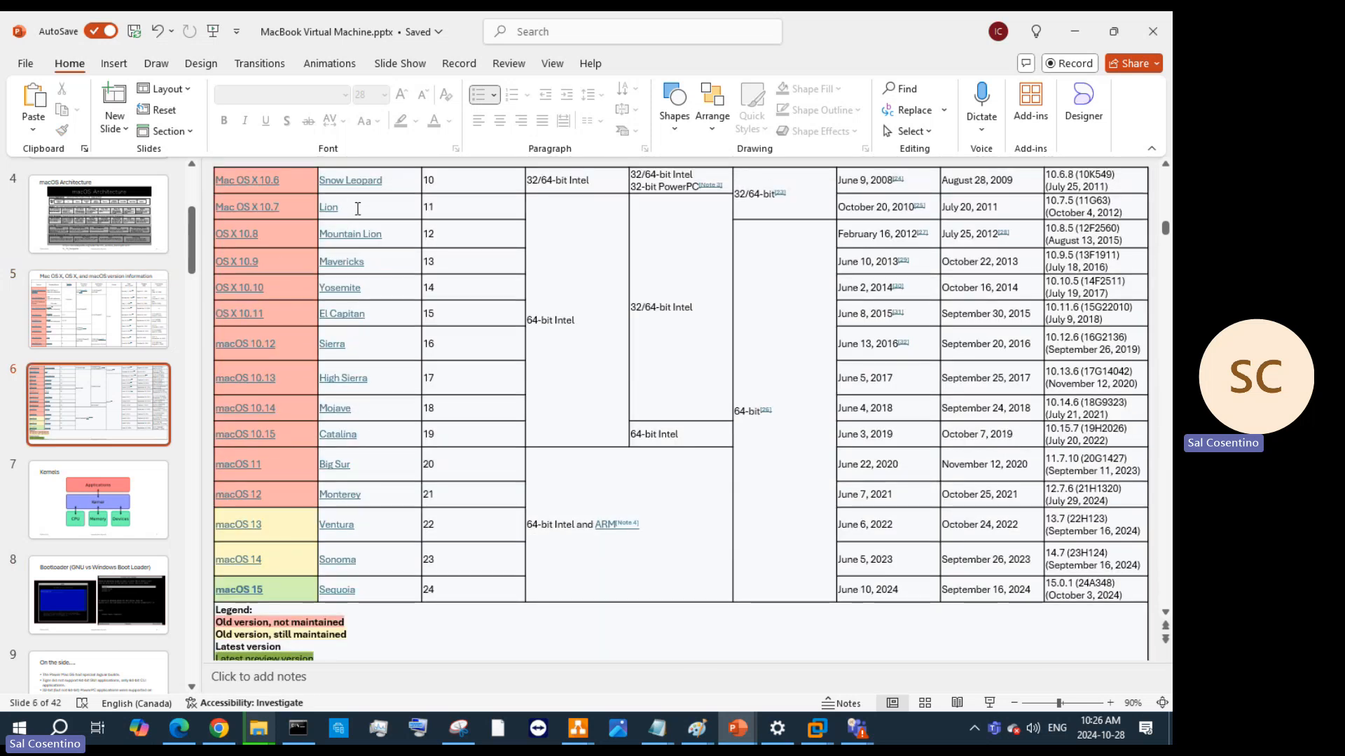
{"action": "scroll", "coordinate": [357, 209], "scroll_direction": "up", "scroll_amount": 3}
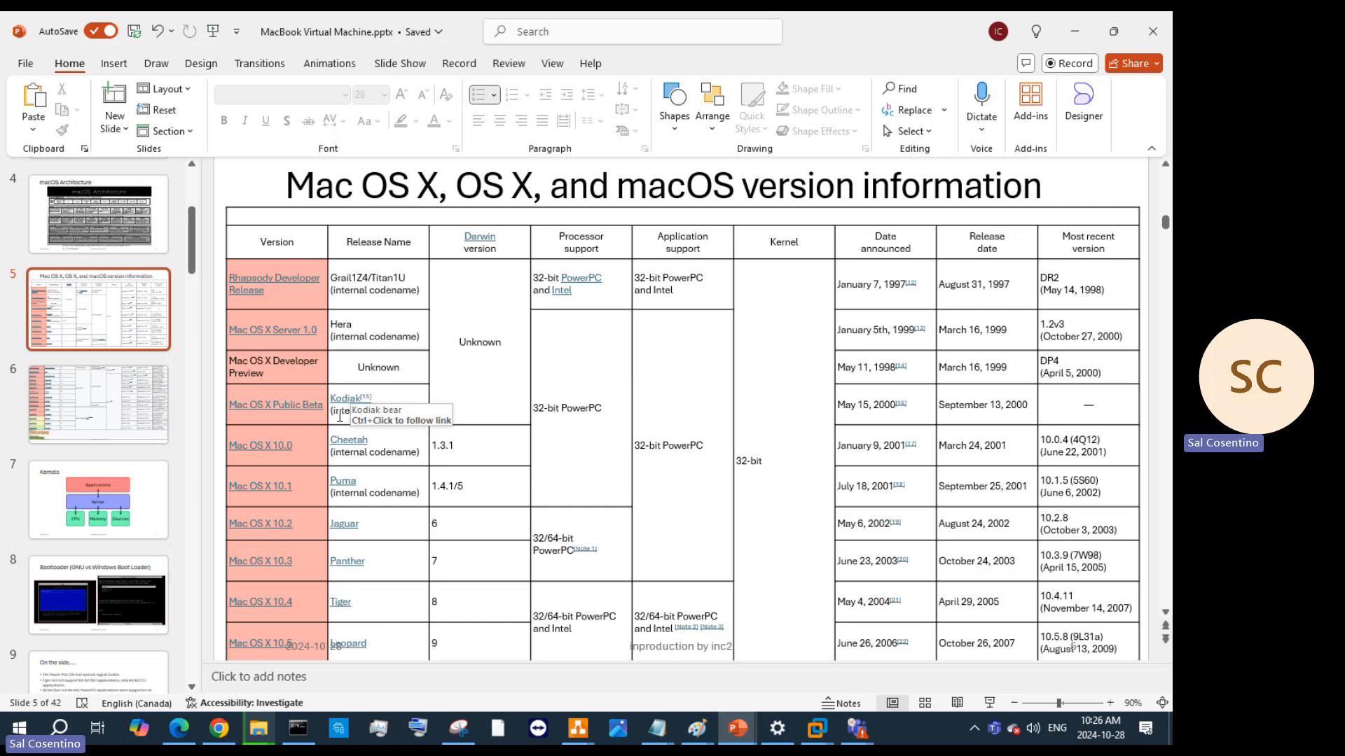
{"action": "scroll", "coordinate": [327, 422], "scroll_direction": "down", "scroll_amount": 5}
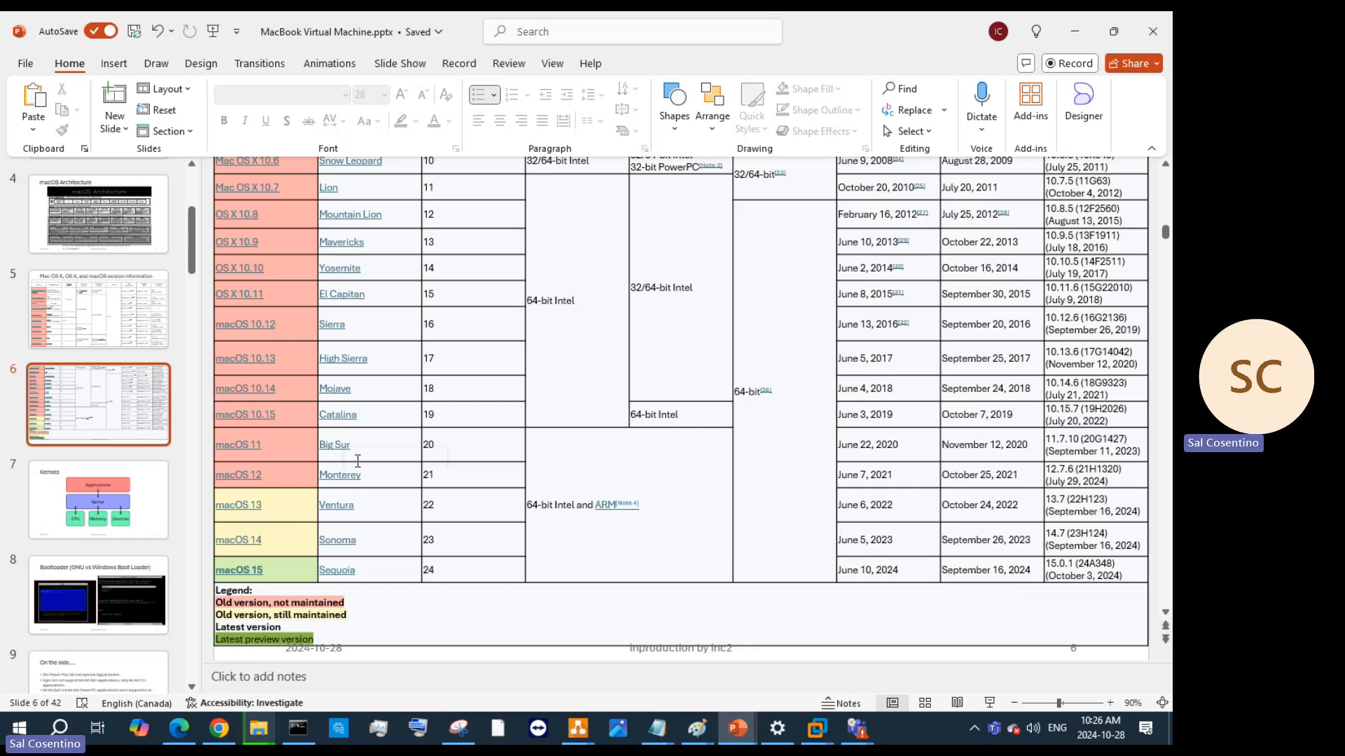
{"action": "scroll", "coordinate": [360, 476], "scroll_direction": "up", "scroll_amount": 1}
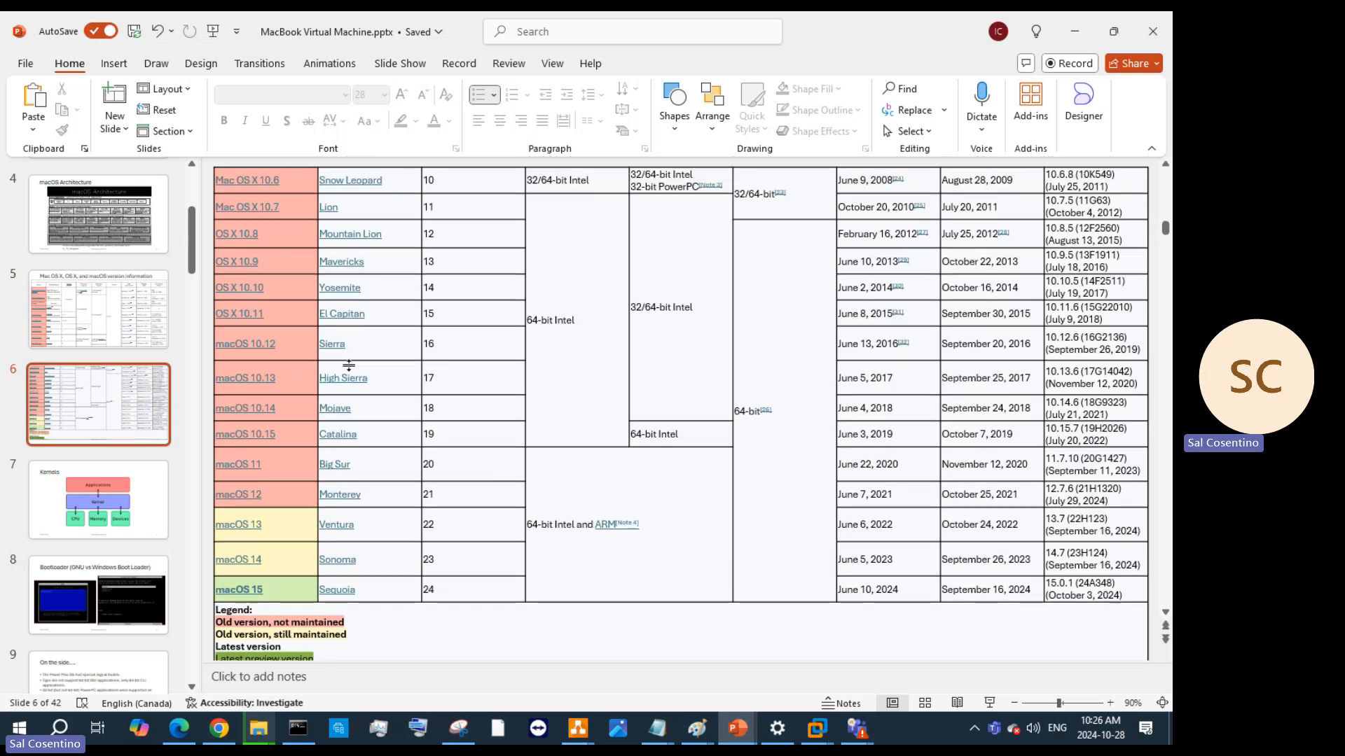
{"action": "scroll", "coordinate": [343, 350], "scroll_direction": "up", "scroll_amount": 5}
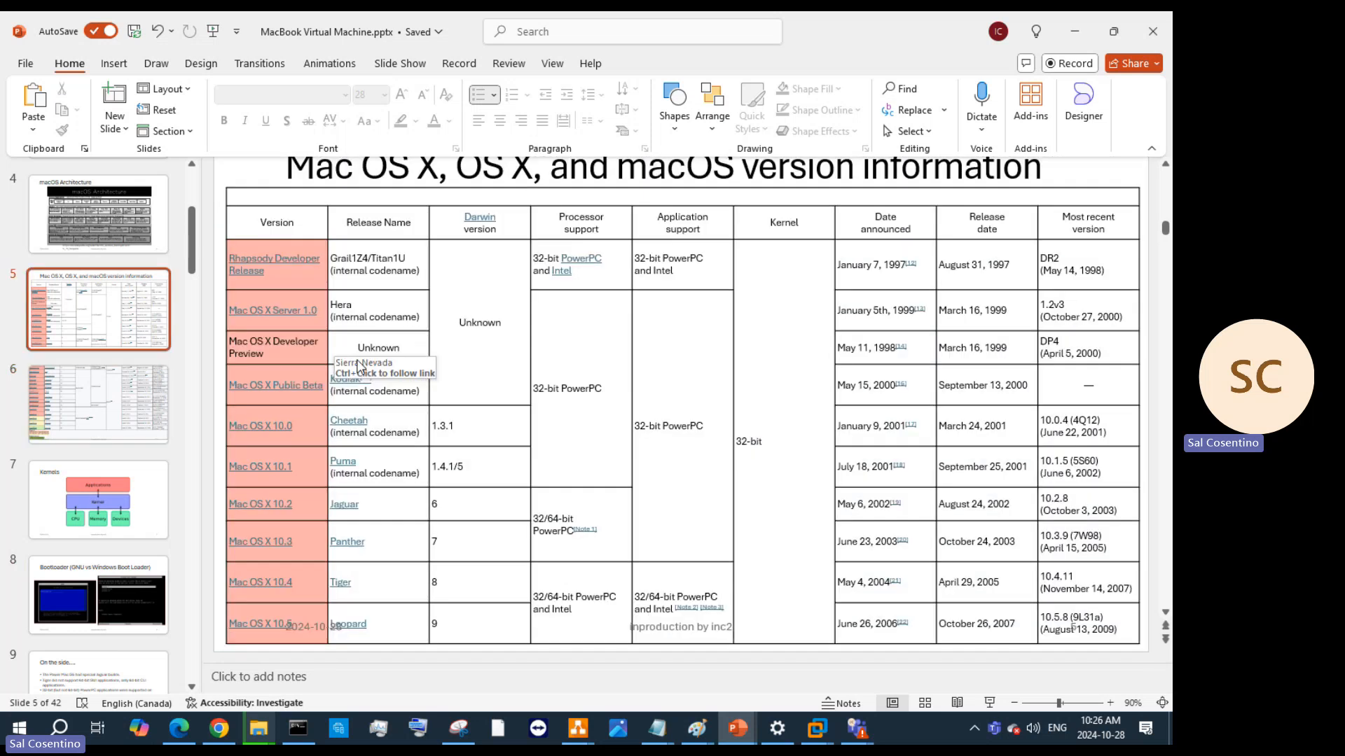
{"action": "scroll", "coordinate": [364, 462], "scroll_direction": "down", "scroll_amount": 5}
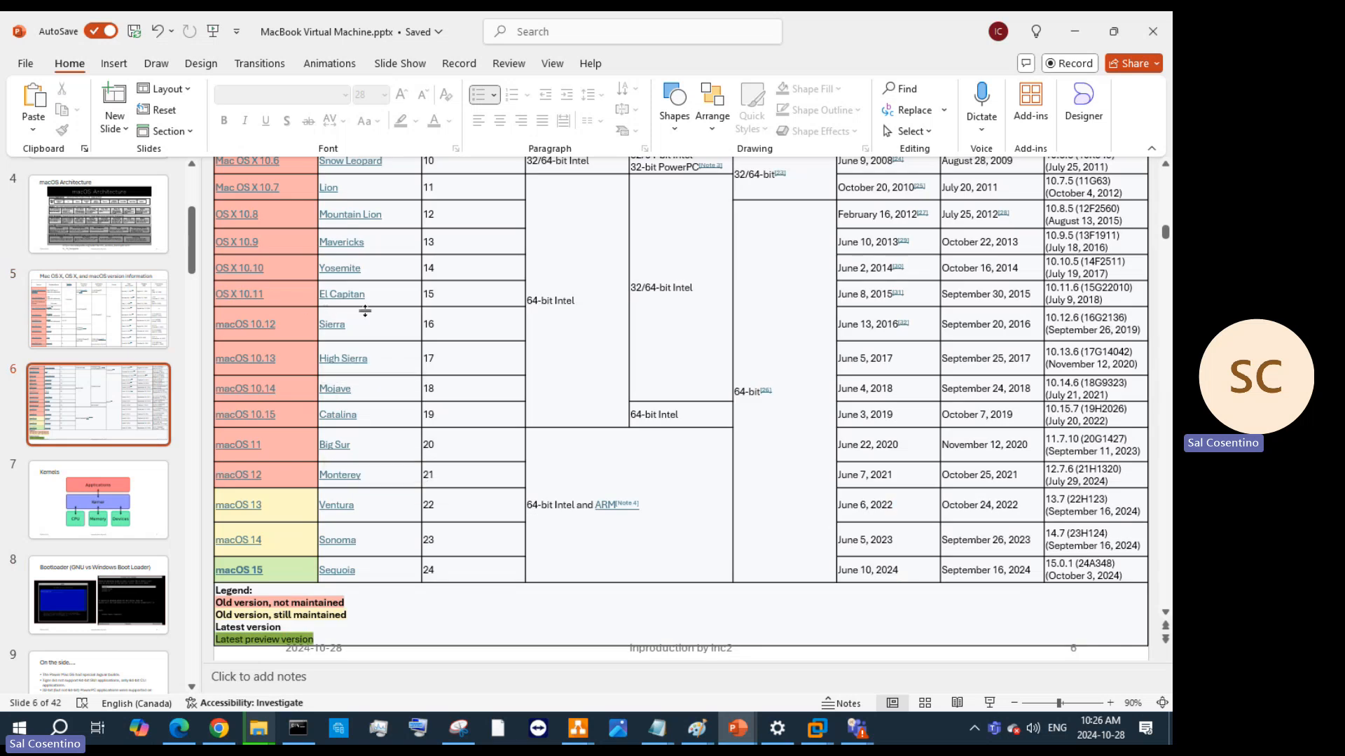
{"action": "scroll", "coordinate": [457, 308], "scroll_direction": "up", "scroll_amount": 10}
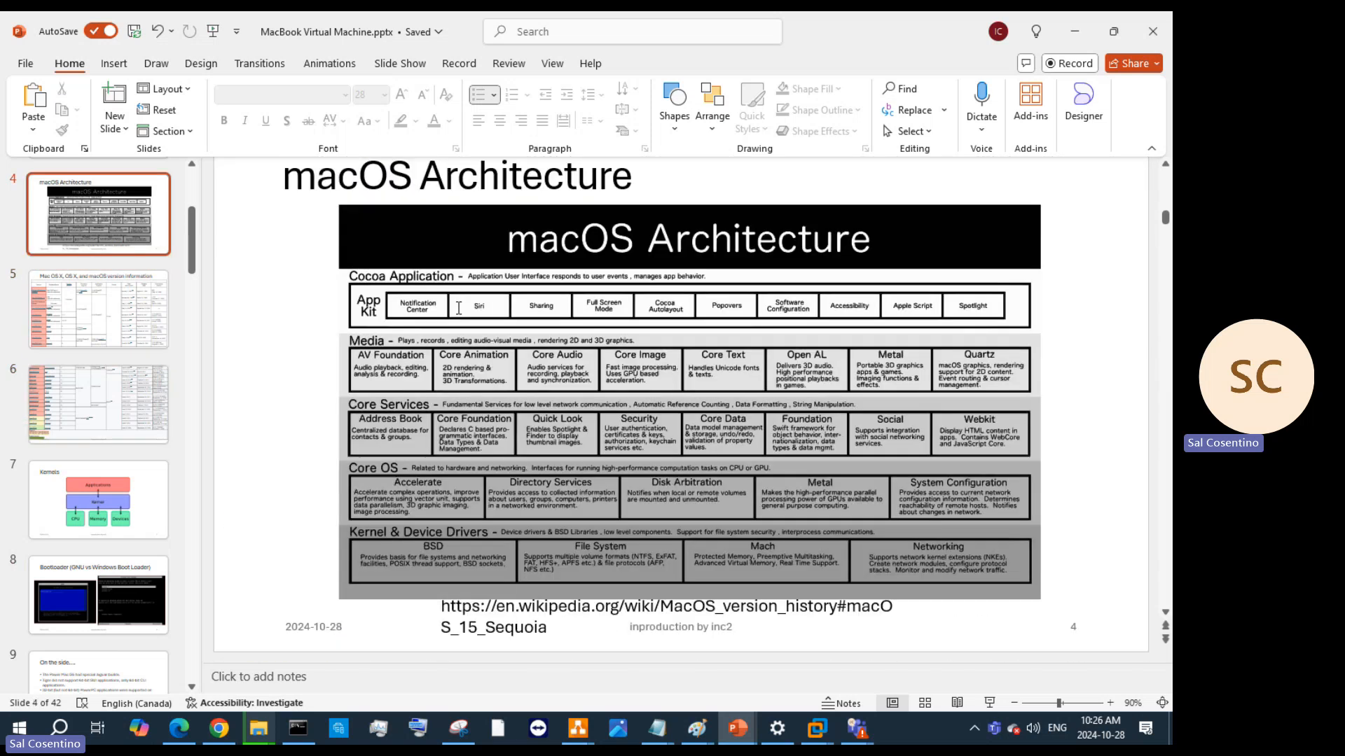
{"action": "left_click", "coordinate": [117, 405]}
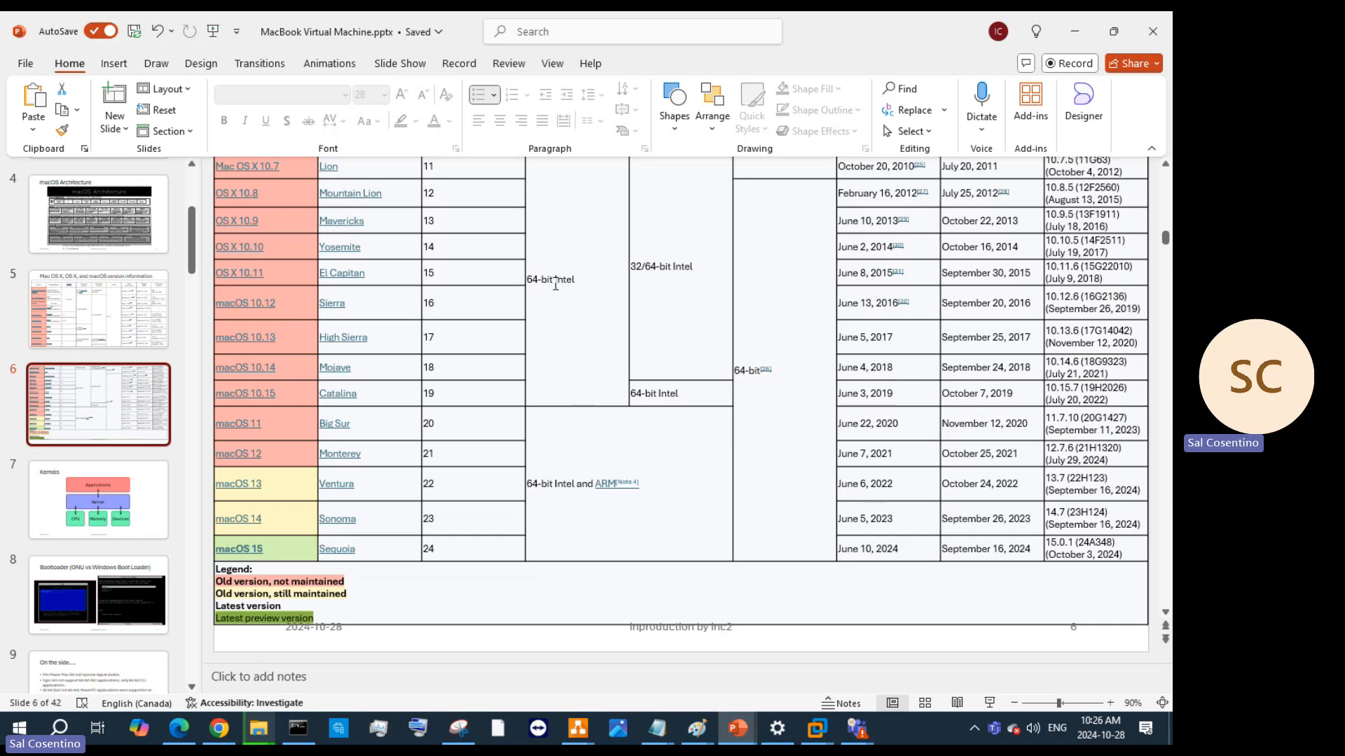
{"action": "scroll", "coordinate": [560, 294], "scroll_direction": "up", "scroll_amount": 6}
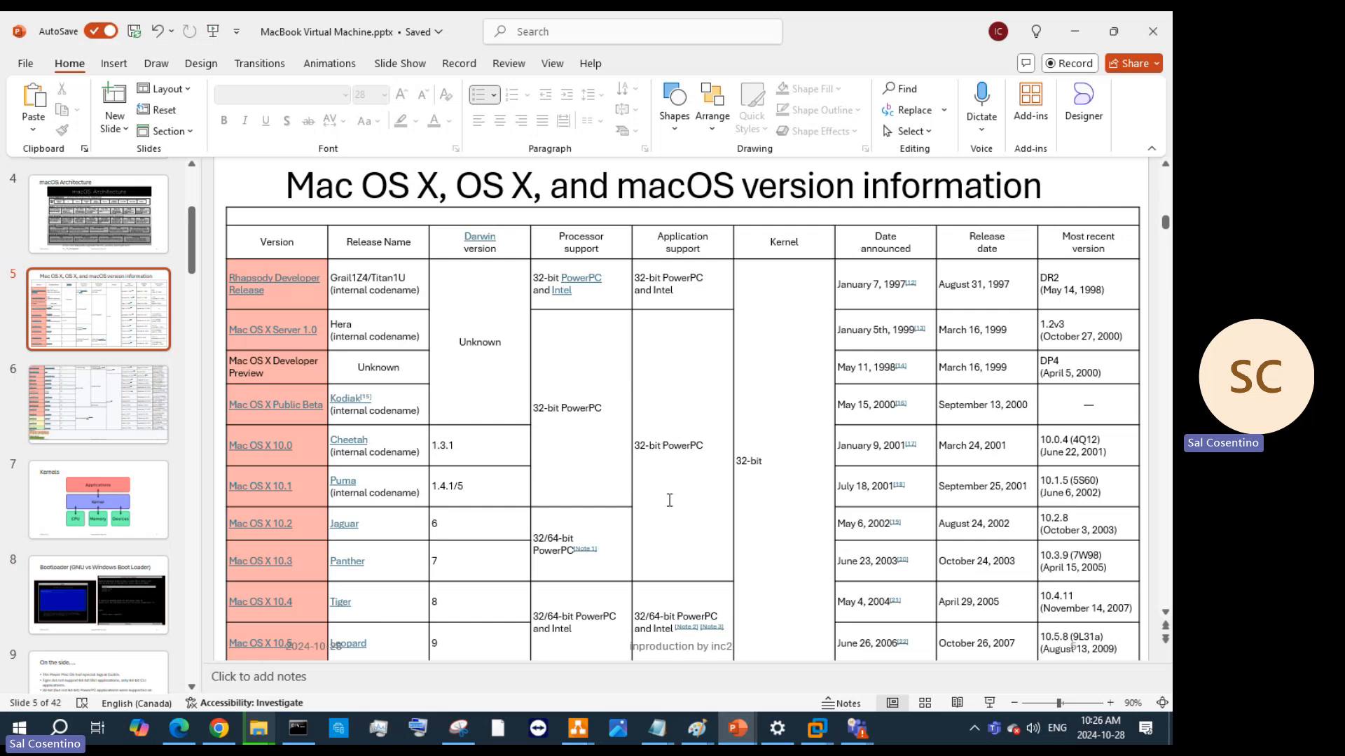
{"action": "scroll", "coordinate": [669, 499], "scroll_direction": "down", "scroll_amount": 6}
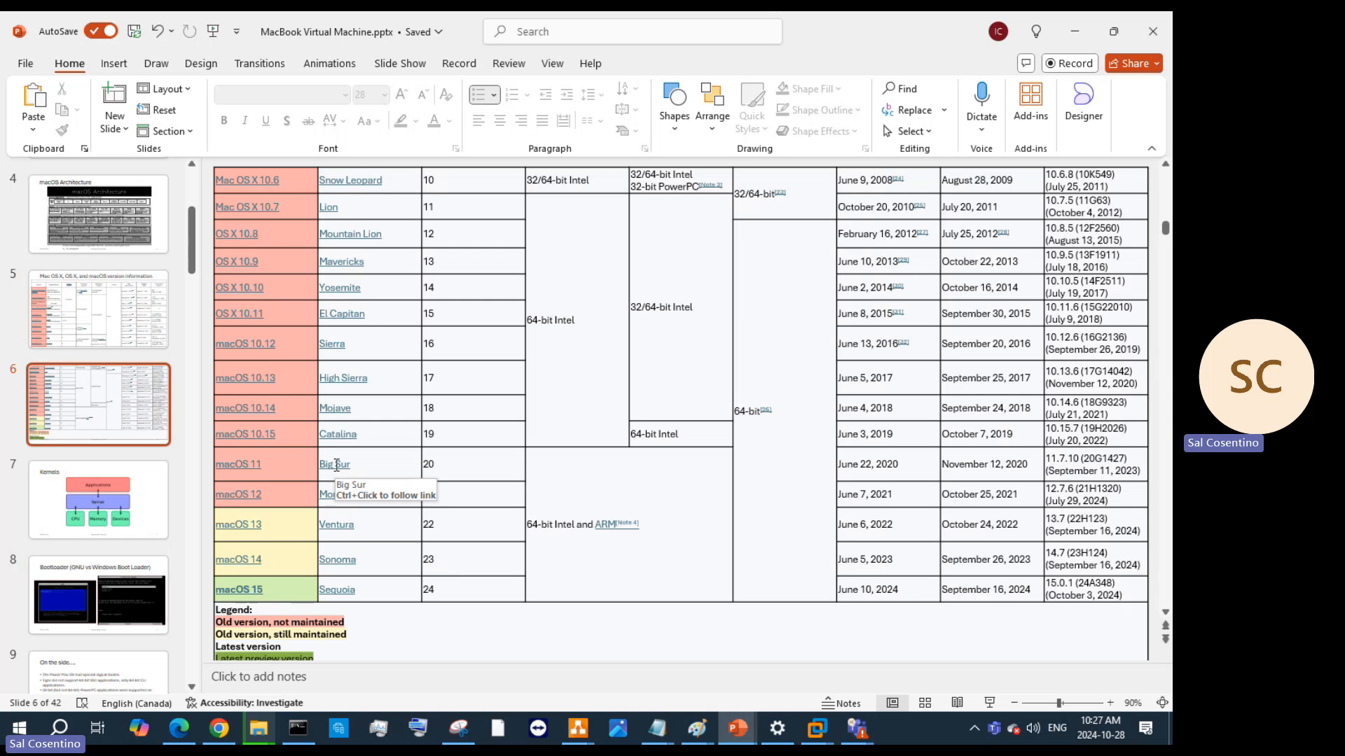
Follow the Sequoia link in the macOS 15 row, read through the Sequoia National Forest article, and return to slide 6 in PowerPoint
{"action": "left_click", "coordinate": [337, 590], "text": "ctrl"}
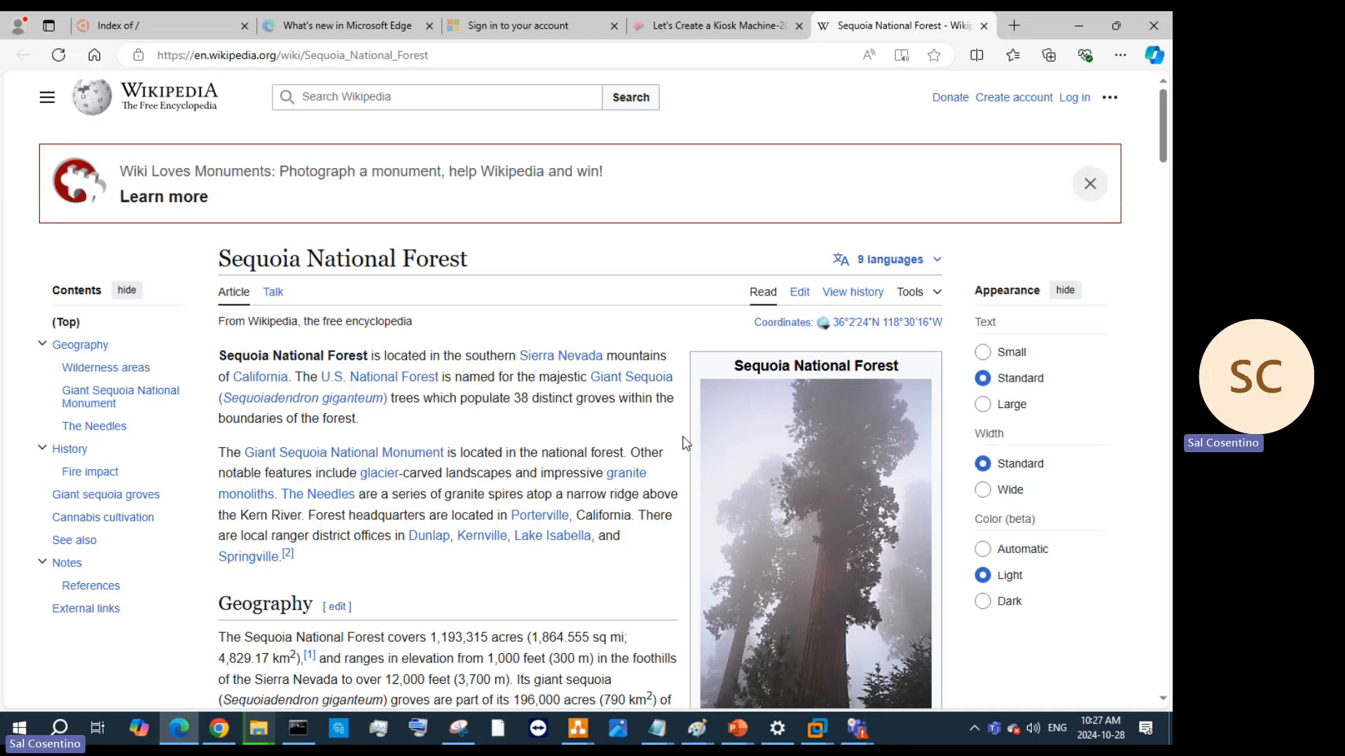
{"action": "mouse_move", "coordinate": [420, 378]}
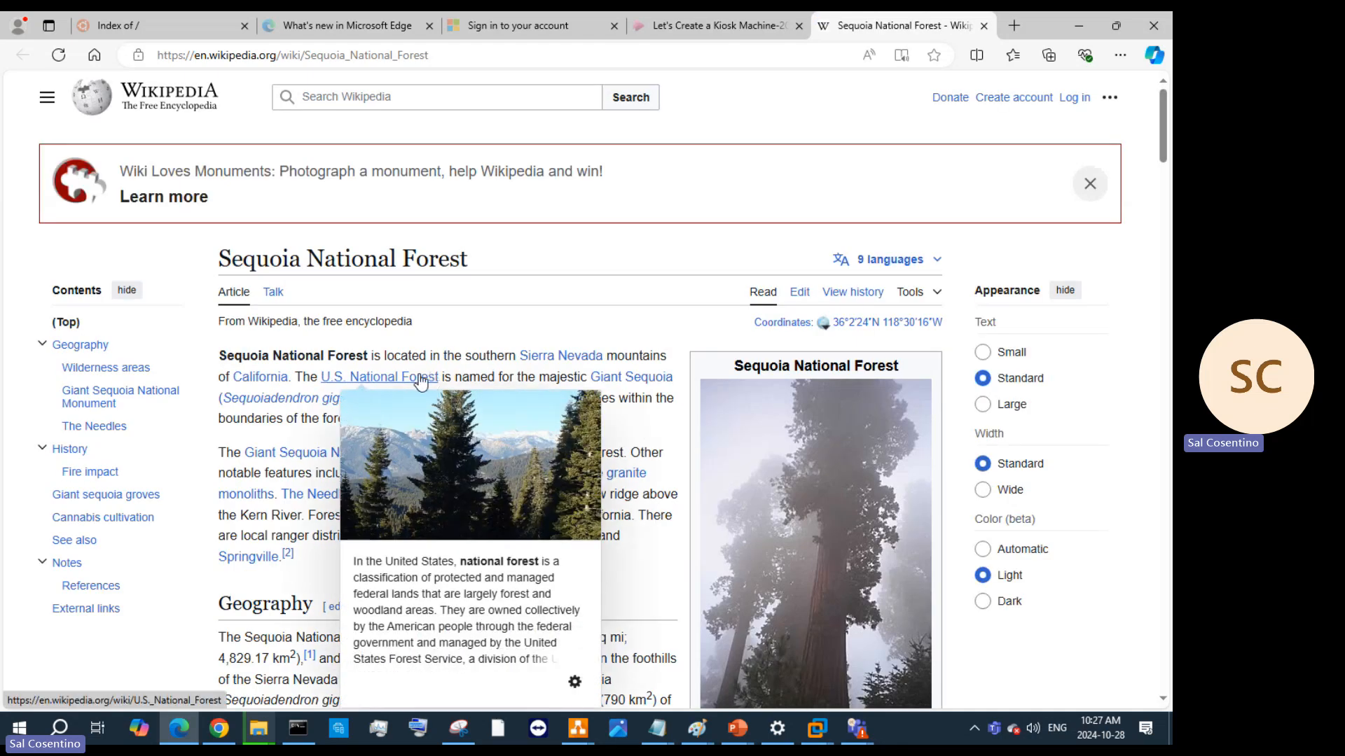
{"action": "mouse_move", "coordinate": [567, 360]}
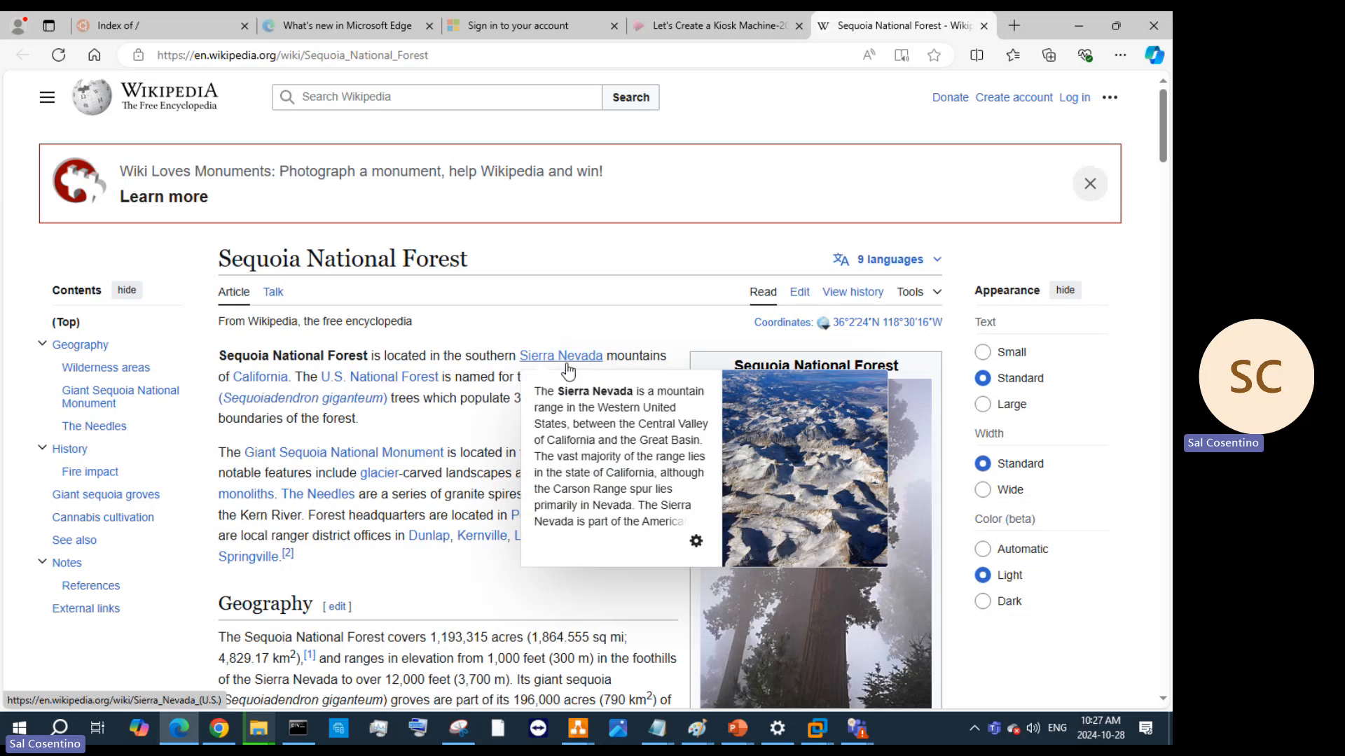
{"action": "scroll", "coordinate": [538, 452], "scroll_direction": "down", "scroll_amount": 3}
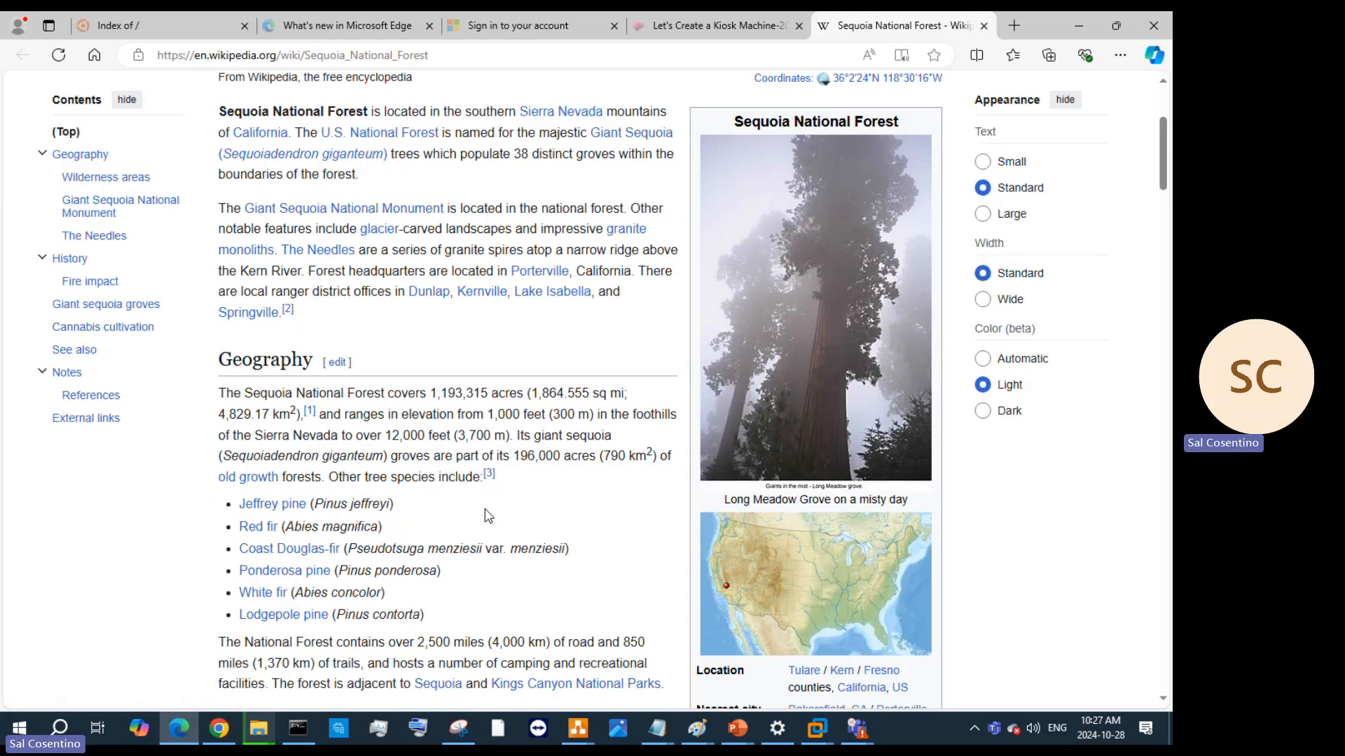
{"action": "scroll", "coordinate": [493, 506], "scroll_direction": "up", "scroll_amount": 1}
{"action": "mouse_move", "coordinate": [489, 553]}
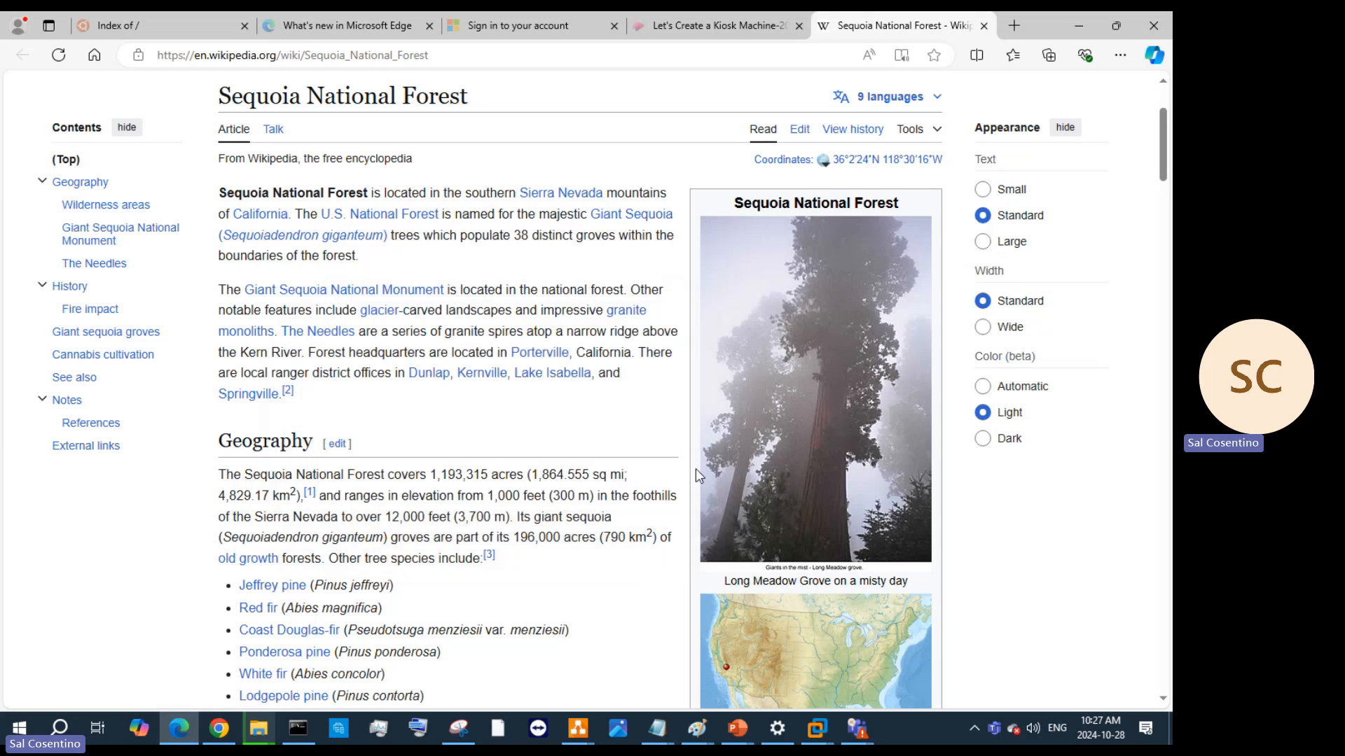
{"action": "scroll", "coordinate": [695, 469], "scroll_direction": "down", "scroll_amount": 4}
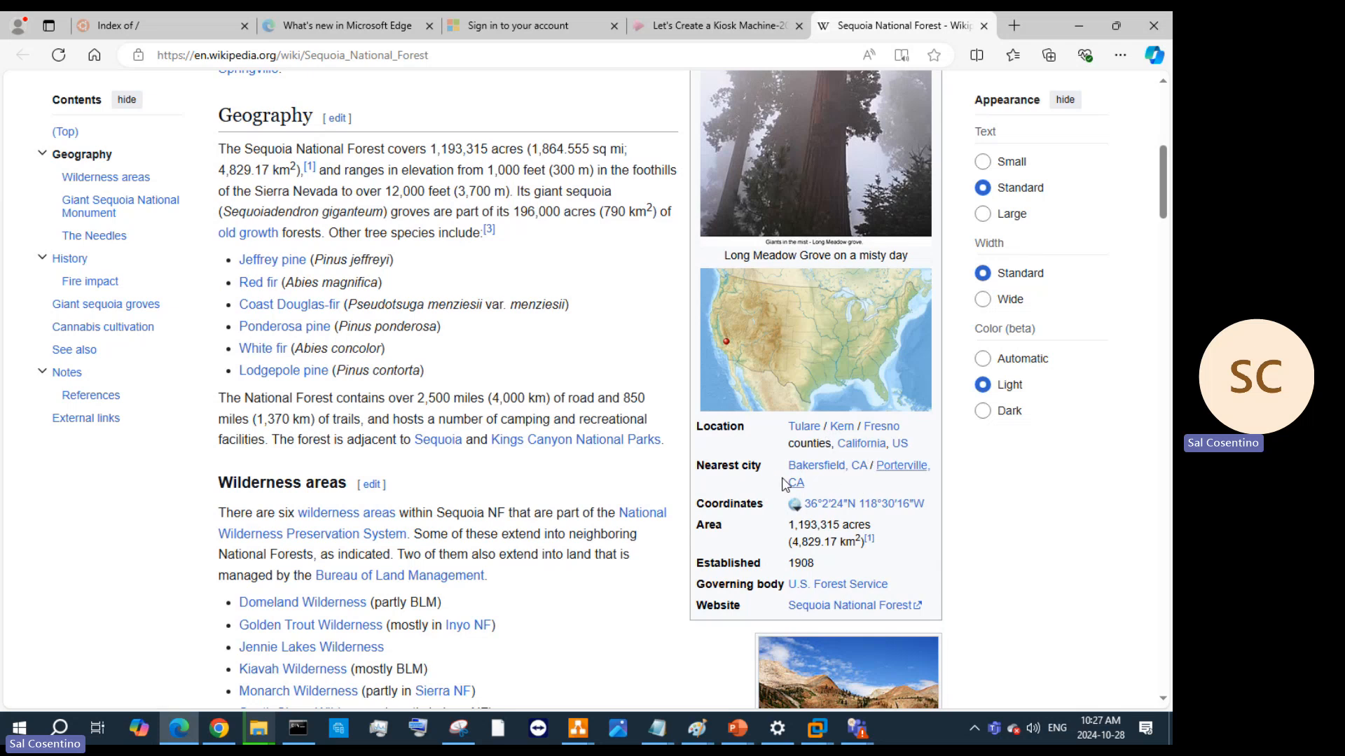
{"action": "scroll", "coordinate": [833, 483], "scroll_direction": "down", "scroll_amount": 5}
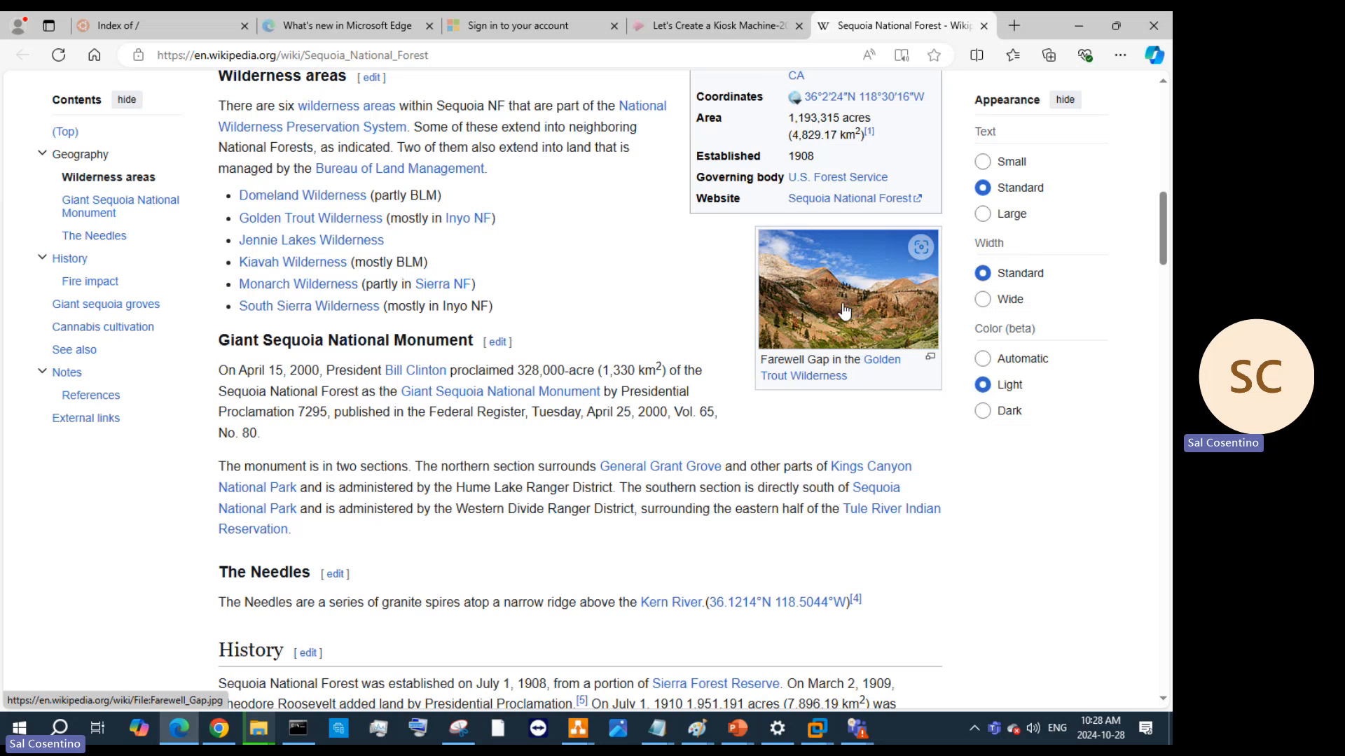
{"action": "scroll", "coordinate": [530, 480], "scroll_direction": "down", "scroll_amount": 1}
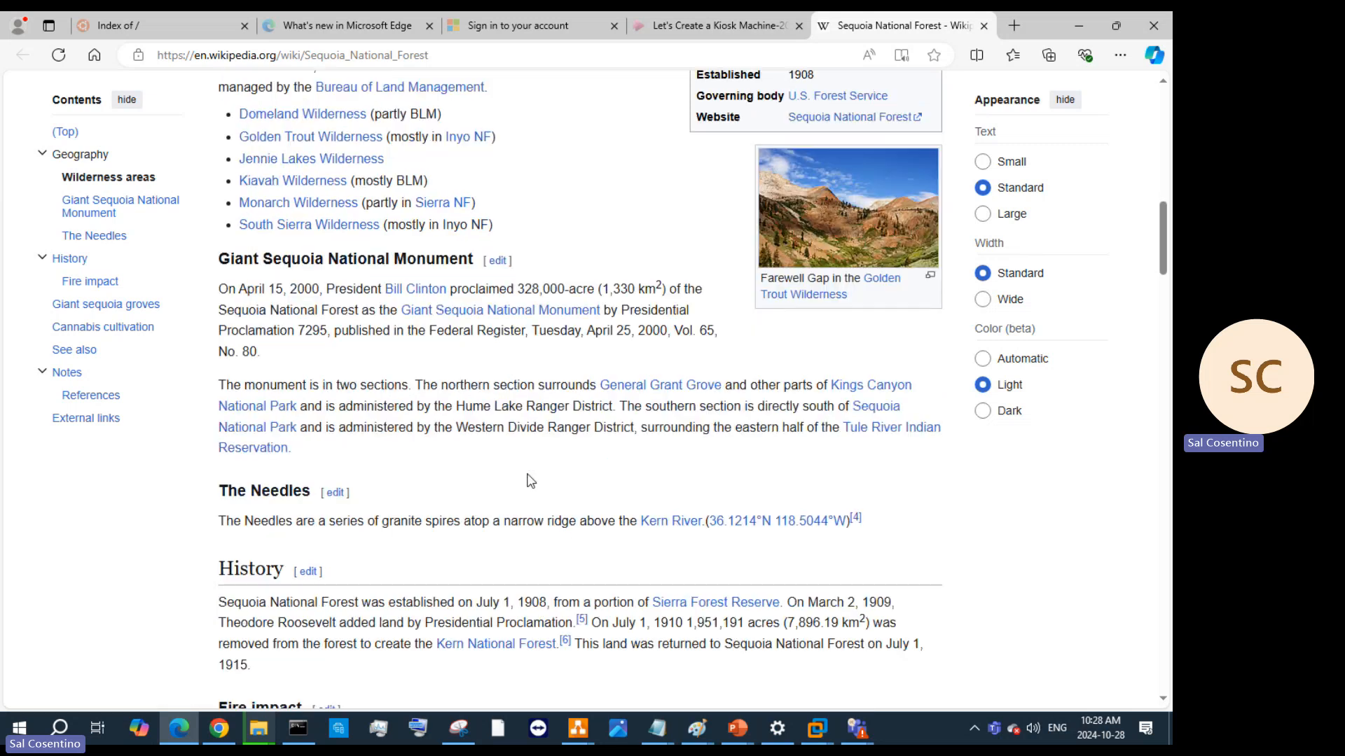
{"action": "scroll", "coordinate": [531, 481], "scroll_direction": "down", "scroll_amount": 3}
{"action": "scroll", "coordinate": [515, 483], "scroll_direction": "down", "scroll_amount": 5}
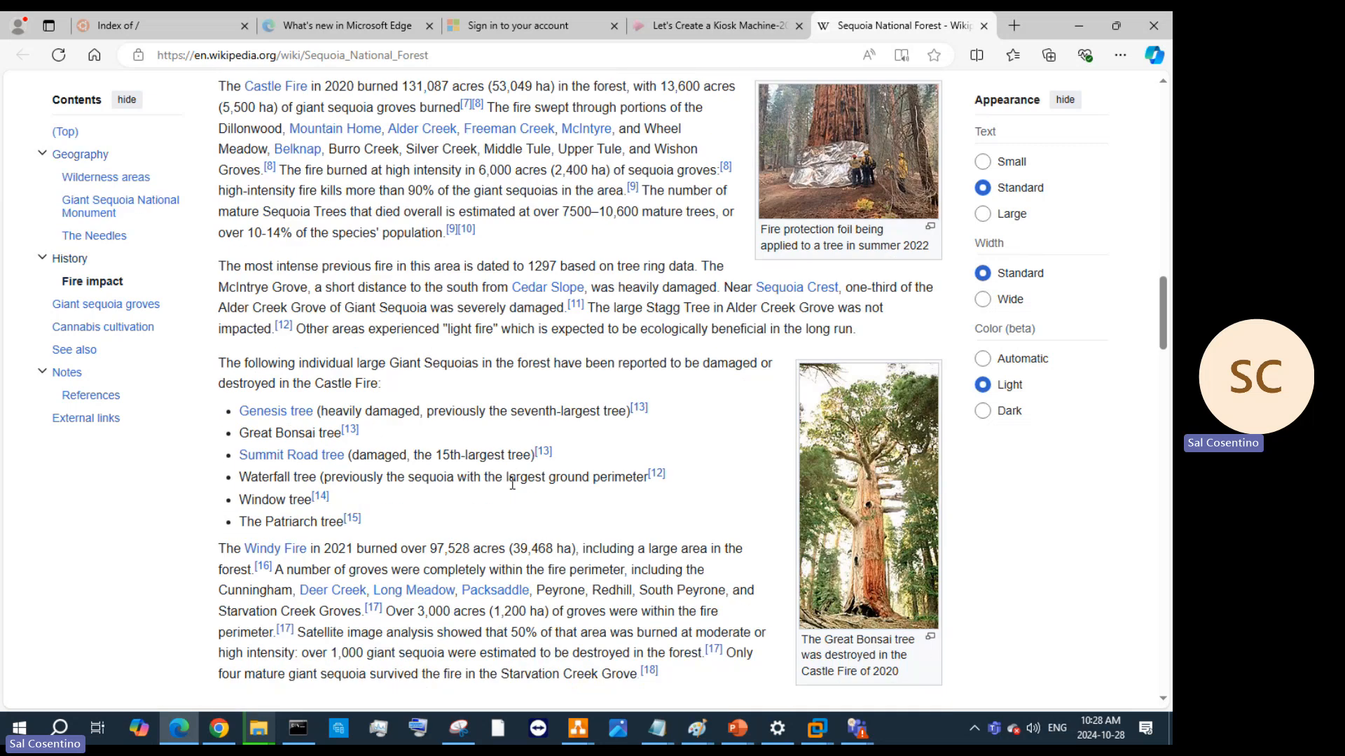
{"action": "scroll", "coordinate": [516, 490], "scroll_direction": "up", "scroll_amount": 15}
{"action": "scroll", "coordinate": [517, 495], "scroll_direction": "up", "scroll_amount": 5}
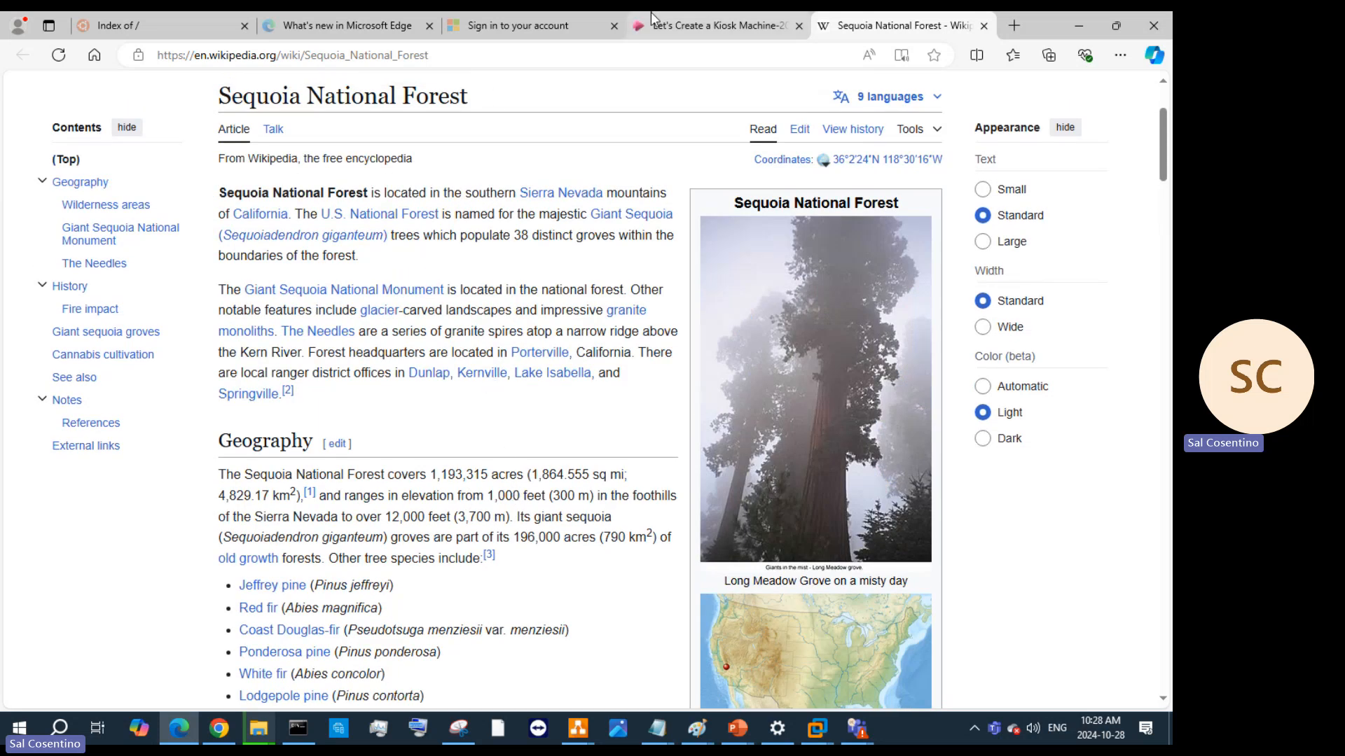
{"action": "left_click", "coordinate": [1084, 31]}
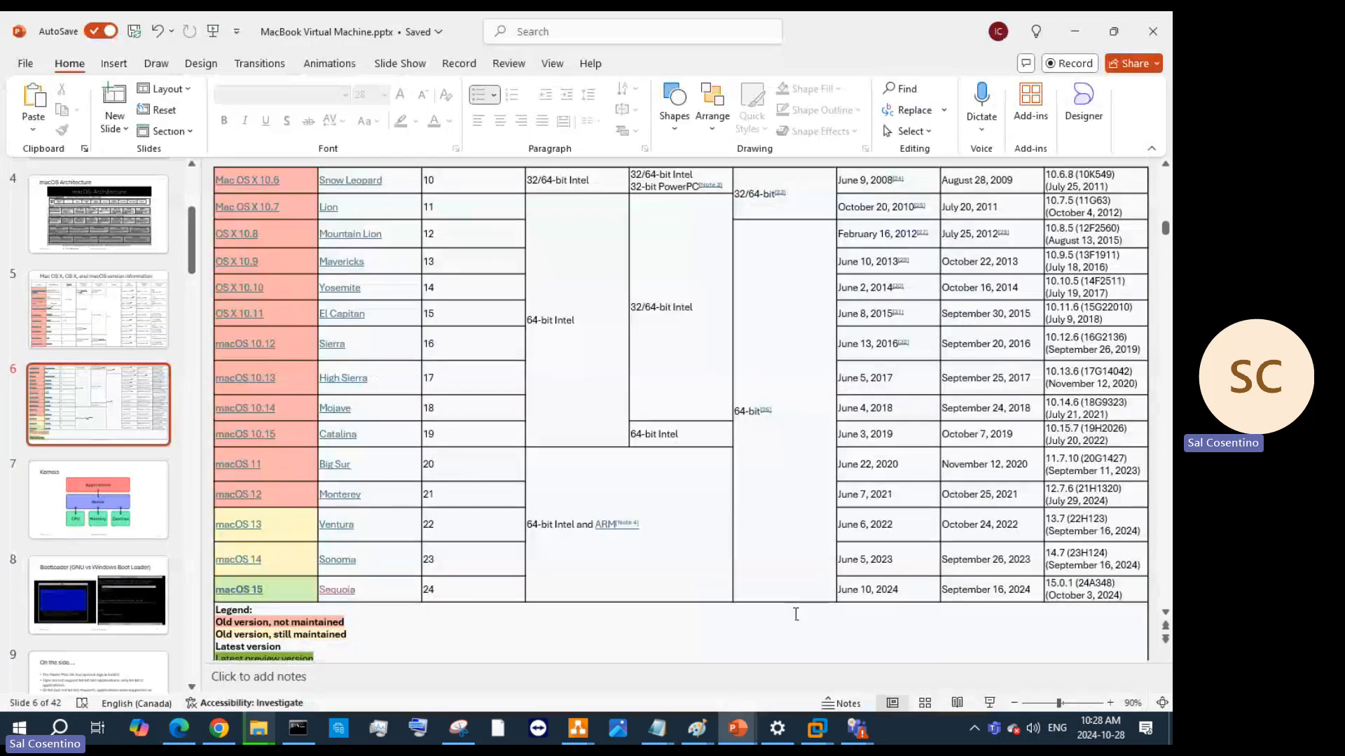
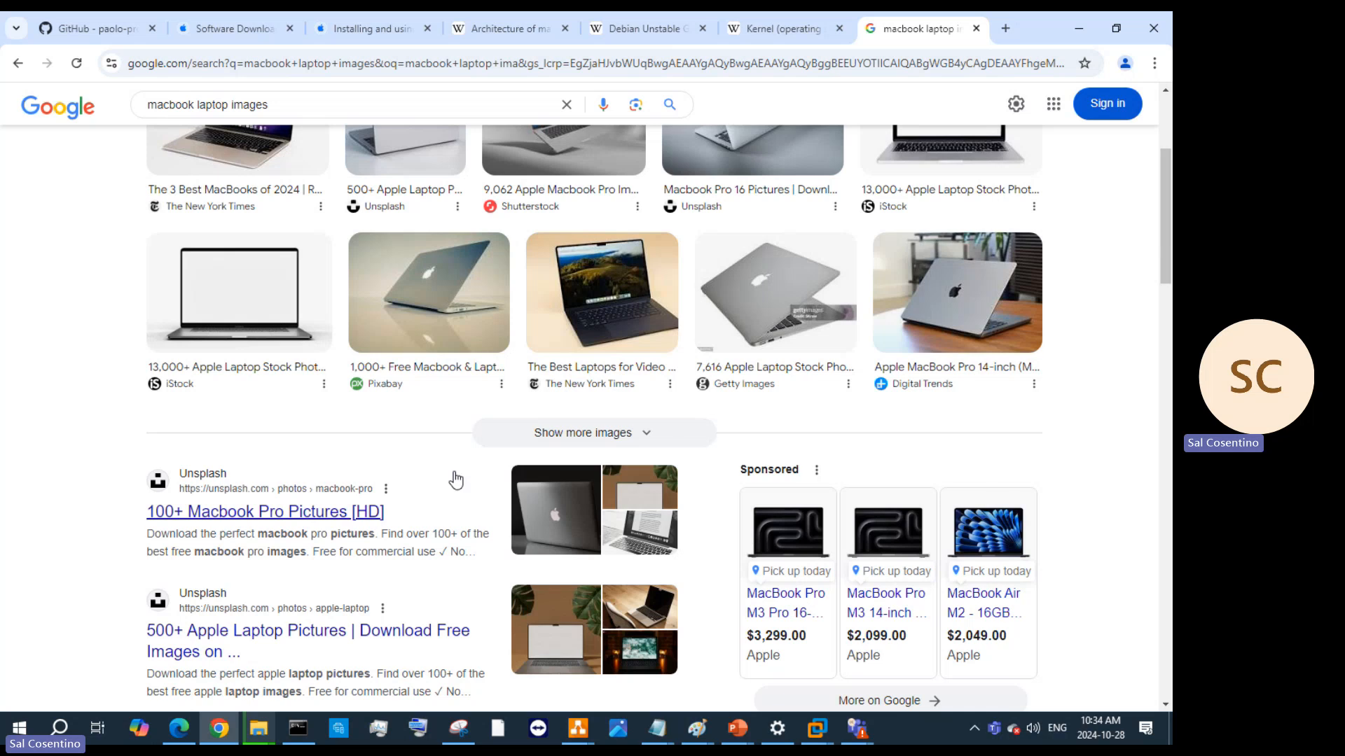
Switch the Google search for "macbook laptop images" to its image results
{"action": "scroll", "coordinate": [427, 435], "scroll_direction": "up", "scroll_amount": 3}
{"action": "left_click", "coordinate": [201, 181]}
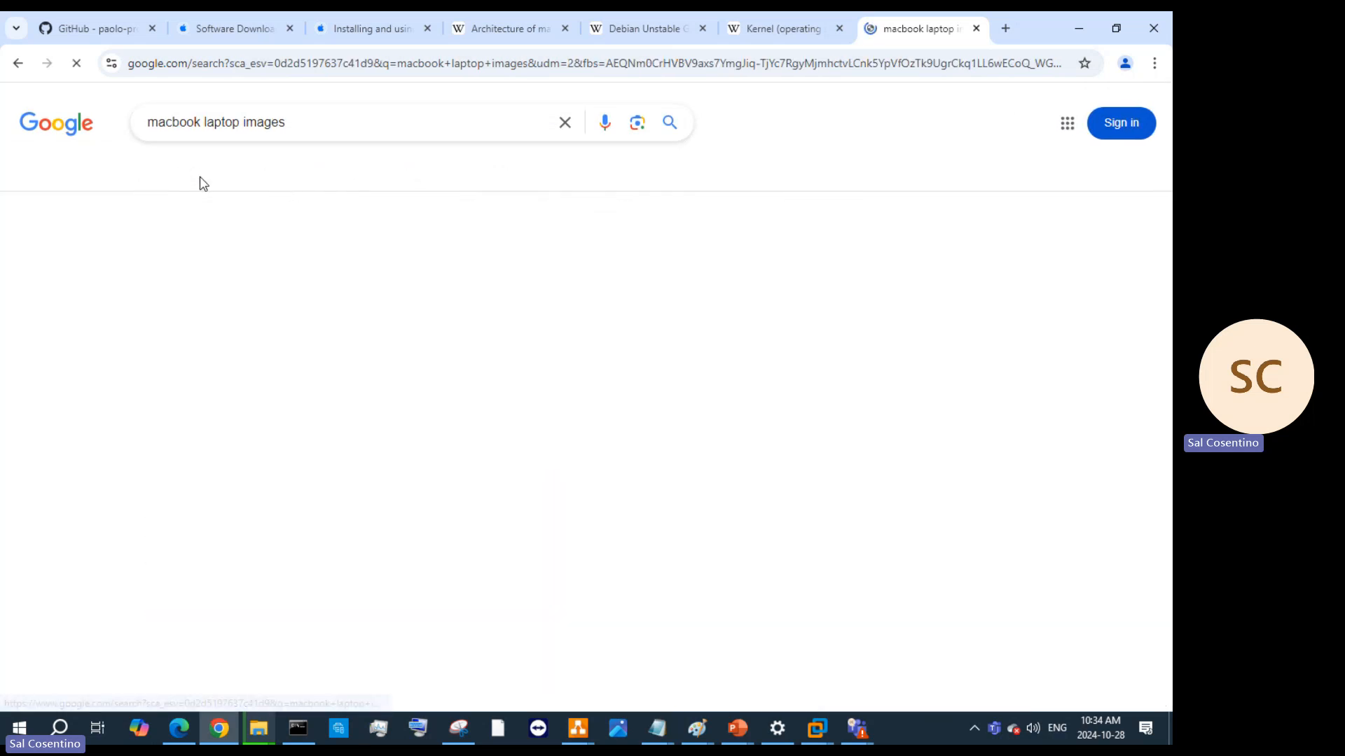
{"action": "left_click", "coordinate": [1011, 26]}
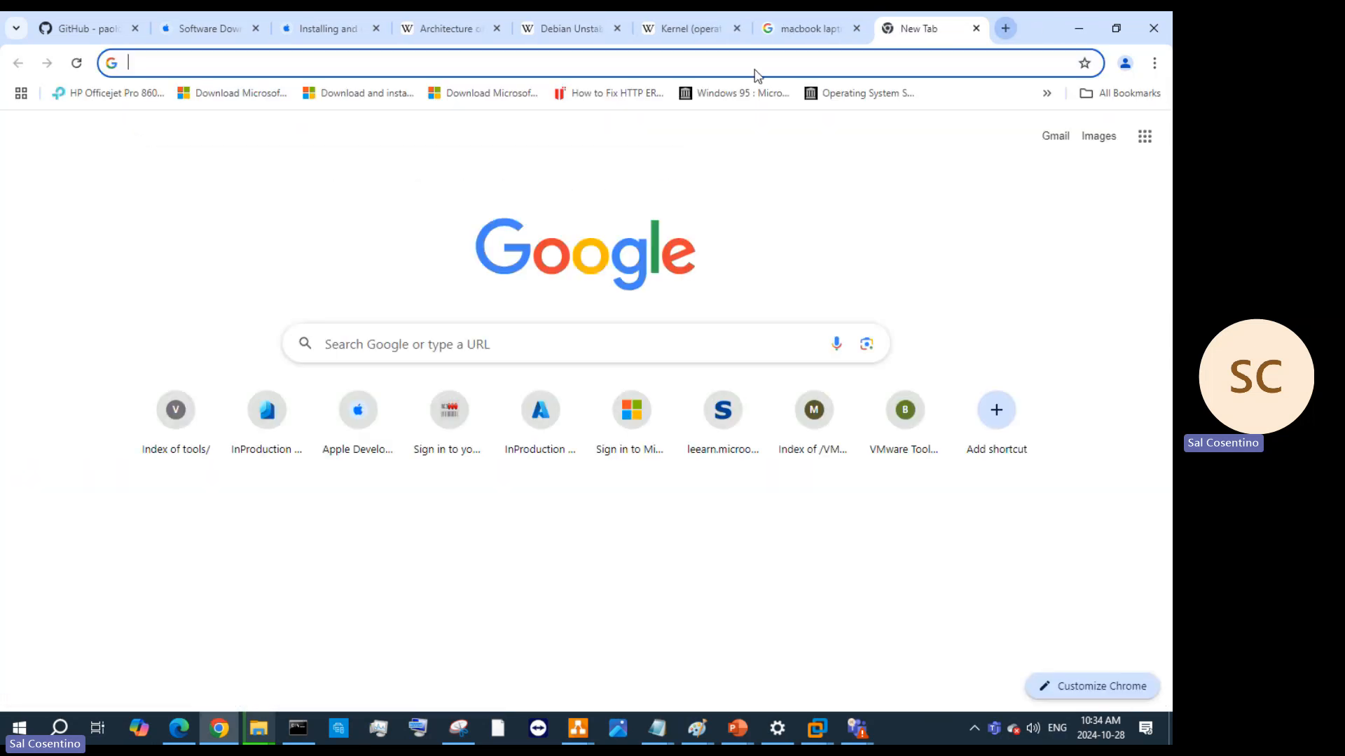
{"action": "left_click", "coordinate": [977, 68]}
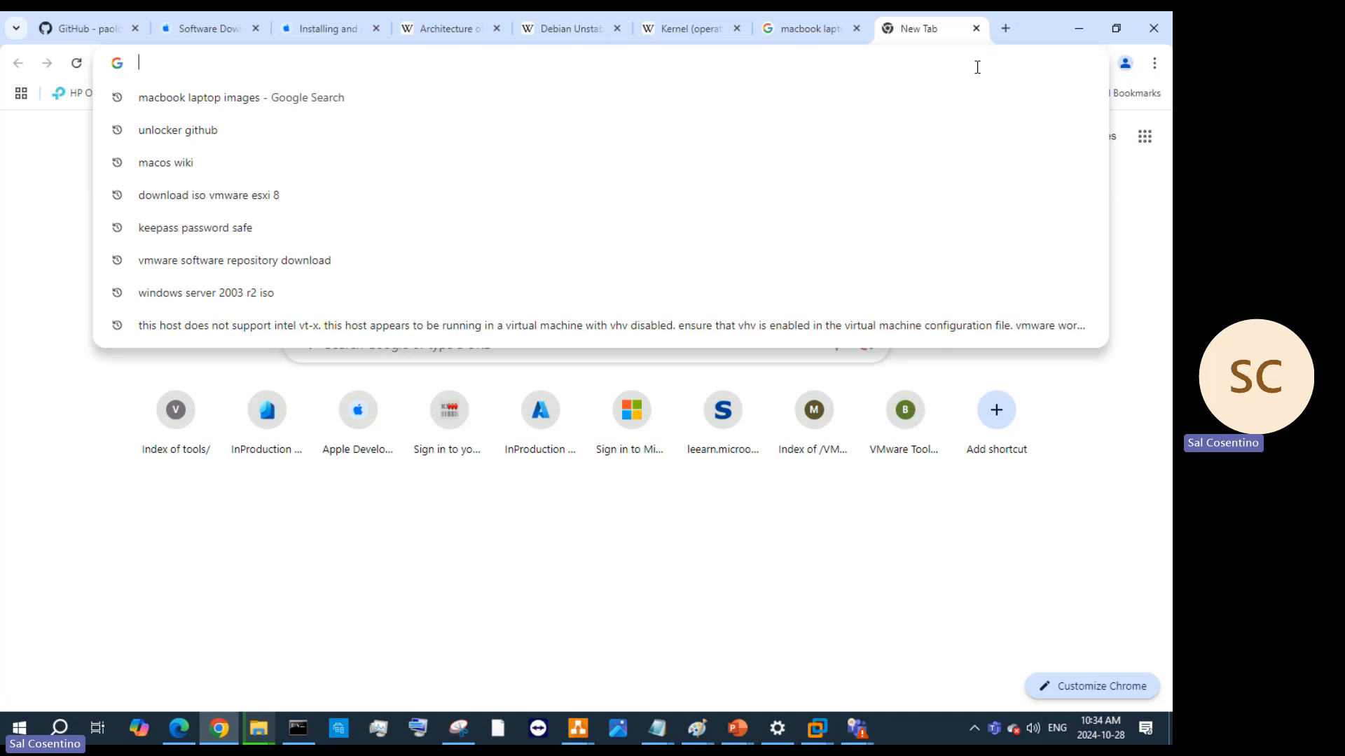
{"action": "type", "text": "v"}
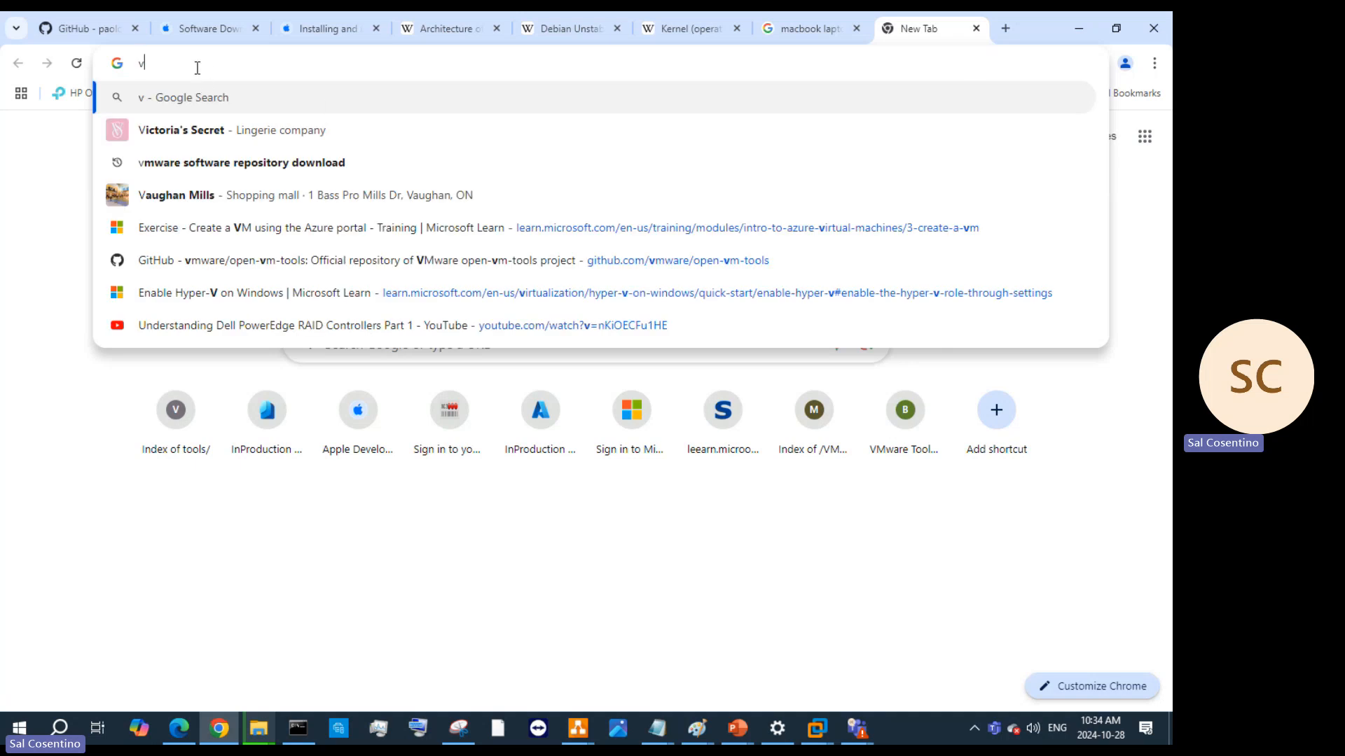
{"action": "type", "text": "https://support.apple.com/en-ca/102662"}
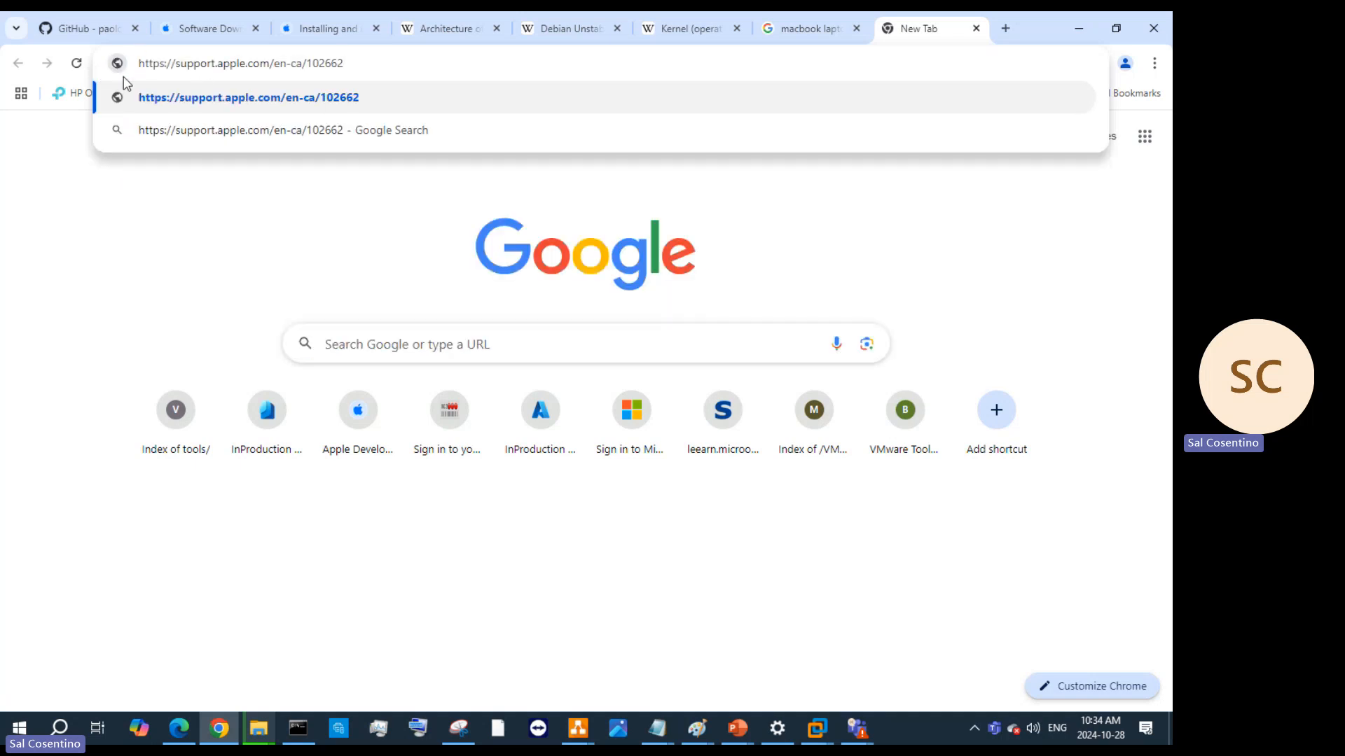
{"action": "key", "text": "Return"}
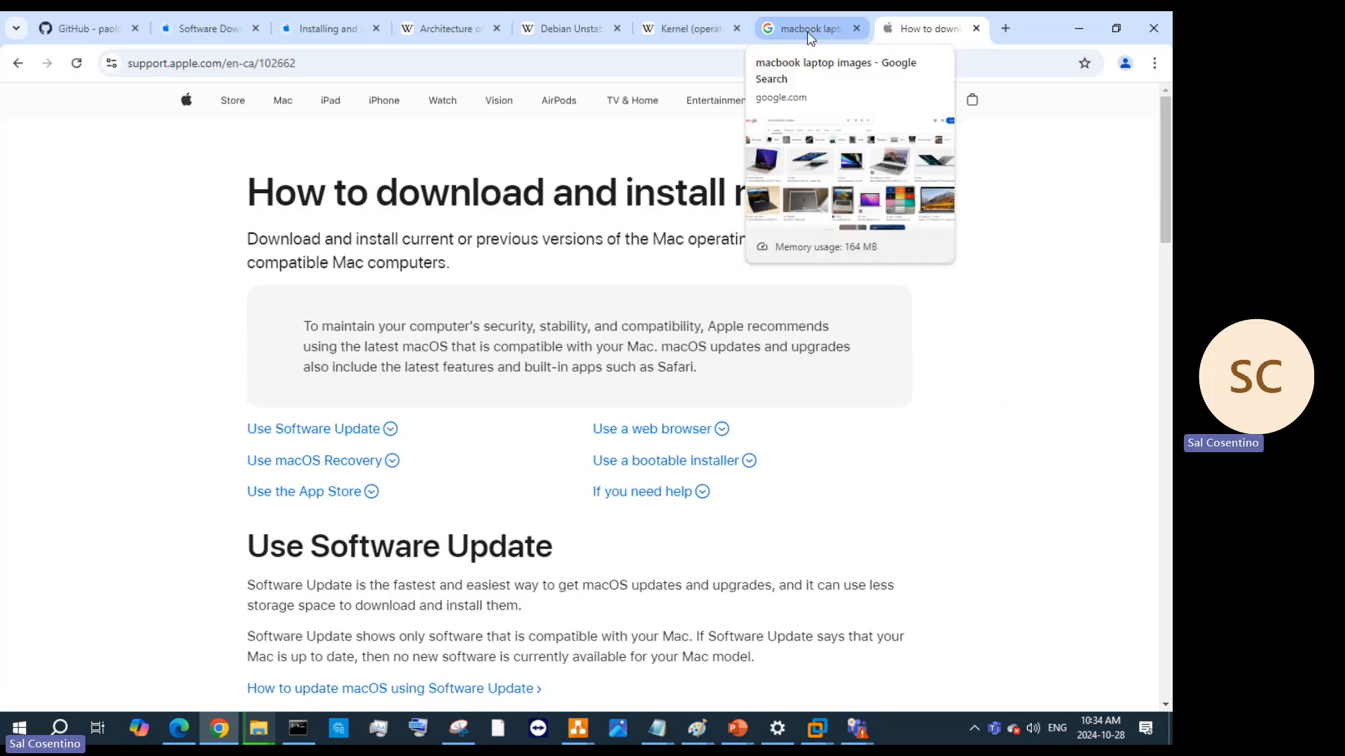
Browse the Google image results for "macbook laptop images" for a suitable MacBook picture
{"action": "left_click", "coordinate": [810, 28]}
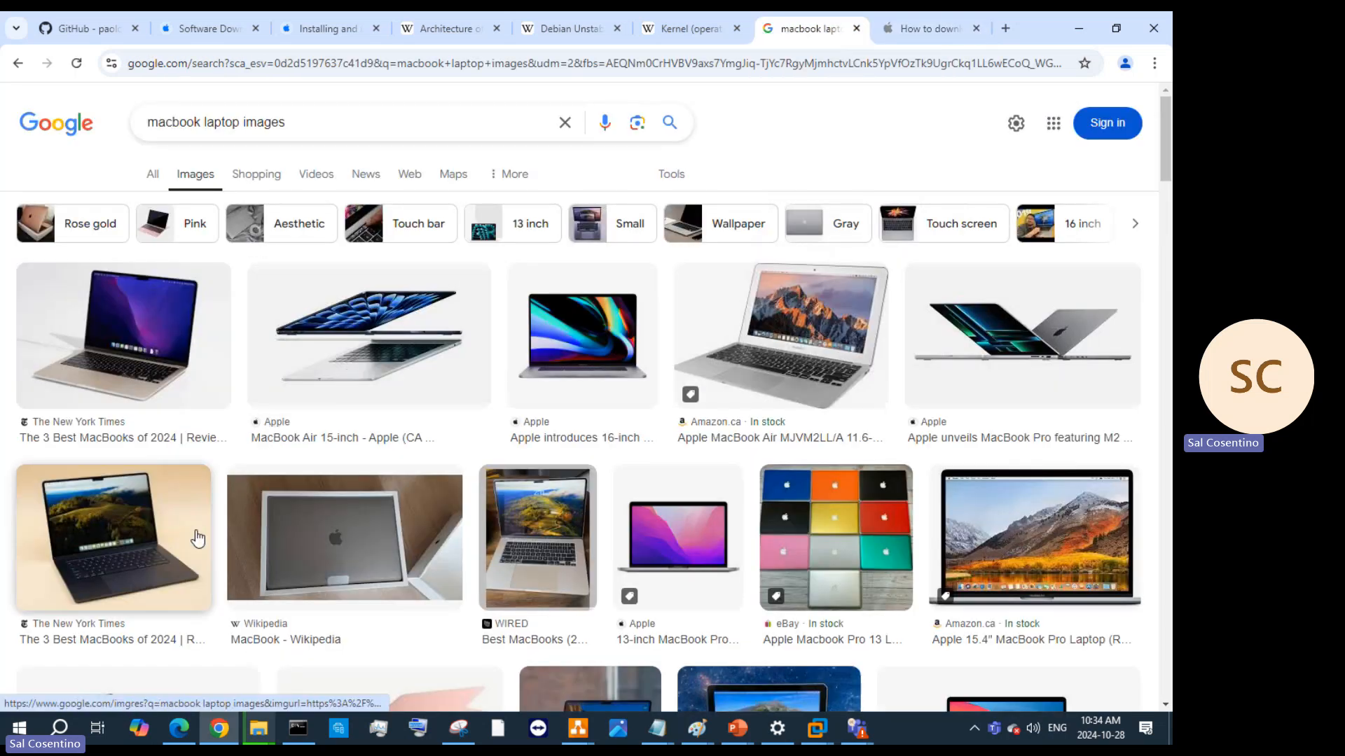
{"action": "scroll", "coordinate": [201, 504], "scroll_direction": "down", "scroll_amount": 3}
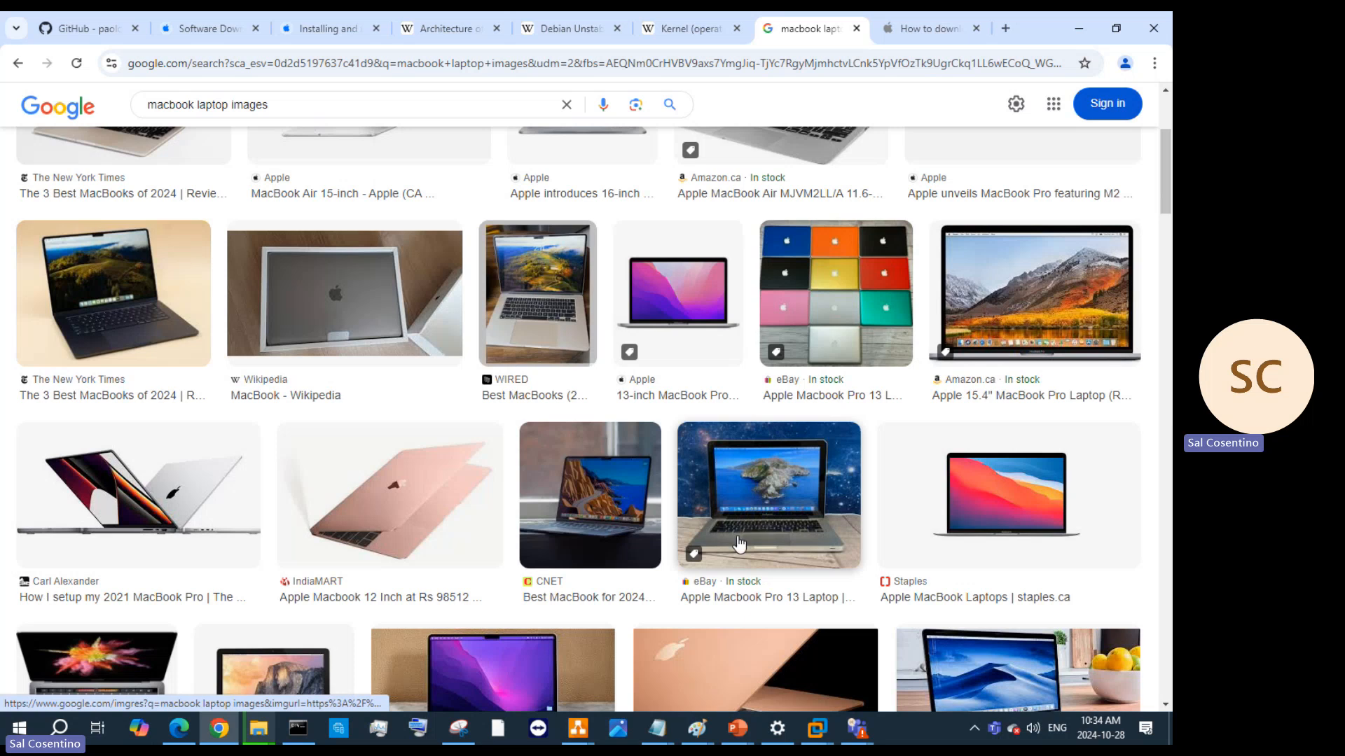
{"action": "scroll", "coordinate": [792, 529], "scroll_direction": "down", "scroll_amount": 2}
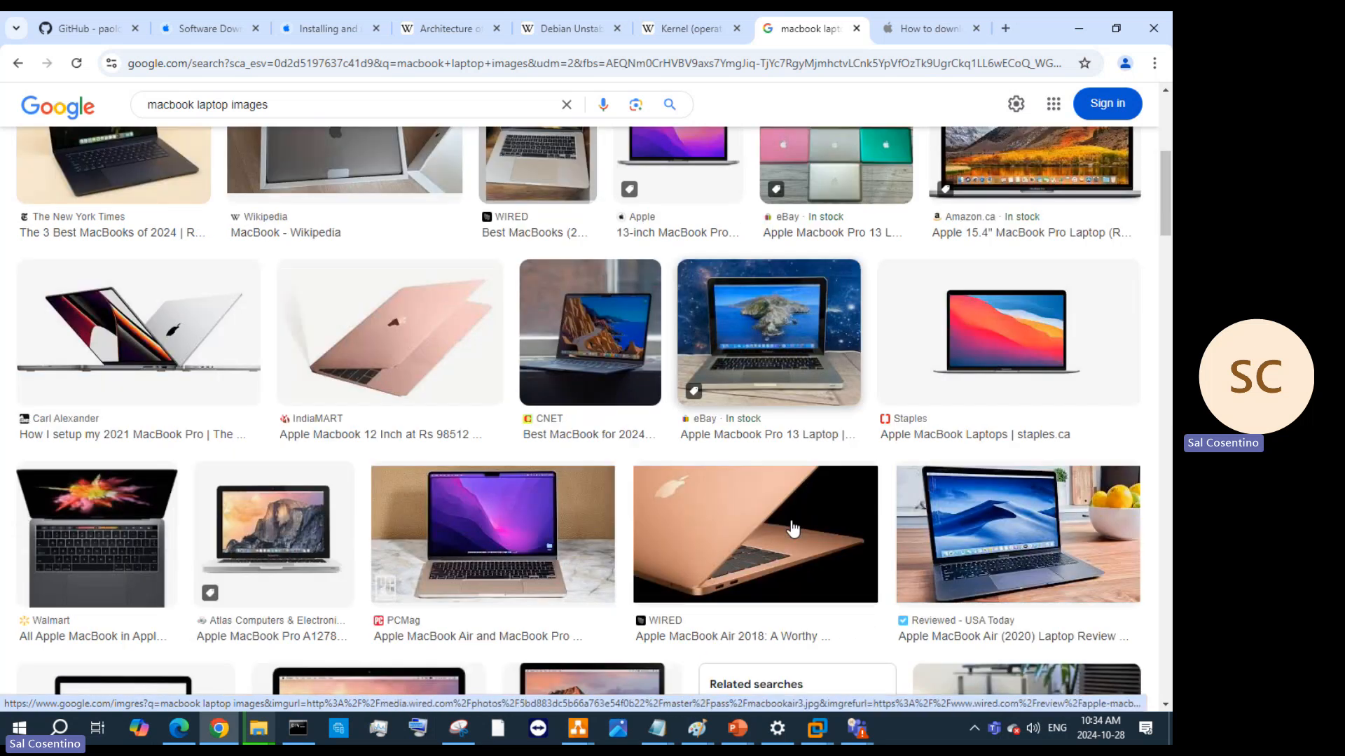
{"action": "scroll", "coordinate": [537, 553], "scroll_direction": "down", "scroll_amount": 3}
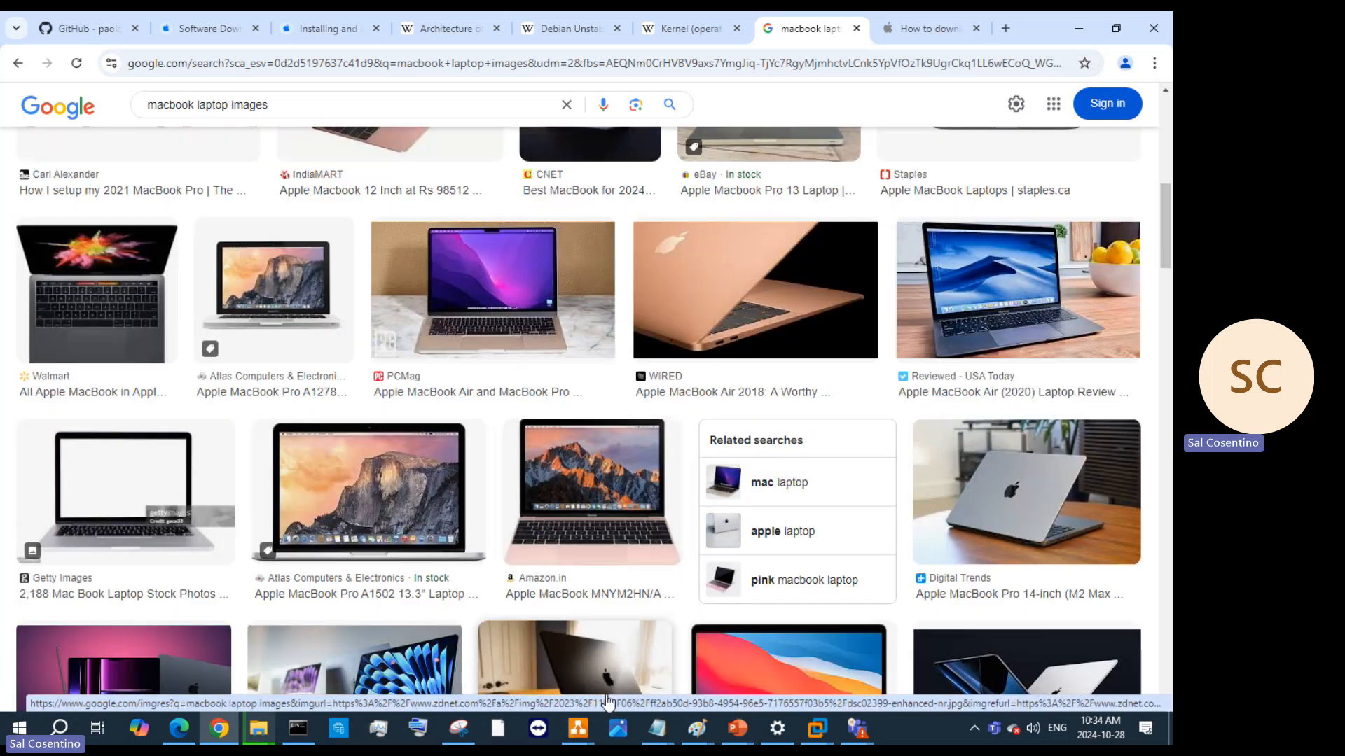
{"action": "left_click", "coordinate": [19, 729]}
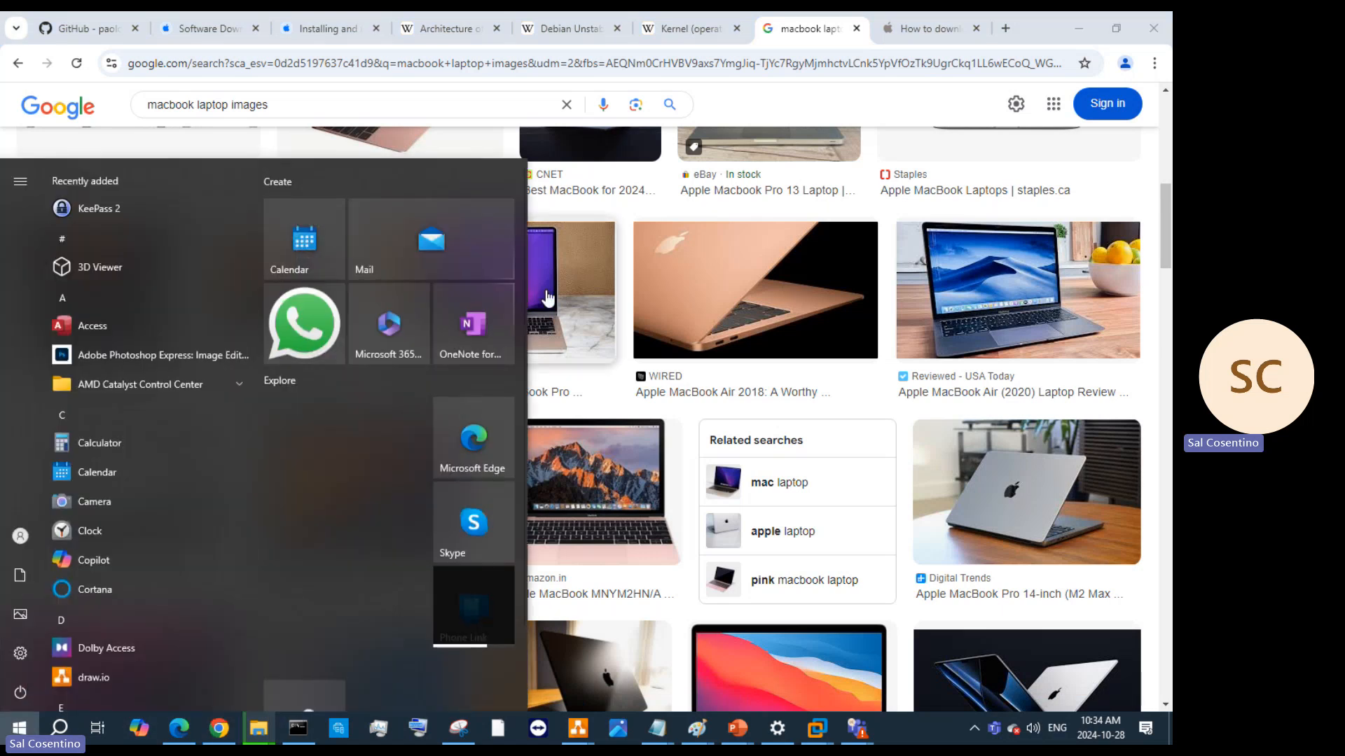
{"action": "left_click", "coordinate": [491, 314]}
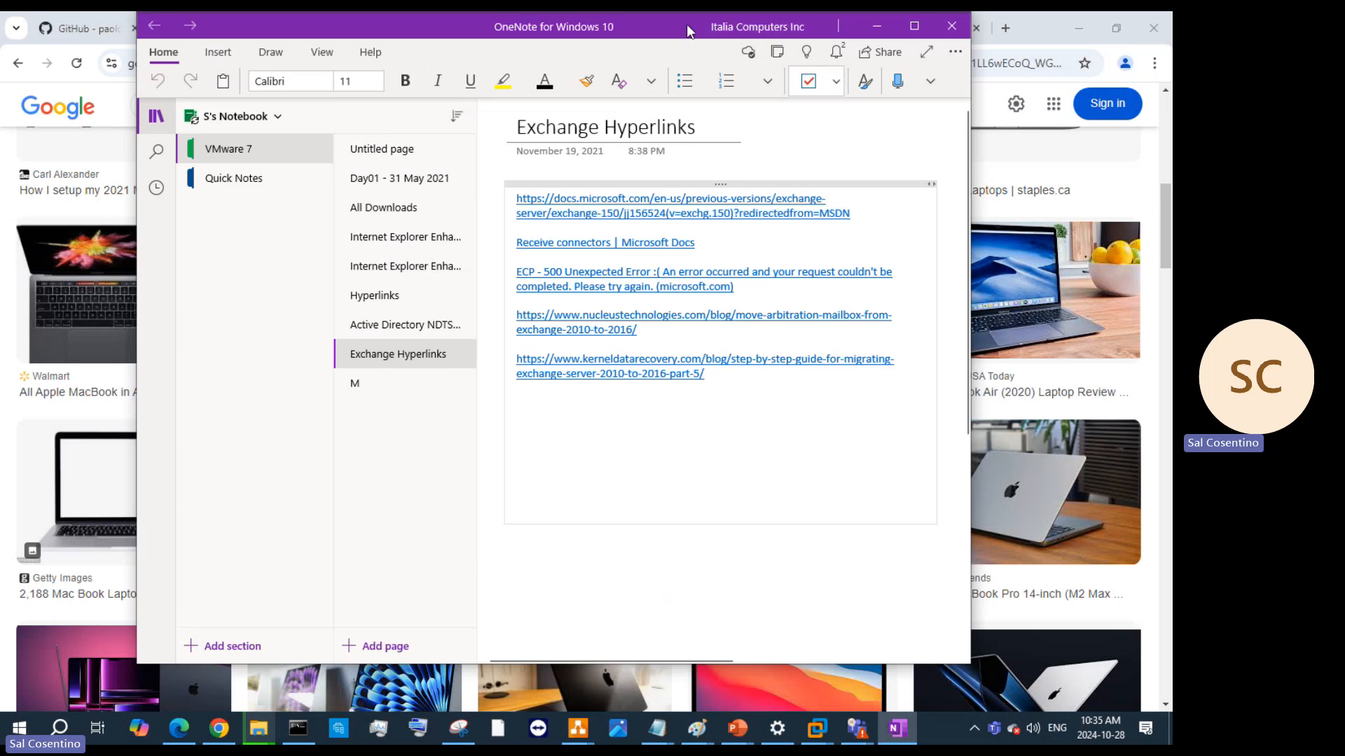
{"action": "left_click_drag", "start_coordinate": [666, 32], "coordinate": [785, 210]}
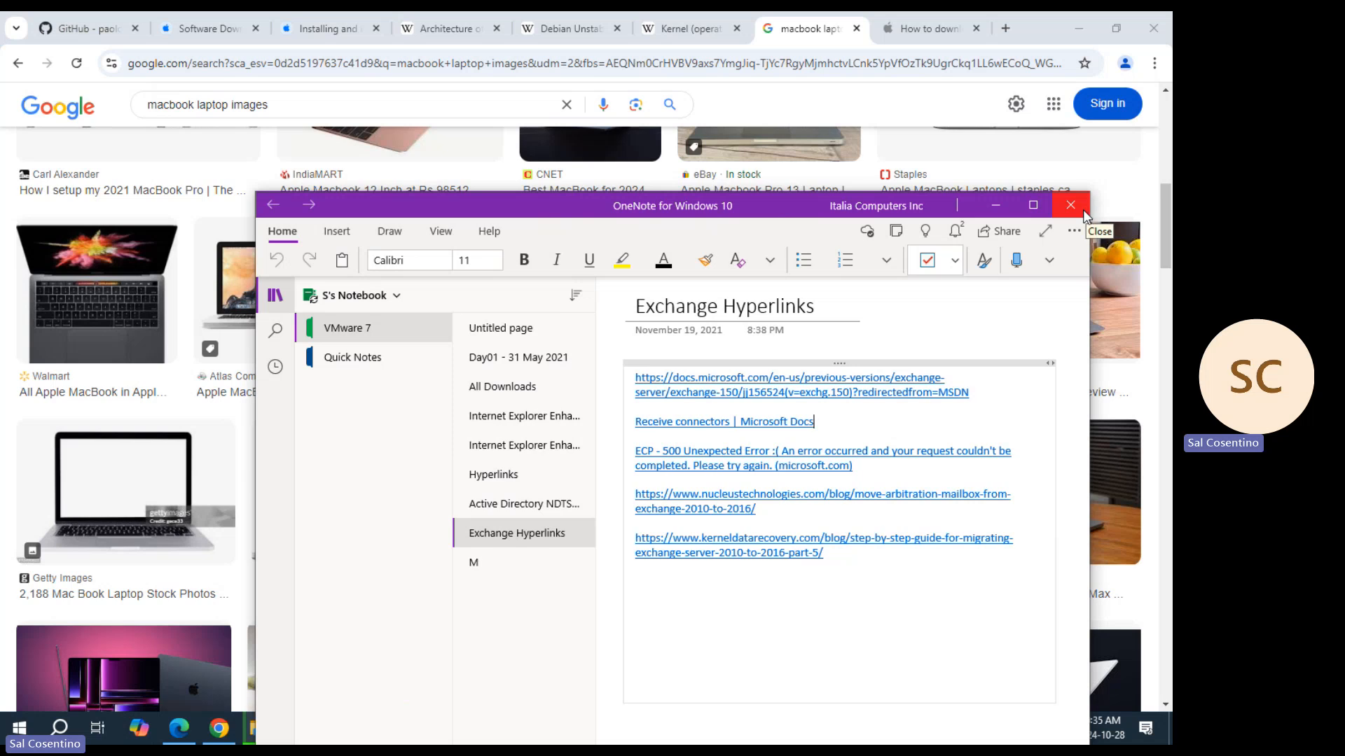
{"action": "left_click", "coordinate": [274, 334]}
{"action": "left_click", "coordinate": [275, 366]}
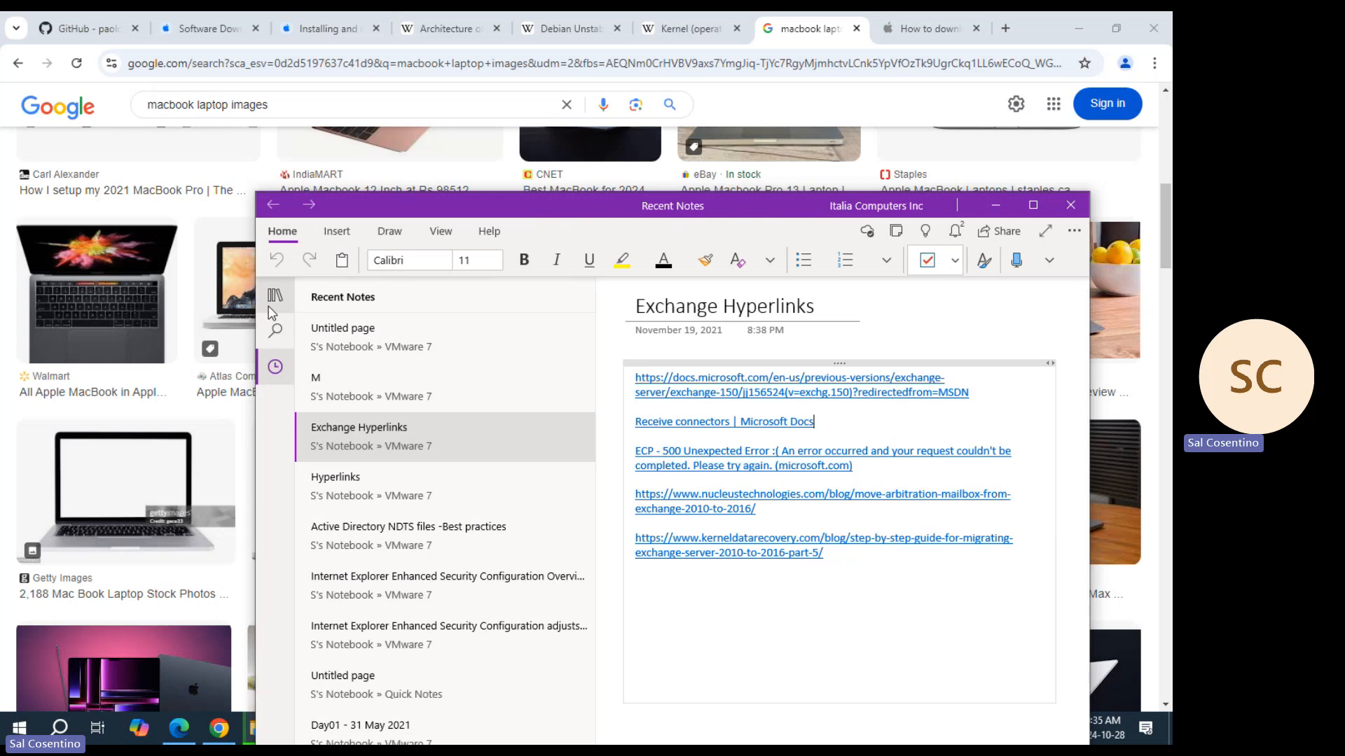
{"action": "left_click", "coordinate": [274, 295]}
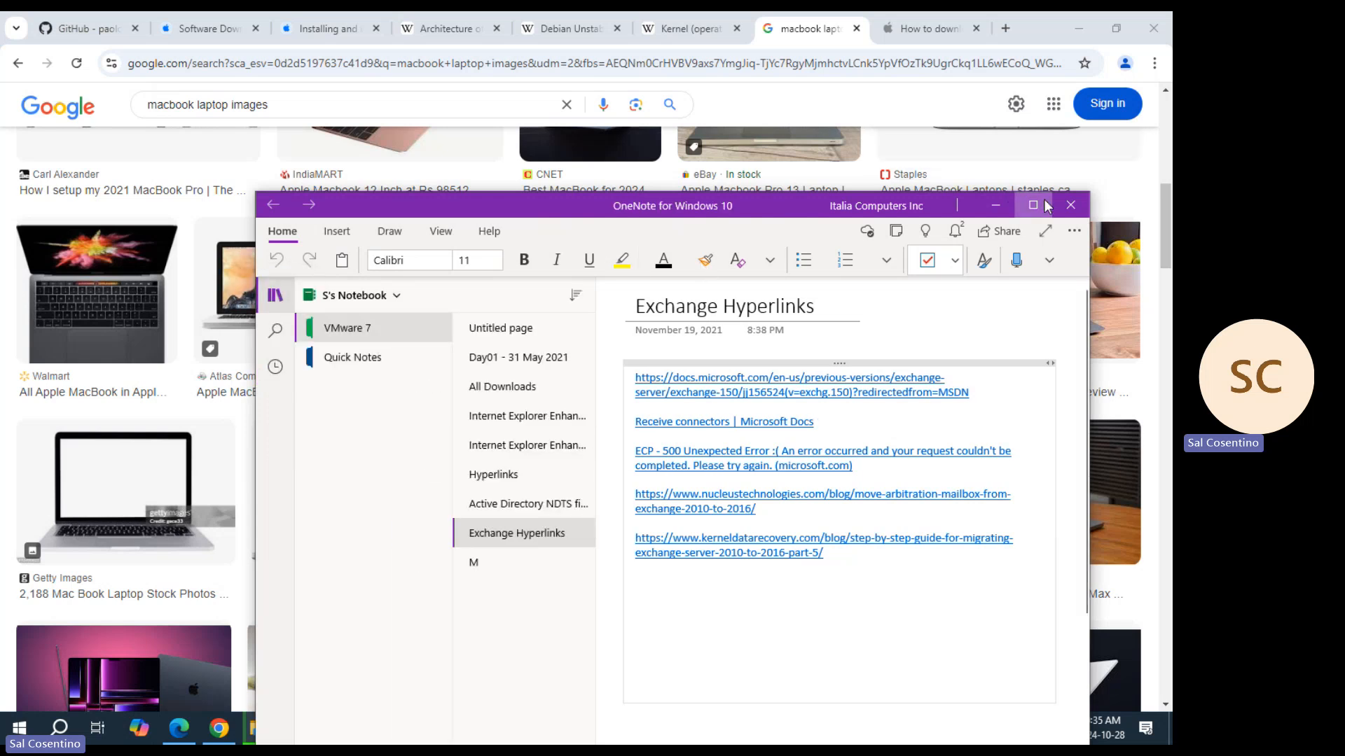
{"action": "left_click", "coordinate": [1070, 206]}
Launch the OneNote desktop app and open the Snapshots page in the Diagrams Pictures section
{"action": "left_click", "coordinate": [32, 723]}
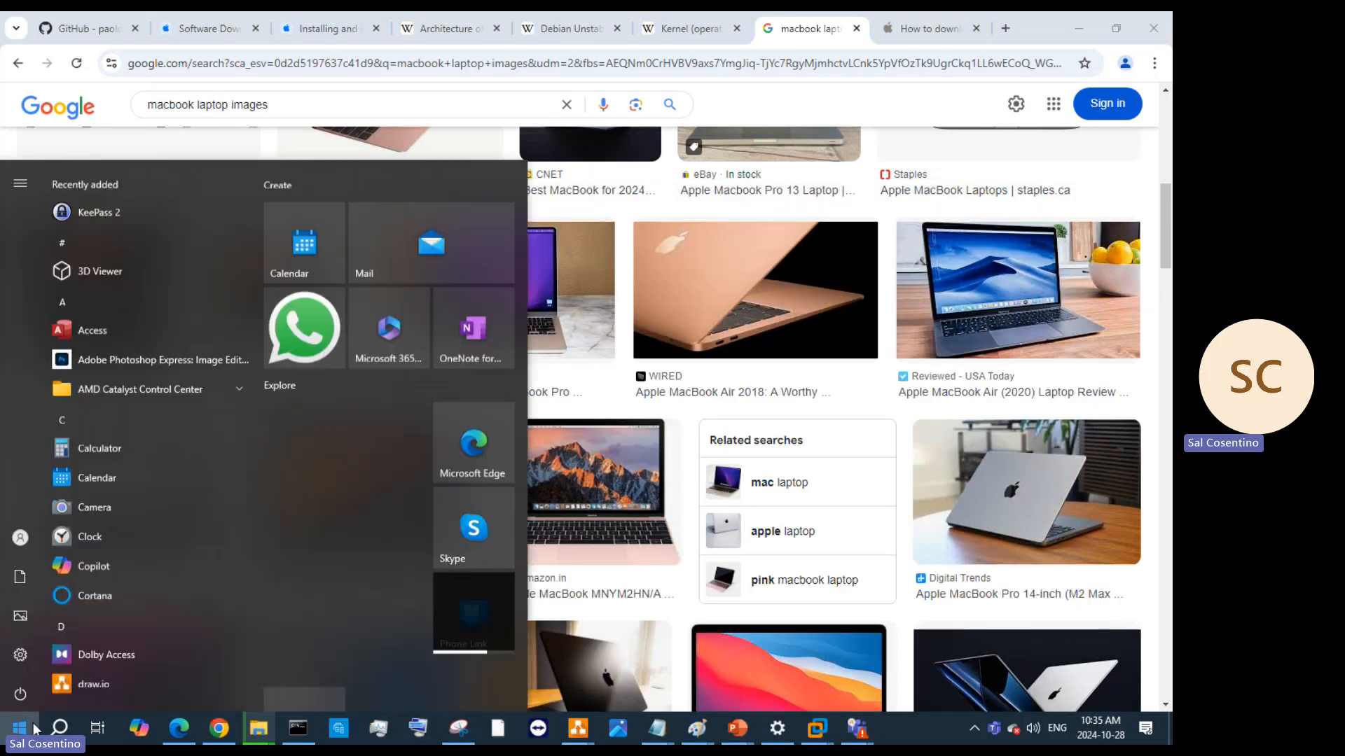
{"action": "scroll", "coordinate": [126, 427], "scroll_direction": "down", "scroll_amount": 10}
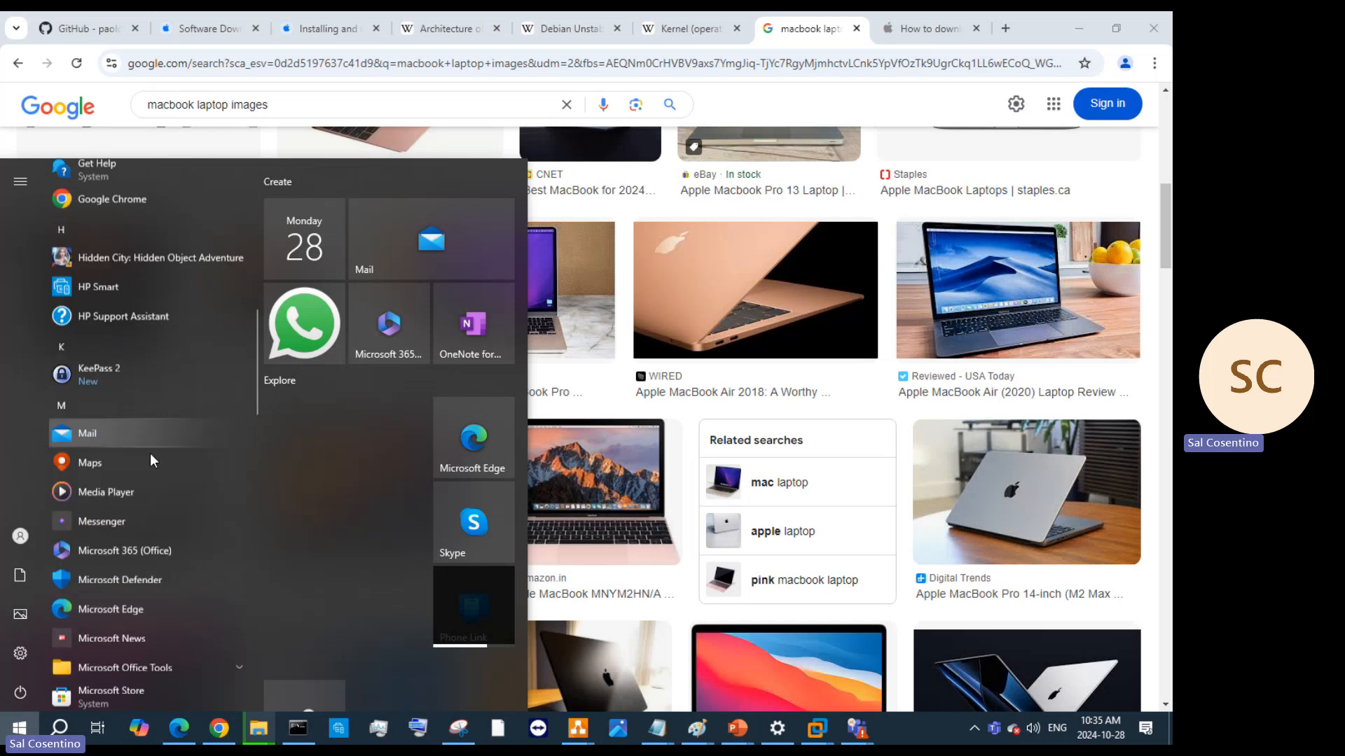
{"action": "scroll", "coordinate": [133, 504], "scroll_direction": "down", "scroll_amount": 5}
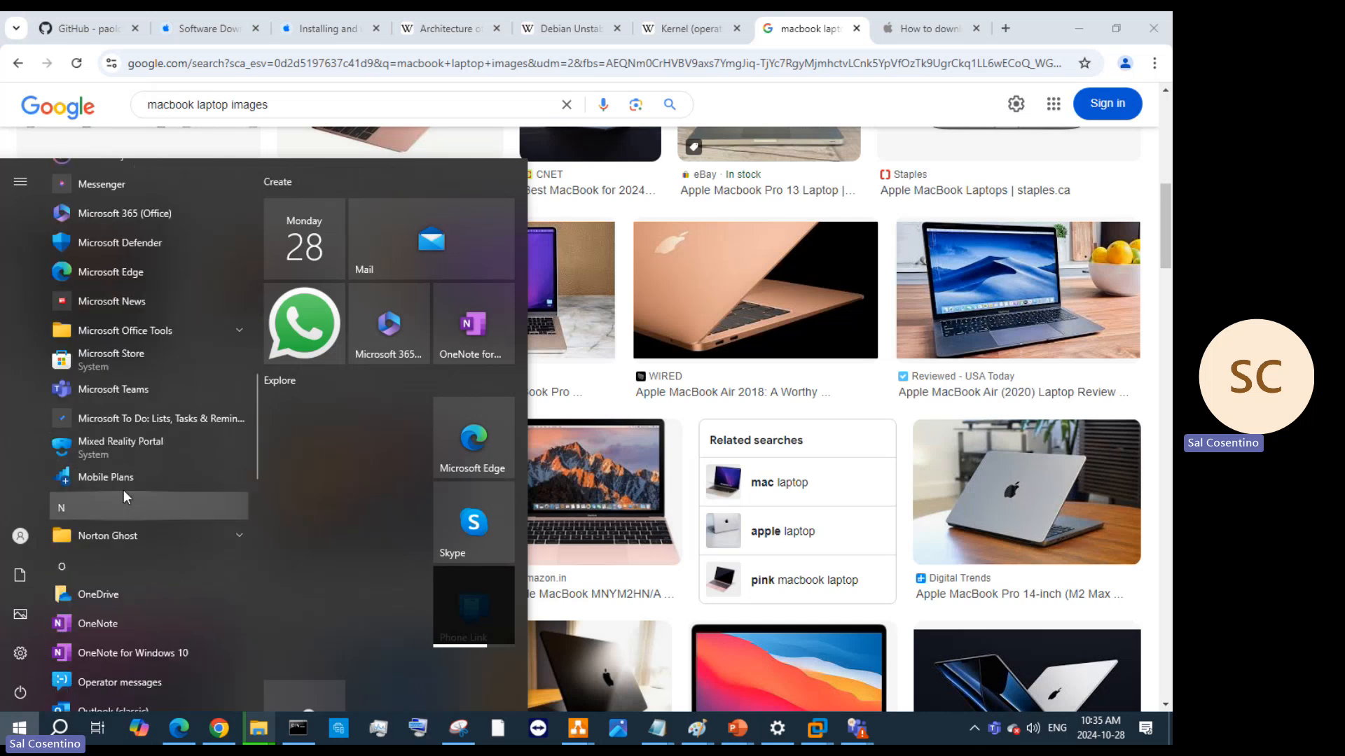
{"action": "left_click", "coordinate": [140, 615]}
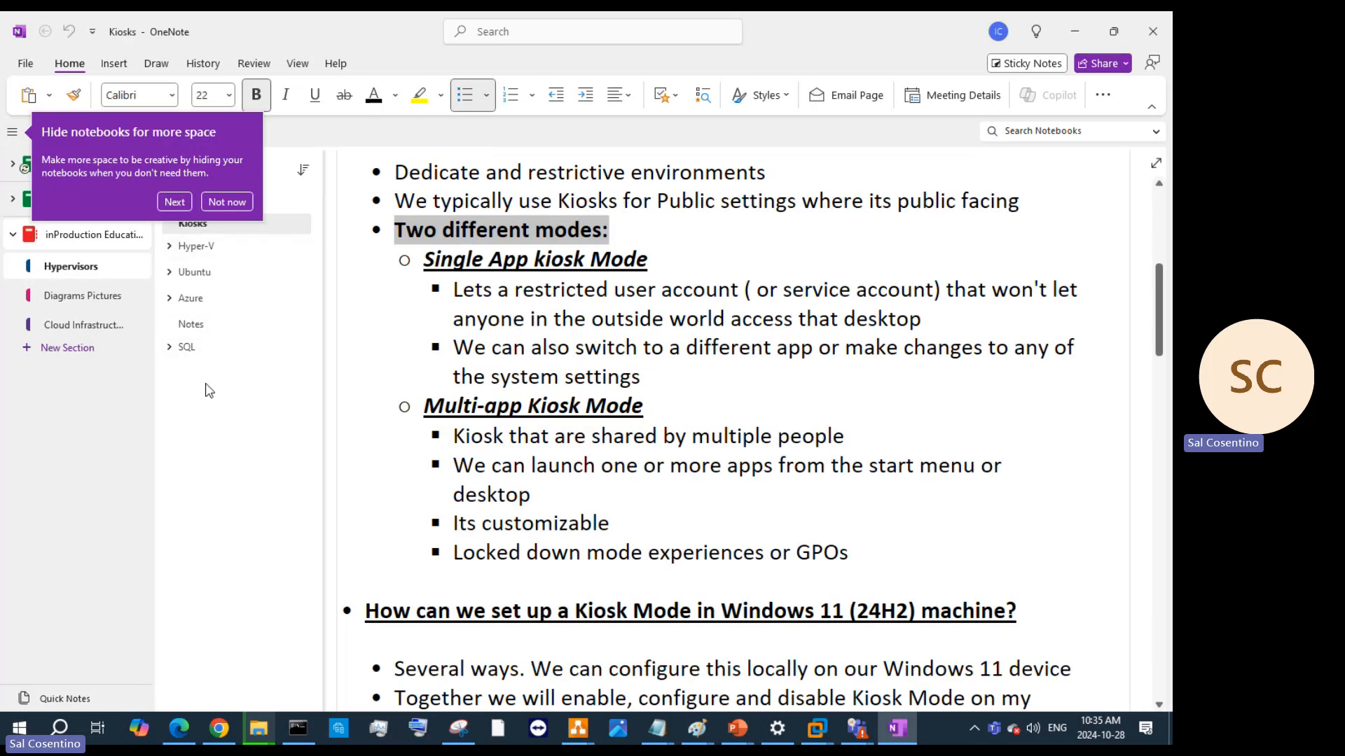
{"action": "left_click", "coordinate": [89, 299]}
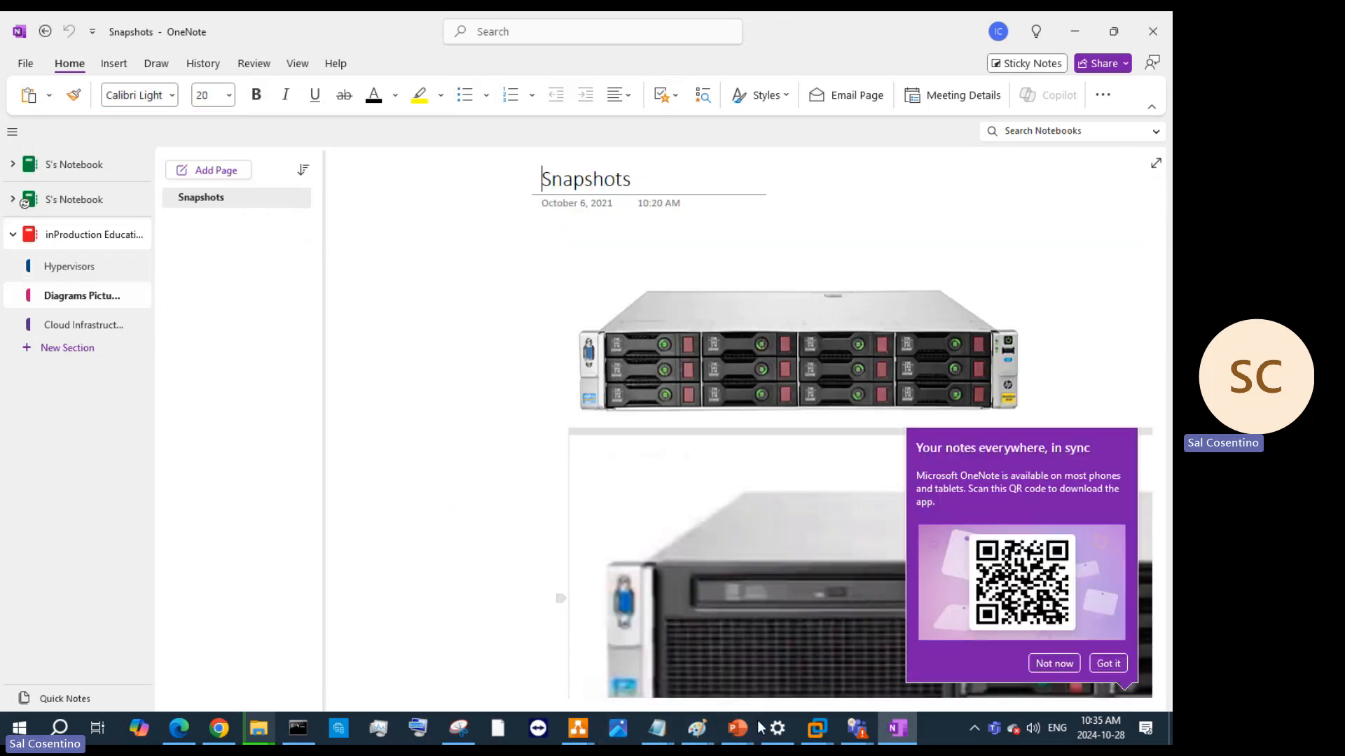
Switch to Chrome and copy the first MacBook picture, from The New York Times, in the Google image results
{"action": "left_click", "coordinate": [219, 728]}
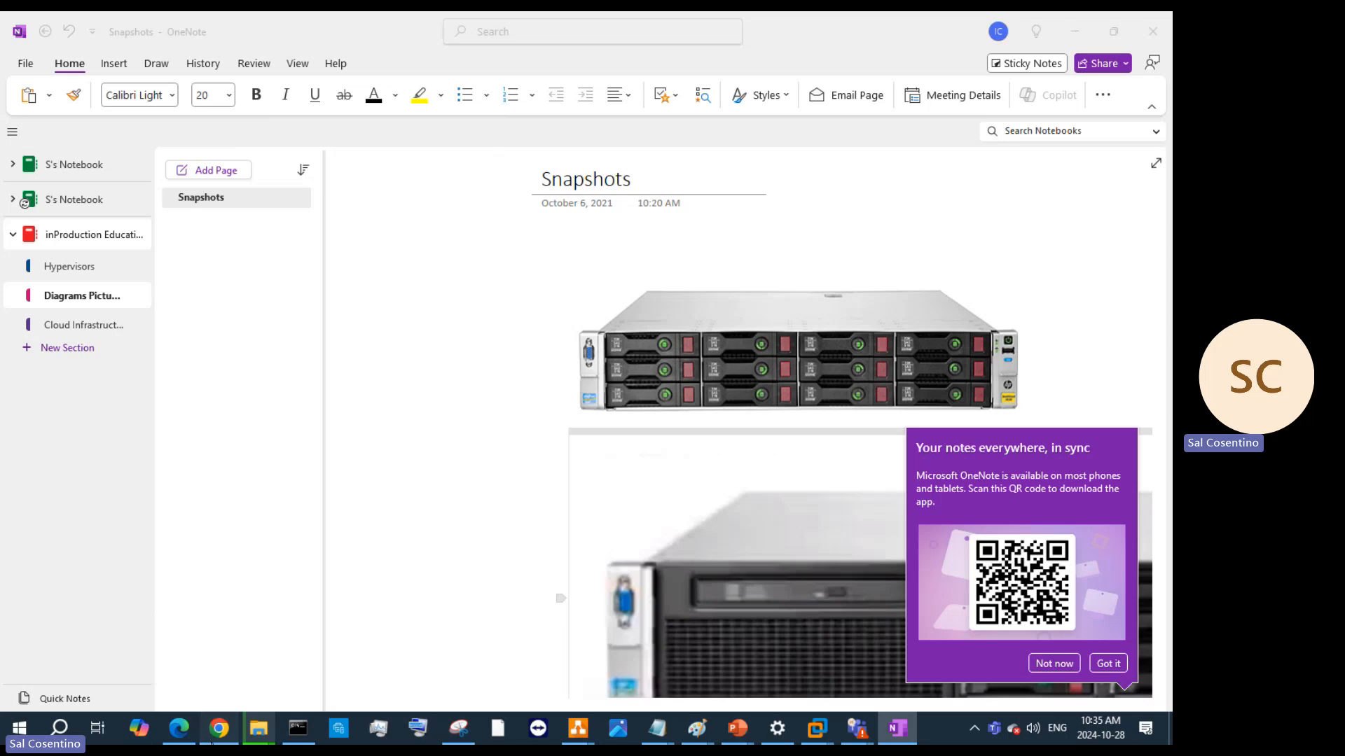
{"action": "scroll", "coordinate": [334, 336], "scroll_direction": "up", "scroll_amount": 10}
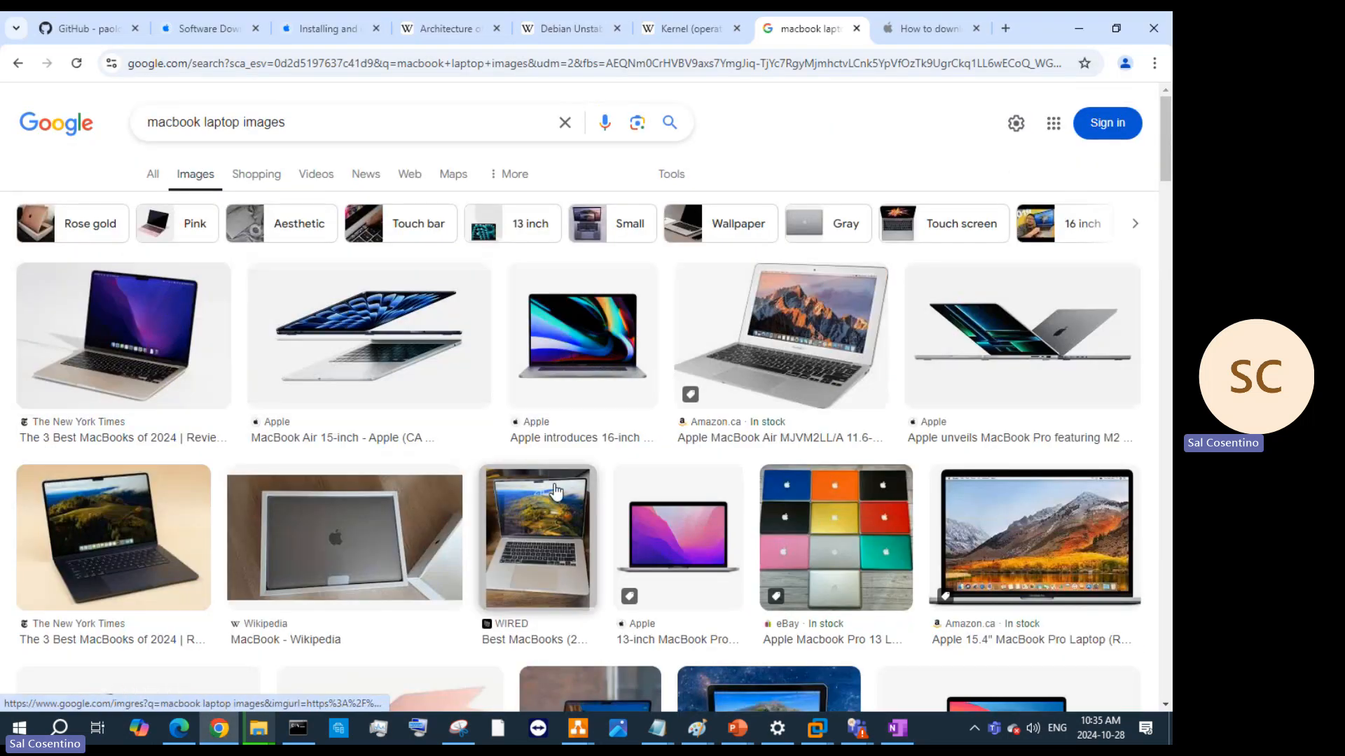
{"action": "right_click", "coordinate": [99, 342]}
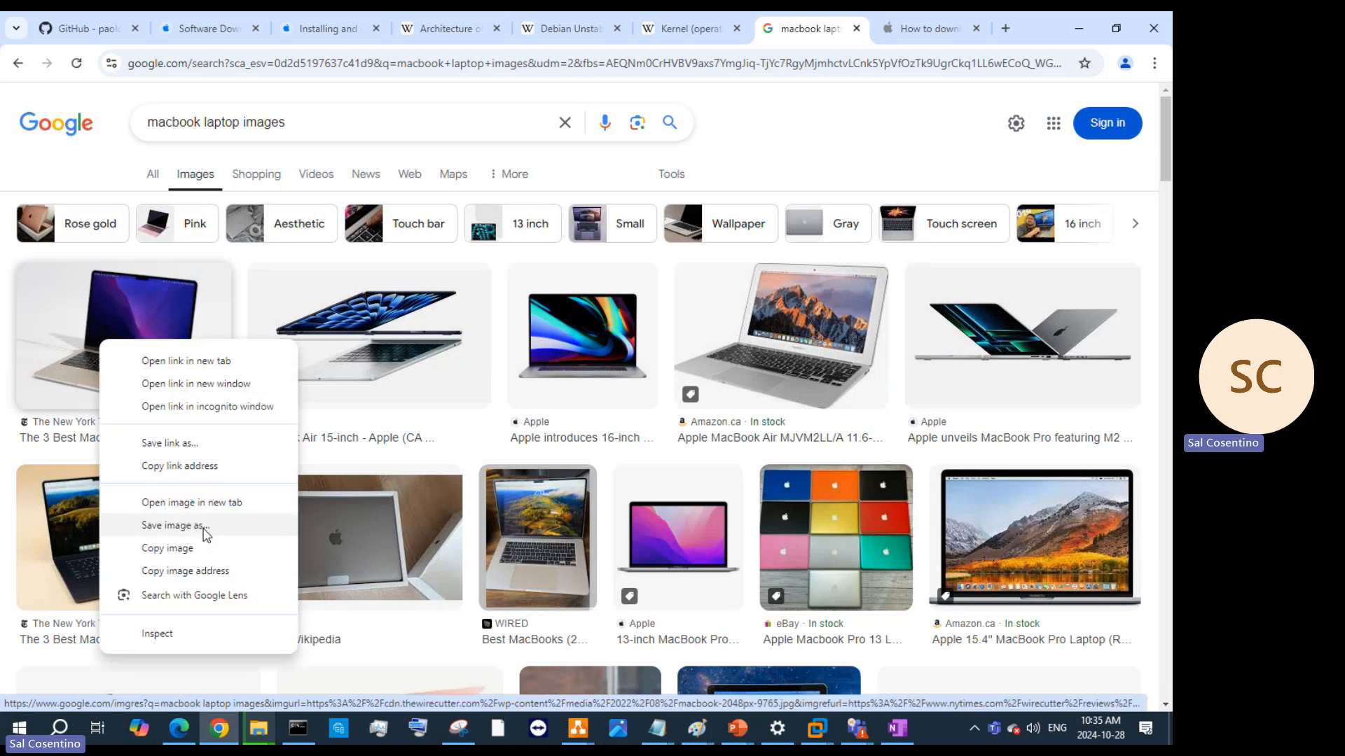
{"action": "left_click", "coordinate": [195, 548]}
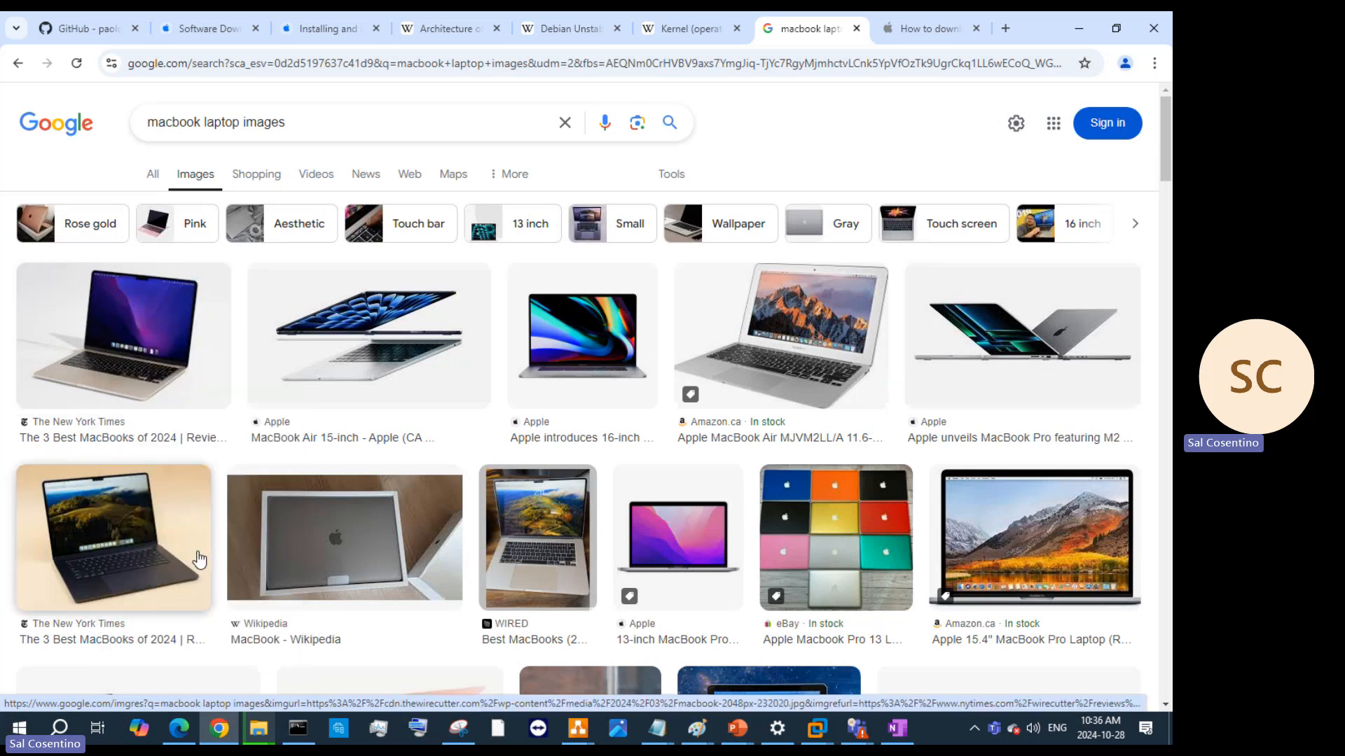
Switch to OneNote and paste the MacBook picture into the Snapshots page, in the empty space below the Windows laptop picture
{"action": "left_click", "coordinate": [1081, 29]}
{"action": "scroll", "coordinate": [881, 314], "scroll_direction": "down", "scroll_amount": 15}
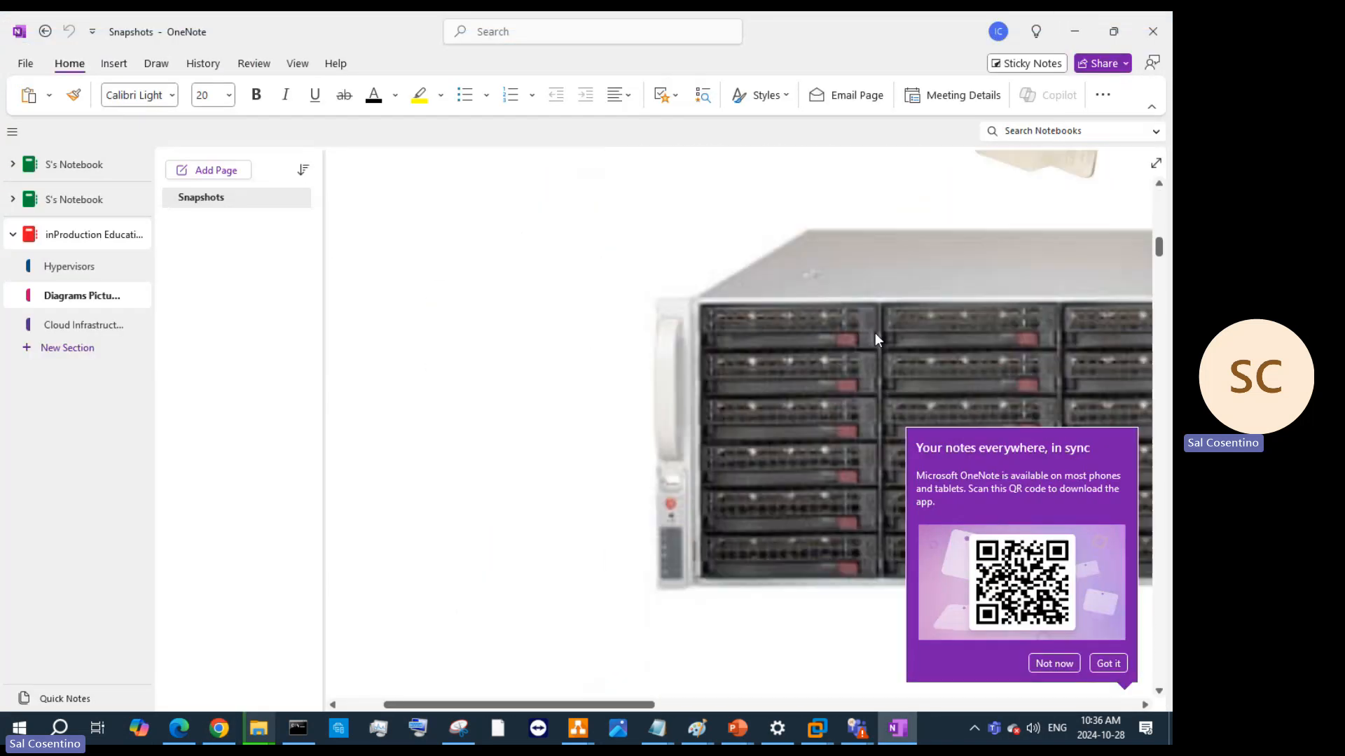
{"action": "scroll", "coordinate": [770, 357], "scroll_direction": "down", "scroll_amount": 3}
{"action": "scroll", "coordinate": [722, 368], "scroll_direction": "up", "scroll_amount": 3}
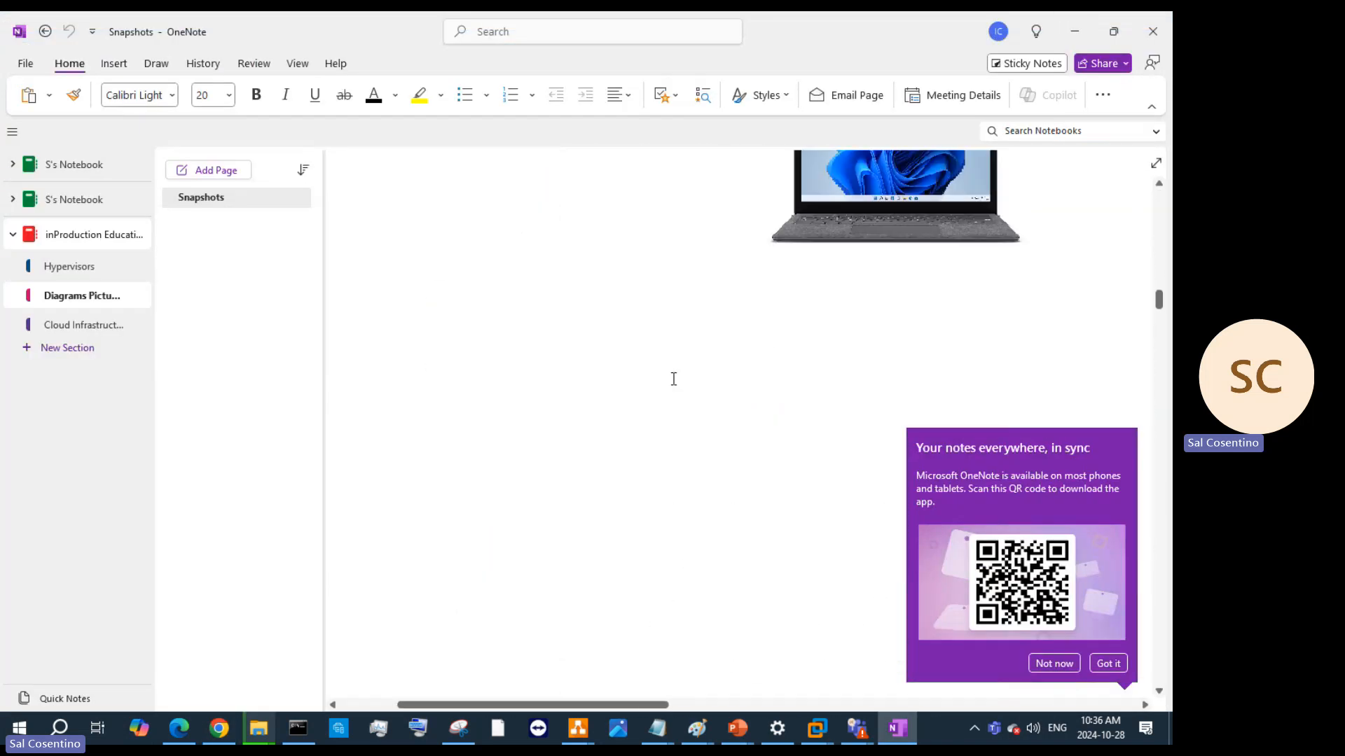
{"action": "left_click", "coordinate": [675, 383]}
{"action": "key", "text": "ctrl+v"}
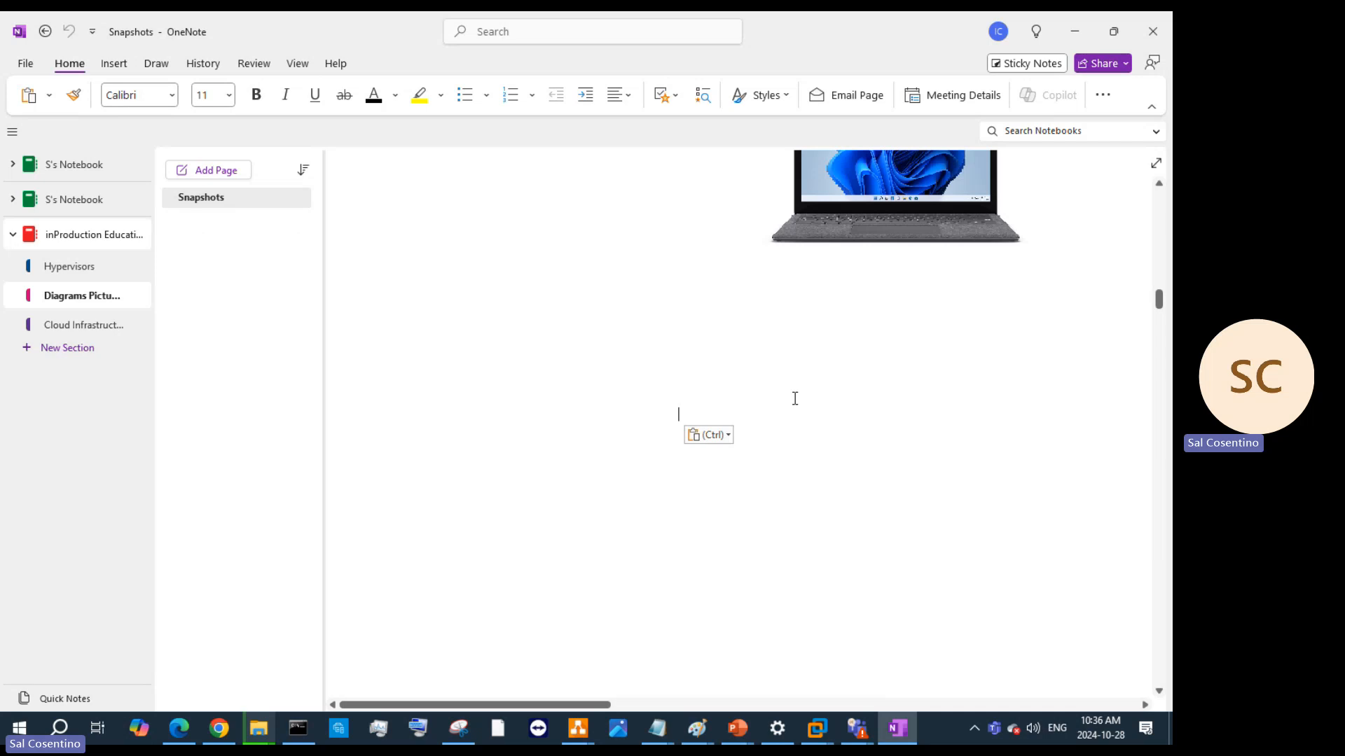
{"action": "left_click", "coordinate": [805, 423]}
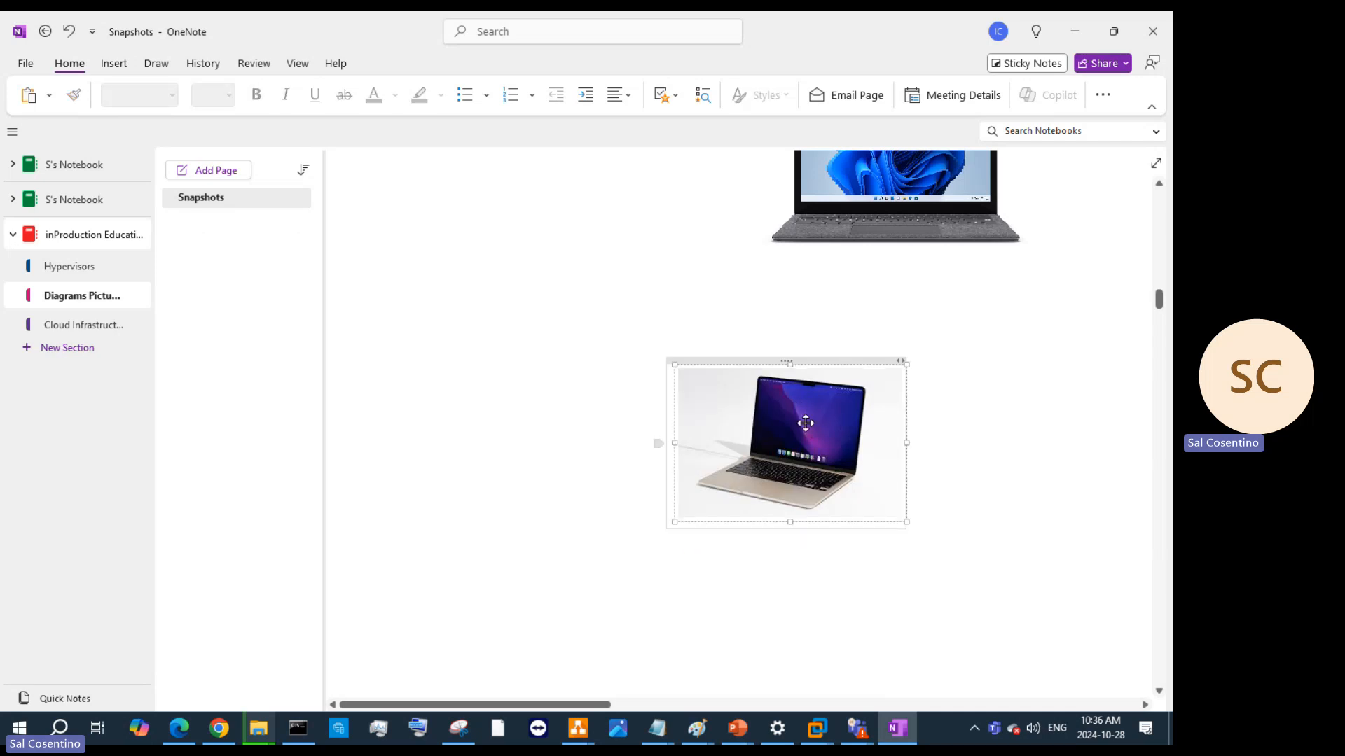
Copy the pasted MacBook picture into the blank Paint canvas and move it towards the middle
{"action": "right_click", "coordinate": [805, 423]}
{"action": "left_click", "coordinate": [882, 72]}
{"action": "left_click", "coordinate": [1074, 32]}
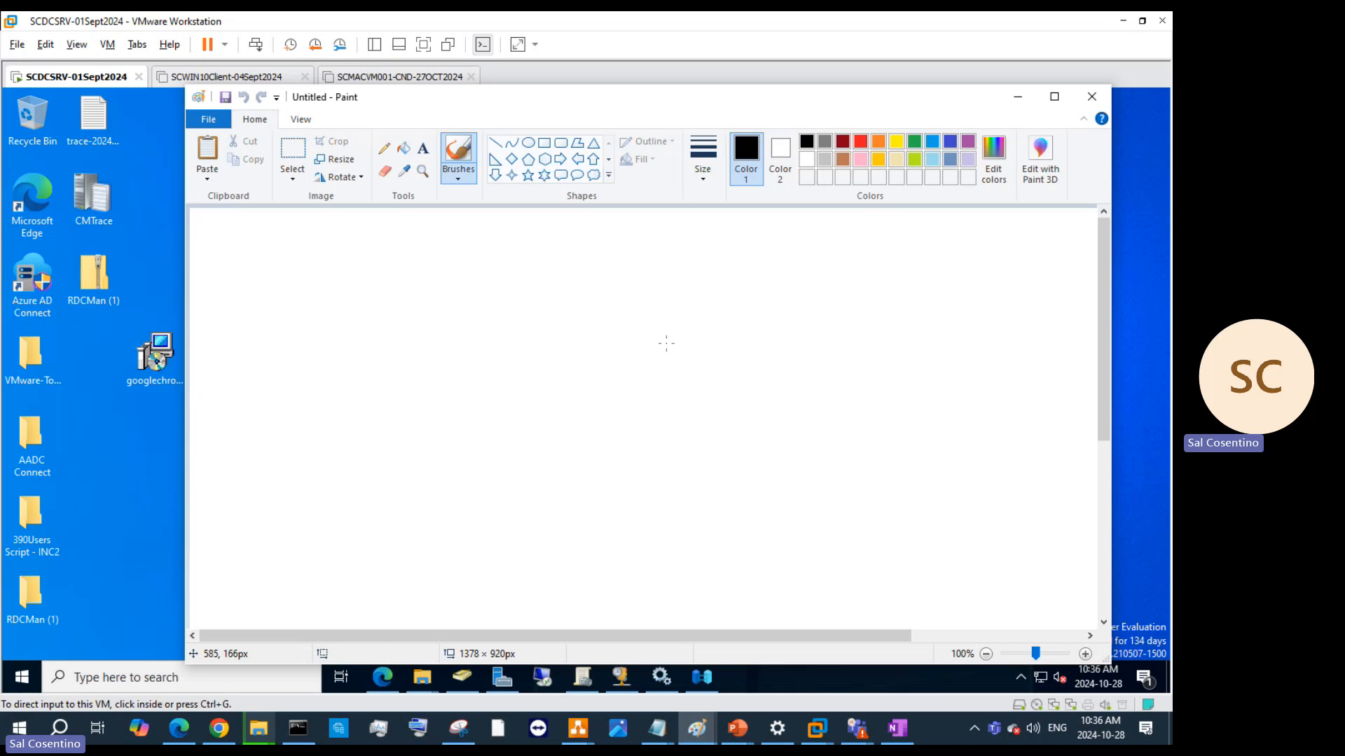
{"action": "key", "text": "ctrl+v"}
{"action": "left_click_drag", "start_coordinate": [362, 297], "coordinate": [746, 453]}
{"action": "mouse_move", "coordinate": [803, 105]}
{"action": "left_mouse_down"}
{"action": "mouse_move", "coordinate": [630, 225]}
{"action": "mouse_move", "coordinate": [738, 117]}
{"action": "left_mouse_up"}
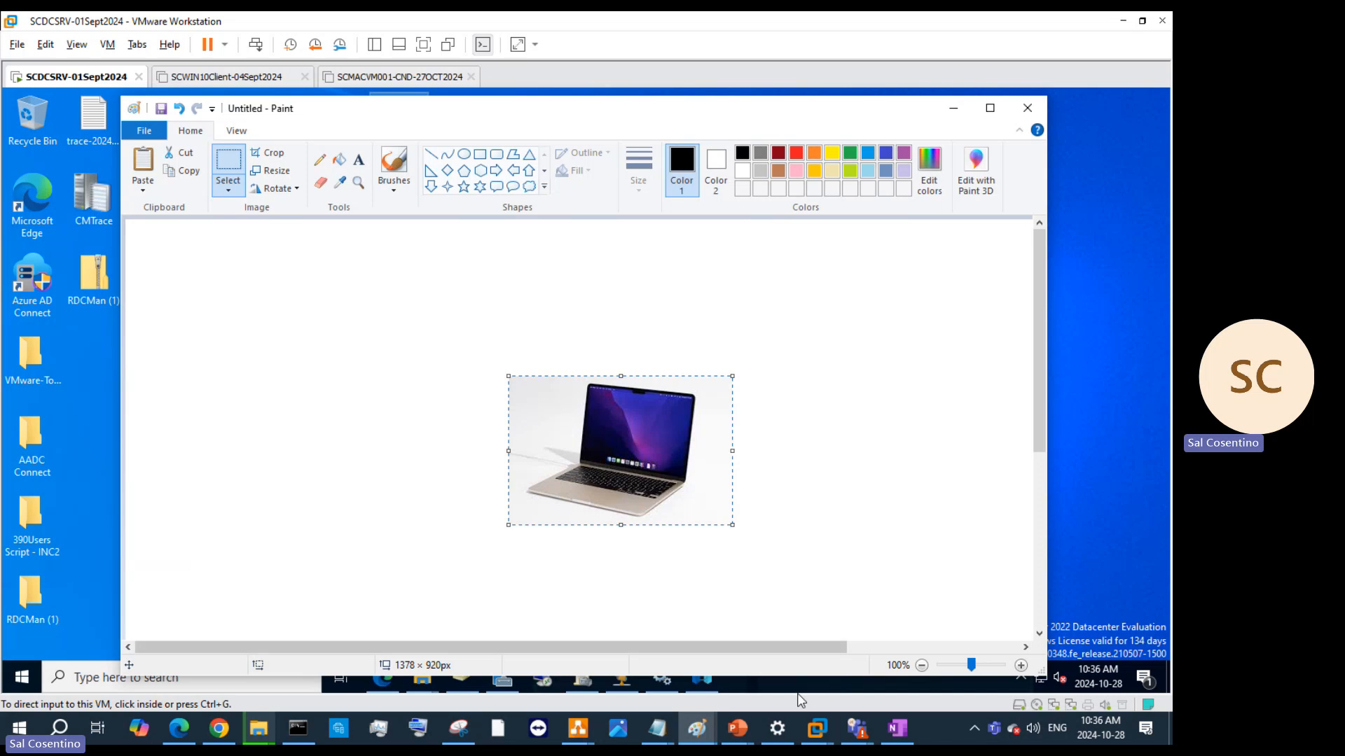
Bring up the MacBook Virtual Machine.pptx presentation in PowerPoint, and return to the Snapshots page in OneNote
{"action": "right_click", "coordinate": [737, 728]}
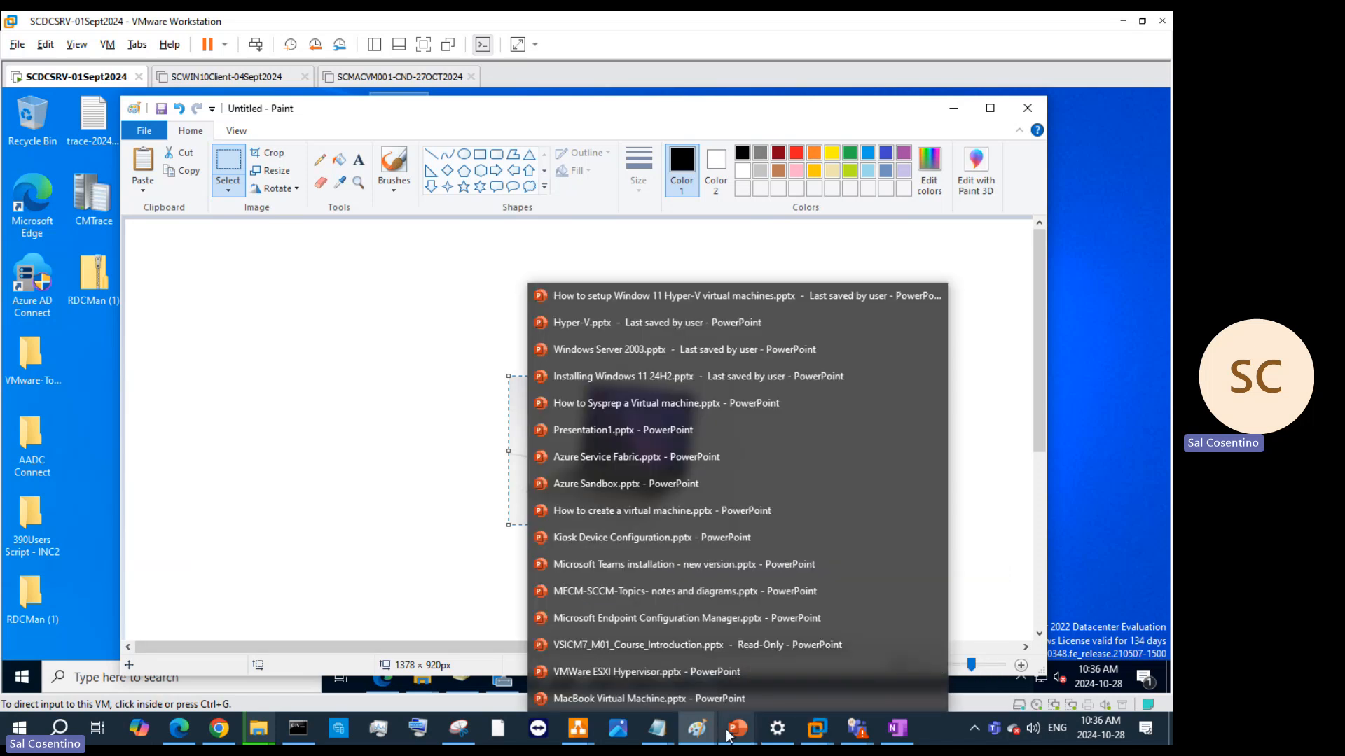
{"action": "left_click", "coordinate": [722, 699]}
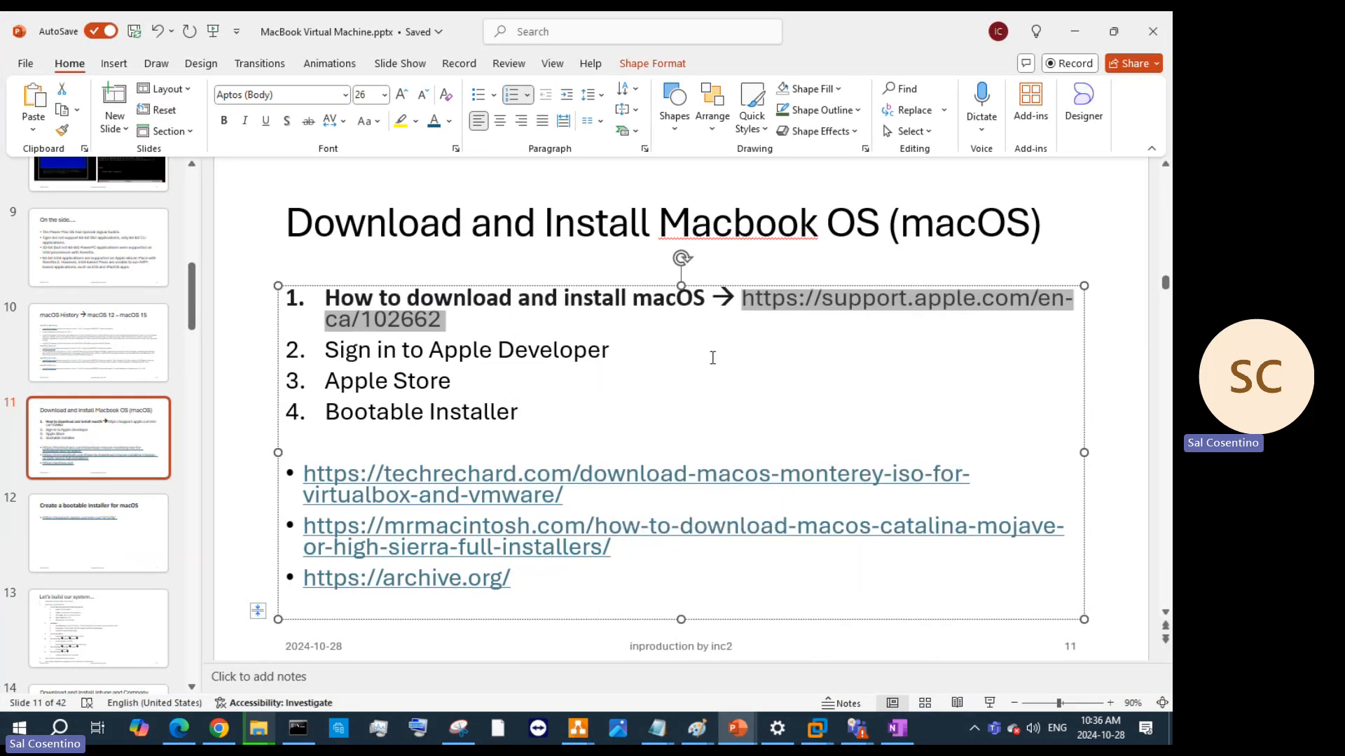
{"action": "left_click", "coordinate": [898, 732]}
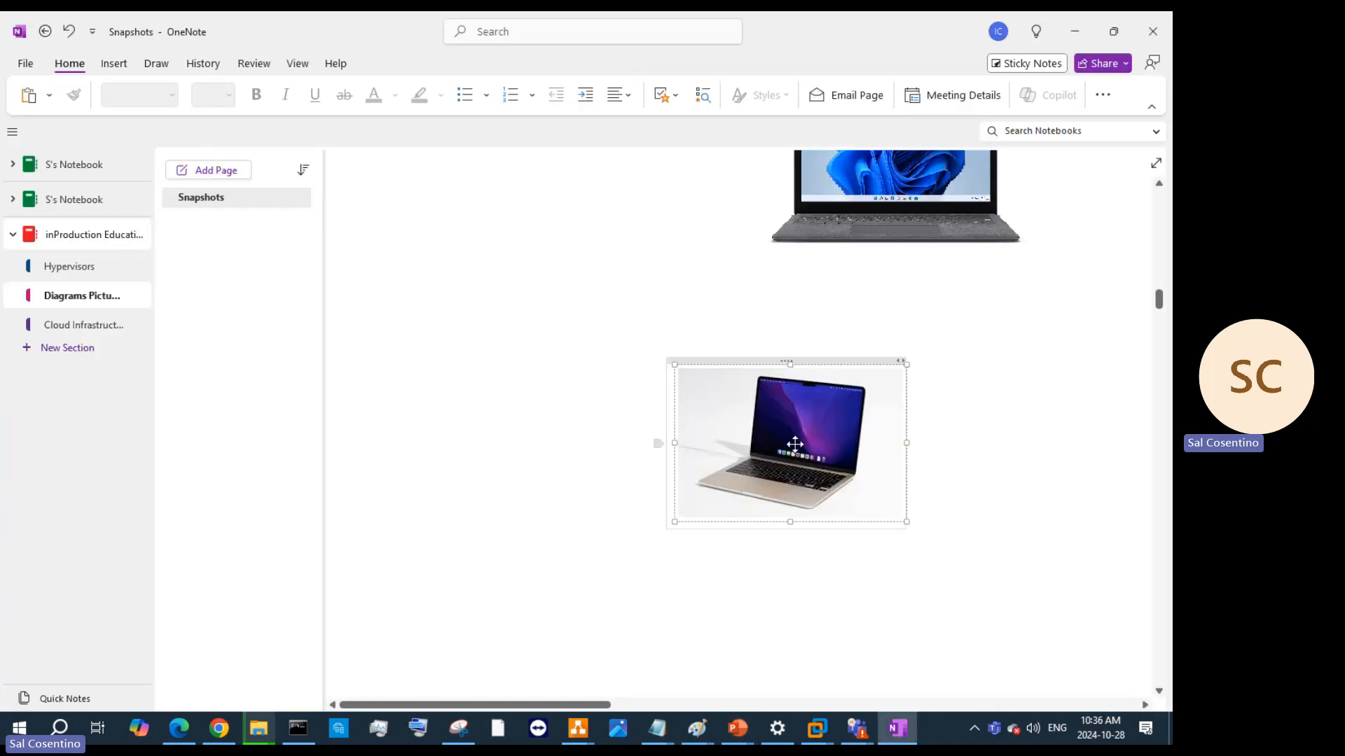
Add a new page titled Mac to the Hypervisors section of the notebook
{"action": "left_click", "coordinate": [49, 266]}
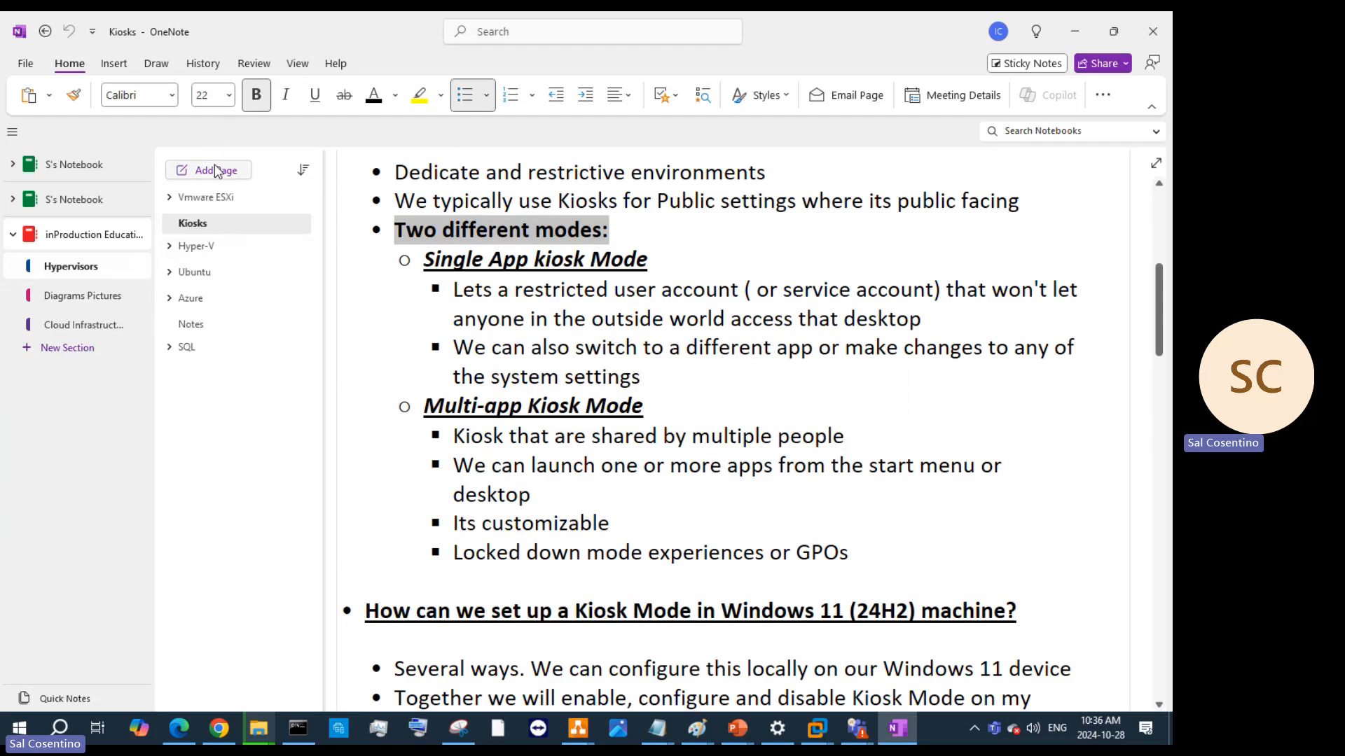
{"action": "left_click", "coordinate": [215, 168]}
{"action": "type", "text": "MA"}
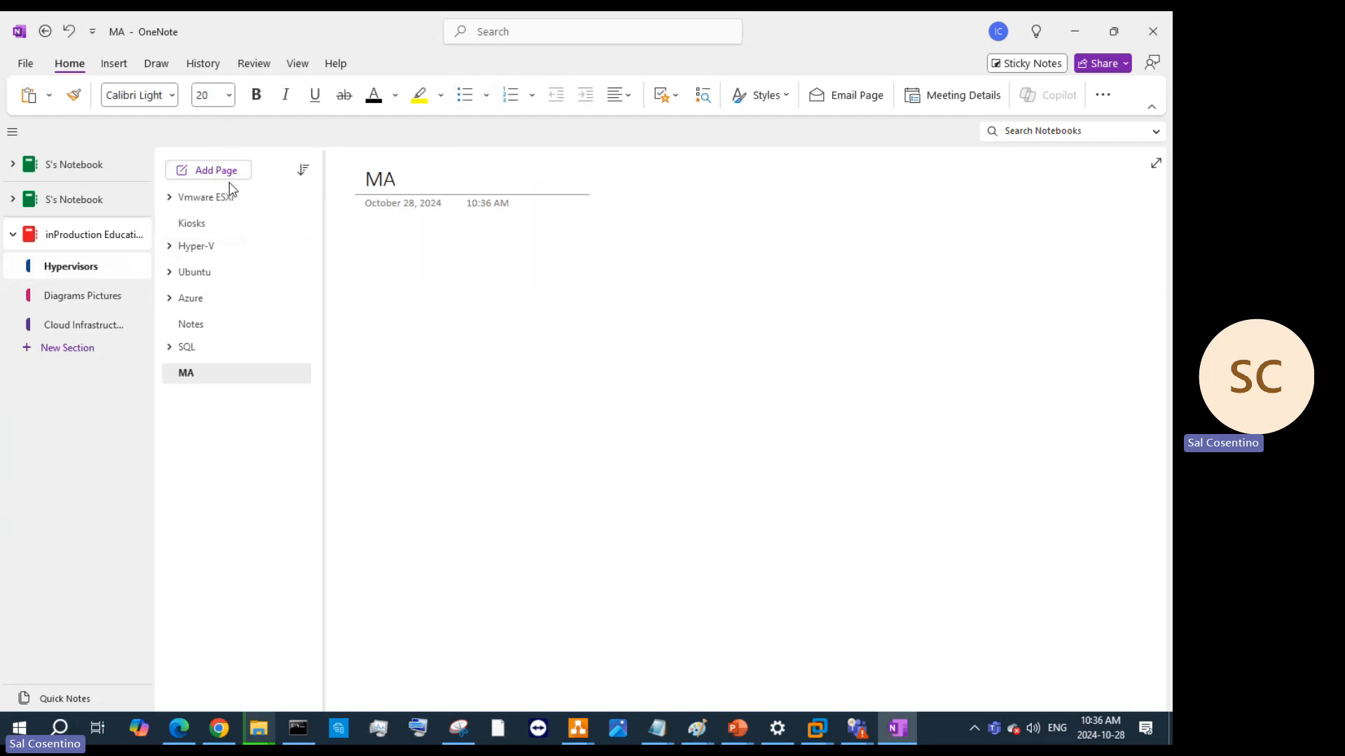
{"action": "type", "text": "c"}
{"action": "key", "text": "BackSpace"}
{"action": "key", "text": "BackSpace"}
{"action": "type", "text": "s"}
{"action": "key", "text": "BackSpace"}
{"action": "type", "text": "ac"}
{"action": "key", "text": "Return"}
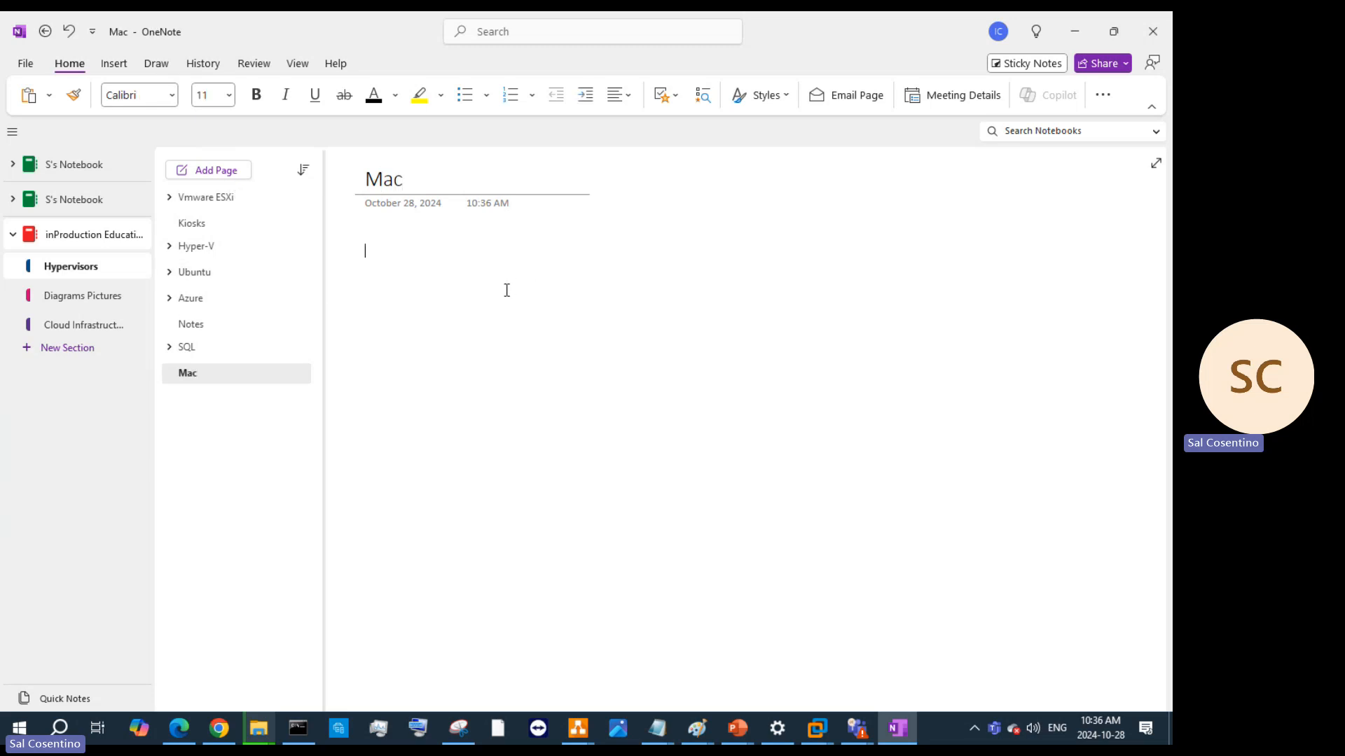
Paste the copied MacBook picture into the body of the Mac page and put OneNote away
{"action": "key", "text": "ctrl+b"}
{"action": "key", "text": "ctrl+v"}
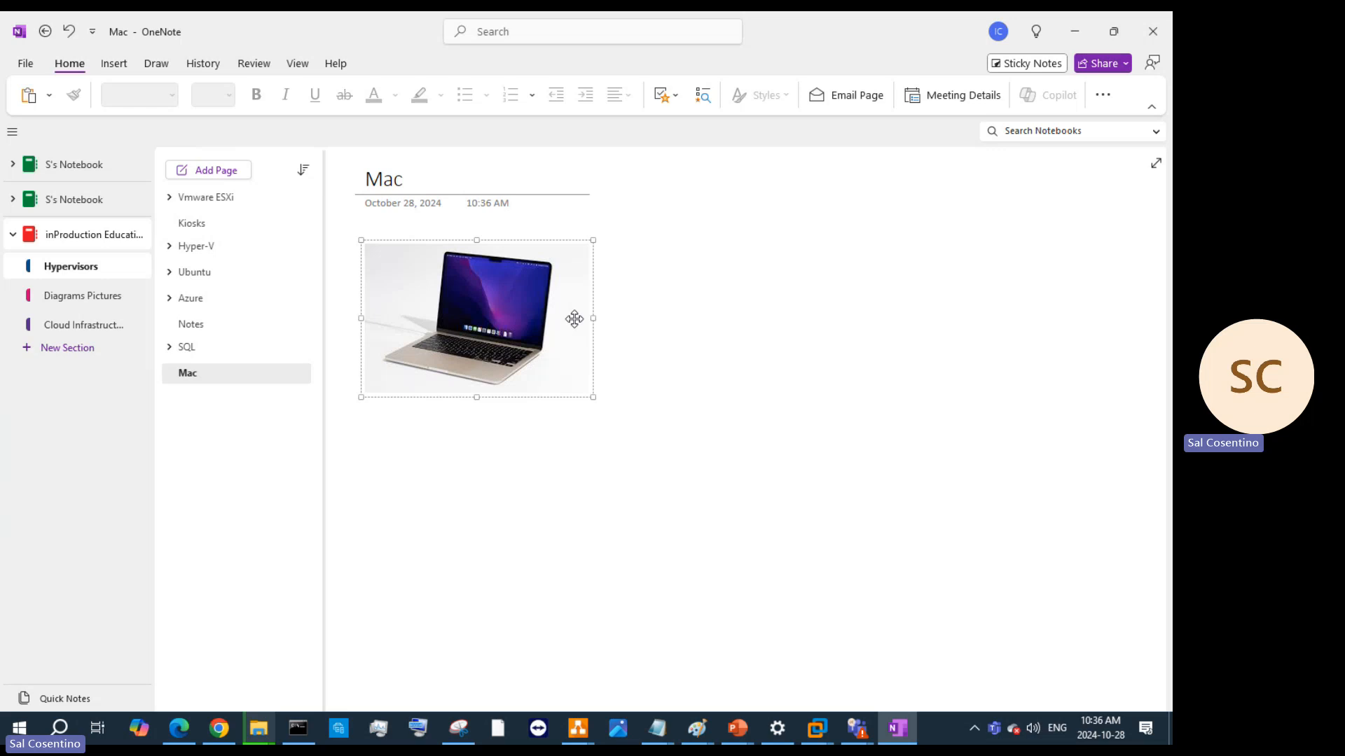
{"action": "left_click", "coordinate": [1086, 21]}
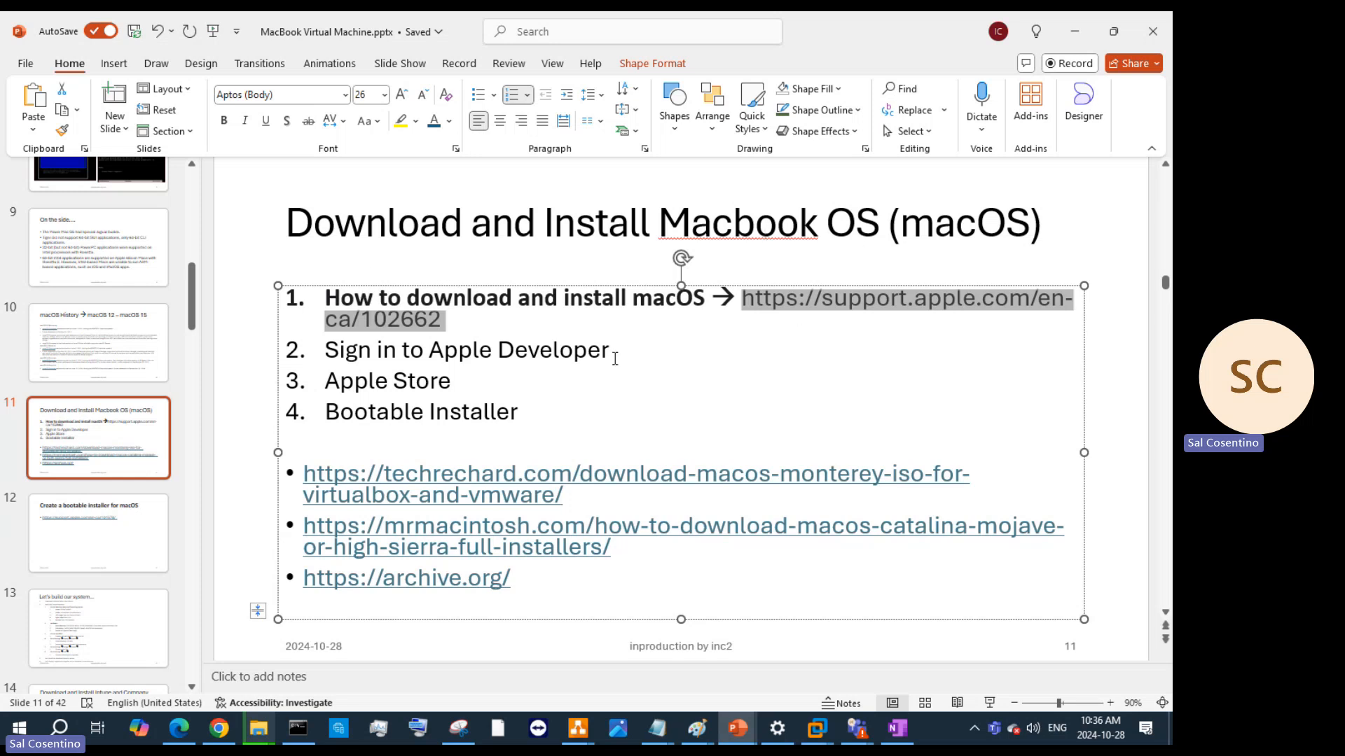
Return to Apple's "How to download and install macOS" guide in Chrome and read the Software Update and macOS Recovery sections
{"action": "left_click", "coordinate": [219, 728]}
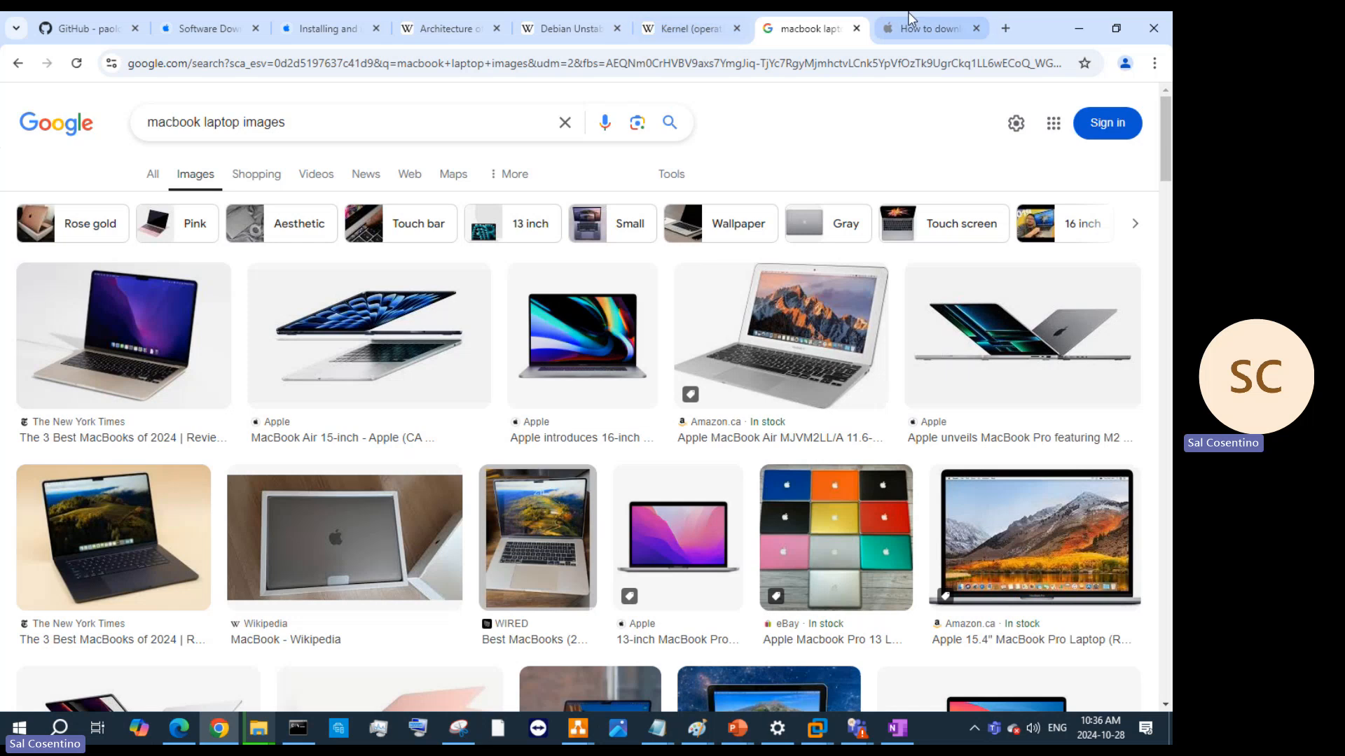
{"action": "left_click", "coordinate": [910, 28]}
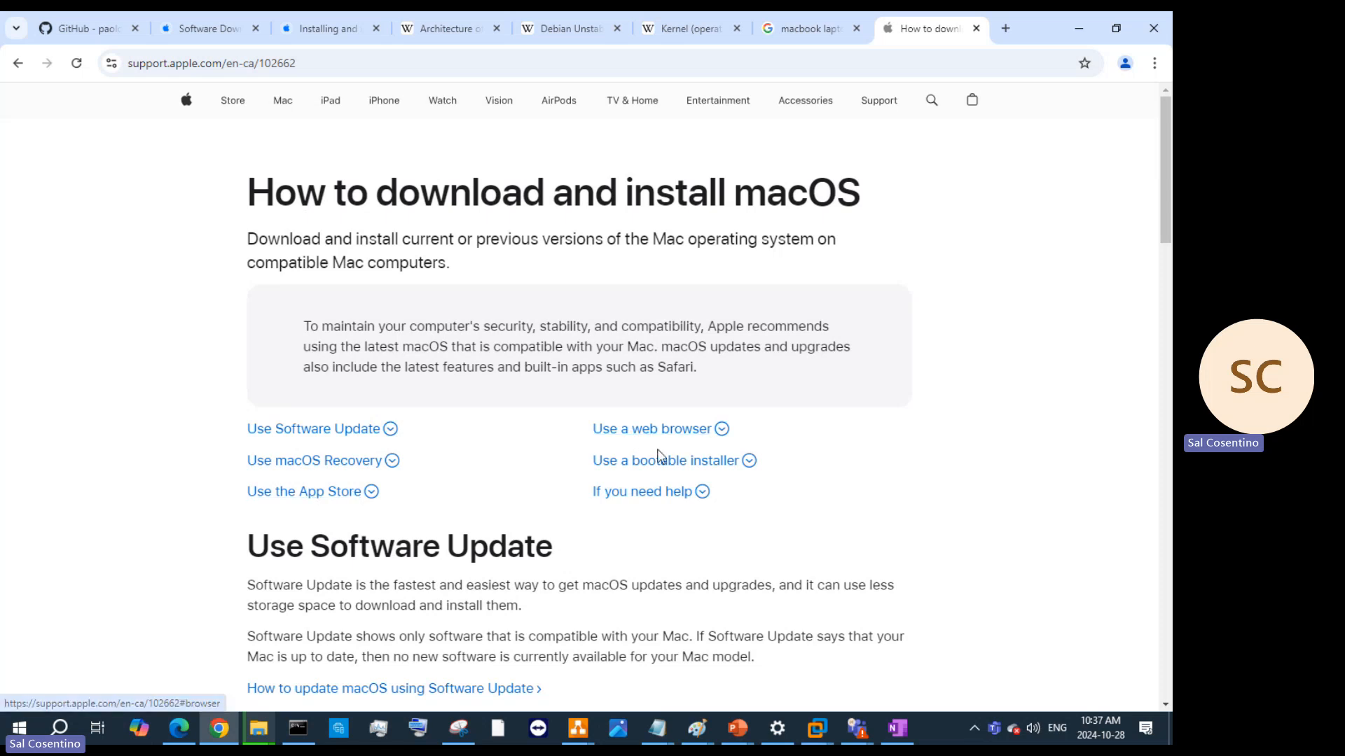
{"action": "scroll", "coordinate": [713, 474], "scroll_direction": "down", "scroll_amount": 3}
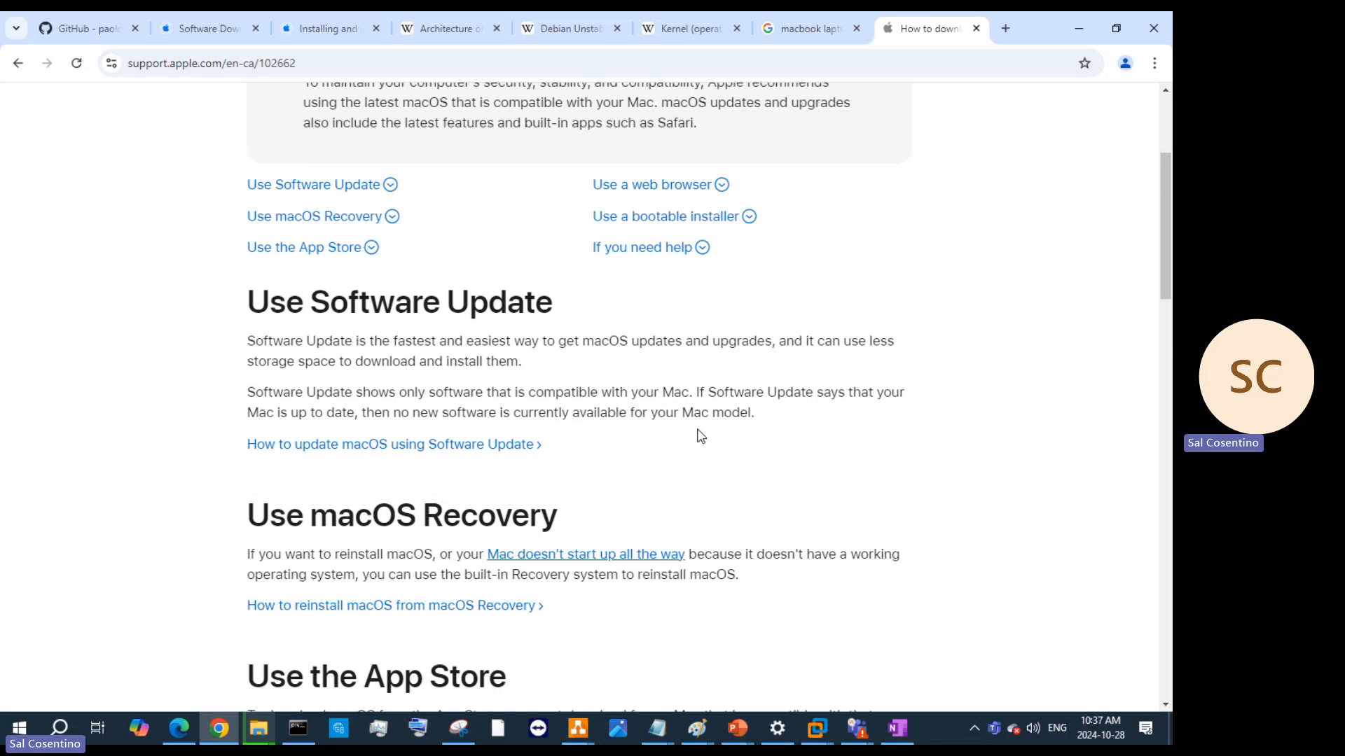
Open Apple's guide on updating macOS using Software Update and look through its steps, example and explanation of updates and upgrades
{"action": "left_click", "coordinate": [419, 448]}
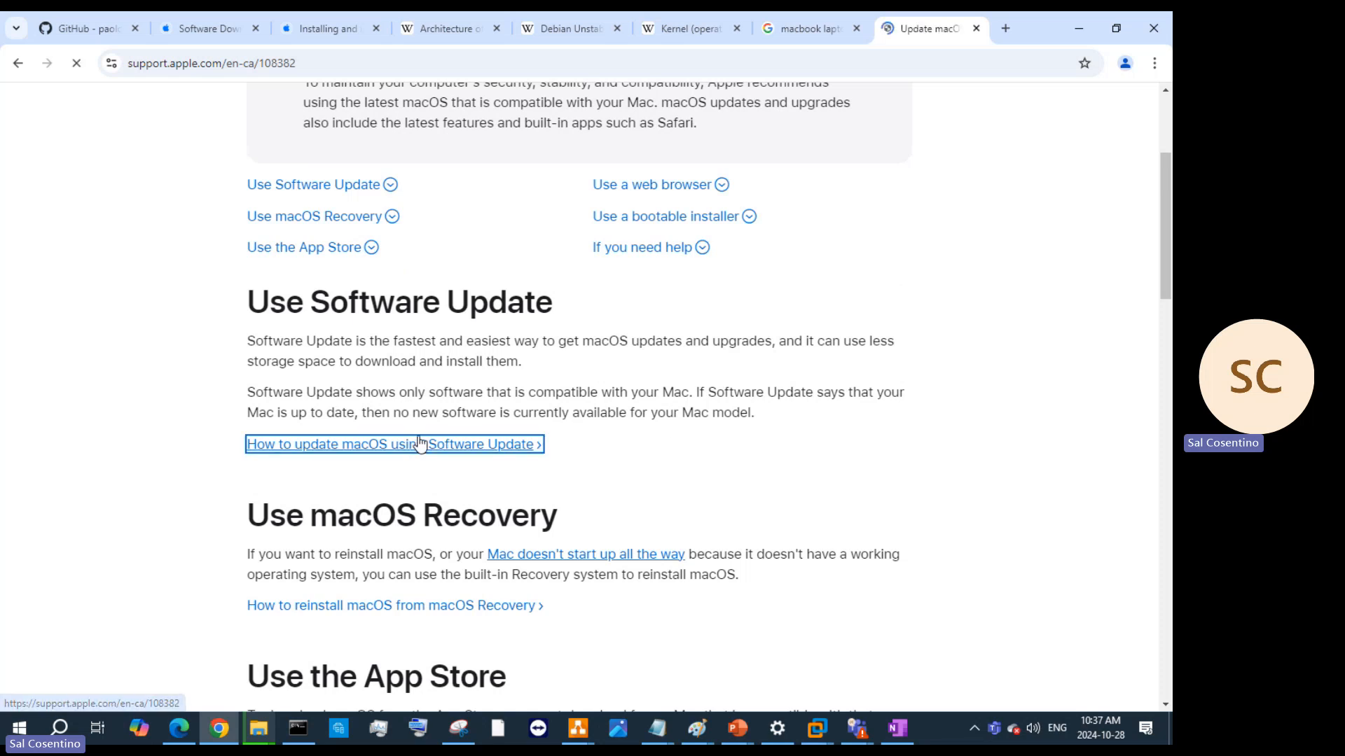
{"action": "scroll", "coordinate": [647, 276], "scroll_direction": "down", "scroll_amount": 3}
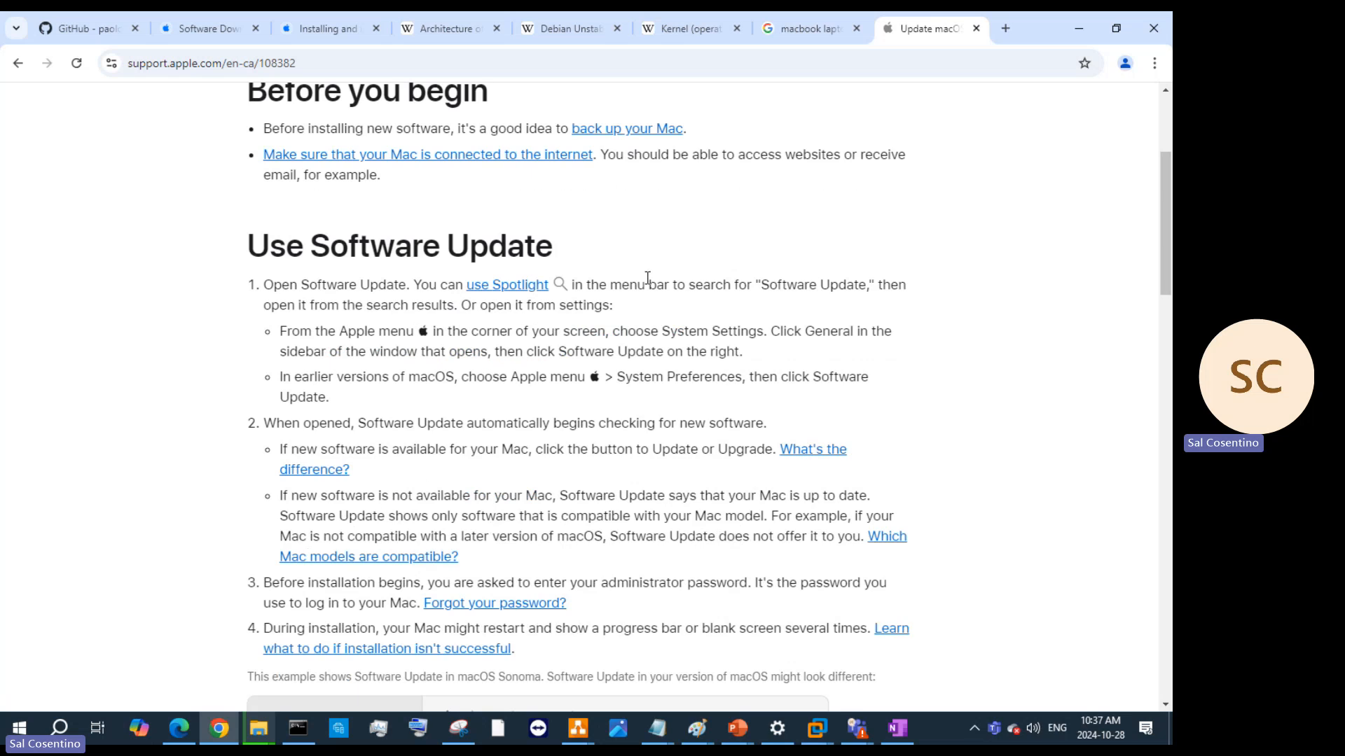
{"action": "scroll", "coordinate": [647, 276], "scroll_direction": "up", "scroll_amount": 1}
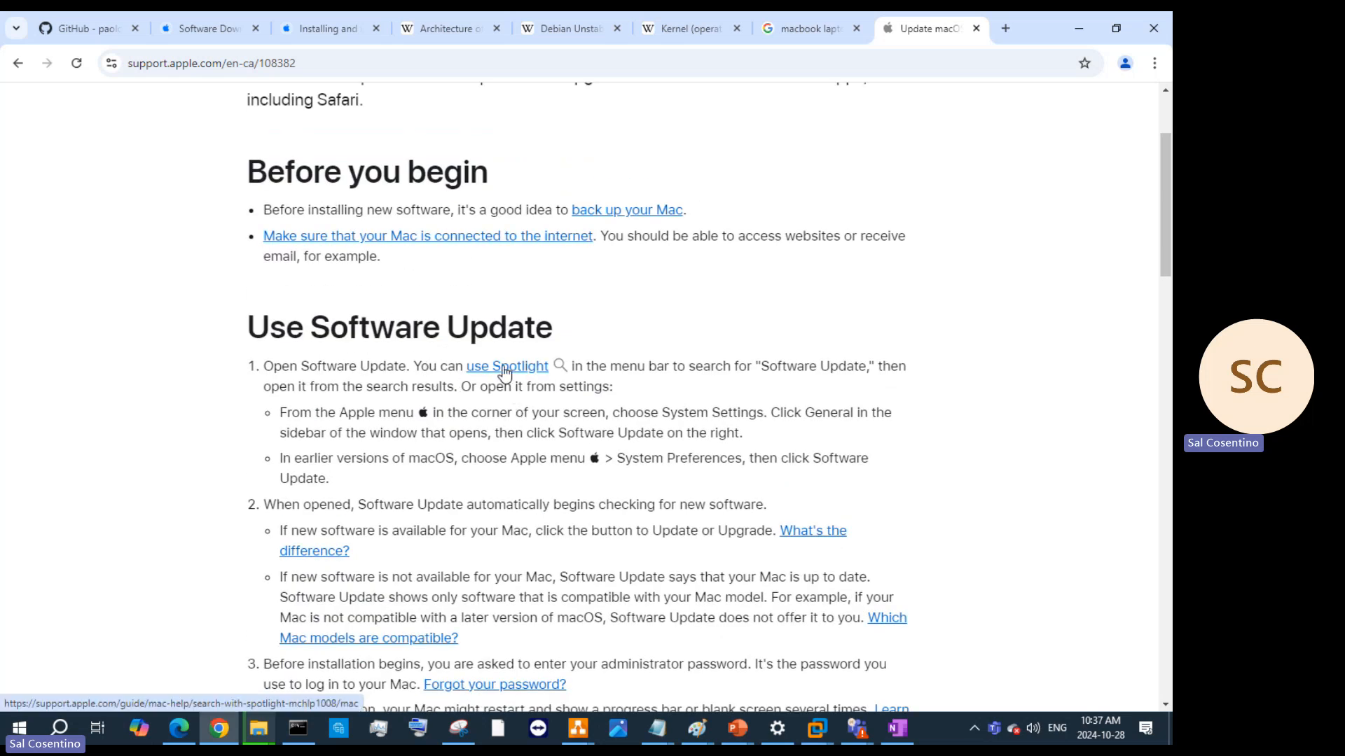
{"action": "scroll", "coordinate": [510, 369], "scroll_direction": "down", "scroll_amount": 3}
{"action": "scroll", "coordinate": [708, 447], "scroll_direction": "down", "scroll_amount": 15}
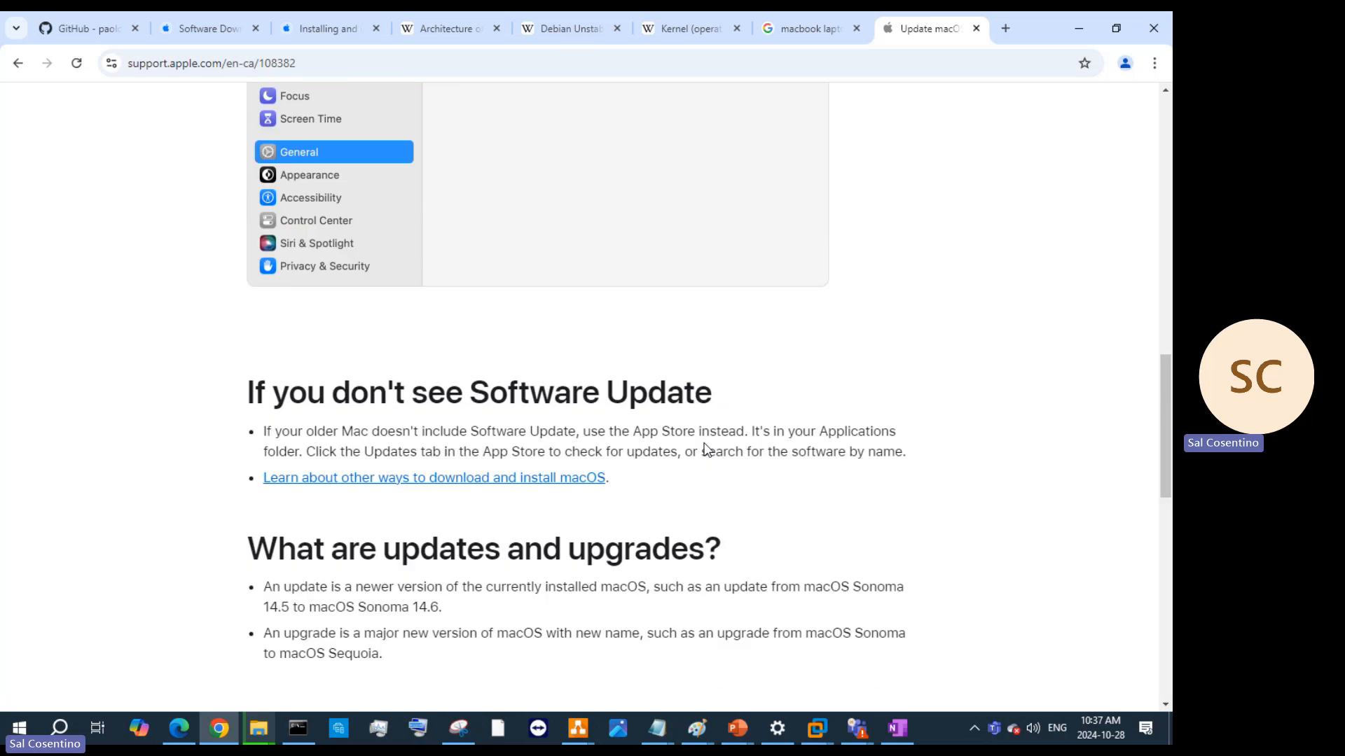
{"action": "scroll", "coordinate": [707, 450], "scroll_direction": "up", "scroll_amount": 20}
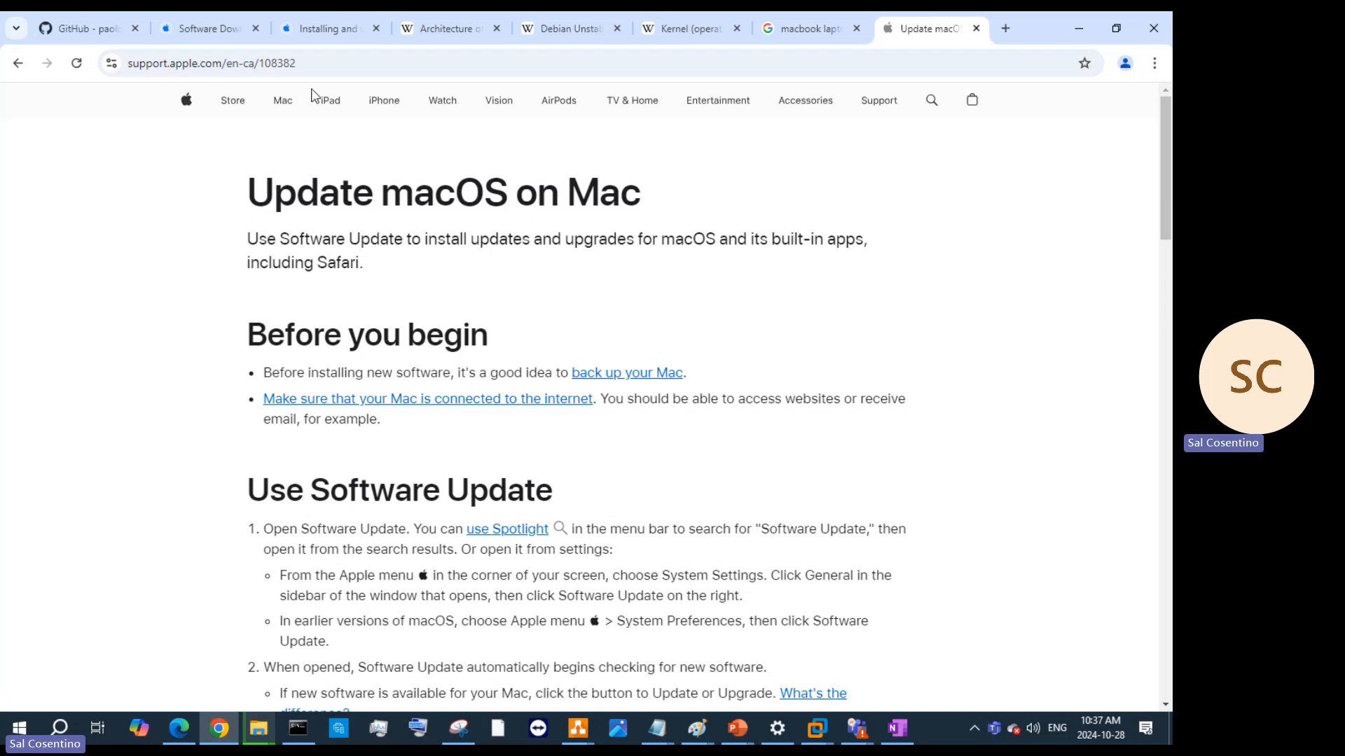
Copy the web address of the Update macOS on Mac page
{"action": "left_click", "coordinate": [289, 63]}
{"action": "right_click", "coordinate": [289, 63]}
{"action": "left_click", "coordinate": [349, 216]}
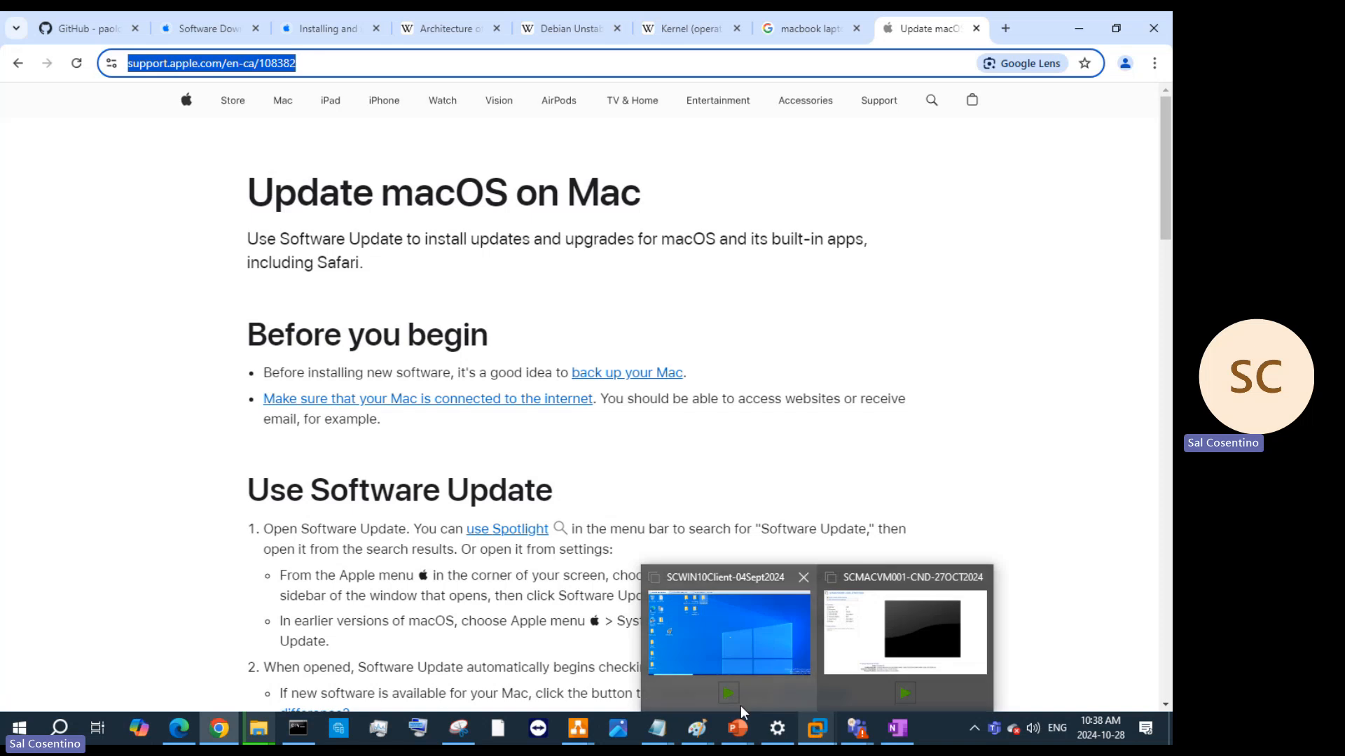
{"action": "mouse_move", "coordinate": [578, 728]}
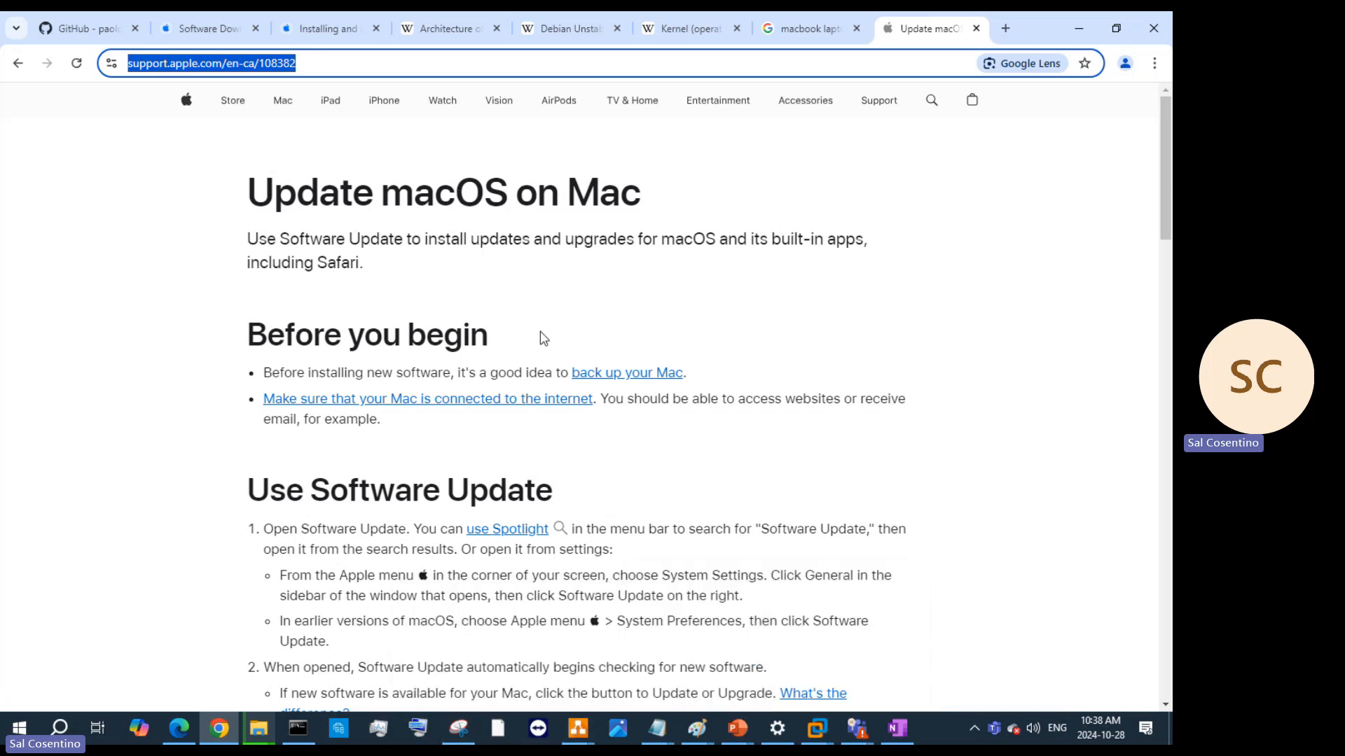
Review the Update macOS on Mac page again, from its preparation advice to the Software Update example and the missing-update guidance
{"action": "scroll", "coordinate": [794, 462], "scroll_direction": "down", "scroll_amount": 5}
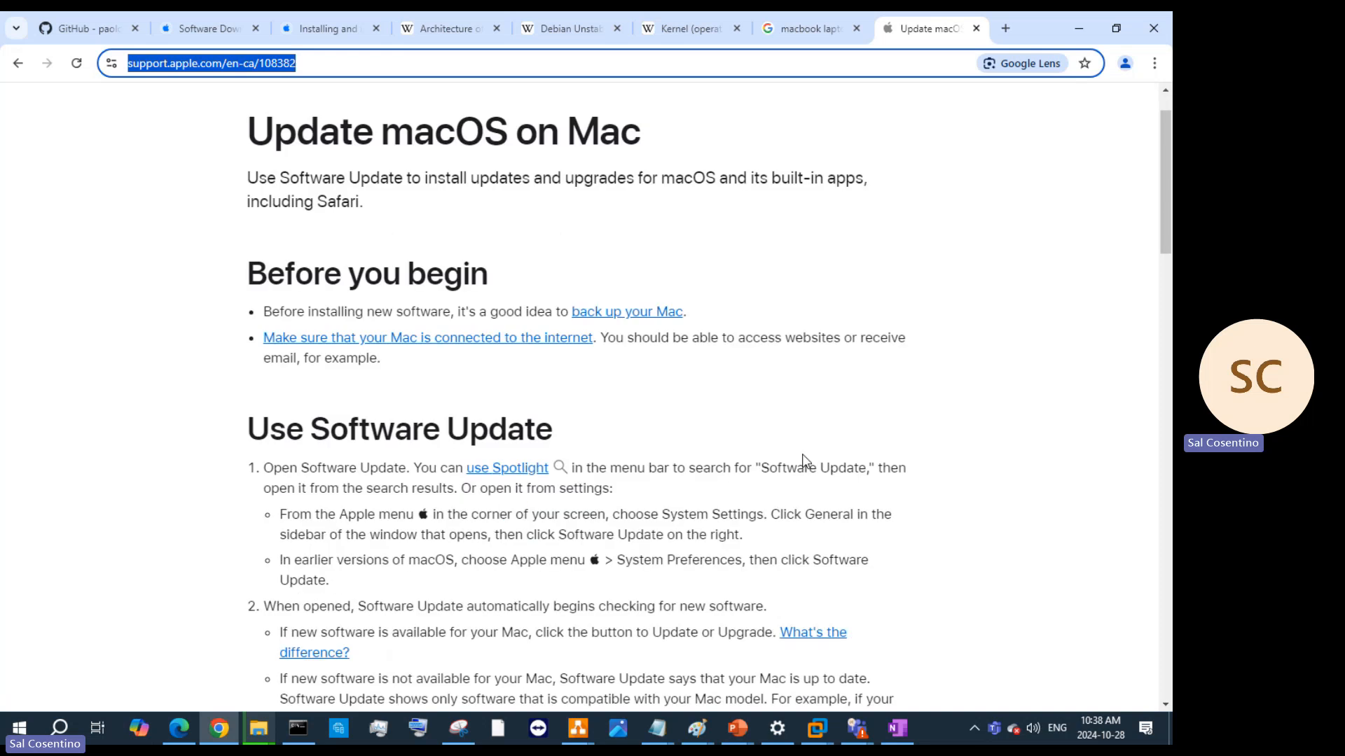
{"action": "scroll", "coordinate": [803, 460], "scroll_direction": "down", "scroll_amount": 10}
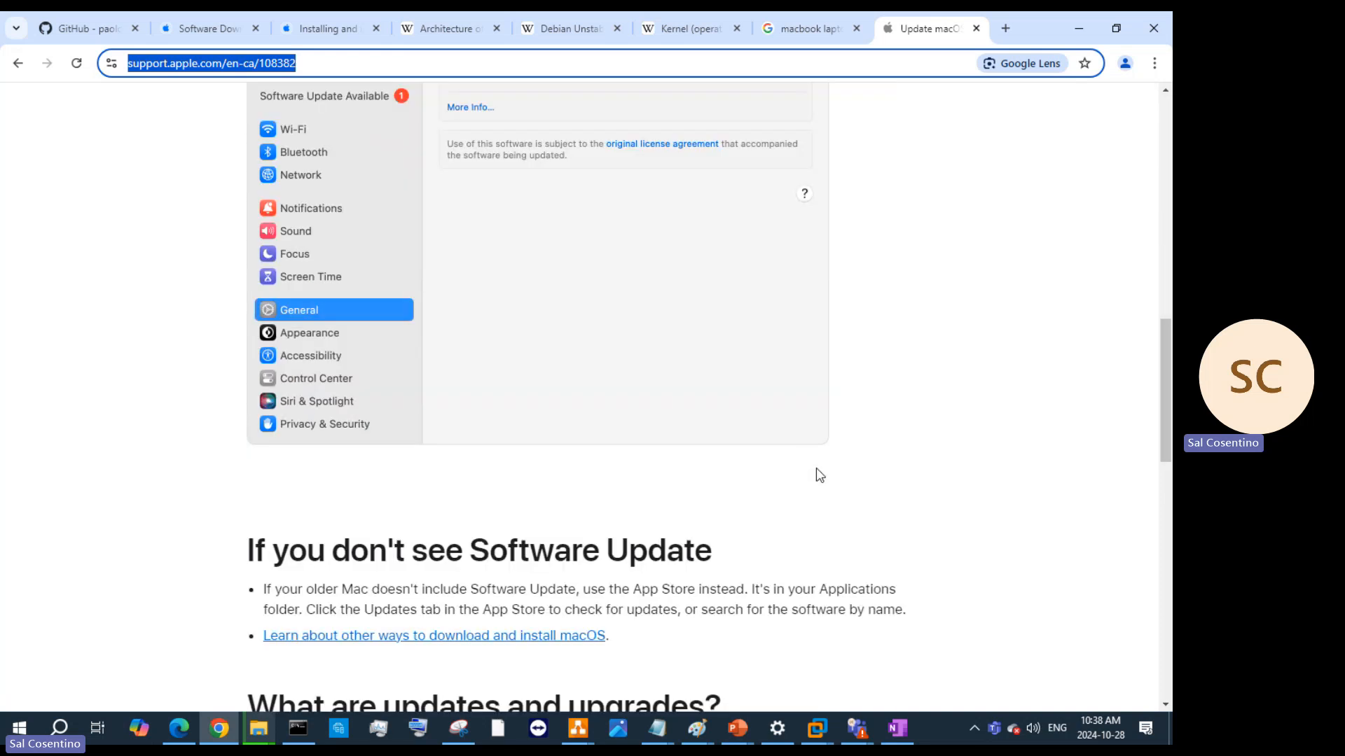
{"action": "scroll", "coordinate": [816, 472], "scroll_direction": "up", "scroll_amount": 5}
{"action": "scroll", "coordinate": [816, 468], "scroll_direction": "up", "scroll_amount": 9}
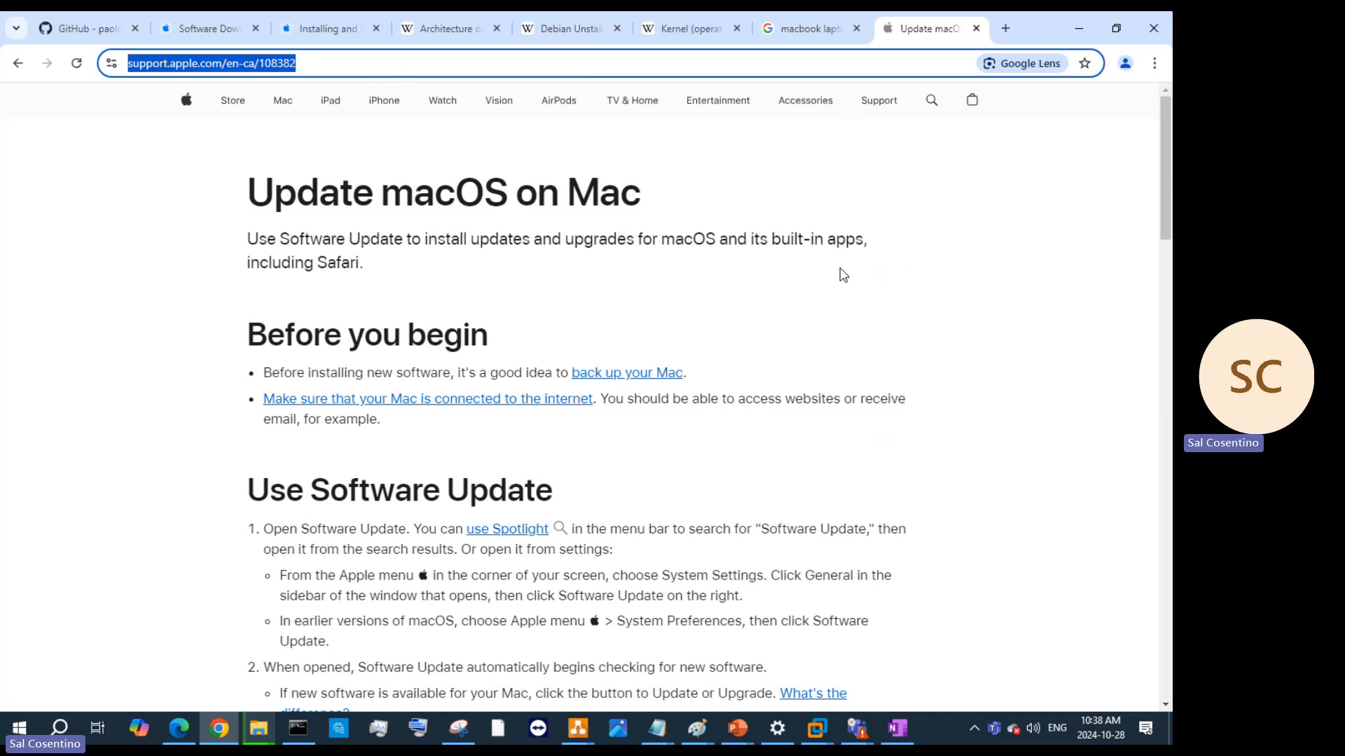
{"action": "scroll", "coordinate": [861, 368], "scroll_direction": "down", "scroll_amount": 10}
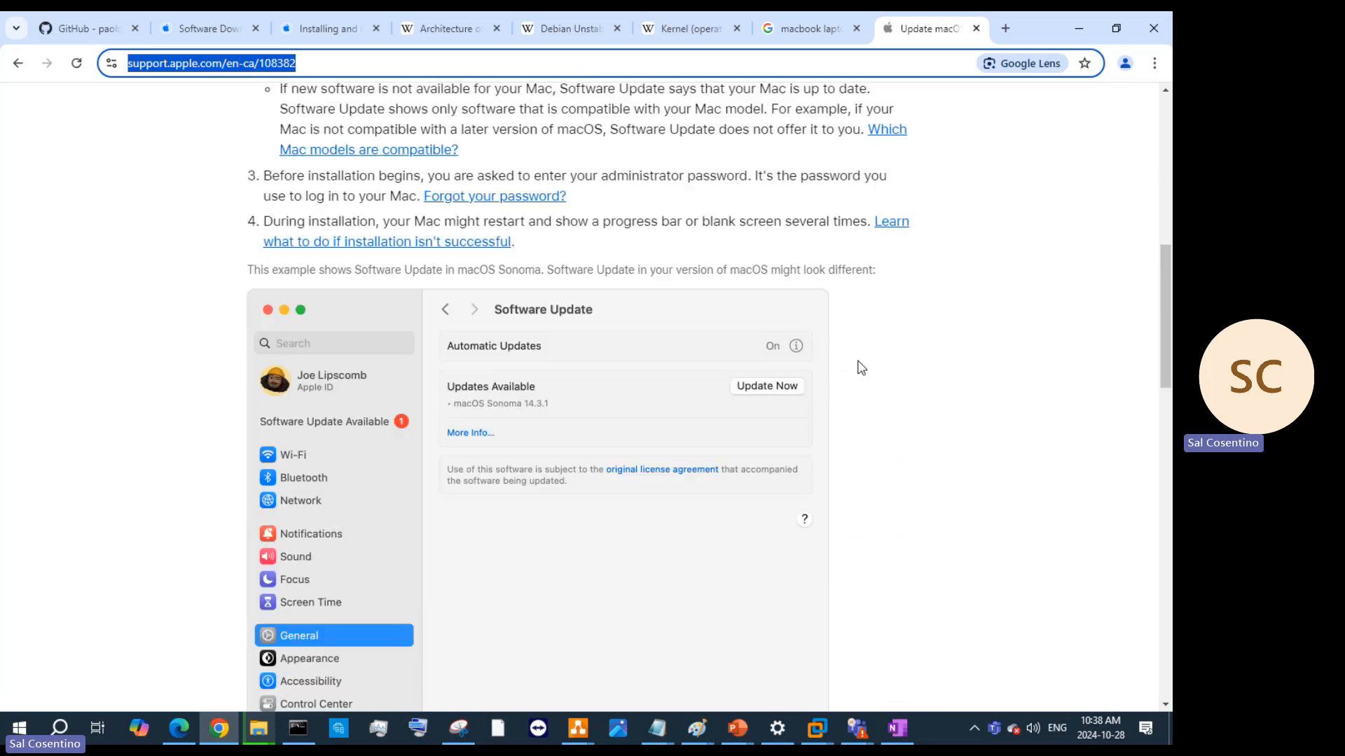
{"action": "scroll", "coordinate": [862, 368], "scroll_direction": "up", "scroll_amount": 6}
{"action": "scroll", "coordinate": [863, 369], "scroll_direction": "up", "scroll_amount": 4}
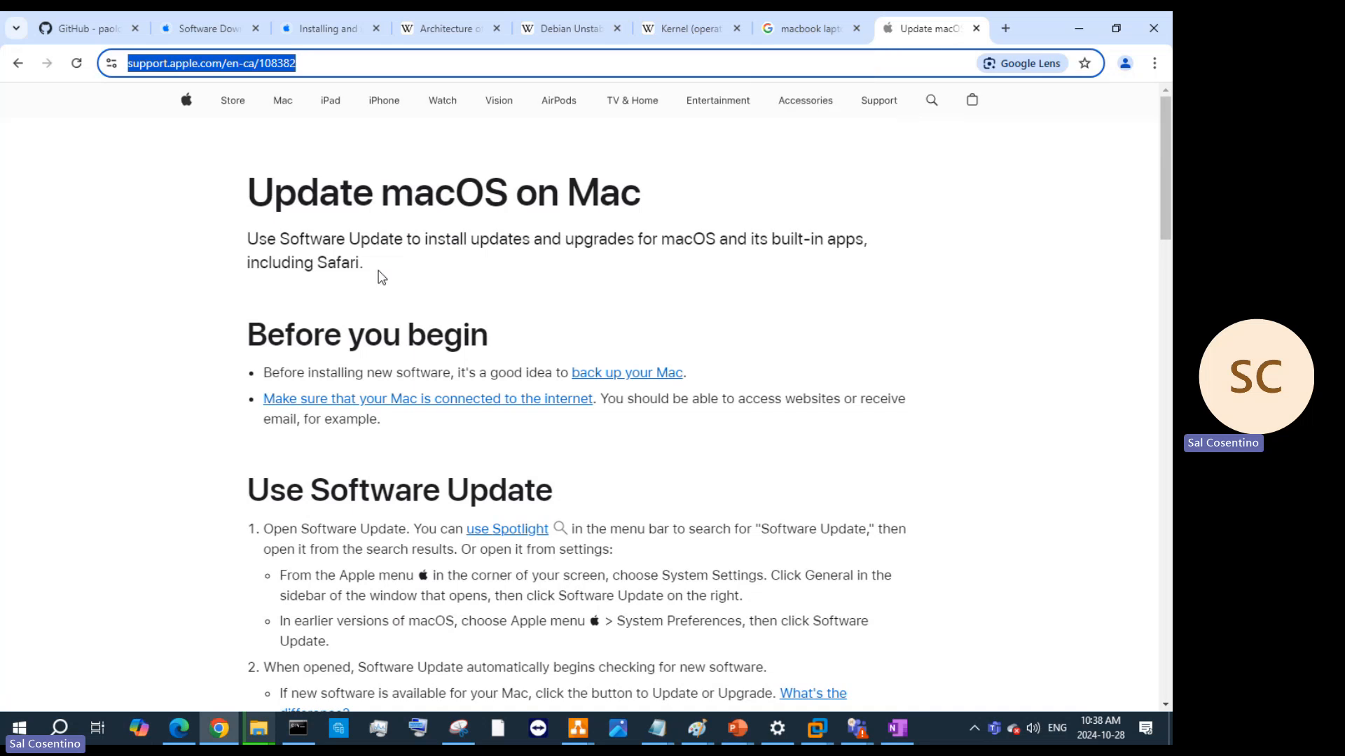
Copy the page's address again and paste it onto the Download and Install Macbook OS slide of MacBook Virtual Machine.pptx in PowerPoint
{"action": "right_click", "coordinate": [250, 70]}
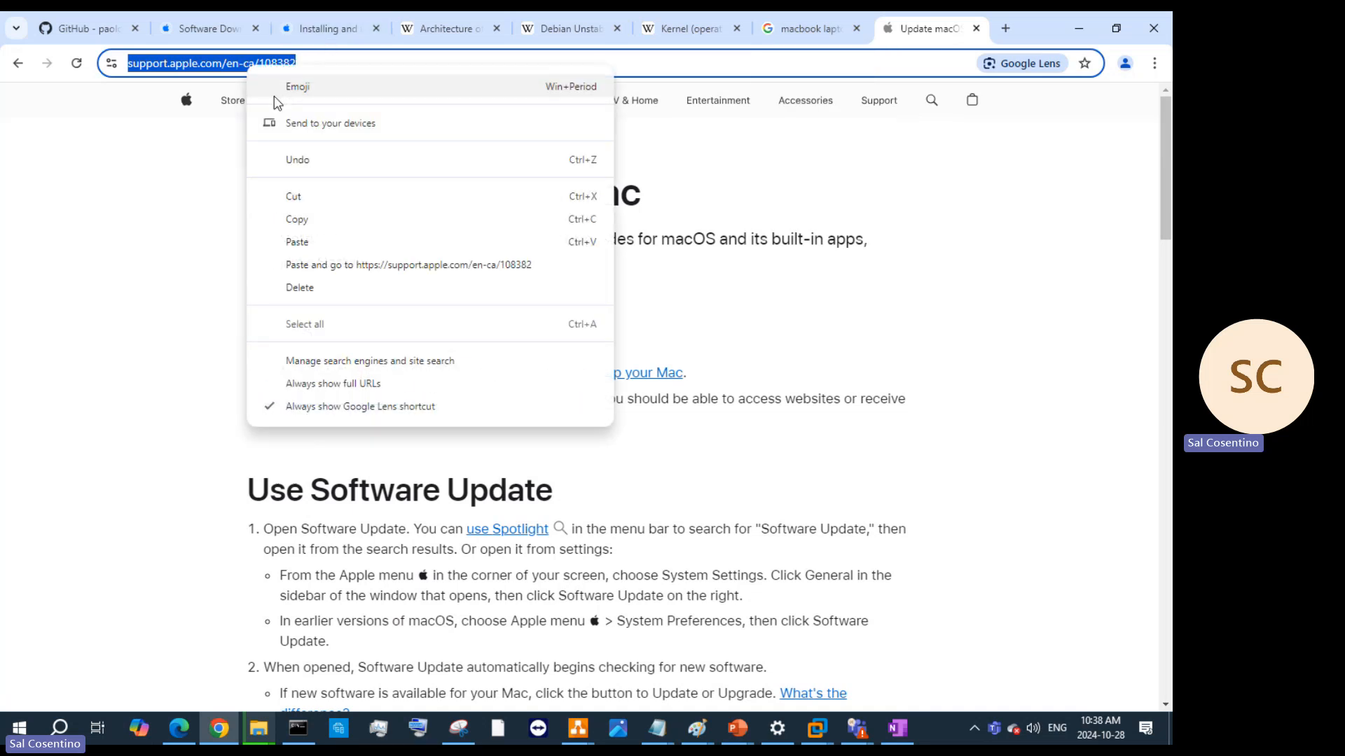
{"action": "left_click", "coordinate": [292, 219]}
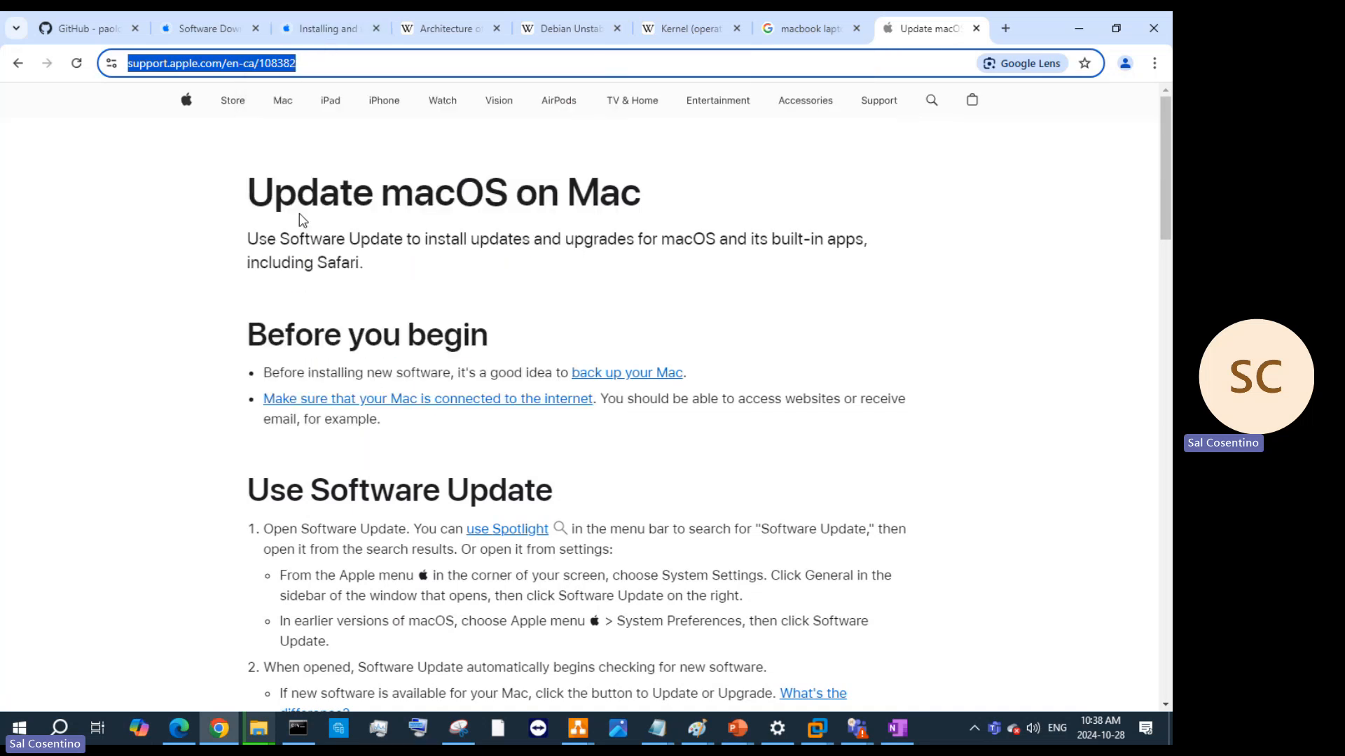
{"action": "right_click", "coordinate": [738, 725]}
{"action": "left_click", "coordinate": [721, 698]}
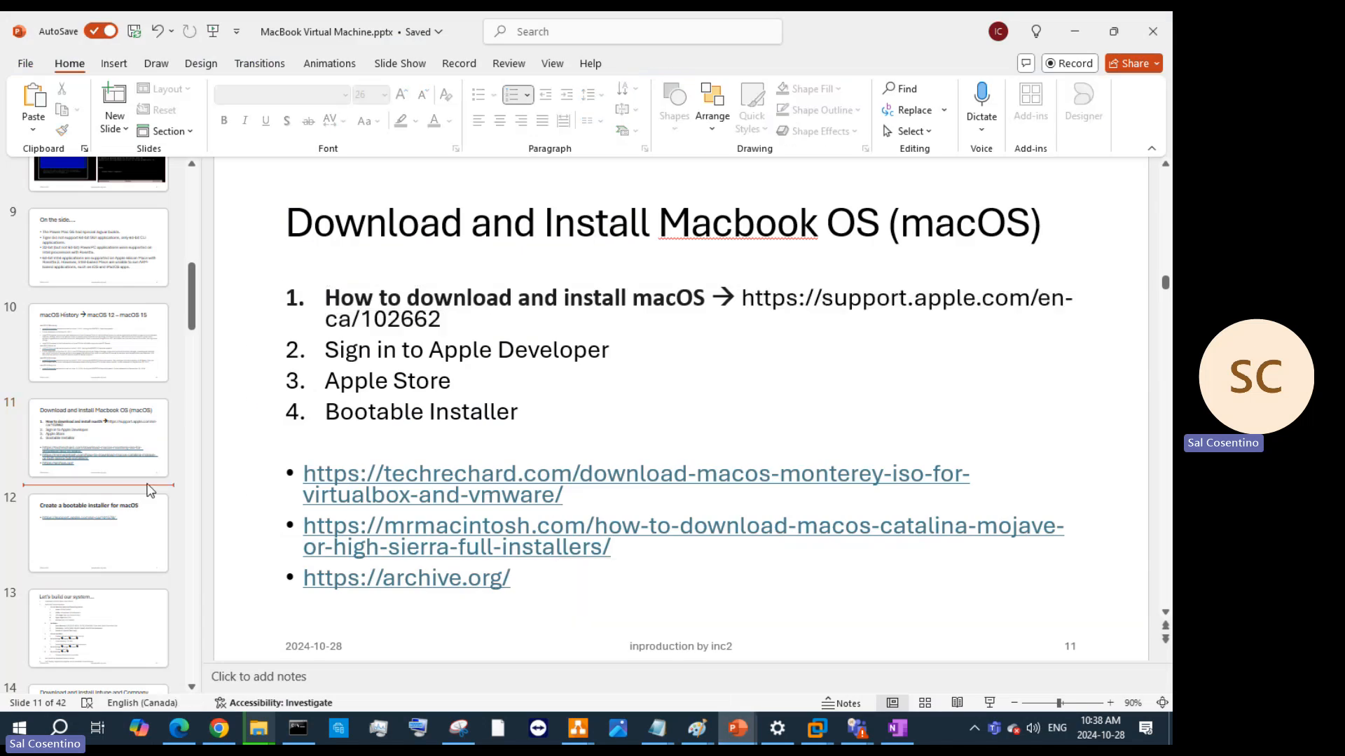
{"action": "key", "text": "ctrl+v"}
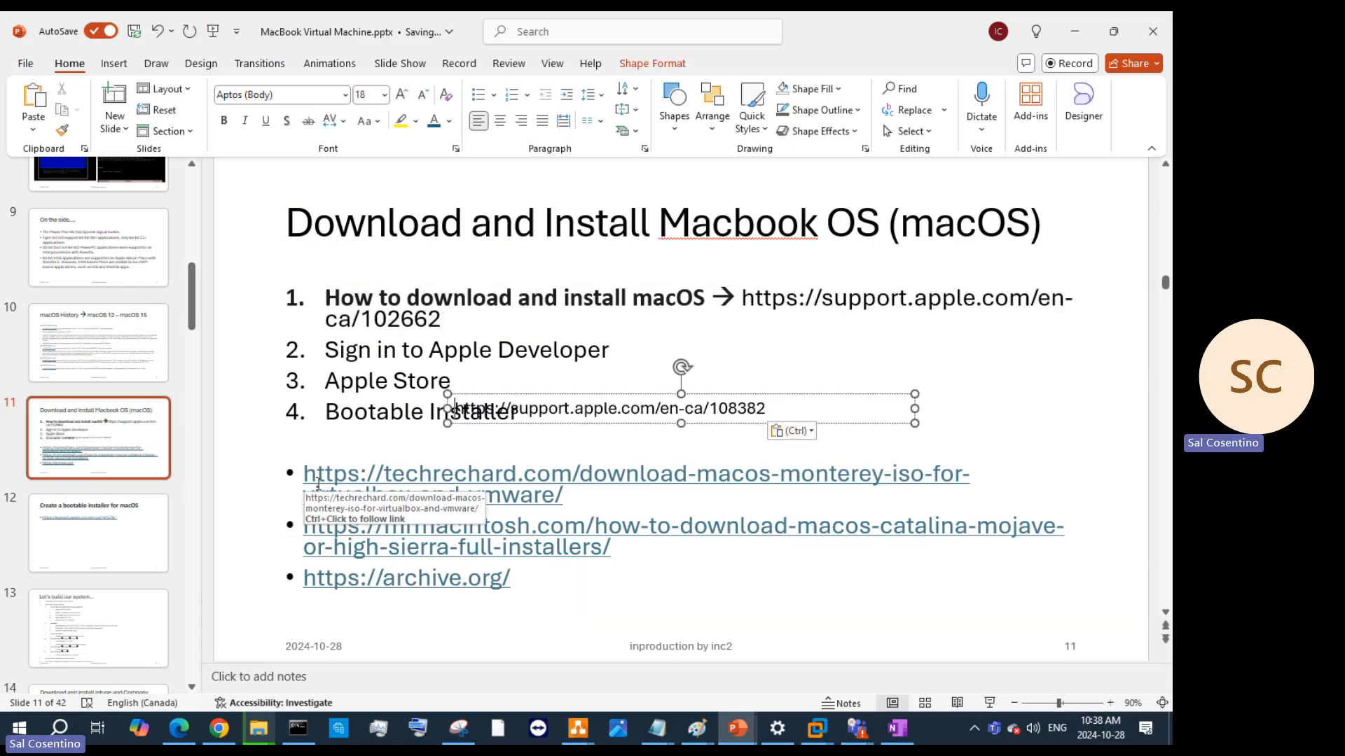
{"action": "left_click", "coordinate": [100, 484]}
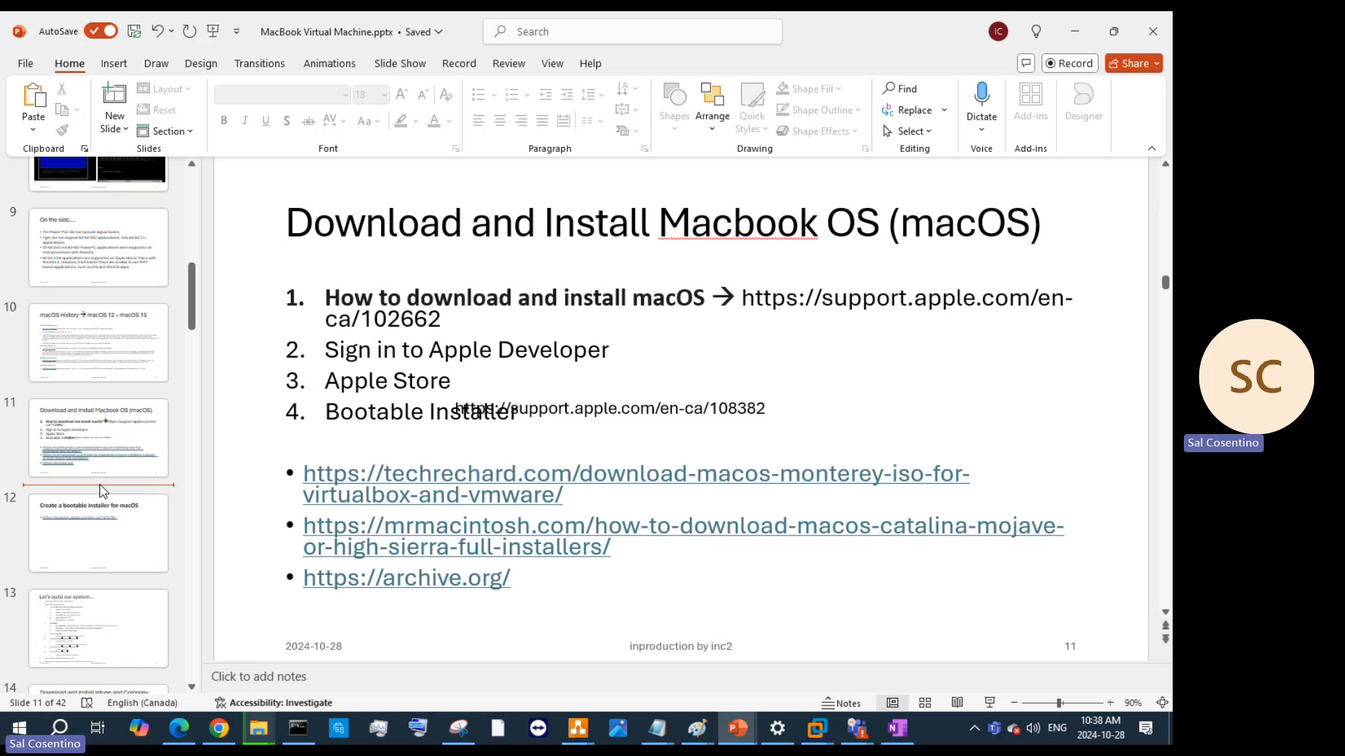
{"action": "key", "text": "Return"}
{"action": "left_click", "coordinate": [422, 326]}
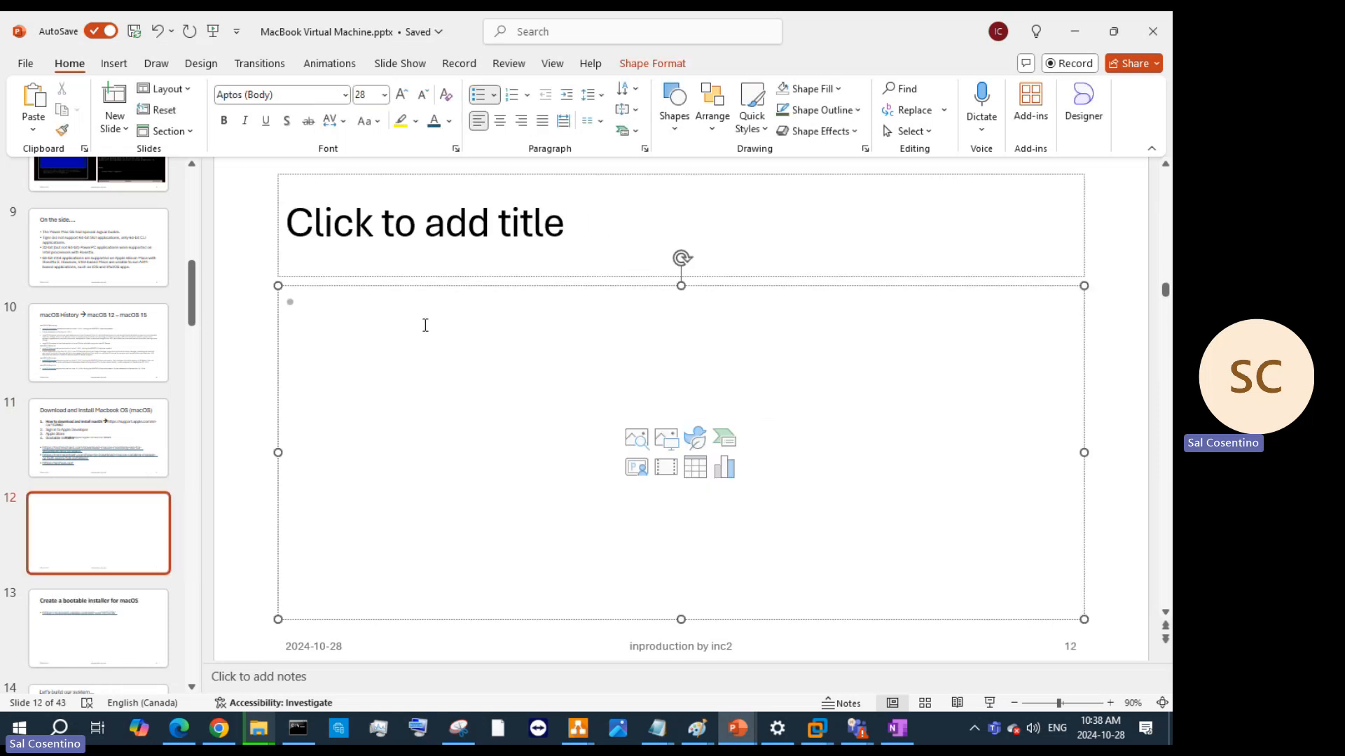
{"action": "key", "text": "ctrl+v"}
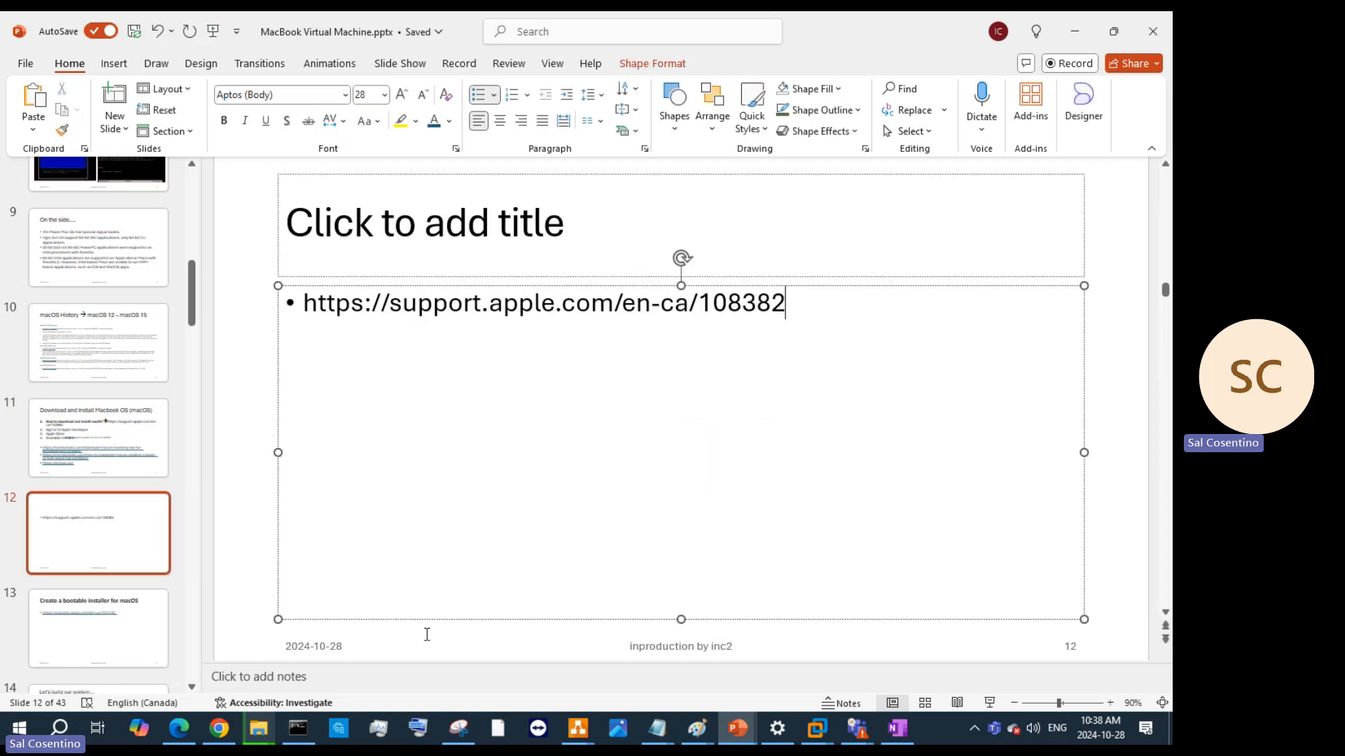
Return to the Update macOS on Mac page in Chrome and copy its heading, then its introductory sentence about Software Update
{"action": "left_click", "coordinate": [220, 730]}
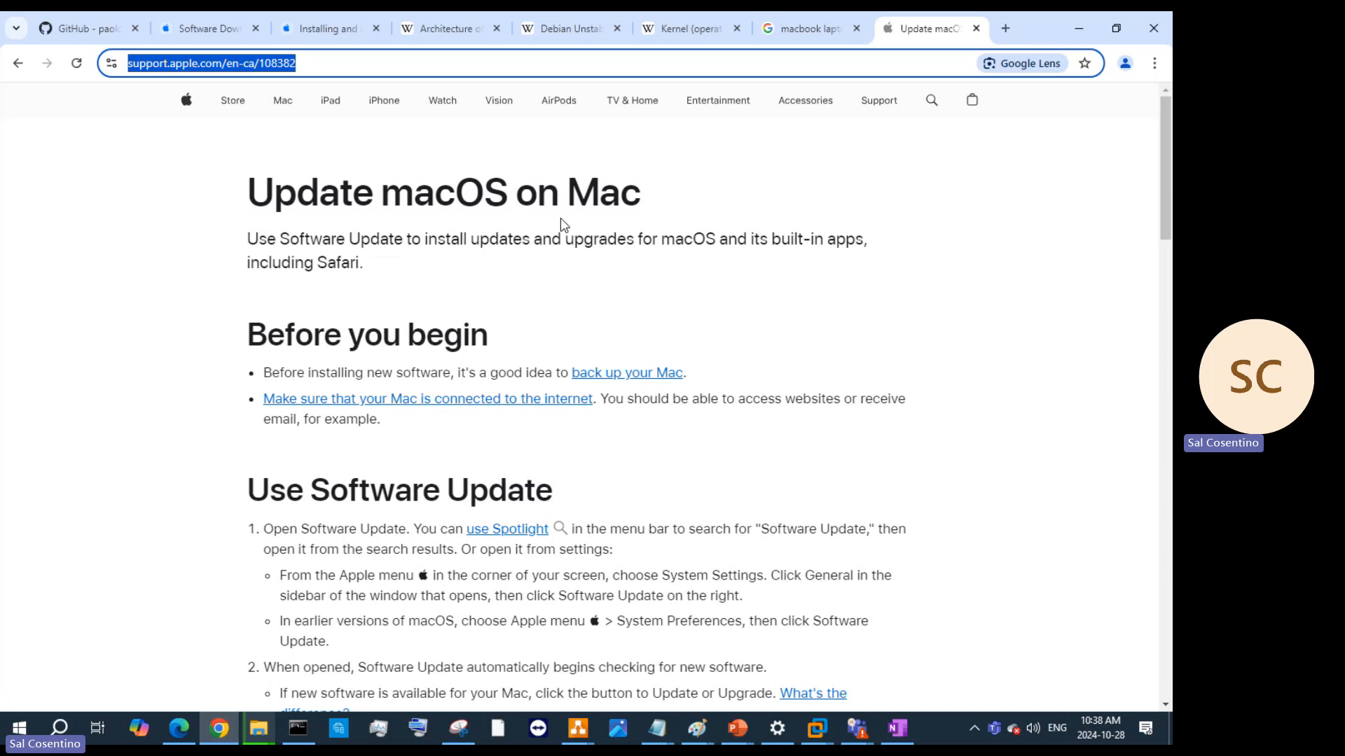
{"action": "left_click_drag", "start_coordinate": [644, 213], "coordinate": [241, 199]}
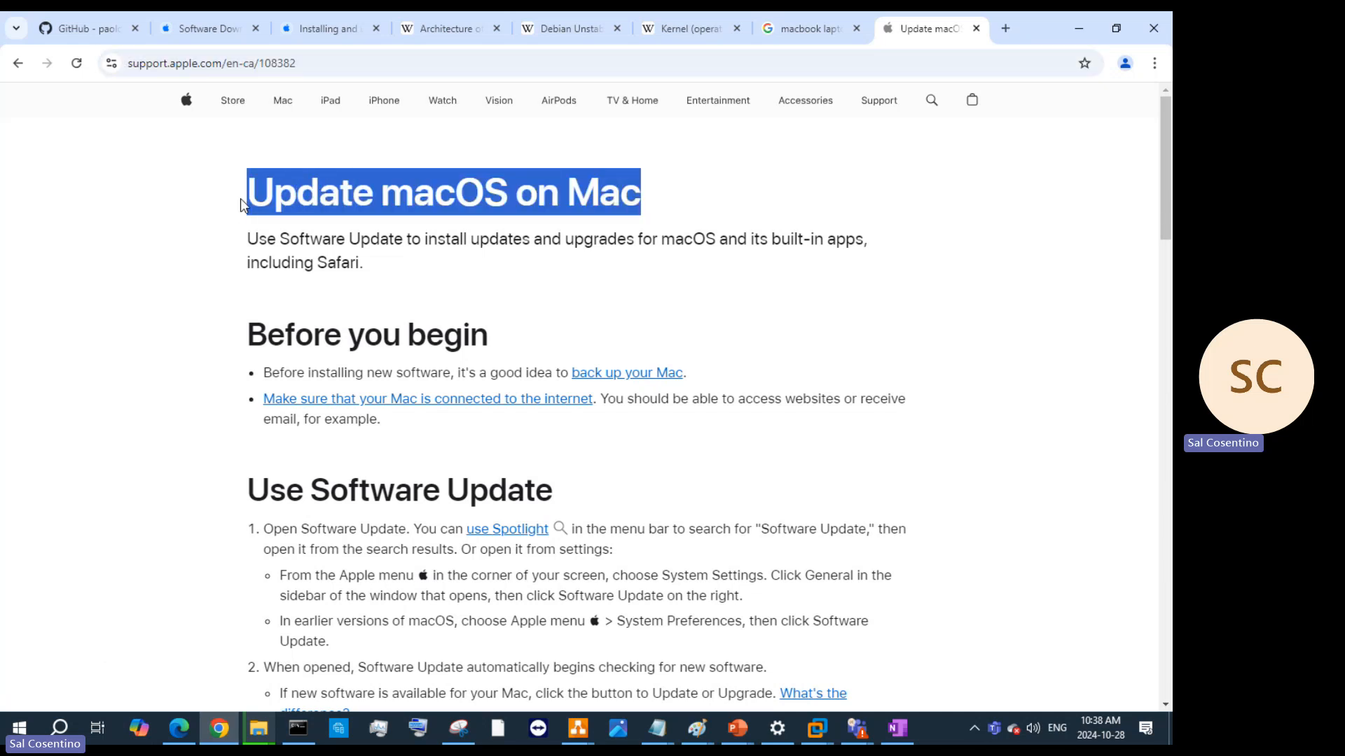
{"action": "right_click", "coordinate": [278, 199]}
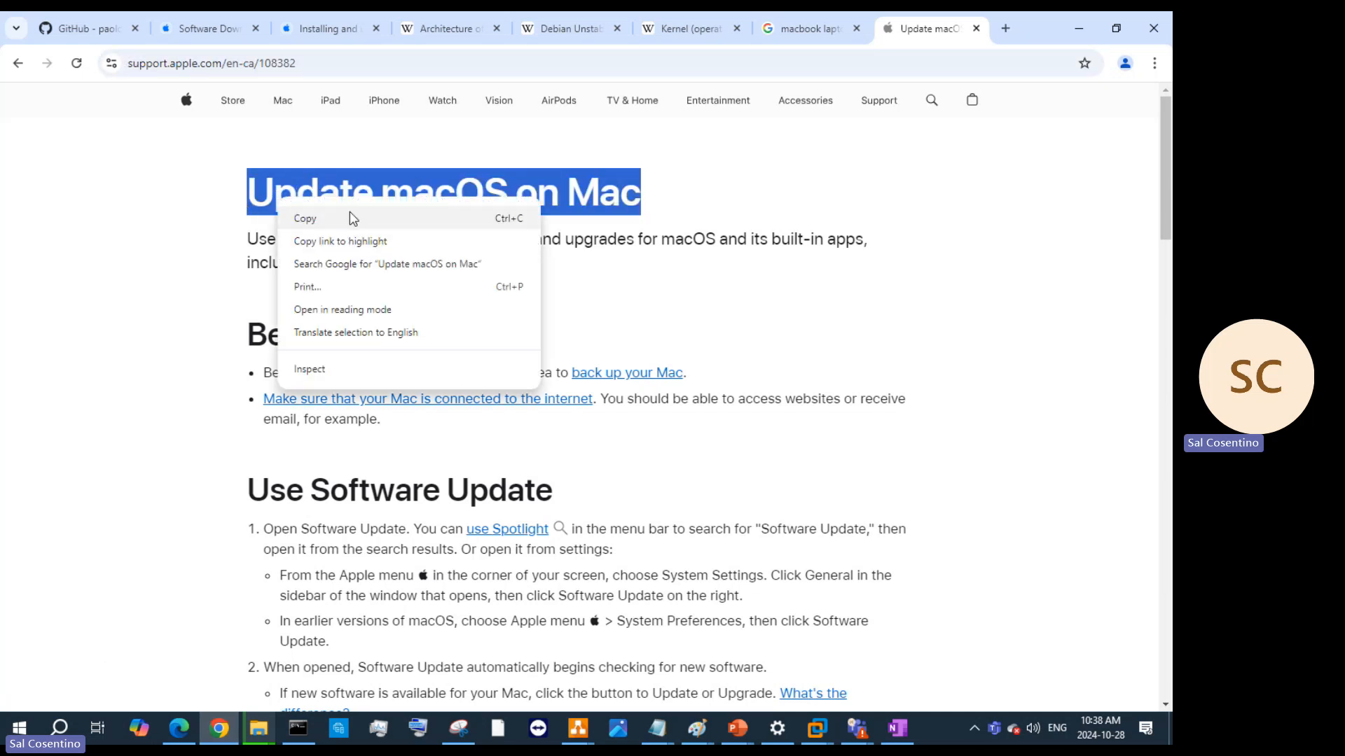
{"action": "left_click", "coordinate": [351, 215]}
{"action": "left_click_drag", "start_coordinate": [373, 266], "coordinate": [236, 243]}
{"action": "right_click", "coordinate": [270, 243]}
{"action": "left_click", "coordinate": [294, 264]}
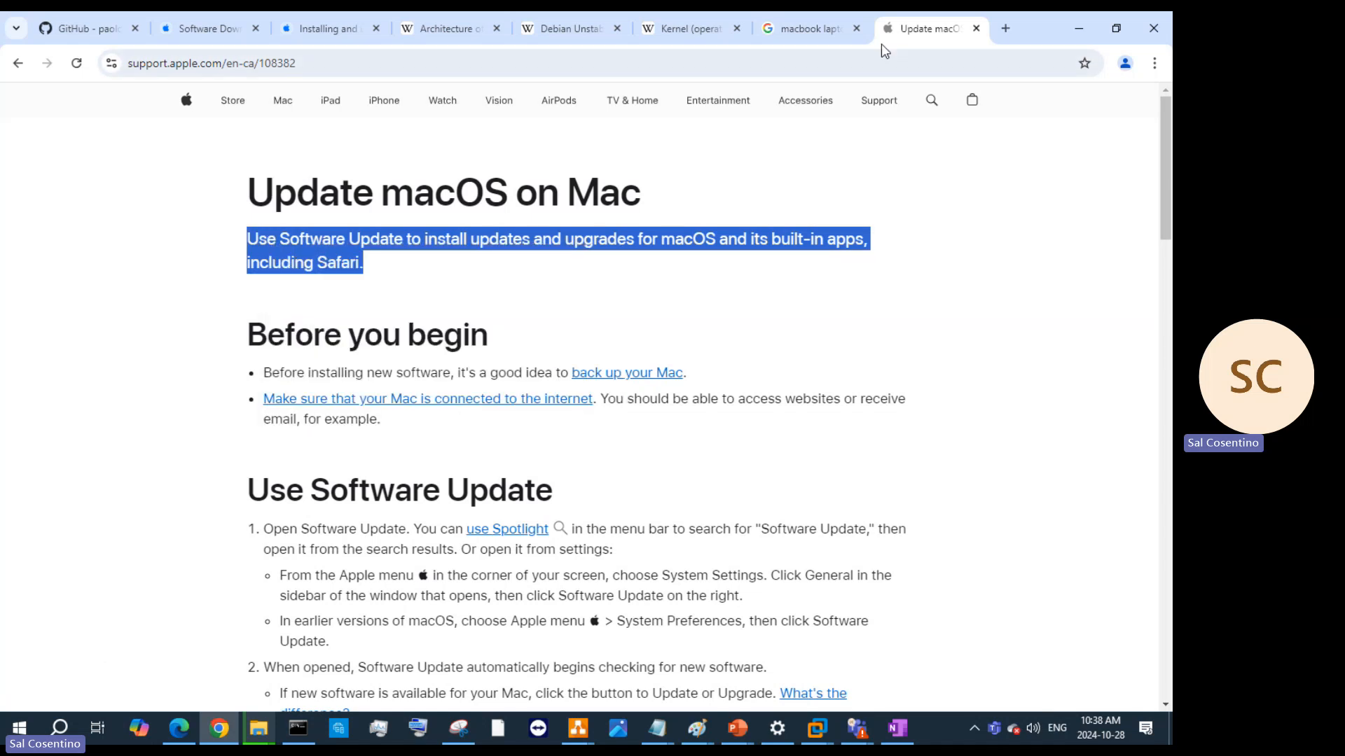
Switch to MacBook Virtual Machine.pptx in PowerPoint and paste the copied Software Update sentence as the title of slide 12
{"action": "right_click", "coordinate": [737, 728]}
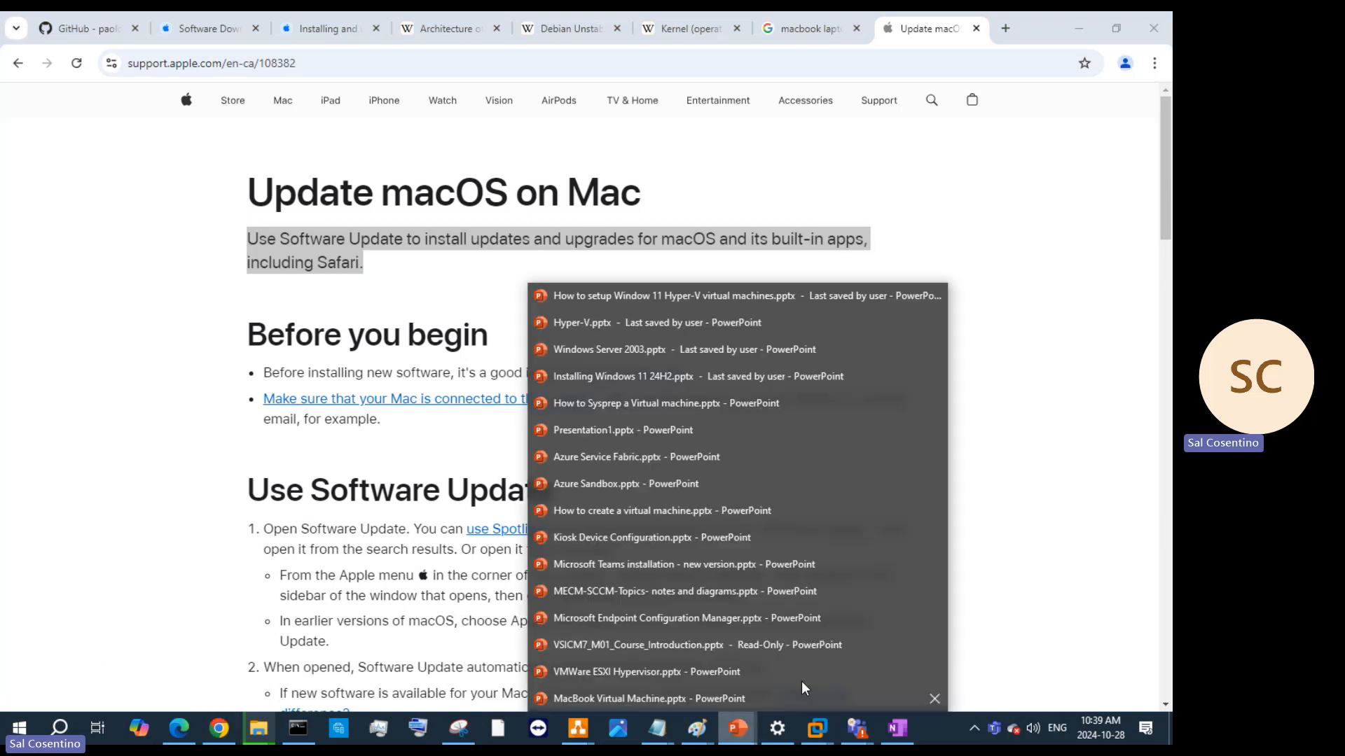
{"action": "left_click", "coordinate": [708, 695]}
{"action": "left_click", "coordinate": [588, 248]}
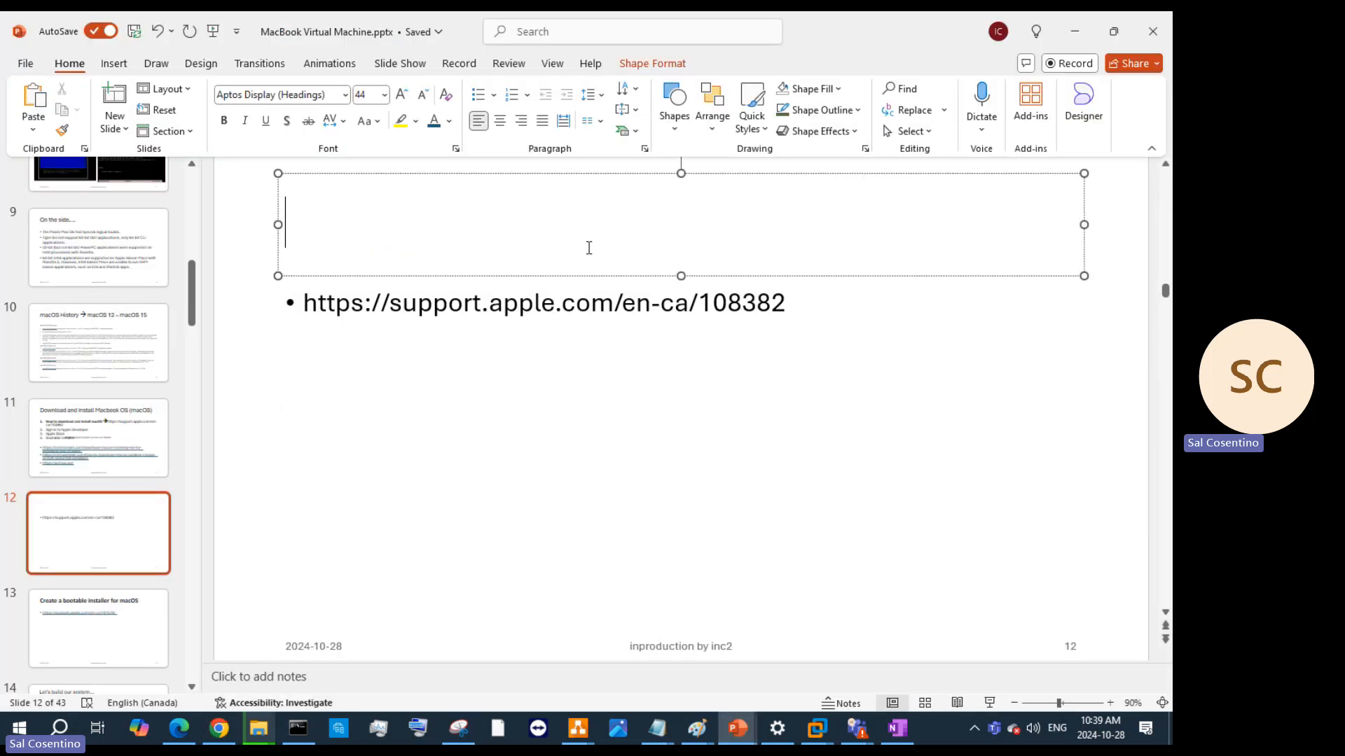
{"action": "key", "text": "ctrl+v"}
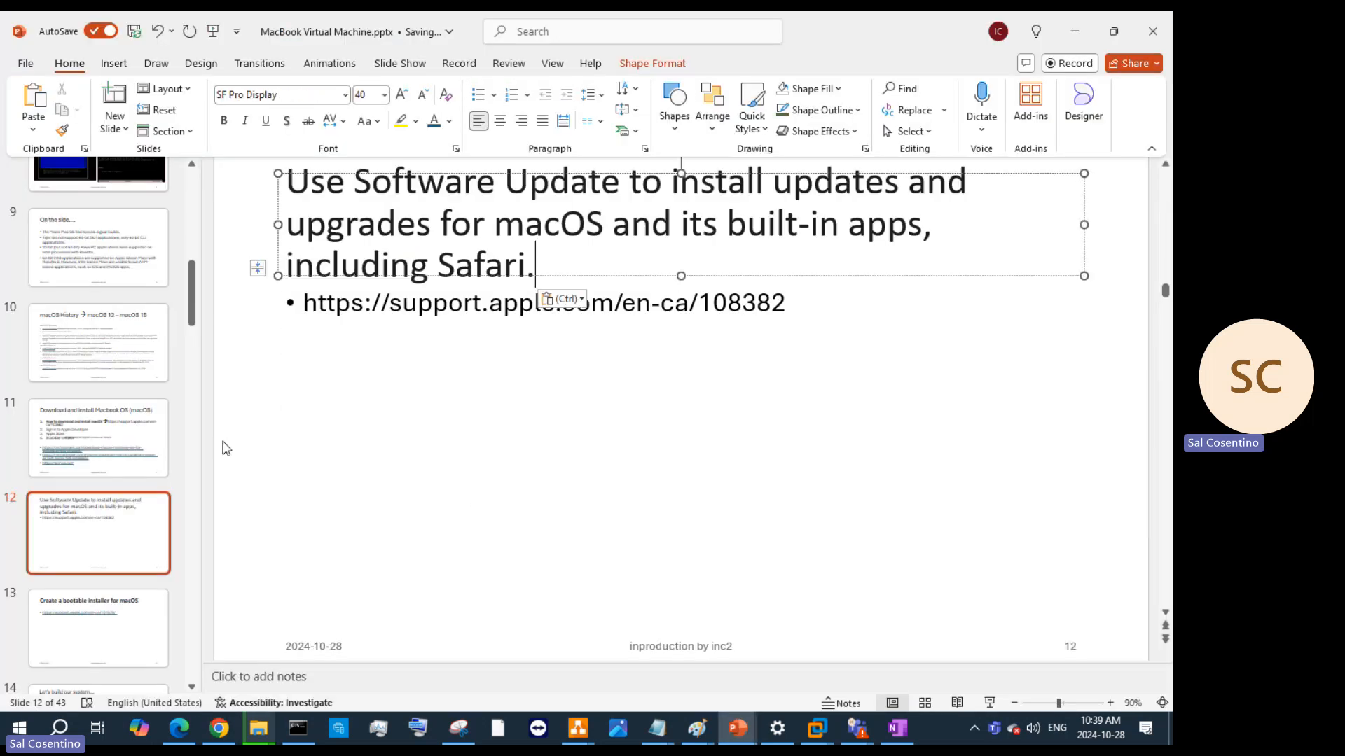
Move the stray support address text box clear of the list on slide 11 and cut it from the slide
{"action": "left_click", "coordinate": [144, 448]}
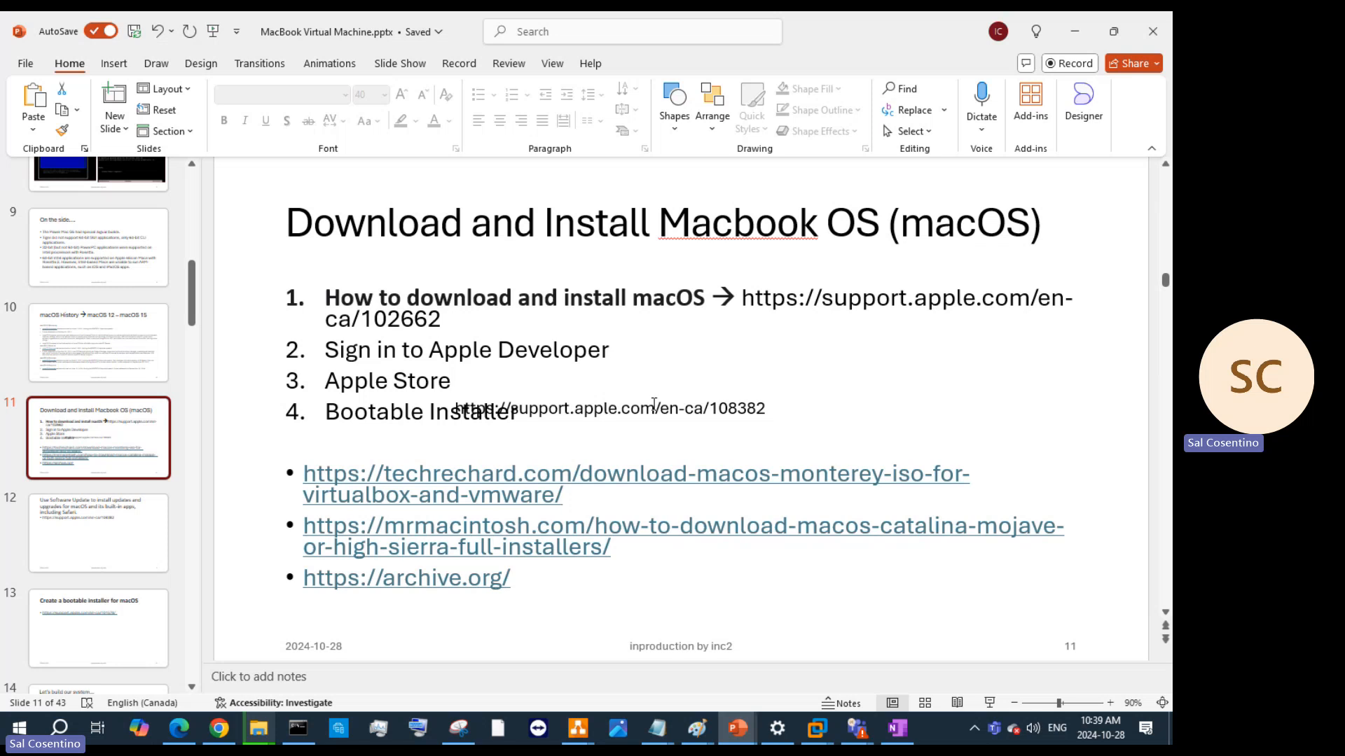
{"action": "left_click", "coordinate": [654, 407]}
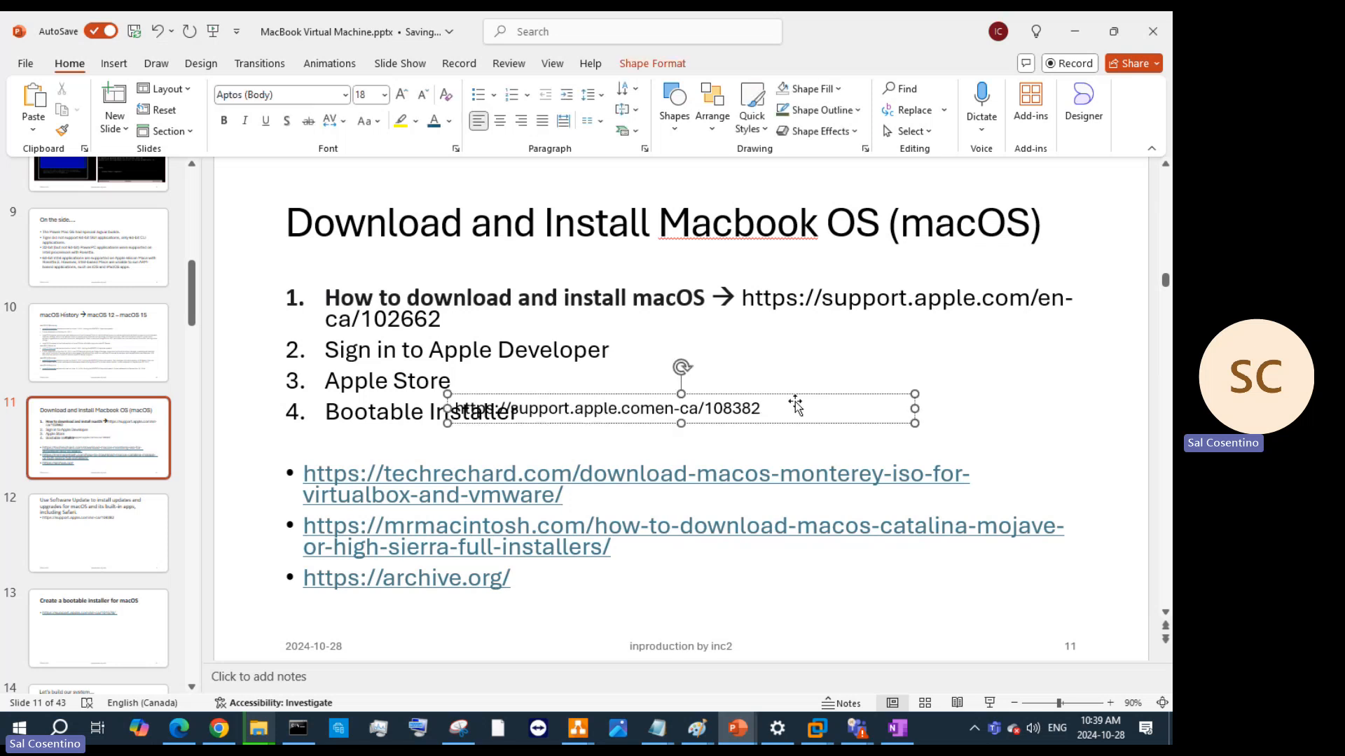
{"action": "left_click_drag", "start_coordinate": [821, 395], "coordinate": [925, 399]}
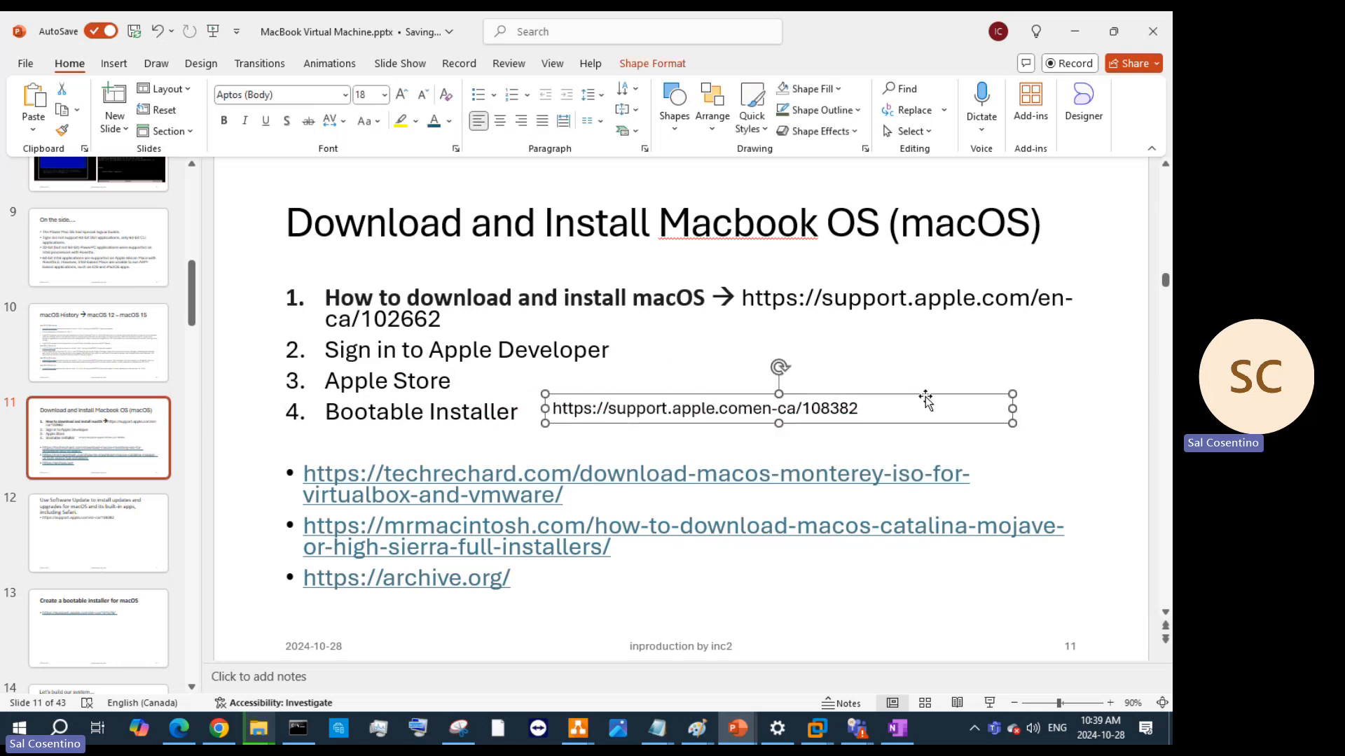
{"action": "right_click", "coordinate": [925, 399]}
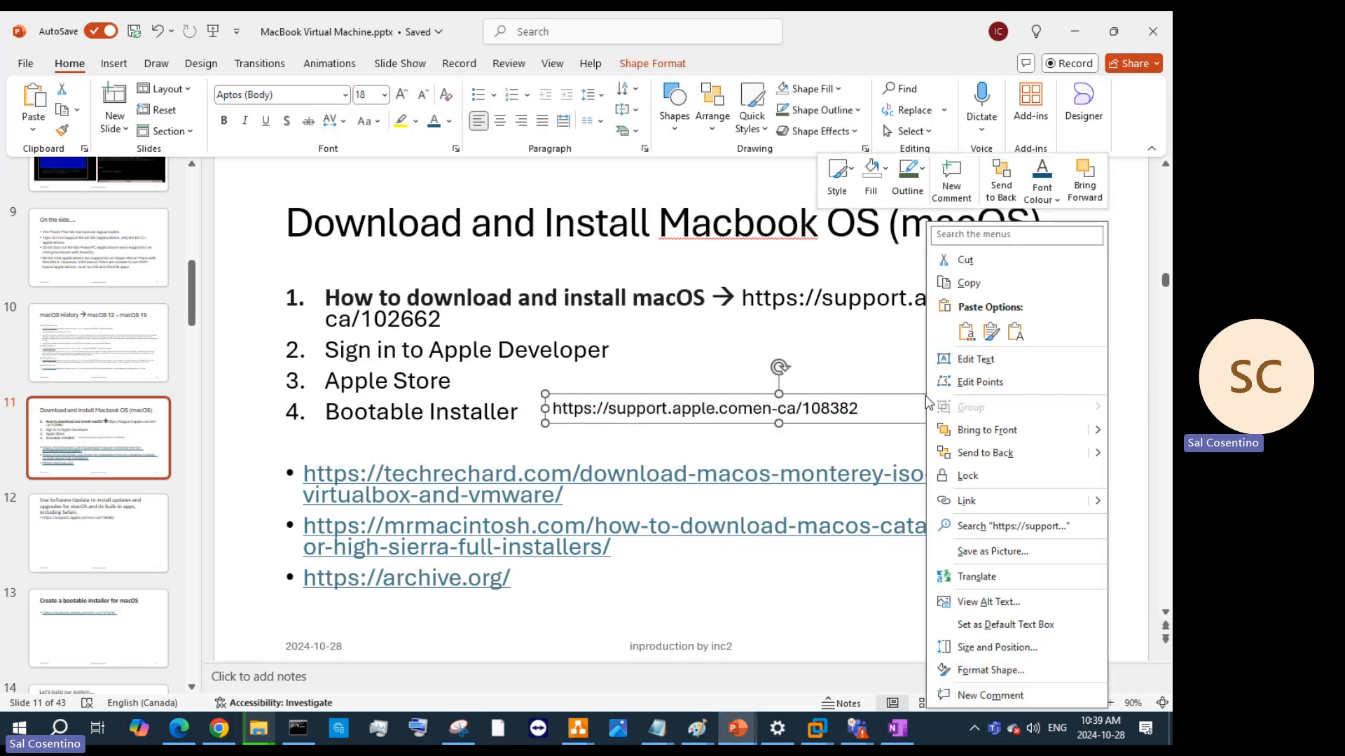
{"action": "left_click", "coordinate": [965, 260]}
Check the new Software Update slide and go back to the Download and Install Macbook OS slide
{"action": "left_click", "coordinate": [136, 549]}
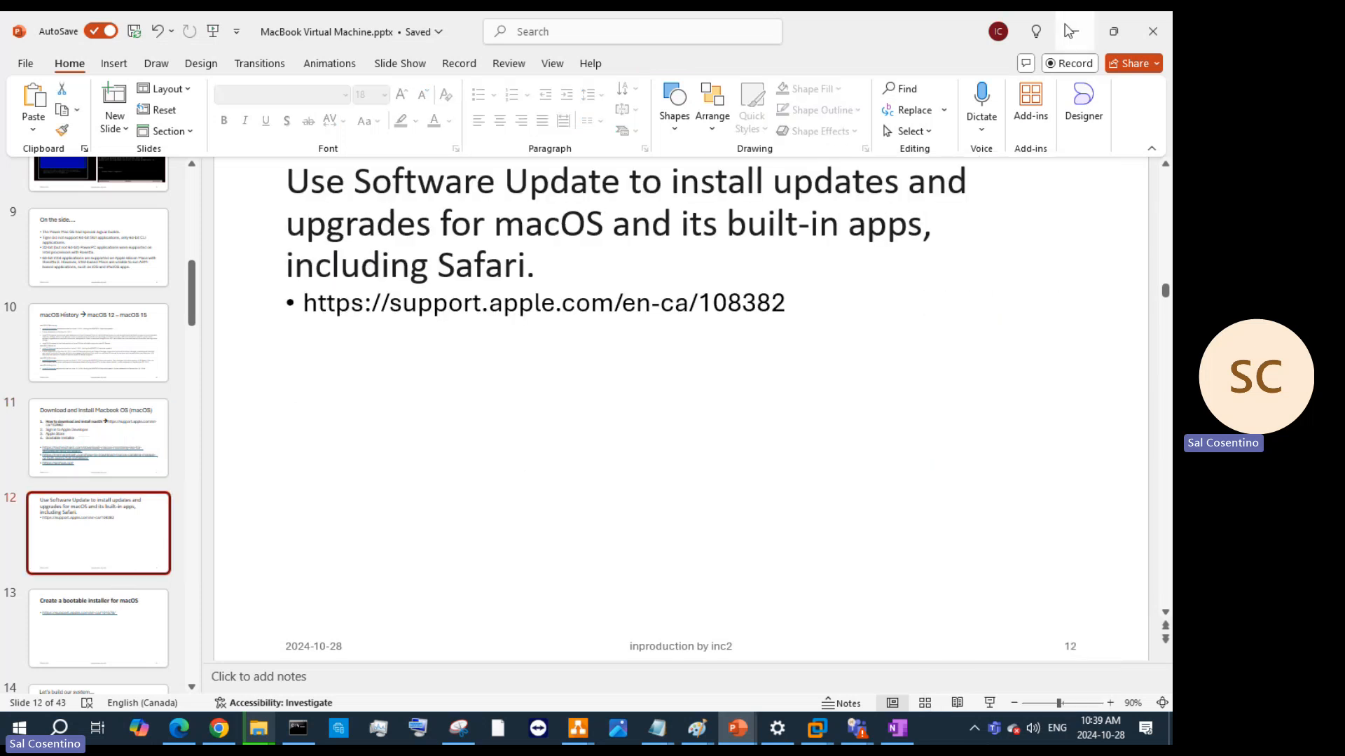
{"action": "left_click", "coordinate": [788, 303]}
{"action": "left_click", "coordinate": [91, 439]}
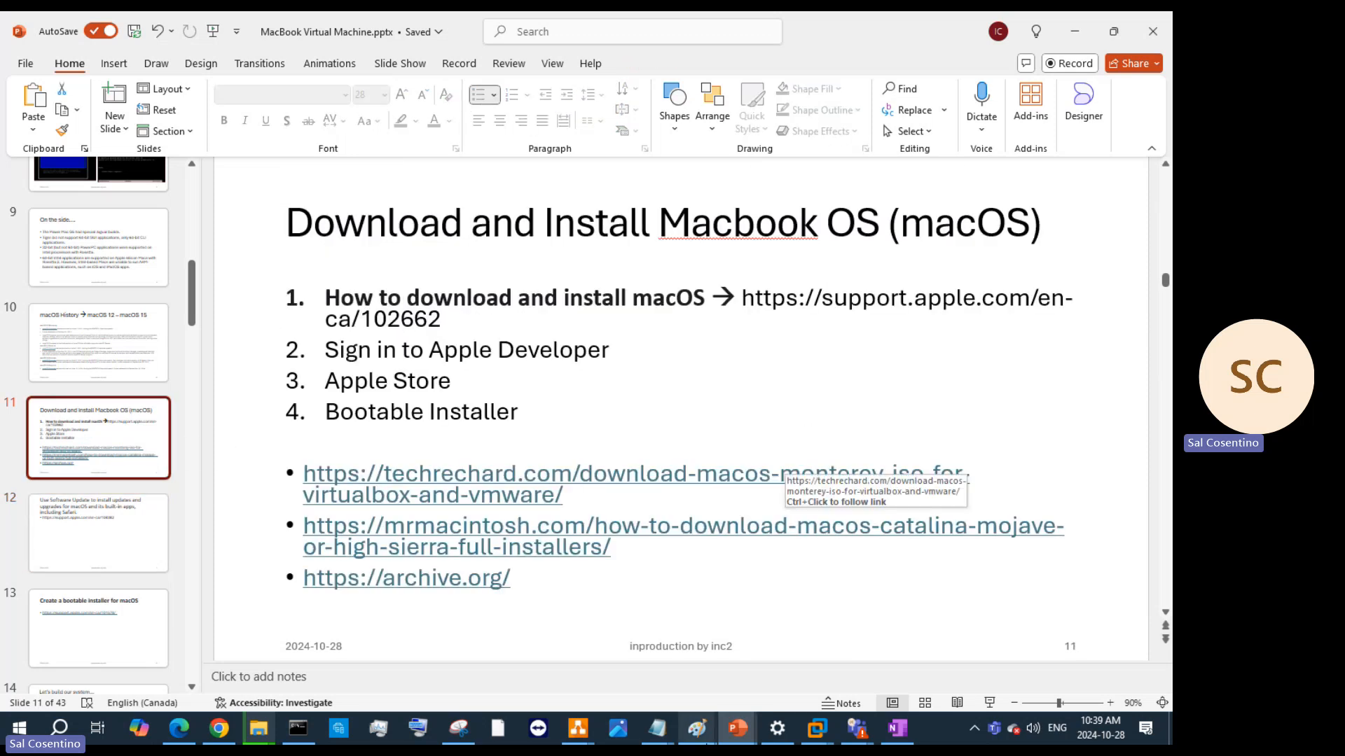
Switch to Chrome and show the beginning of the Operating Systems section on Apple Developer's Software Downloads page
{"action": "left_click", "coordinate": [235, 734]}
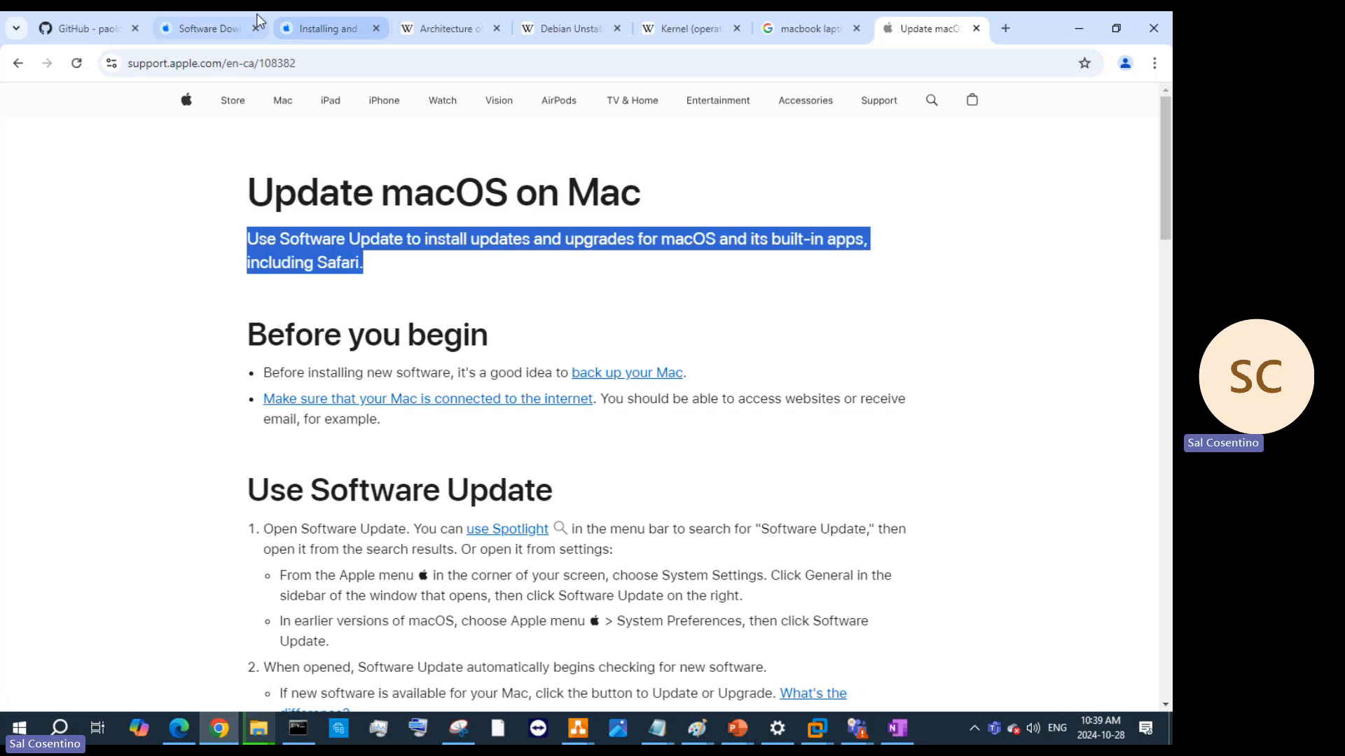
{"action": "left_click", "coordinate": [203, 28]}
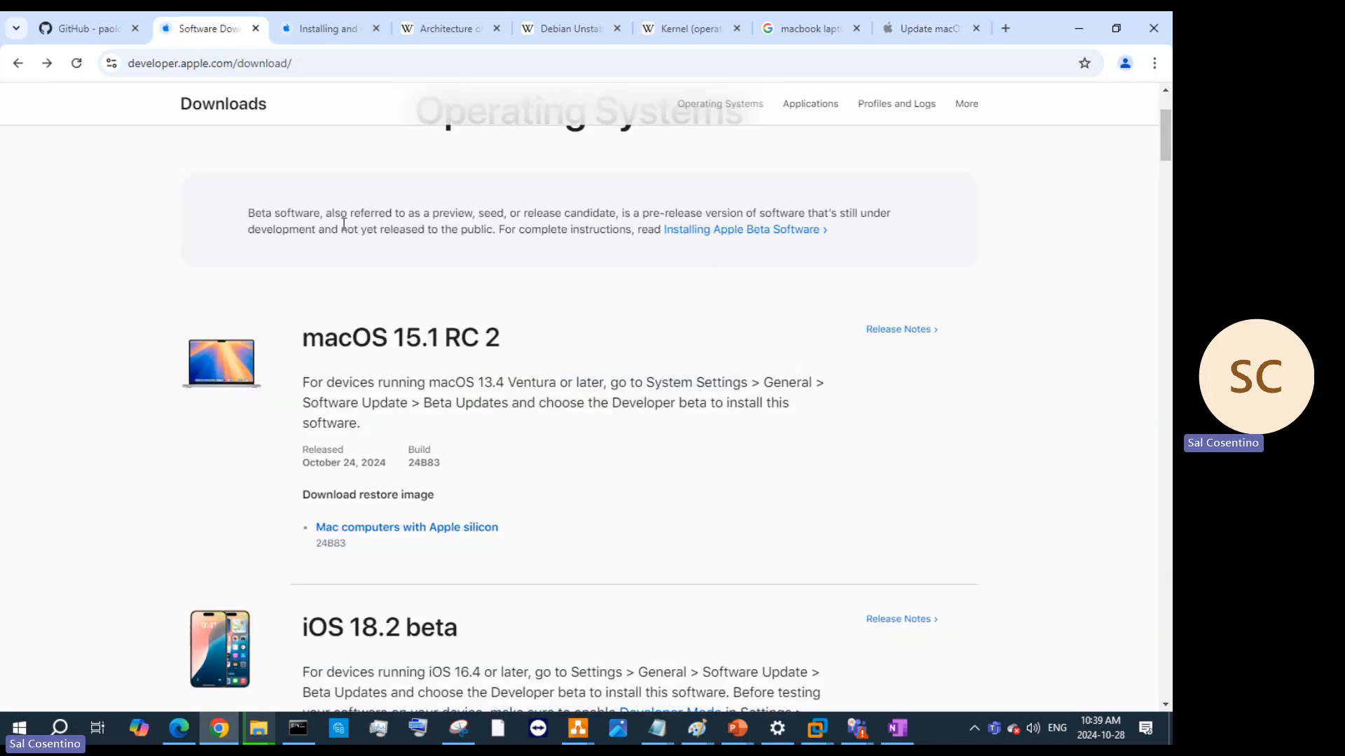
{"action": "scroll", "coordinate": [343, 224], "scroll_direction": "up", "scroll_amount": 3}
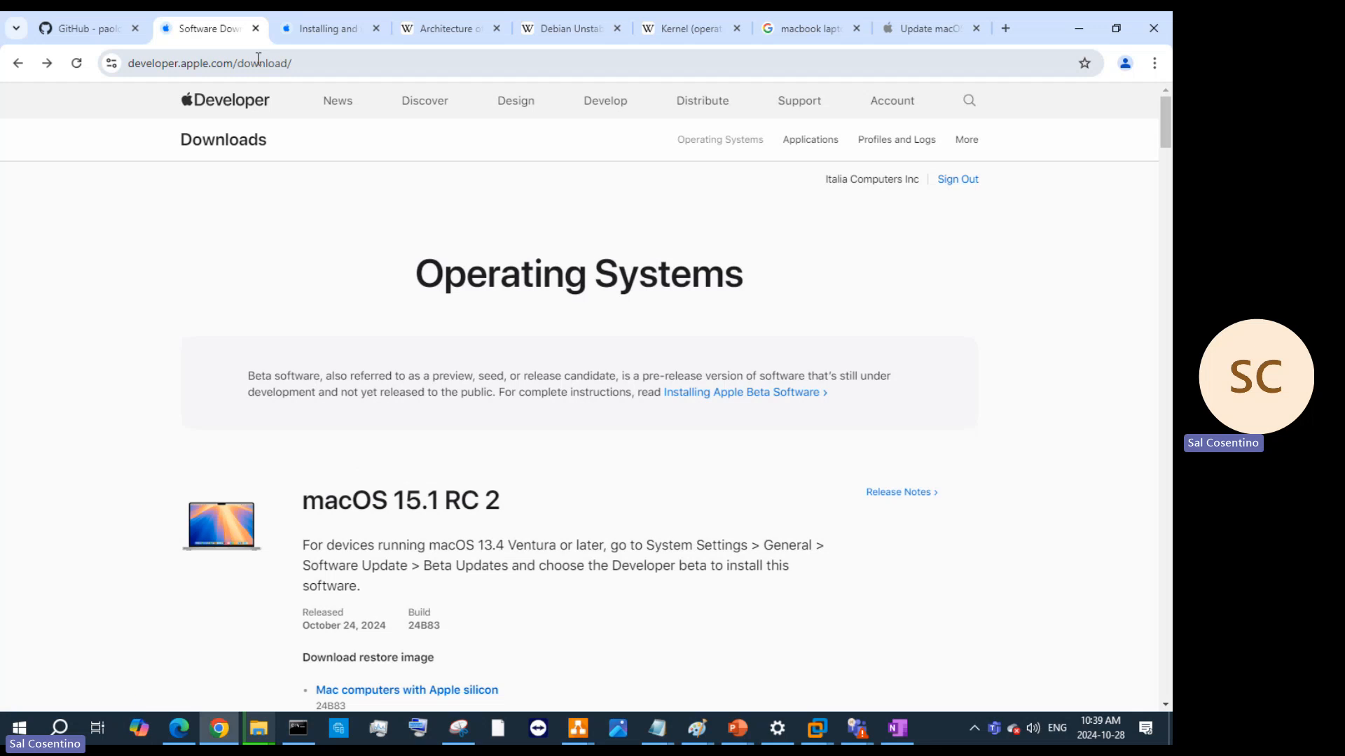
Copy the web address of Apple Developer's Software Downloads page
{"action": "left_click", "coordinate": [216, 66]}
{"action": "right_click", "coordinate": [216, 66]}
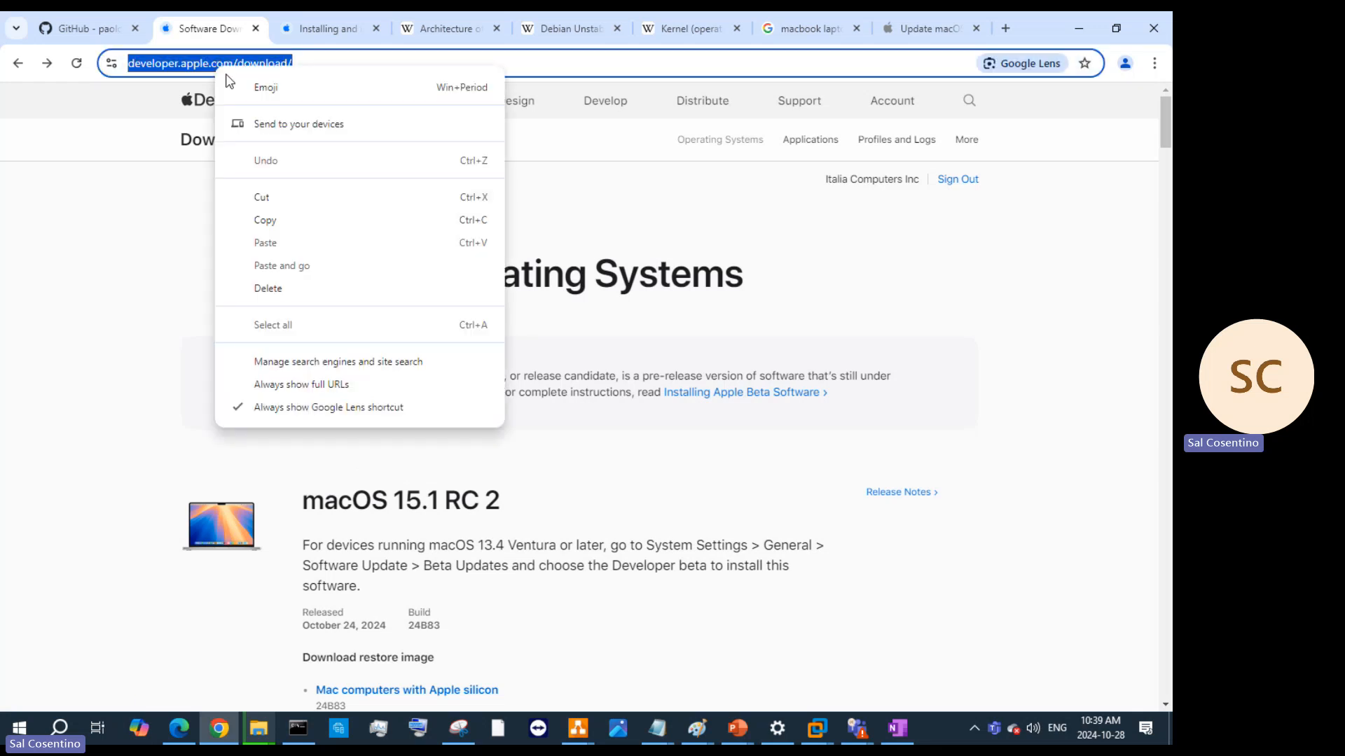
{"action": "left_click", "coordinate": [292, 222]}
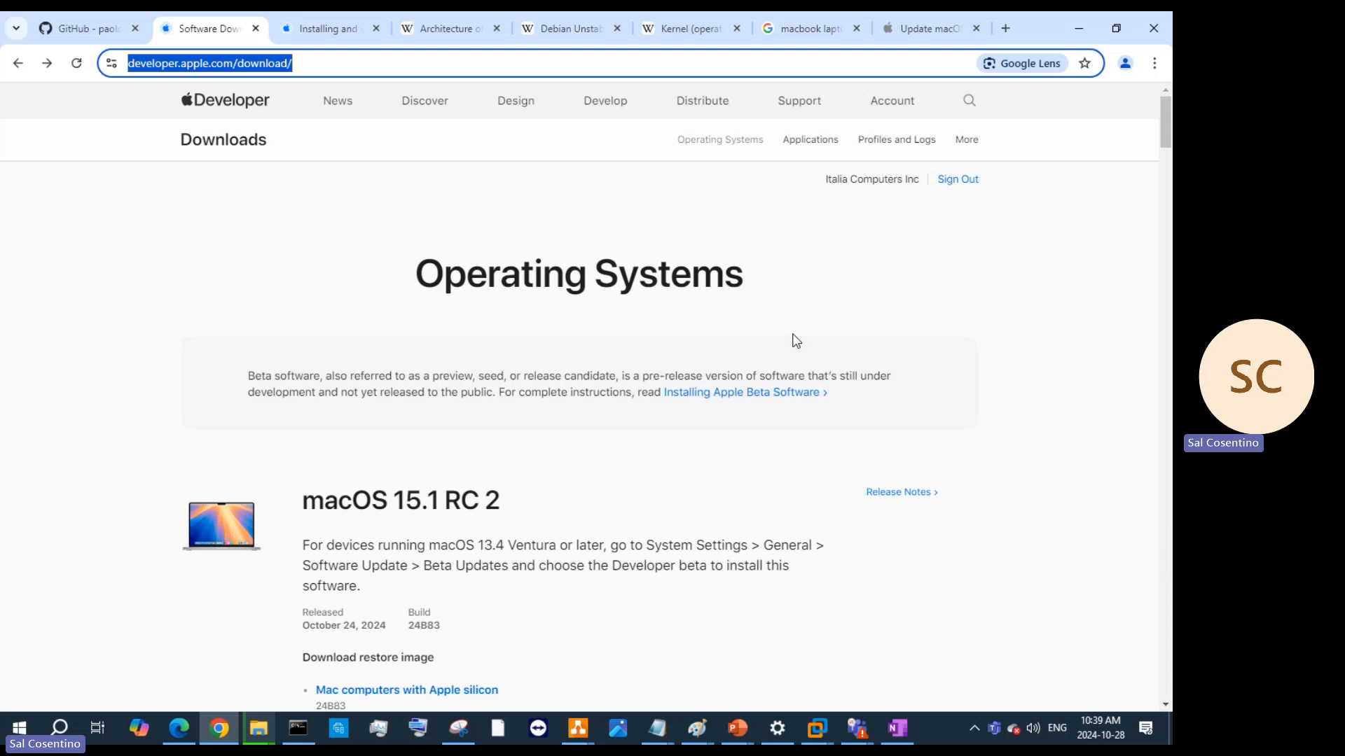
Start downloading the macOS 15.1 RC 2 restore image for Mac computers with Apple silicon, then cancel that download from the recent download history
{"action": "scroll", "coordinate": [787, 350], "scroll_direction": "down", "scroll_amount": 3}
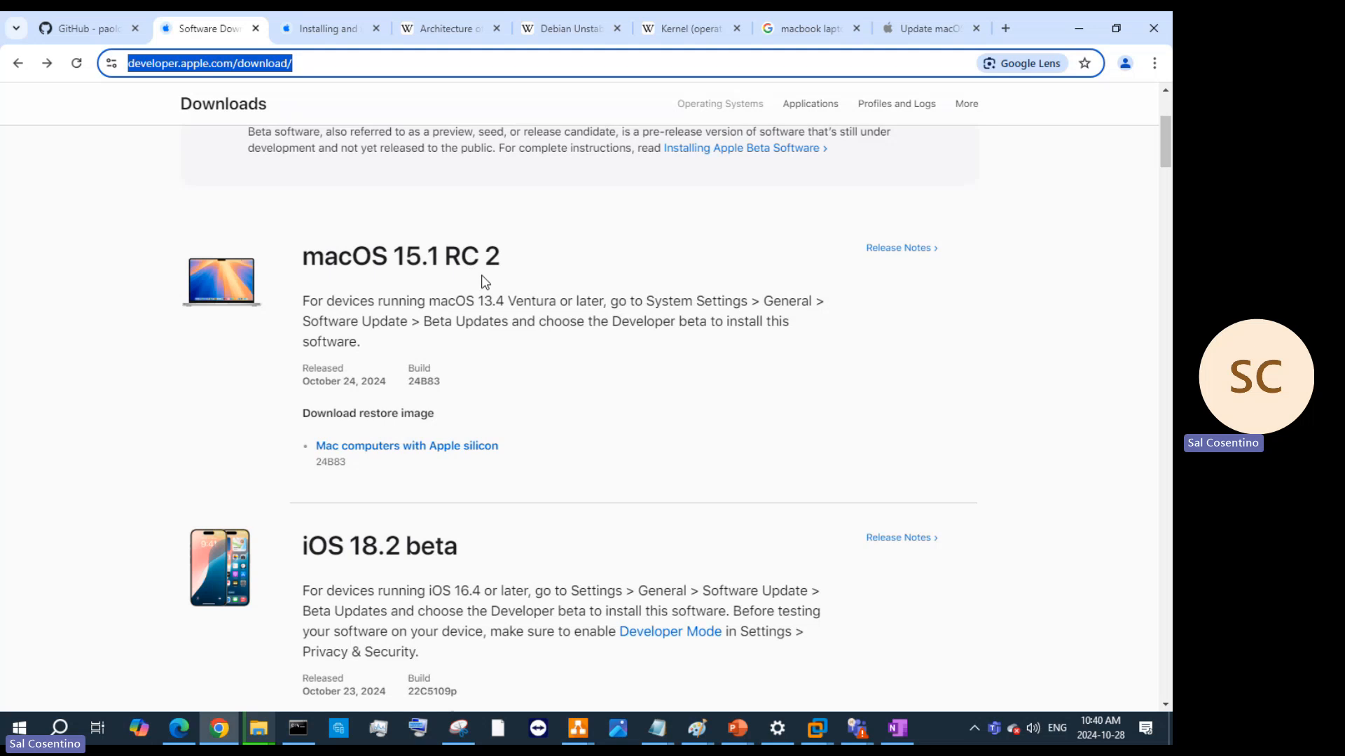
{"action": "scroll", "coordinate": [587, 318], "scroll_direction": "up", "scroll_amount": 3}
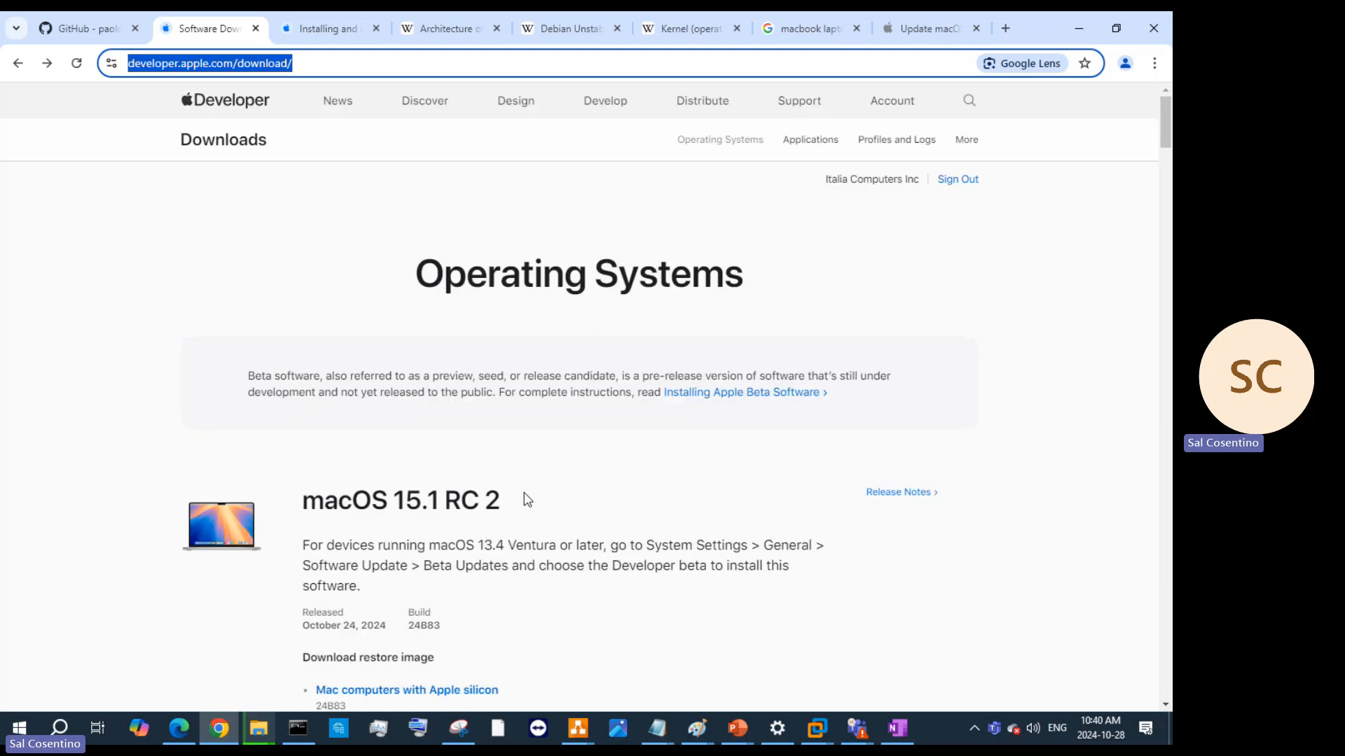
{"action": "scroll", "coordinate": [592, 485], "scroll_direction": "down", "scroll_amount": 2}
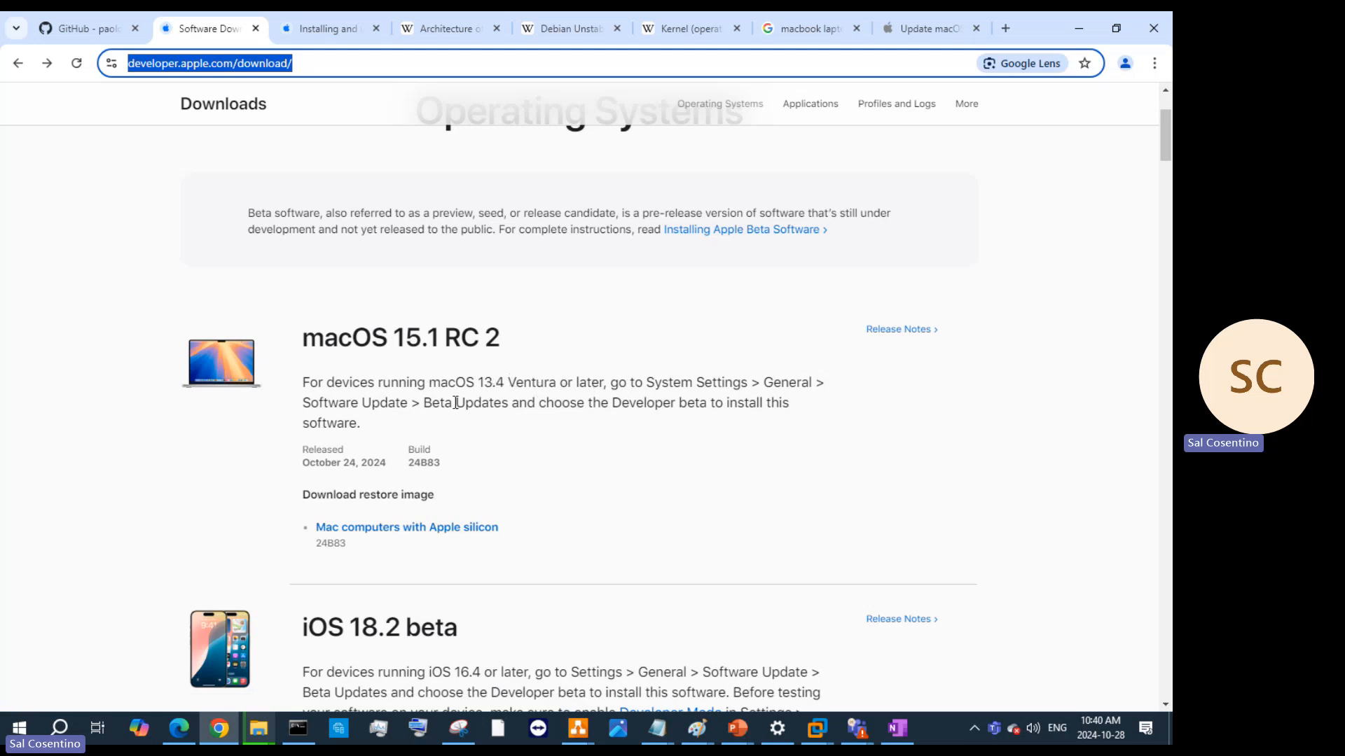
{"action": "left_click", "coordinate": [398, 534]}
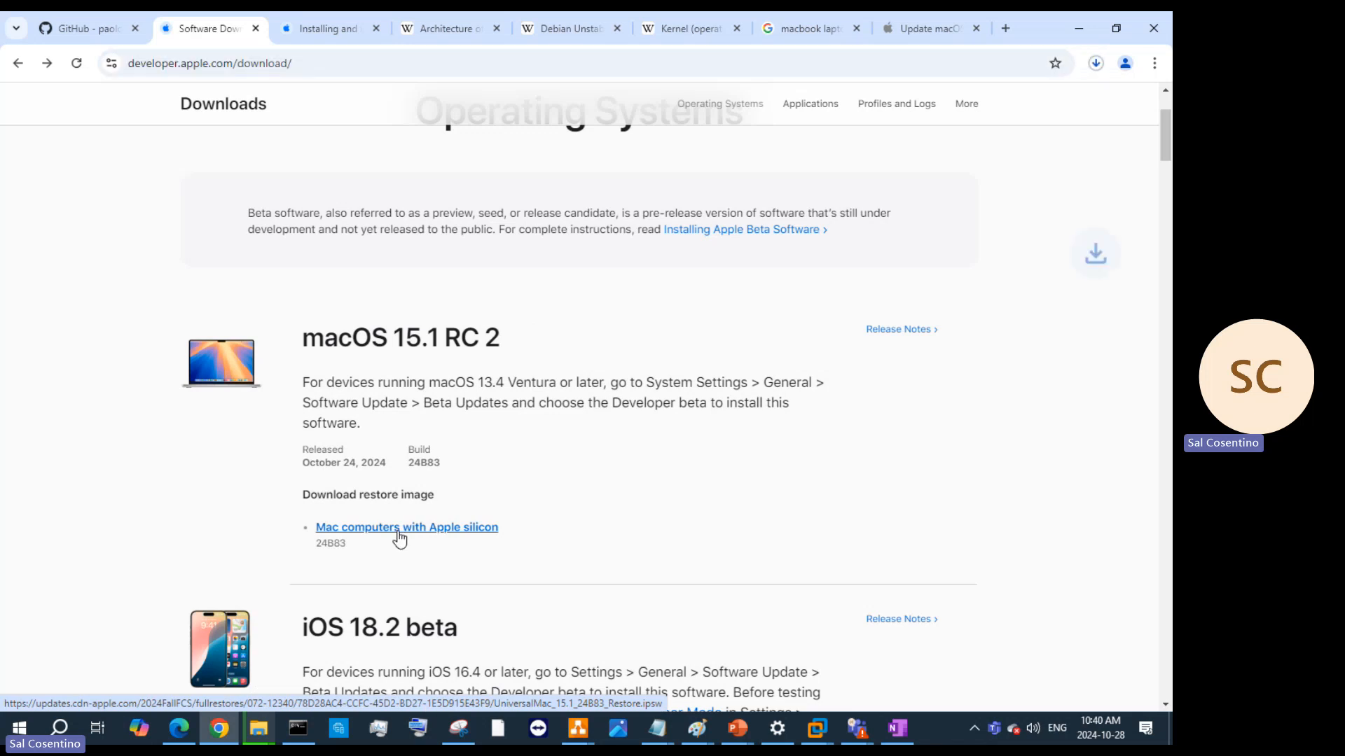
{"action": "left_click", "coordinate": [1095, 65]}
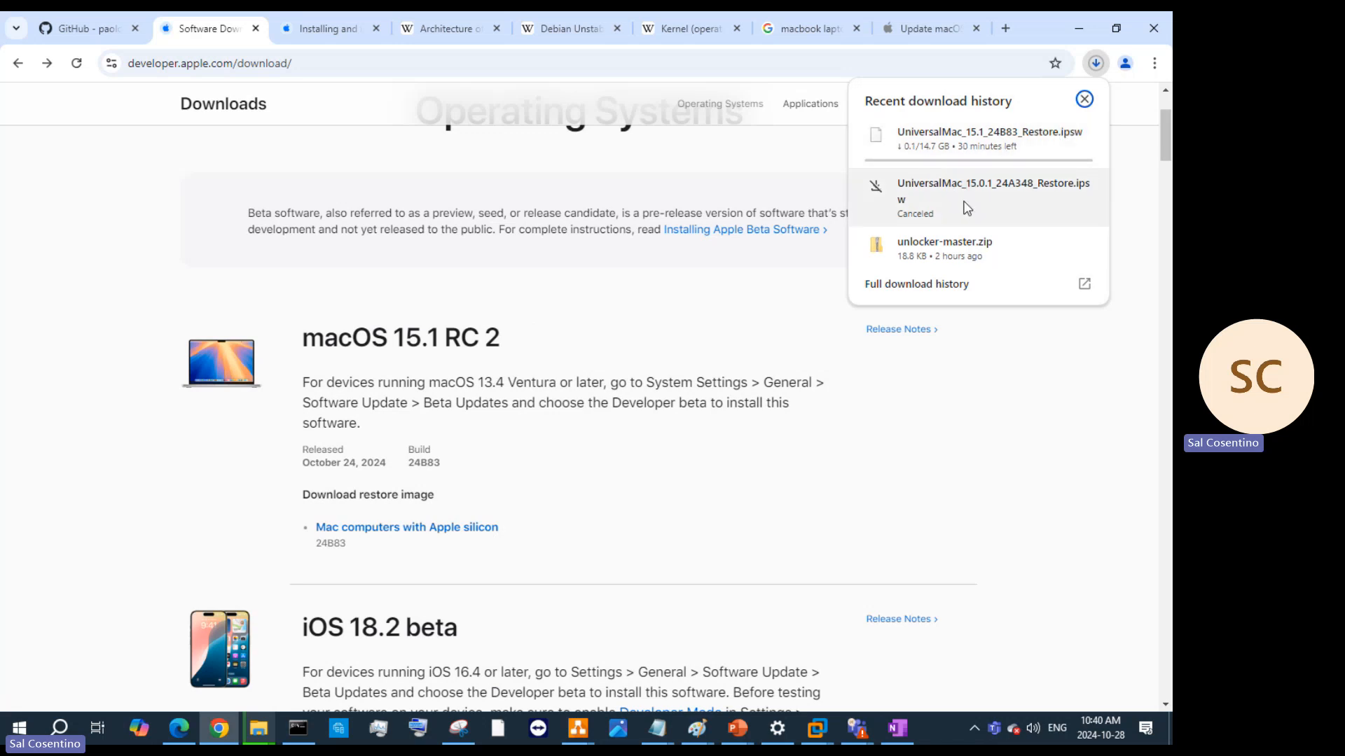
{"action": "mouse_move", "coordinate": [1000, 149]}
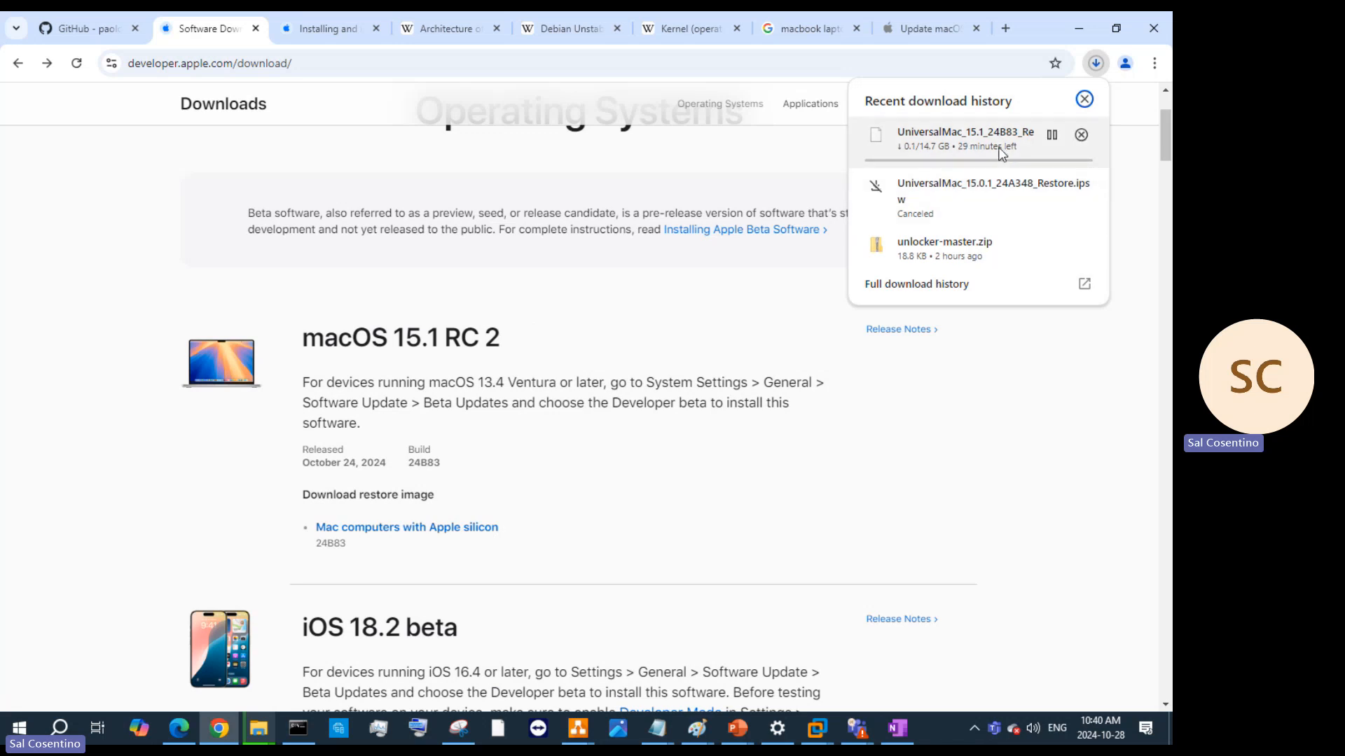
{"action": "left_click", "coordinate": [1082, 137]}
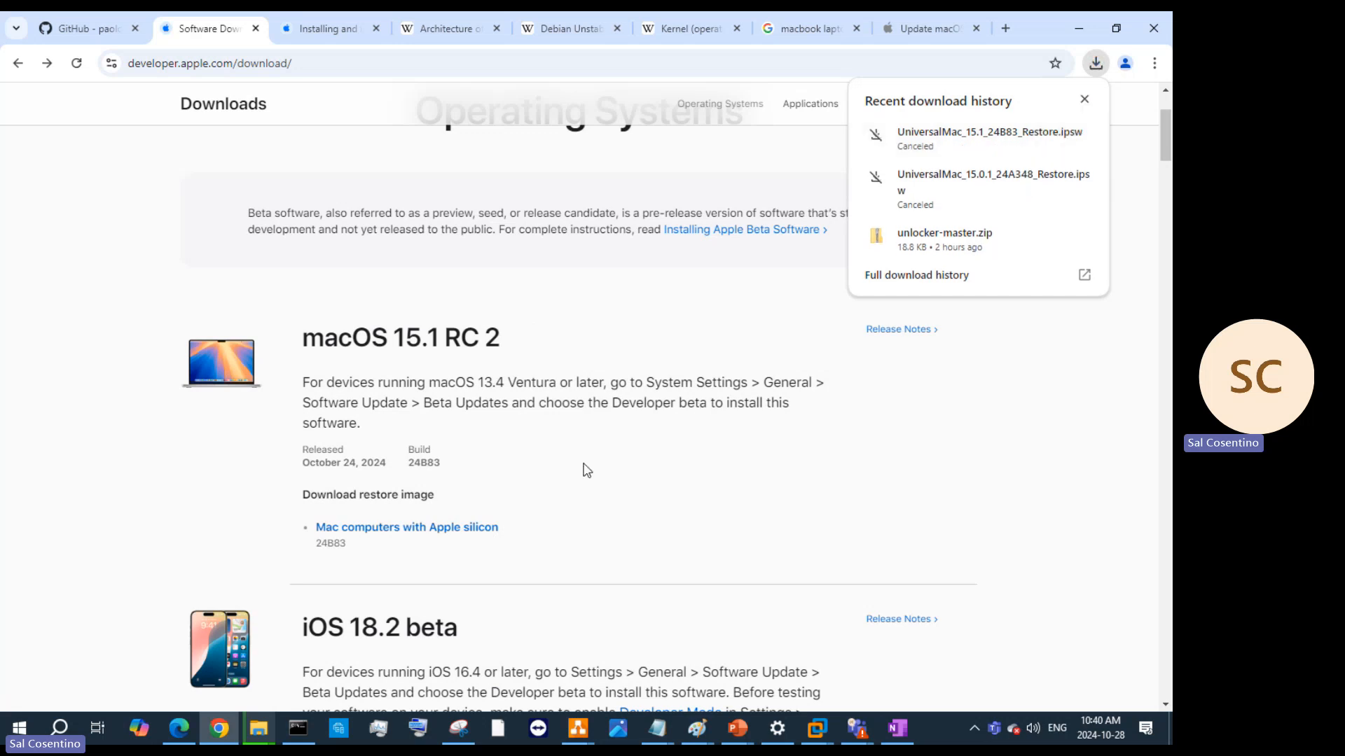
Open the macOS 15.2 beta release notes and read the listed issues through Virtualization, WidgetKit and the See Also links
{"action": "scroll", "coordinate": [696, 385], "scroll_direction": "down", "scroll_amount": 1}
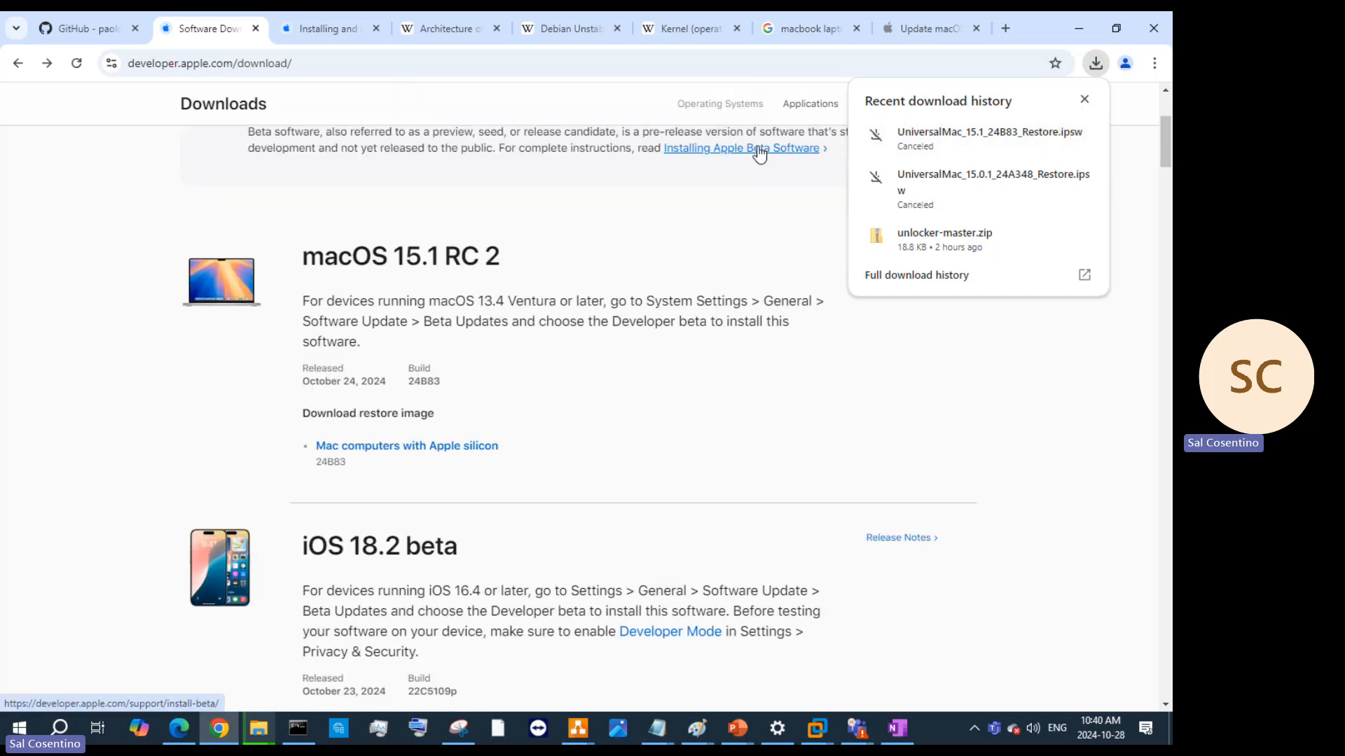
{"action": "scroll", "coordinate": [679, 407], "scroll_direction": "down", "scroll_amount": 7}
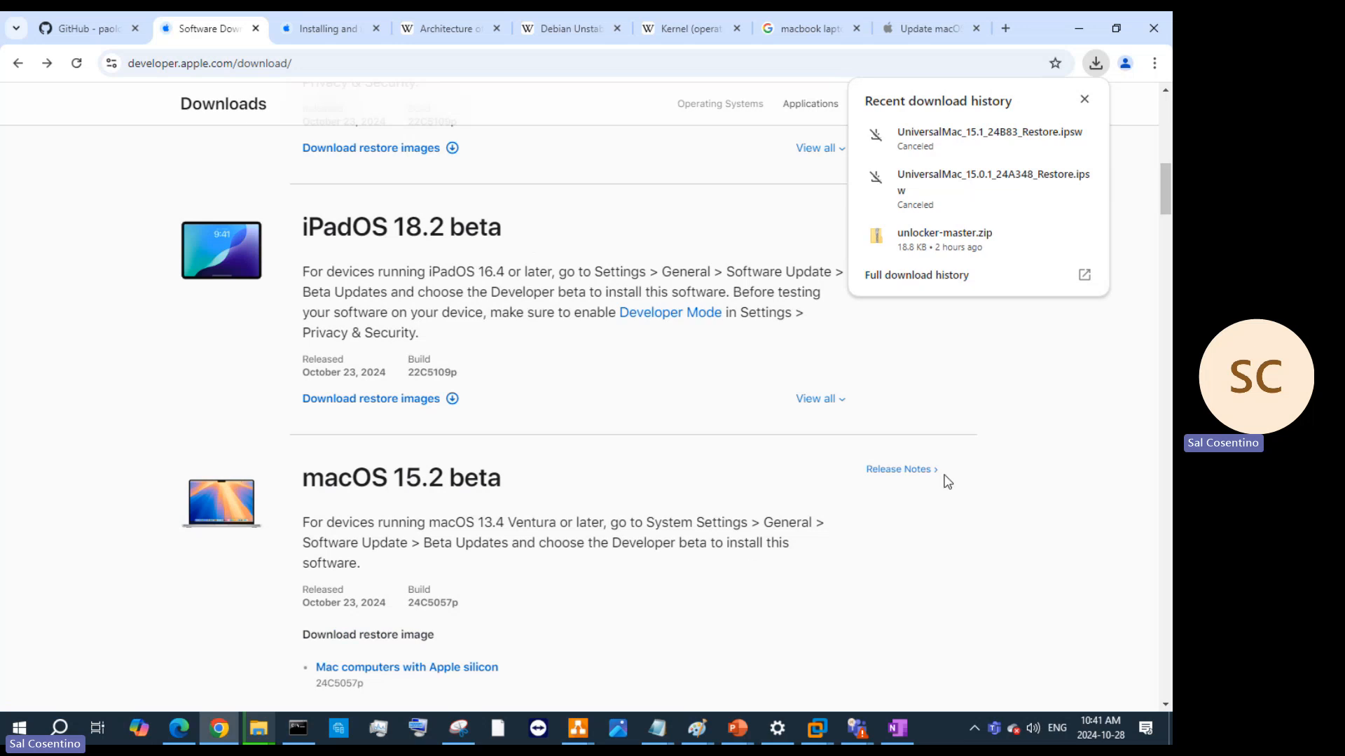
{"action": "left_click", "coordinate": [906, 469]}
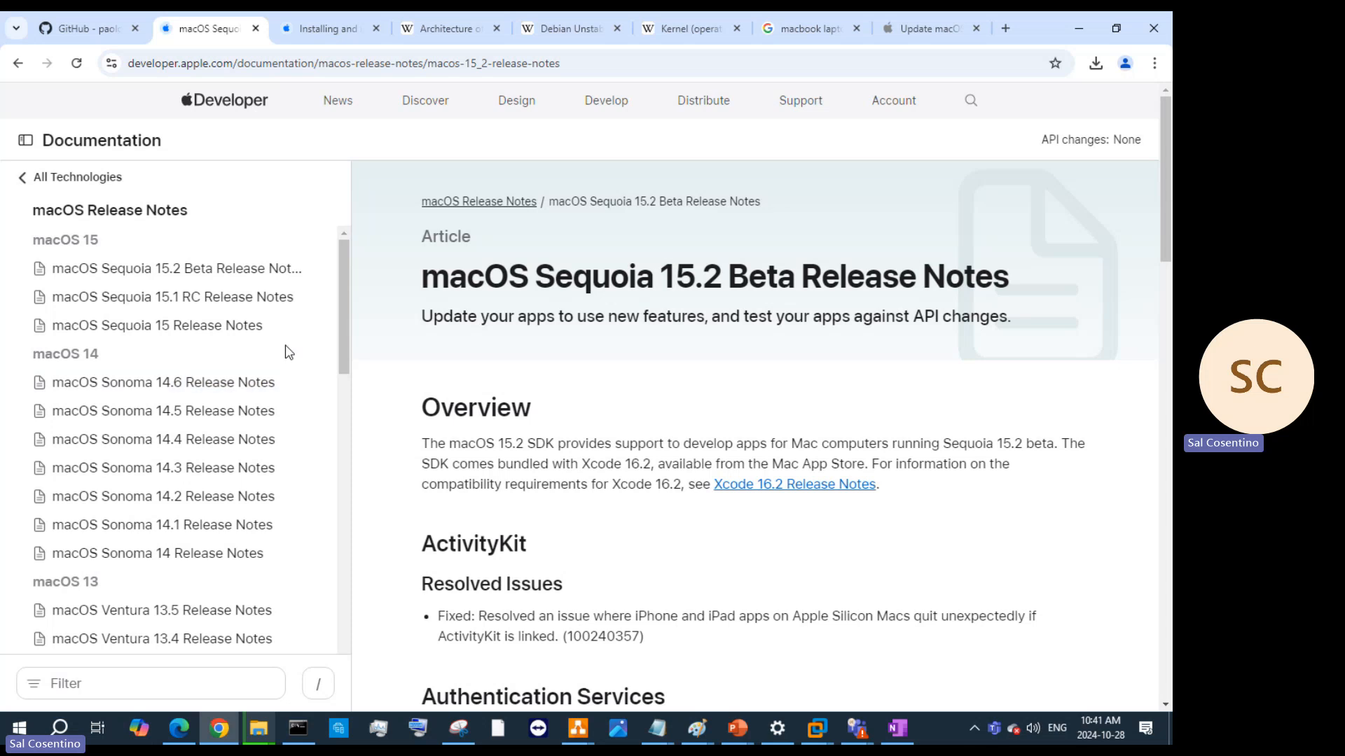
{"action": "scroll", "coordinate": [531, 440], "scroll_direction": "down", "scroll_amount": 5}
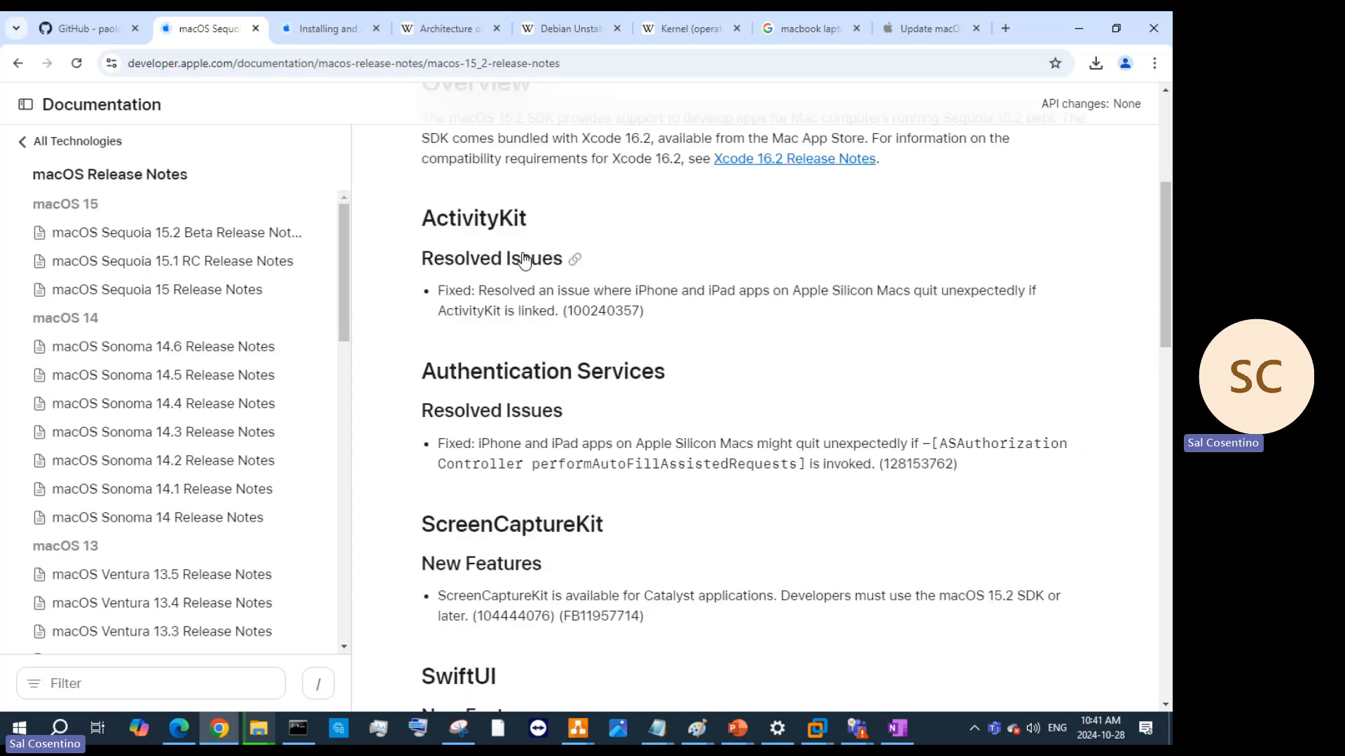
{"action": "scroll", "coordinate": [590, 288], "scroll_direction": "up", "scroll_amount": 3}
{"action": "scroll", "coordinate": [590, 372], "scroll_direction": "down", "scroll_amount": 3}
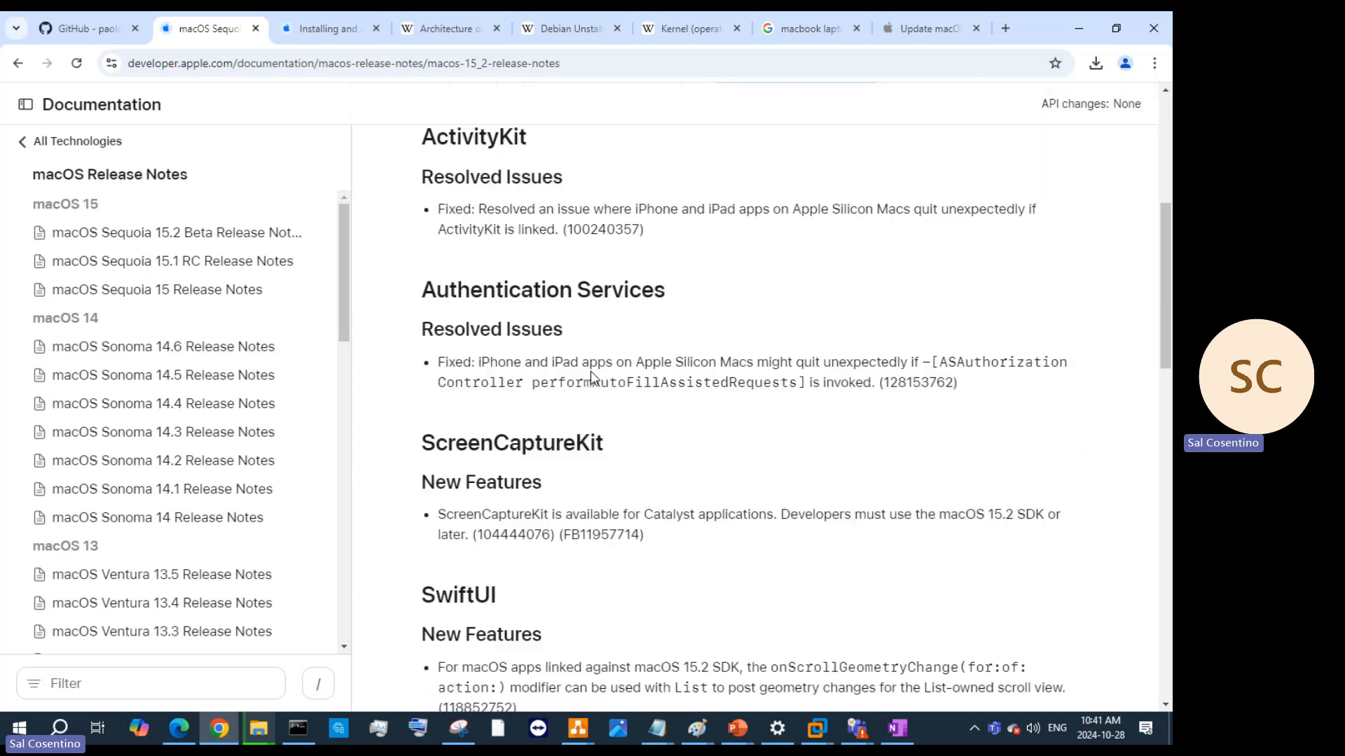
{"action": "scroll", "coordinate": [593, 378], "scroll_direction": "down", "scroll_amount": 4}
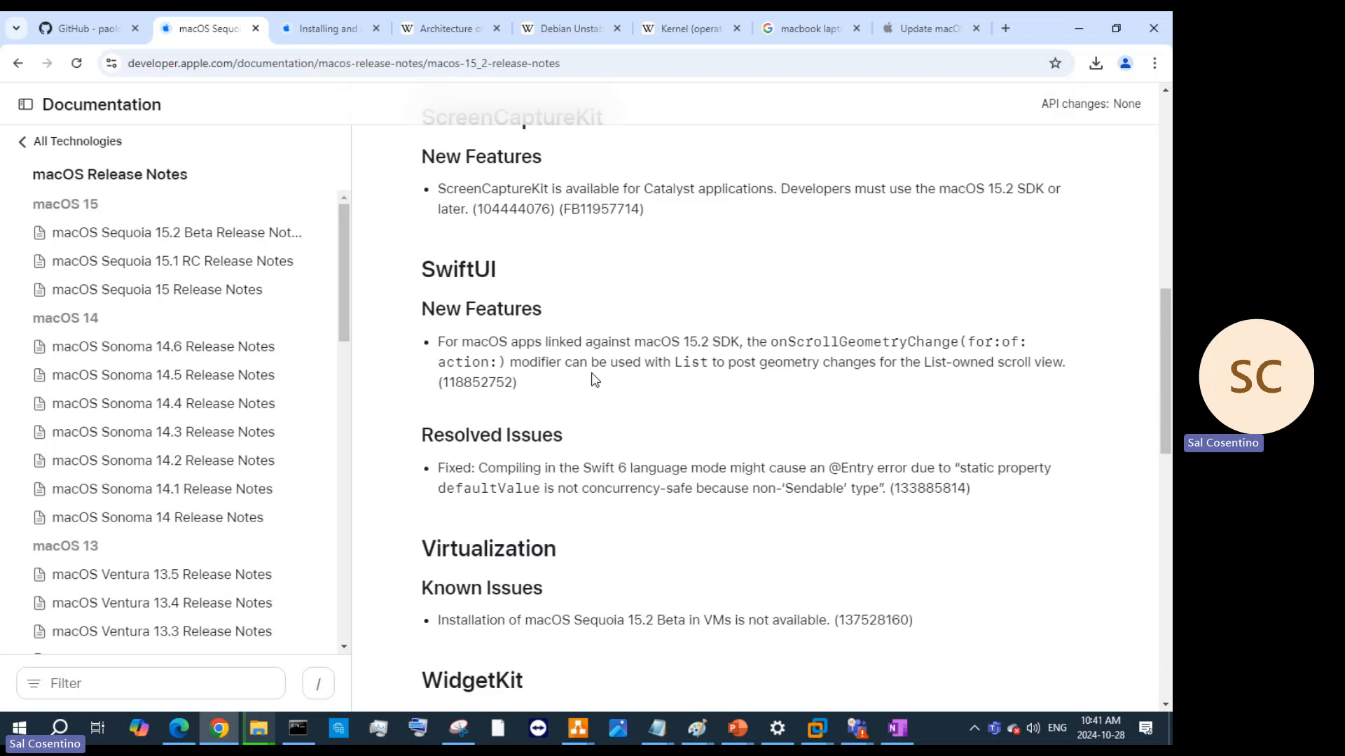
{"action": "scroll", "coordinate": [593, 378], "scroll_direction": "down", "scroll_amount": 3}
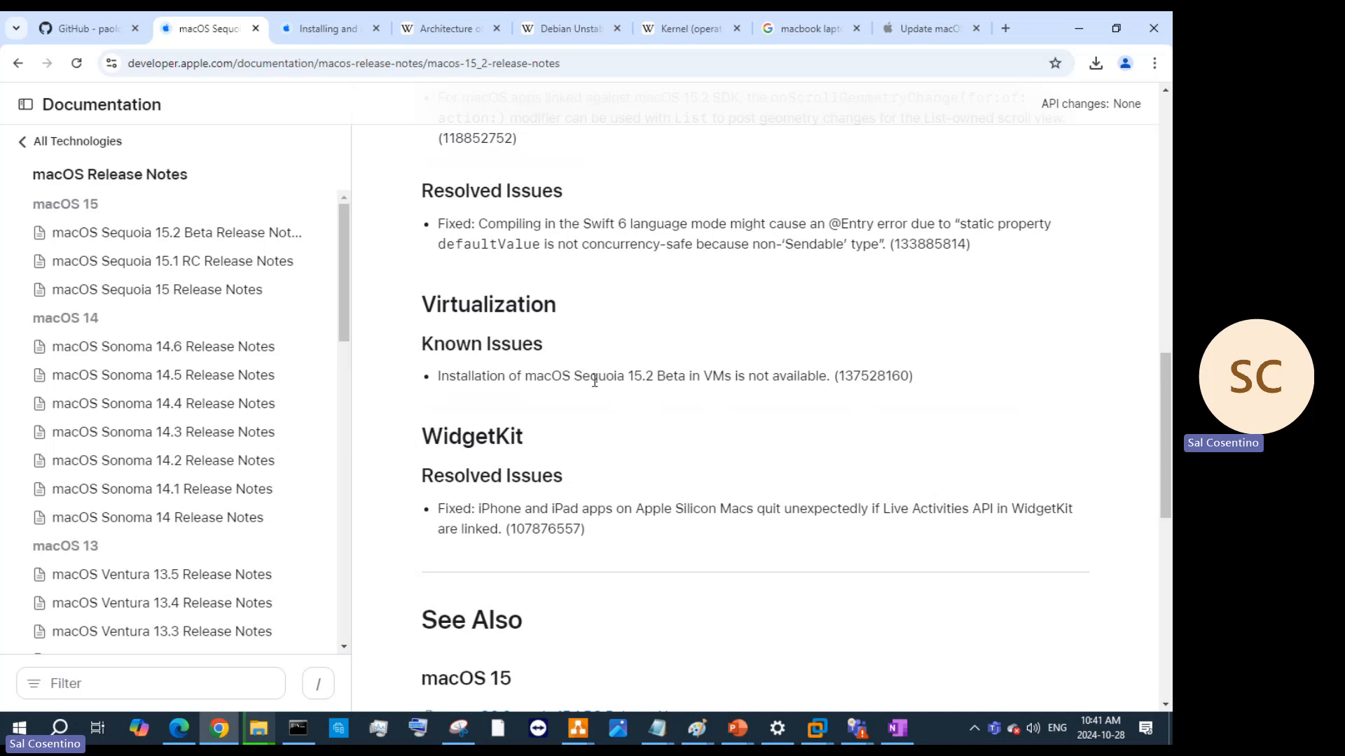
{"action": "scroll", "coordinate": [532, 385], "scroll_direction": "down", "scroll_amount": 4}
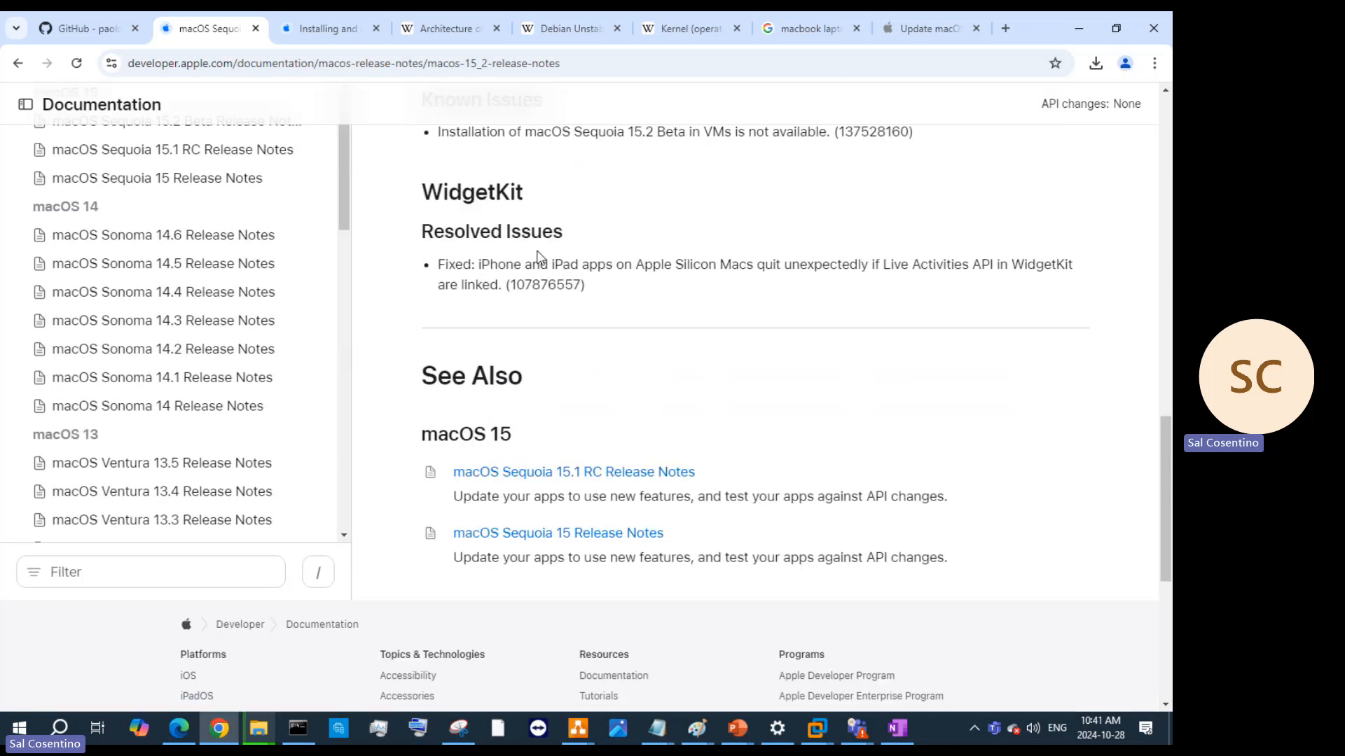
Open the macOS Sequoia 15 Release Notes and read from Overview to Camera, highlighting the resolved presenter overlay issue
{"action": "left_click", "coordinate": [576, 534]}
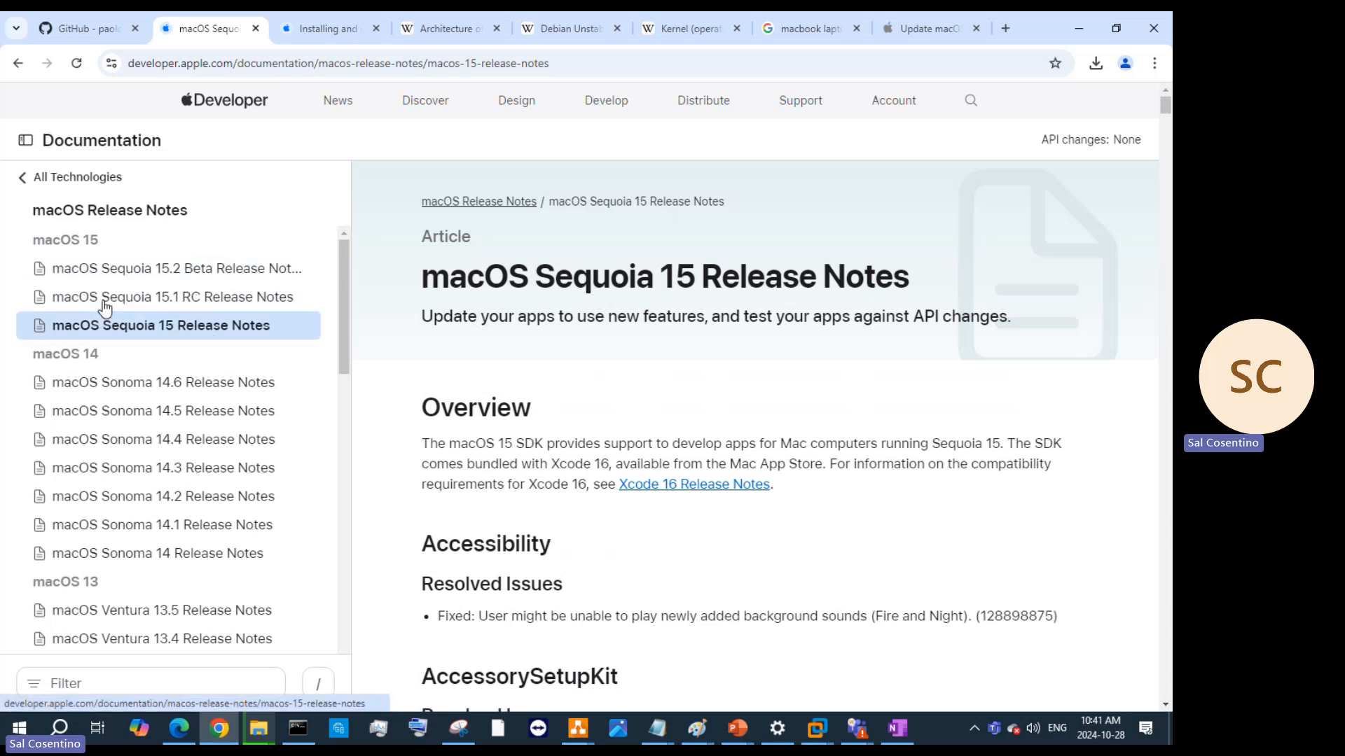
{"action": "scroll", "coordinate": [757, 518], "scroll_direction": "down", "scroll_amount": 1}
{"action": "scroll", "coordinate": [753, 516], "scroll_direction": "down", "scroll_amount": 12}
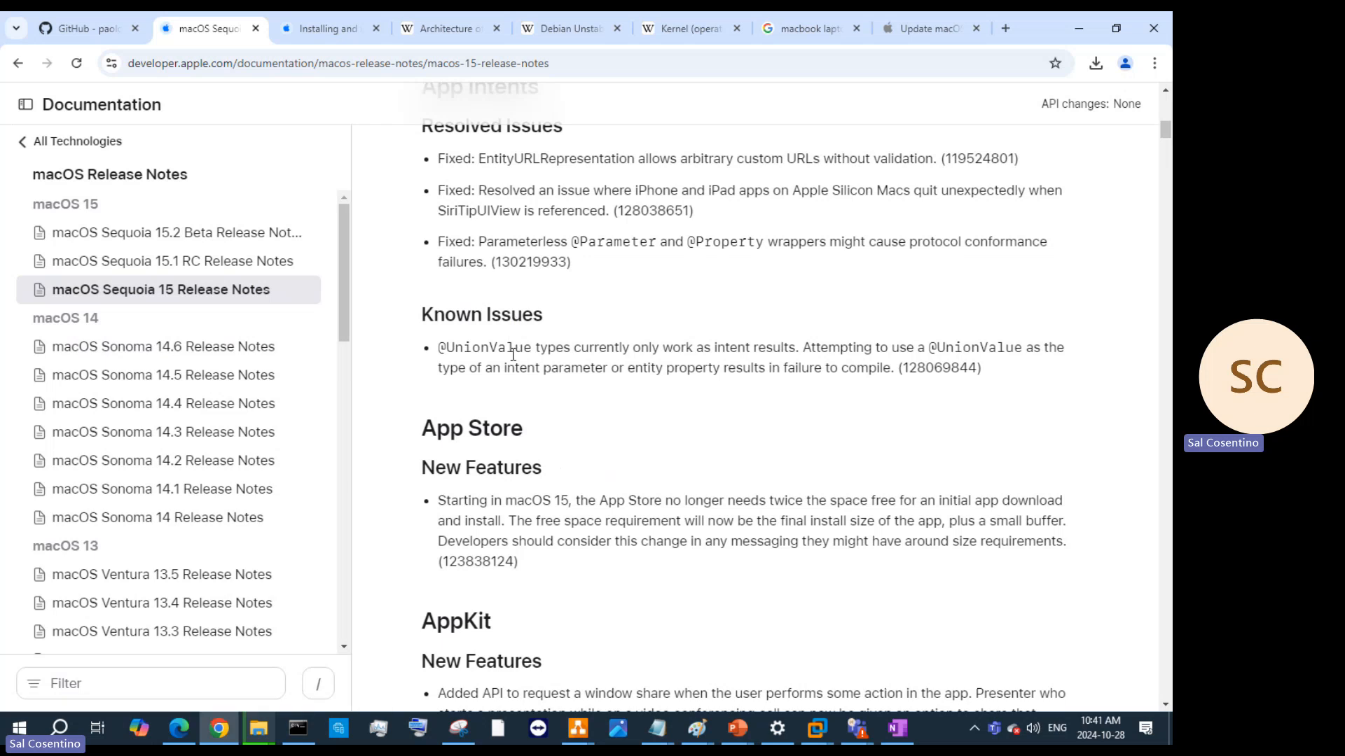
{"action": "scroll", "coordinate": [504, 455], "scroll_direction": "down", "scroll_amount": 9}
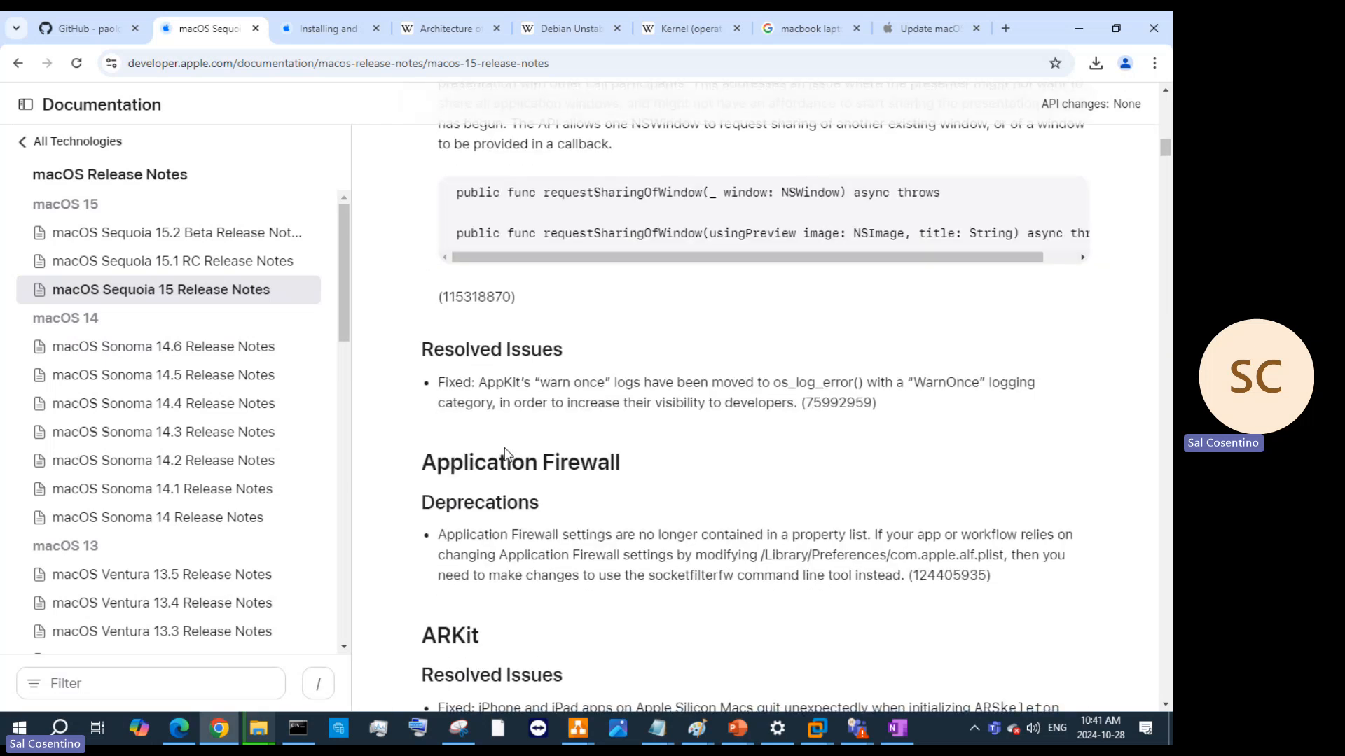
{"action": "scroll", "coordinate": [519, 378], "scroll_direction": "down", "scroll_amount": 4}
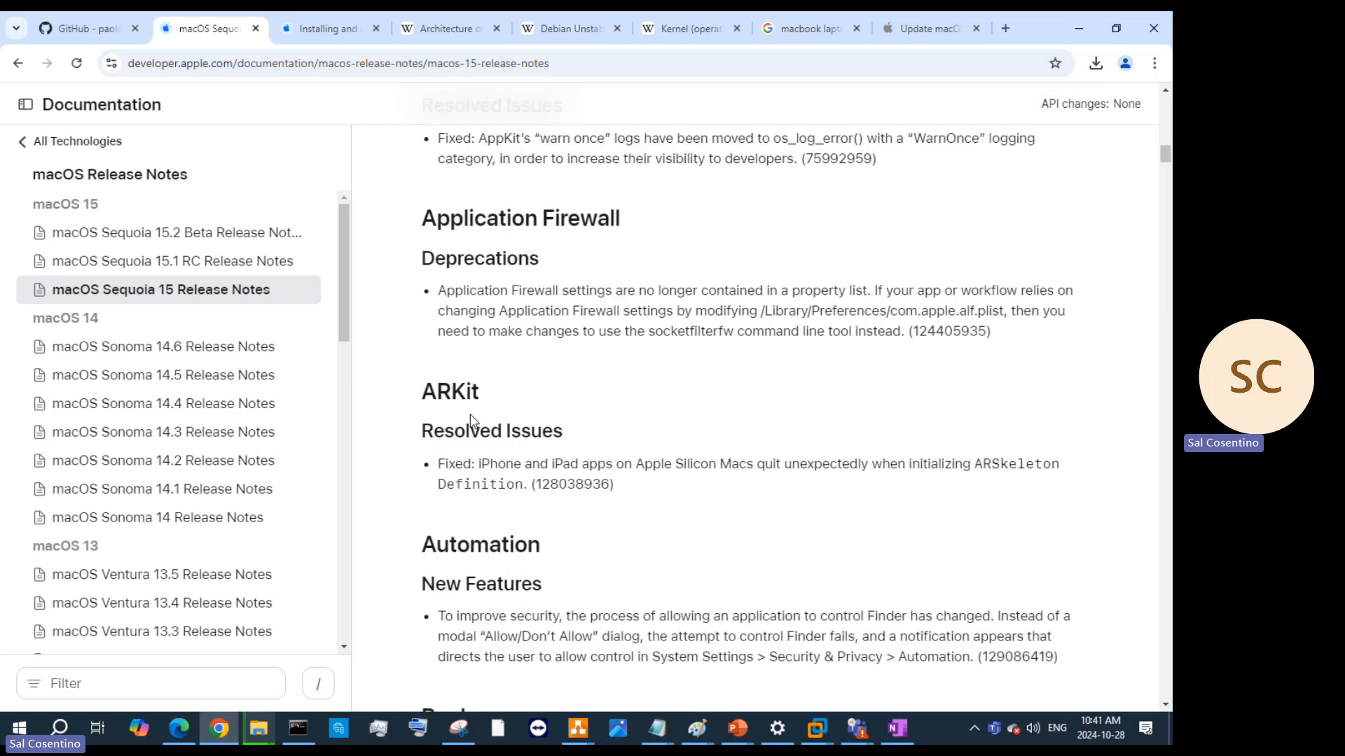
{"action": "scroll", "coordinate": [560, 445], "scroll_direction": "down", "scroll_amount": 4}
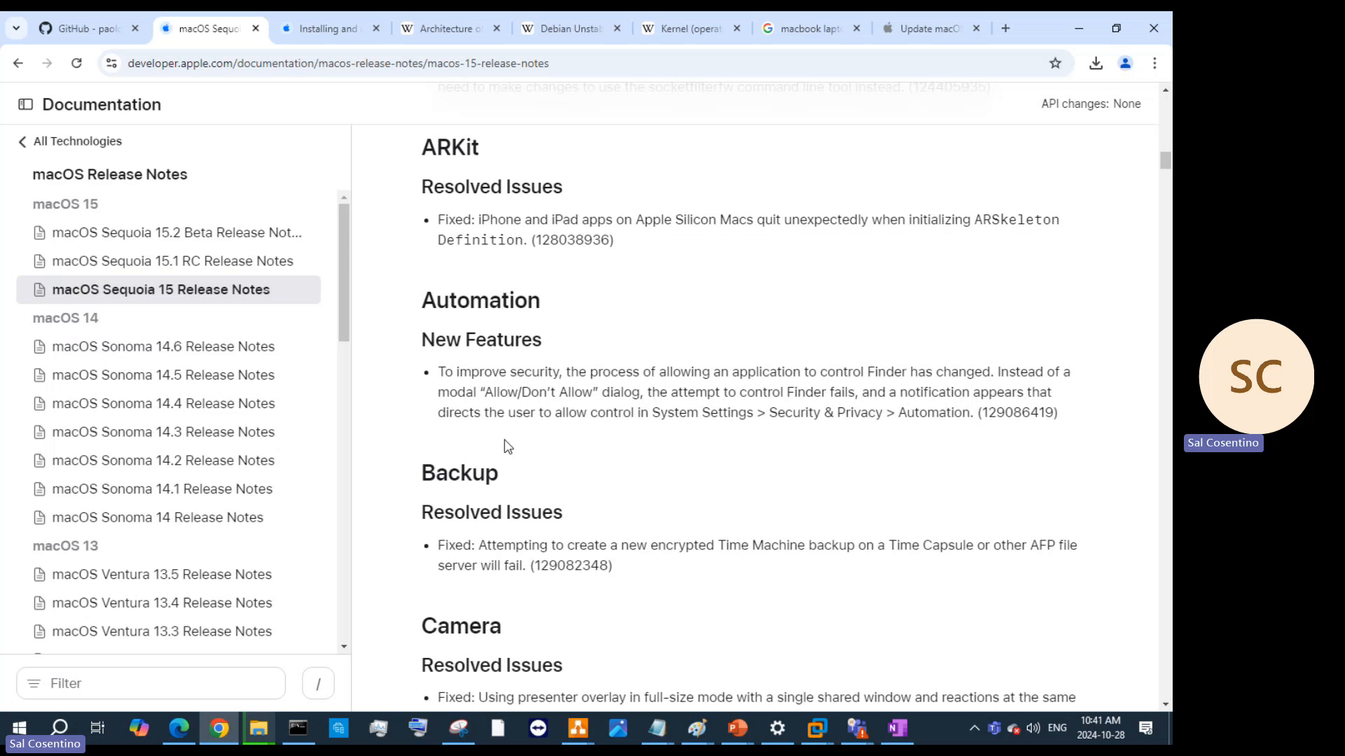
{"action": "scroll", "coordinate": [508, 446], "scroll_direction": "down", "scroll_amount": 5}
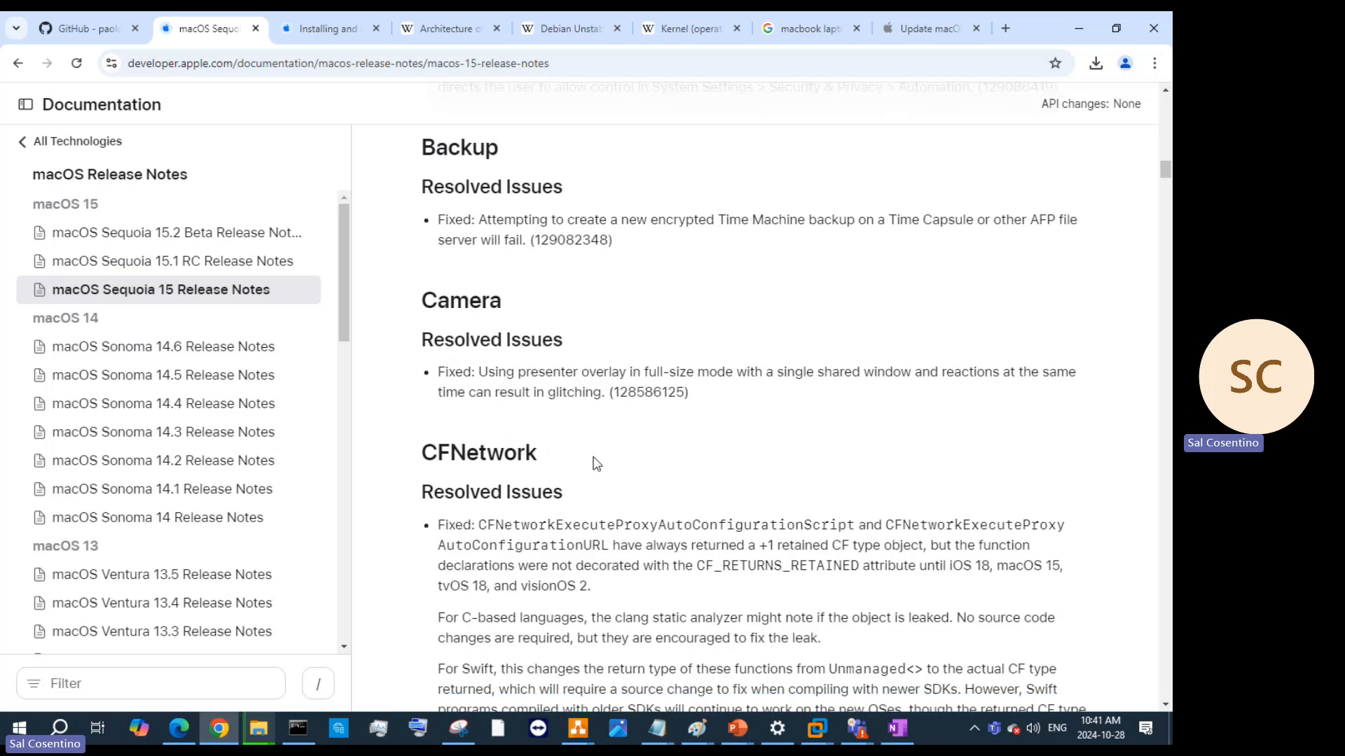
{"action": "scroll", "coordinate": [581, 455], "scroll_direction": "down", "scroll_amount": 6}
{"action": "scroll", "coordinate": [553, 420], "scroll_direction": "up", "scroll_amount": 6}
{"action": "left_click_drag", "start_coordinate": [490, 368], "coordinate": [619, 390]}
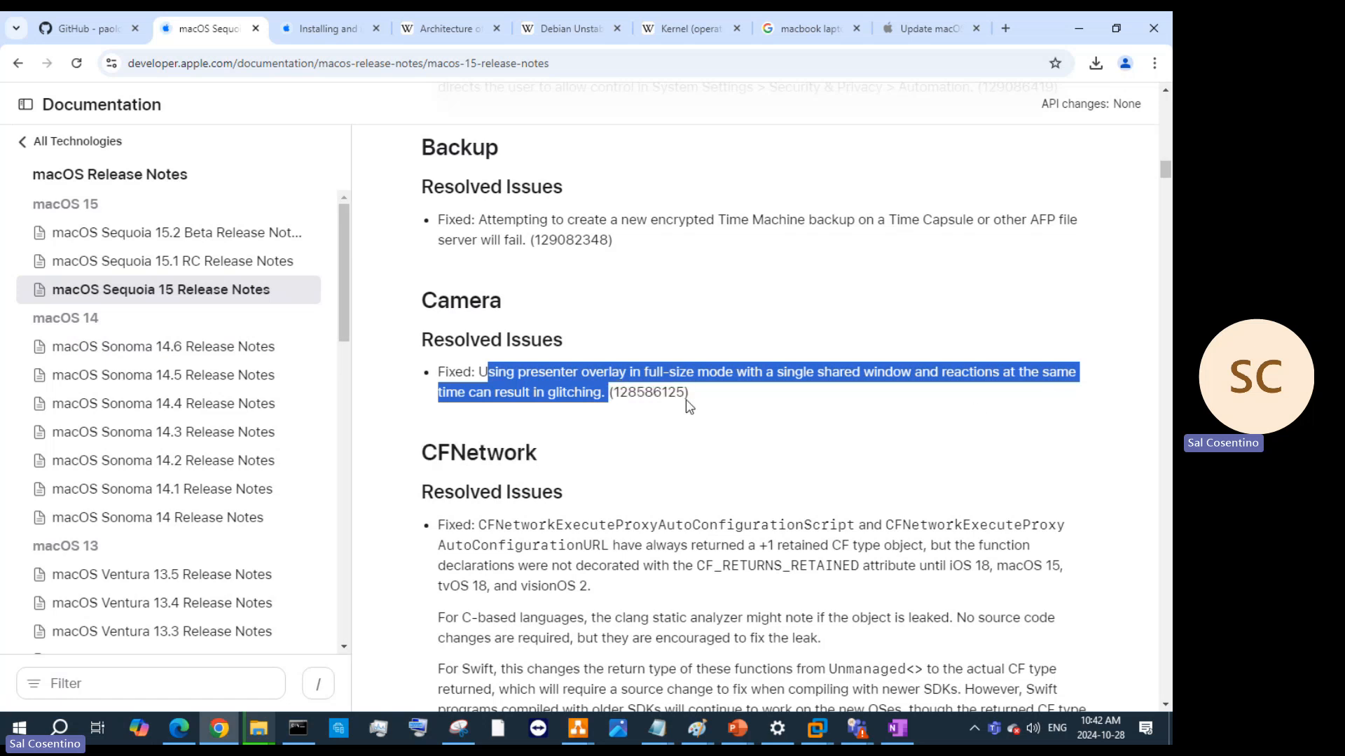
Examine the macOS Sequoia 15 release notes from CFNetwork through Mac Catalyst and return to the start of the article
{"action": "scroll", "coordinate": [750, 439], "scroll_direction": "down", "scroll_amount": 8}
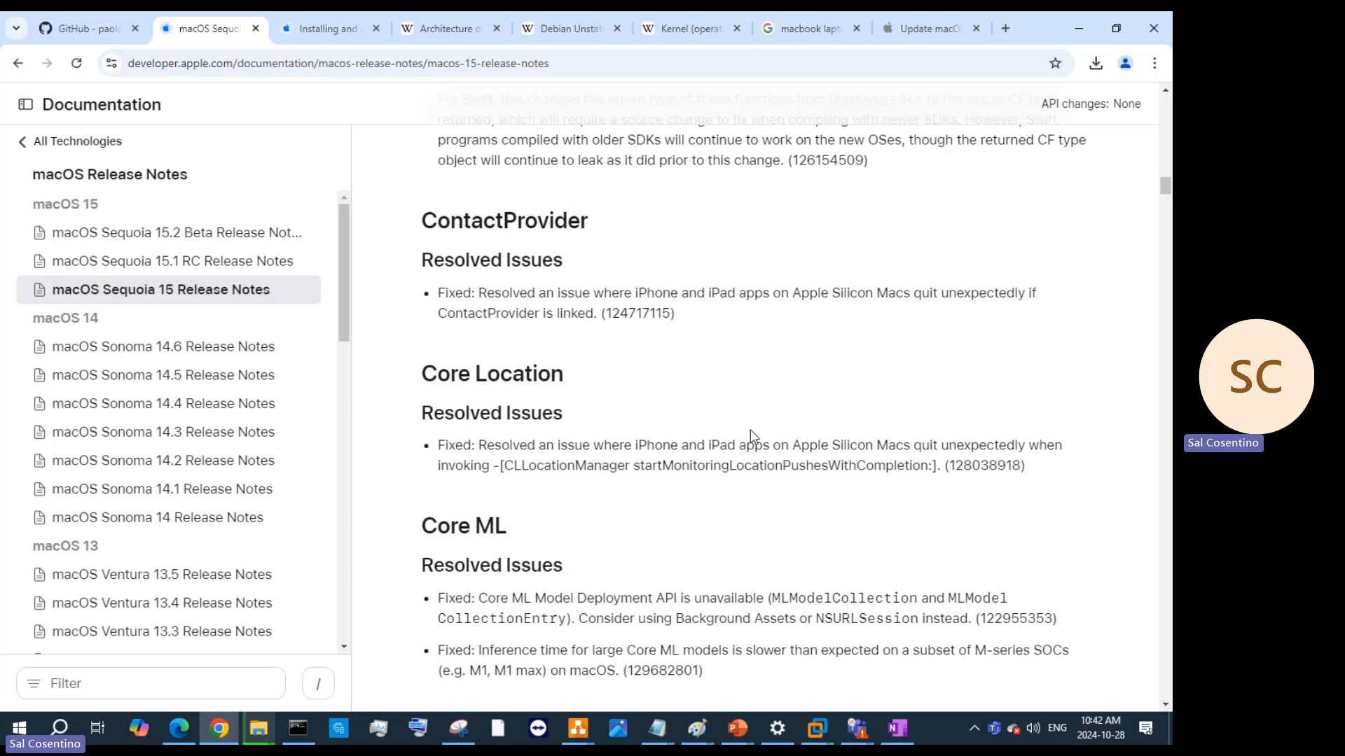
{"action": "scroll", "coordinate": [751, 435], "scroll_direction": "down", "scroll_amount": 7}
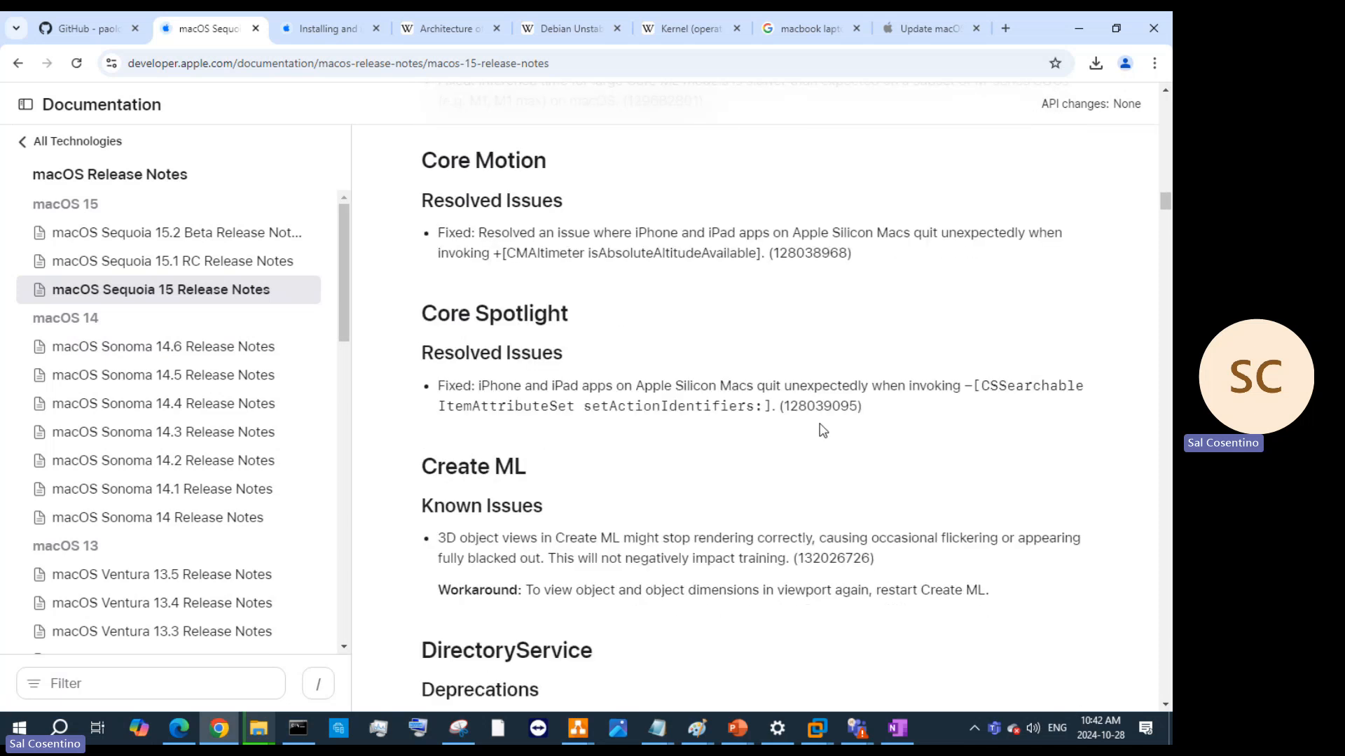
{"action": "scroll", "coordinate": [805, 431], "scroll_direction": "down", "scroll_amount": 5}
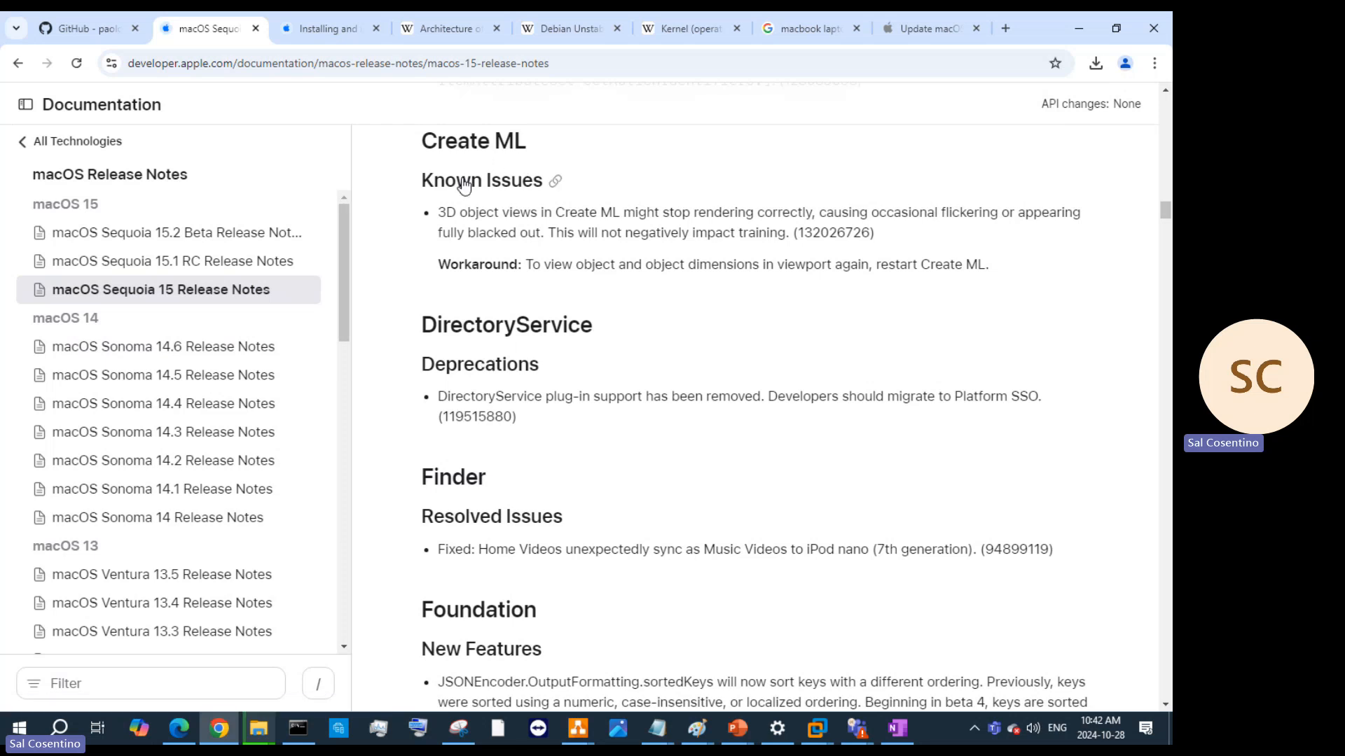
{"action": "scroll", "coordinate": [546, 421], "scroll_direction": "down", "scroll_amount": 5}
{"action": "scroll", "coordinate": [560, 457], "scroll_direction": "down", "scroll_amount": 5}
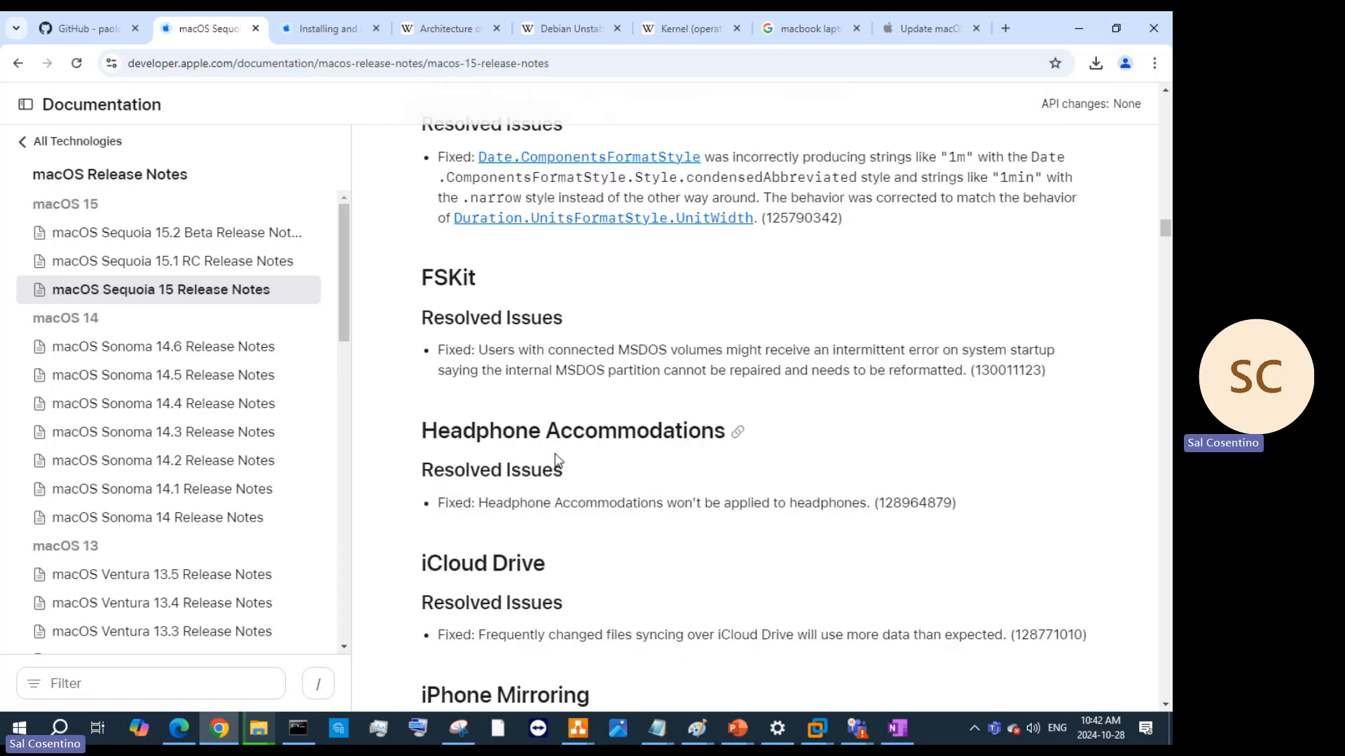
{"action": "scroll", "coordinate": [630, 472], "scroll_direction": "down", "scroll_amount": 5}
{"action": "scroll", "coordinate": [631, 470], "scroll_direction": "down", "scroll_amount": 7}
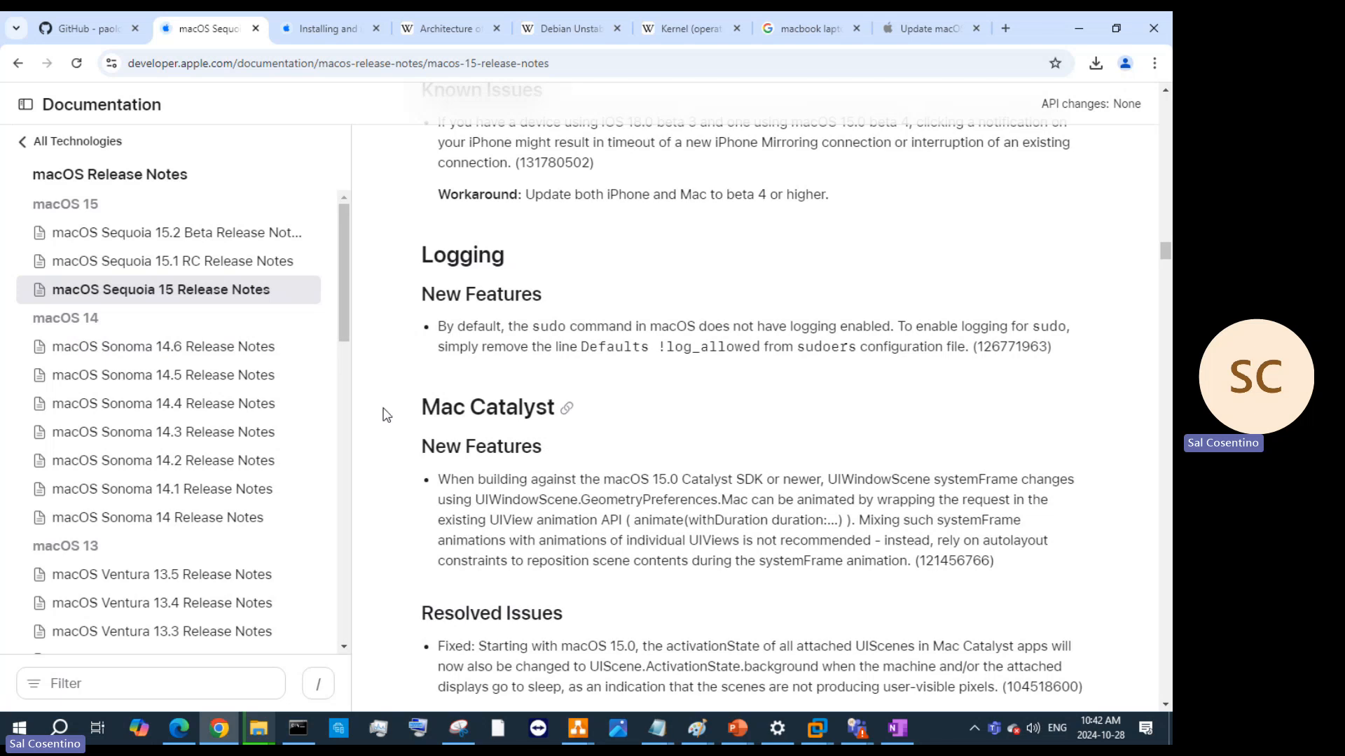
{"action": "scroll", "coordinate": [381, 415], "scroll_direction": "up", "scroll_amount": 2}
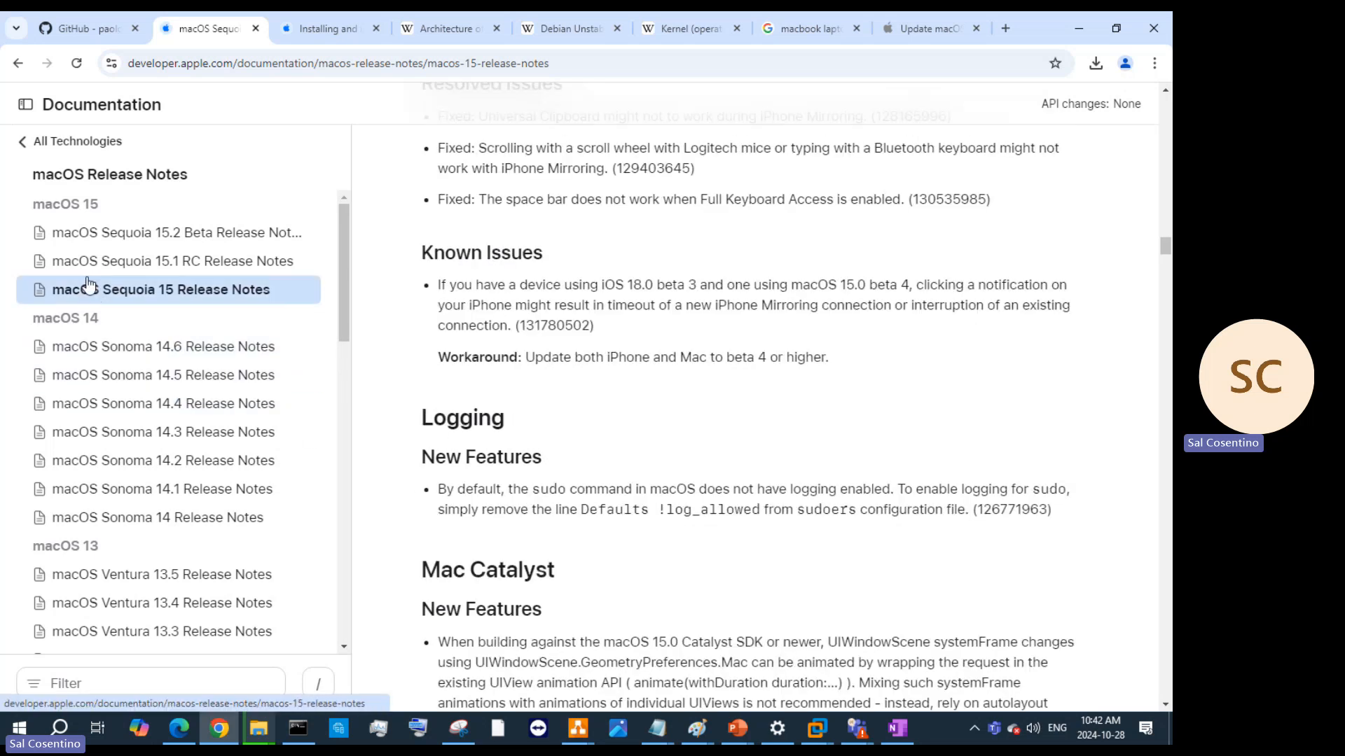
{"action": "scroll", "coordinate": [924, 435], "scroll_direction": "up", "scroll_amount": 12}
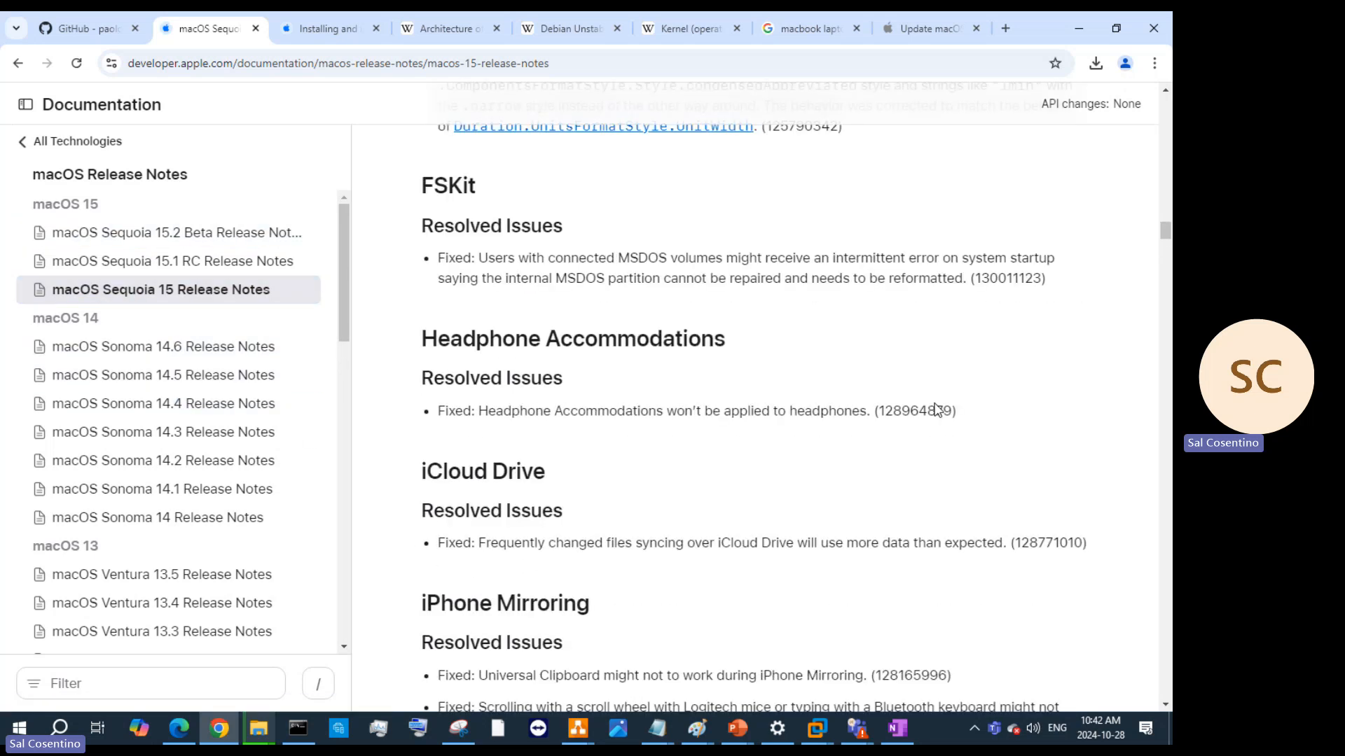
{"action": "scroll", "coordinate": [949, 410], "scroll_direction": "up", "scroll_amount": 11}
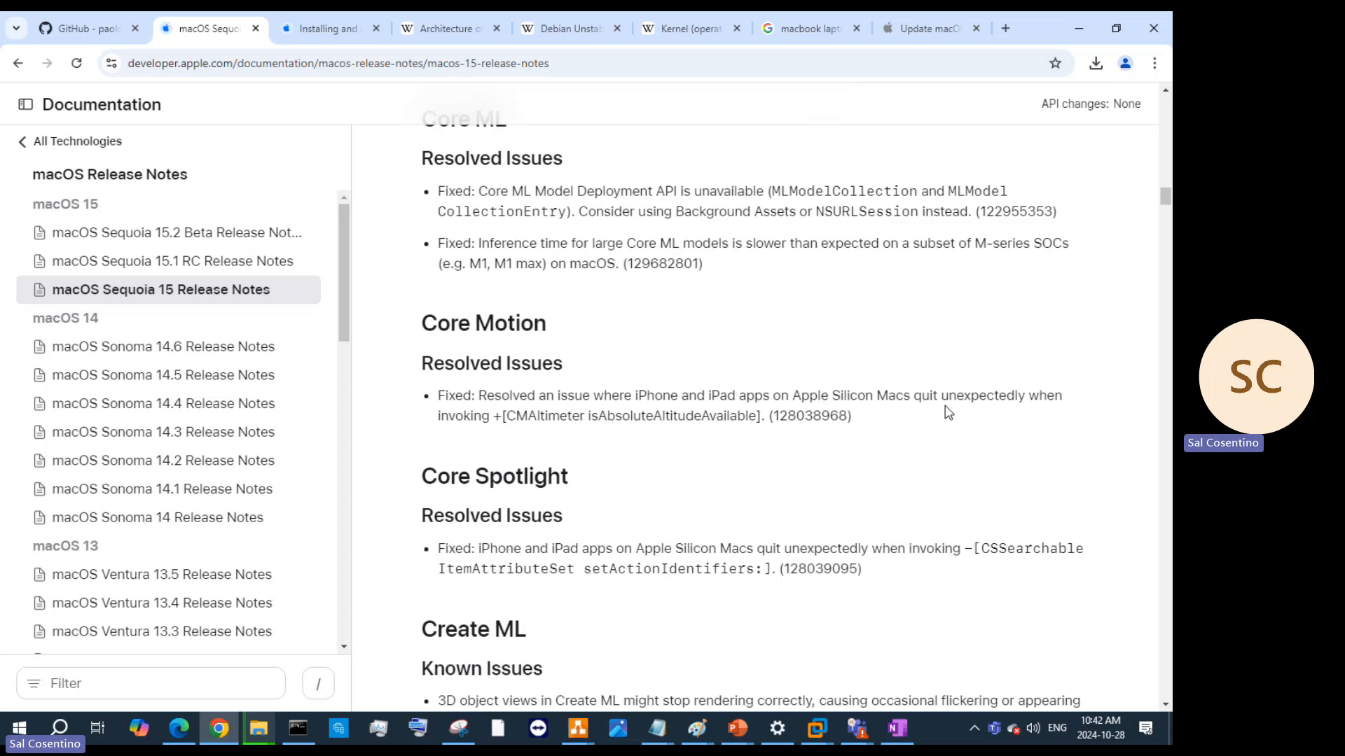
{"action": "scroll", "coordinate": [945, 412], "scroll_direction": "up", "scroll_amount": 12}
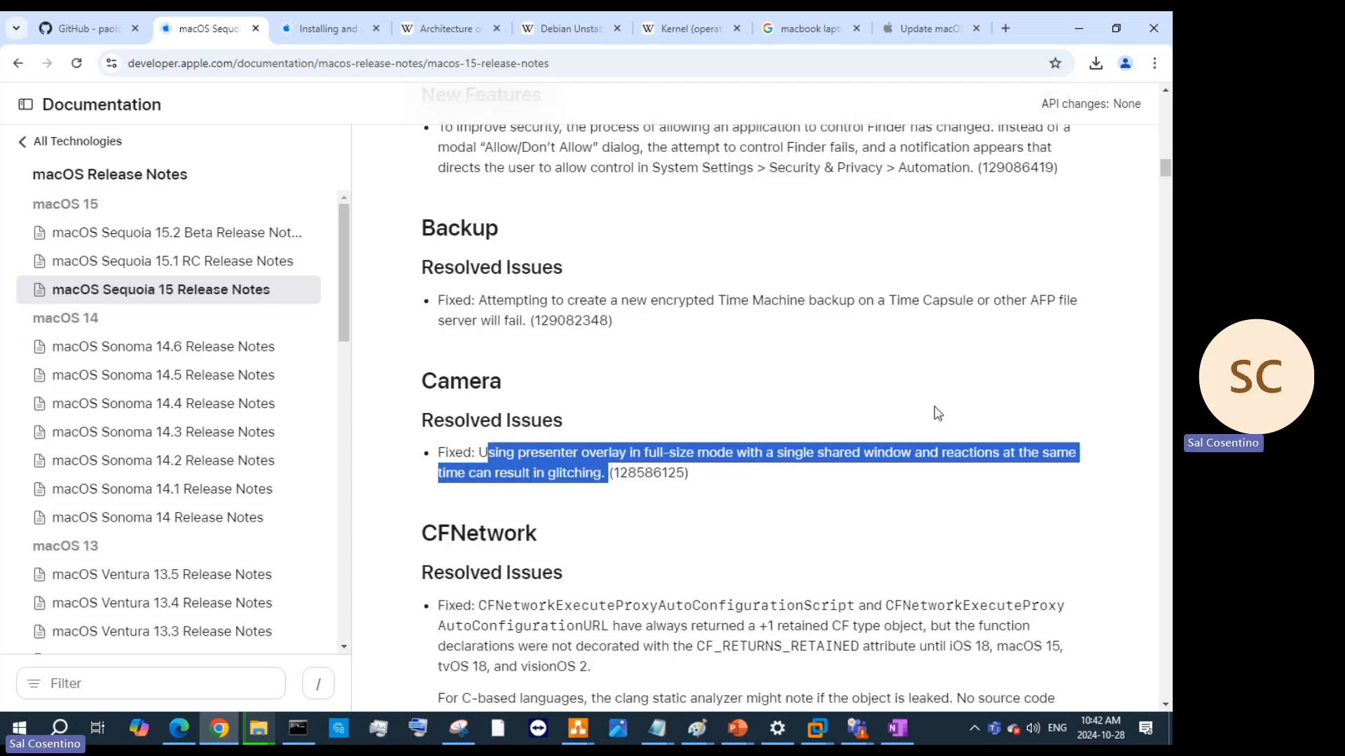
{"action": "scroll", "coordinate": [935, 410], "scroll_direction": "up", "scroll_amount": 12}
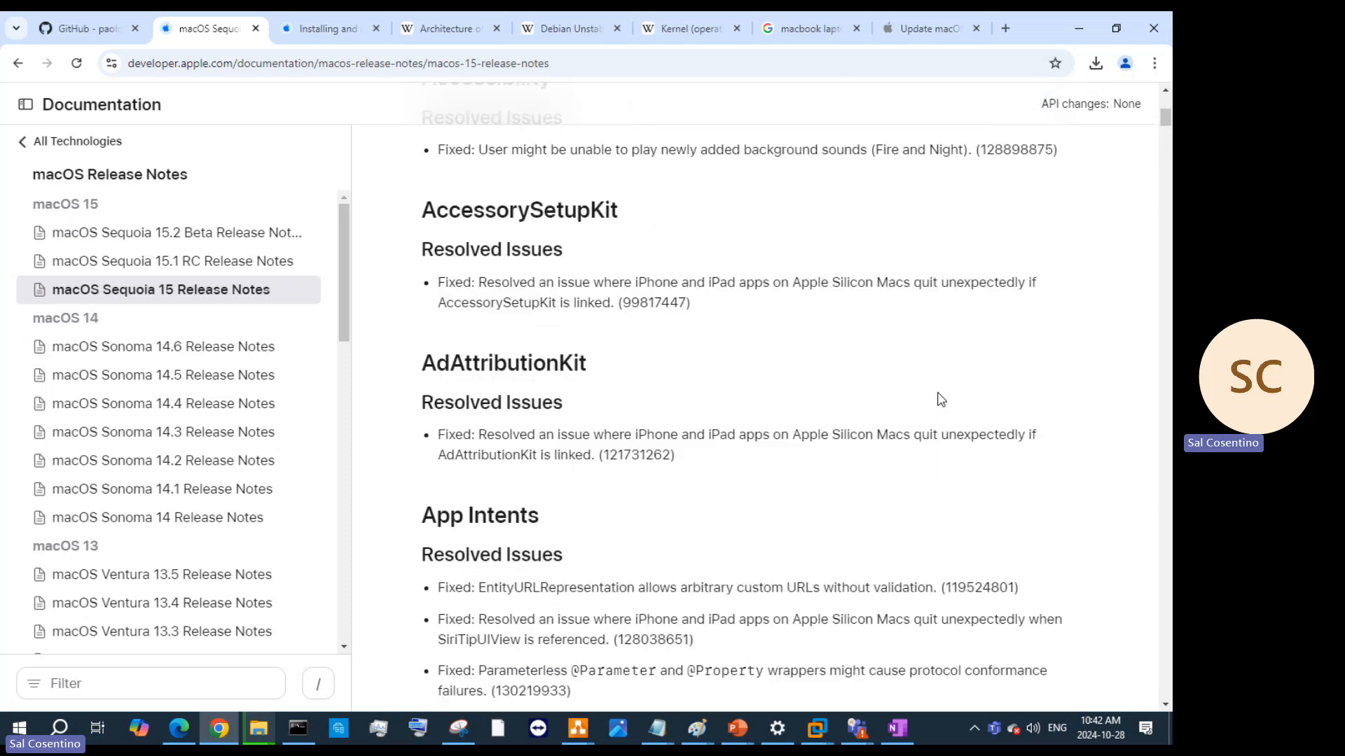
{"action": "scroll", "coordinate": [940, 399], "scroll_direction": "up", "scroll_amount": 4}
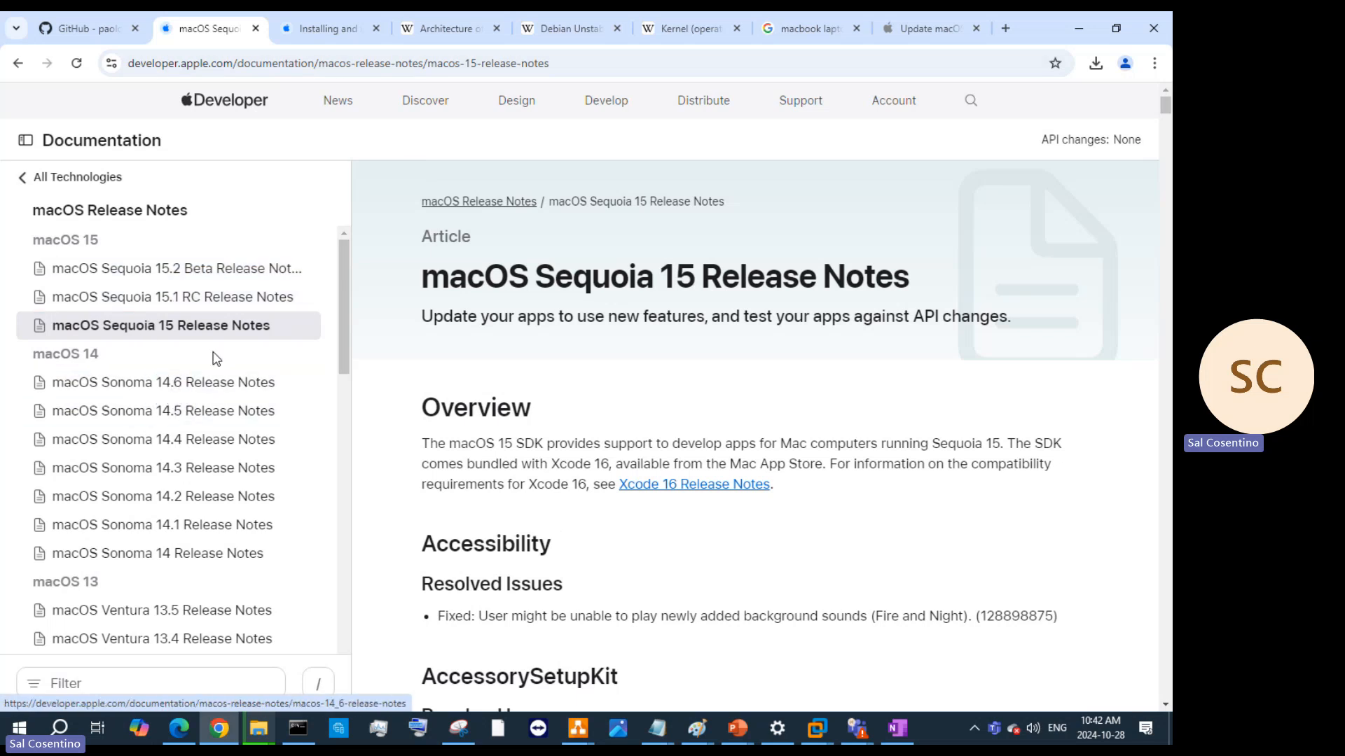
Review Apple's macOS beta installation instructions and open the download page linked for devices running macOS 13.3 Ventura or earlier
{"action": "scroll", "coordinate": [713, 528], "scroll_direction": "down", "scroll_amount": 1}
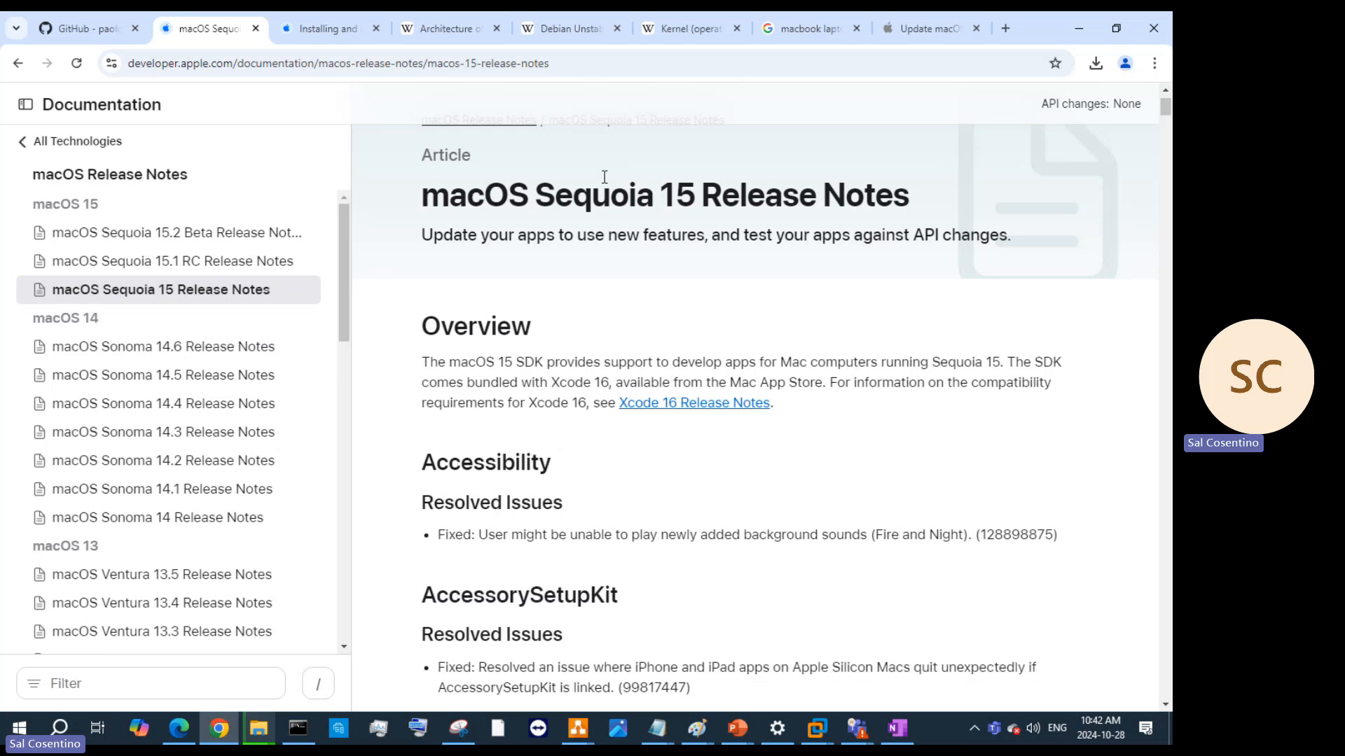
{"action": "scroll", "coordinate": [921, 324], "scroll_direction": "up", "scroll_amount": 1}
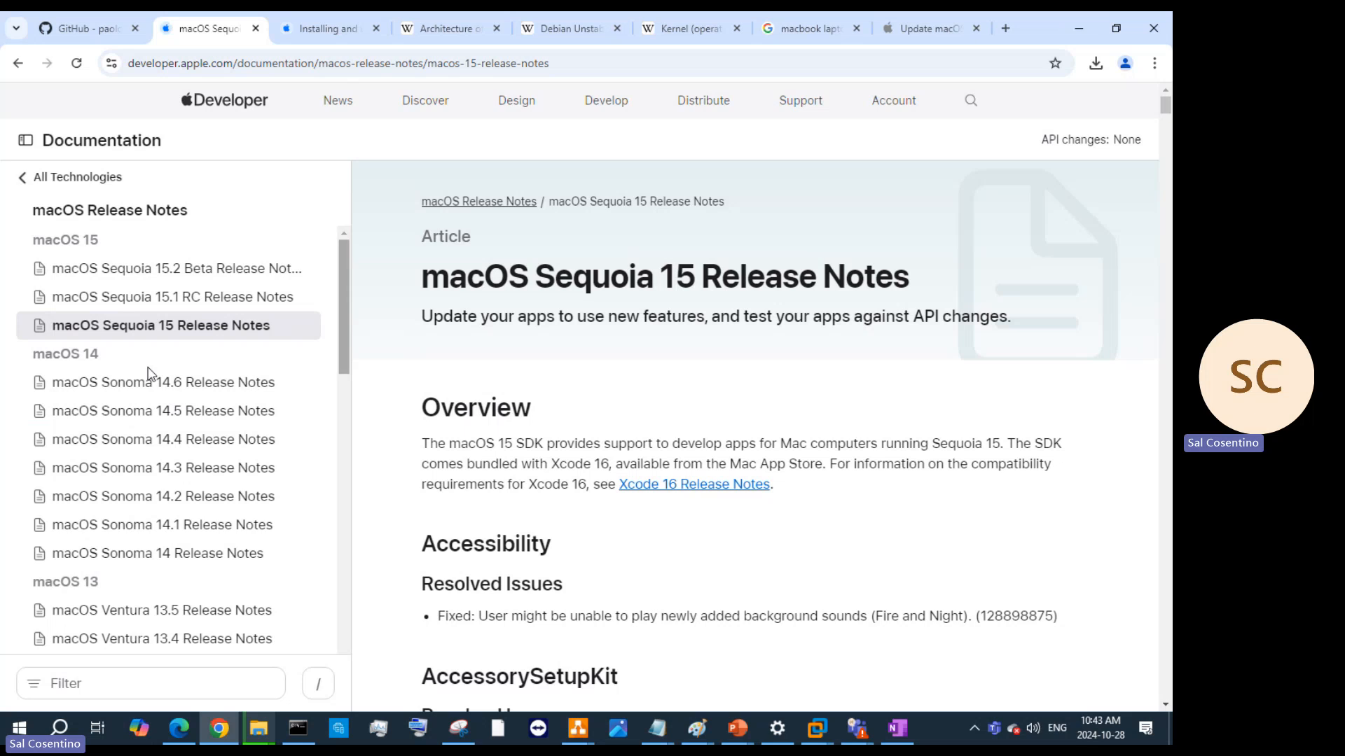
{"action": "left_click", "coordinate": [308, 28]}
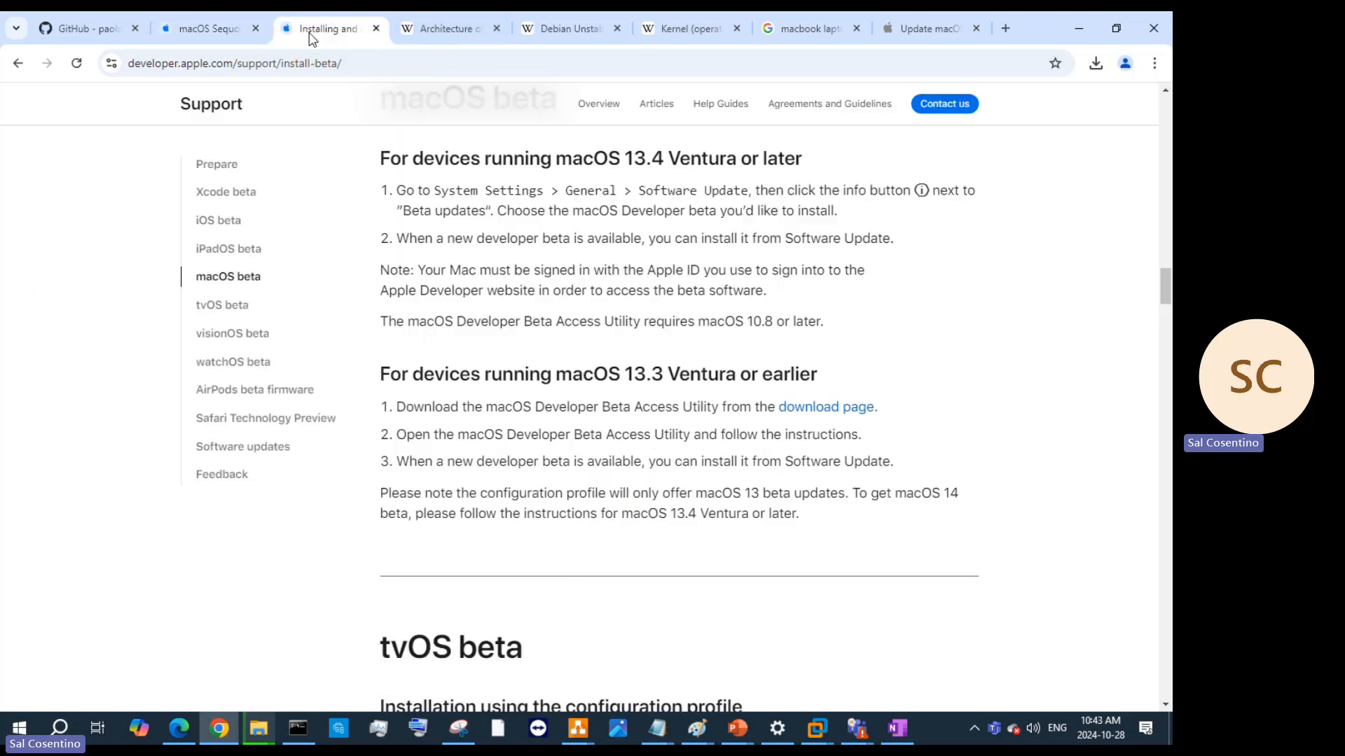
{"action": "scroll", "coordinate": [428, 305], "scroll_direction": "up", "scroll_amount": 15}
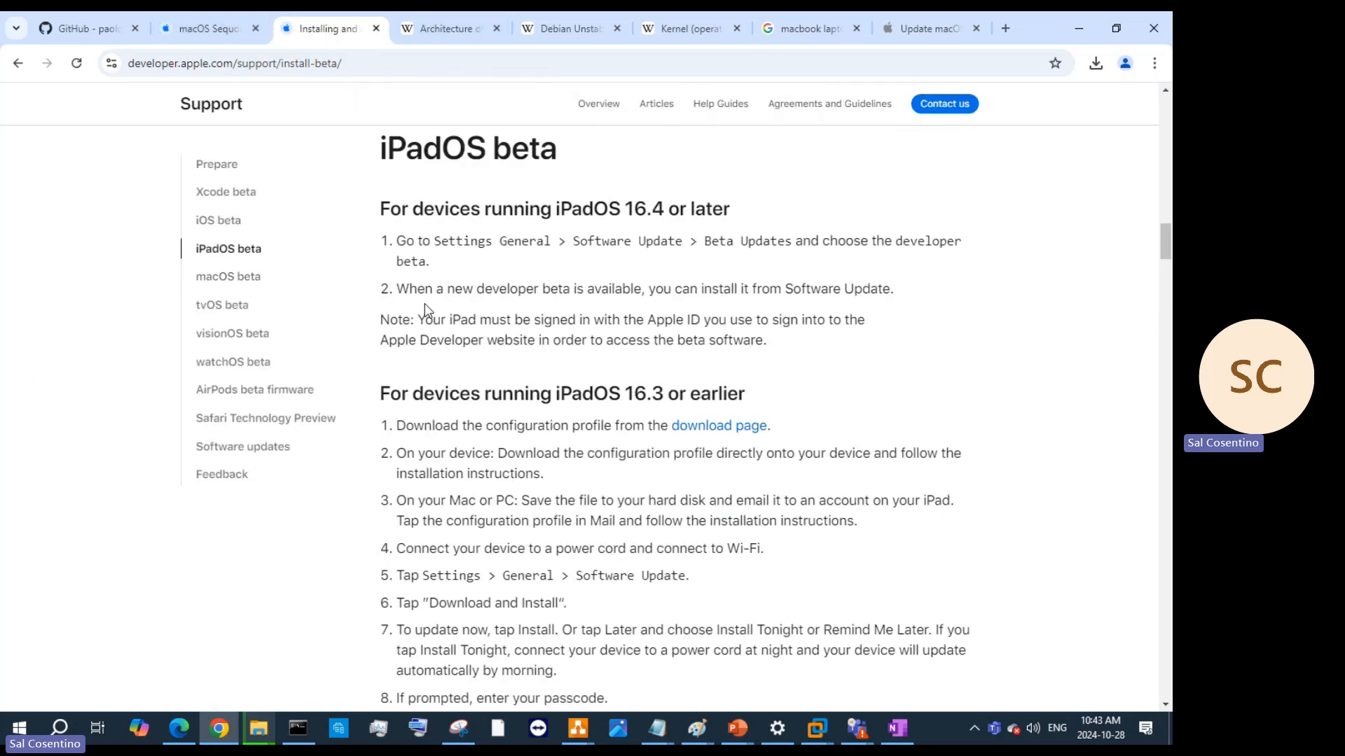
{"action": "scroll", "coordinate": [427, 305], "scroll_direction": "down", "scroll_amount": 15}
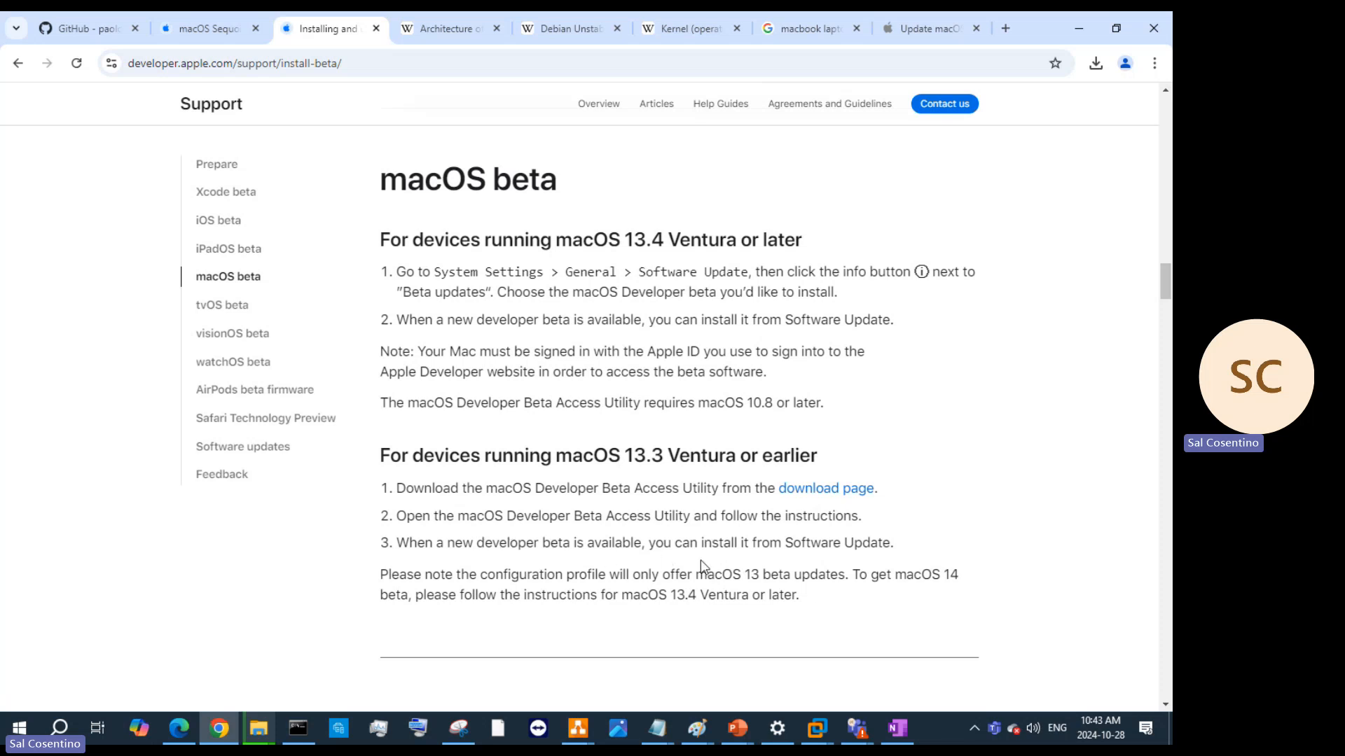
{"action": "left_click", "coordinate": [824, 493]}
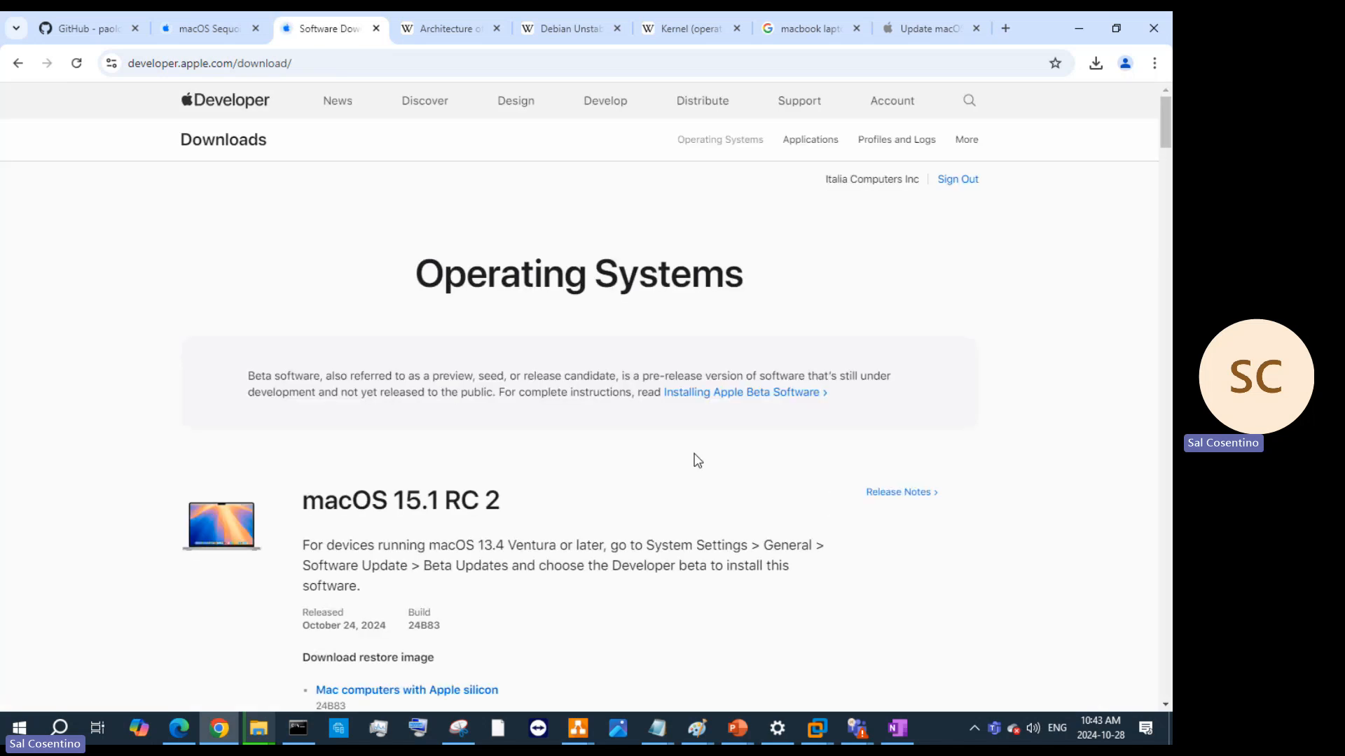
{"action": "scroll", "coordinate": [698, 460], "scroll_direction": "down", "scroll_amount": 5}
{"action": "scroll", "coordinate": [700, 468], "scroll_direction": "up", "scroll_amount": 4}
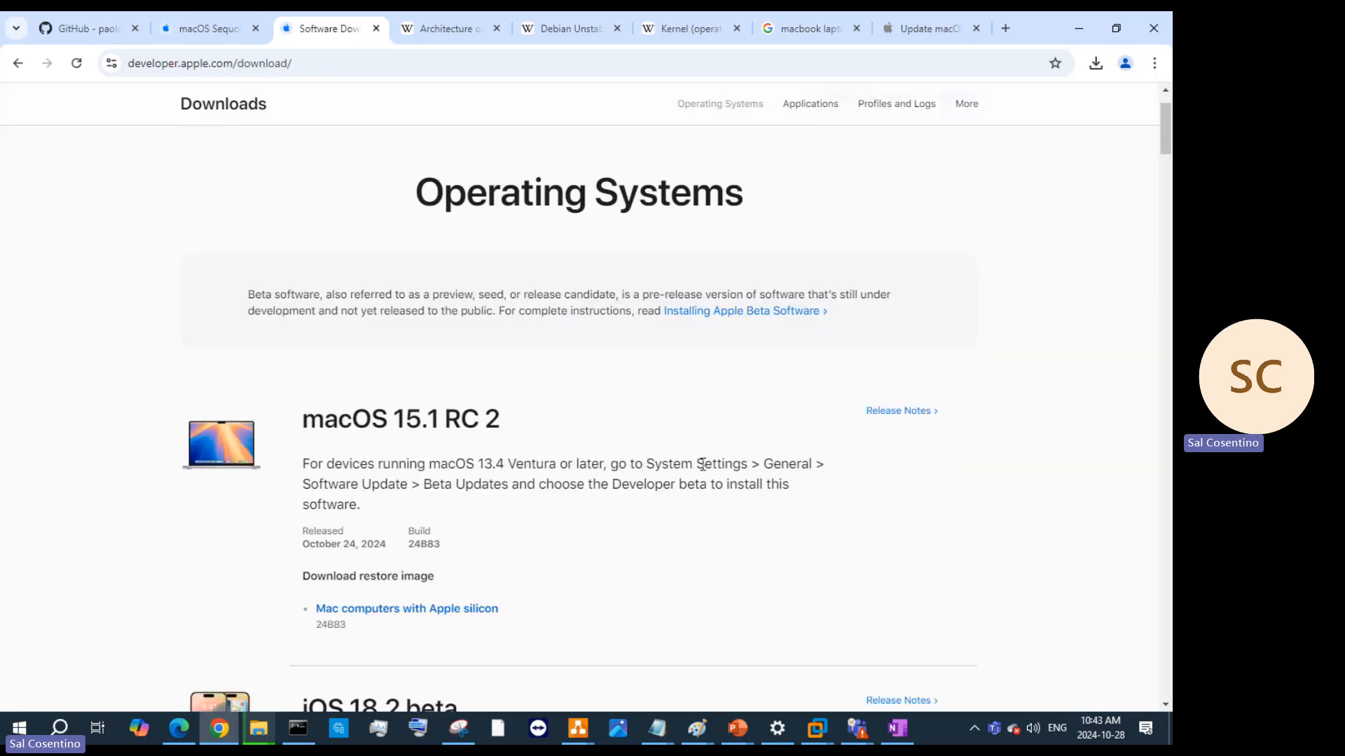
{"action": "scroll", "coordinate": [702, 464], "scroll_direction": "up", "scroll_amount": 1}
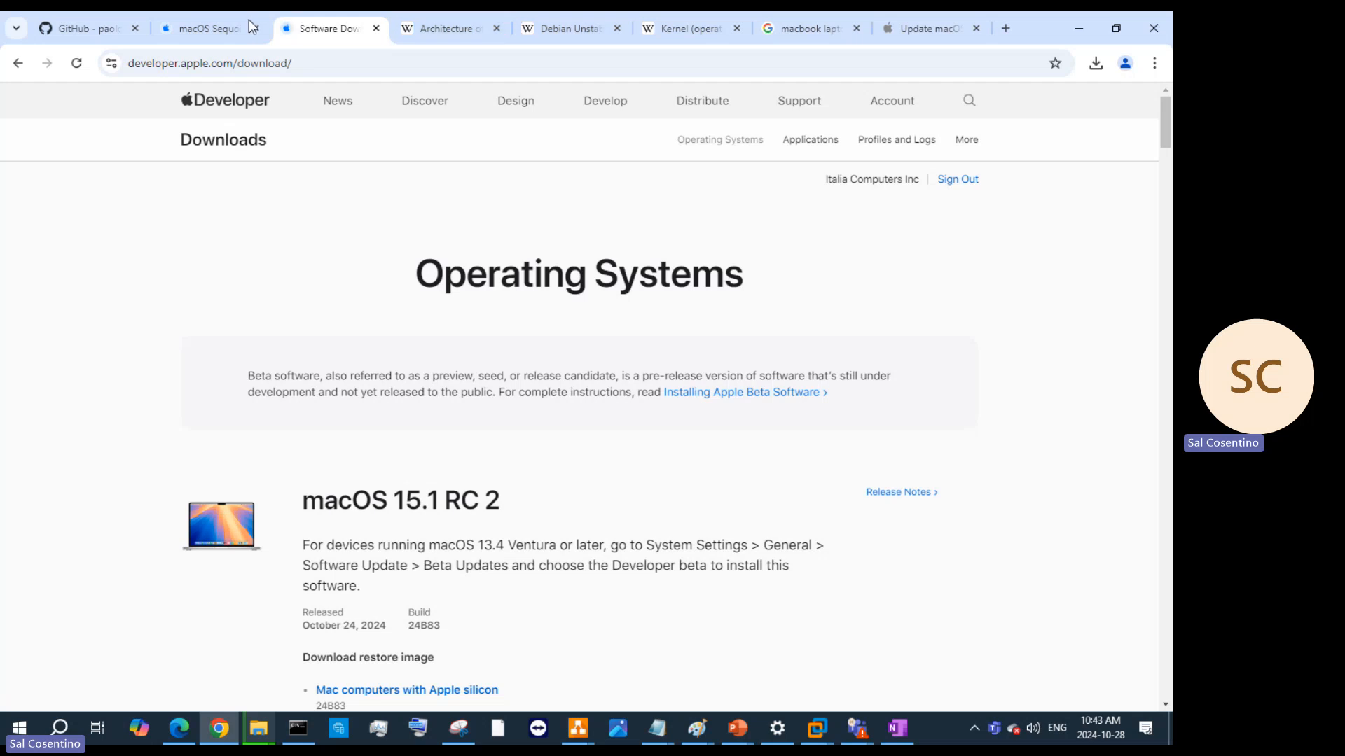
Switch to the MacBook Virtual Machine presentation in PowerPoint and open the Apple support link on the slide about creating a bootable macOS installer
{"action": "left_click", "coordinate": [188, 28]}
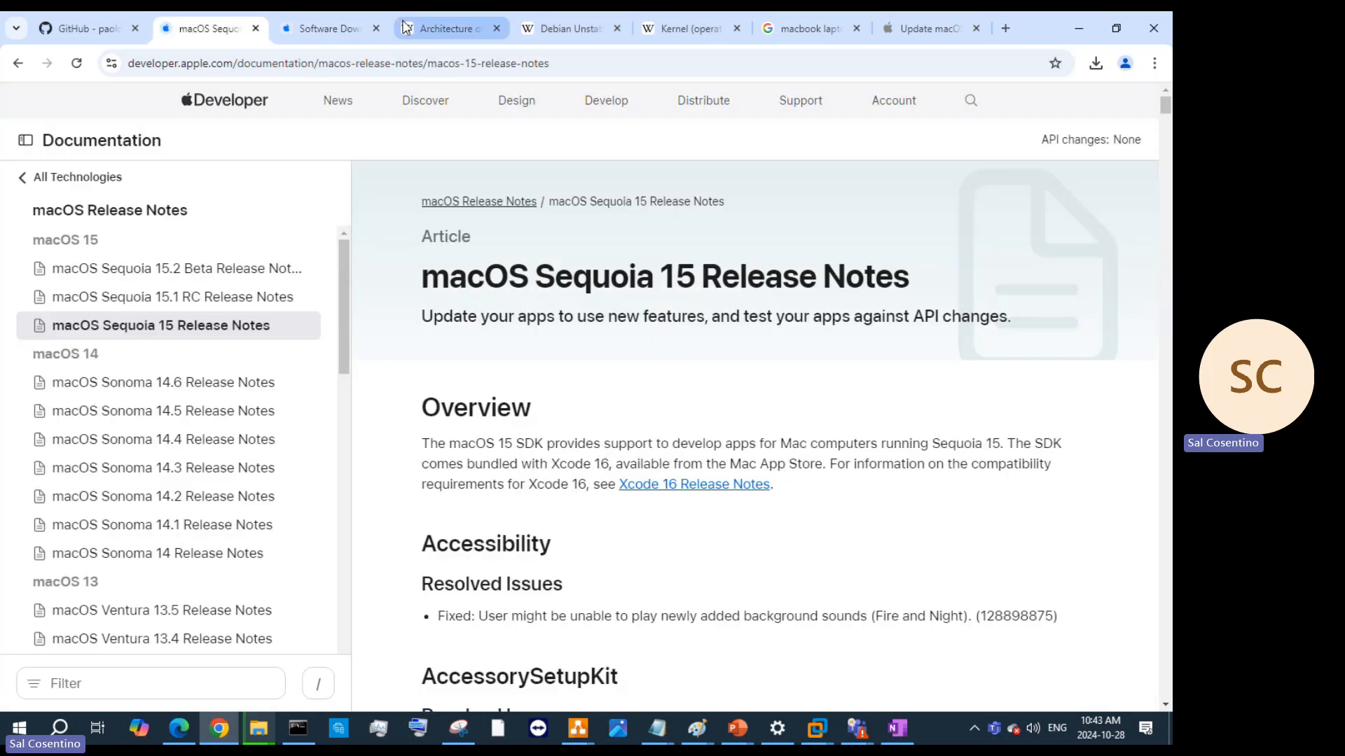
{"action": "right_click", "coordinate": [750, 728]}
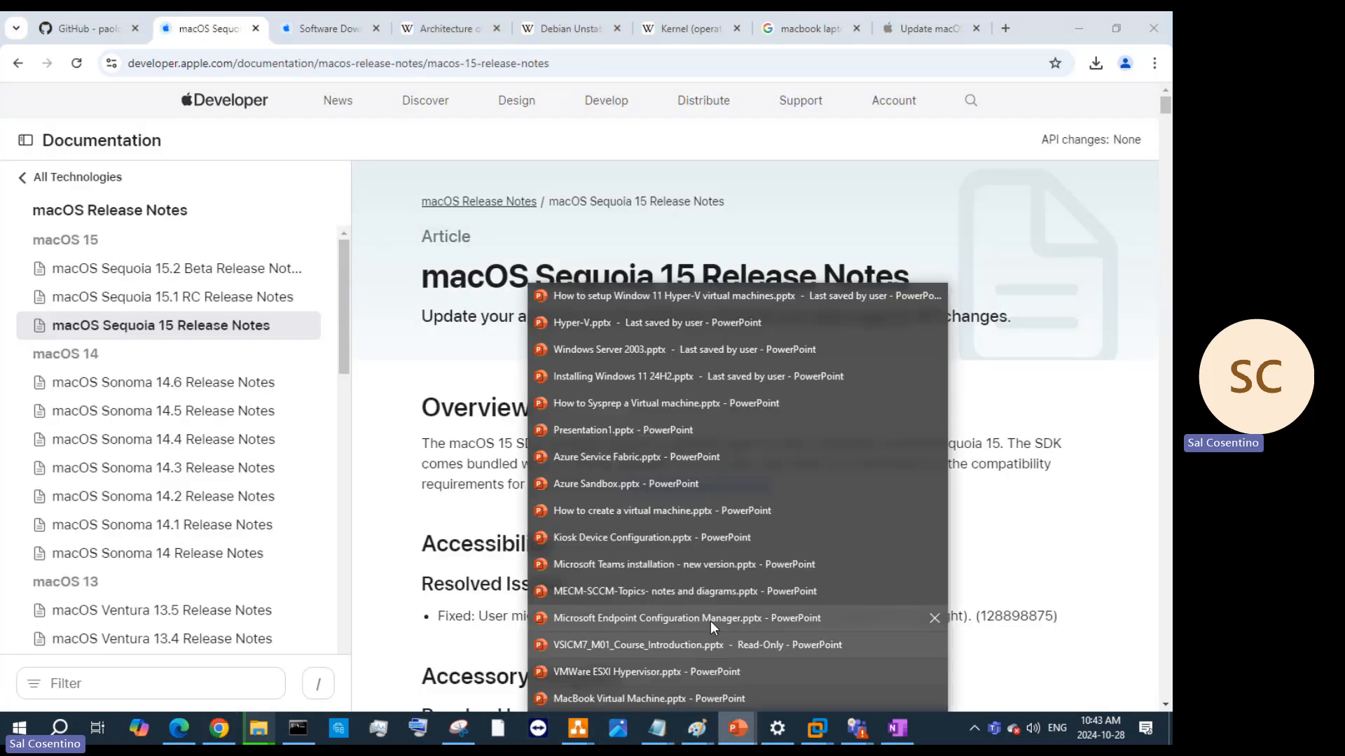
{"action": "left_click", "coordinate": [650, 700]}
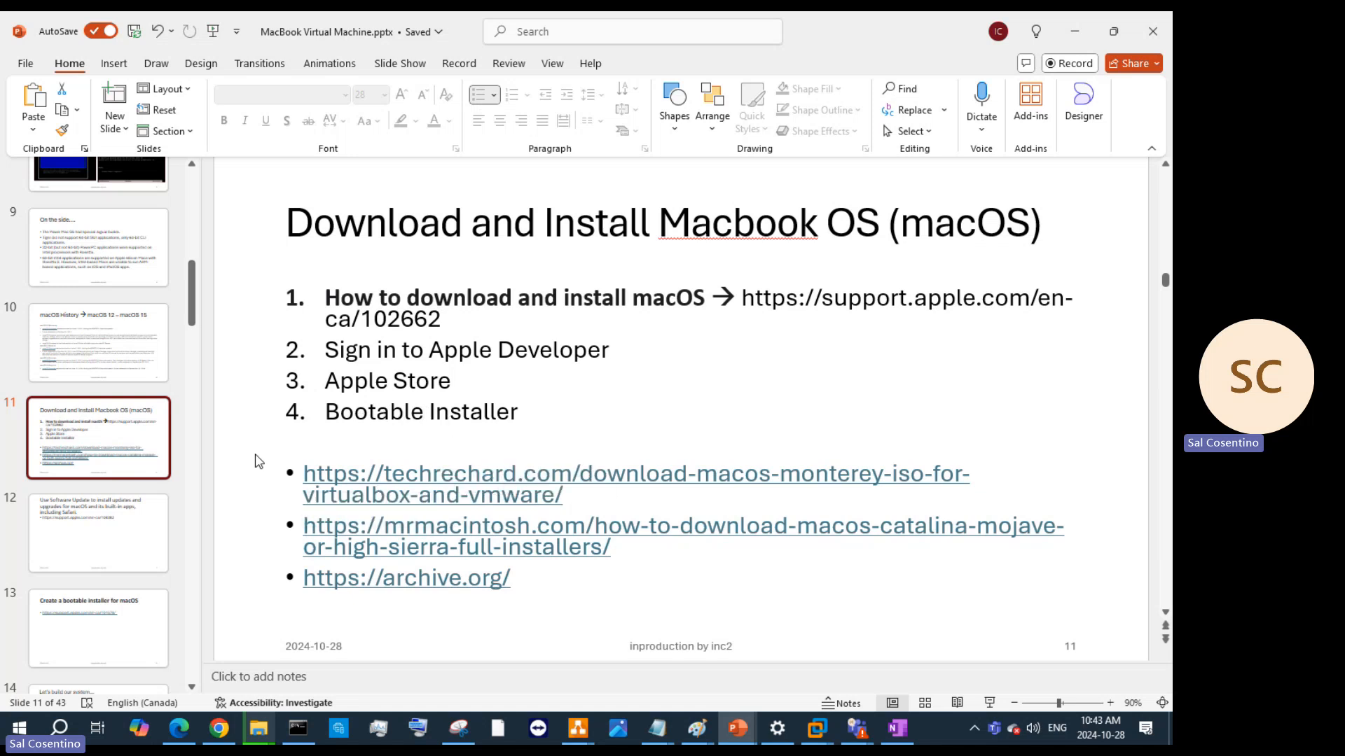
{"action": "scroll", "coordinate": [140, 595], "scroll_direction": "down", "scroll_amount": 2}
{"action": "left_click", "coordinate": [75, 439]}
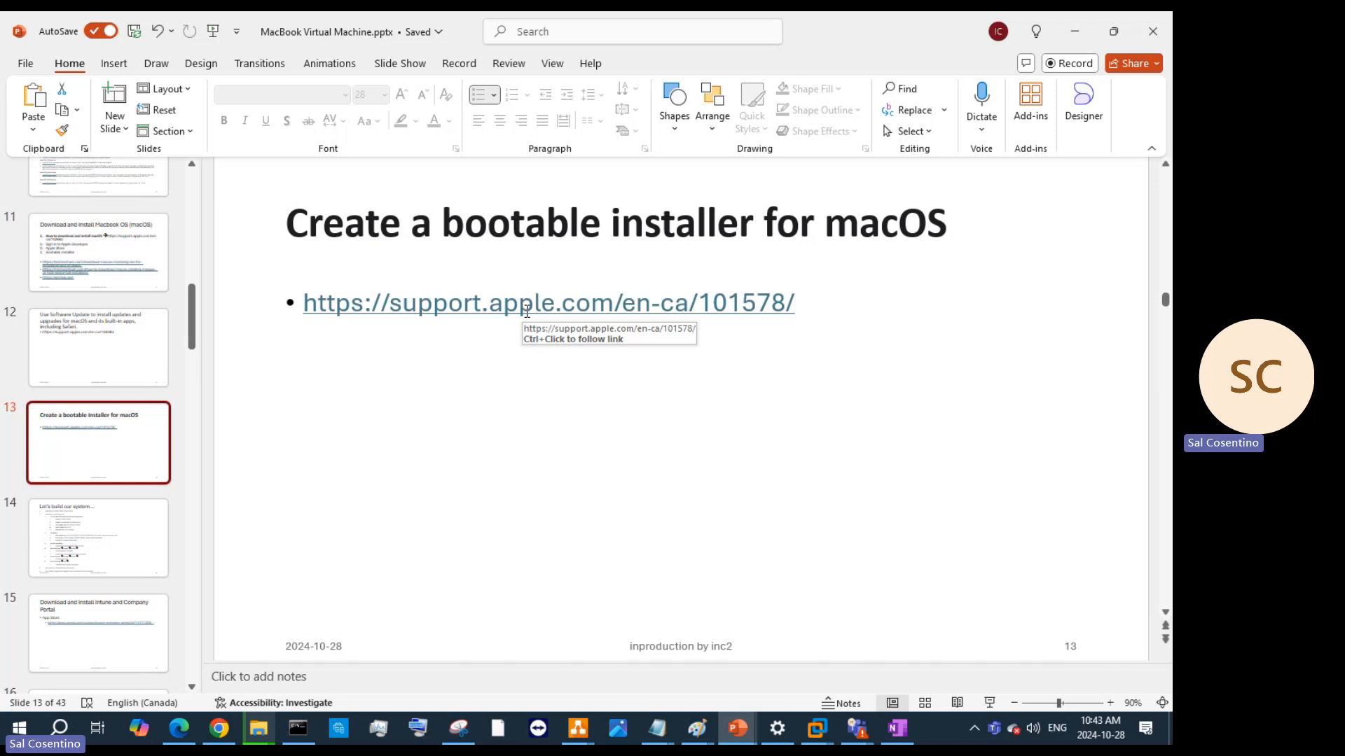
{"action": "left_click", "coordinate": [527, 311], "text": "ctrl"}
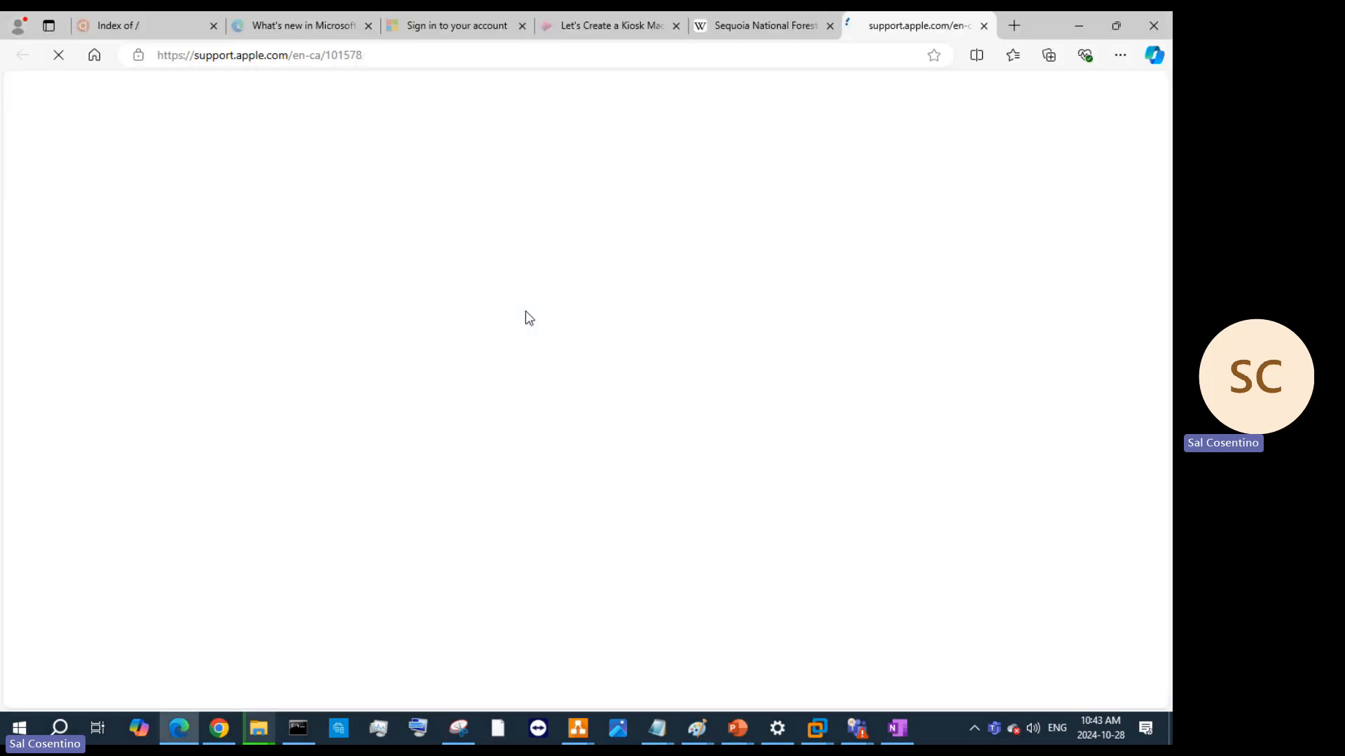
Go to the "Download a full macOS installer from Apple" section, highlight the "Store or your web browser" text, and shrink the browser window
{"action": "scroll", "coordinate": [607, 462], "scroll_direction": "down", "scroll_amount": 3}
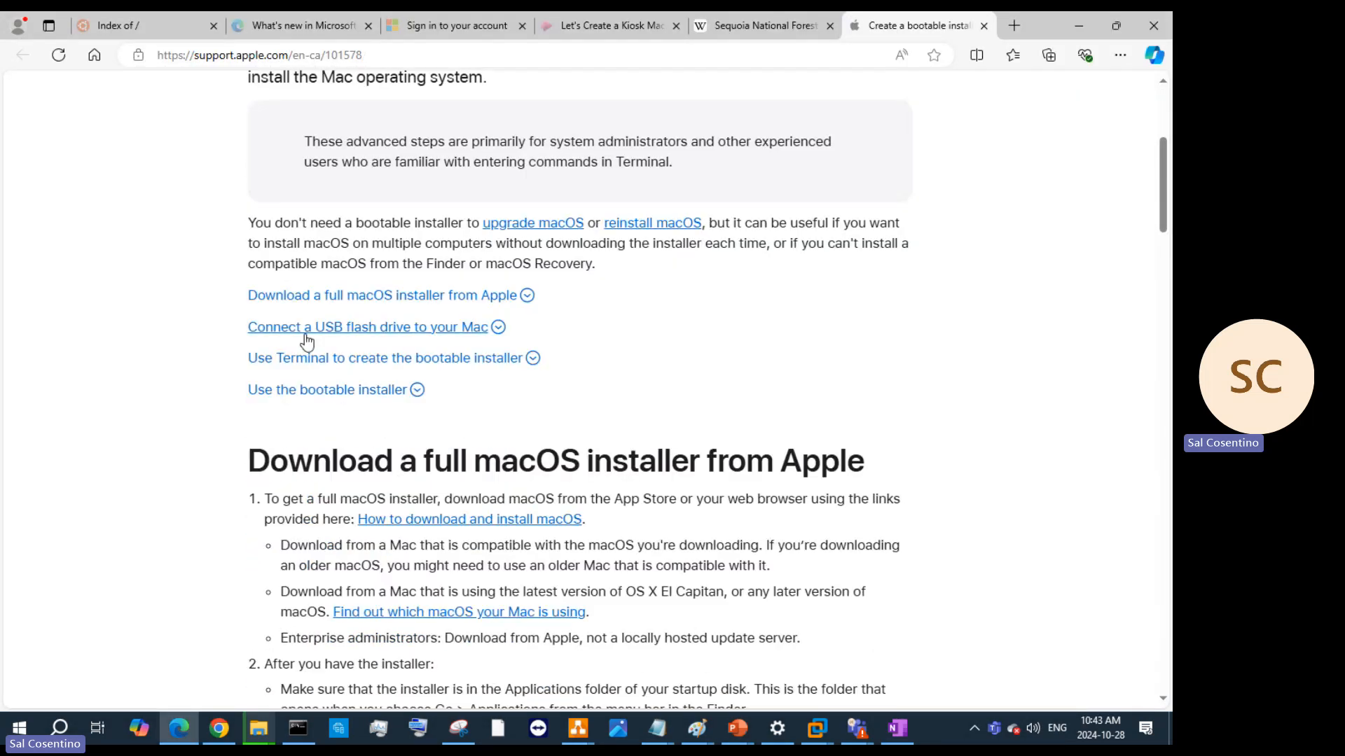
{"action": "left_click", "coordinate": [396, 303]}
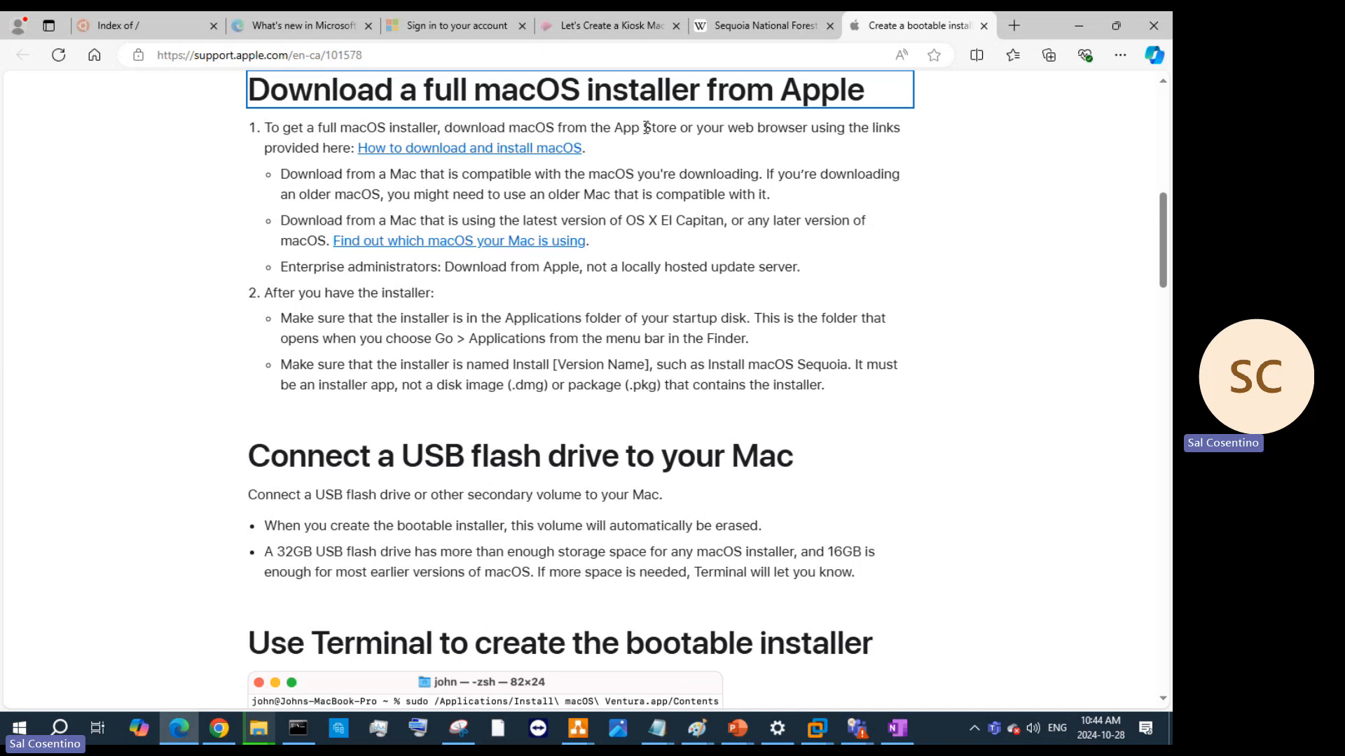
{"action": "left_click_drag", "start_coordinate": [646, 128], "coordinate": [876, 149]}
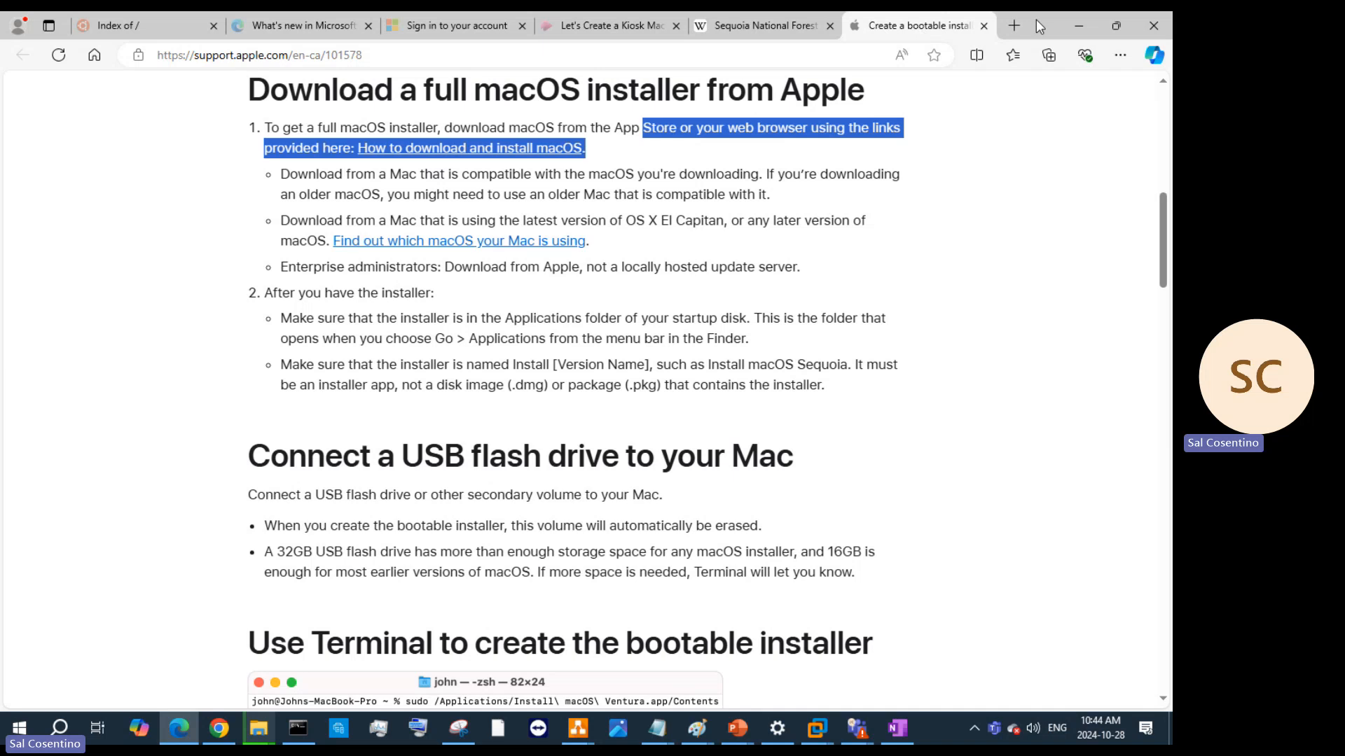
{"action": "left_click_drag", "start_coordinate": [1039, 27], "coordinate": [965, 192]}
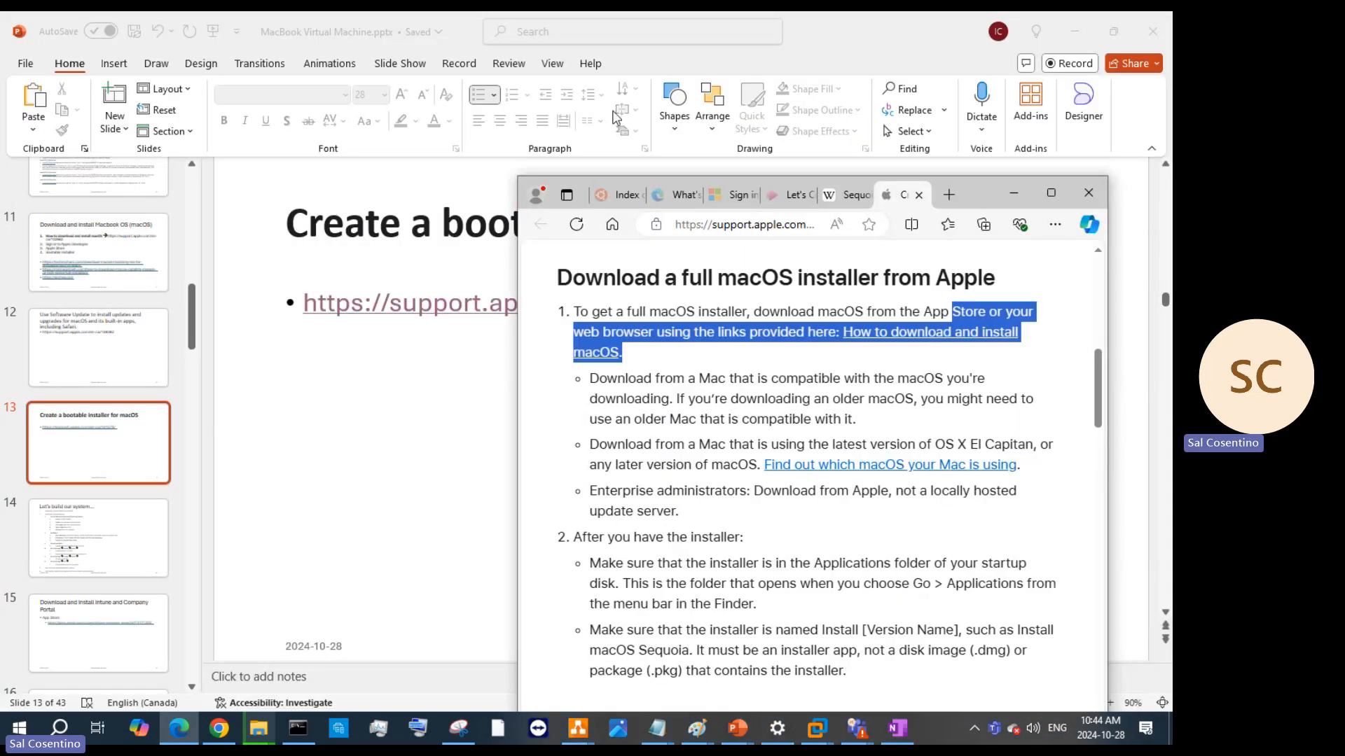
Switch to Chrome, return from the release notes to the Operating Systems downloads page, and minimize Chrome
{"action": "left_click", "coordinate": [219, 728]}
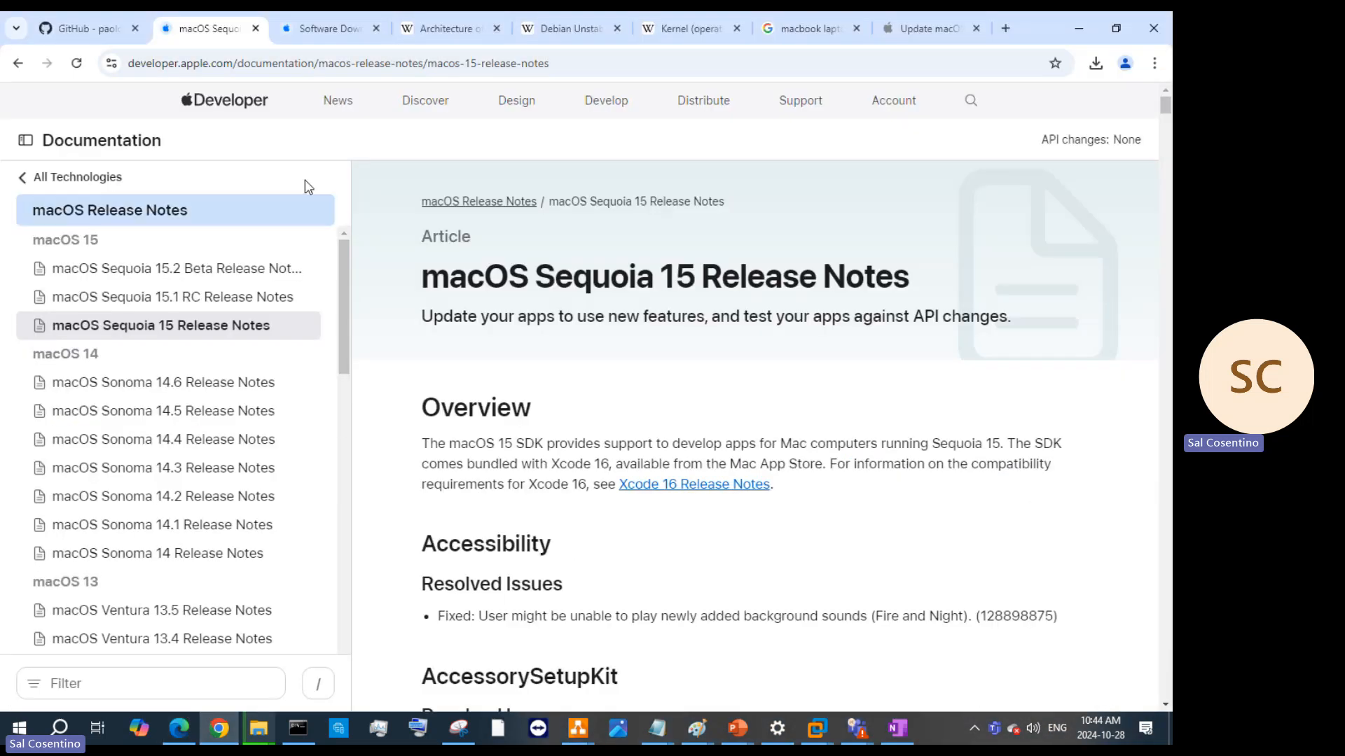
{"action": "left_click", "coordinate": [325, 29]}
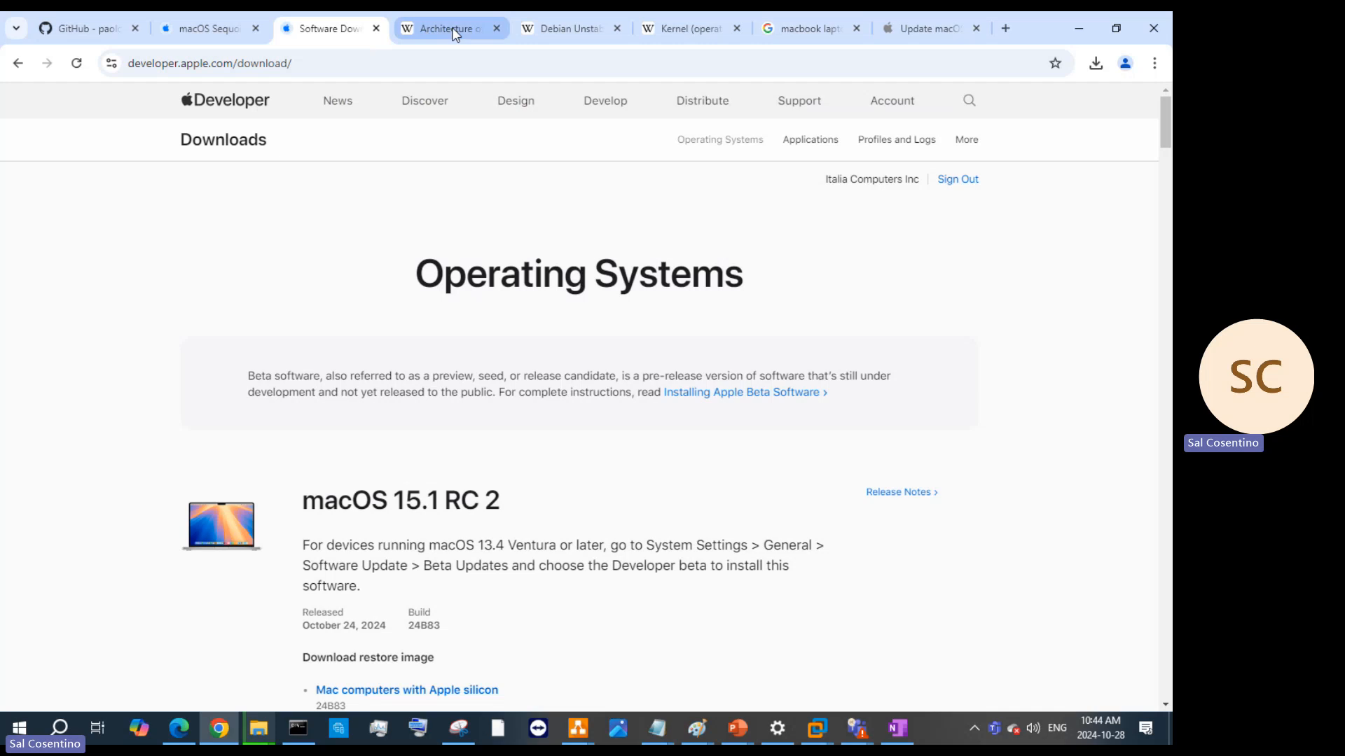
{"action": "left_click", "coordinate": [203, 28]}
{"action": "left_click", "coordinate": [23, 68]}
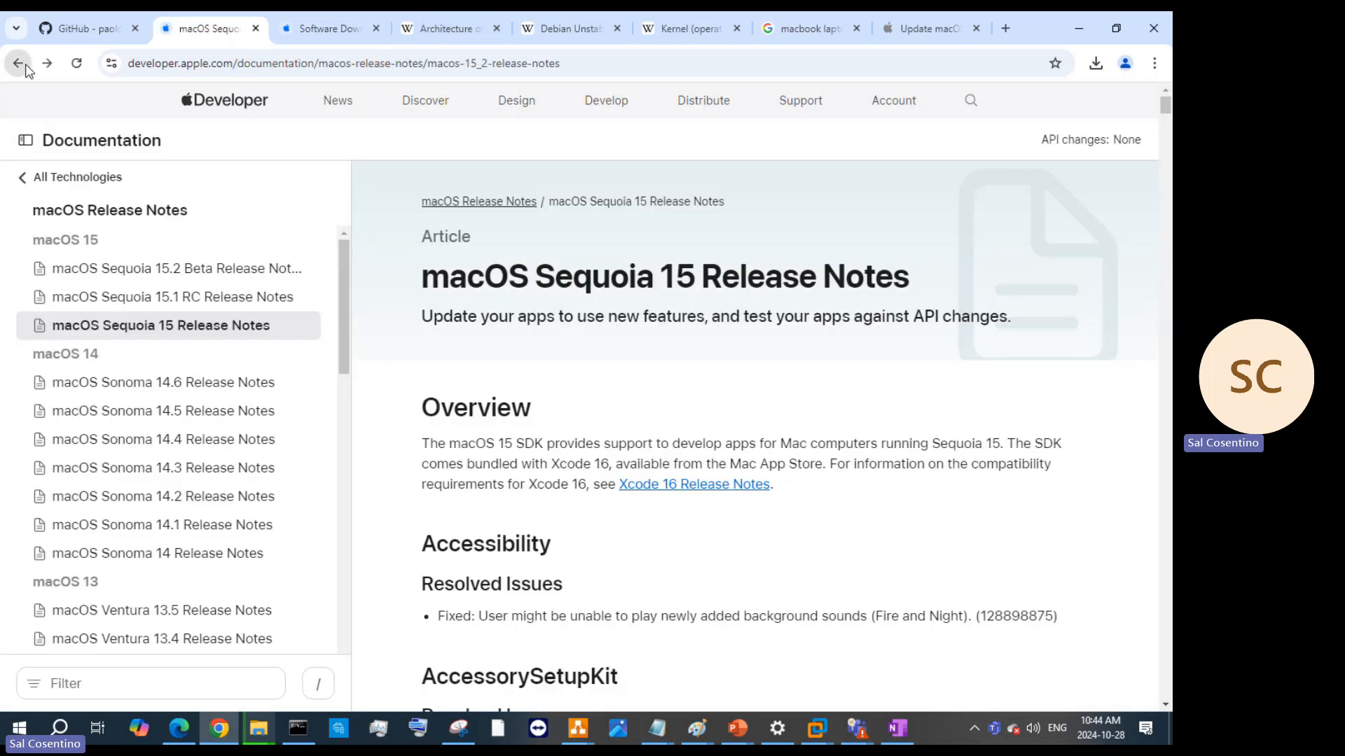
{"action": "left_click", "coordinate": [18, 63]}
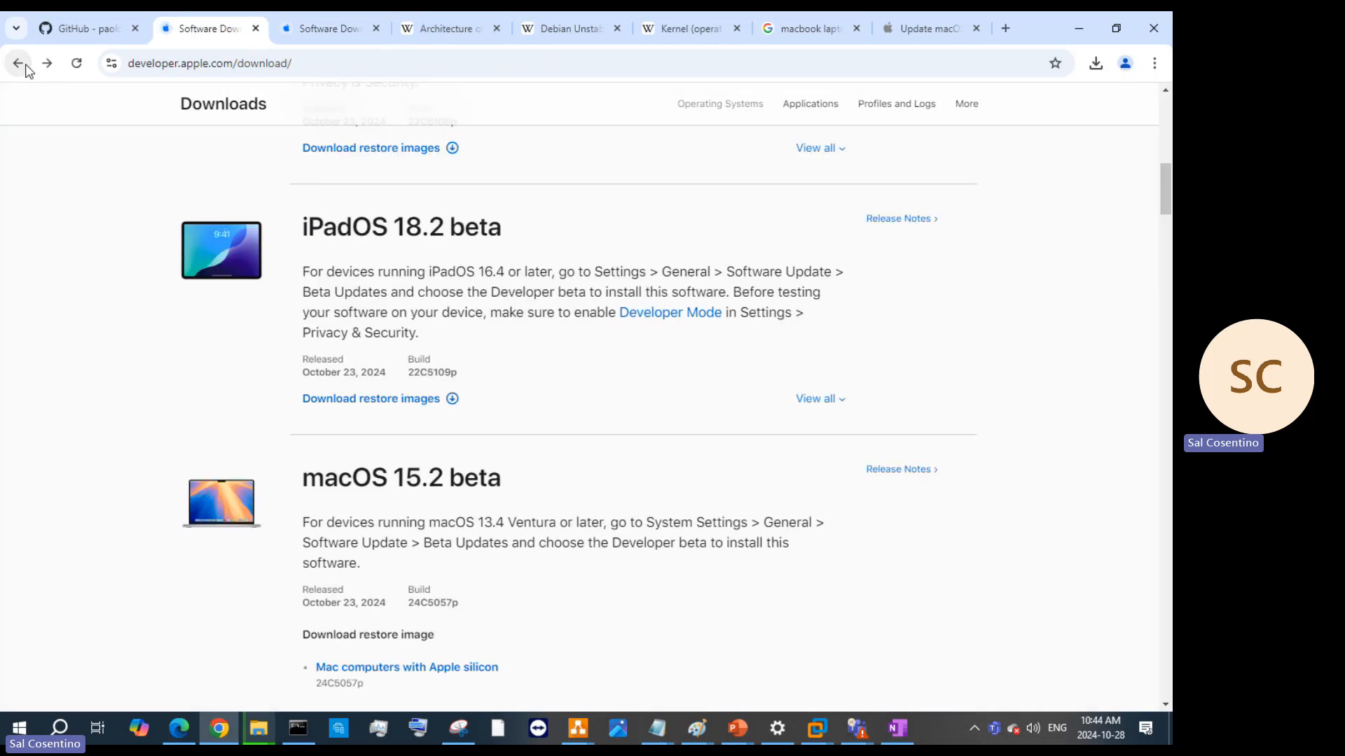
{"action": "left_click", "coordinate": [18, 63]}
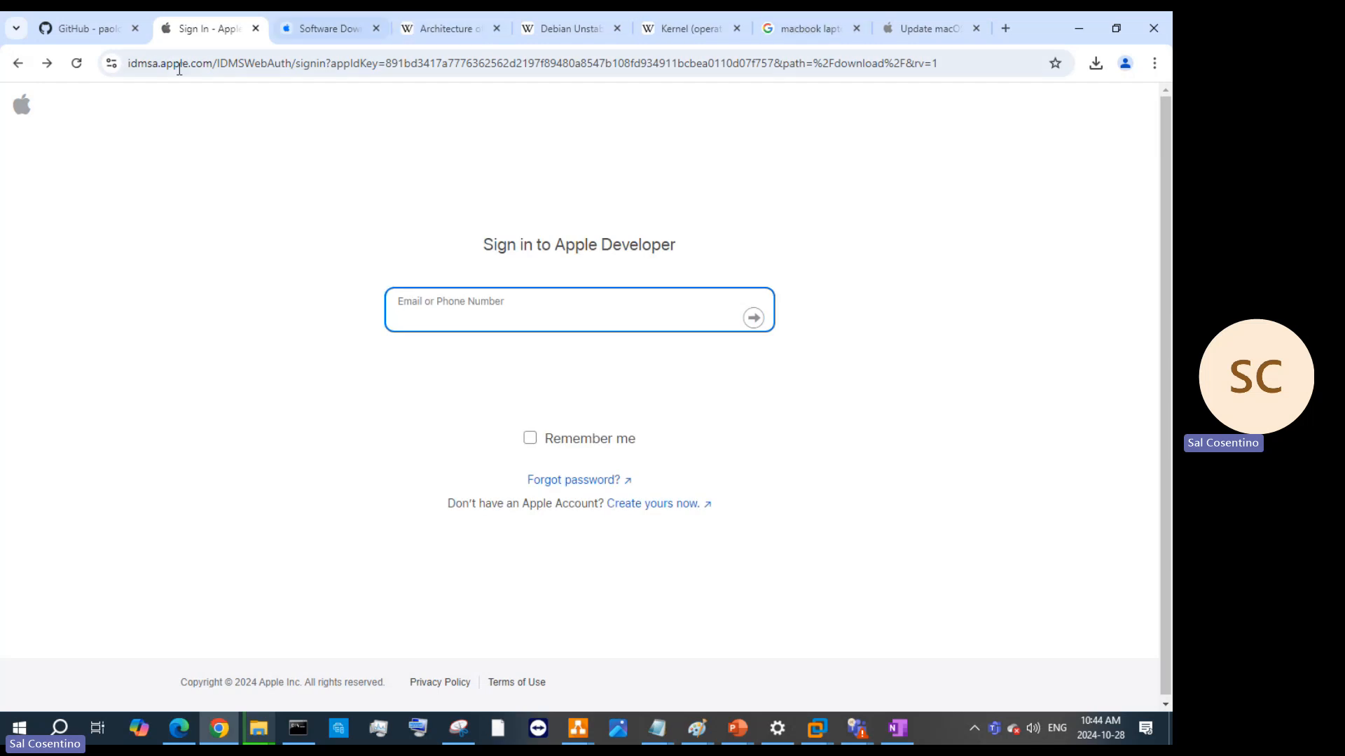
{"action": "left_click", "coordinate": [47, 63]}
{"action": "scroll", "coordinate": [841, 261], "scroll_direction": "up", "scroll_amount": 12}
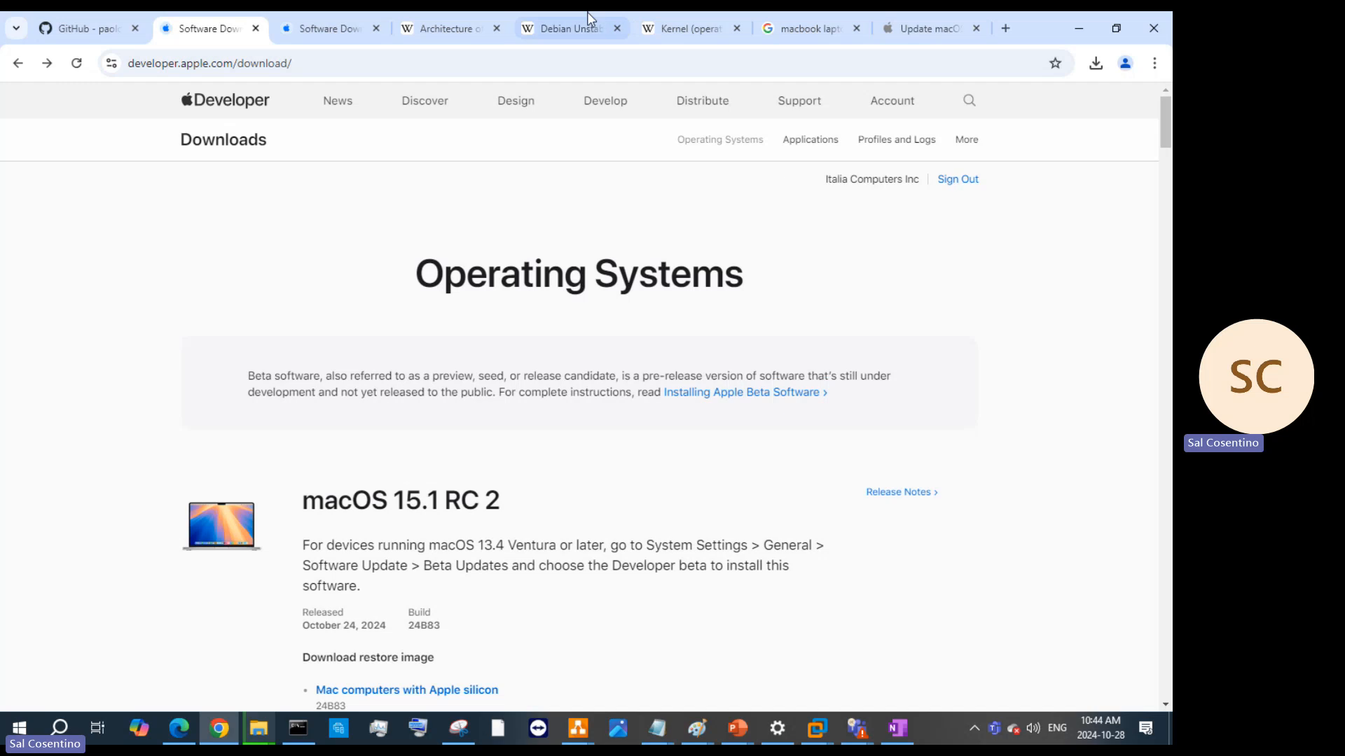
{"action": "left_click", "coordinate": [377, 28]}
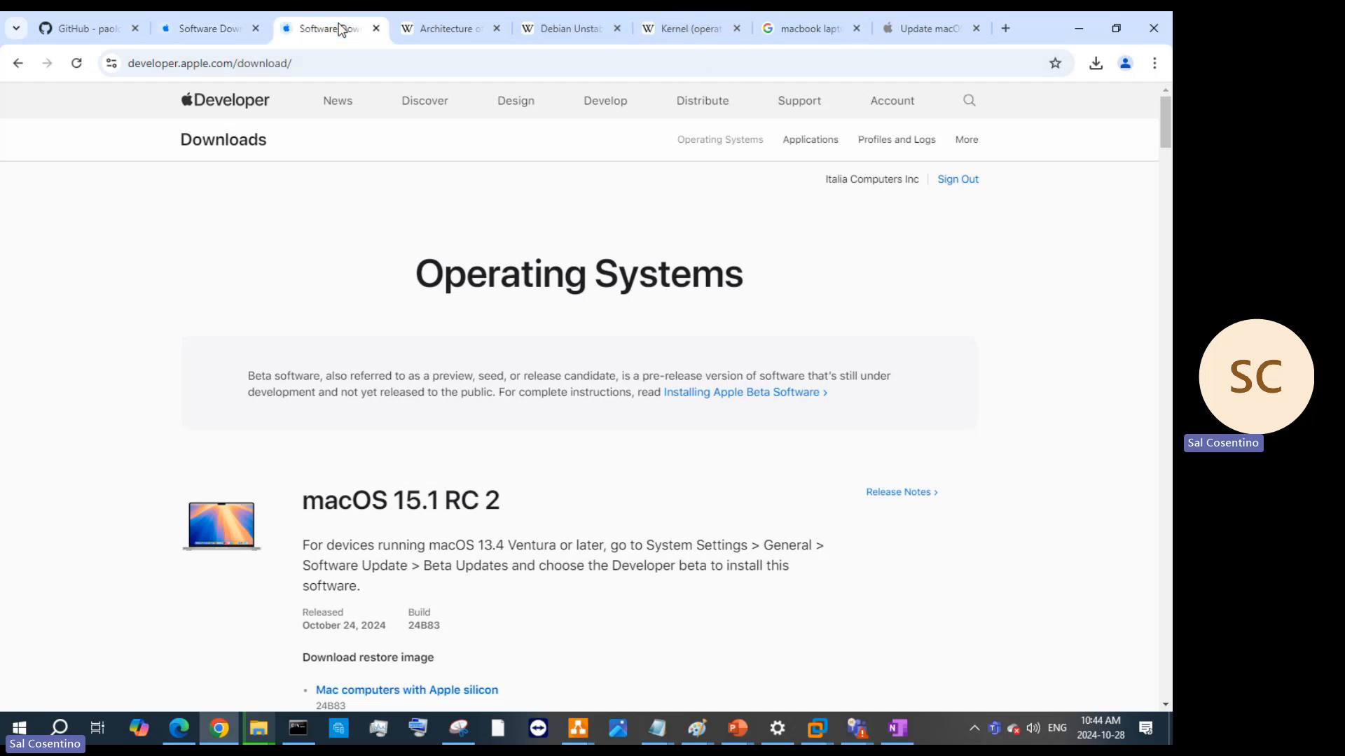
{"action": "left_click", "coordinate": [1077, 30]}
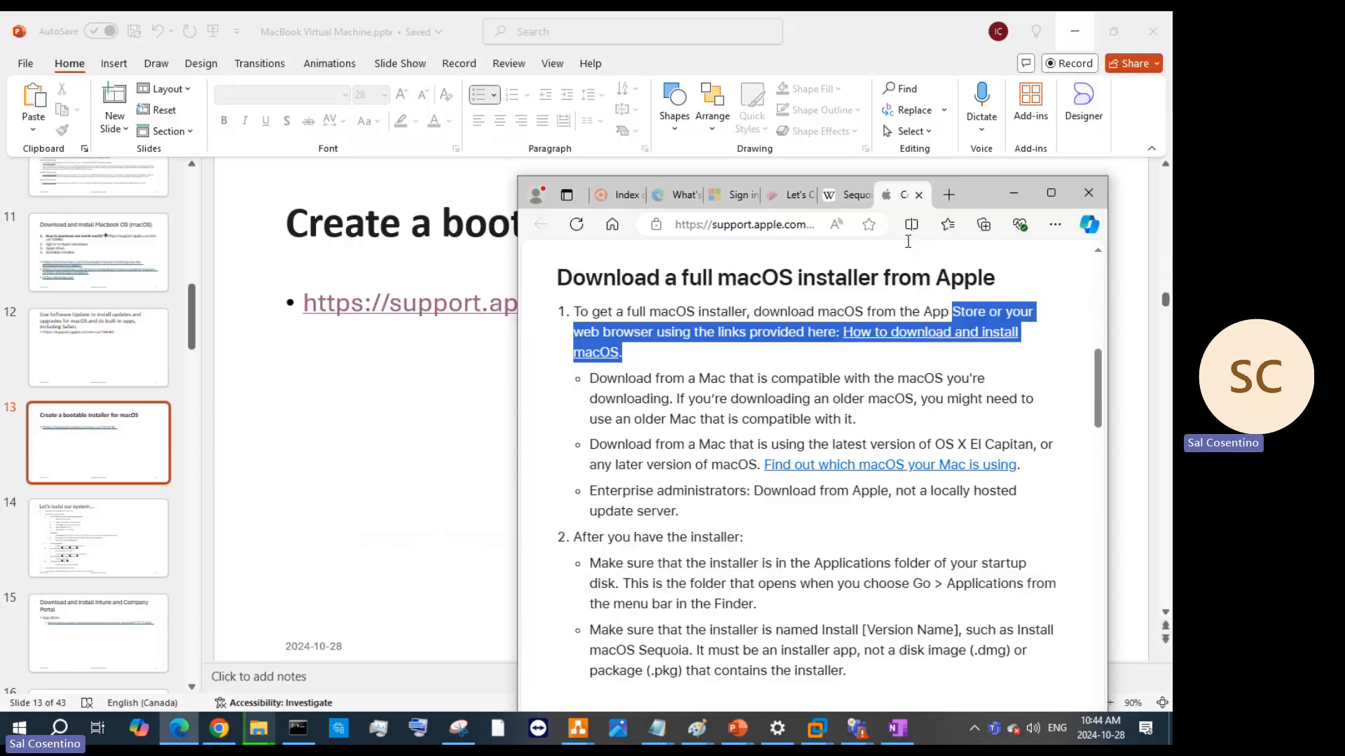
Open the "How to download and install macOS" article, go to its App Store section, and try the Ventura 13 link
{"action": "left_click", "coordinate": [903, 335]}
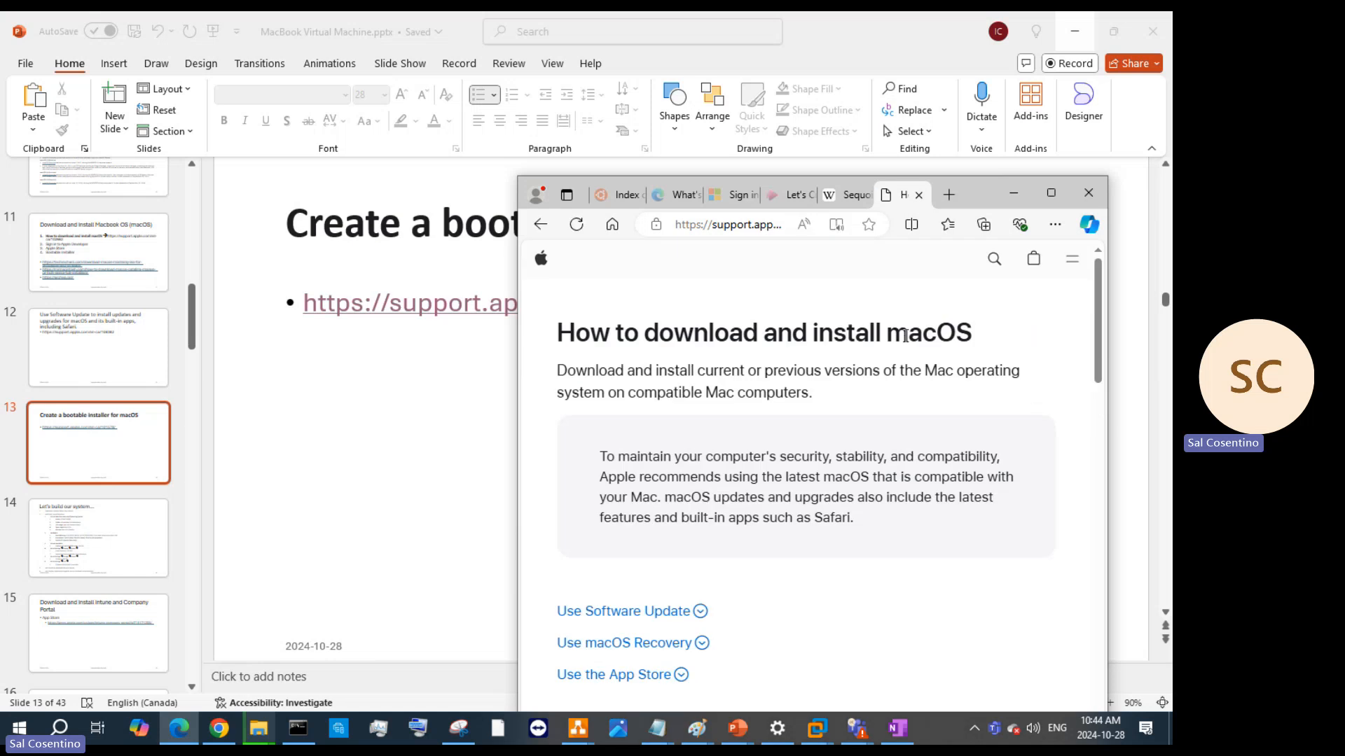
{"action": "scroll", "coordinate": [877, 420], "scroll_direction": "down", "scroll_amount": 3}
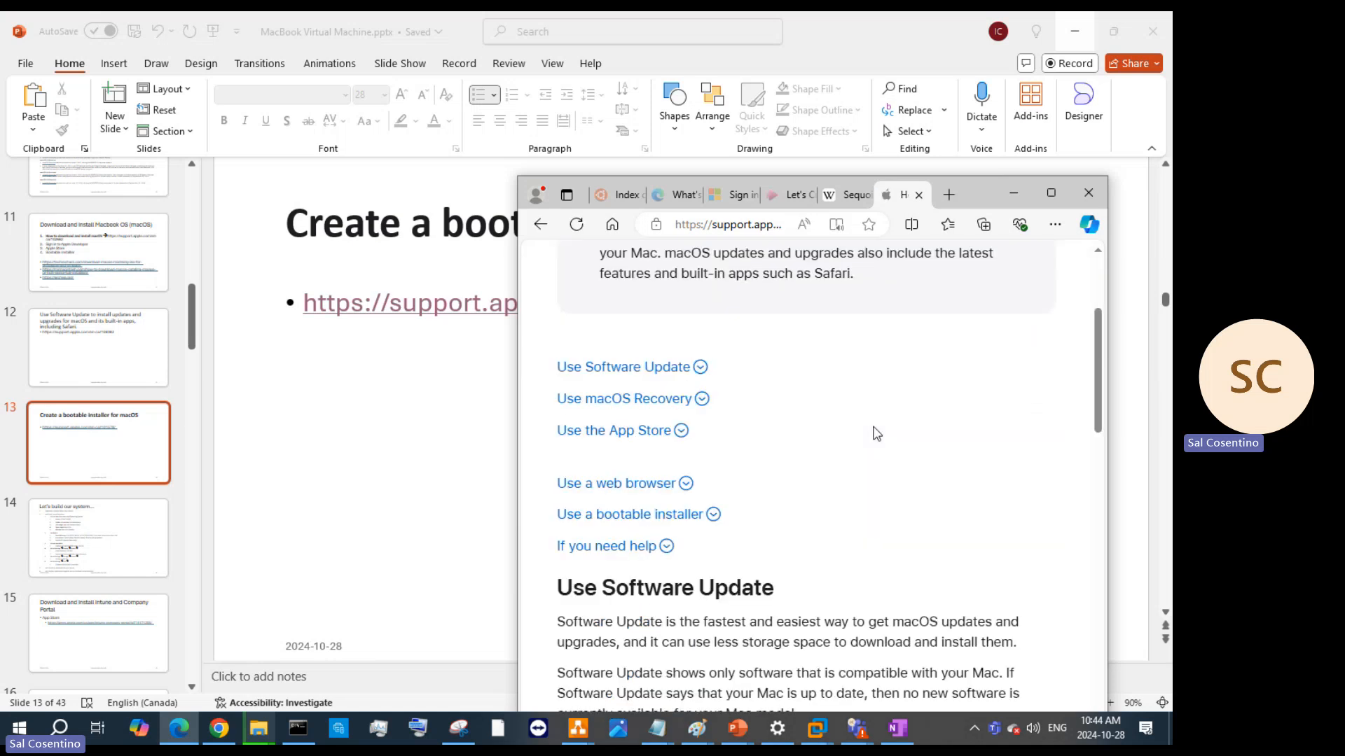
{"action": "left_click", "coordinate": [655, 432]}
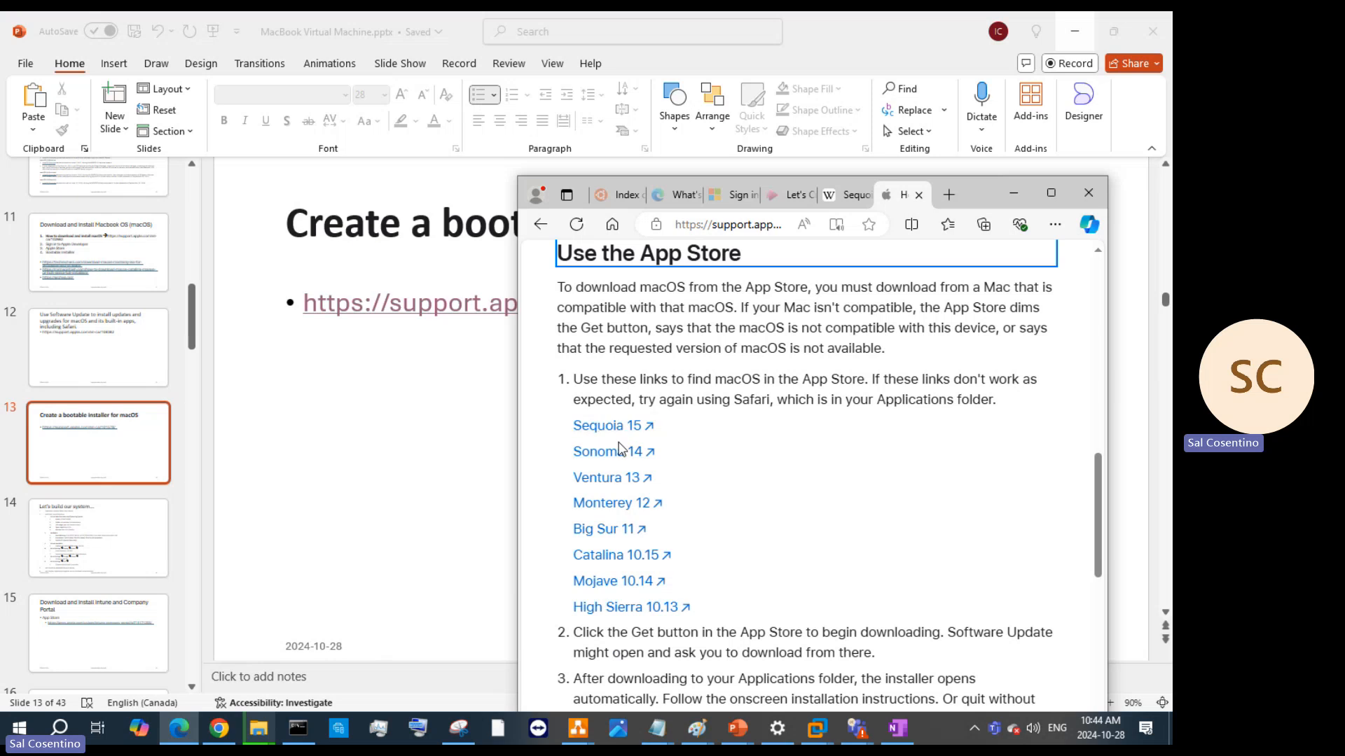
{"action": "left_click", "coordinate": [614, 480]}
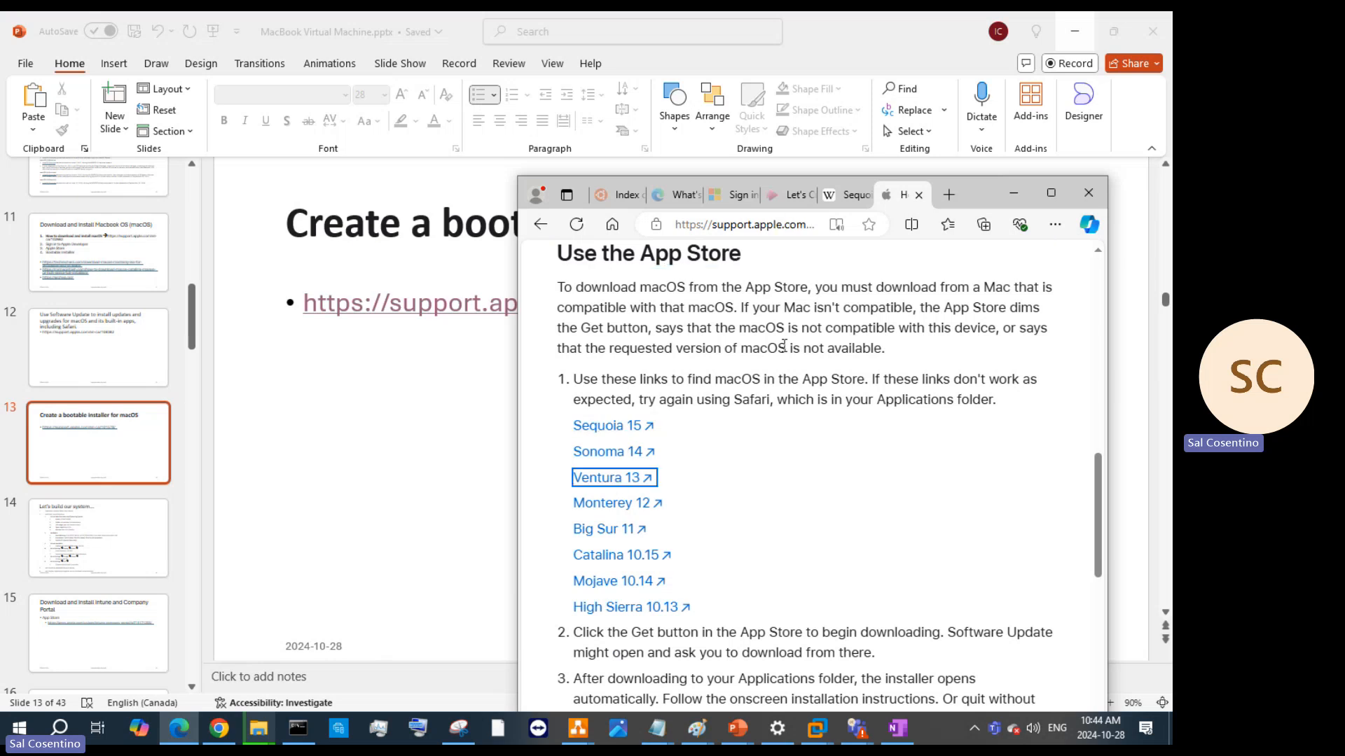
Maximize the browser, try to download the Sierra 10.12 disk image, and read the article through its bootable installer and help sections
{"action": "left_click", "coordinate": [1050, 191]}
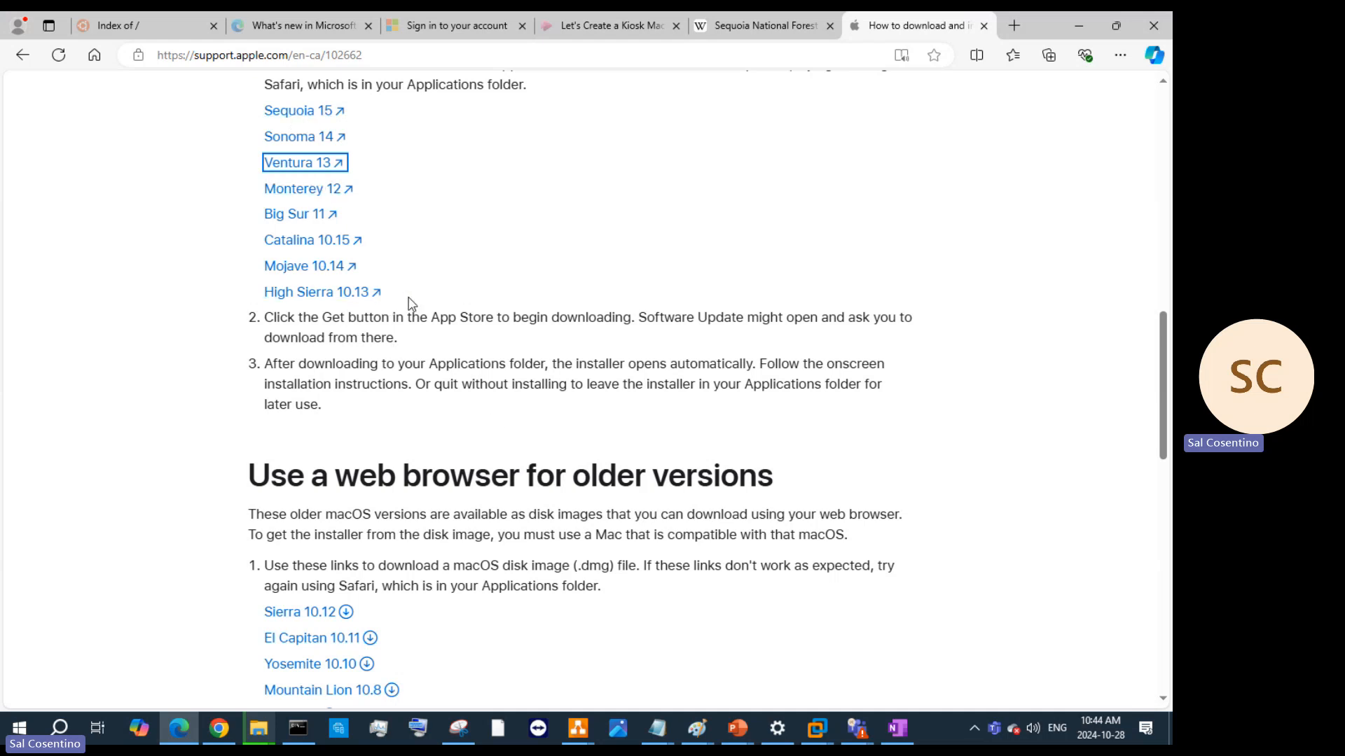
{"action": "scroll", "coordinate": [420, 315], "scroll_direction": "up", "scroll_amount": 3}
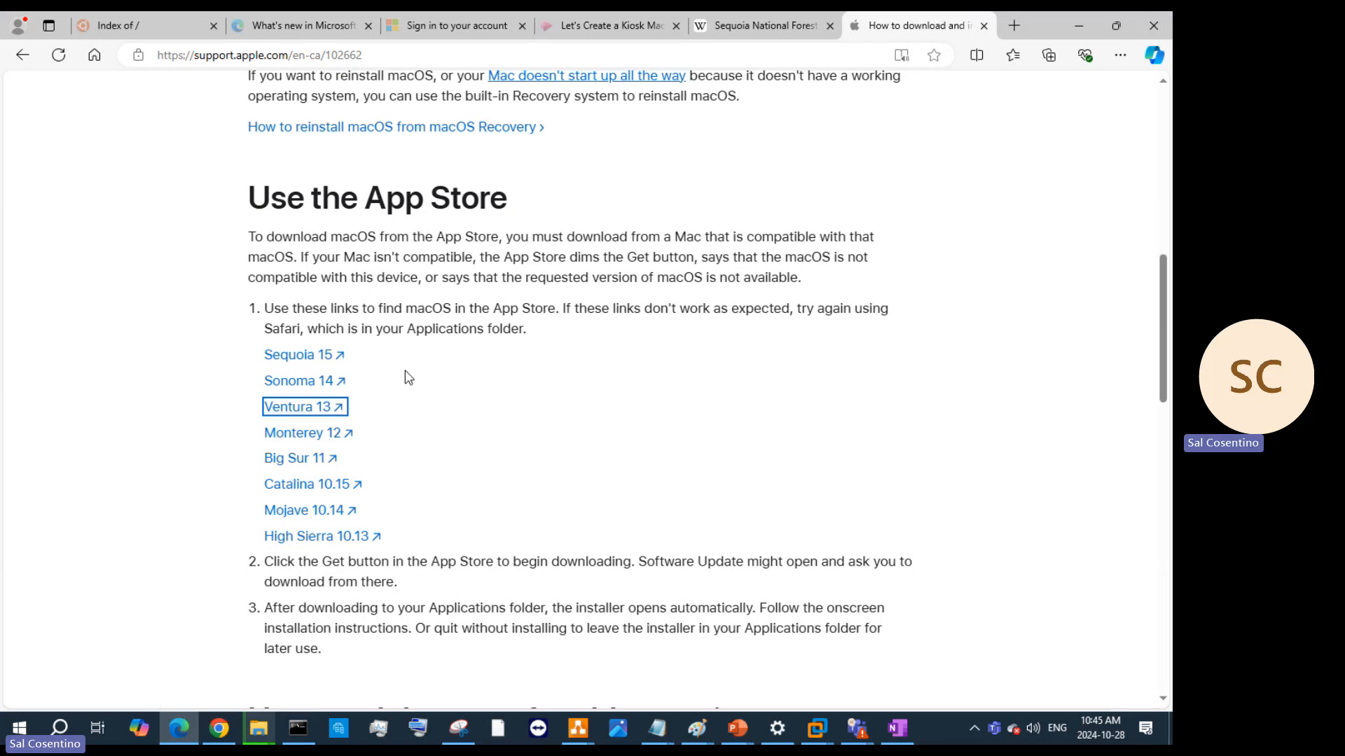
{"action": "scroll", "coordinate": [411, 379], "scroll_direction": "down", "scroll_amount": 4}
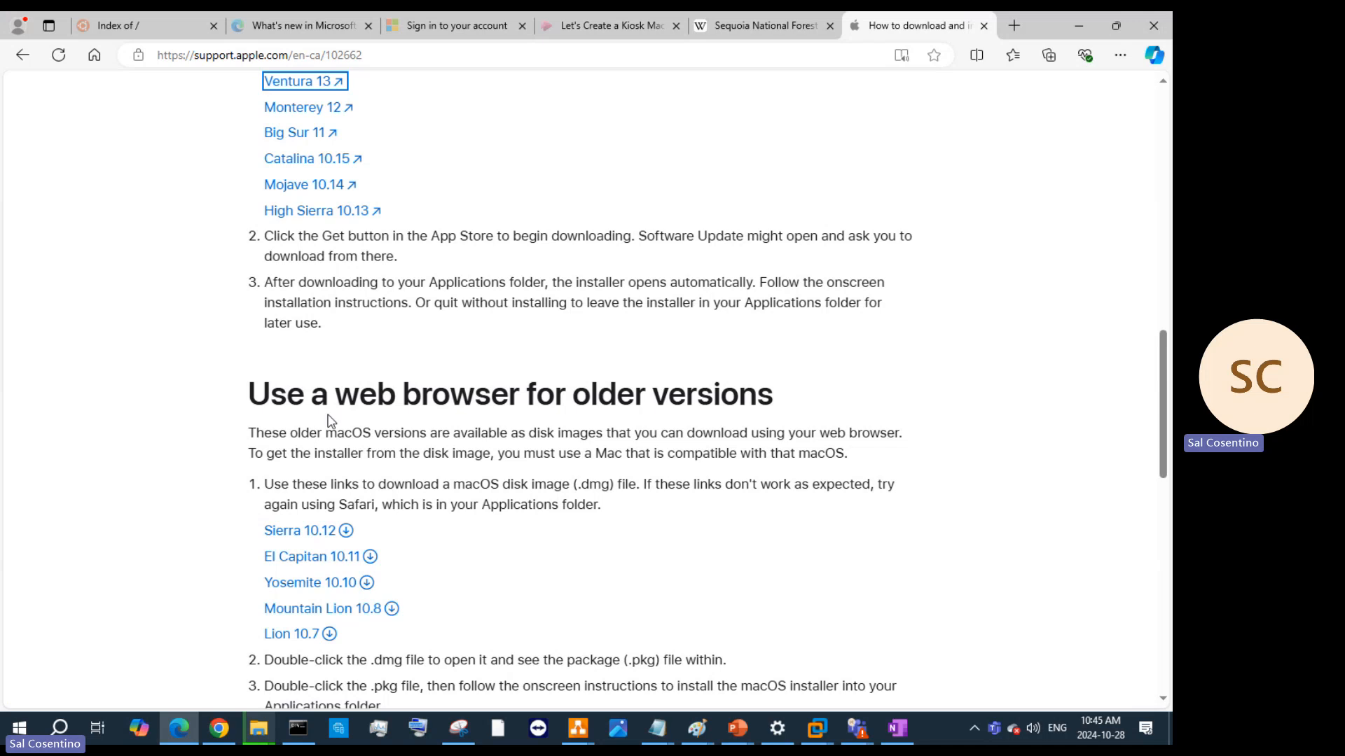
{"action": "left_click", "coordinate": [320, 534]}
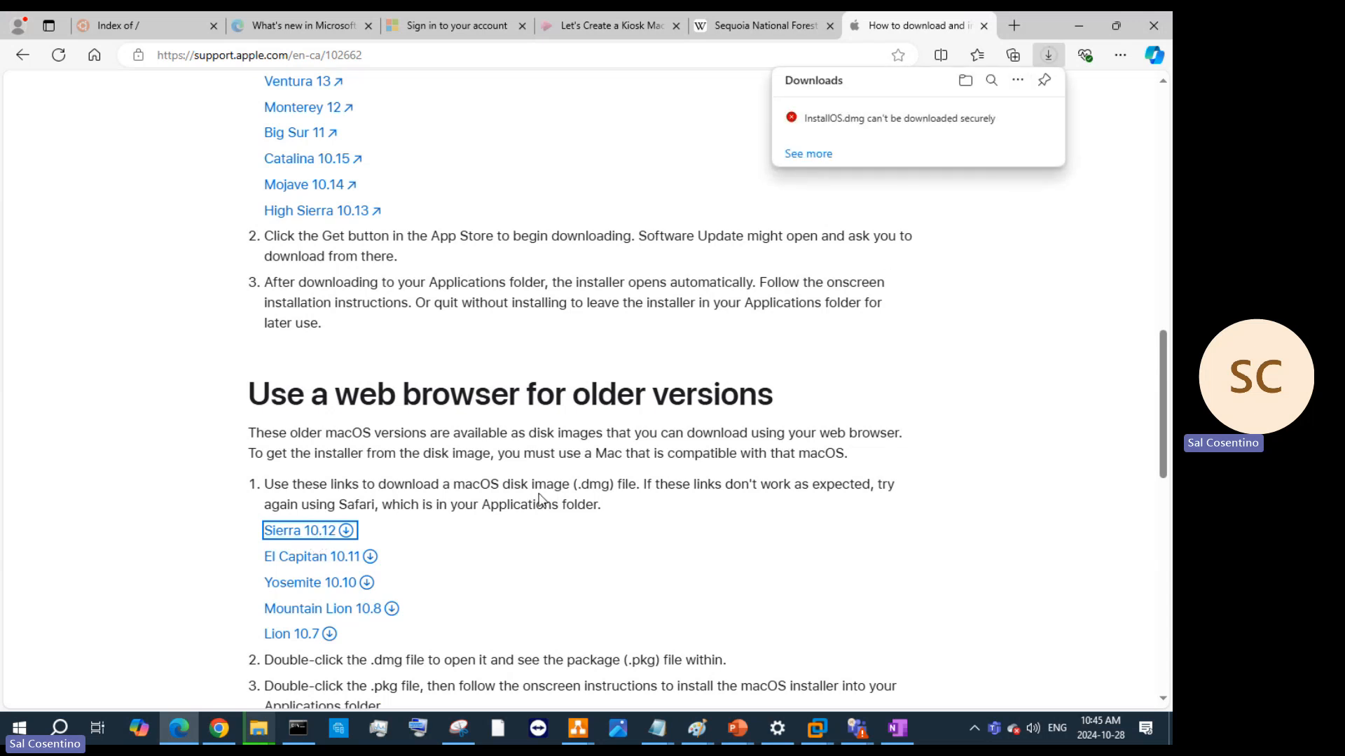
{"action": "scroll", "coordinate": [521, 569], "scroll_direction": "down", "scroll_amount": 2}
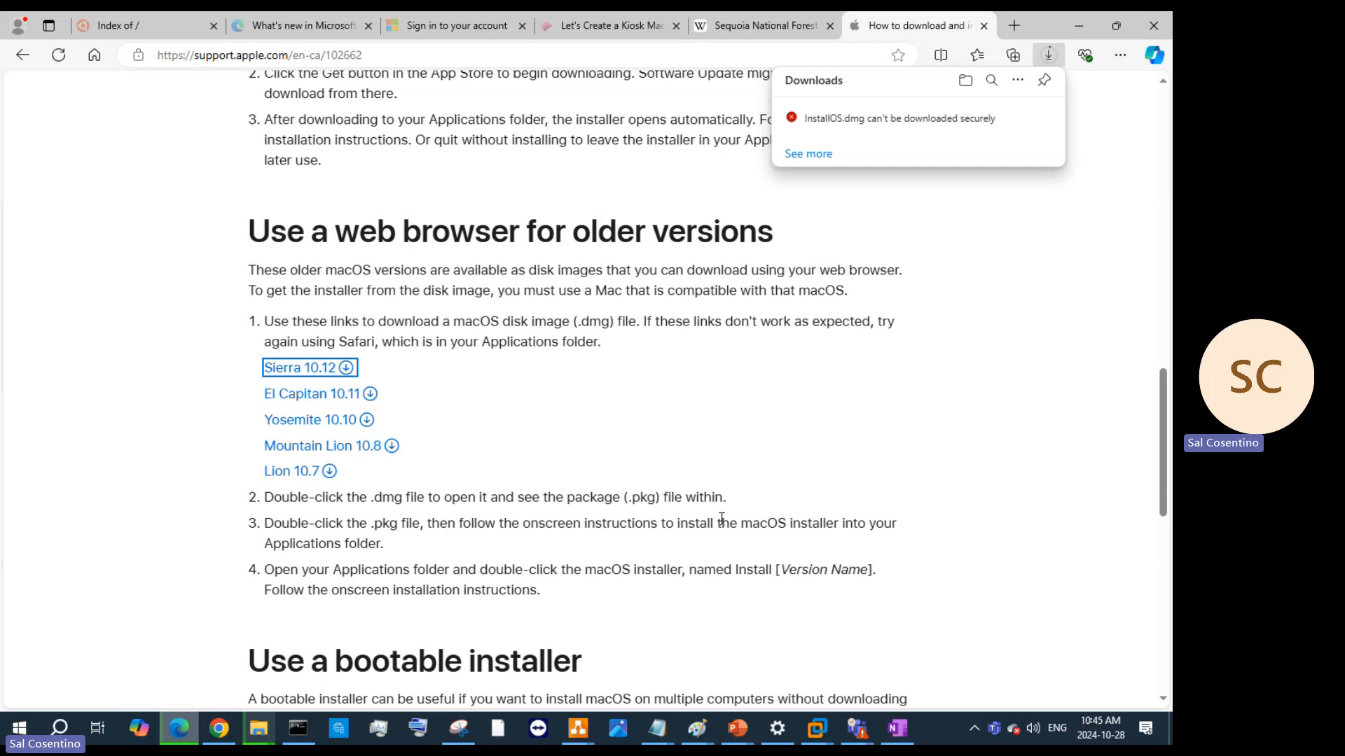
{"action": "scroll", "coordinate": [742, 532], "scroll_direction": "down", "scroll_amount": 5}
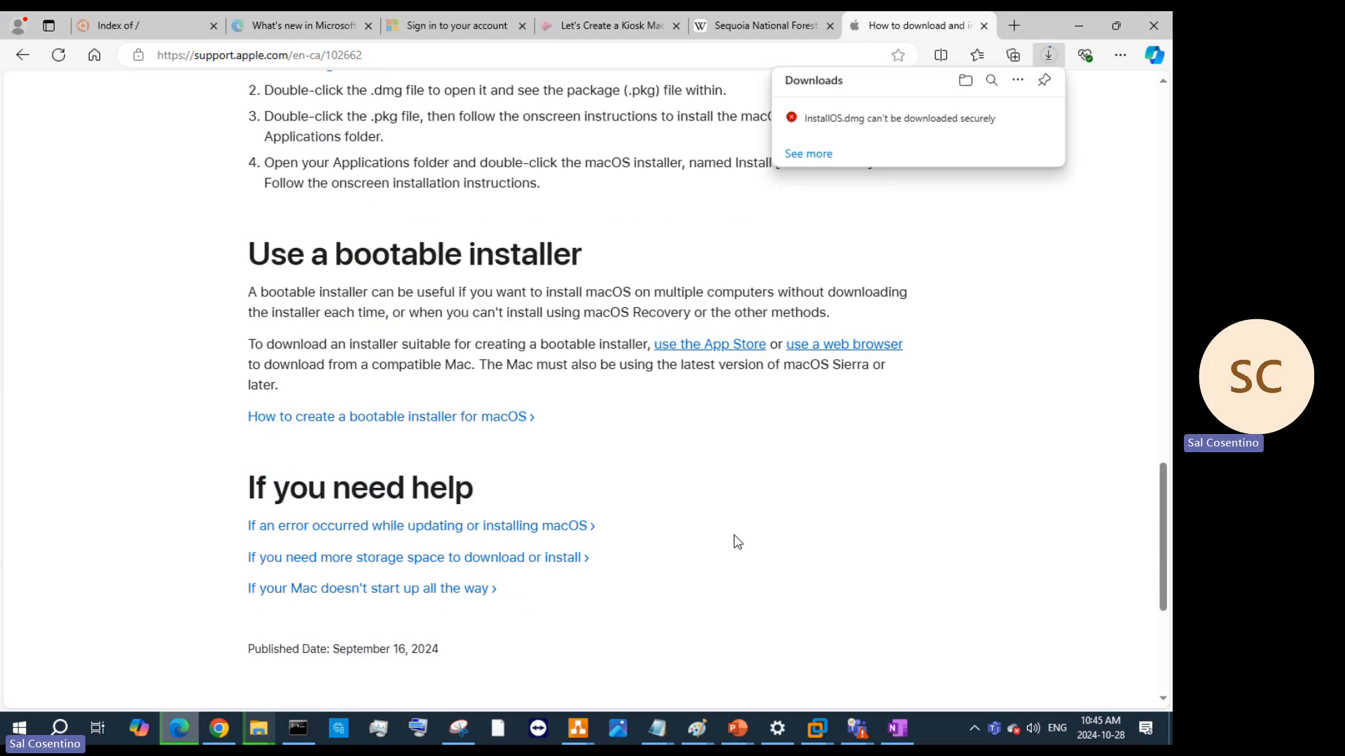
Return to the "Download and Install Macbook OS (macOS)" slide, highlight the three website links below the numbered list, and switch to Paint
{"action": "scroll", "coordinate": [742, 530], "scroll_direction": "up", "scroll_amount": 3}
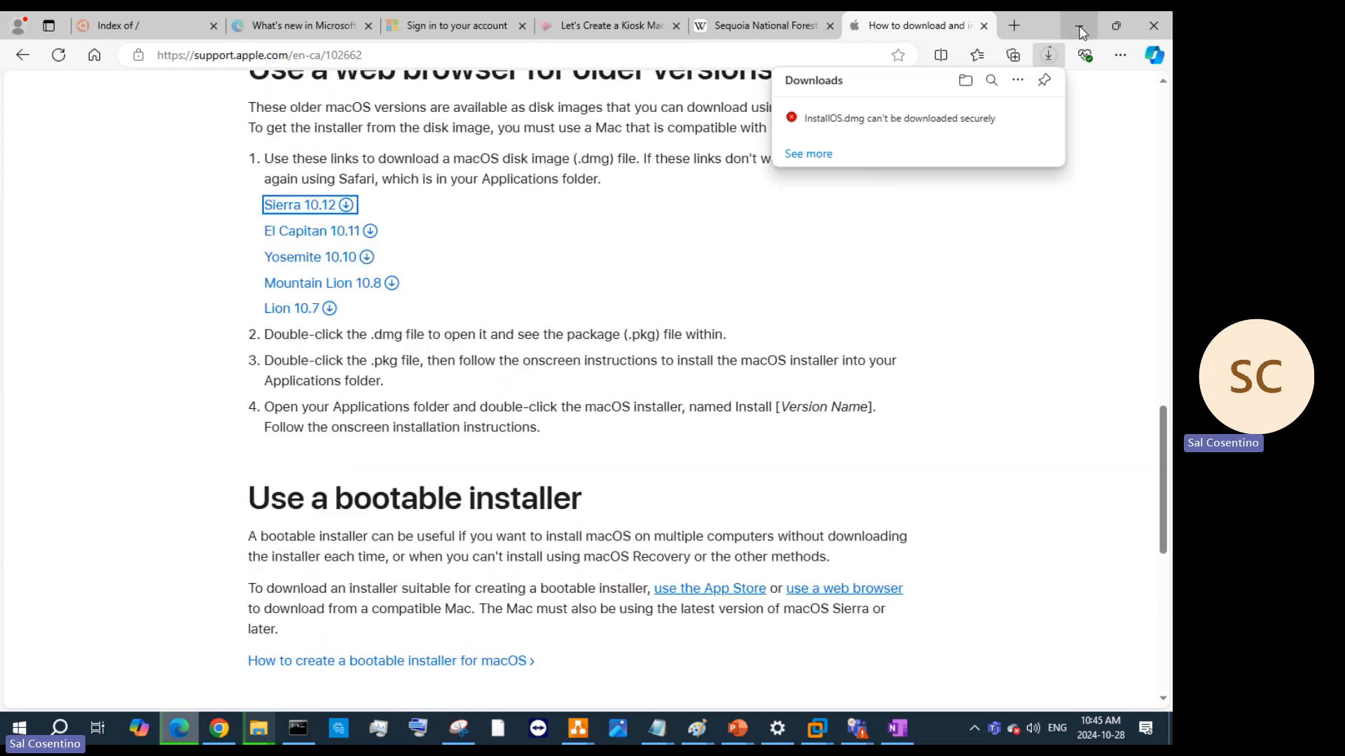
{"action": "left_click", "coordinate": [1078, 19]}
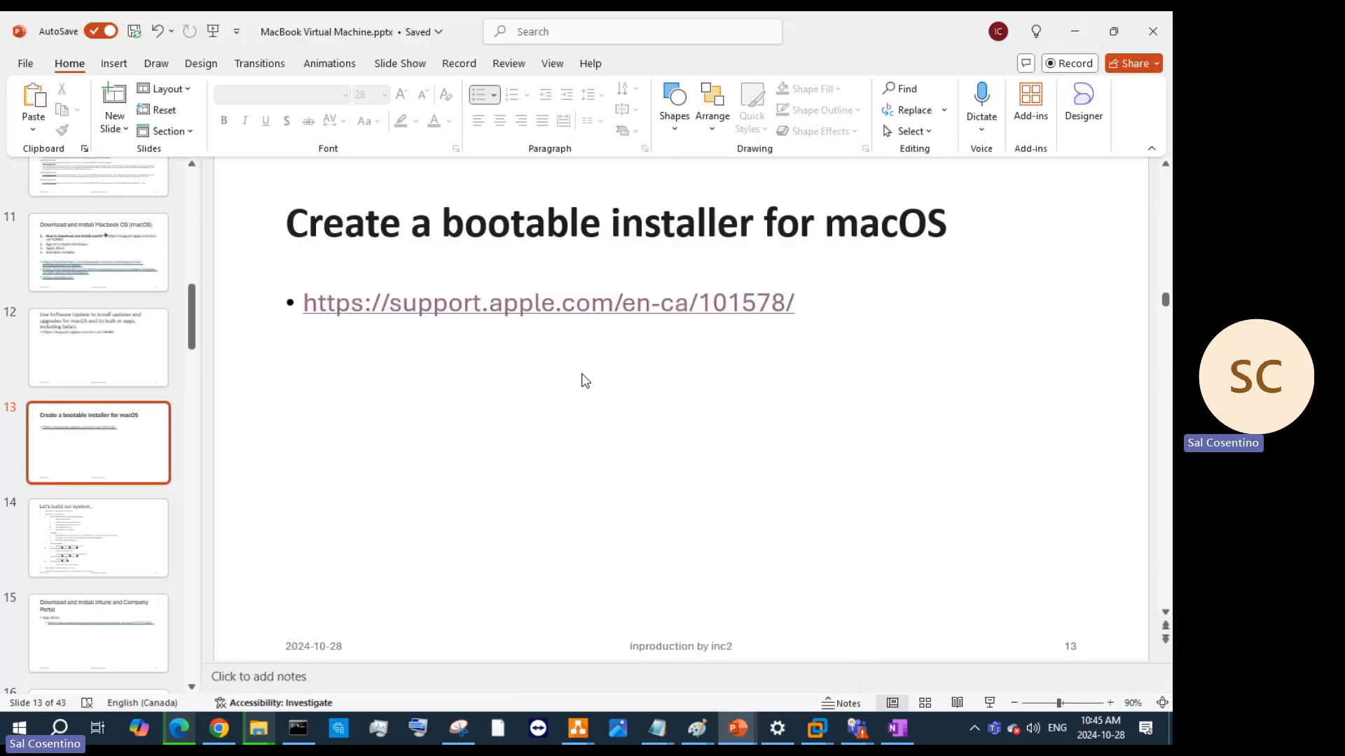
{"action": "left_click", "coordinate": [118, 258]}
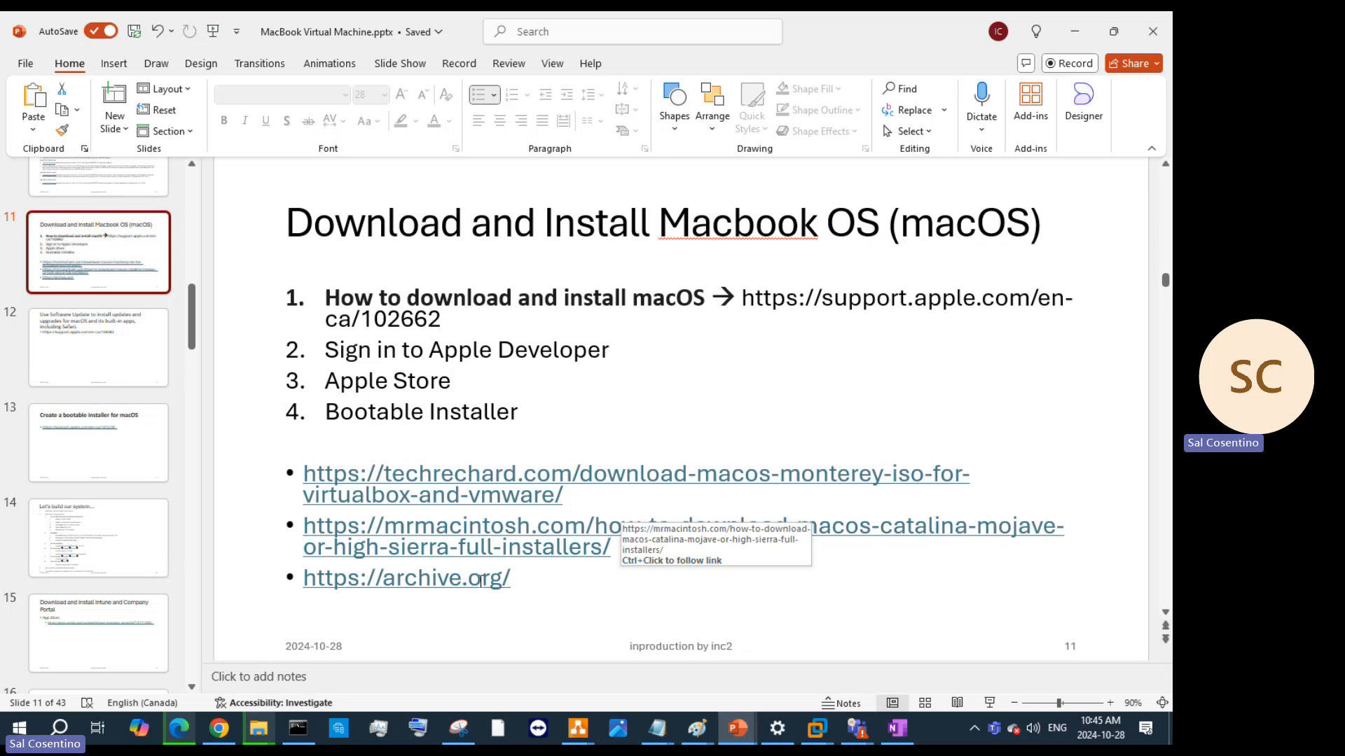
{"action": "left_click_drag", "start_coordinate": [540, 580], "coordinate": [380, 495]}
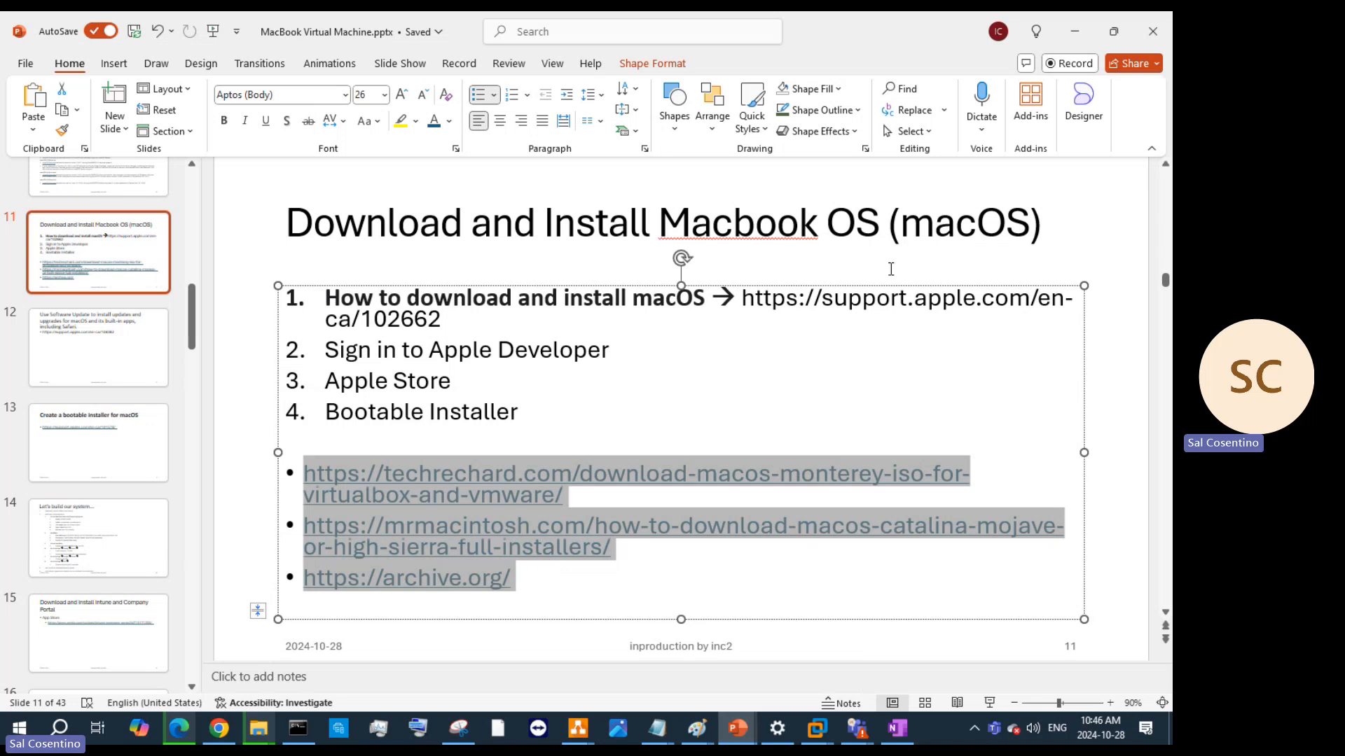
{"action": "left_click", "coordinate": [1083, 27]}
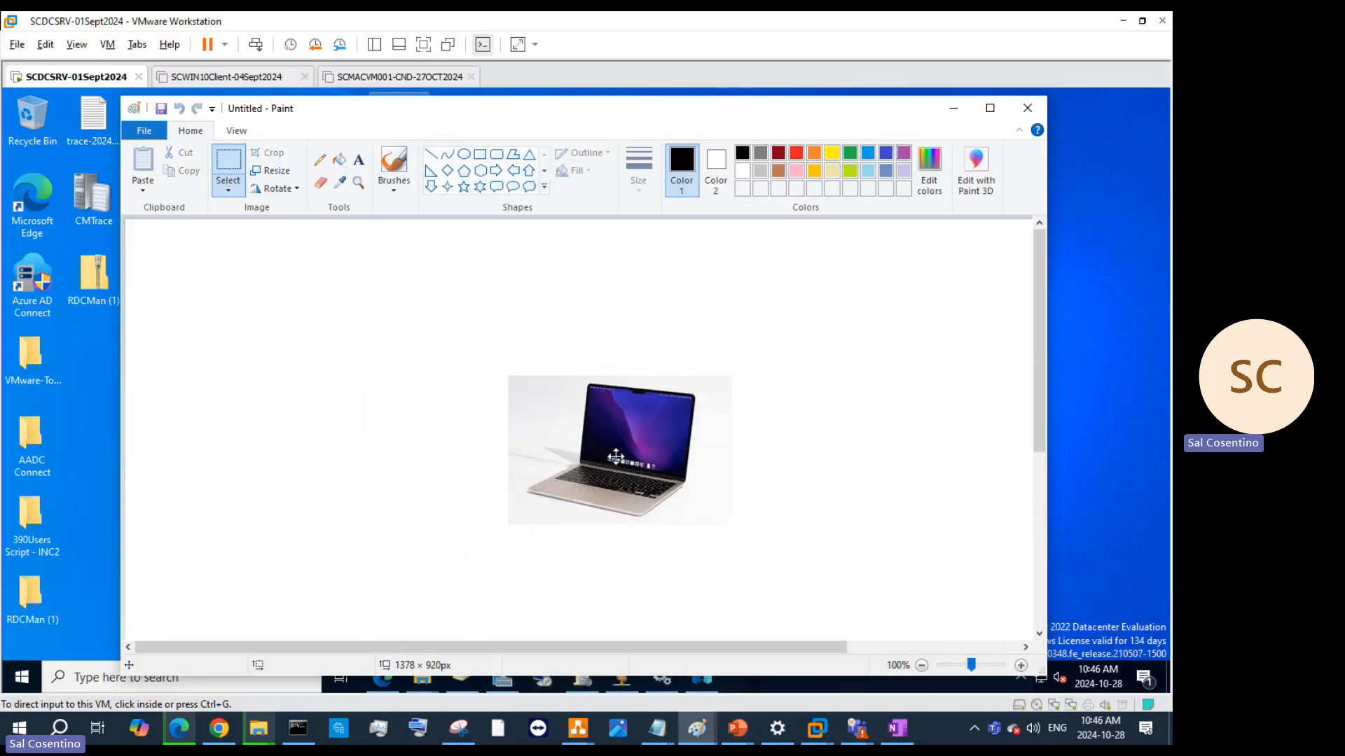
Reposition the MacBook picture on the canvas and enlarge it to about 301 × 227 px
{"action": "left_click_drag", "start_coordinate": [616, 456], "coordinate": [551, 444]}
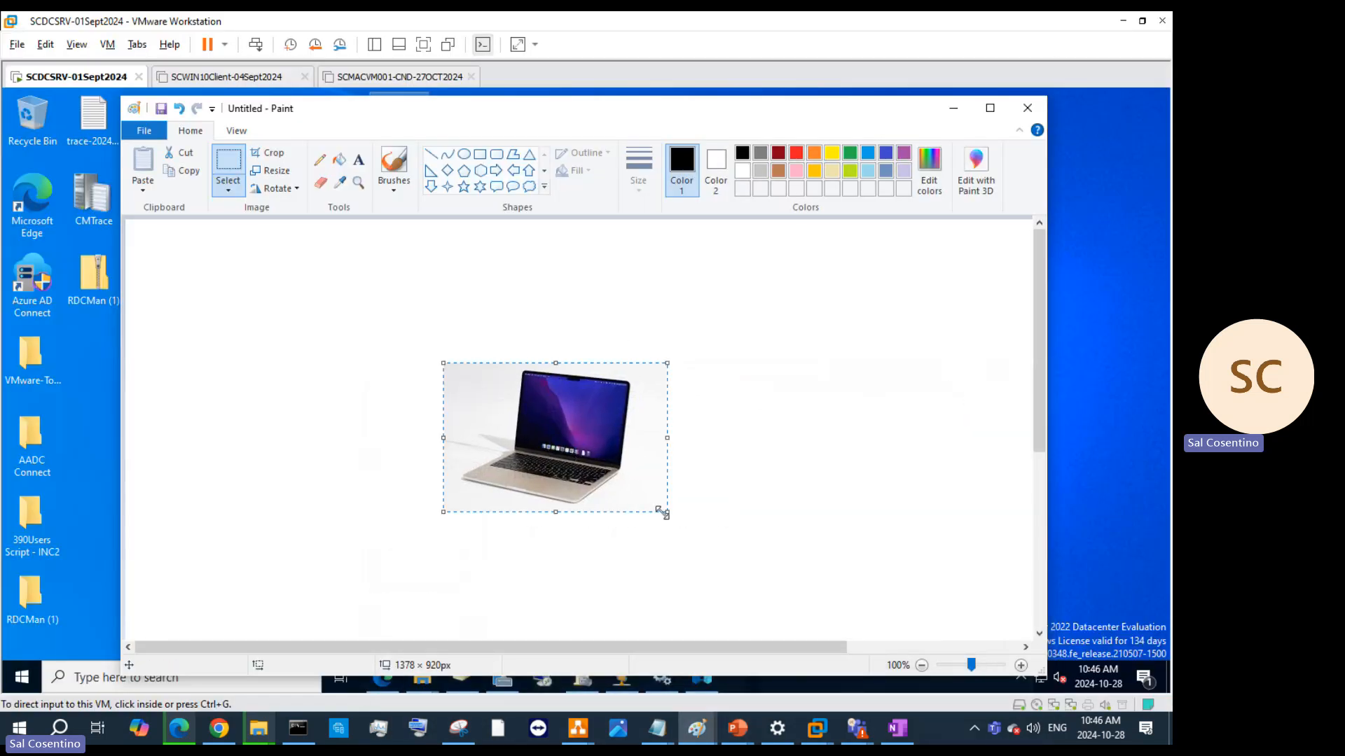
{"action": "left_click_drag", "start_coordinate": [663, 512], "coordinate": [687, 547]}
{"action": "left_click_drag", "start_coordinate": [645, 465], "coordinate": [684, 485]}
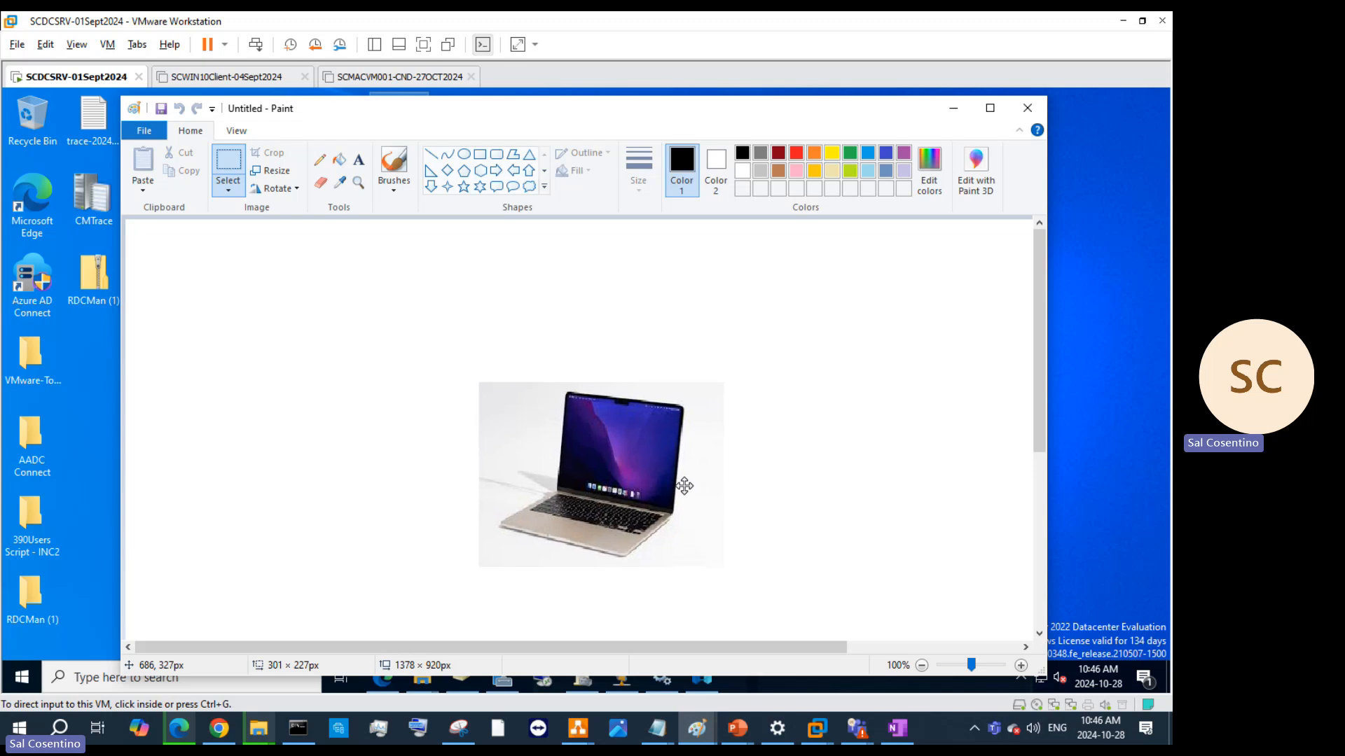
Draw a black outlined triangle about 340 × 375 px on the canvas, to the left of the MacBook picture
{"action": "left_click", "coordinate": [529, 154]}
{"action": "left_click_drag", "start_coordinate": [413, 261], "coordinate": [158, 566]}
{"action": "left_click_drag", "start_coordinate": [413, 417], "coordinate": [434, 422]}
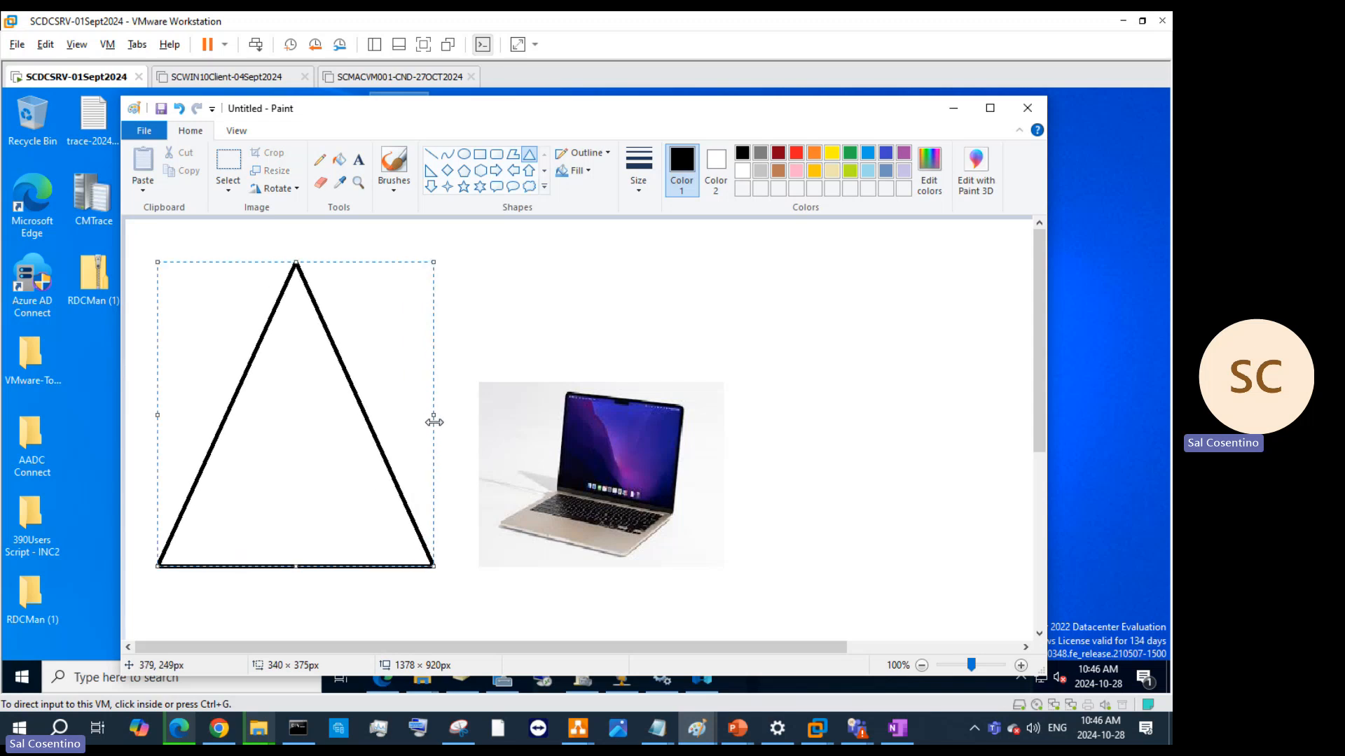
{"action": "left_click", "coordinate": [648, 419]}
{"action": "left_click_drag", "start_coordinate": [627, 418], "coordinate": [439, 520]}
{"action": "left_click", "coordinate": [179, 110]}
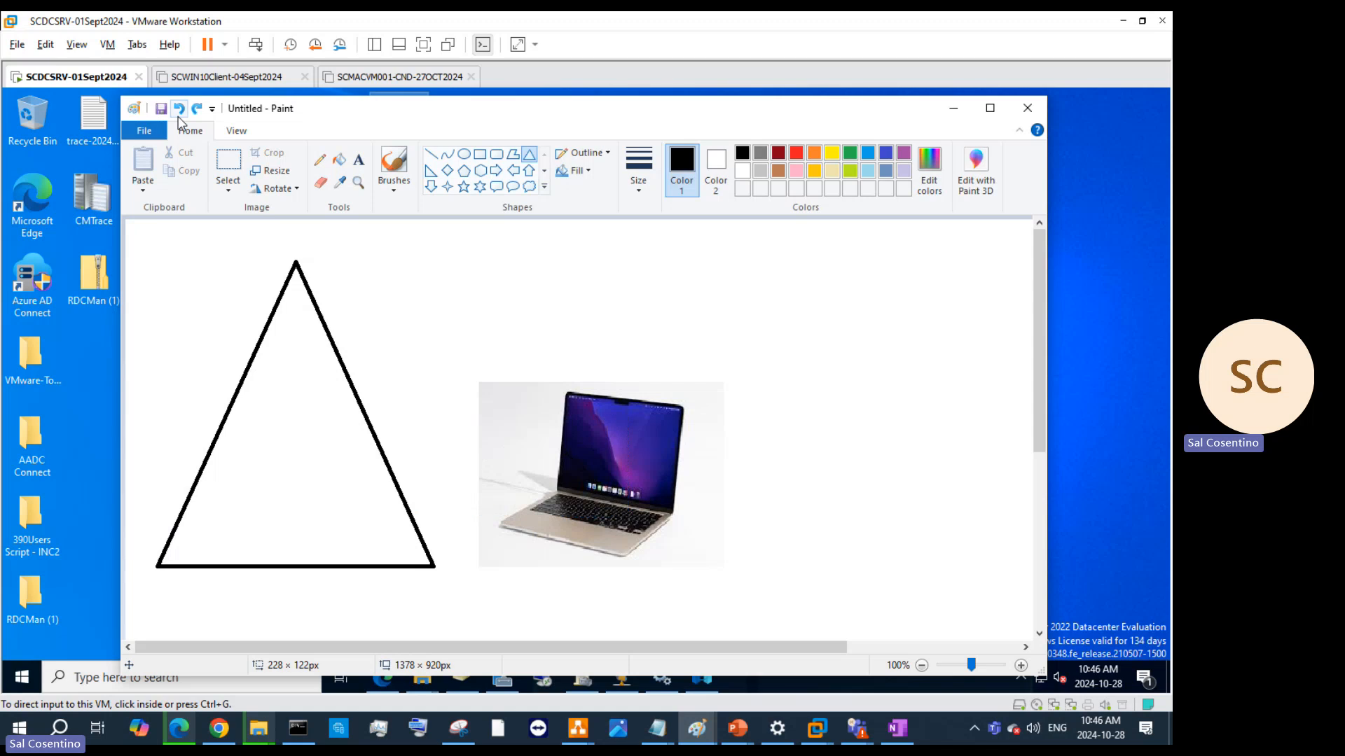
Maximize Paint and draw a thin freehand arrow from the MacBook picture into the triangle with the Pencil
{"action": "left_click", "coordinate": [989, 108]}
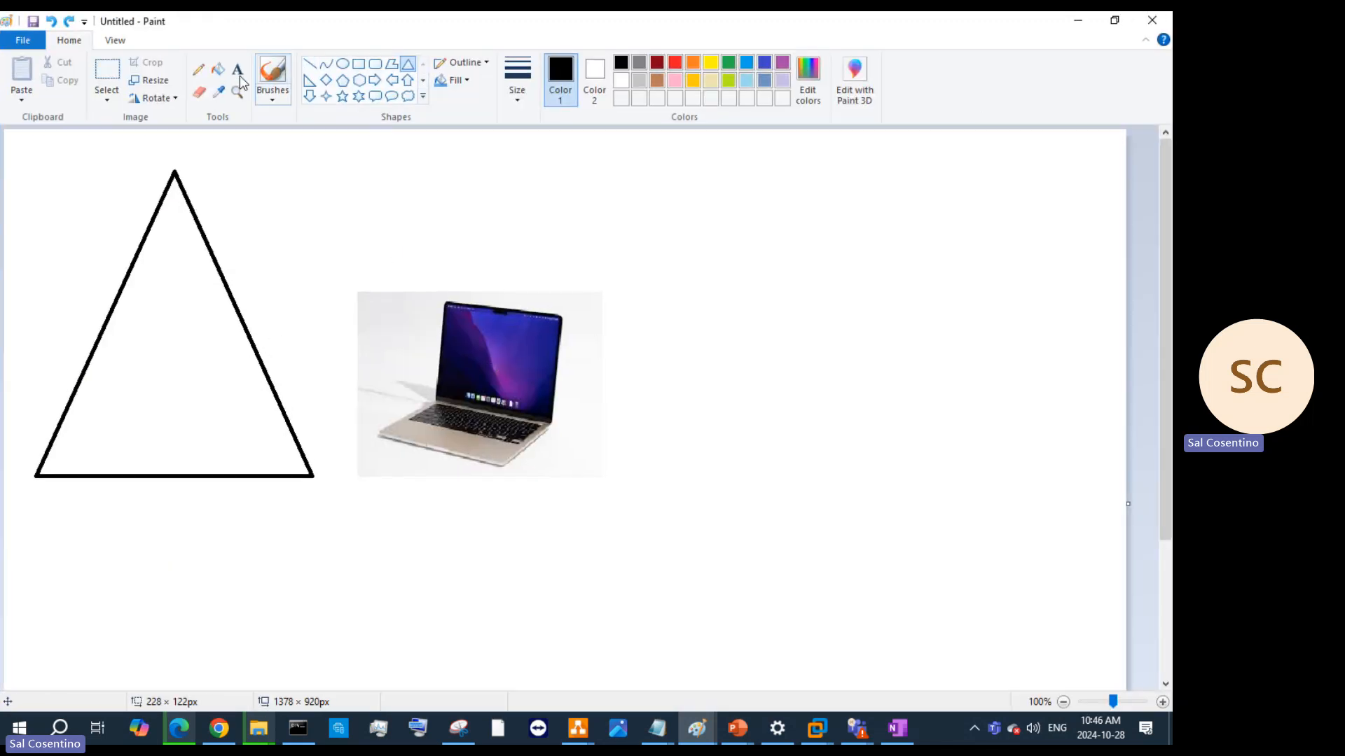
{"action": "left_click", "coordinate": [198, 68]}
{"action": "mouse_move", "coordinate": [388, 312]}
{"action": "left_mouse_down"}
{"action": "mouse_move", "coordinate": [165, 310]}
{"action": "mouse_move", "coordinate": [151, 333]}
{"action": "mouse_move", "coordinate": [172, 339]}
{"action": "left_mouse_up"}
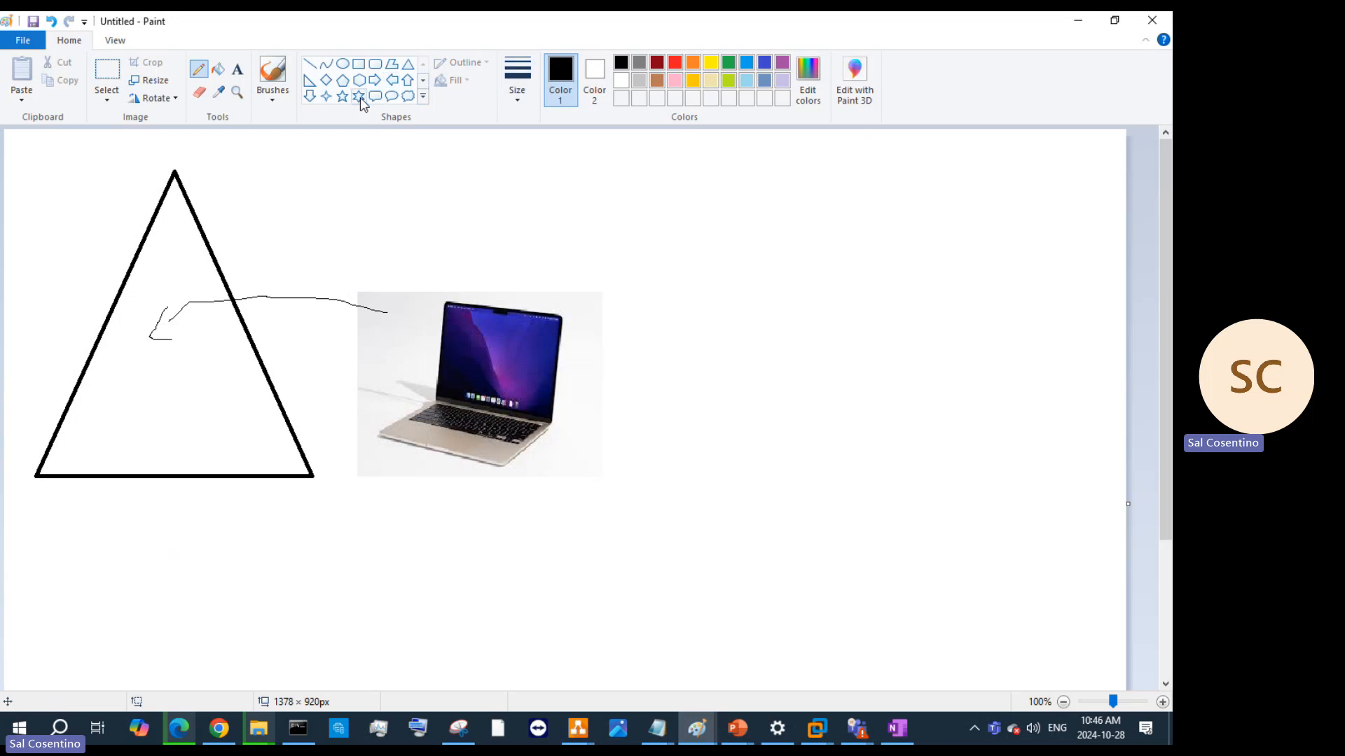
Draw a cloud callout about 377 × 284 px to the right of the MacBook and connect the laptop to it with a straight grey line
{"action": "left_click", "coordinate": [407, 96]}
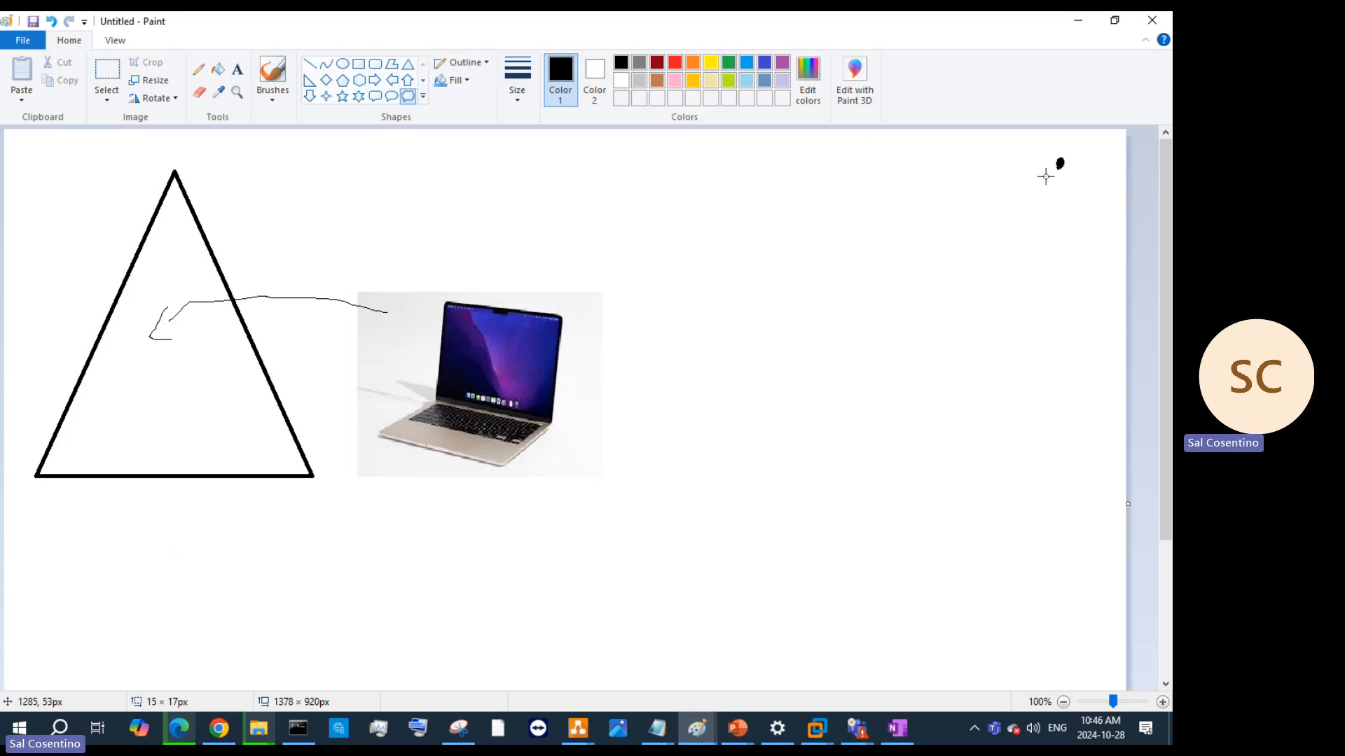
{"action": "left_click_drag", "start_coordinate": [1060, 157], "coordinate": [749, 390]}
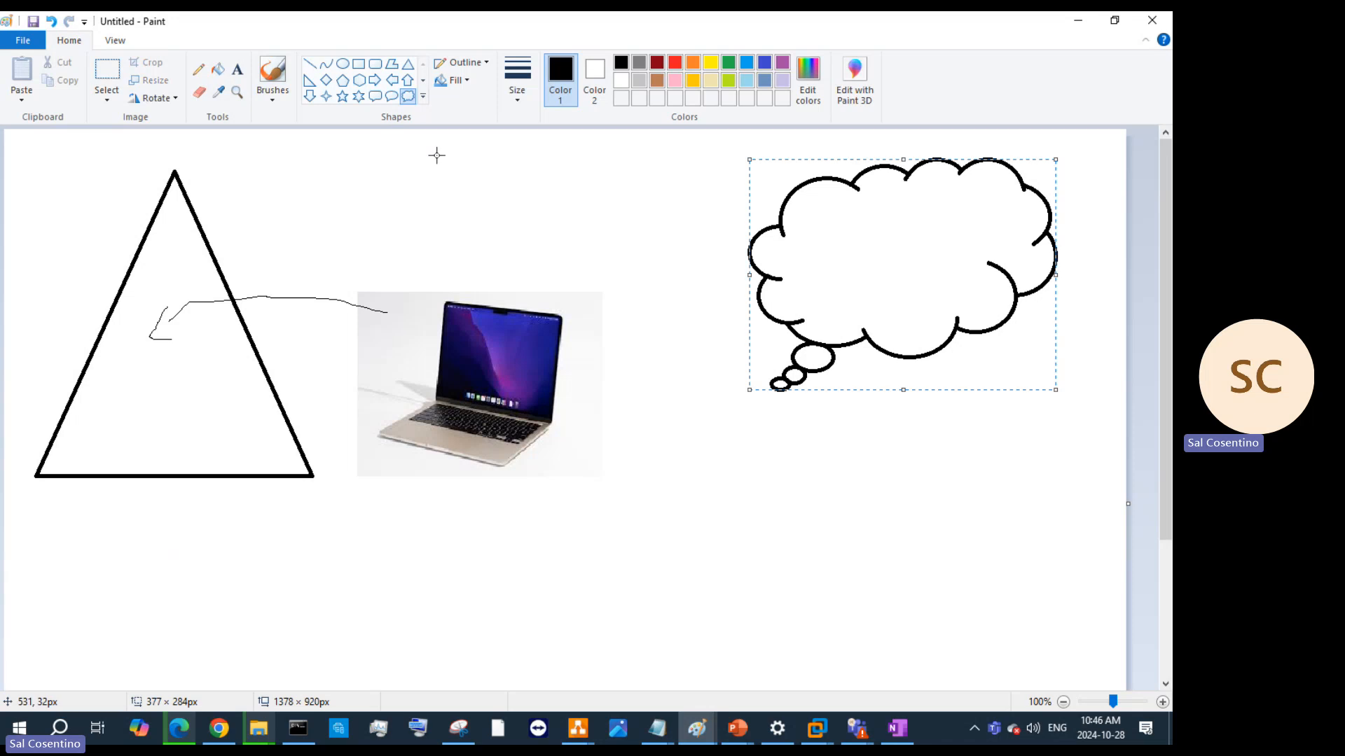
{"action": "left_click", "coordinate": [314, 67]}
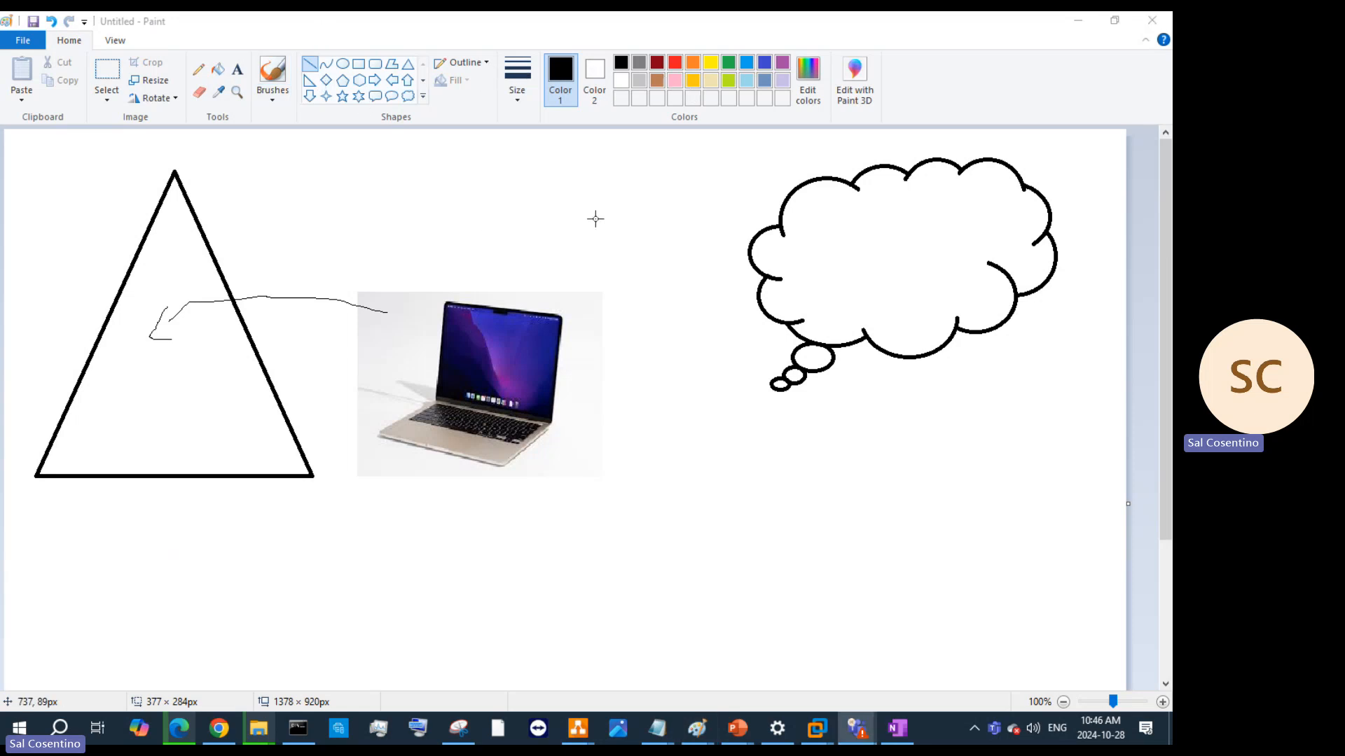
{"action": "left_click", "coordinate": [310, 65]}
{"action": "left_click_drag", "start_coordinate": [557, 351], "coordinate": [873, 247]}
{"action": "left_click", "coordinate": [638, 62]}
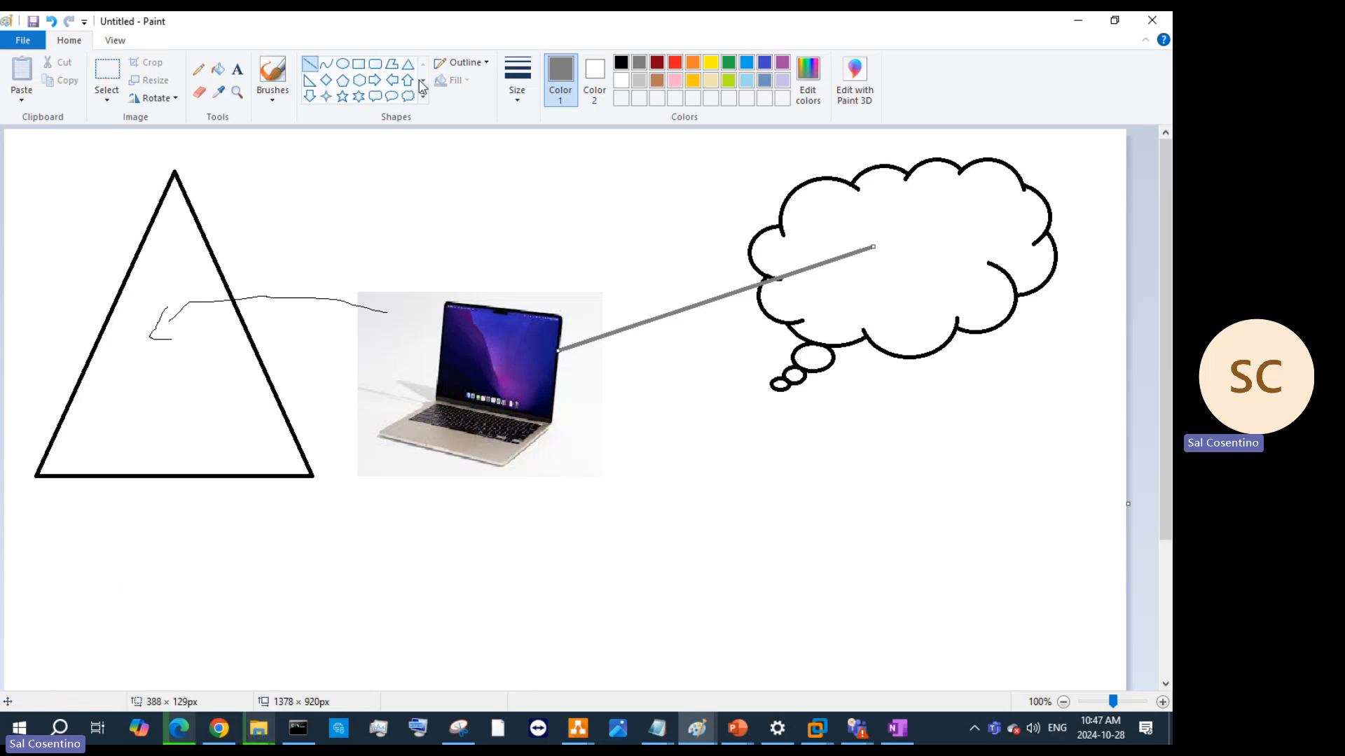
{"action": "left_click", "coordinate": [238, 72]}
{"action": "left_click", "coordinate": [894, 221]}
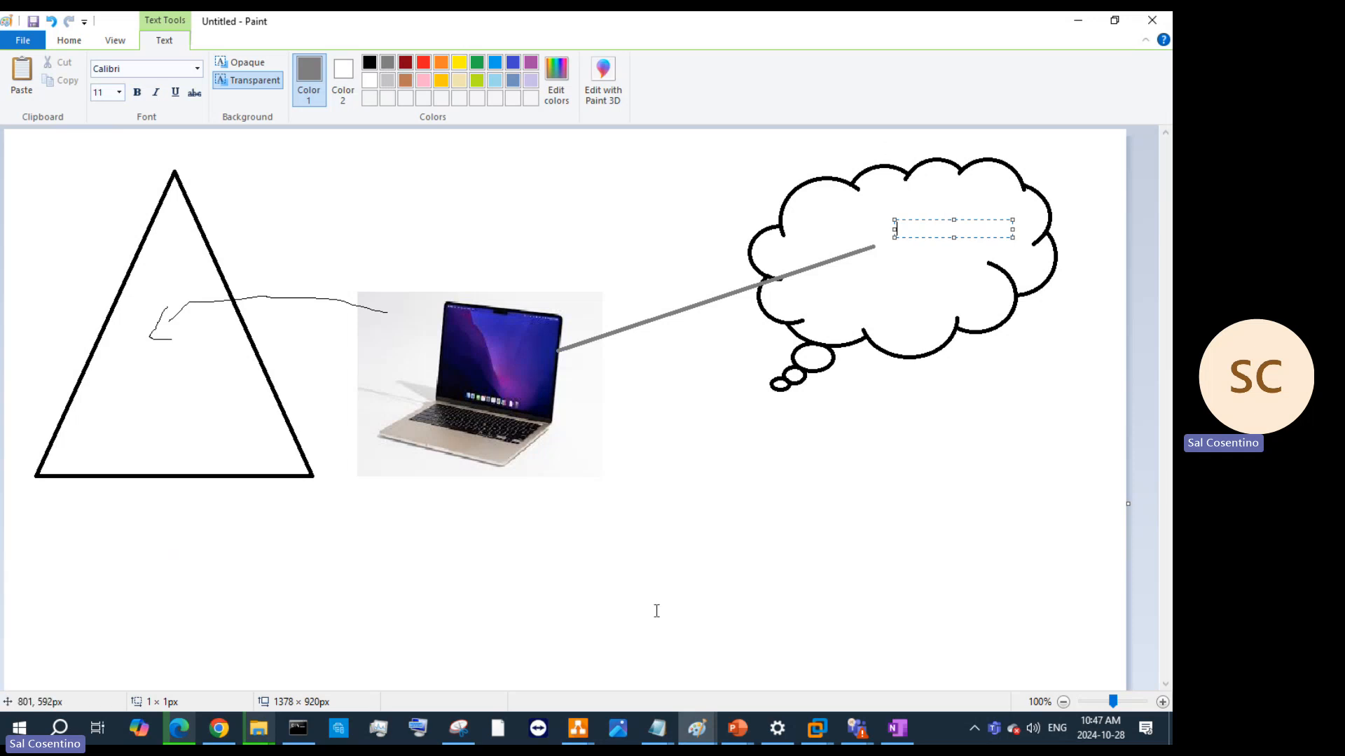
{"action": "right_click", "coordinate": [745, 726]}
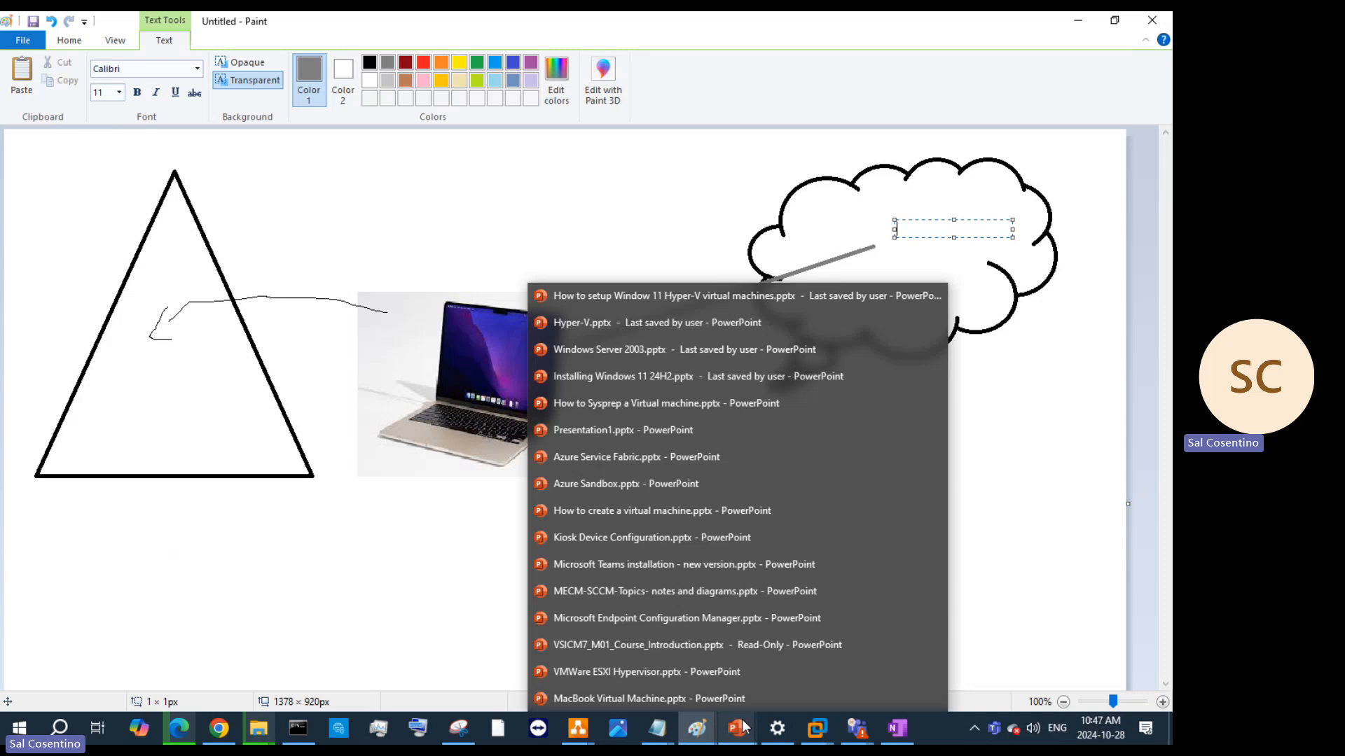
{"action": "left_click", "coordinate": [1039, 480]}
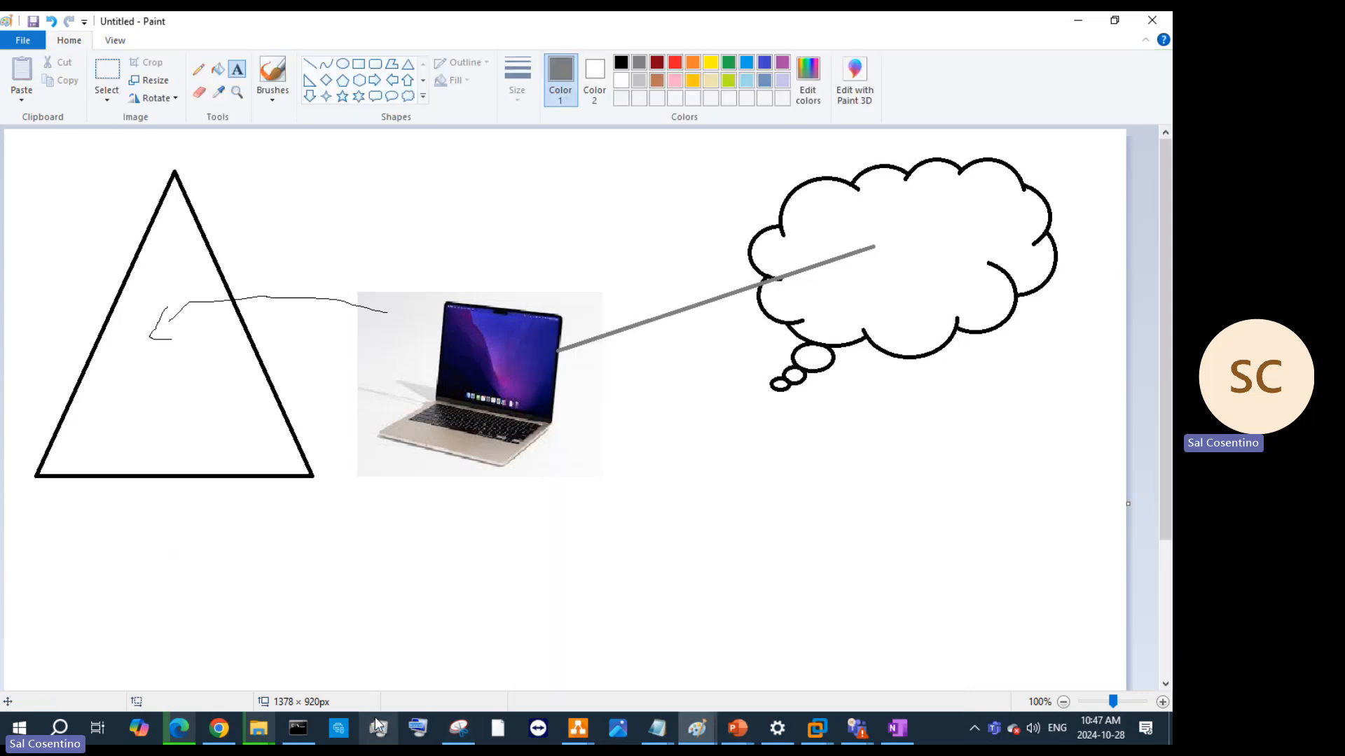
Switch to Chrome and open entra.microsoft.com in a new tab
{"action": "left_click", "coordinate": [220, 727]}
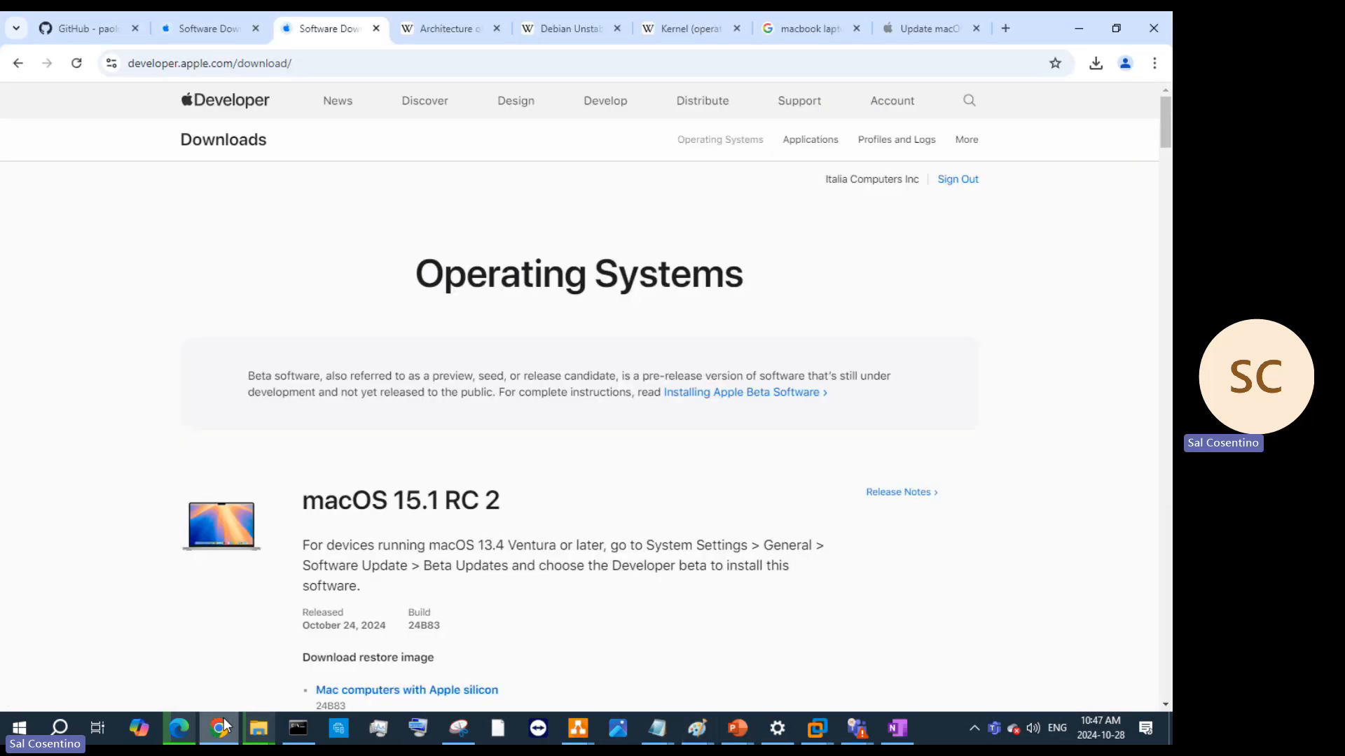
{"action": "left_click", "coordinate": [1006, 28]}
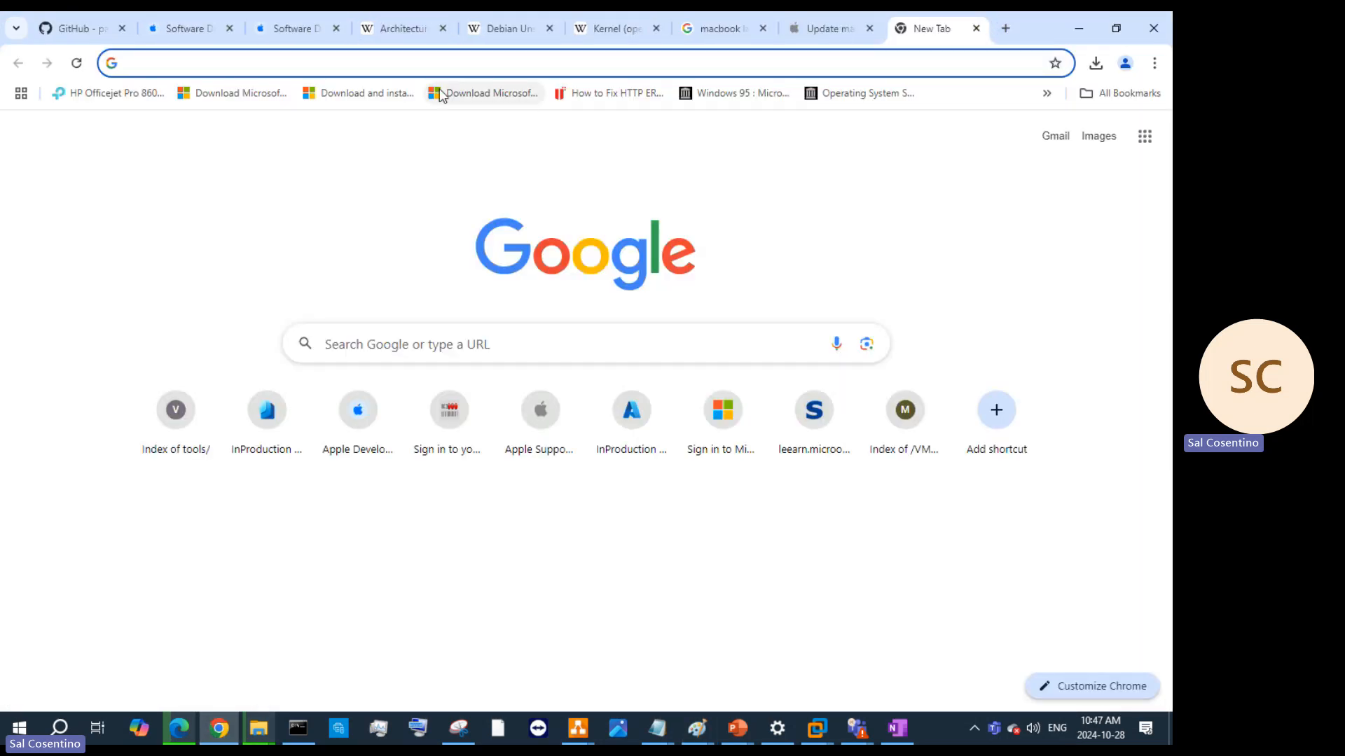
{"action": "left_click", "coordinate": [446, 62]}
{"action": "type", "text": "ientra"}
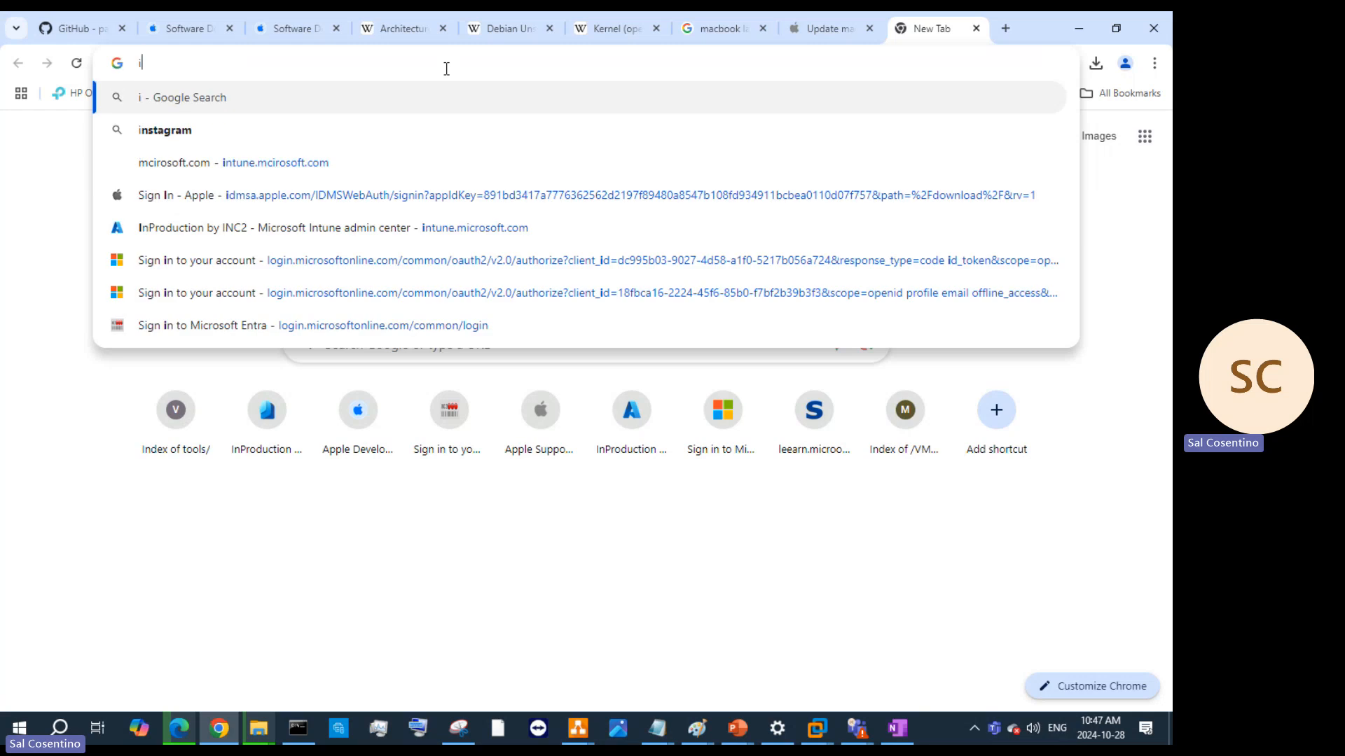
{"action": "key", "text": "BackSpace"}
{"action": "key", "text": "BackSpace"}
{"action": "key", "text": "BackSpace"}
{"action": "key", "text": "BackSpace"}
{"action": "key", "text": "BackSpace"}
{"action": "key", "text": "BackSpace"}
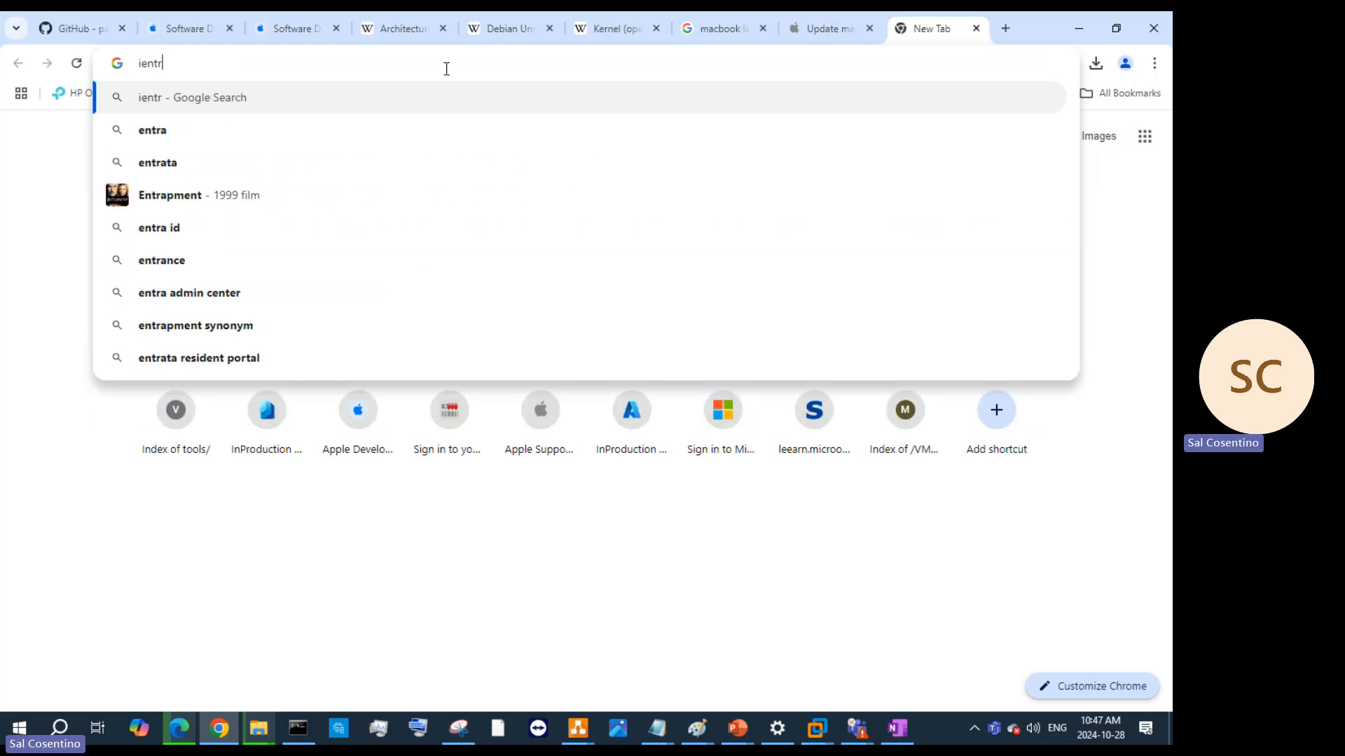
{"action": "type", "text": "entra.mic"}
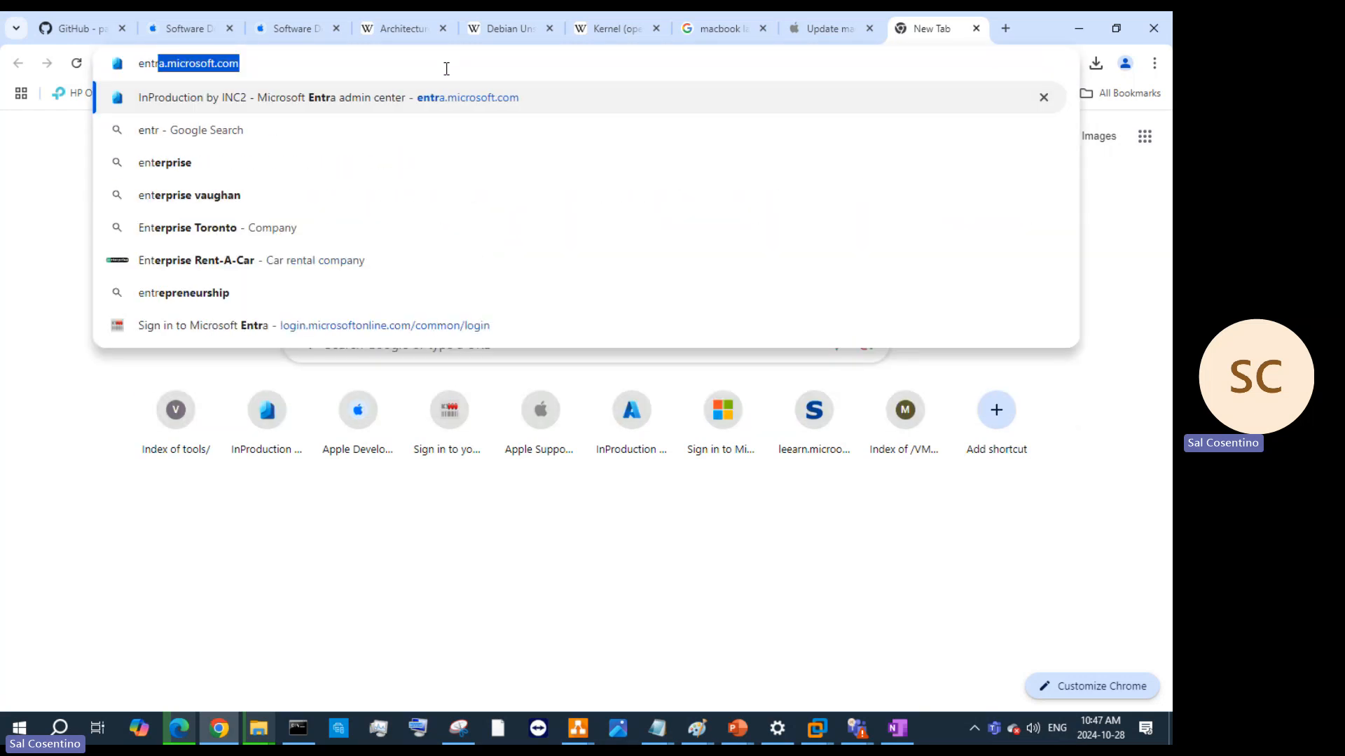
{"action": "type", "text": "rosoft.co"}
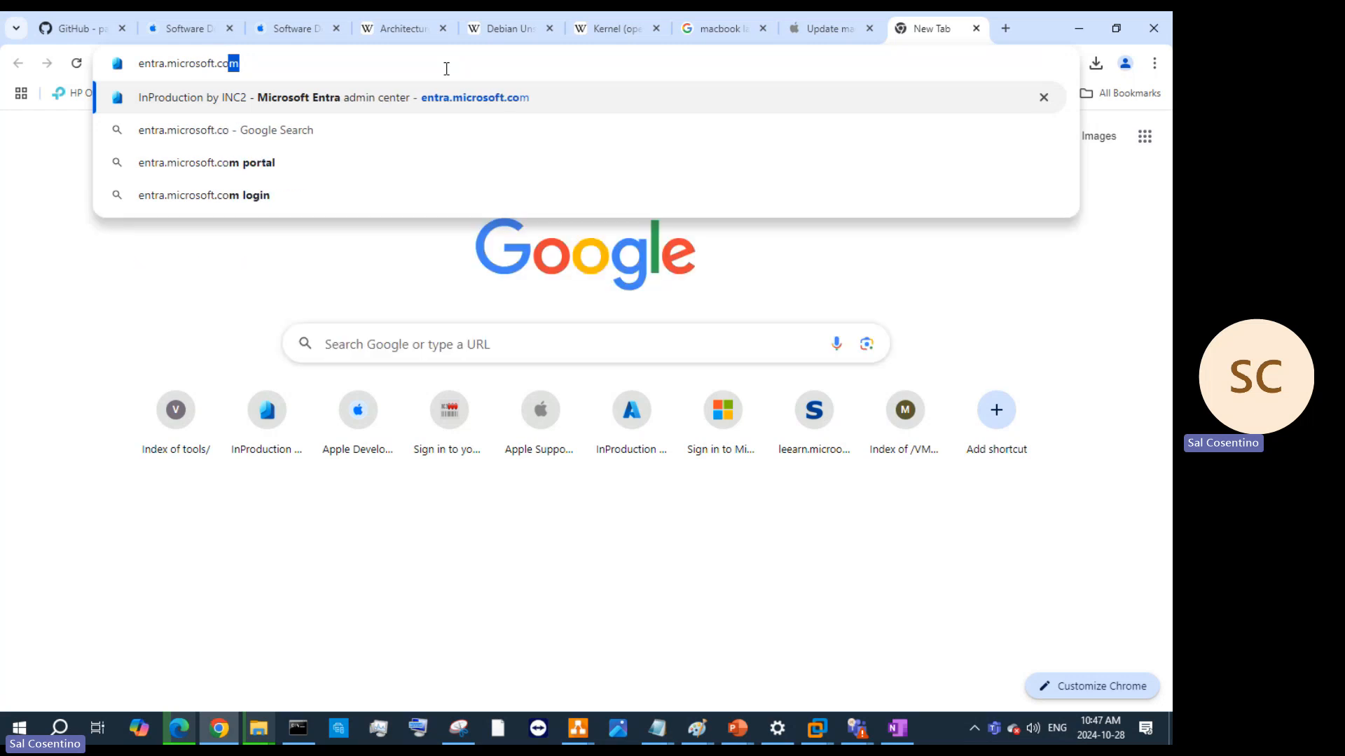
{"action": "key", "text": "Return"}
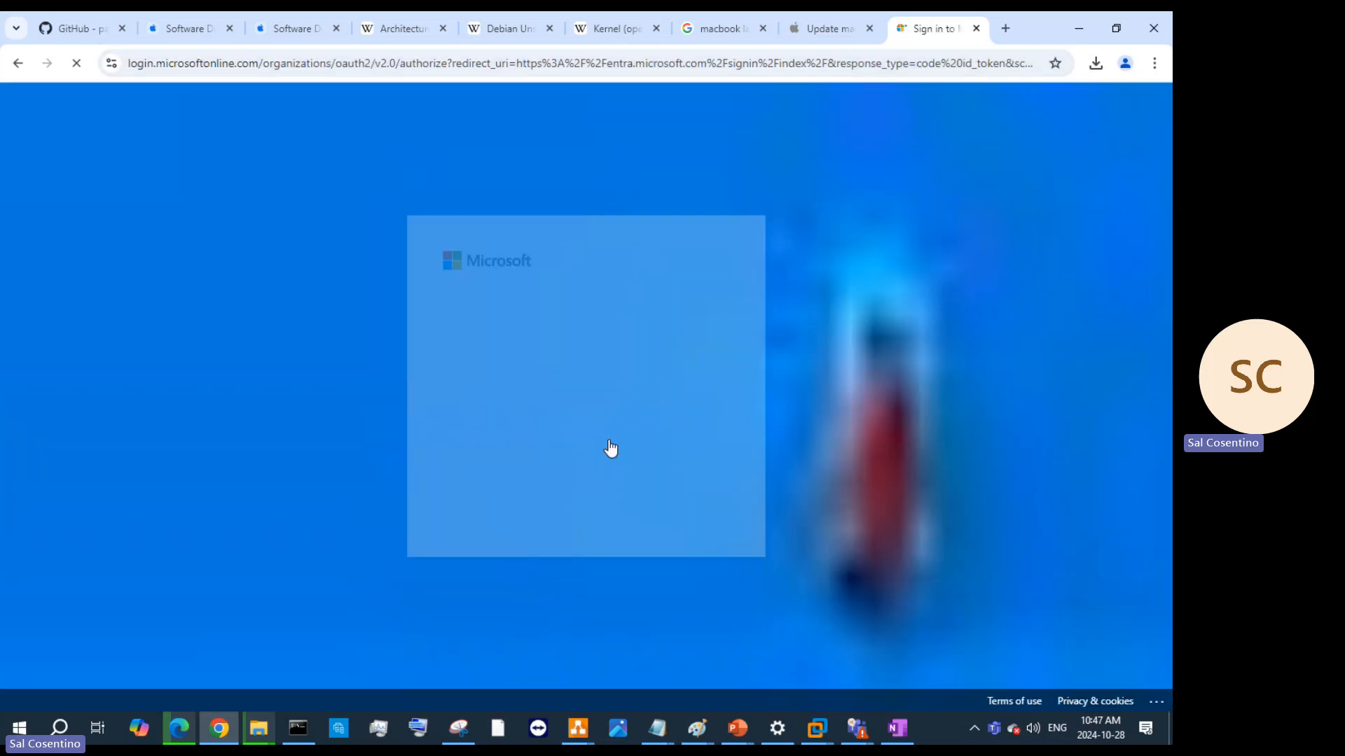
Choose the work account on the Microsoft sign-in page, enter the account password, and sign in to the Entra admin center
{"action": "left_click", "coordinate": [572, 359]}
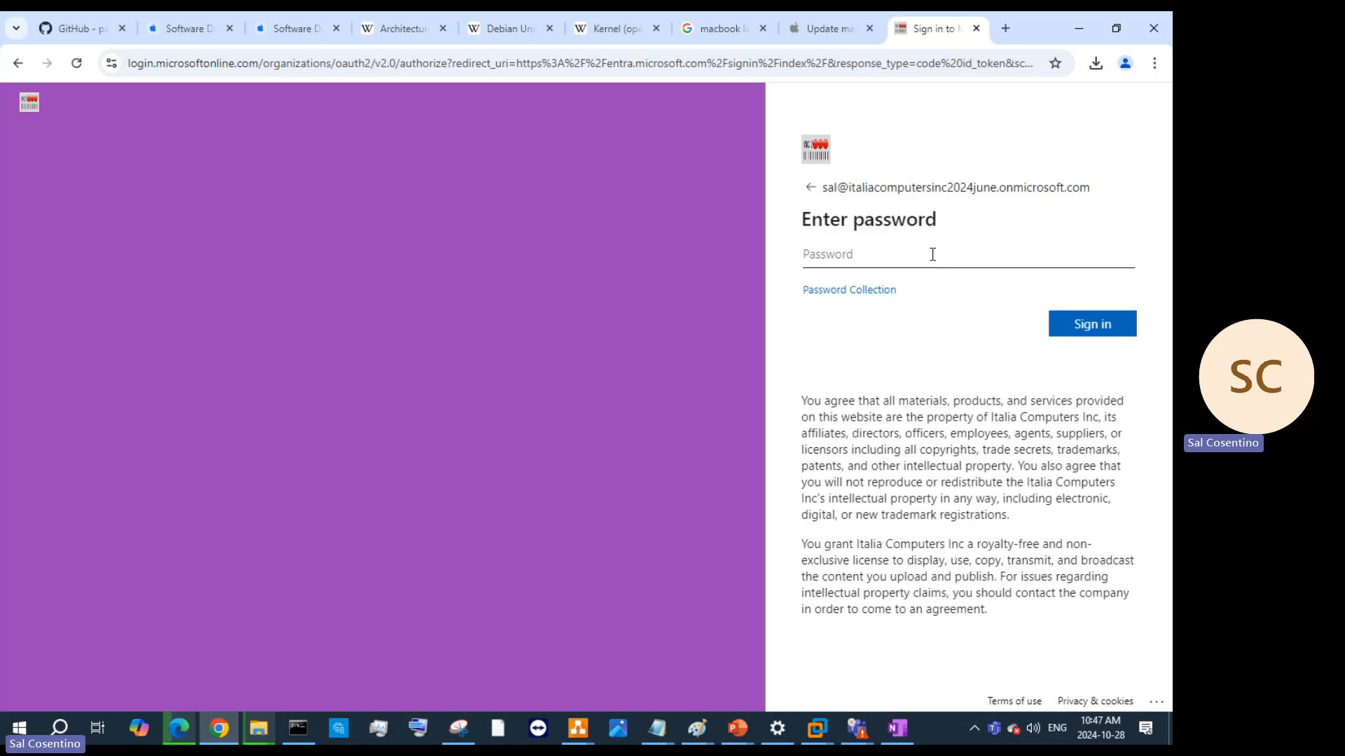
{"action": "type", "text": "••"}
{"action": "key", "text": "BackSpace"}
{"action": "key", "text": "BackSpace"}
{"action": "type", "text": "•"}
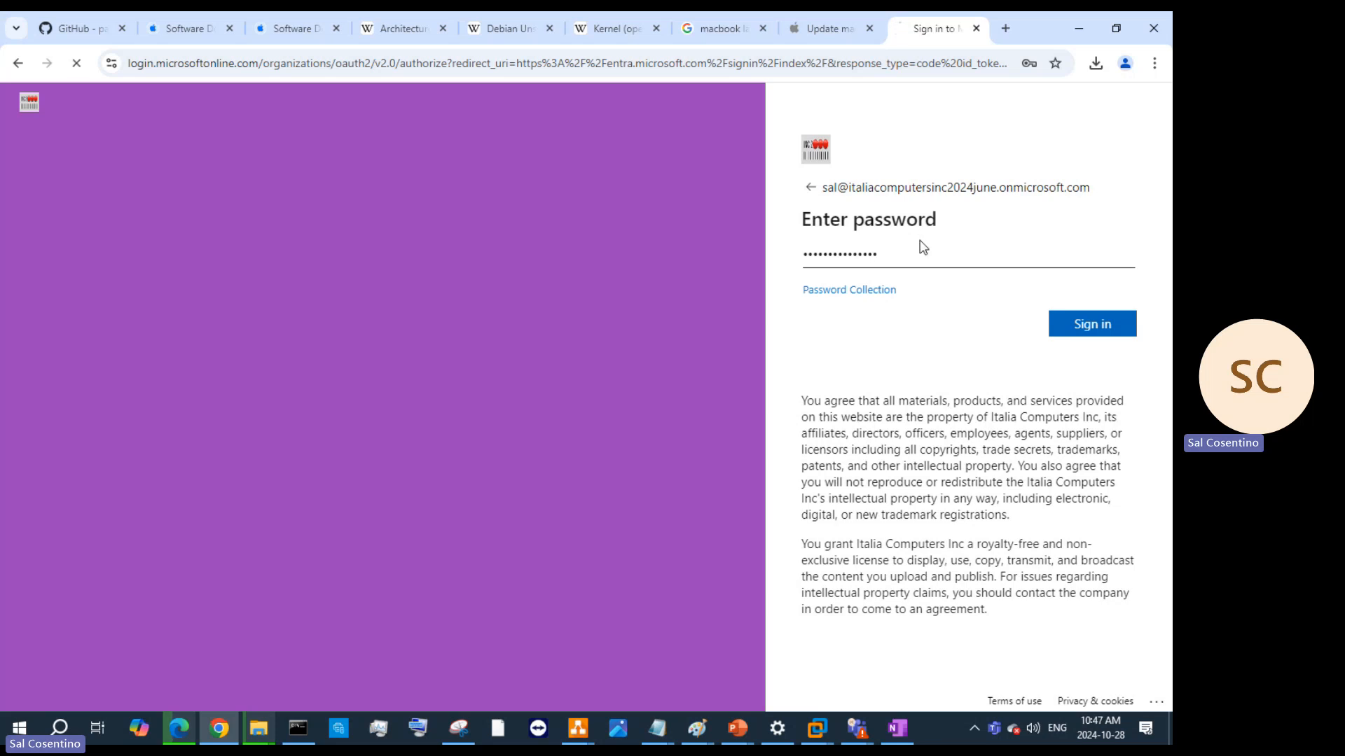
{"action": "key", "text": "Return"}
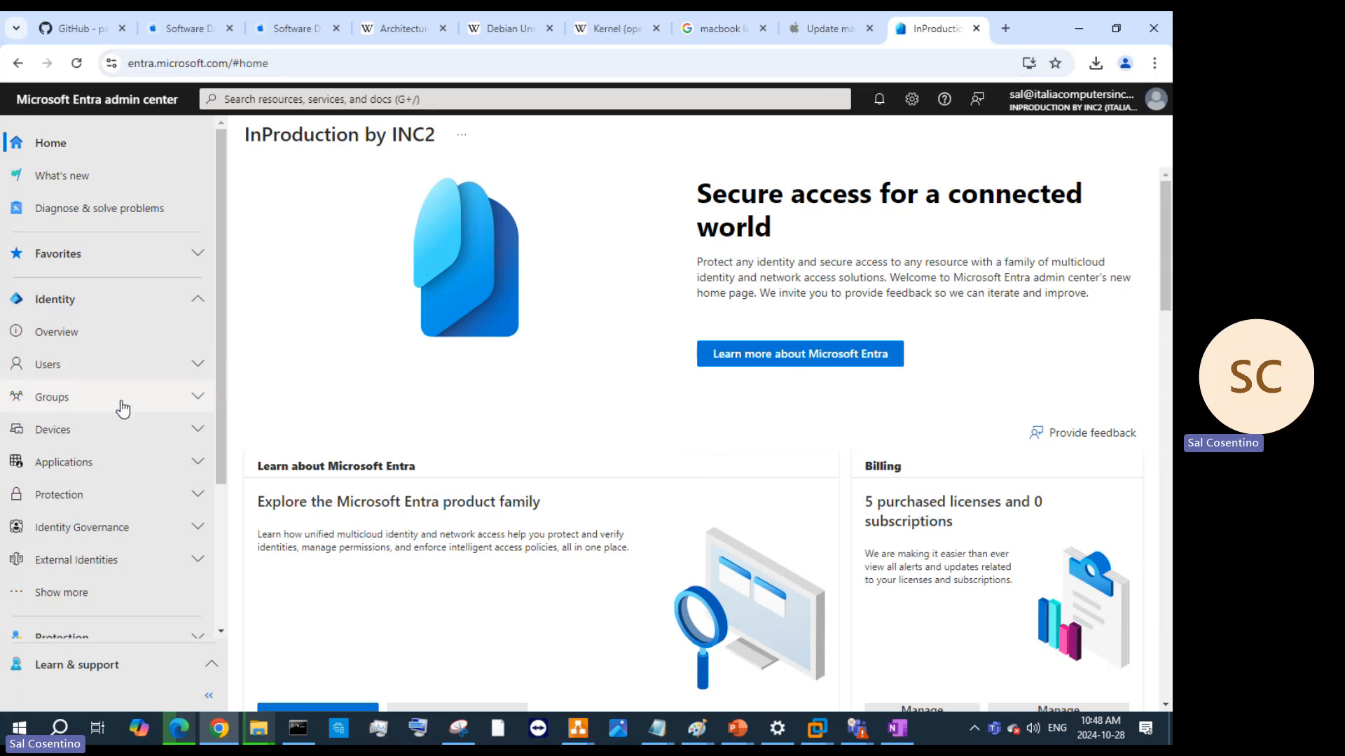
Open the All devices list under Devices, widen the Join type column, and check each device's join type, owner, and MDM
{"action": "left_click", "coordinate": [115, 429]}
{"action": "left_click", "coordinate": [112, 468]}
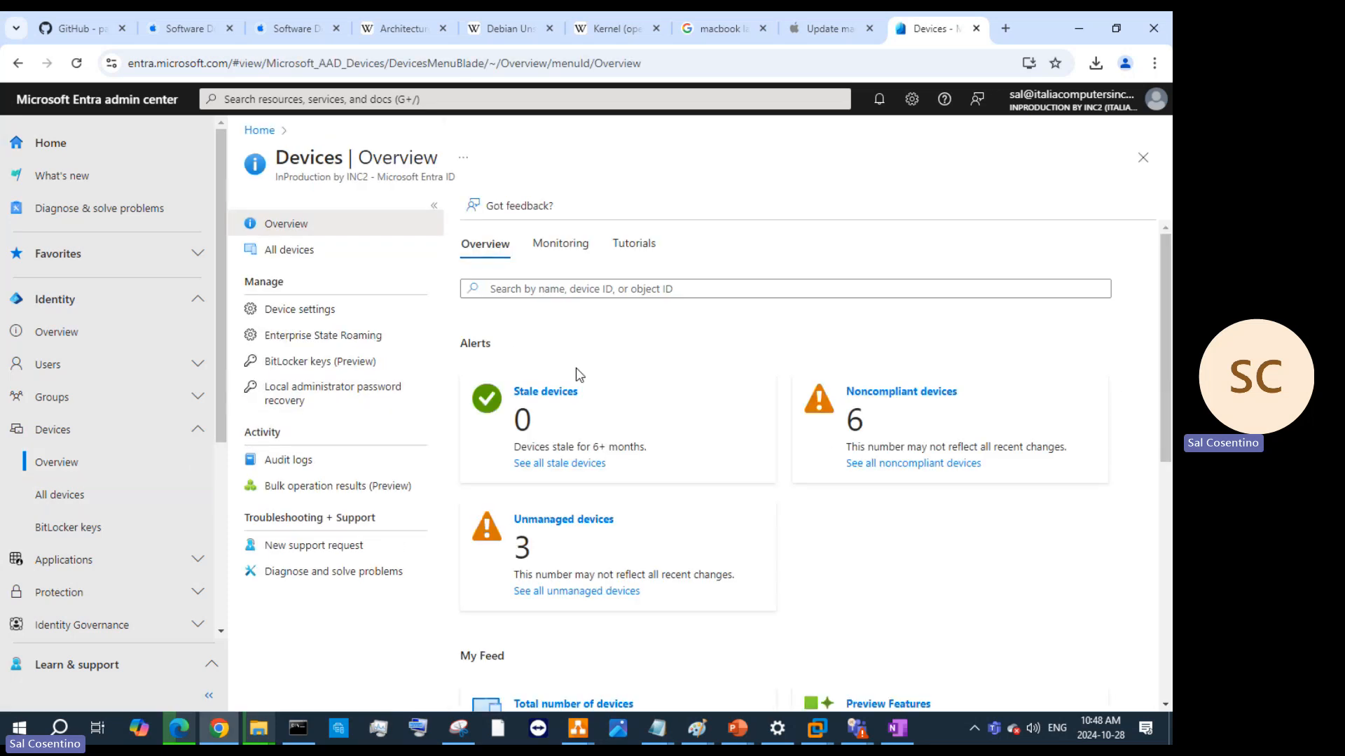
{"action": "left_click", "coordinate": [70, 494]}
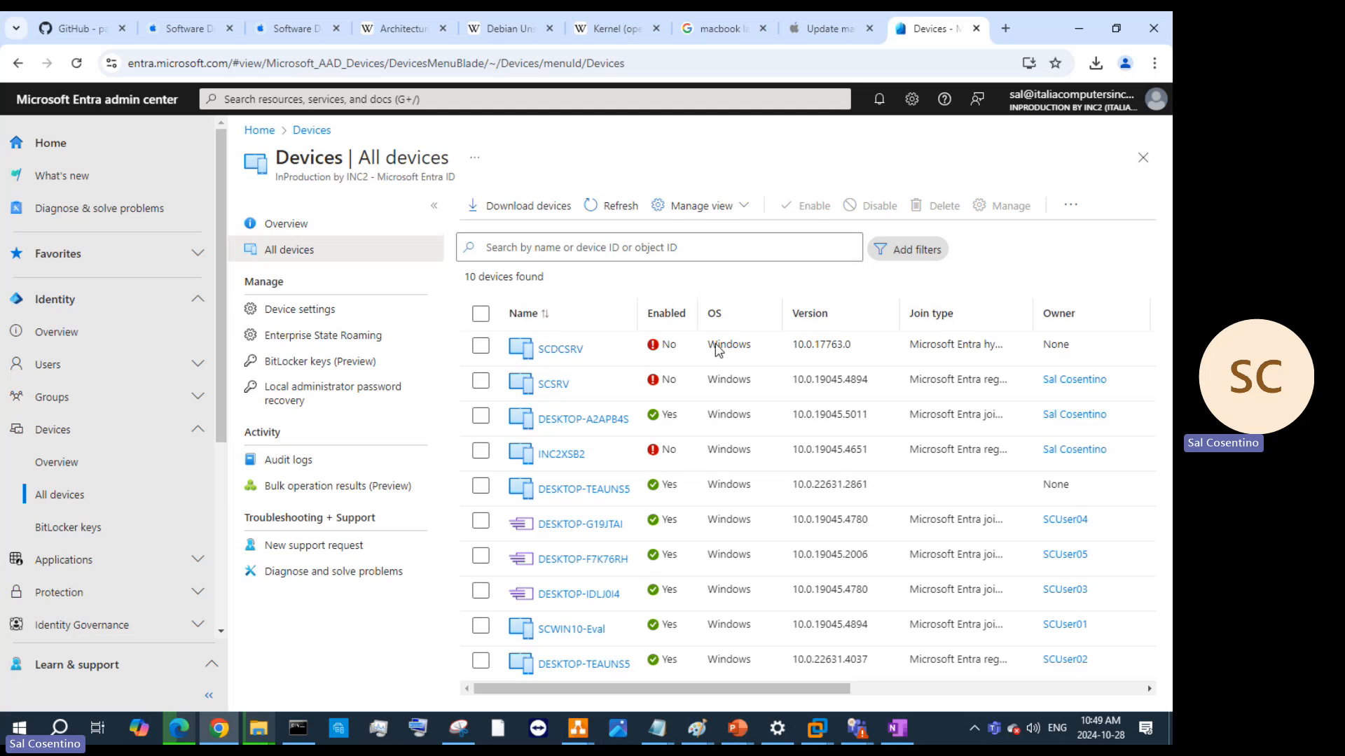
{"action": "left_click_drag", "start_coordinate": [1057, 316], "coordinate": [1155, 315]}
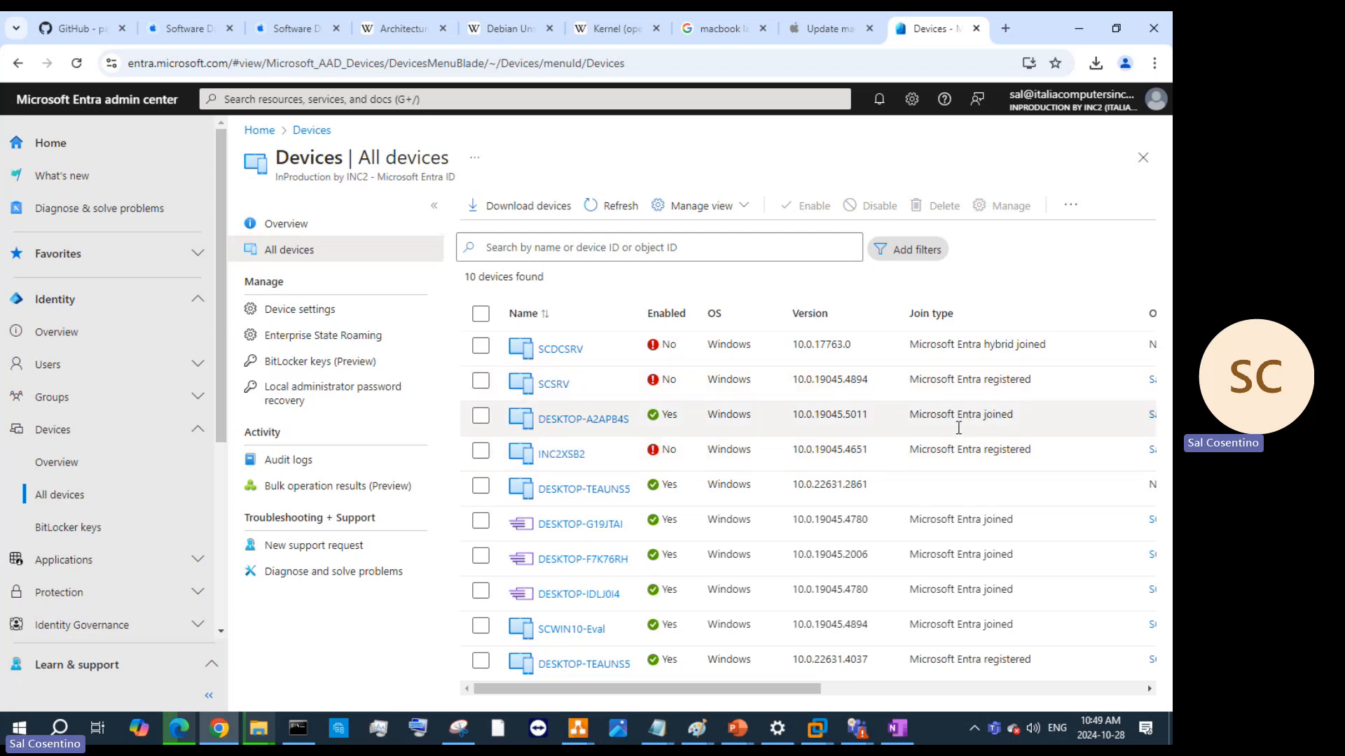
{"action": "left_click_drag", "start_coordinate": [796, 694], "coordinate": [952, 696]}
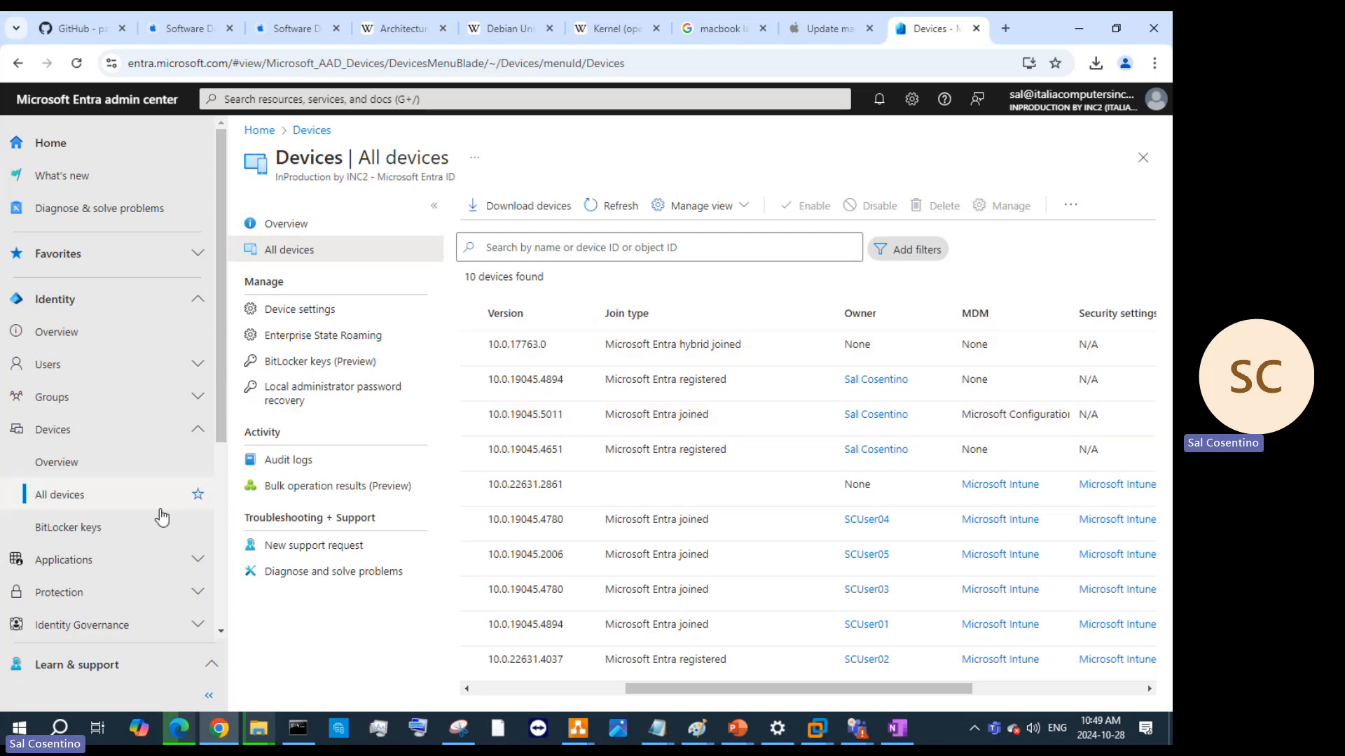
Try to open the Intune site in a new tab with the address intune.mcirosoft.com
{"action": "left_click", "coordinate": [1010, 28]}
{"action": "left_click", "coordinate": [699, 67]}
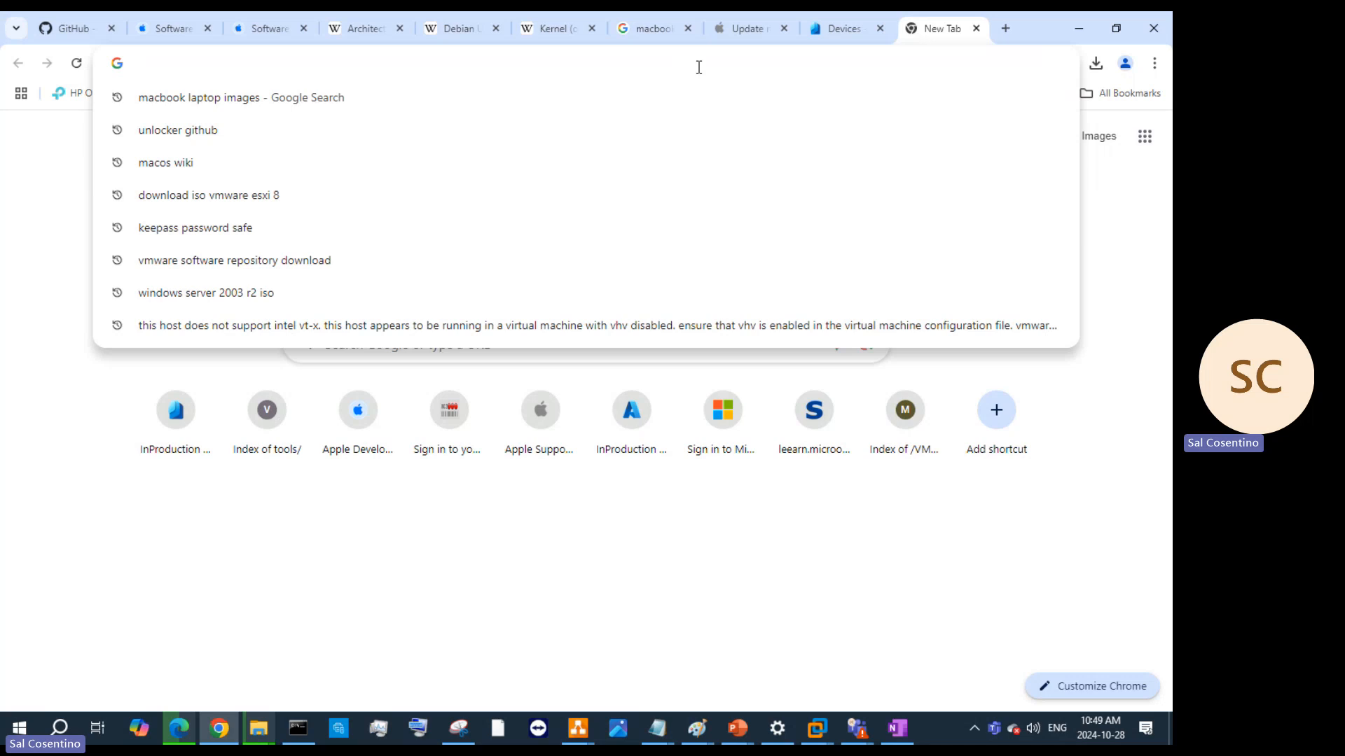
{"action": "type", "text": "intune.mcirosoft.com"}
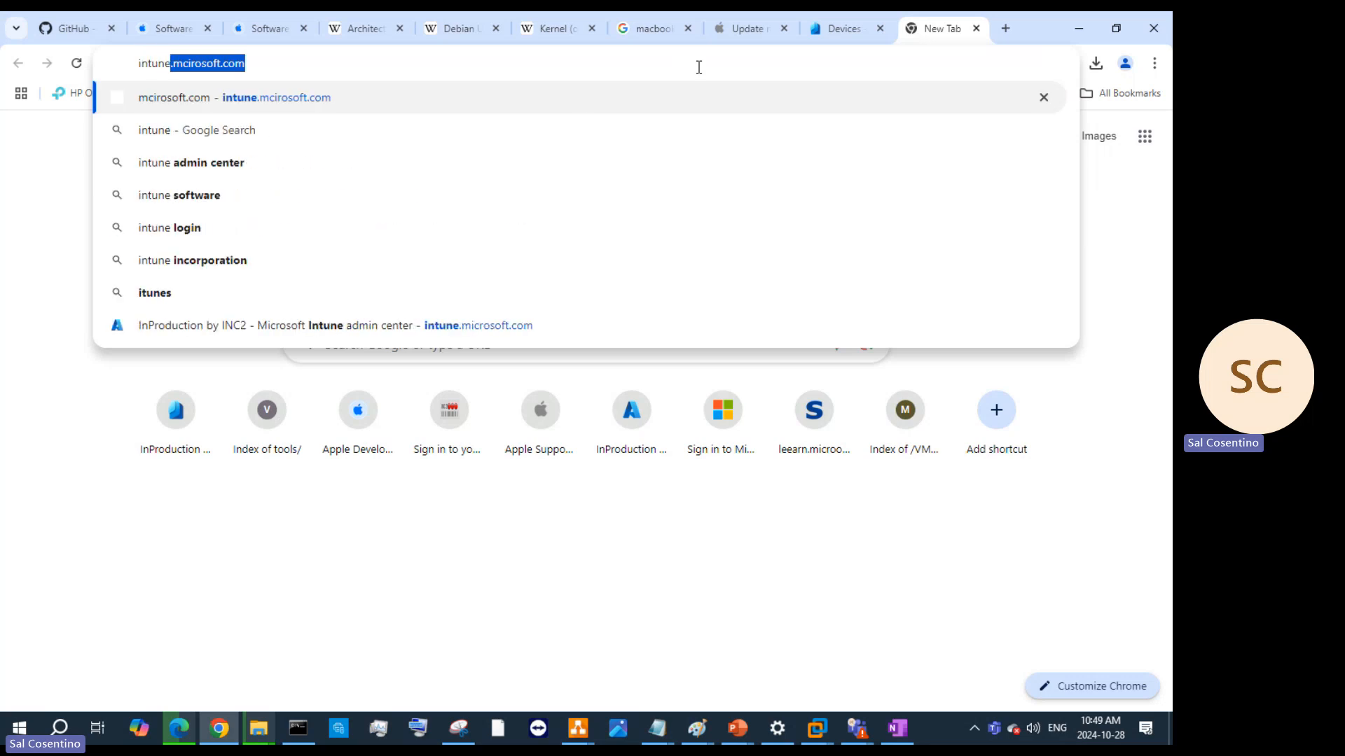
{"action": "key", "text": "Return"}
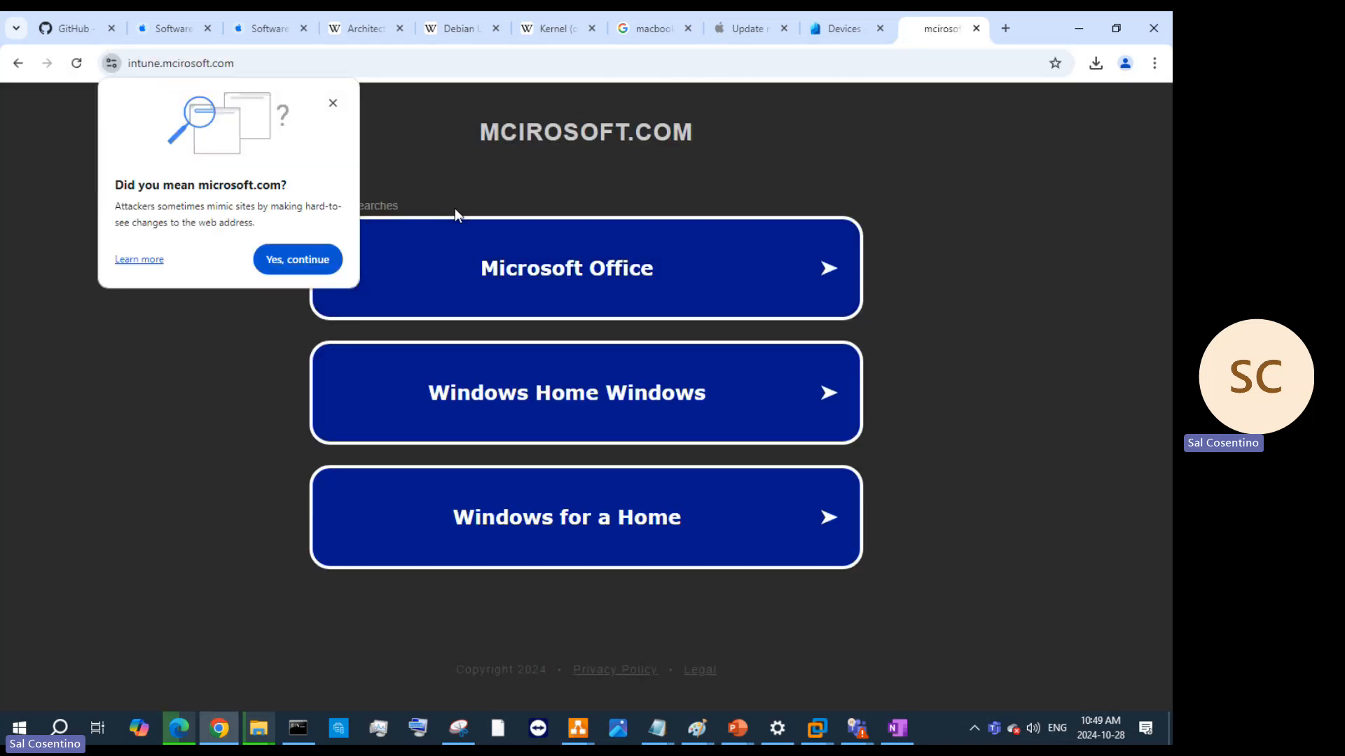
Open the Intune admin center at intune.microsoft.com in the current tab
{"action": "left_click", "coordinate": [295, 59]}
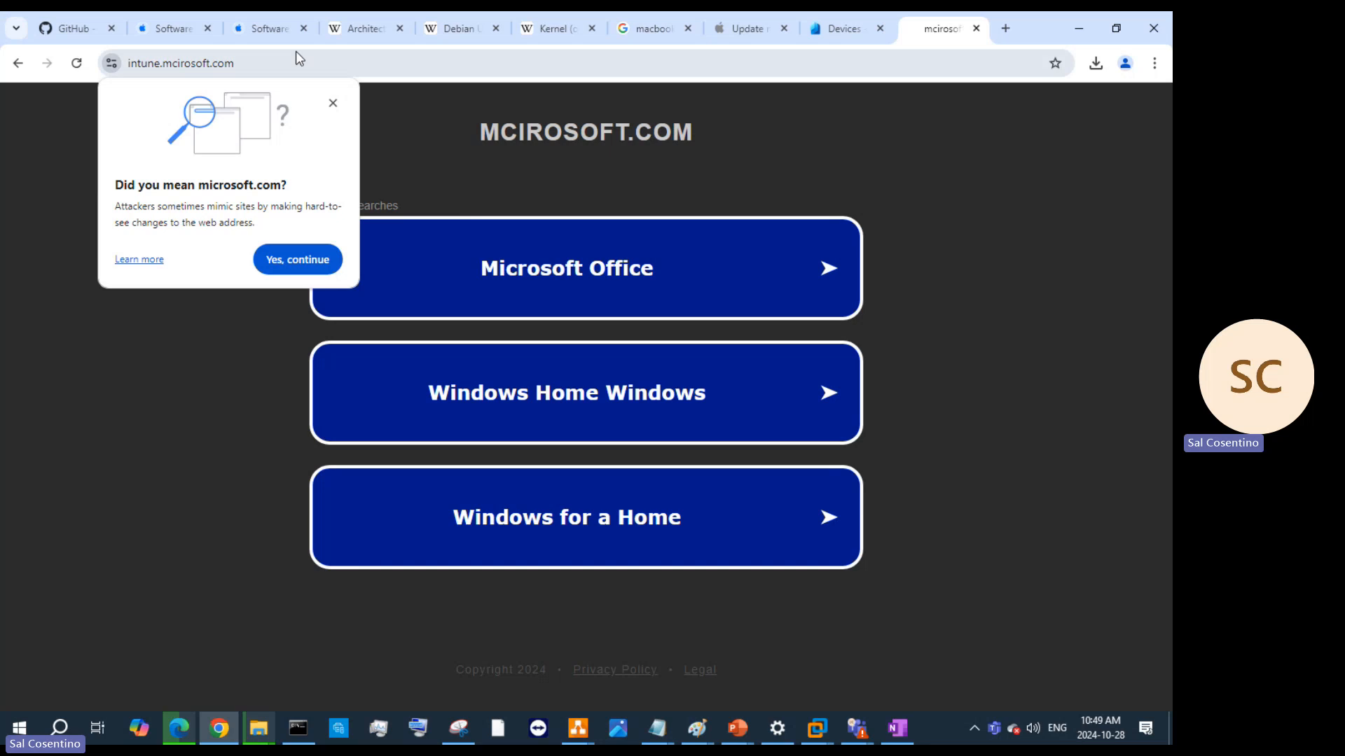
{"action": "type", "text": "intune"}
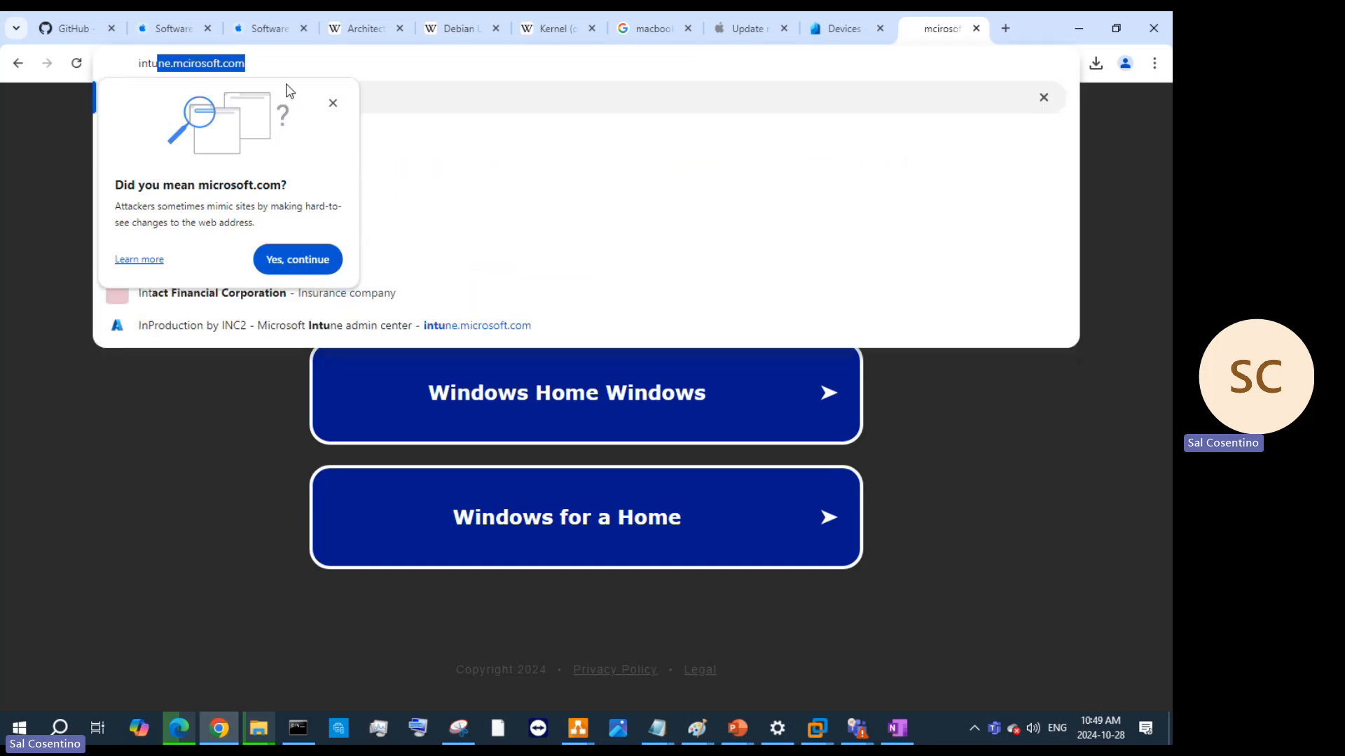
{"action": "type", "text": ".mi"}
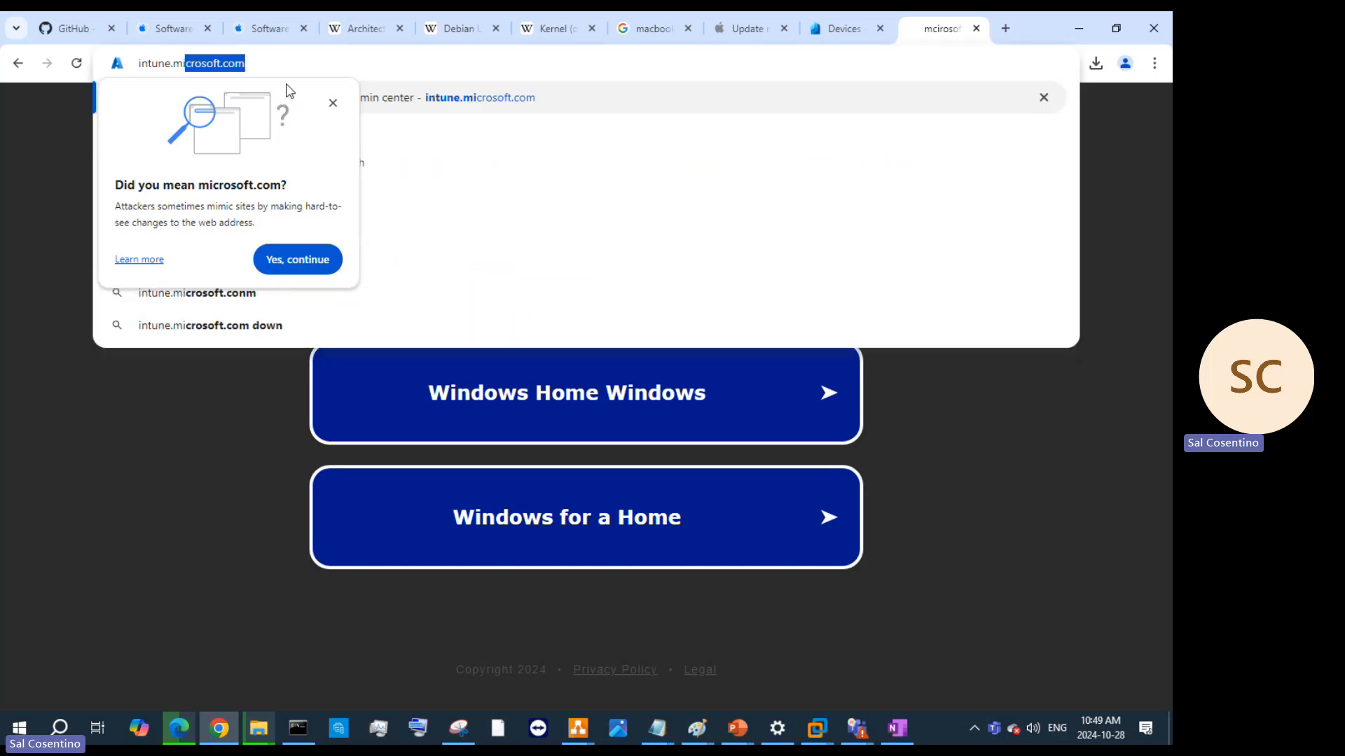
{"action": "type", "text": "croso"}
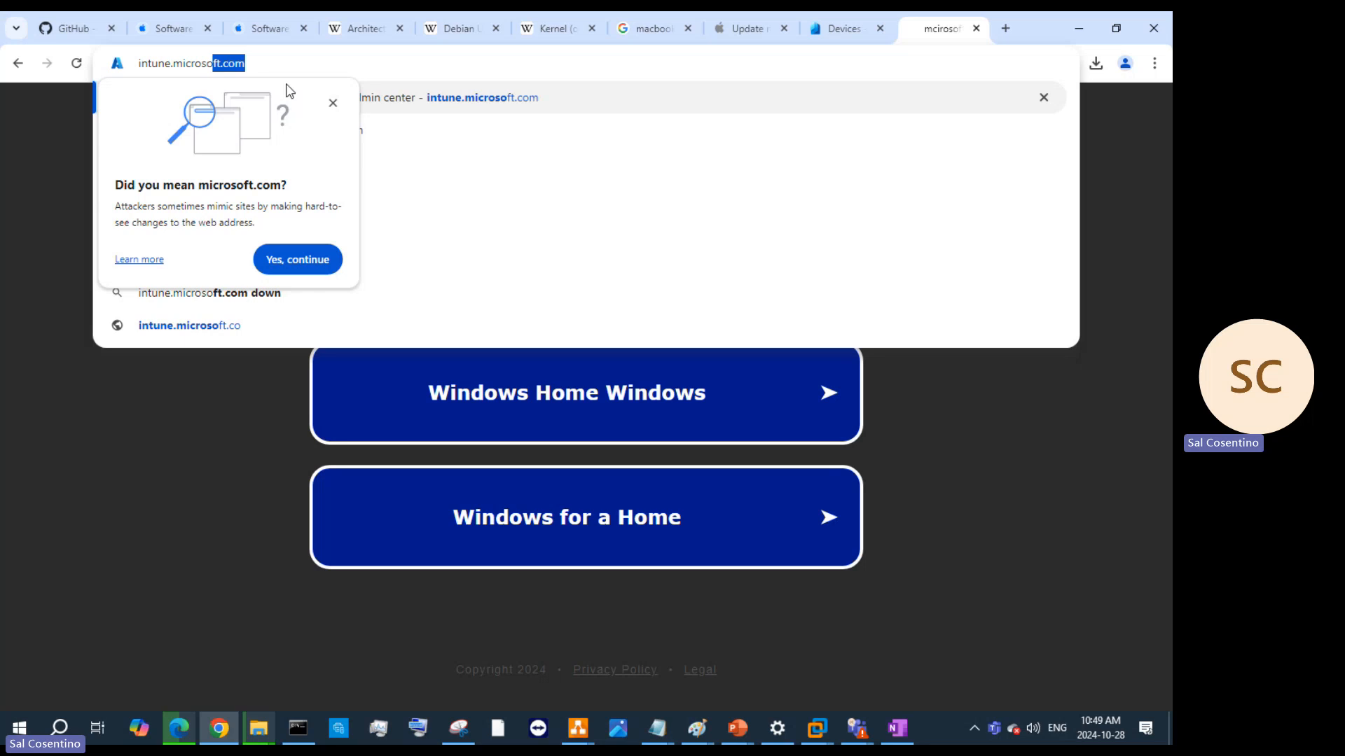
{"action": "type", "text": "ft.com"}
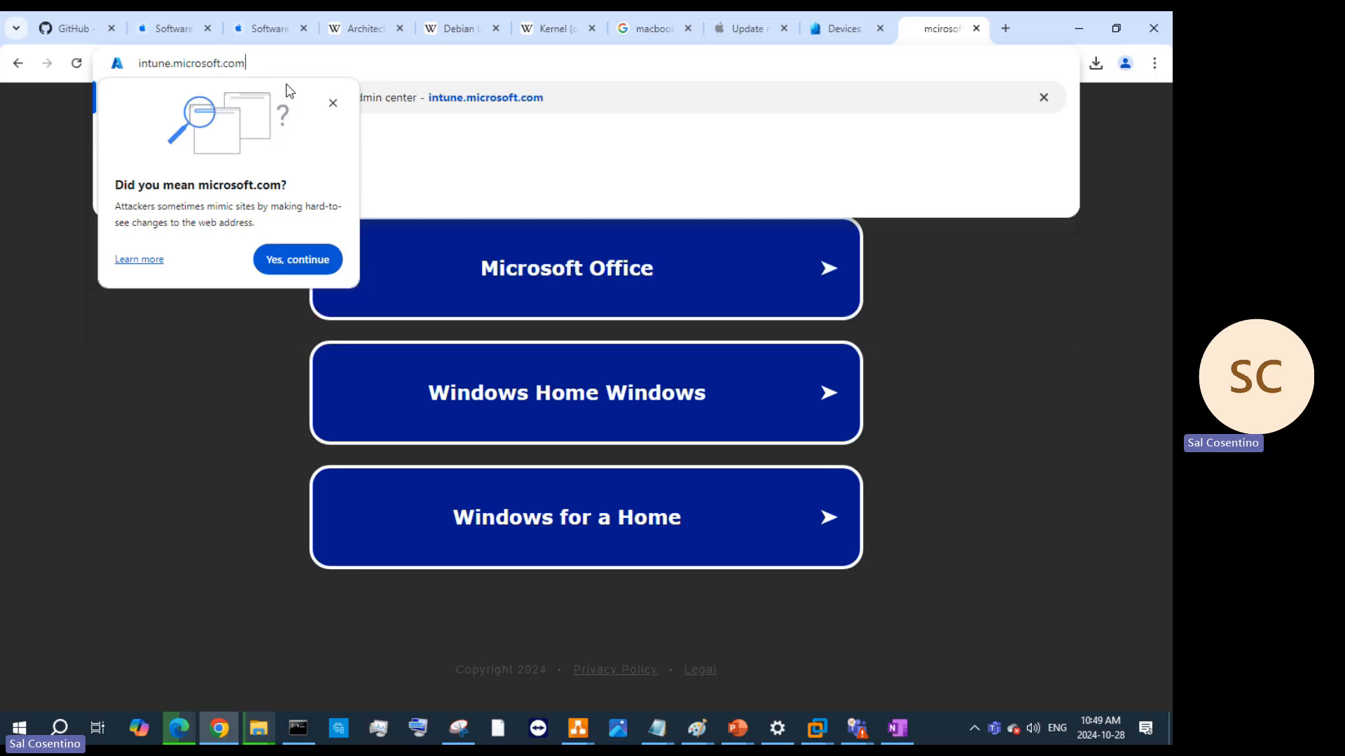
{"action": "key", "text": "Return"}
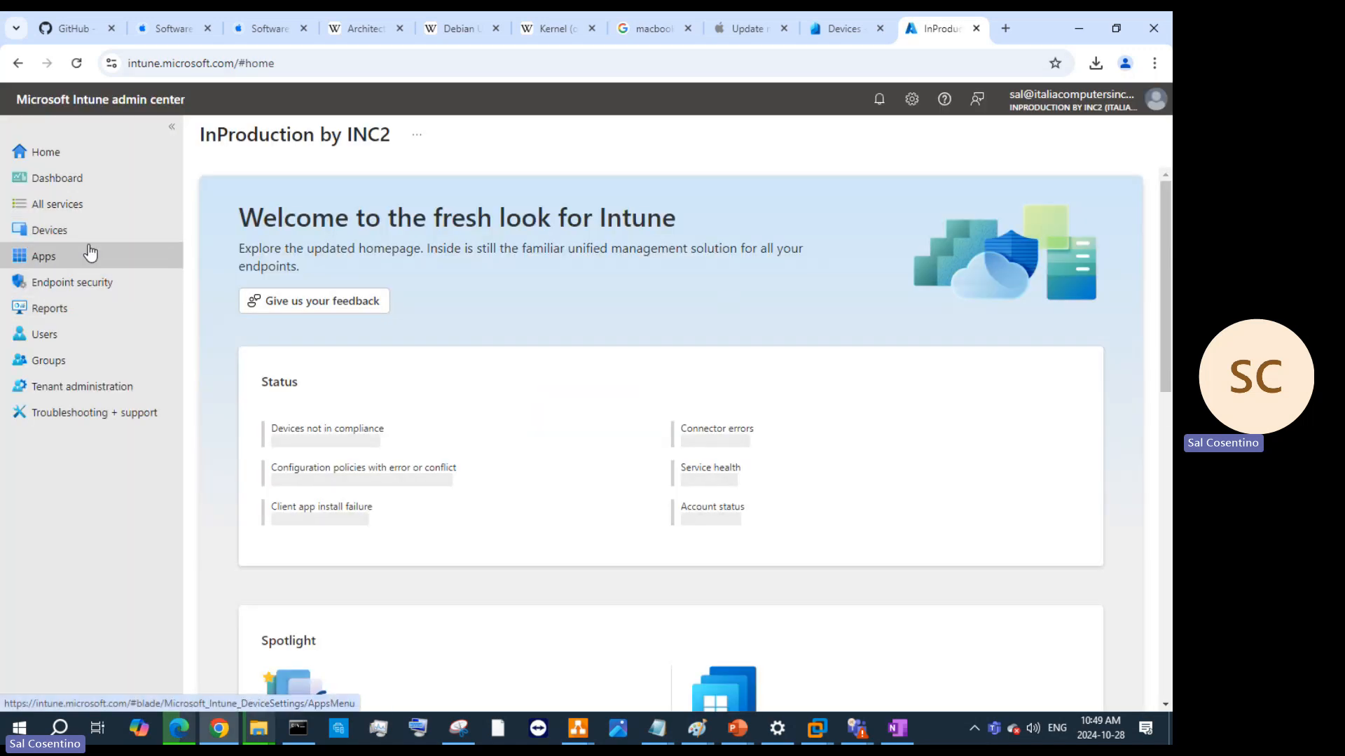
Open the Chrome Enterprise connector among the tenant administration's connectors and tokens, and refresh its connection status
{"action": "left_click", "coordinate": [92, 231]}
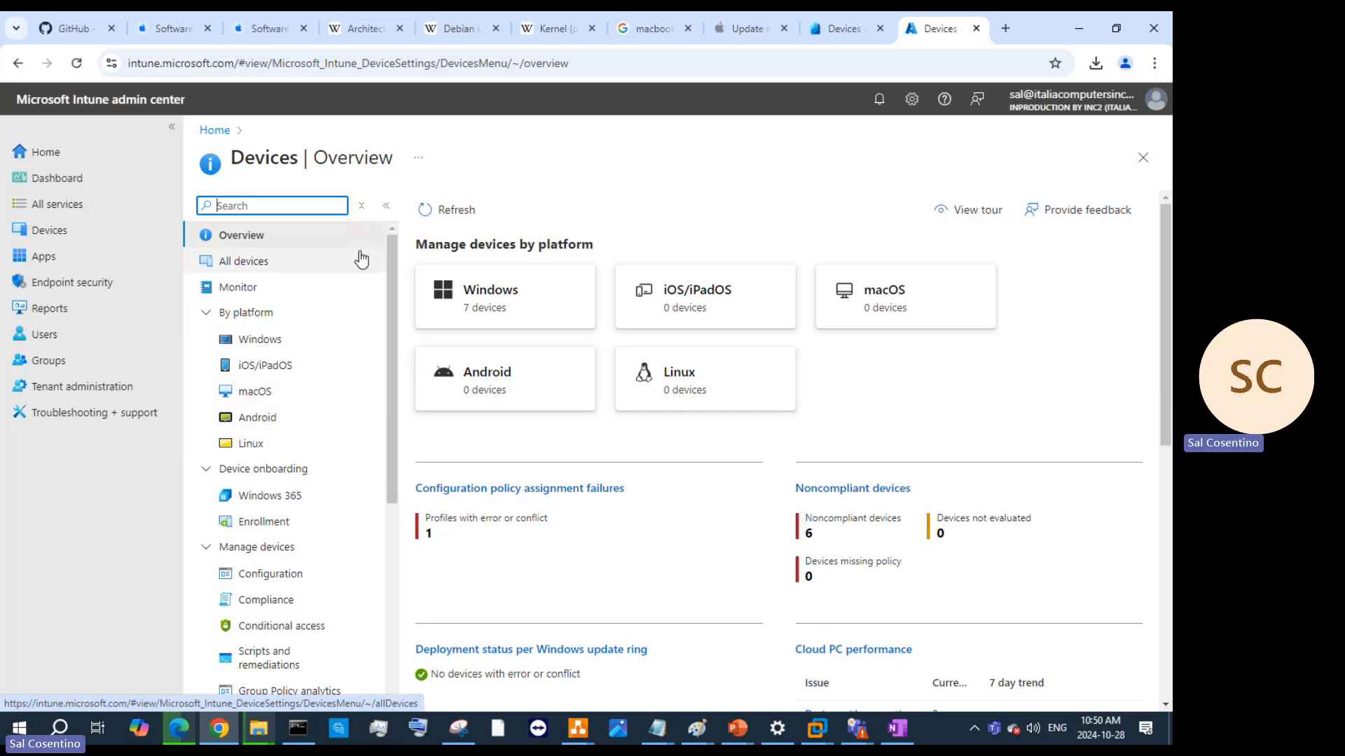
{"action": "left_click", "coordinate": [122, 382]}
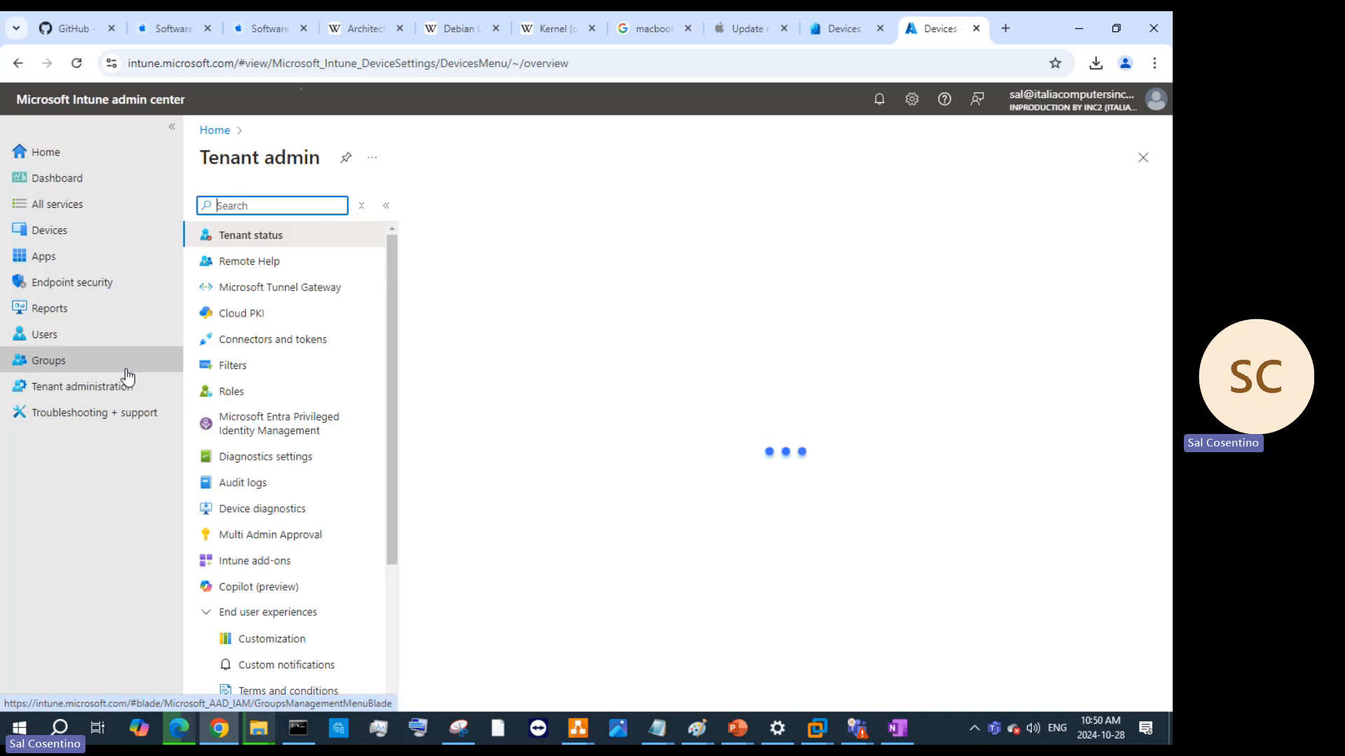
{"action": "left_click", "coordinate": [229, 349]}
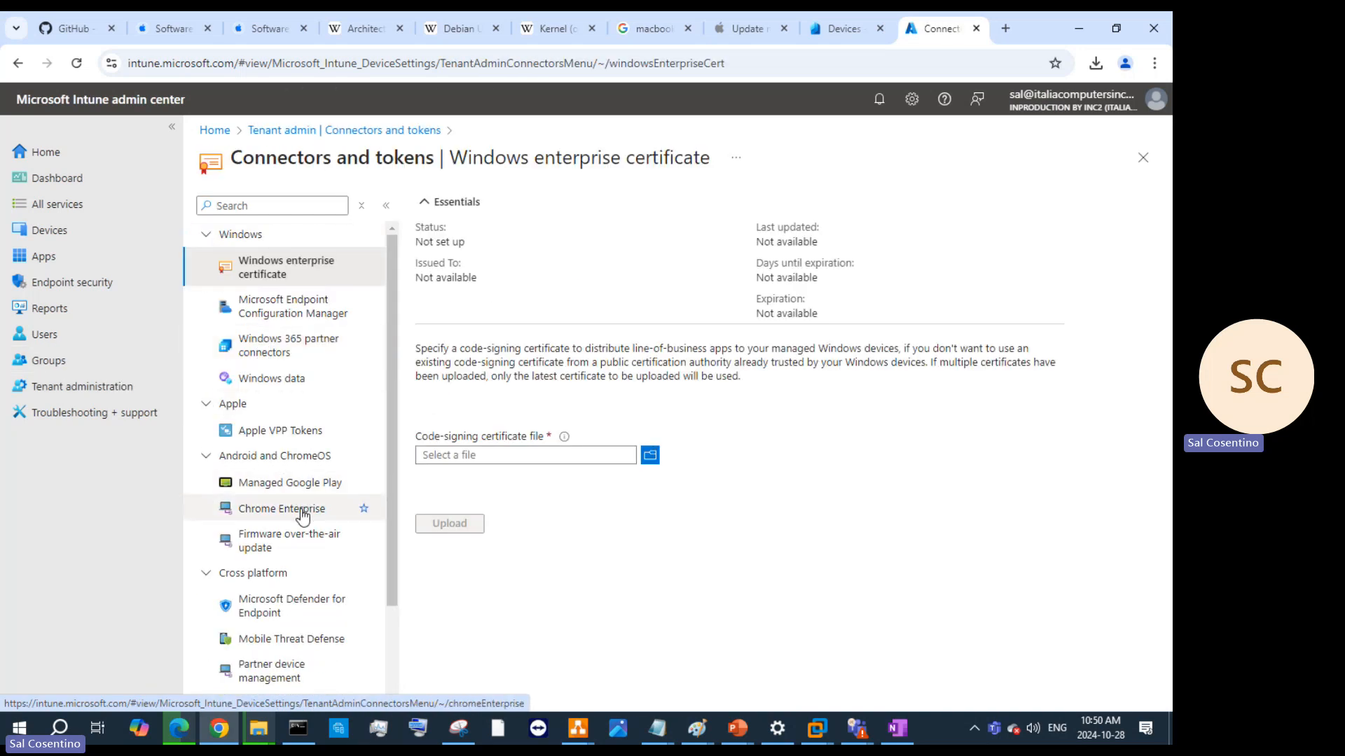
{"action": "left_click", "coordinate": [301, 509]}
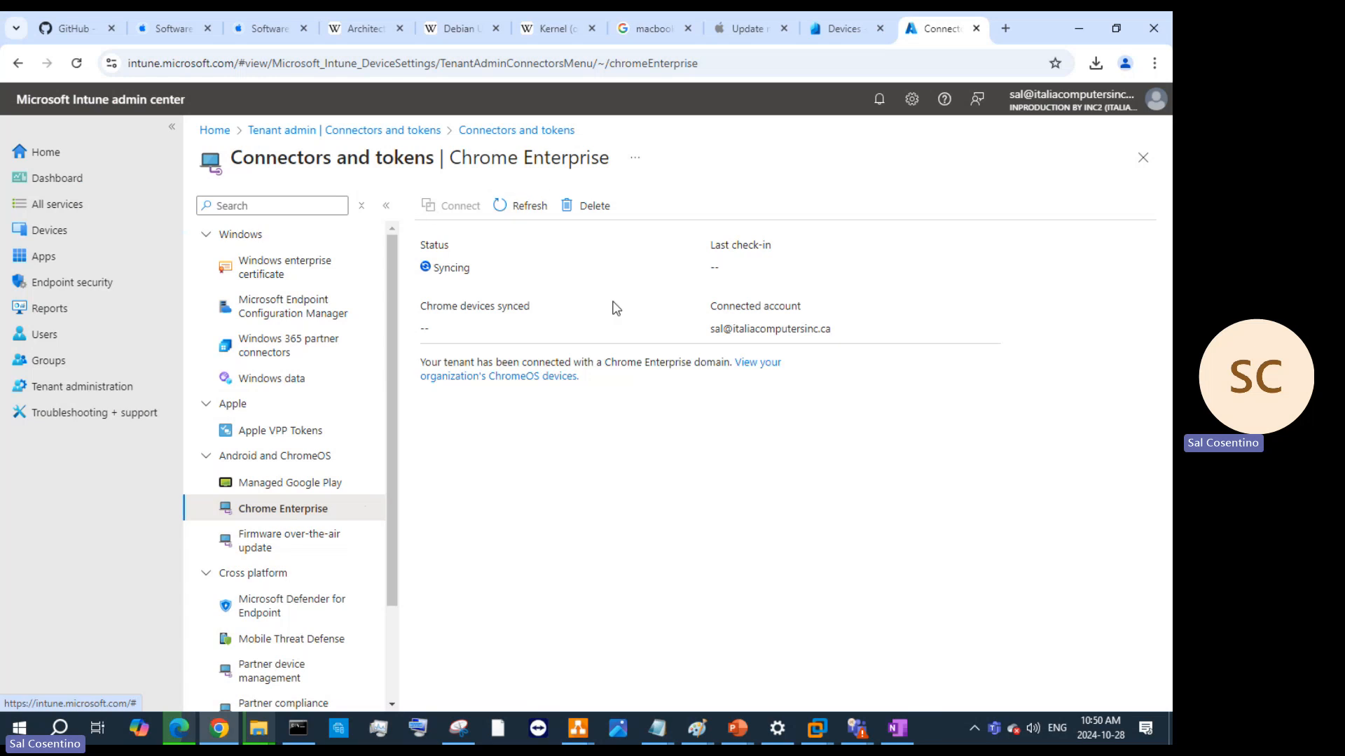
{"action": "left_click", "coordinate": [509, 205]}
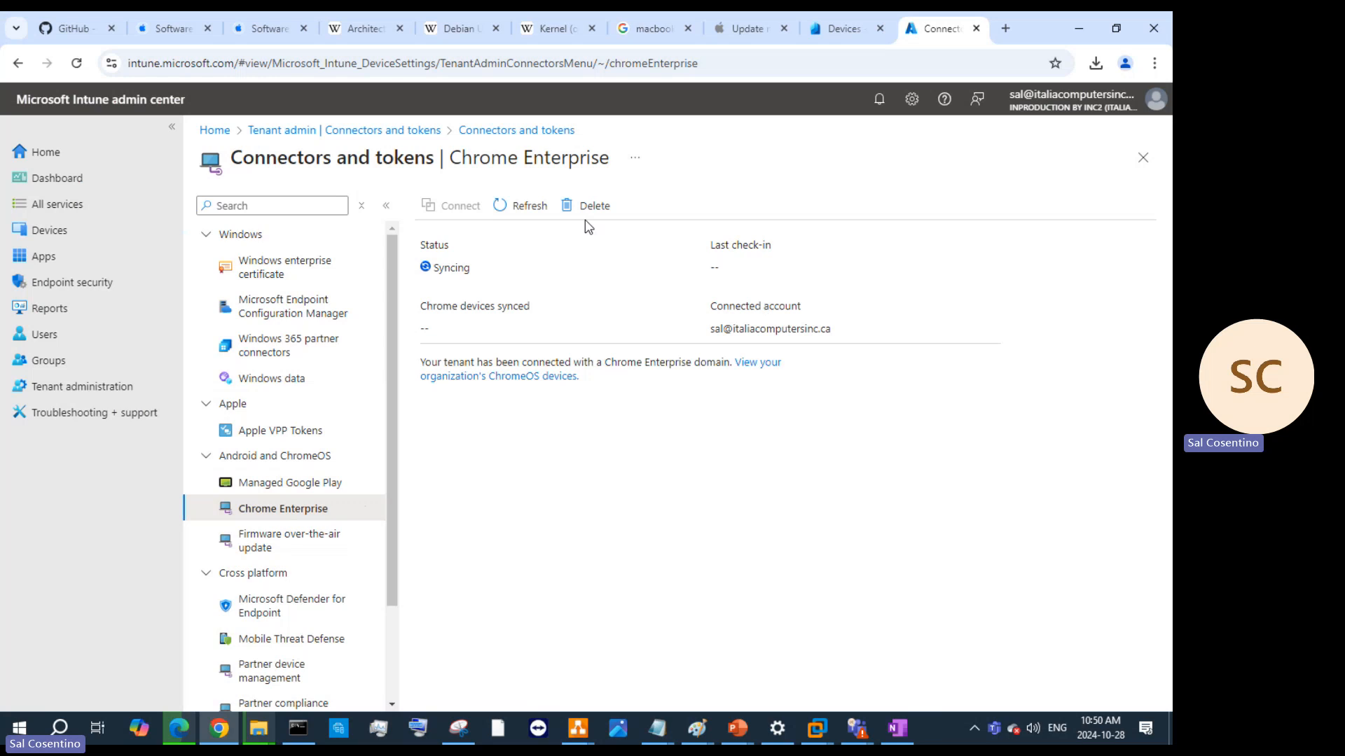
{"action": "left_click", "coordinate": [522, 205]}
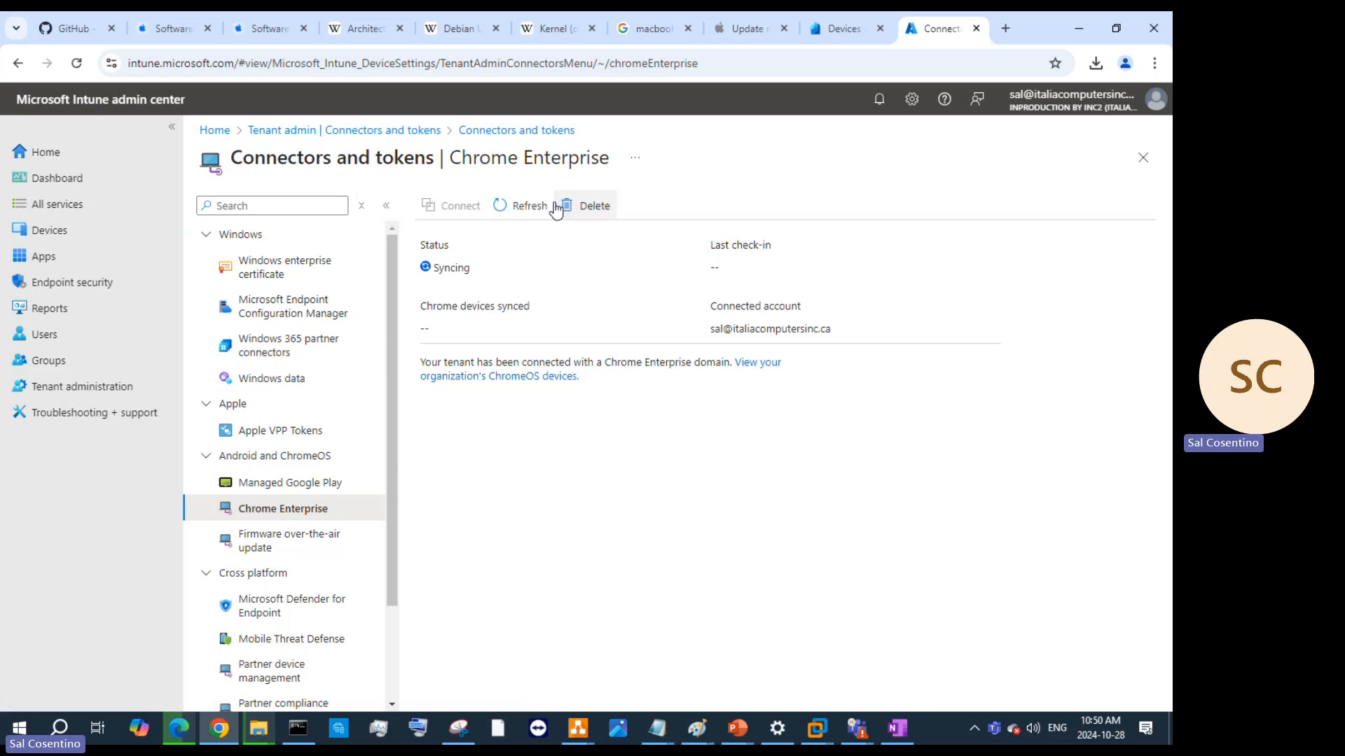
Delete the Chrome Enterprise connection, confirm the deletion, and refresh the connector's status
{"action": "left_click", "coordinate": [588, 206]}
{"action": "left_click", "coordinate": [448, 362]}
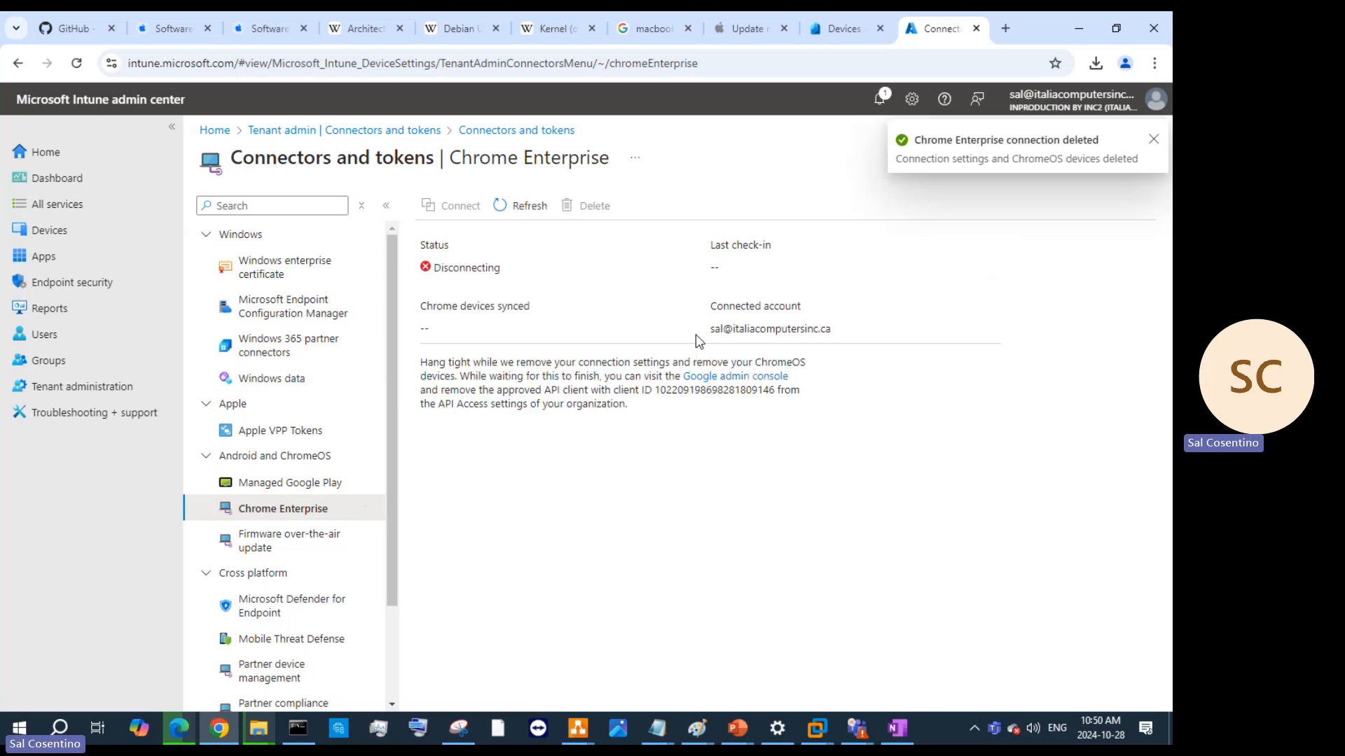
{"action": "left_click", "coordinate": [534, 211]}
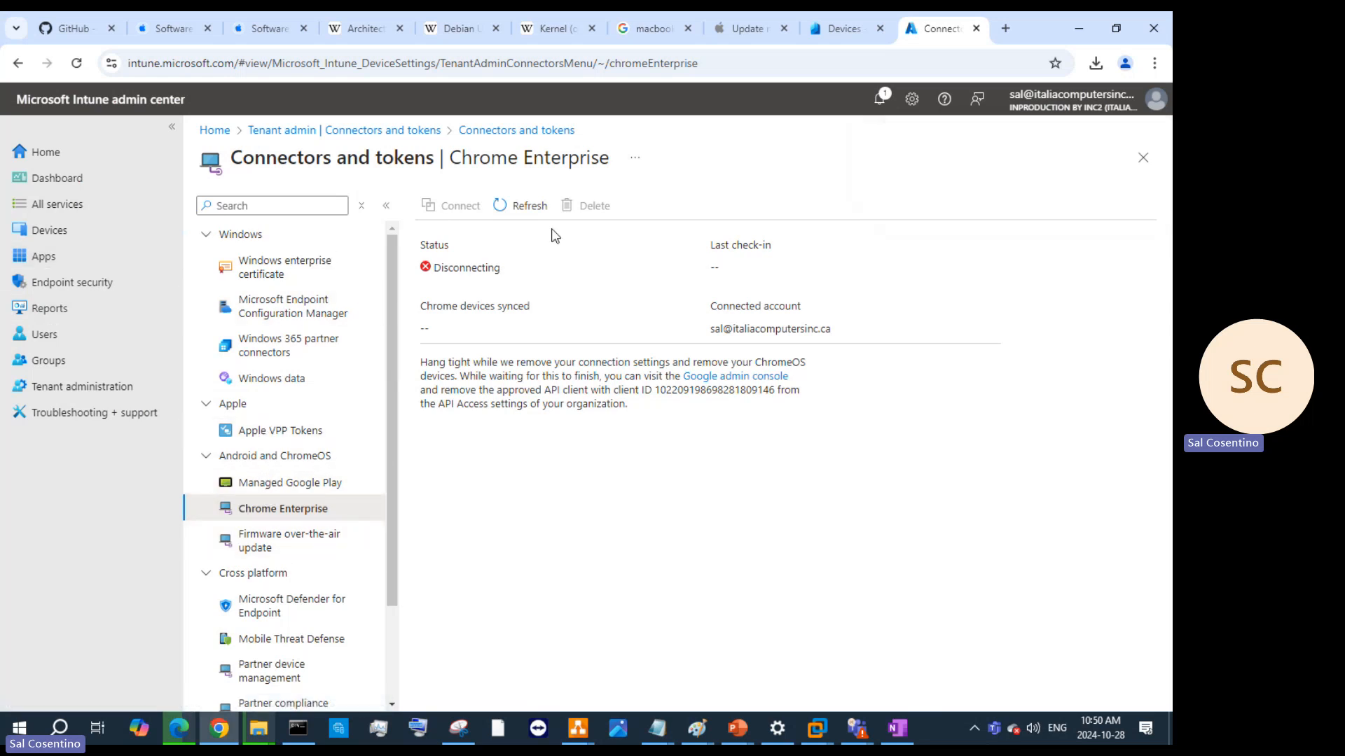
{"action": "left_click_drag", "start_coordinate": [461, 363], "coordinate": [578, 363]}
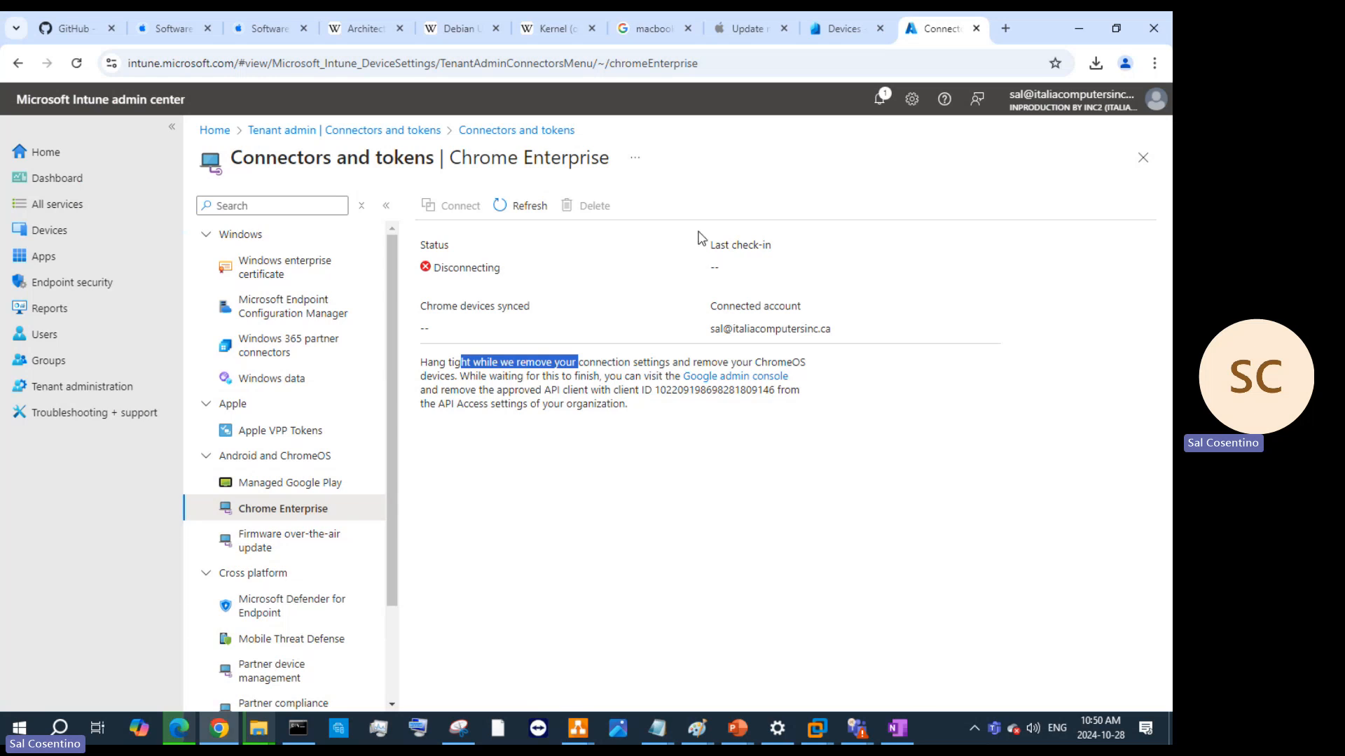
{"action": "left_click", "coordinate": [516, 207]}
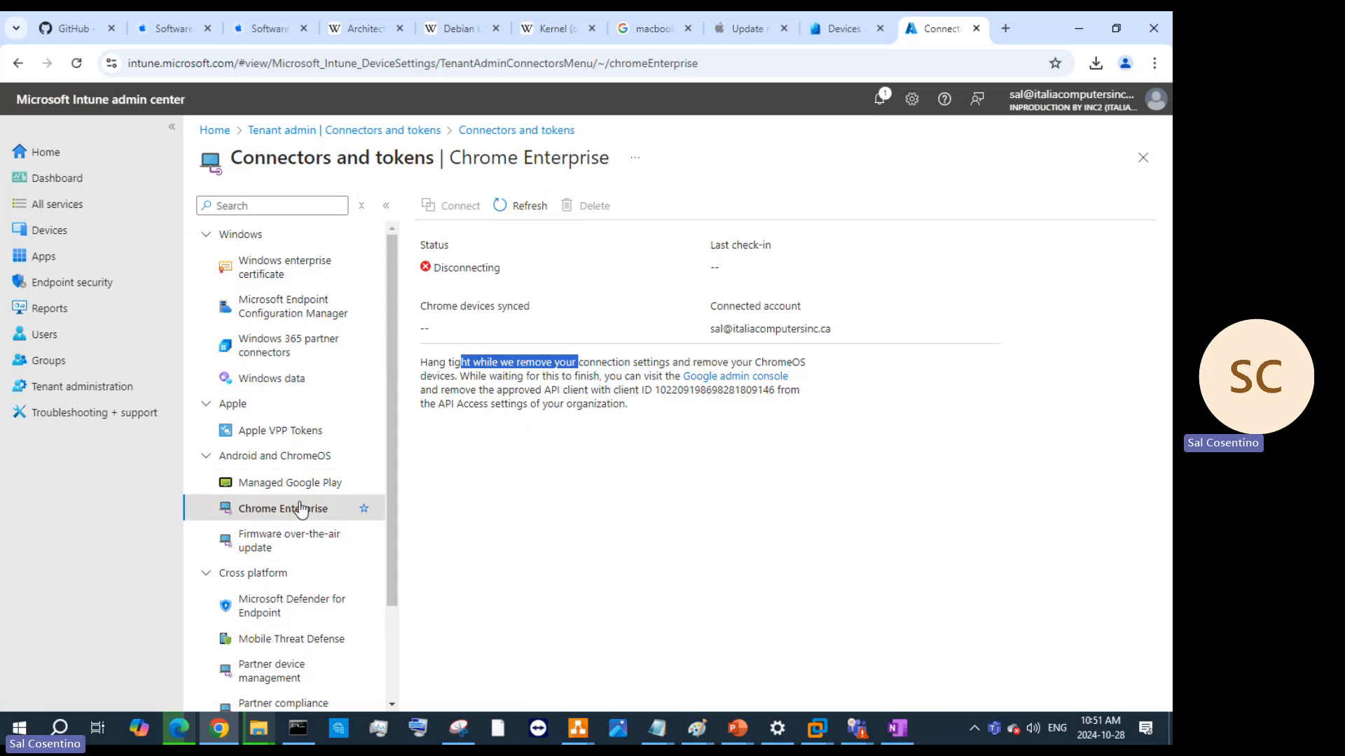
Review the list of all Intune devices, and check the macOS devices list
{"action": "left_click", "coordinate": [414, 133]}
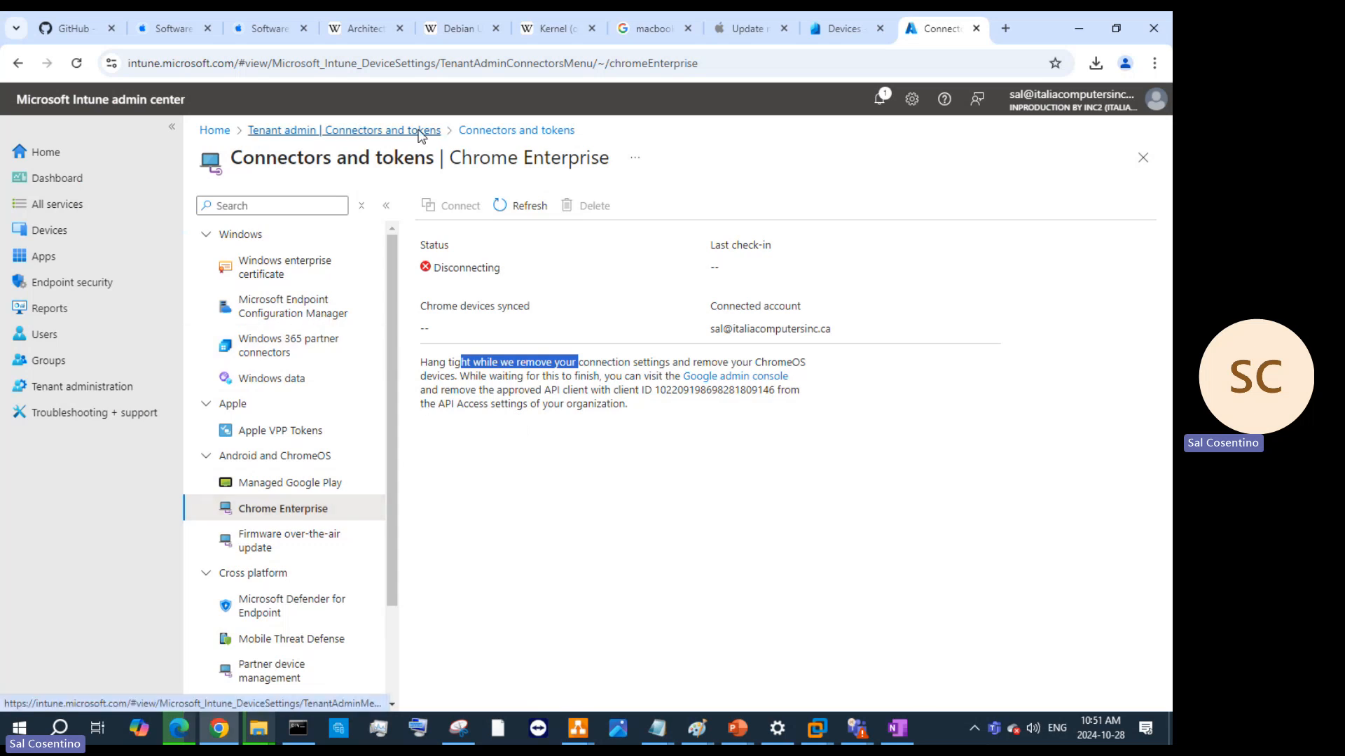
{"action": "left_click", "coordinate": [43, 232]}
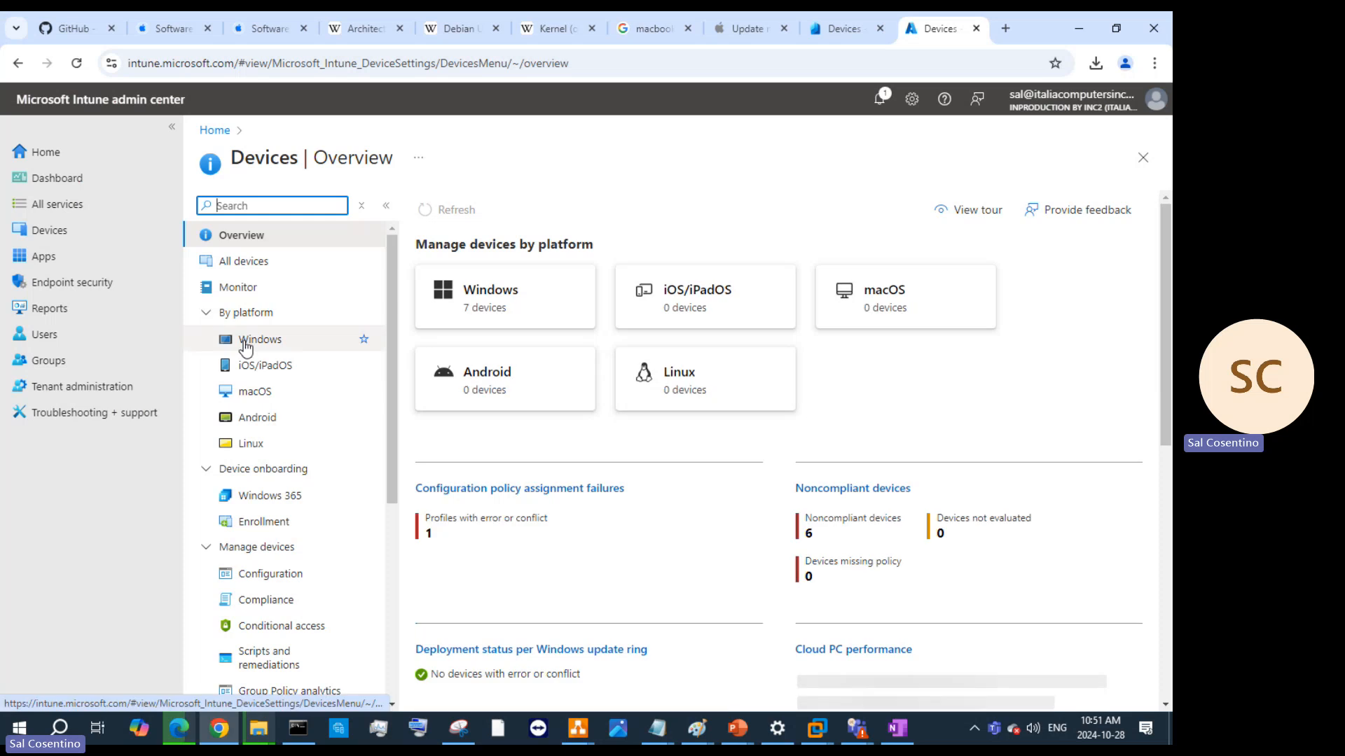
{"action": "left_click", "coordinate": [262, 273]}
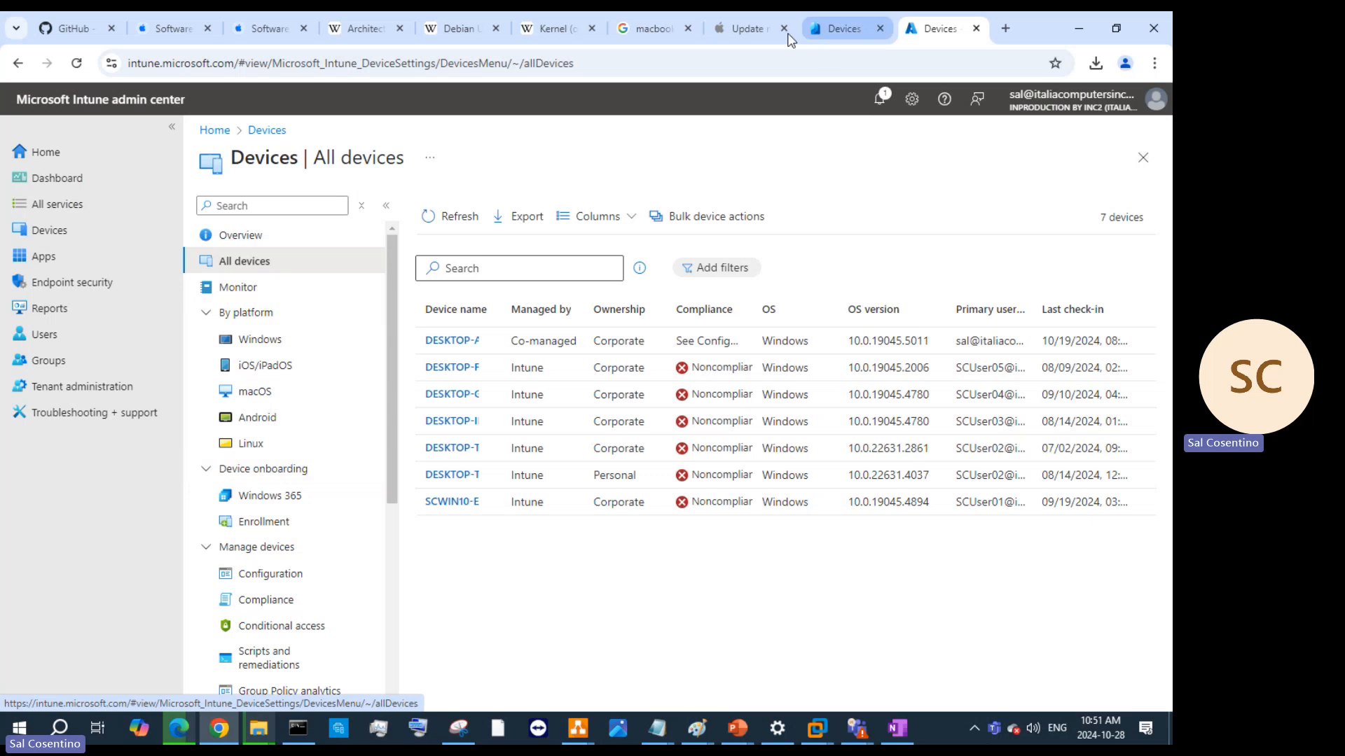
{"action": "left_click", "coordinate": [245, 393]}
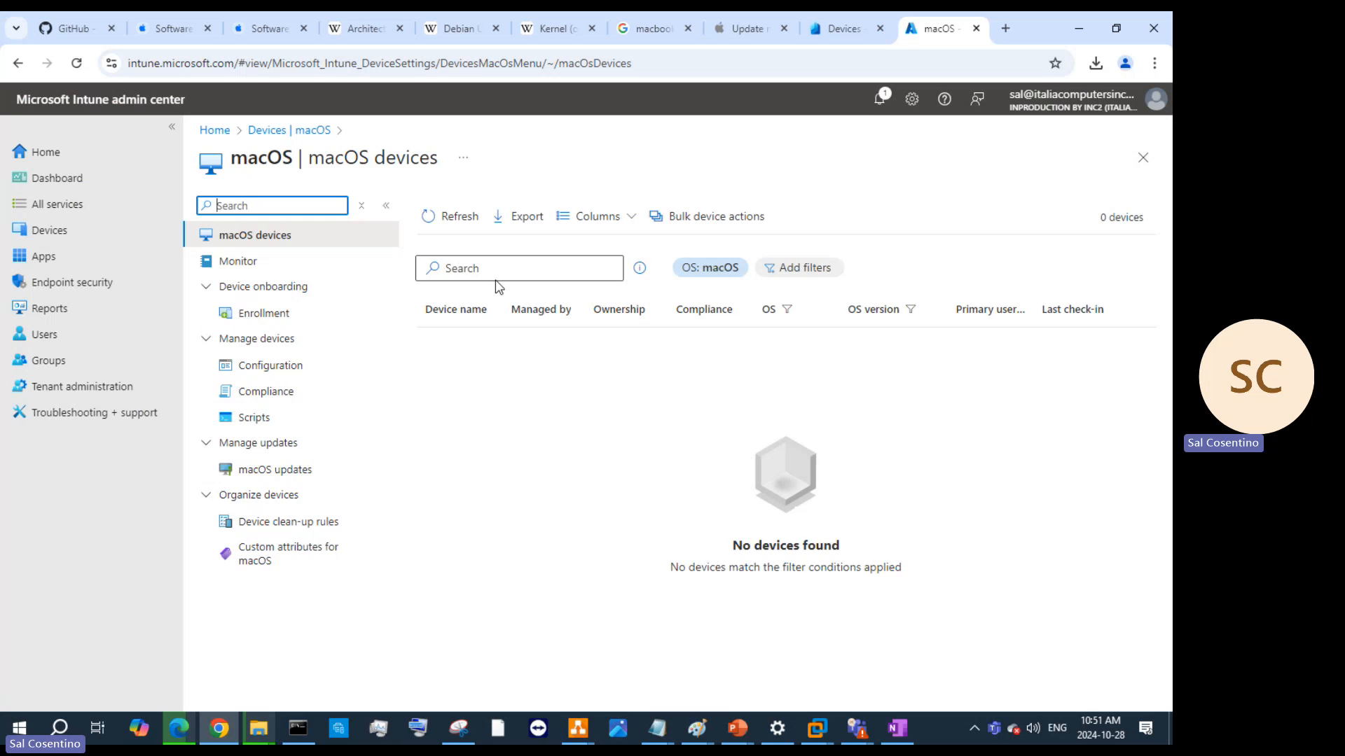
Examine the macOS enrollment options and the blank iOS/iPadOS enrollment type profile form, and return to the macOS enrollment page
{"action": "left_click", "coordinate": [238, 323]}
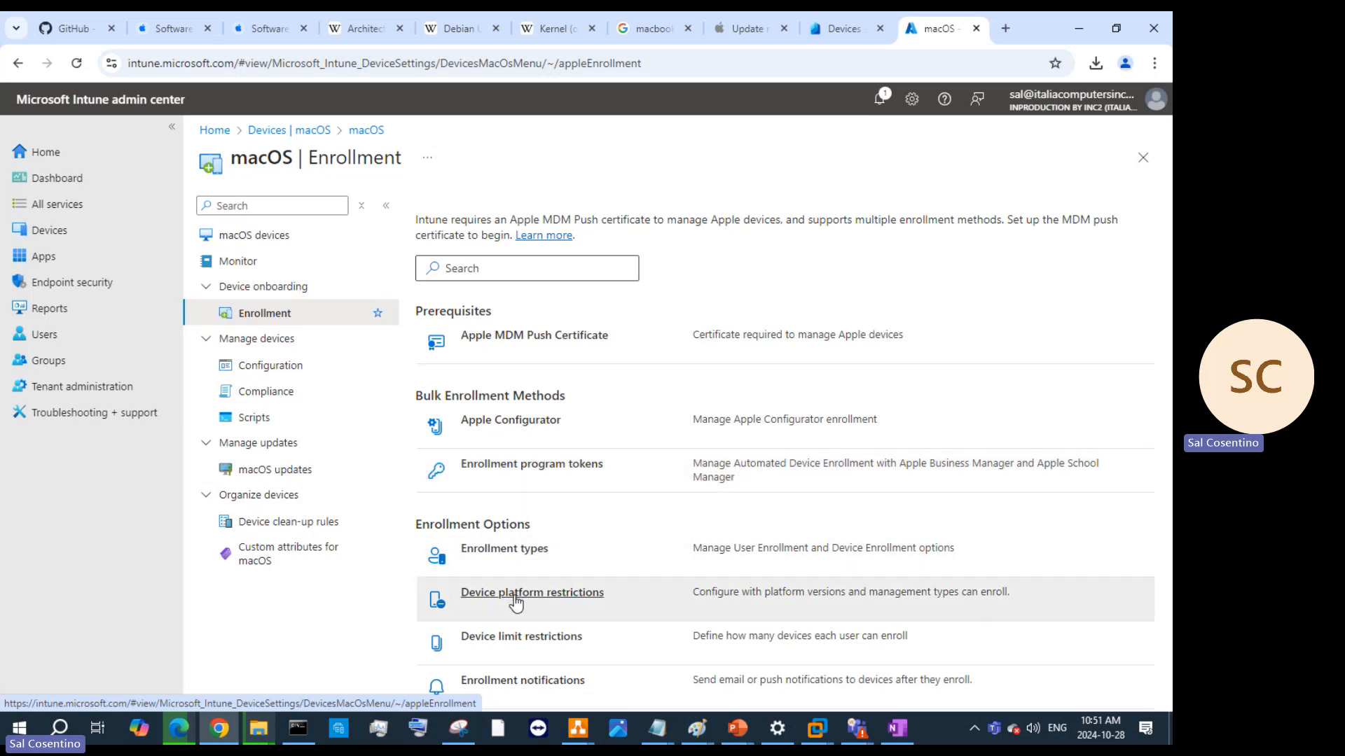
{"action": "left_click", "coordinate": [507, 550]}
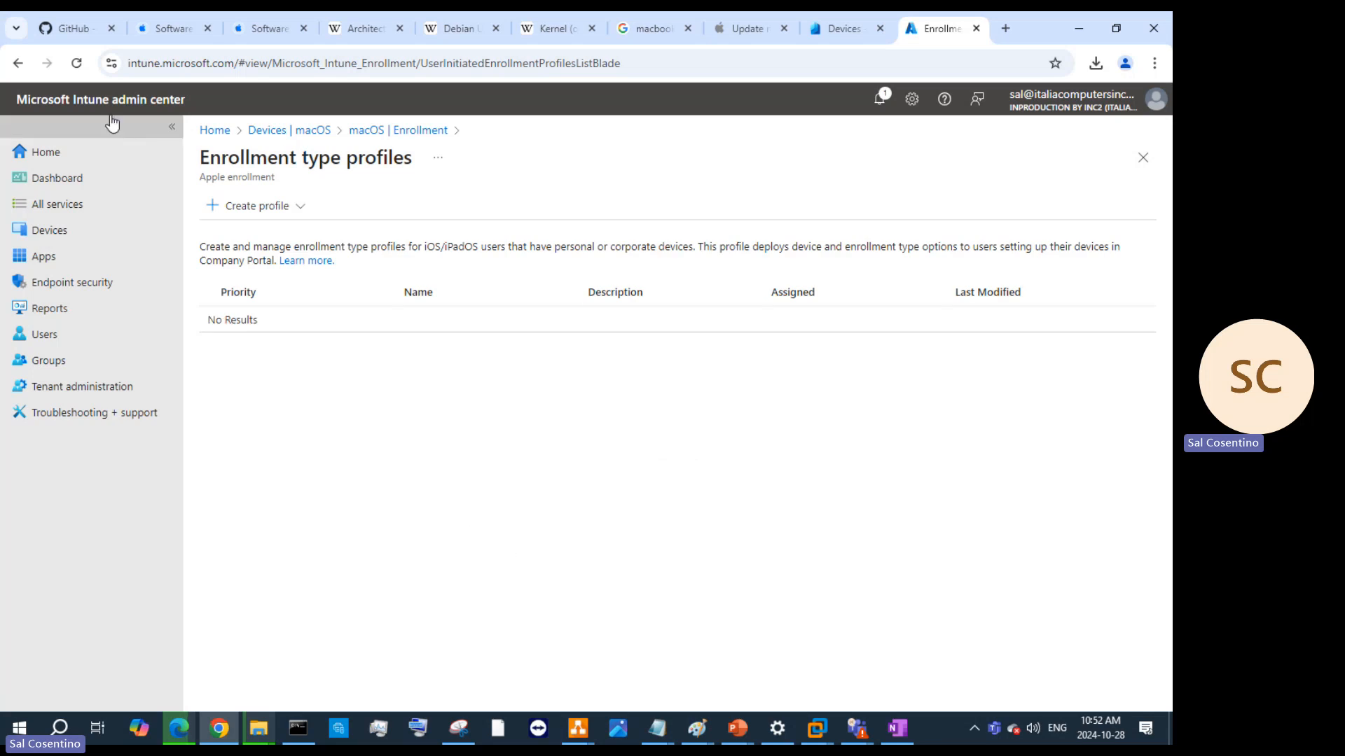
{"action": "left_click", "coordinate": [278, 207]}
{"action": "left_click", "coordinate": [252, 233]}
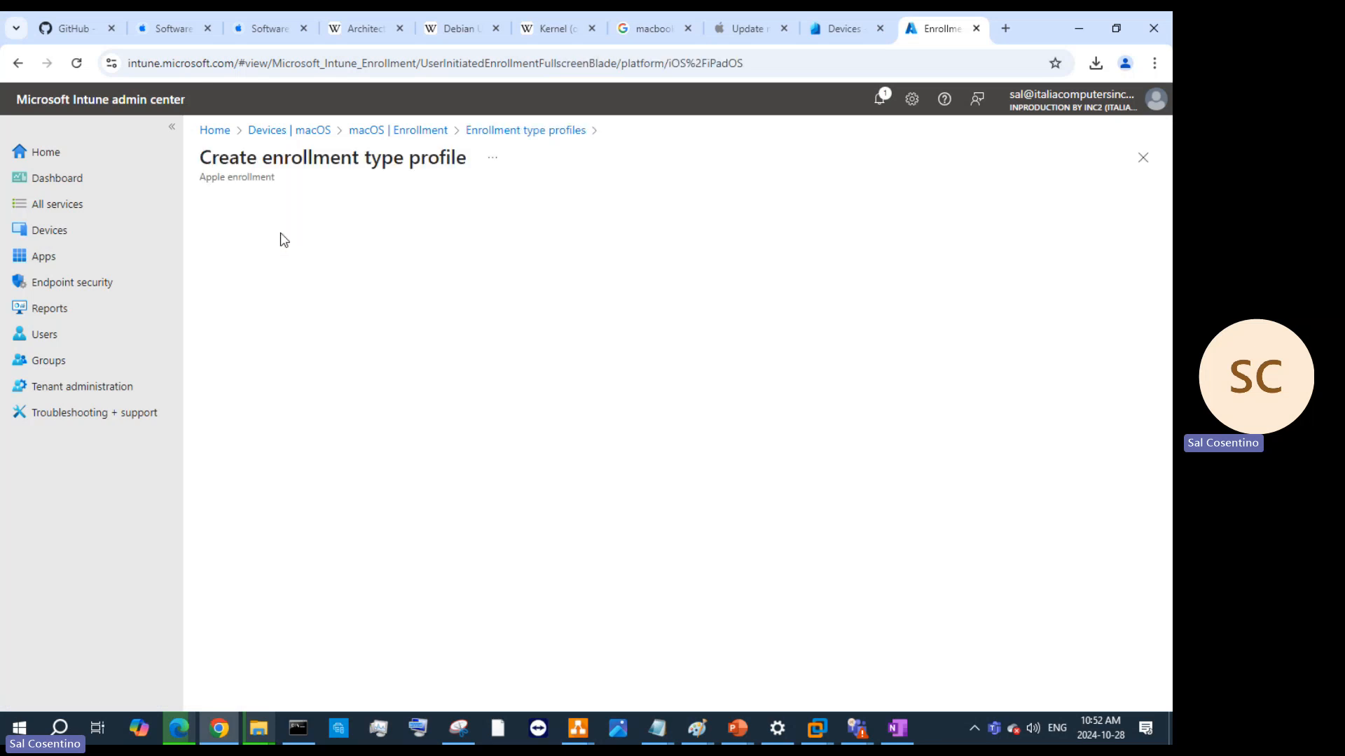
{"action": "left_click", "coordinate": [403, 132]}
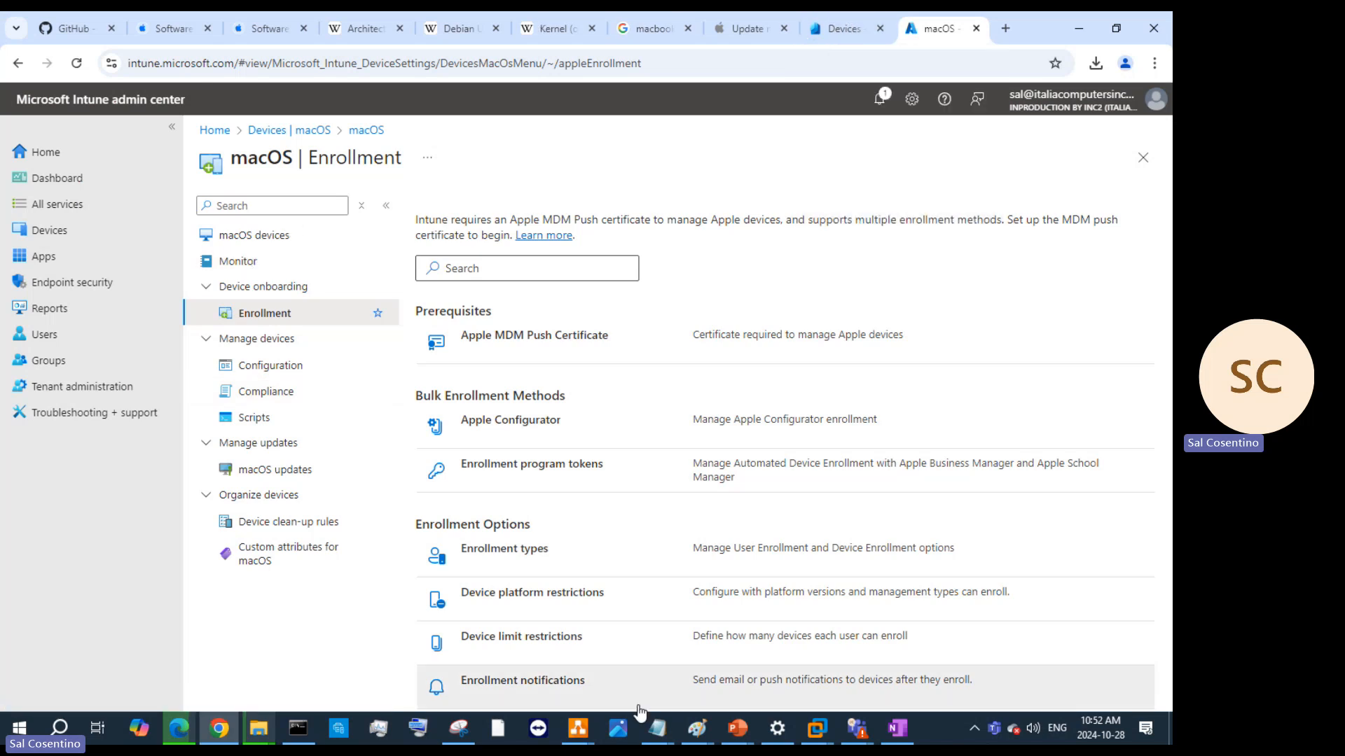
Show the "Let's build our system…" slide in PowerPoint and switch to the SCWIN10Client-04Sept2024 machine in VMware Workstation
{"action": "right_click", "coordinate": [746, 717]}
{"action": "left_click", "coordinate": [704, 686]}
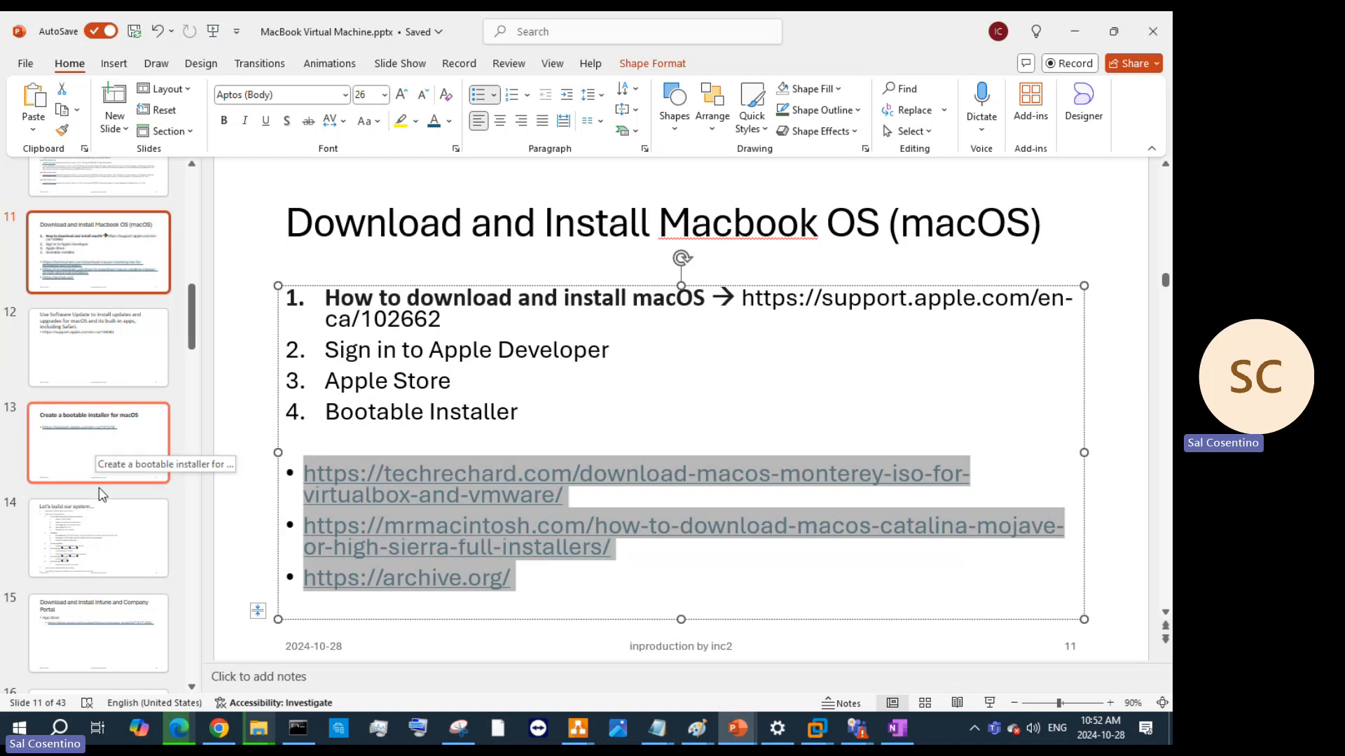
{"action": "left_click", "coordinate": [100, 542]}
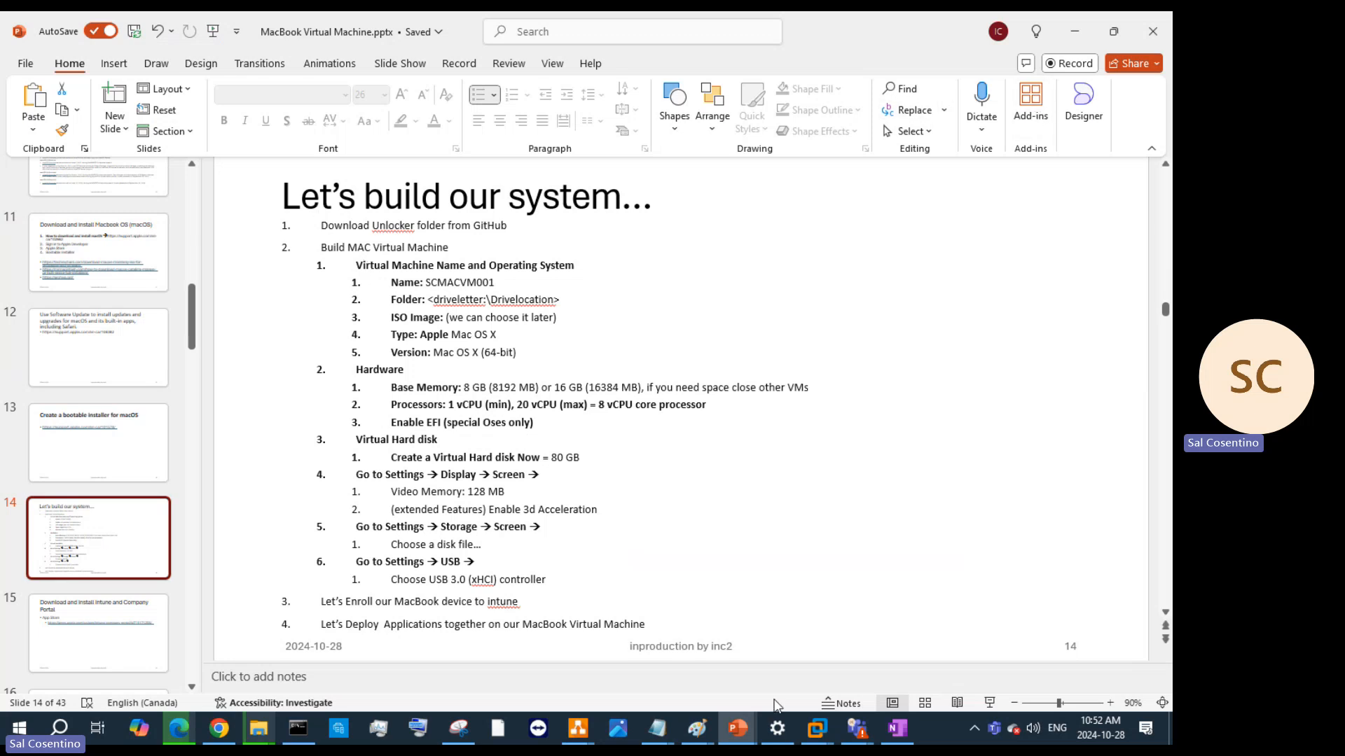
{"action": "left_click", "coordinate": [811, 732]}
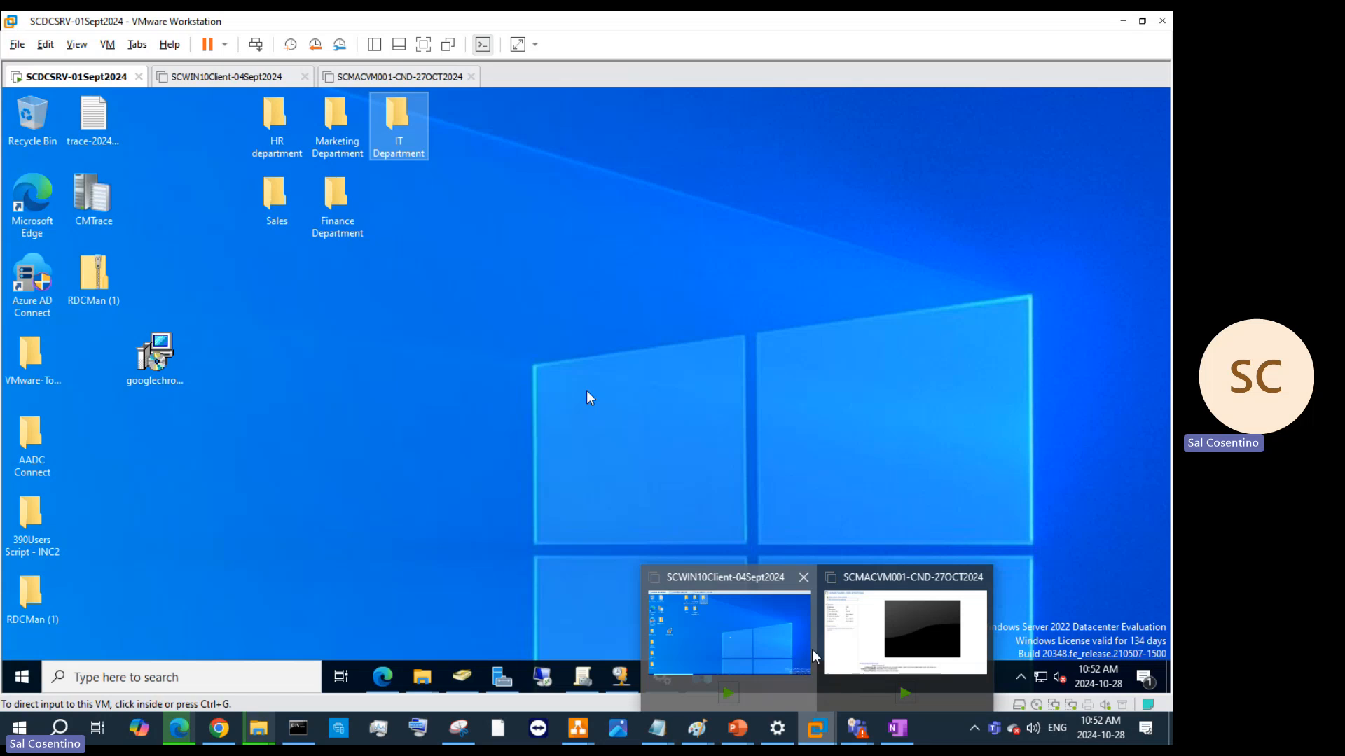
{"action": "left_click", "coordinate": [728, 634]}
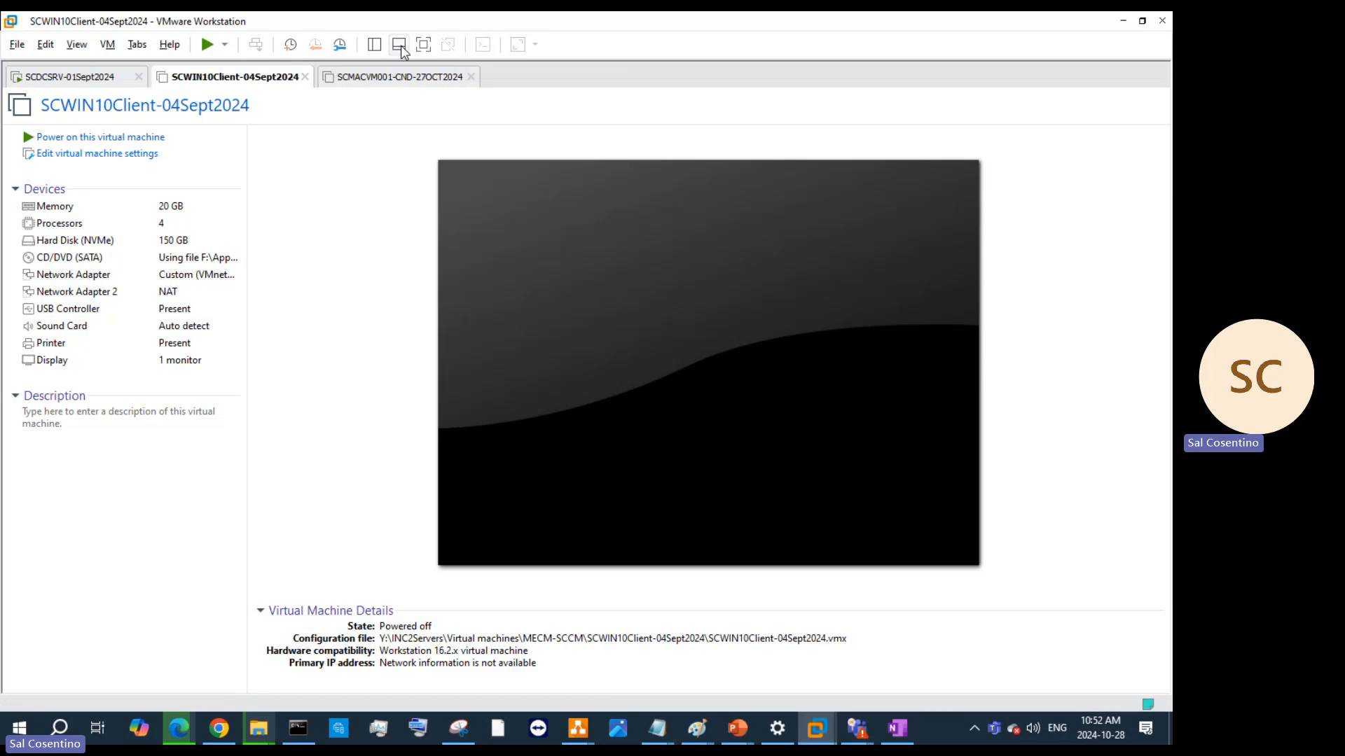
{"action": "left_click", "coordinate": [18, 46]}
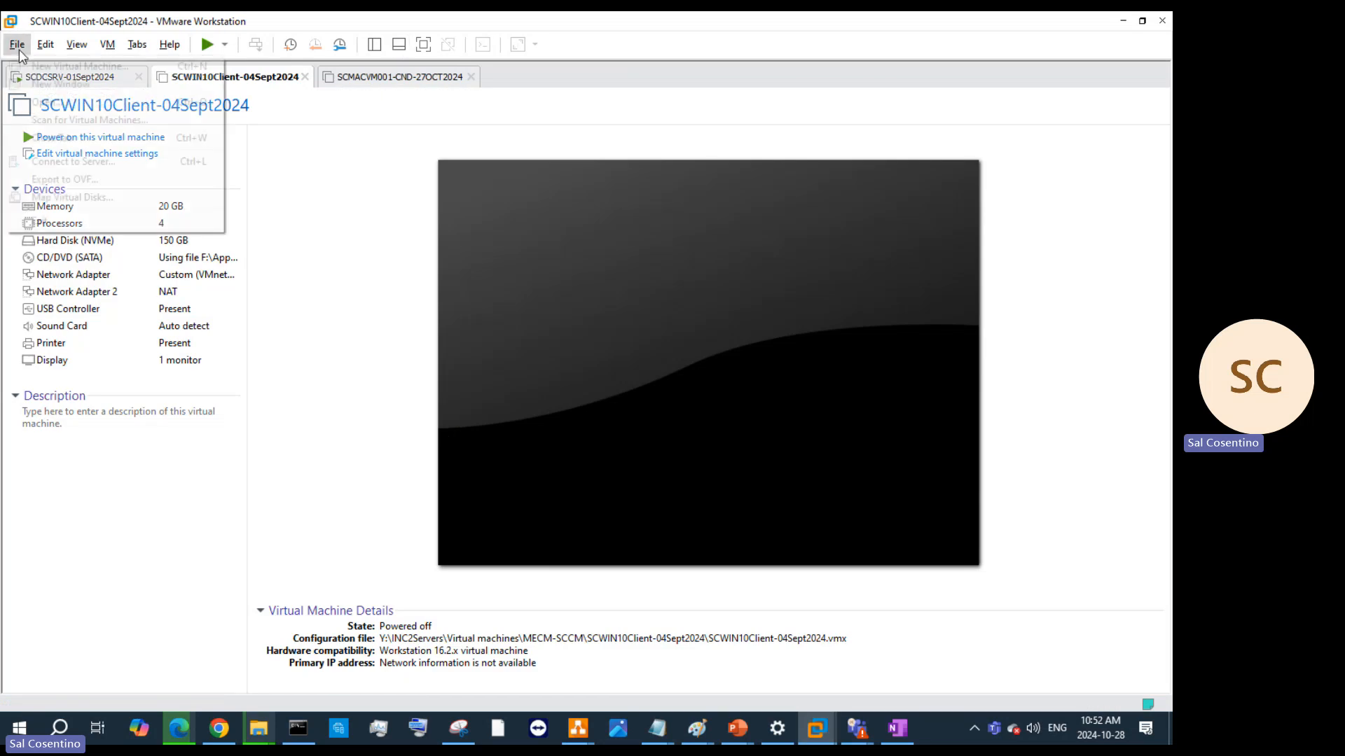
{"action": "left_click", "coordinate": [70, 66]}
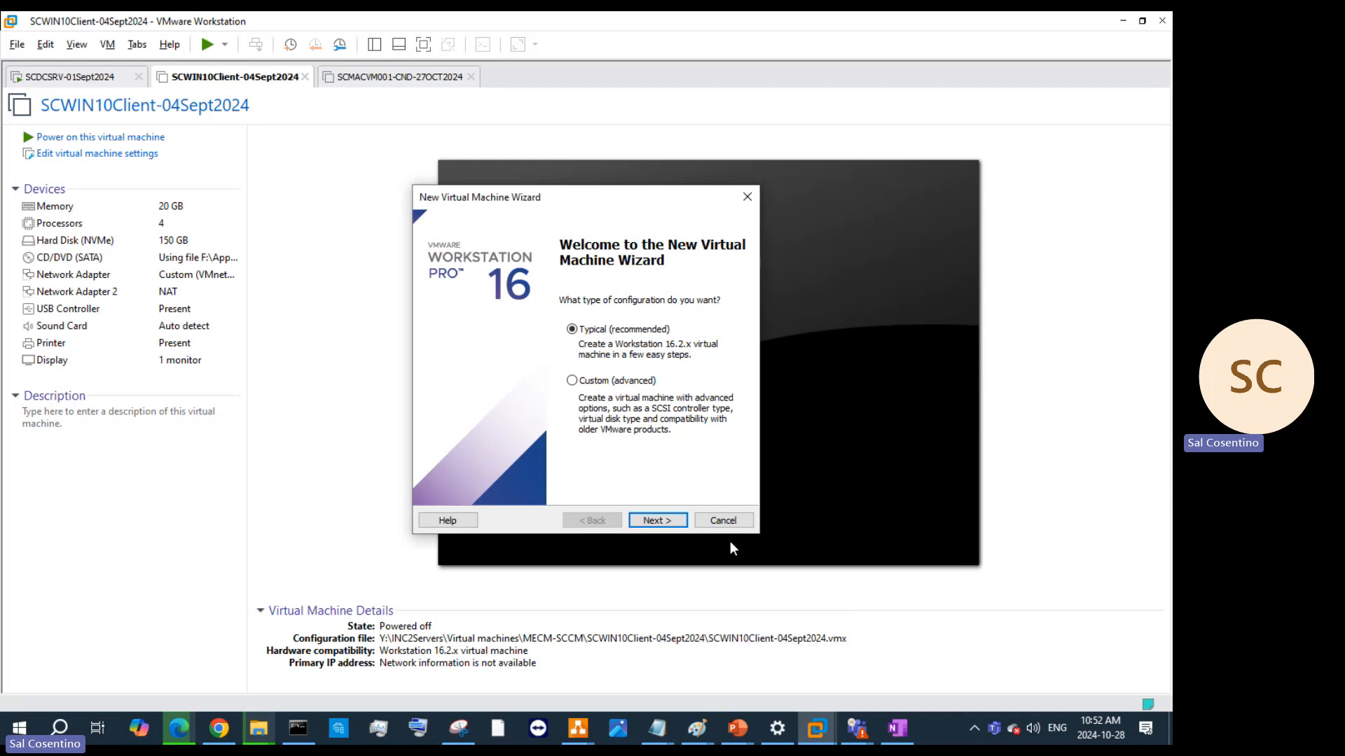
{"action": "left_click", "coordinate": [729, 521]}
Arrange VMware Workstation on the left half of the desktop and the MacBook Virtual Machine presentation on the right half
{"action": "left_click", "coordinate": [1142, 21]}
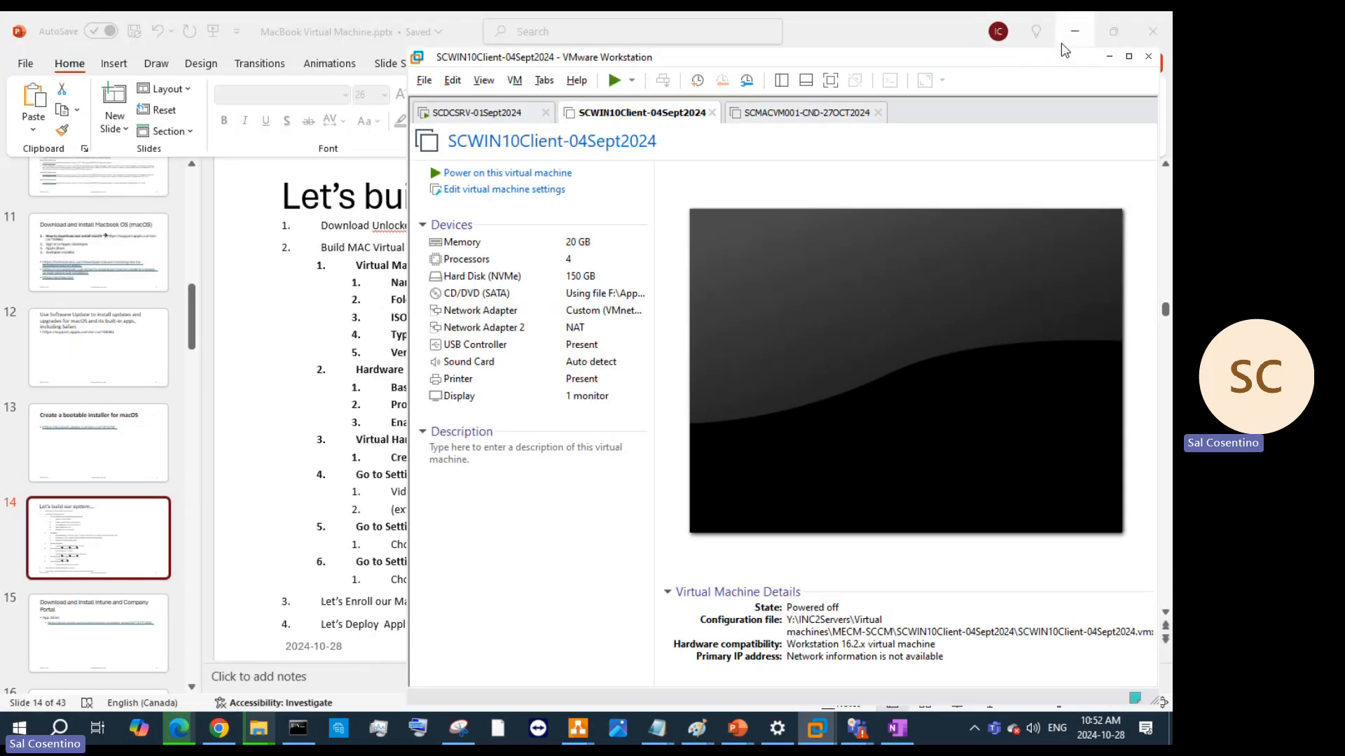
{"action": "key", "text": "super+Left"}
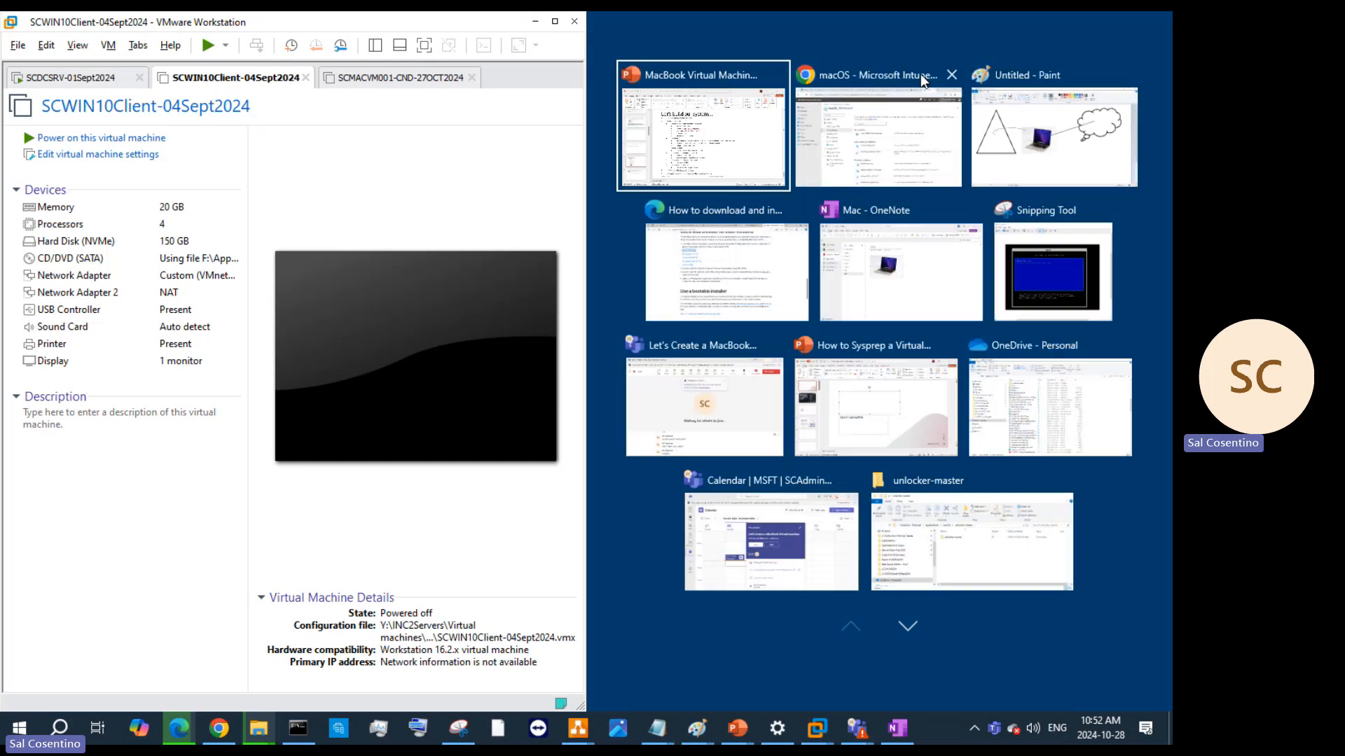
{"action": "left_click", "coordinate": [706, 147]}
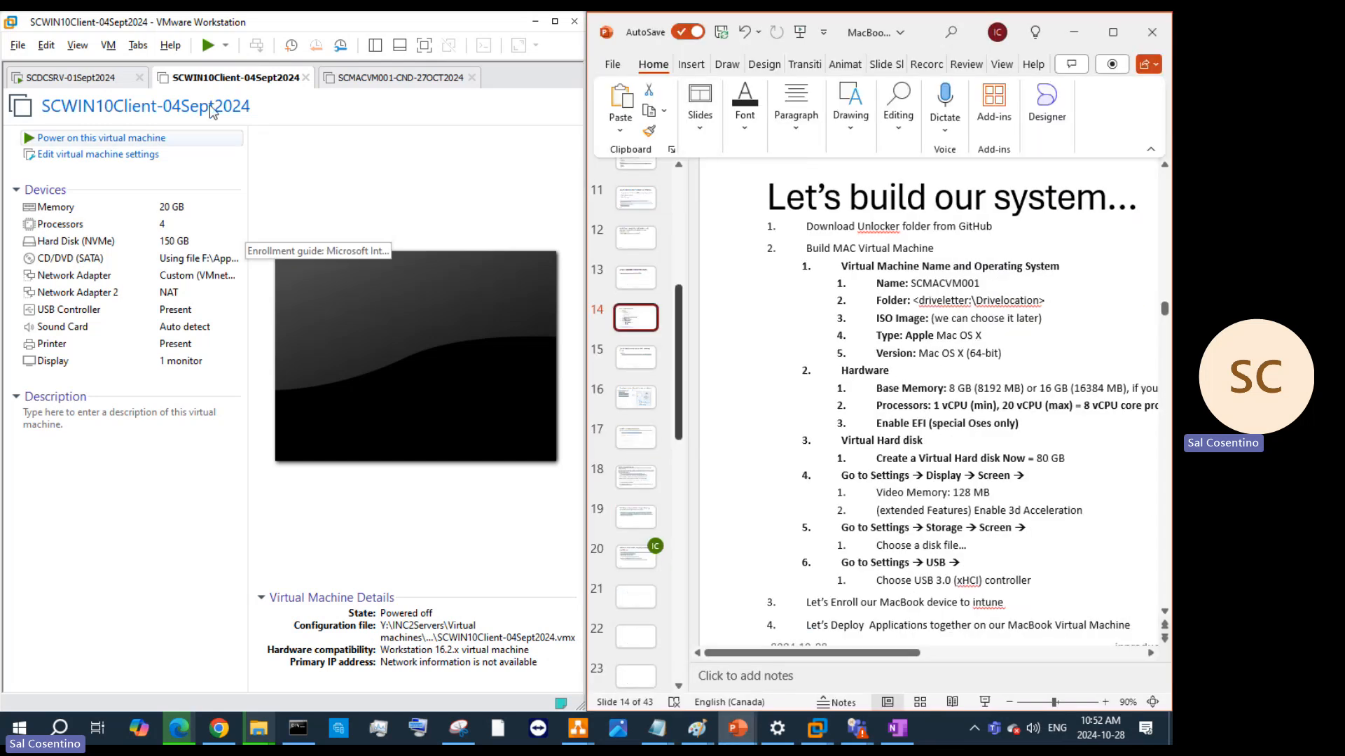
Start a typical new virtual machine with the operating system installed later, and check the guest operating system choices
{"action": "left_click", "coordinate": [17, 45]}
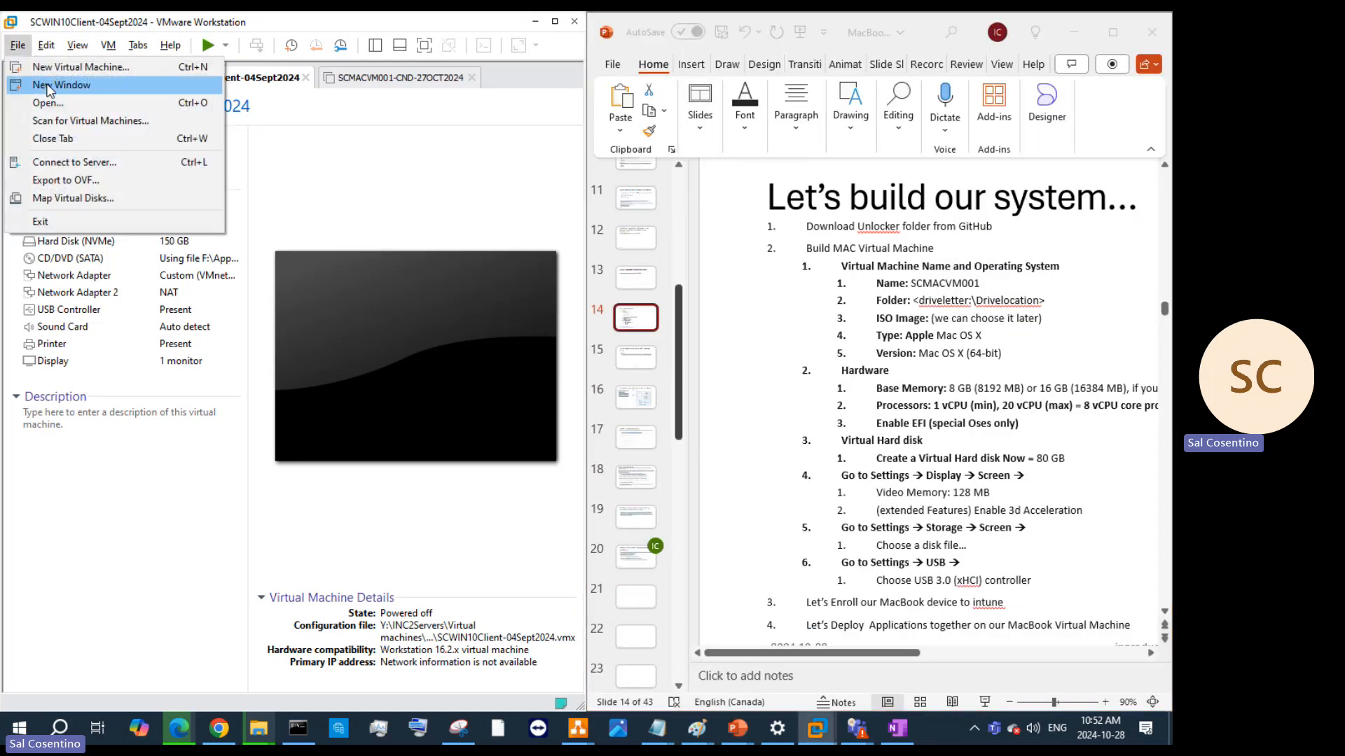
{"action": "key", "text": "Escape"}
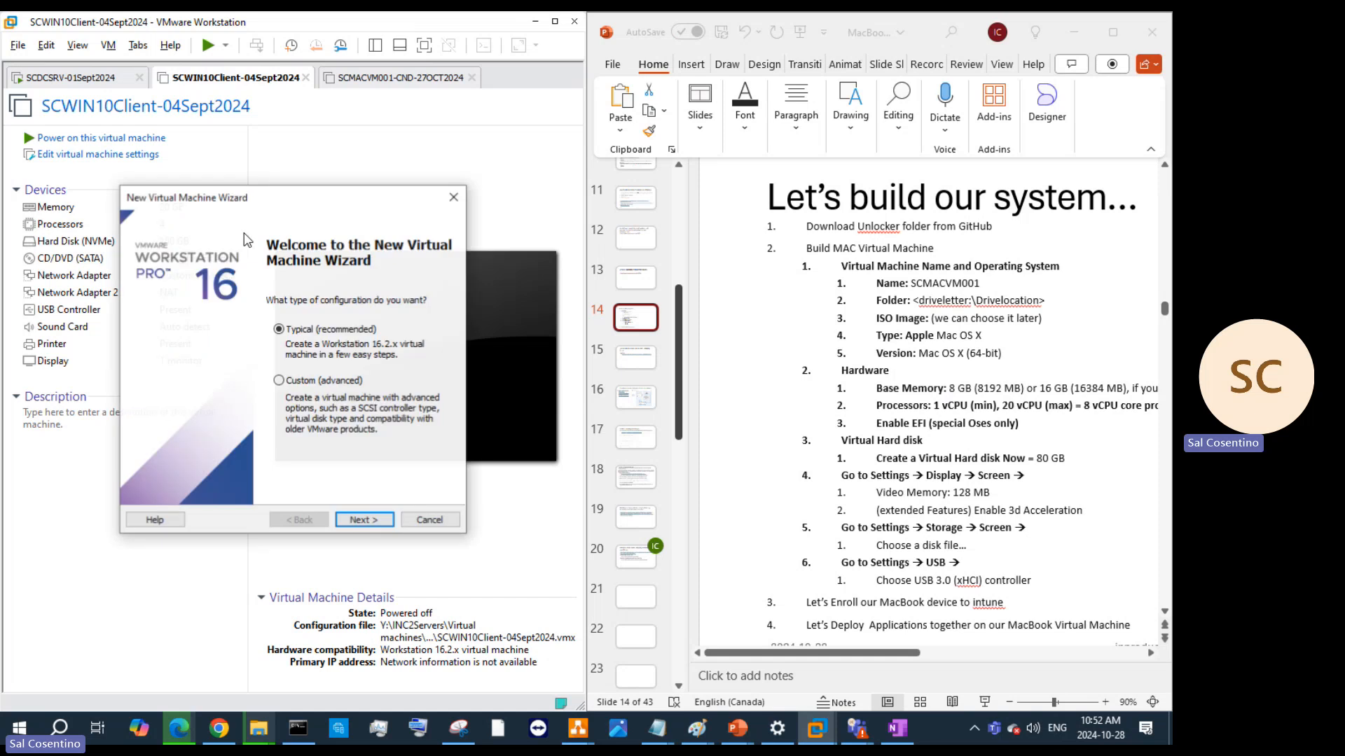
{"action": "left_click", "coordinate": [374, 523]}
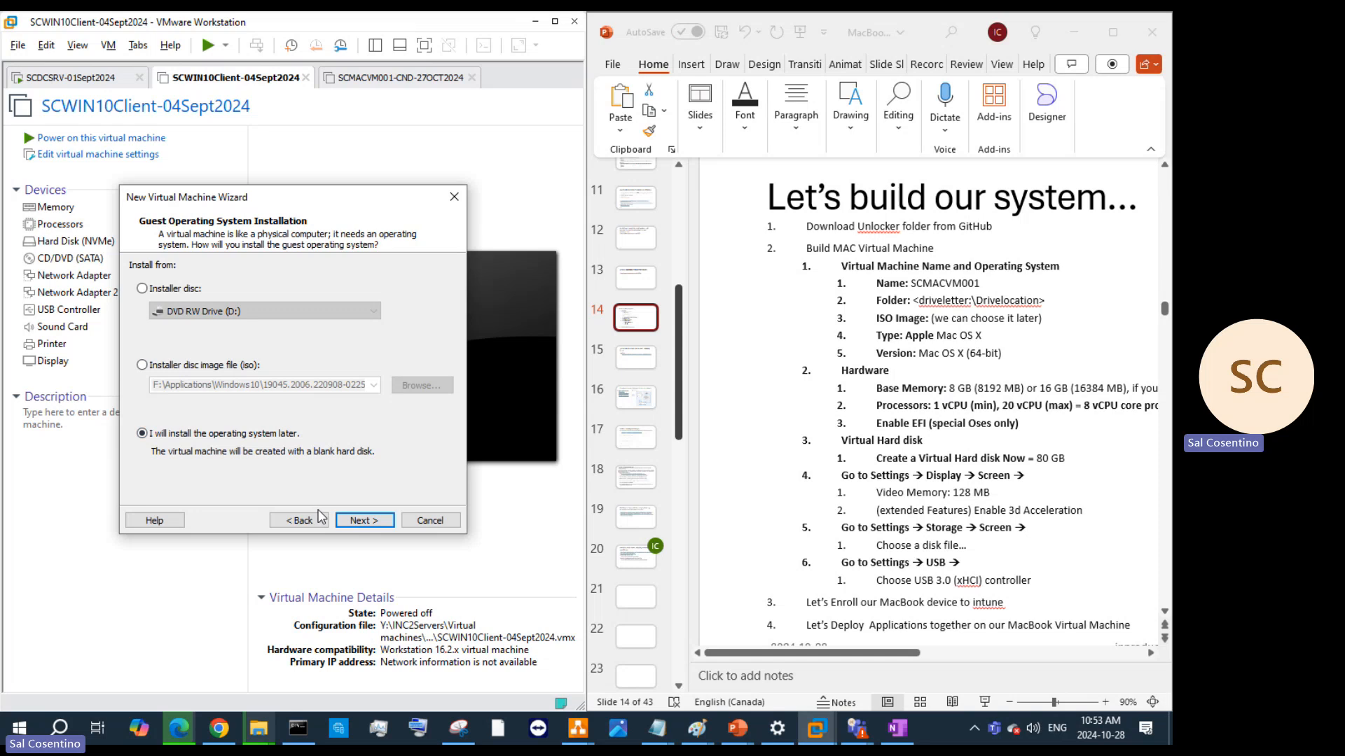
{"action": "left_click", "coordinate": [378, 522]}
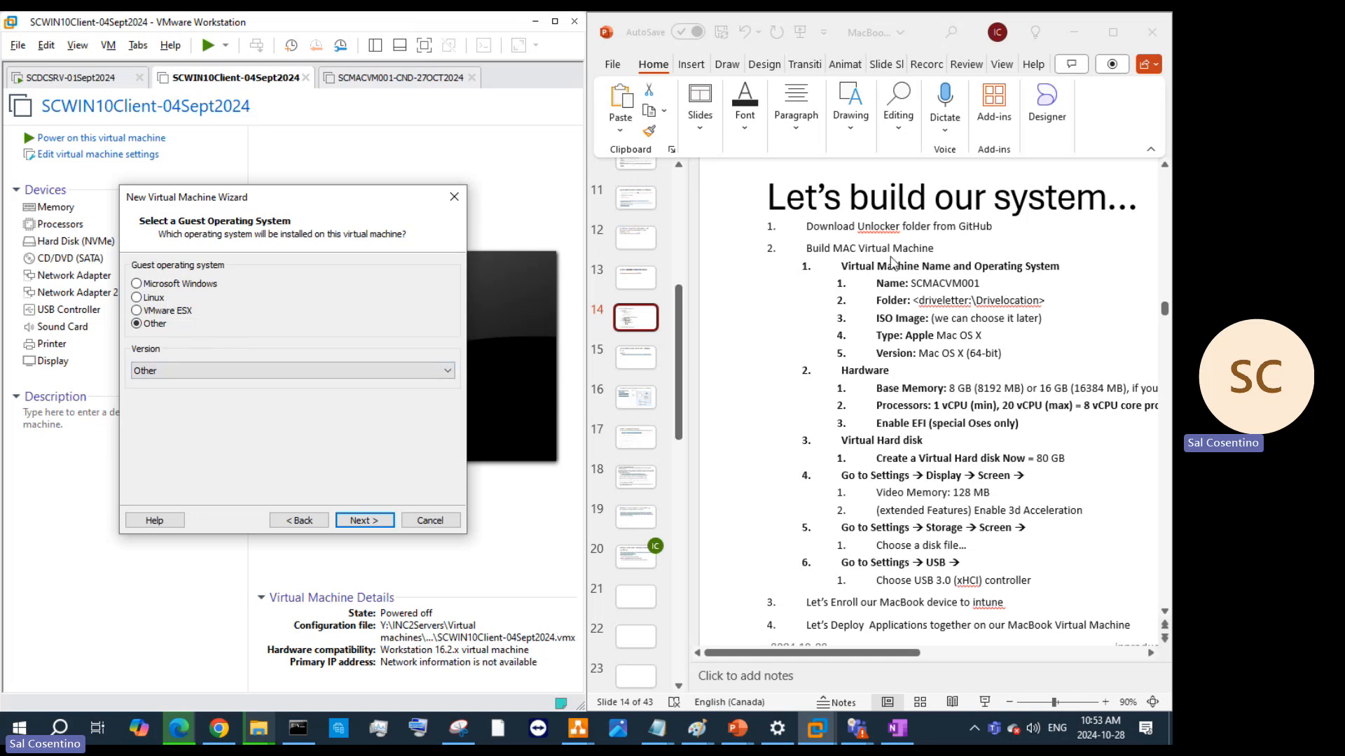
Highlight "Unlocker folder from GitHub" on the slide and copy the address of the paolo-projects unlocker repository in Chrome
{"action": "left_click", "coordinate": [875, 238]}
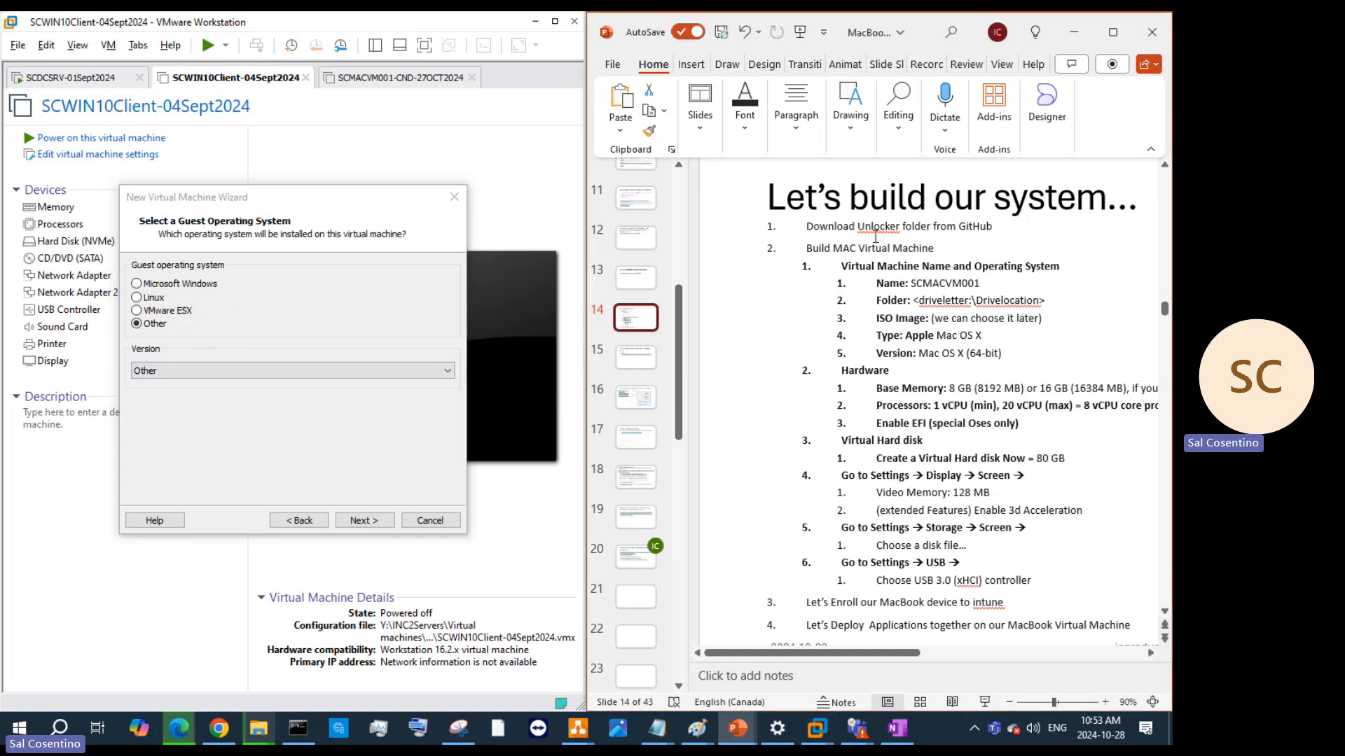
{"action": "left_click_drag", "start_coordinate": [860, 225], "coordinate": [994, 226]}
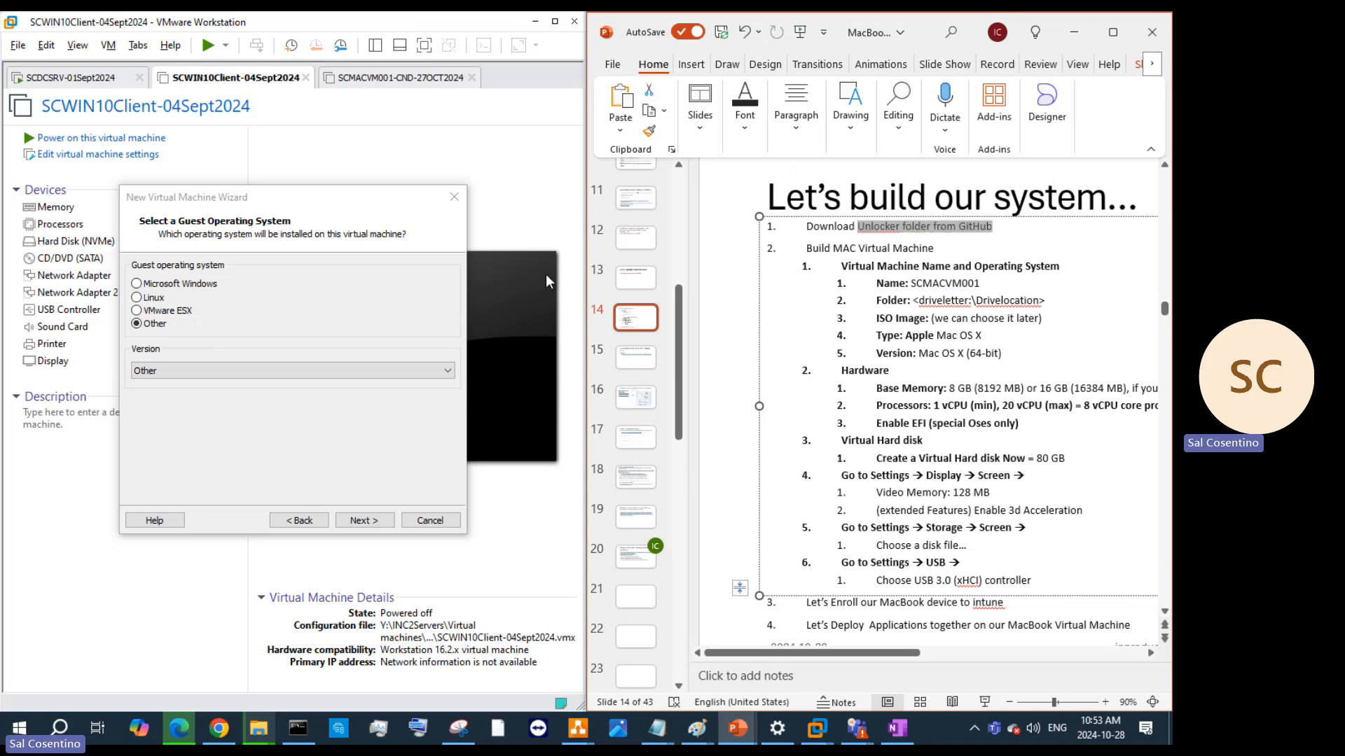
{"action": "left_click", "coordinate": [223, 729]}
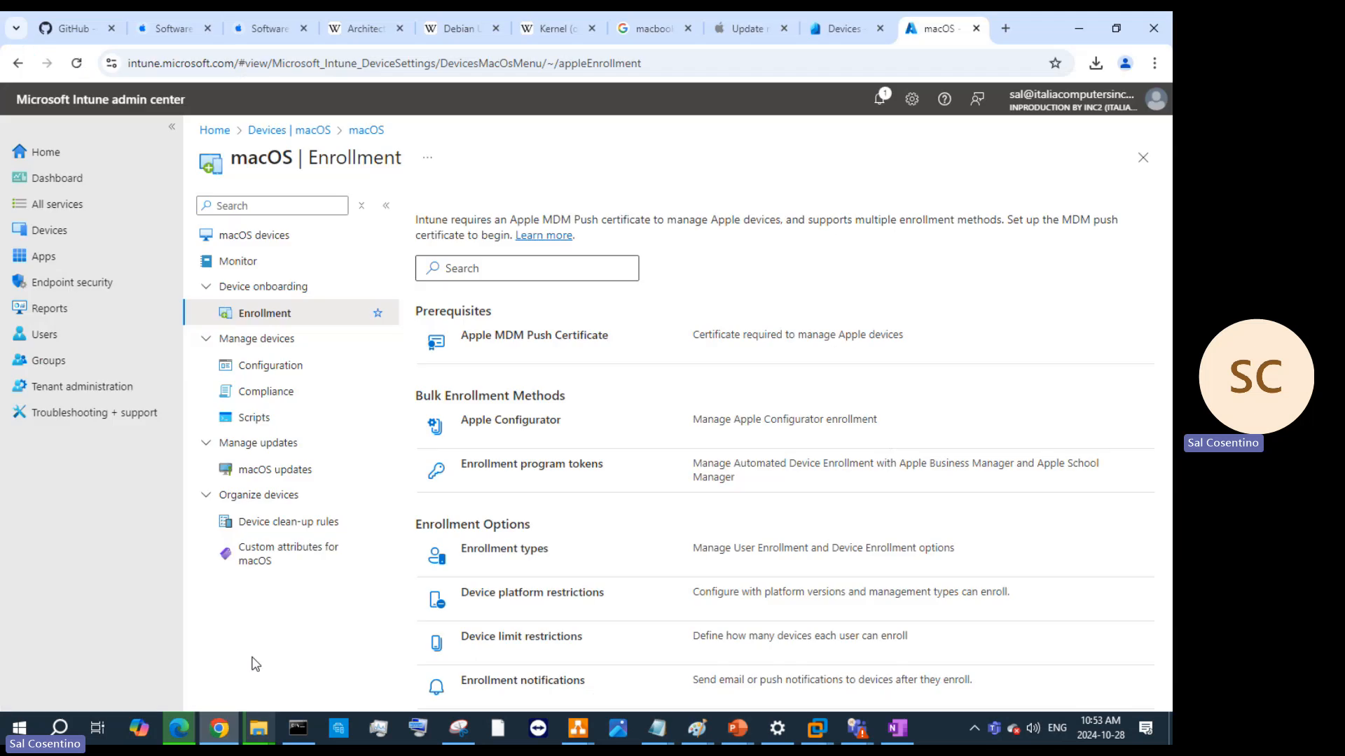
{"action": "left_click", "coordinate": [74, 39]}
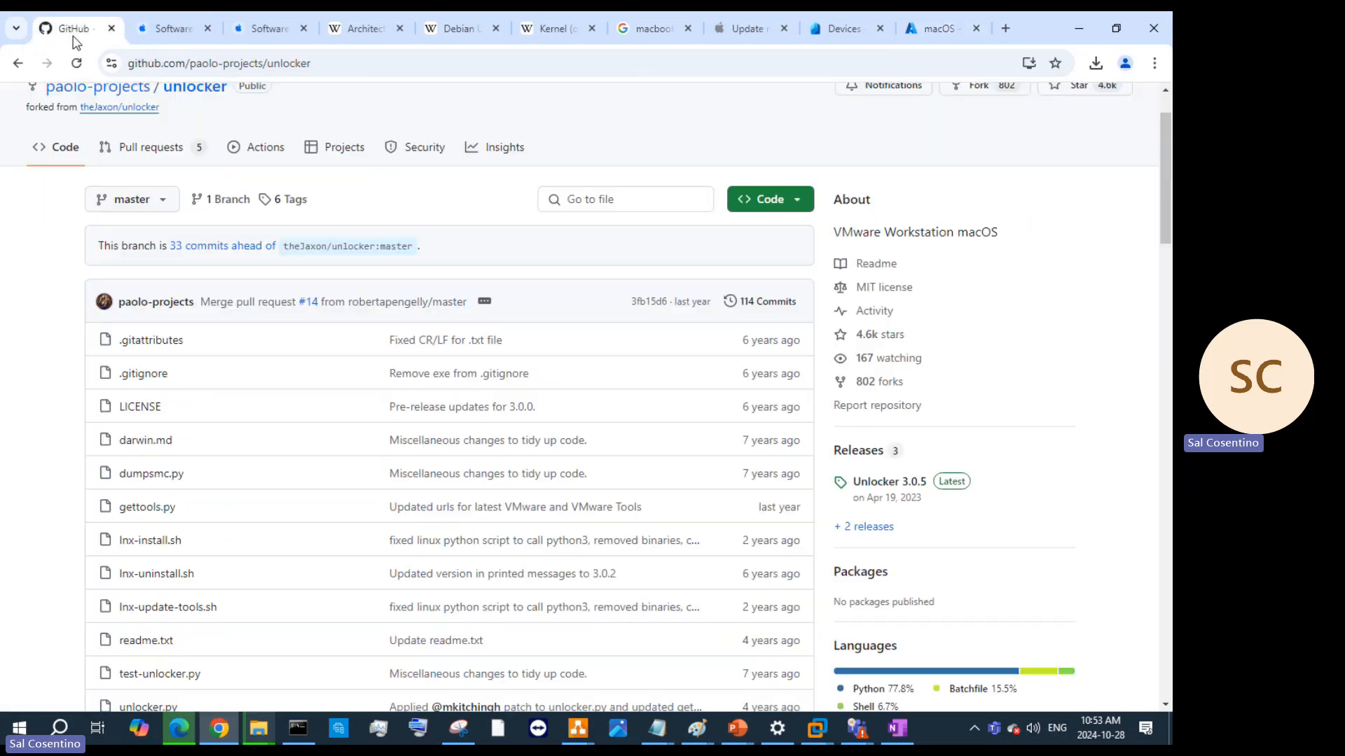
{"action": "left_click", "coordinate": [210, 63]}
{"action": "right_click", "coordinate": [215, 70]}
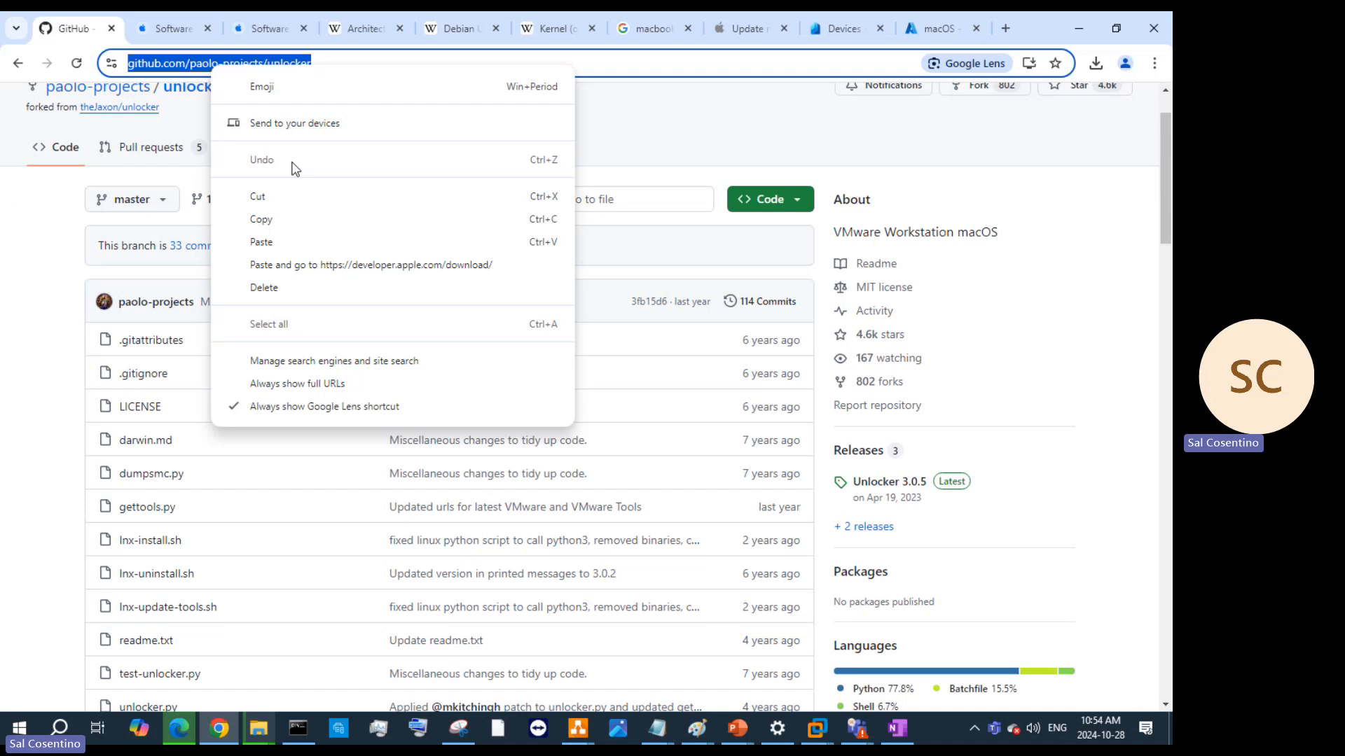
{"action": "left_click", "coordinate": [300, 216]}
Download the unlocker repository as a ZIP file and show it in the Downloads folder
{"action": "left_click", "coordinate": [804, 205]}
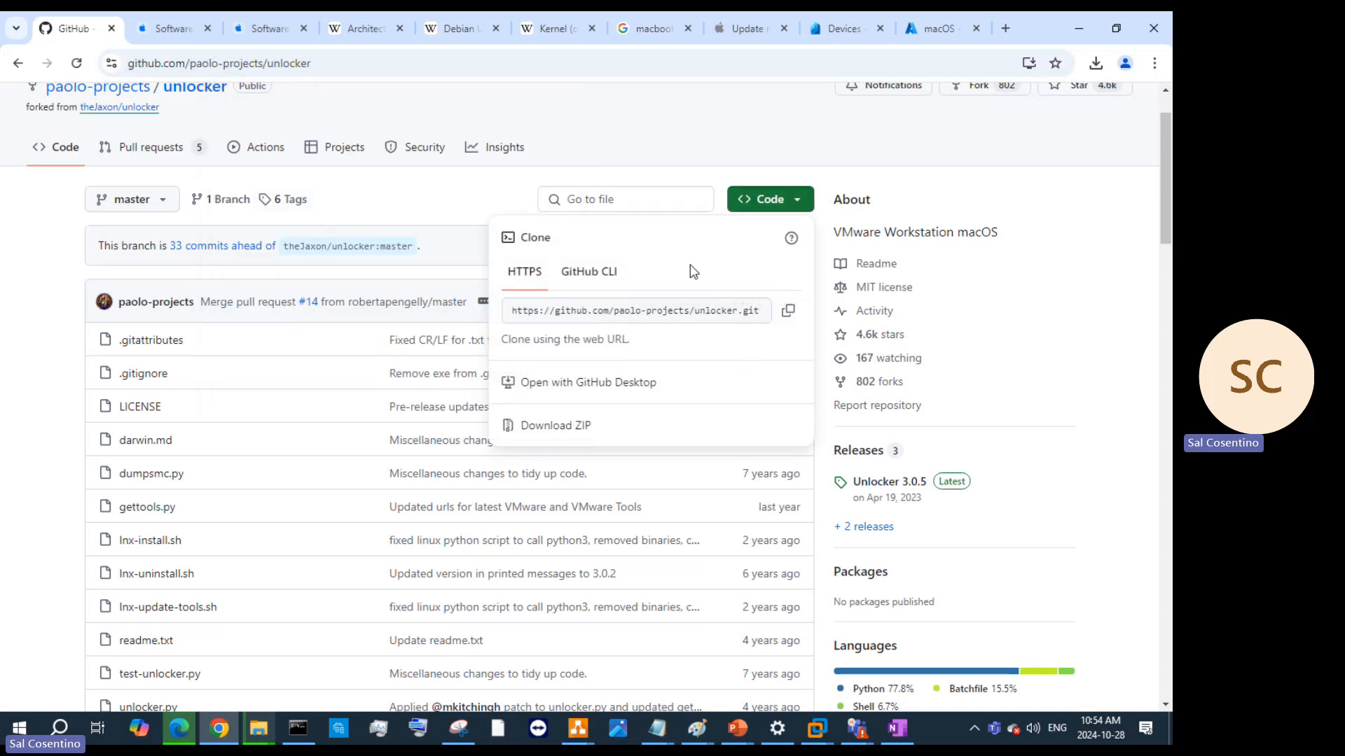
{"action": "left_click", "coordinate": [541, 427]}
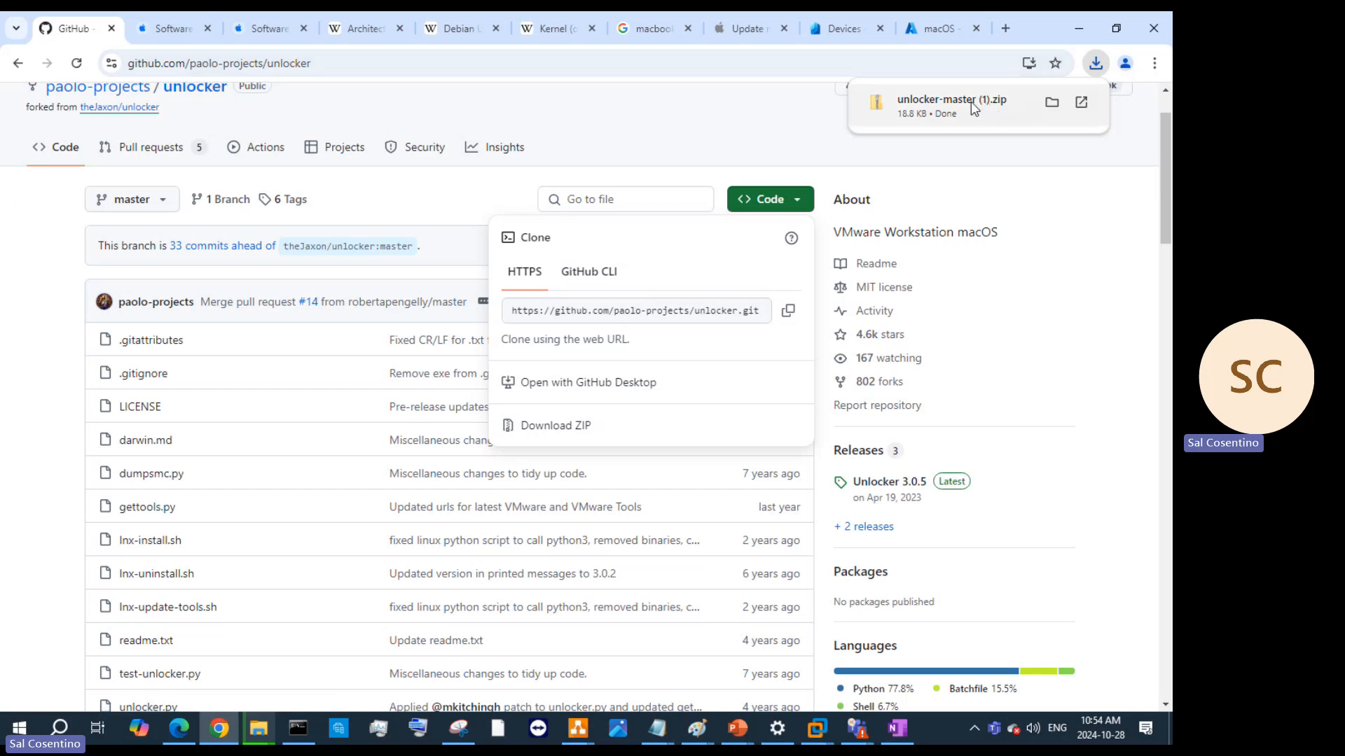
{"action": "left_click", "coordinate": [1052, 105]}
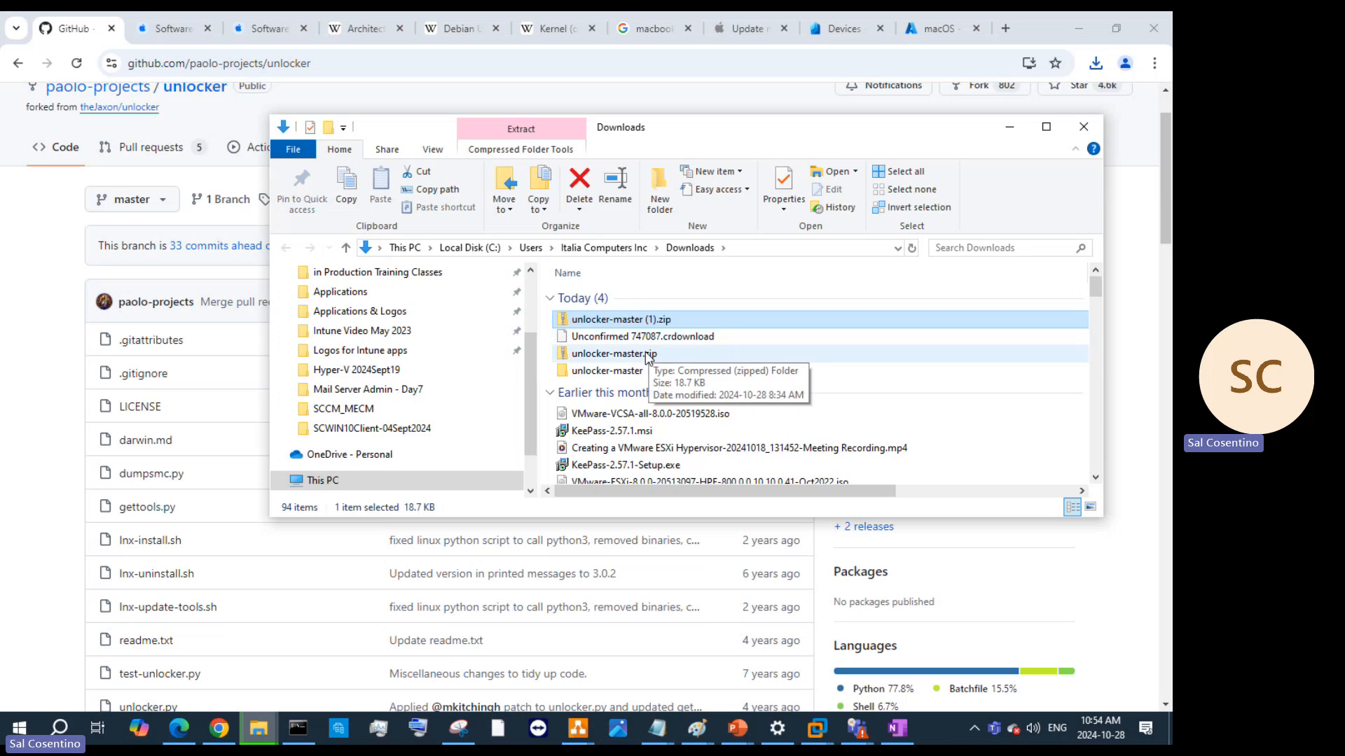
Run win-install.cmd from the inner unlocker-master folder as administrator and review its console output
{"action": "double_click", "coordinate": [629, 372]}
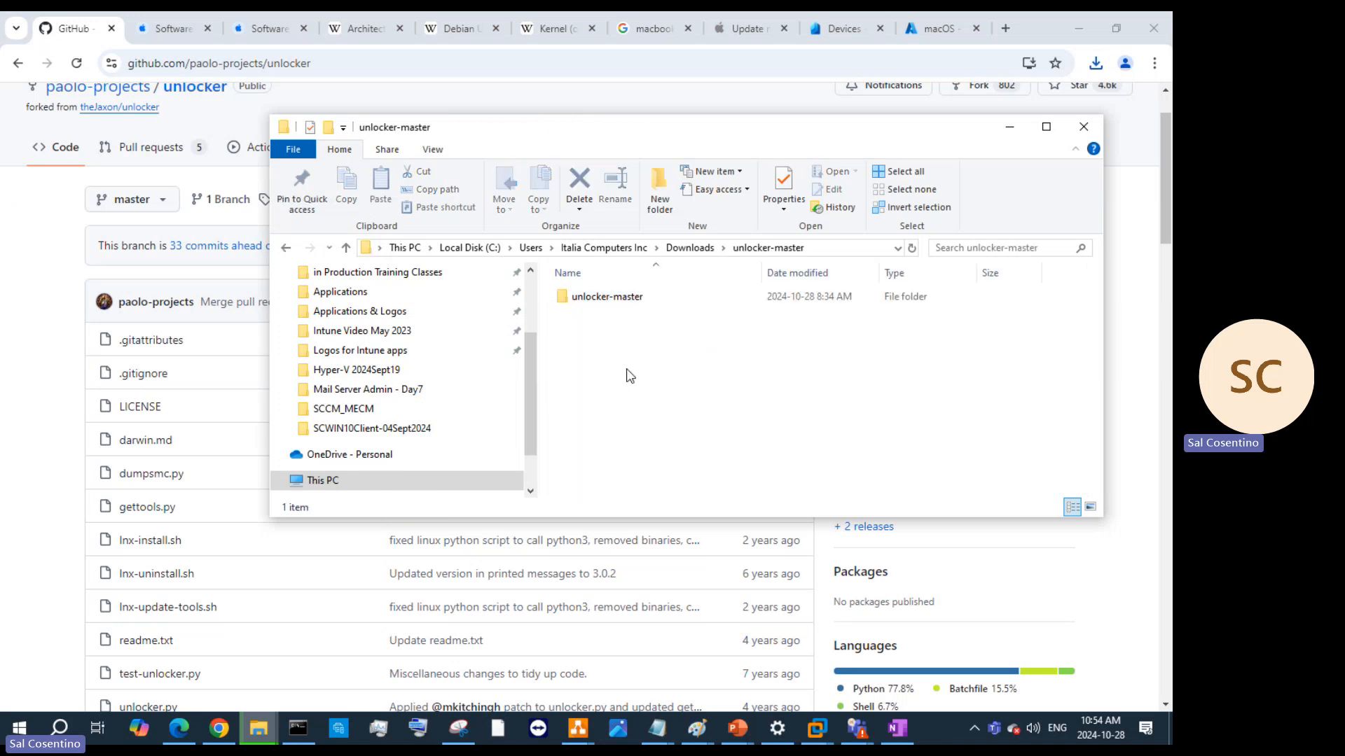
{"action": "double_click", "coordinate": [592, 301]}
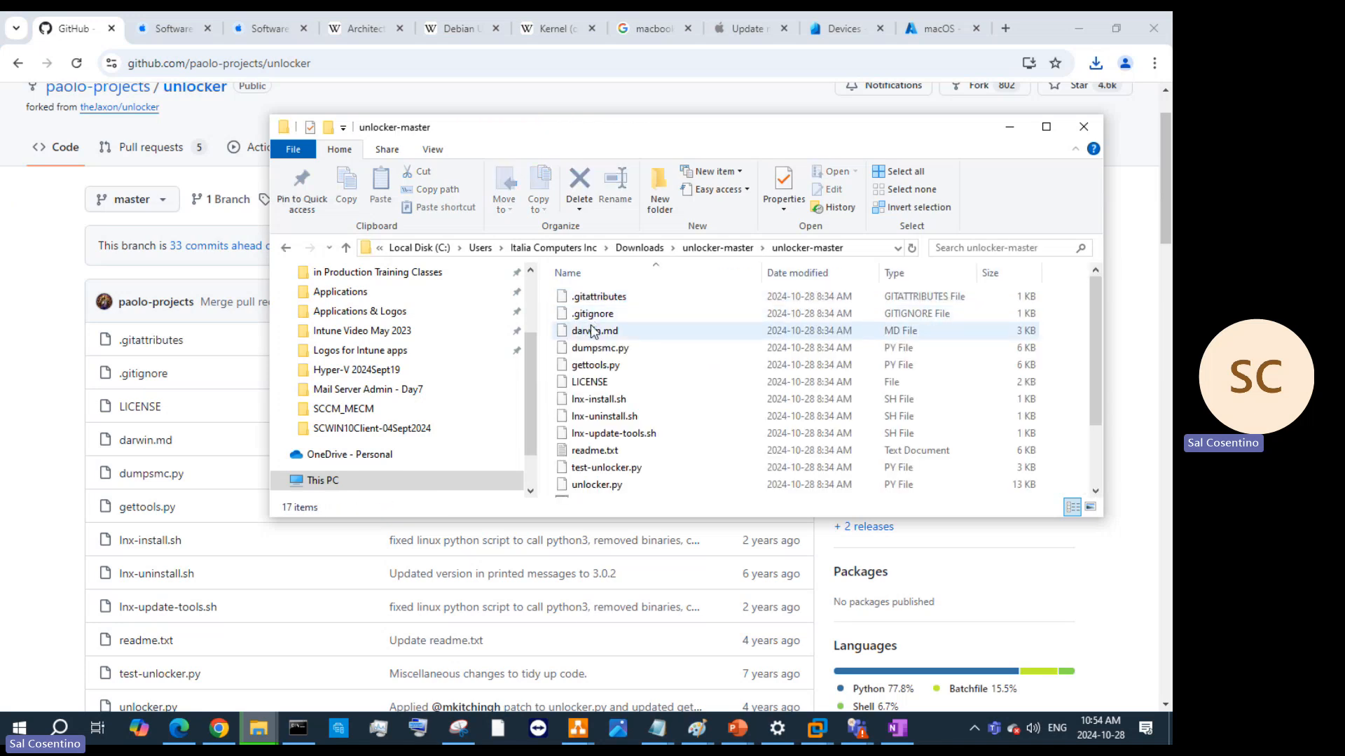
{"action": "scroll", "coordinate": [592, 336], "scroll_direction": "down", "scroll_amount": 2}
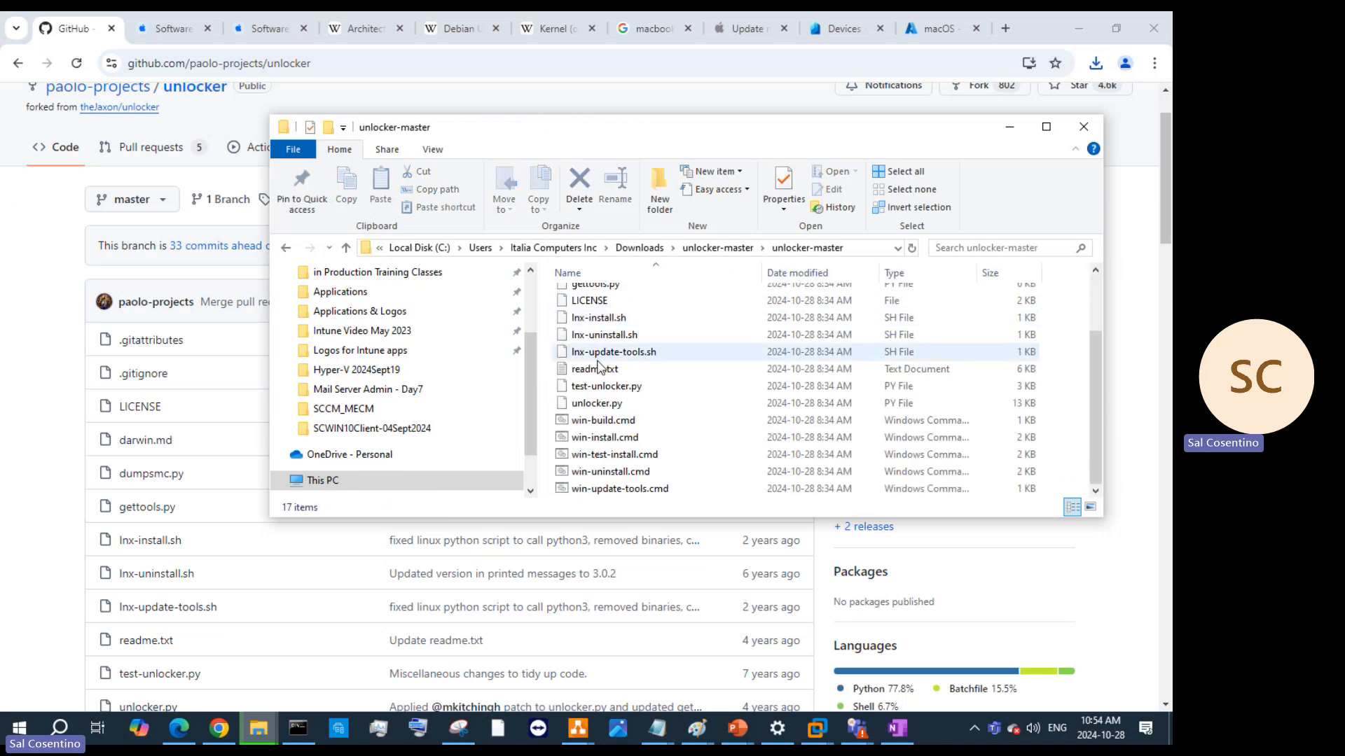
{"action": "right_click", "coordinate": [607, 442]}
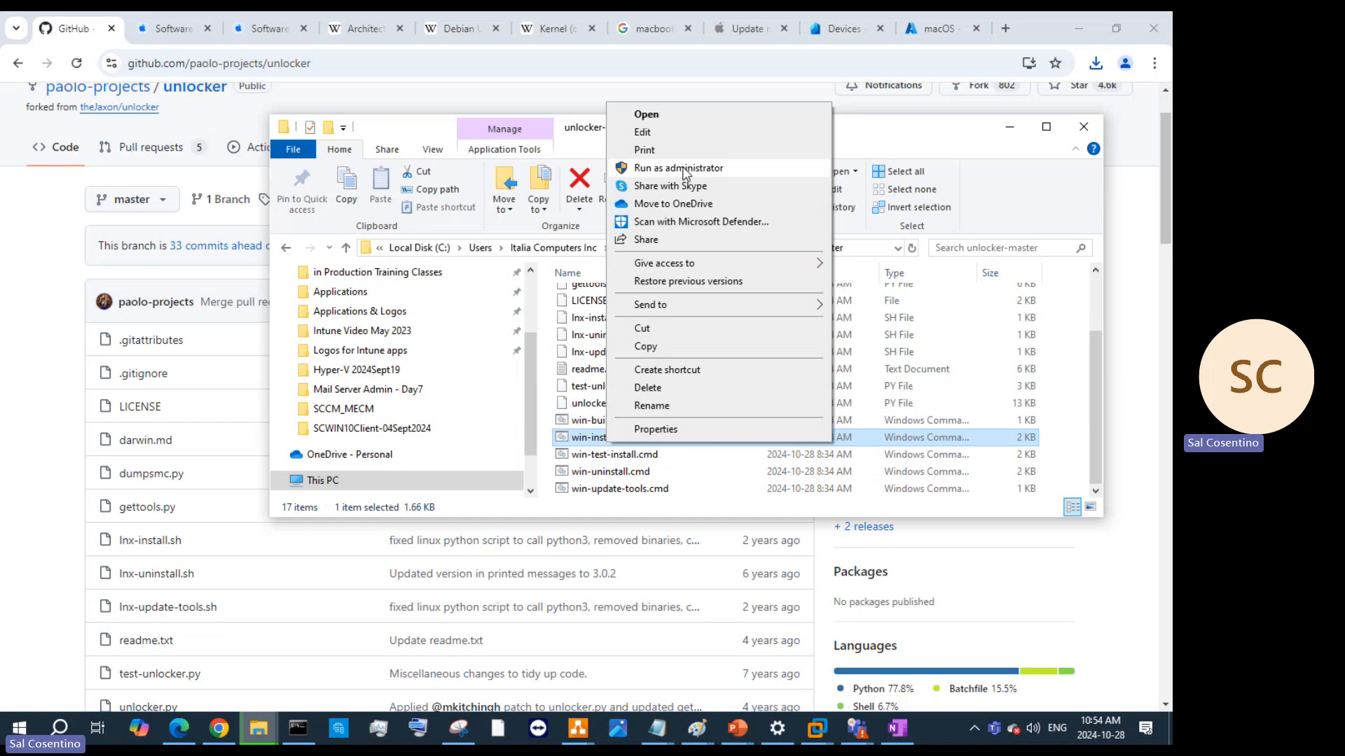
{"action": "left_click", "coordinate": [685, 168]}
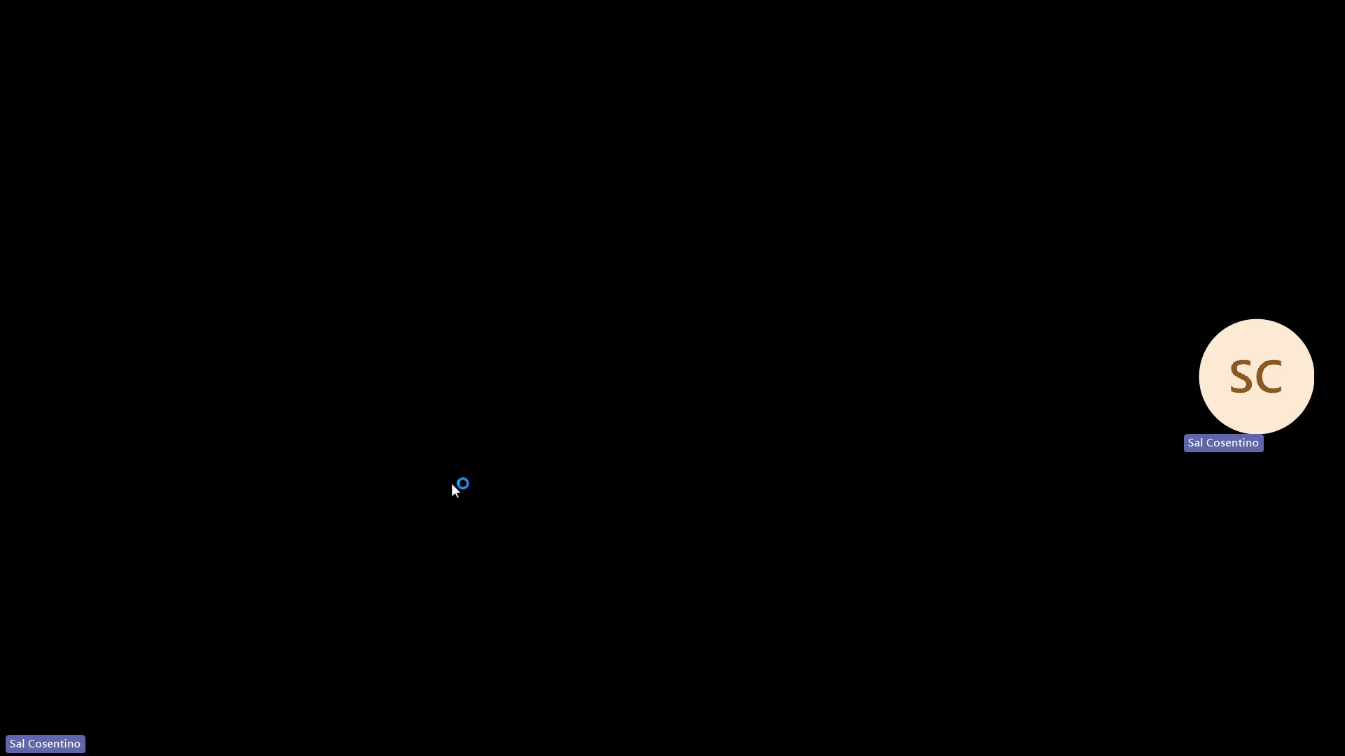
{"action": "left_click", "coordinate": [451, 483]}
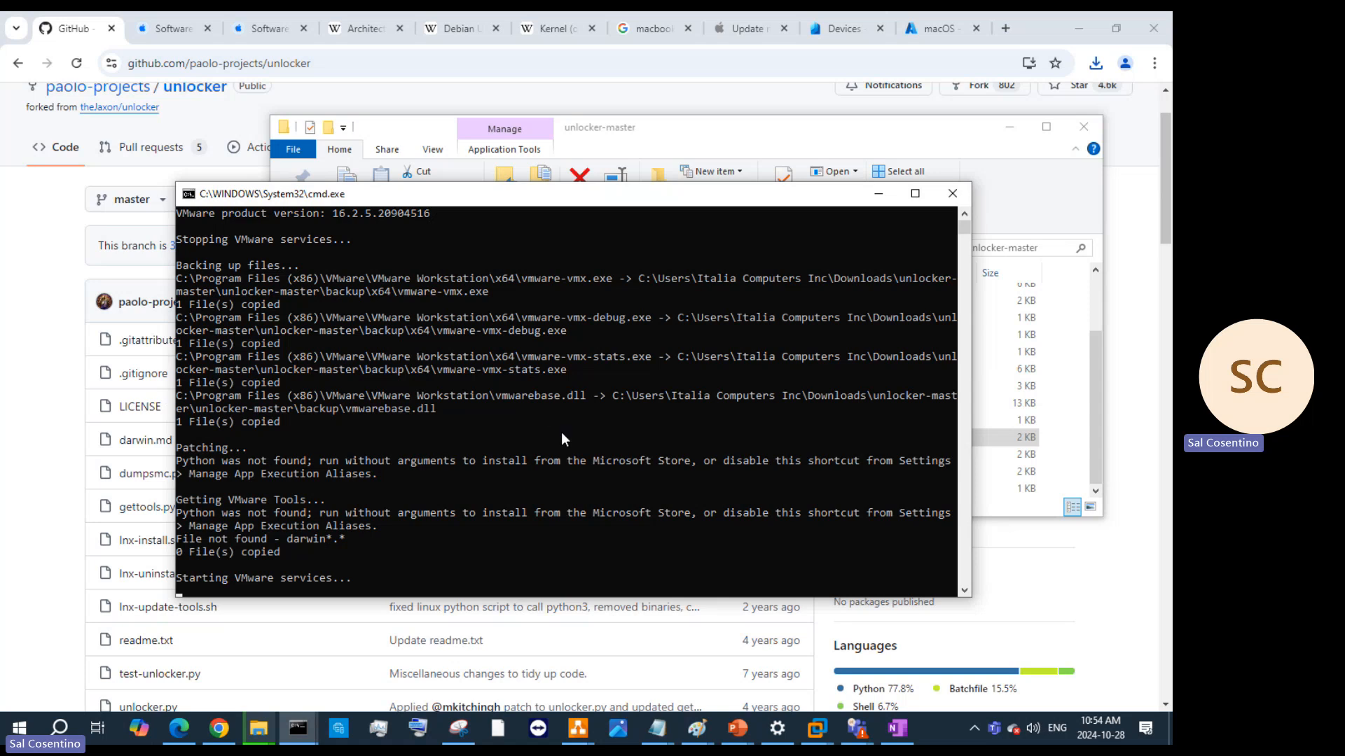
{"action": "scroll", "coordinate": [561, 432], "scroll_direction": "up", "scroll_amount": 3}
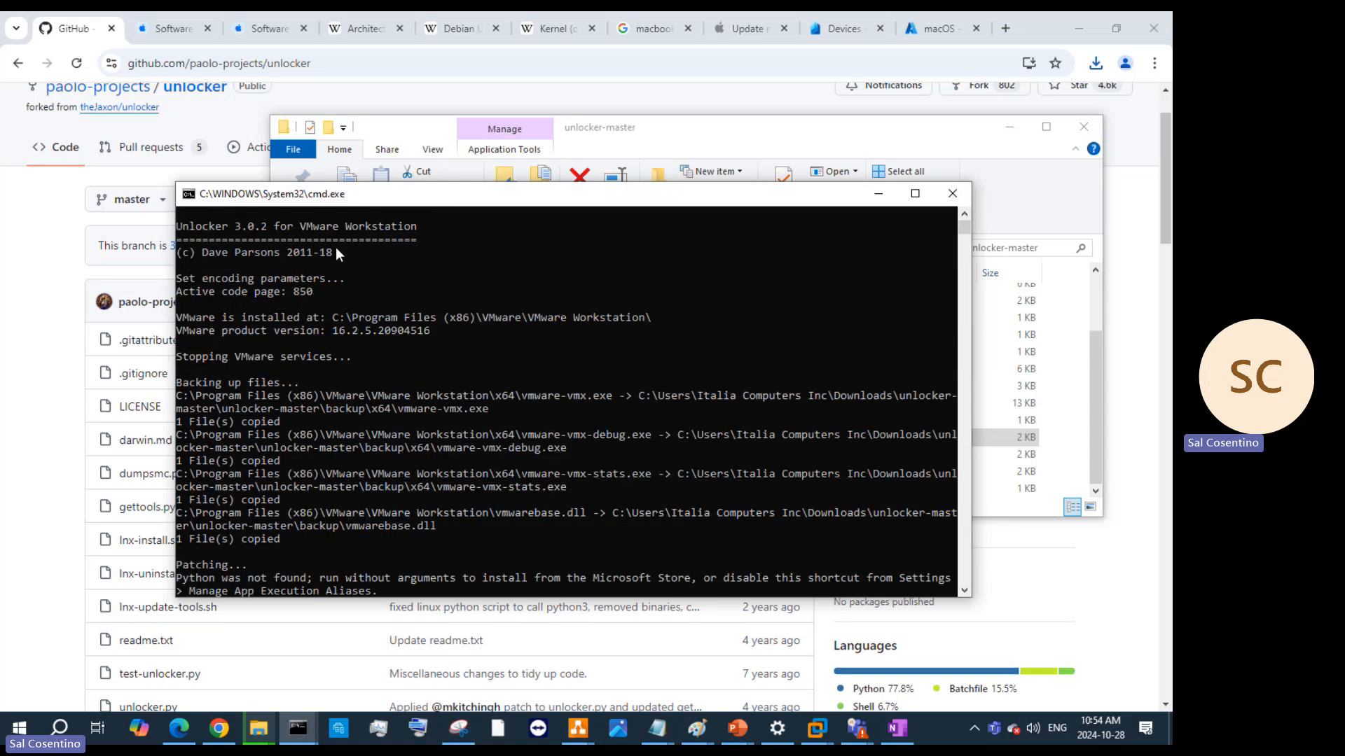
{"action": "left_click", "coordinate": [879, 194]}
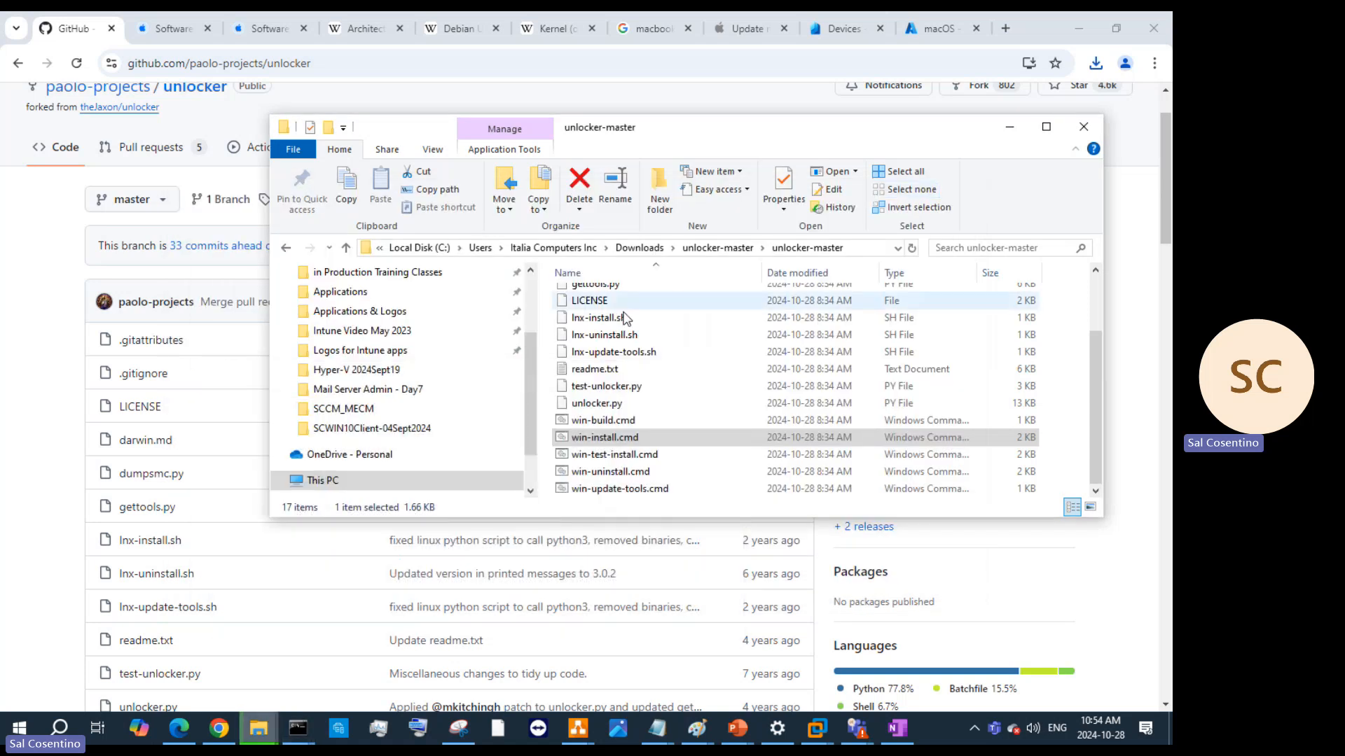
Examine the win-install.cmd script in Notepad, highlighting the Darwin tools copy and service start commands, and check the open Command Prompt window
{"action": "right_click", "coordinate": [659, 438]}
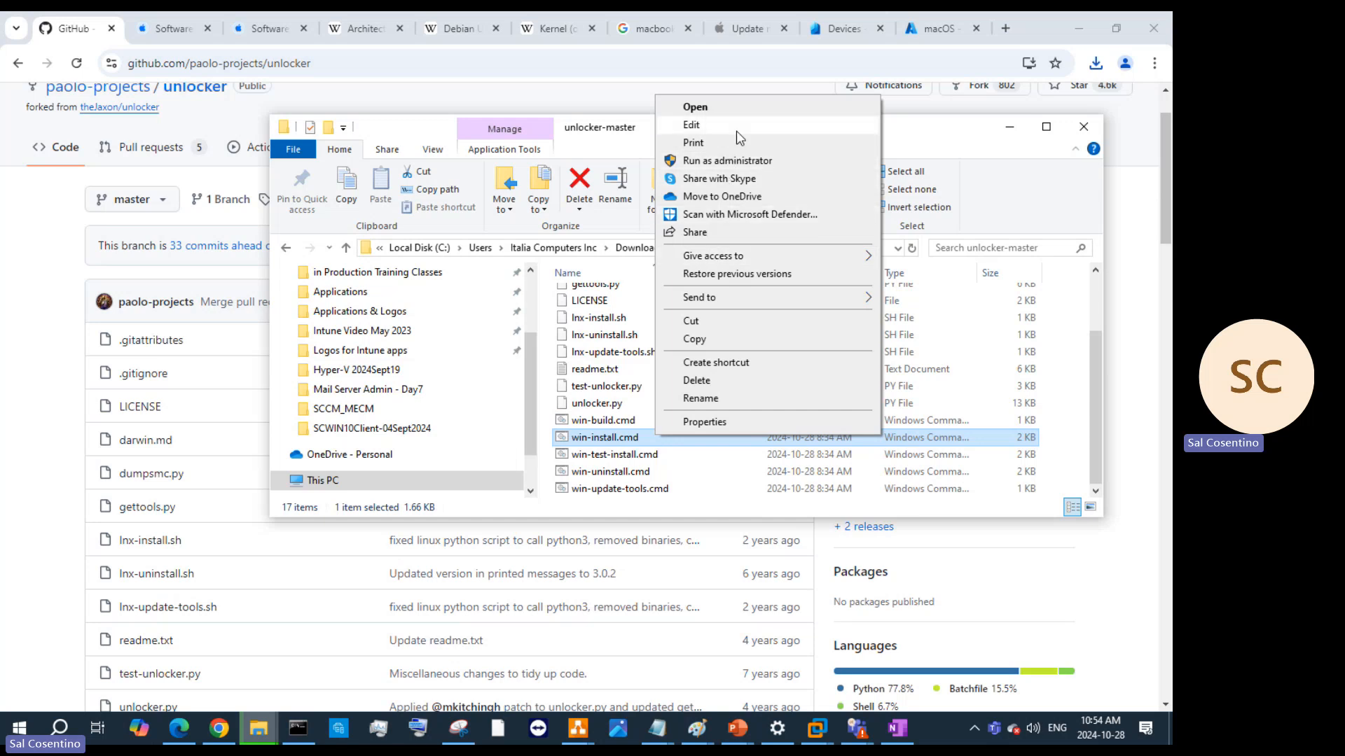
{"action": "left_click", "coordinate": [691, 124]}
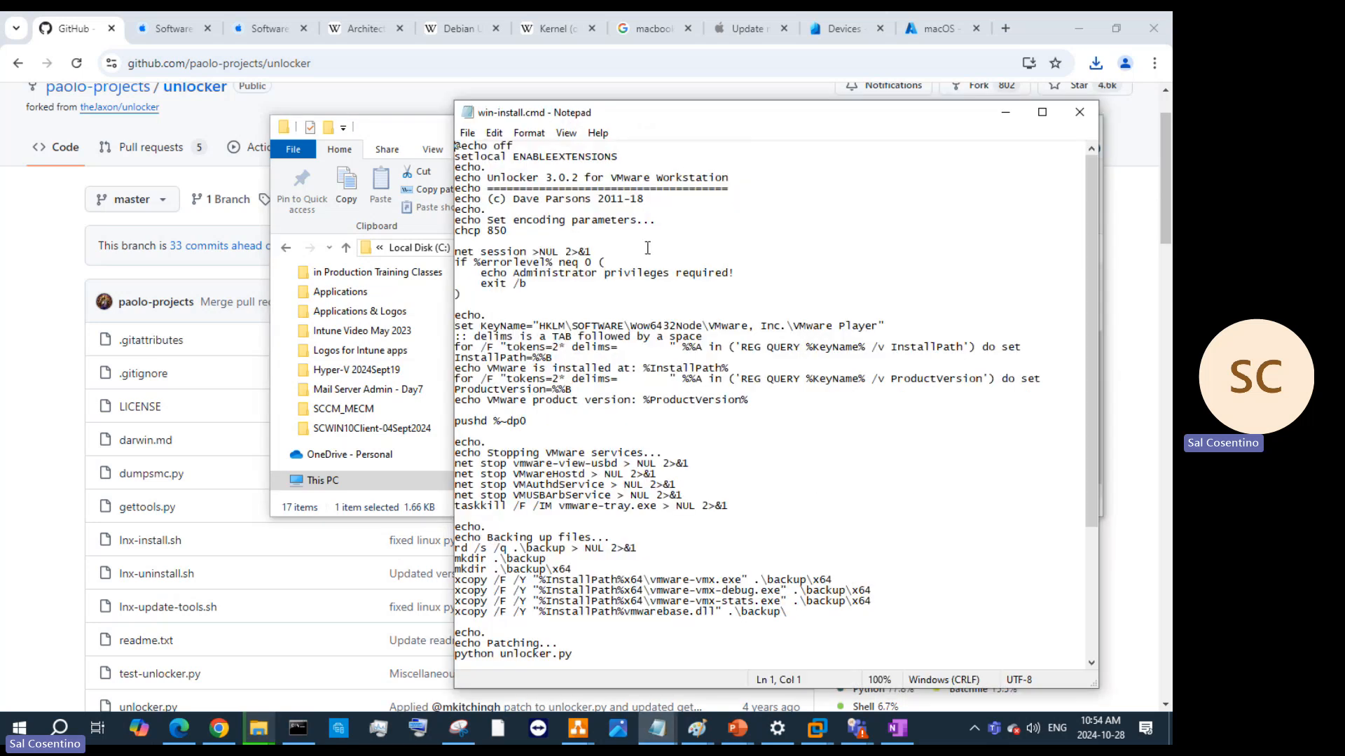
{"action": "scroll", "coordinate": [648, 231], "scroll_direction": "down", "scroll_amount": 5}
{"action": "scroll", "coordinate": [648, 232], "scroll_direction": "down", "scroll_amount": 1}
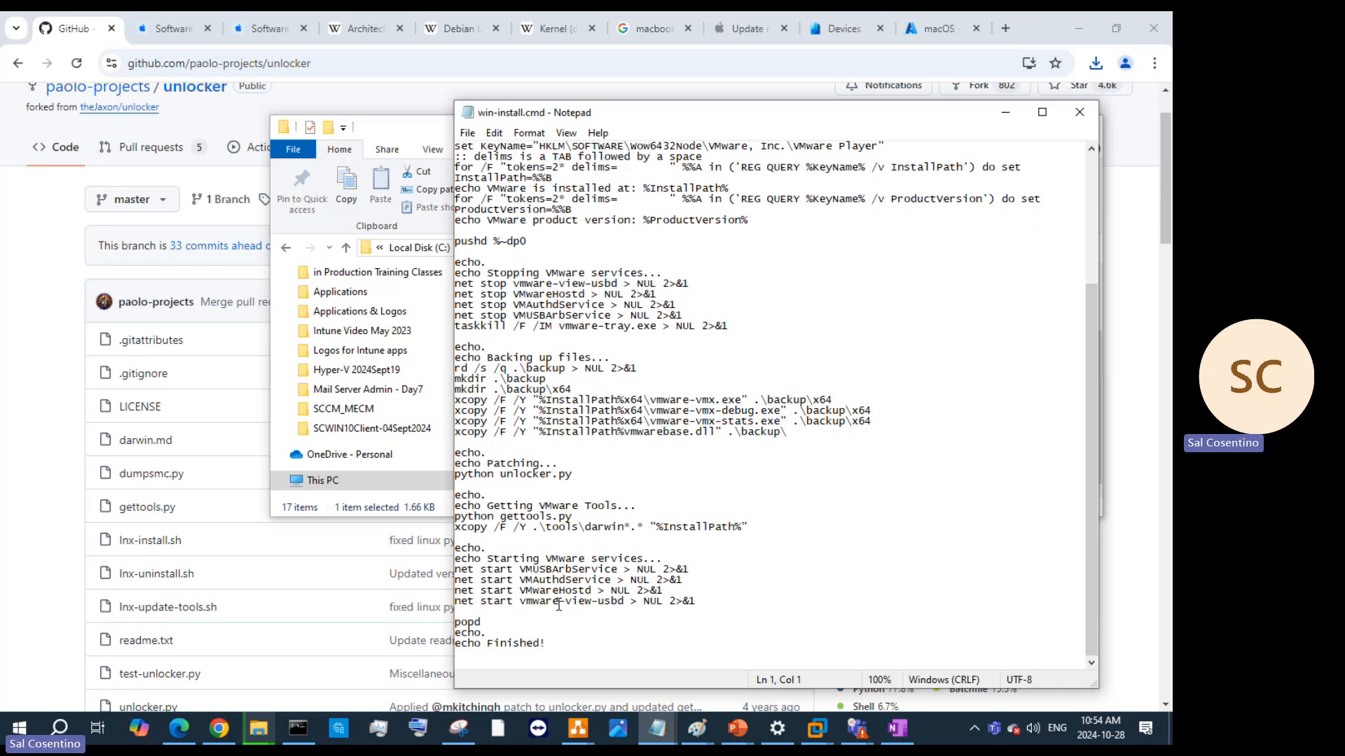
{"action": "left_click_drag", "start_coordinate": [743, 609], "coordinate": [651, 514]}
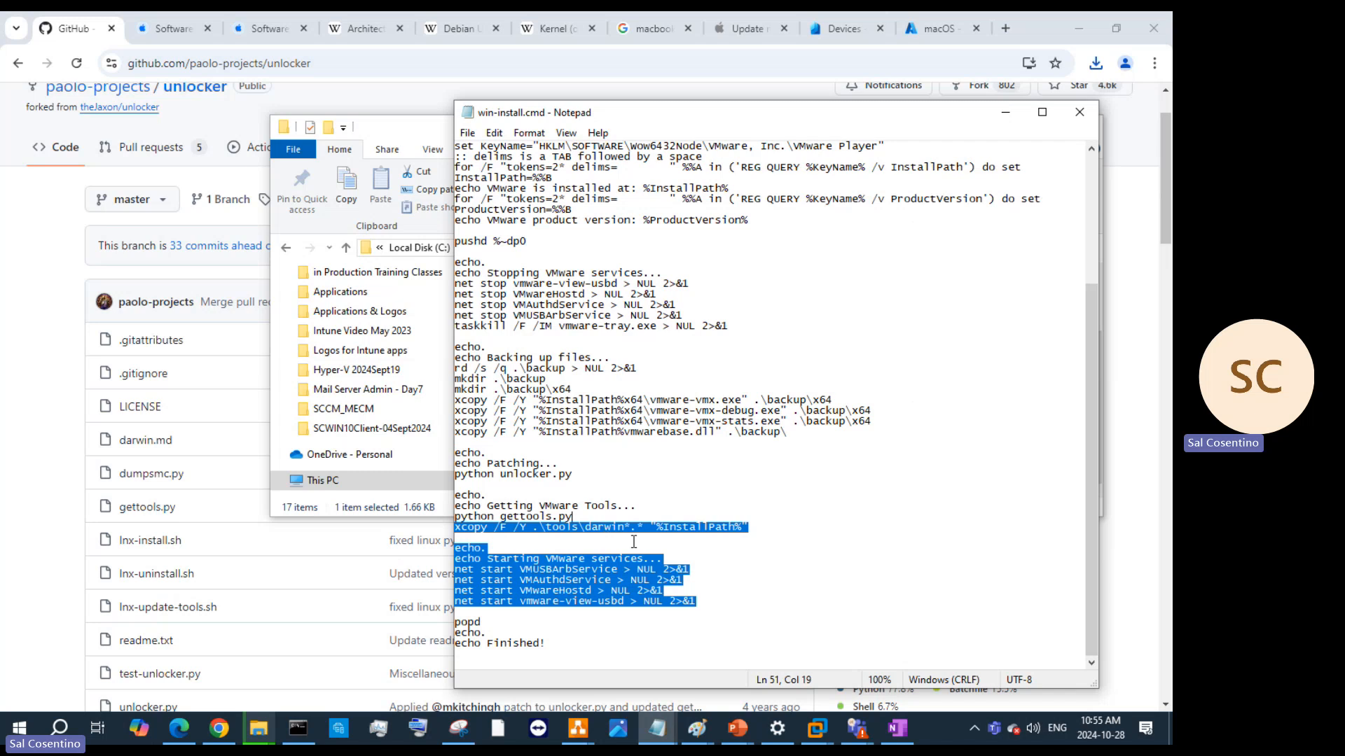
{"action": "scroll", "coordinate": [649, 476], "scroll_direction": "up", "scroll_amount": 3}
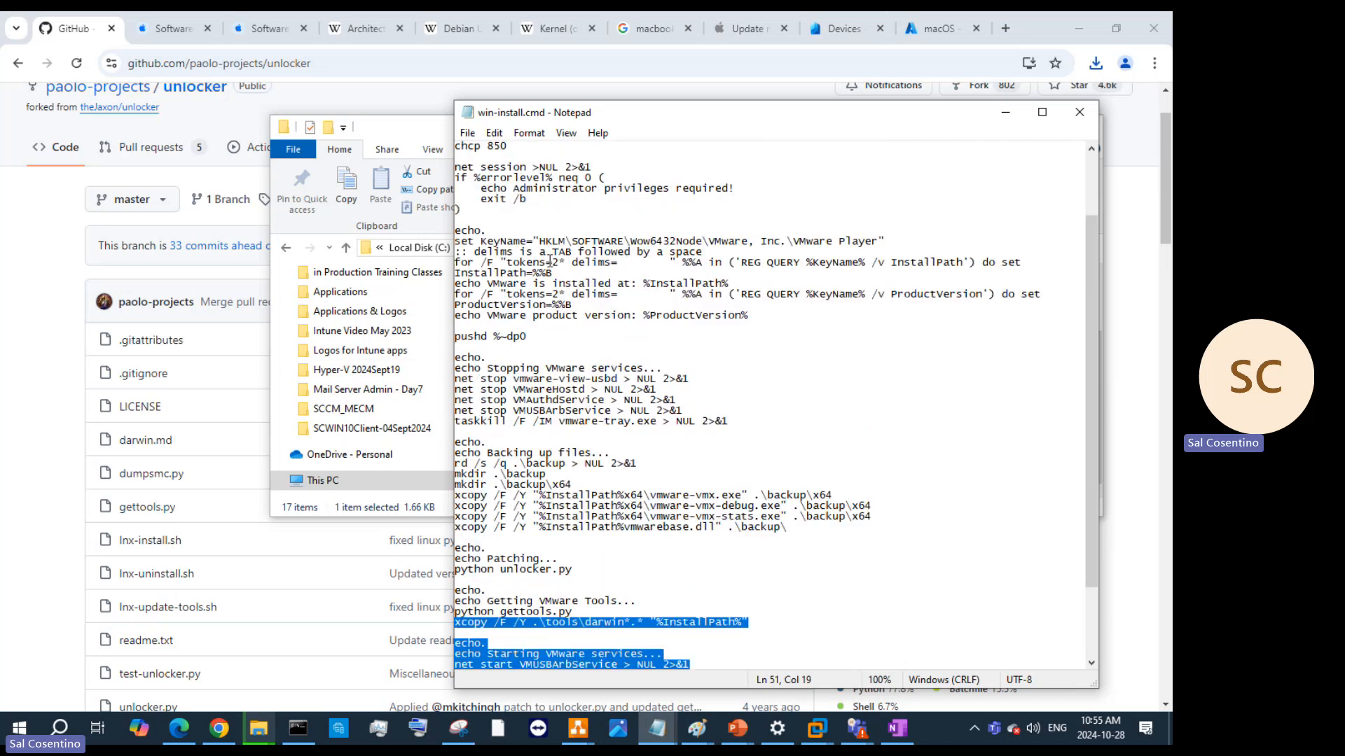
{"action": "scroll", "coordinate": [539, 322], "scroll_direction": "up", "scroll_amount": 2}
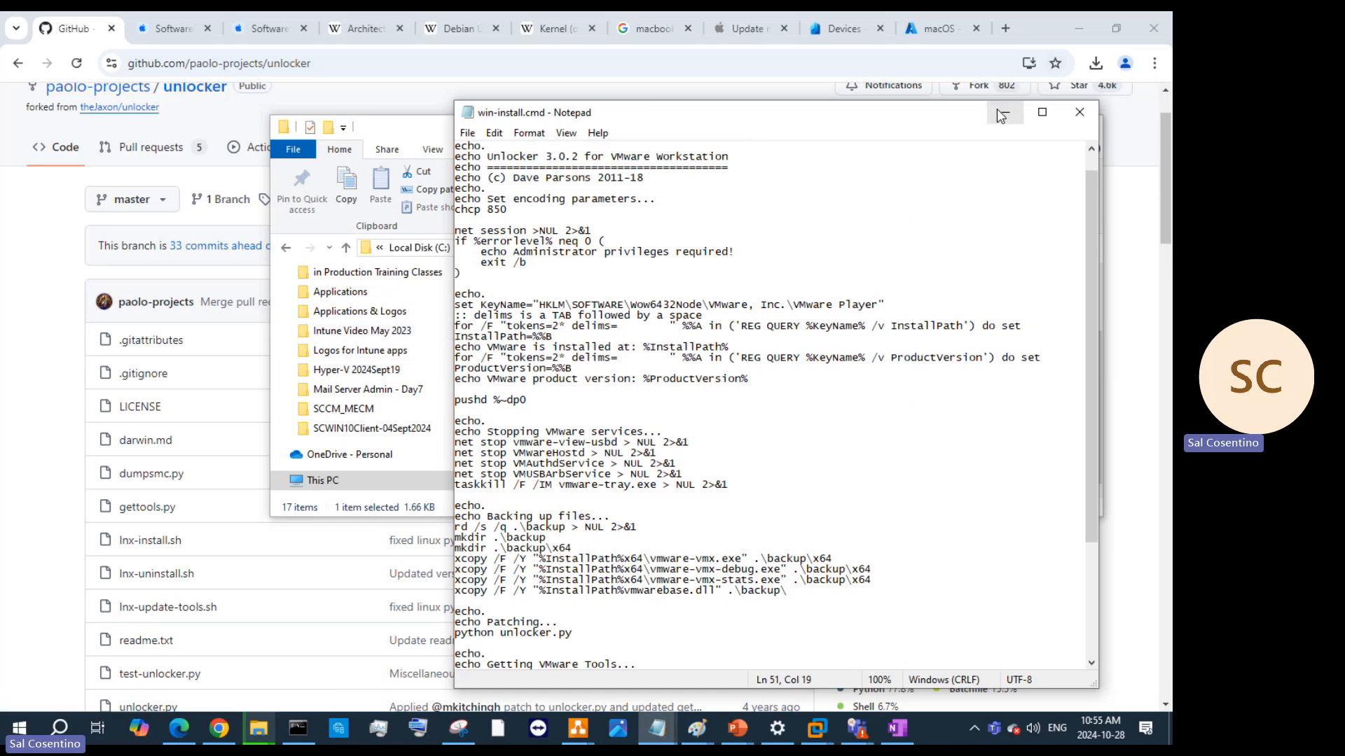
{"action": "mouse_move", "coordinate": [298, 728]}
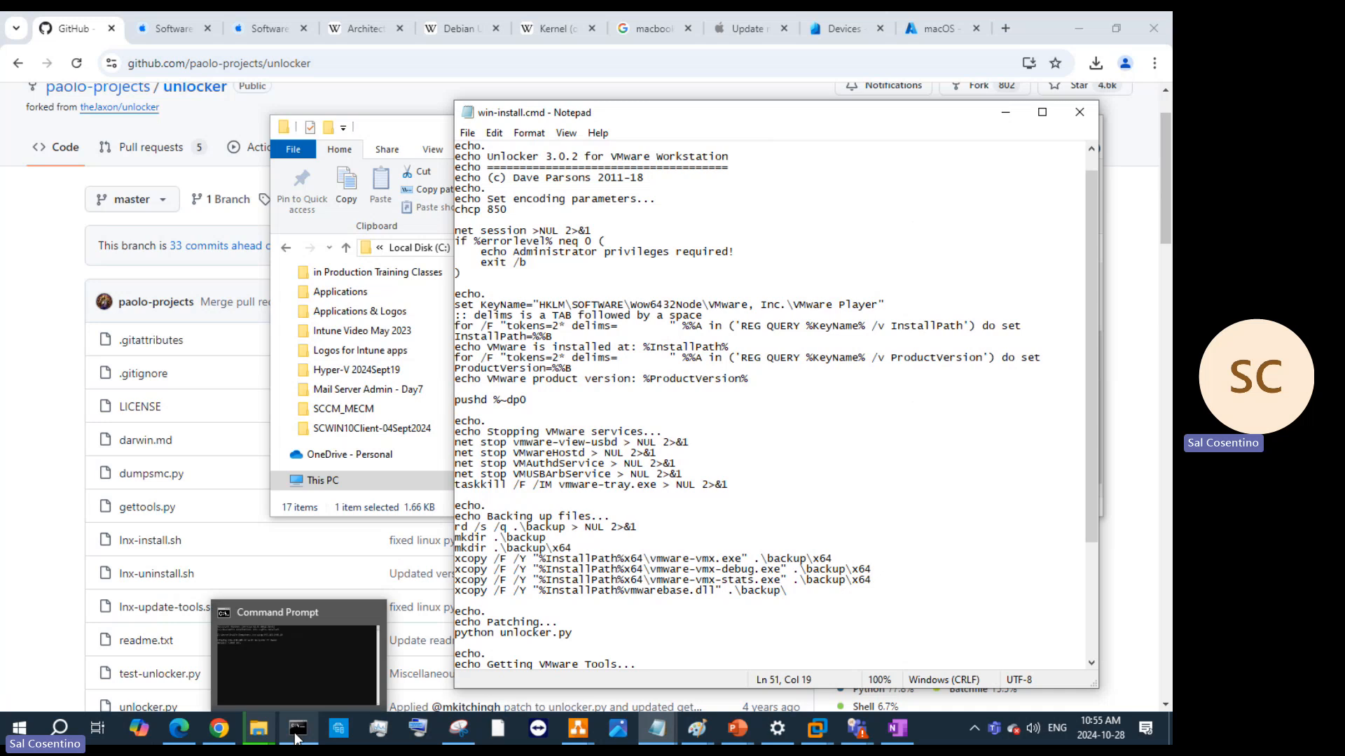
{"action": "left_click", "coordinate": [276, 638]}
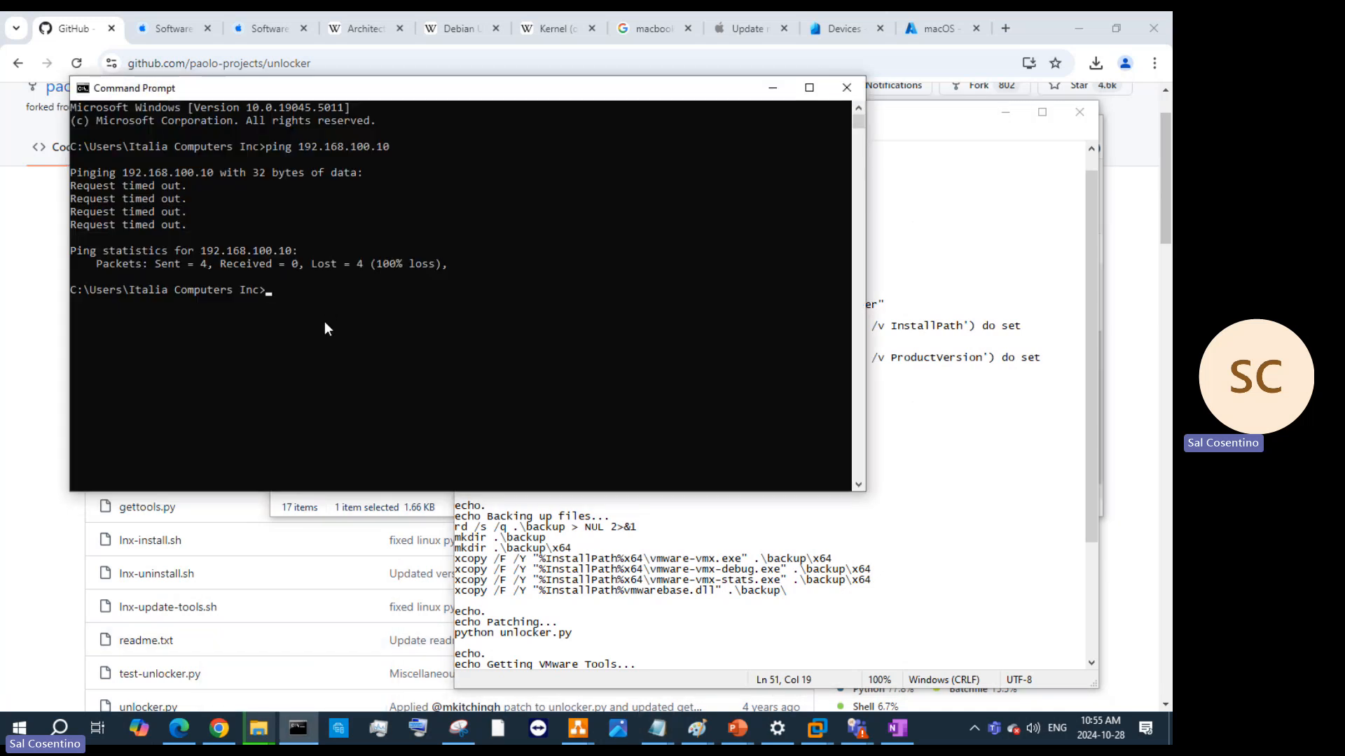
{"action": "left_click", "coordinate": [770, 88]}
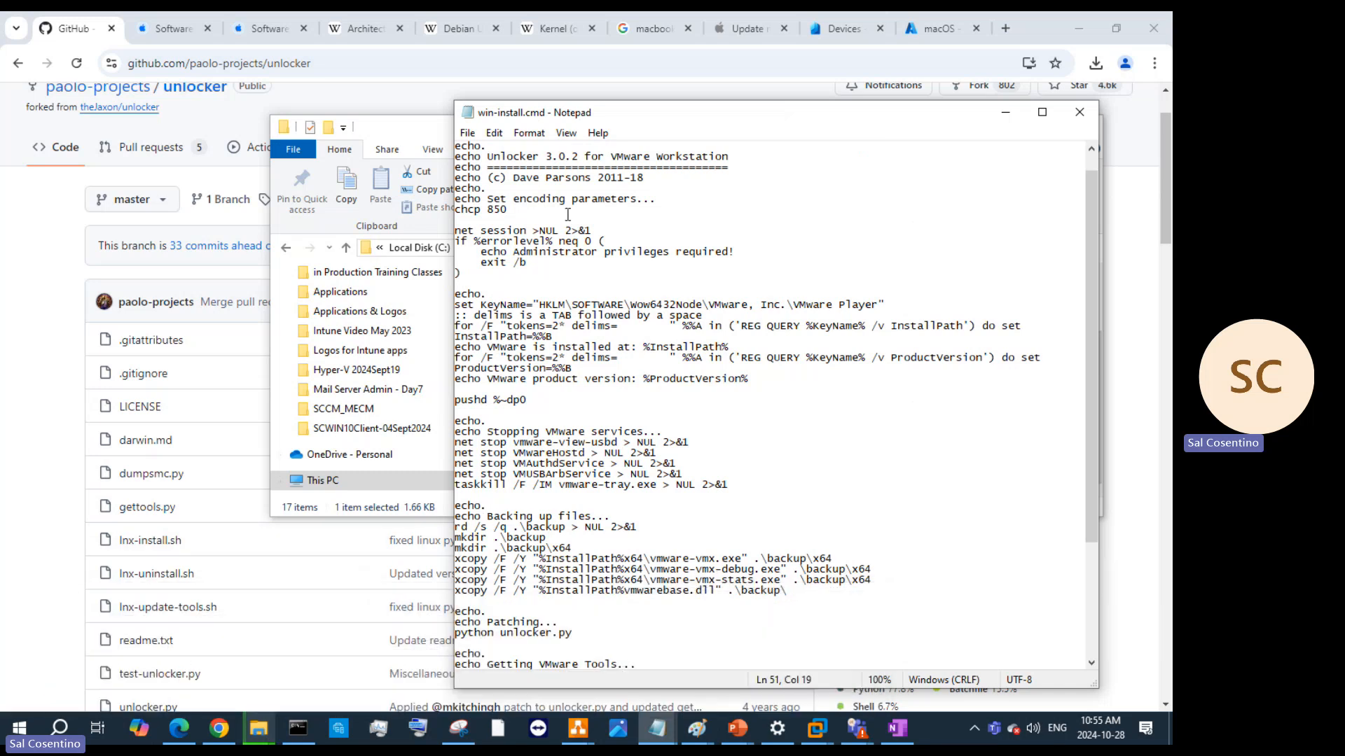
{"action": "left_click", "coordinate": [1006, 112]}
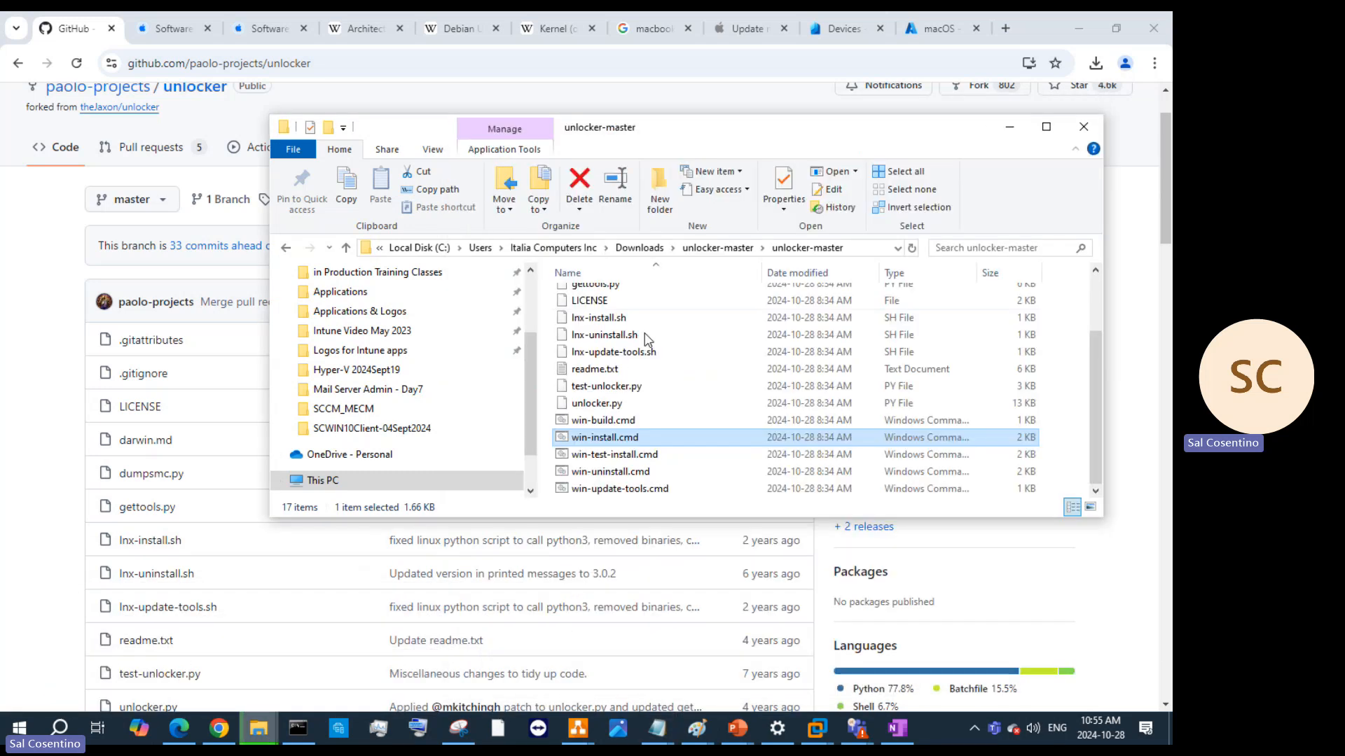
Run win-install.cmd as administrator again
{"action": "right_click", "coordinate": [629, 447]}
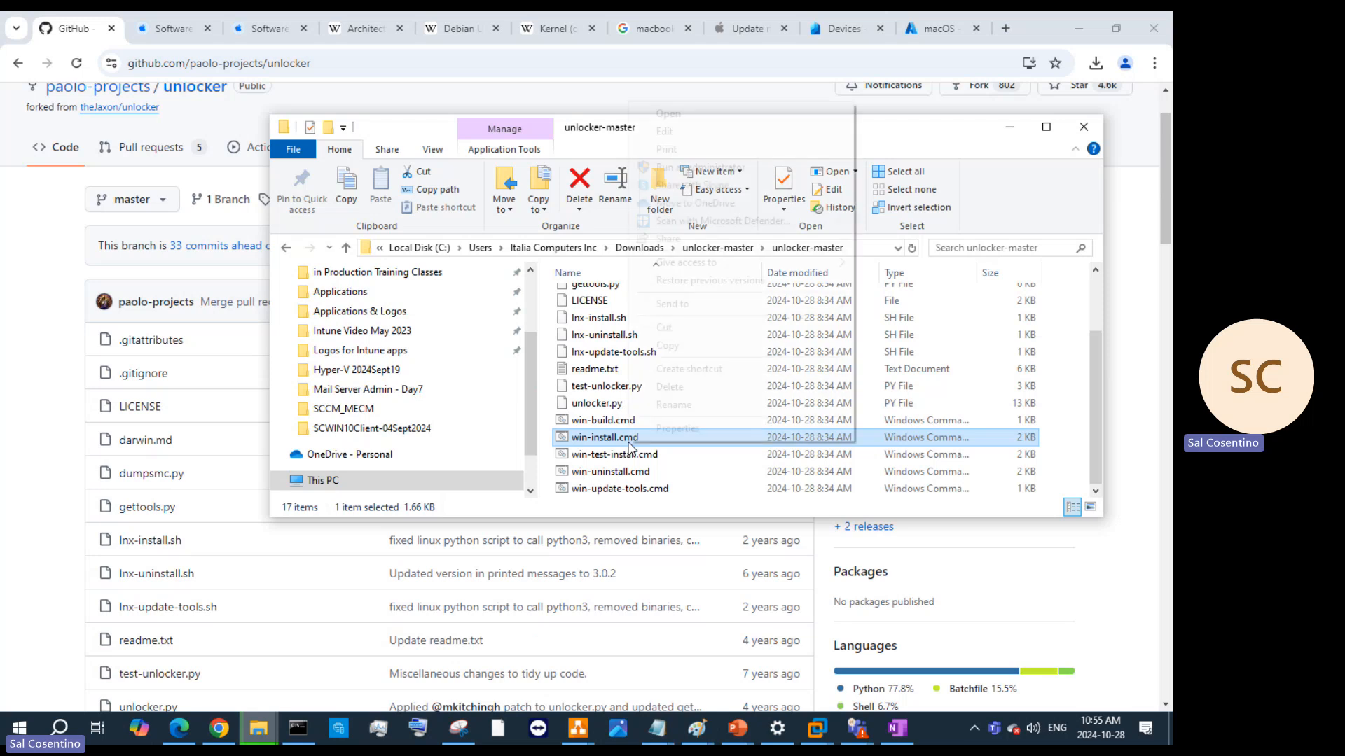
{"action": "left_click", "coordinate": [709, 168]}
{"action": "left_click", "coordinate": [541, 473]}
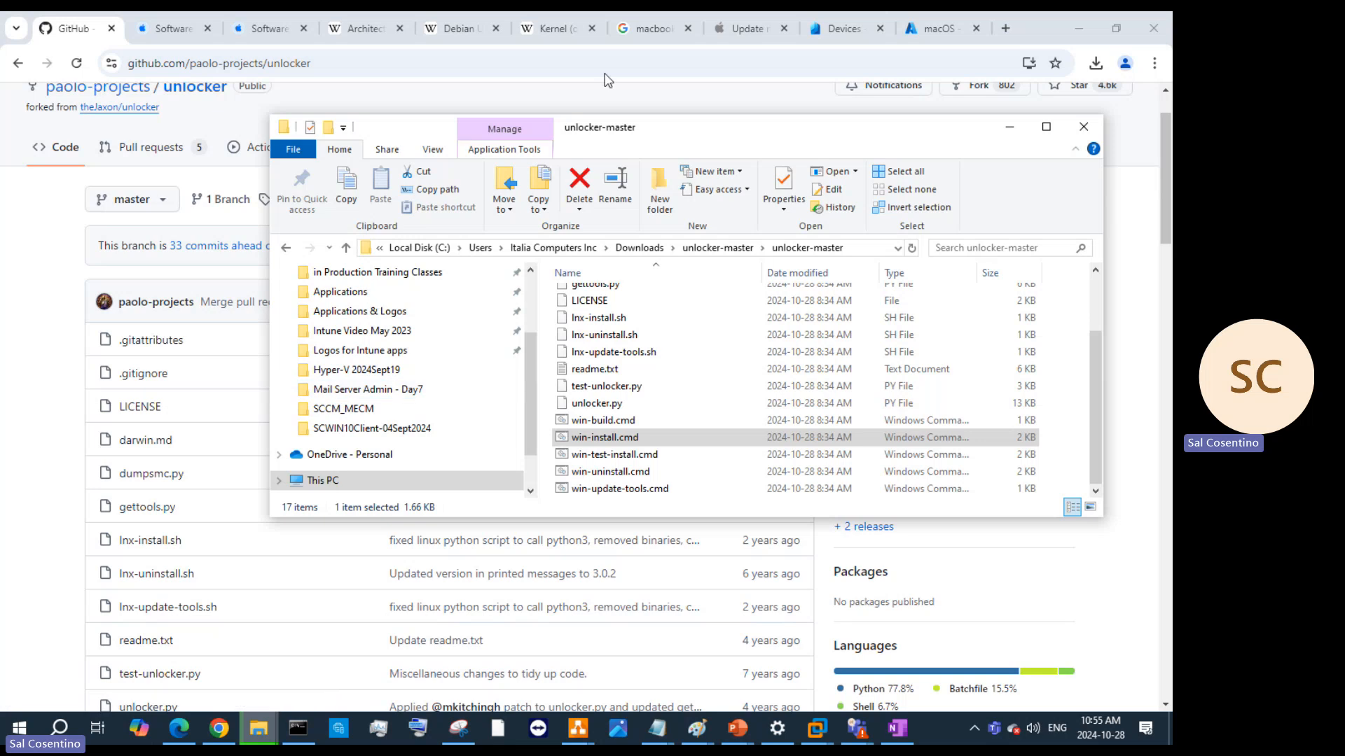
Switch back to VMware Workstation and cancel the pending New Virtual Machine Wizard
{"action": "mouse_move", "coordinate": [816, 728]}
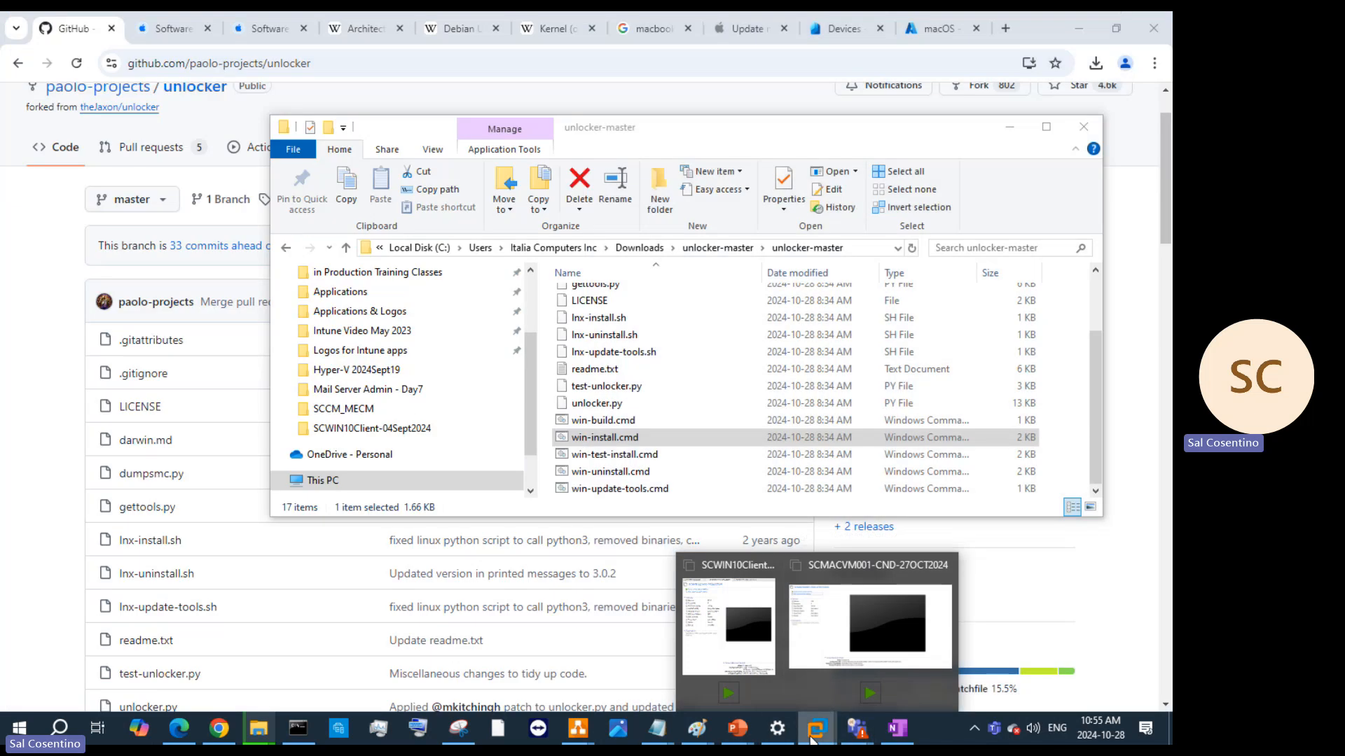
{"action": "right_click", "coordinate": [810, 739]}
{"action": "left_click", "coordinate": [783, 690]}
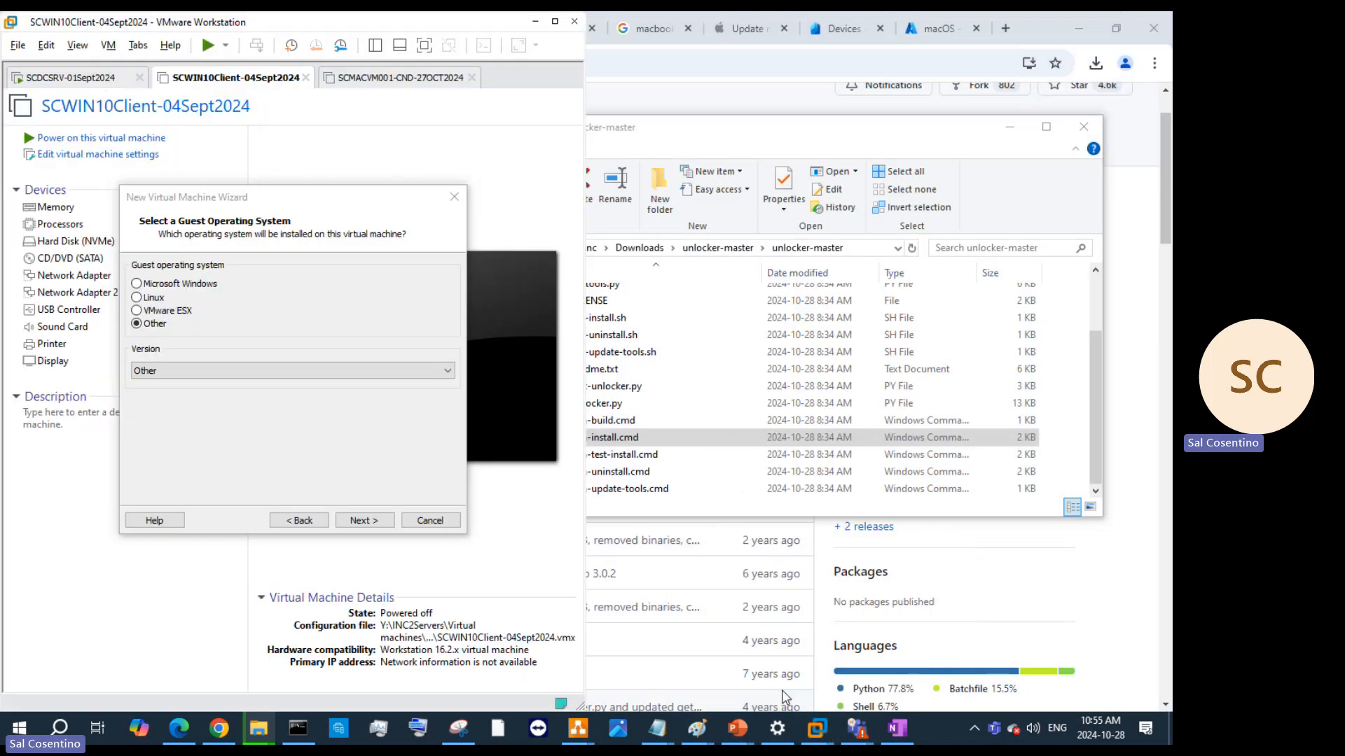
{"action": "left_click", "coordinate": [453, 197]}
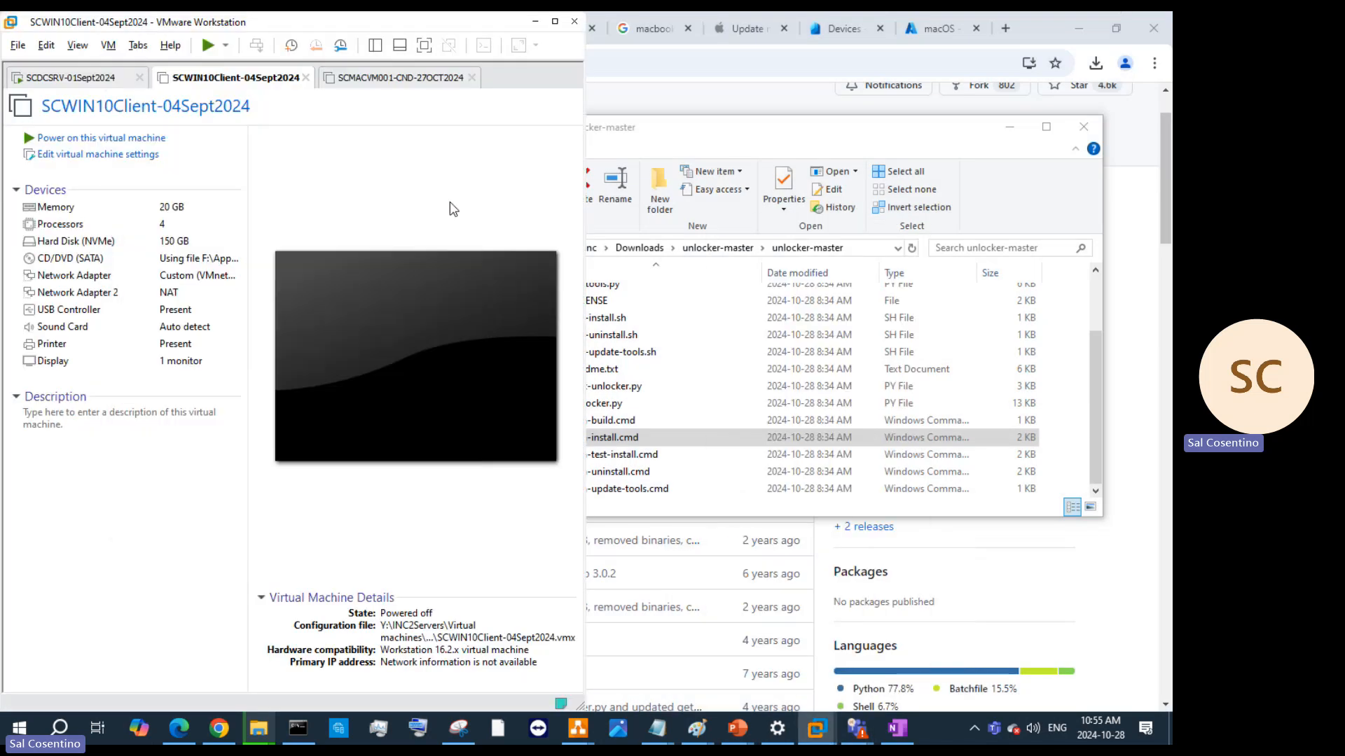
Close the SCMACVM001-CND-27OCT2024 tab and exit VMware Workstation, choosing to suspend the virtual machines still powered on
{"action": "left_click", "coordinate": [472, 78]}
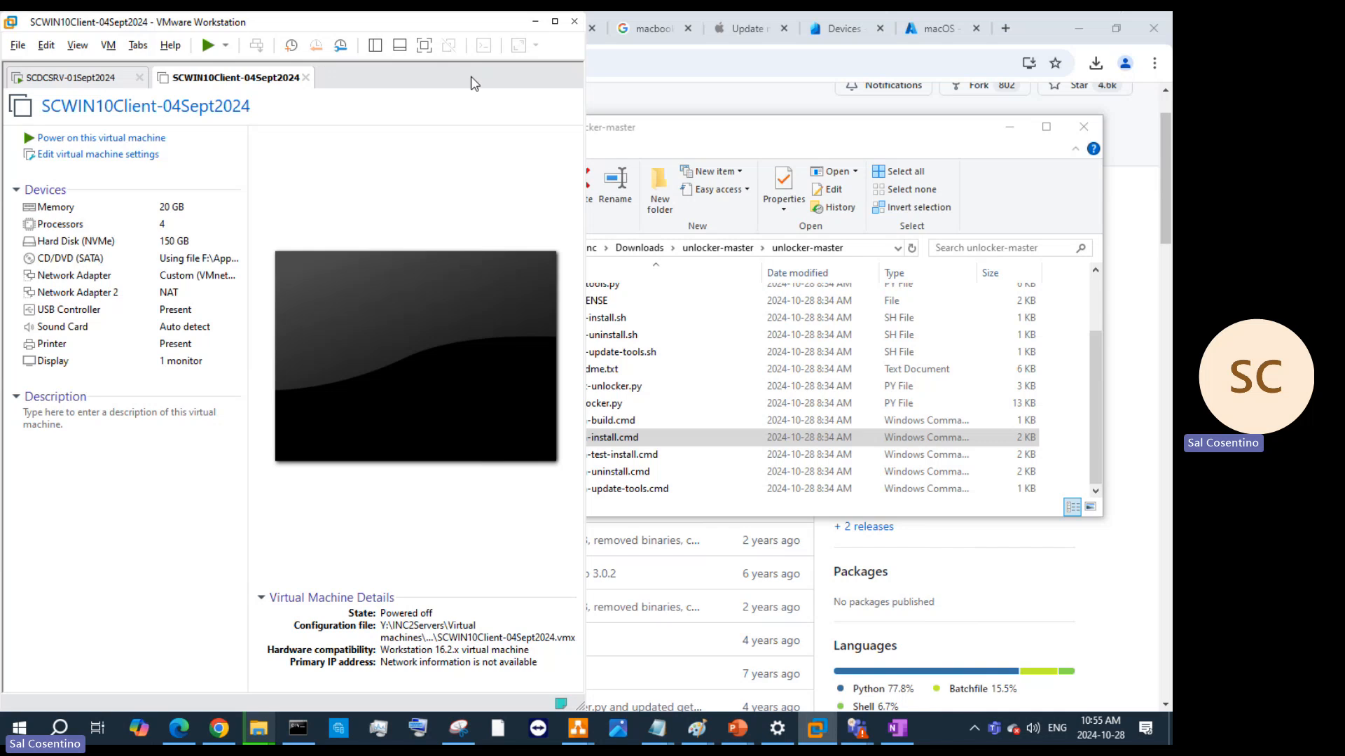
{"action": "left_click", "coordinate": [18, 45]}
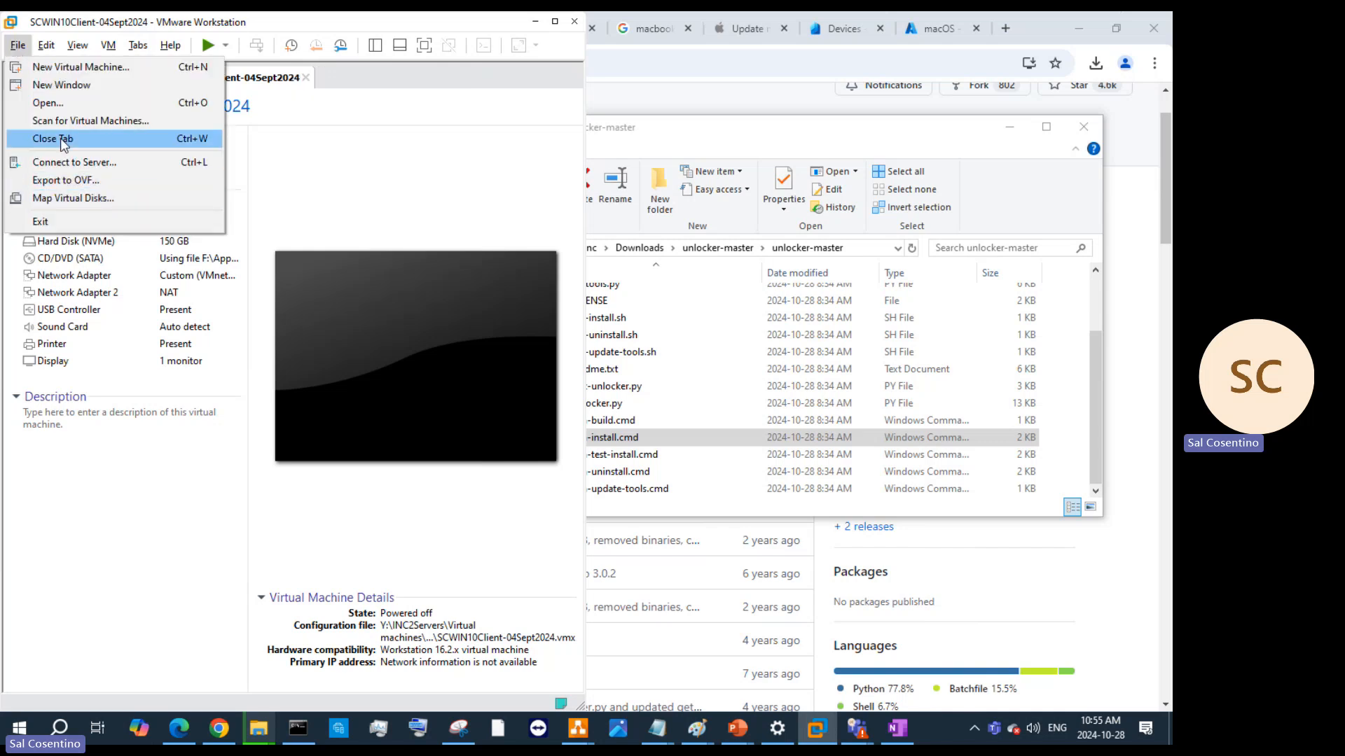
{"action": "left_click", "coordinate": [60, 218]}
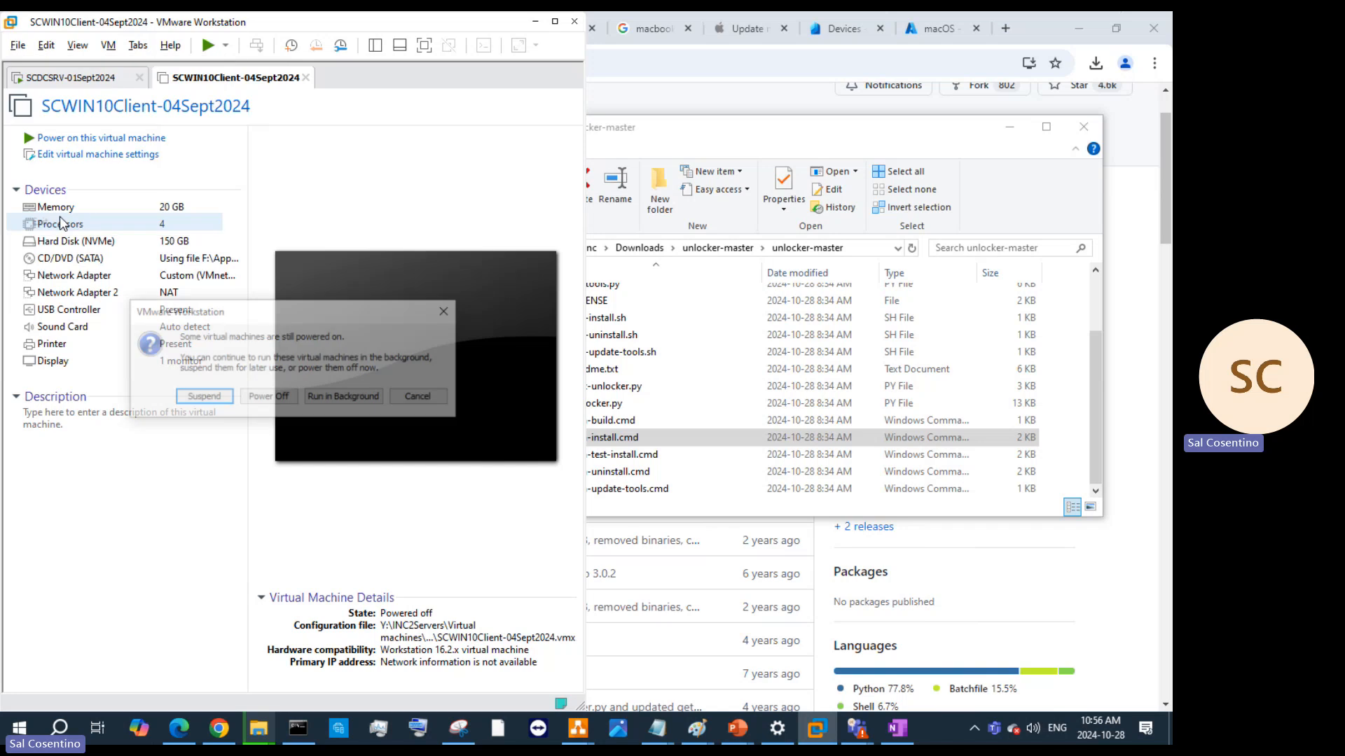
{"action": "left_click", "coordinate": [191, 398]}
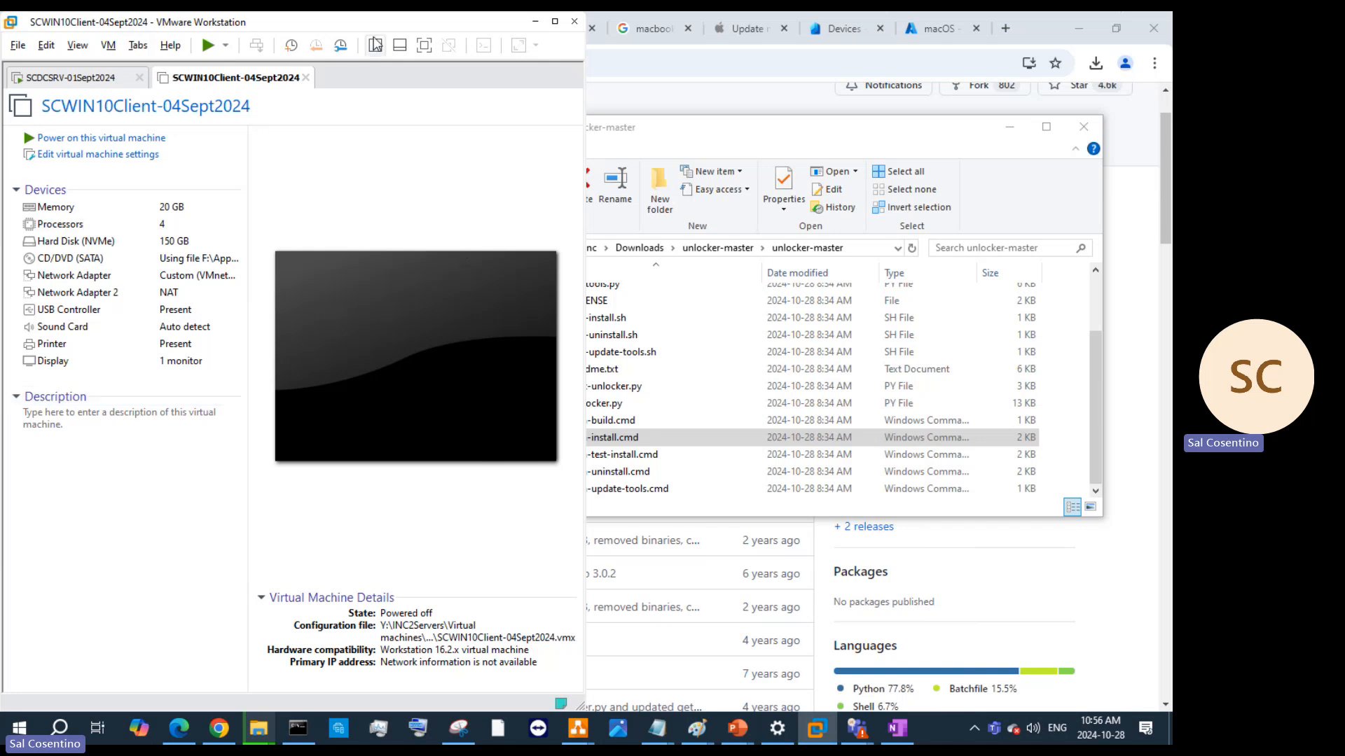
Bring the unlocker-master folder window forward and close it
{"action": "left_click_drag", "start_coordinate": [390, 25], "coordinate": [393, 25]}
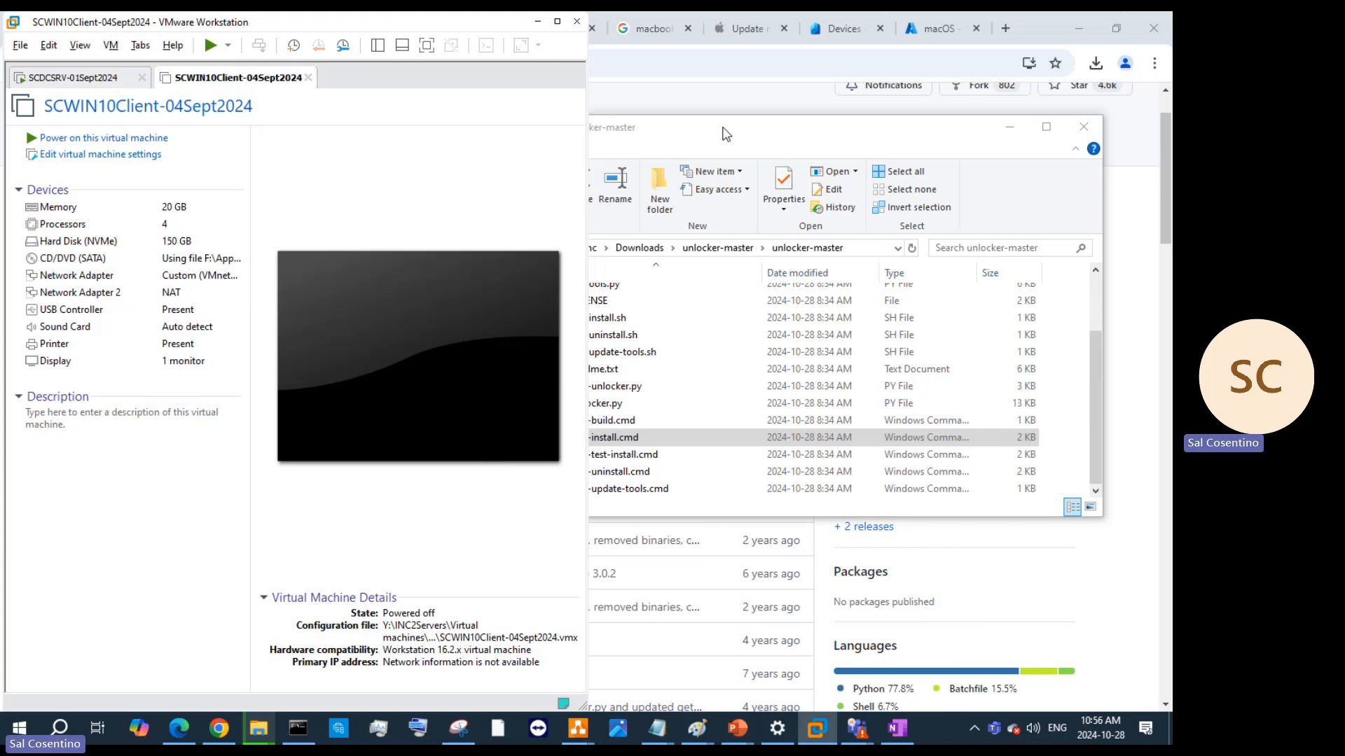
{"action": "left_click", "coordinate": [822, 137]}
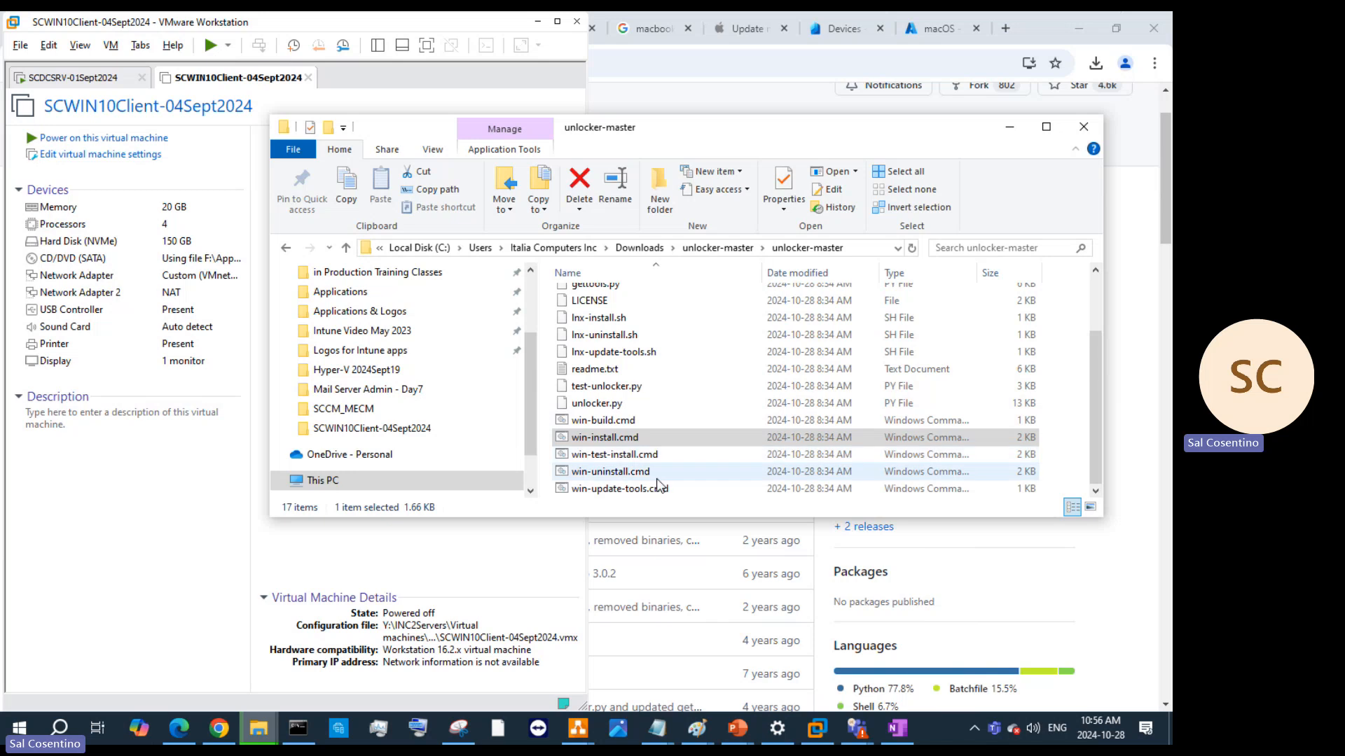
{"action": "left_click", "coordinate": [1084, 126]}
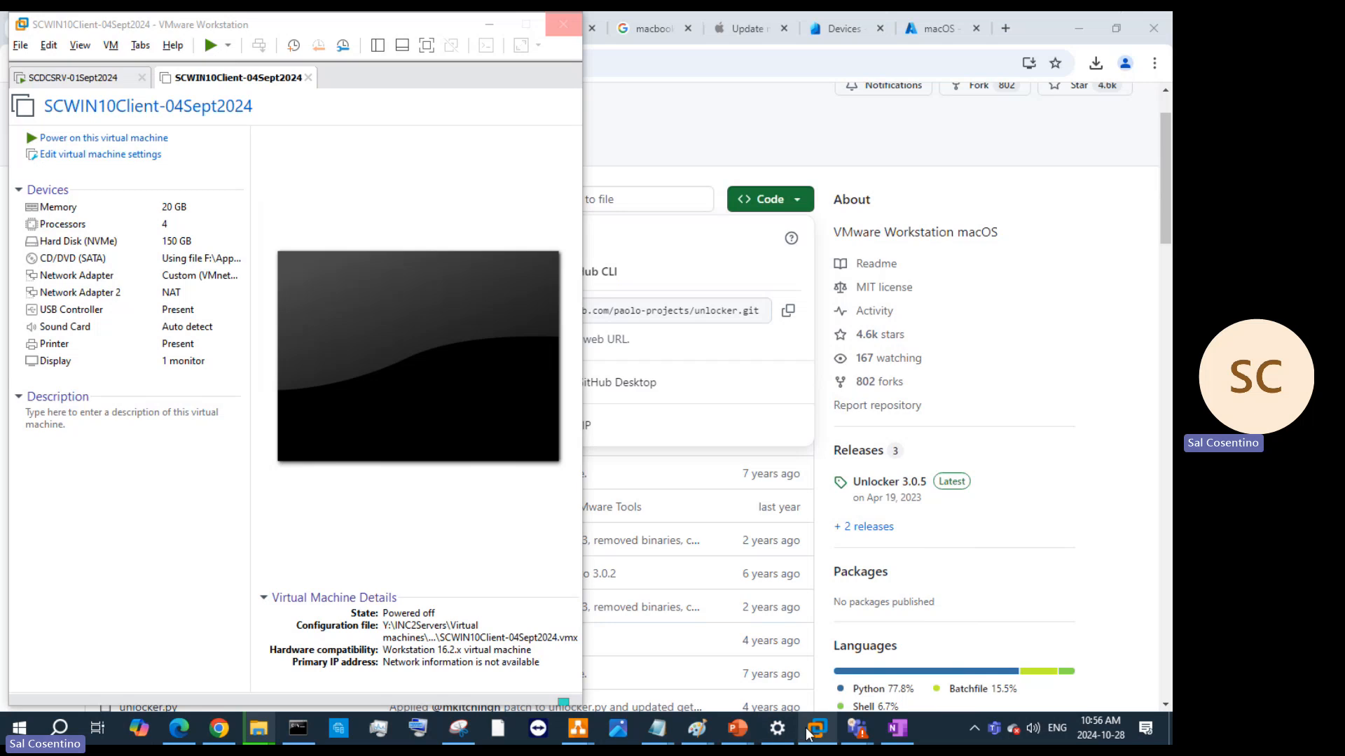
Dismiss the VMware Workstation error dialog and force the unresponsive program to close
{"action": "mouse_move", "coordinate": [807, 733]}
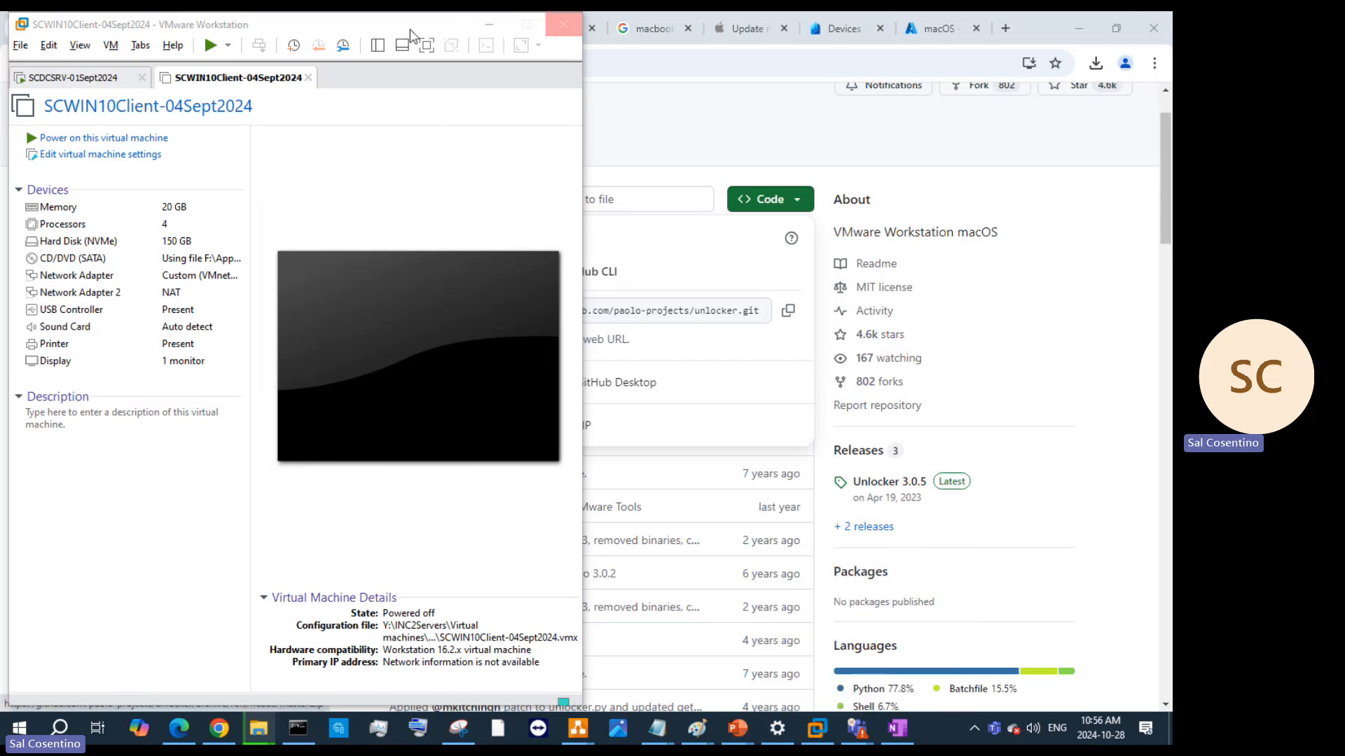
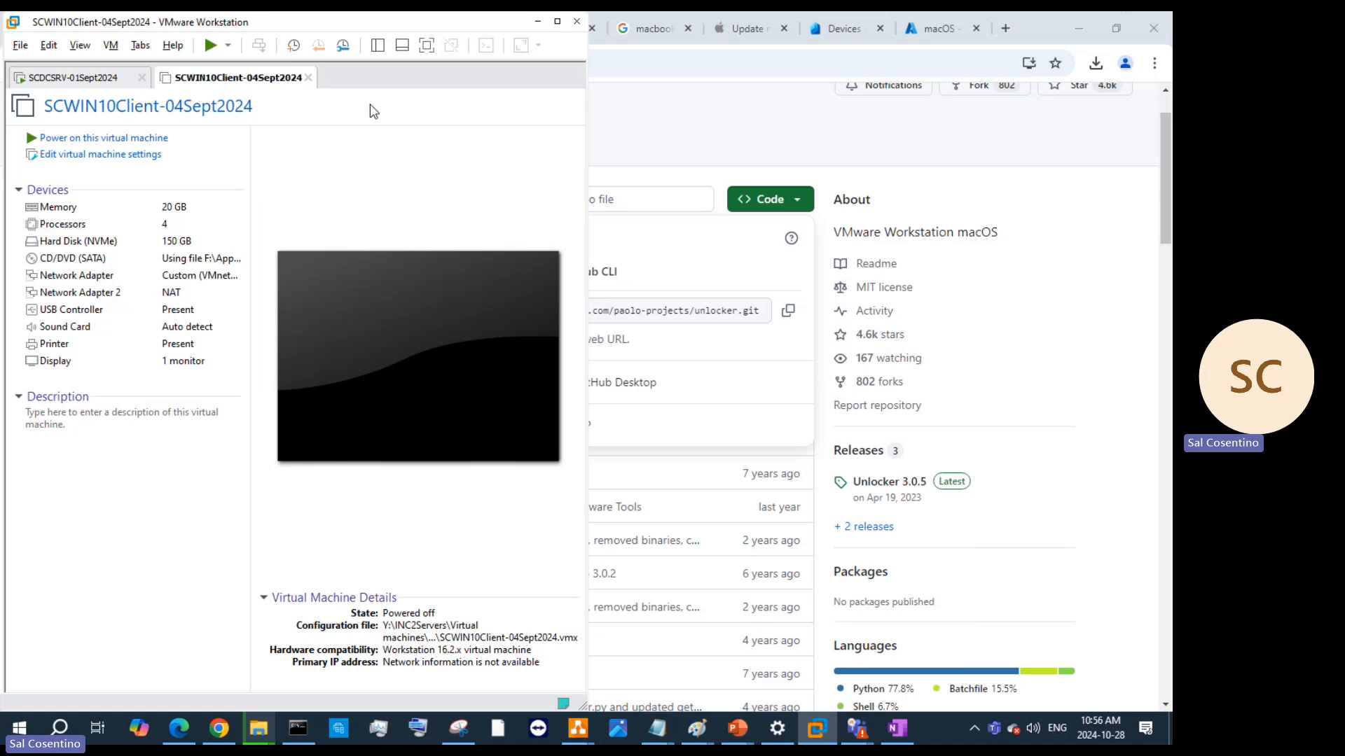
{"action": "left_click", "coordinate": [121, 70]}
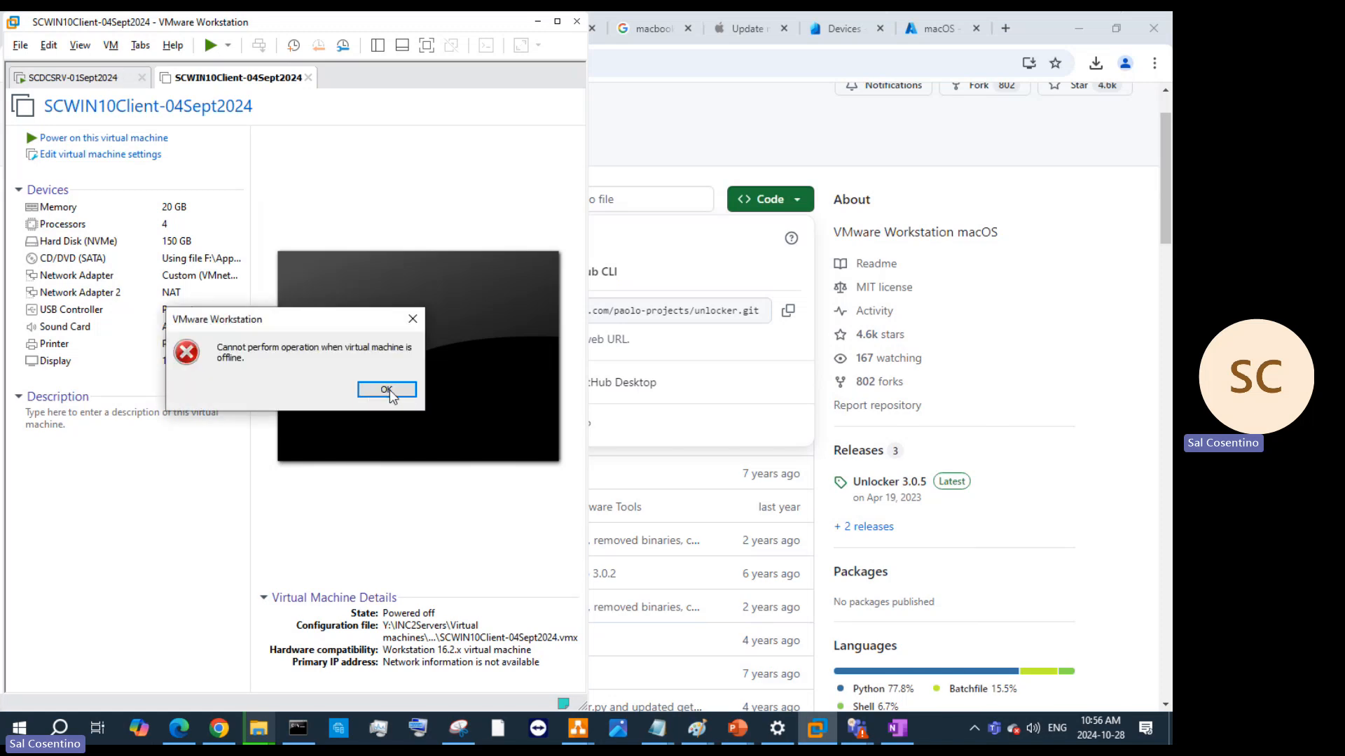
{"action": "key", "text": "Return"}
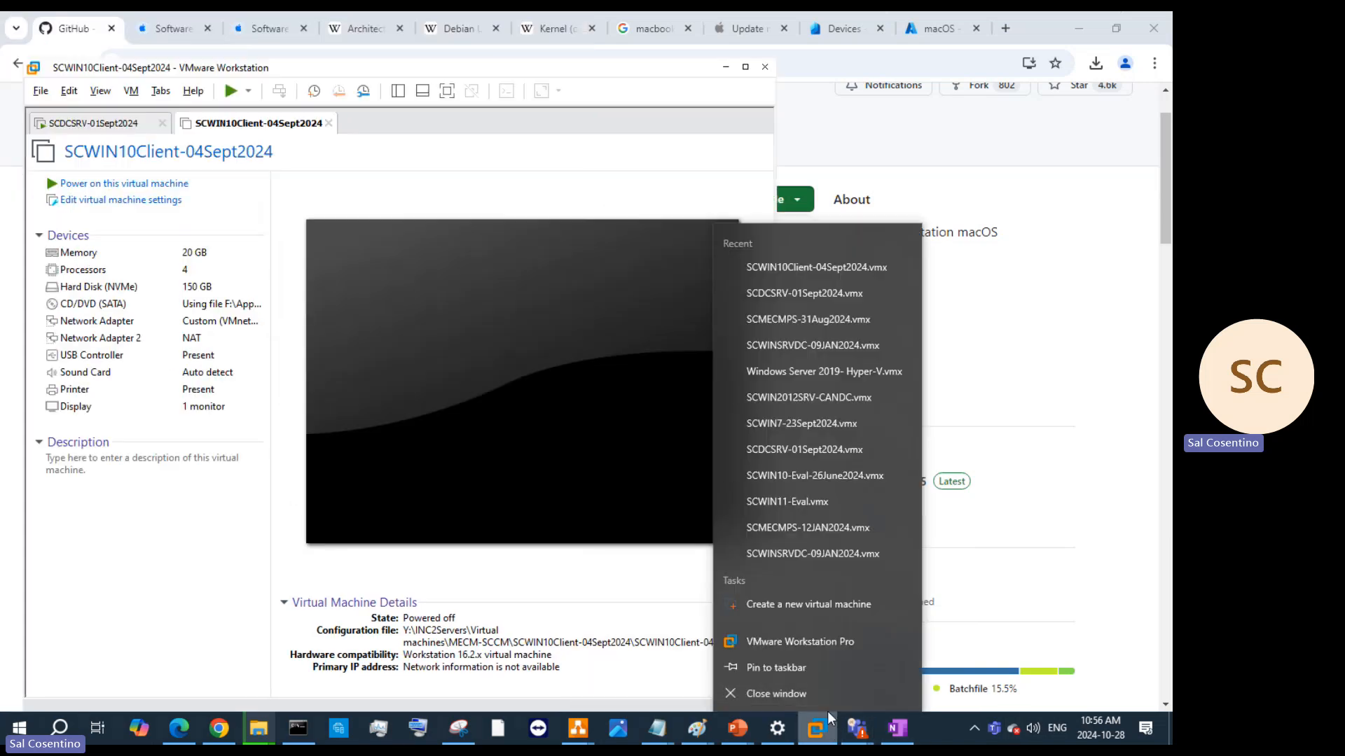
{"action": "right_click", "coordinate": [816, 729]}
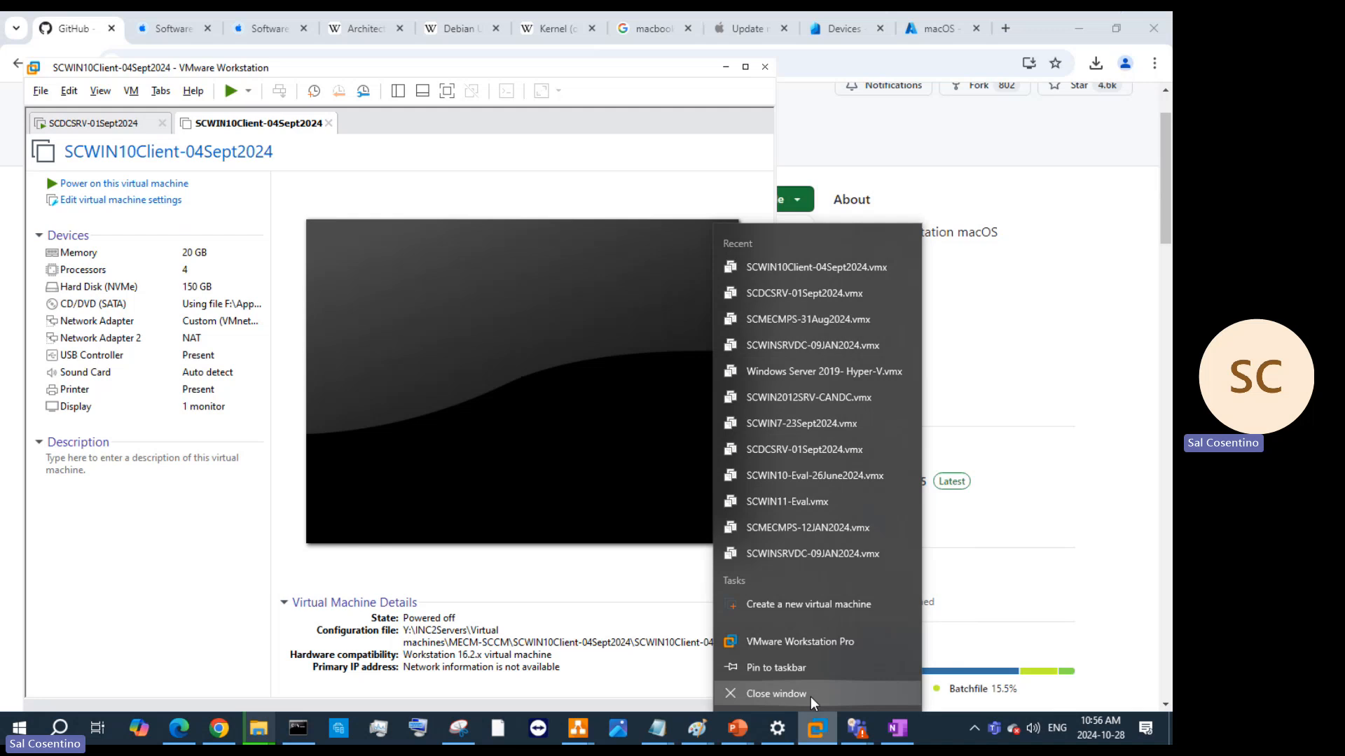
{"action": "left_click", "coordinate": [810, 696]}
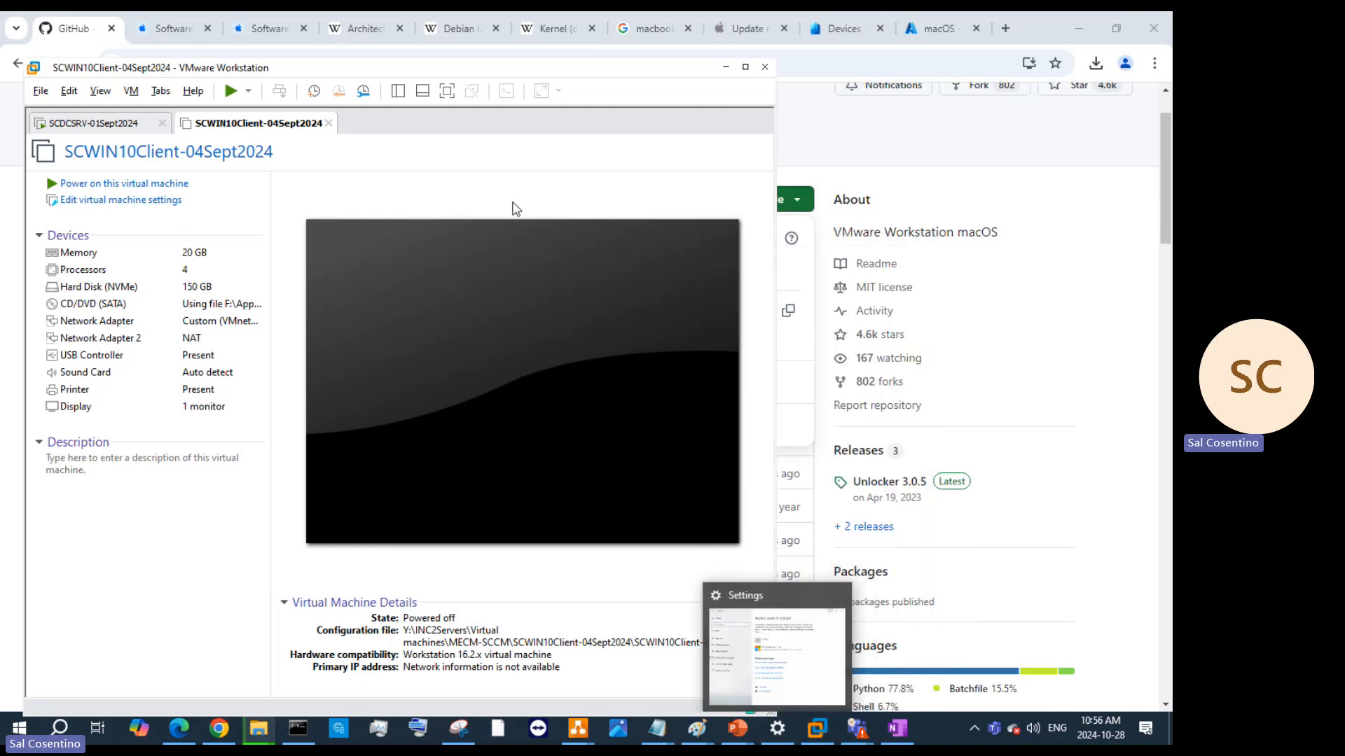
{"action": "left_click", "coordinate": [758, 74]}
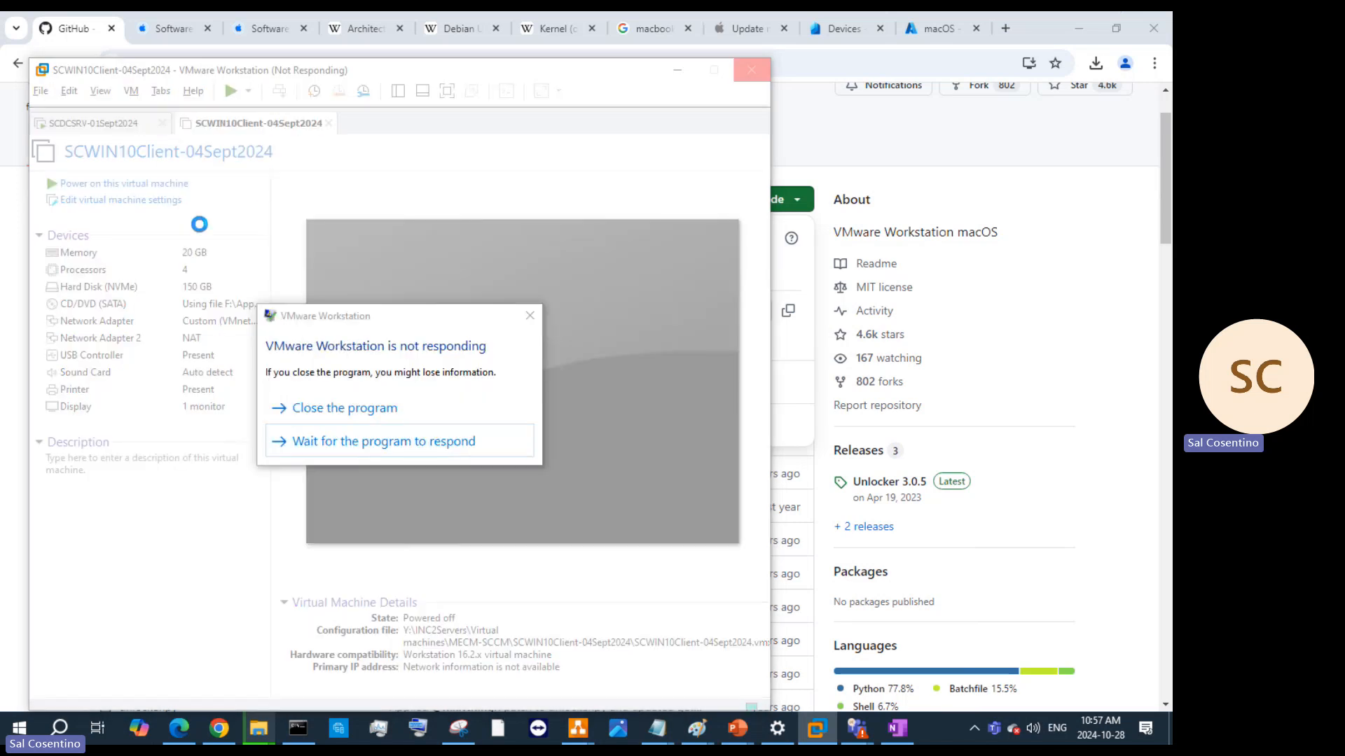
{"action": "left_click", "coordinate": [344, 413]}
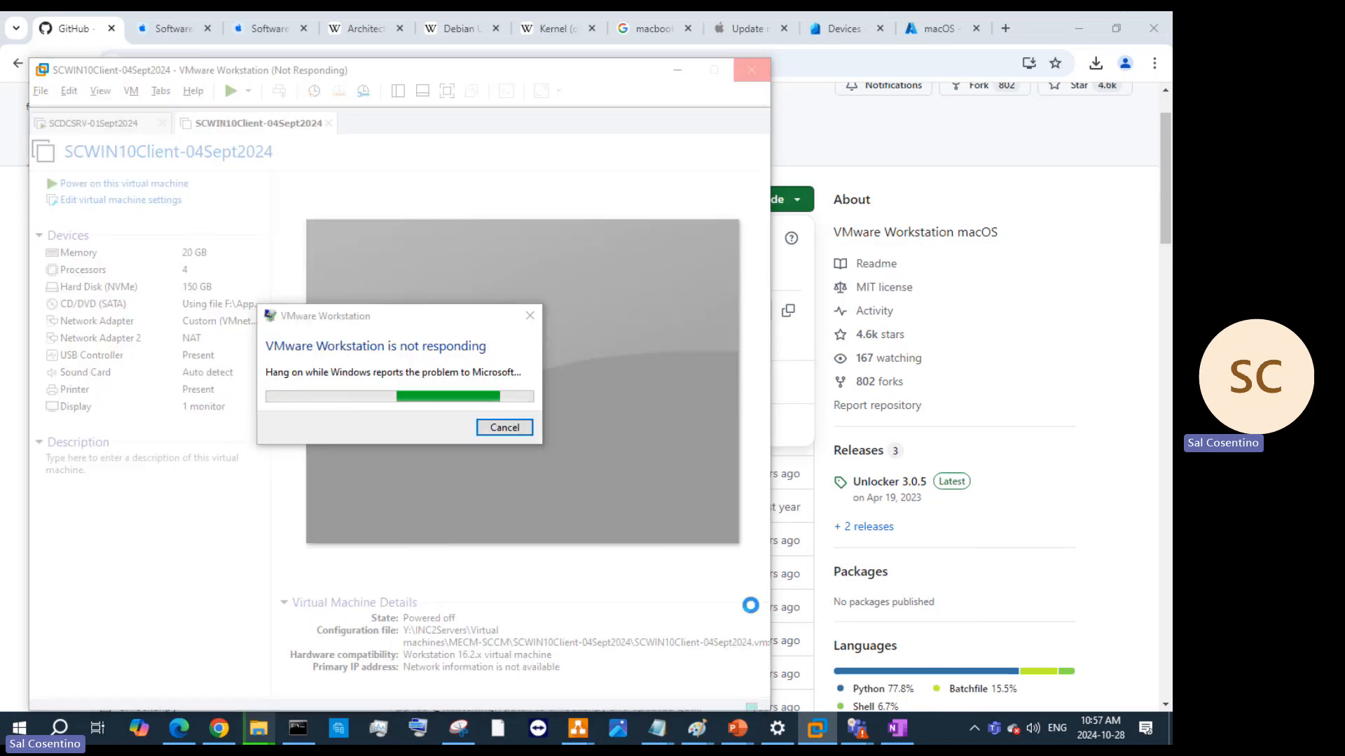
Try to end the vmware.exe process from the Task Manager process details
{"action": "right_click", "coordinate": [940, 727]}
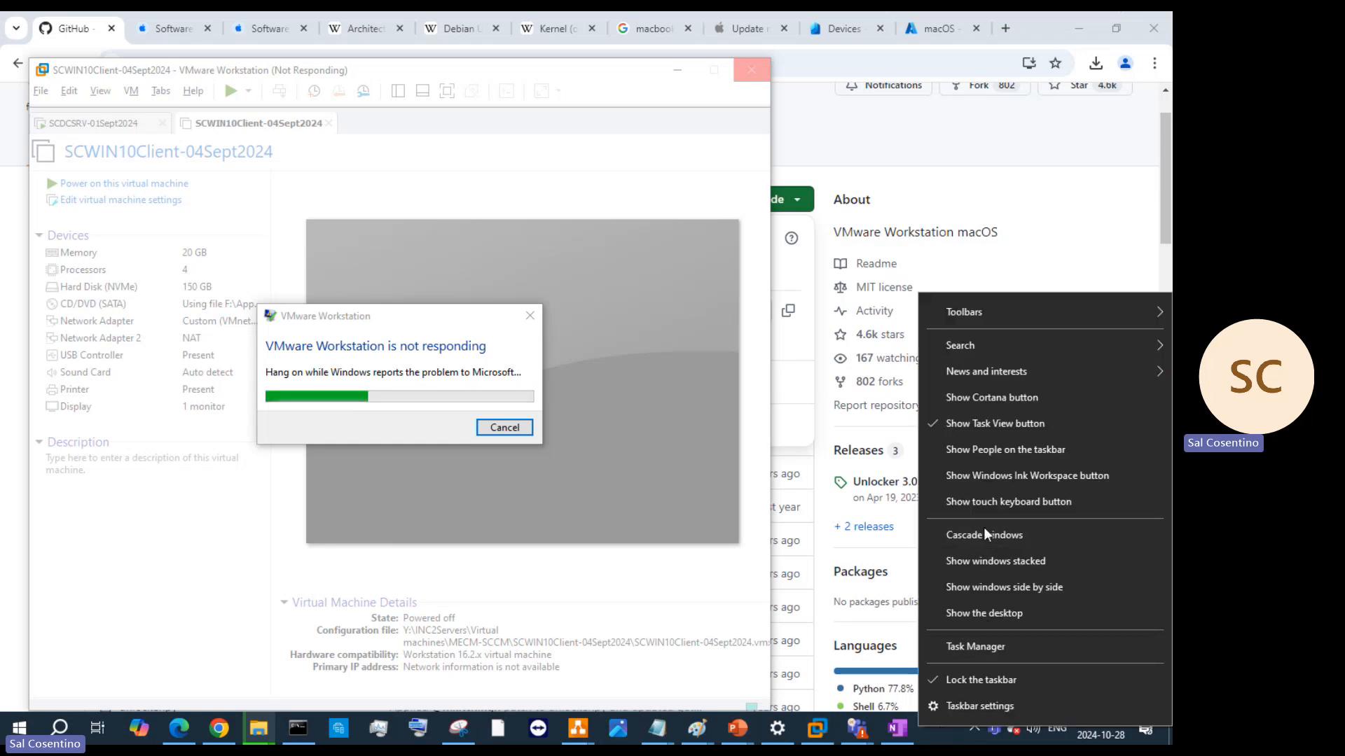
{"action": "left_click", "coordinate": [1015, 647]}
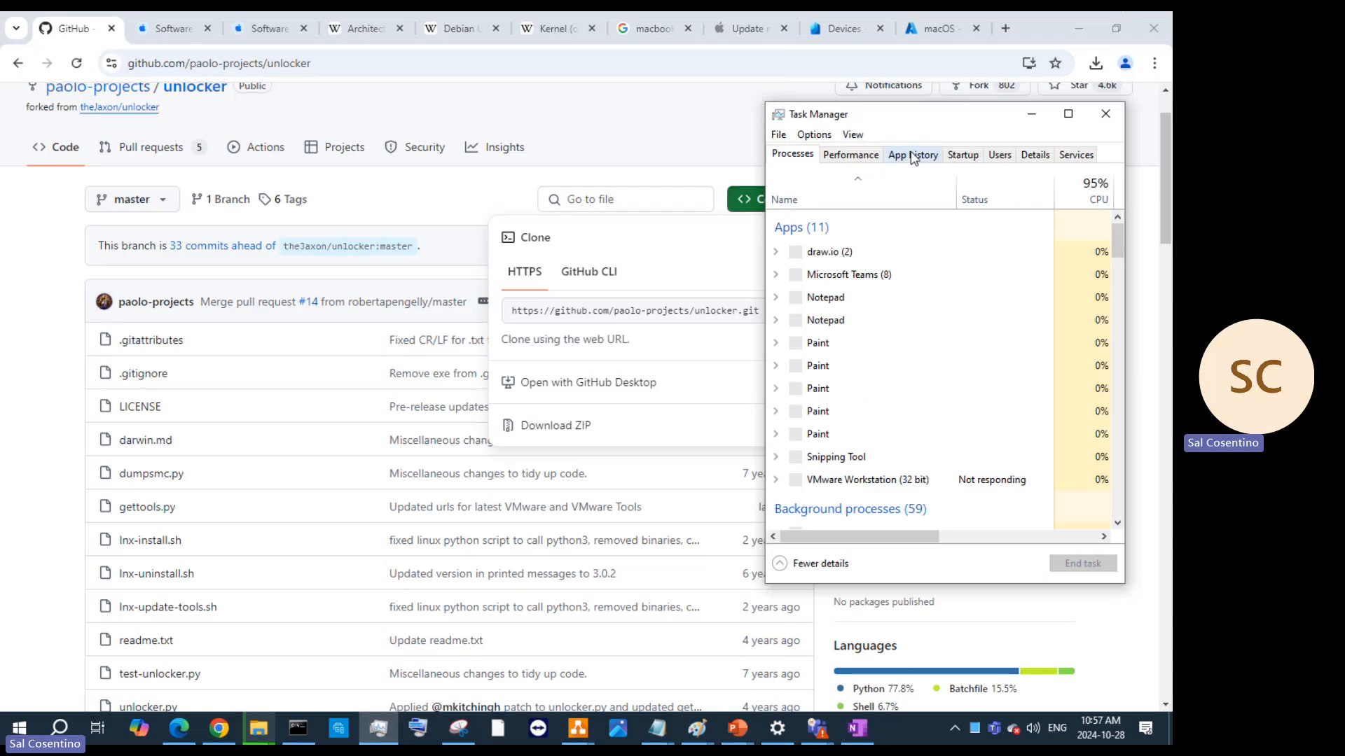
{"action": "left_click", "coordinate": [1037, 160]}
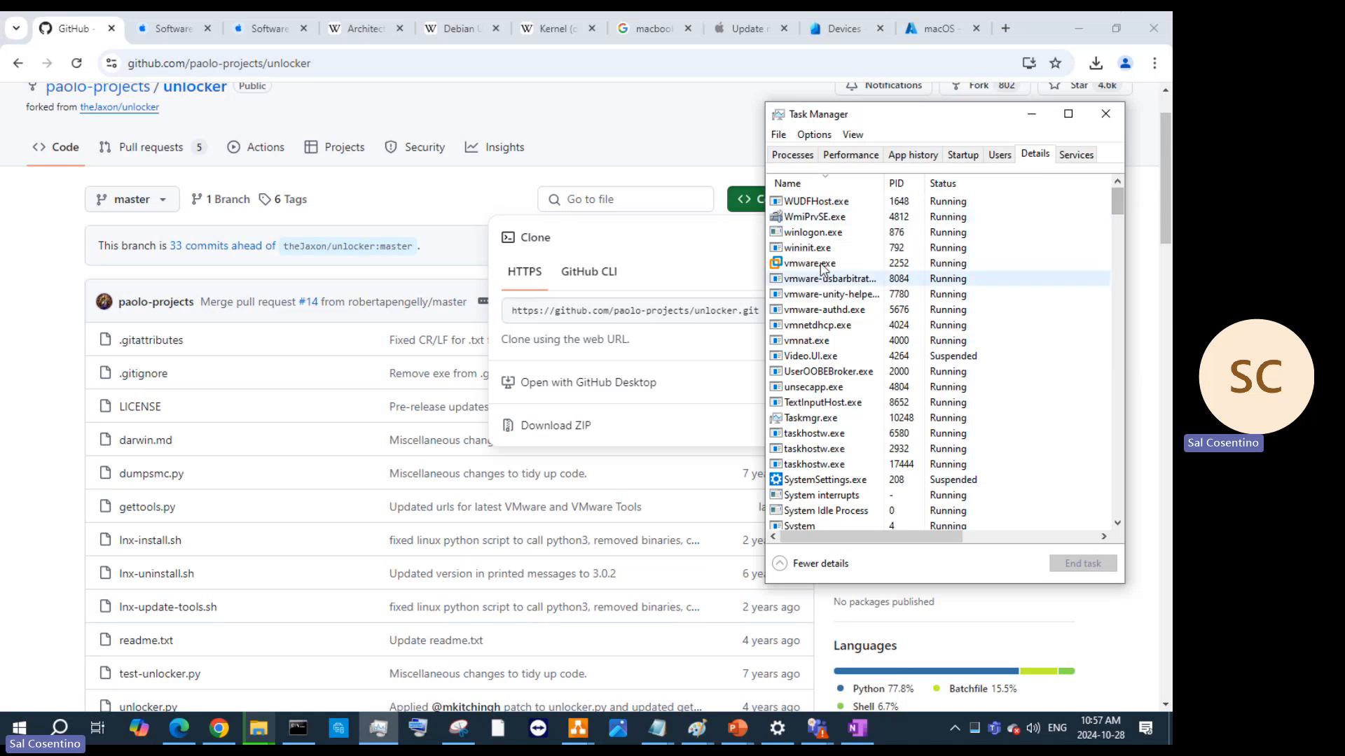
{"action": "right_click", "coordinate": [826, 266]}
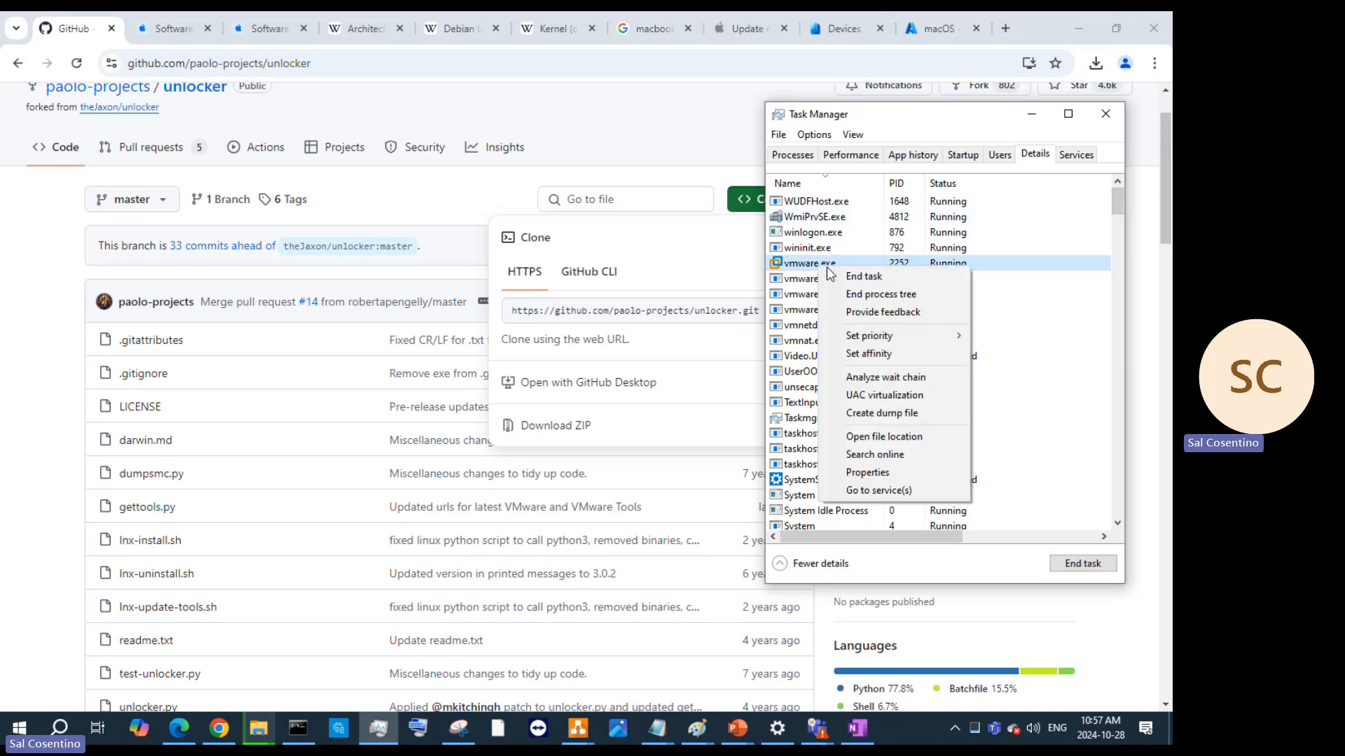
{"action": "left_click", "coordinate": [863, 276]}
{"action": "left_click", "coordinate": [614, 395]}
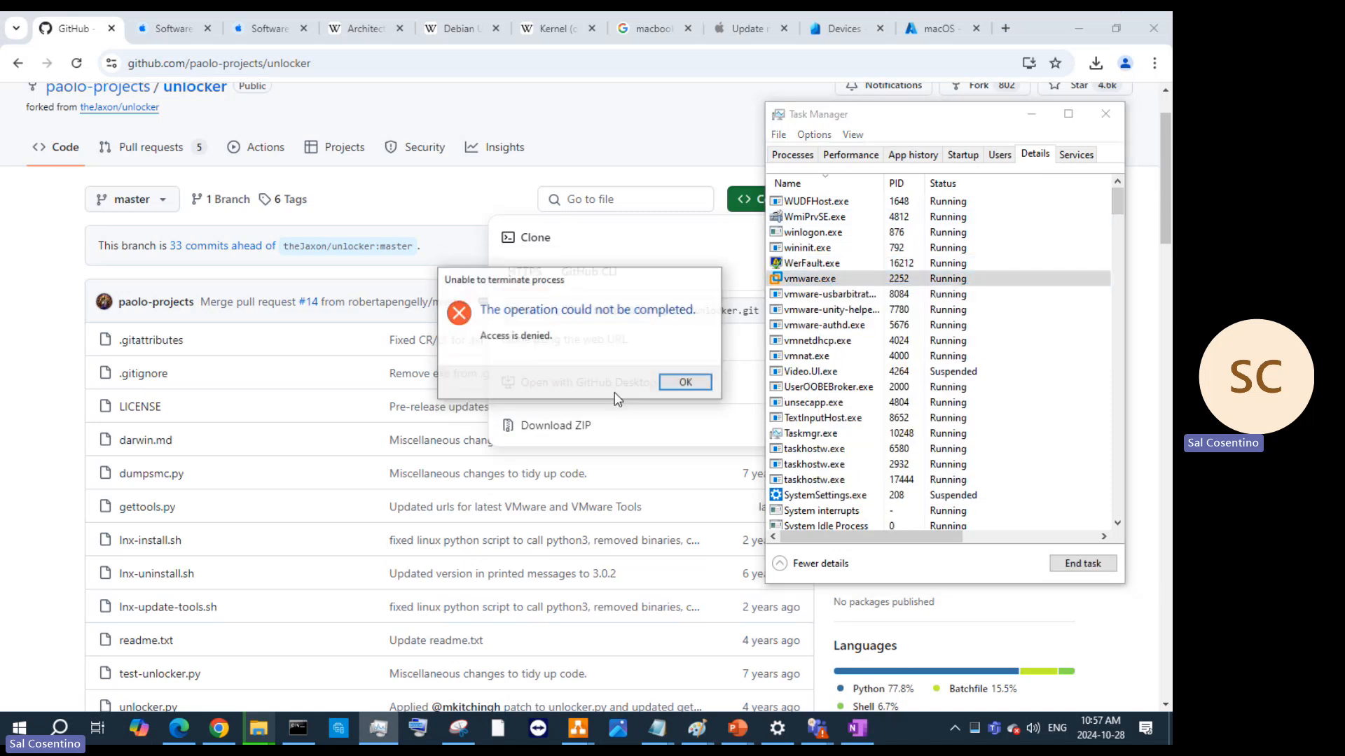
{"action": "left_click", "coordinate": [668, 382]}
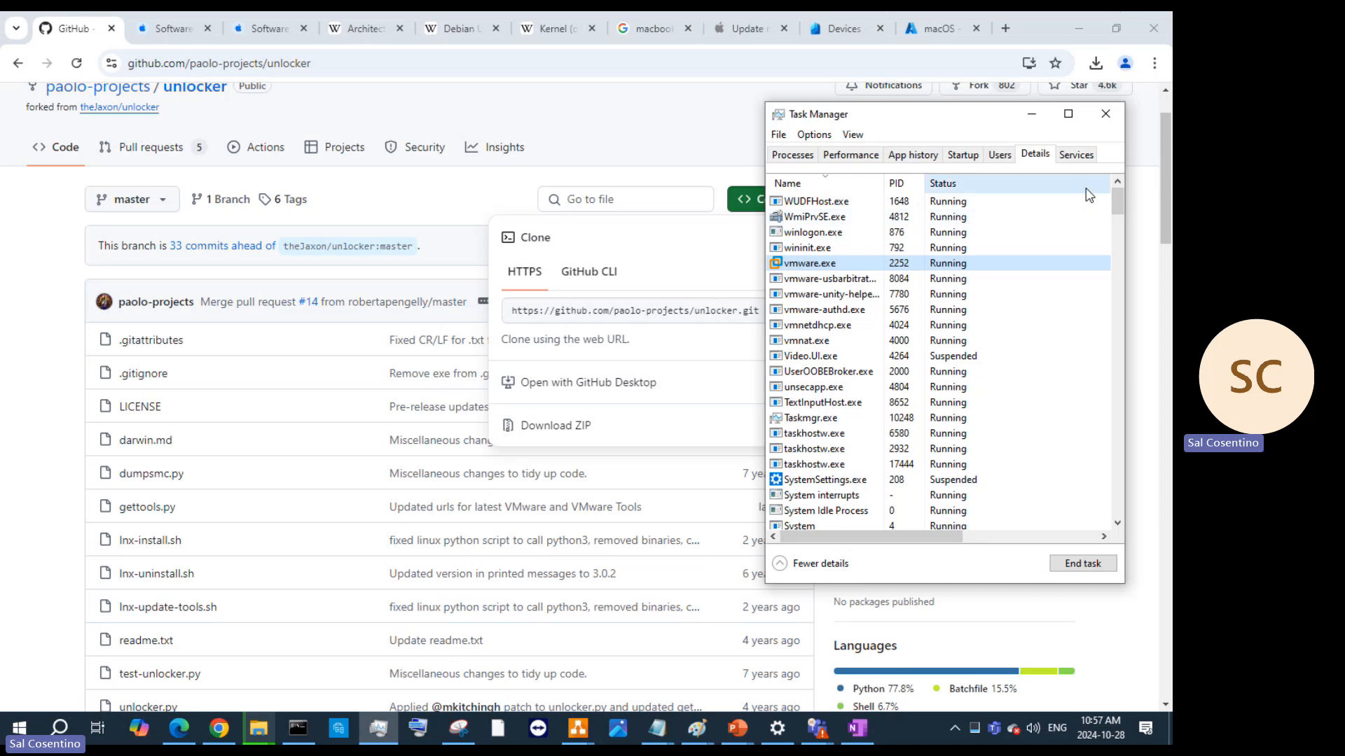
Re-sort the process details by name to check for vmware.exe, and close Task Manager
{"action": "left_click", "coordinate": [814, 182]}
{"action": "left_click", "coordinate": [813, 183]}
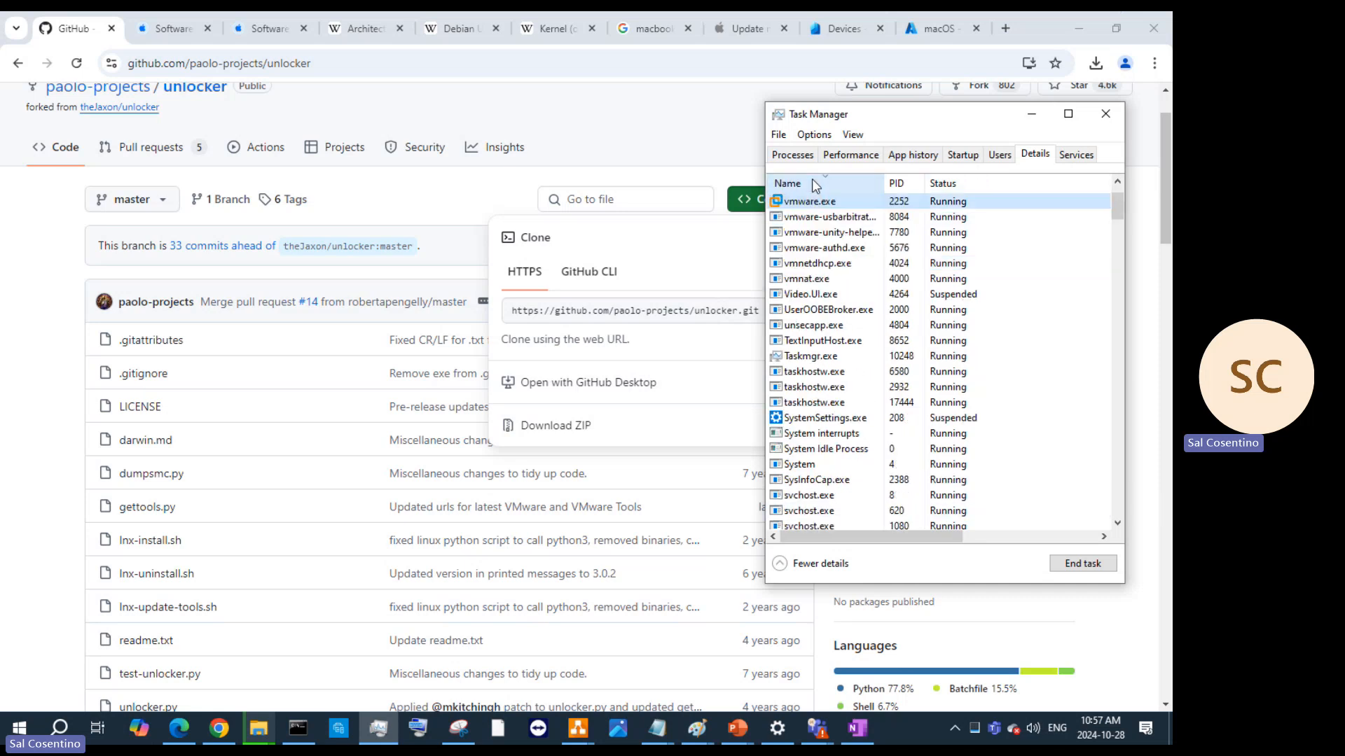
{"action": "left_click", "coordinate": [813, 182]}
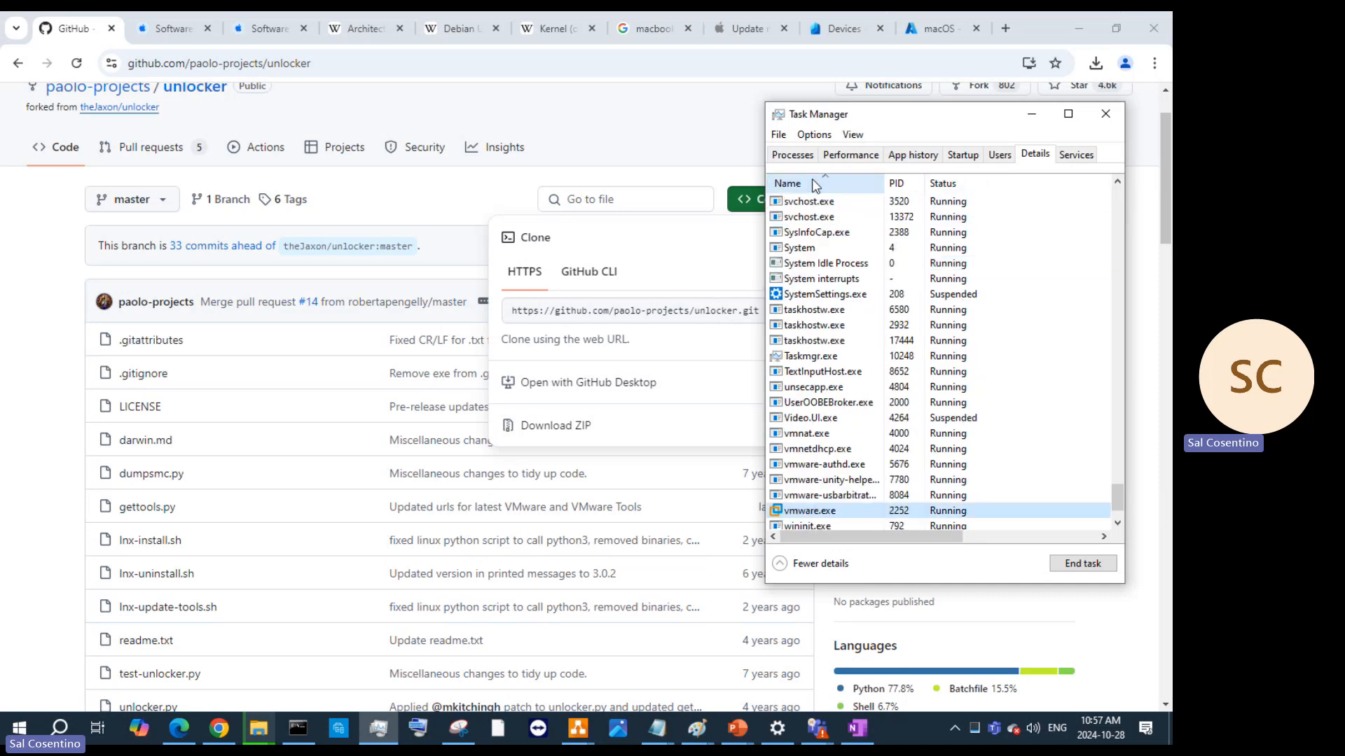
{"action": "left_click", "coordinate": [1104, 112]}
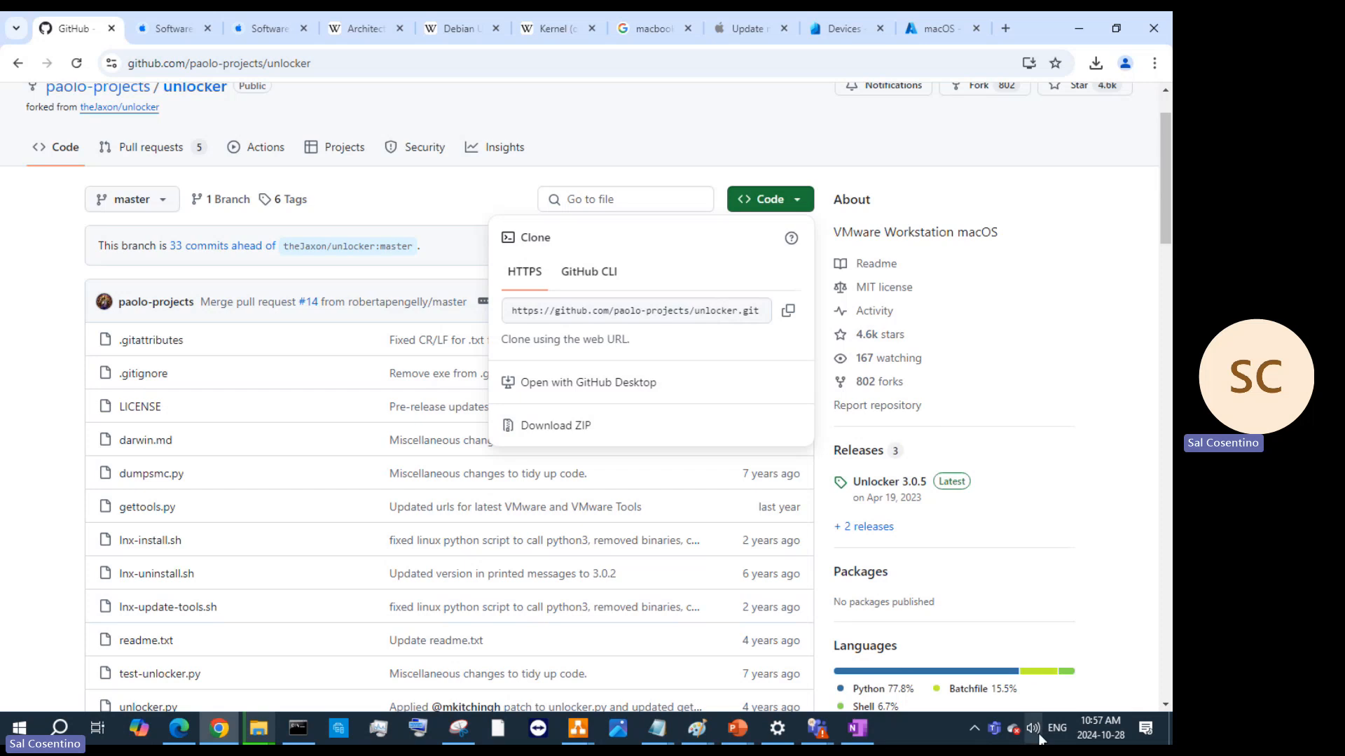
Clear the open windows to show the desktop and check the hidden notification area for a running VMware instance
{"action": "left_click", "coordinate": [978, 728]}
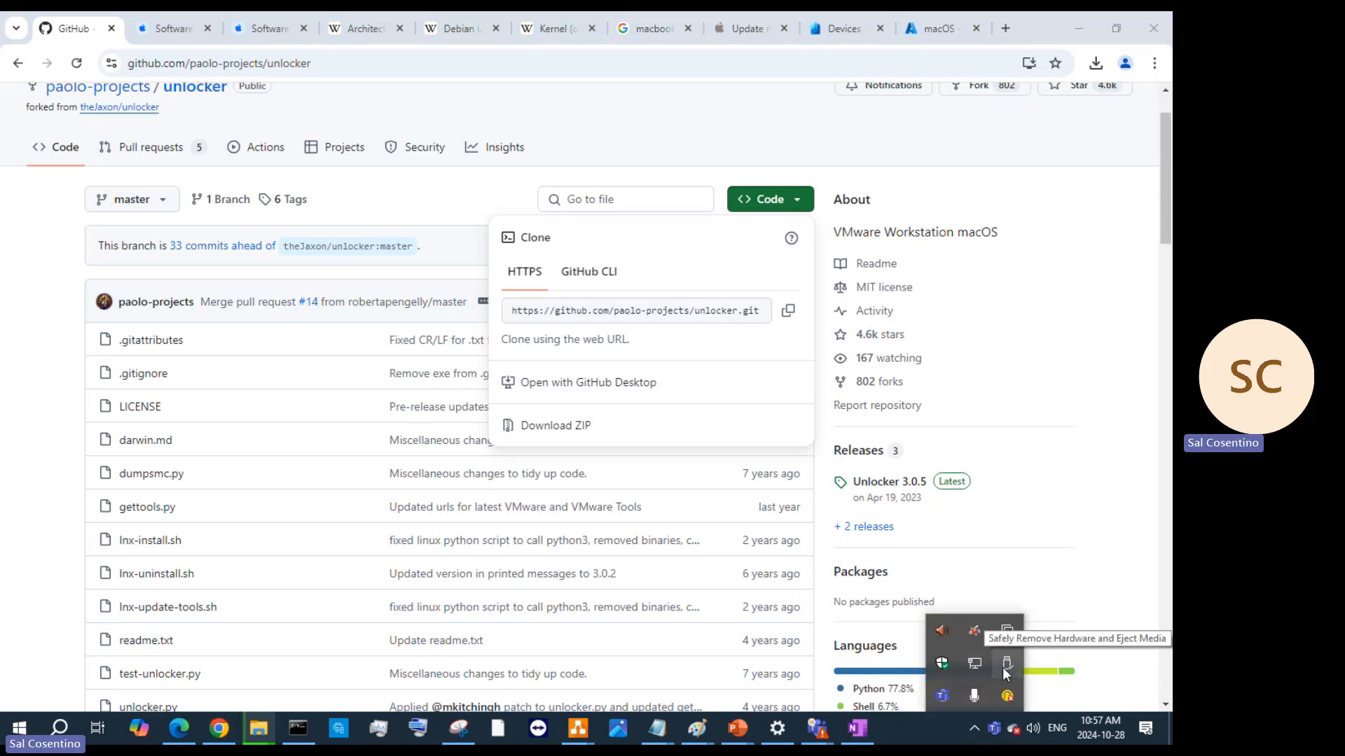
{"action": "left_click", "coordinate": [1077, 28]}
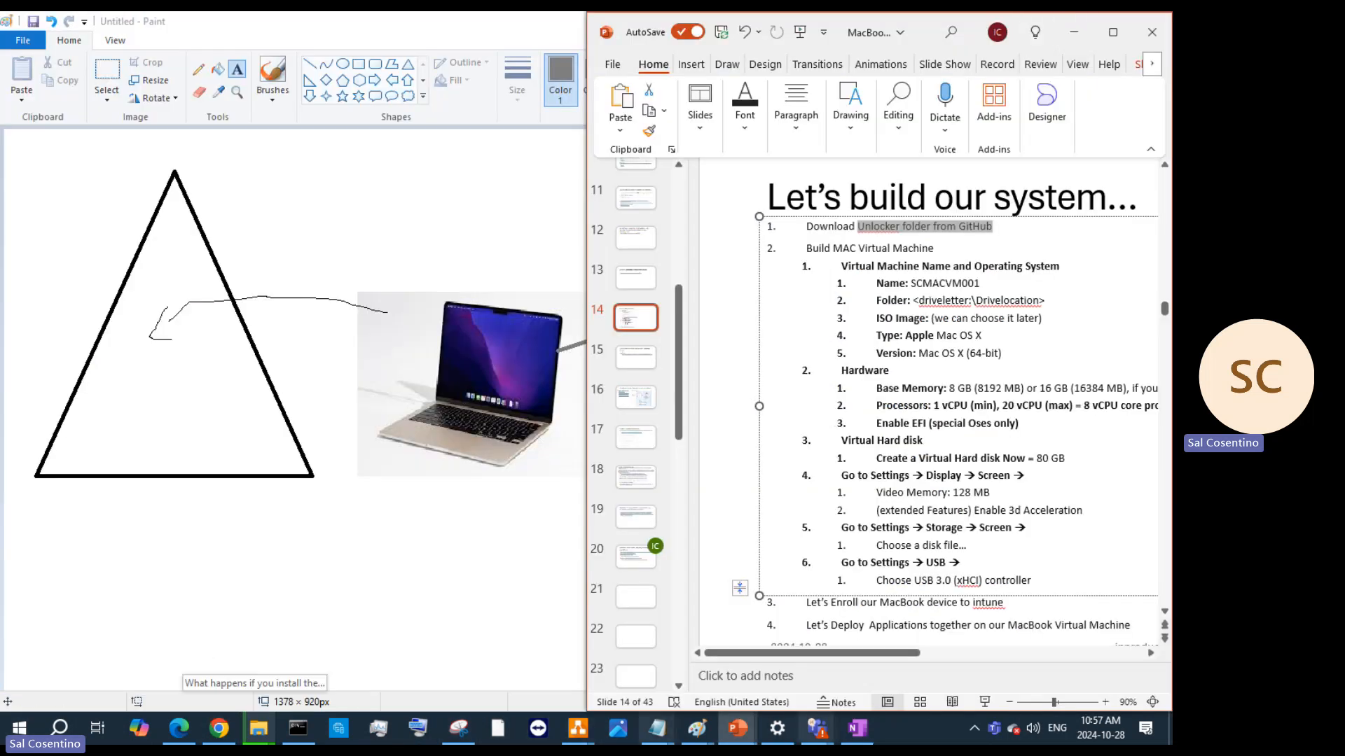
{"action": "right_click", "coordinate": [910, 727]}
{"action": "left_click", "coordinate": [958, 612]}
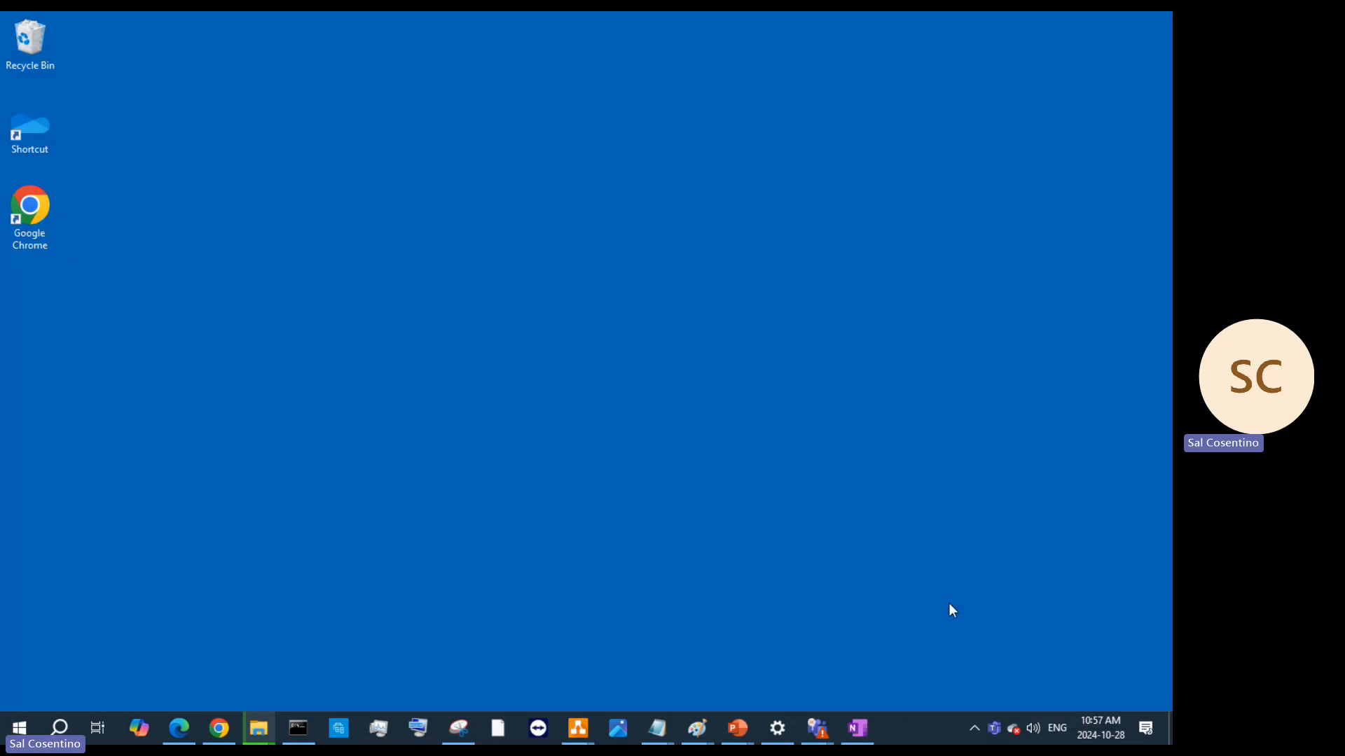
{"action": "left_click", "coordinate": [974, 728]}
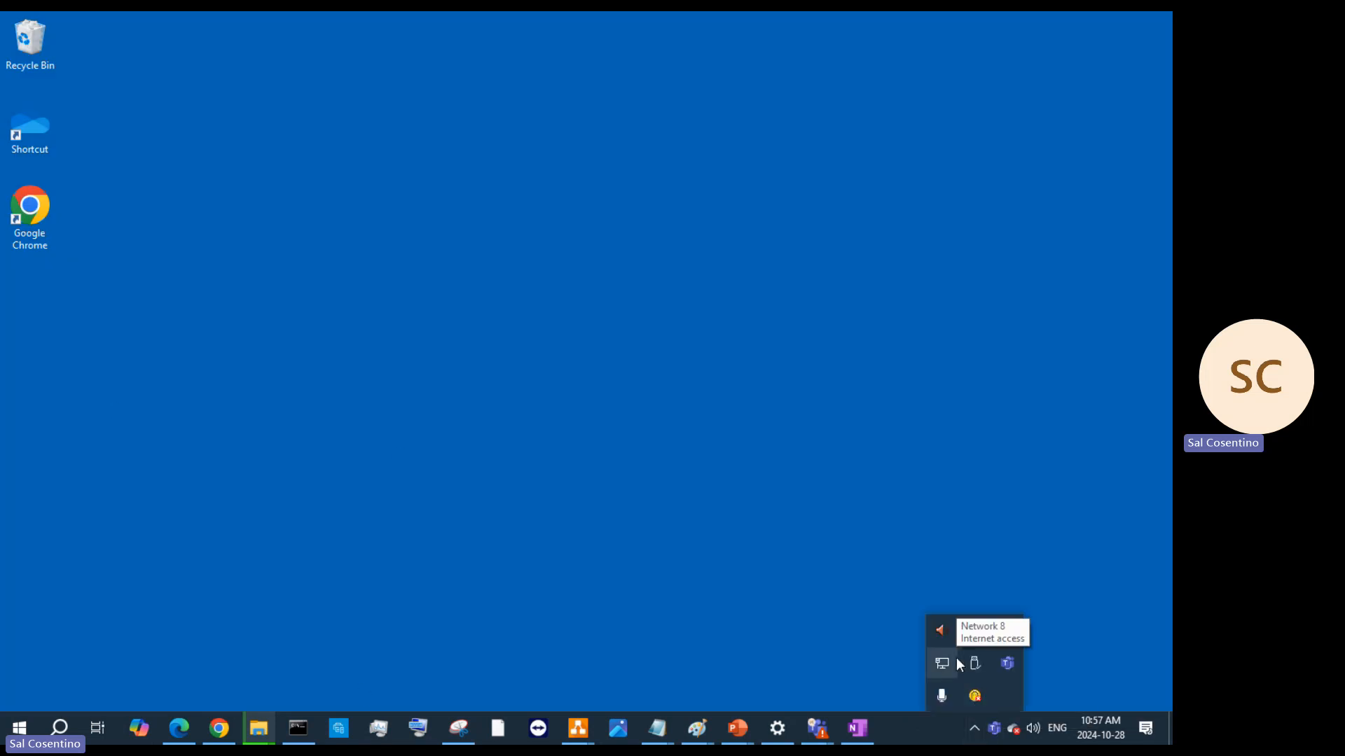
Browse in File Explorer to the folder C:\Program Files (x86)\VMware\VMware Workstation
{"action": "mouse_move", "coordinate": [259, 729]}
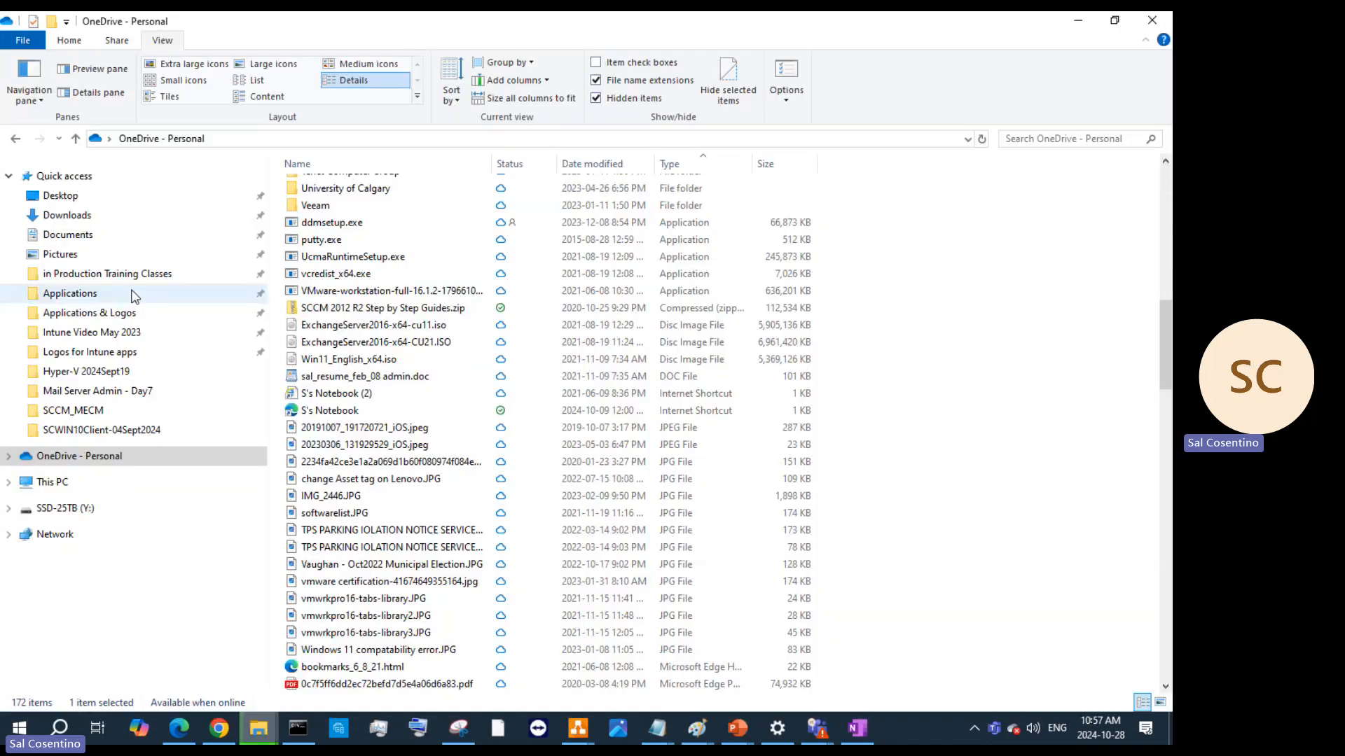
{"action": "left_click", "coordinate": [52, 482]}
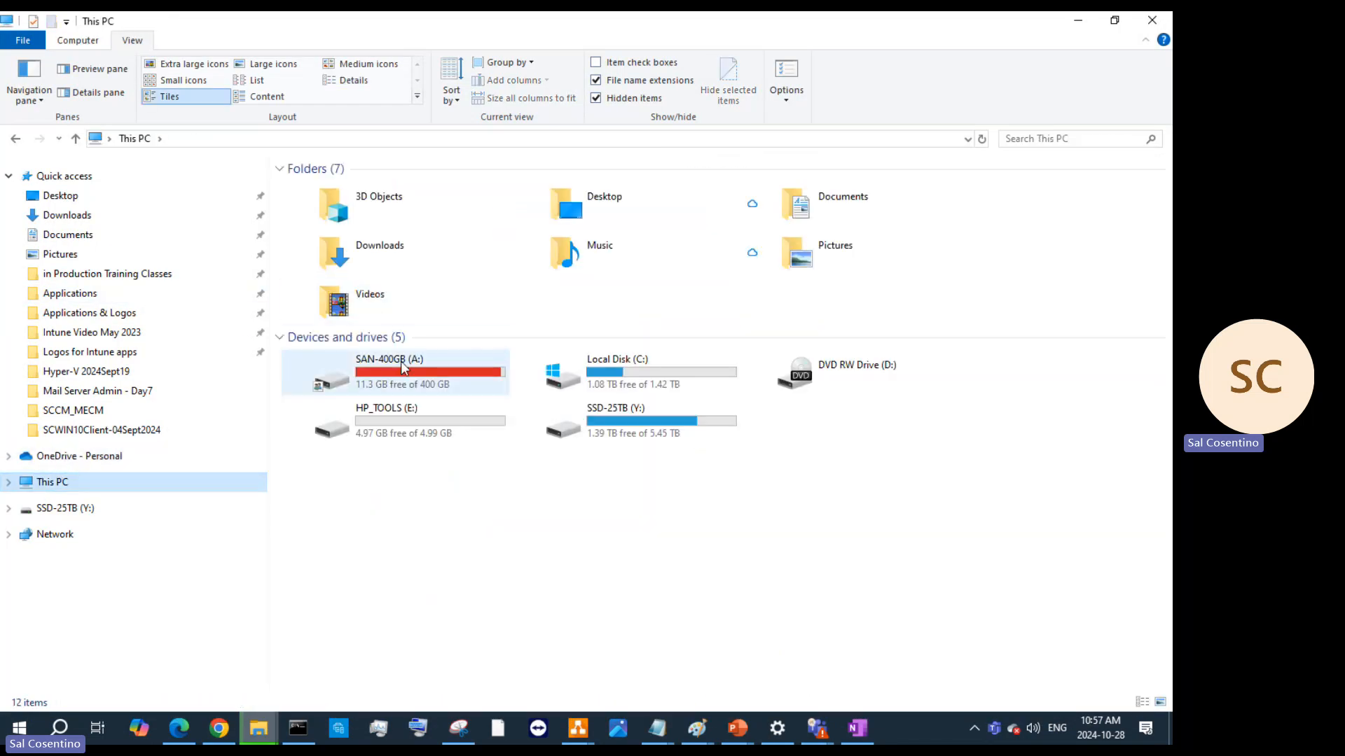
{"action": "double_click", "coordinate": [567, 361]}
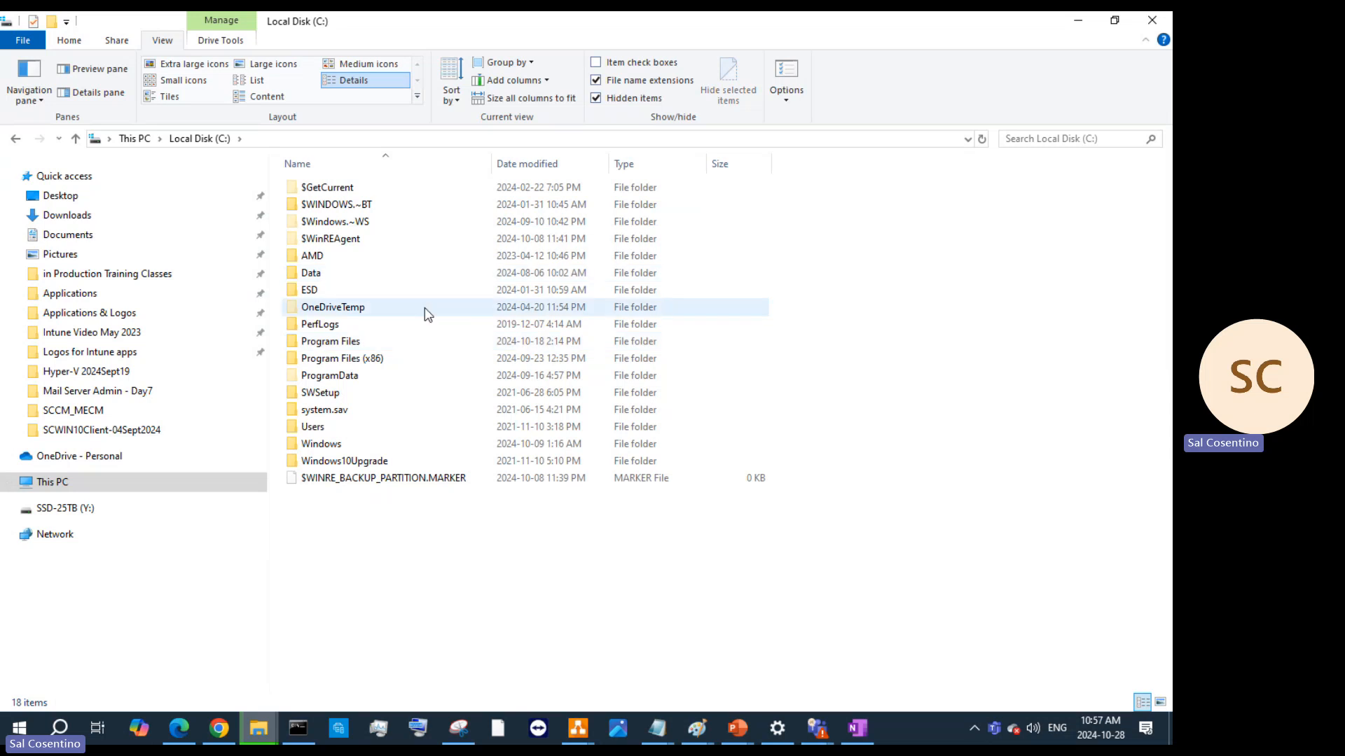
{"action": "double_click", "coordinate": [397, 357]}
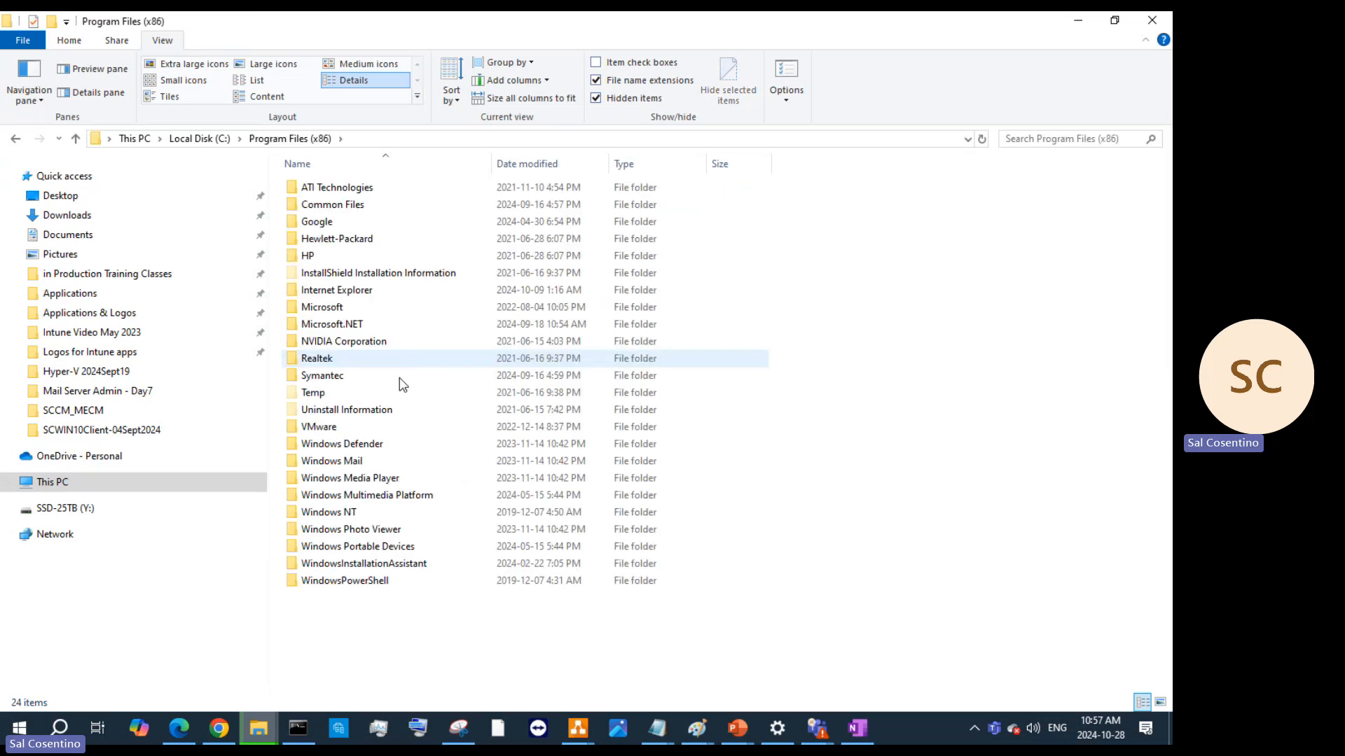
{"action": "double_click", "coordinate": [356, 426]}
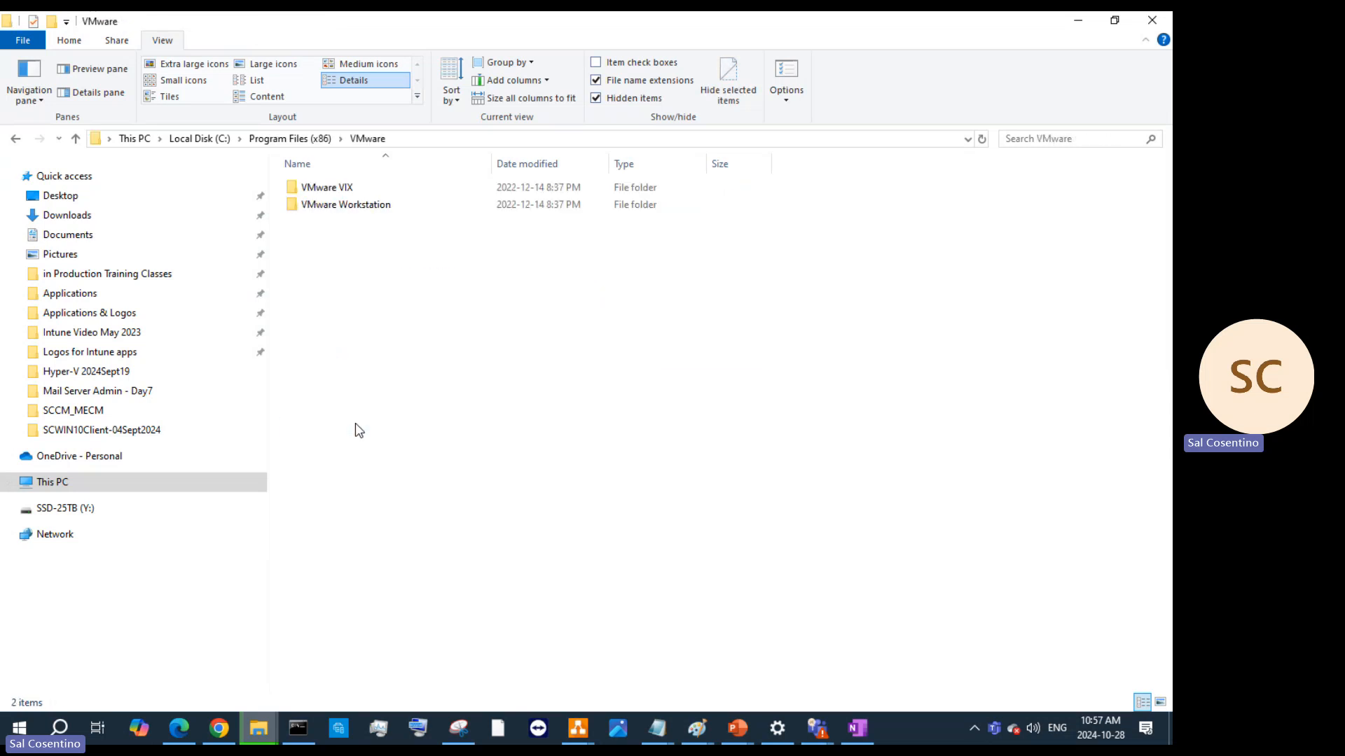
{"action": "double_click", "coordinate": [359, 210]}
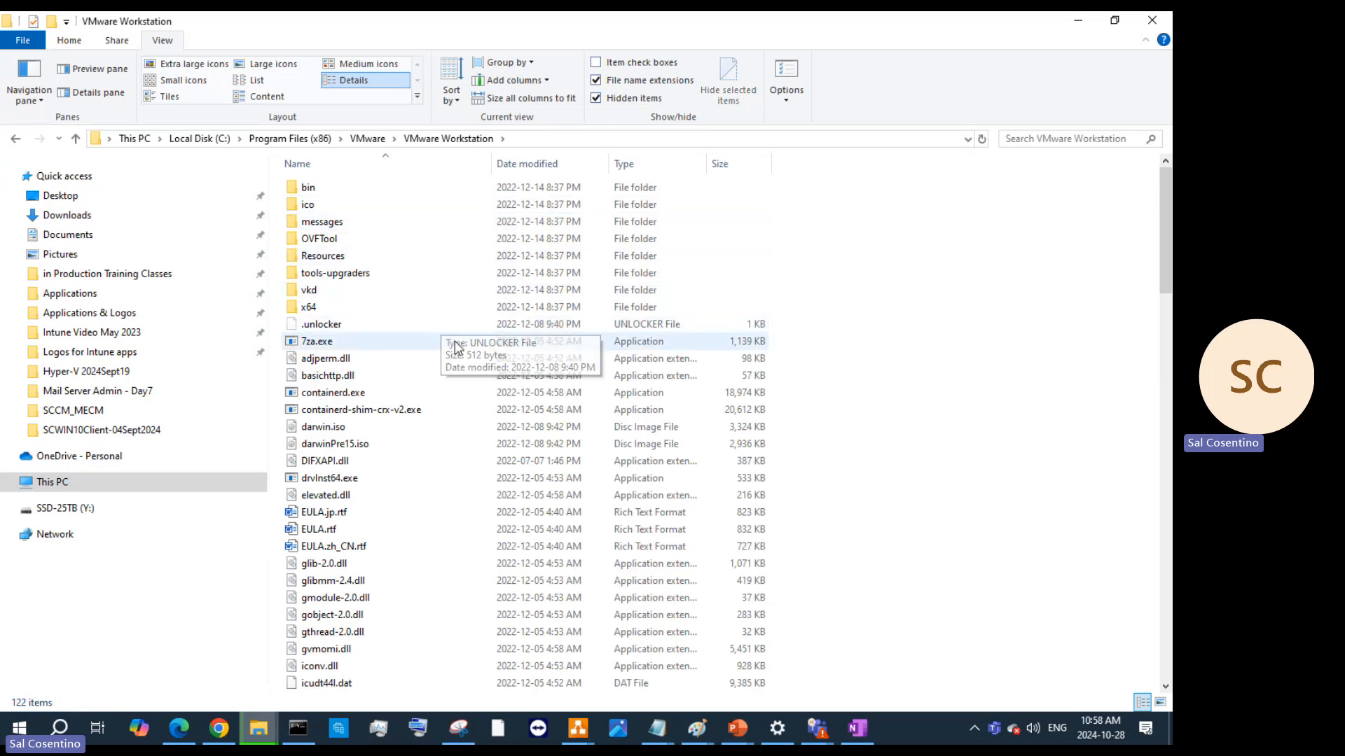
Find vmware.exe in the VMware Workstation folder and run it as administrator
{"action": "scroll", "coordinate": [455, 350], "scroll_direction": "down", "scroll_amount": 8}
{"action": "scroll", "coordinate": [456, 354], "scroll_direction": "down", "scroll_amount": 15}
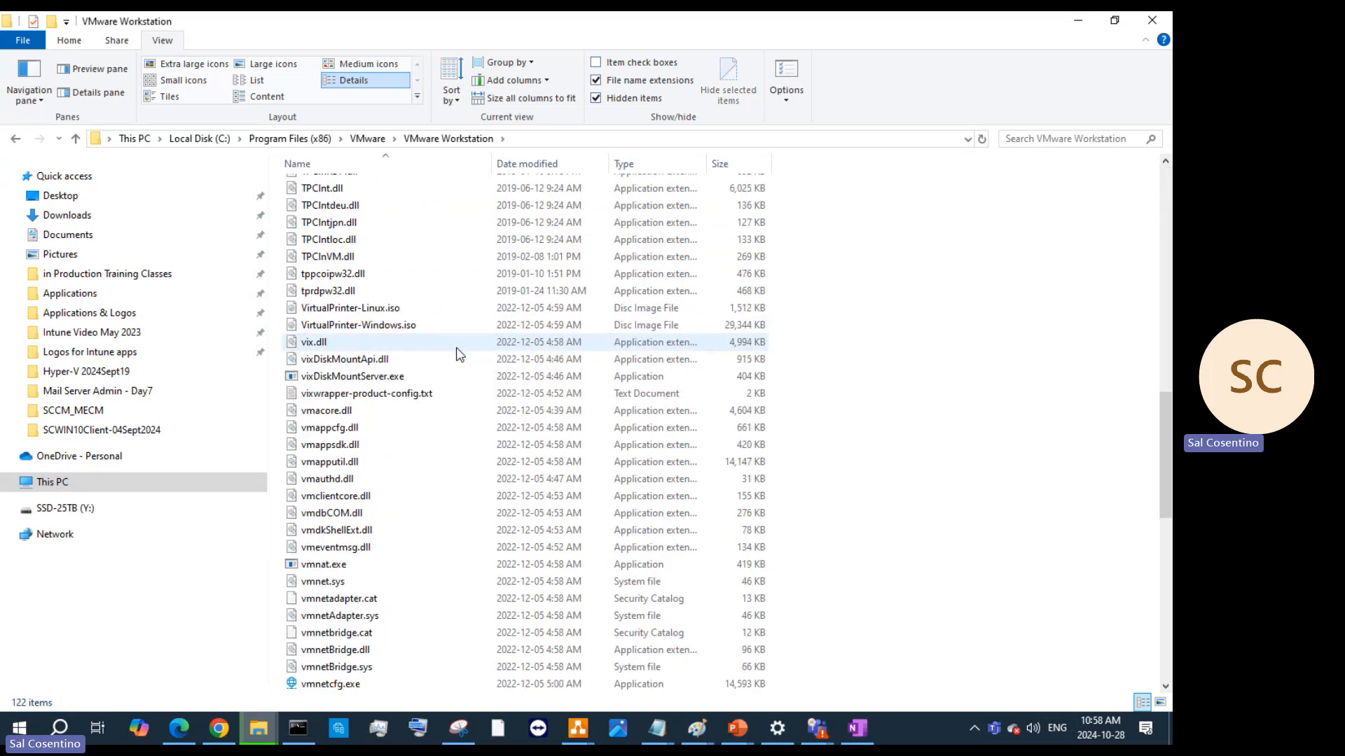
{"action": "scroll", "coordinate": [459, 353], "scroll_direction": "down", "scroll_amount": 3}
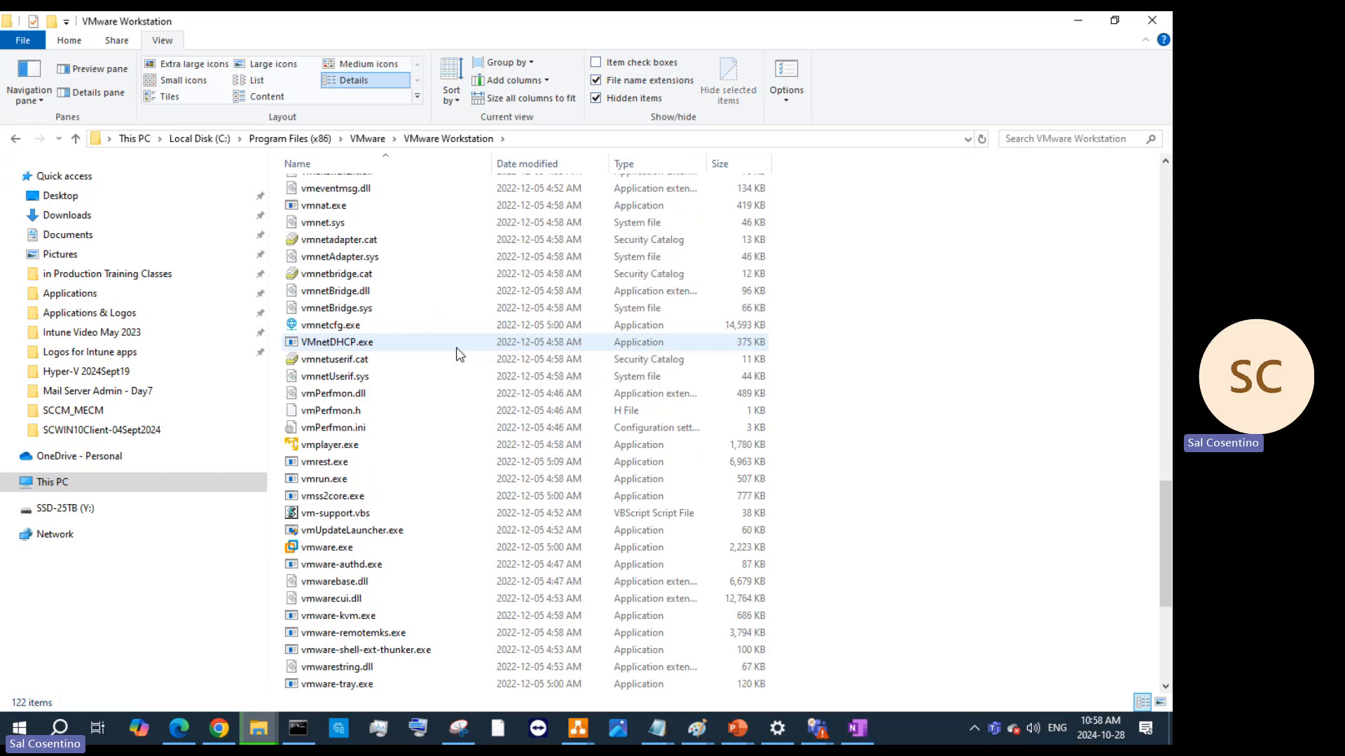
{"action": "right_click", "coordinate": [392, 554]}
{"action": "left_click", "coordinate": [345, 550]}
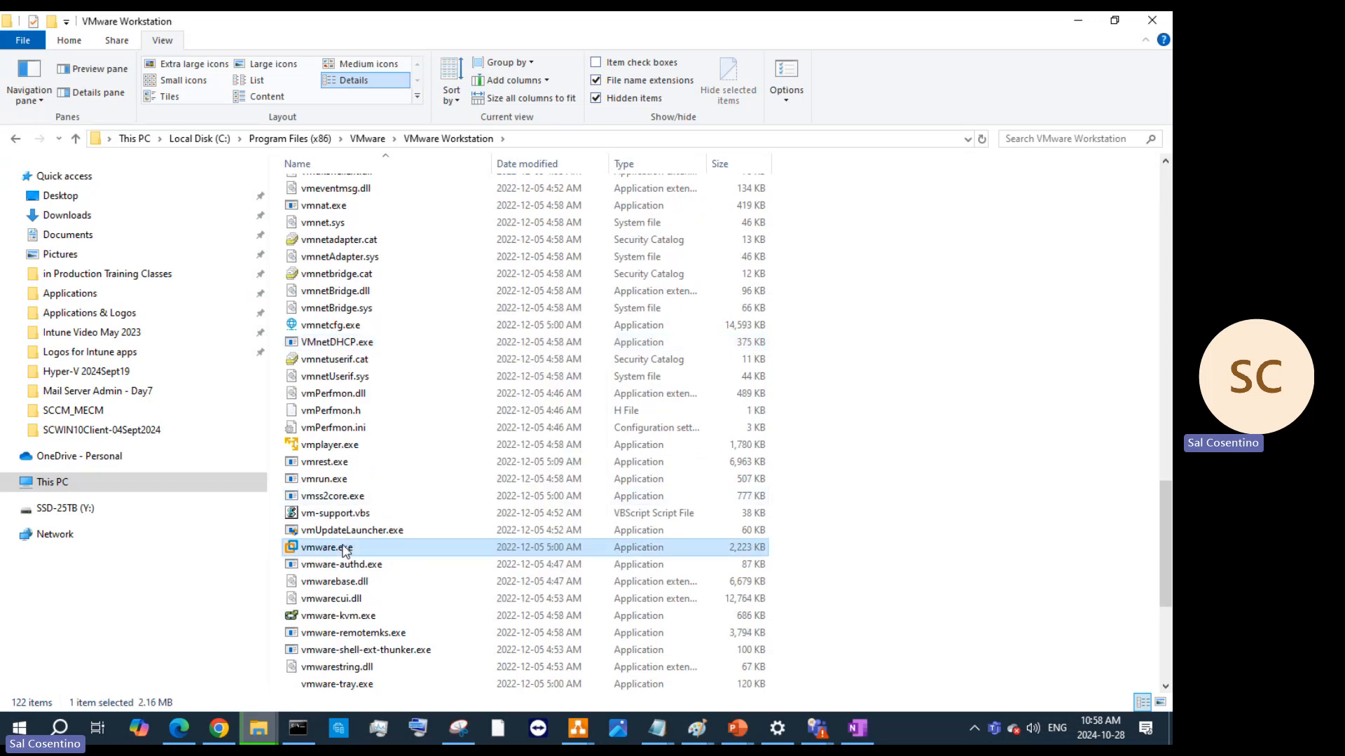
{"action": "right_click", "coordinate": [343, 548]}
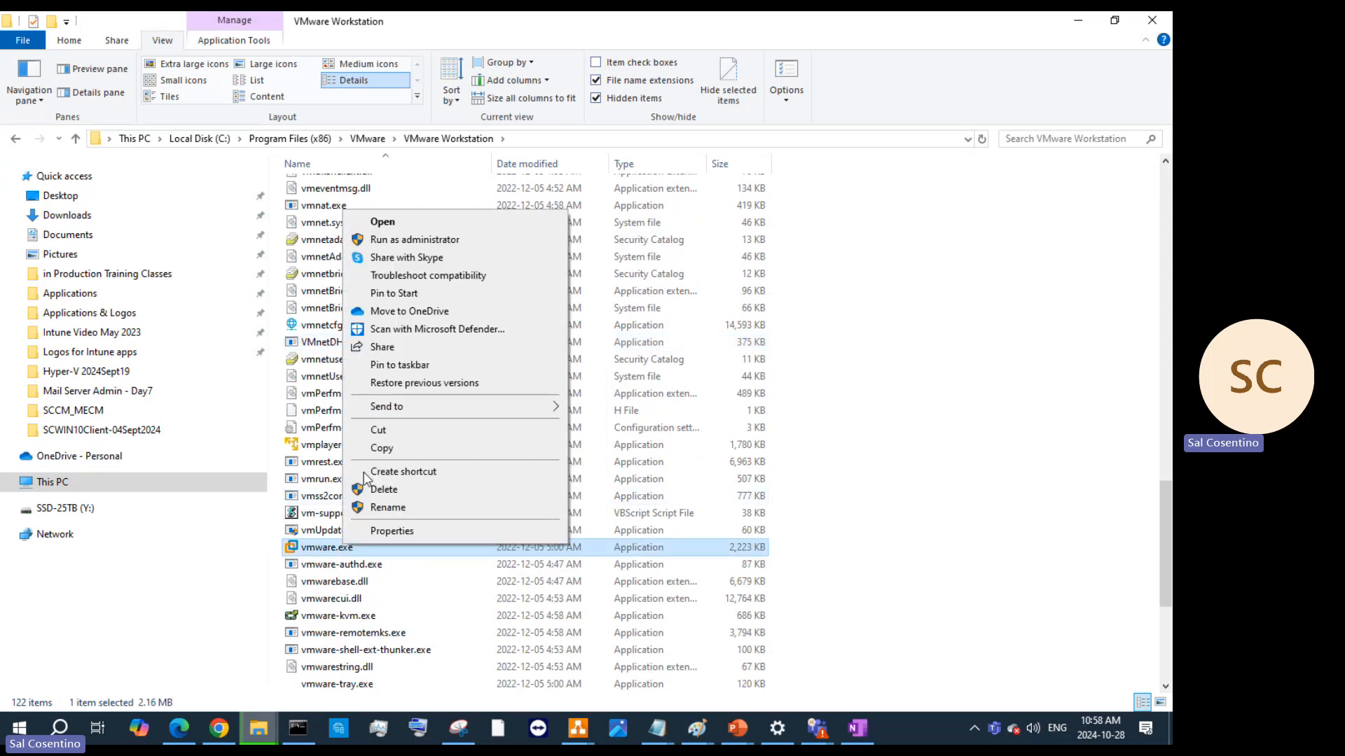
{"action": "left_click", "coordinate": [419, 239]}
{"action": "left_click", "coordinate": [489, 488]}
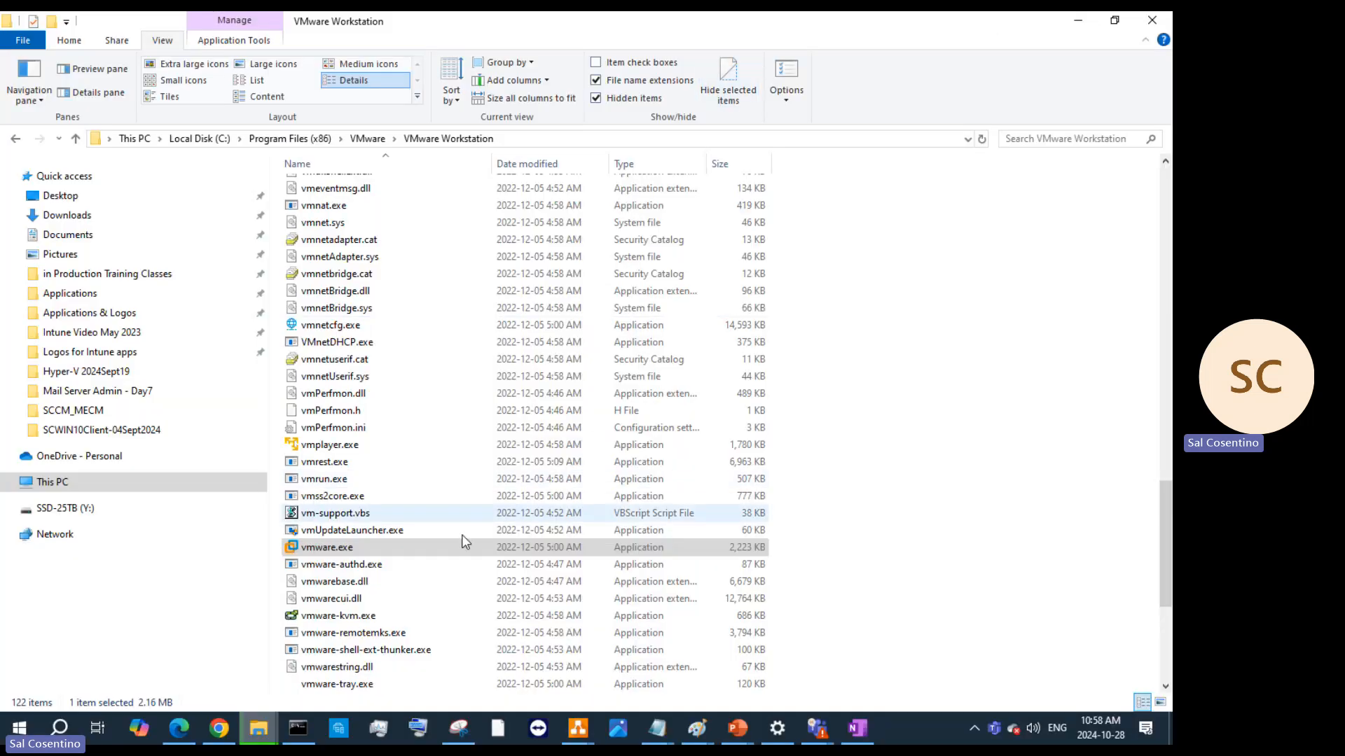
Open the properties of vmware.exe and copy its folder location path
{"action": "right_click", "coordinate": [344, 550]}
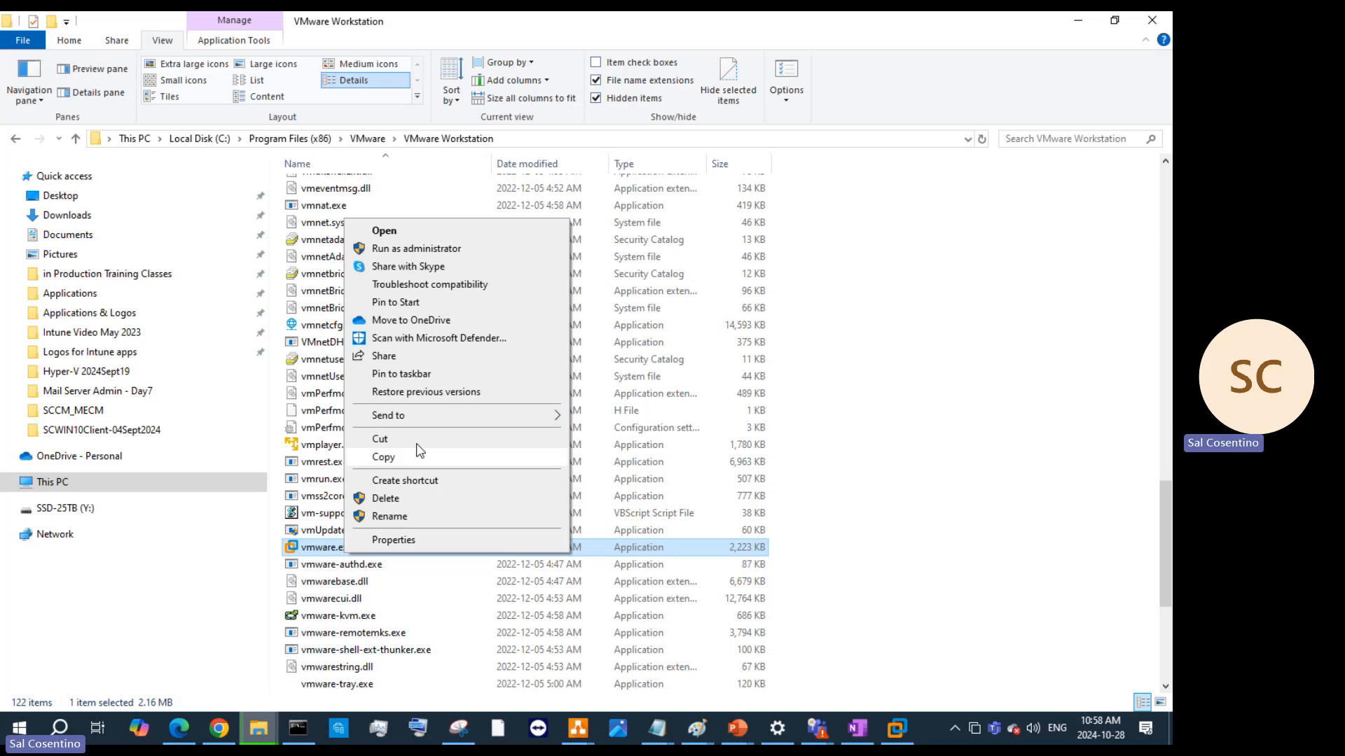
{"action": "mouse_move", "coordinate": [423, 417]}
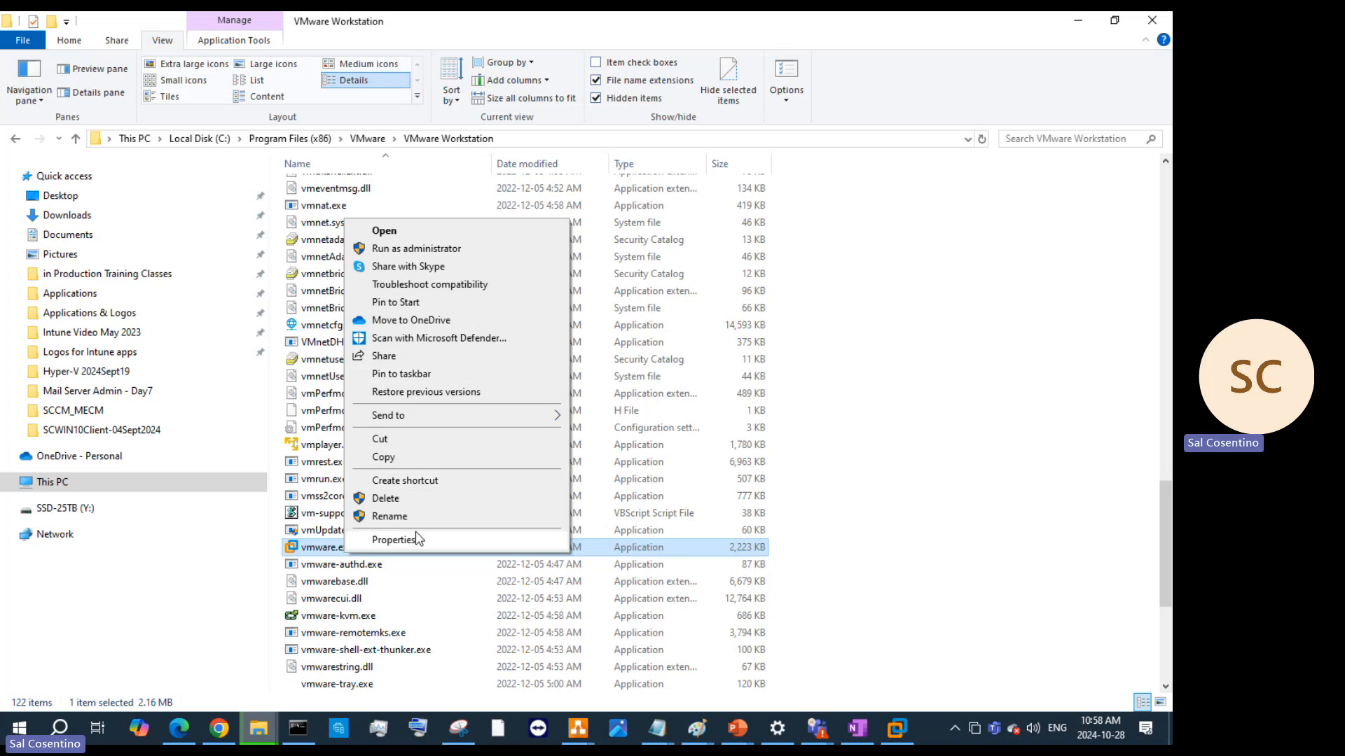
{"action": "right_click", "coordinate": [326, 553]}
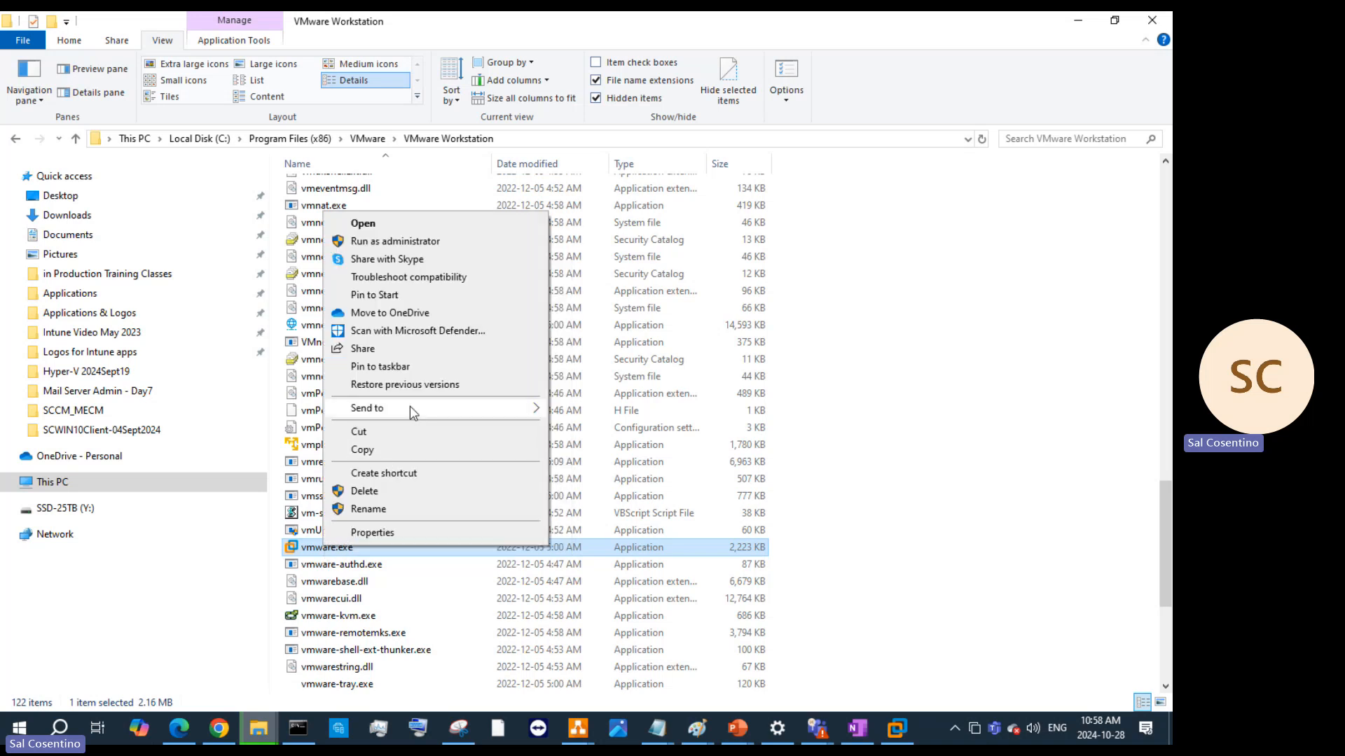
{"action": "left_click", "coordinate": [396, 532]}
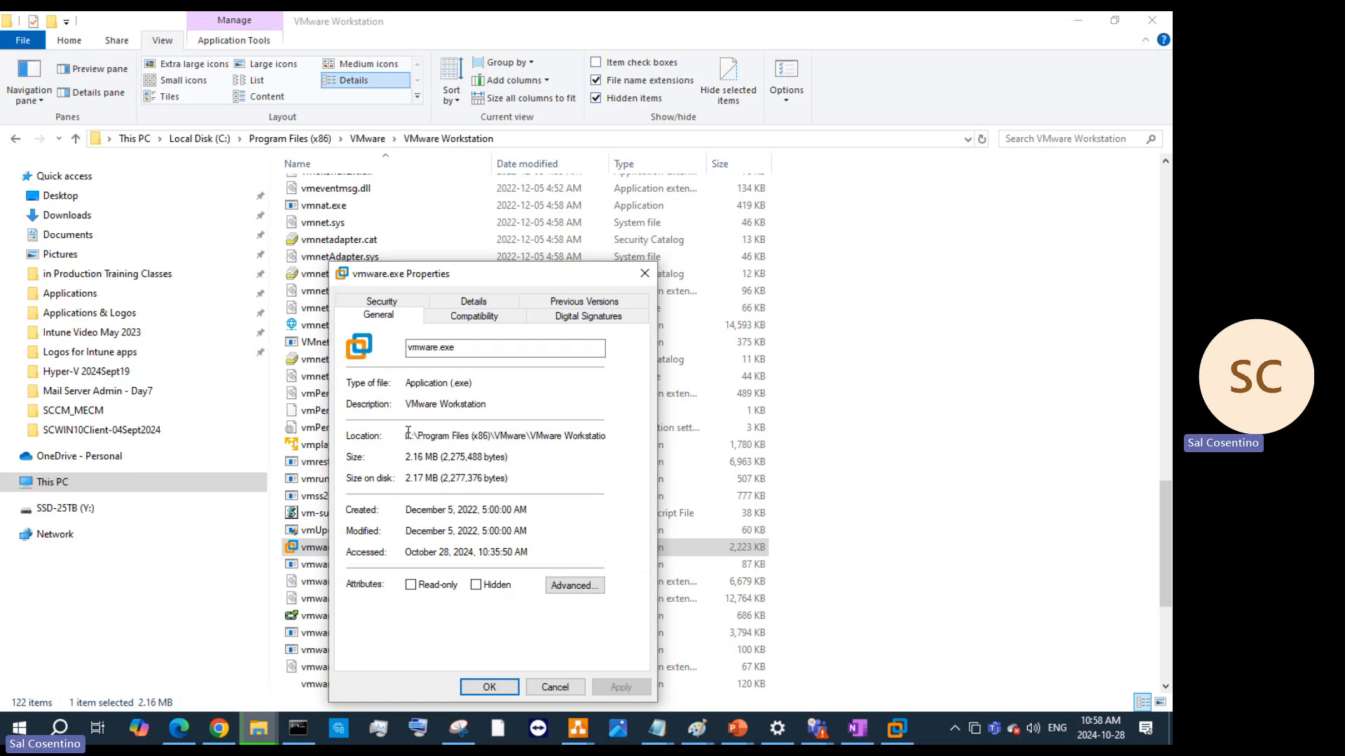
{"action": "left_click_drag", "start_coordinate": [407, 432], "coordinate": [729, 437]}
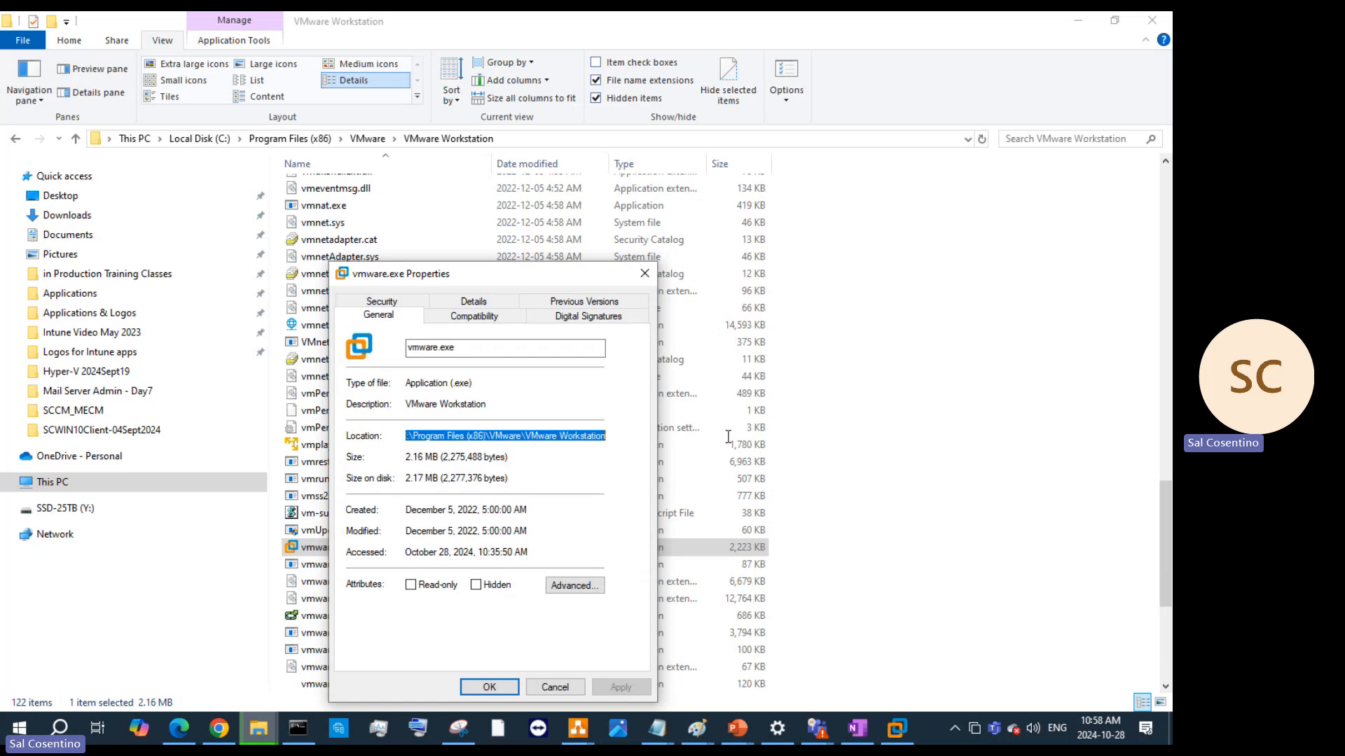
{"action": "right_click", "coordinate": [582, 433]}
{"action": "left_click", "coordinate": [639, 477]}
Create a desktop shortcut to C:\Program Files (x86)\VMware\VMware Workstation, keeping the name VMware Workstation
{"action": "left_click", "coordinate": [1077, 20]}
{"action": "right_click", "coordinate": [145, 210]}
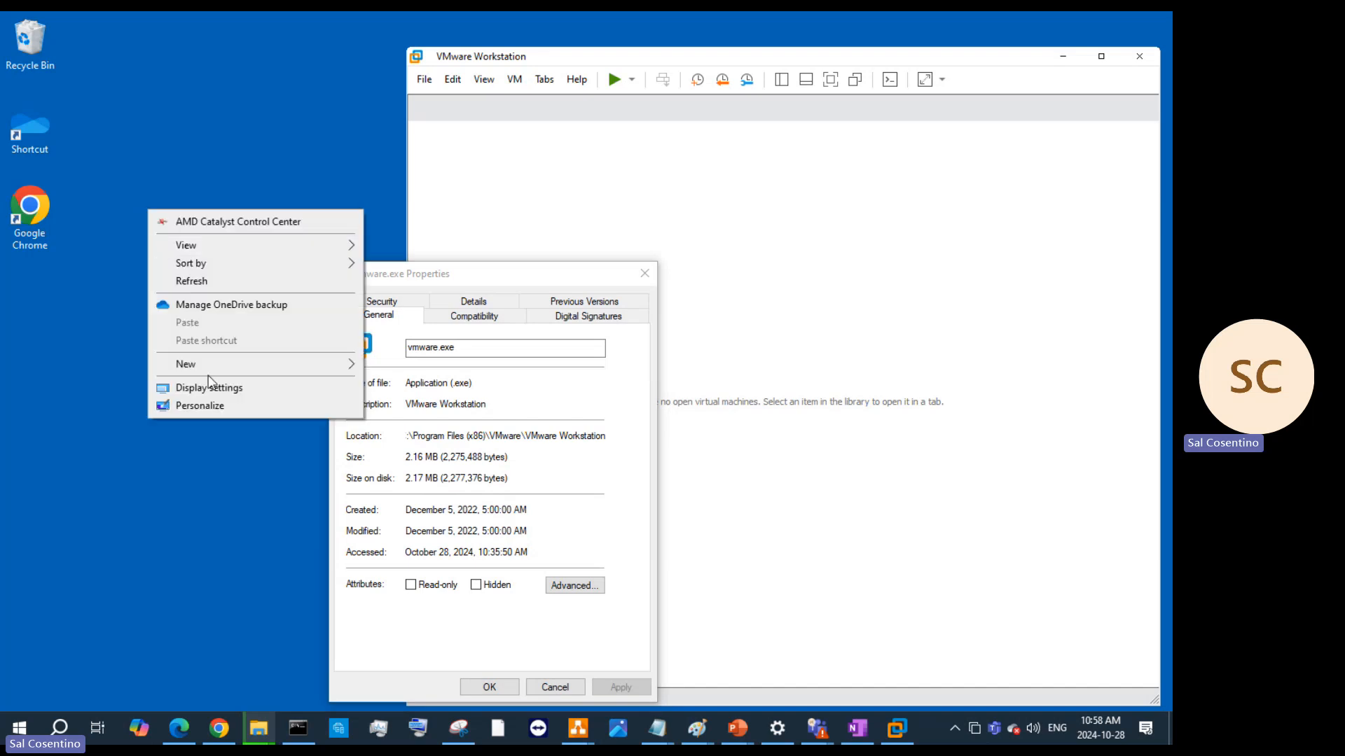
{"action": "mouse_move", "coordinate": [213, 371]}
{"action": "left_click", "coordinate": [455, 384]}
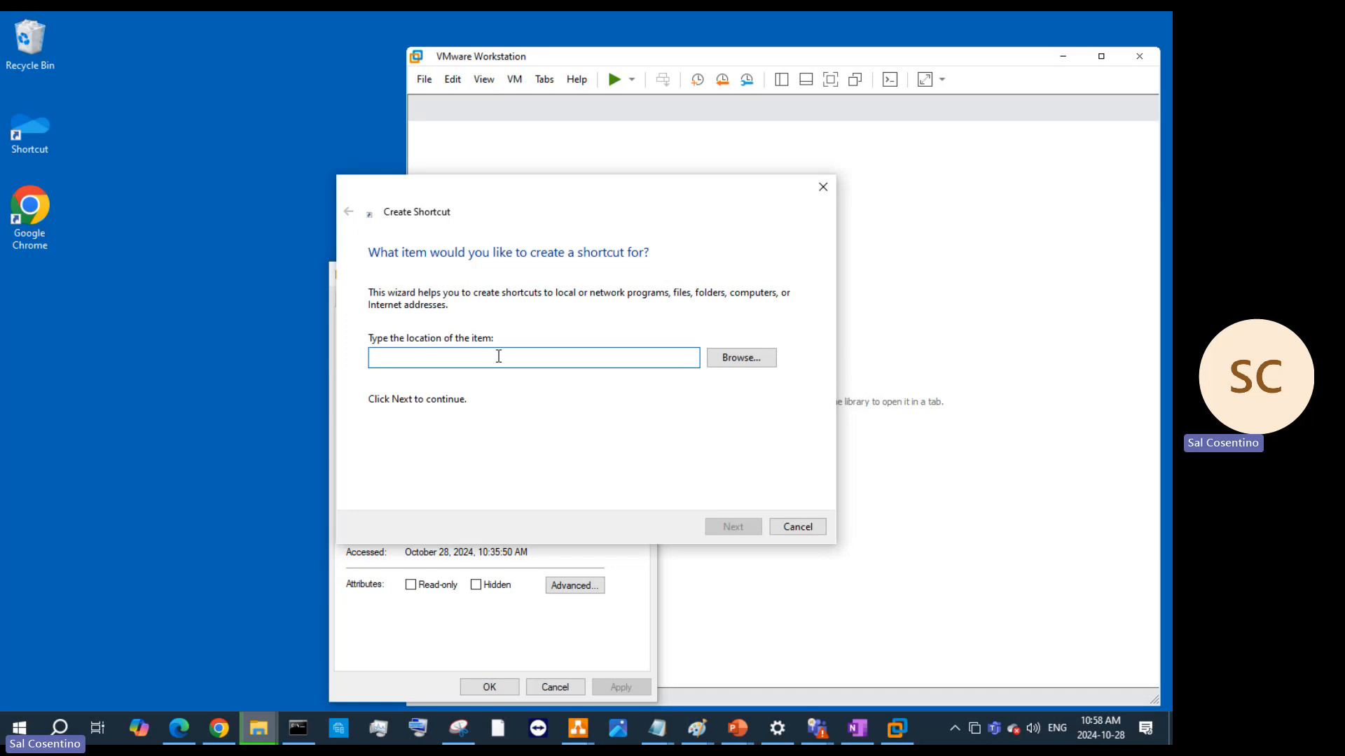
{"action": "key", "text": "ctrl+v"}
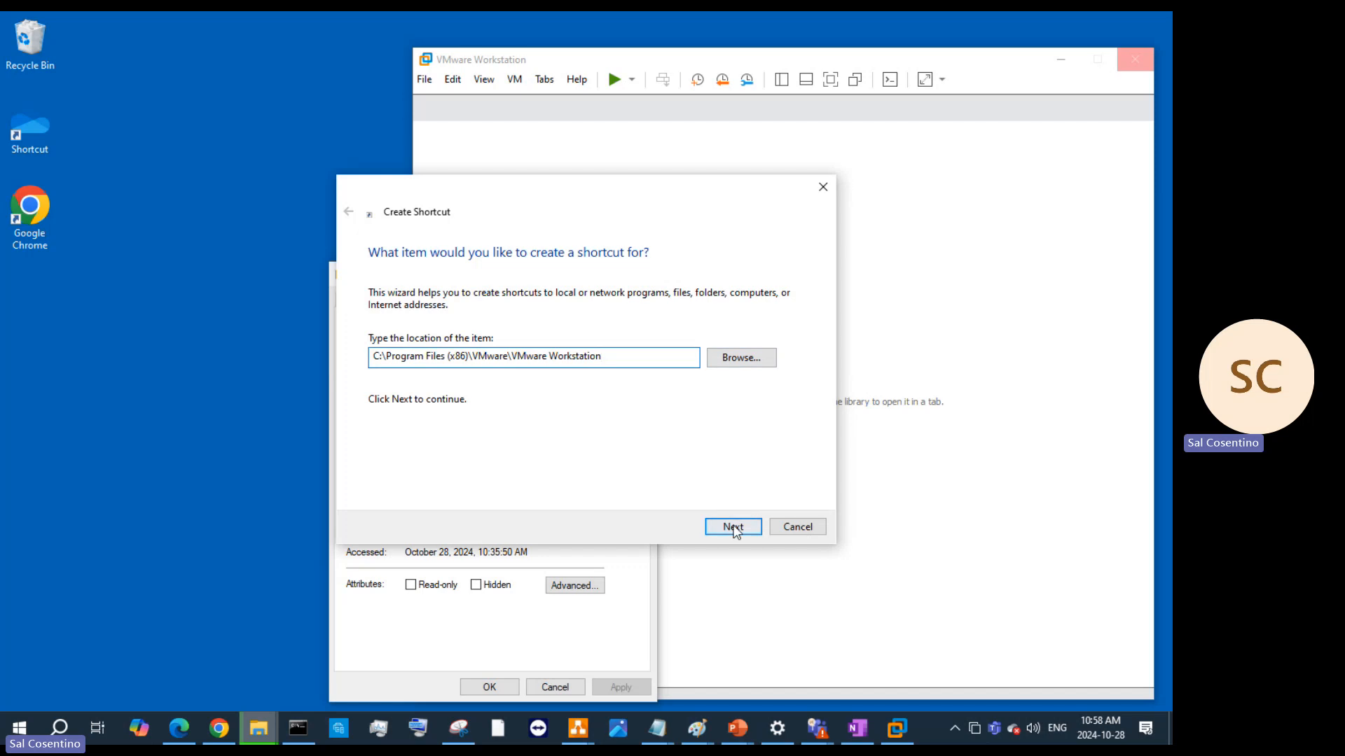
{"action": "left_click", "coordinate": [732, 526]}
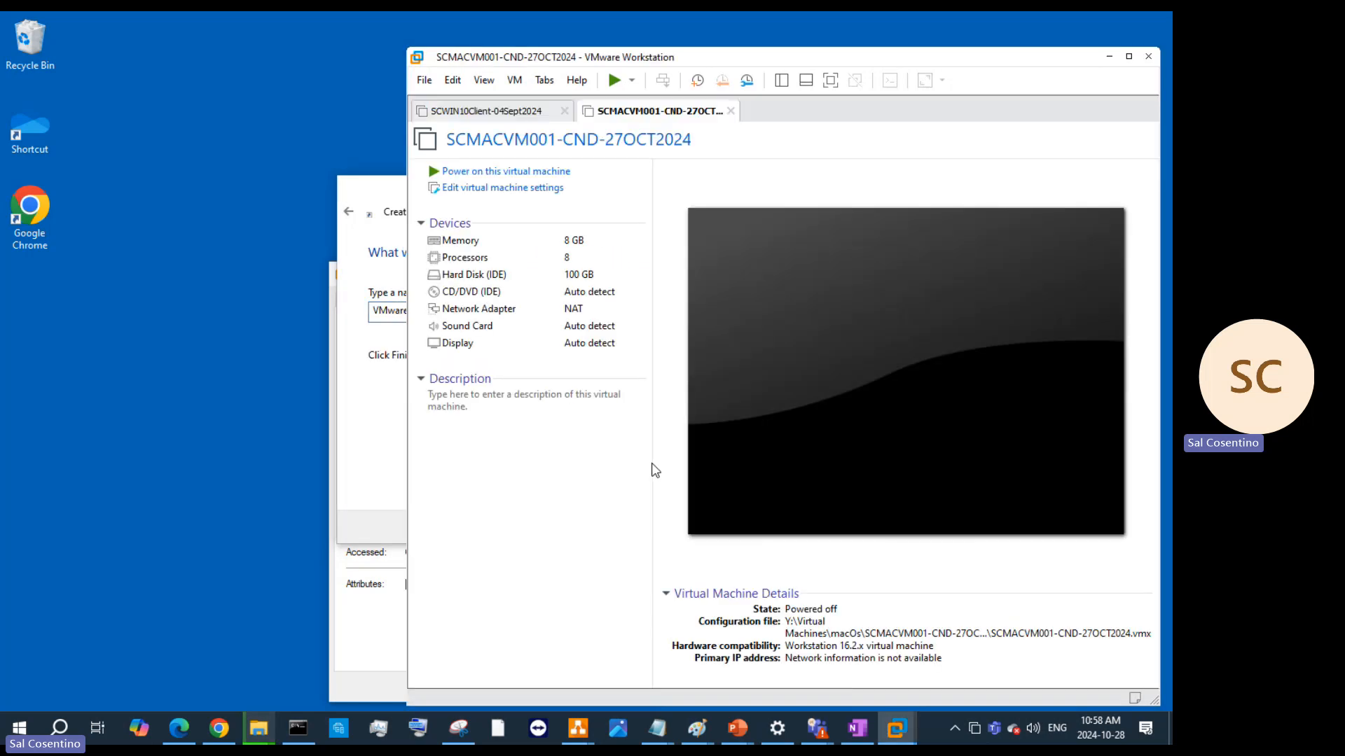
{"action": "left_click", "coordinate": [375, 189]}
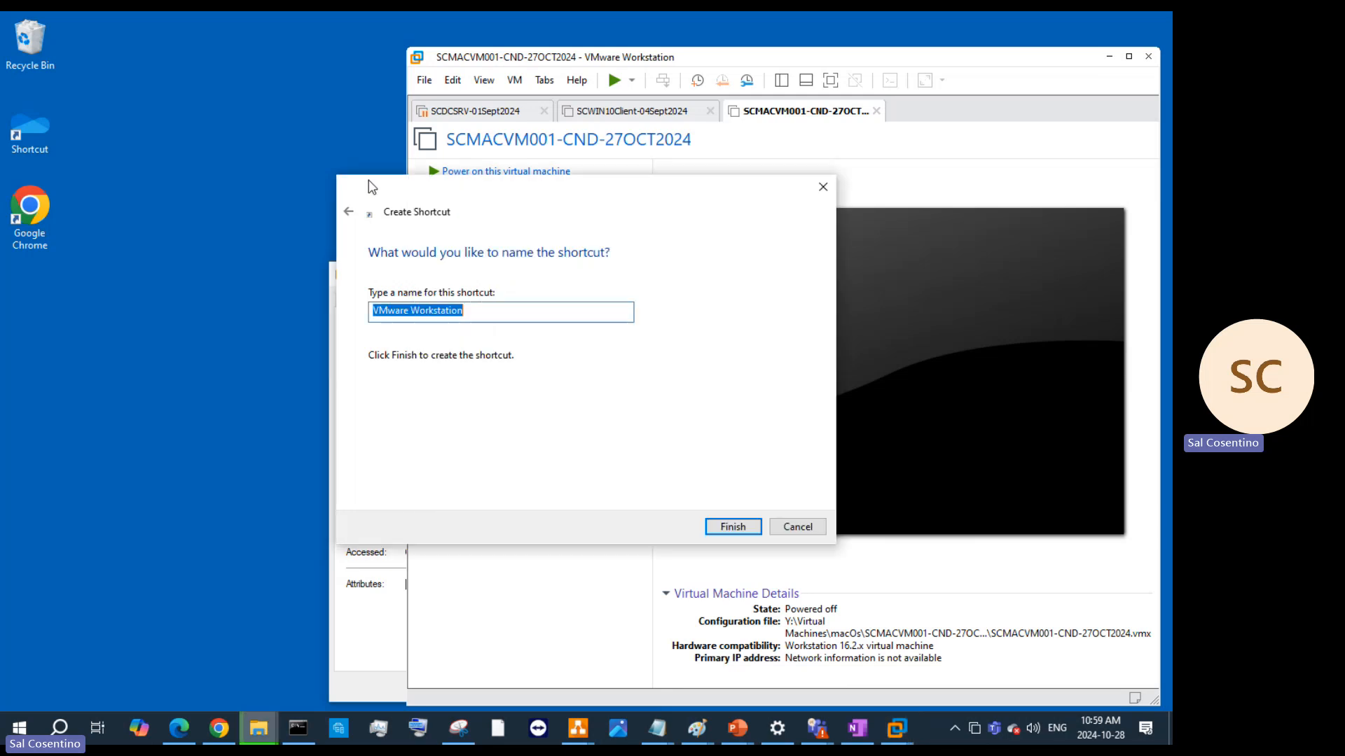
{"action": "left_click", "coordinate": [713, 526]}
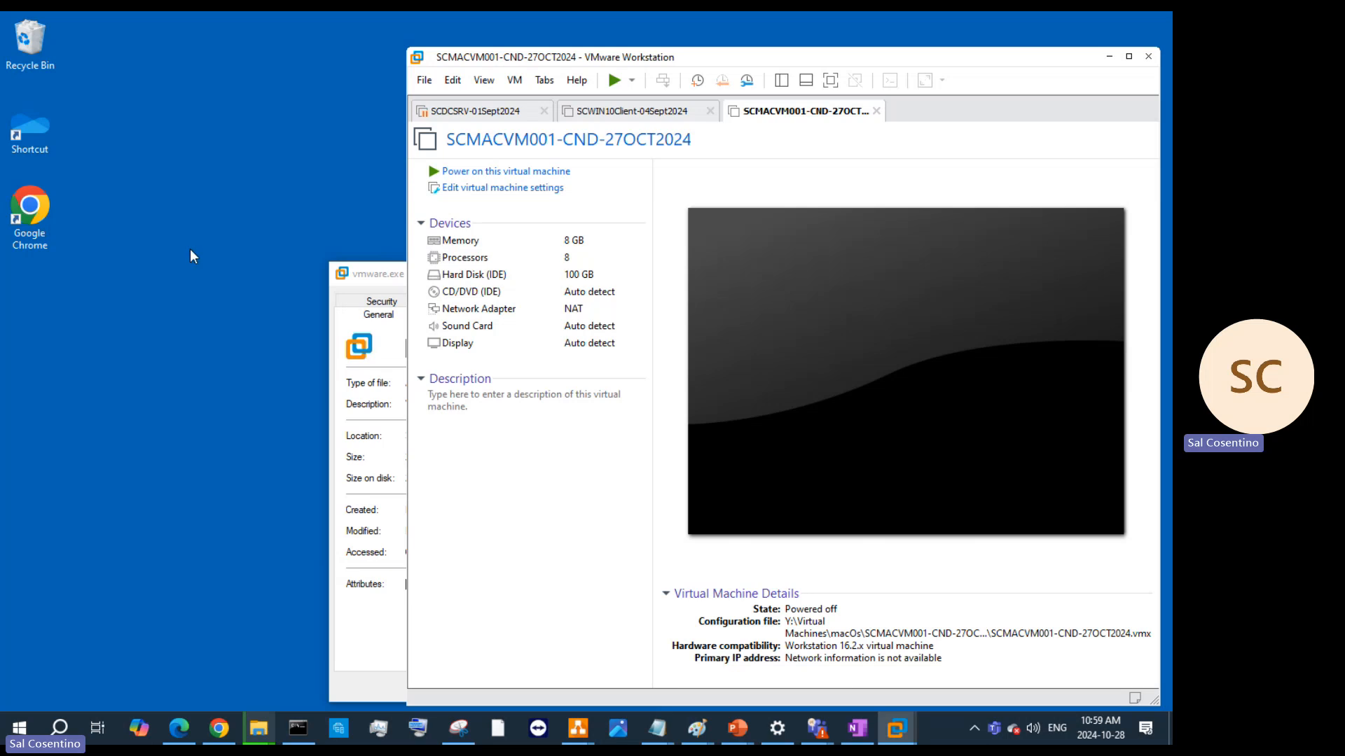
Refresh the desktop and open the new VMware Workstation shortcut to test it
{"action": "right_click", "coordinate": [190, 249]}
{"action": "left_click", "coordinate": [231, 321]}
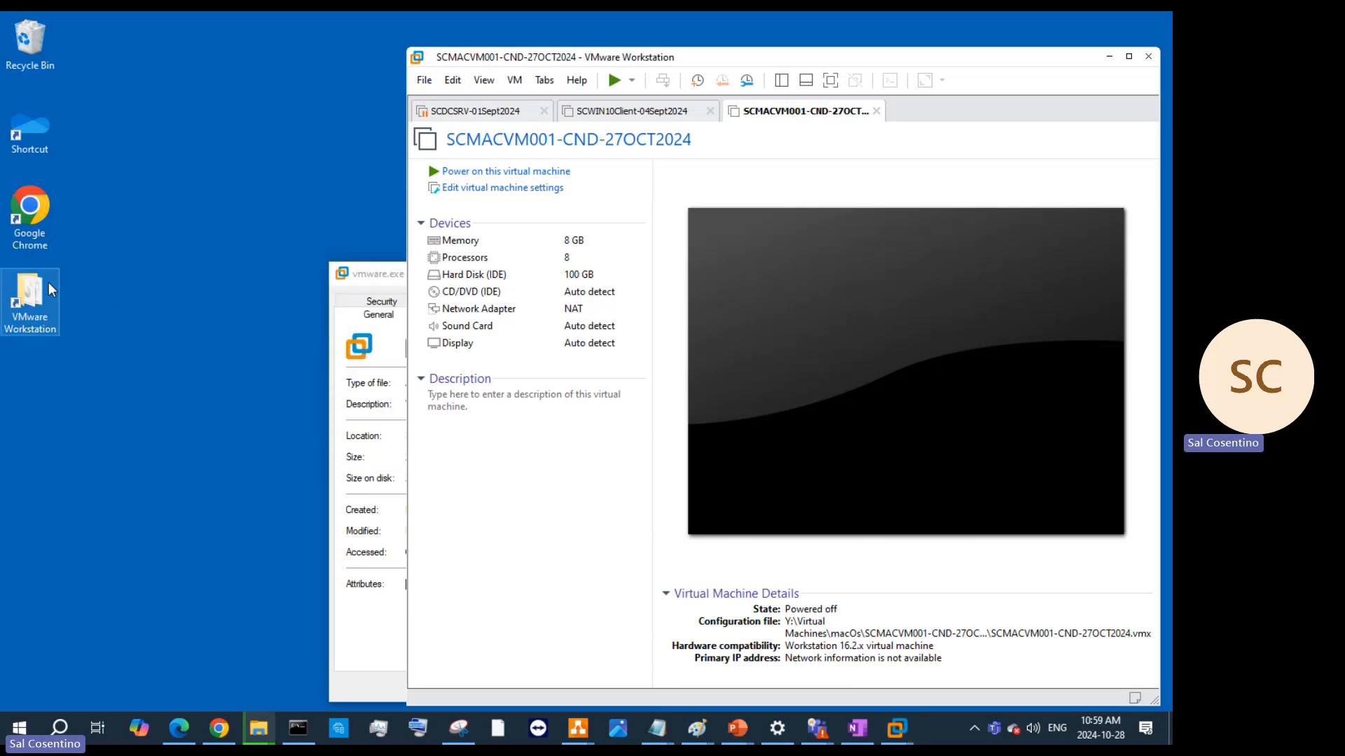
{"action": "double_click", "coordinate": [29, 301]}
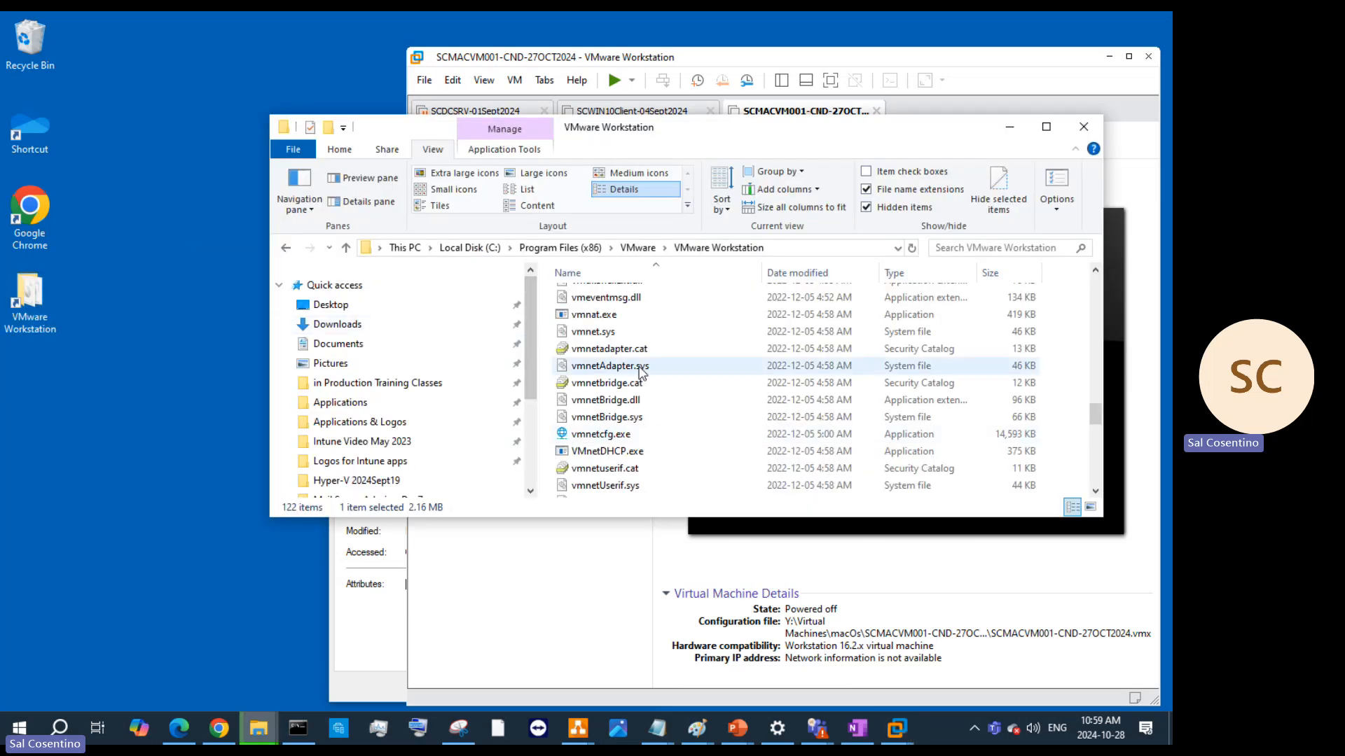
Extend the VMware Workstation shortcut's target path with \vmware.exe and apply the change in its properties
{"action": "left_click", "coordinate": [32, 303]}
{"action": "right_click", "coordinate": [34, 302]}
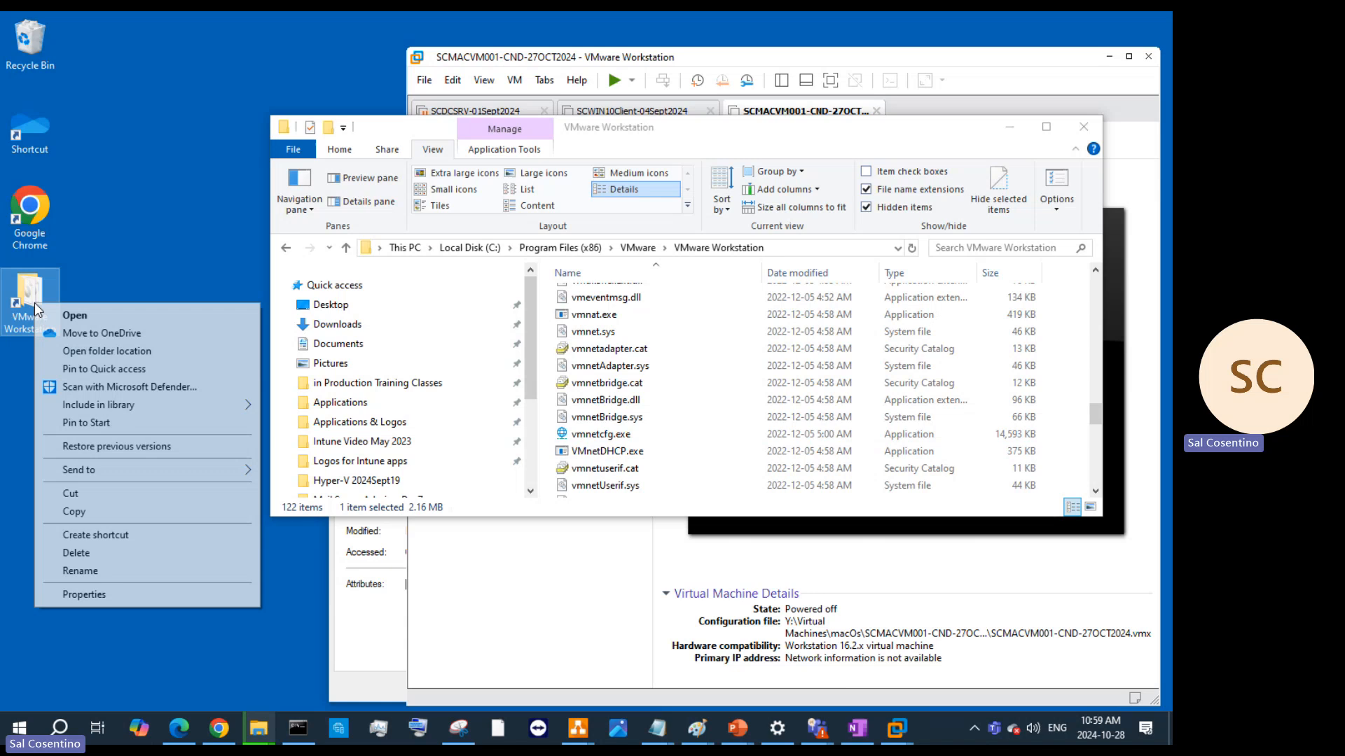
{"action": "left_click", "coordinate": [104, 594]}
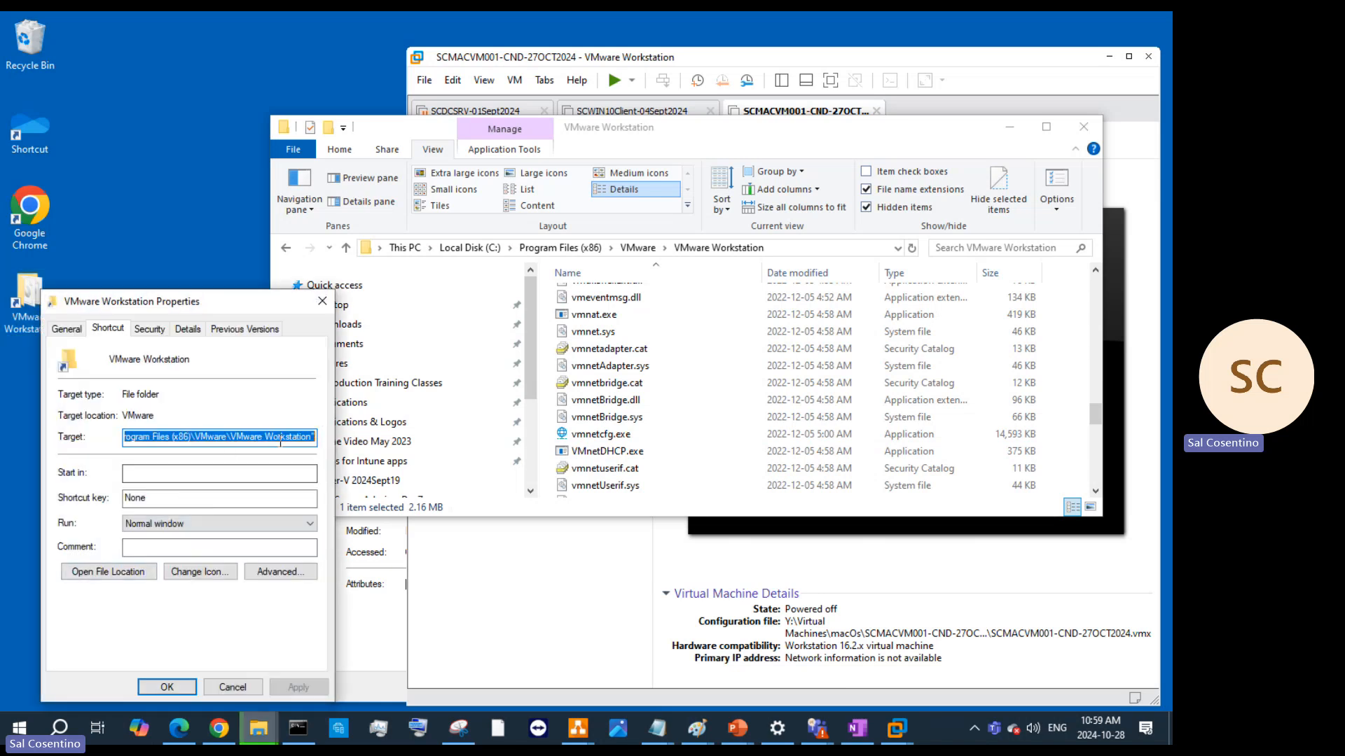
{"action": "left_click", "coordinate": [313, 439]}
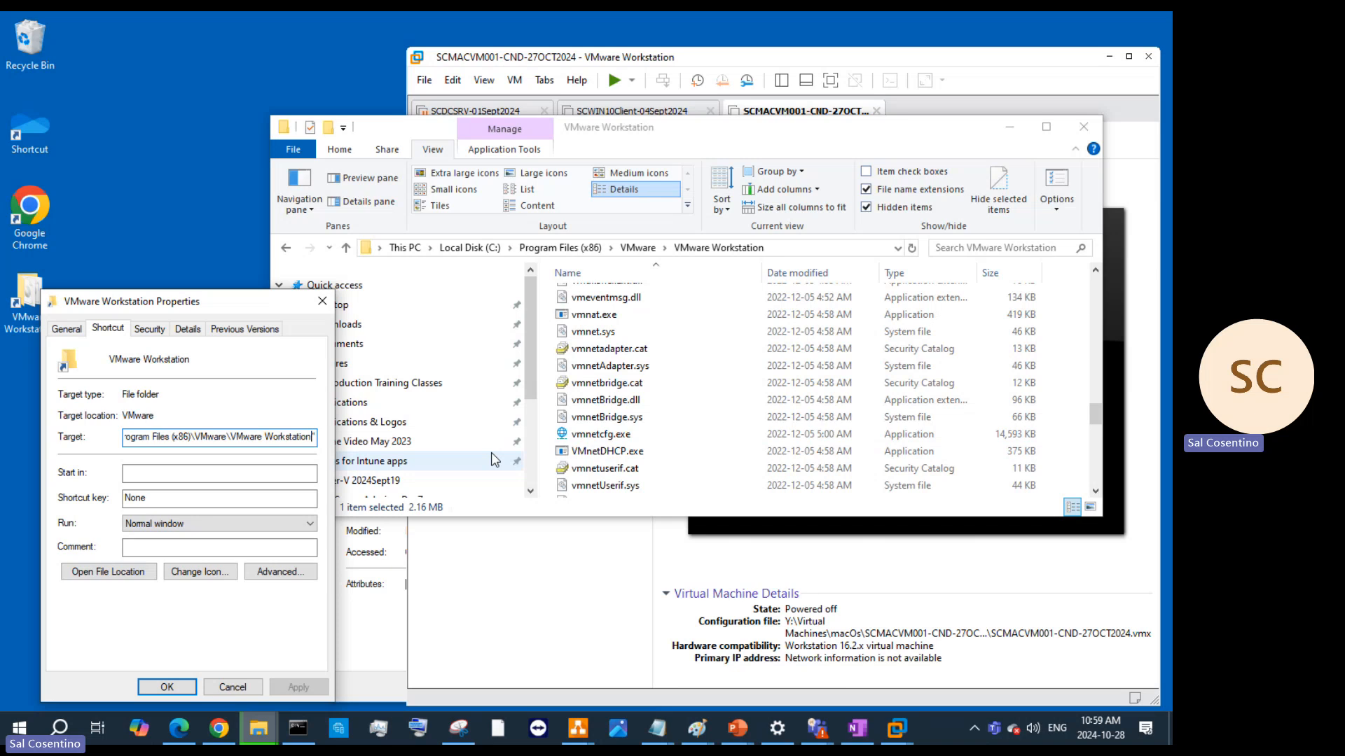
{"action": "key", "text": "BackSpace"}
{"action": "type", "text": "vmwware"}
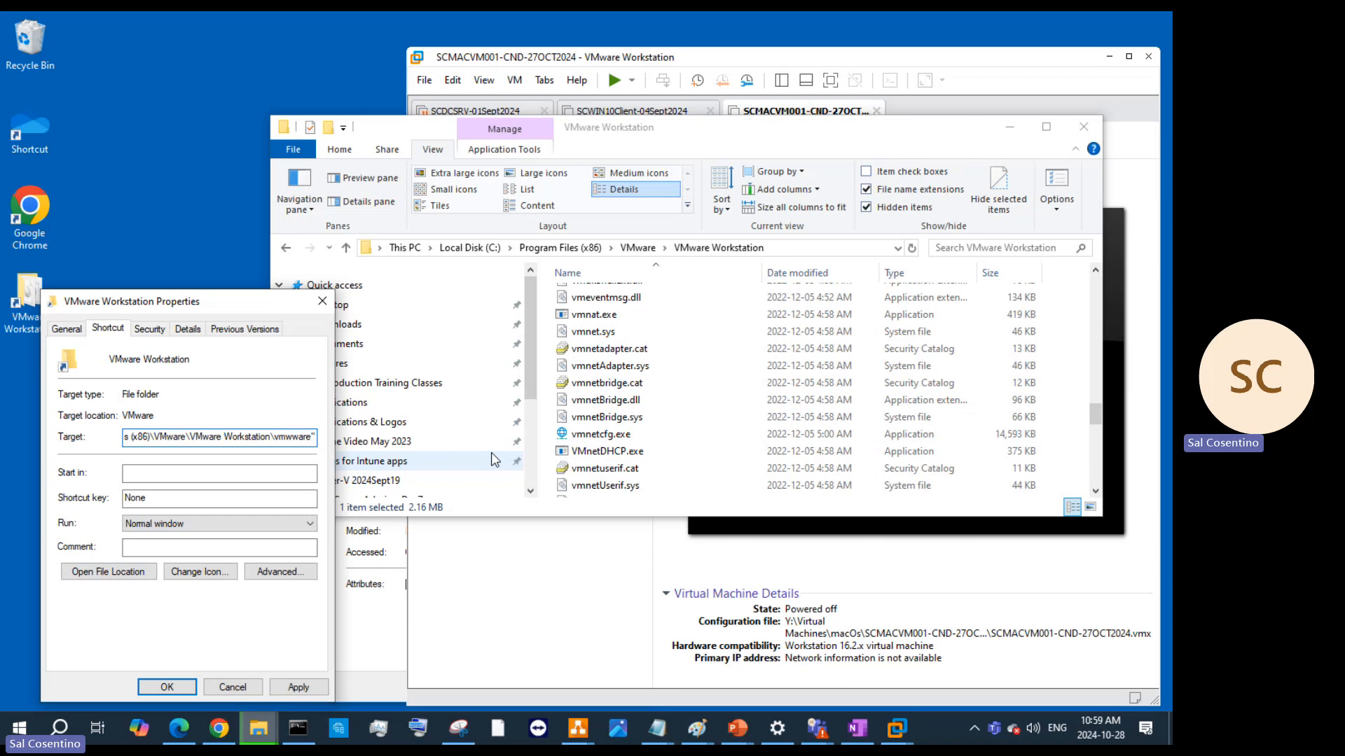
{"action": "type", "text": ".exe\""}
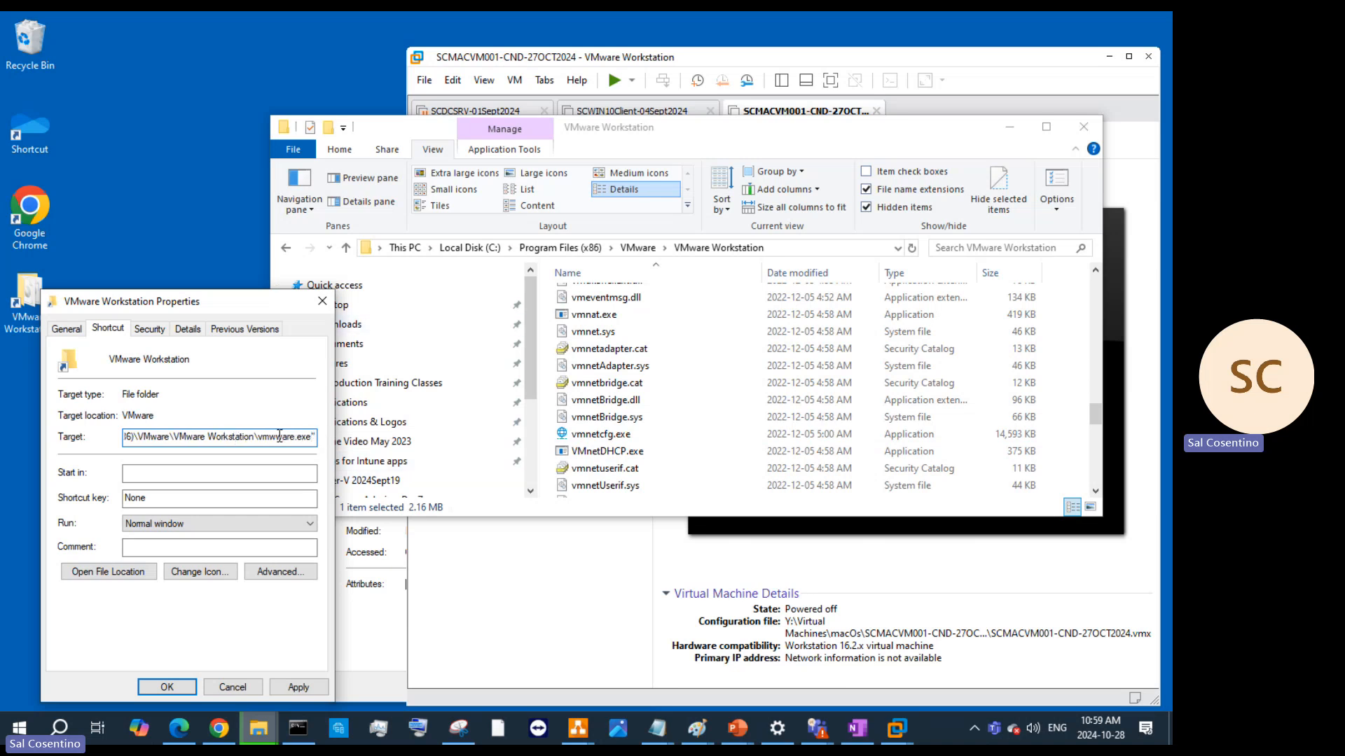
{"action": "key", "text": "BackSpace"}
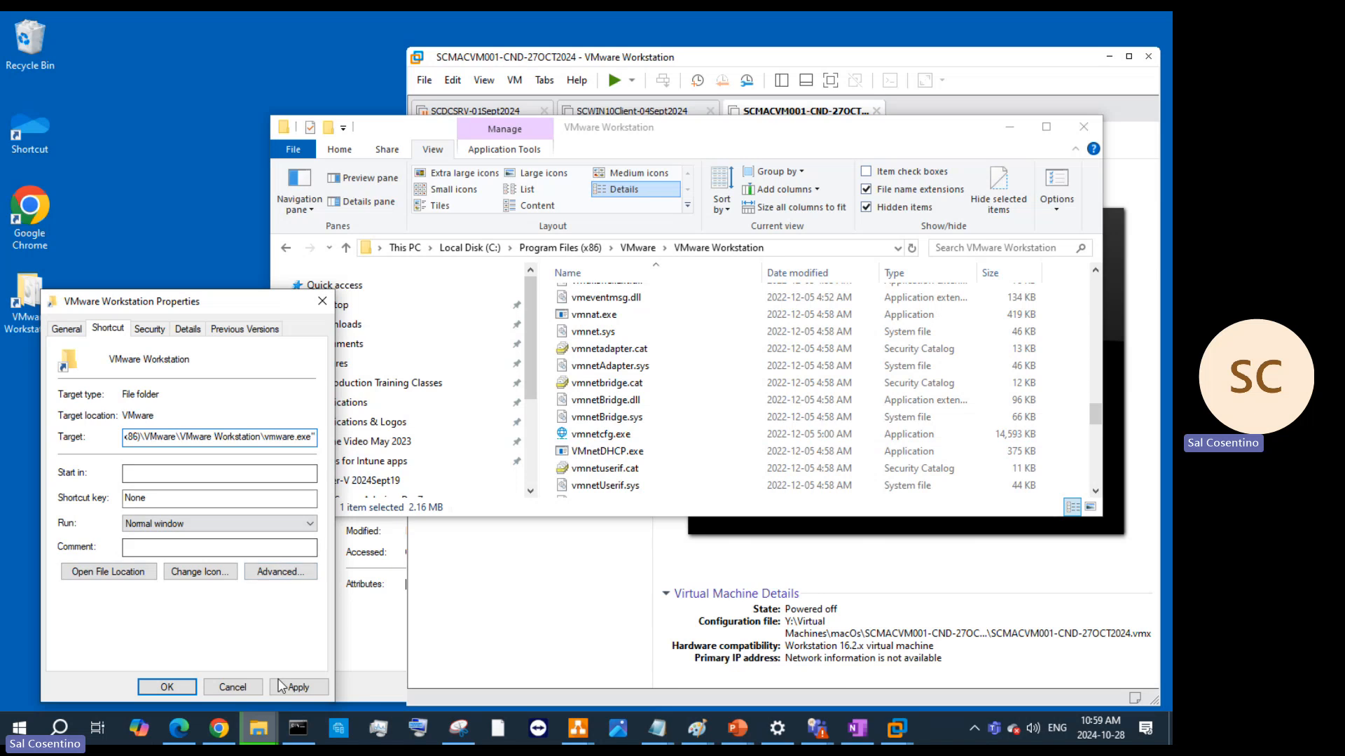
{"action": "left_click", "coordinate": [296, 695]}
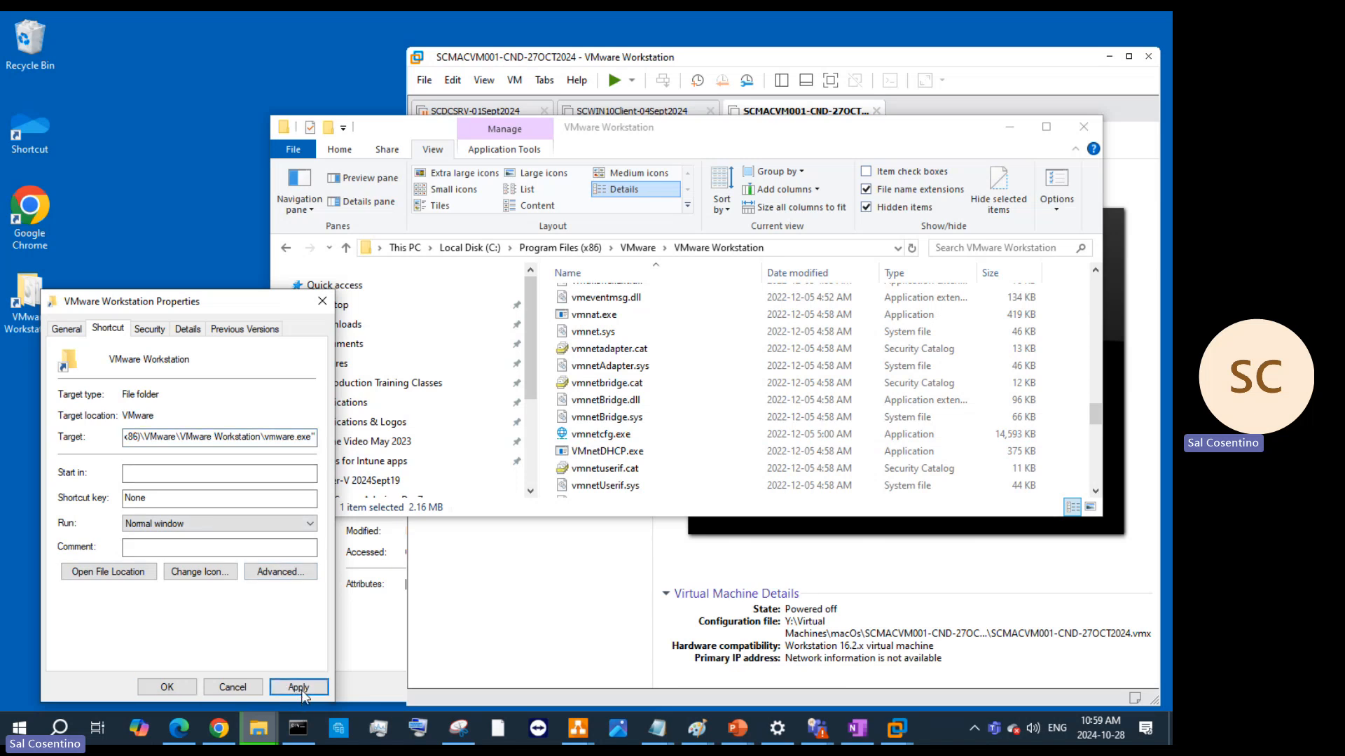
{"action": "left_click", "coordinate": [167, 687]}
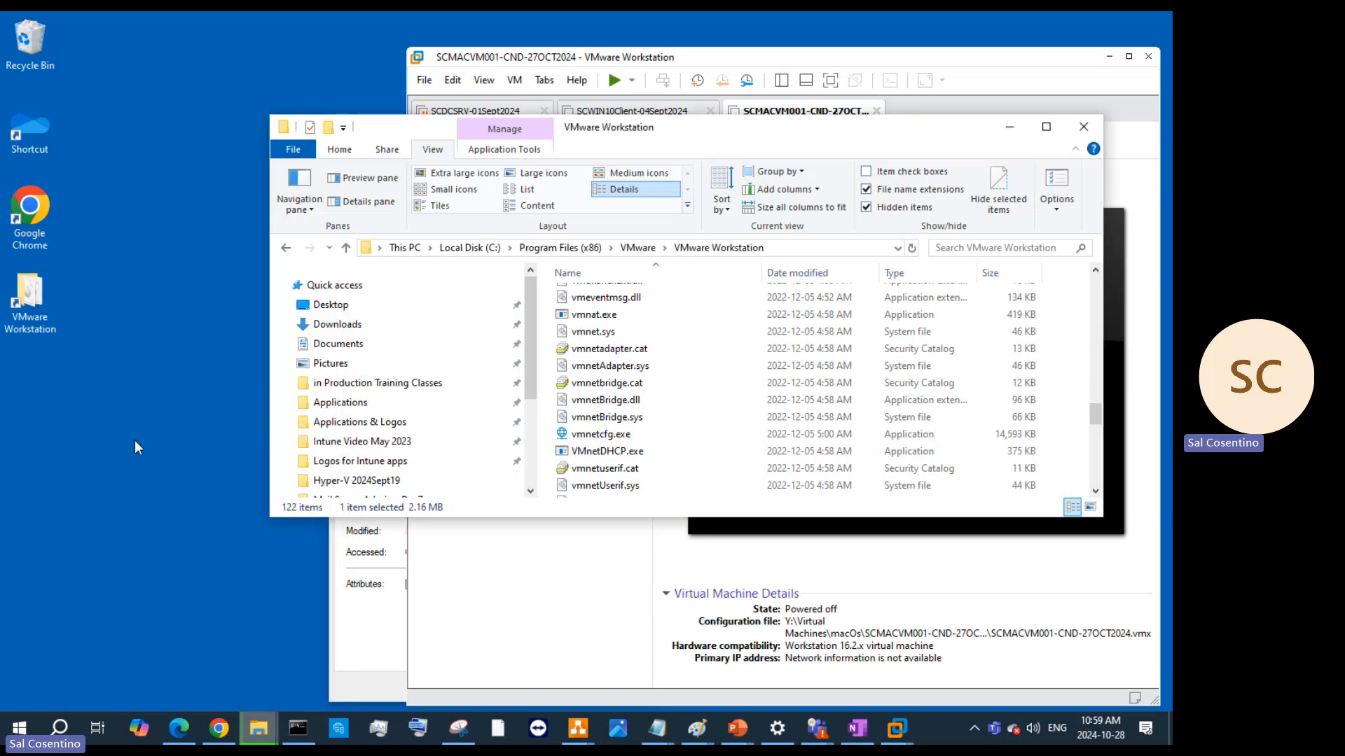
{"action": "left_click", "coordinate": [22, 301]}
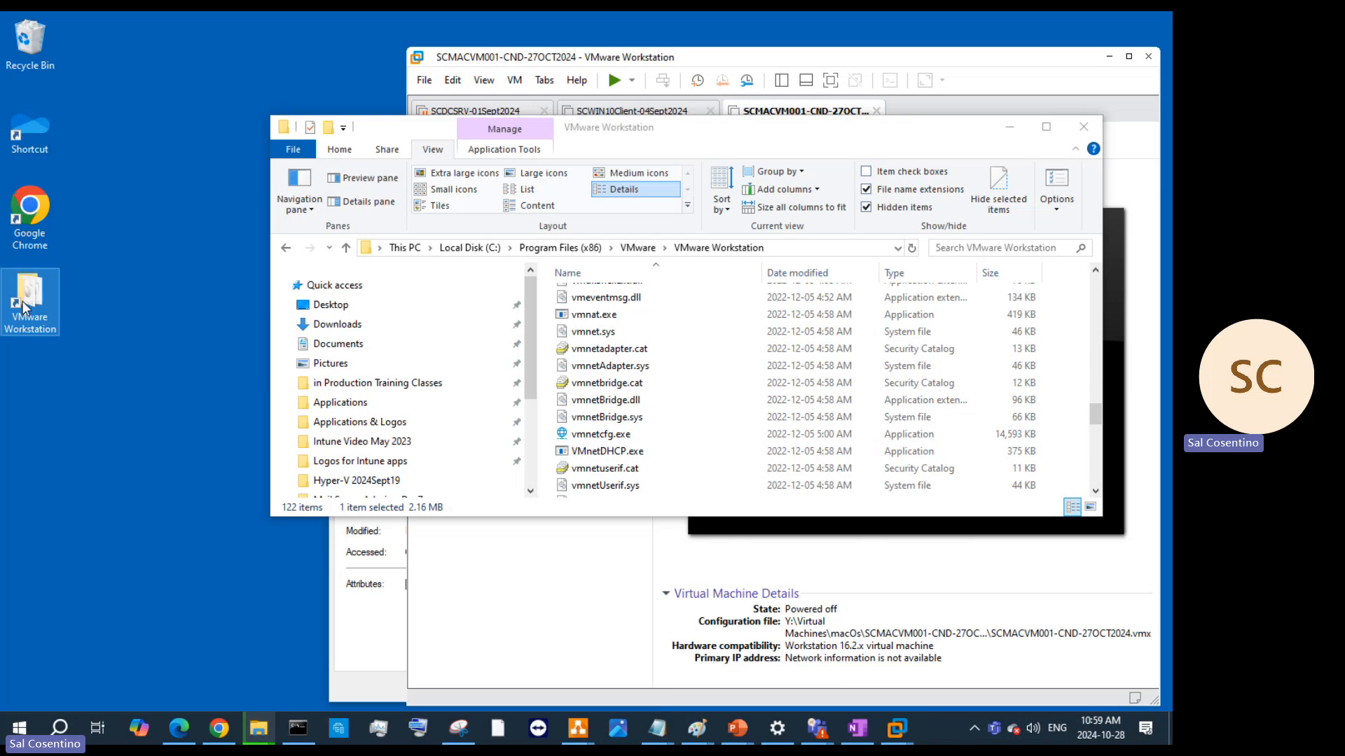
{"action": "double_click", "coordinate": [22, 301]}
{"action": "right_click", "coordinate": [35, 303]}
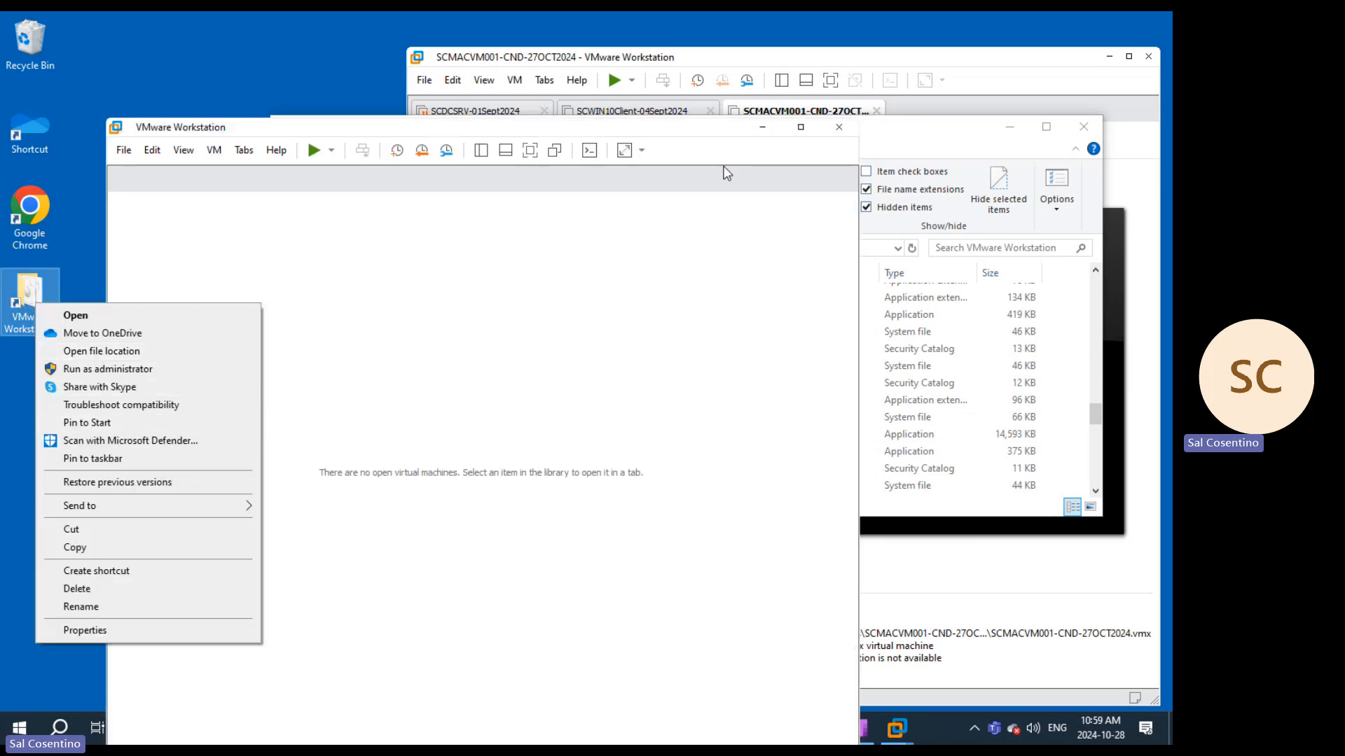
{"action": "left_click", "coordinate": [841, 134]}
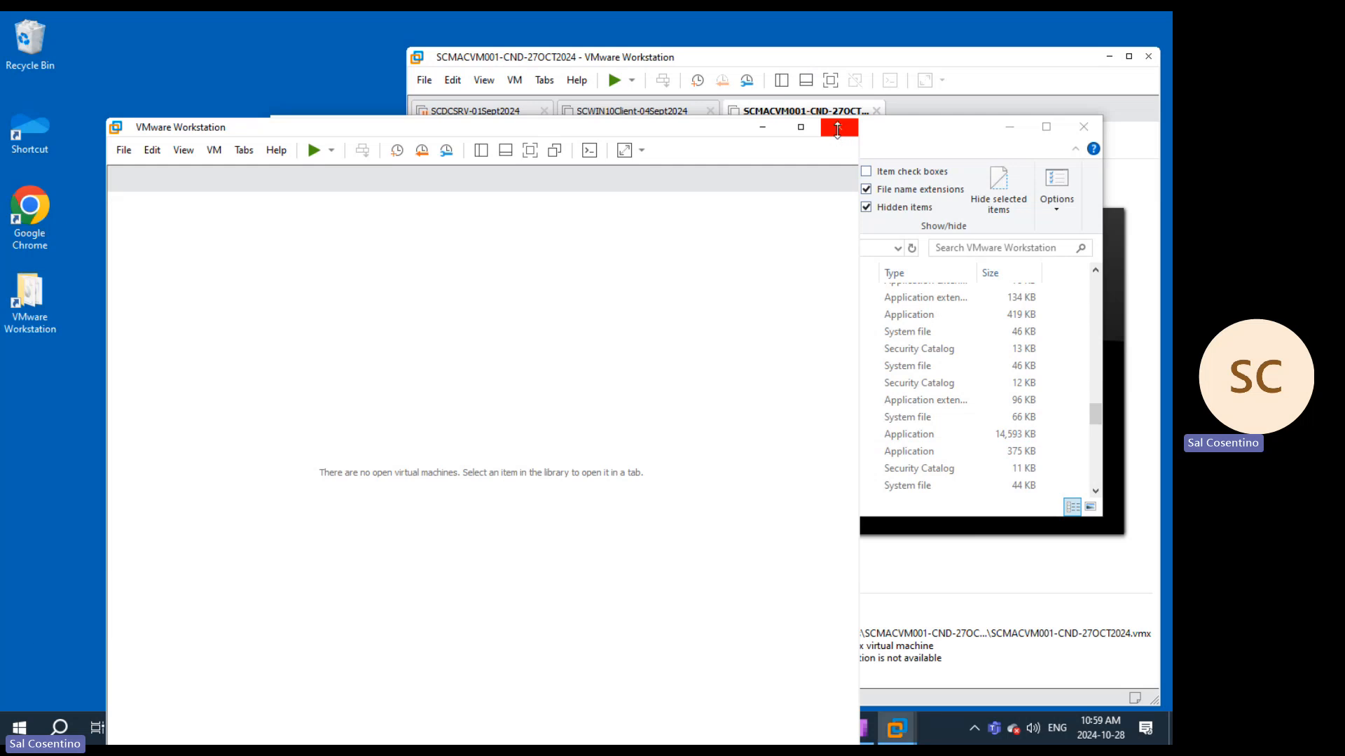
{"action": "left_click", "coordinate": [841, 135]}
Minimize the VMware Workstation folder window and close the vmware.exe properties dialog
{"action": "left_click", "coordinate": [1009, 133]}
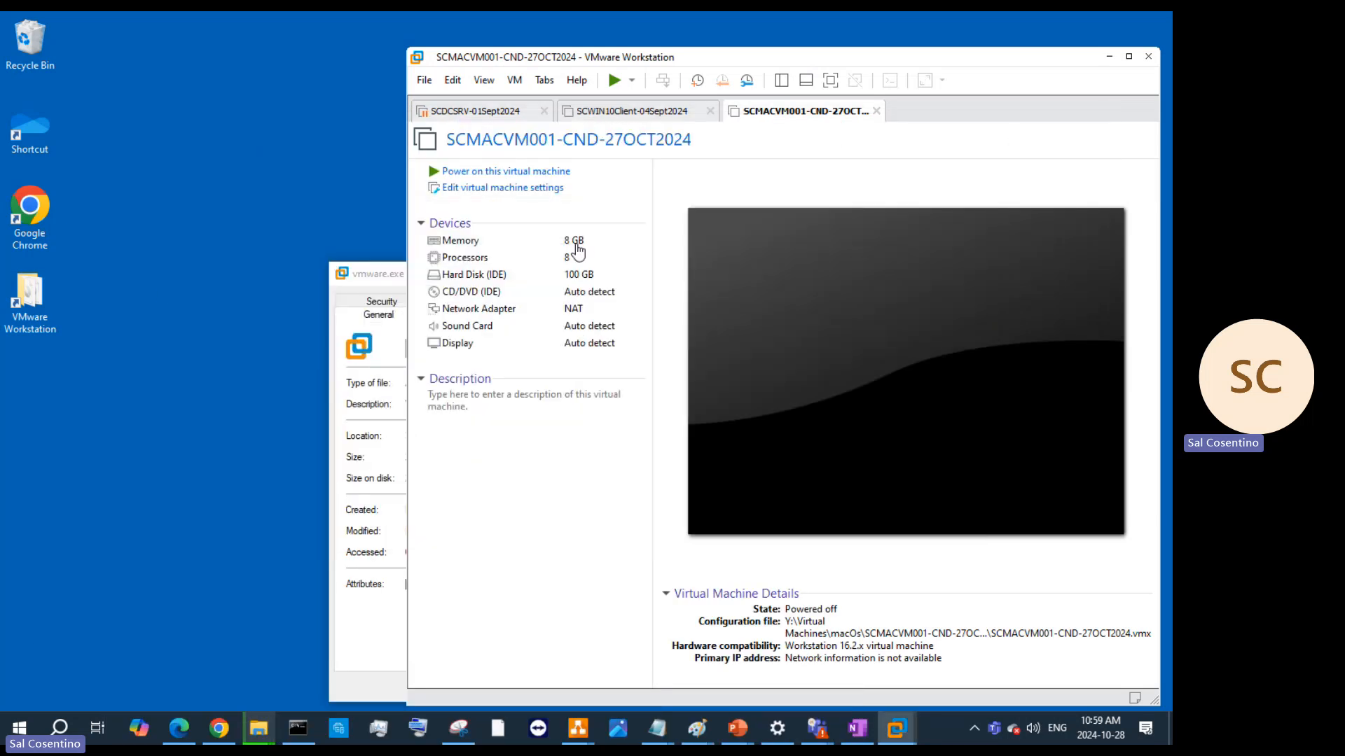
{"action": "left_click_drag", "start_coordinate": [383, 280], "coordinate": [302, 276]}
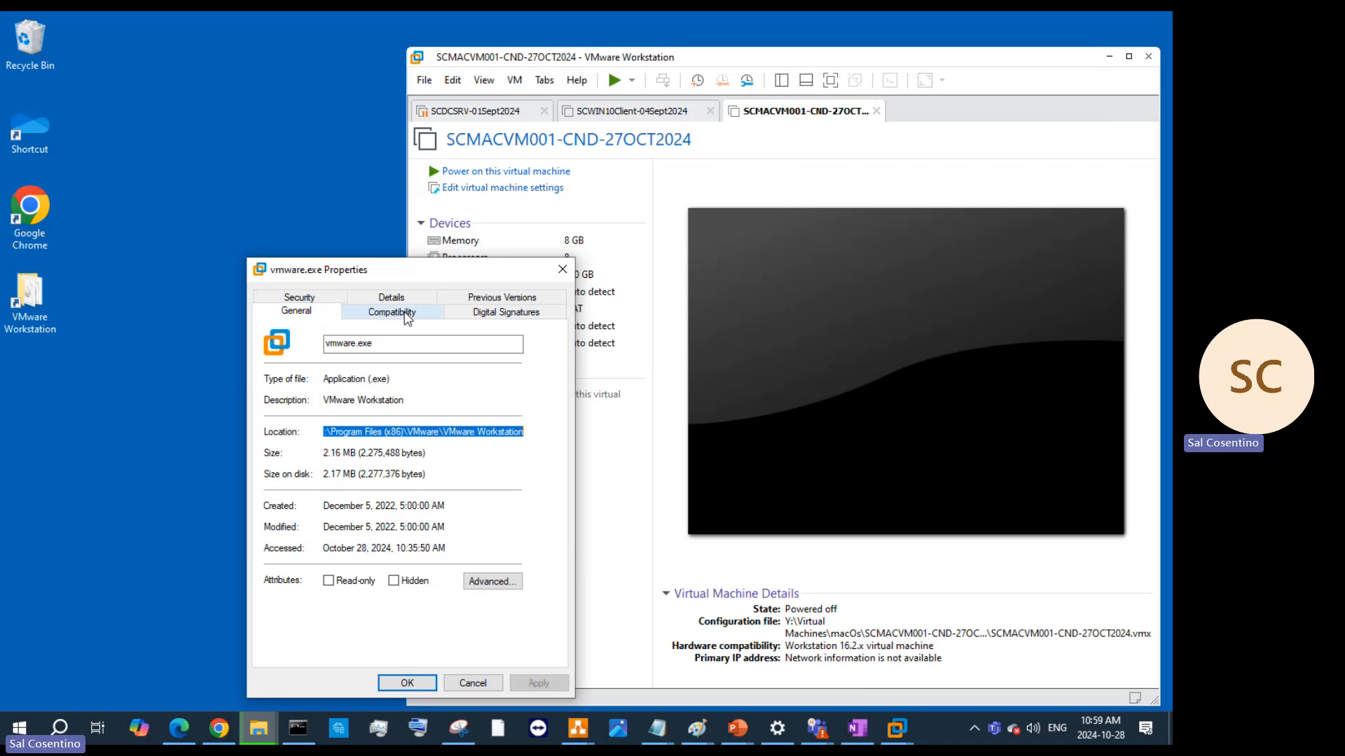
{"action": "left_click", "coordinate": [563, 271]}
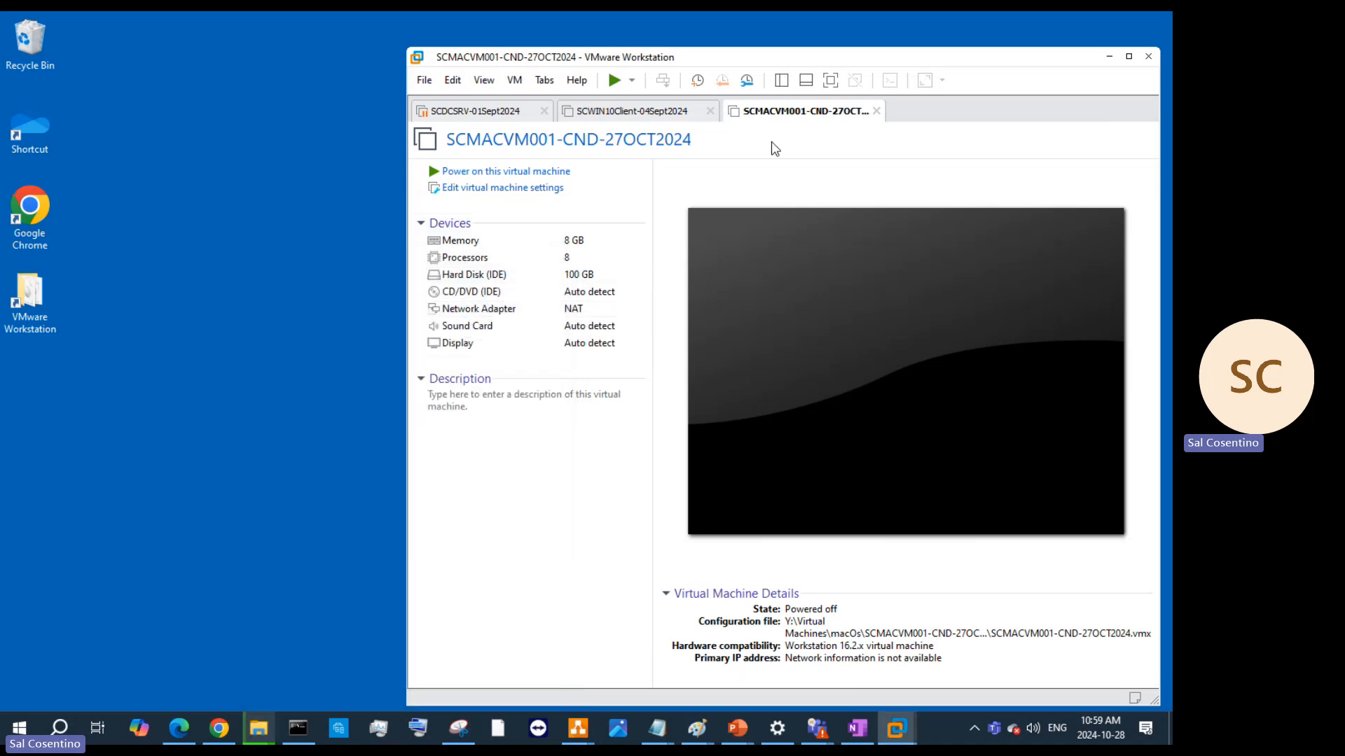
Arrange the SCMACVM001-CND-27OCT2024 virtual machine window side by side with the MacBook presentation
{"action": "left_click", "coordinate": [1129, 56]}
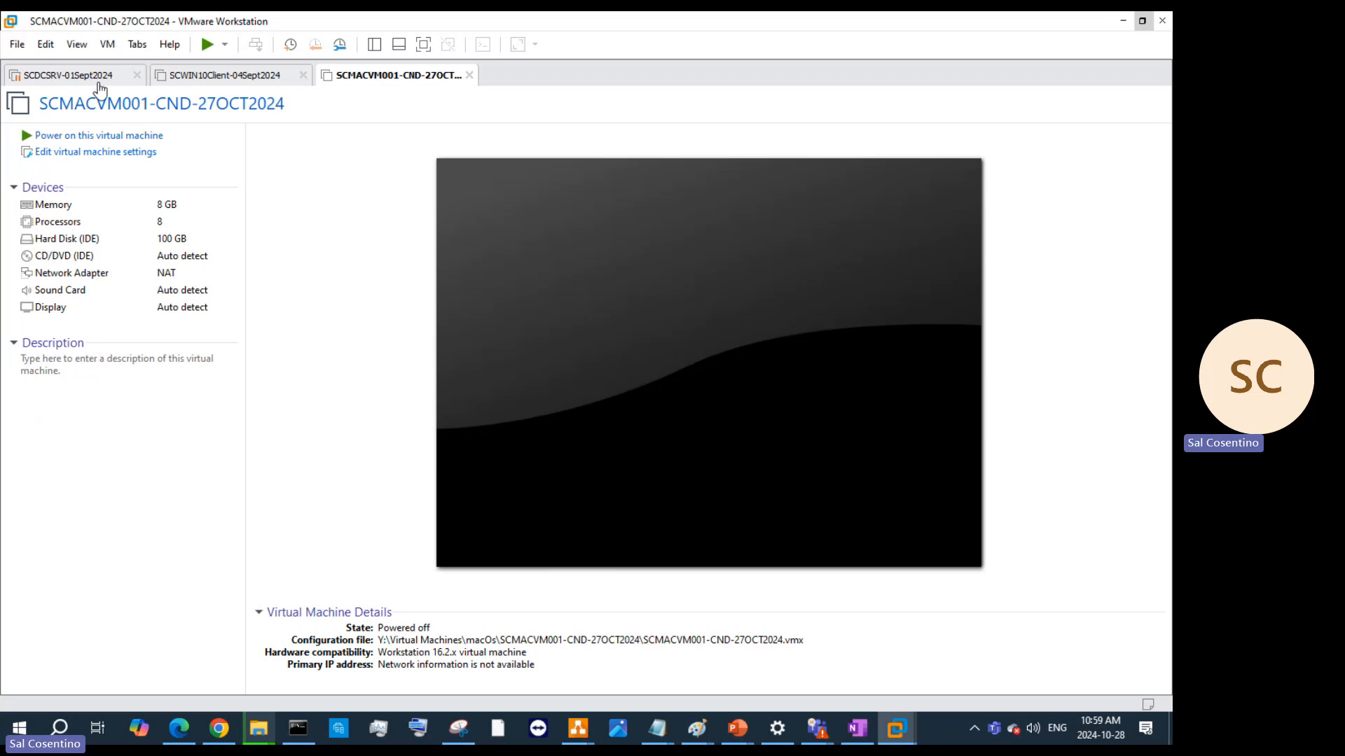
{"action": "left_click", "coordinate": [17, 44]}
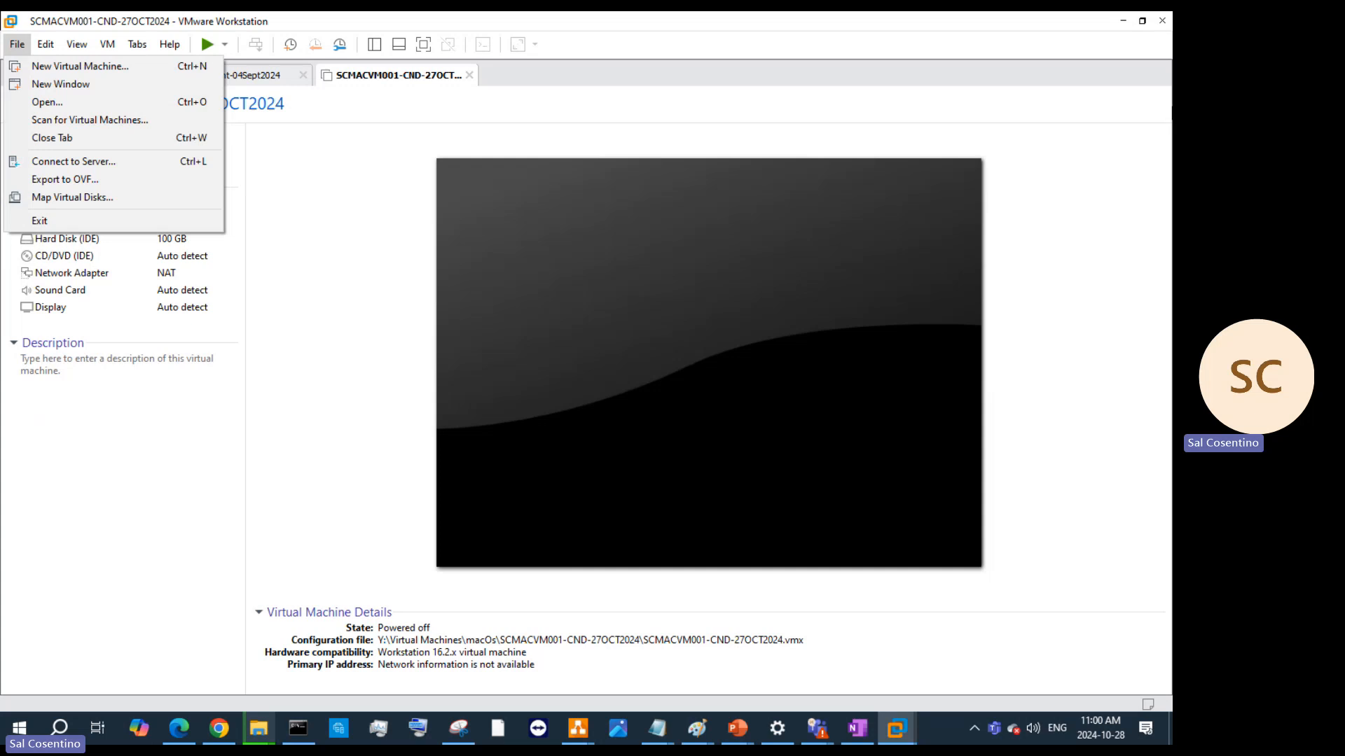
{"action": "left_click", "coordinate": [1010, 27]}
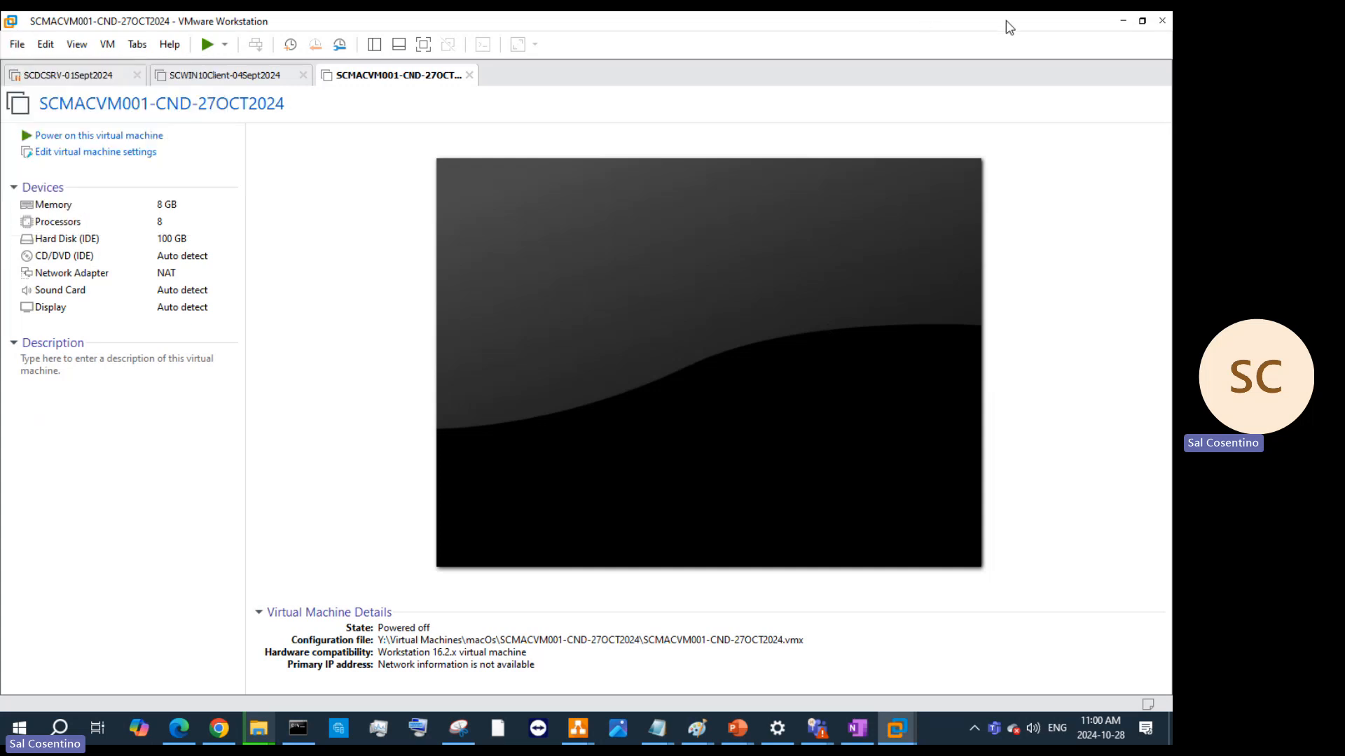
{"action": "left_click", "coordinate": [1142, 20]}
{"action": "key", "text": "super+Left"}
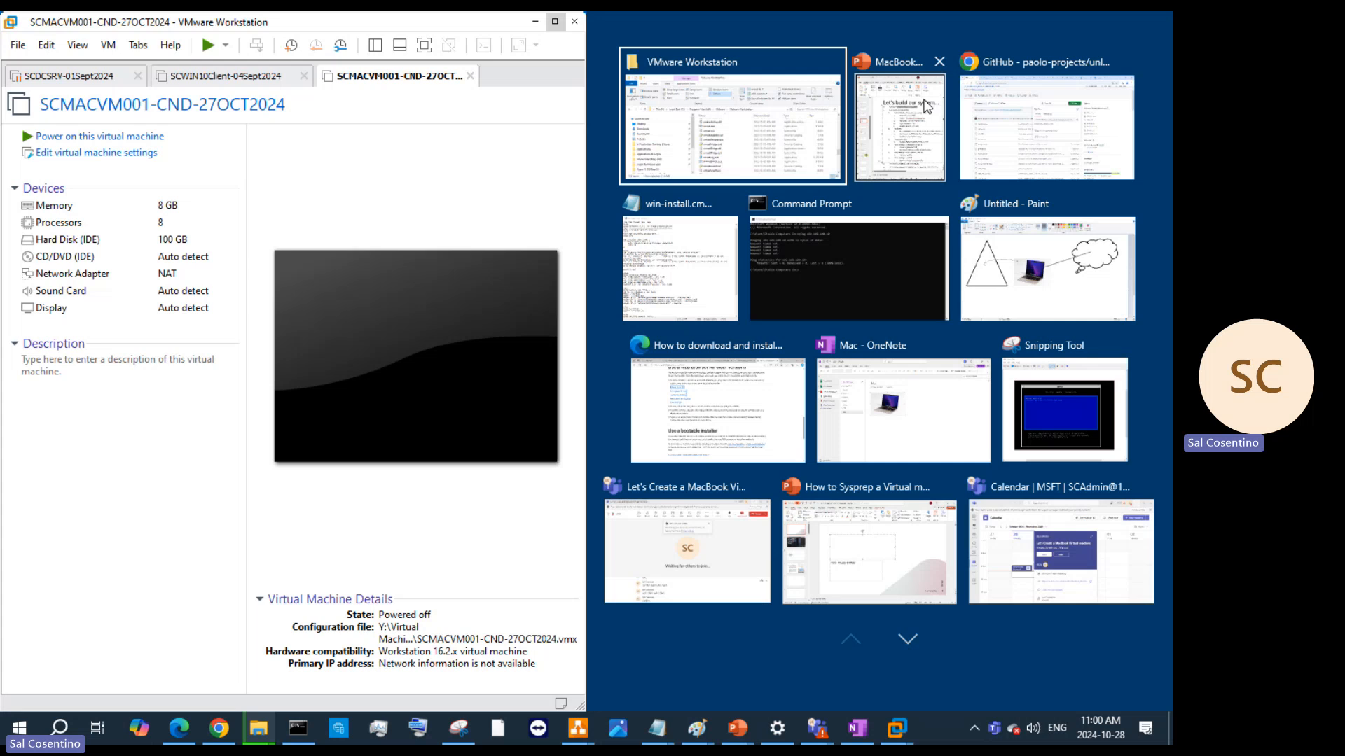
{"action": "left_click", "coordinate": [928, 106]}
Check which guest operating systems and Other versions a typical new virtual machine offers when the operating system is installed later, and close the wizard
{"action": "left_click", "coordinate": [28, 49]}
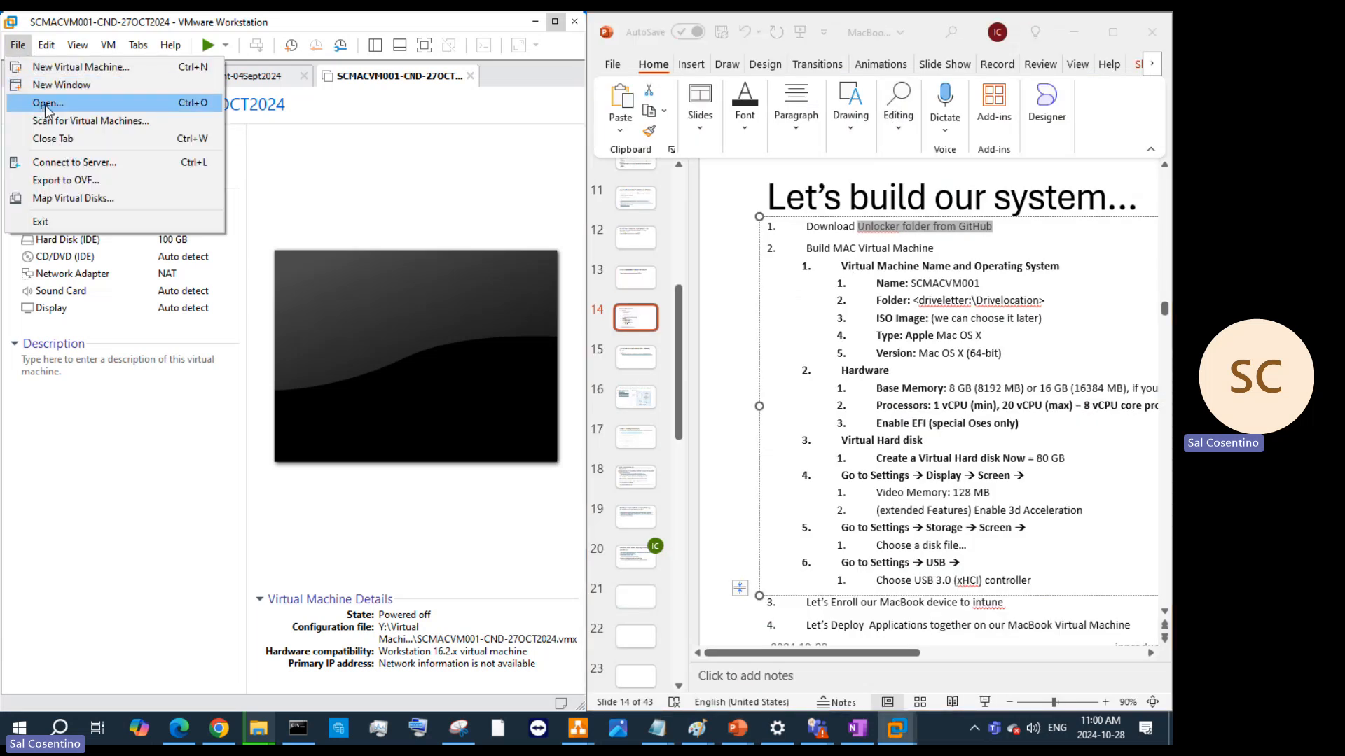
{"action": "left_click", "coordinate": [87, 68]}
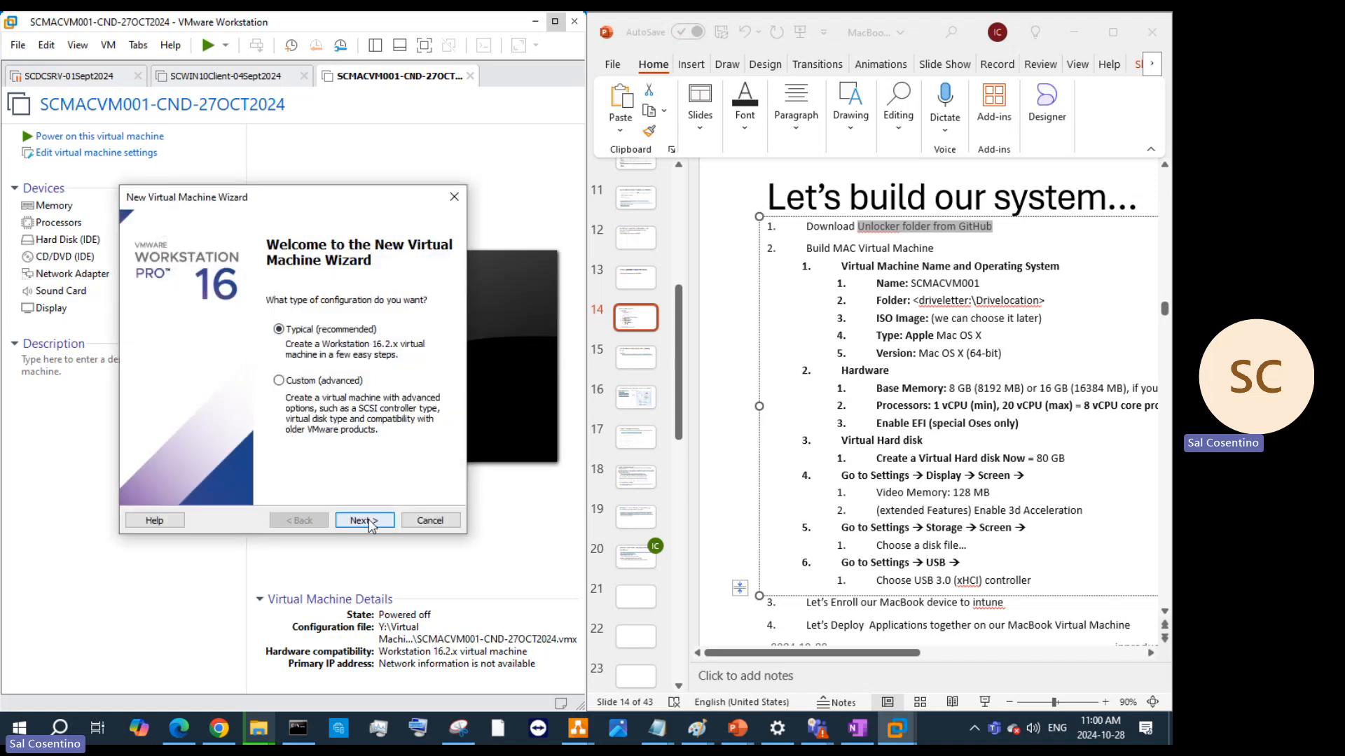
{"action": "left_click", "coordinate": [370, 522]}
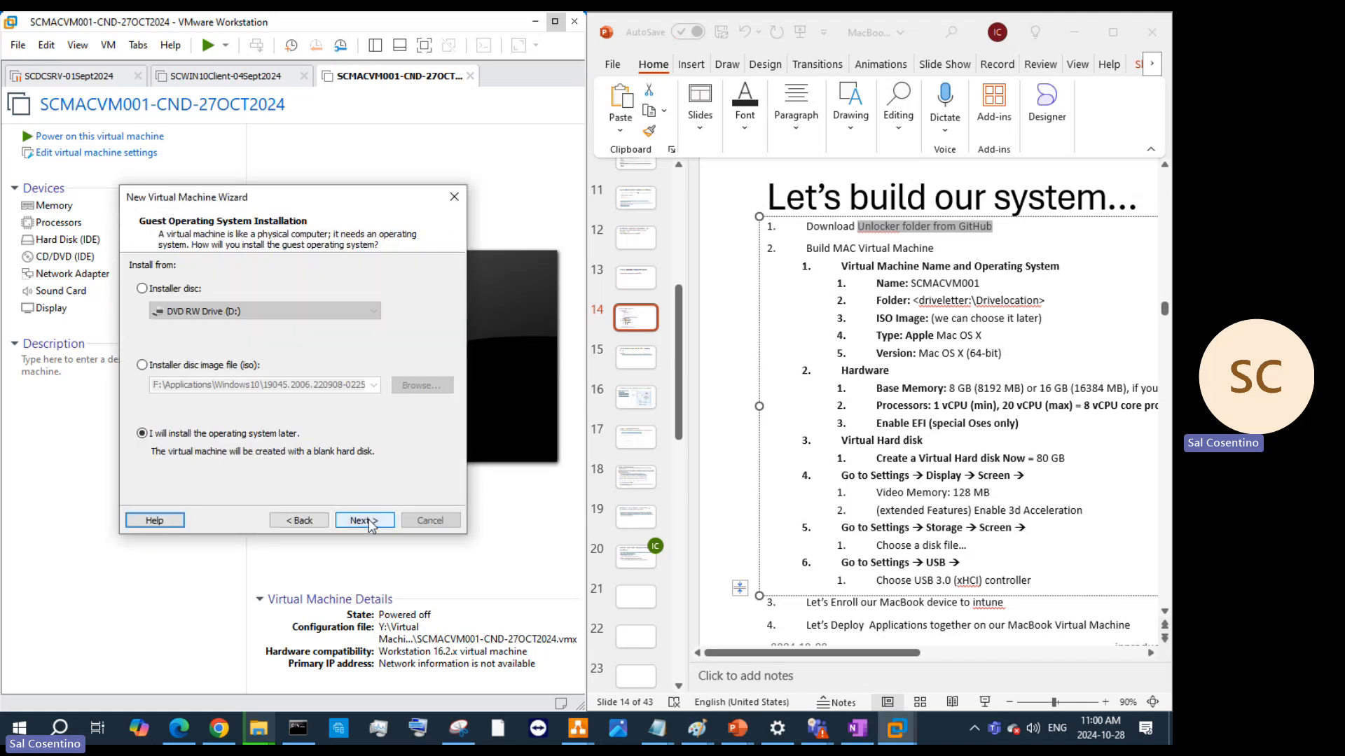
{"action": "left_click", "coordinate": [370, 522]}
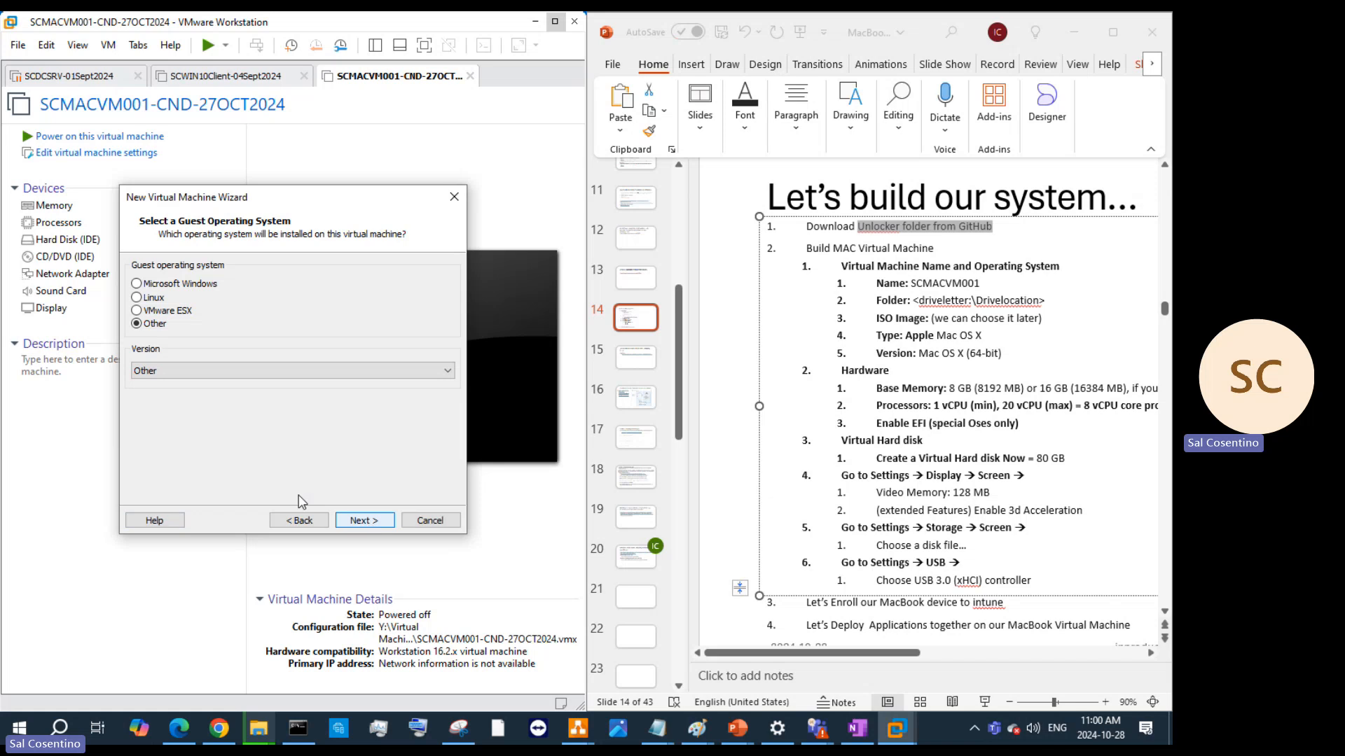
{"action": "left_click", "coordinate": [199, 371]}
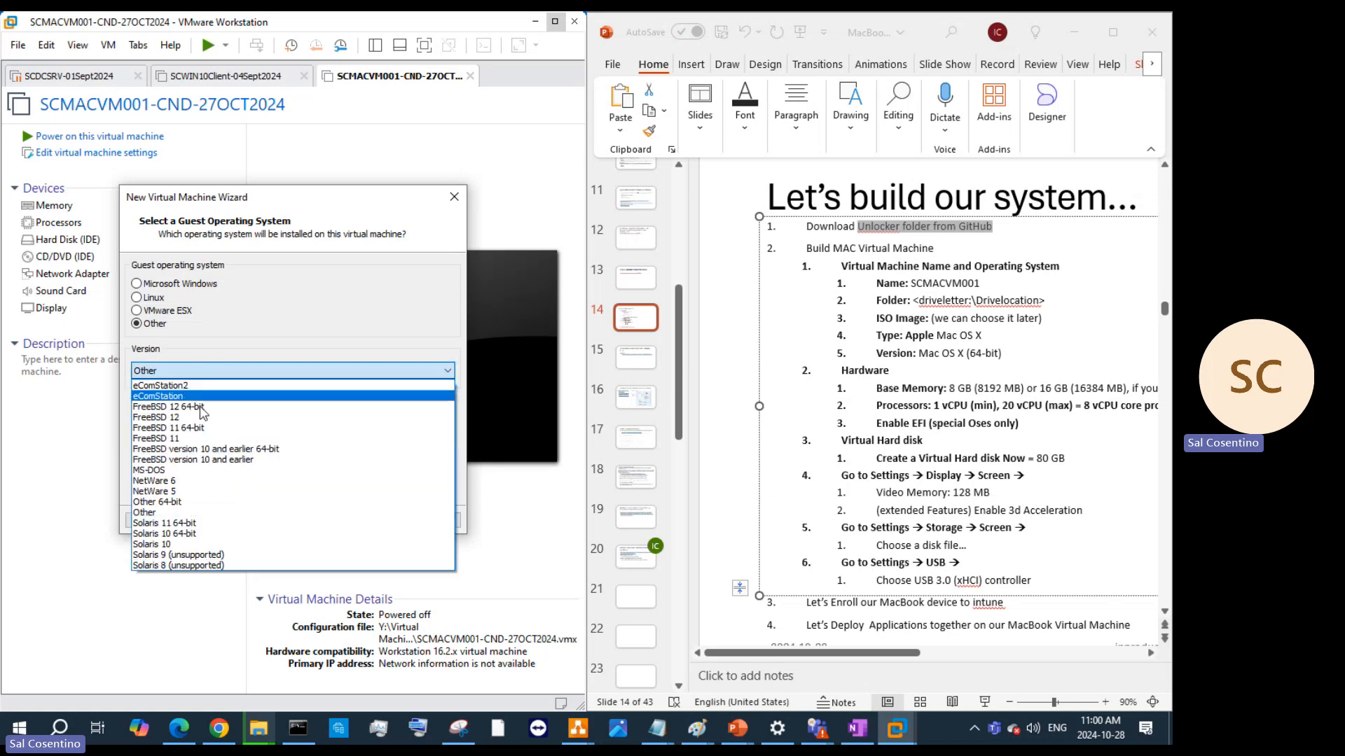
{"action": "left_click", "coordinate": [465, 202]}
{"action": "left_click", "coordinate": [465, 201]}
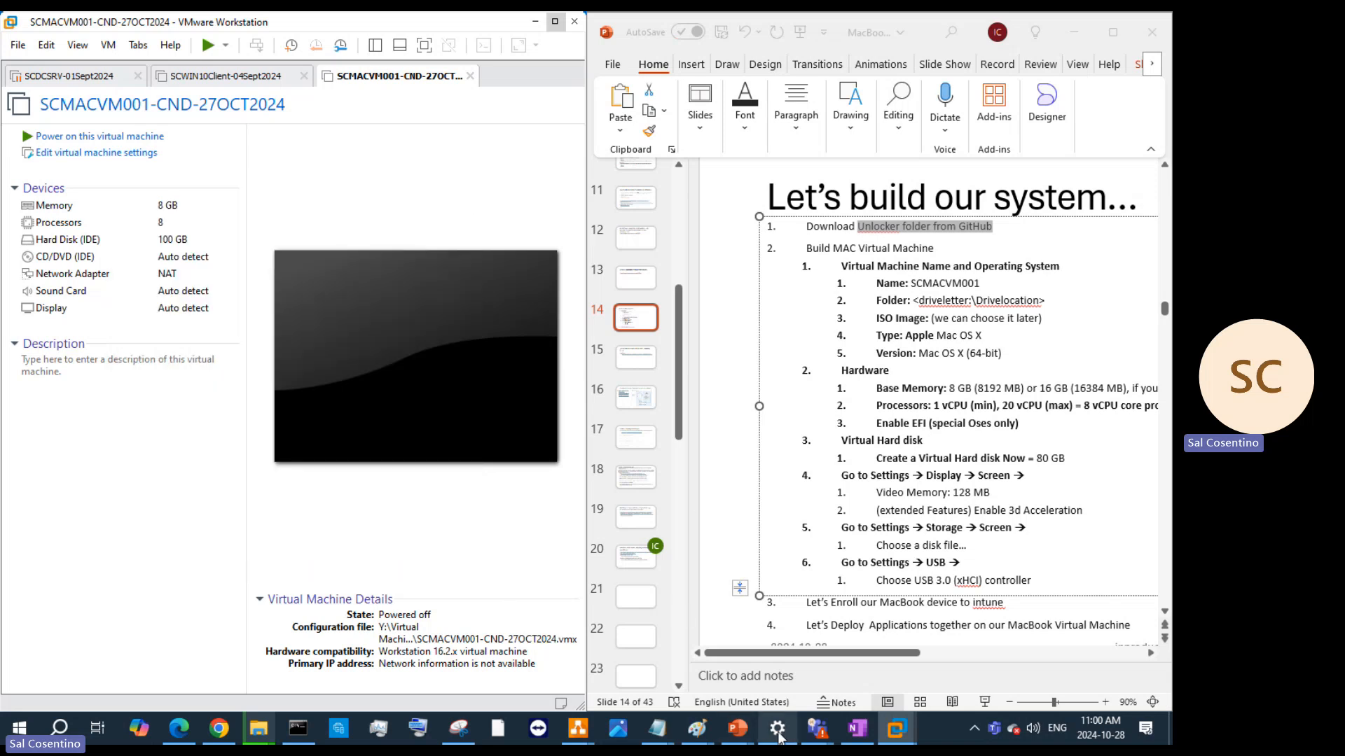
Bring up the OneDrive copy of the unlocker-master folder and close its window
{"action": "mouse_move", "coordinate": [643, 739]}
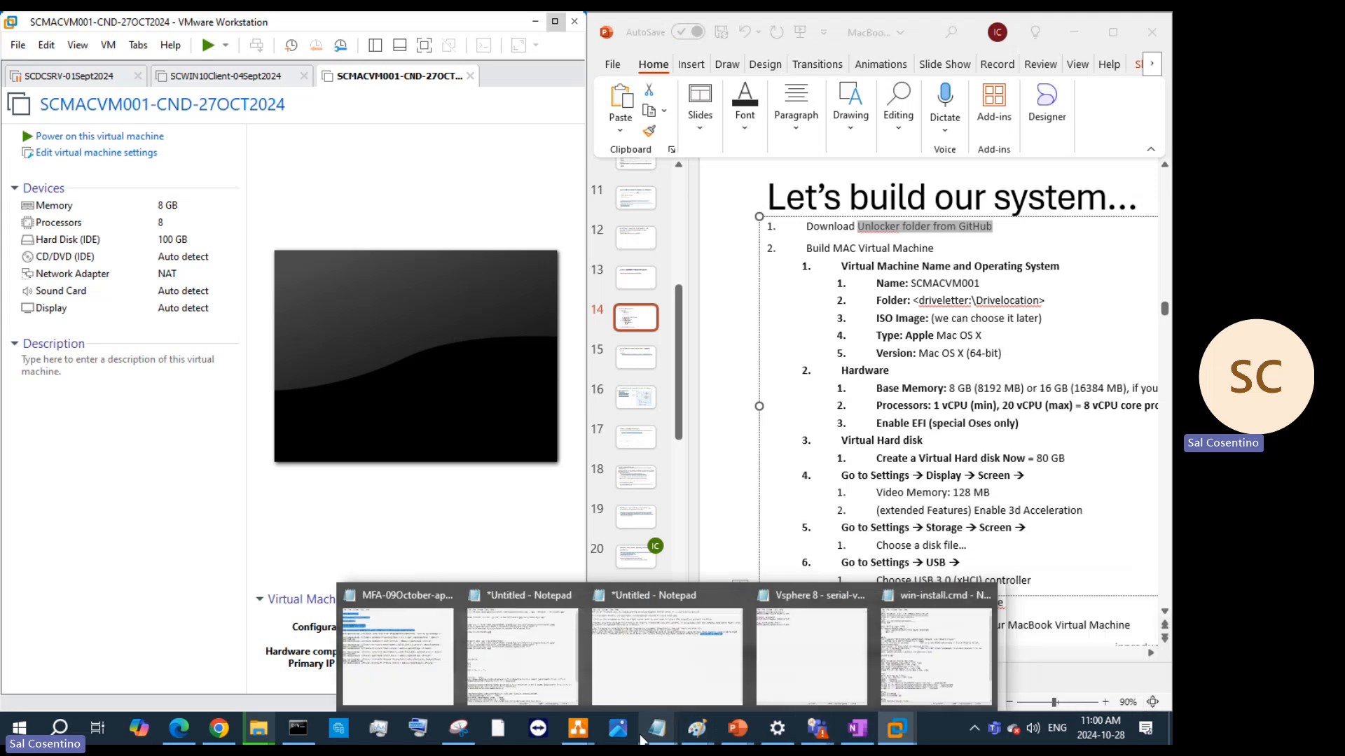
{"action": "mouse_move", "coordinate": [259, 732]}
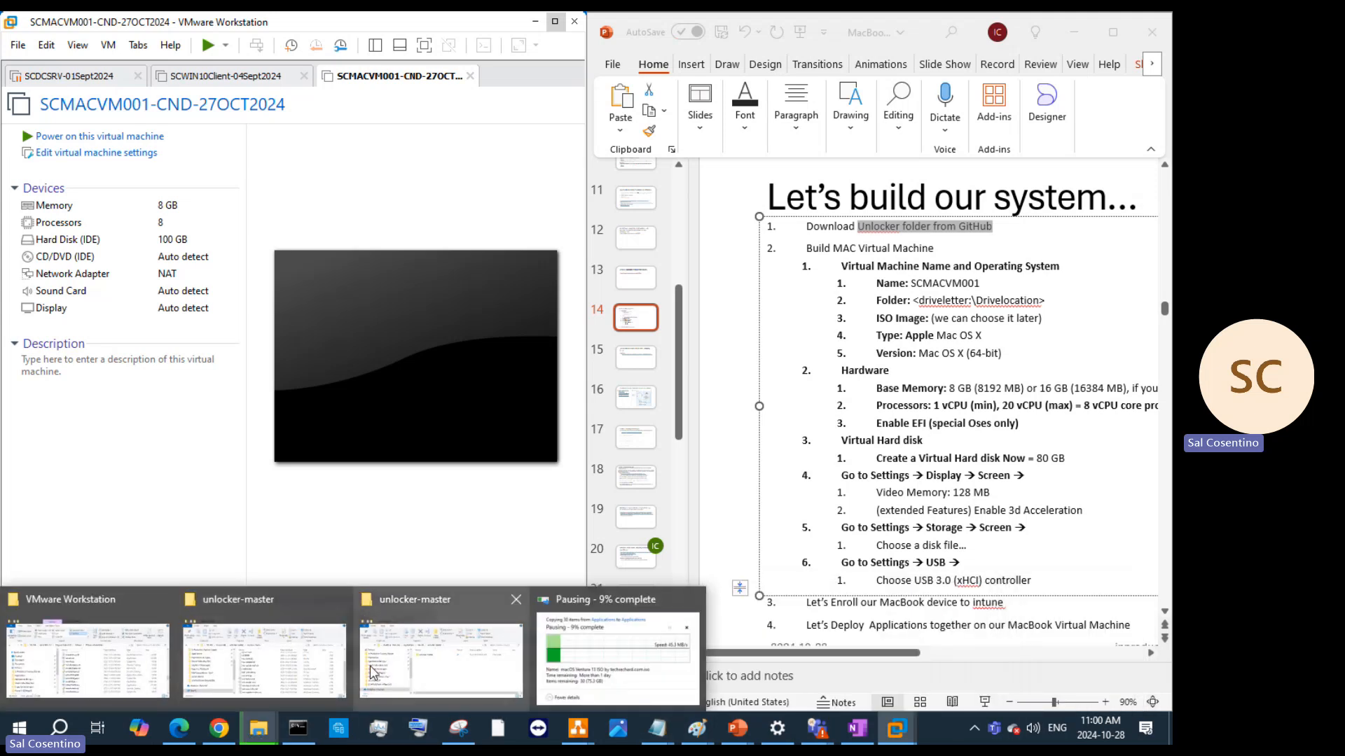
{"action": "left_click", "coordinate": [407, 676]}
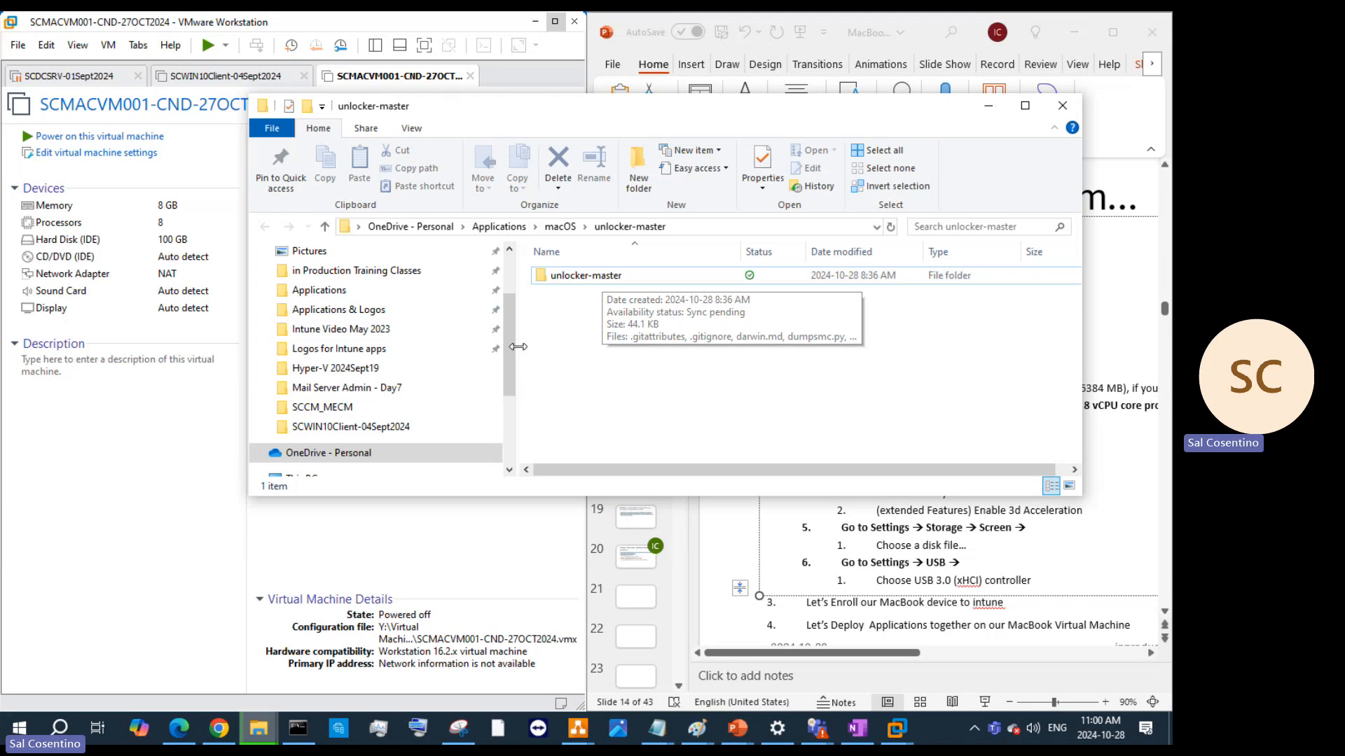
{"action": "left_click", "coordinate": [1062, 105]}
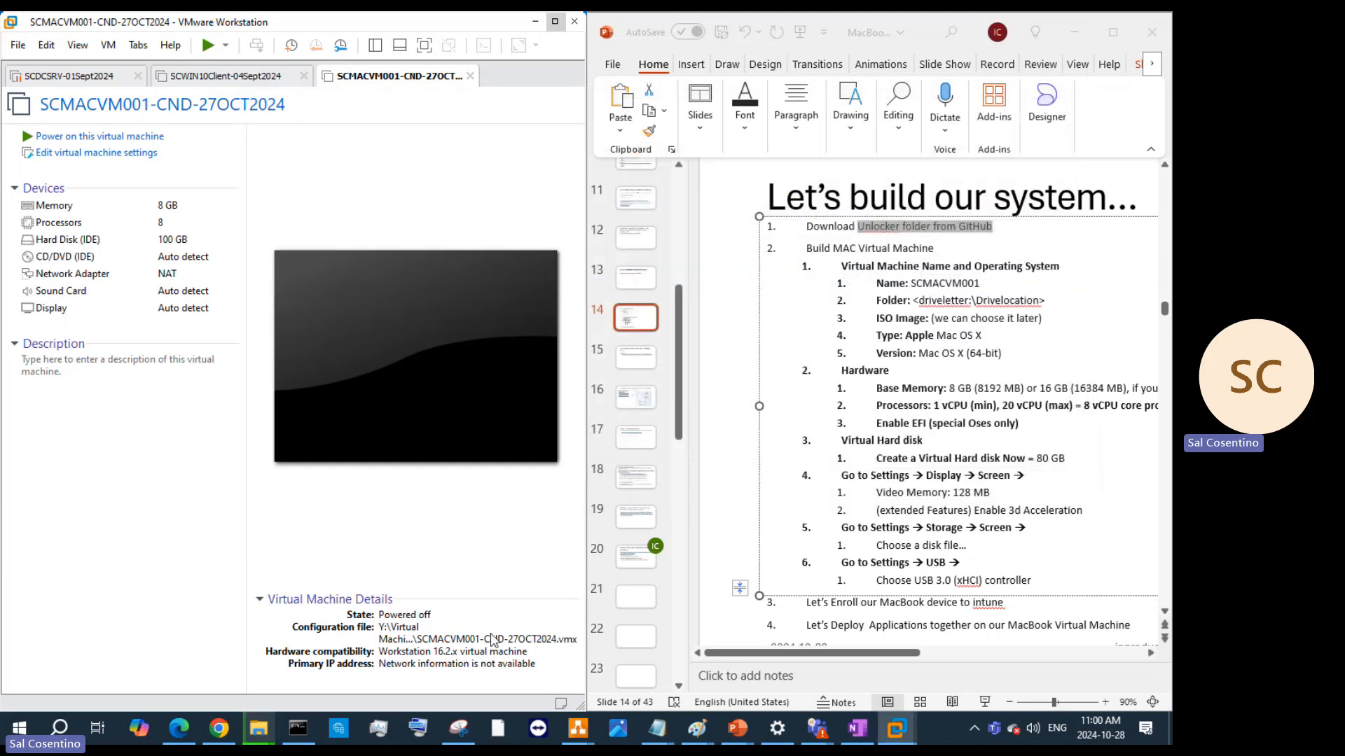
Open the inner unlocker-master folder in Downloads to reach its Windows command scripts
{"action": "mouse_move", "coordinate": [263, 733]}
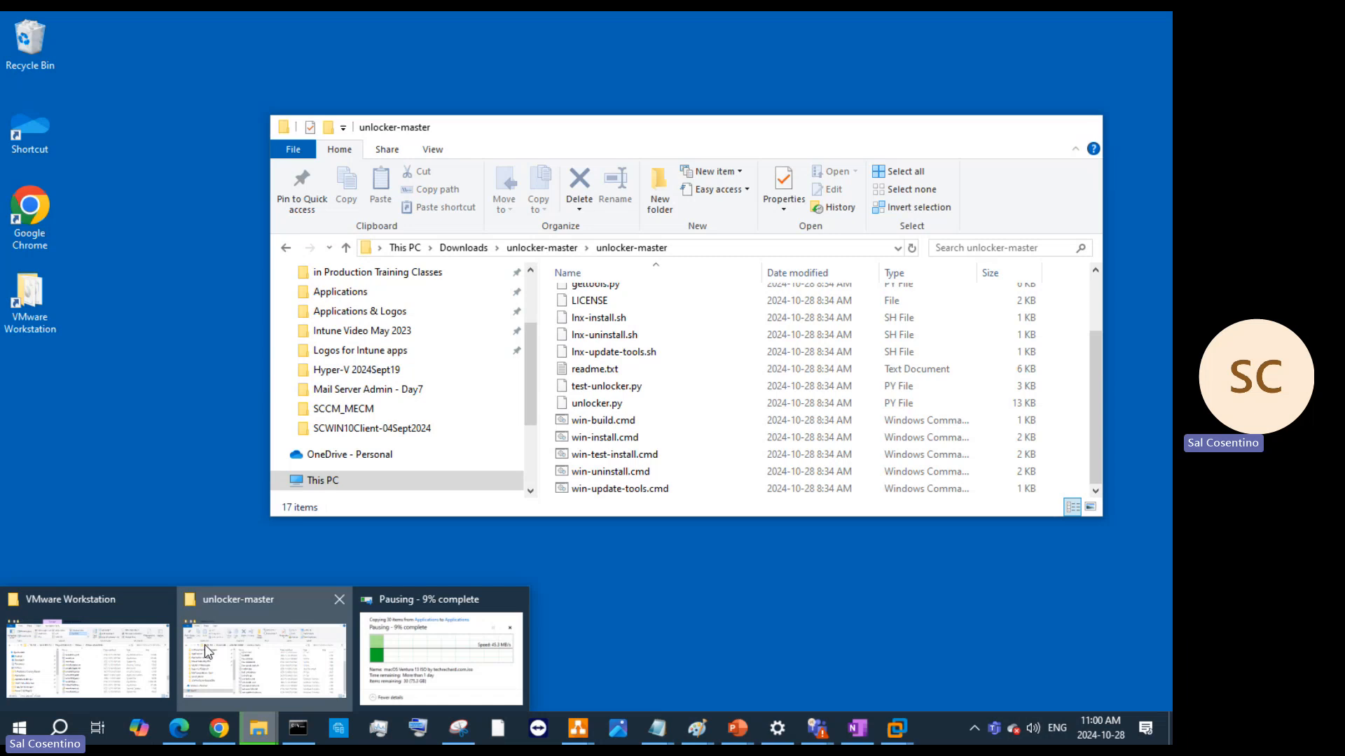
{"action": "left_click", "coordinate": [205, 644]}
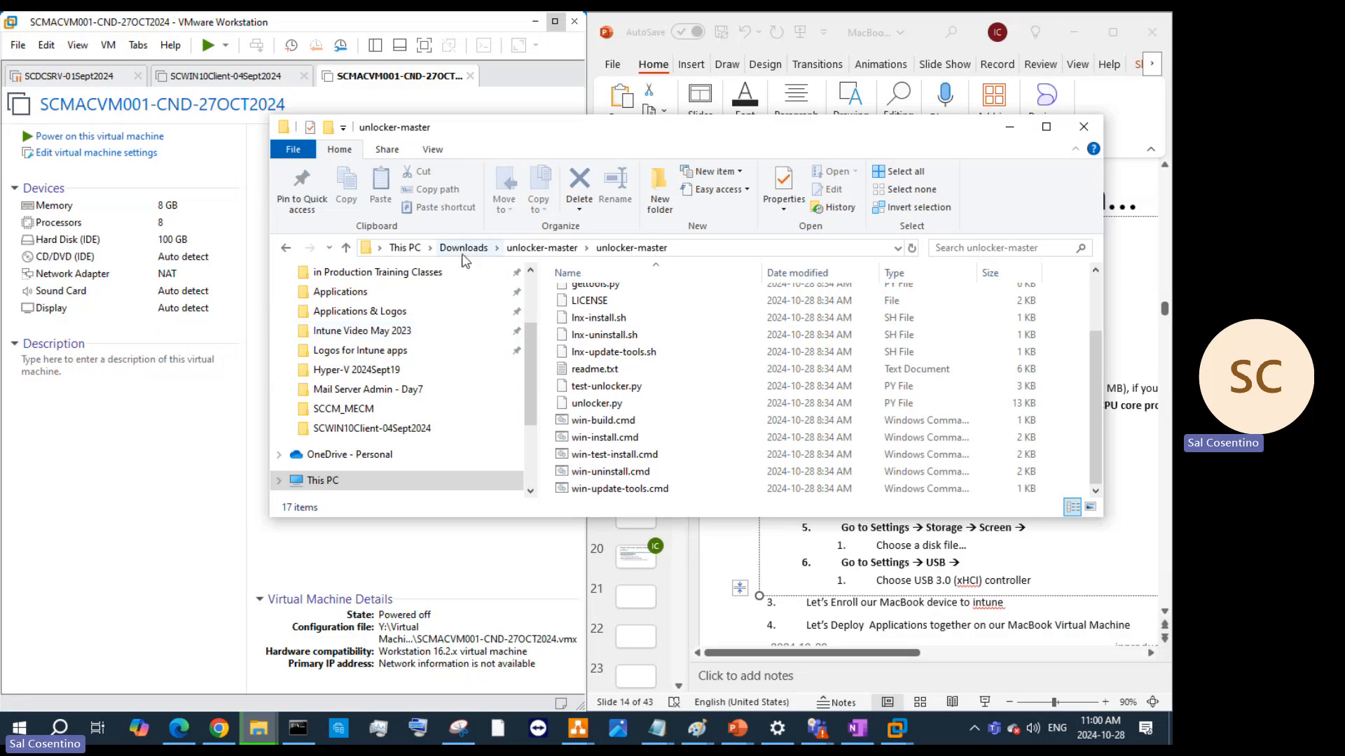
{"action": "left_click", "coordinate": [479, 250]}
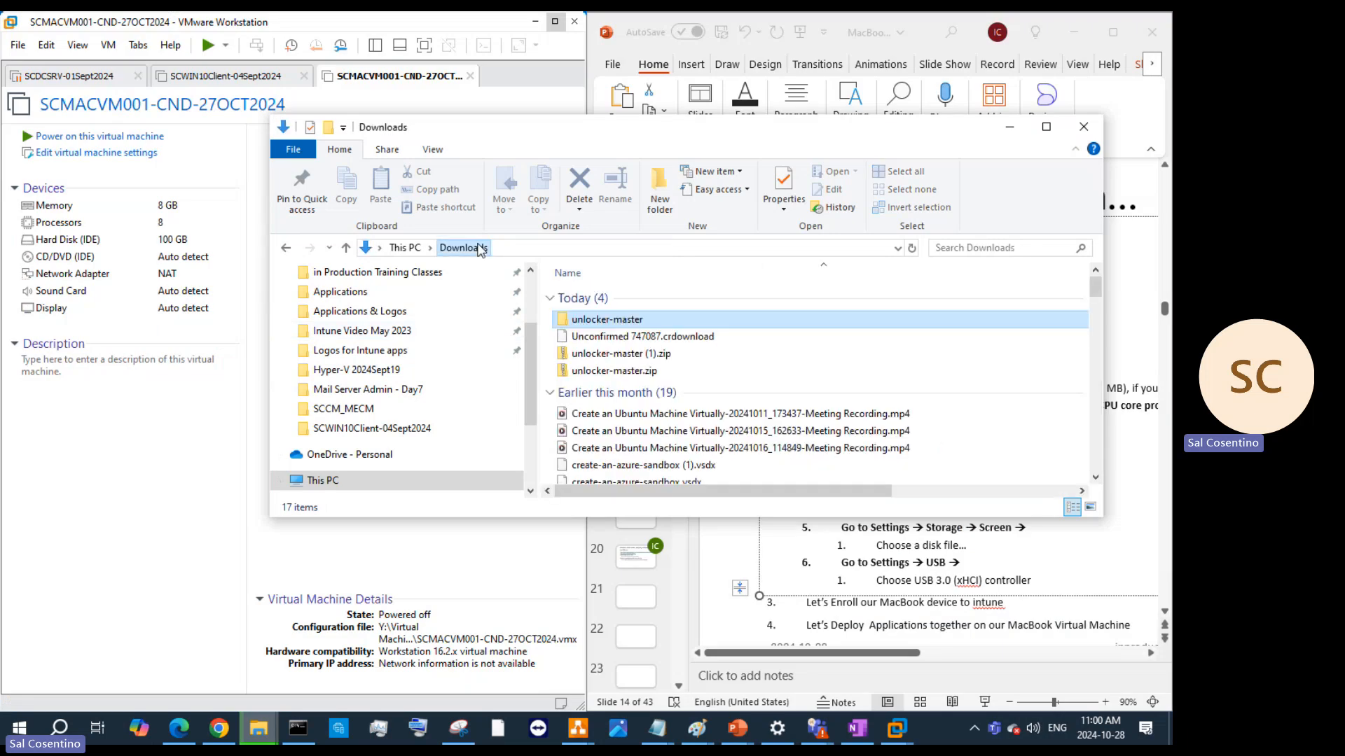
{"action": "double_click", "coordinate": [654, 317]}
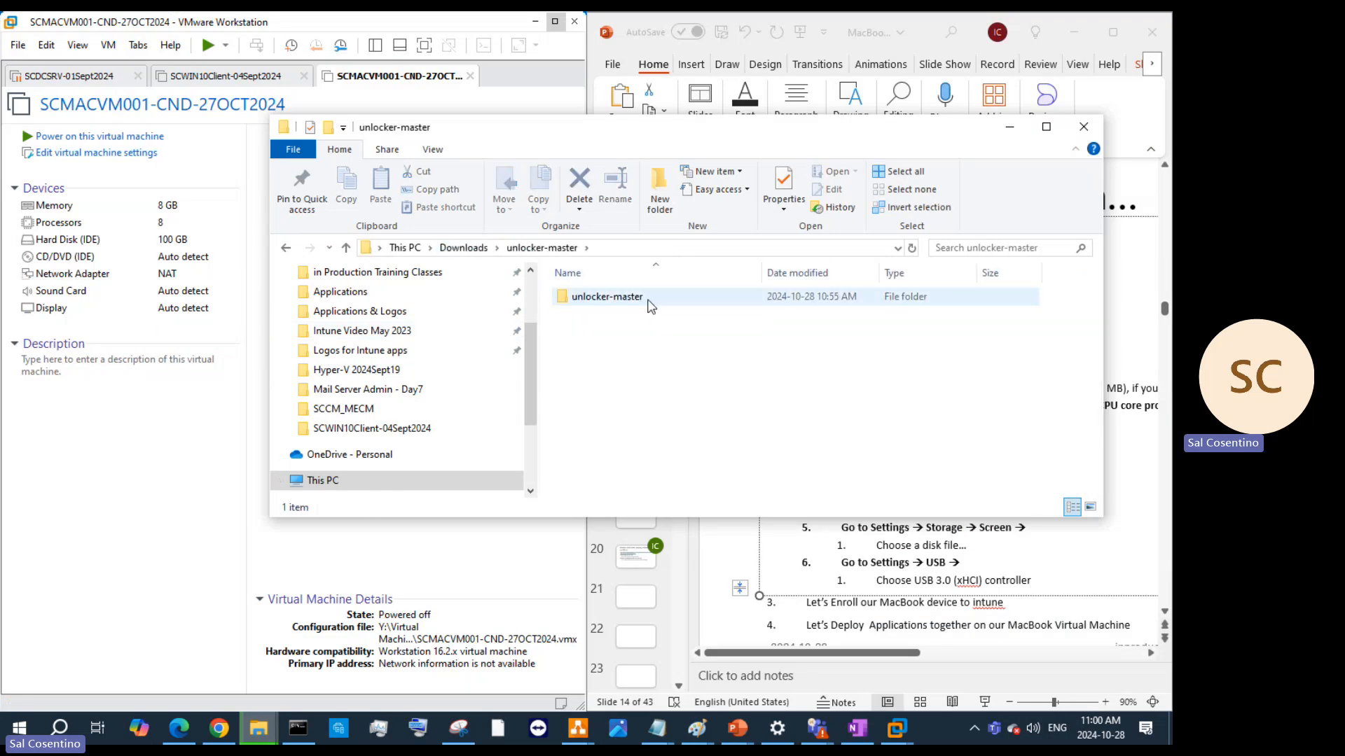
{"action": "double_click", "coordinate": [645, 297]}
{"action": "scroll", "coordinate": [634, 413], "scroll_direction": "down", "scroll_amount": 3}
{"action": "scroll", "coordinate": [637, 424], "scroll_direction": "up", "scroll_amount": 3}
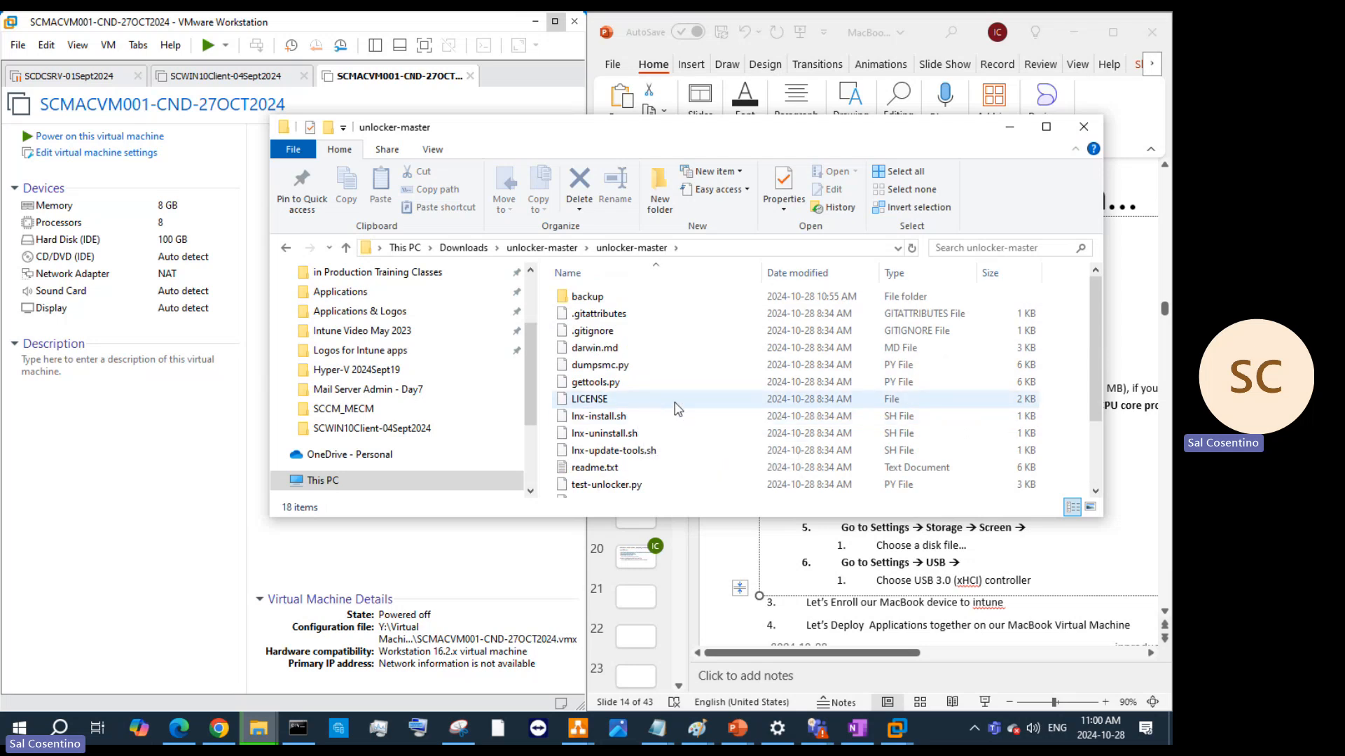
{"action": "scroll", "coordinate": [678, 409], "scroll_direction": "down", "scroll_amount": 2}
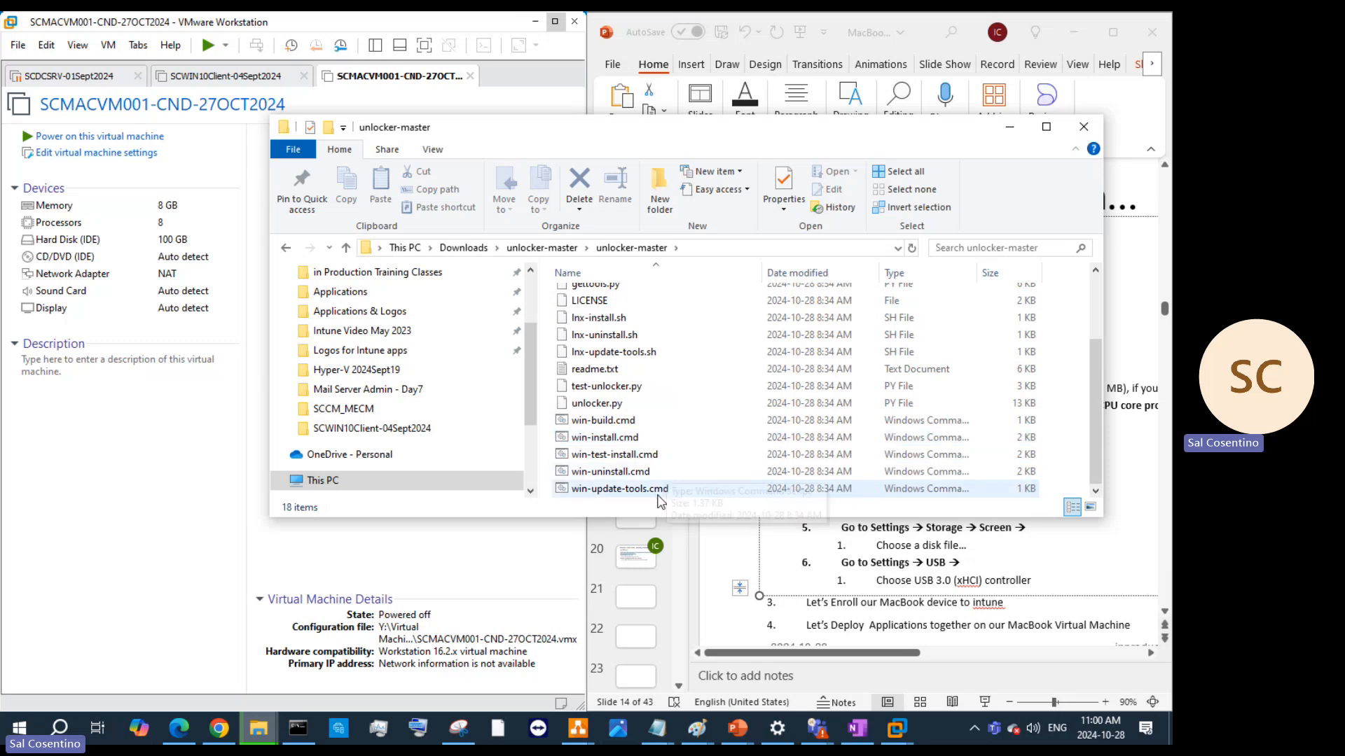
Run win-install.cmd as administrator and allow it to make changes
{"action": "left_click", "coordinate": [619, 437]}
{"action": "right_click", "coordinate": [619, 437]}
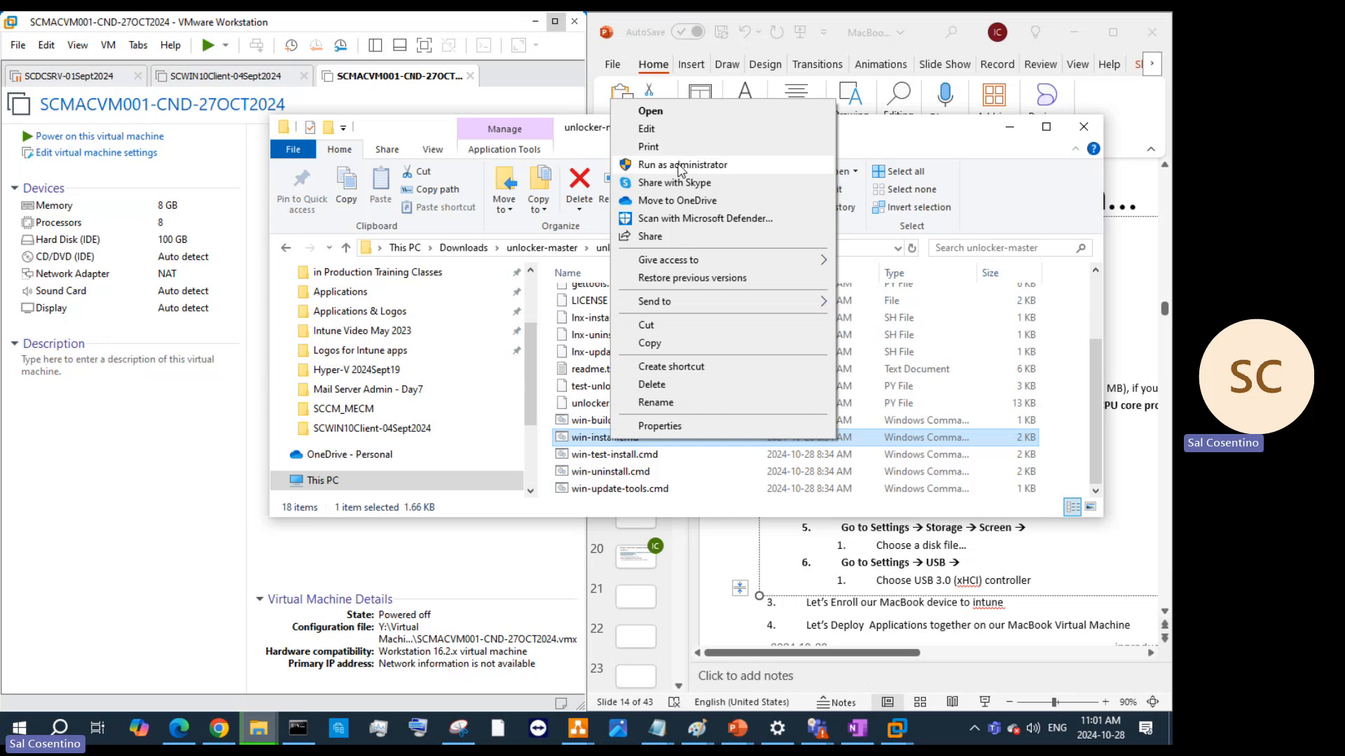
{"action": "left_click", "coordinate": [681, 165]}
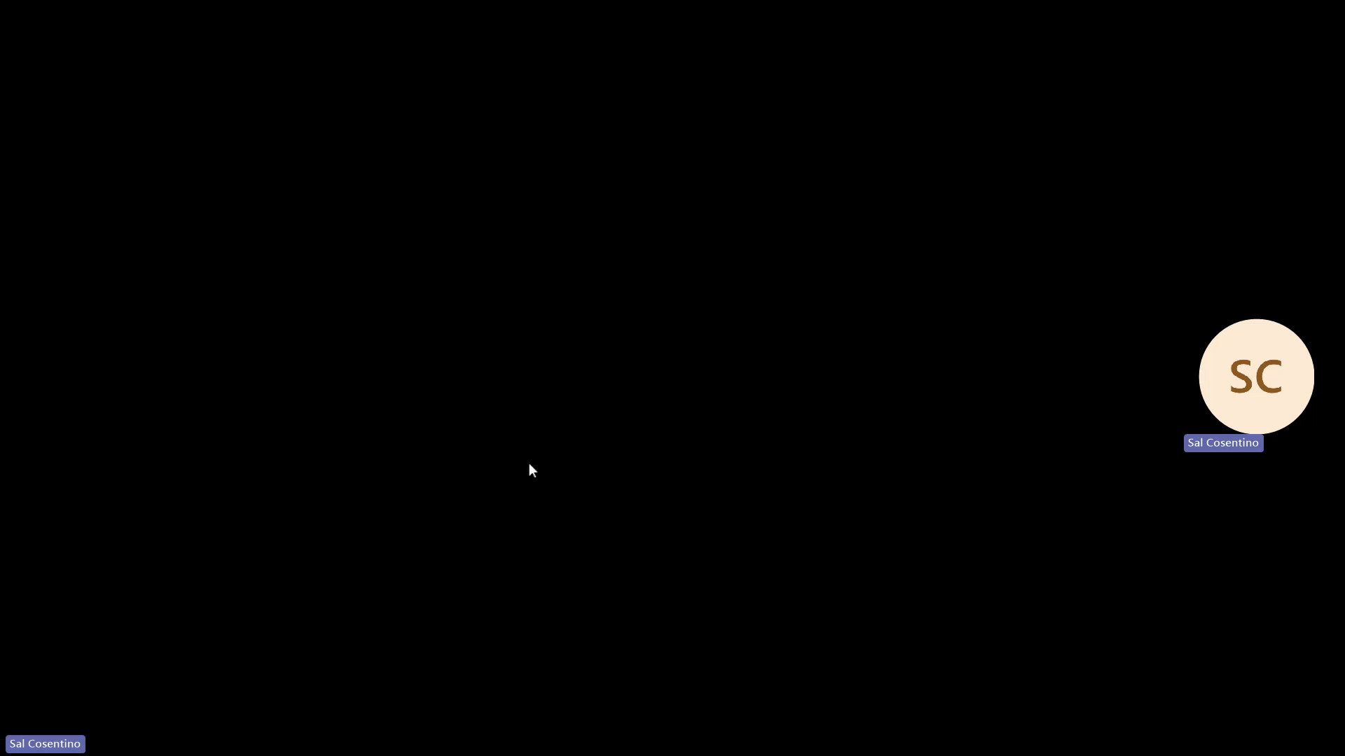
{"action": "left_click", "coordinate": [528, 463]}
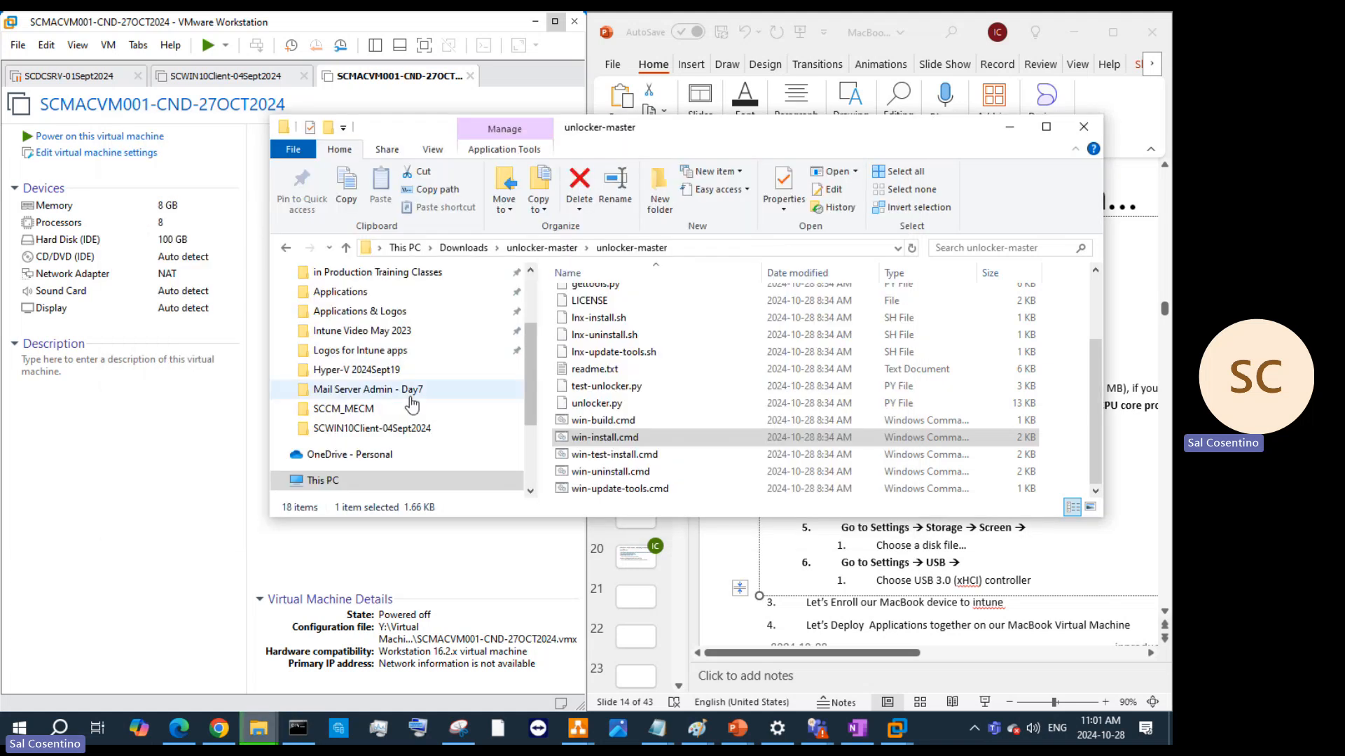
Try to open unlocker.py from the unlocker-master folder
{"action": "right_click", "coordinate": [620, 405]}
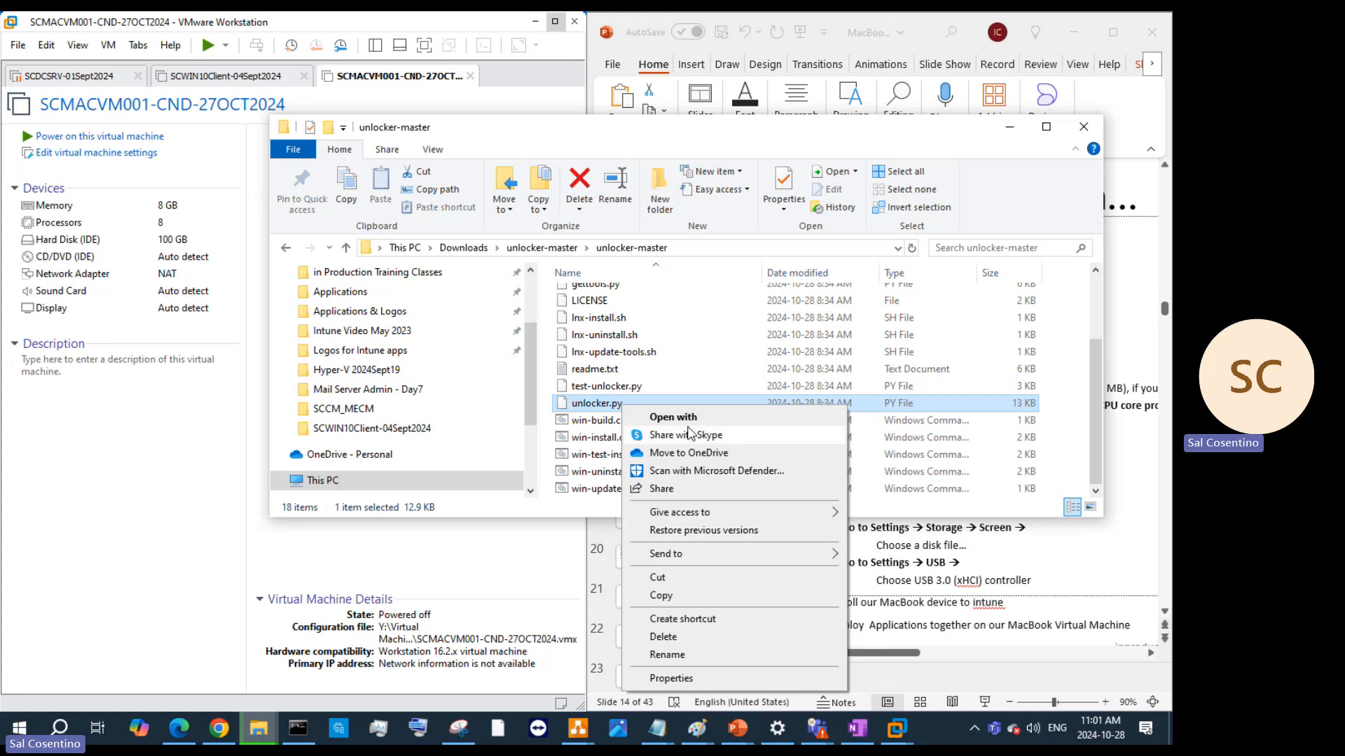
{"action": "left_click", "coordinate": [572, 405]}
{"action": "double_click", "coordinate": [573, 404]}
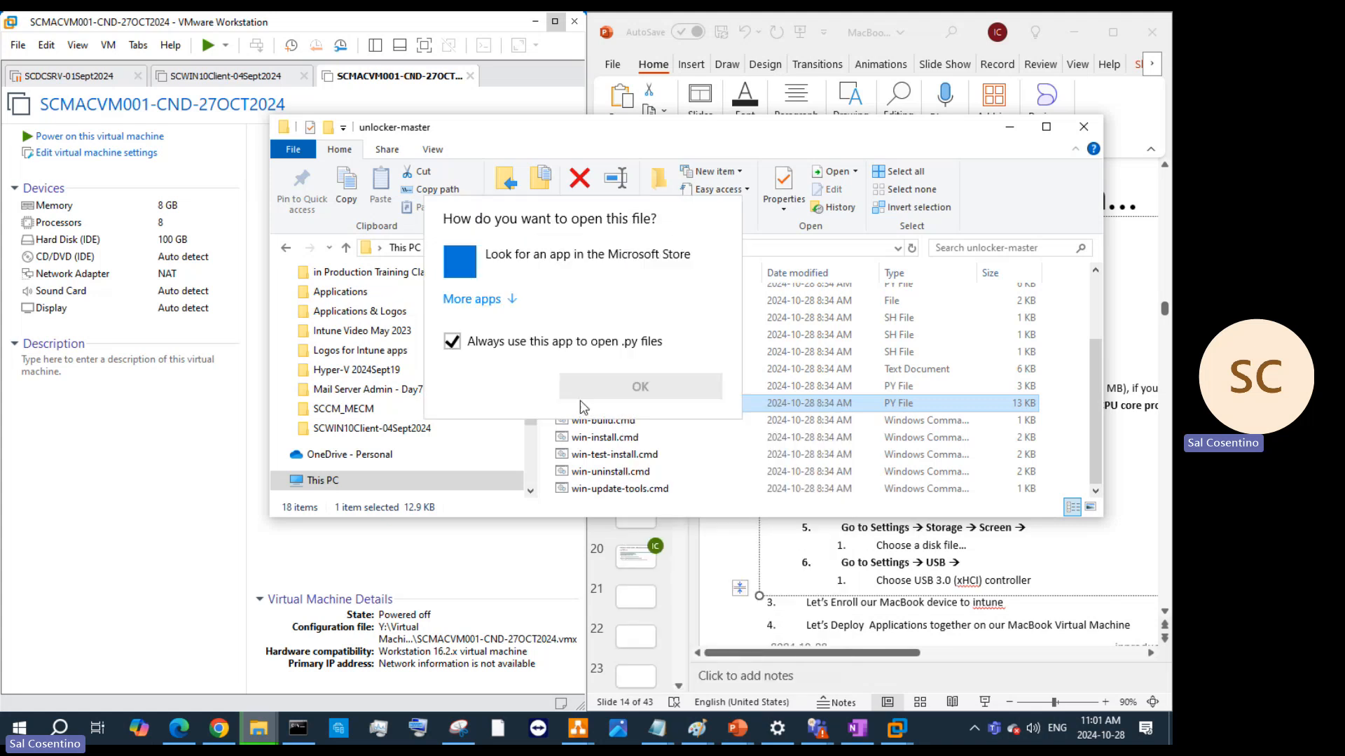
{"action": "left_click", "coordinate": [595, 281]}
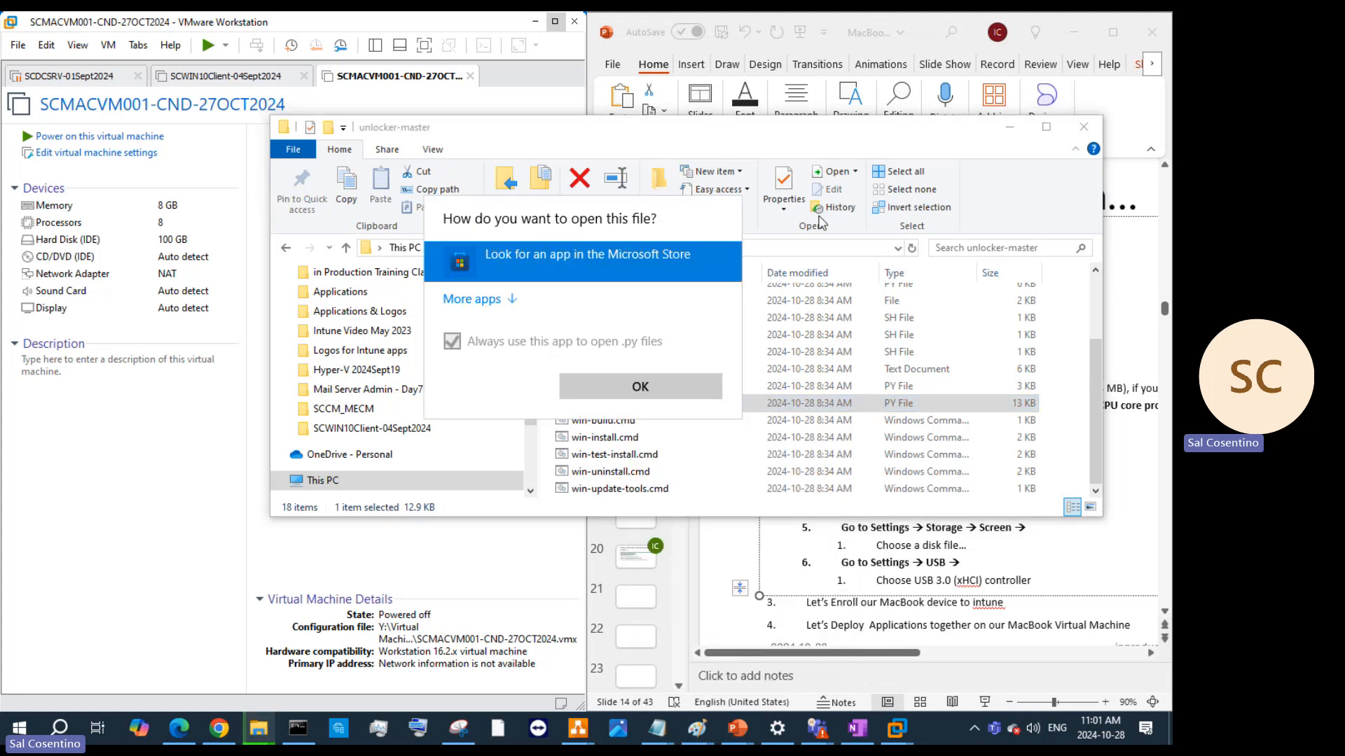
{"action": "left_click", "coordinate": [989, 212]}
Select win-install.cmd in the unlocker-master folder and minimize the folder window
{"action": "left_click", "coordinate": [629, 438]}
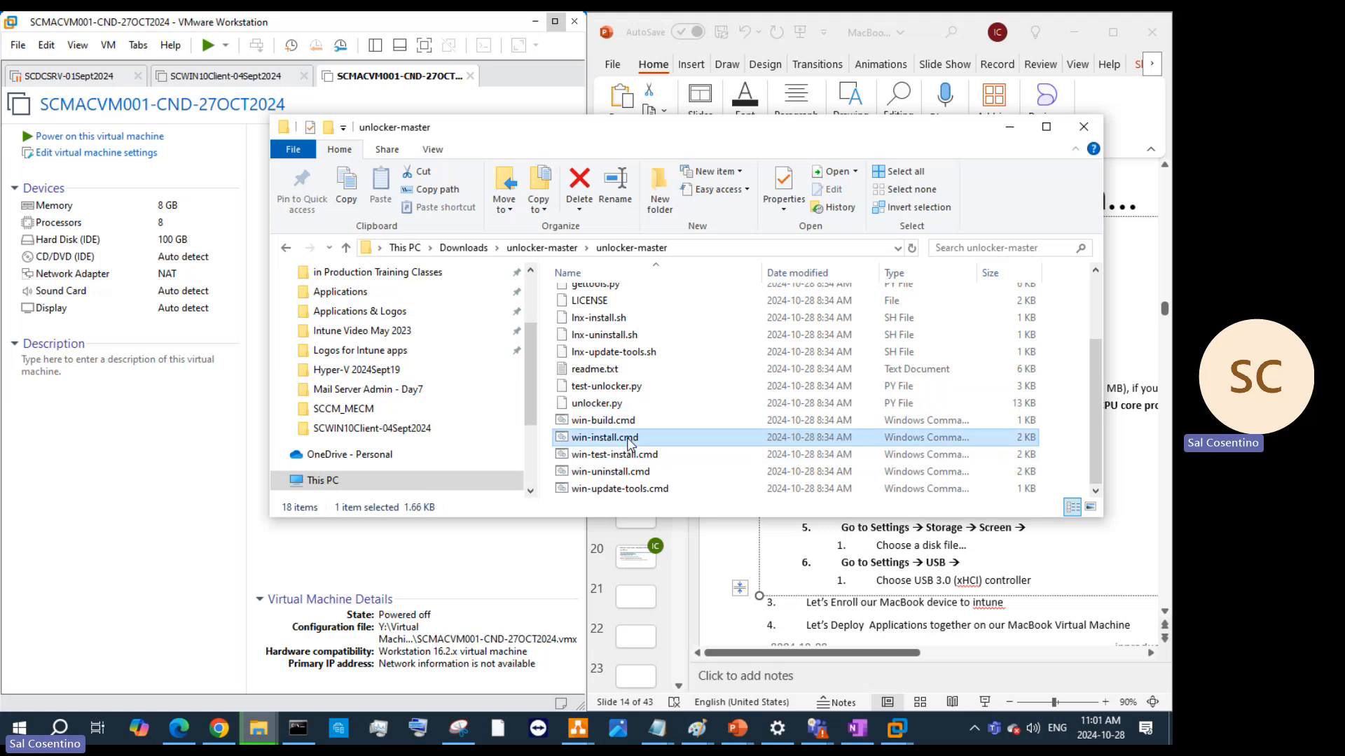
{"action": "right_click", "coordinate": [628, 441]}
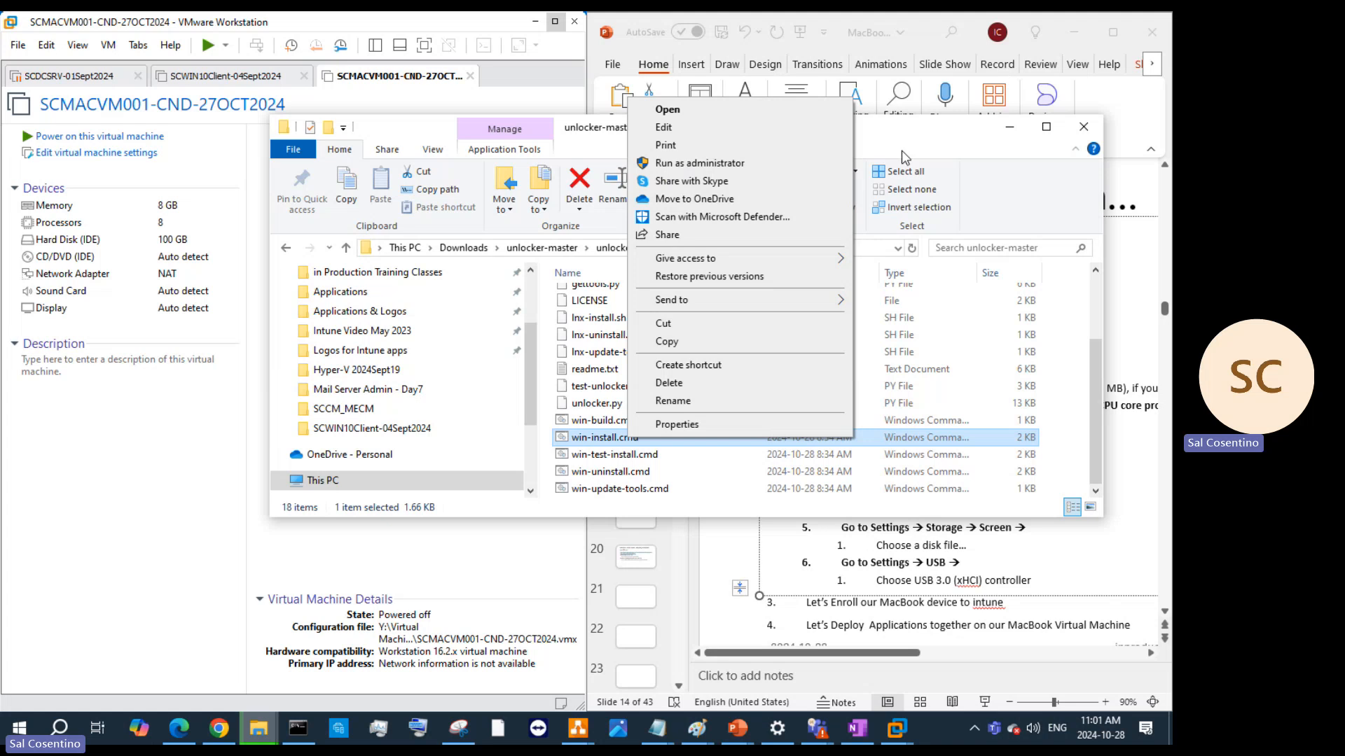
{"action": "left_click", "coordinate": [1013, 131]}
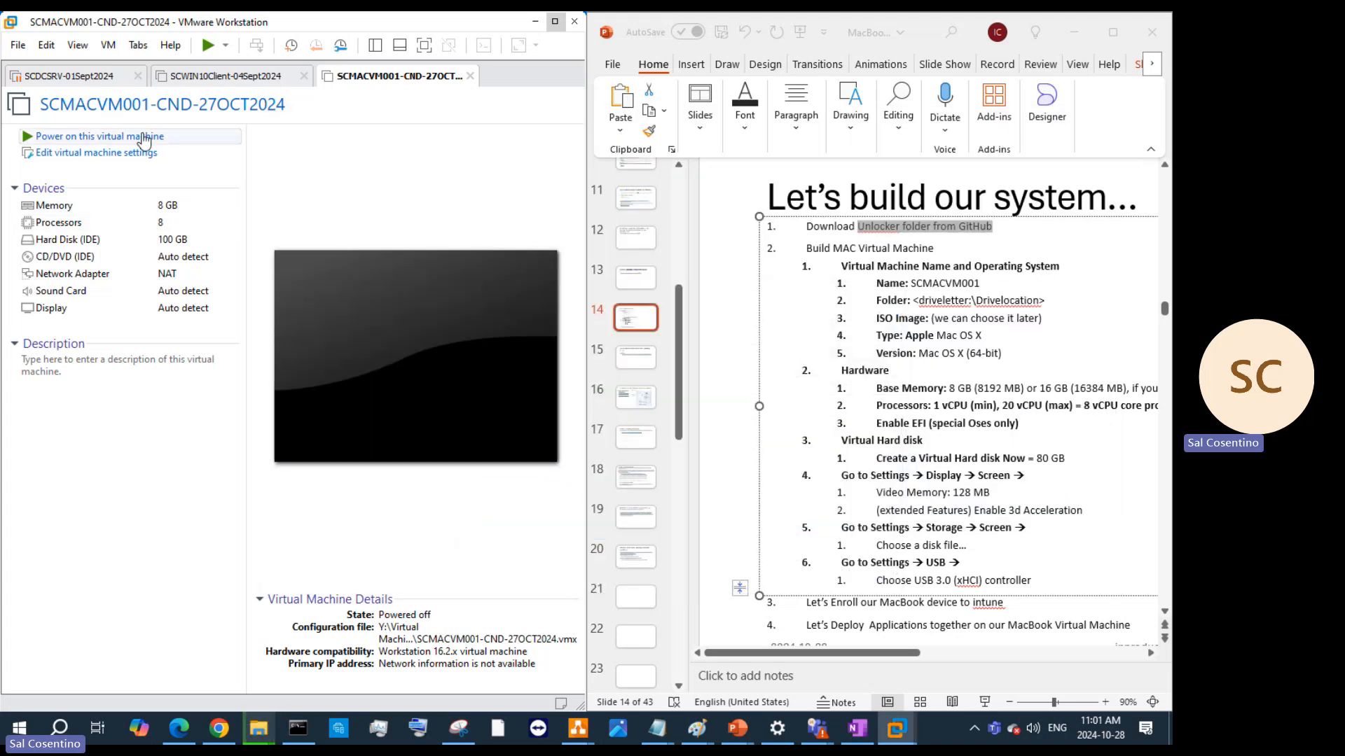
Start a typical new virtual machine with the operating system installed later and check the Microsoft Windows guest versions for a Mac option
{"action": "left_click", "coordinate": [18, 45]}
{"action": "left_click", "coordinate": [35, 71]}
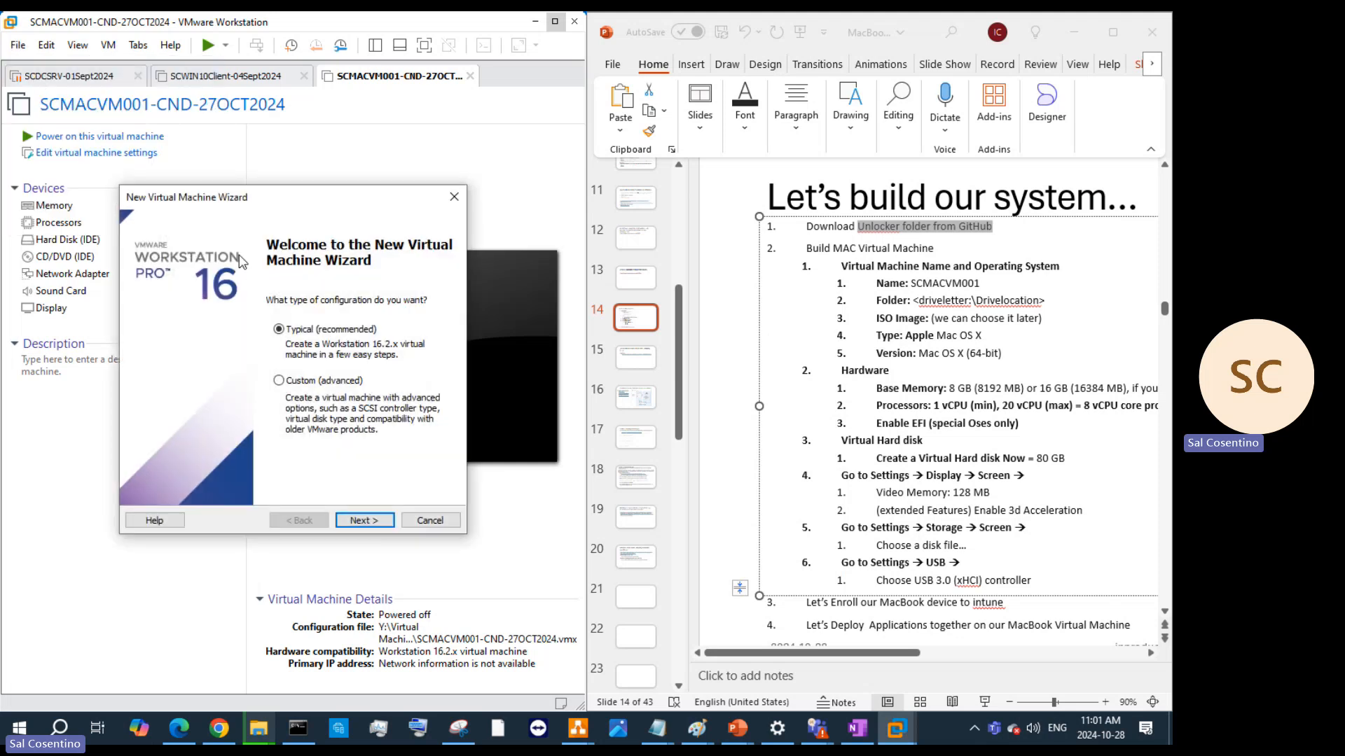
{"action": "left_click", "coordinate": [367, 522]}
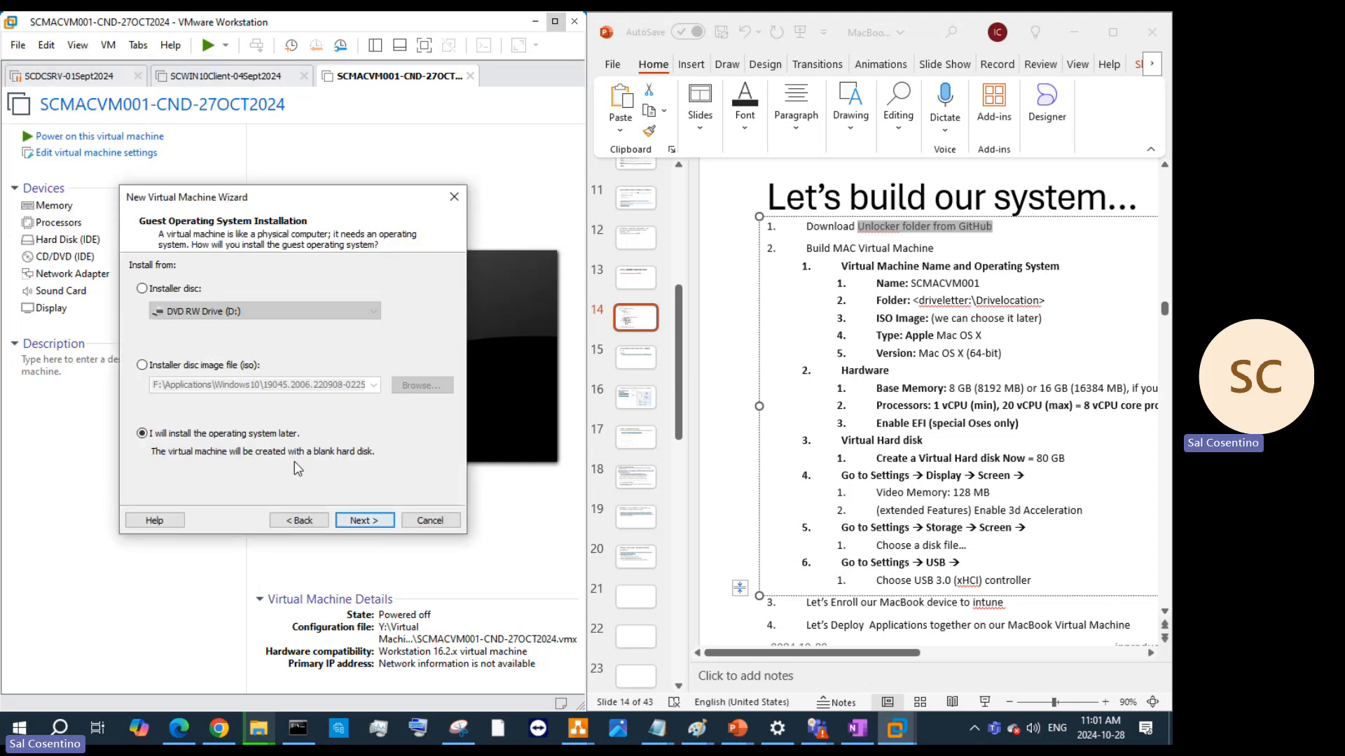
{"action": "left_click", "coordinate": [360, 521]}
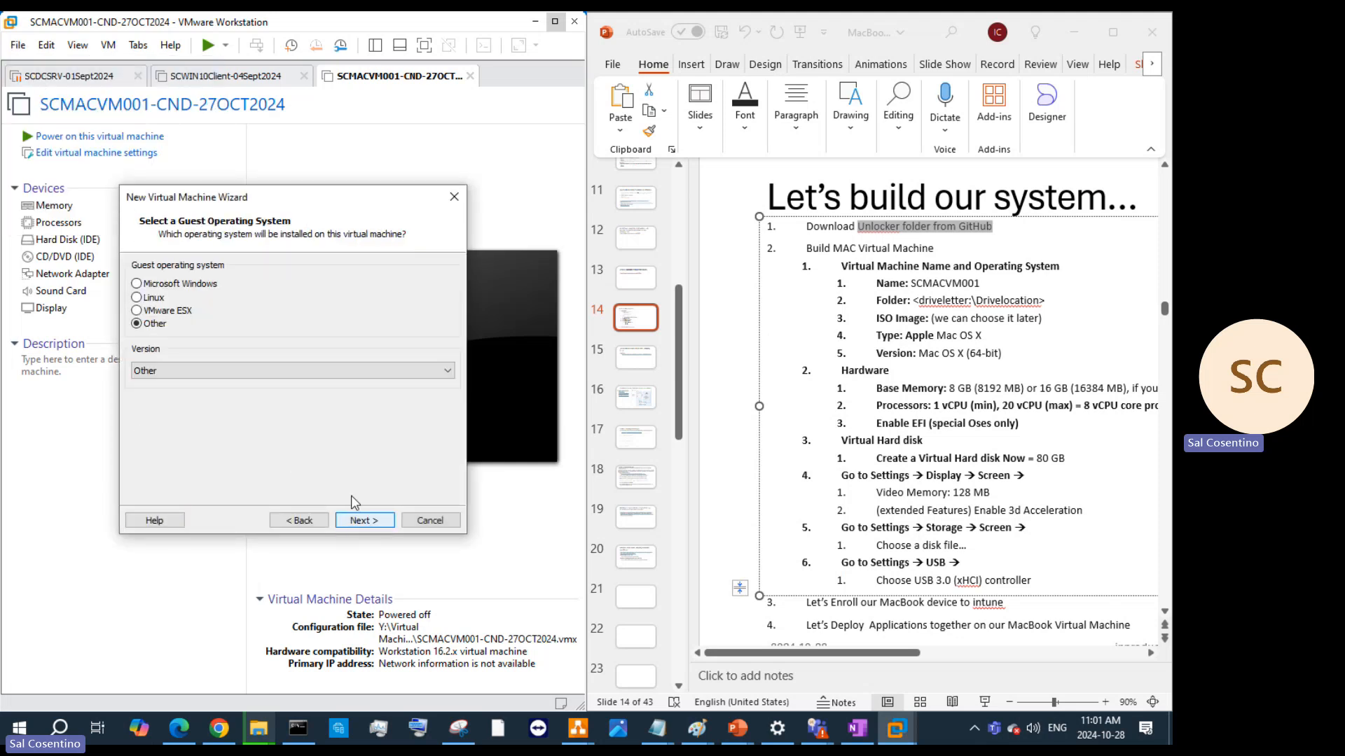
{"action": "left_click", "coordinate": [169, 311]}
{"action": "left_click", "coordinate": [180, 283]}
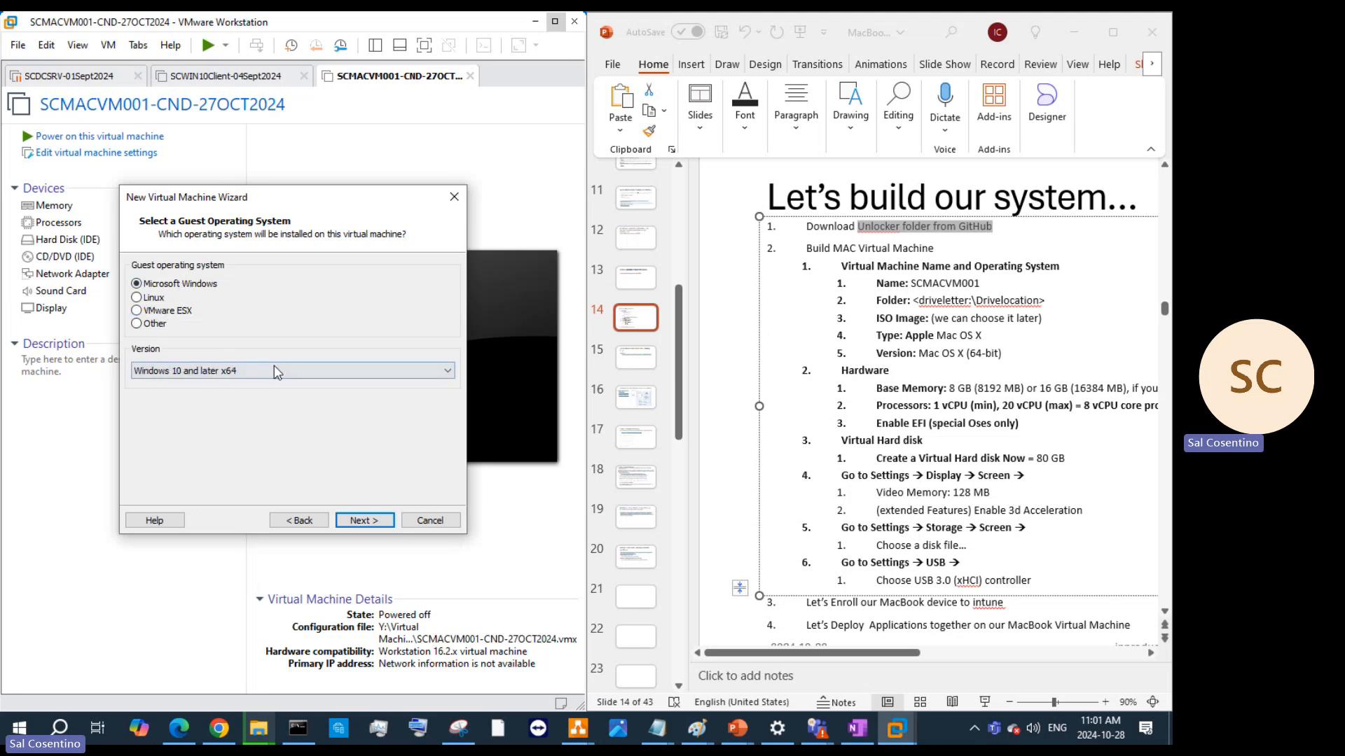
{"action": "left_click", "coordinate": [270, 371]}
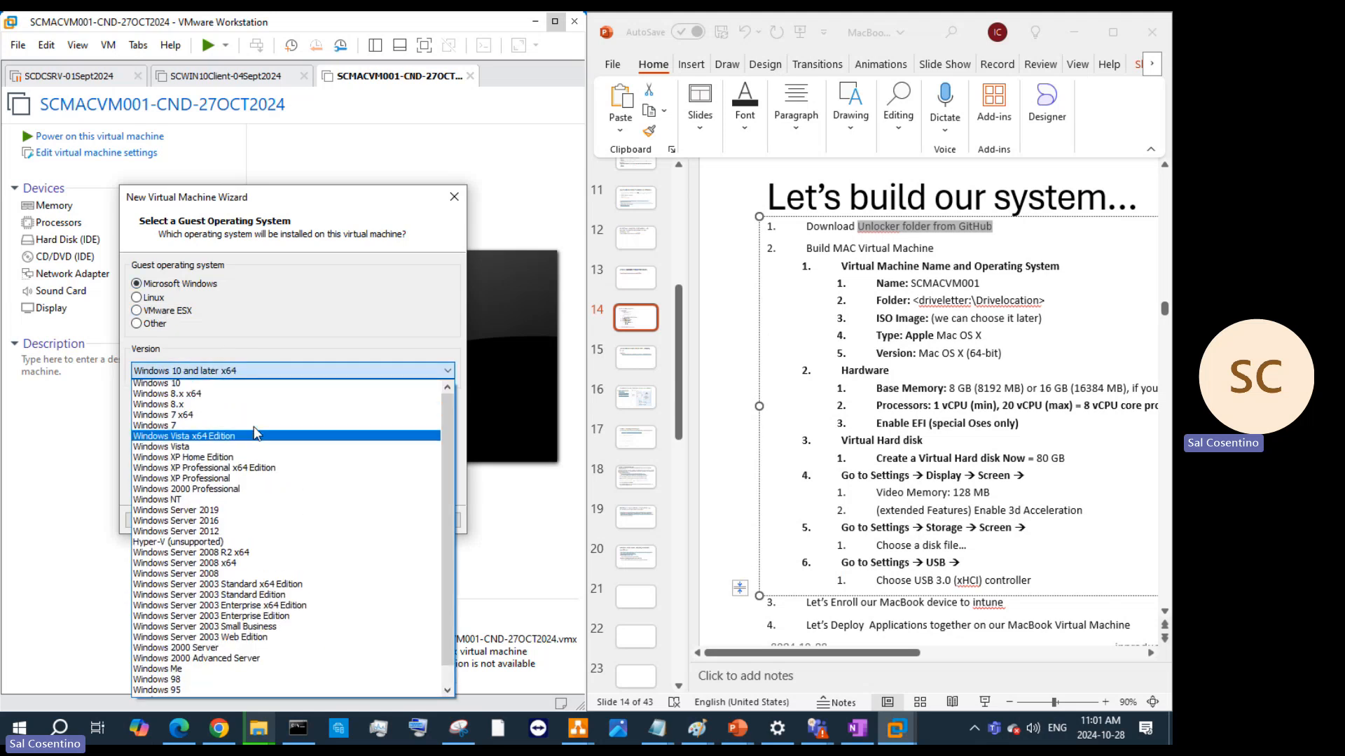
{"action": "left_click", "coordinate": [151, 298]}
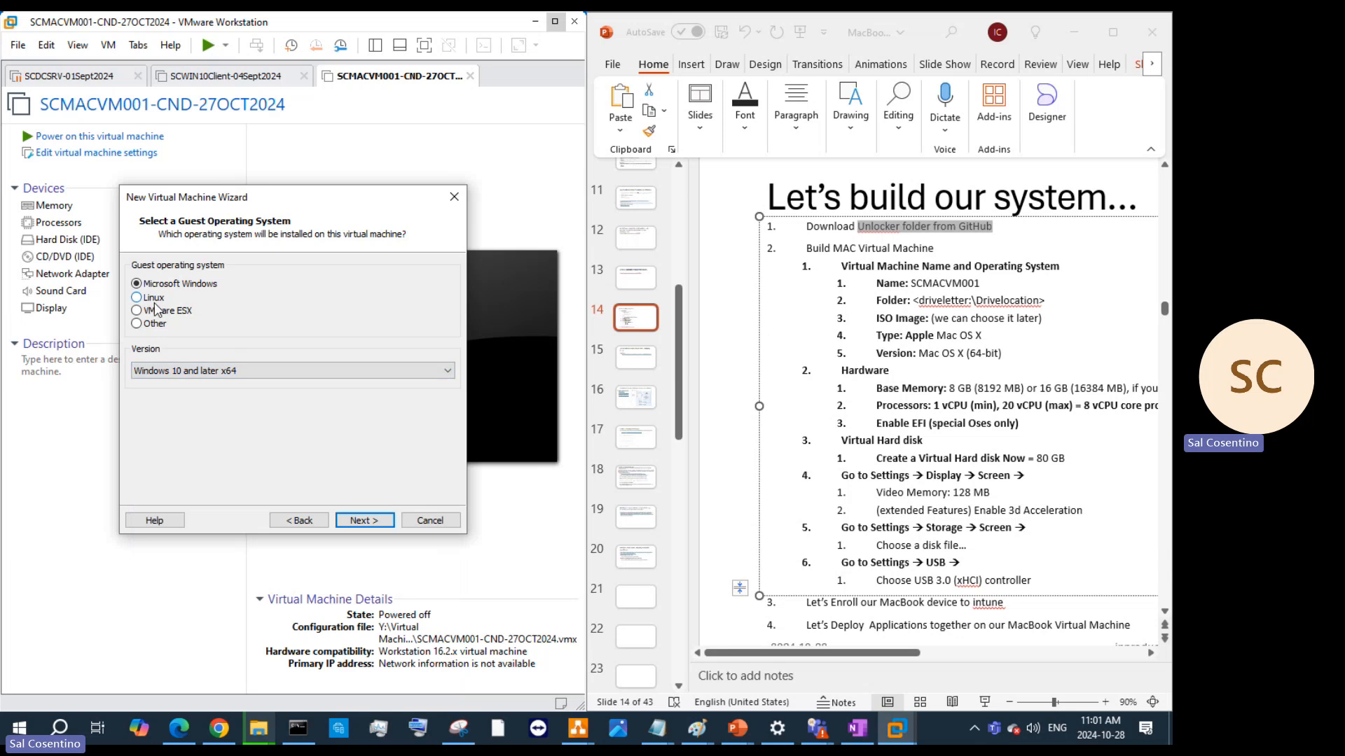
Choose Linux as the guest operating system and look through its version list for a Mac option
{"action": "left_click", "coordinate": [153, 297]}
{"action": "left_click", "coordinate": [231, 371]}
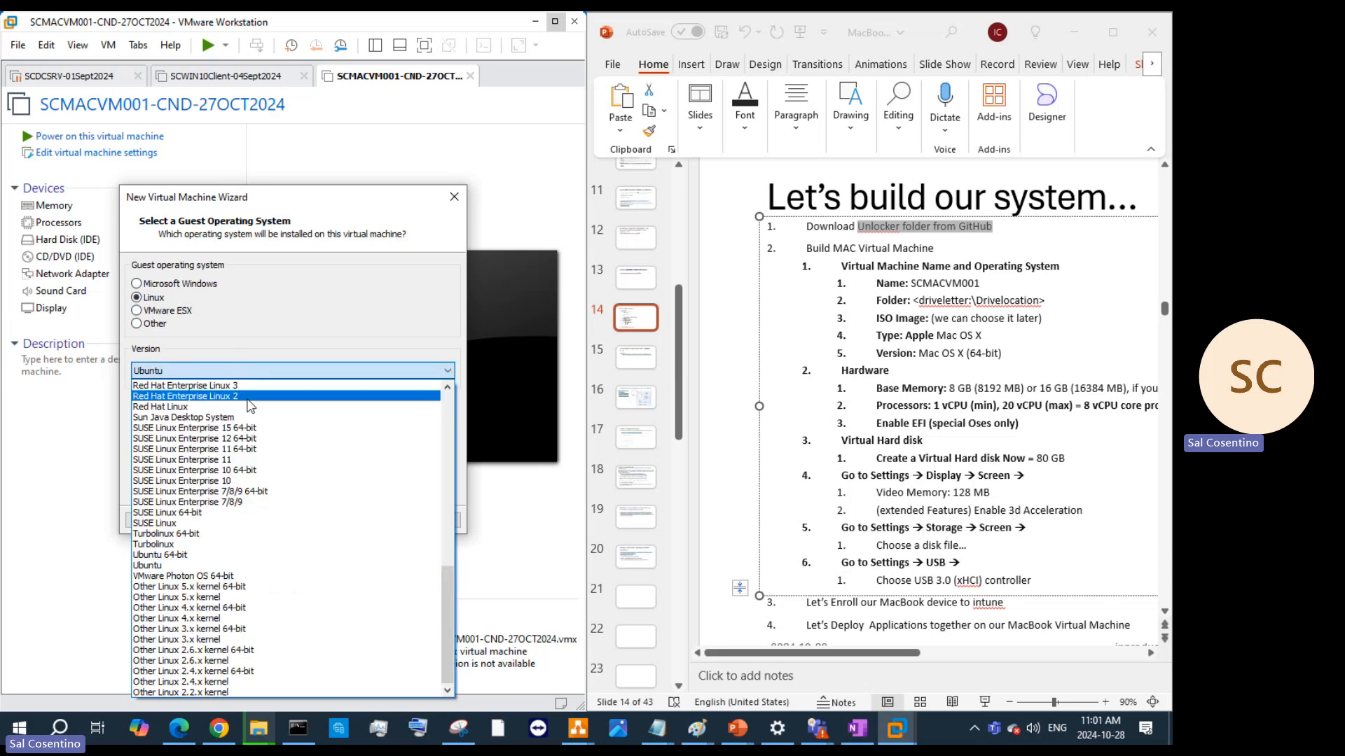
{"action": "scroll", "coordinate": [279, 472], "scroll_direction": "up", "scroll_amount": 3}
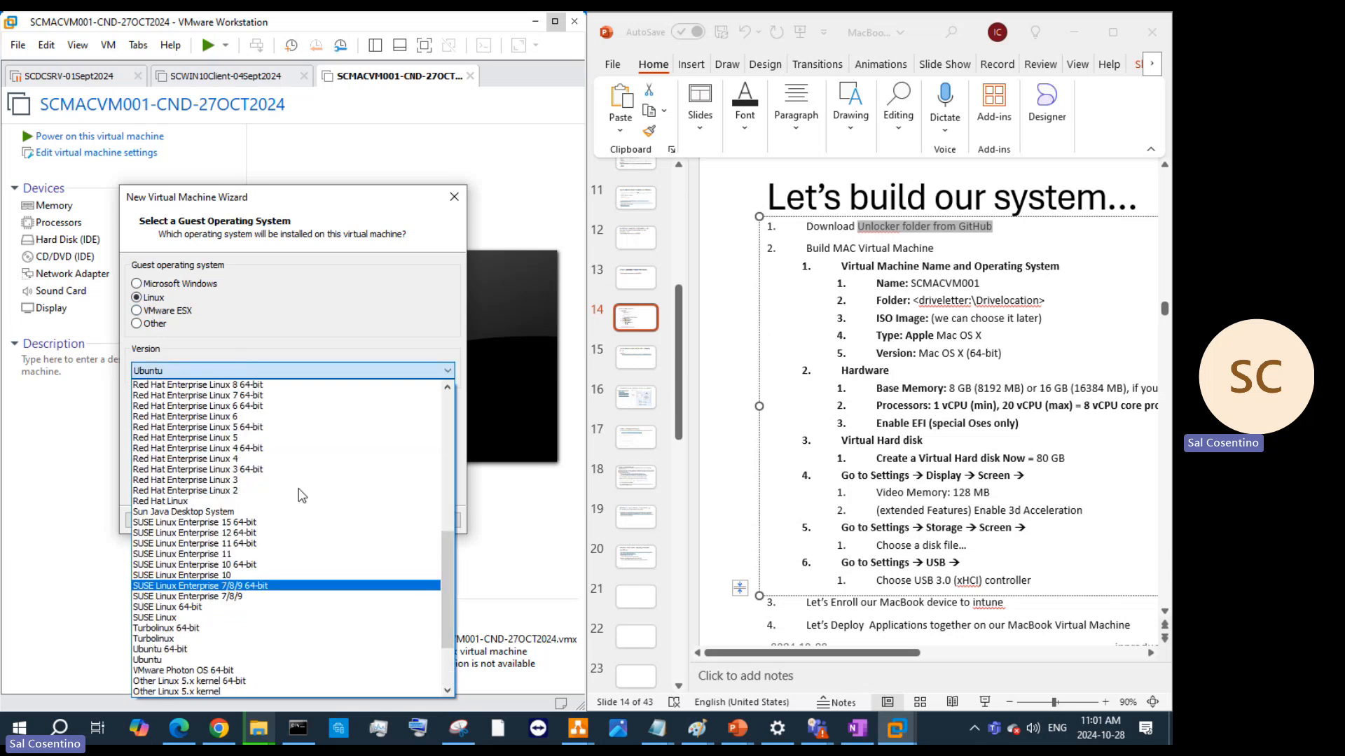
{"action": "scroll", "coordinate": [308, 490], "scroll_direction": "up", "scroll_amount": 9}
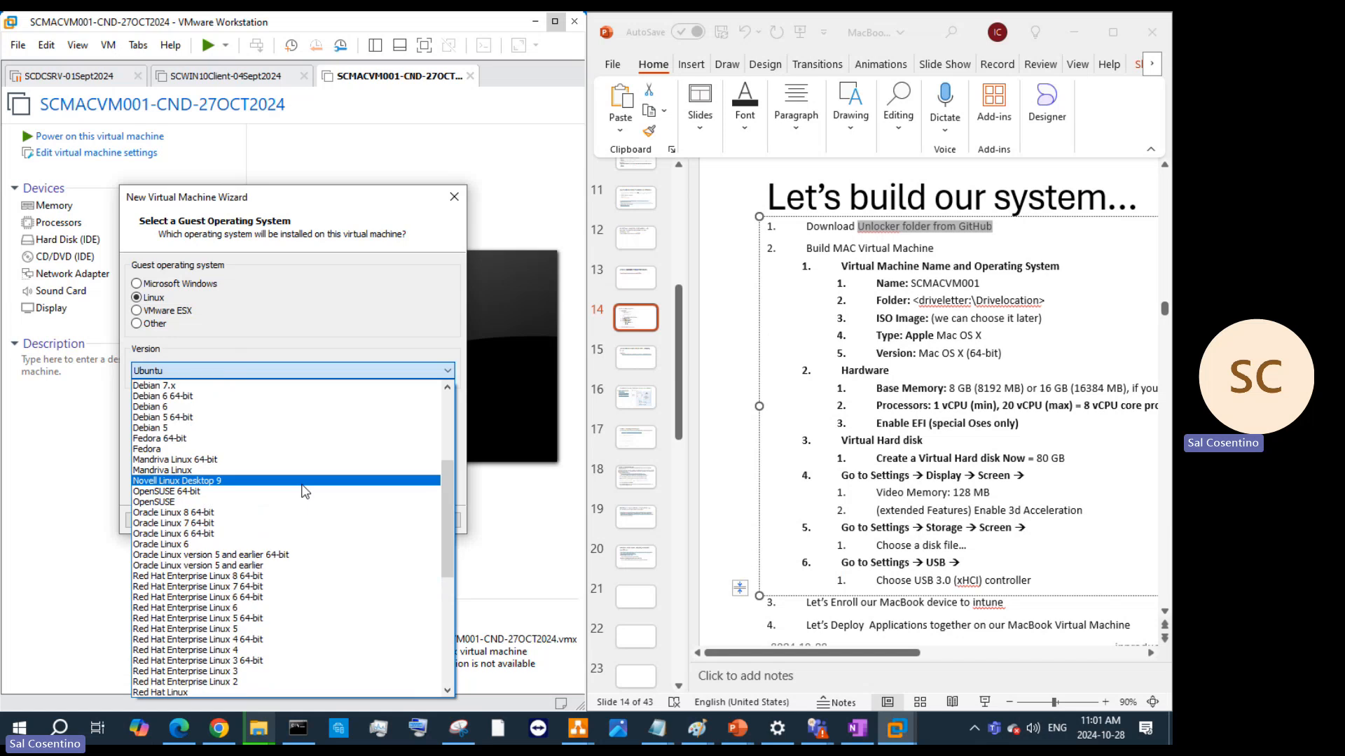
{"action": "scroll", "coordinate": [304, 488], "scroll_direction": "down", "scroll_amount": 6}
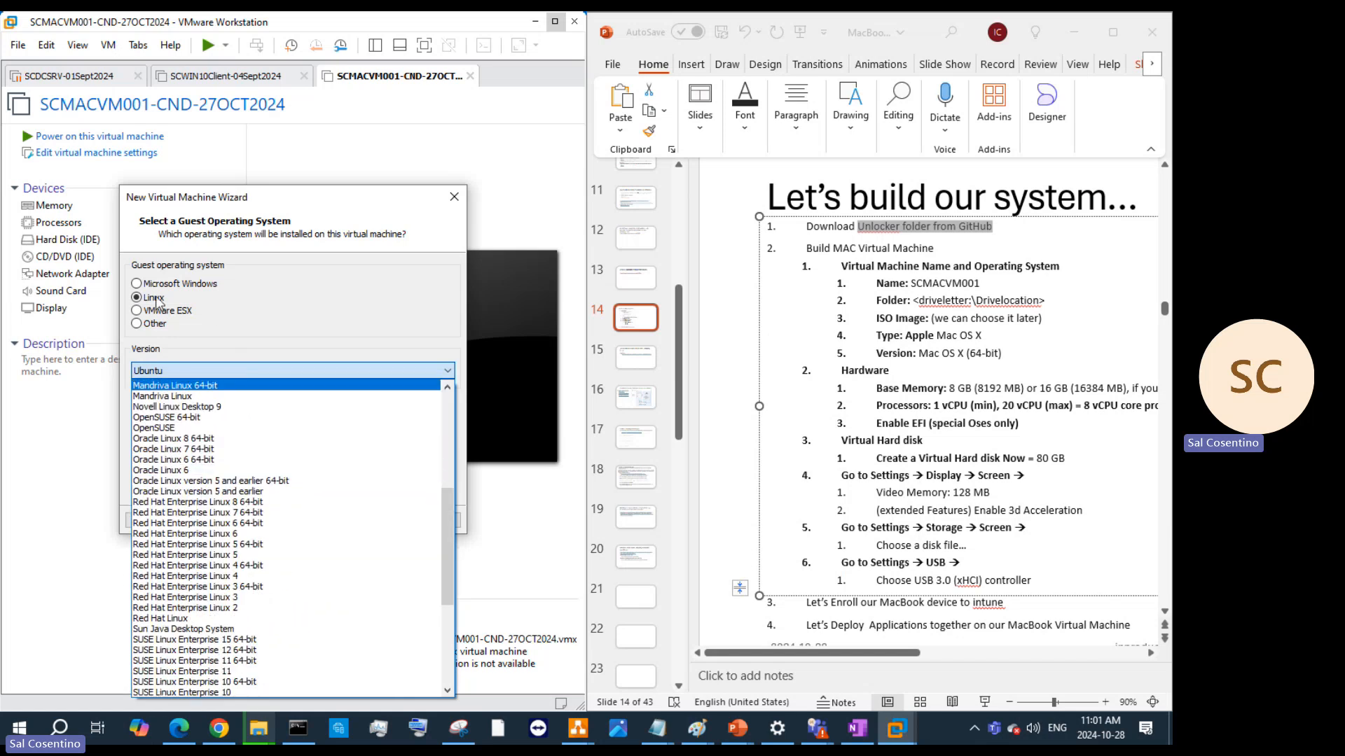
{"action": "left_click", "coordinate": [149, 315]}
Check the VMware ESX and Other guest types and choose the Other 64-bit version
{"action": "left_click", "coordinate": [149, 311]}
{"action": "left_click", "coordinate": [151, 324]}
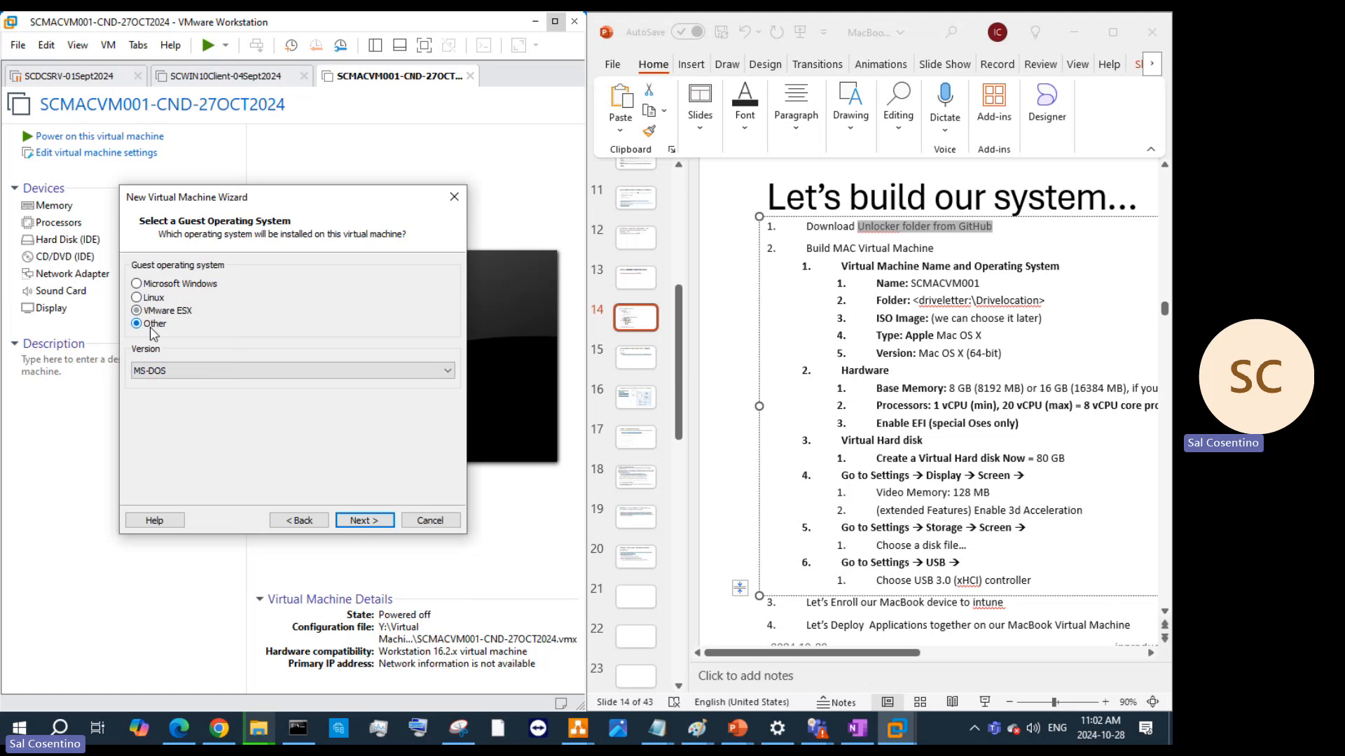
{"action": "left_click", "coordinate": [201, 371]}
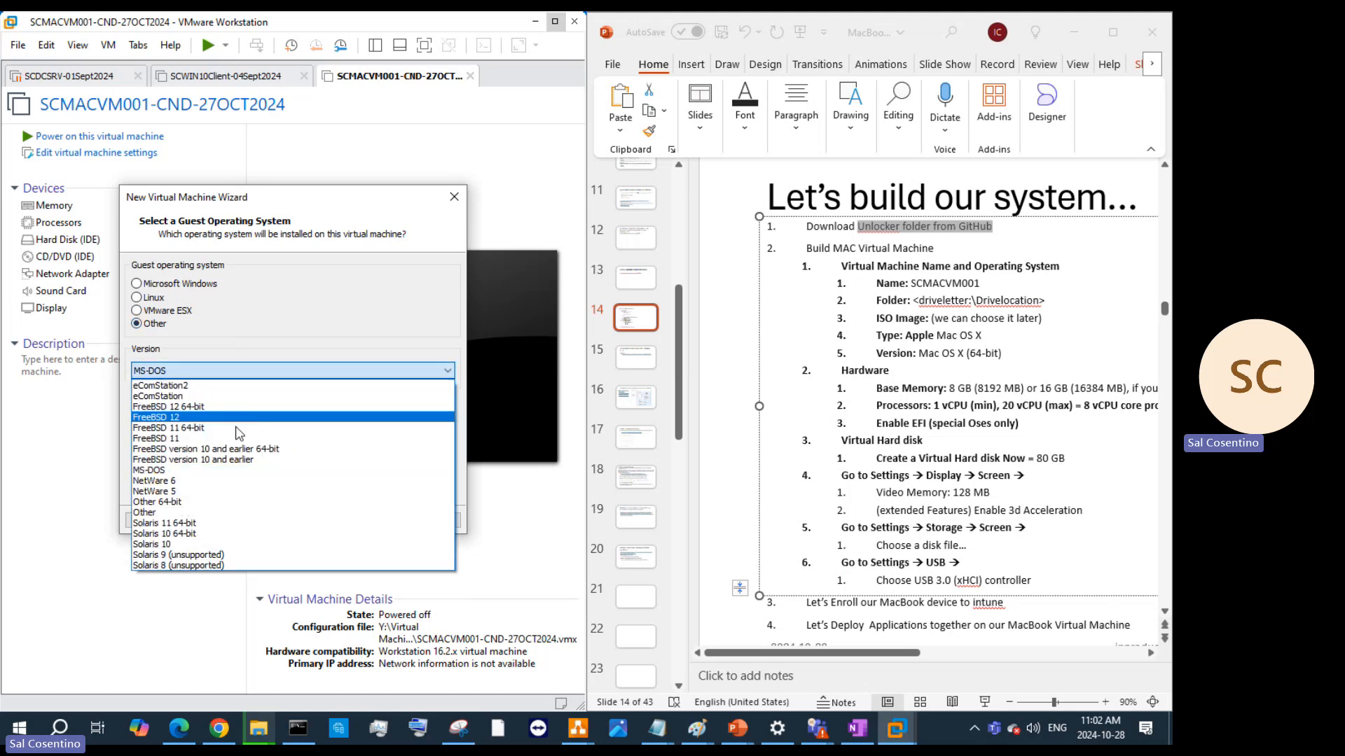
{"action": "left_click", "coordinate": [227, 502]}
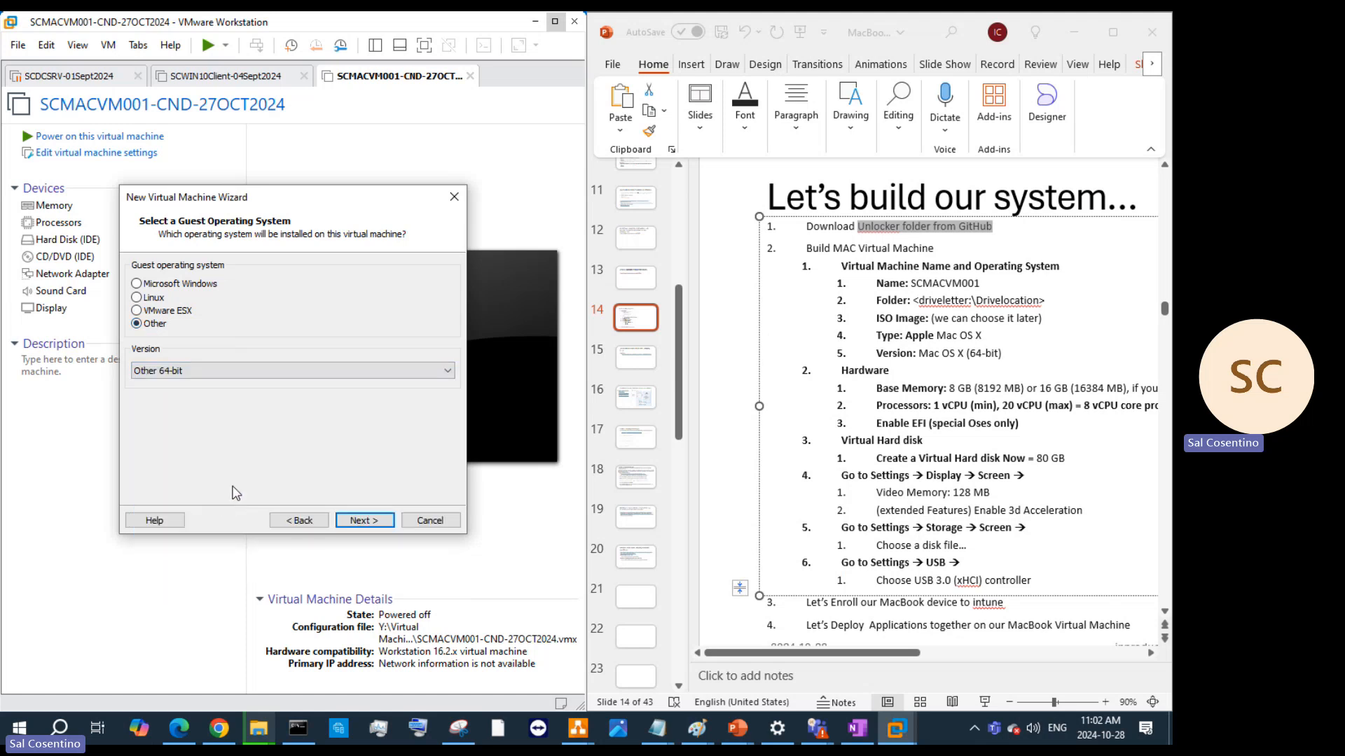
Go back to the start of the New Virtual Machine Wizard and cancel it
{"action": "left_click", "coordinate": [138, 284]}
{"action": "left_click", "coordinate": [324, 522]}
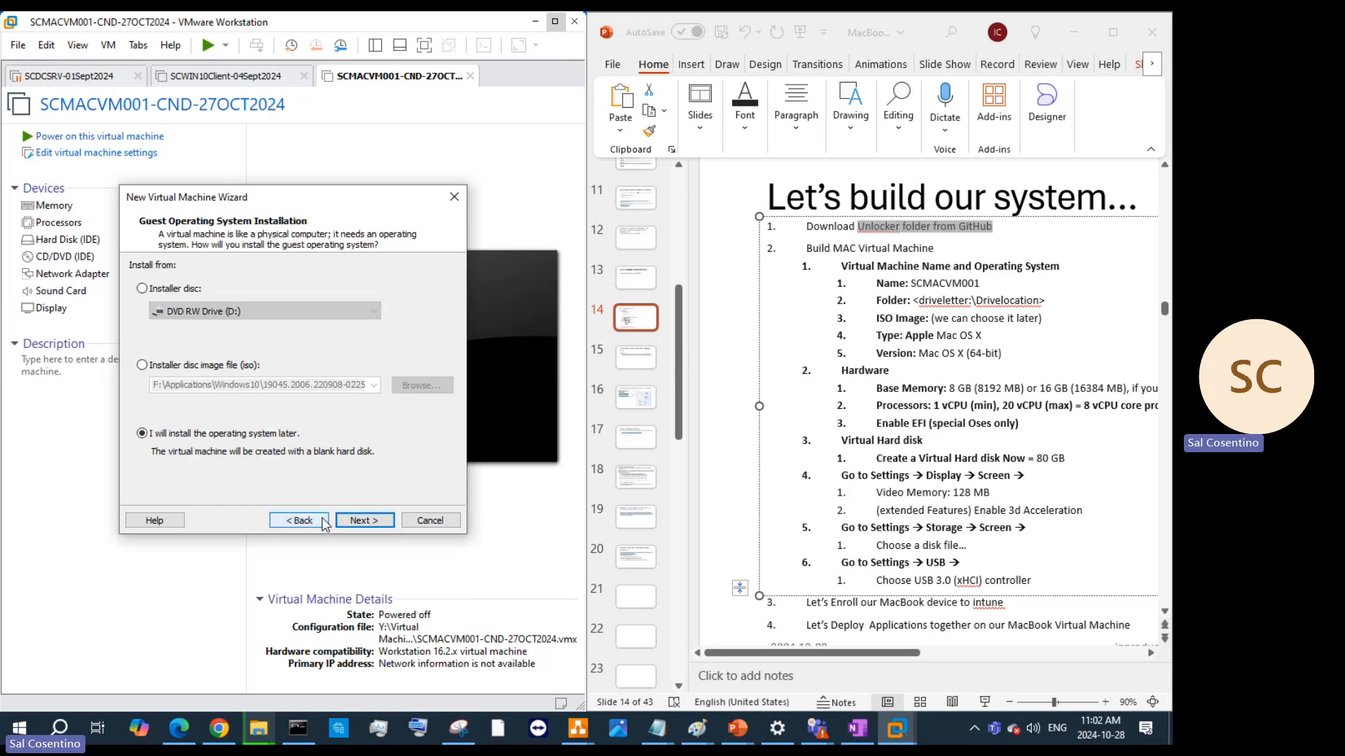
{"action": "left_click", "coordinate": [324, 521]}
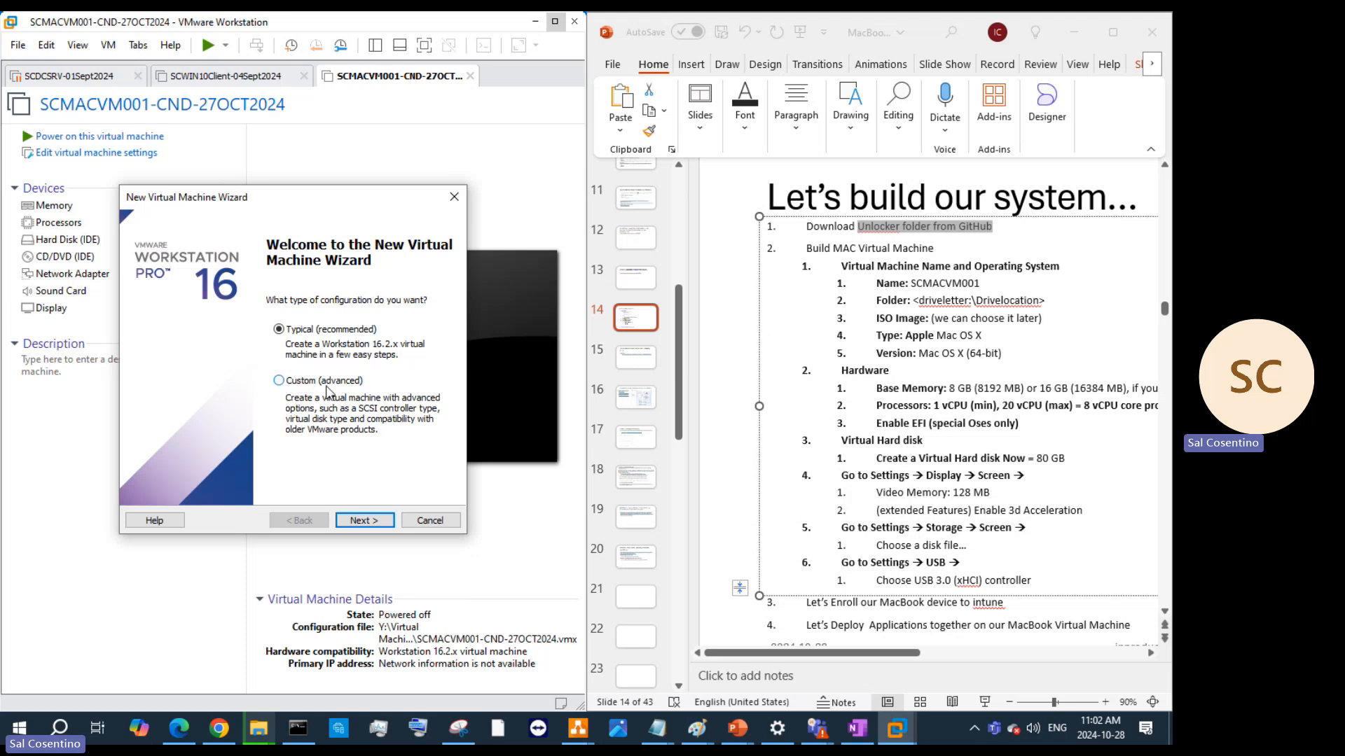
{"action": "left_click", "coordinate": [434, 518]}
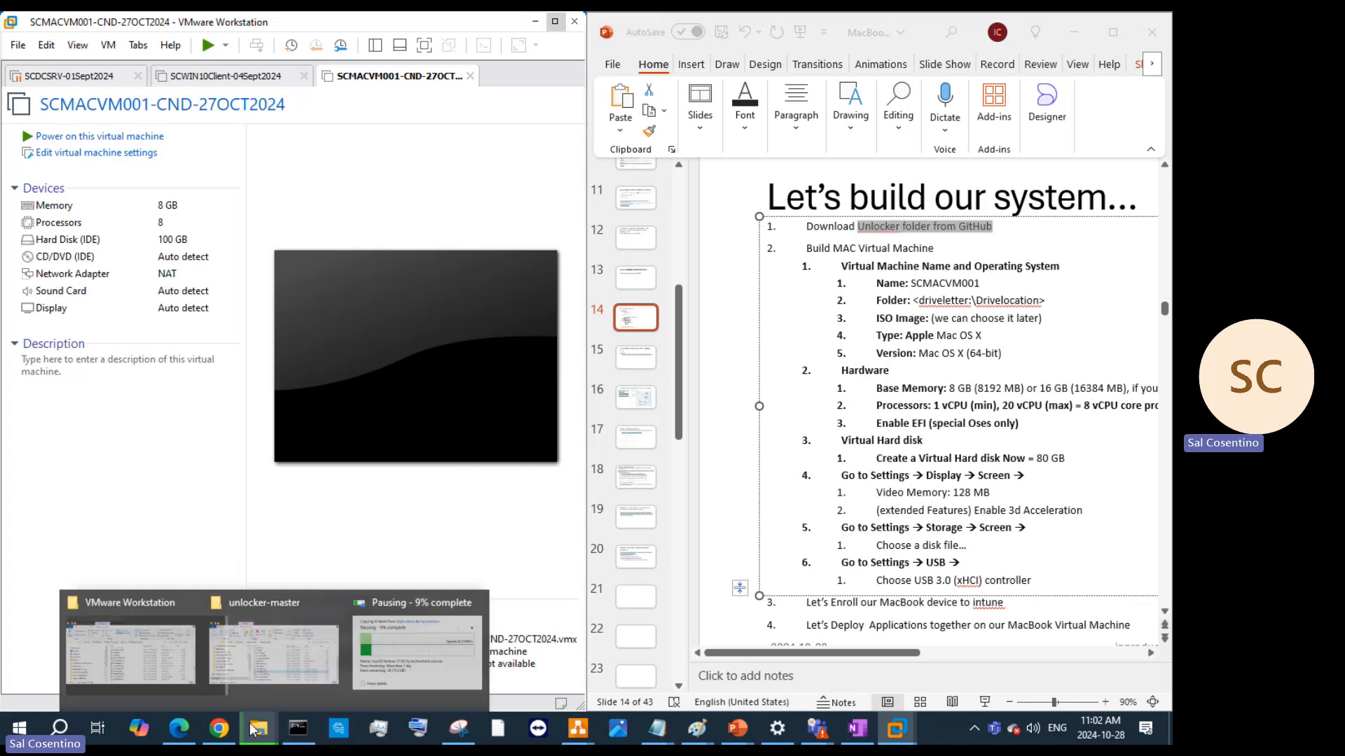
Bring back the unlocker-master folder window, run win-install.cmd as administrator and allow it to make changes
{"action": "left_click", "coordinate": [296, 620]}
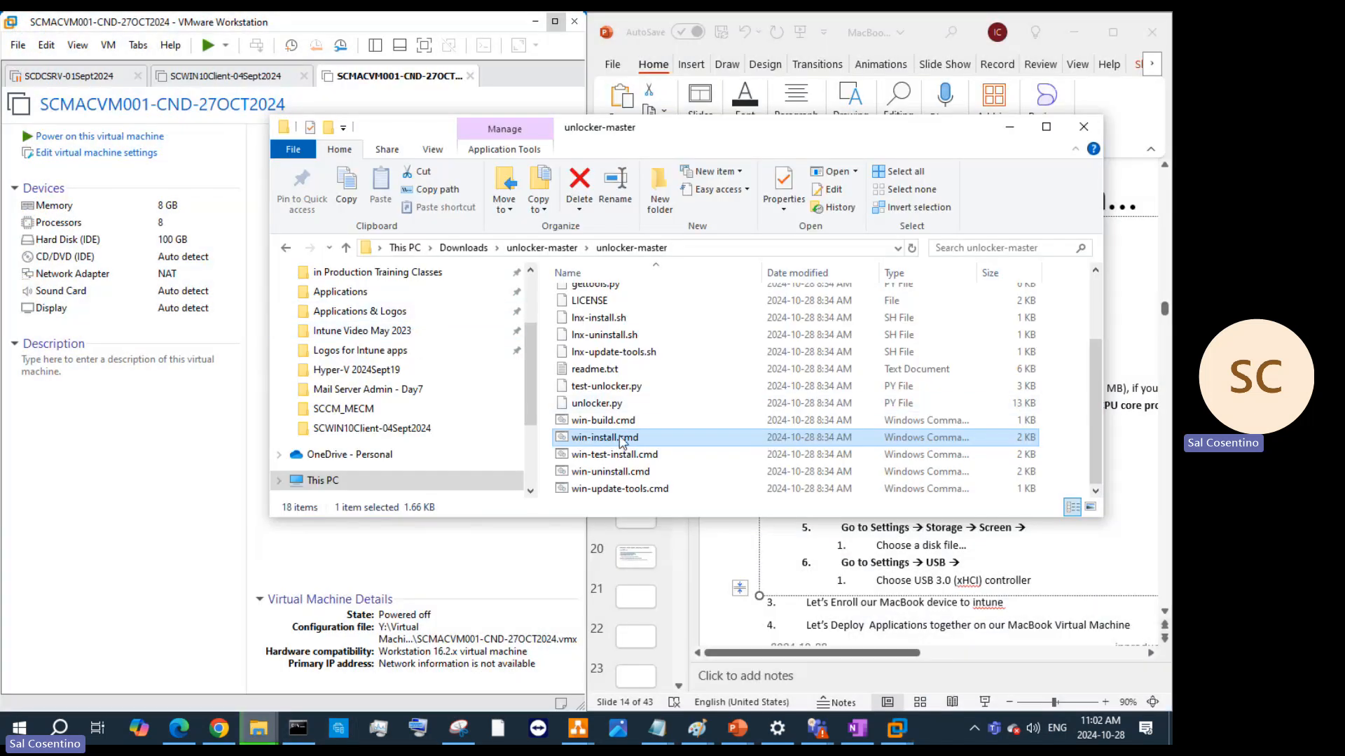
{"action": "right_click", "coordinate": [620, 442]}
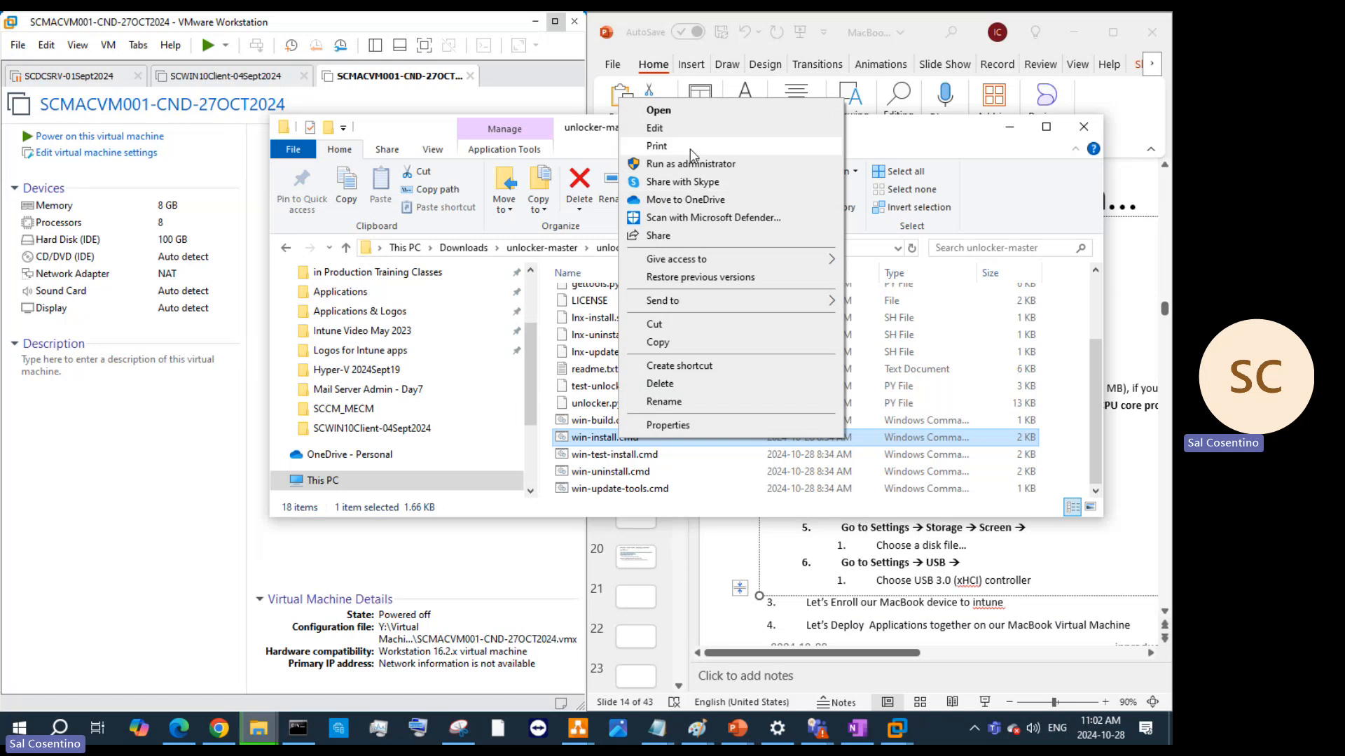
{"action": "left_click", "coordinate": [683, 167]}
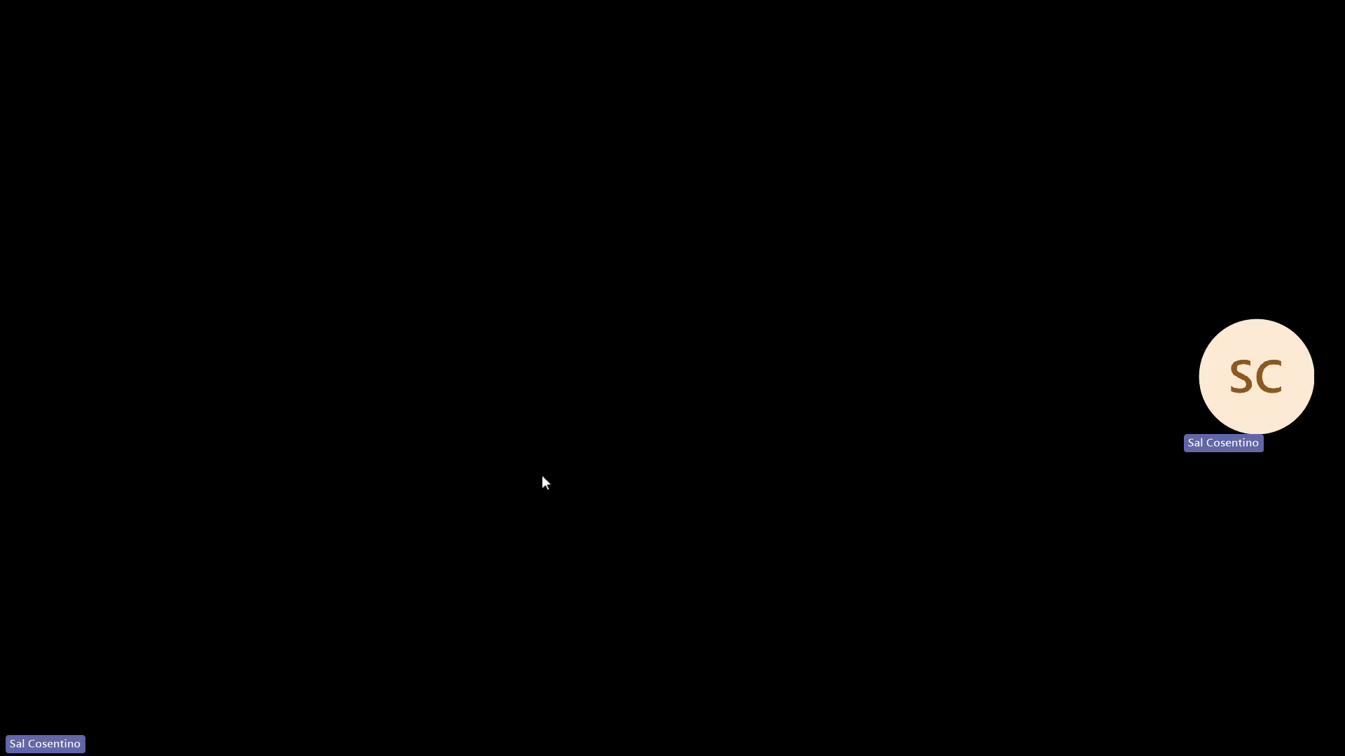
{"action": "left_click", "coordinate": [540, 476]}
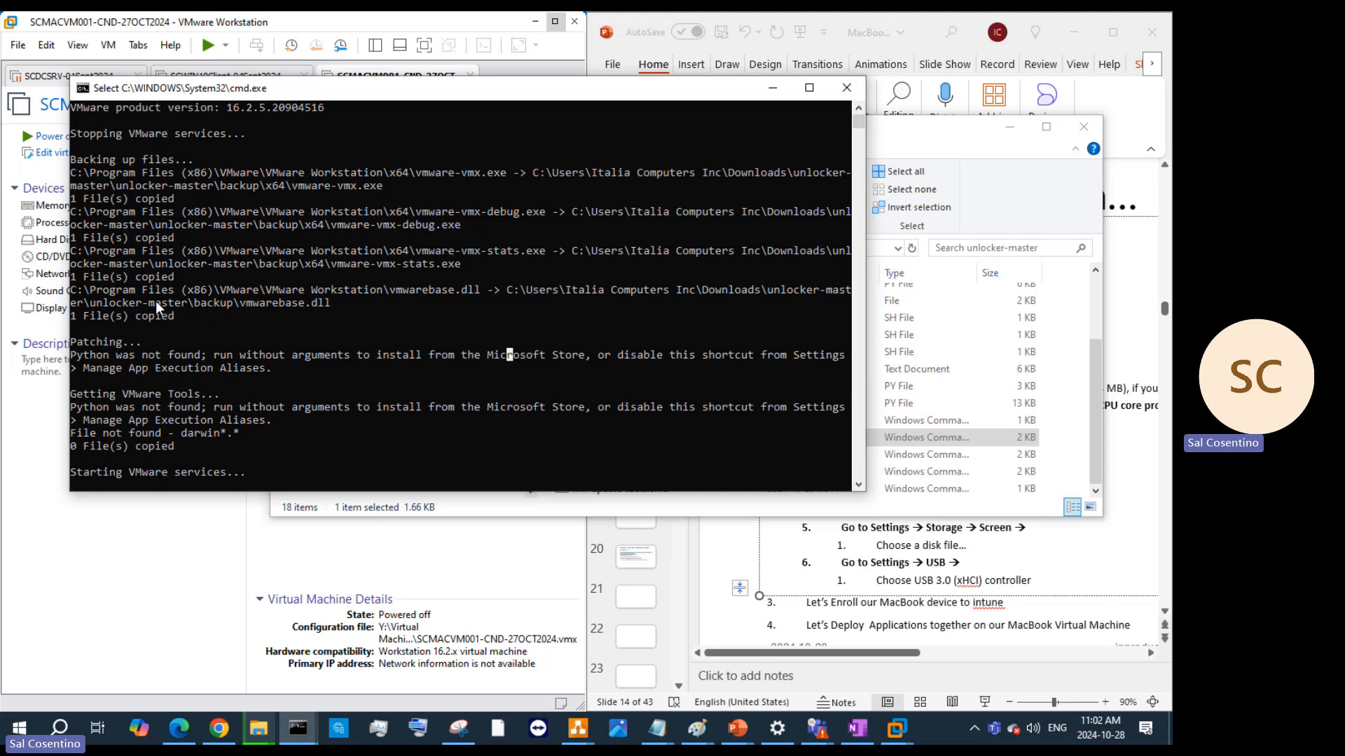
Review the install script's console output from the VMware version through the backup, patching and VMware Tools stages
{"action": "scroll", "coordinate": [409, 283], "scroll_direction": "up", "scroll_amount": 2}
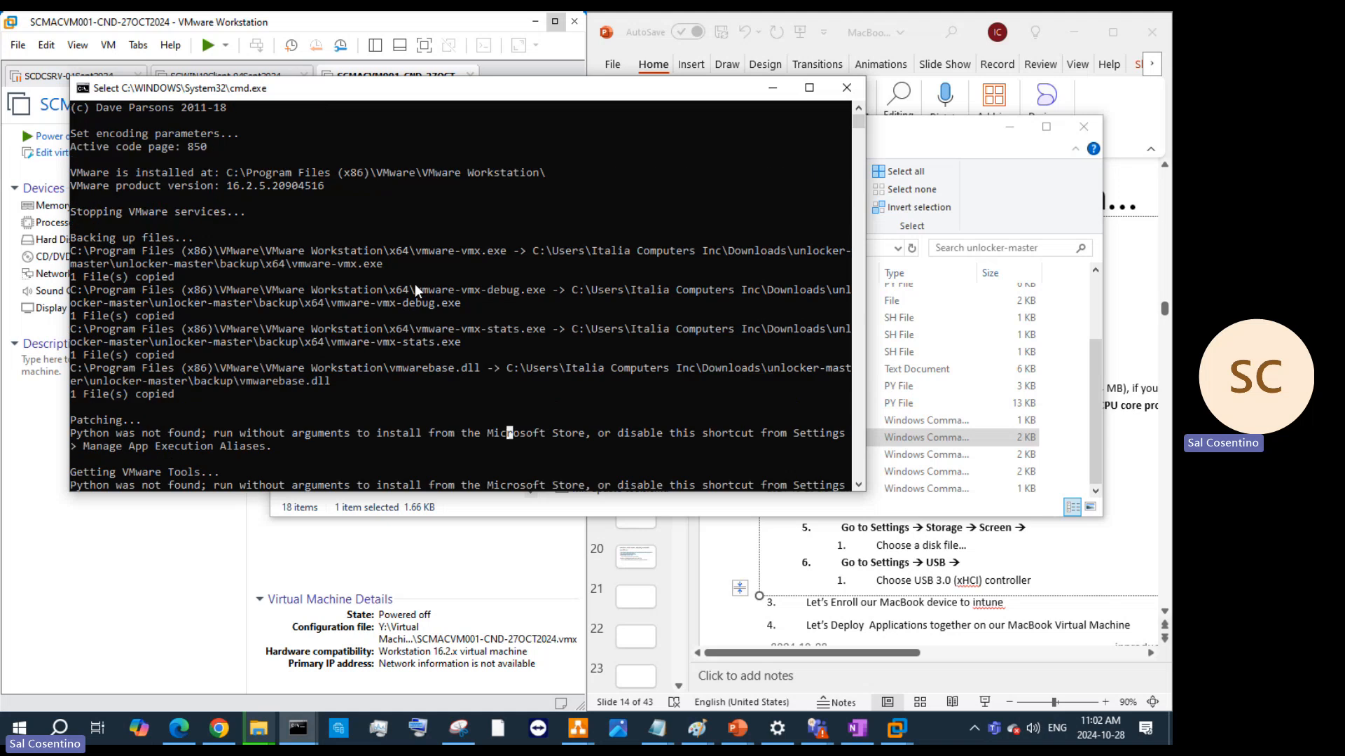
{"action": "scroll", "coordinate": [415, 353], "scroll_direction": "up", "scroll_amount": 1}
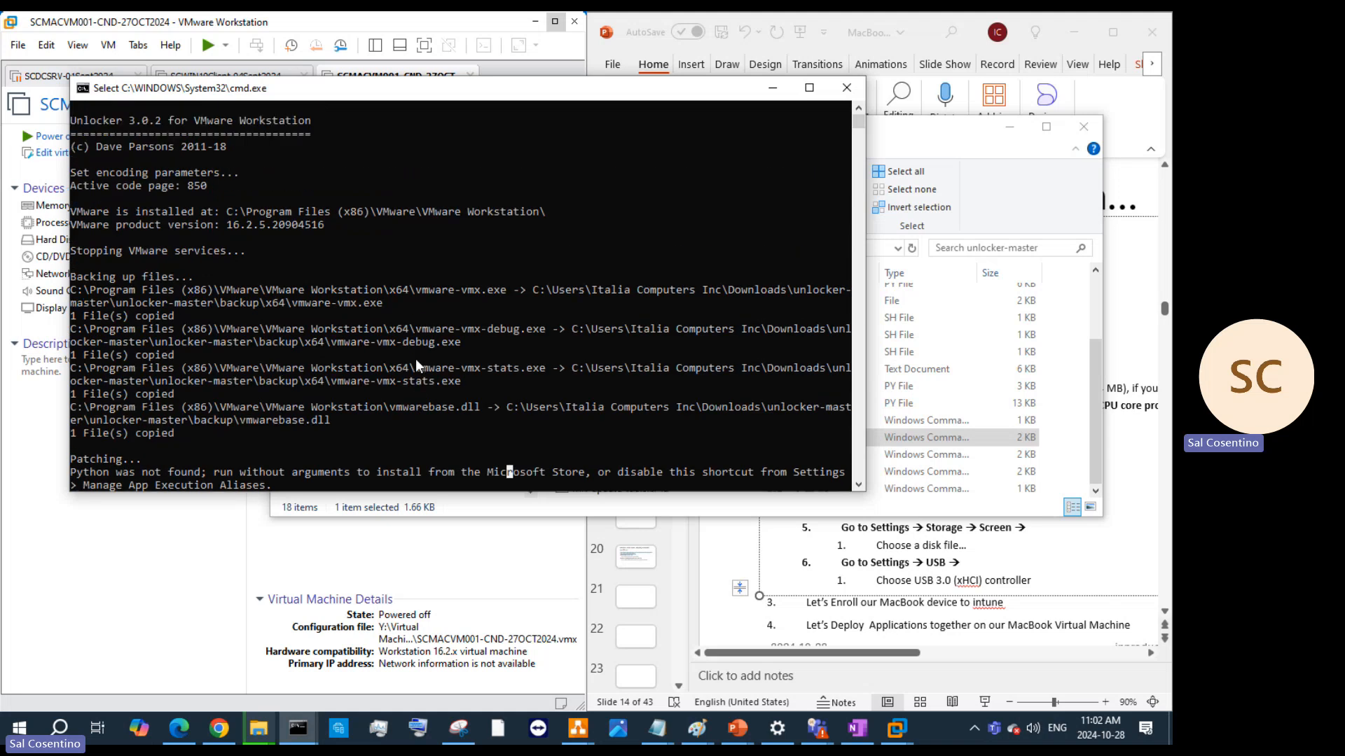
{"action": "scroll", "coordinate": [421, 351], "scroll_direction": "down", "scroll_amount": 10}
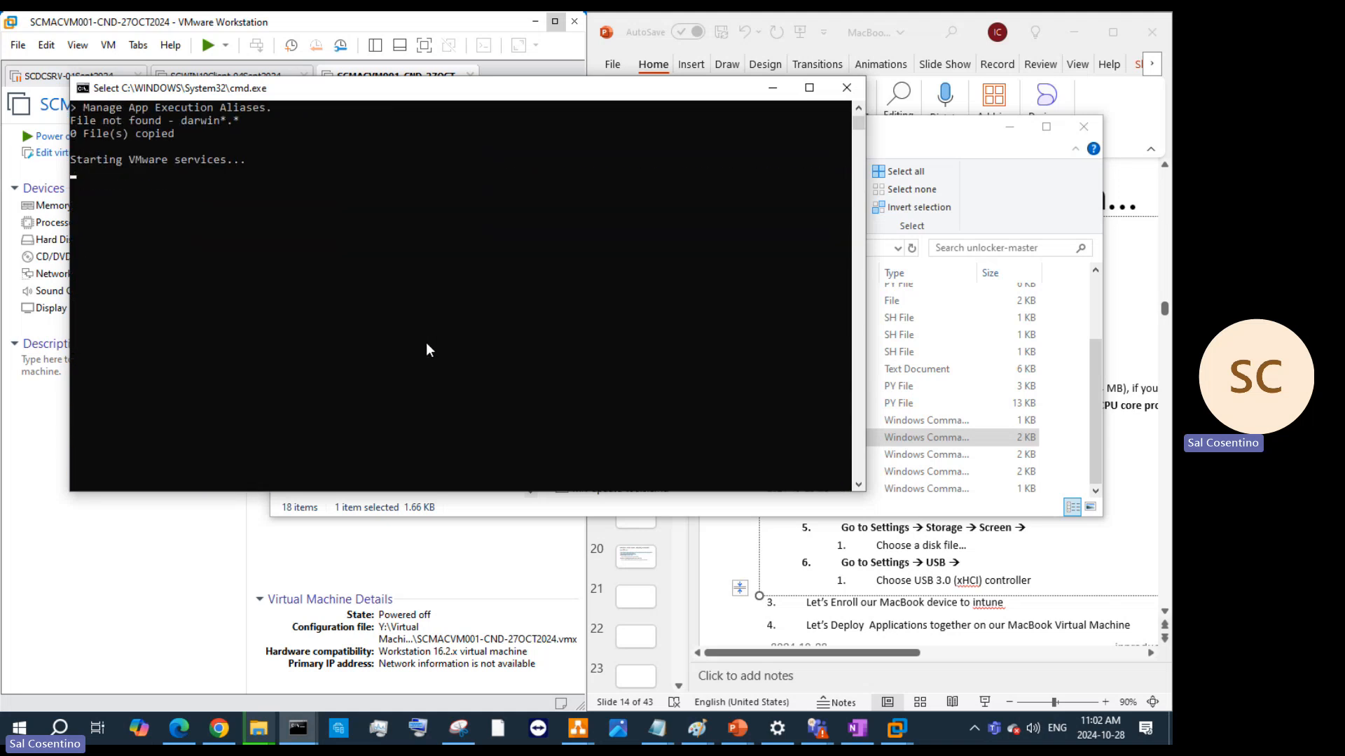
{"action": "scroll", "coordinate": [426, 342], "scroll_direction": "up", "scroll_amount": 4}
{"action": "left_click", "coordinate": [310, 347]}
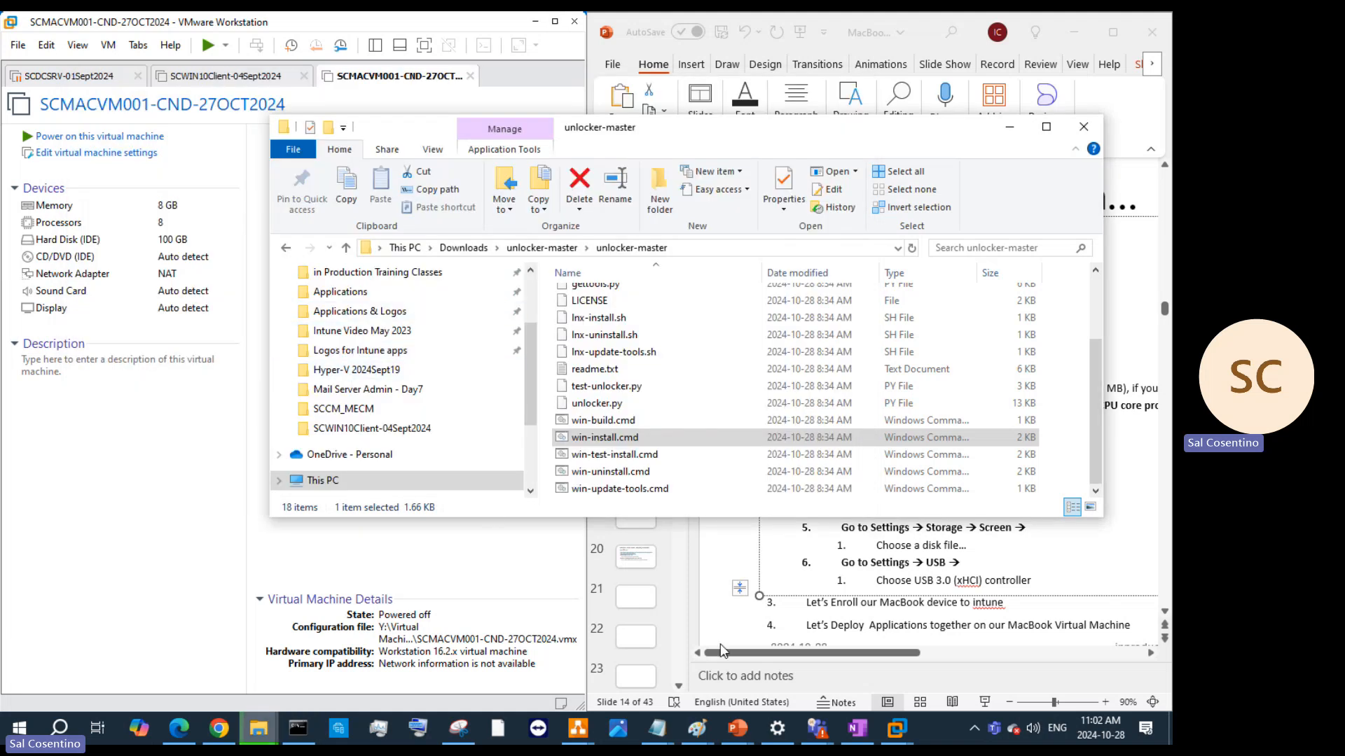
Bring up the Command Prompt window left running in the background and close it
{"action": "mouse_move", "coordinate": [298, 728]}
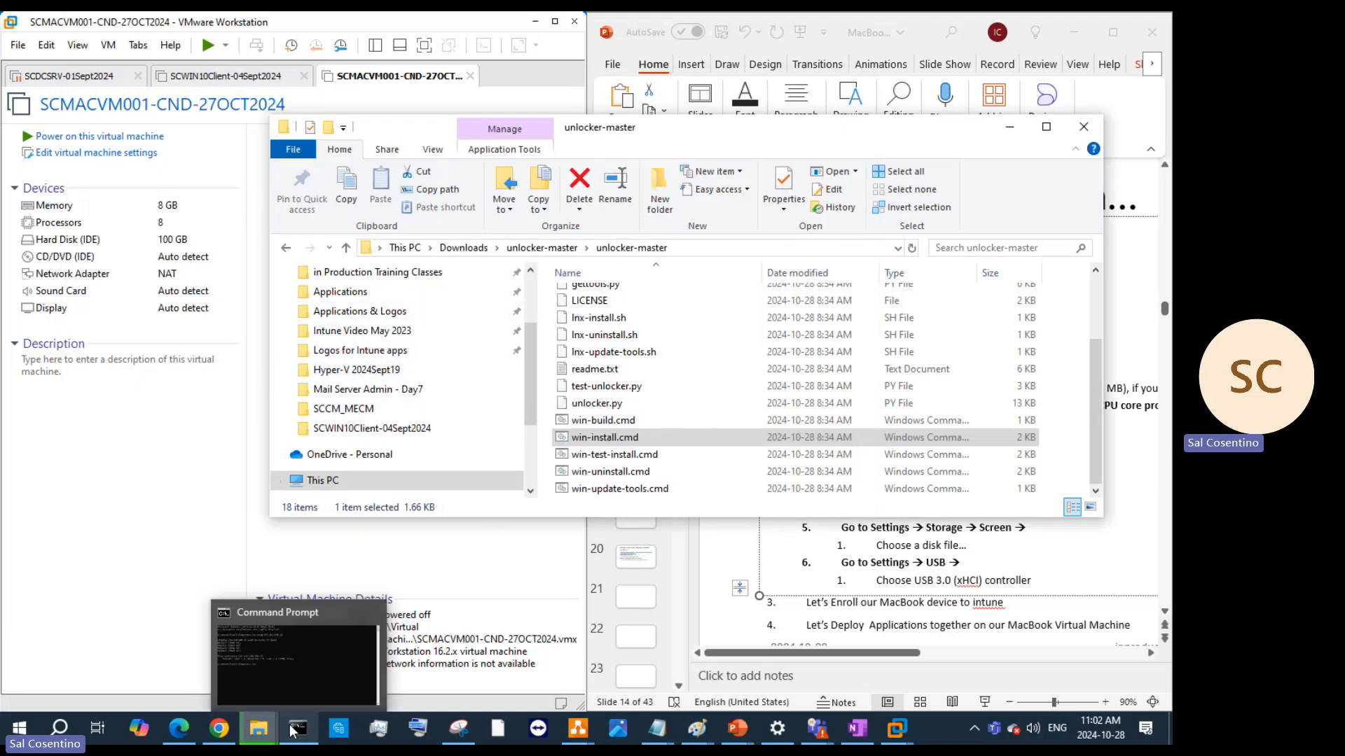
{"action": "left_click", "coordinate": [283, 658]}
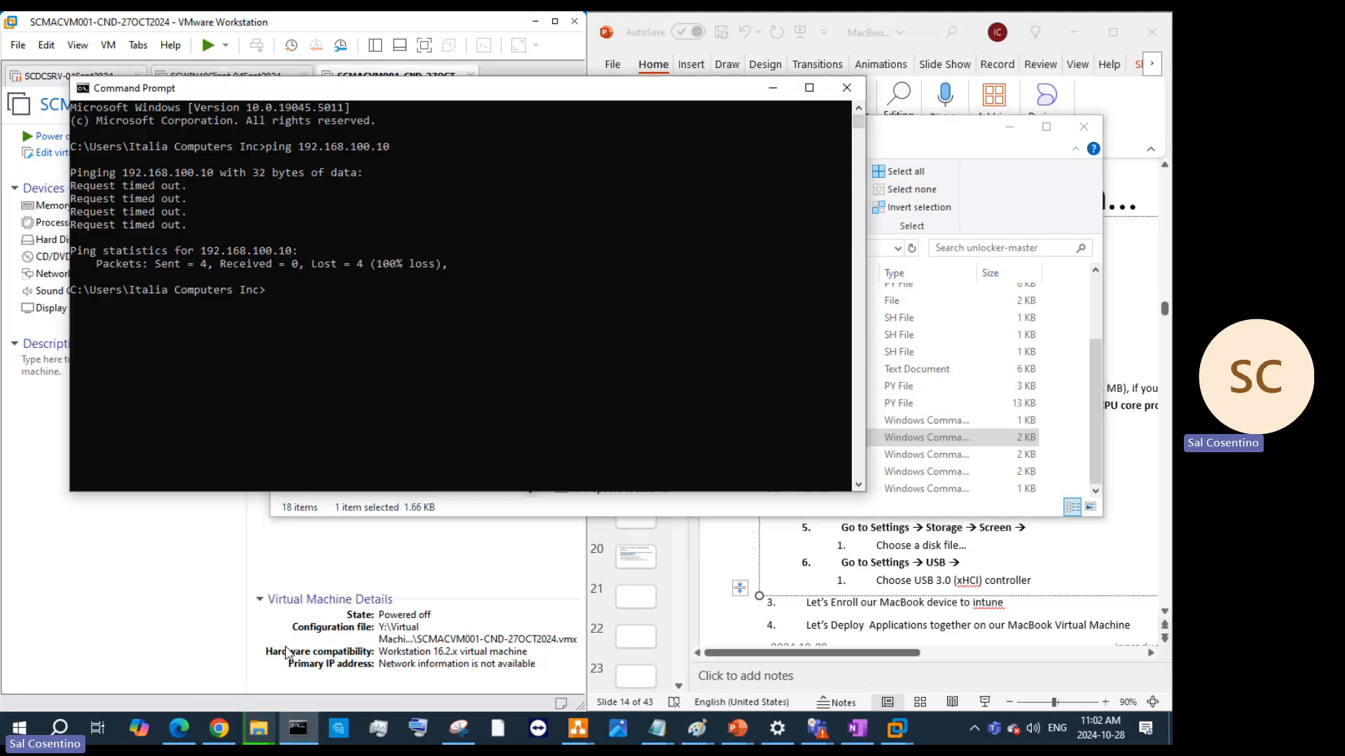
{"action": "left_click", "coordinate": [846, 88]}
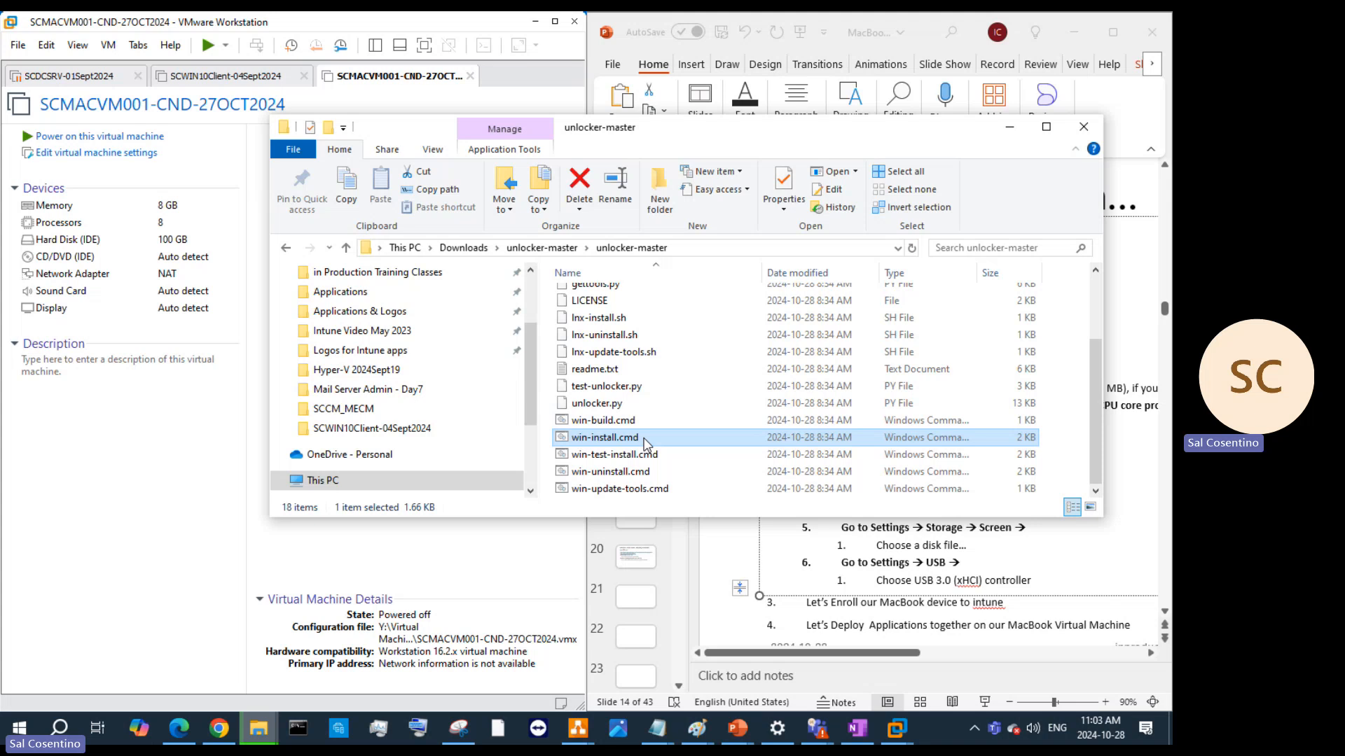
Run win-install.cmd again with administrator rights and accept the elevation request
{"action": "right_click", "coordinate": [644, 441]}
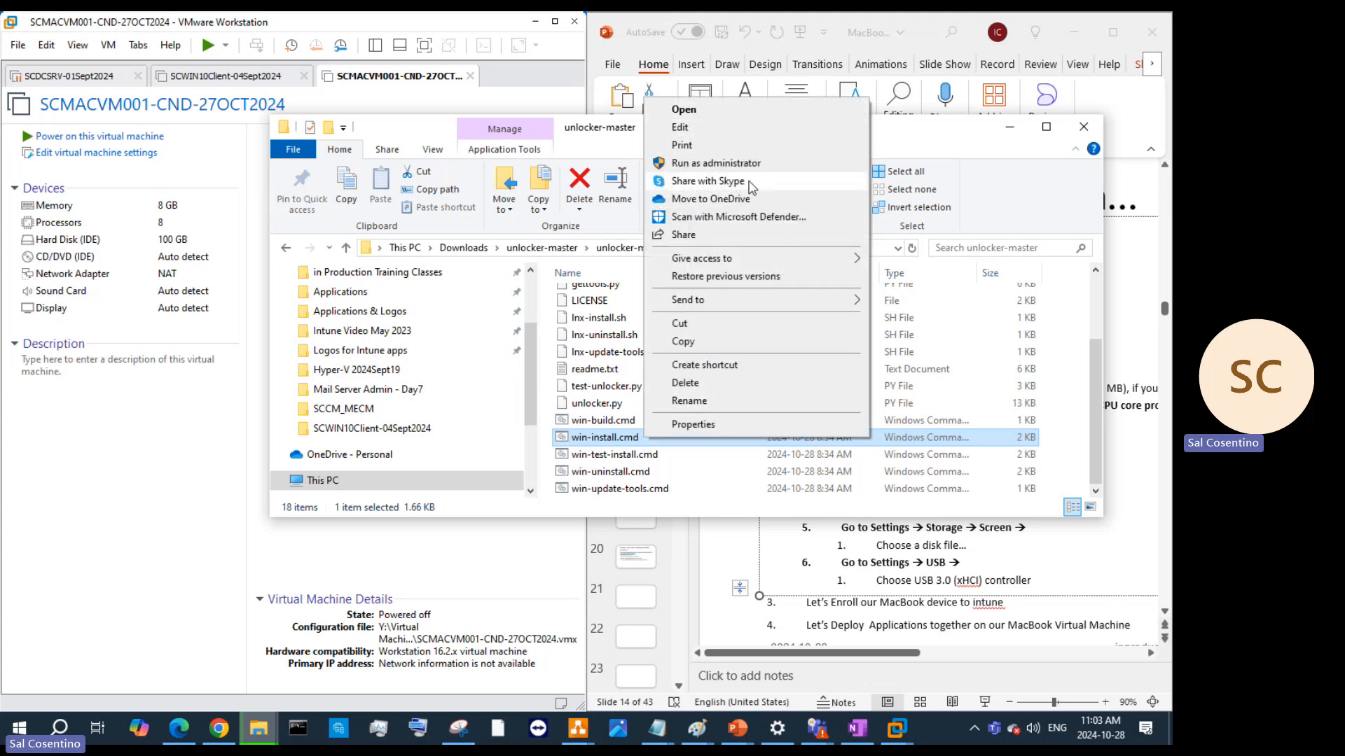
{"action": "left_click", "coordinate": [770, 164]}
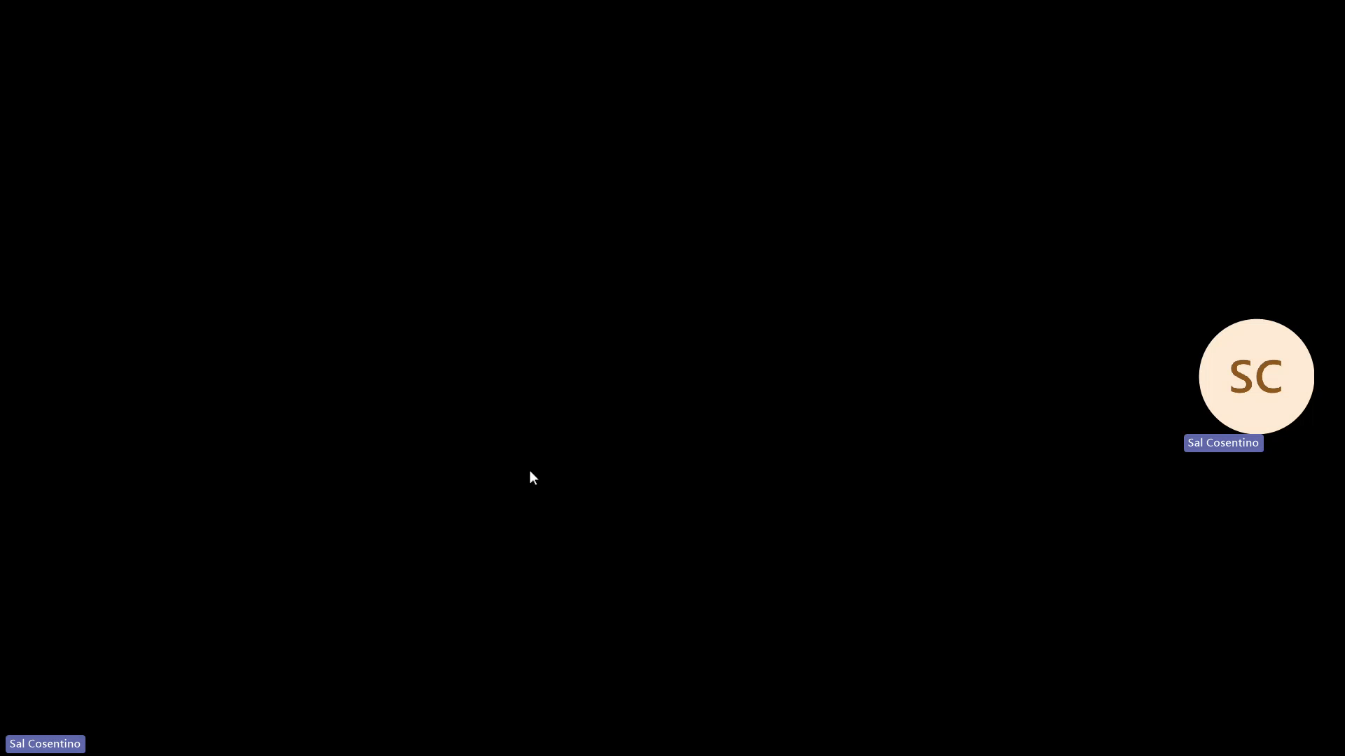
{"action": "left_click", "coordinate": [530, 471]}
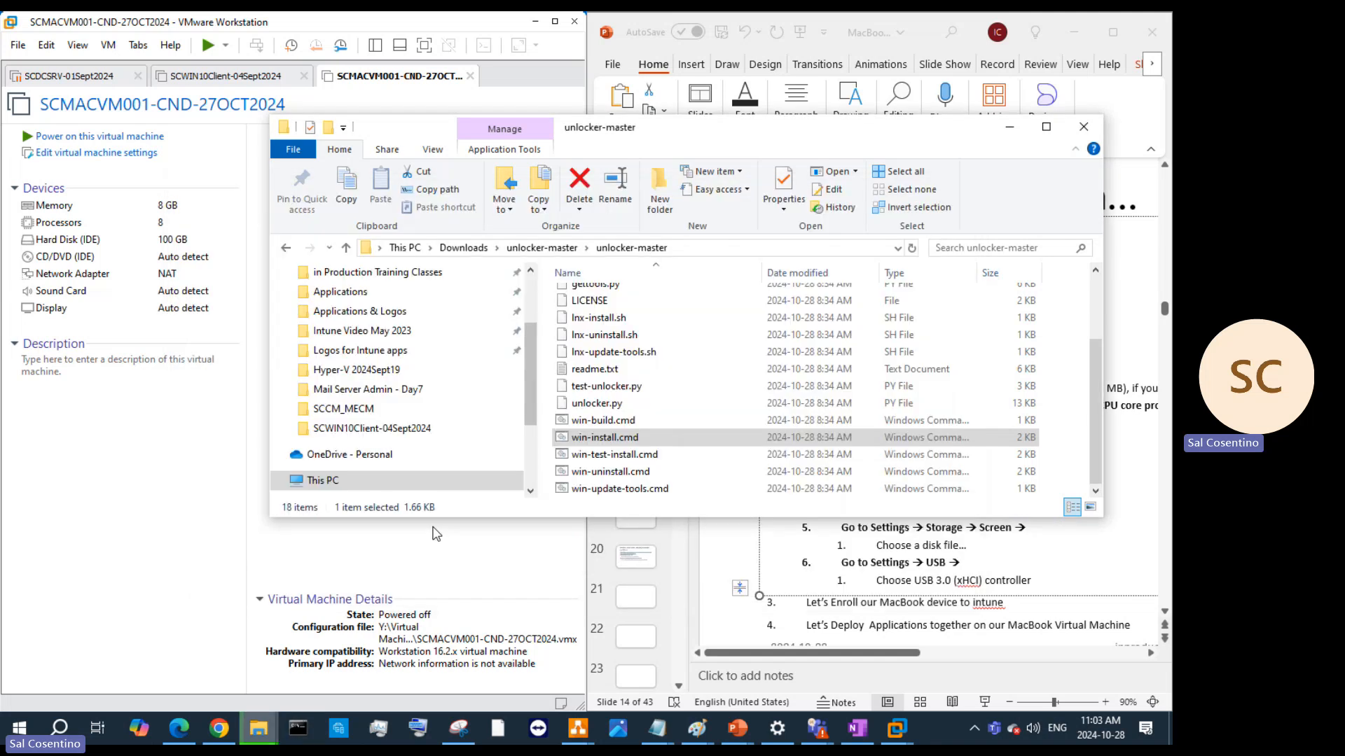
Open readme.txt from the unlocker-master folder to read the unlocker's instructions for Windows users
{"action": "scroll", "coordinate": [644, 408], "scroll_direction": "up", "scroll_amount": 3}
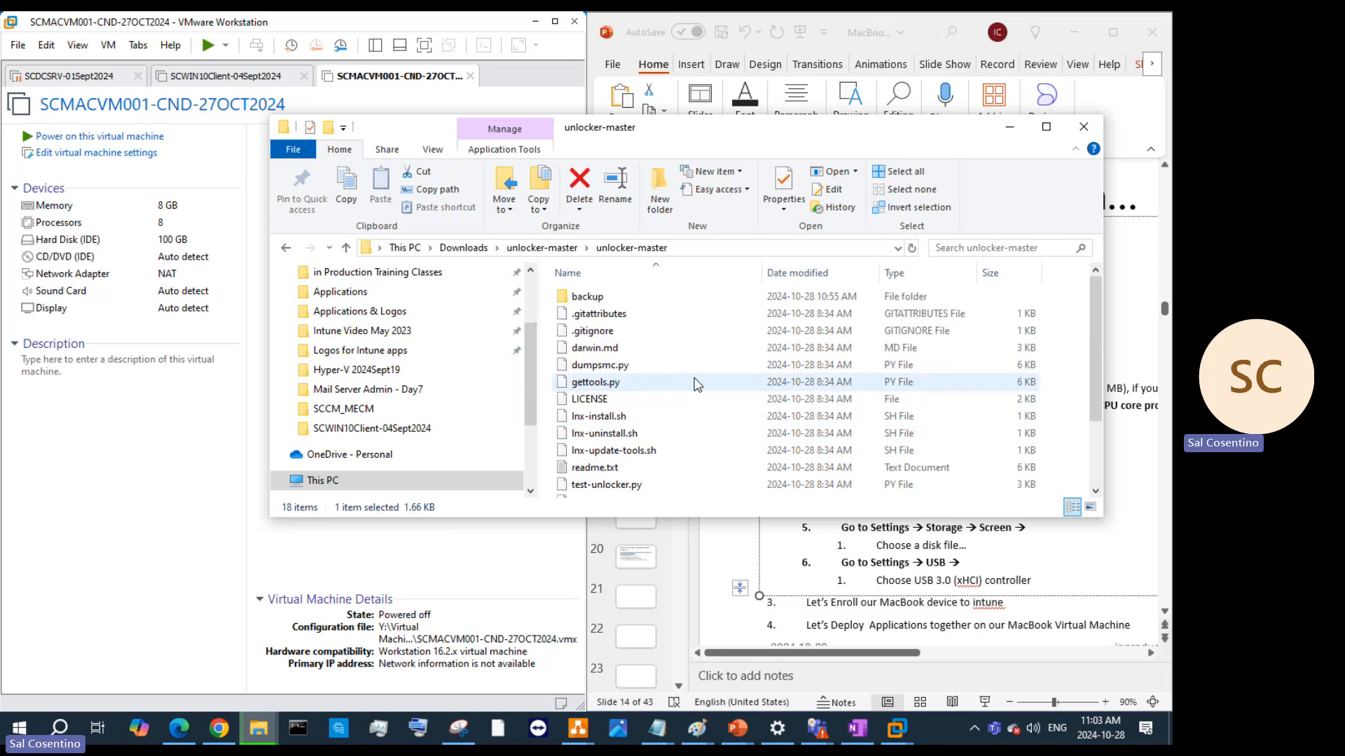
{"action": "left_click", "coordinate": [613, 468]}
{"action": "double_click", "coordinate": [613, 468]}
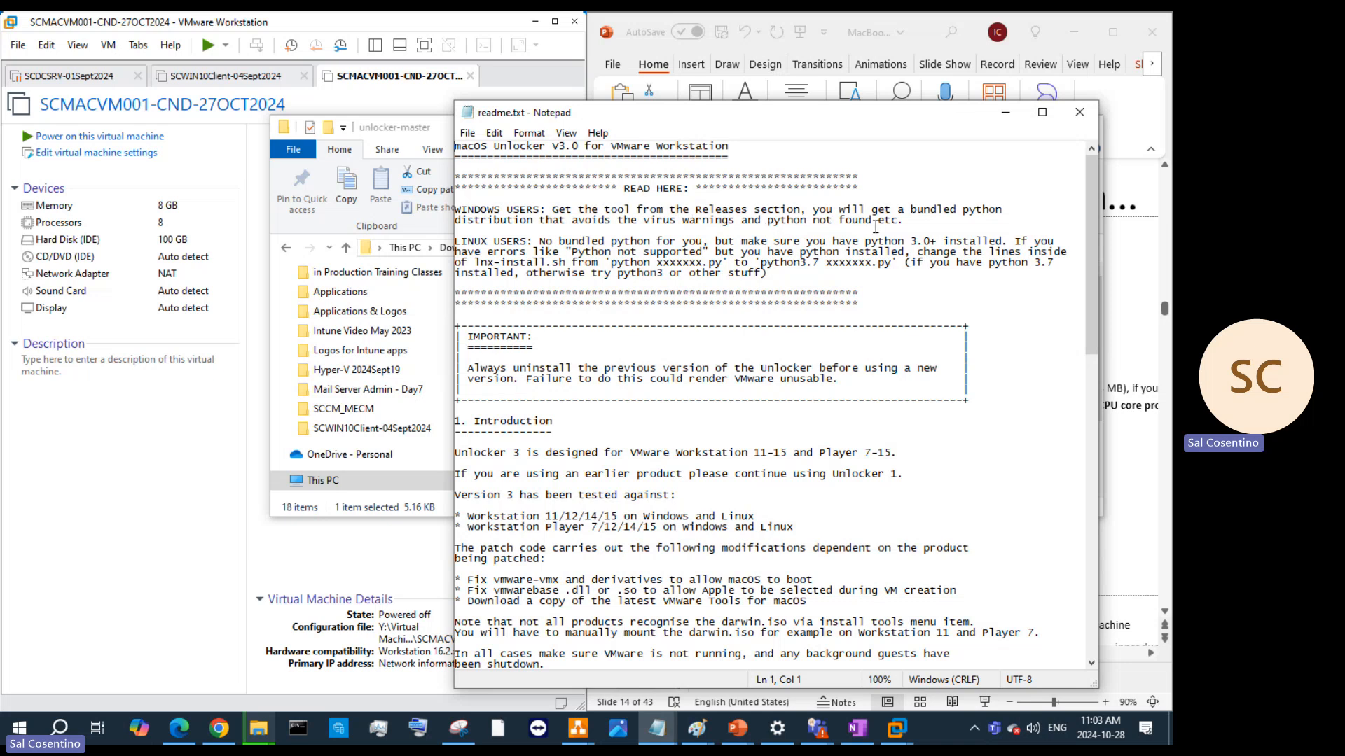
Read readme.txt from the introduction through the prerequisites, limitations and Windows script instructions
{"action": "scroll", "coordinate": [625, 457], "scroll_direction": "down", "scroll_amount": 1}
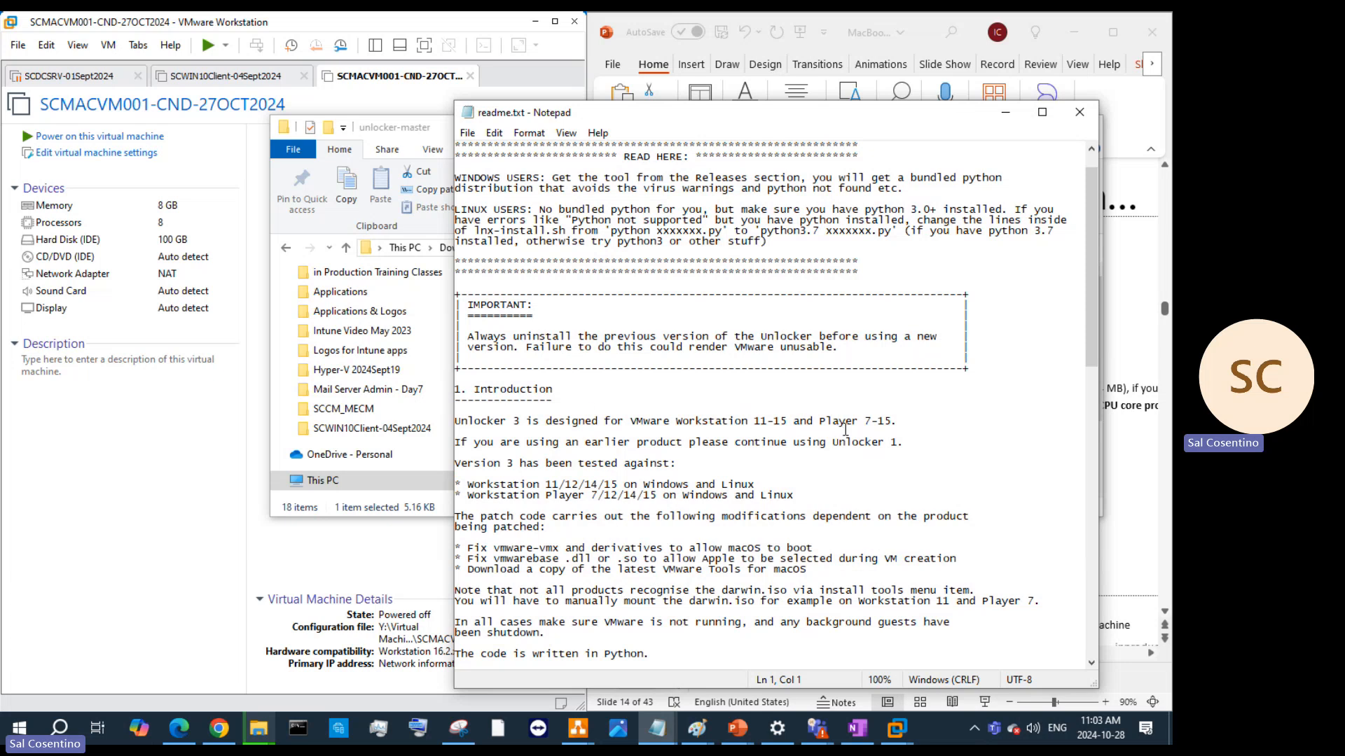
{"action": "scroll", "coordinate": [837, 483], "scroll_direction": "down", "scroll_amount": 4}
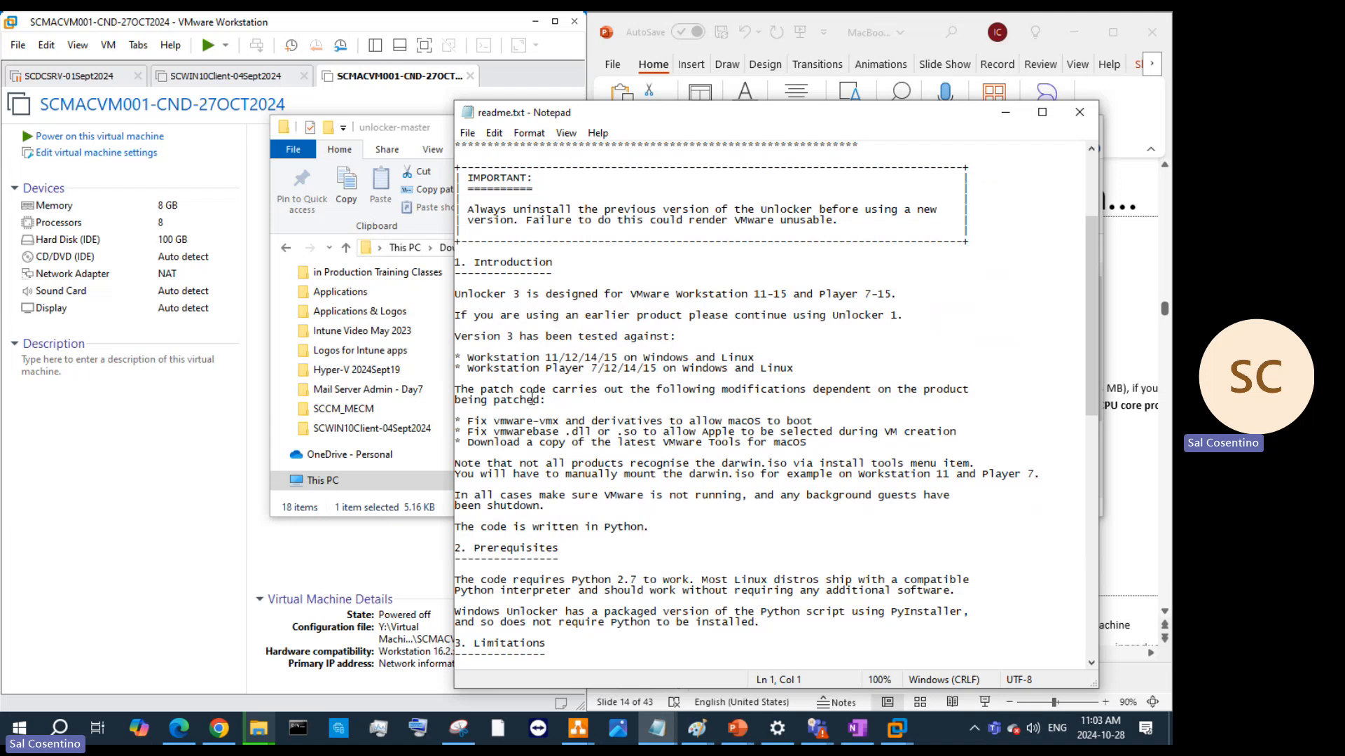
{"action": "scroll", "coordinate": [636, 434], "scroll_direction": "down", "scroll_amount": 5}
{"action": "scroll", "coordinate": [636, 435], "scroll_direction": "down", "scroll_amount": 3}
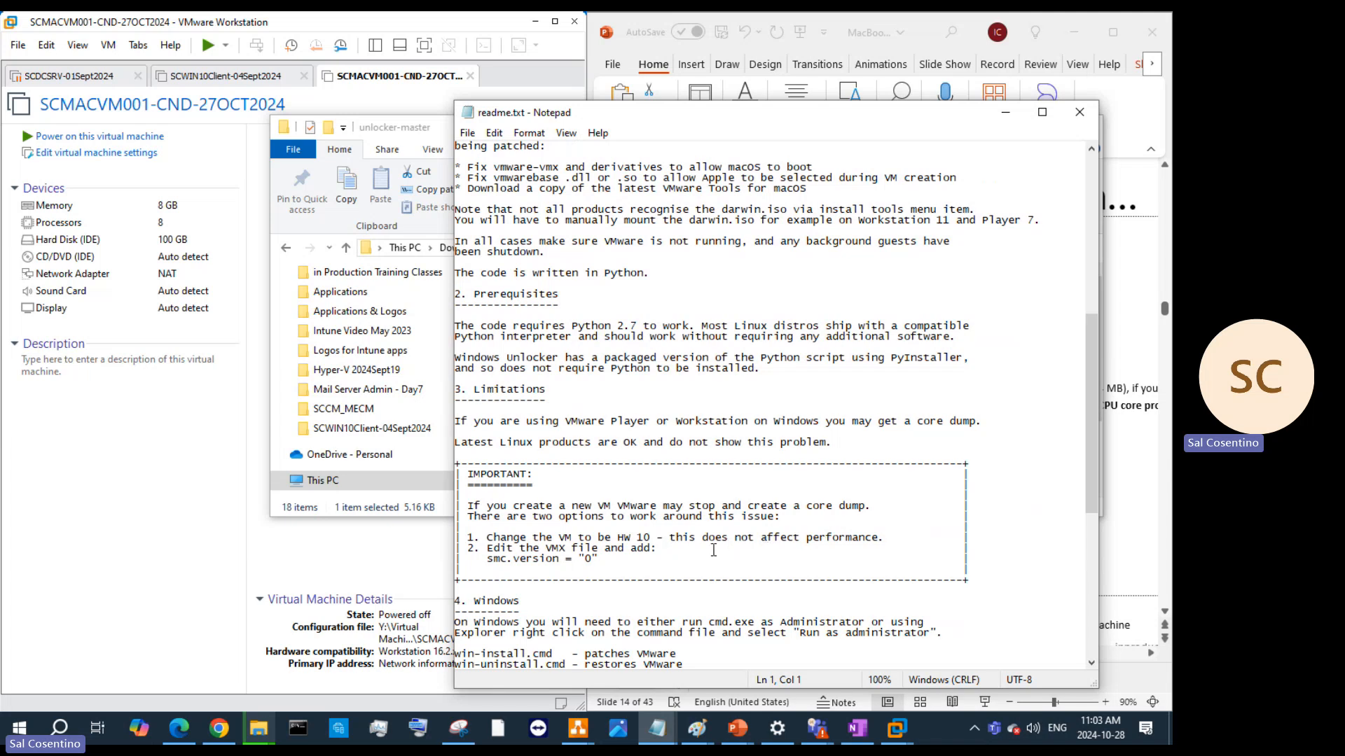
{"action": "scroll", "coordinate": [726, 545], "scroll_direction": "down", "scroll_amount": 4}
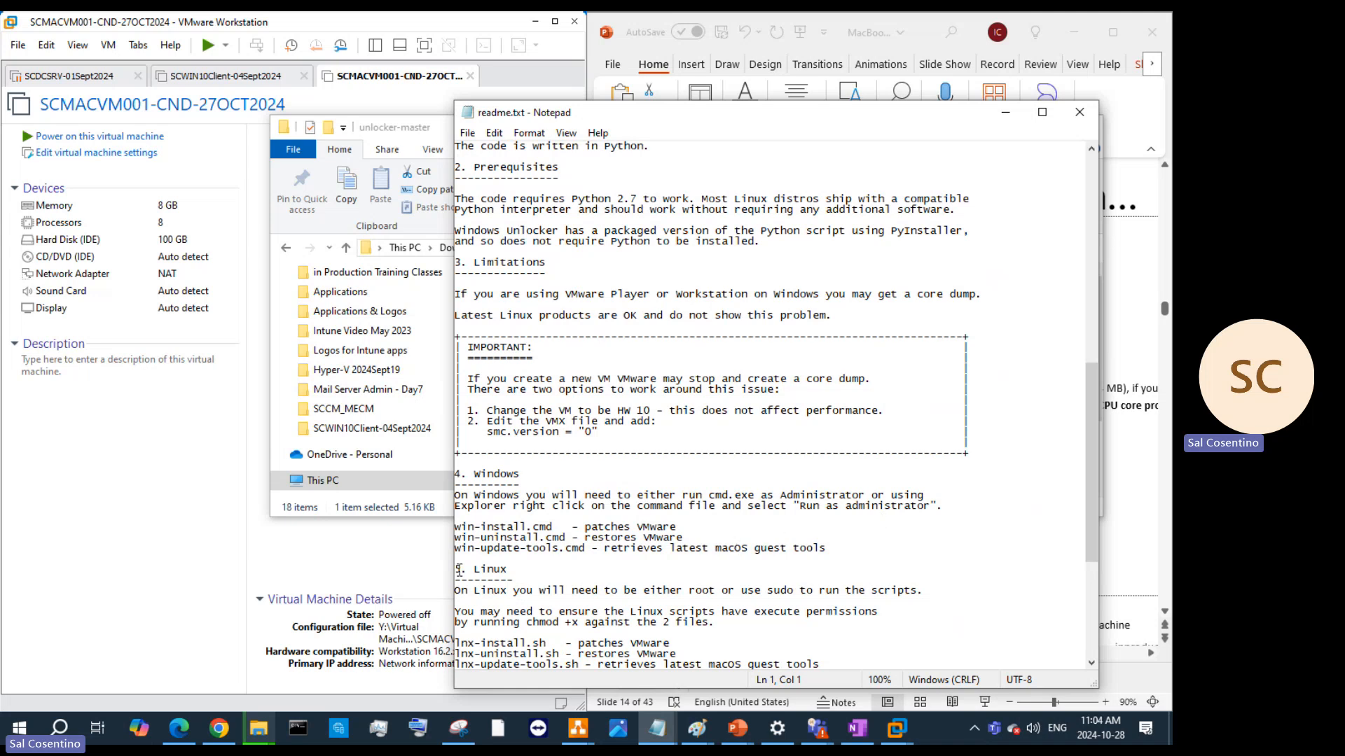
Locate the Windows .cmd scripts named in the readme within the unlocker-master folder, and minimise readme.txt
{"action": "left_click", "coordinate": [417, 557]}
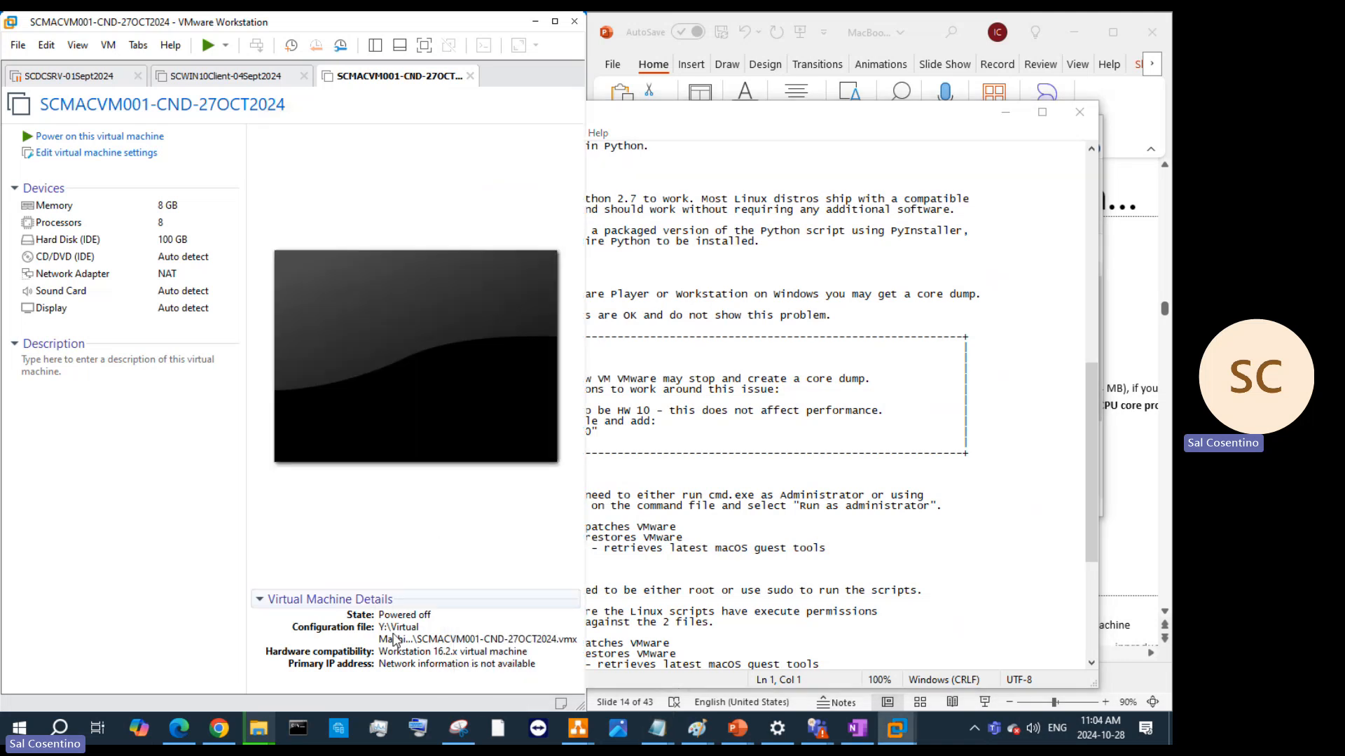
{"action": "mouse_move", "coordinate": [258, 729]}
{"action": "left_click", "coordinate": [618, 666]}
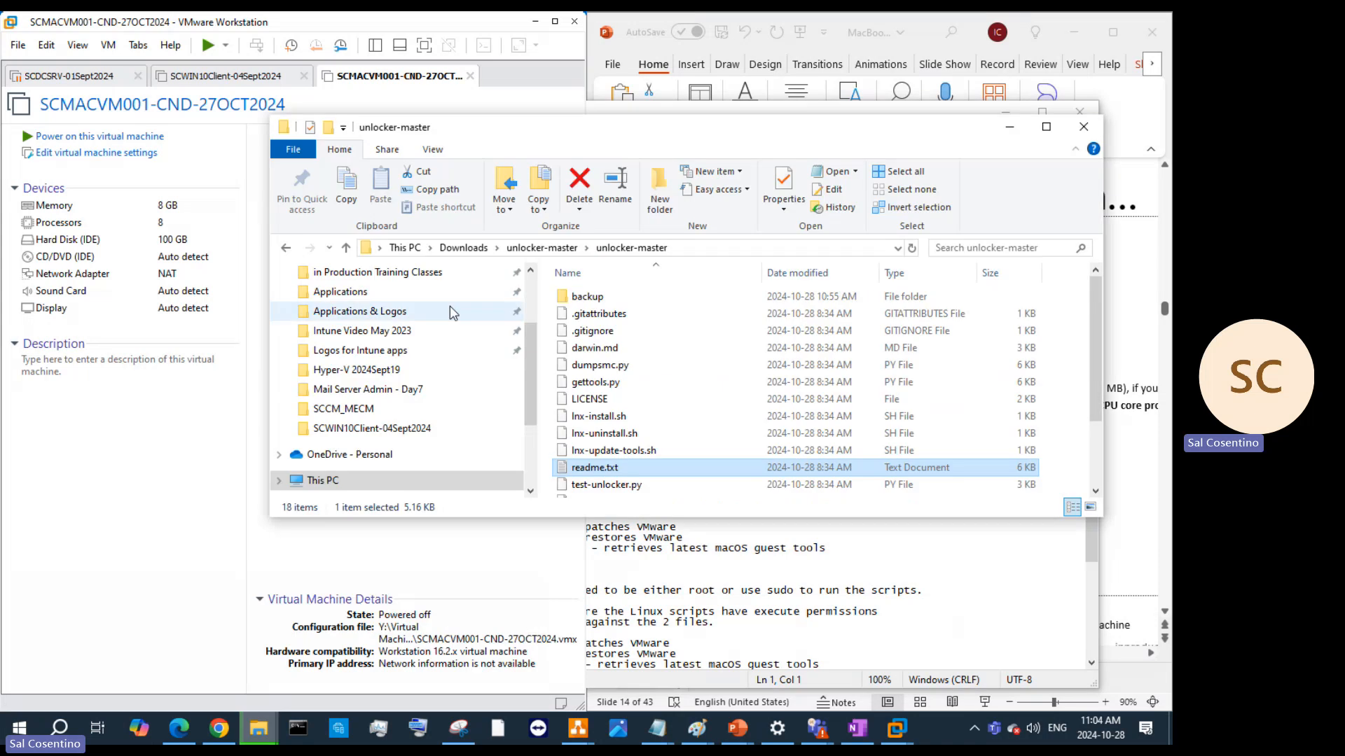
{"action": "scroll", "coordinate": [602, 434], "scroll_direction": "down", "scroll_amount": 2}
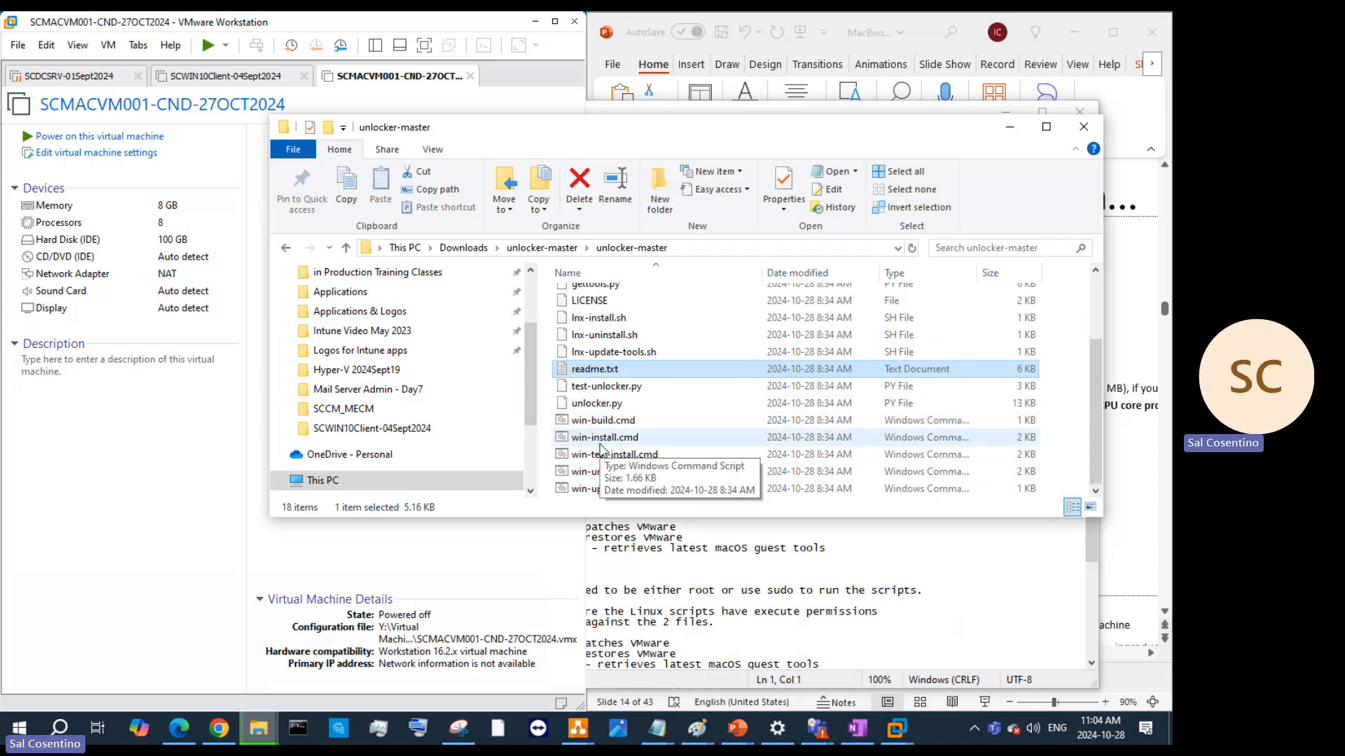
{"action": "left_click", "coordinate": [786, 569]}
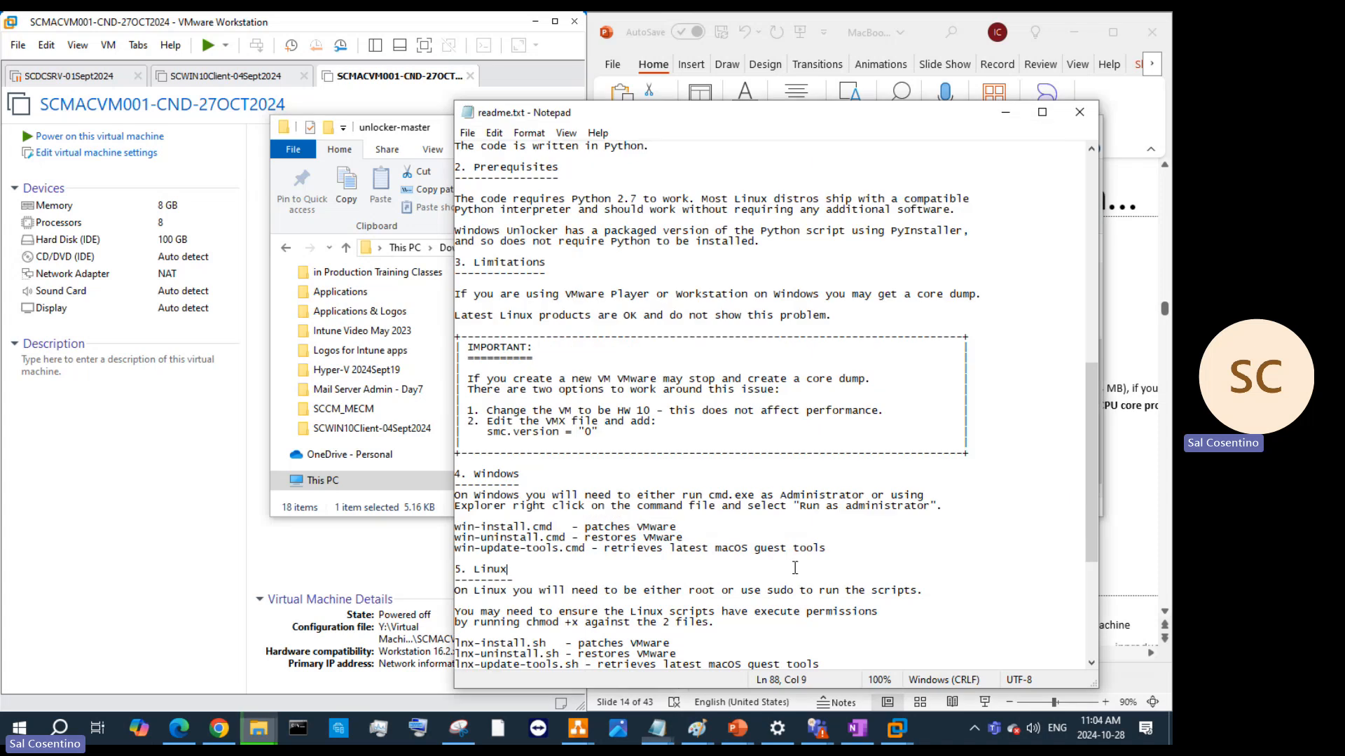
{"action": "left_click", "coordinate": [1002, 116]}
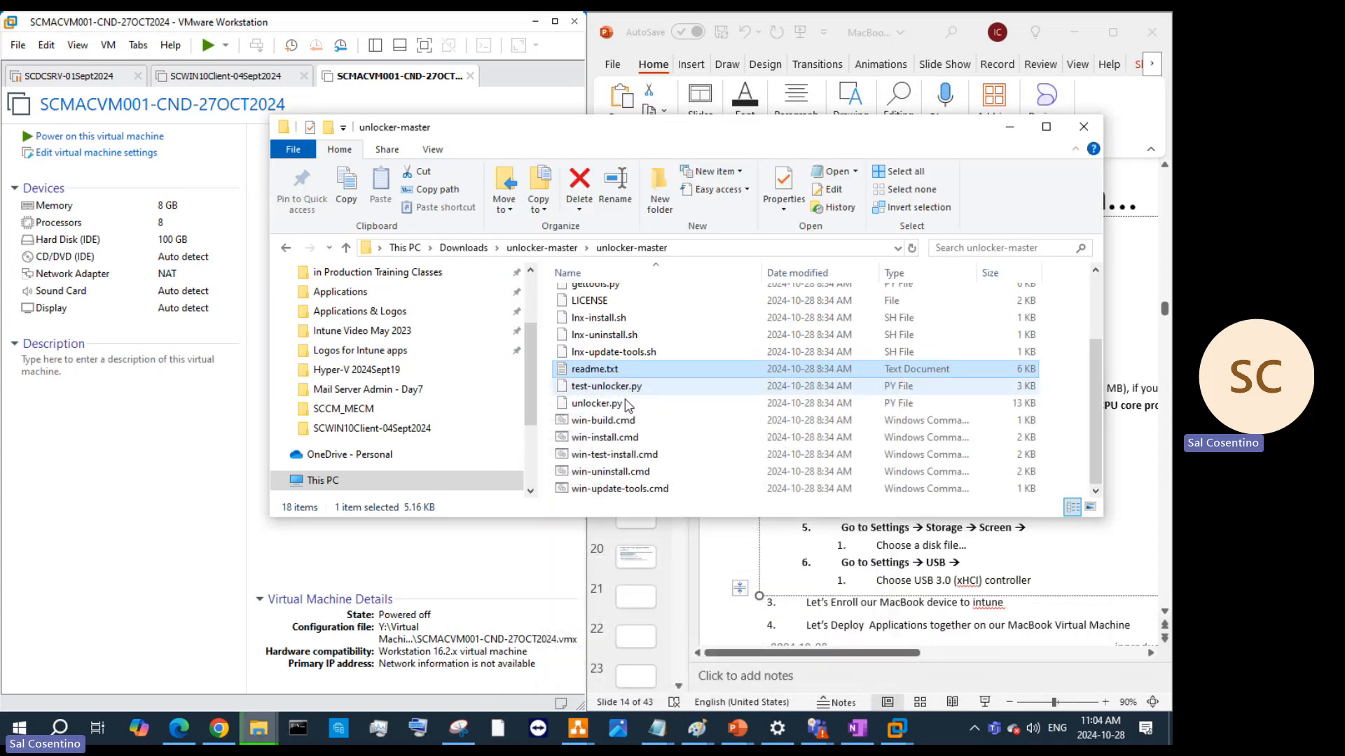
Run win-update-tools.cmd with administrator rights twice, accepting the elevation request each time
{"action": "left_click", "coordinate": [609, 488]}
{"action": "right_click", "coordinate": [609, 488]}
{"action": "left_click", "coordinate": [678, 218]}
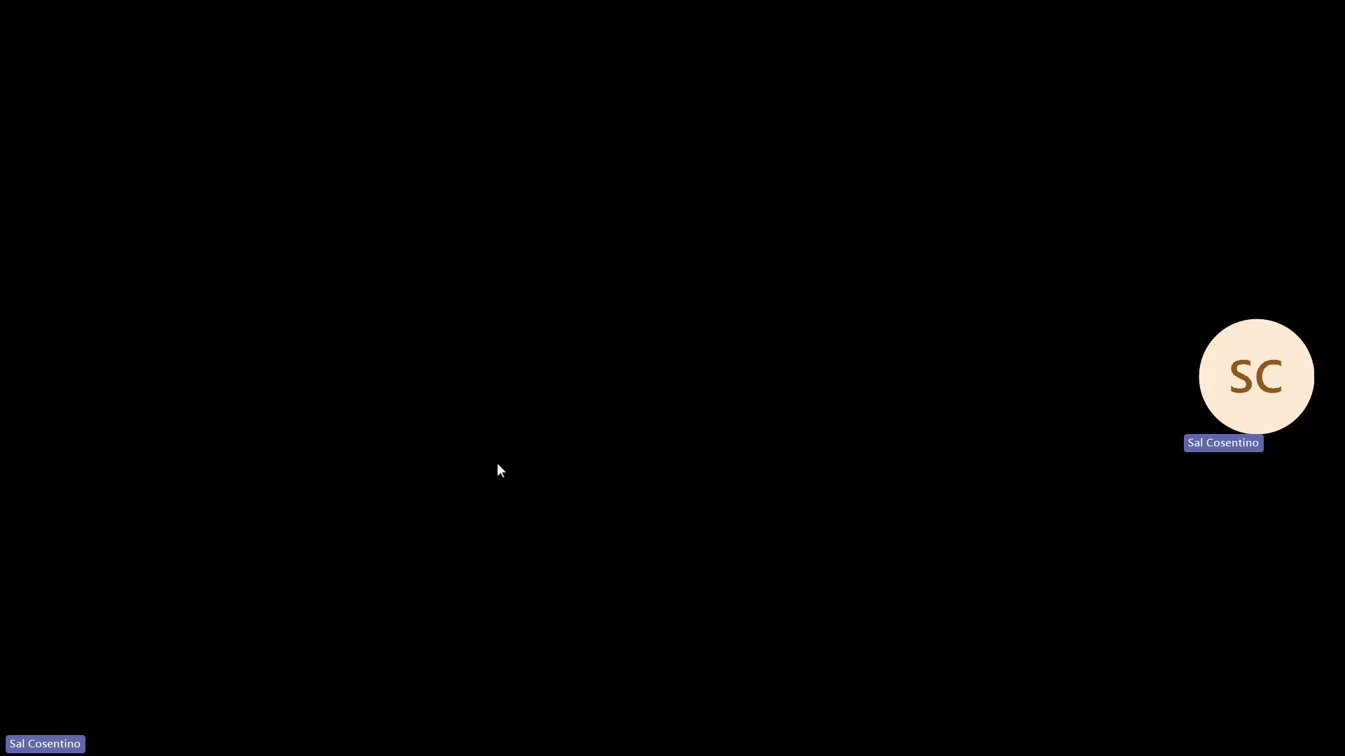
{"action": "left_click", "coordinate": [497, 463]}
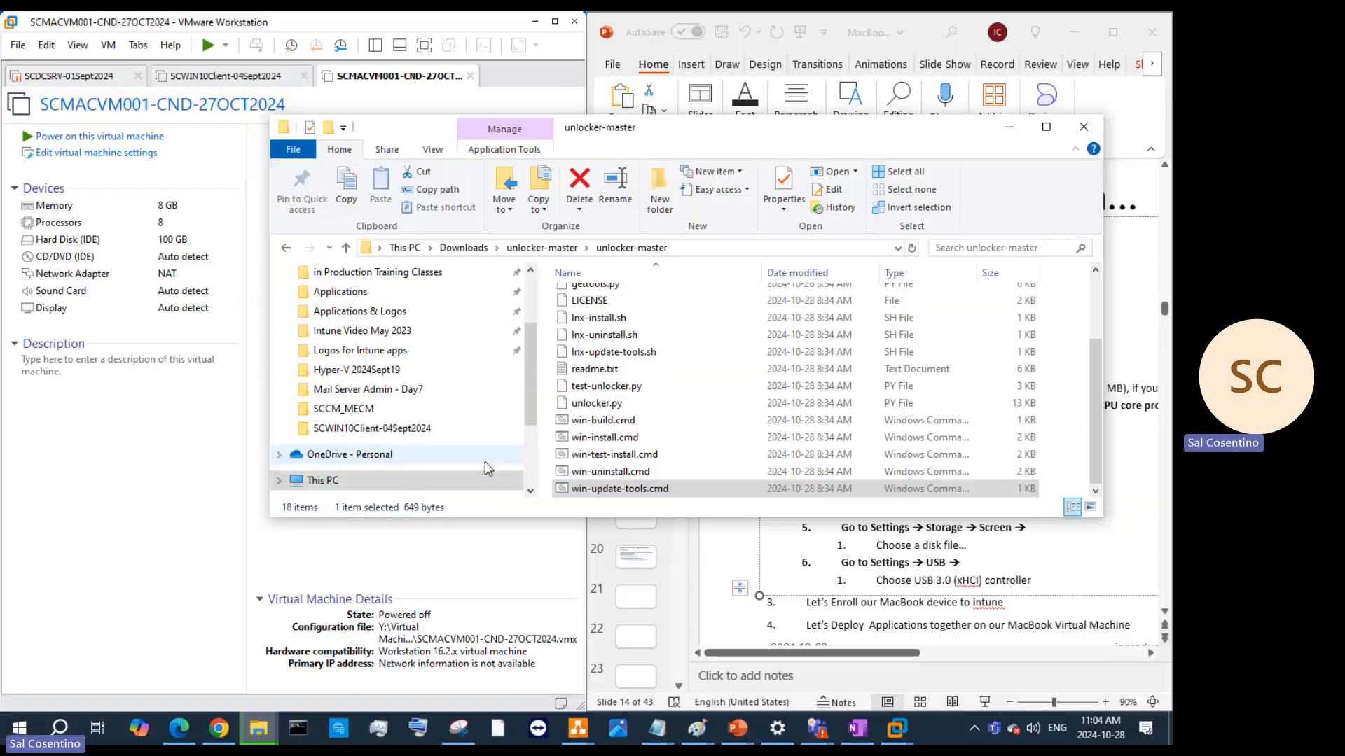
{"action": "right_click", "coordinate": [628, 488]}
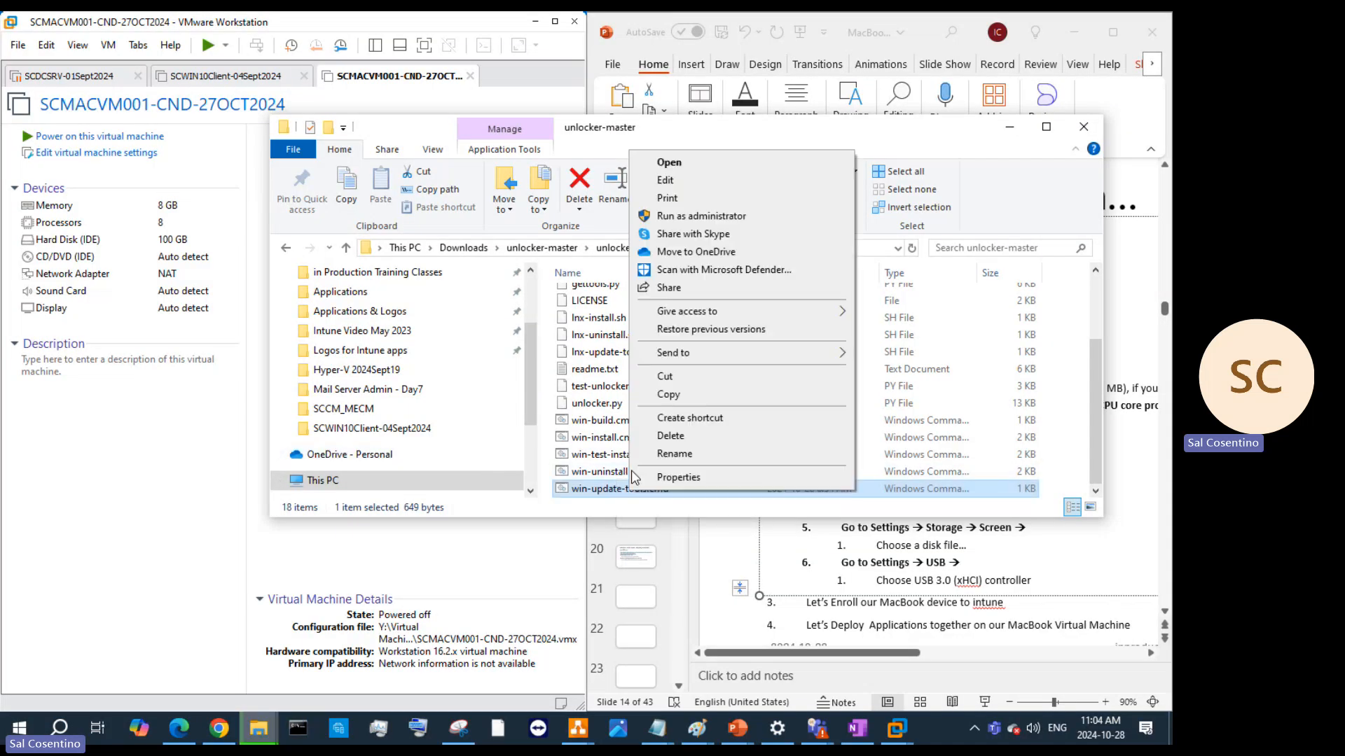
{"action": "left_click", "coordinate": [748, 217]}
{"action": "left_click", "coordinate": [544, 465]}
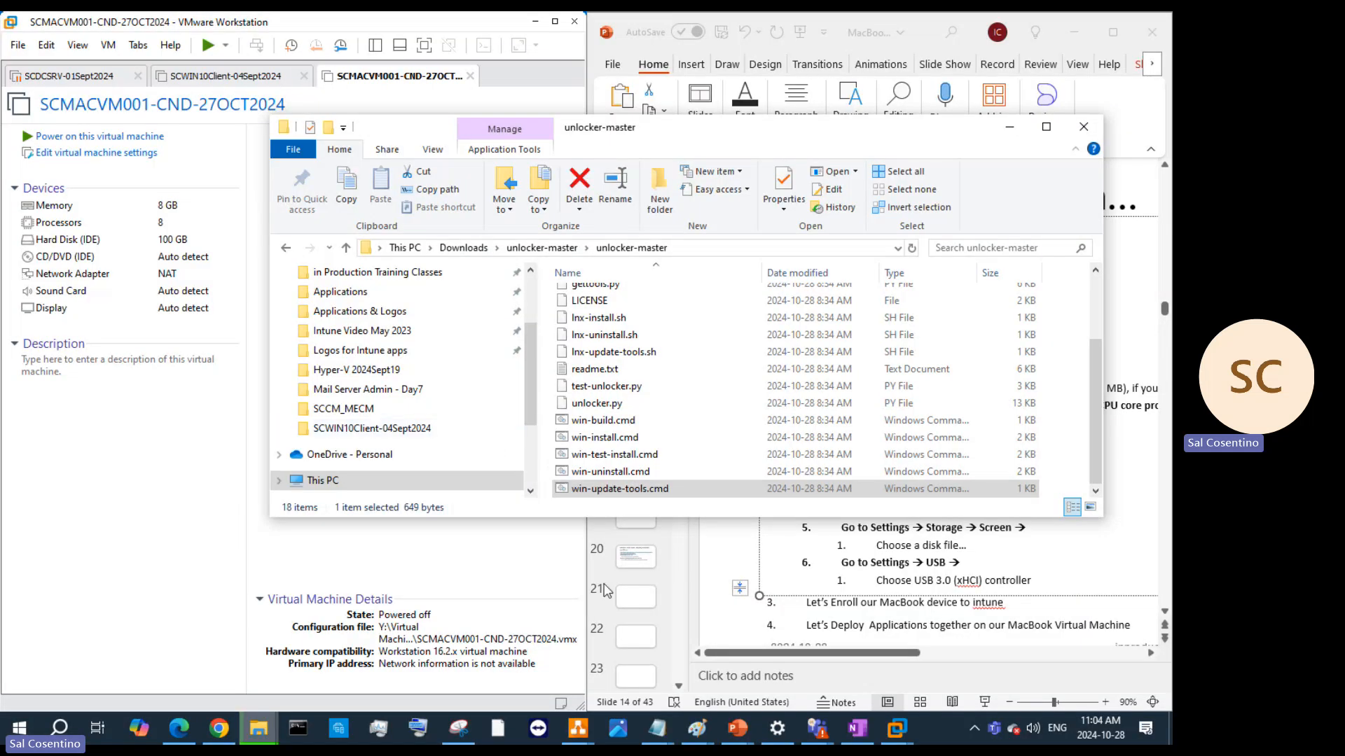
Open win-update-tools.cmd for editing to read its commands, and close both the script and the unlocker-master folder
{"action": "right_click", "coordinate": [643, 489]}
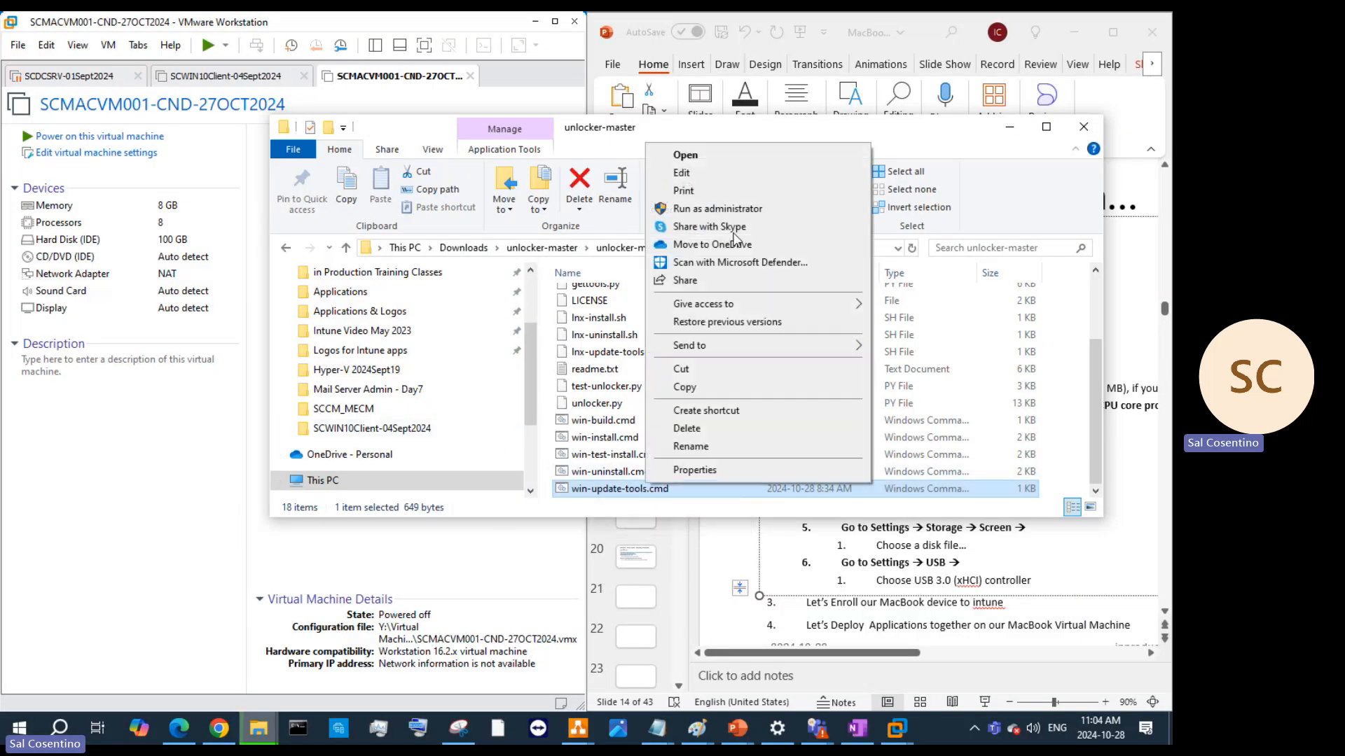
{"action": "left_click", "coordinate": [746, 183]}
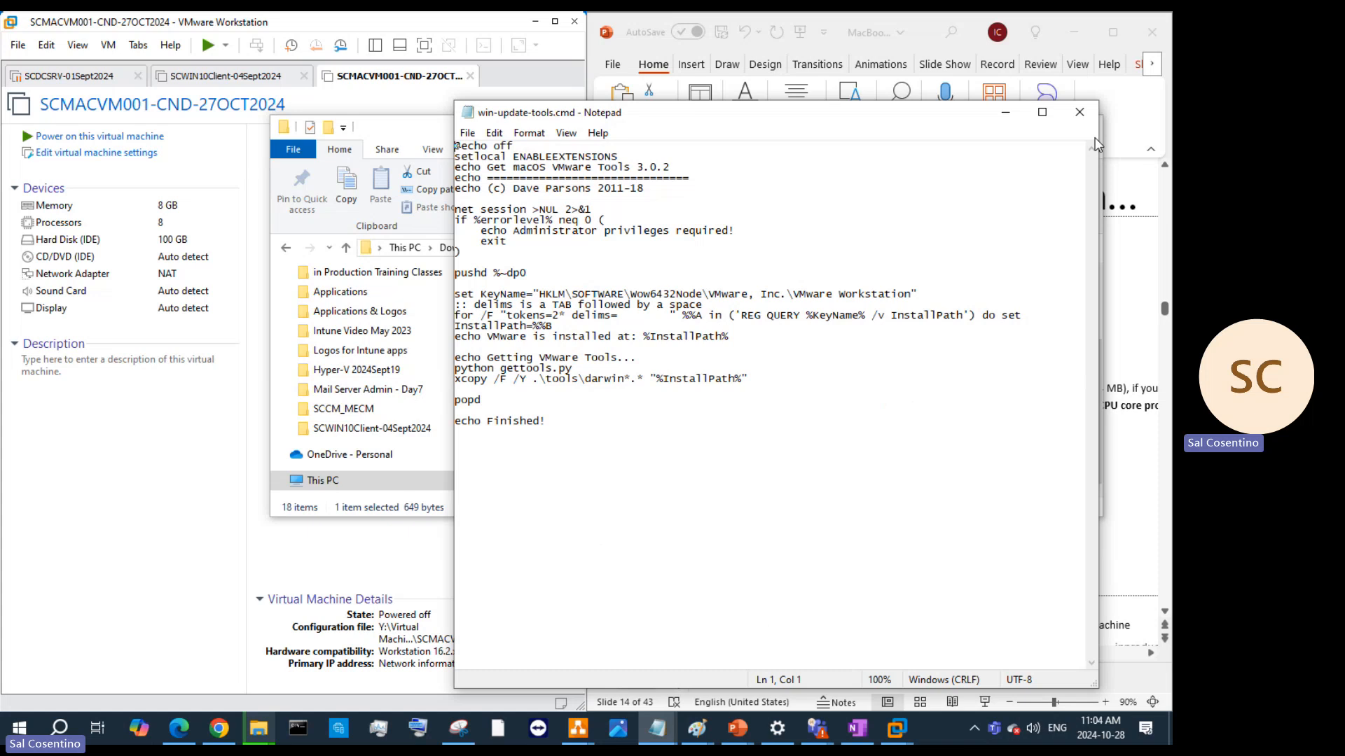
{"action": "left_click", "coordinate": [1085, 115]}
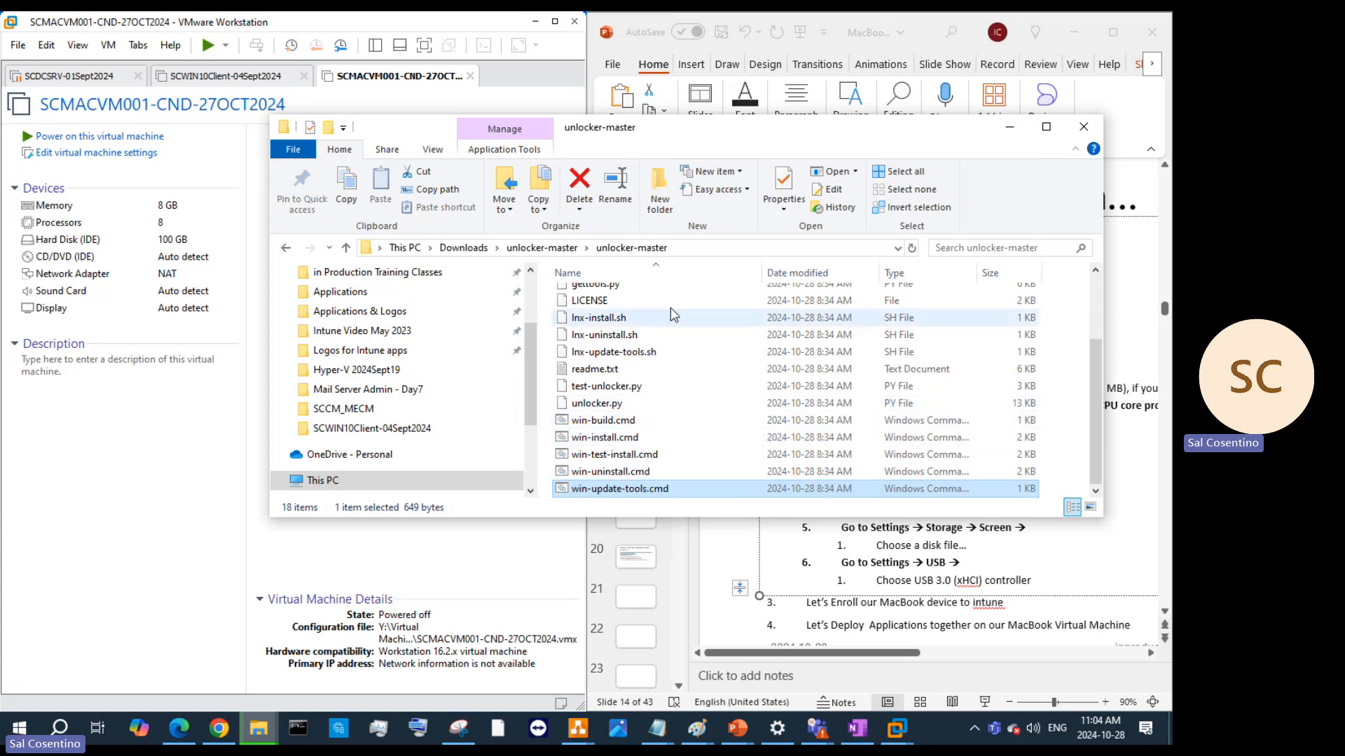
{"action": "left_click", "coordinate": [1083, 127]}
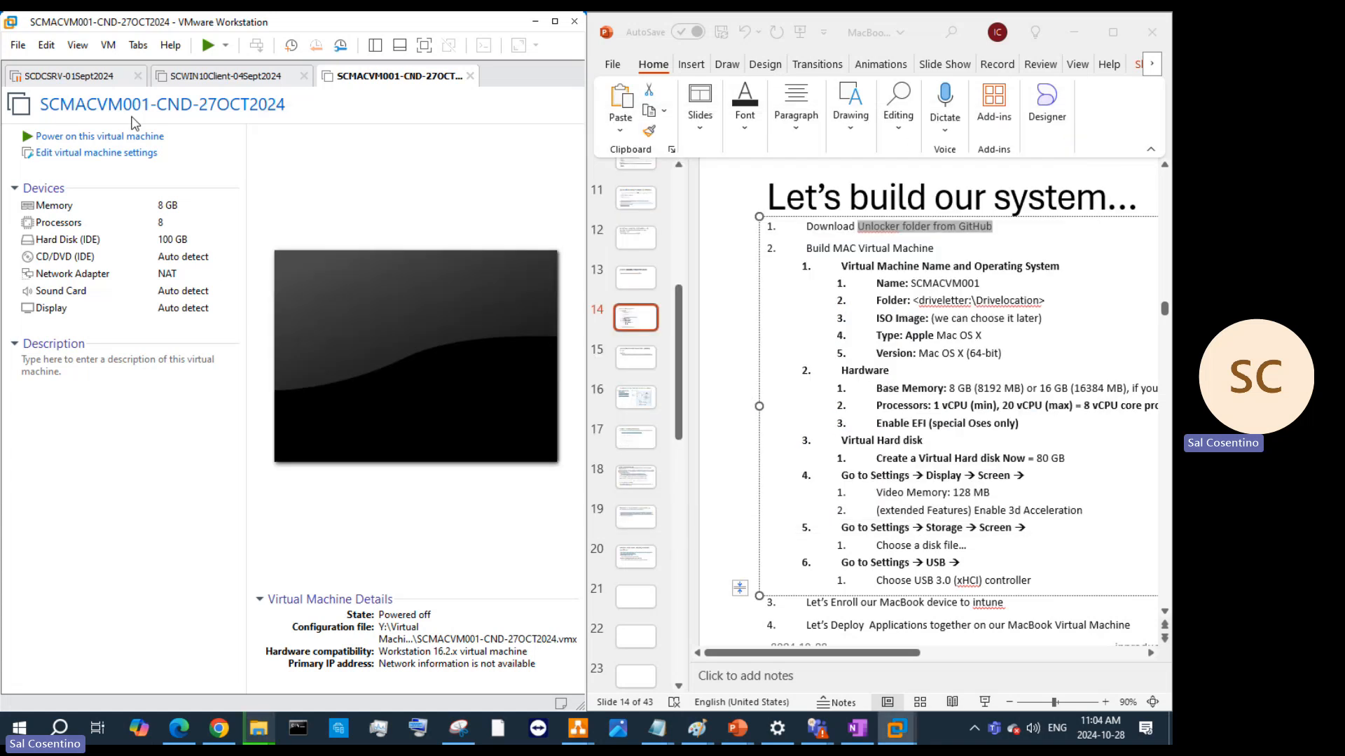
Look for an Apple guest system in a new typical virtual machine's Other version list, and abandon the wizard
{"action": "left_click", "coordinate": [17, 45]}
{"action": "left_click", "coordinate": [30, 70]}
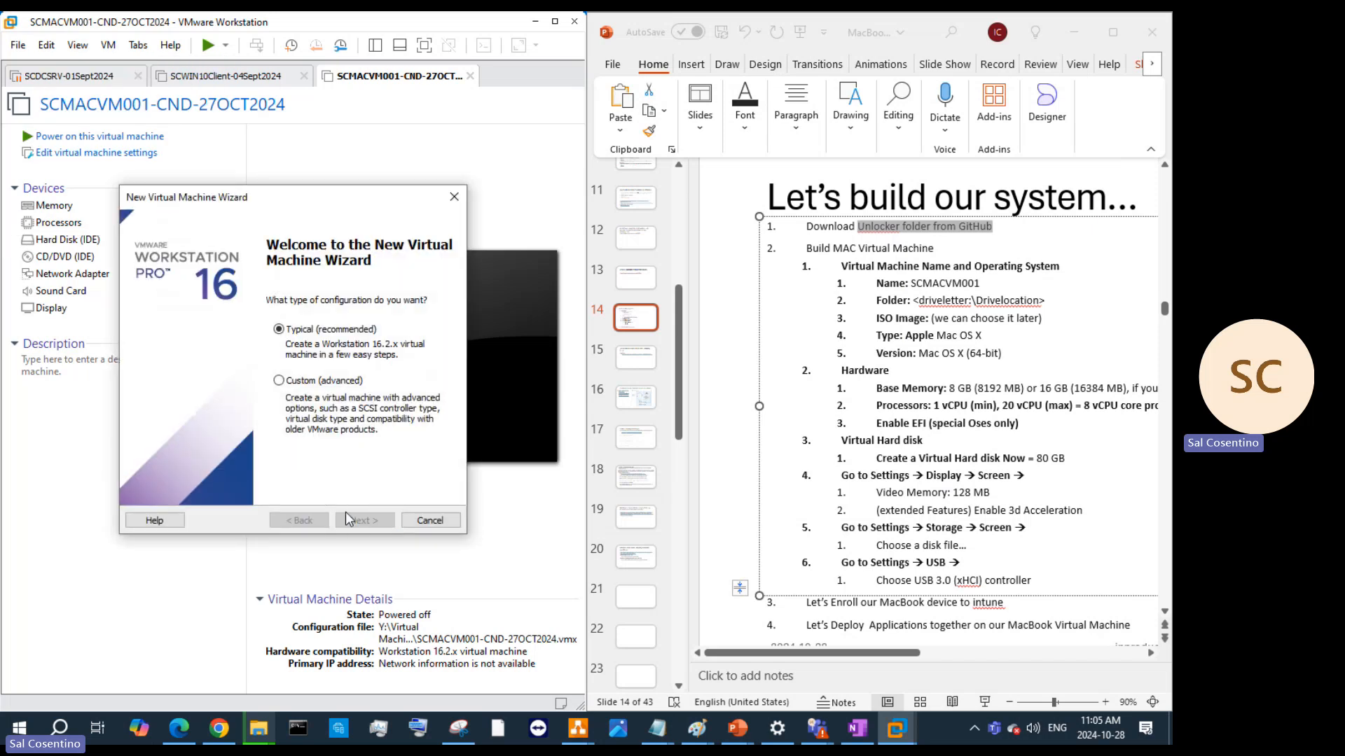
{"action": "left_click", "coordinate": [347, 517]}
{"action": "left_click", "coordinate": [348, 519]}
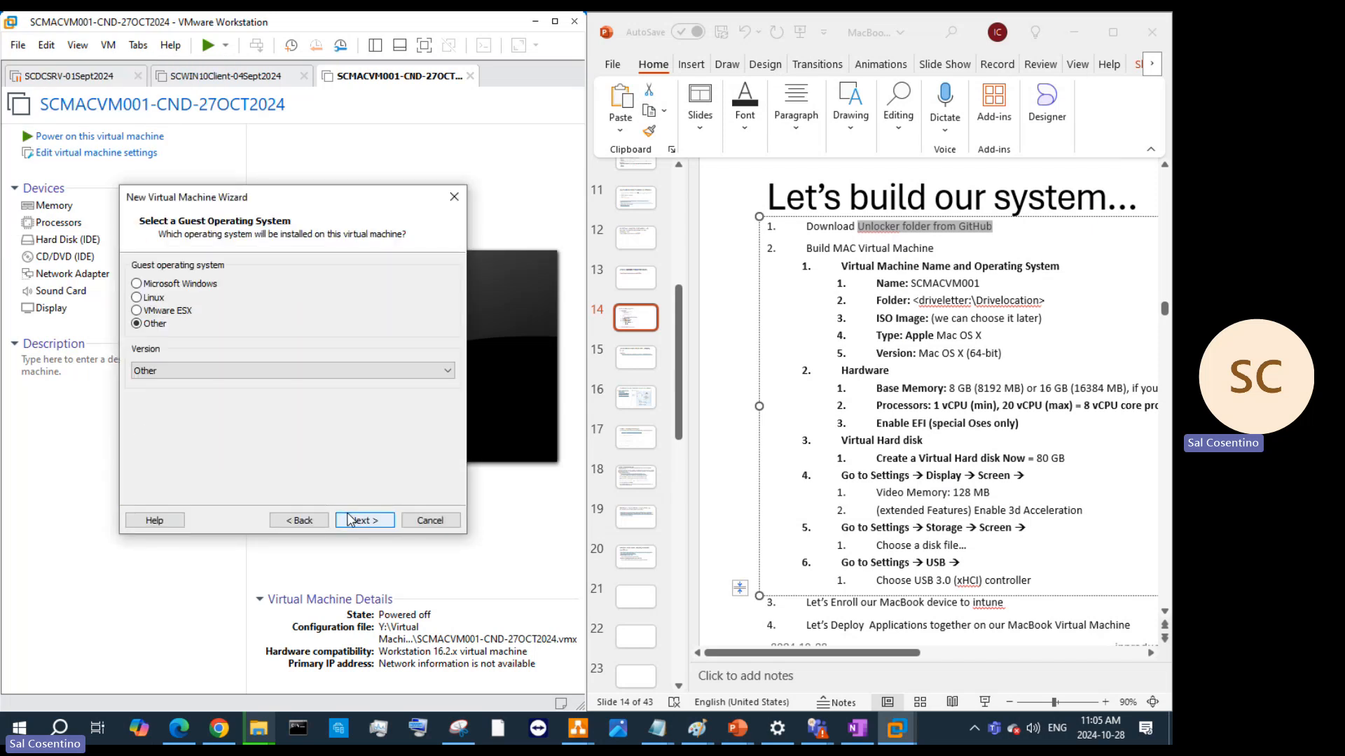
{"action": "left_click", "coordinate": [159, 310]}
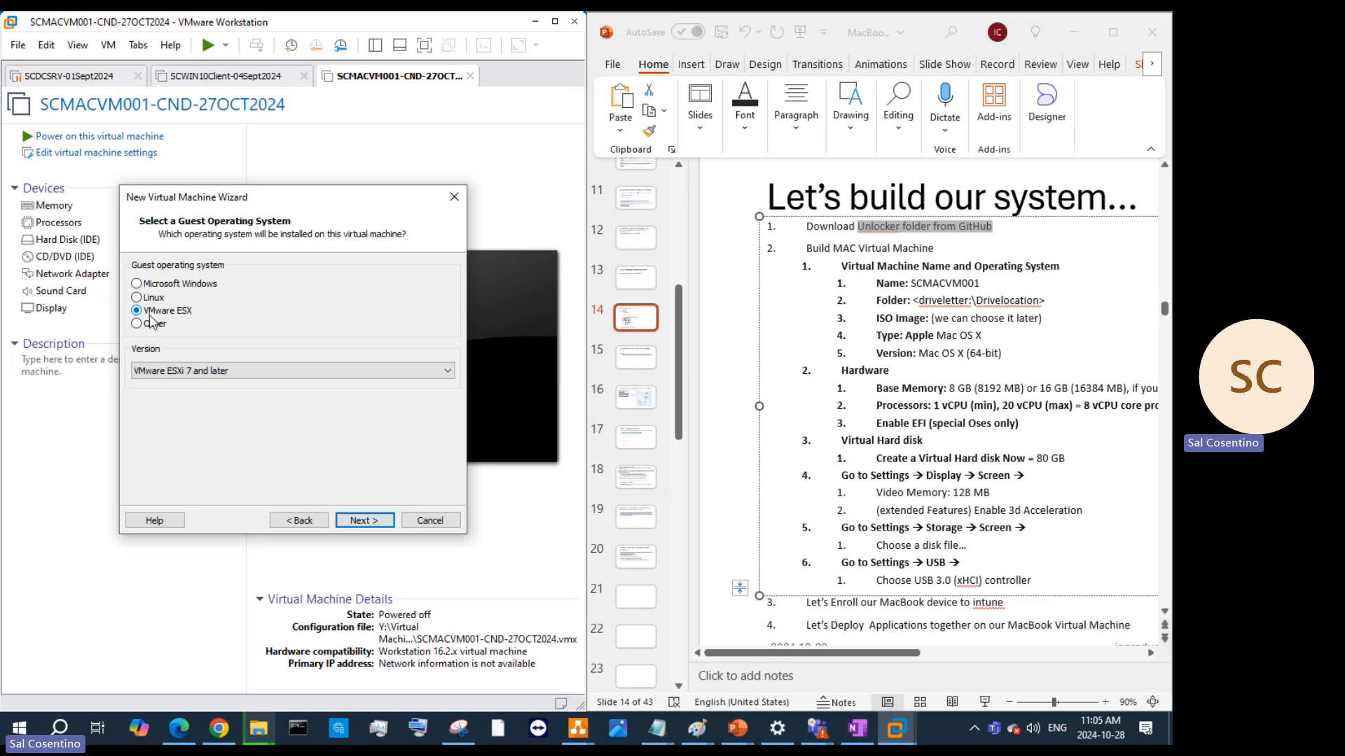
{"action": "left_click", "coordinate": [152, 323]}
{"action": "left_click", "coordinate": [223, 371]}
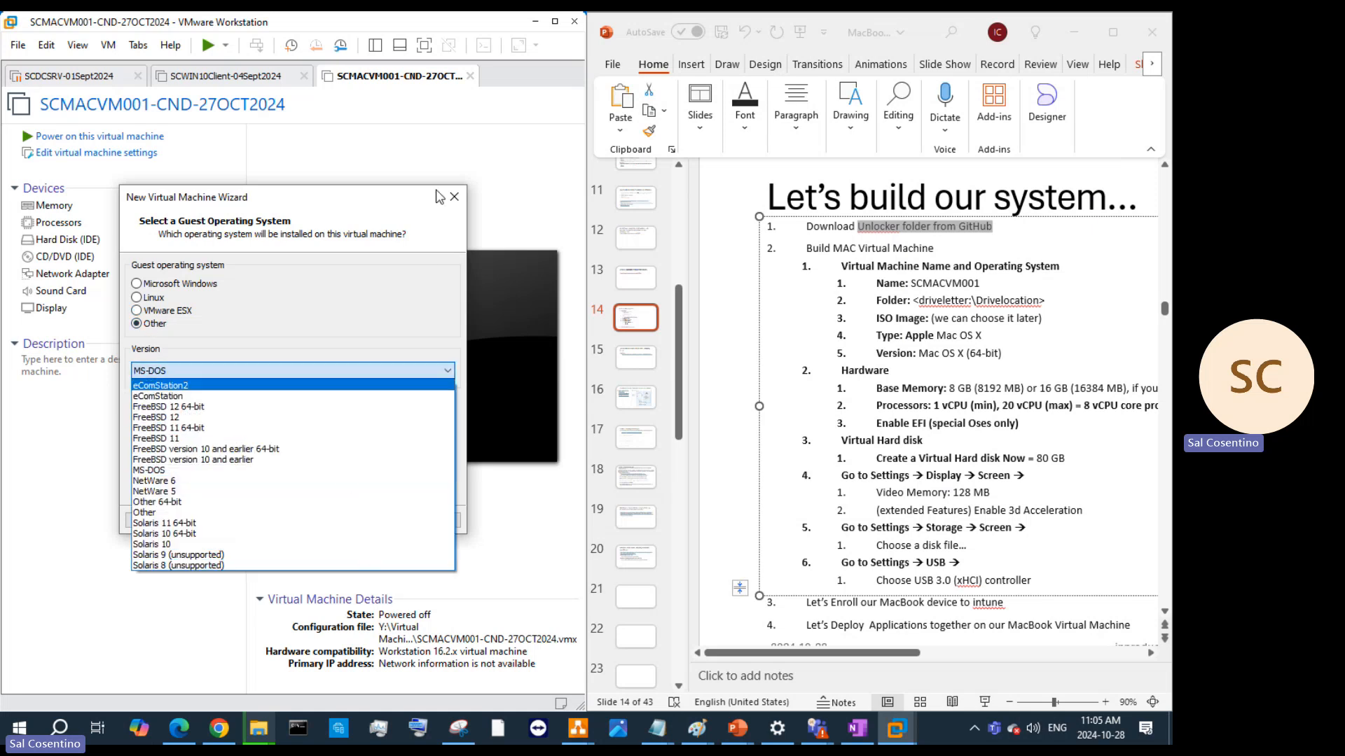
{"action": "left_click", "coordinate": [461, 200]}
{"action": "left_click", "coordinate": [460, 199]}
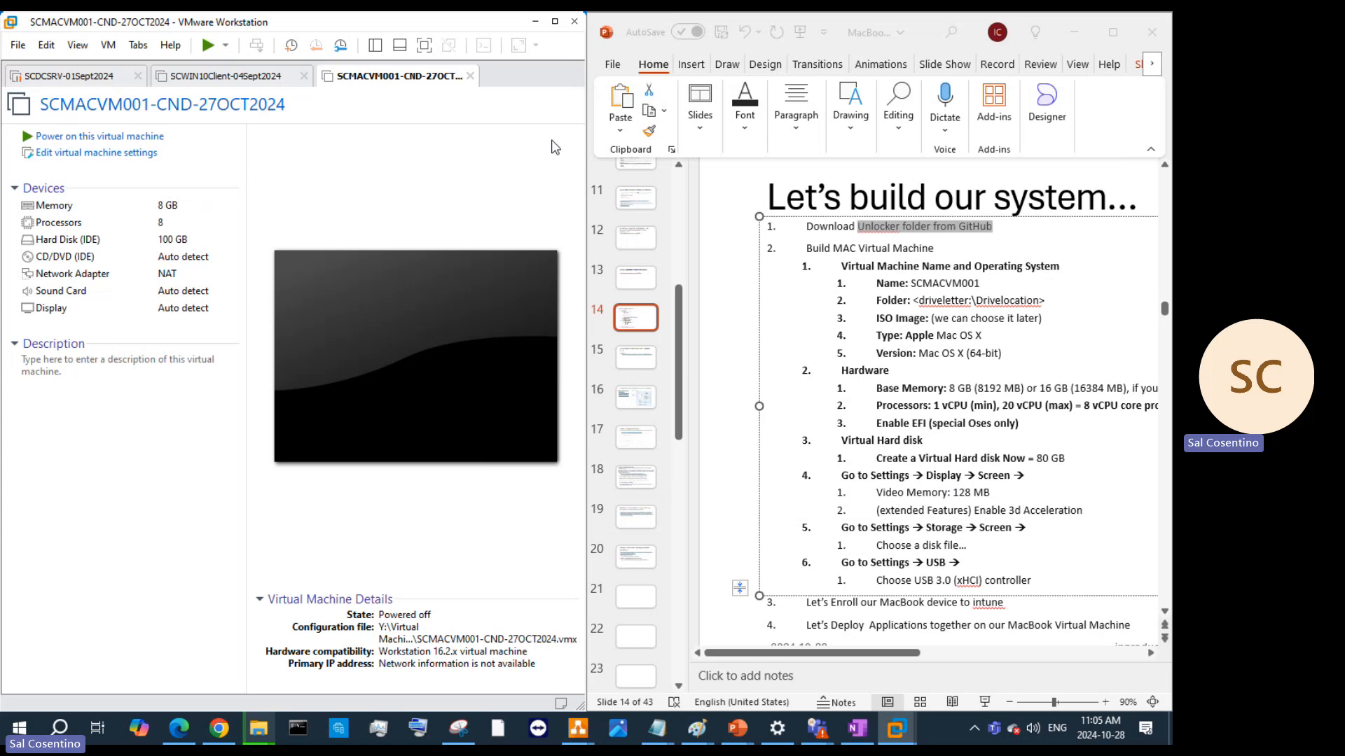
Close VMware Workstation, check the hidden background icons, and relaunch it from its desktop shortcut
{"action": "left_click_drag", "start_coordinate": [301, 30], "coordinate": [332, 175]}
{"action": "left_click", "coordinate": [687, 168]}
{"action": "left_click", "coordinate": [688, 169]}
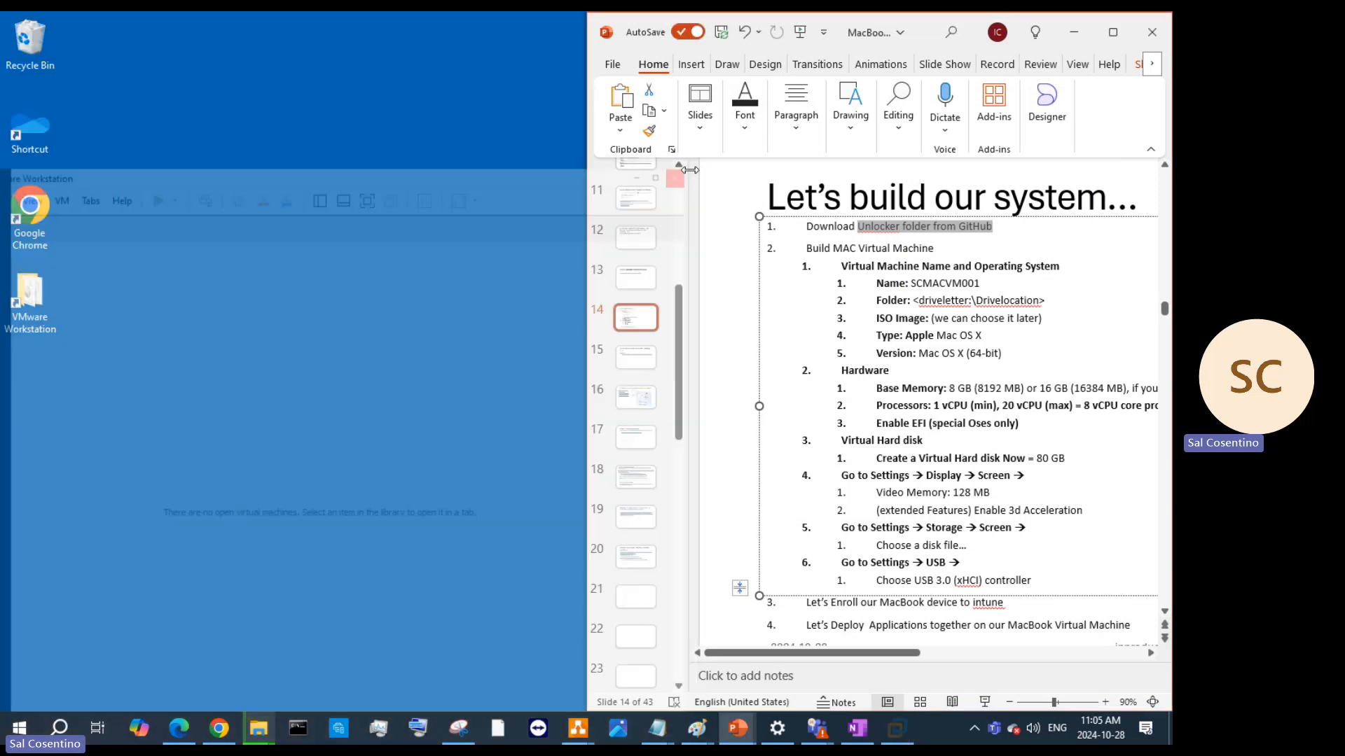
{"action": "left_click", "coordinate": [976, 728]}
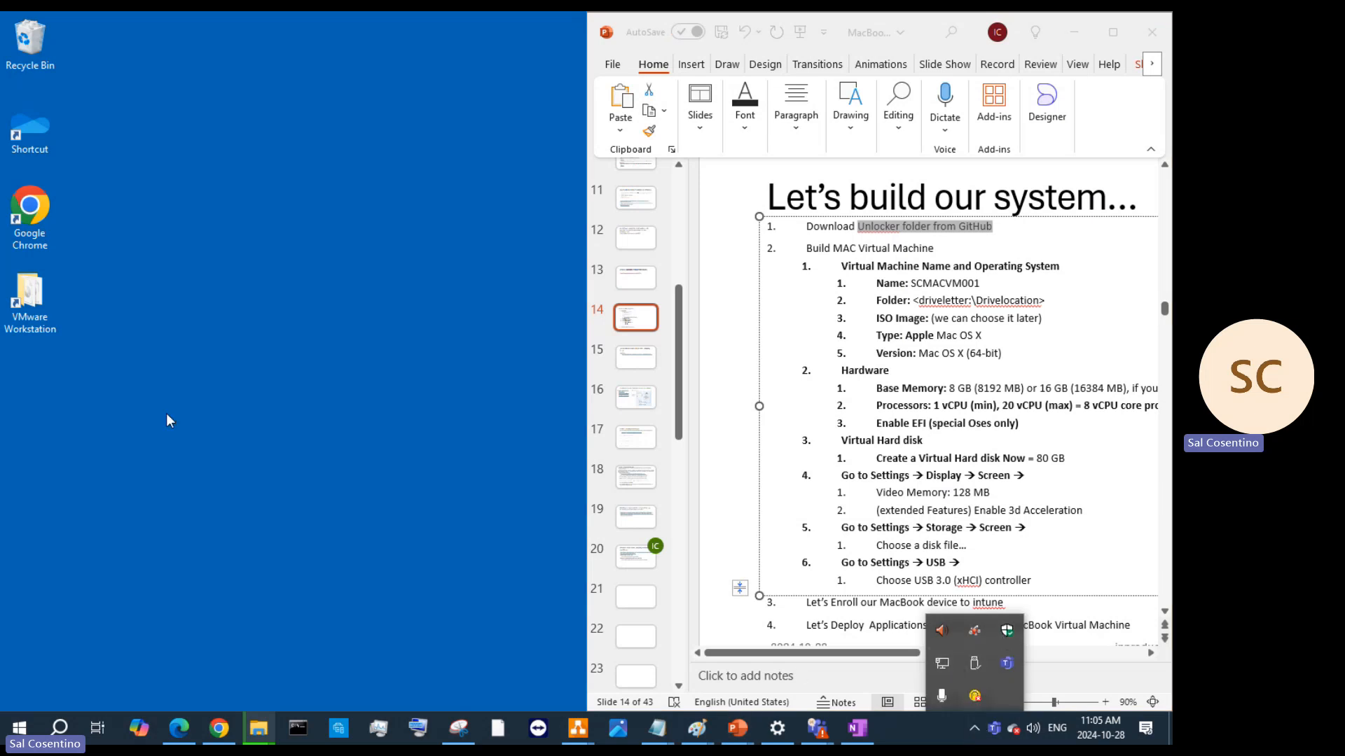
{"action": "left_click", "coordinate": [47, 315]}
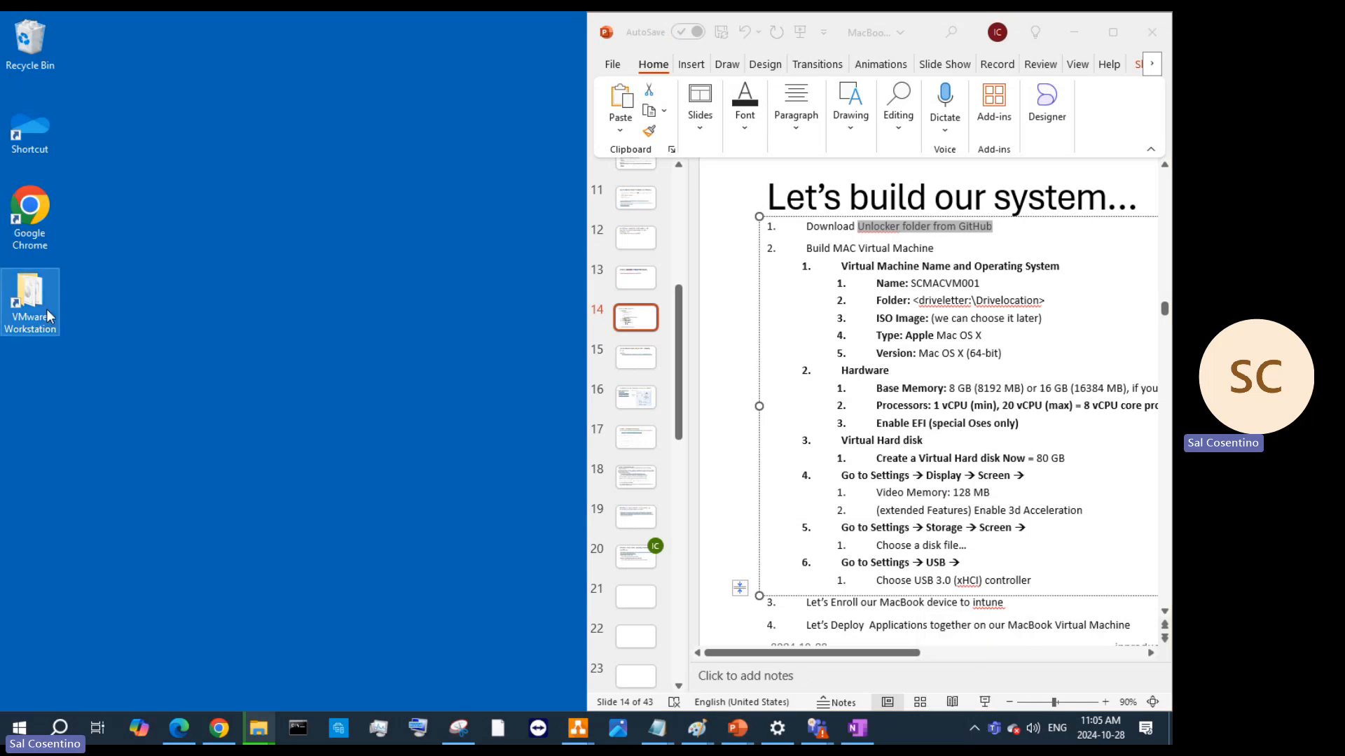
{"action": "double_click", "coordinate": [49, 313]}
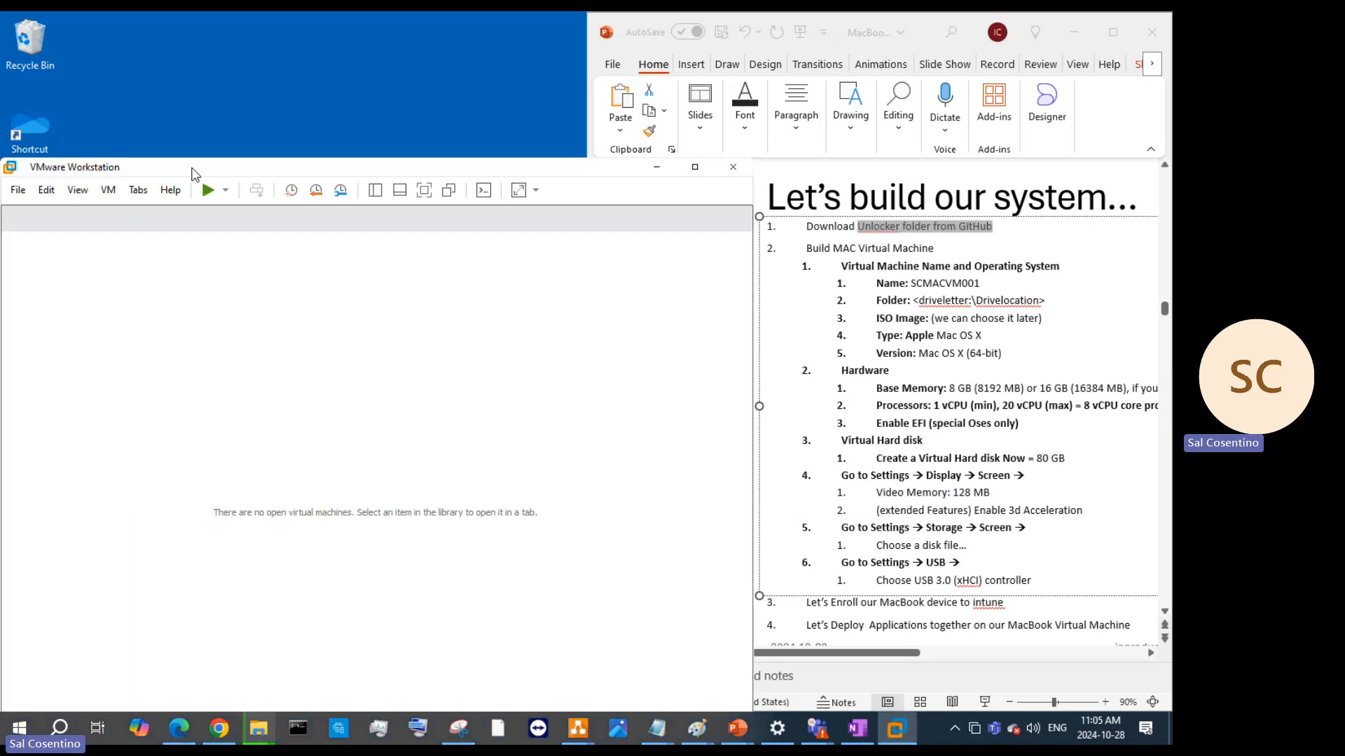
{"action": "left_click_drag", "start_coordinate": [195, 174], "coordinate": [425, 61]}
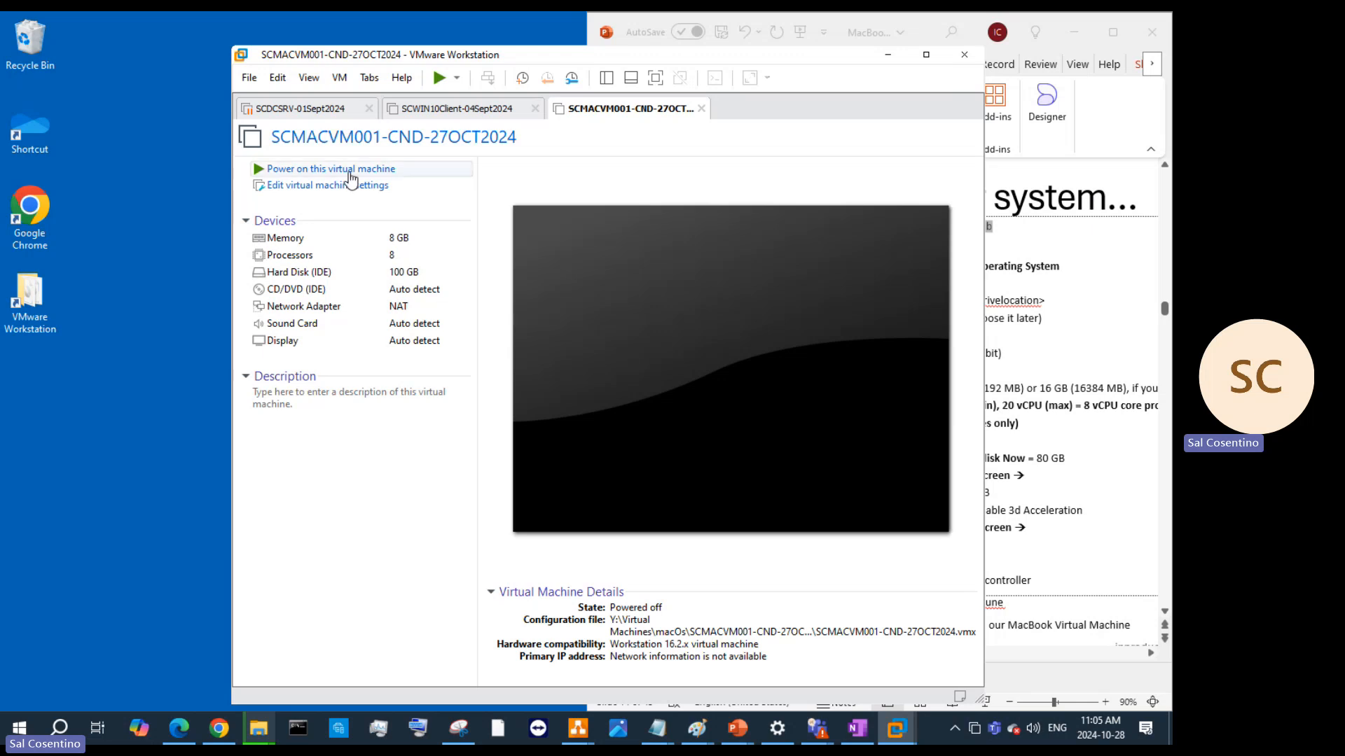
Start a new typical virtual machine and open the version list for the Other guest operating system
{"action": "left_click", "coordinate": [248, 80]}
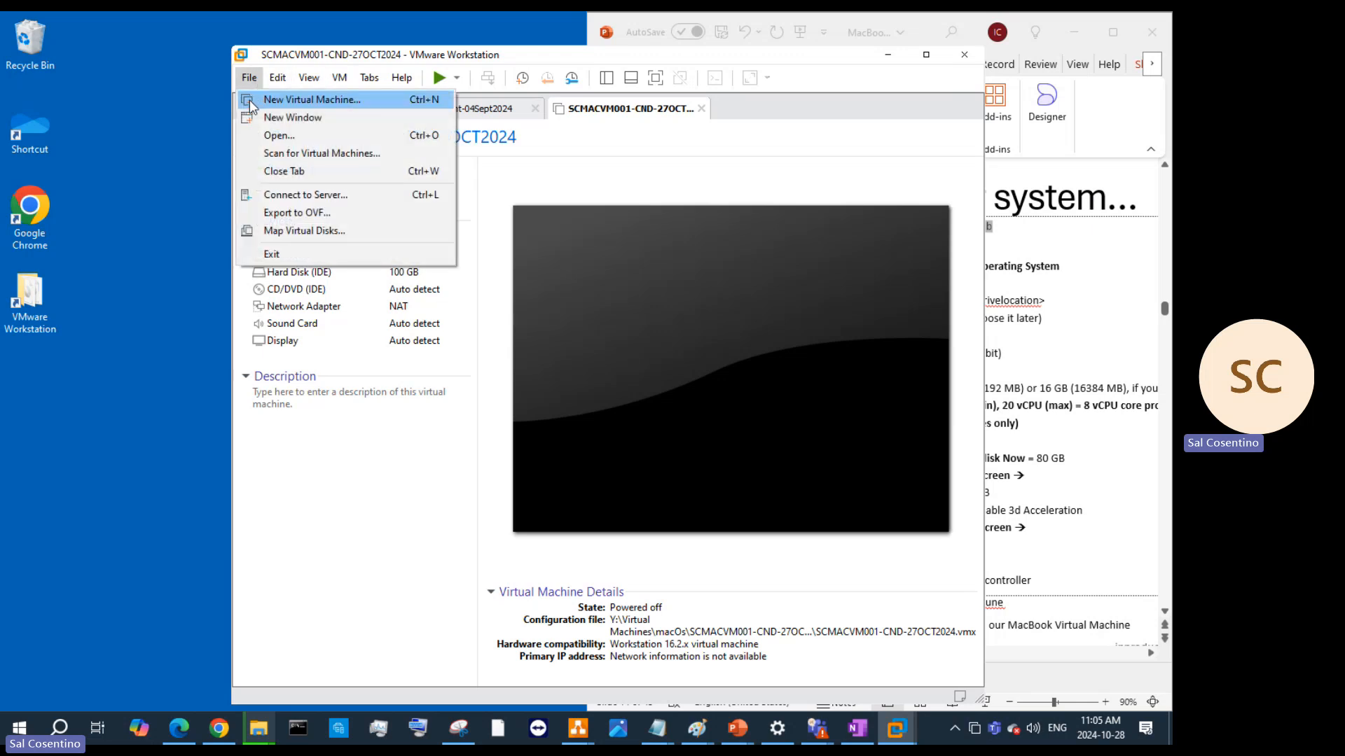
{"action": "left_click", "coordinate": [250, 103]}
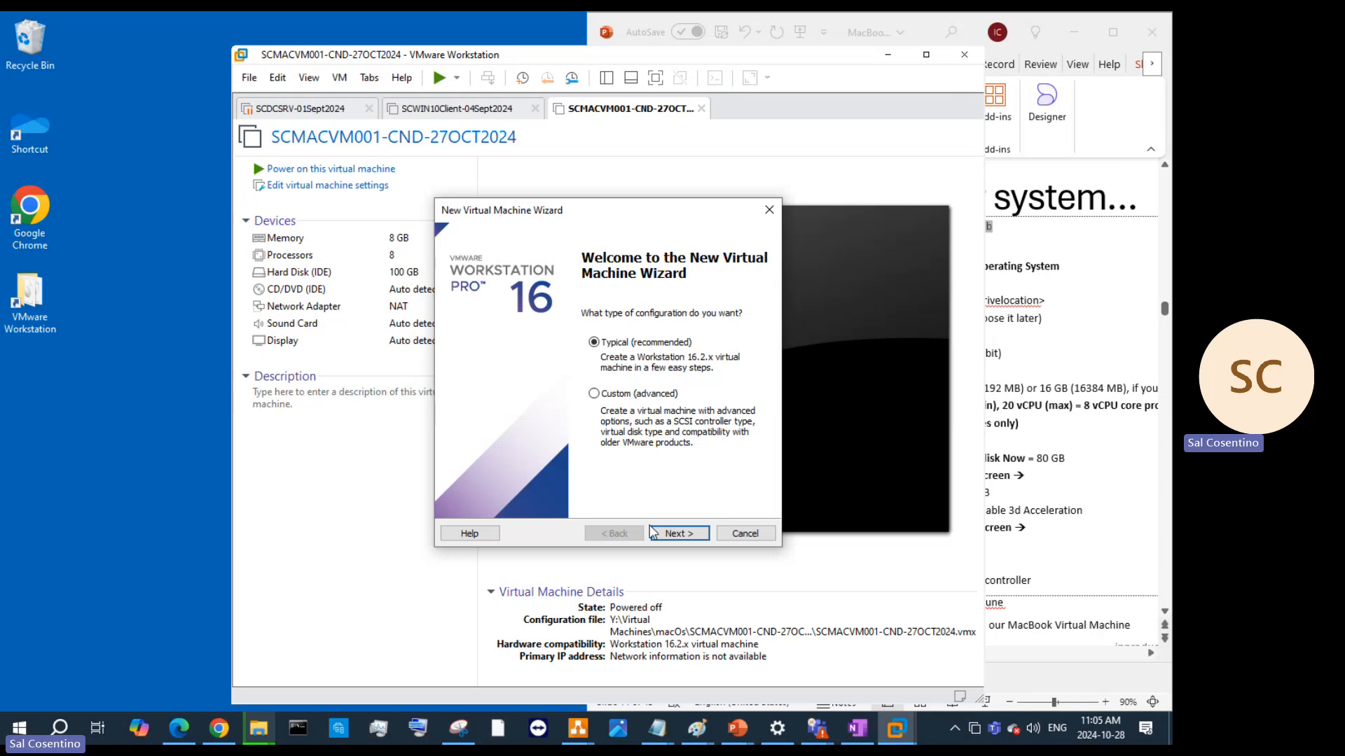
{"action": "left_click", "coordinate": [669, 534]}
{"action": "left_click", "coordinate": [667, 534]}
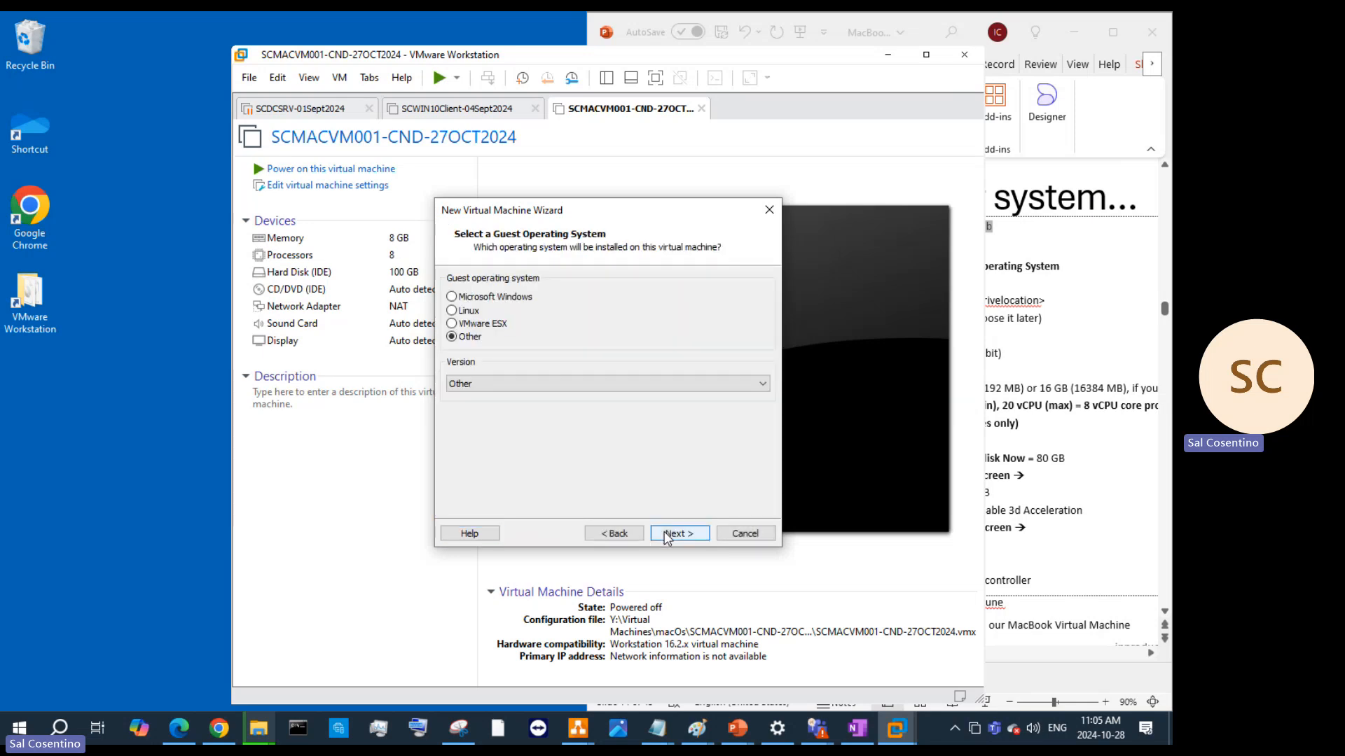
{"action": "left_click", "coordinate": [585, 382]}
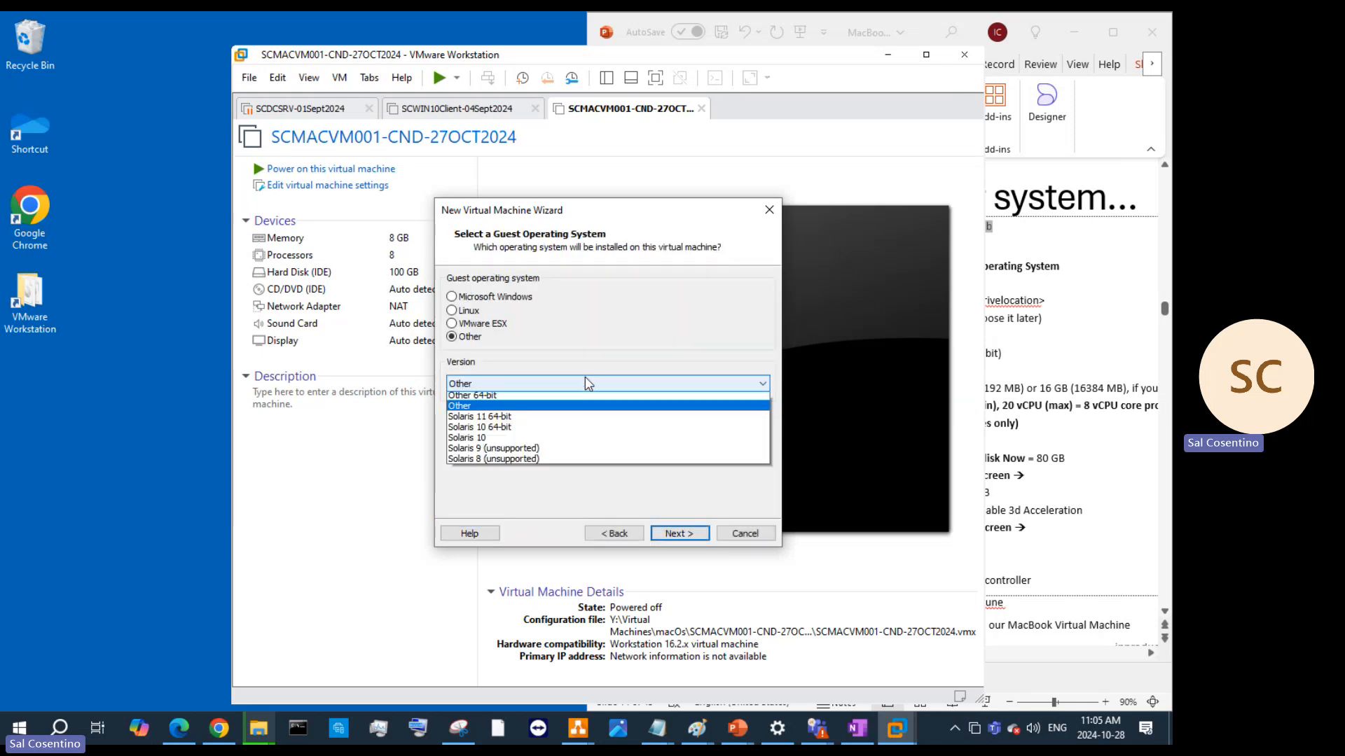
Check the version lists for the Microsoft Windows, VMware ESX and Linux guest systems for an Apple entry
{"action": "left_click", "coordinate": [496, 329]}
{"action": "left_click", "coordinate": [493, 298]}
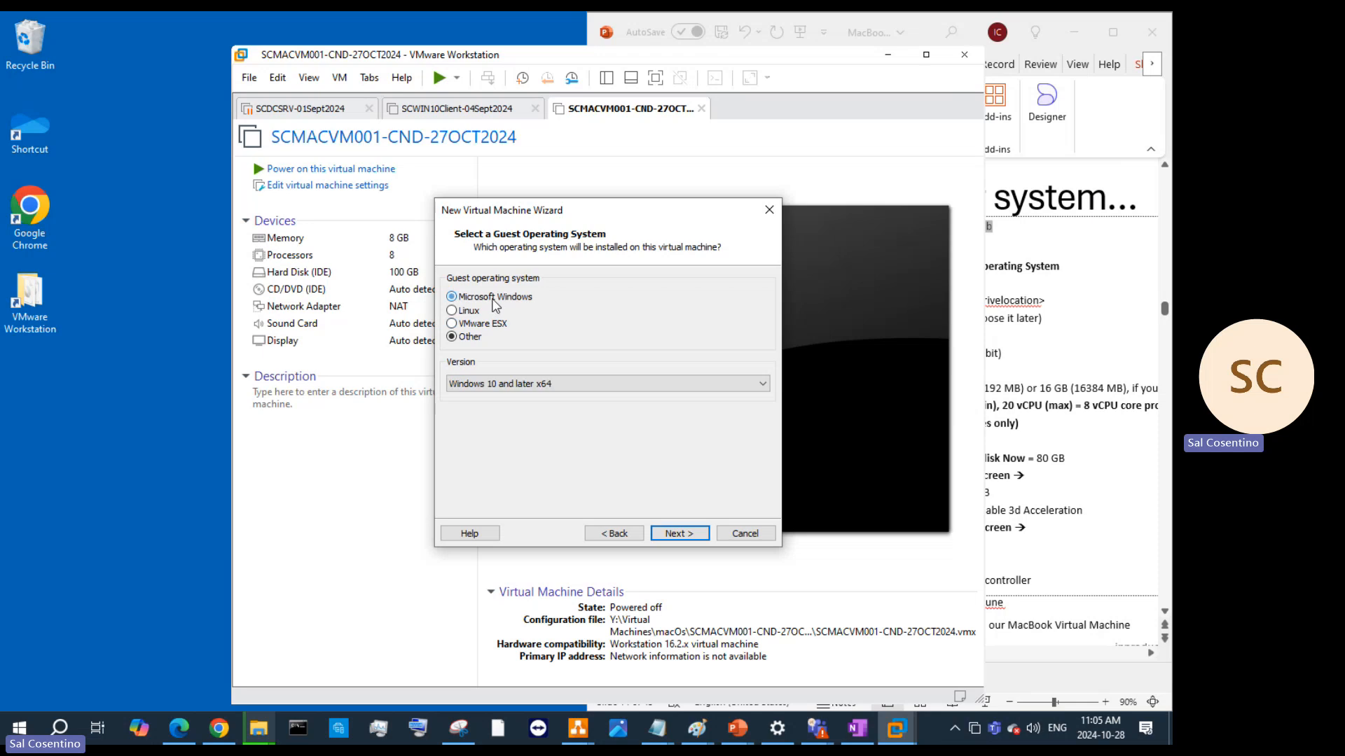
{"action": "left_click", "coordinate": [505, 390]}
{"action": "scroll", "coordinate": [546, 443], "scroll_direction": "down", "scroll_amount": 1}
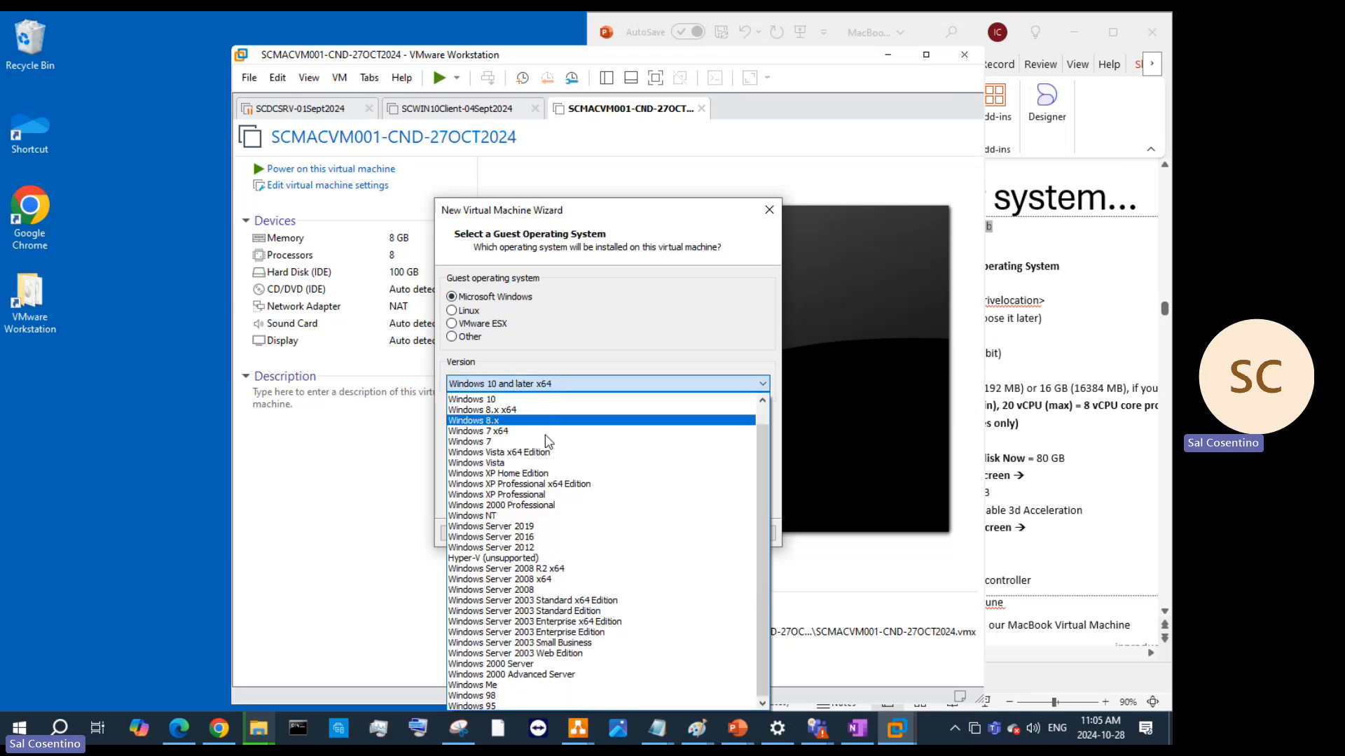
{"action": "left_click", "coordinate": [483, 327]}
{"action": "left_click", "coordinate": [482, 324]}
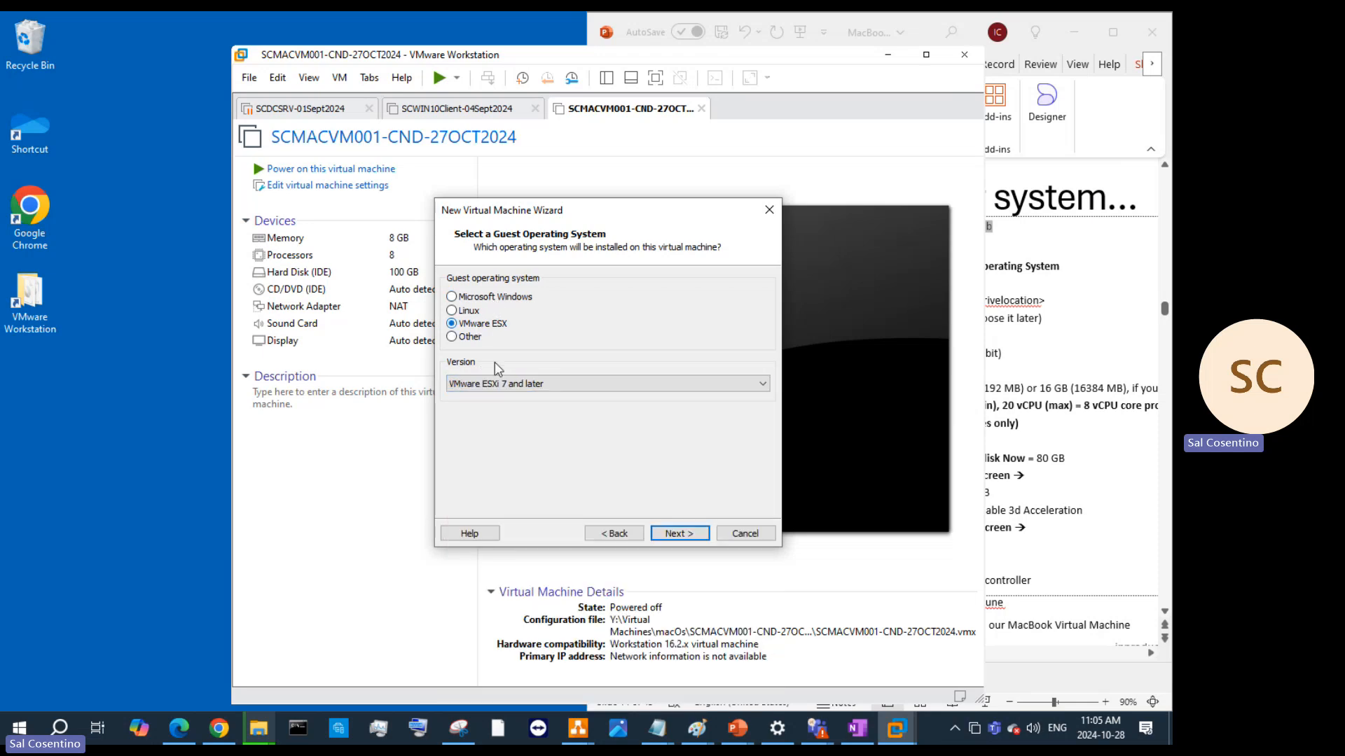
{"action": "left_click", "coordinate": [507, 385]}
{"action": "left_click", "coordinate": [482, 318]}
{"action": "left_click", "coordinate": [520, 384]}
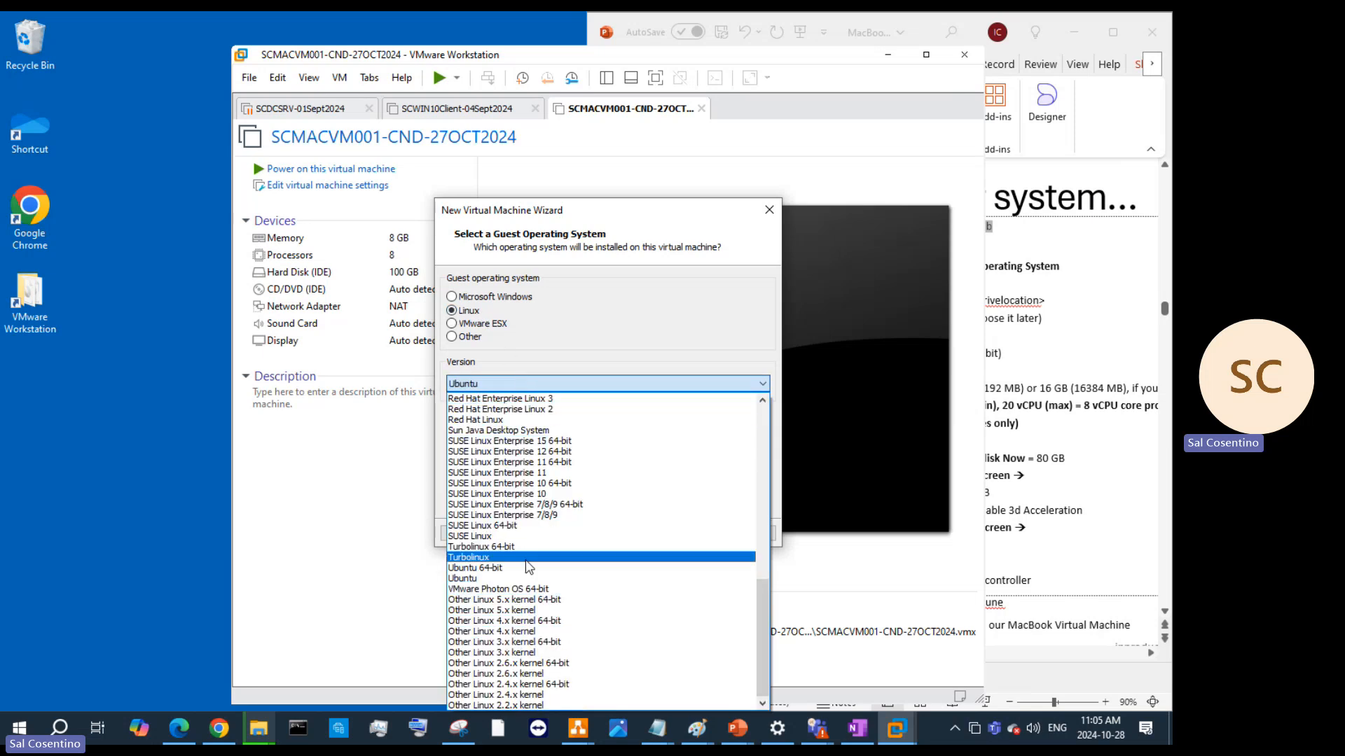
Recheck the version list of the Other guest operating system for an Apple entry, and abandon the new virtual machine wizard
{"action": "left_click", "coordinate": [460, 341]}
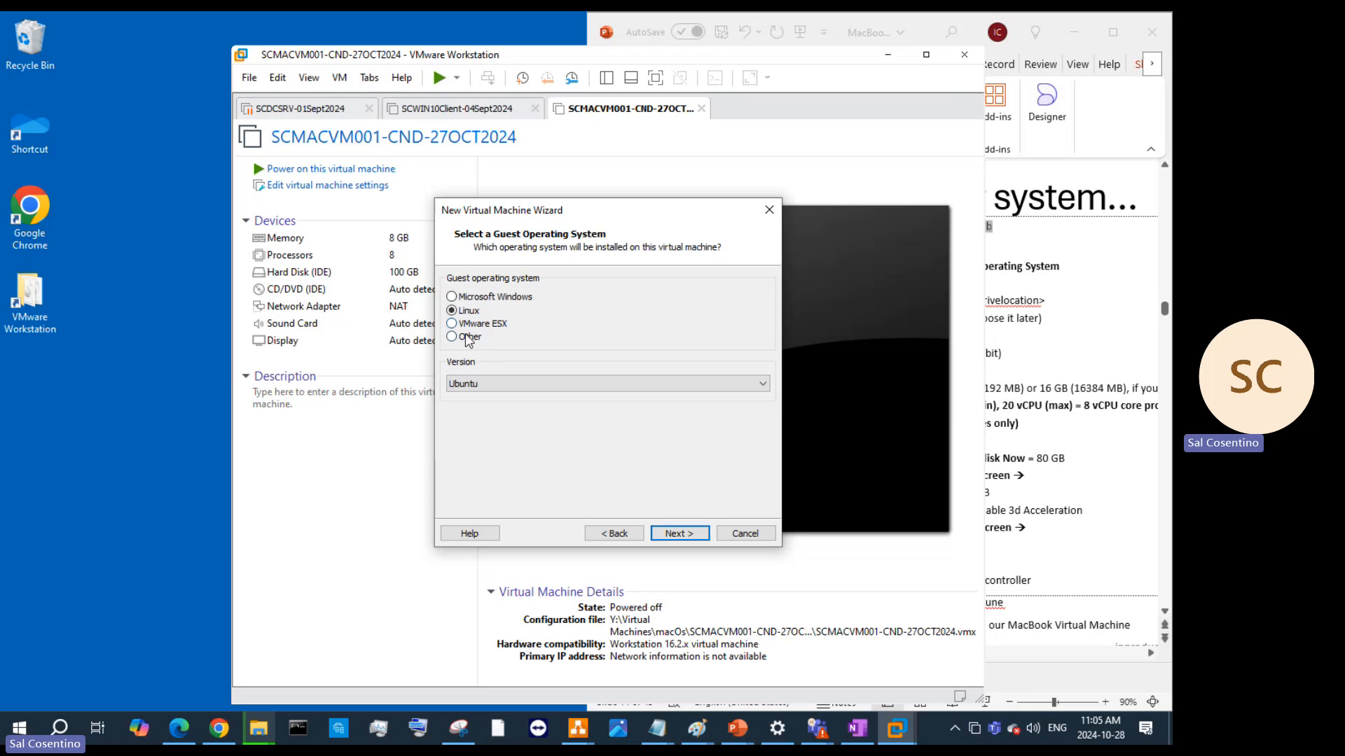
{"action": "left_click", "coordinate": [468, 337]}
{"action": "left_click", "coordinate": [518, 386]}
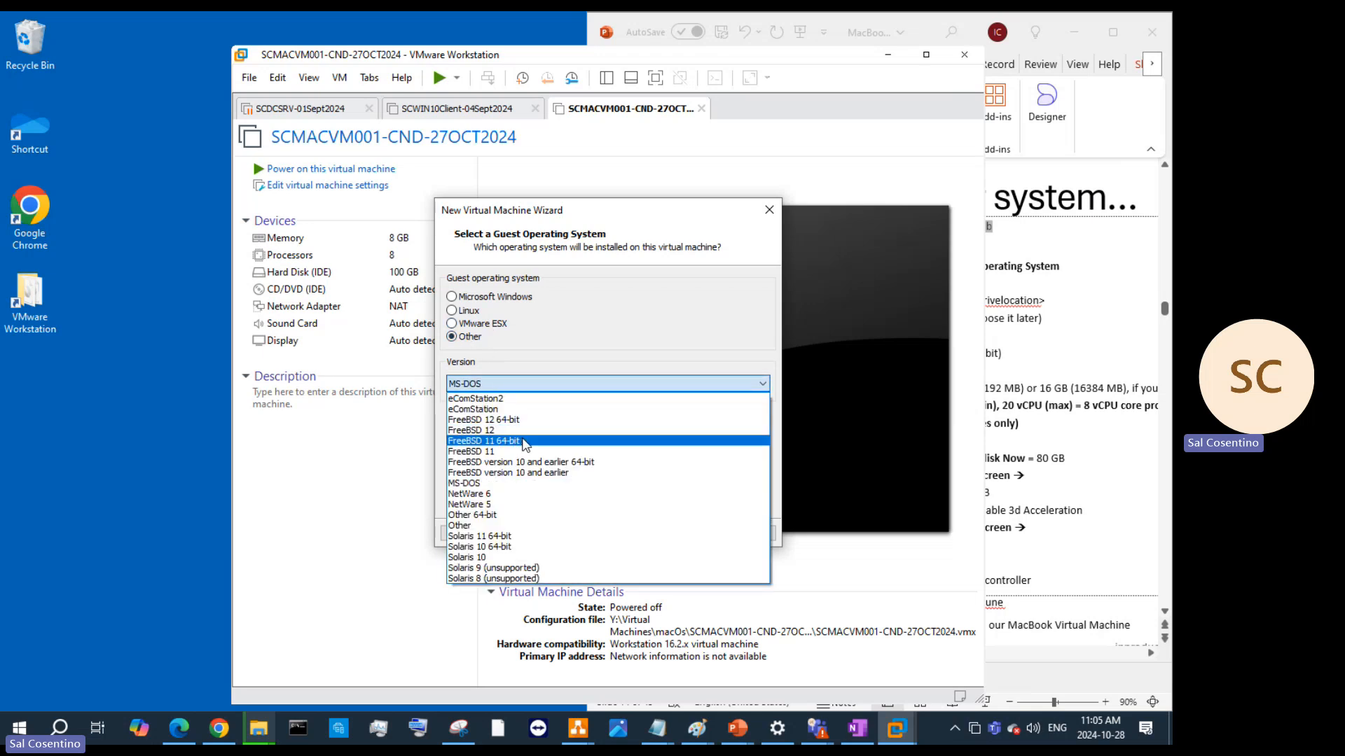
{"action": "left_click", "coordinate": [771, 207]}
{"action": "left_click", "coordinate": [770, 209]}
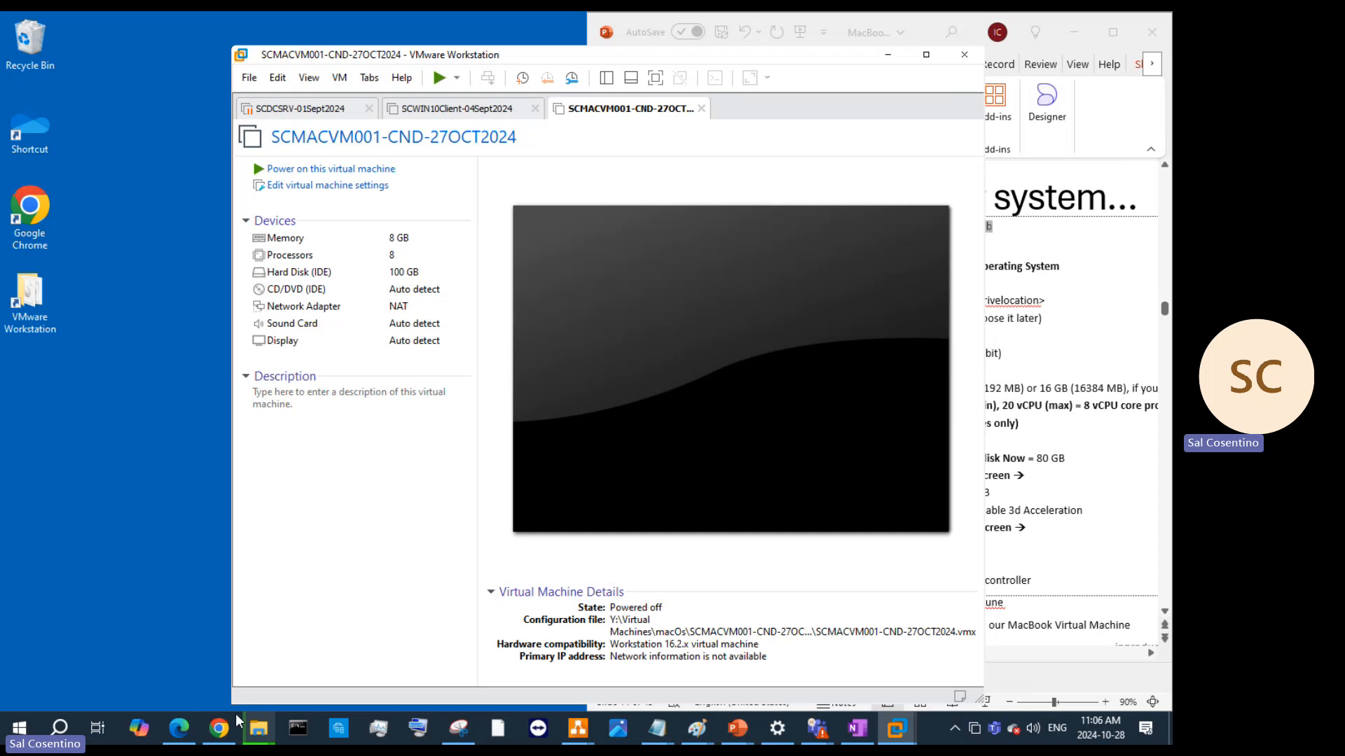
Switch to Chrome and read the unlocker repository's README on GitHub for supported VMware versions, prerequisites and limitations
{"action": "mouse_move", "coordinate": [218, 734]}
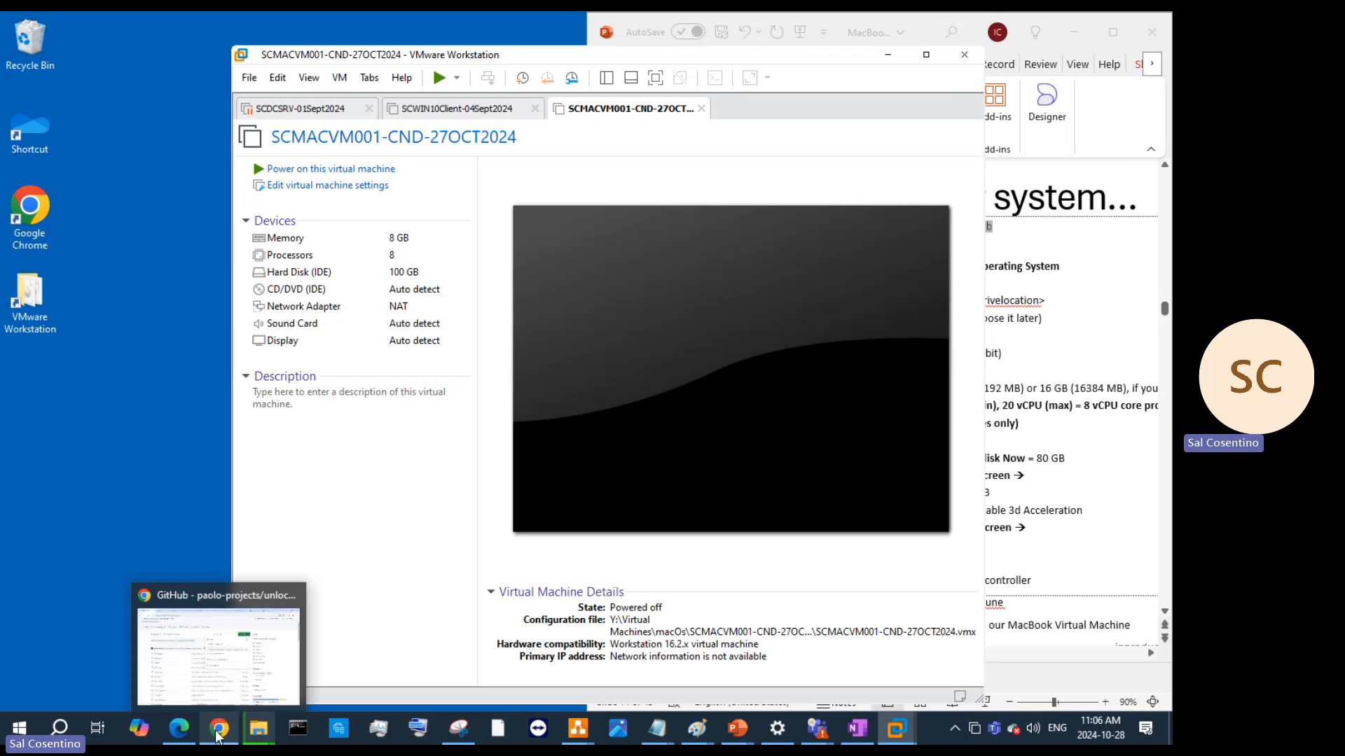
{"action": "left_click", "coordinate": [220, 673]}
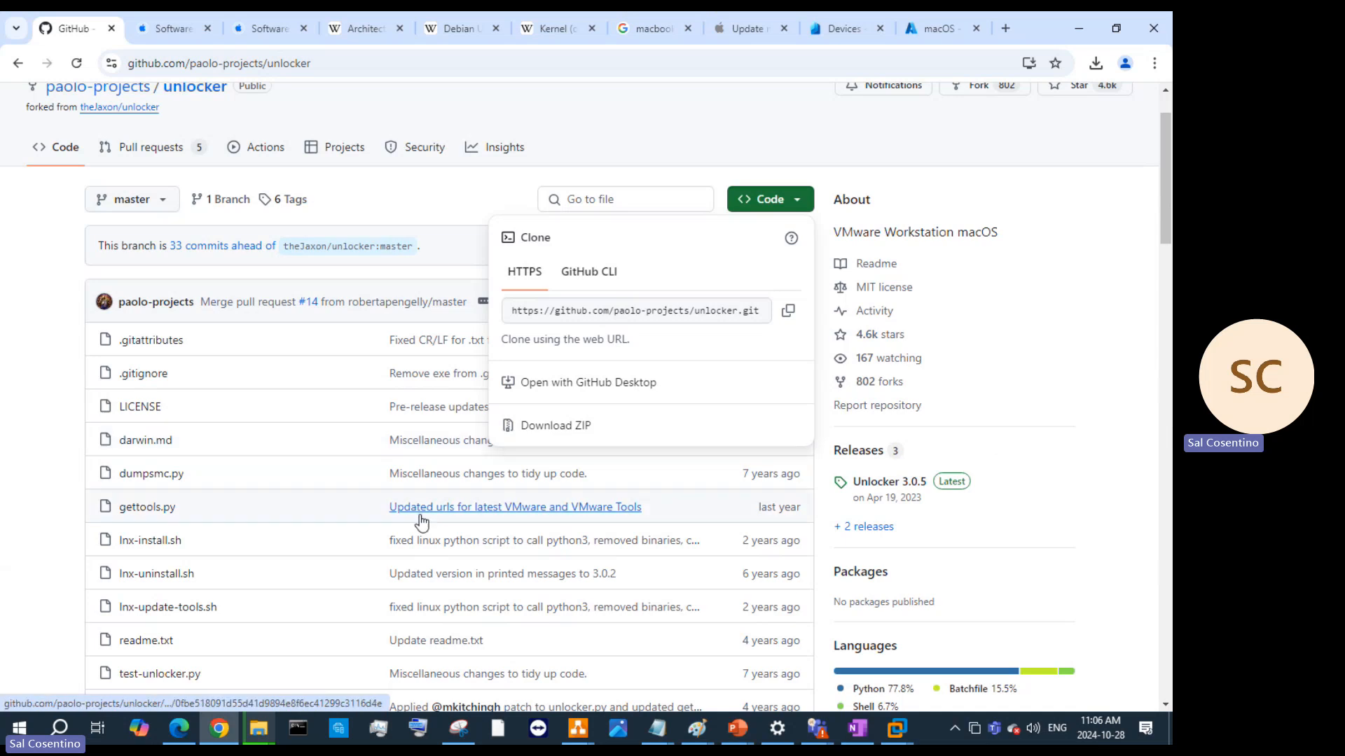
{"action": "scroll", "coordinate": [421, 522], "scroll_direction": "down", "scroll_amount": 1}
{"action": "scroll", "coordinate": [424, 525], "scroll_direction": "up", "scroll_amount": 1}
{"action": "scroll", "coordinate": [432, 530], "scroll_direction": "down", "scroll_amount": 3}
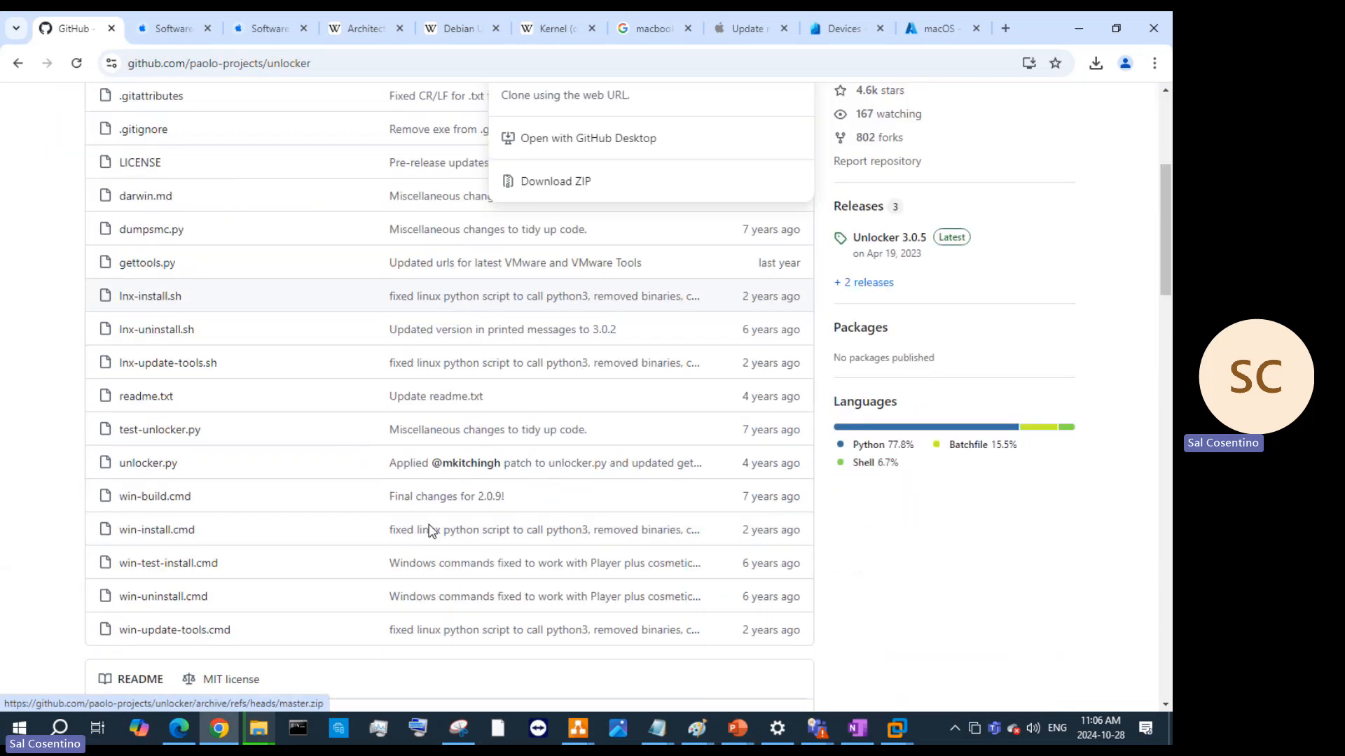
{"action": "mouse_move", "coordinate": [448, 478]}
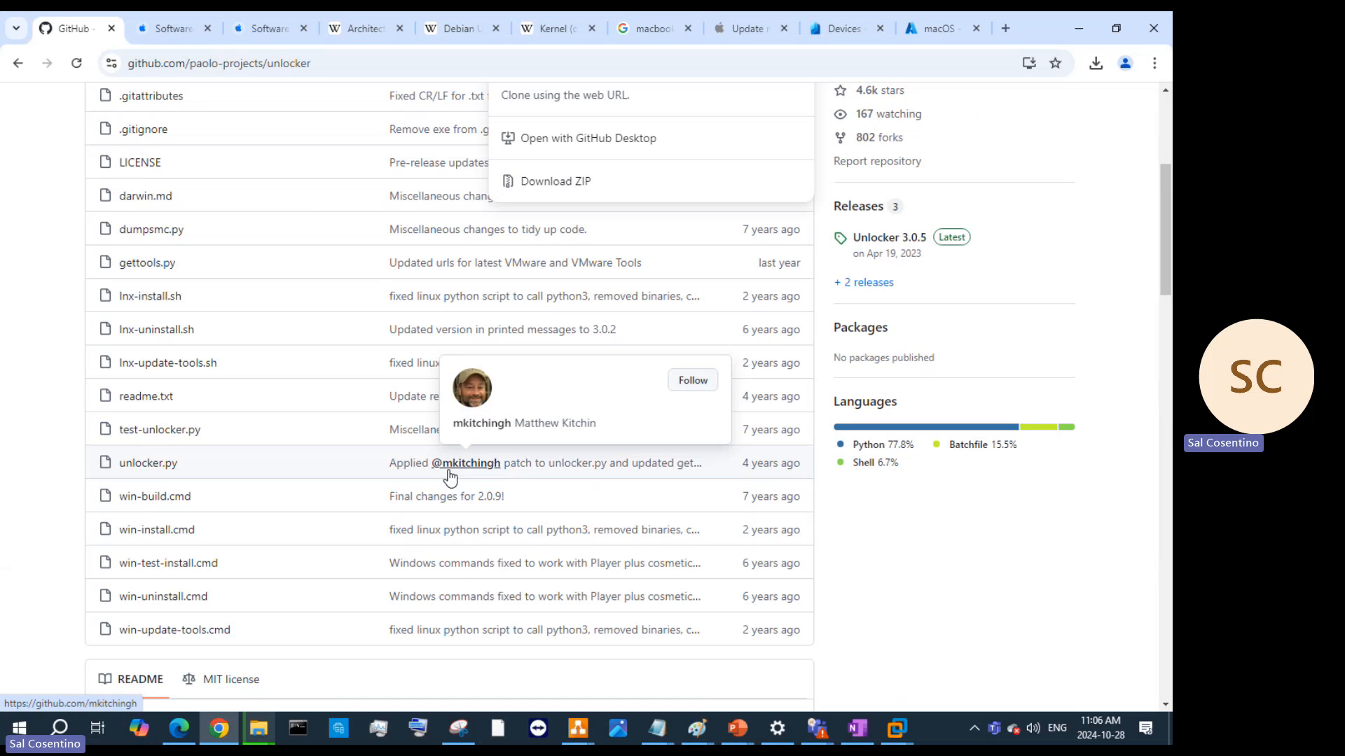
{"action": "scroll", "coordinate": [448, 476], "scroll_direction": "down", "scroll_amount": 7}
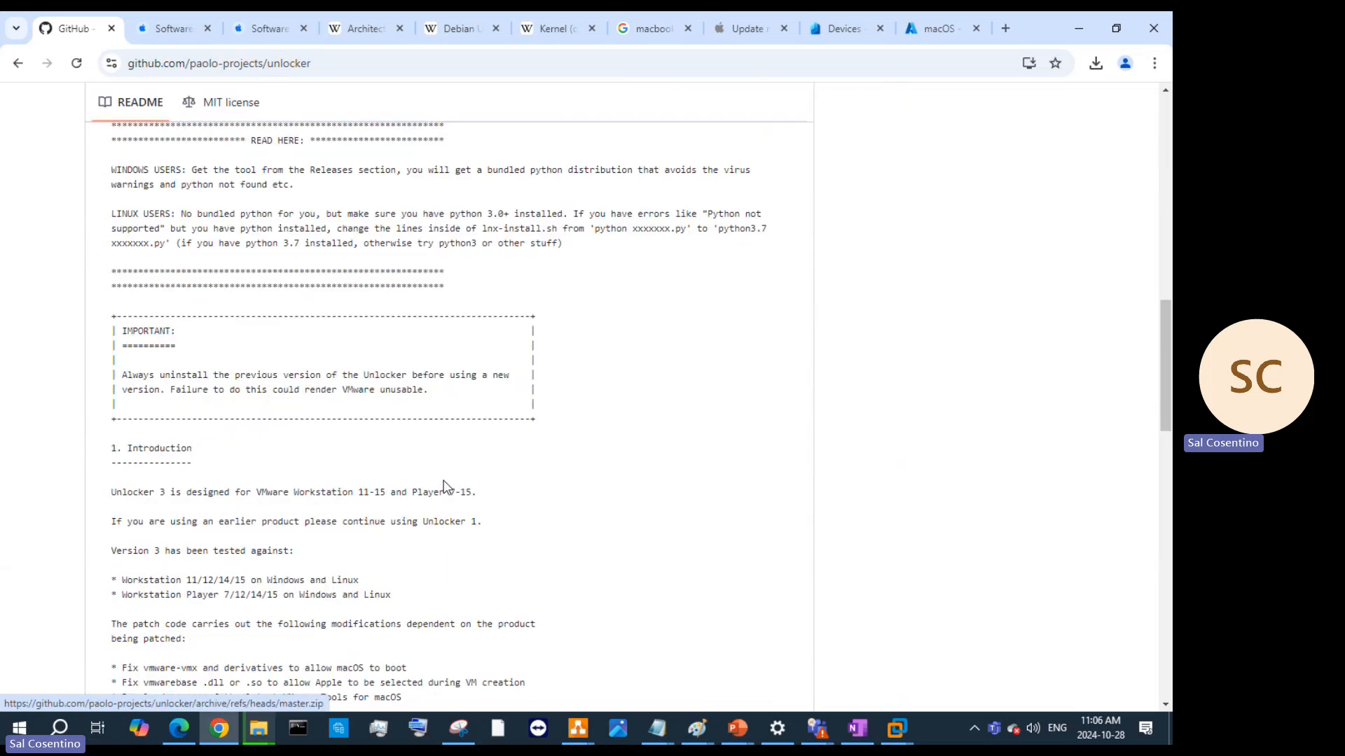
{"action": "scroll", "coordinate": [445, 486], "scroll_direction": "down", "scroll_amount": 4}
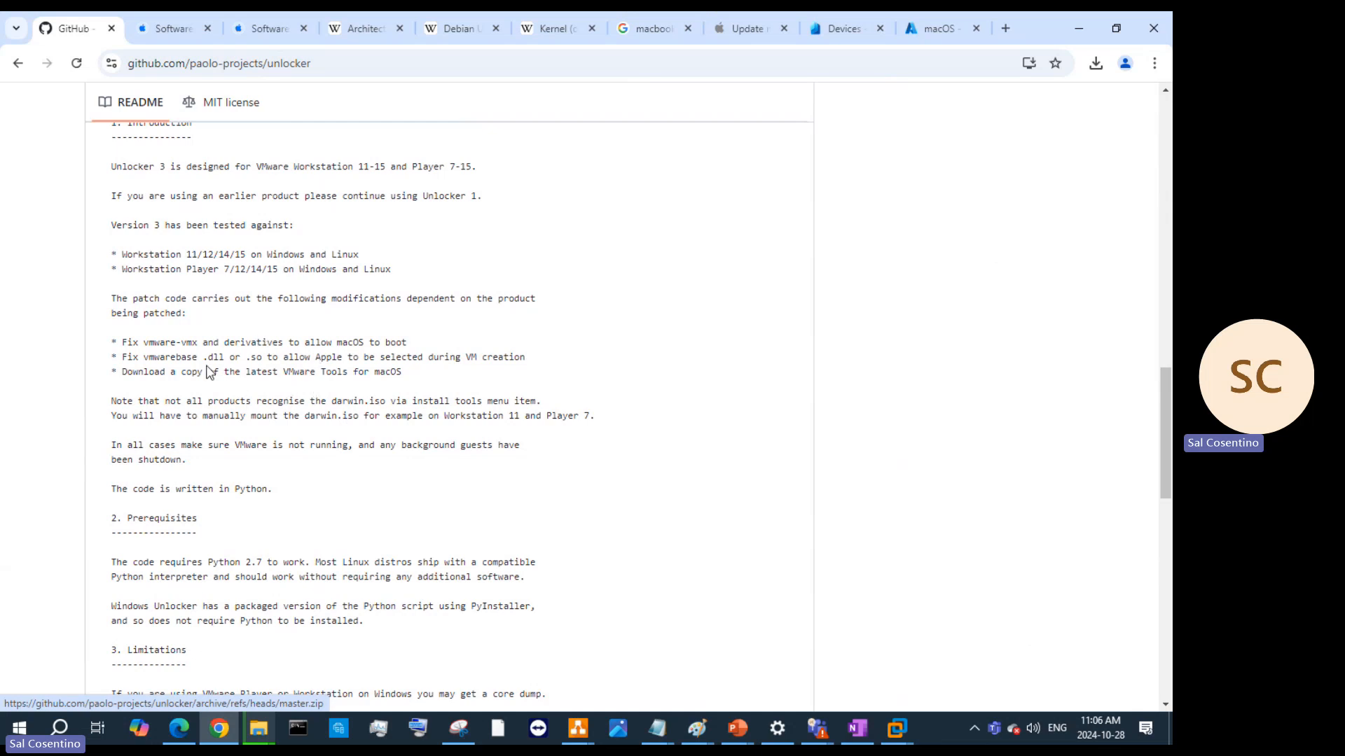
{"action": "scroll", "coordinate": [231, 462], "scroll_direction": "down", "scroll_amount": 4}
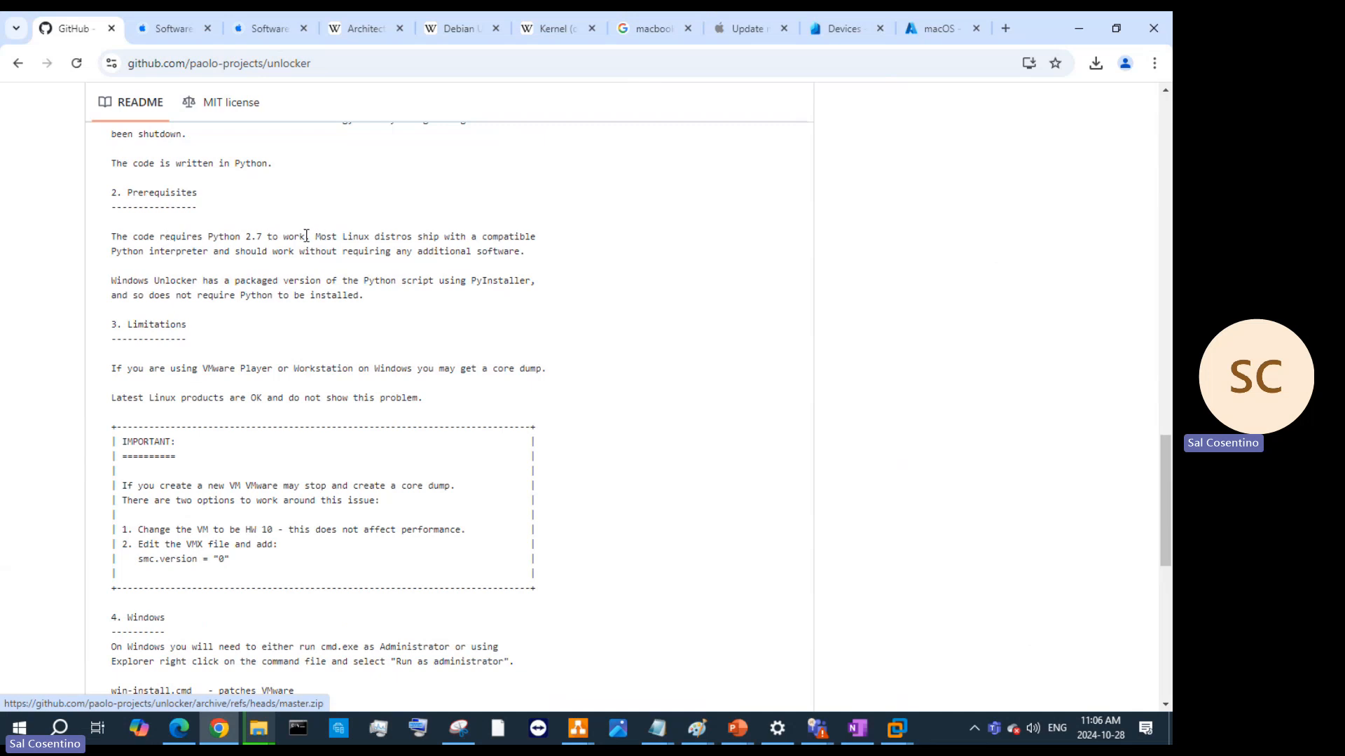
{"action": "scroll", "coordinate": [305, 239], "scroll_direction": "up", "scroll_amount": 20}
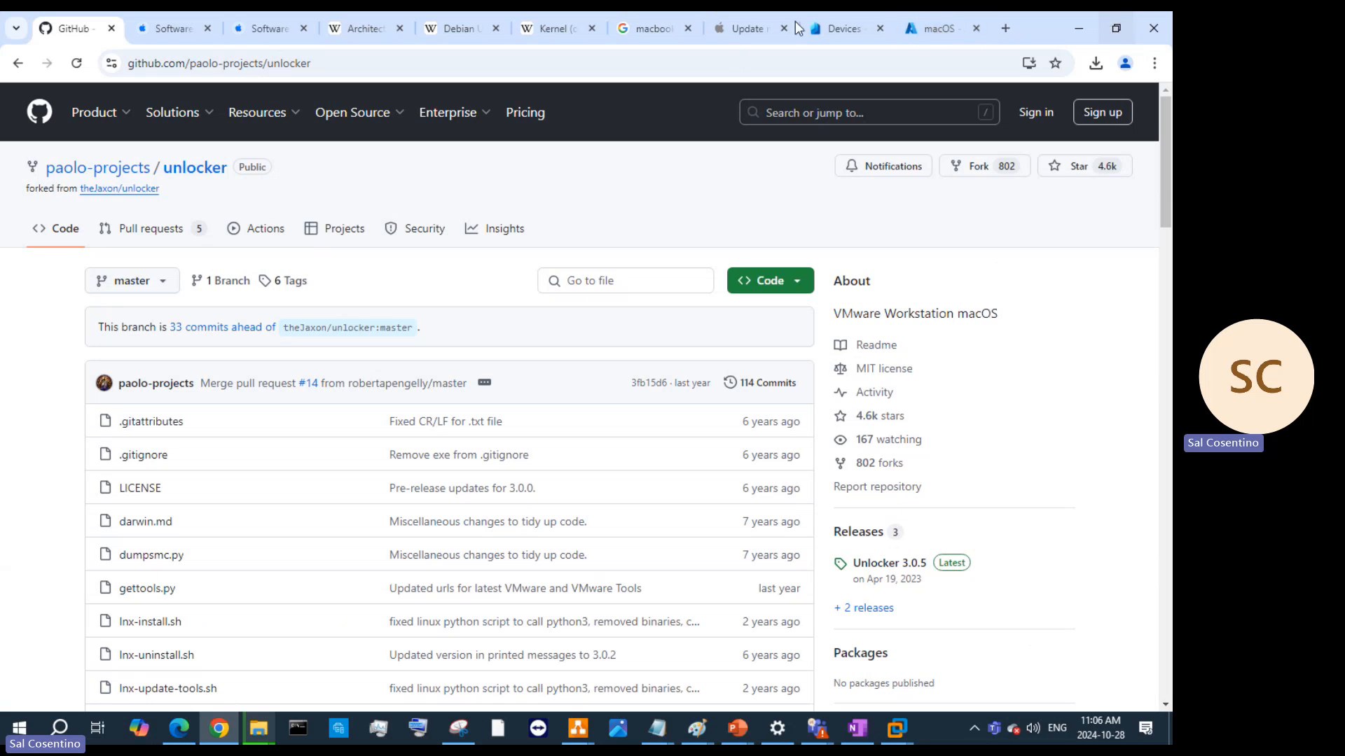
Search the web for a Python download in a new tab and get the 64-bit Windows installer of Python 3.13.0 from python.org
{"action": "left_click", "coordinate": [1004, 25]}
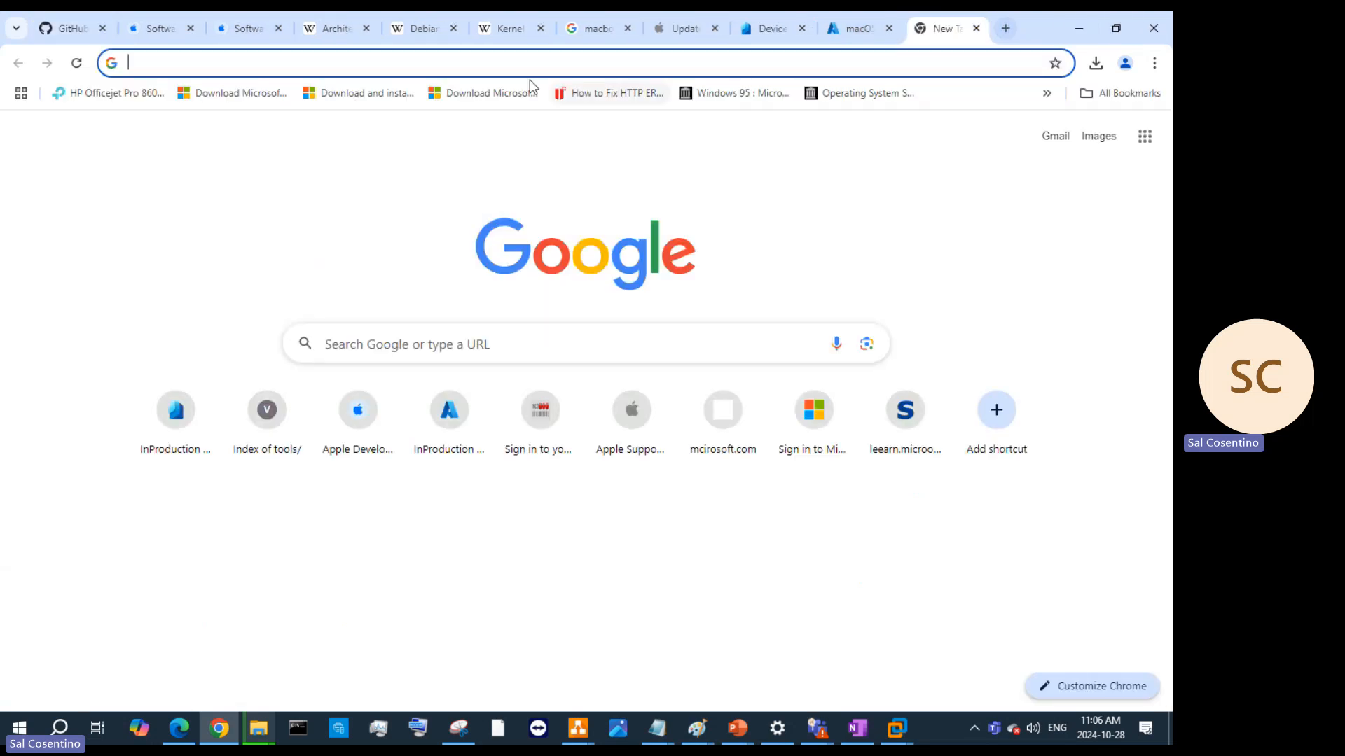
{"action": "left_click", "coordinate": [529, 67]}
{"action": "type", "text": "do"}
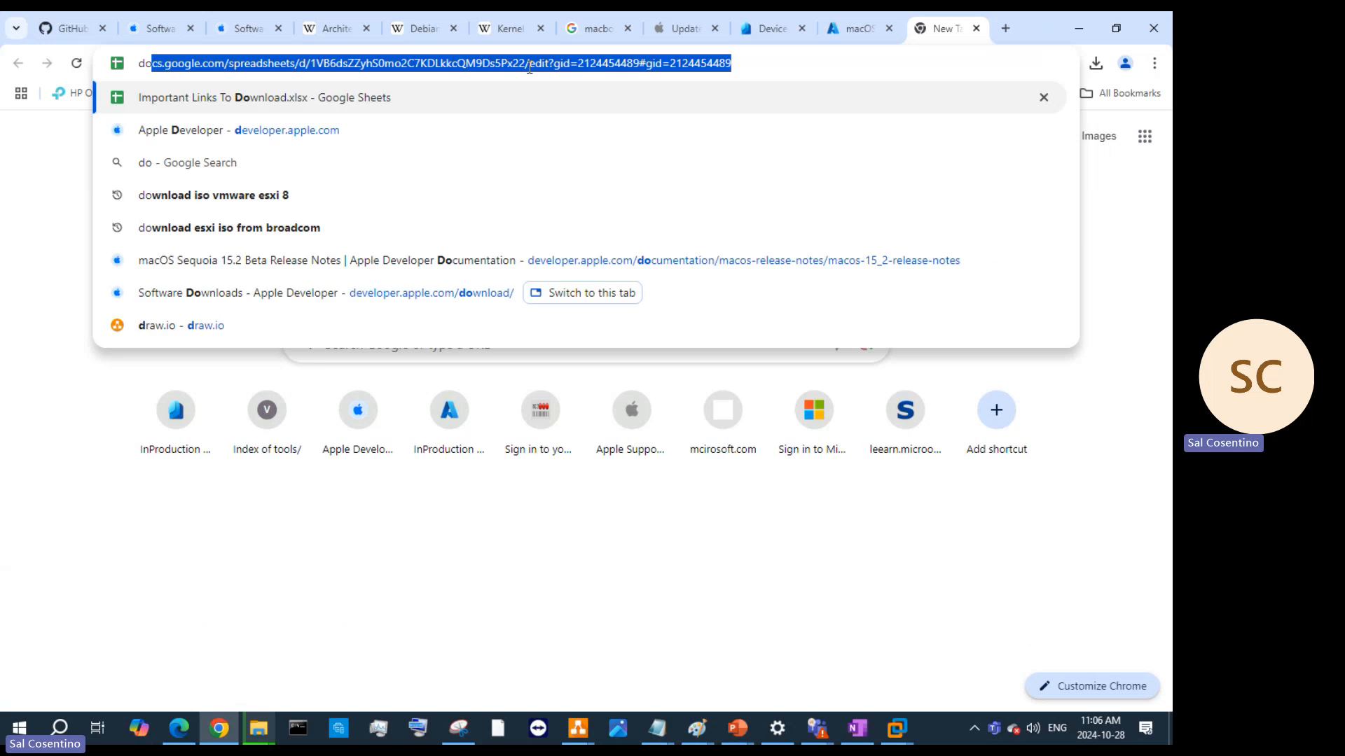
{"action": "type", "text": "wnload Pyhtin"}
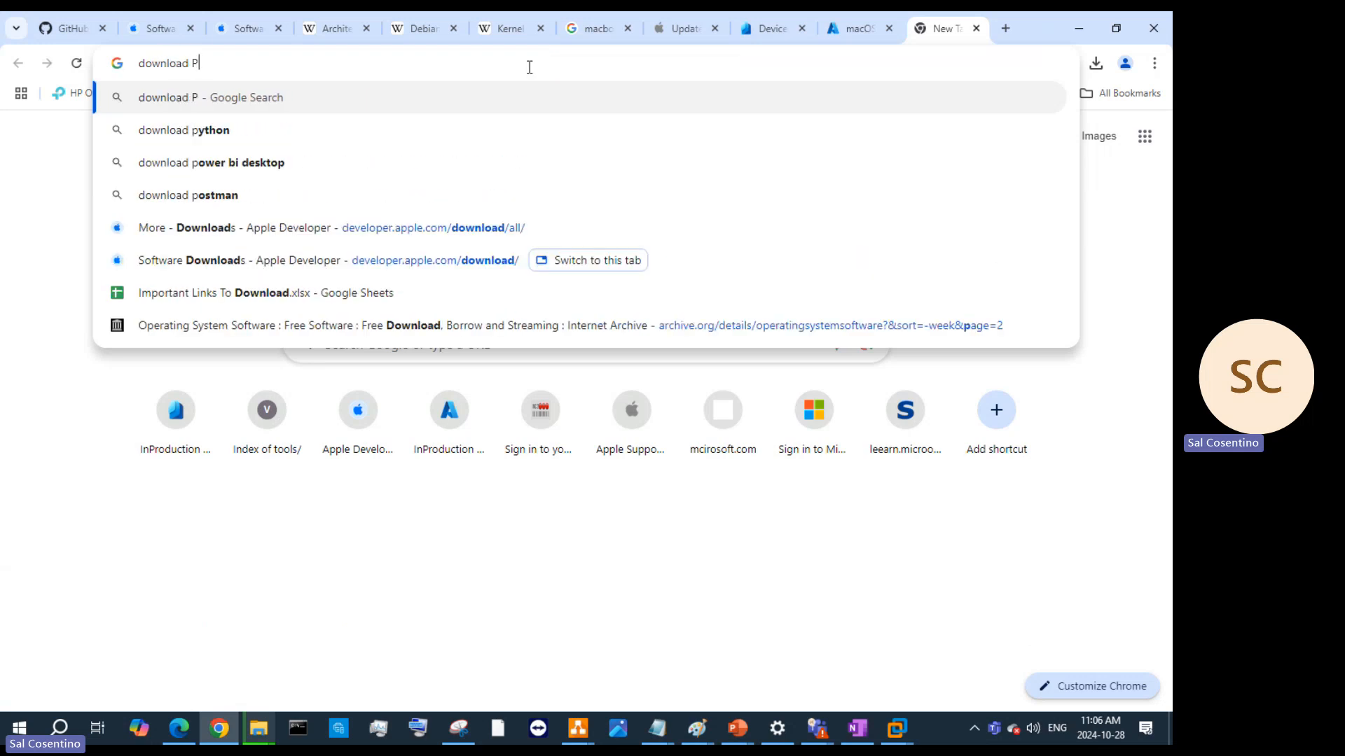
{"action": "key", "text": "Return"}
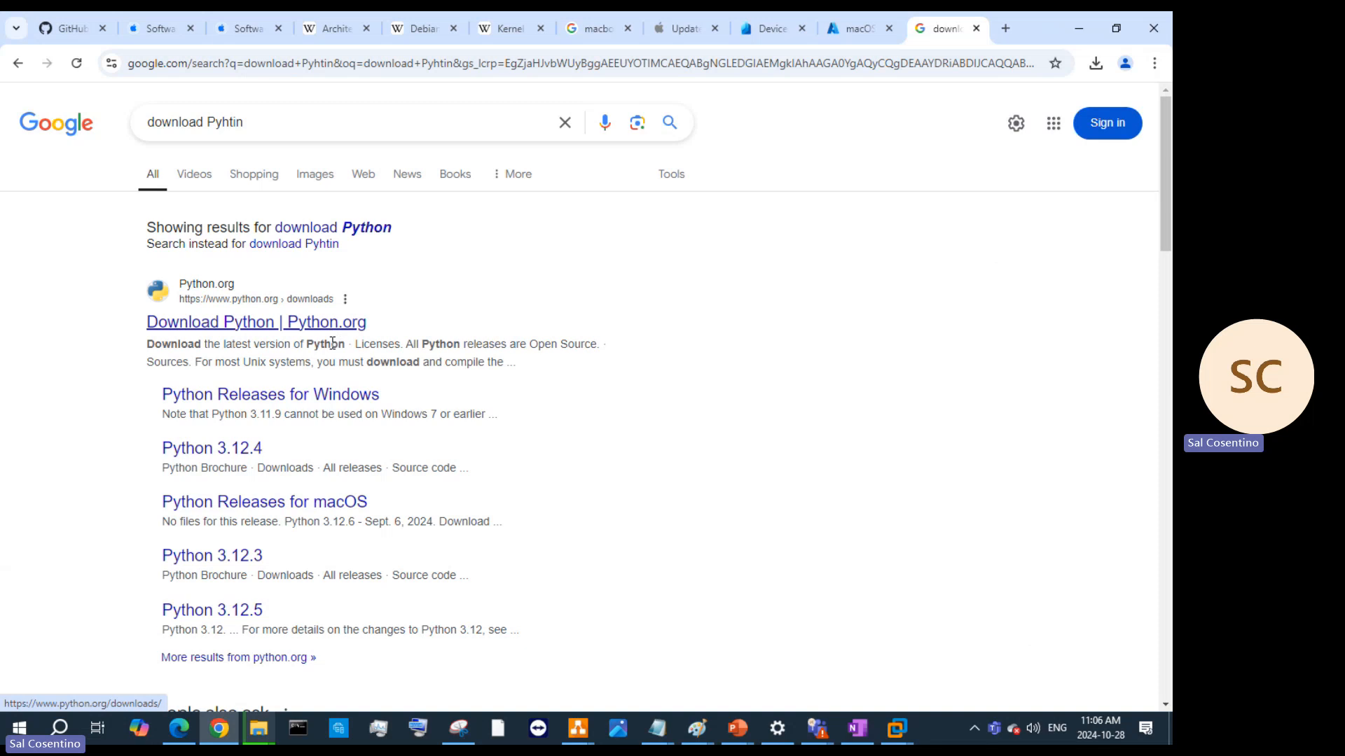
{"action": "left_click", "coordinate": [332, 405]}
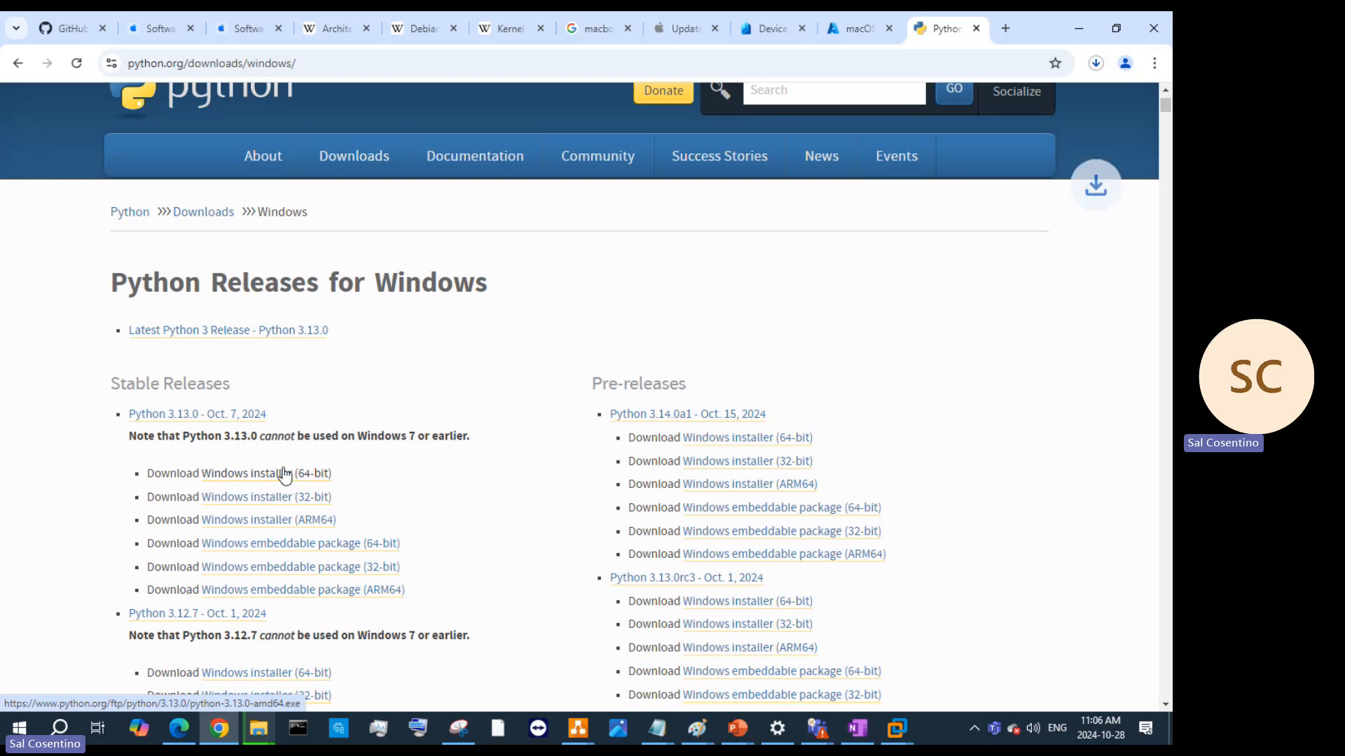
Copy the web address of the Python Releases for Windows page
{"action": "left_click", "coordinate": [289, 64]}
{"action": "right_click", "coordinate": [289, 65]}
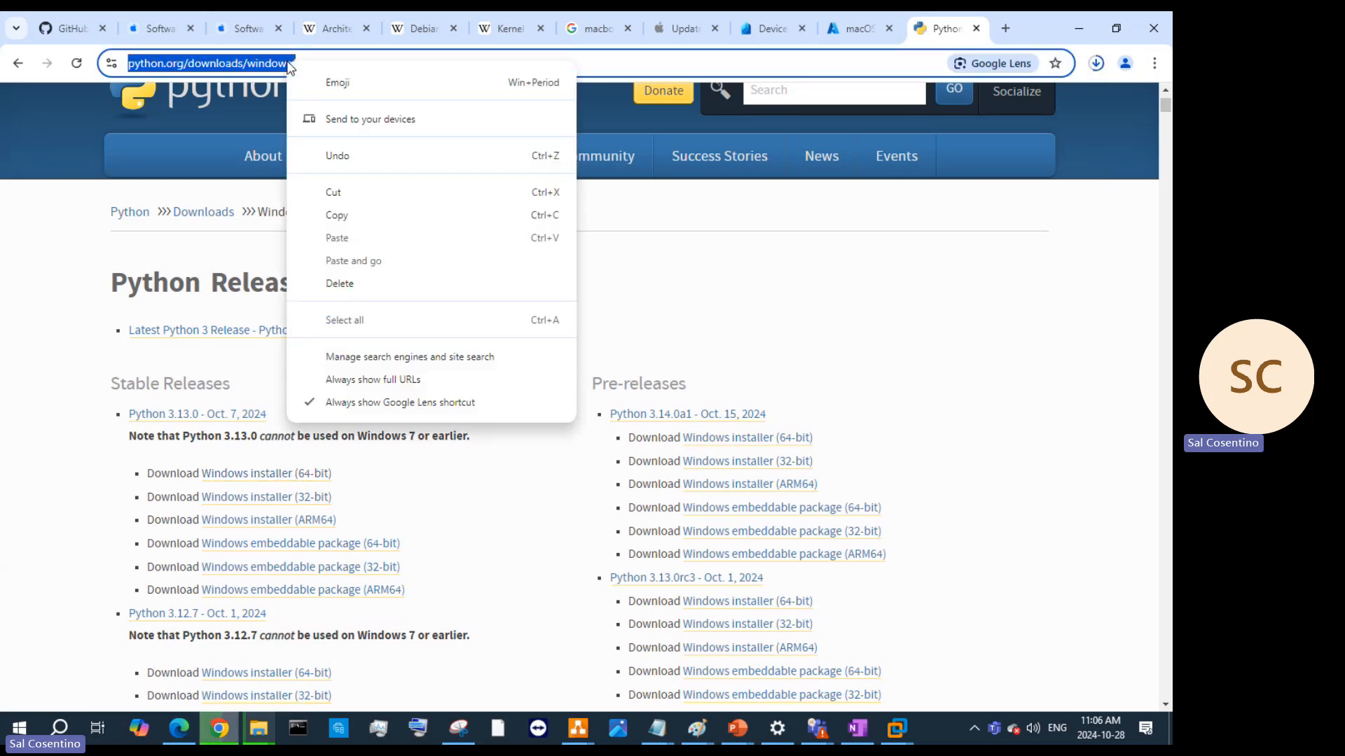
{"action": "left_click", "coordinate": [345, 213]}
Minimize the browser and snap the VMware Workstation window side by side with the PowerPoint presentation
{"action": "left_click", "coordinate": [1079, 28]}
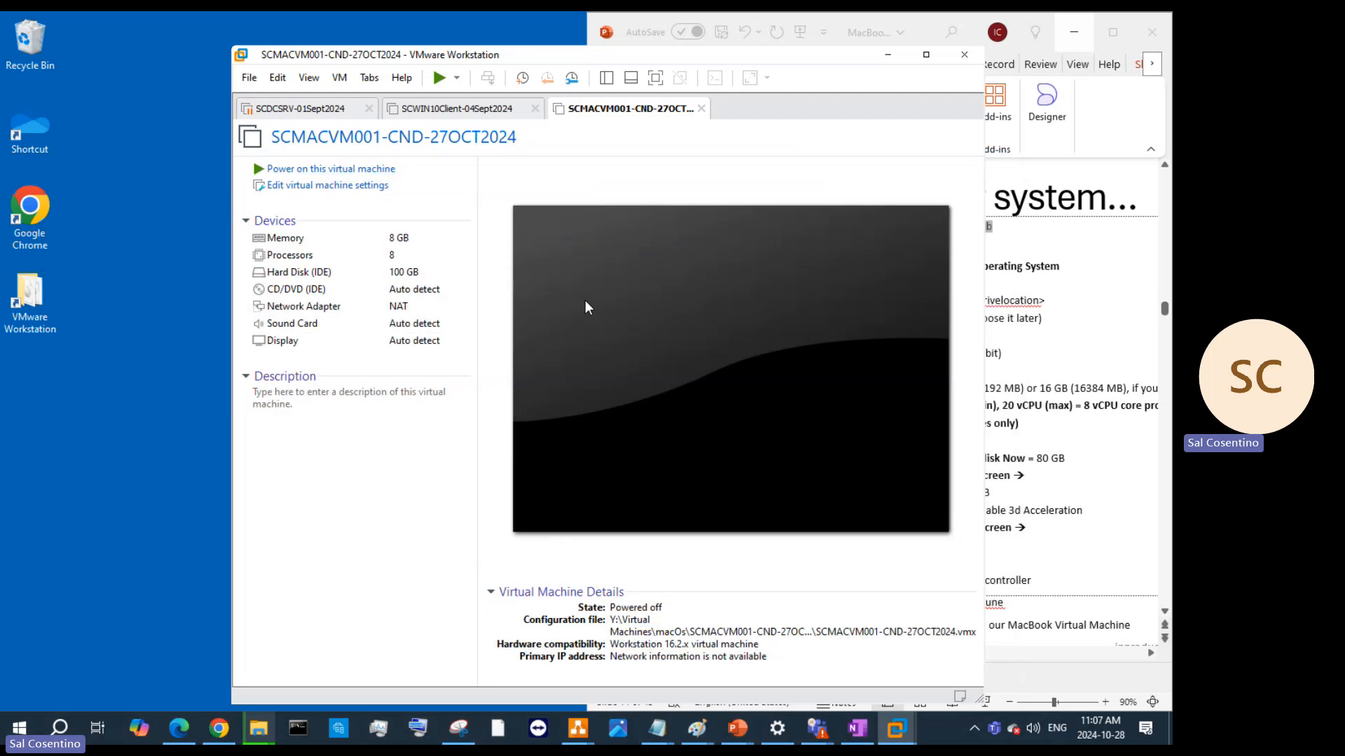
{"action": "left_click_drag", "start_coordinate": [792, 53], "coordinate": [742, 53]}
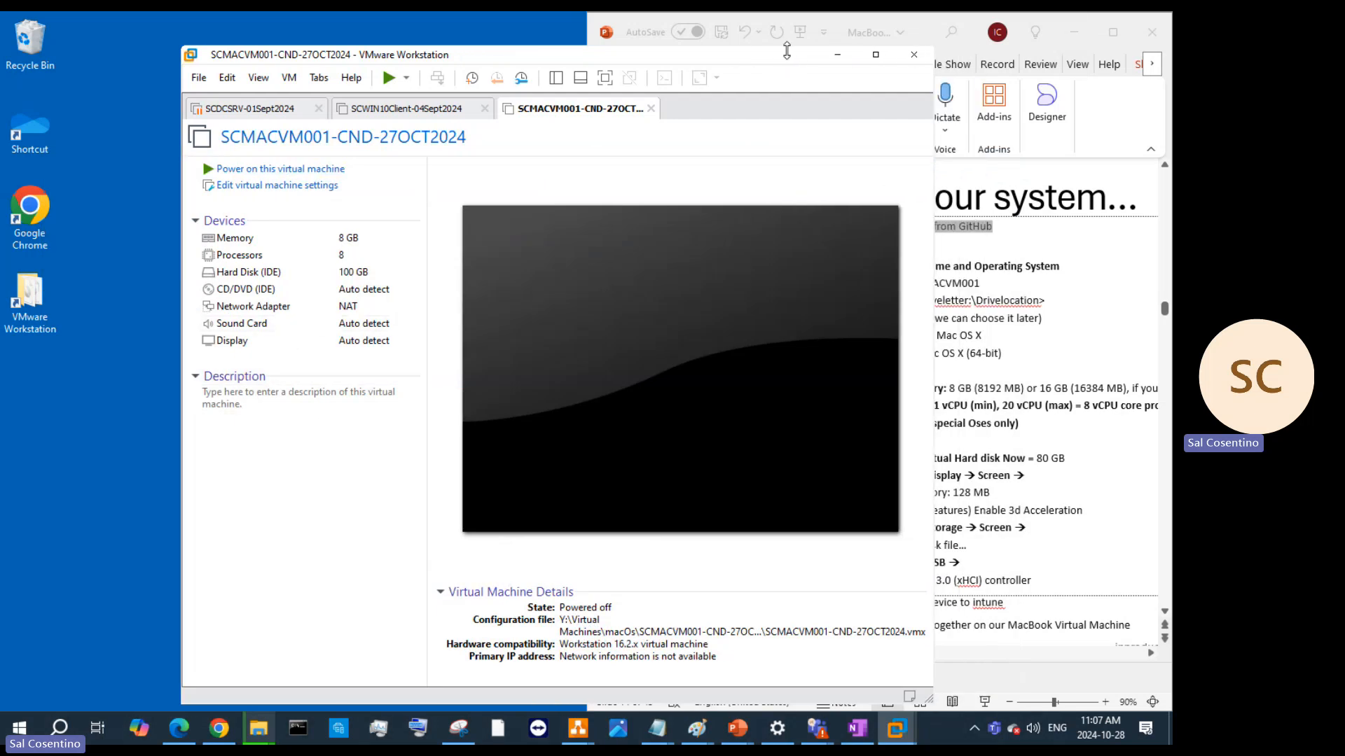
{"action": "key", "text": "super+Left"}
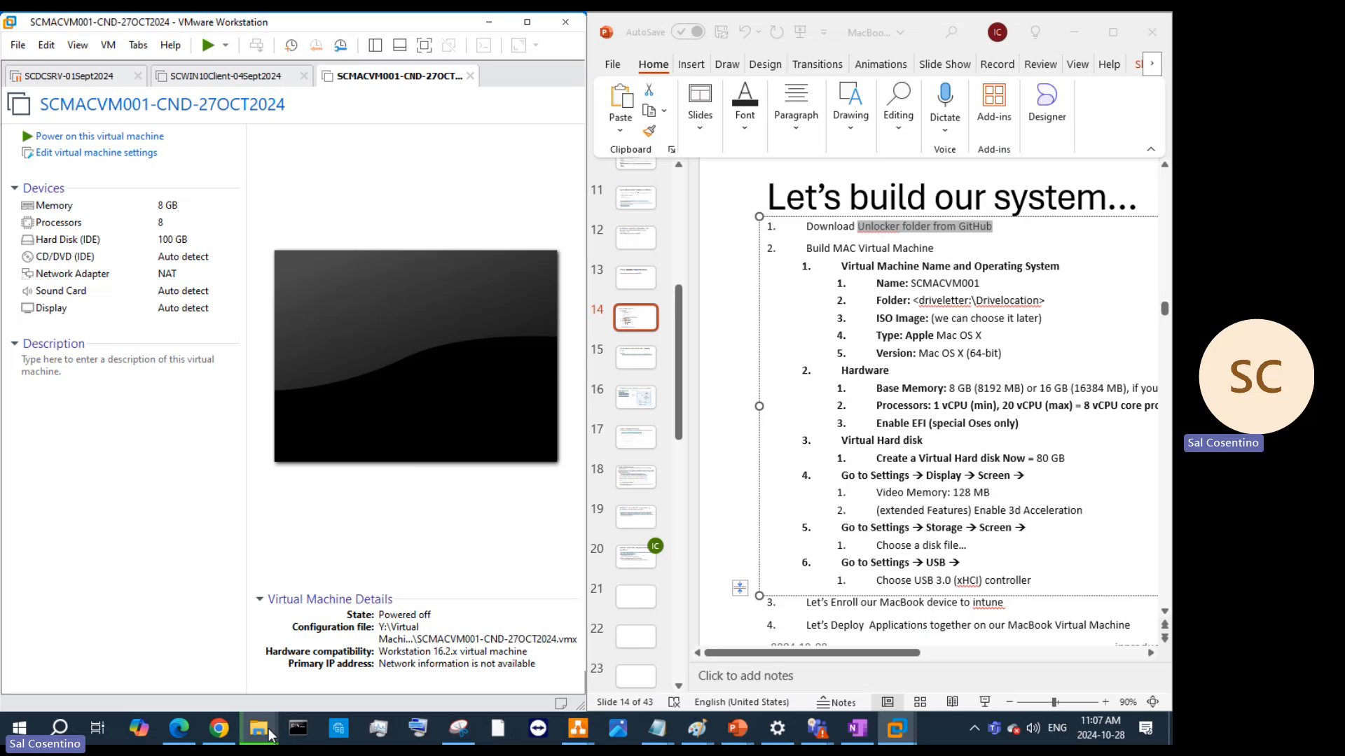
Open the Downloads folder in File Explorer and launch the python-3.13.0-amd64.exe installer
{"action": "mouse_move", "coordinate": [269, 733]}
{"action": "left_click", "coordinate": [160, 667]}
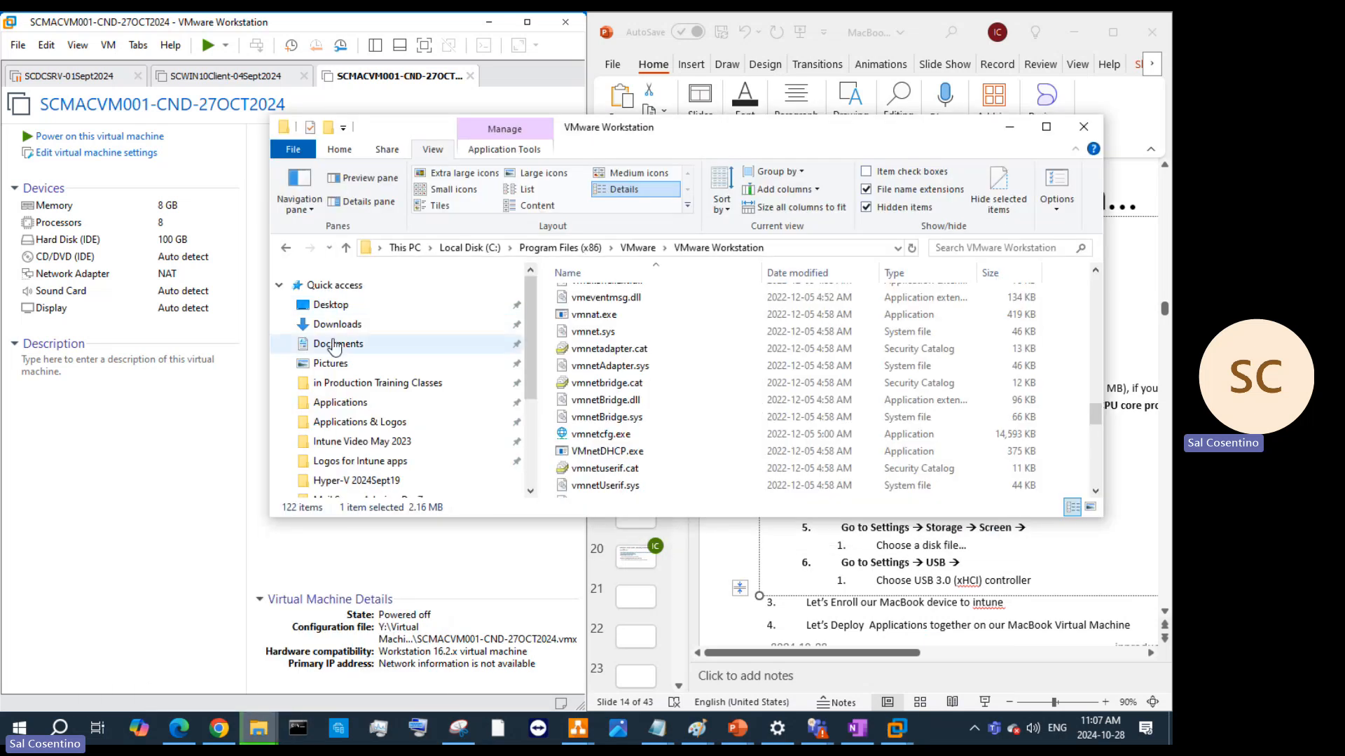
{"action": "left_click", "coordinate": [337, 343]}
{"action": "left_click", "coordinate": [385, 326]}
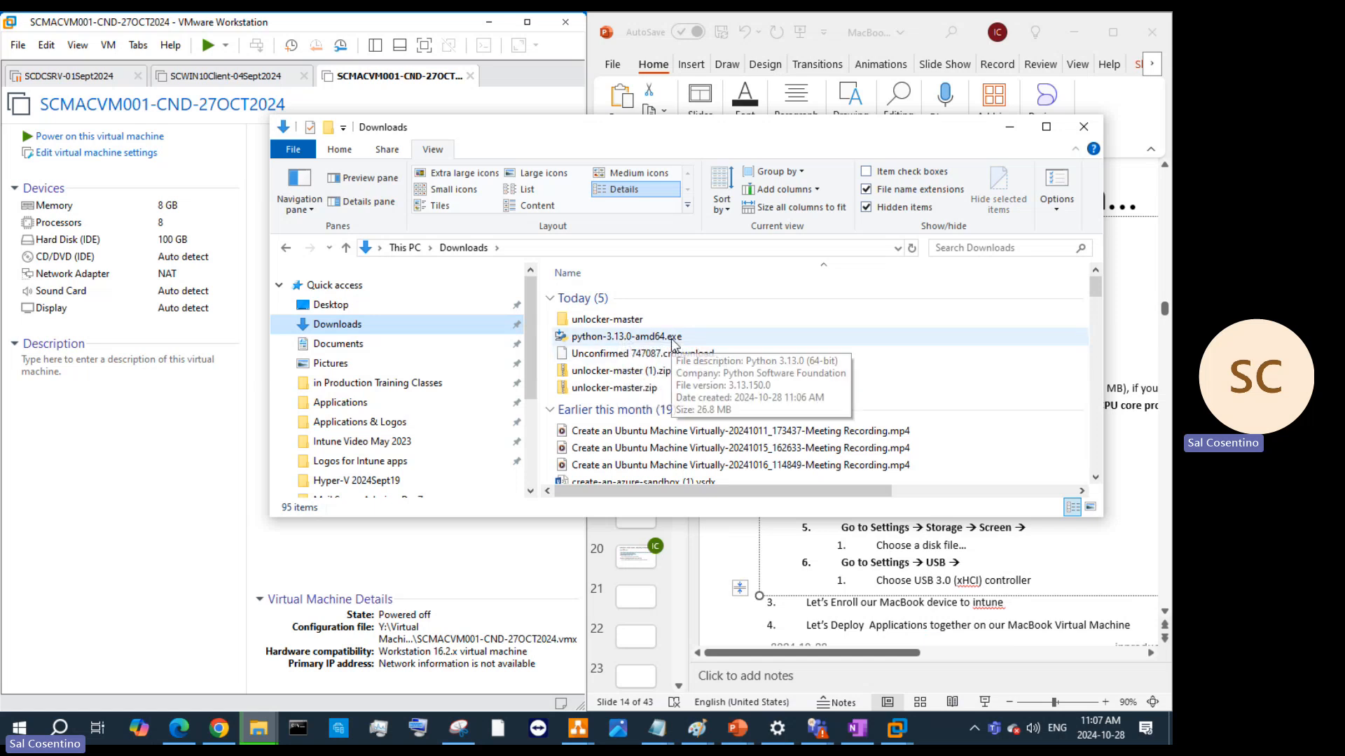
{"action": "double_click", "coordinate": [672, 338]}
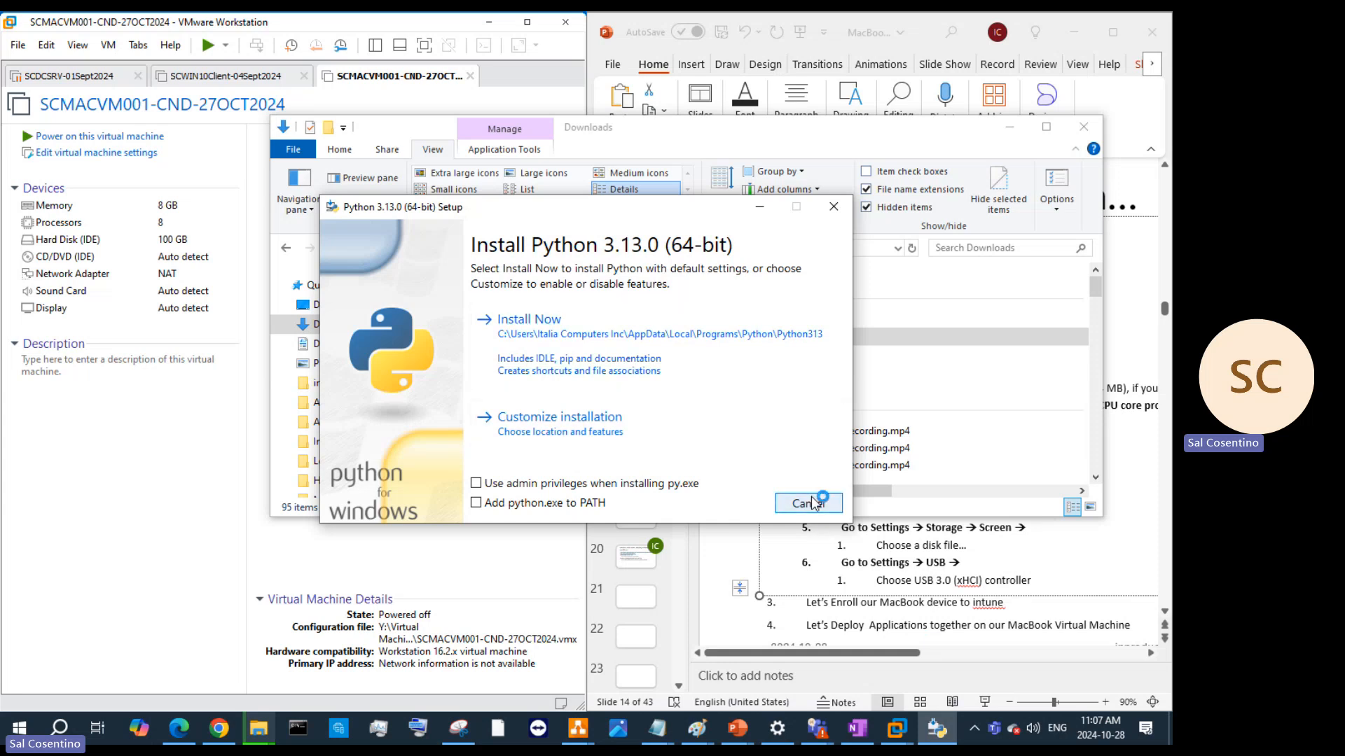
Enable admin privileges for installing py.exe and start the default Python 3.13.0 installation, approving the elevation request
{"action": "left_click", "coordinate": [614, 487]}
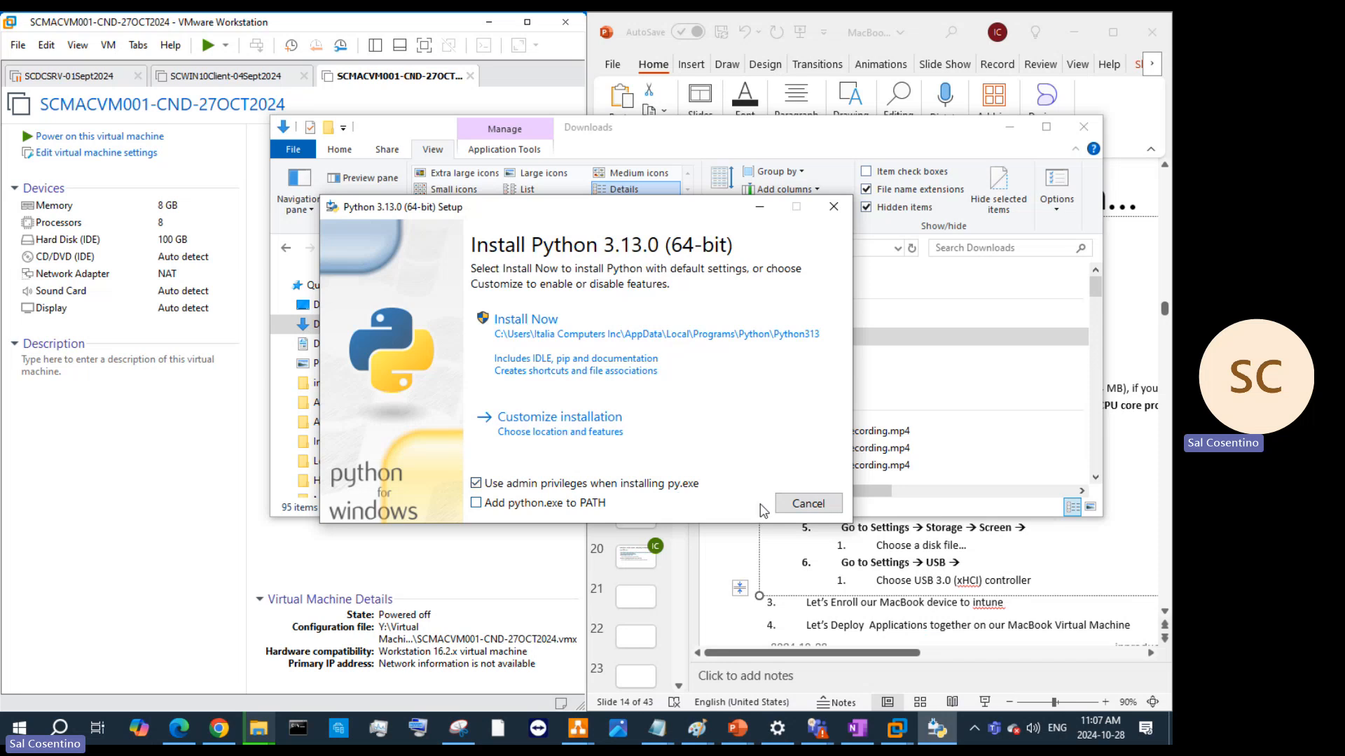
{"action": "left_click", "coordinate": [808, 504]}
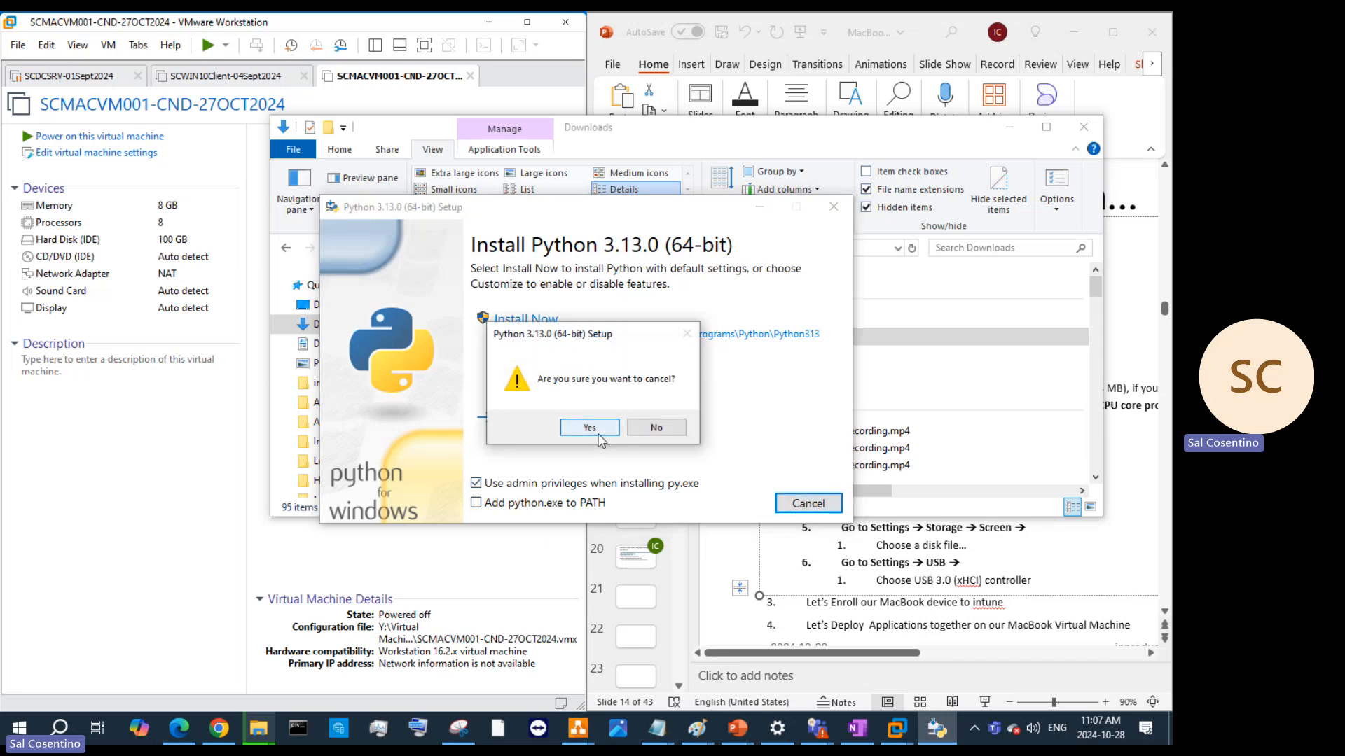
{"action": "left_click", "coordinate": [655, 428]}
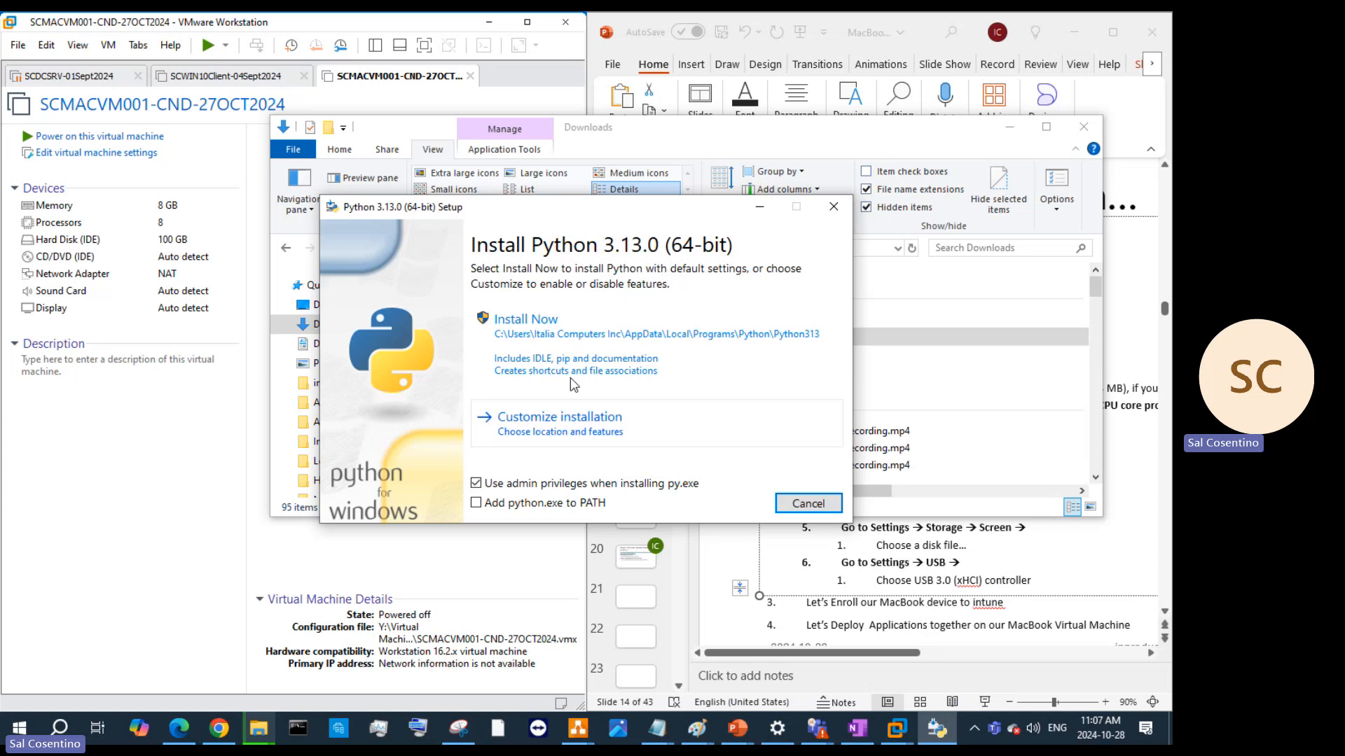
{"action": "left_click", "coordinate": [551, 343]}
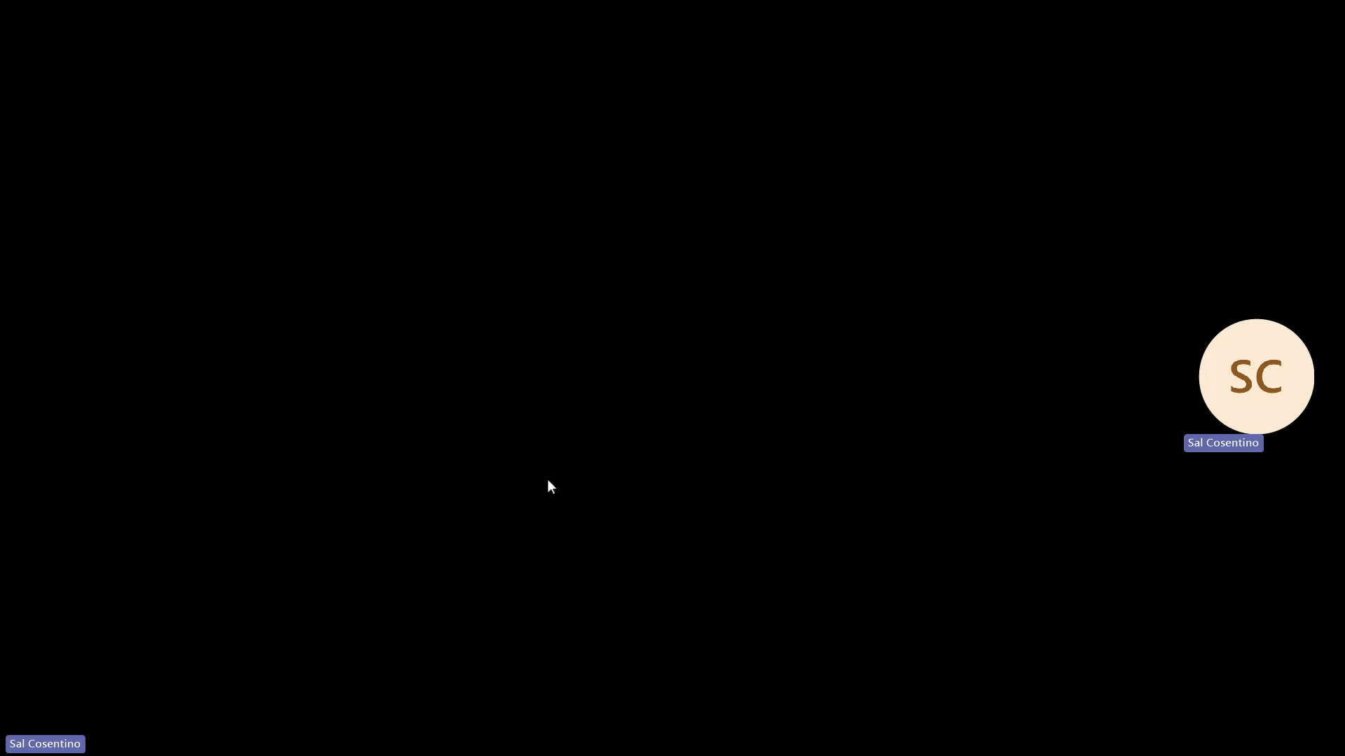
{"action": "left_click", "coordinate": [548, 482]}
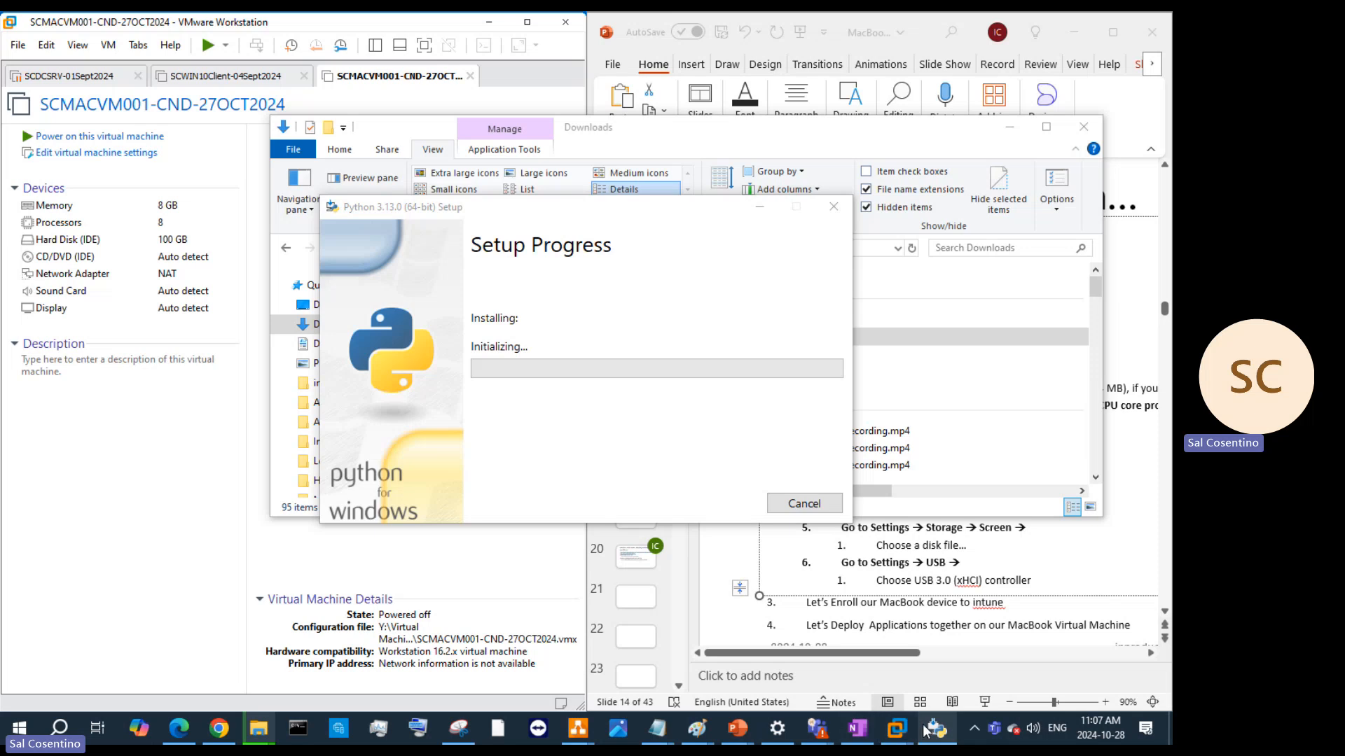
{"action": "right_click", "coordinate": [728, 732]}
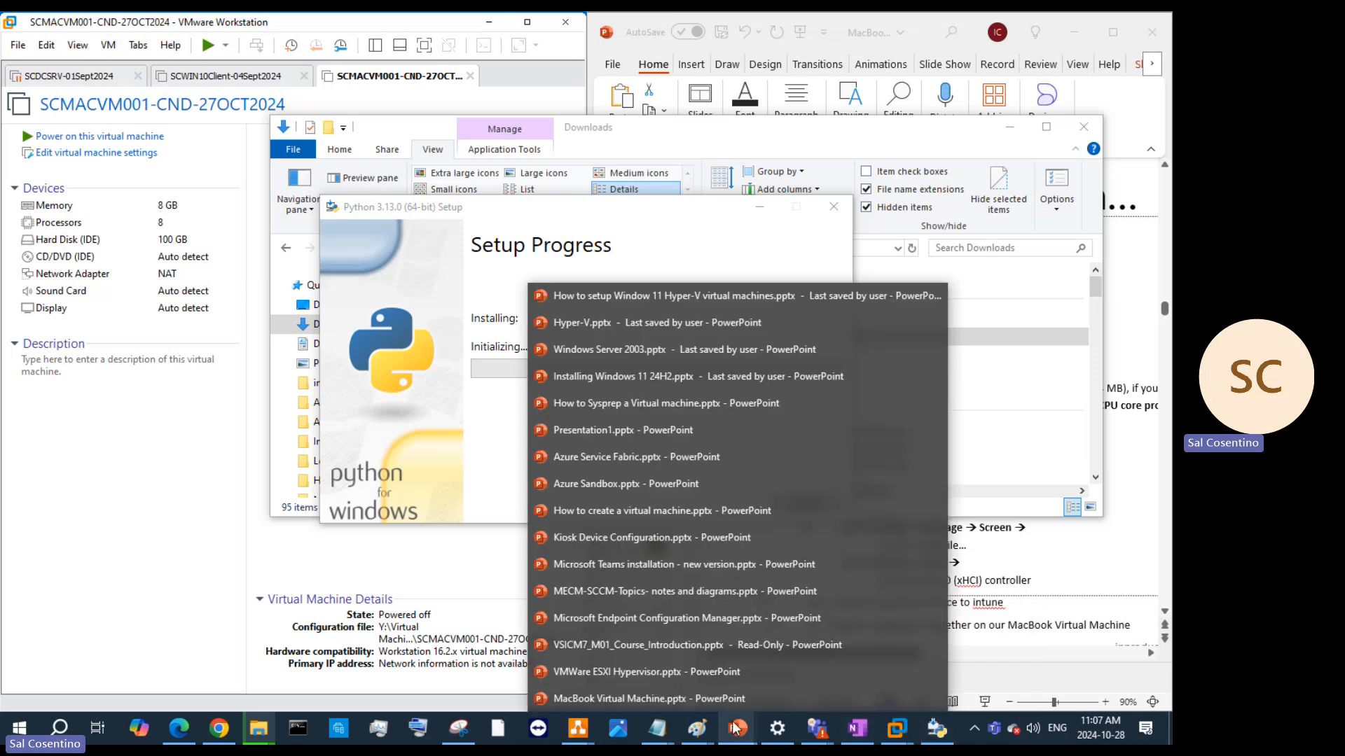
{"action": "left_click", "coordinate": [733, 728]}
{"action": "left_click", "coordinate": [1013, 226]}
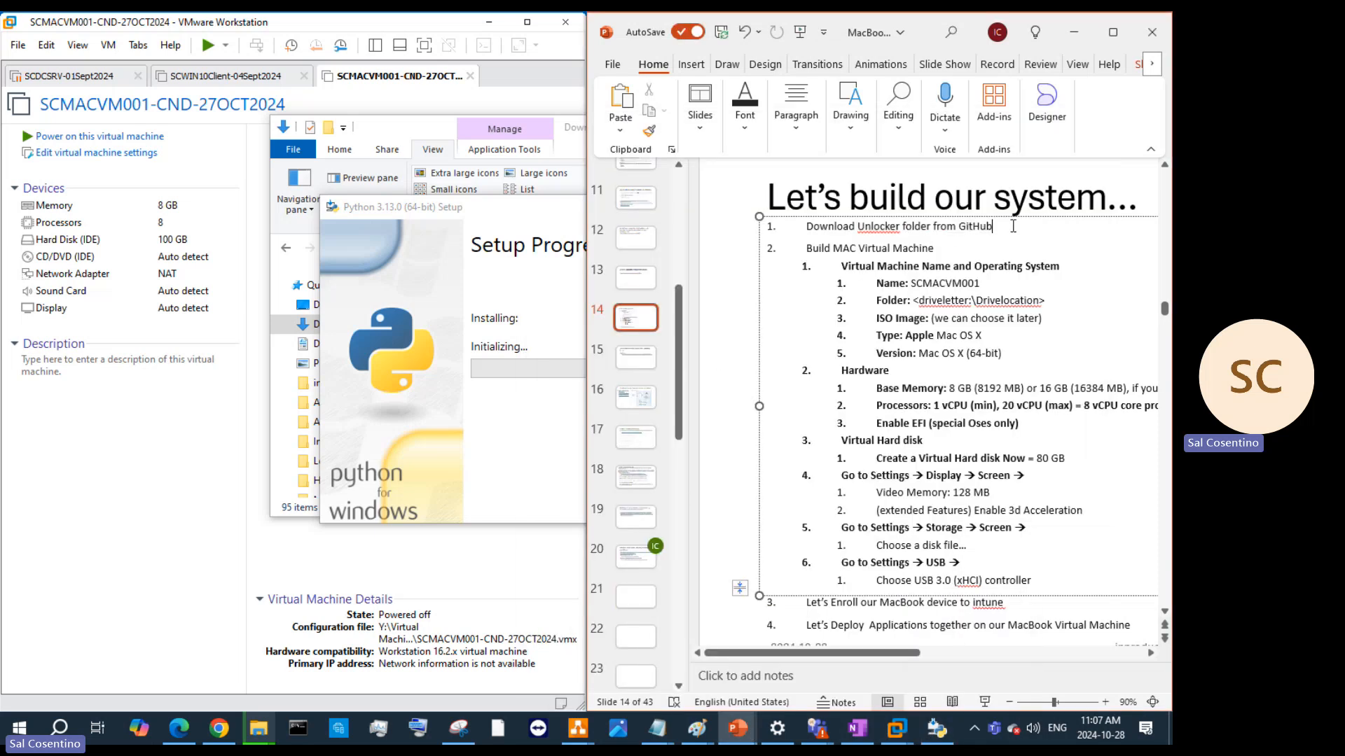
{"action": "key", "text": "Return"}
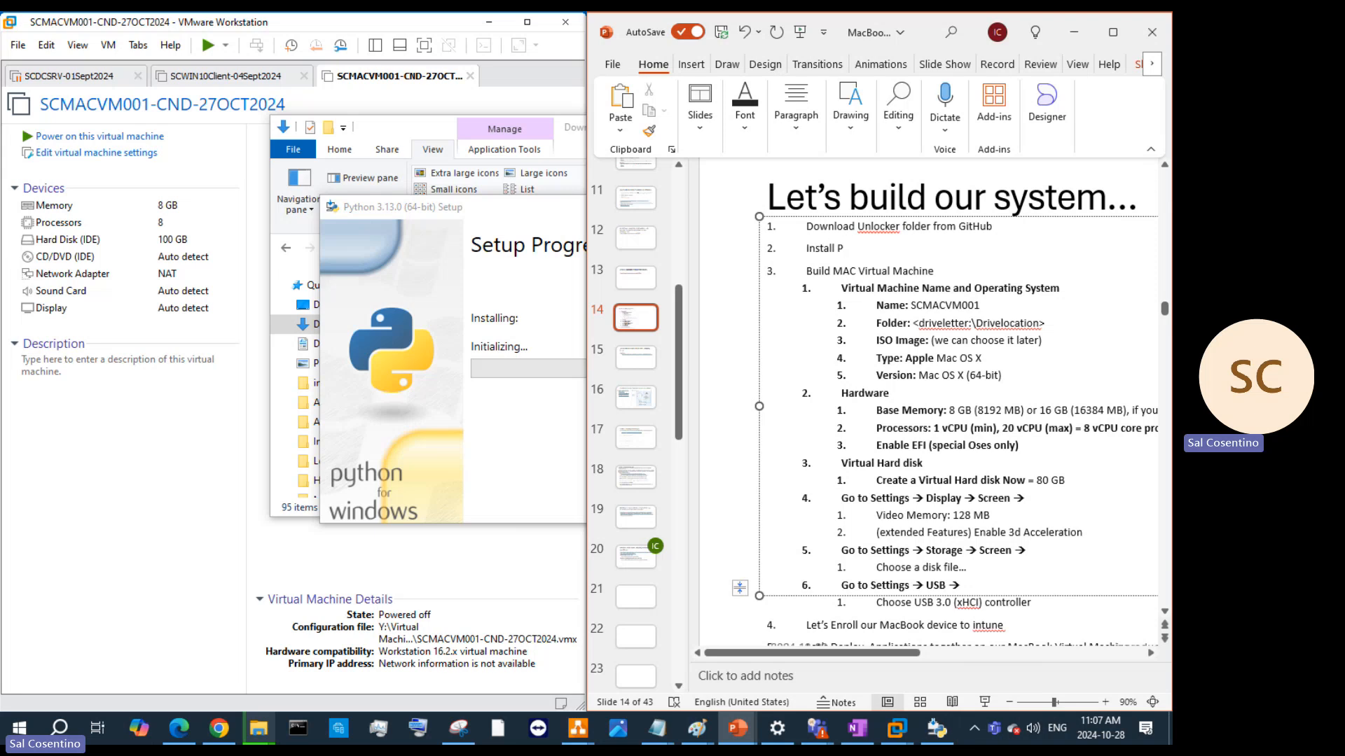
{"action": "type", "text": "hon fo"}
{"action": "type", "text": "r Windows"}
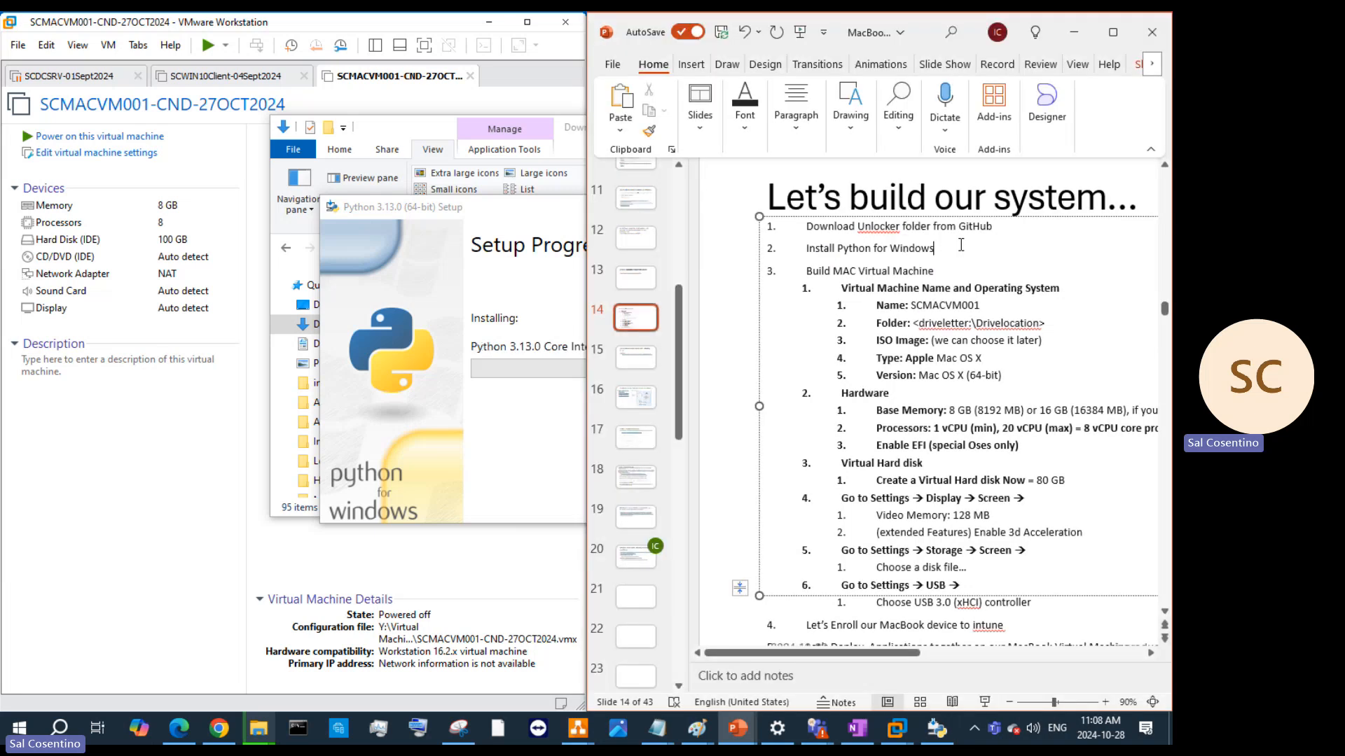
{"action": "type", "text": "https://www.python.org/downloads/windows/"}
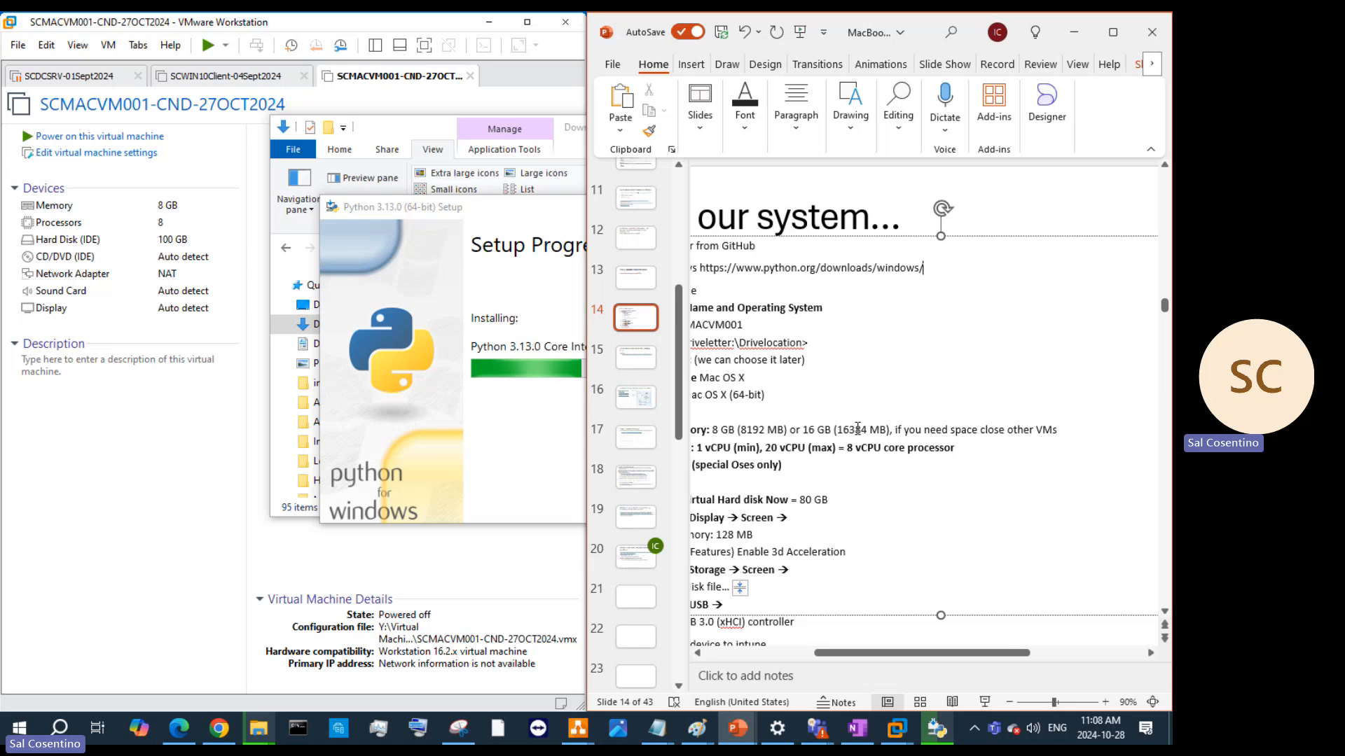
{"action": "scroll", "coordinate": [1004, 273], "scroll_direction": "left", "scroll_amount": 3}
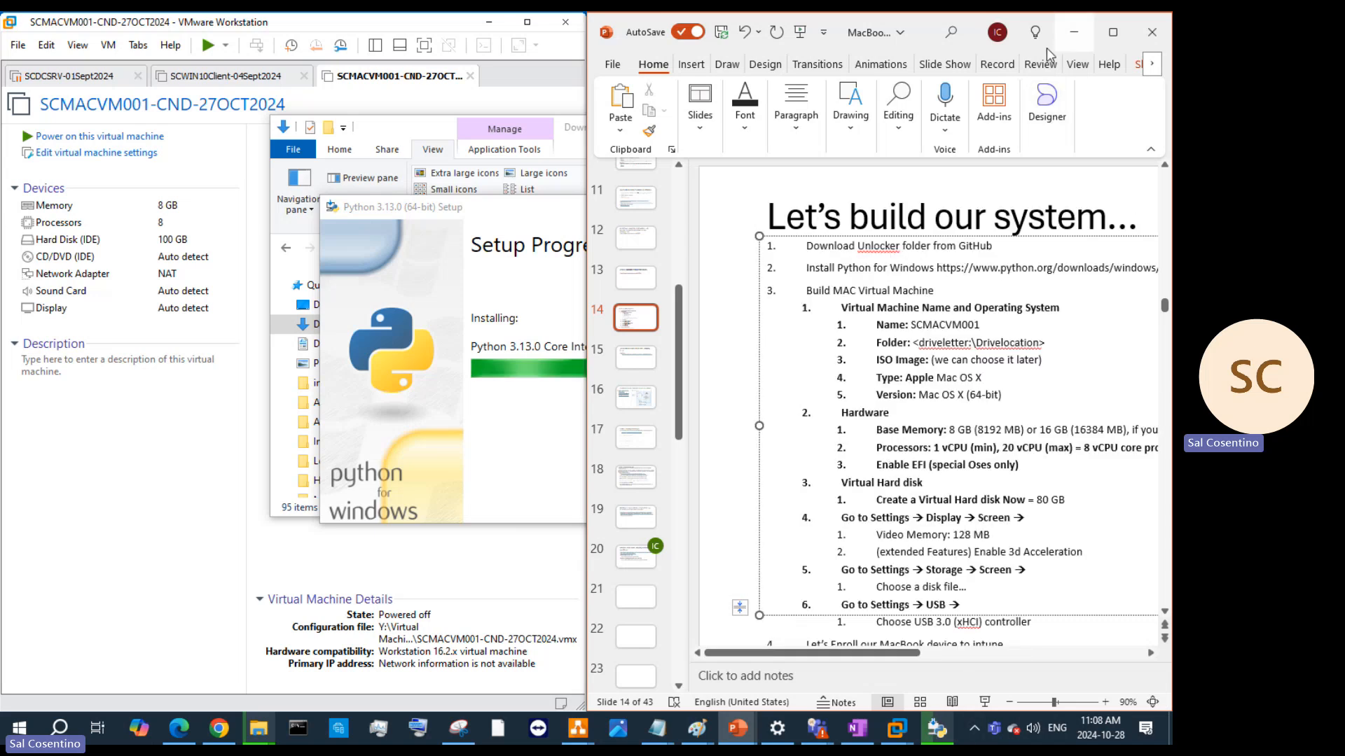
{"action": "left_click_drag", "start_coordinate": [443, 284], "coordinate": [246, 283]}
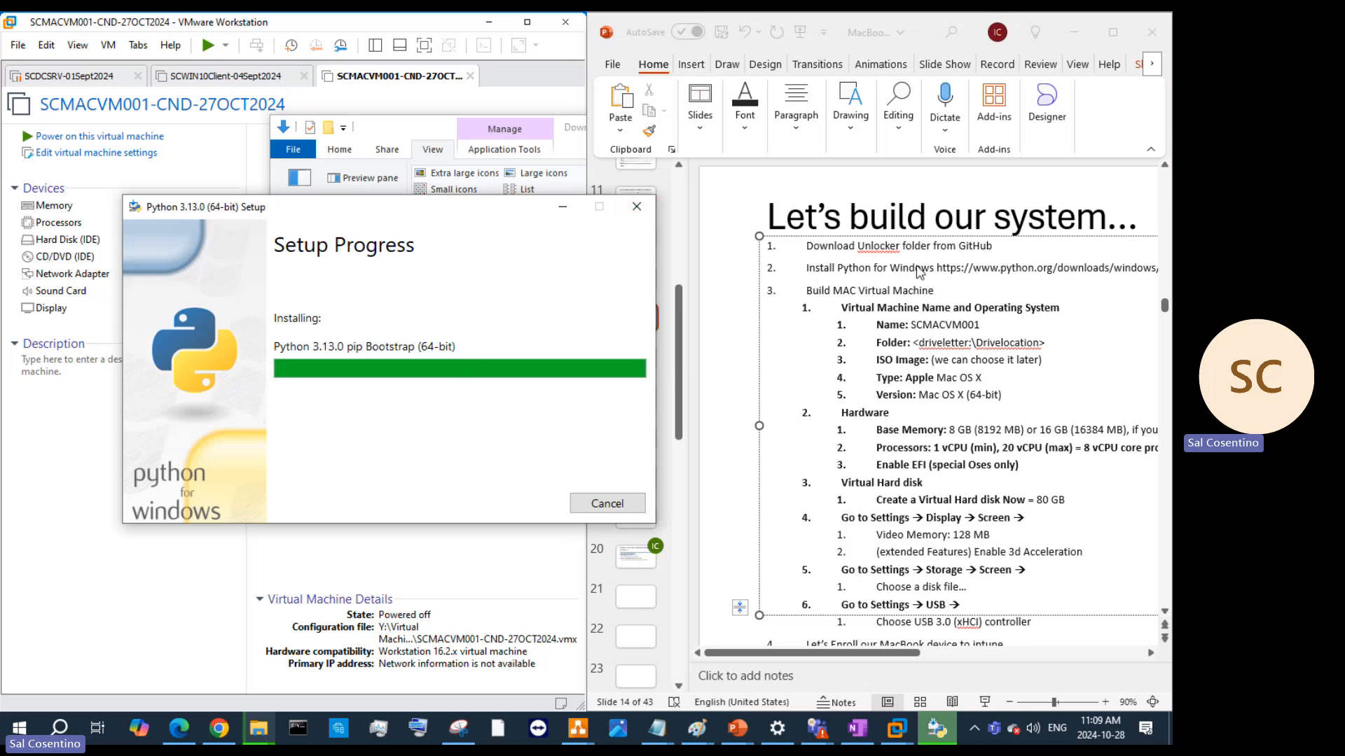
Append ", unzip it then run windows-install.cmd (batch file)" to the first list item about the Unlocker folder on slide 14
{"action": "left_click", "coordinate": [984, 247]}
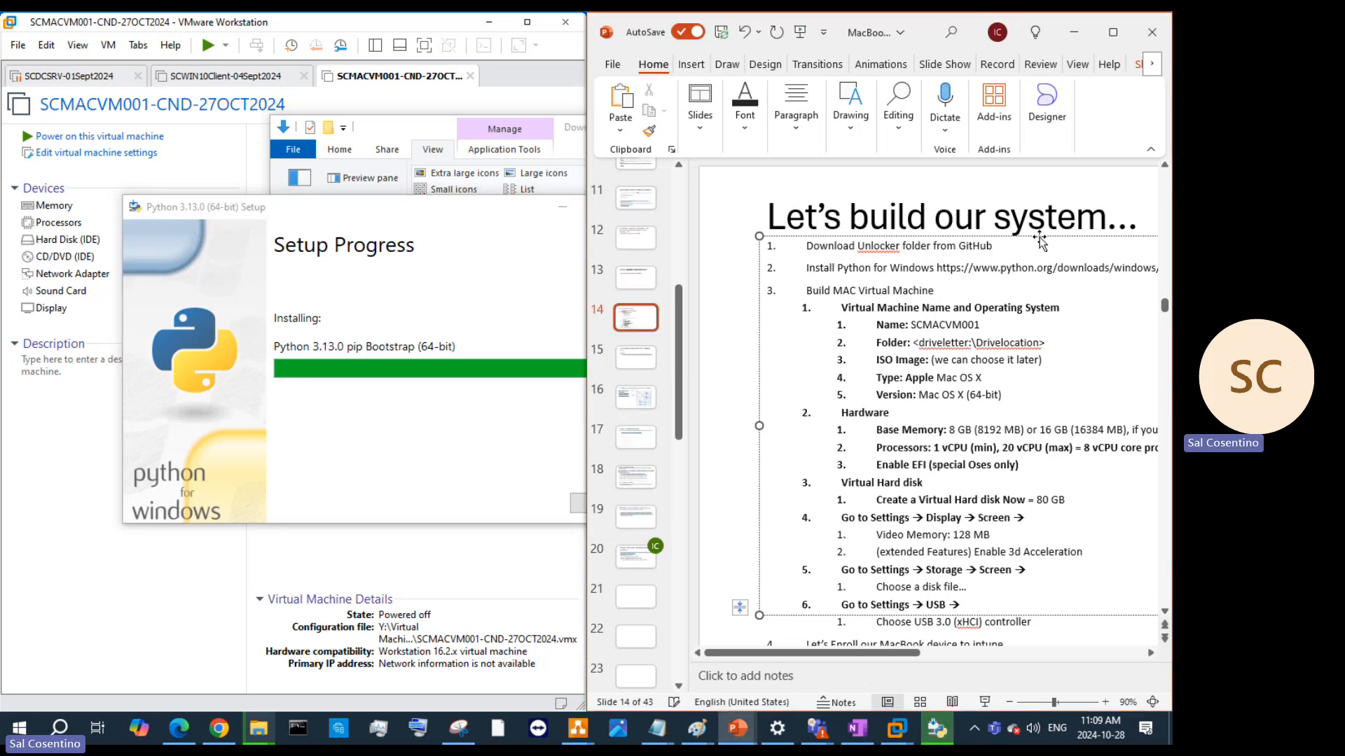
{"action": "type", "text": ", unzip it then run"}
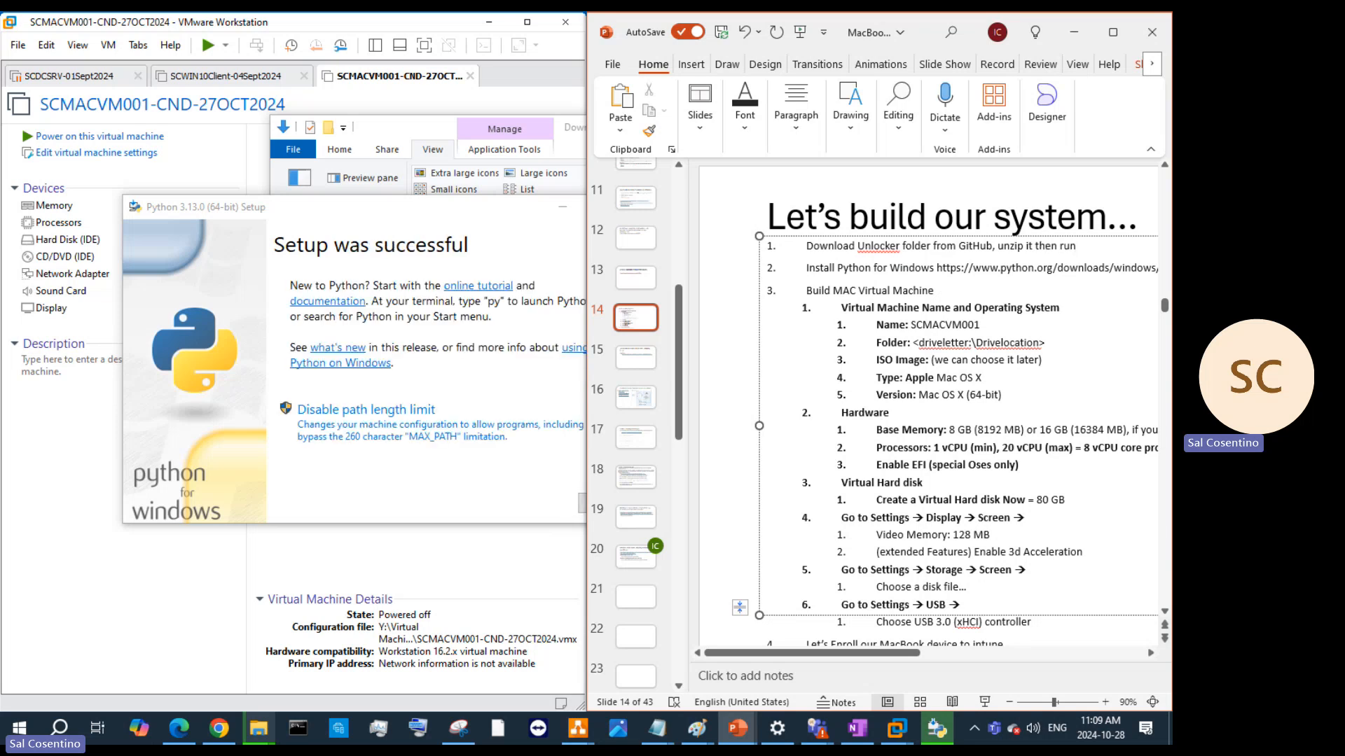
{"action": "type", "text": " windd"}
{"action": "key", "text": "BackSpace"}
{"action": "type", "text": "ows-install.cm"}
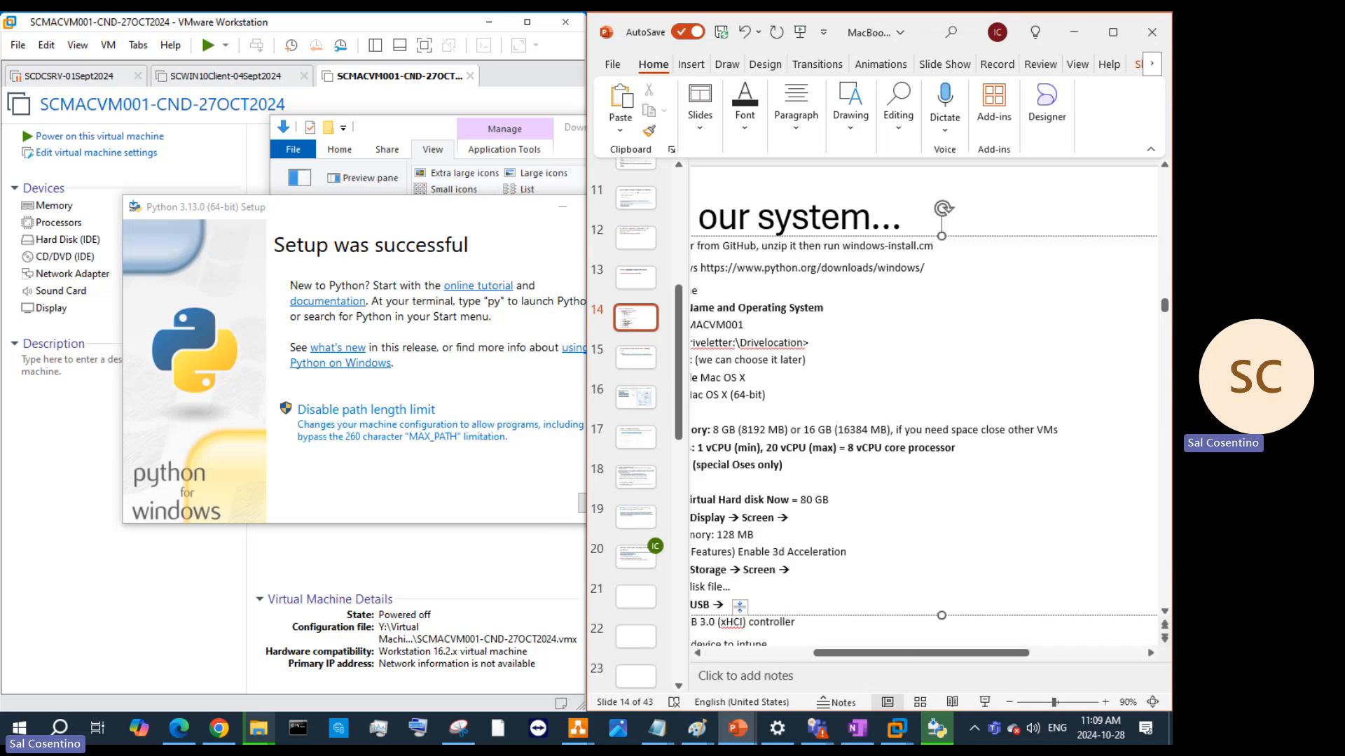
{"action": "type", "text": "d (batch file)"}
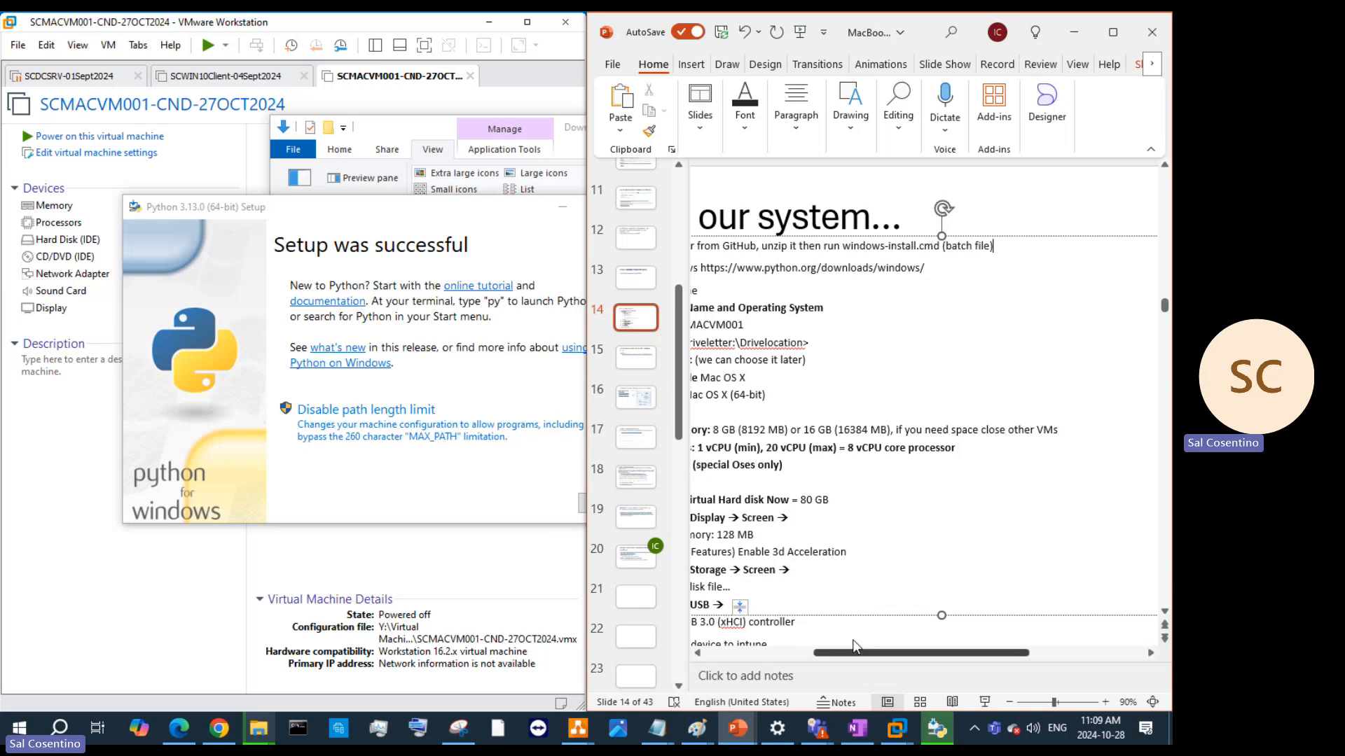
Check the exact name of the Windows install script in the inner unlocker-master folder under Downloads, and minimize File Explorer
{"action": "mouse_move", "coordinate": [259, 729]}
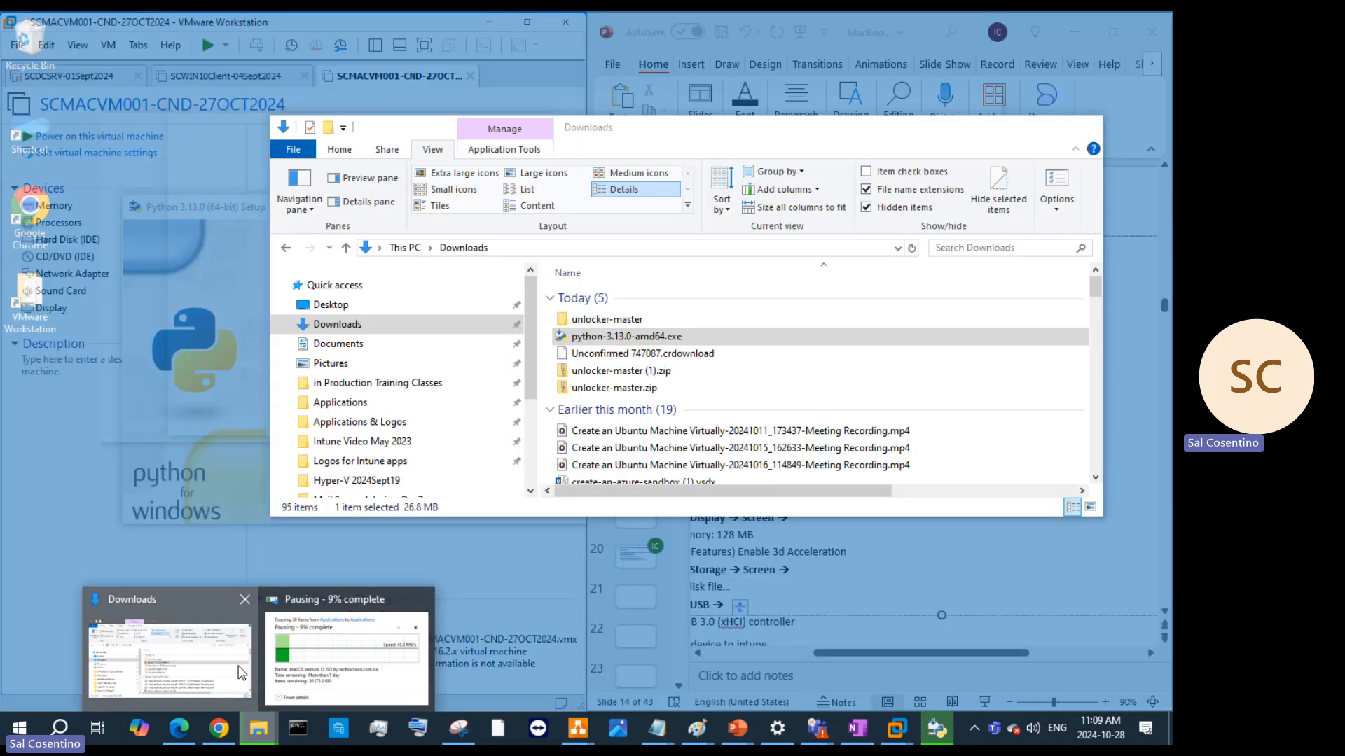
{"action": "left_click", "coordinate": [242, 674]}
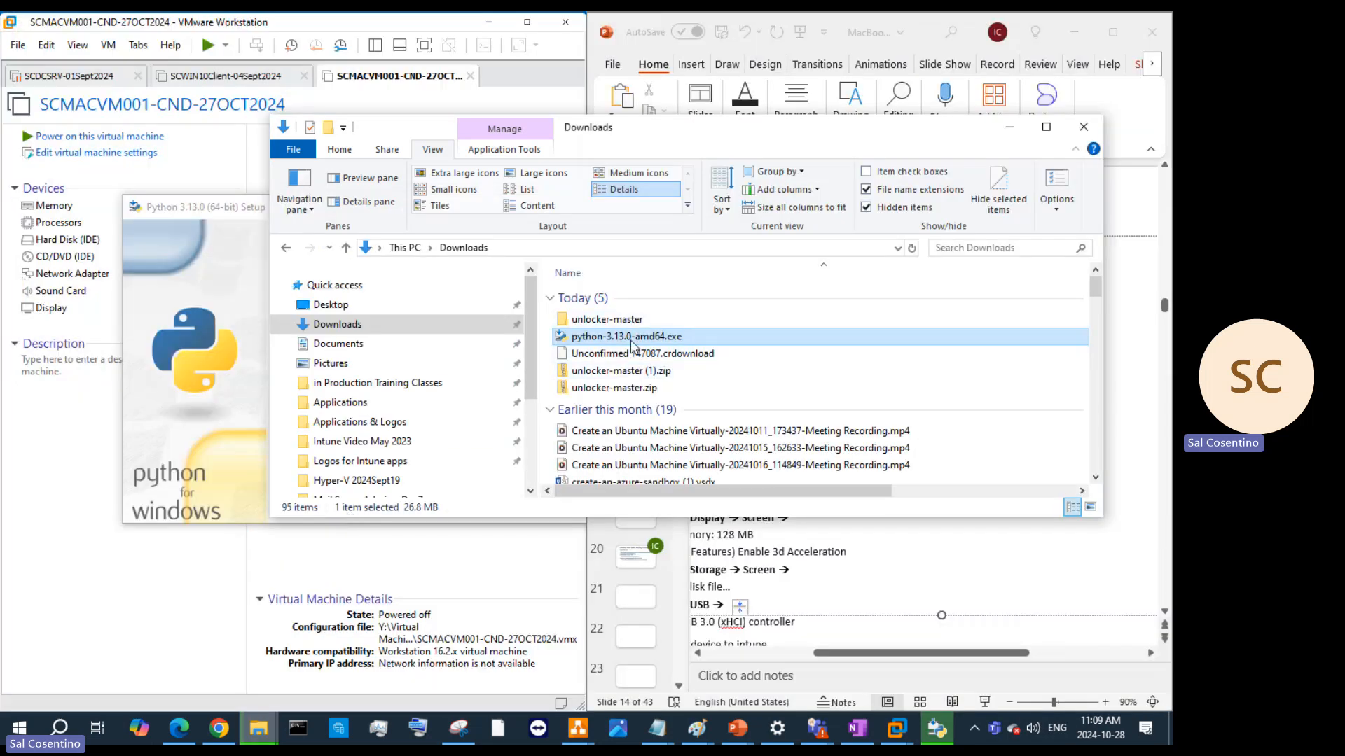
{"action": "left_click", "coordinate": [634, 322]}
{"action": "double_click", "coordinate": [634, 322]}
{"action": "double_click", "coordinate": [627, 300]}
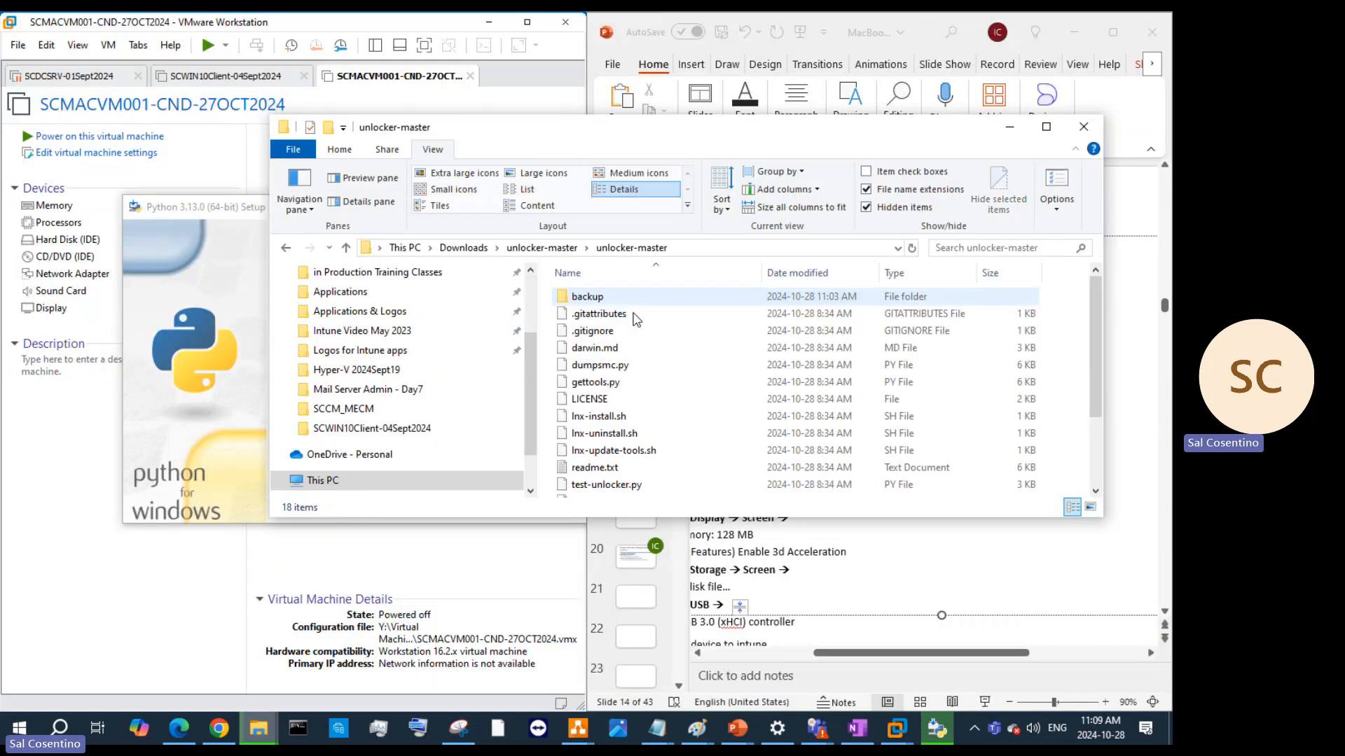
{"action": "scroll", "coordinate": [638, 390], "scroll_direction": "down", "scroll_amount": 2}
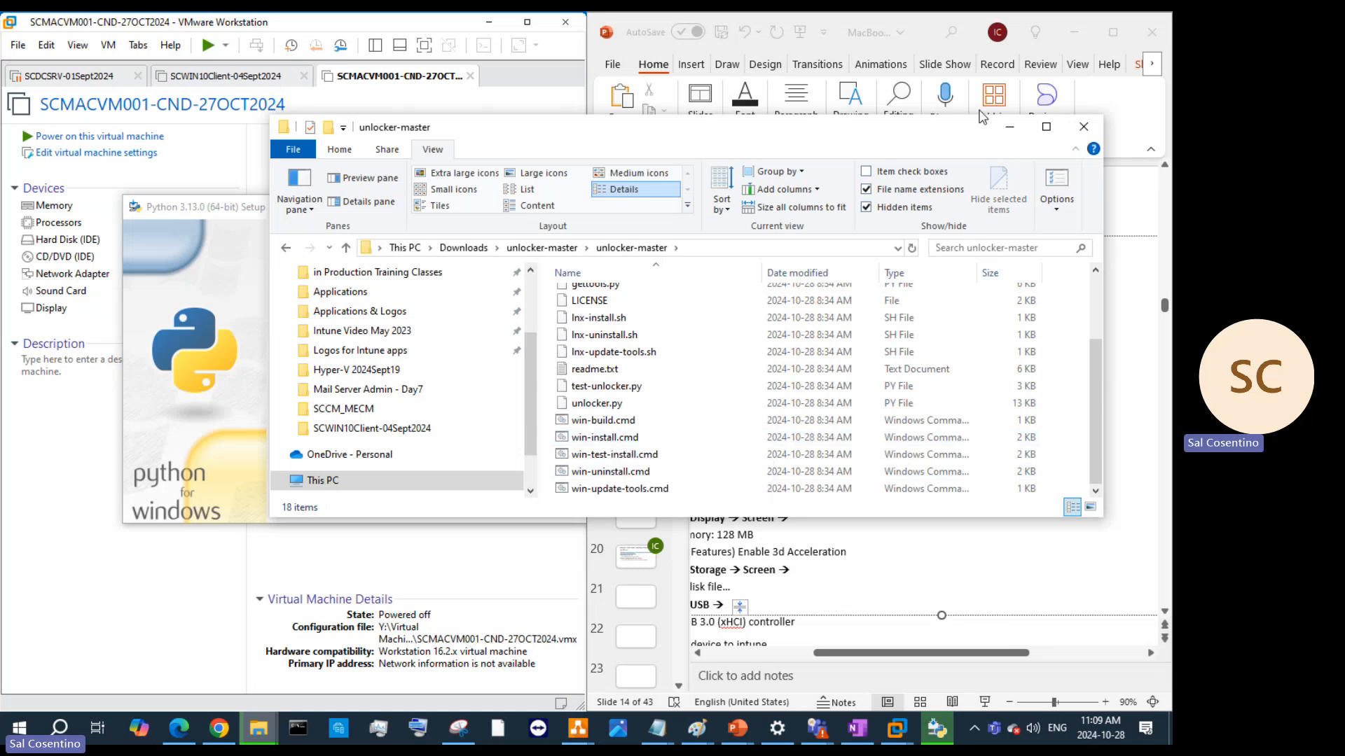
{"action": "left_click", "coordinate": [1009, 126]}
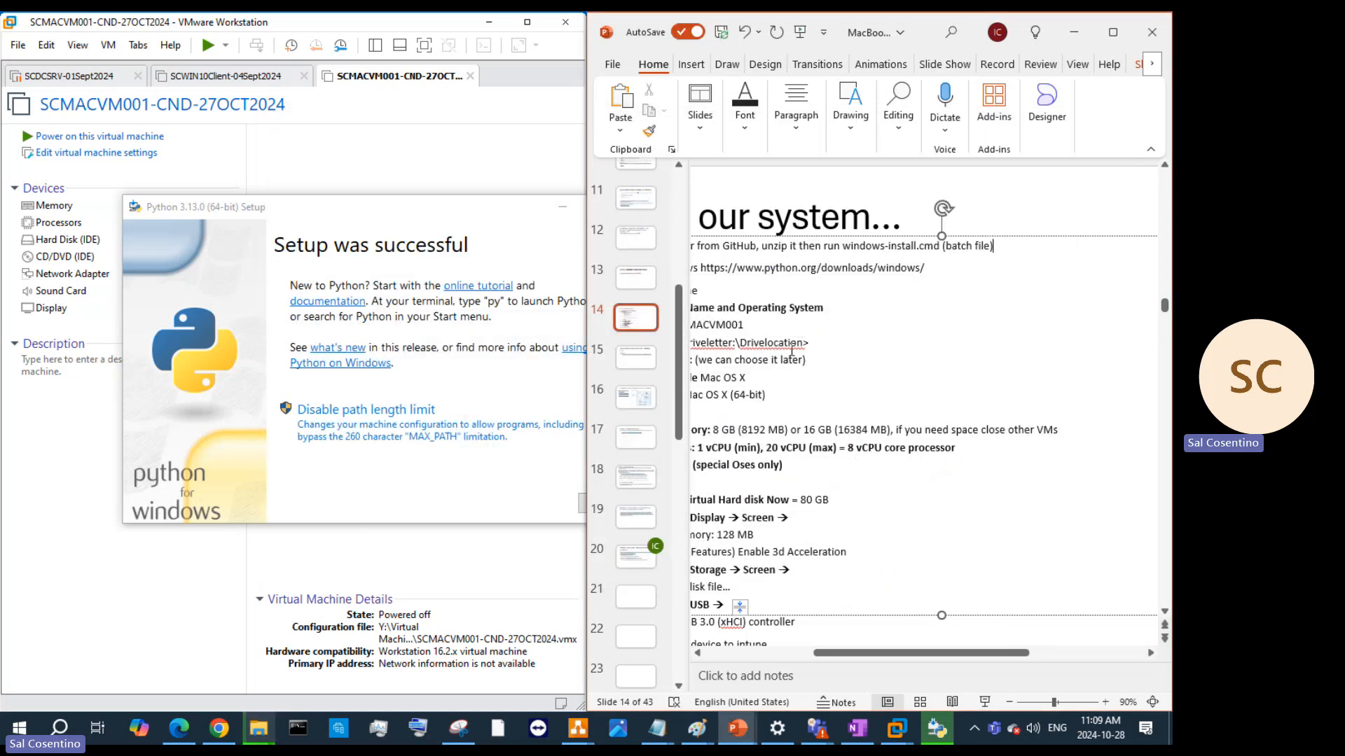
Correct the script name in the first list item to "win-install.cmd" in quotation marks, and insert an arrow before the Python URL in the second
{"action": "type", "text": "\""}
{"action": "left_click", "coordinate": [884, 247]}
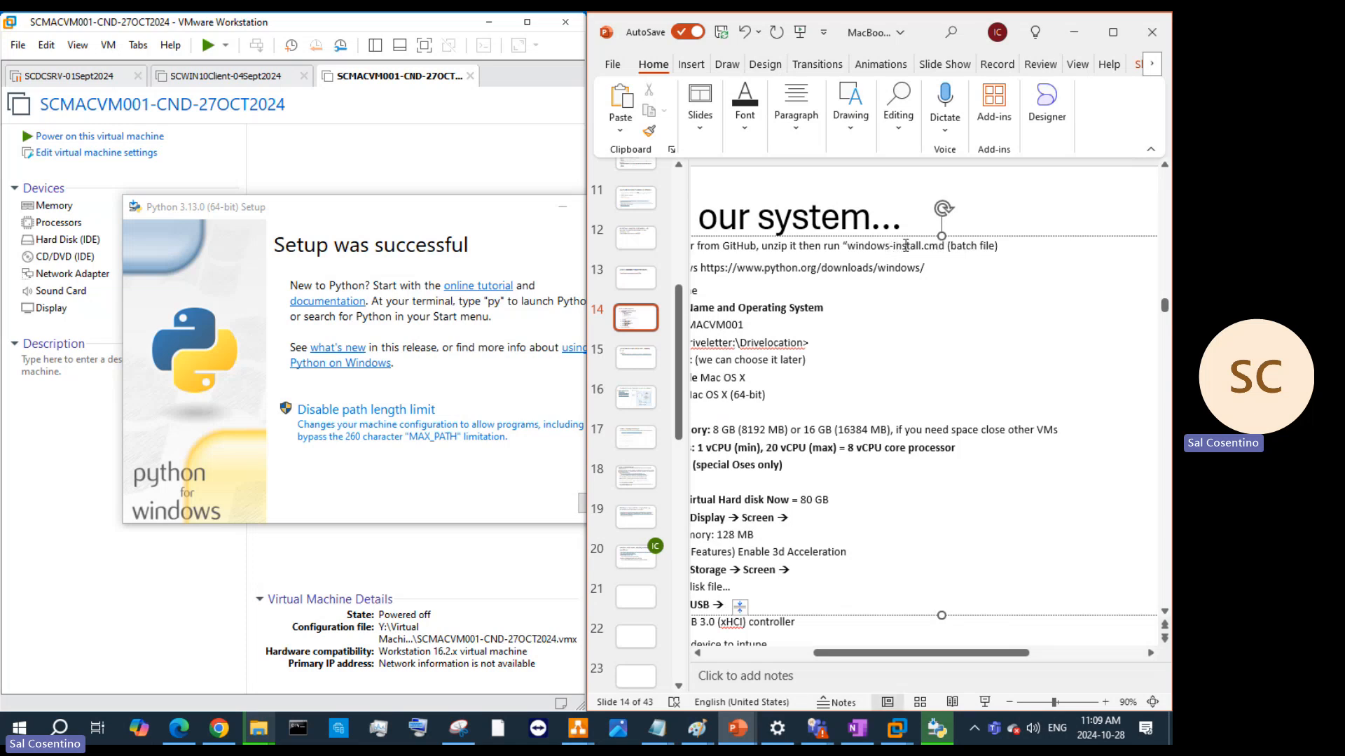
{"action": "key", "text": "BackSpace"}
{"action": "key", "text": "BackSpace"}
{"action": "key", "text": "BackSpace"}
{"action": "key", "text": "BackSpace"}
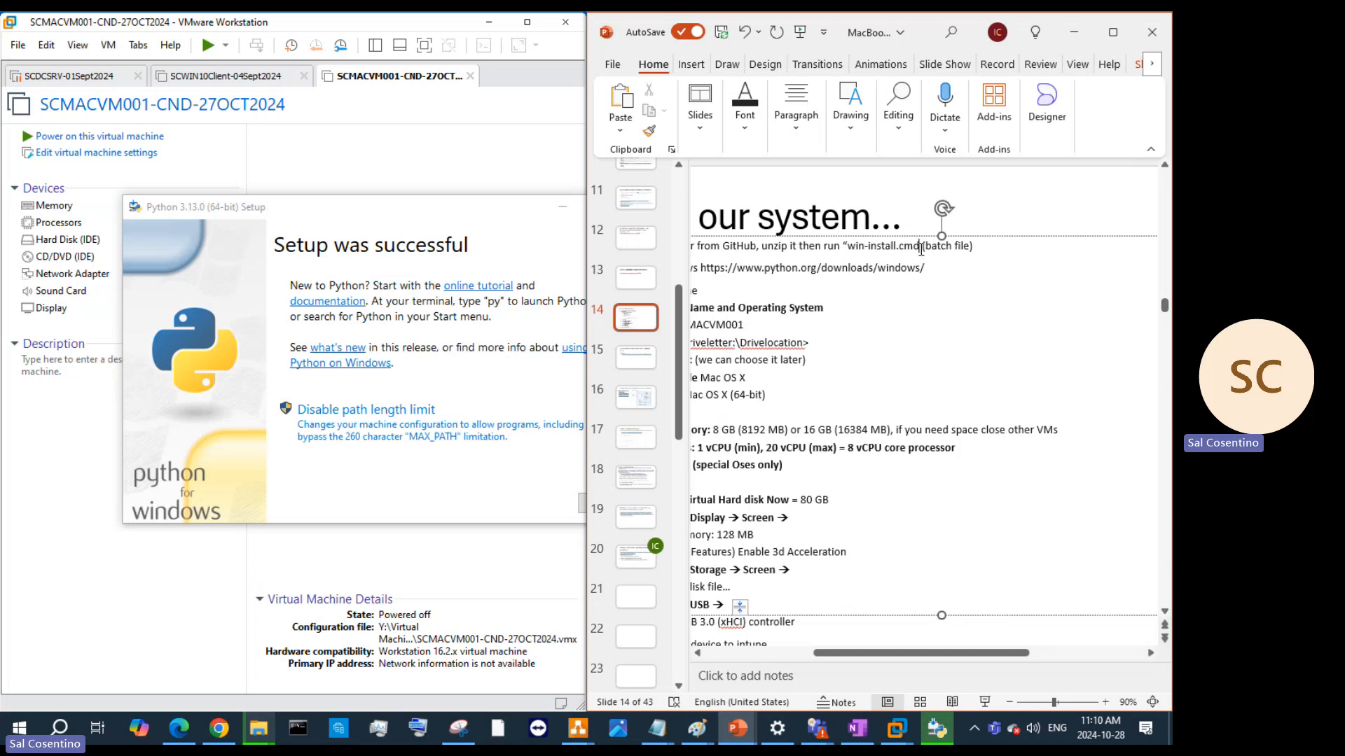
{"action": "type", "text": "\""}
{"action": "left_click_drag", "start_coordinate": [873, 653], "coordinate": [748, 647]}
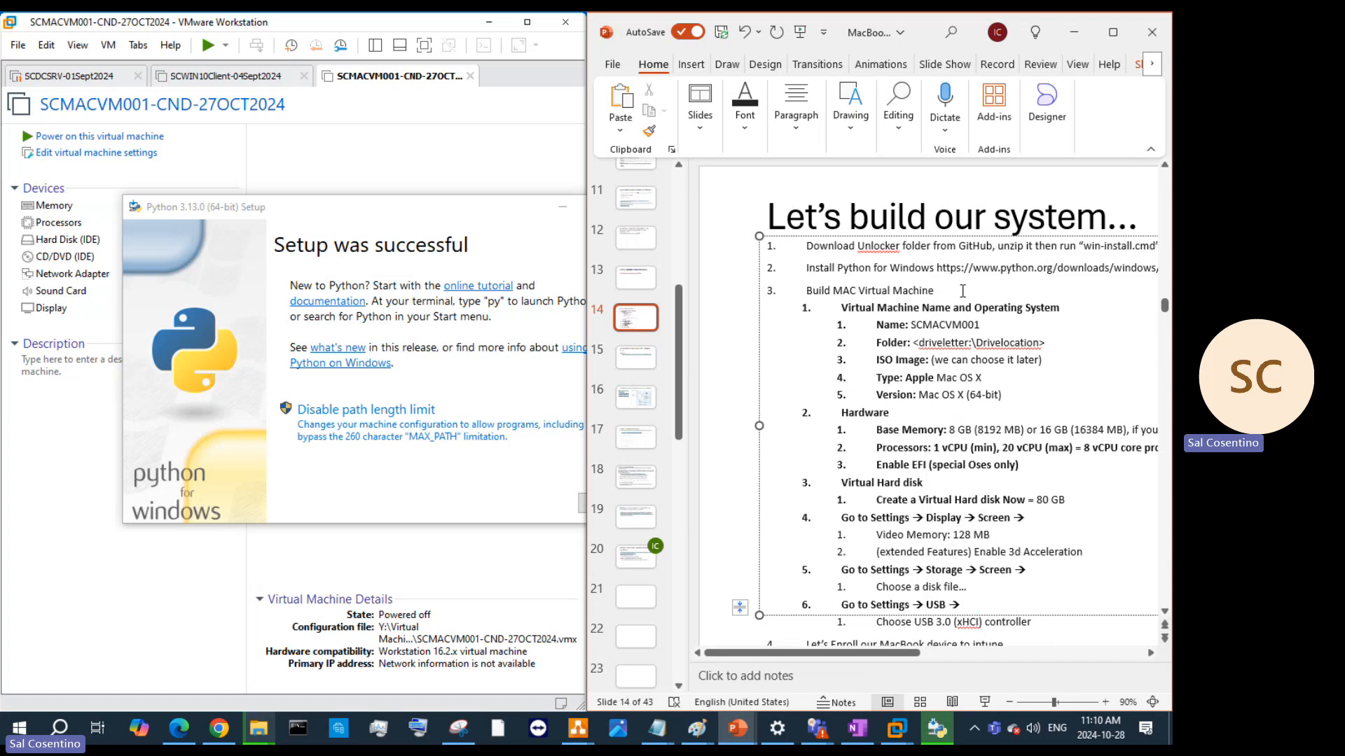
{"action": "type", "text": "-->"}
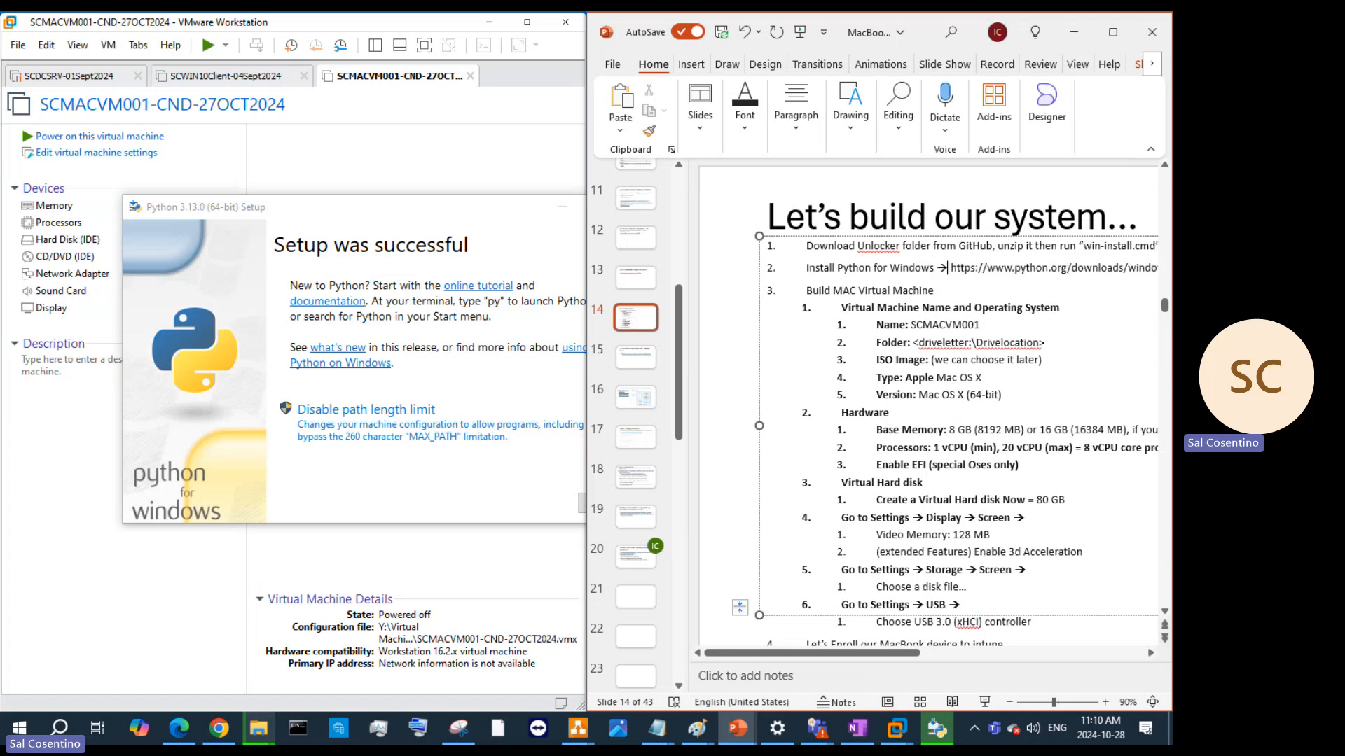
Close the finished Python 3.13.0 setup and return to the VMware Workstation window
{"action": "left_click", "coordinate": [369, 217]}
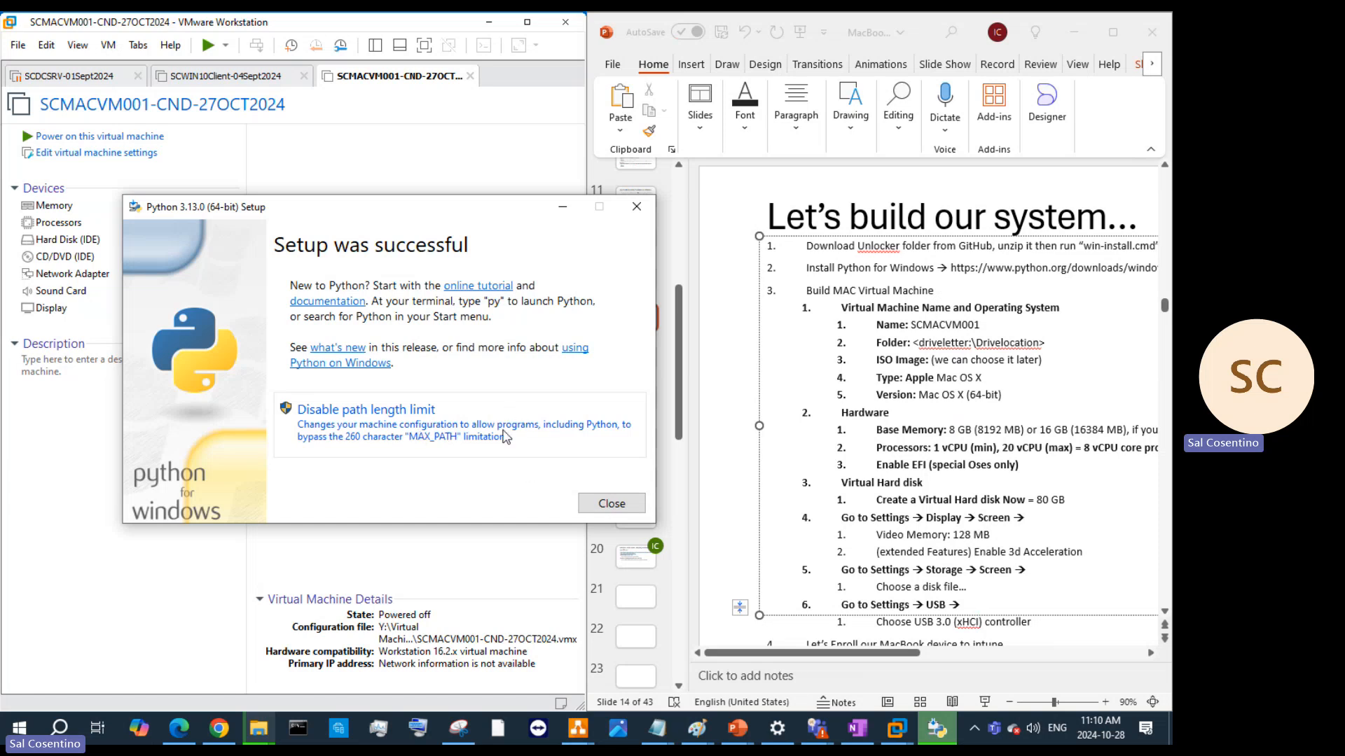
{"action": "left_click", "coordinate": [616, 505]}
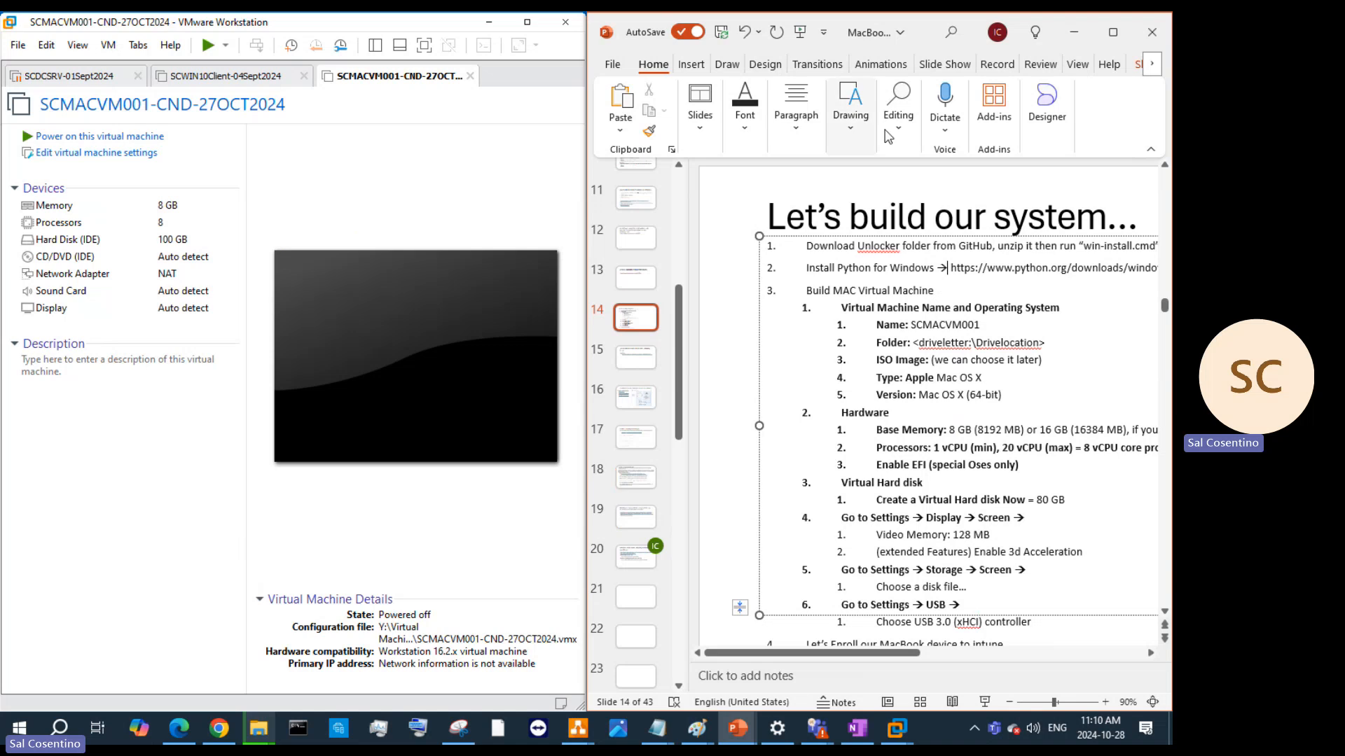
{"action": "left_click", "coordinate": [382, 28]}
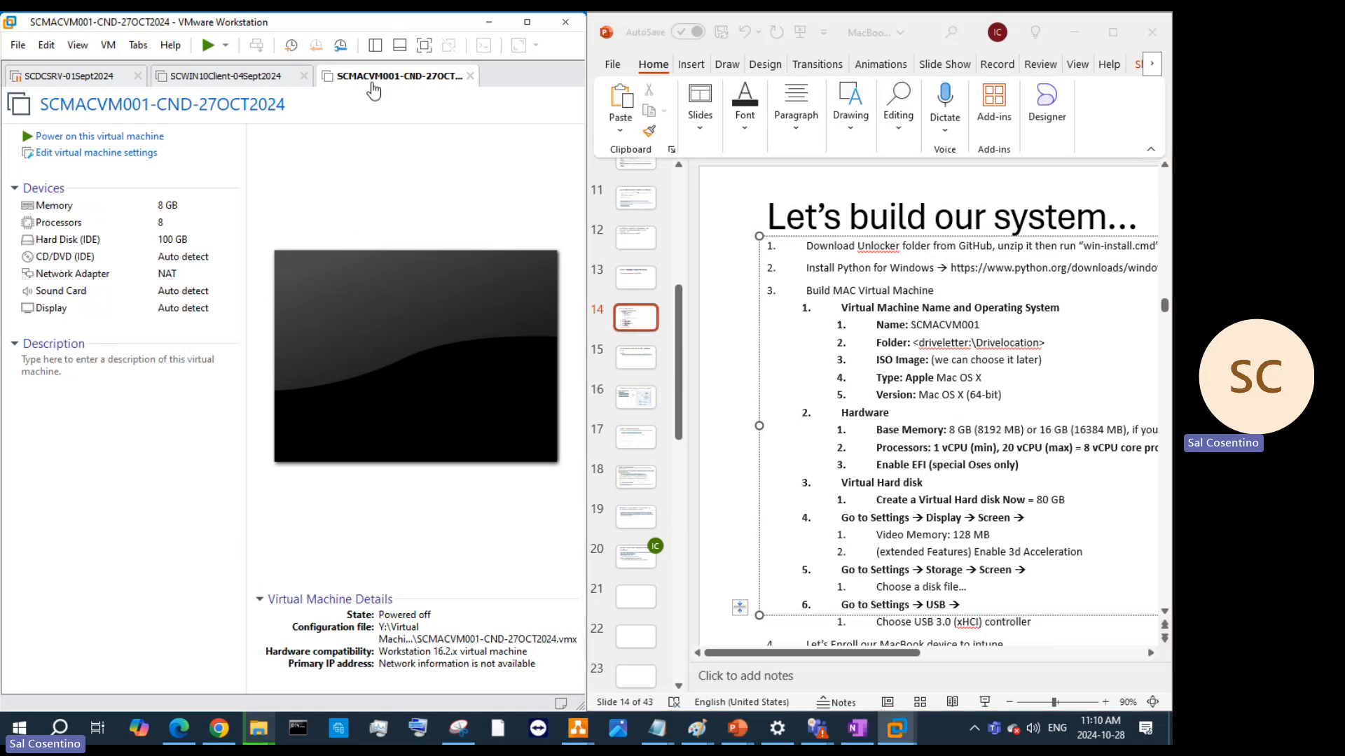
Bring back the unlocker-master folder and run win-install.cmd as administrator, approving the elevation request
{"action": "left_click", "coordinate": [282, 739]}
{"action": "mouse_move", "coordinate": [261, 733]}
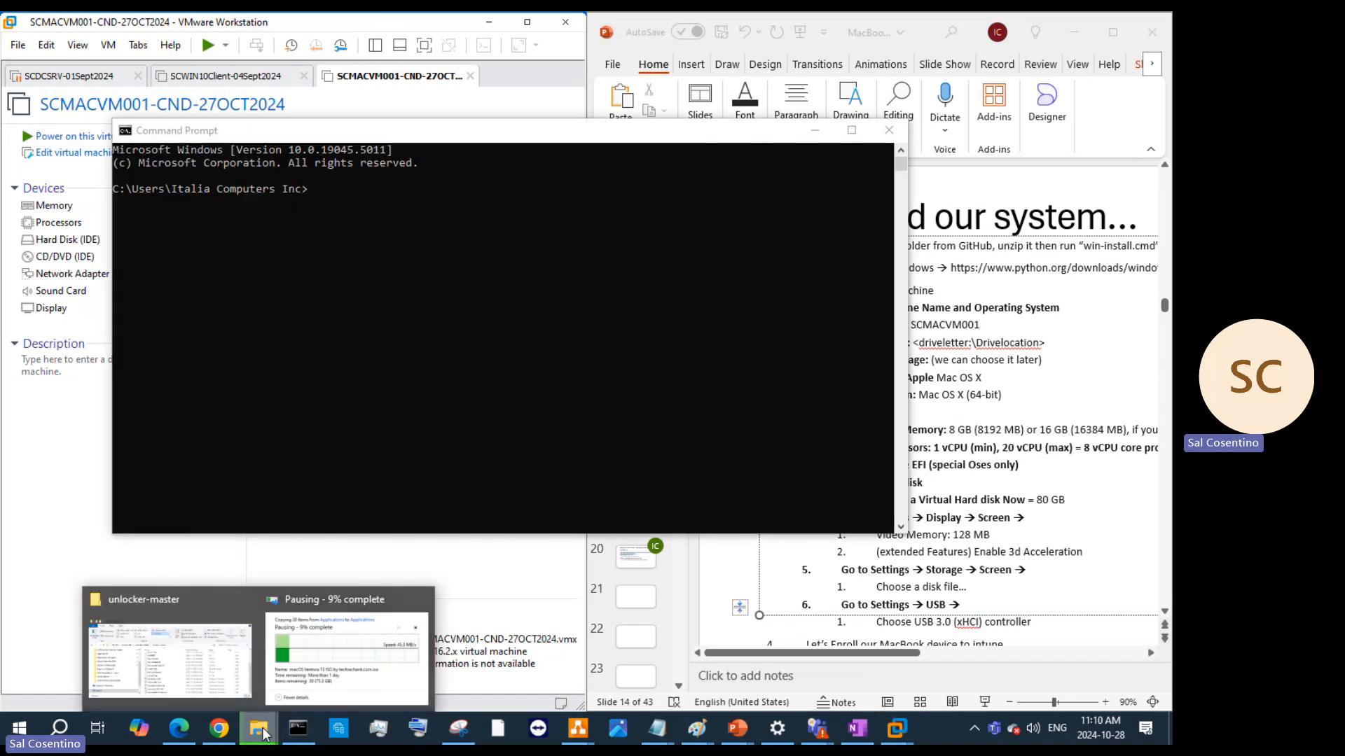
{"action": "left_click", "coordinate": [161, 662]}
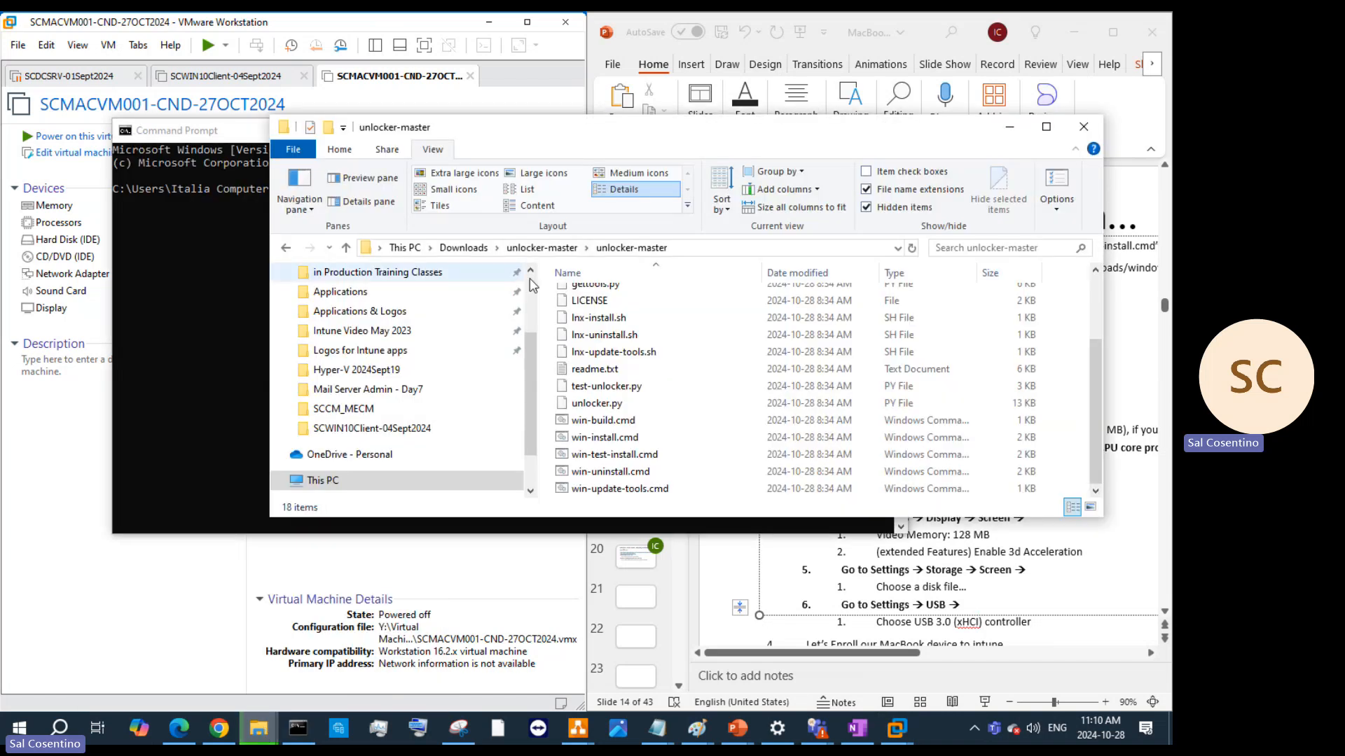
{"action": "right_click", "coordinate": [633, 440]}
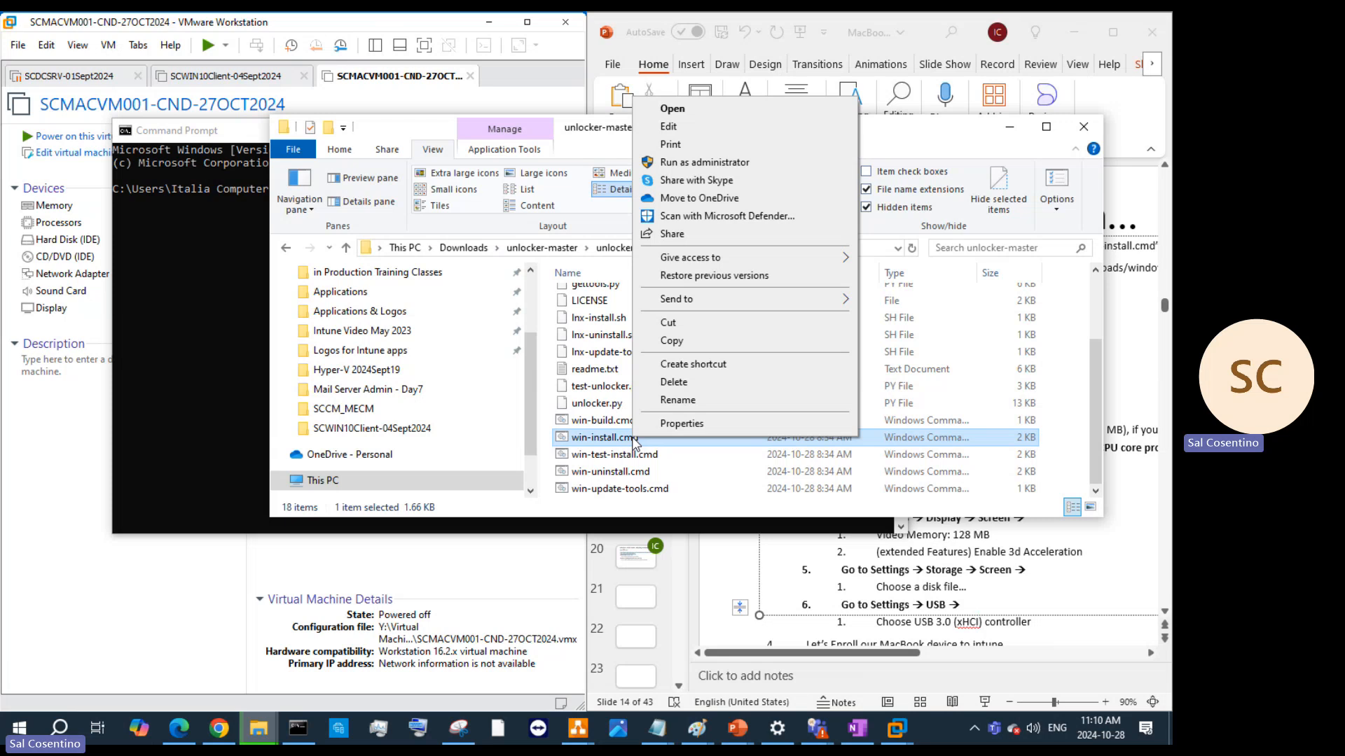
{"action": "left_click", "coordinate": [718, 164]}
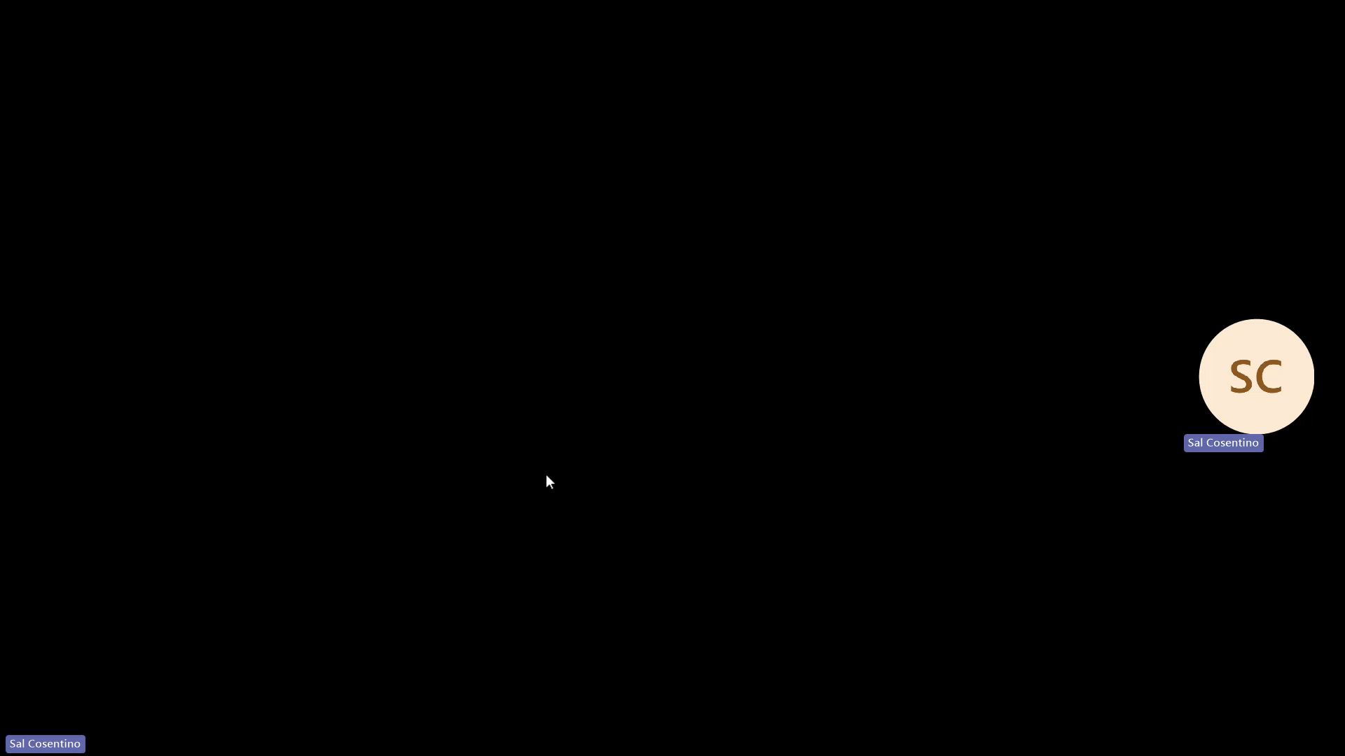
{"action": "left_click", "coordinate": [545, 475]}
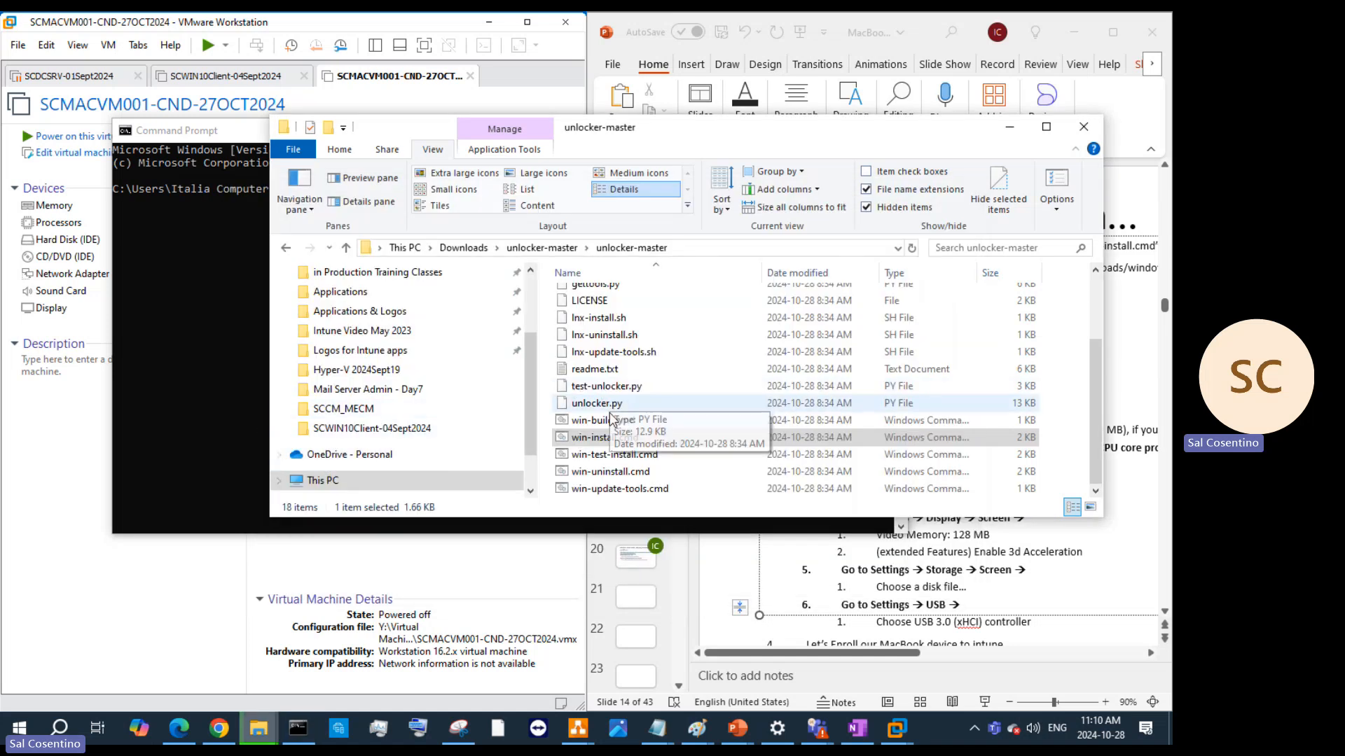
Open win-install.cmd for editing in Notepad and review its commands through to the end of the script
{"action": "right_click", "coordinate": [608, 438]}
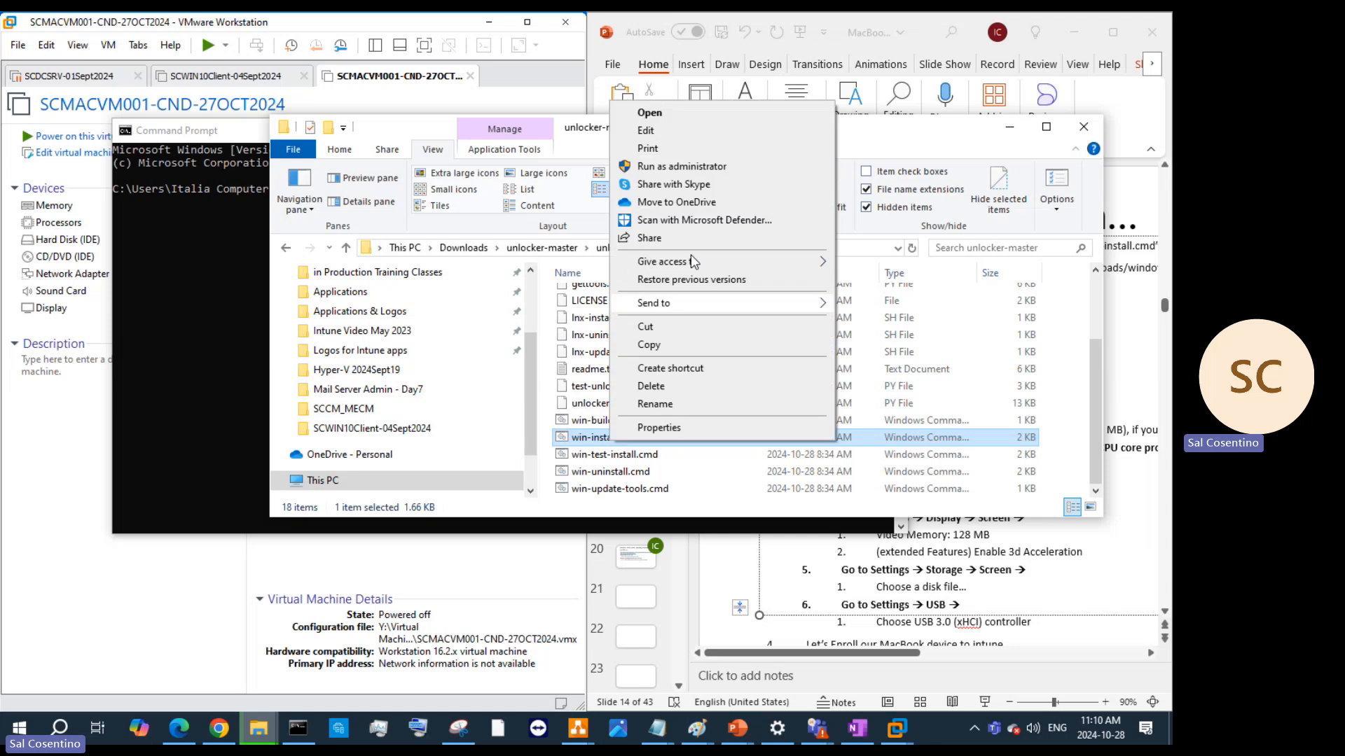
{"action": "left_click", "coordinate": [722, 130]}
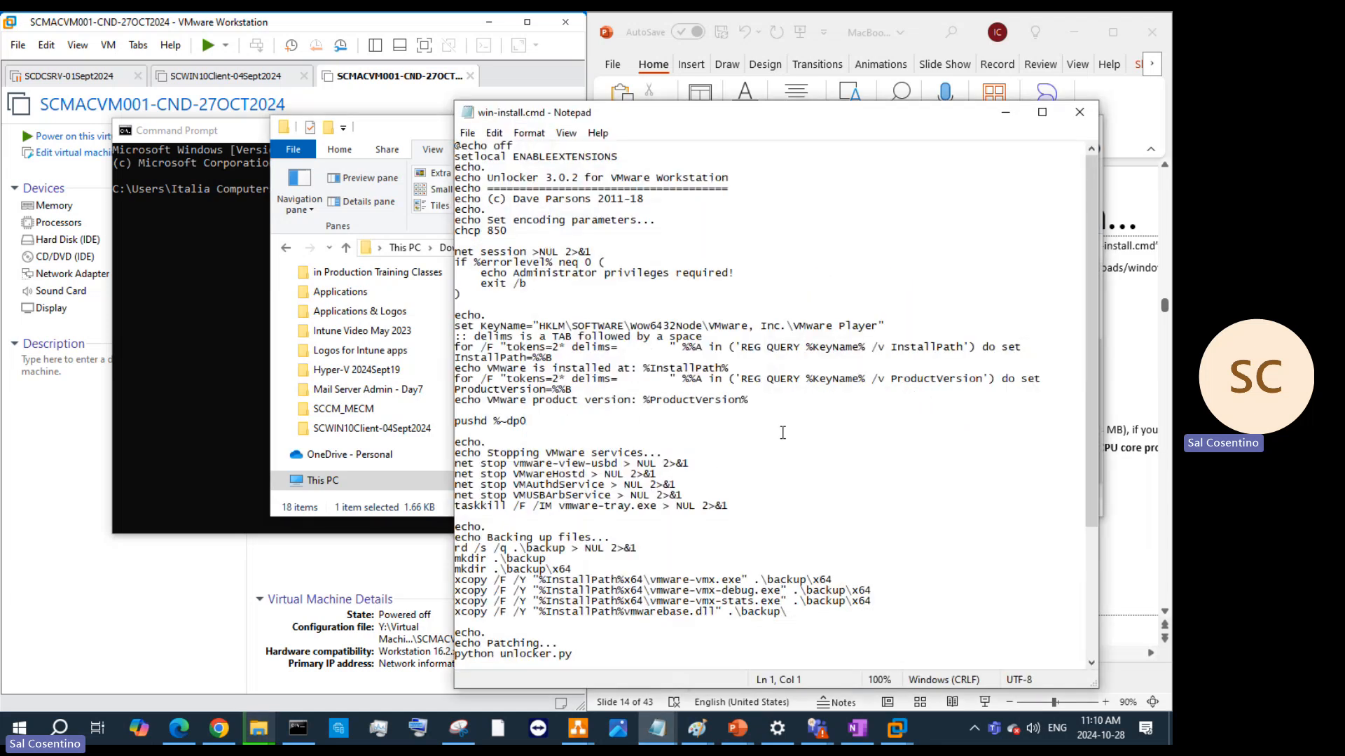
{"action": "scroll", "coordinate": [782, 432], "scroll_direction": "down", "scroll_amount": 4}
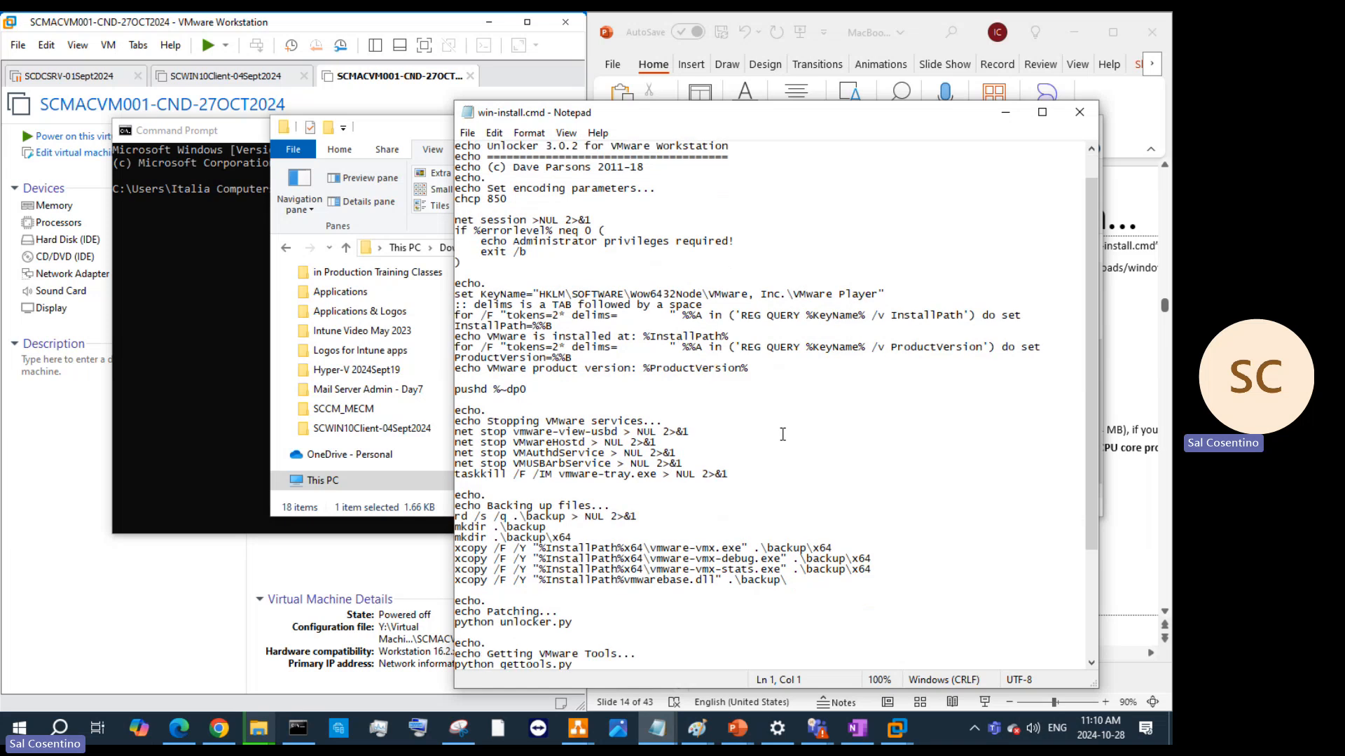
{"action": "scroll", "coordinate": [782, 435], "scroll_direction": "down", "scroll_amount": 2}
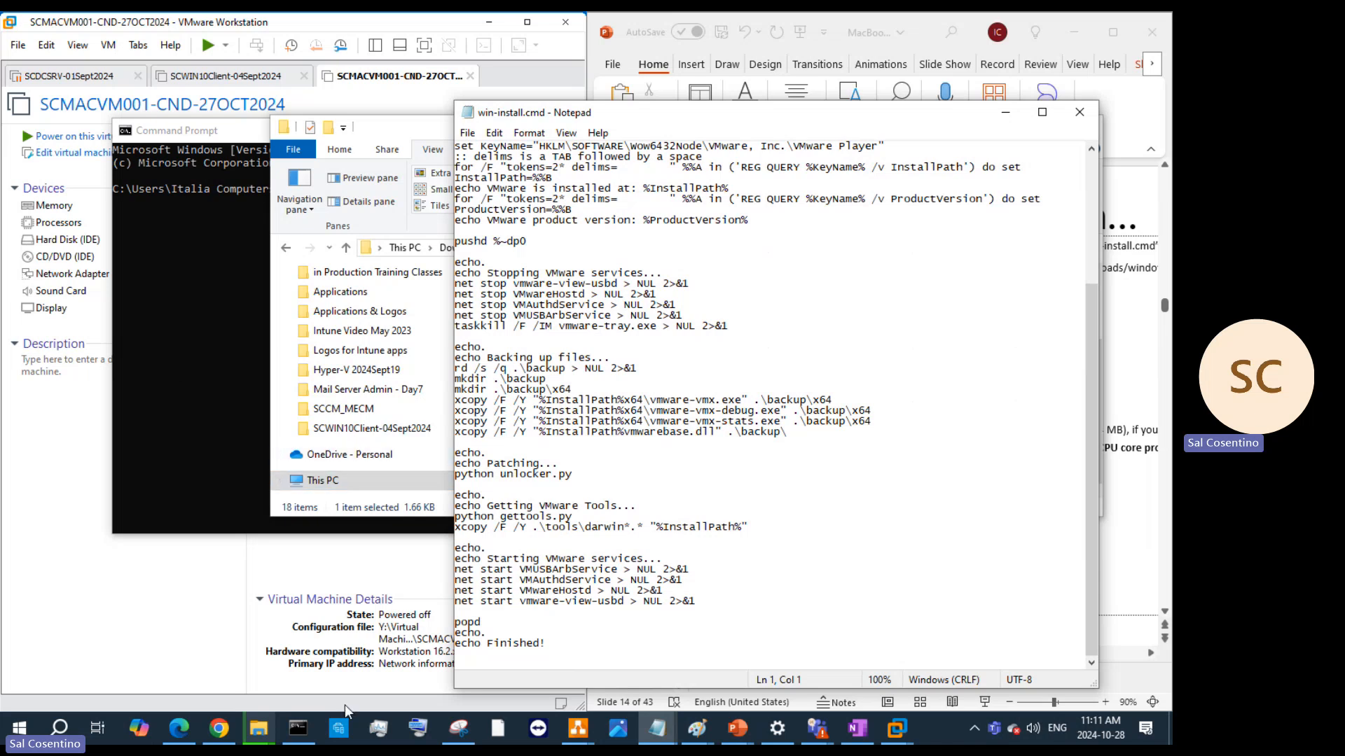
Look through the Windows list of installed apps for a Python entry
{"action": "left_click", "coordinate": [19, 728]}
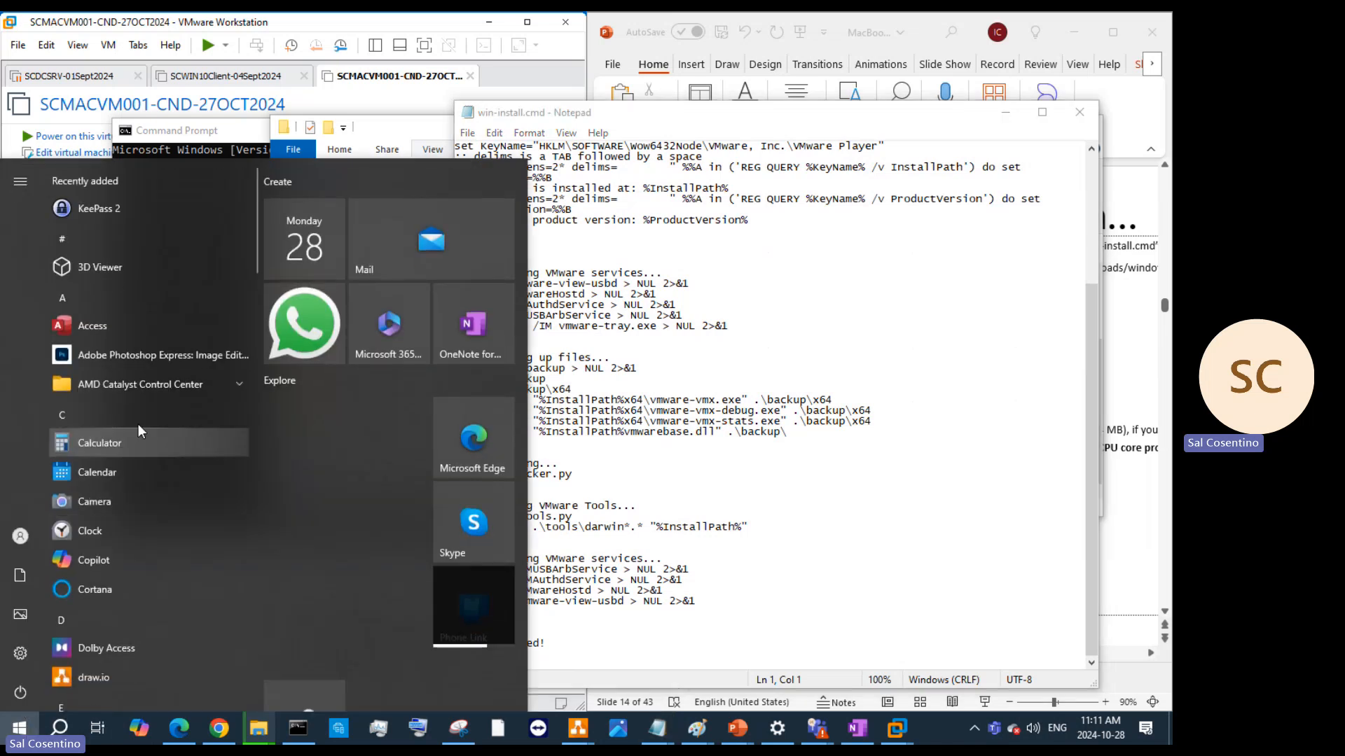
{"action": "scroll", "coordinate": [140, 439], "scroll_direction": "down", "scroll_amount": 10}
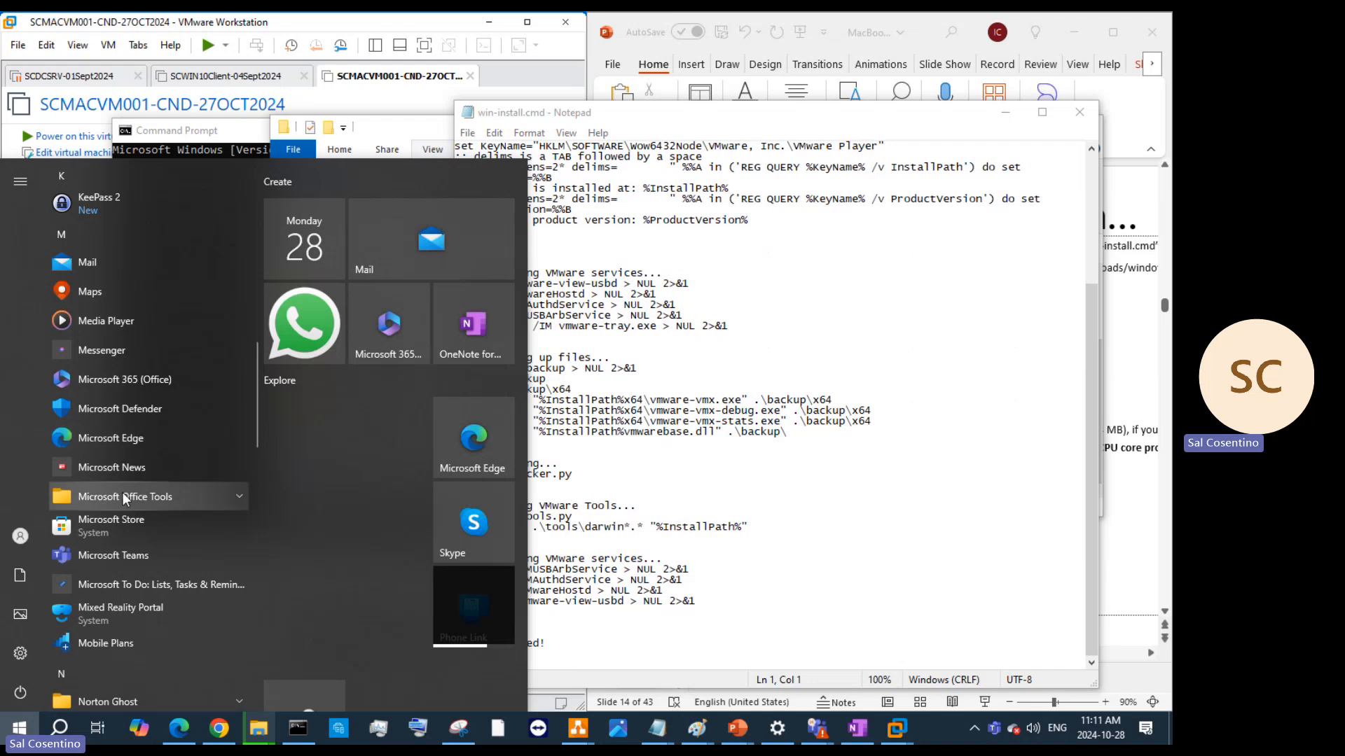
{"action": "scroll", "coordinate": [131, 452], "scroll_direction": "down", "scroll_amount": 2}
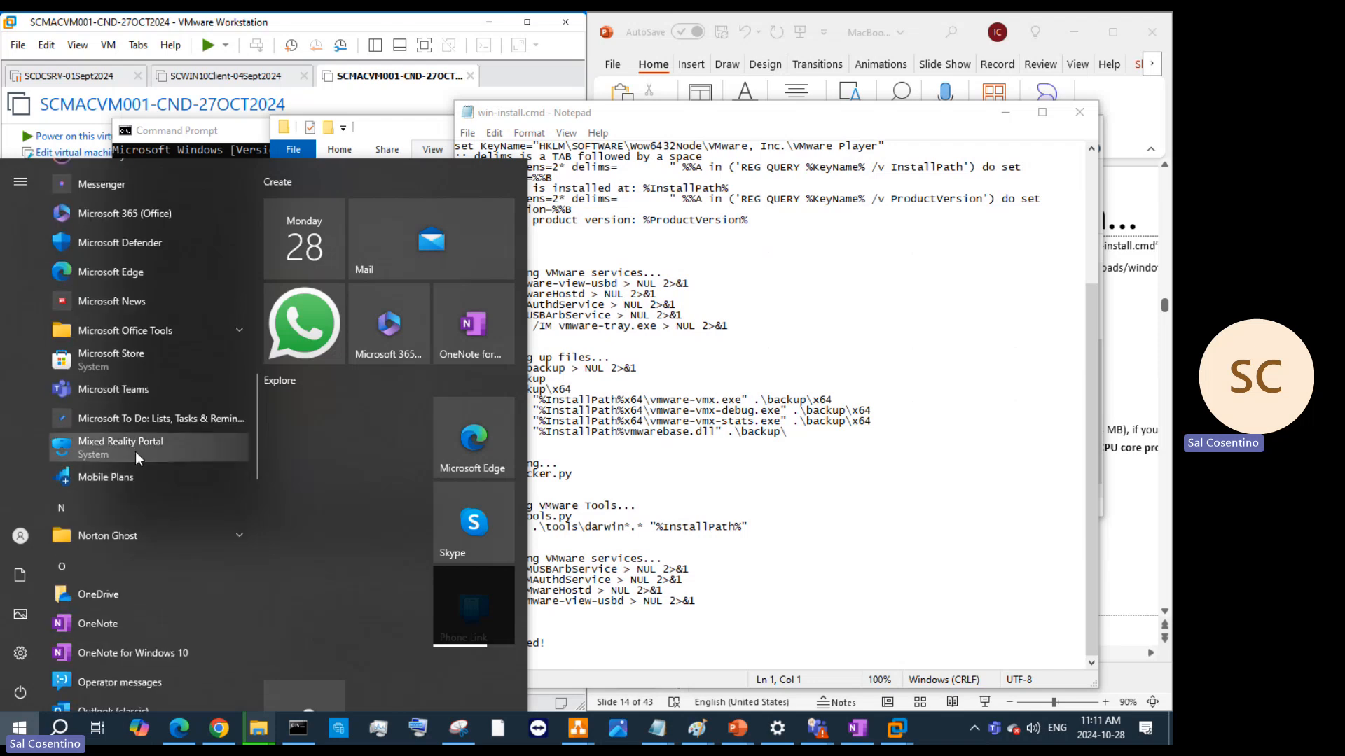
{"action": "scroll", "coordinate": [136, 451], "scroll_direction": "down", "scroll_amount": 5}
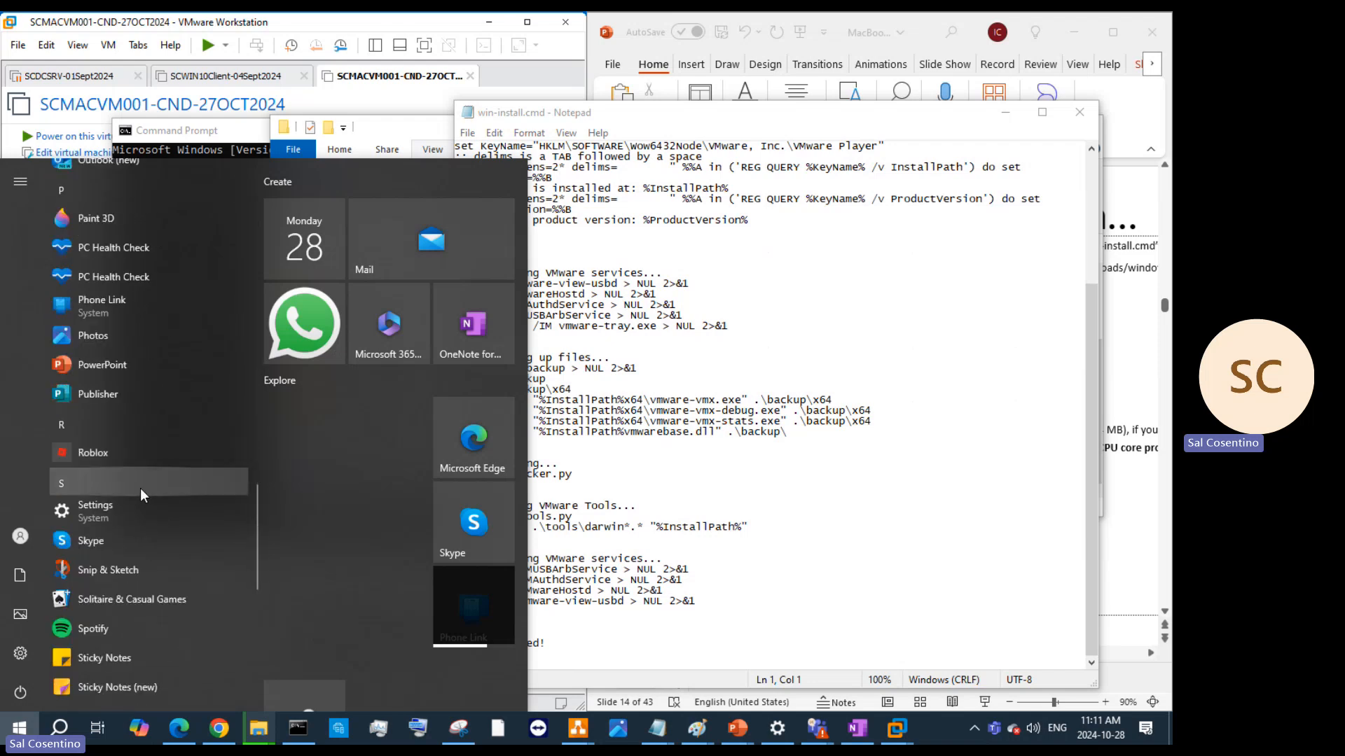
{"action": "scroll", "coordinate": [141, 489], "scroll_direction": "down", "scroll_amount": 5}
{"action": "scroll", "coordinate": [140, 488], "scroll_direction": "down", "scroll_amount": 1}
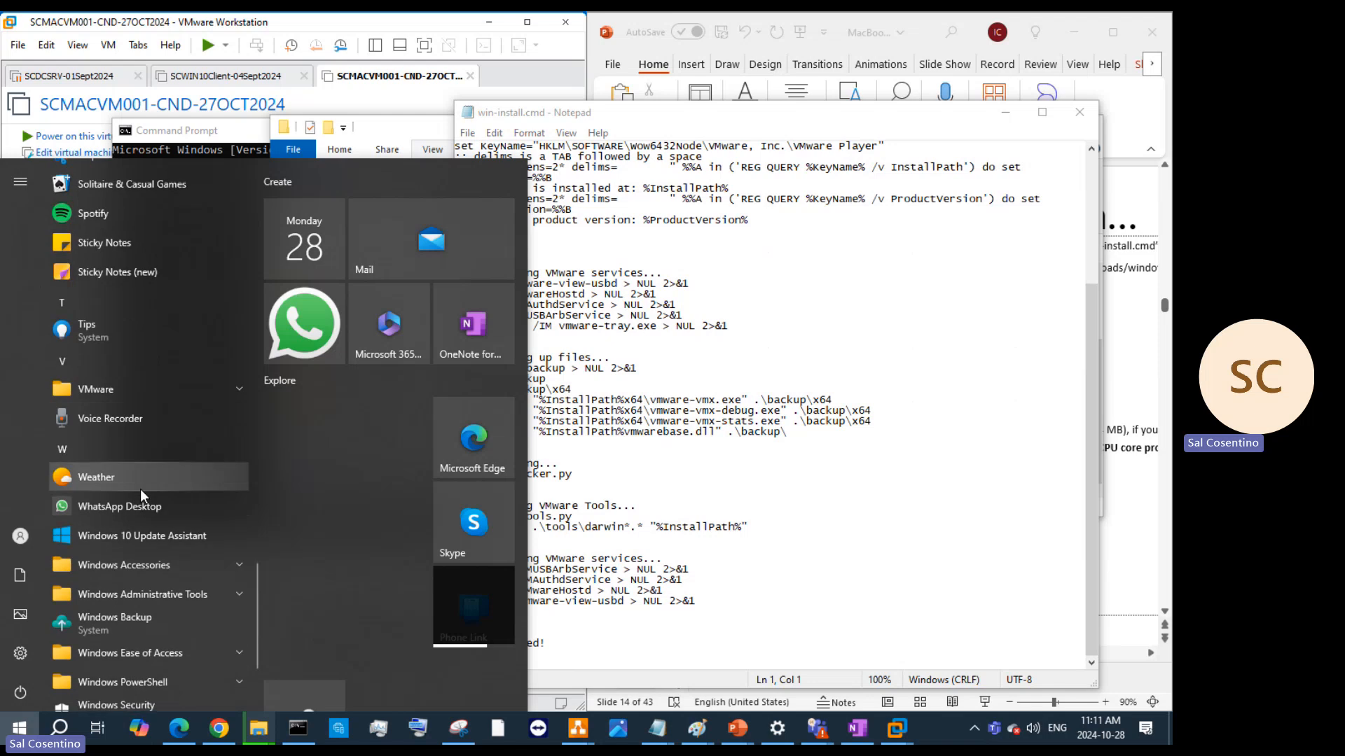
{"action": "scroll", "coordinate": [140, 489], "scroll_direction": "up", "scroll_amount": 2}
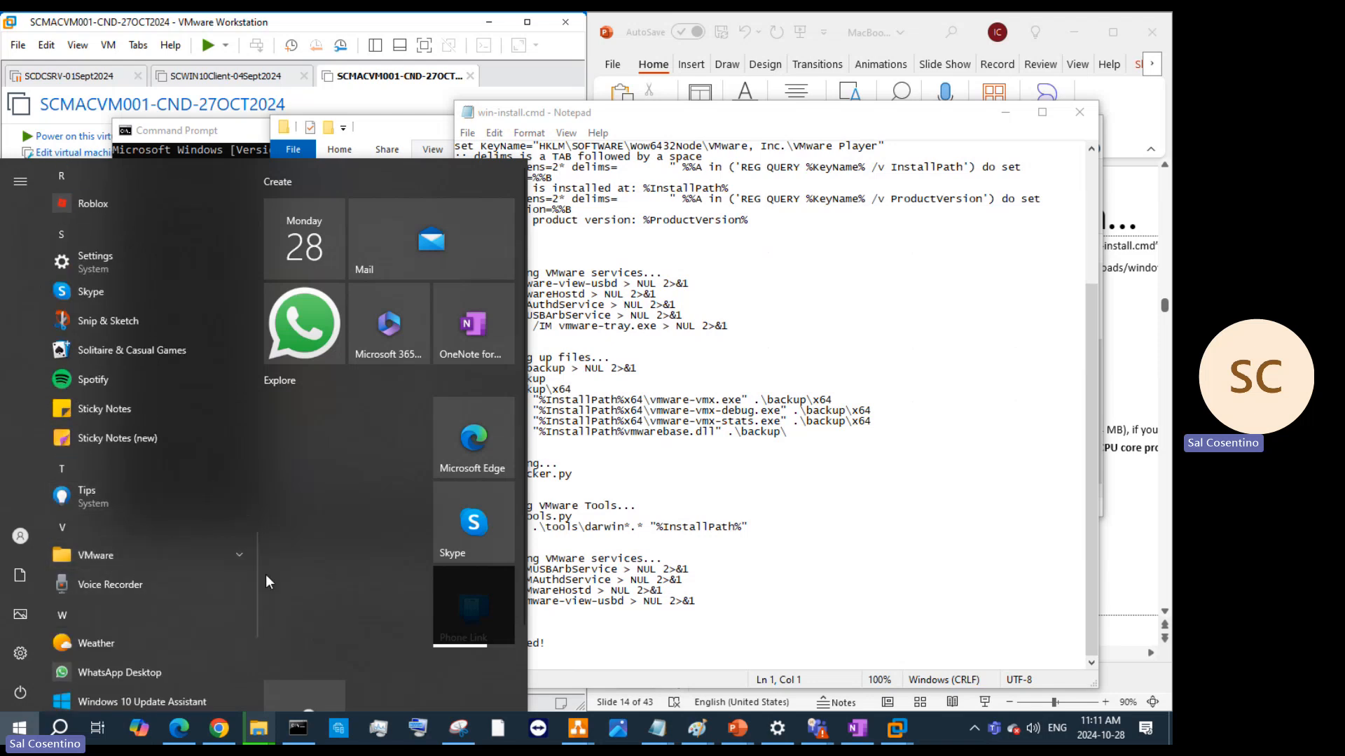
{"action": "left_click_drag", "start_coordinate": [258, 566], "coordinate": [316, 174]}
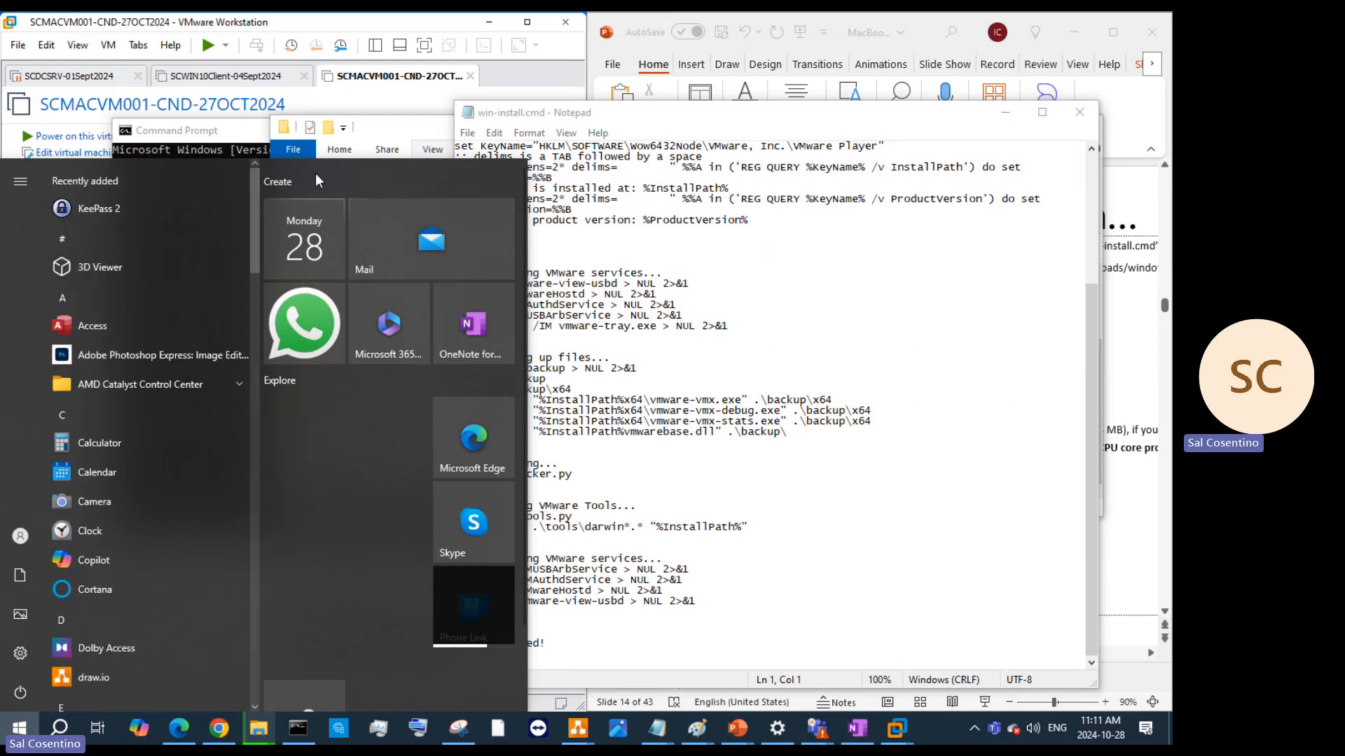
Search Windows for "py" and open the py run command to start the Python interpreter
{"action": "left_click", "coordinate": [60, 725]}
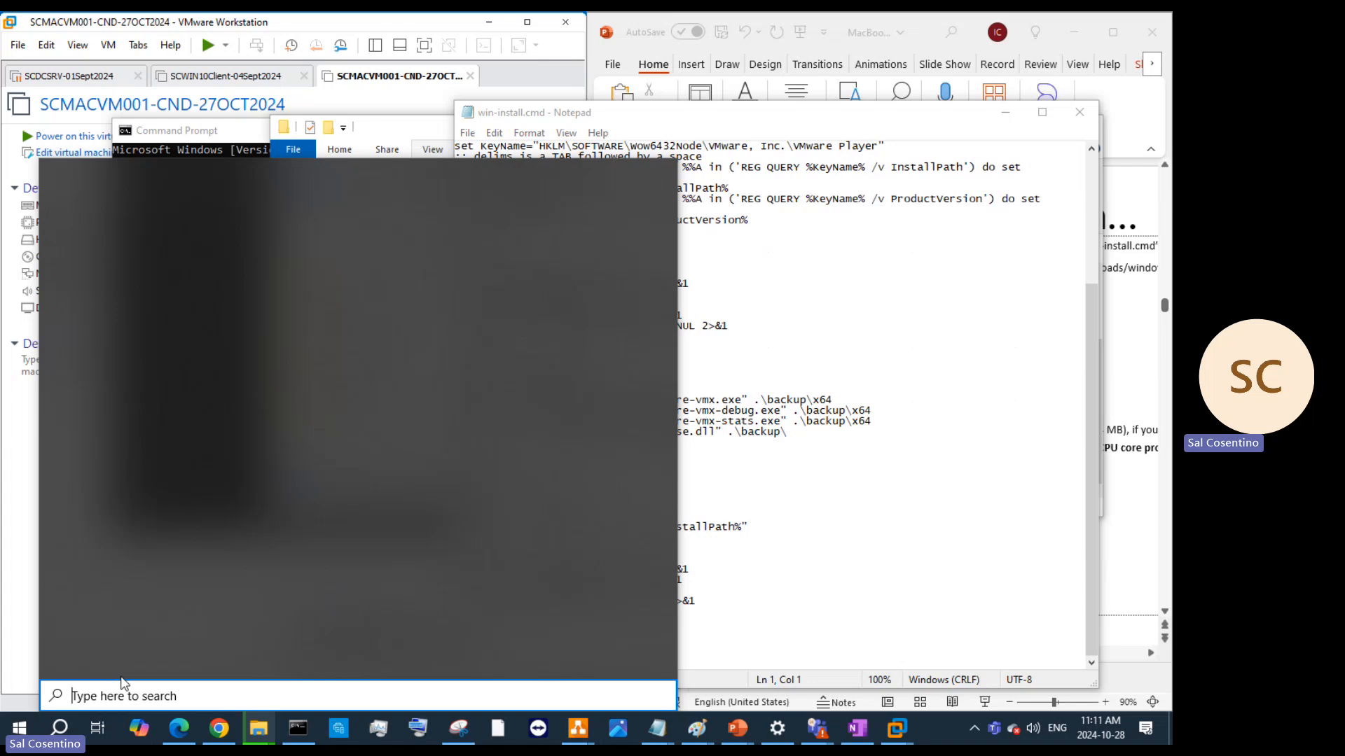
{"action": "type", "text": "py"}
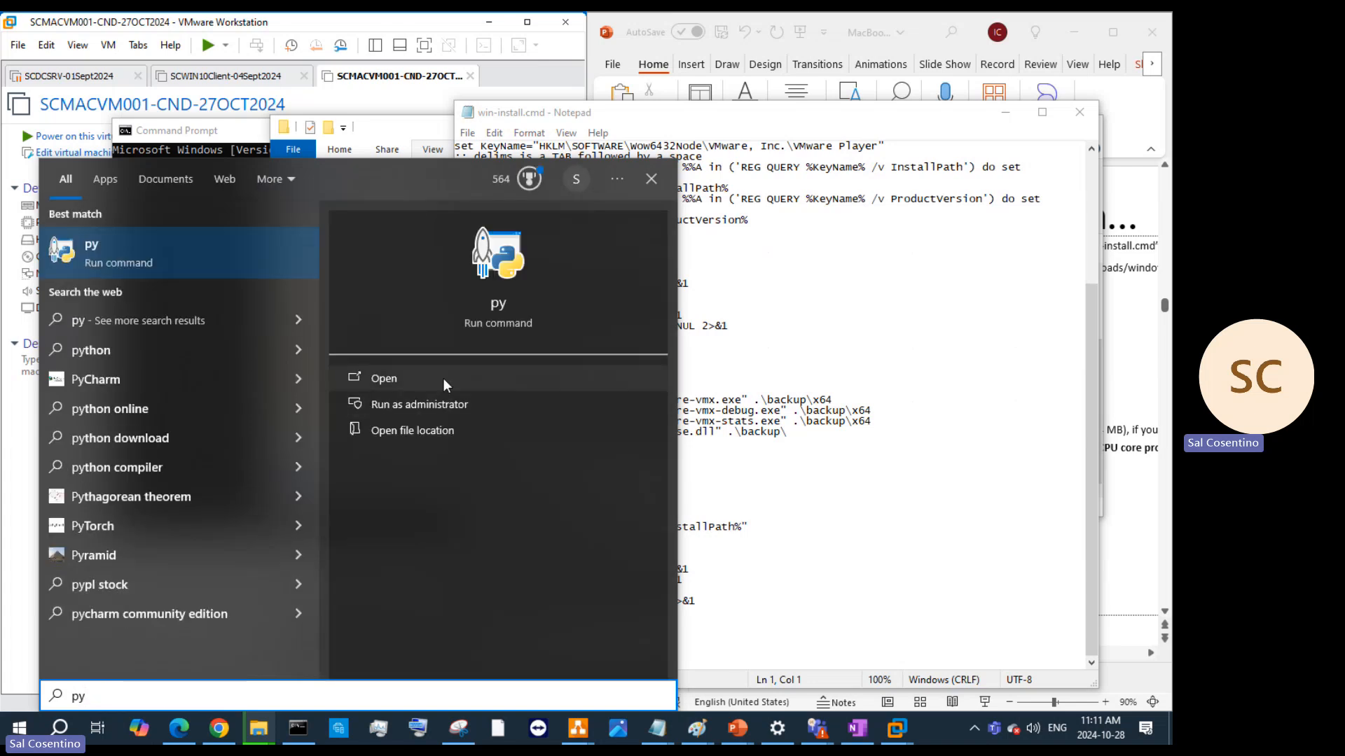
{"action": "left_click", "coordinate": [444, 378]}
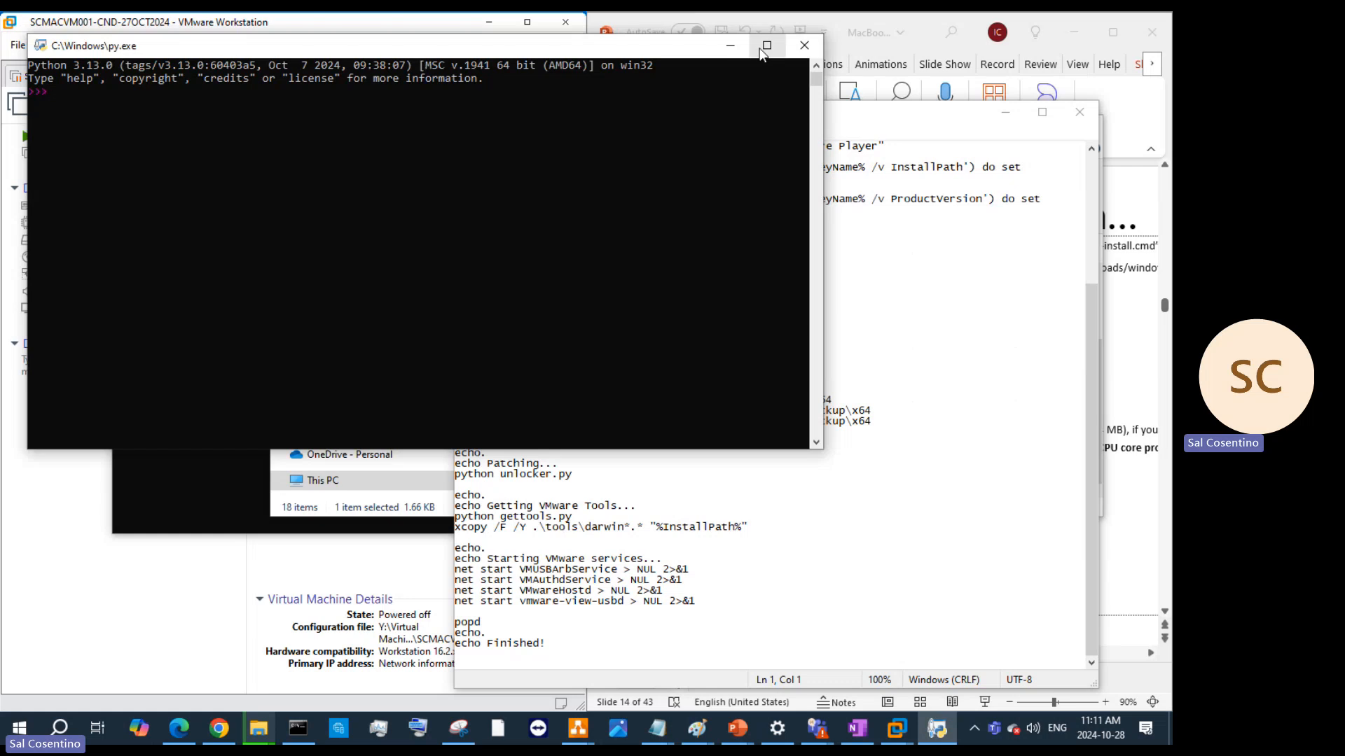
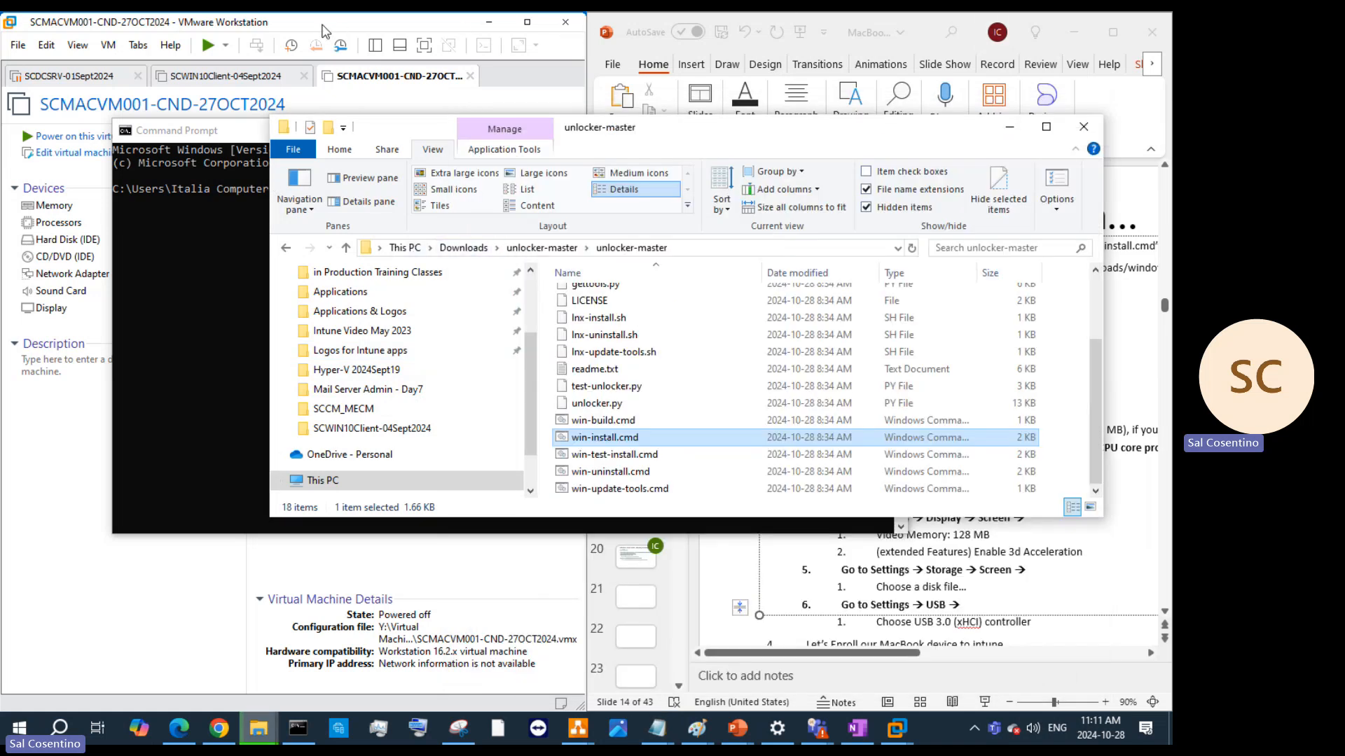
Close VMware Workstation and run win-install.cmd from the unlocker-master folder as administrator
{"action": "left_click", "coordinate": [324, 25]}
{"action": "left_click", "coordinate": [566, 26]}
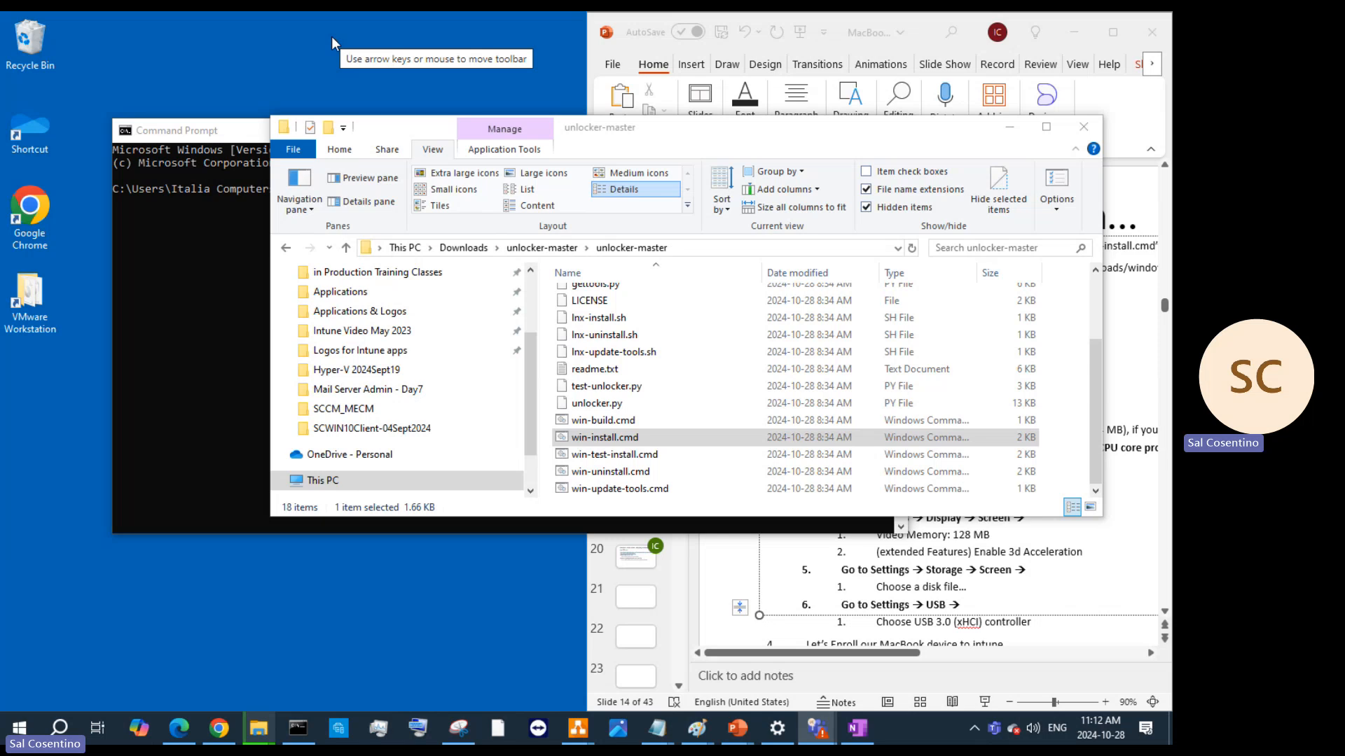
{"action": "right_click", "coordinate": [629, 437]}
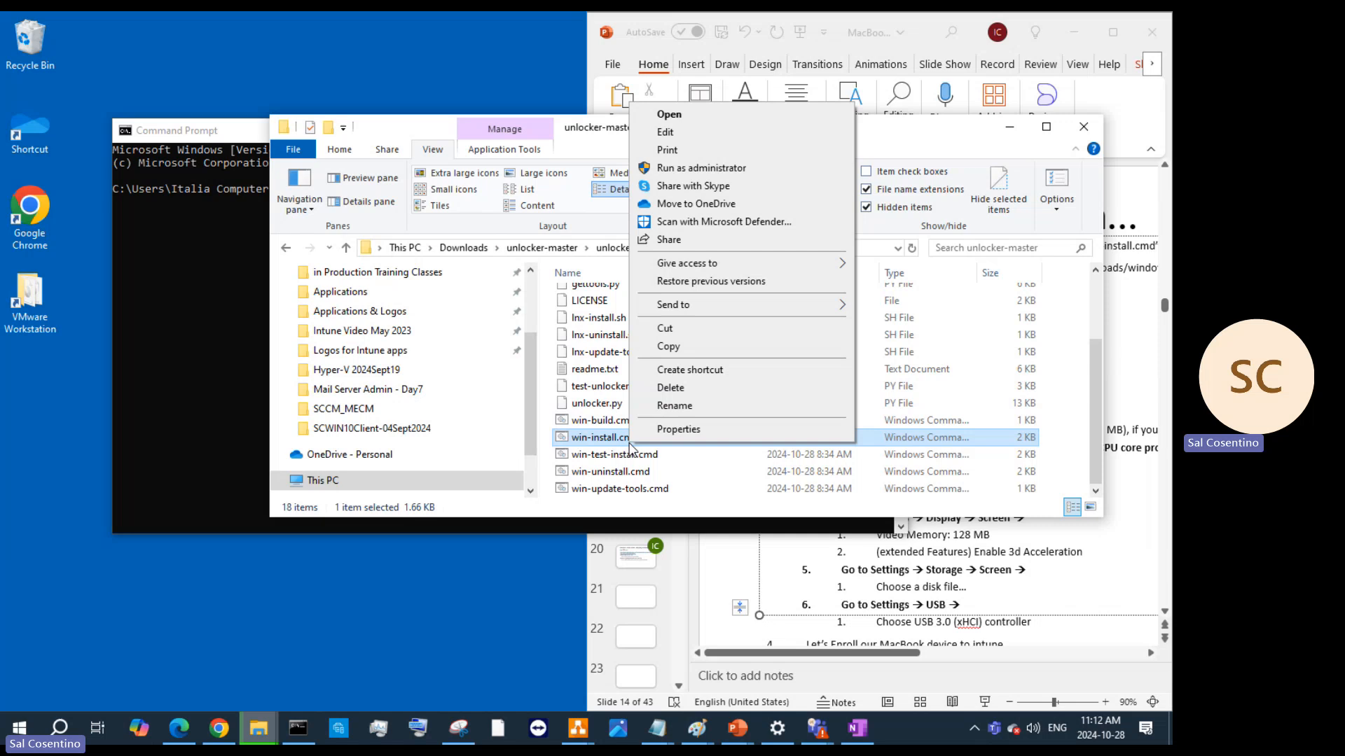
{"action": "left_click", "coordinate": [678, 169]}
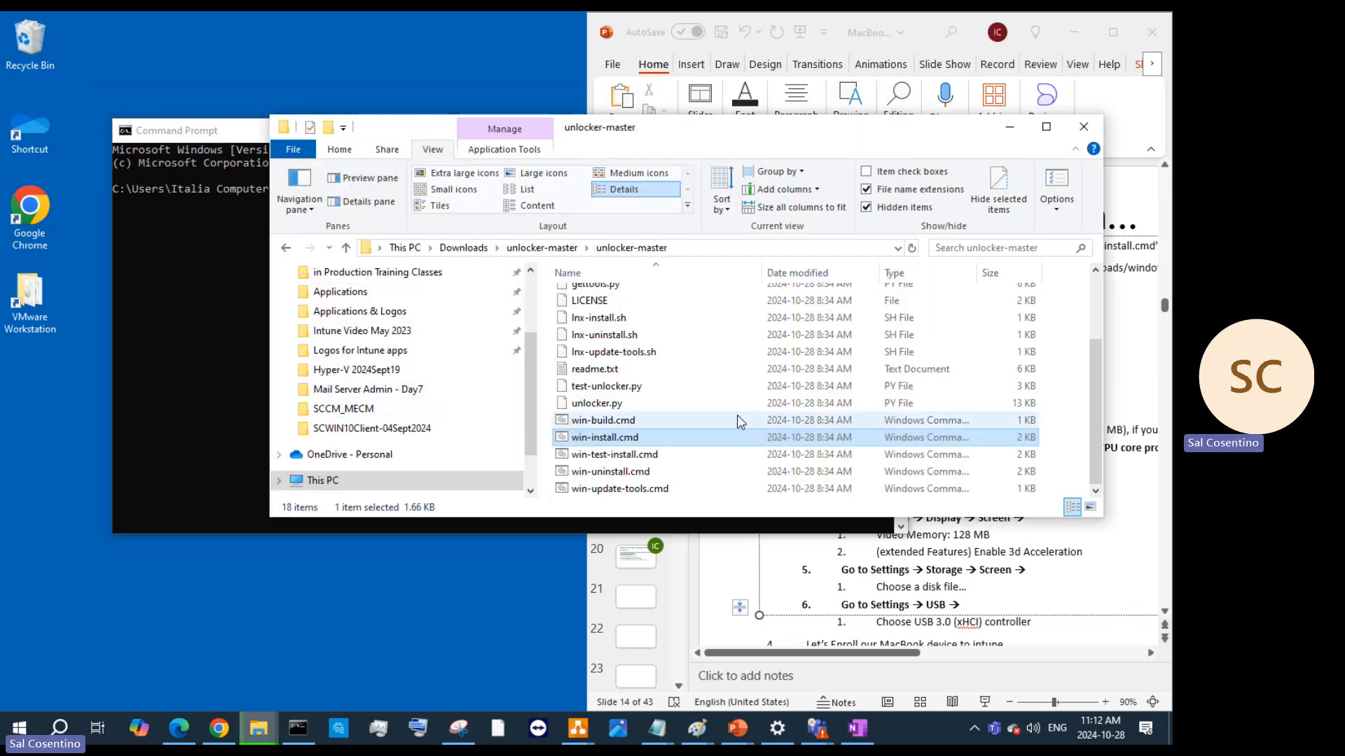
{"action": "right_click", "coordinate": [663, 449]}
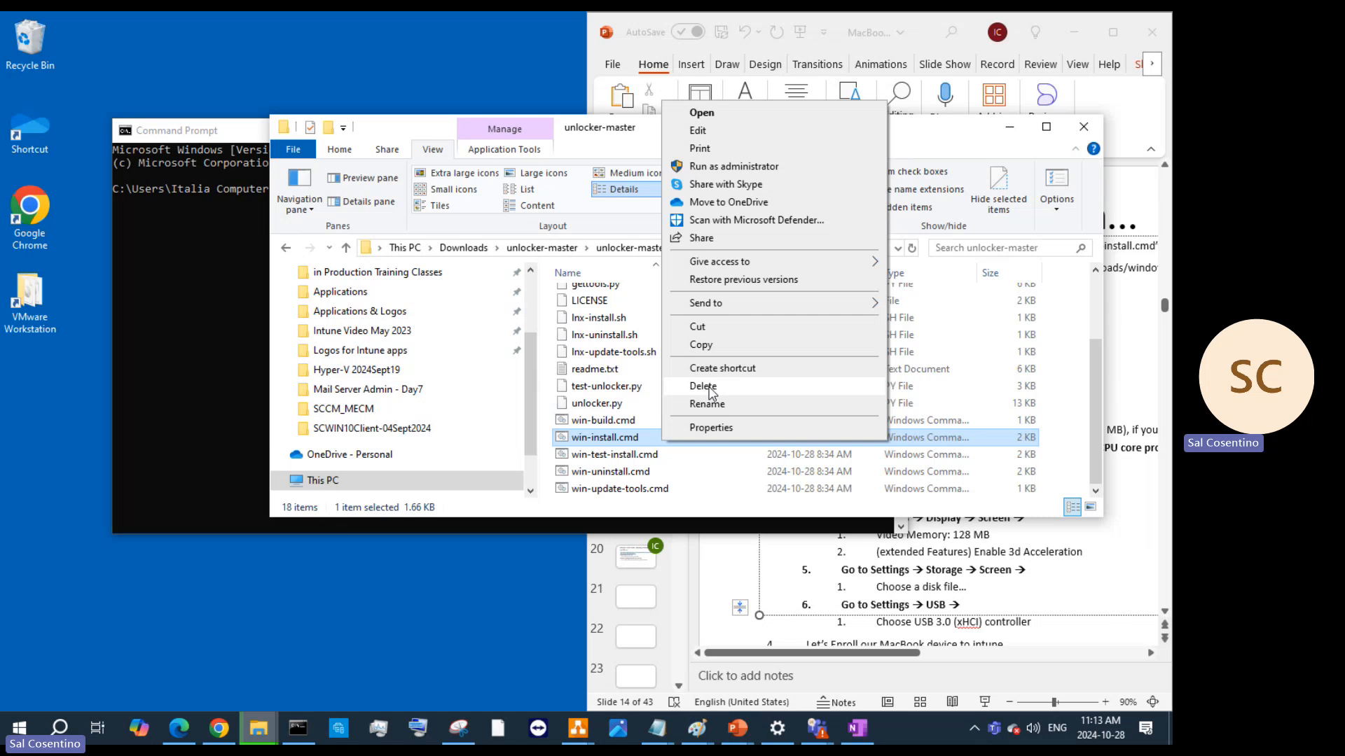
{"action": "left_click", "coordinate": [758, 172]}
{"action": "left_click", "coordinate": [725, 456]}
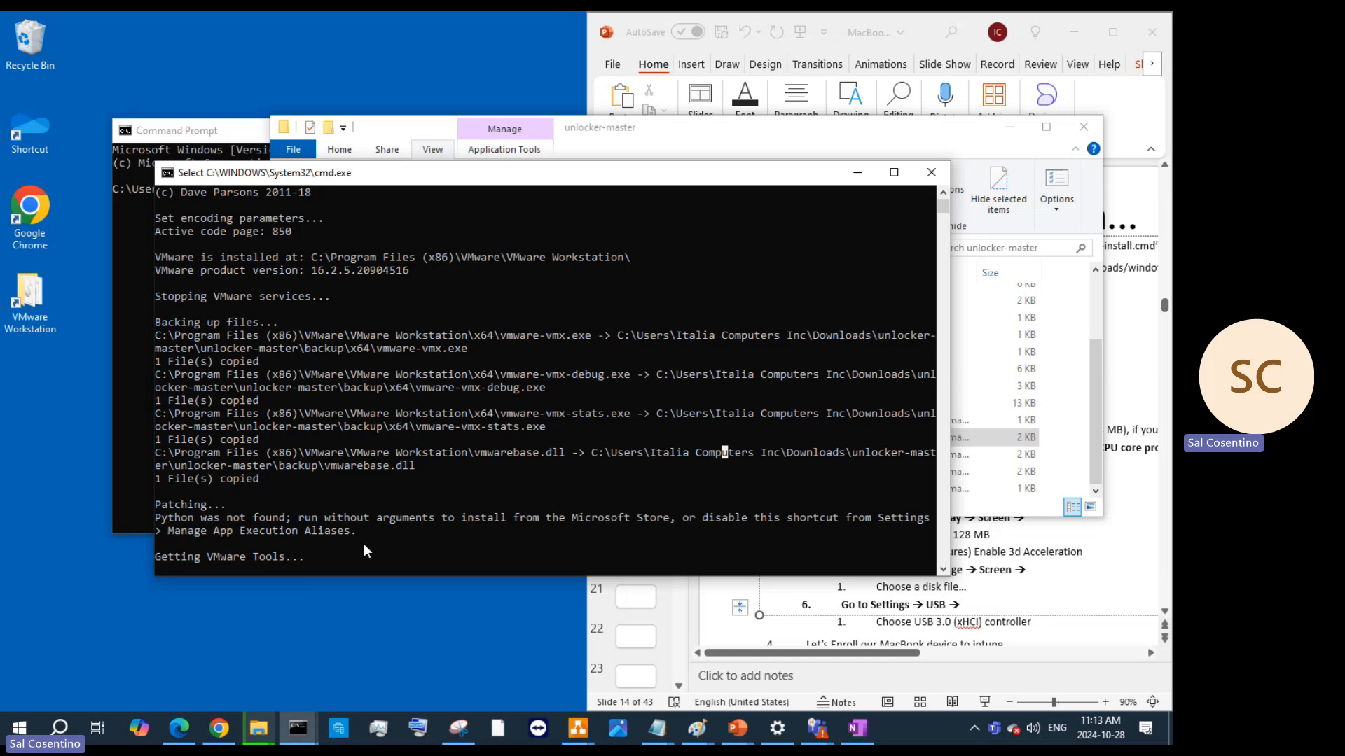
Copy the "Patching... Python was not found" message from the install script's console output
{"action": "left_click_drag", "start_coordinate": [378, 531], "coordinate": [144, 494]}
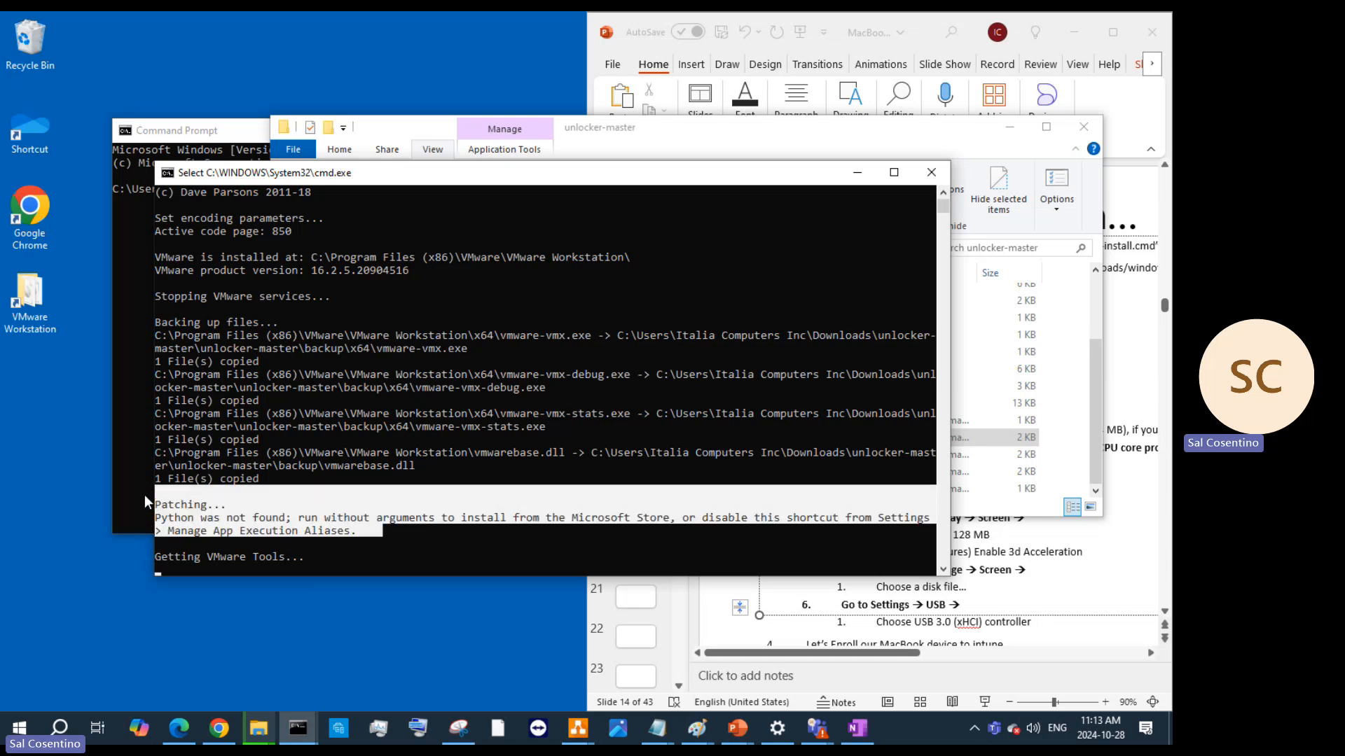
{"action": "right_click", "coordinate": [187, 511]}
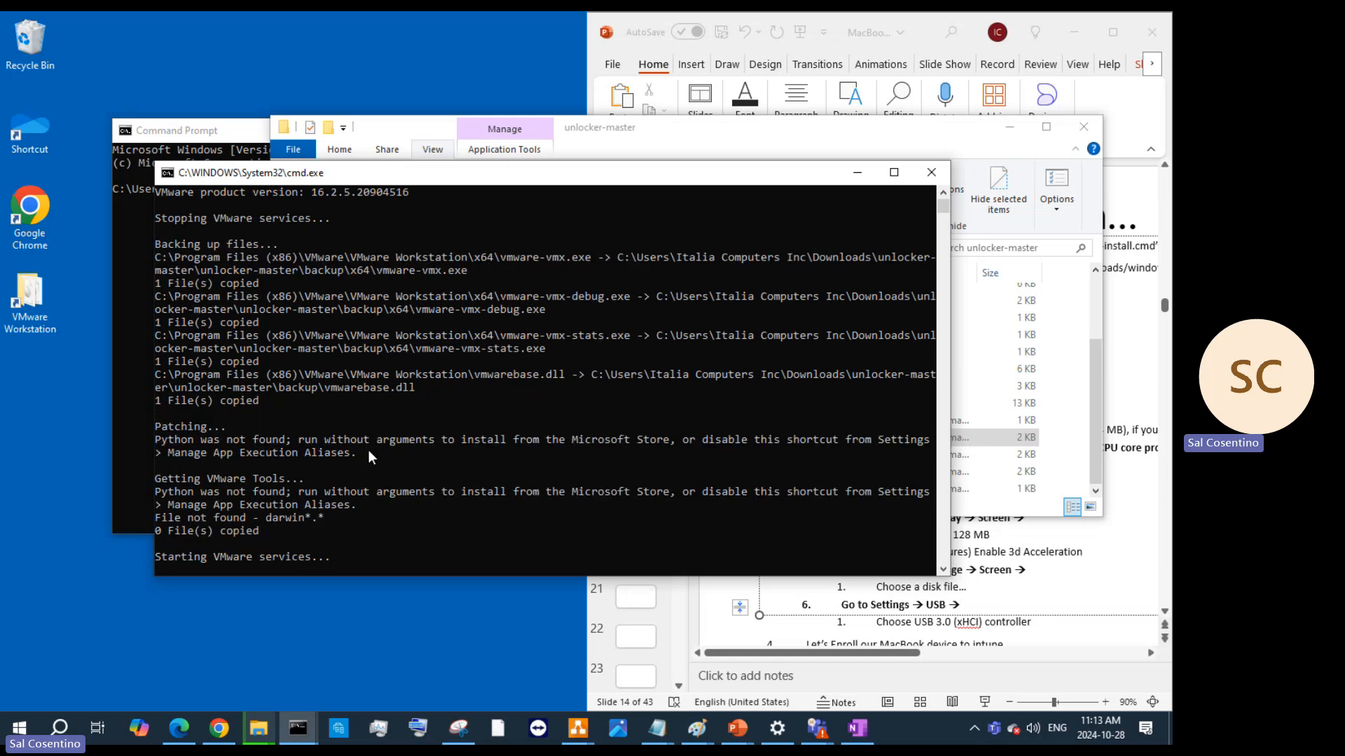
{"action": "left_click_drag", "start_coordinate": [376, 442], "coordinate": [156, 427]}
{"action": "left_click_drag", "start_coordinate": [379, 453], "coordinate": [158, 424]}
{"action": "right_click", "coordinate": [180, 431]}
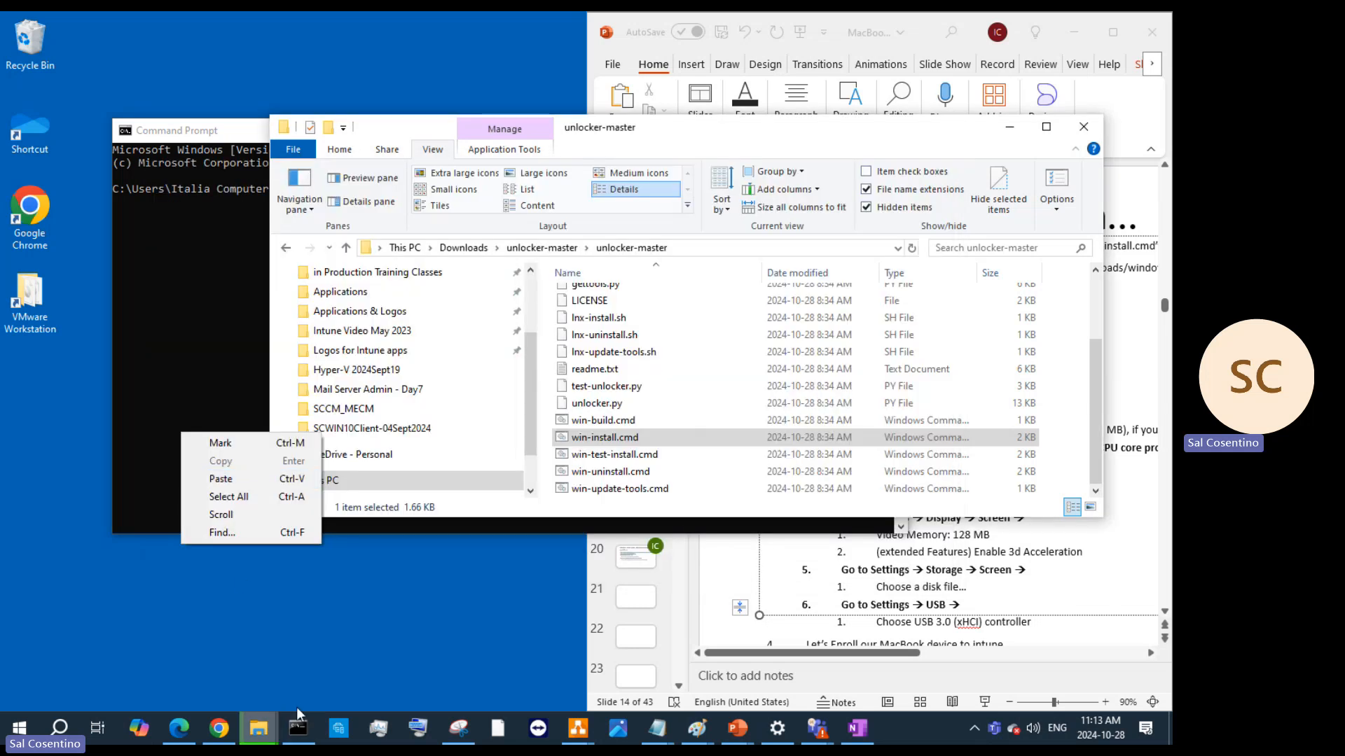
Switch to Chrome and search Google in a new tab for the copied Python error message
{"action": "left_click", "coordinate": [219, 729]}
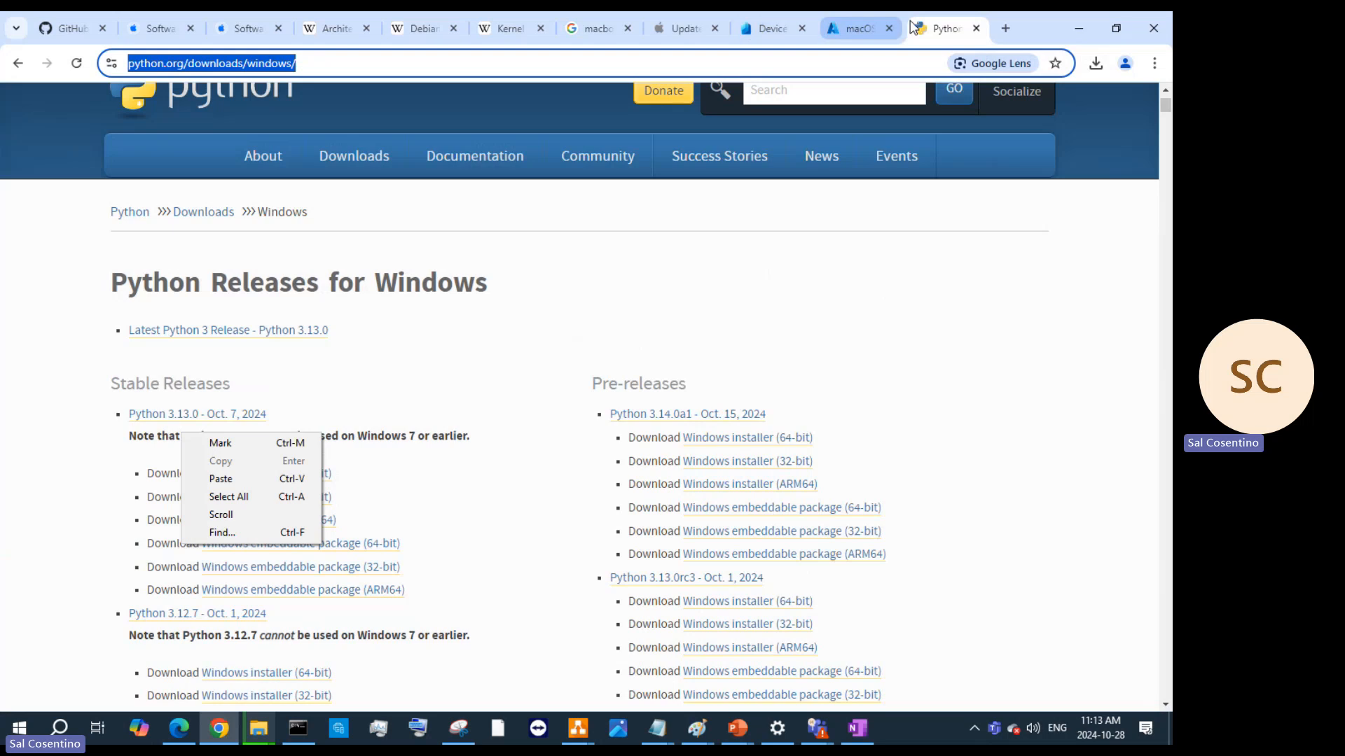
{"action": "left_click", "coordinate": [1005, 28]}
{"action": "left_click", "coordinate": [593, 70]}
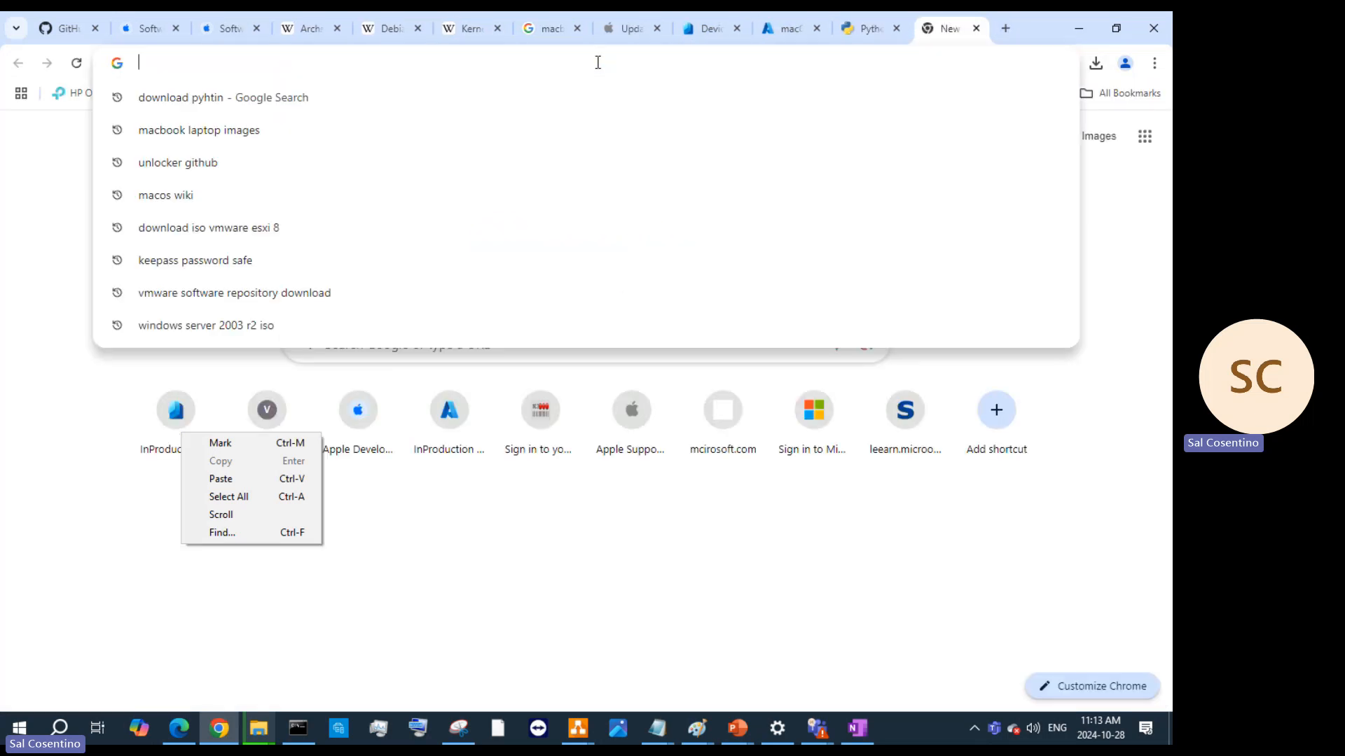
{"action": "key", "text": "ctrl+v"}
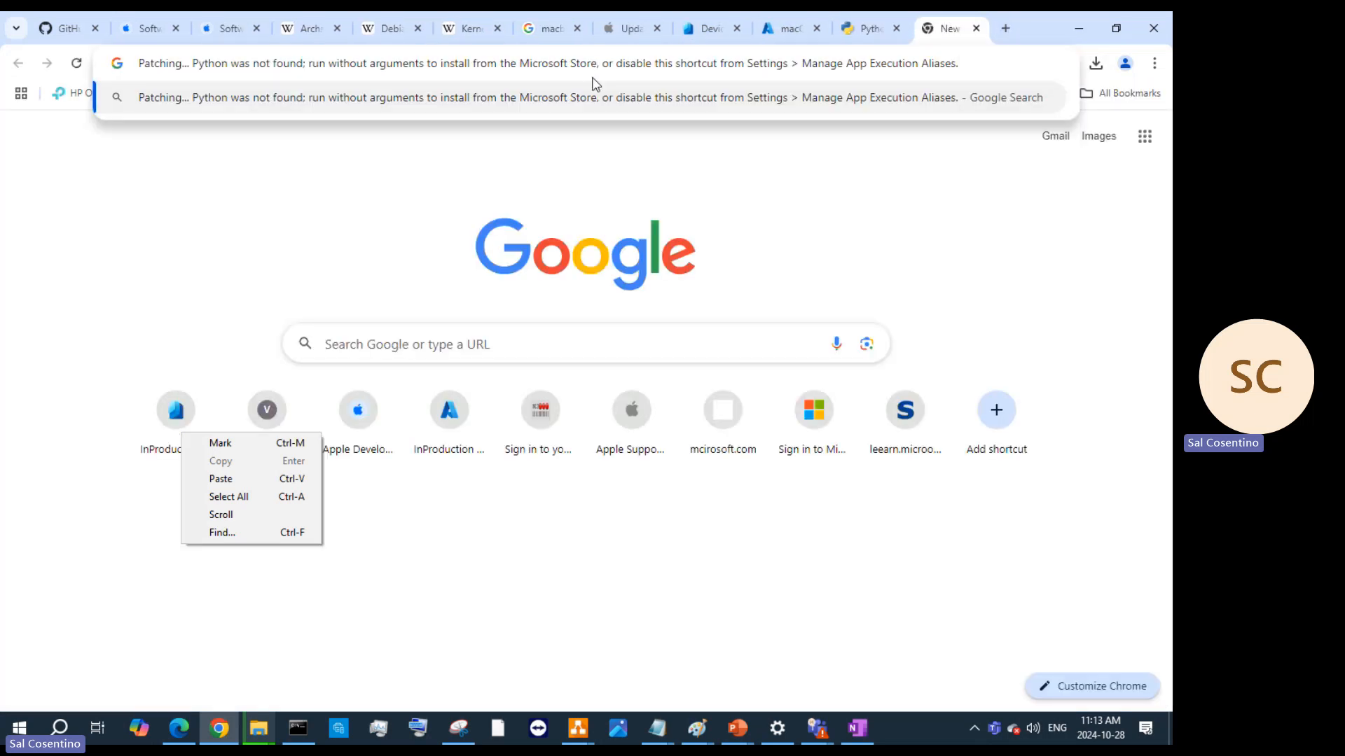
{"action": "left_click", "coordinate": [622, 98]}
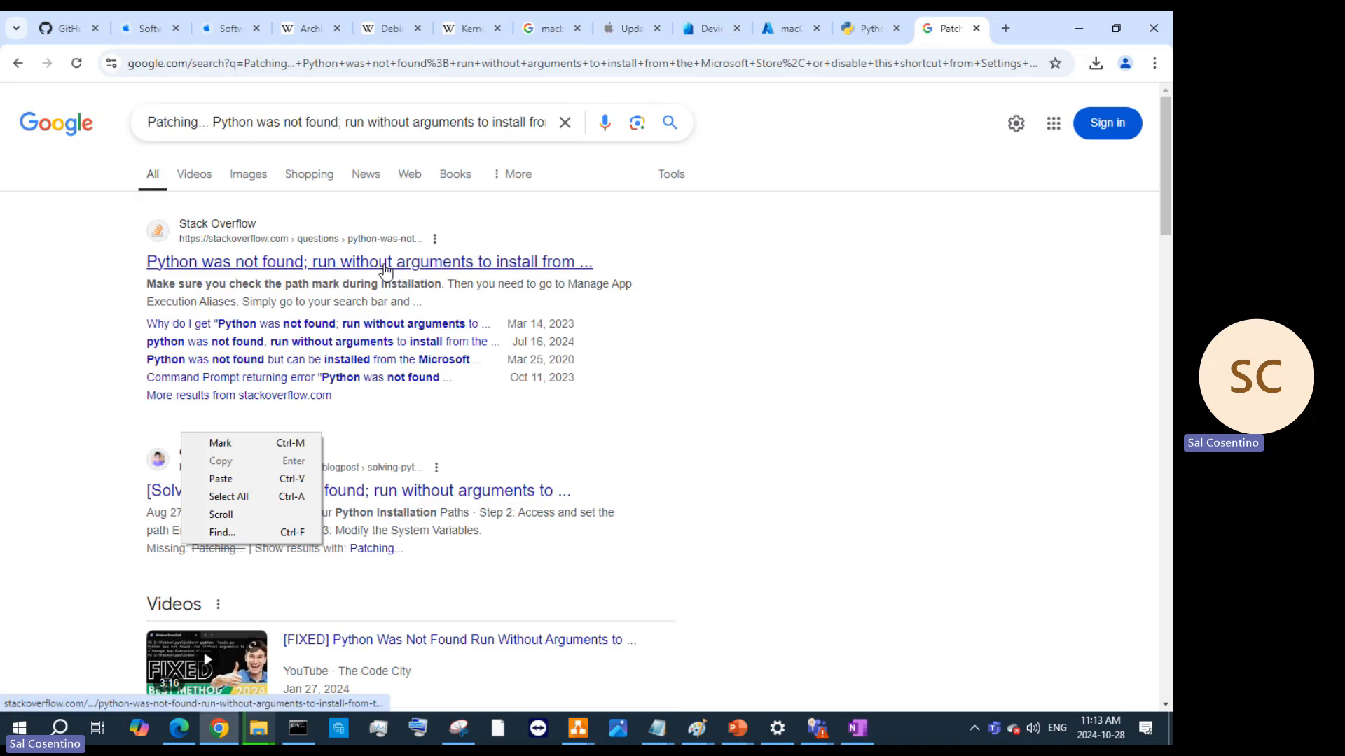
Open the Stack Overflow result about the Python error and read its top answer on app execution aliases
{"action": "left_click", "coordinate": [387, 270]}
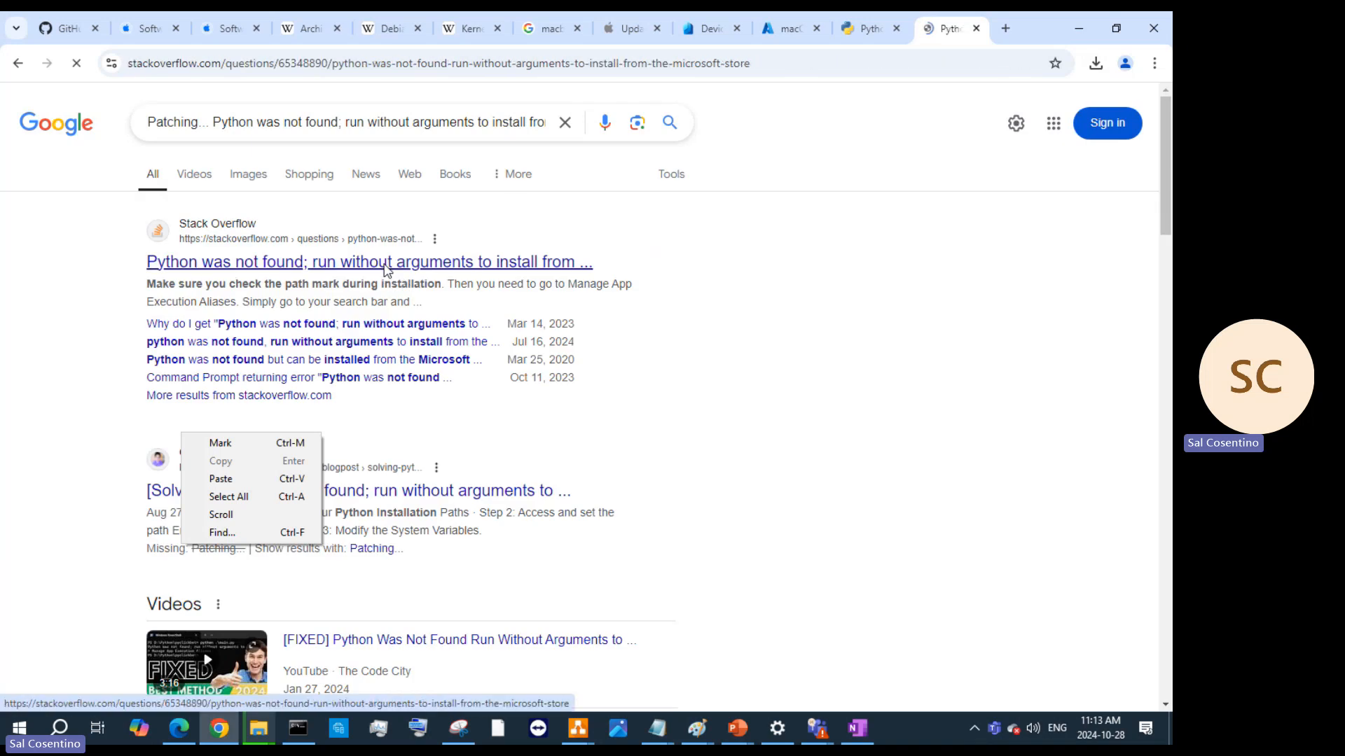
{"action": "scroll", "coordinate": [684, 441], "scroll_direction": "down", "scroll_amount": 2}
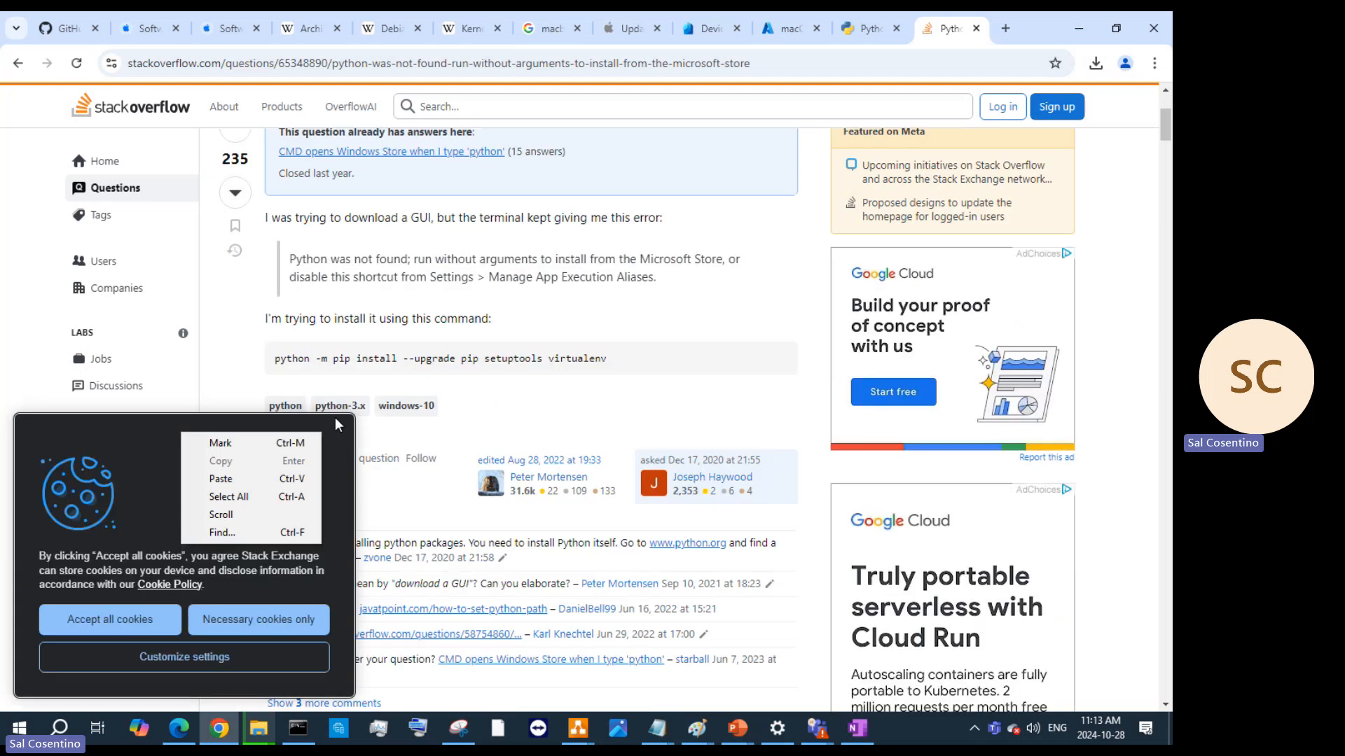
{"action": "scroll", "coordinate": [684, 398], "scroll_direction": "down", "scroll_amount": 1}
{"action": "scroll", "coordinate": [684, 398], "scroll_direction": "down", "scroll_amount": 3}
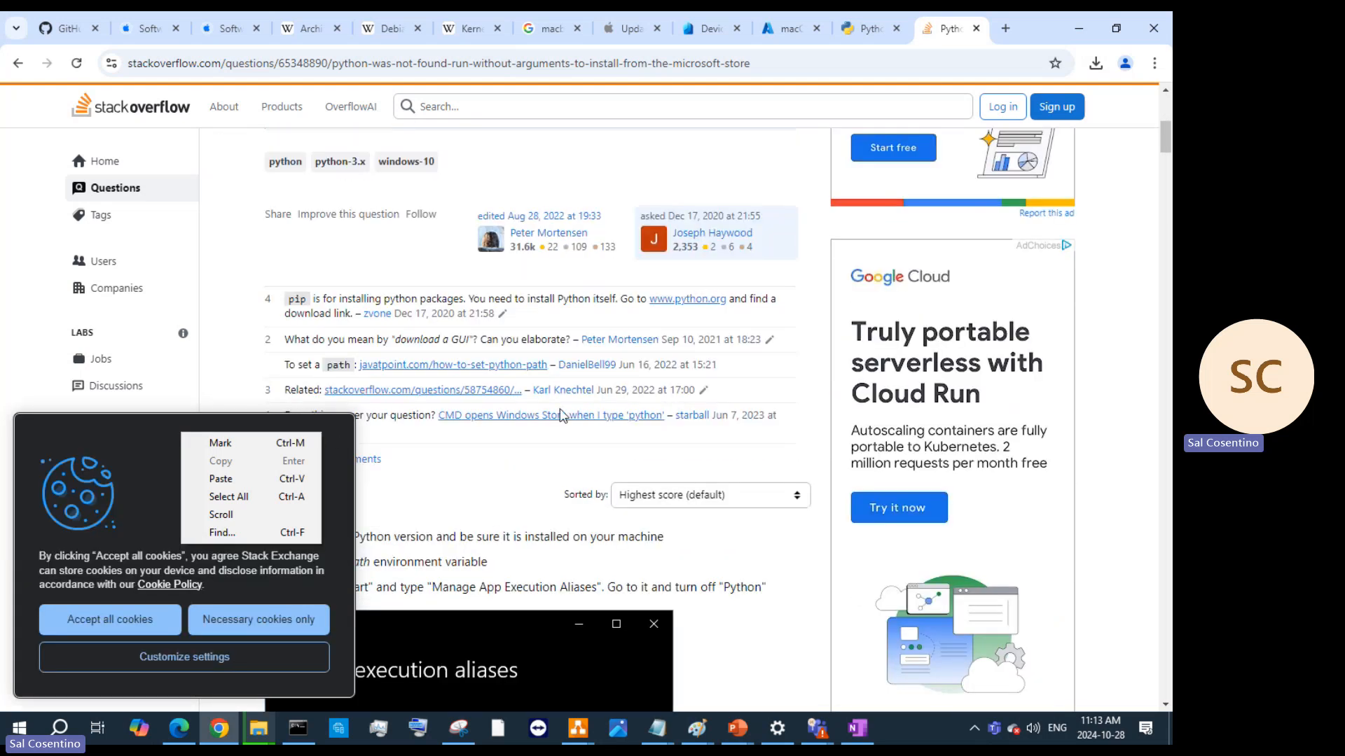
{"action": "scroll", "coordinate": [518, 456], "scroll_direction": "down", "scroll_amount": 10}
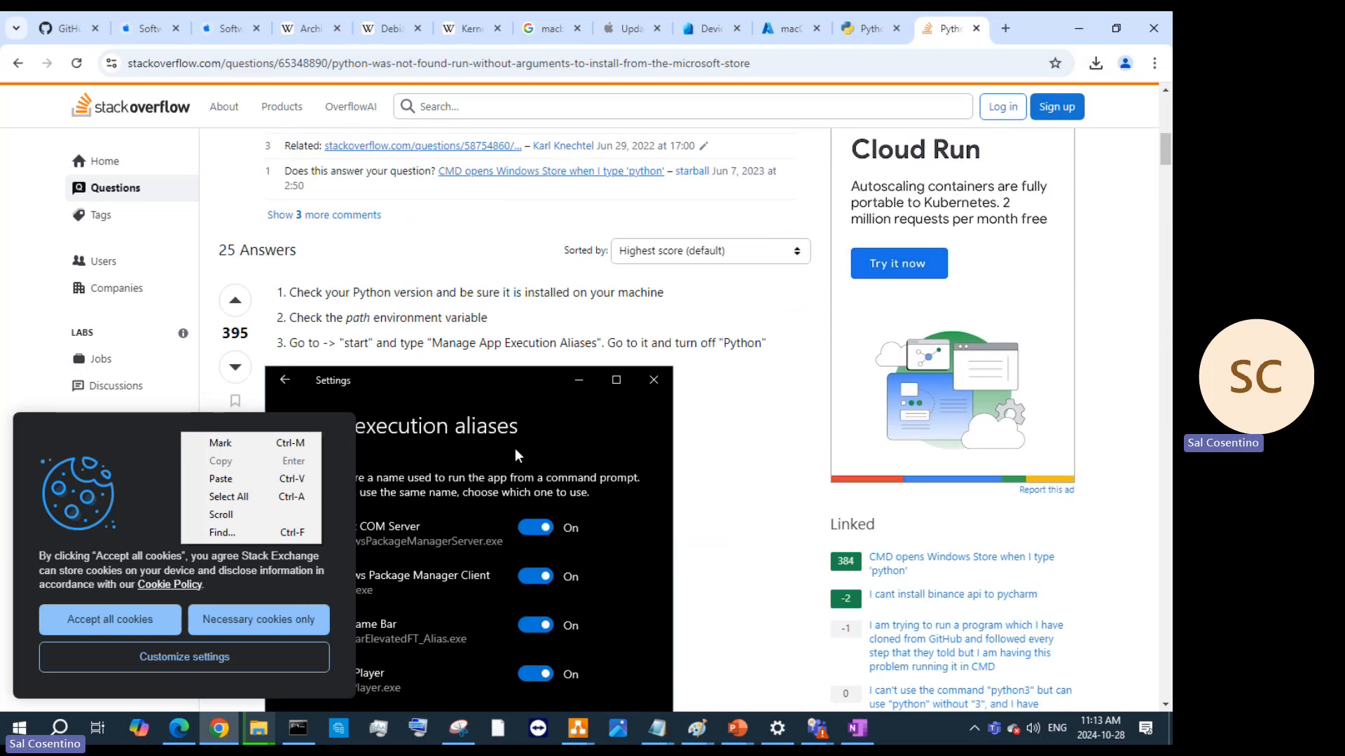
{"action": "scroll", "coordinate": [622, 416], "scroll_direction": "down", "scroll_amount": 2}
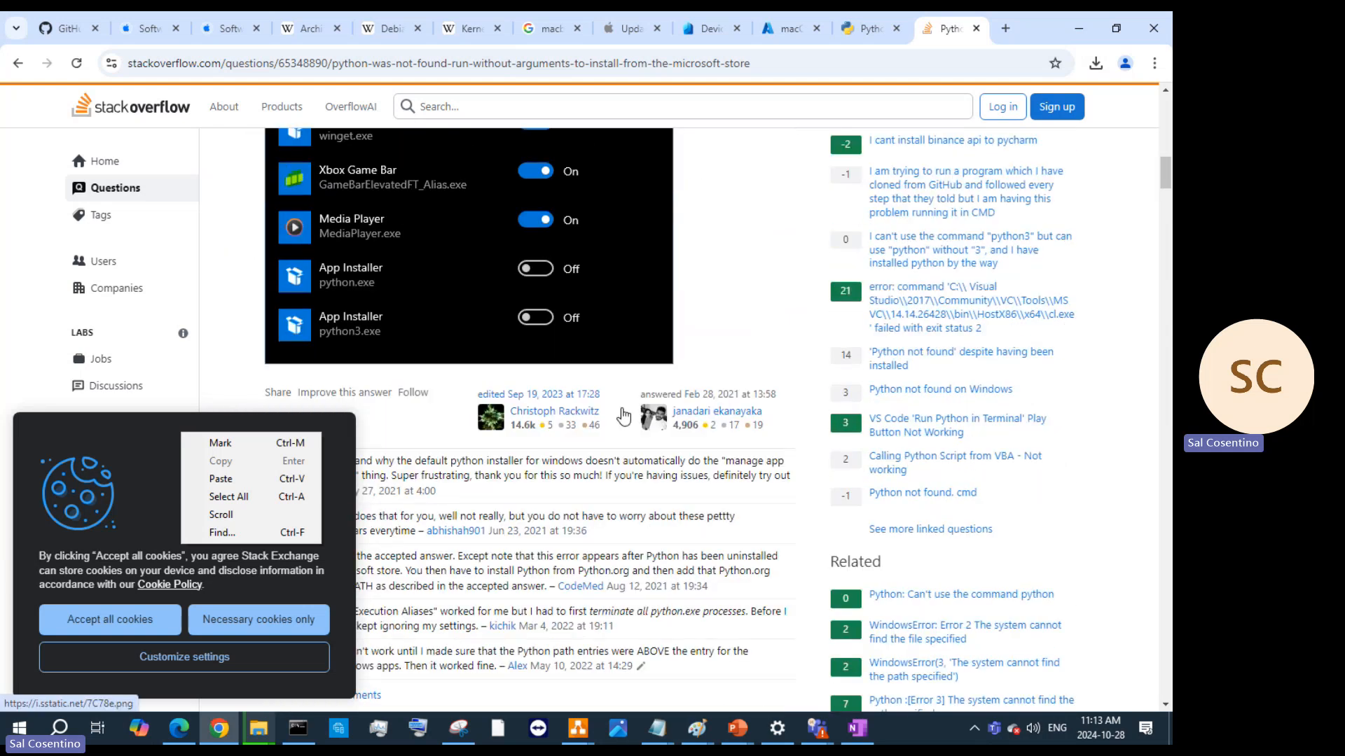
{"action": "scroll", "coordinate": [623, 414], "scroll_direction": "up", "scroll_amount": 3}
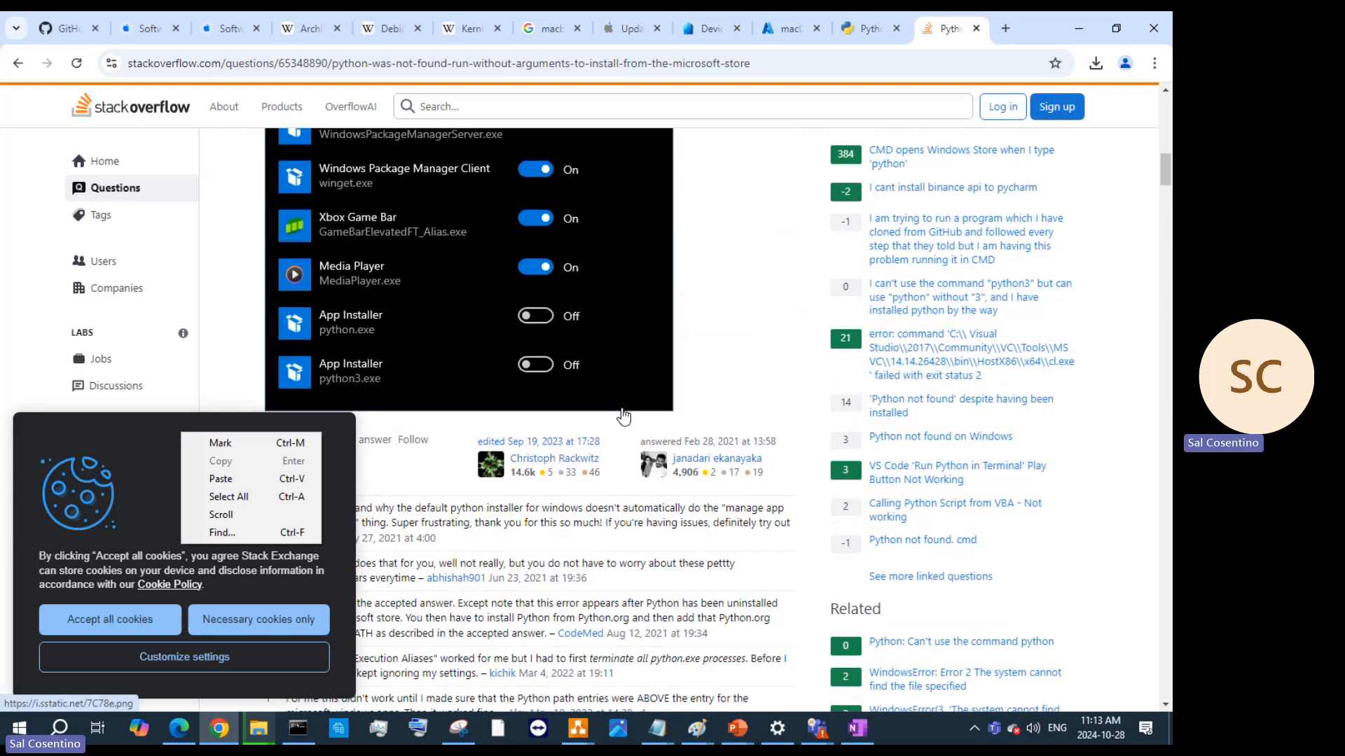
{"action": "scroll", "coordinate": [622, 411], "scroll_direction": "up", "scroll_amount": 2}
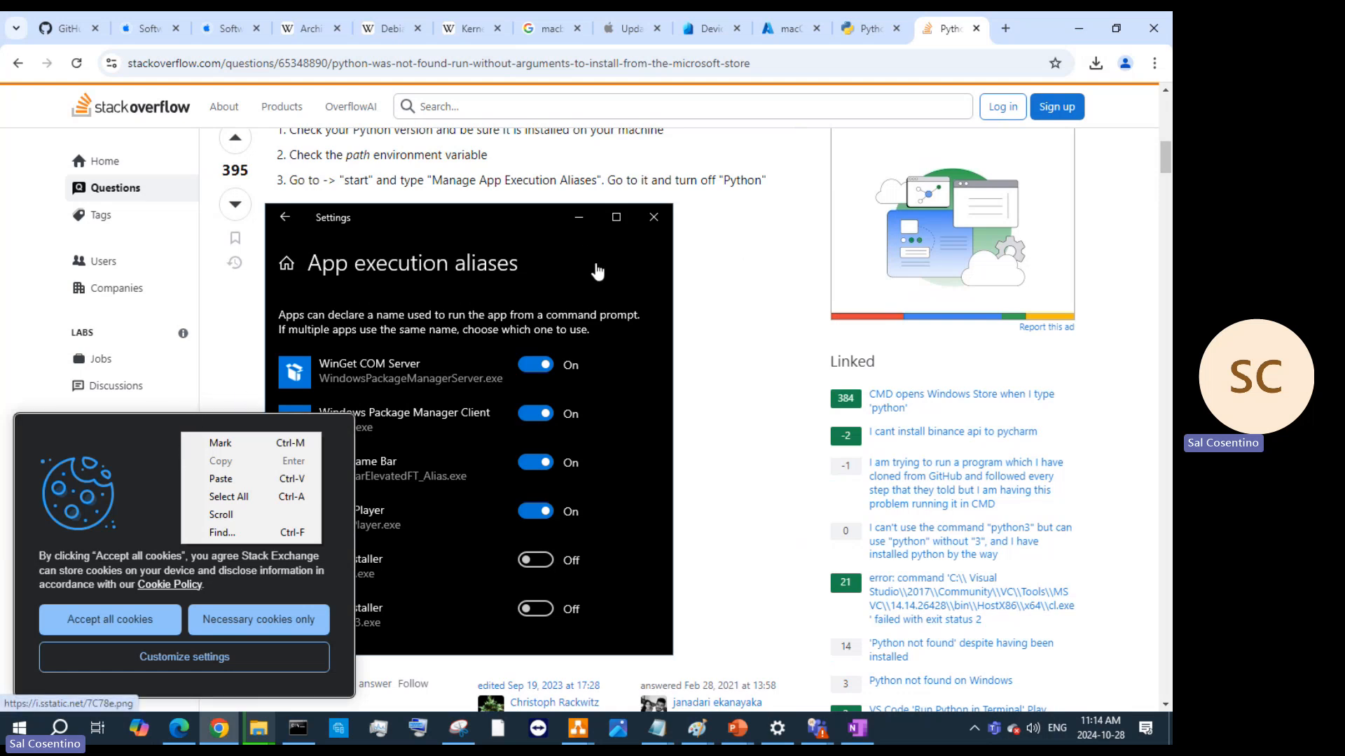
{"action": "scroll", "coordinate": [598, 271], "scroll_direction": "up", "scroll_amount": 2}
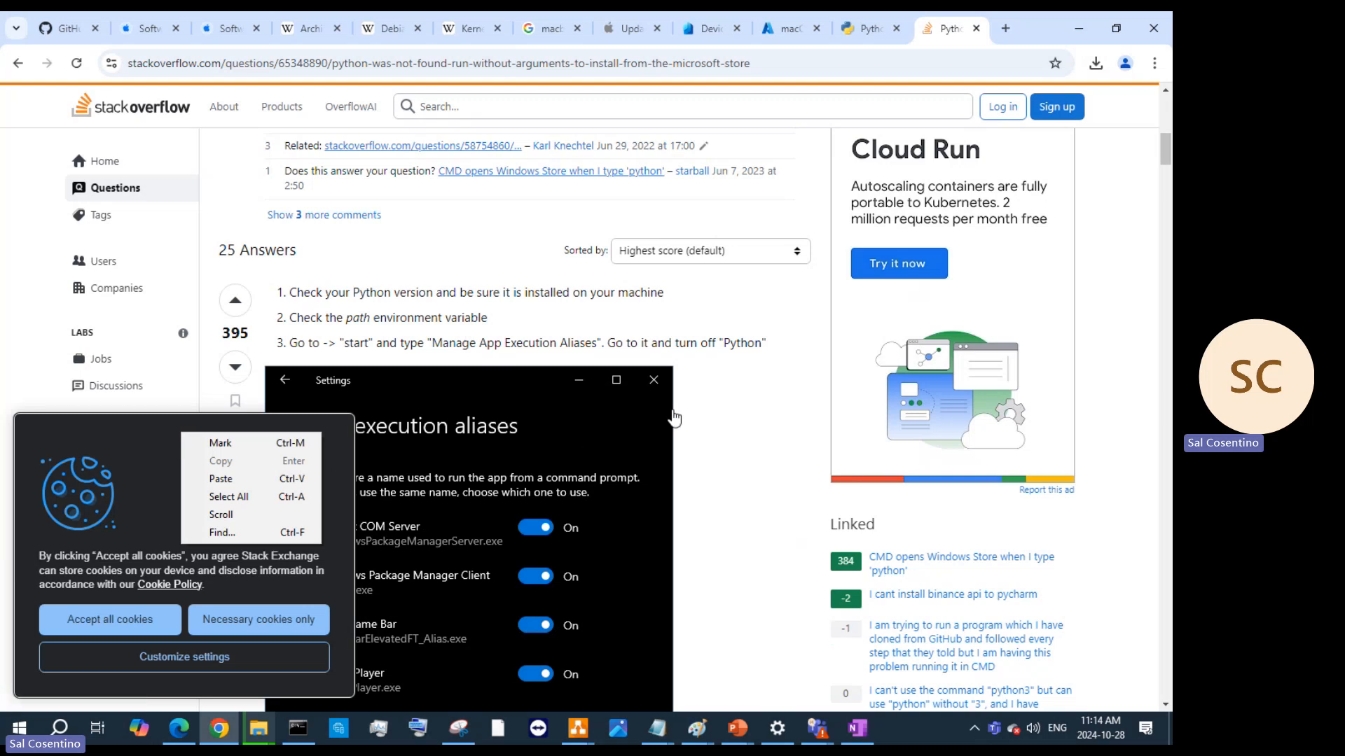
Run sysdm.cpl from Windows search and open the Environment Variables from the advanced system properties
{"action": "left_click", "coordinate": [59, 728]}
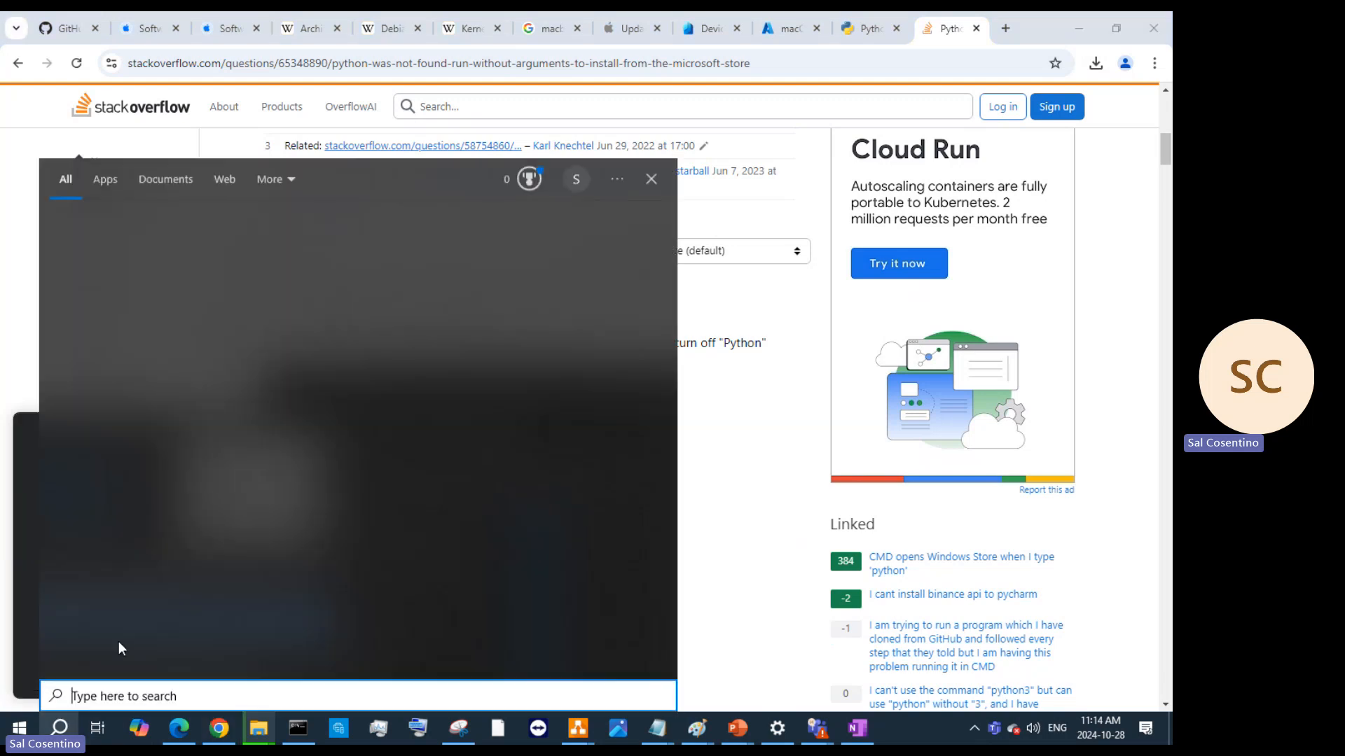
{"action": "type", "text": "sys"}
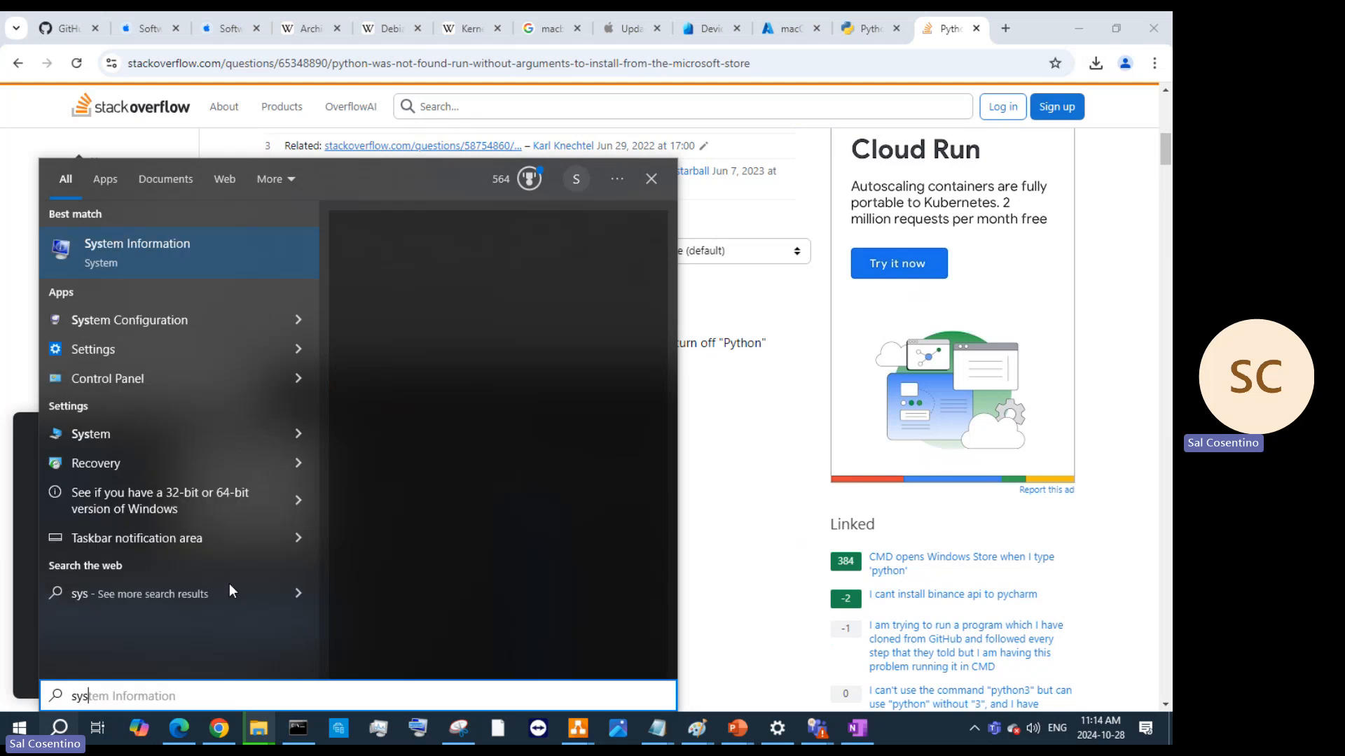
{"action": "type", "text": "dm.cpl"}
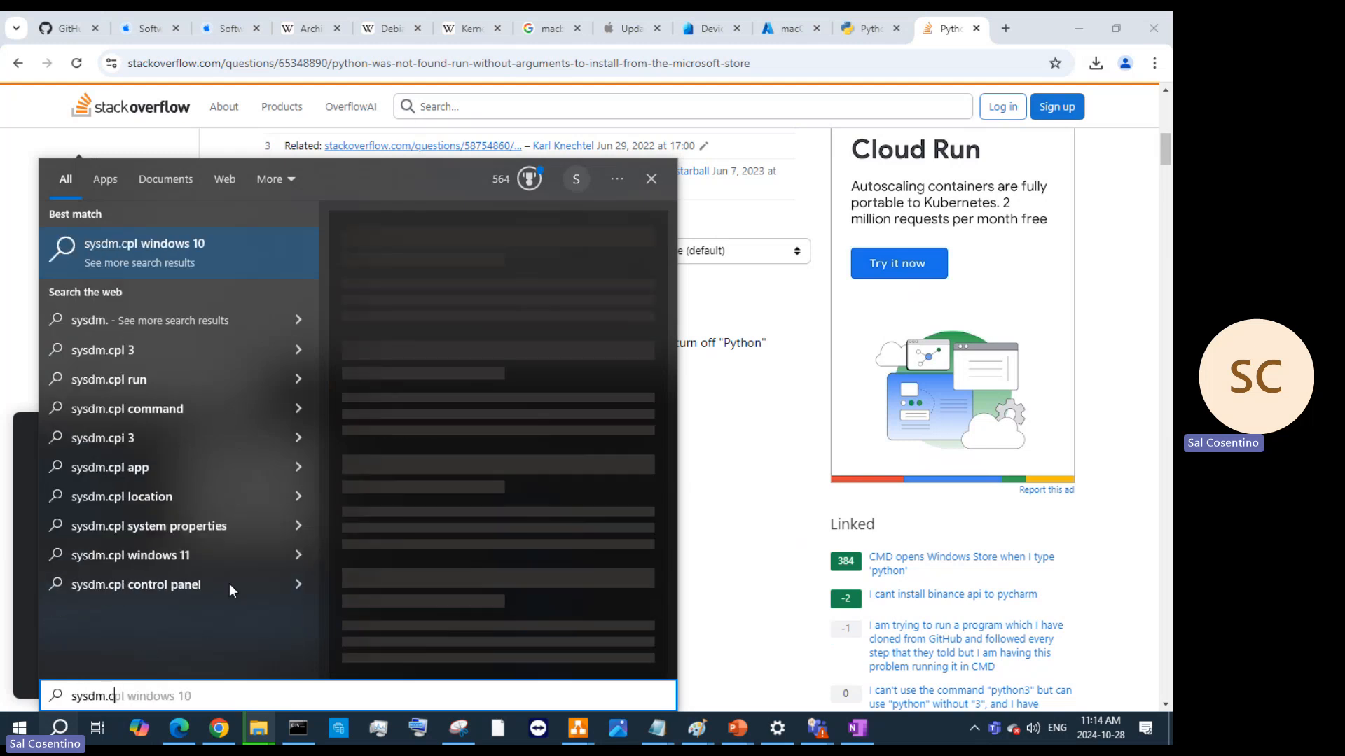
{"action": "key", "text": "Return"}
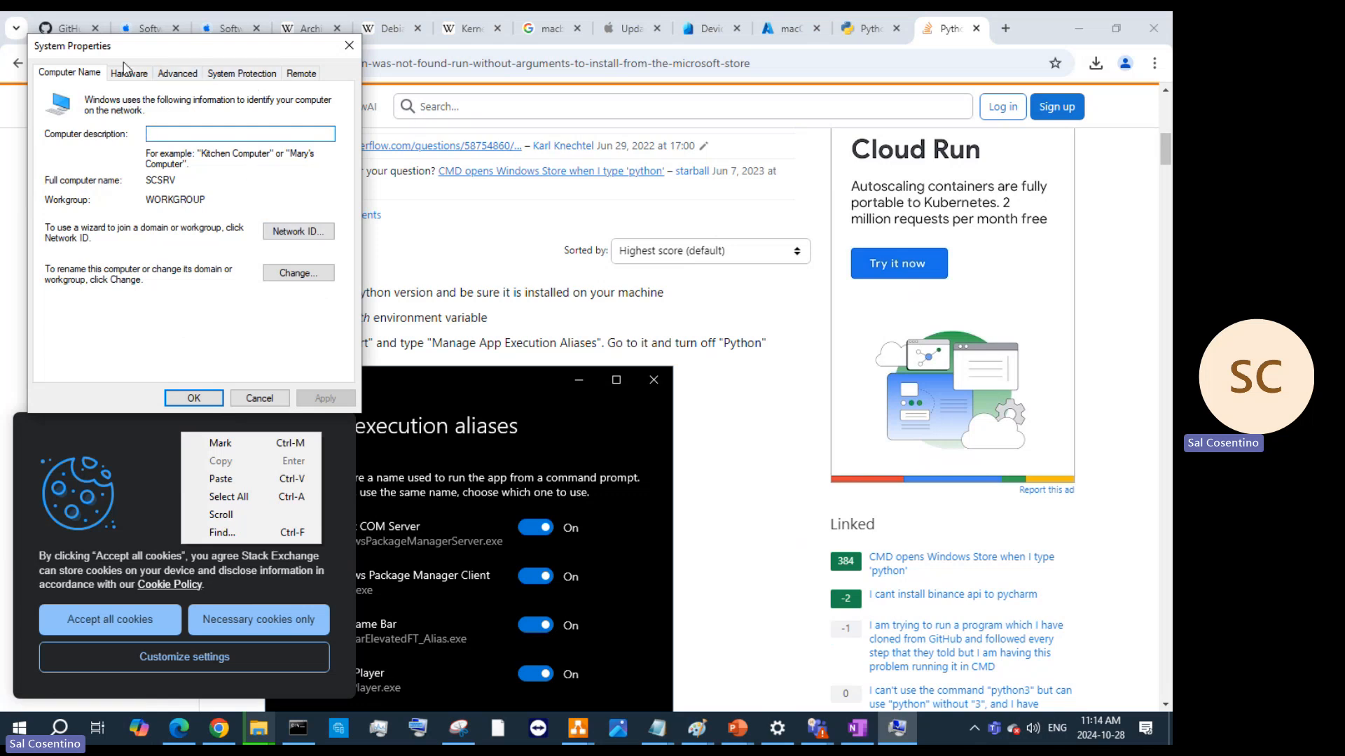
{"action": "left_click", "coordinate": [168, 74]}
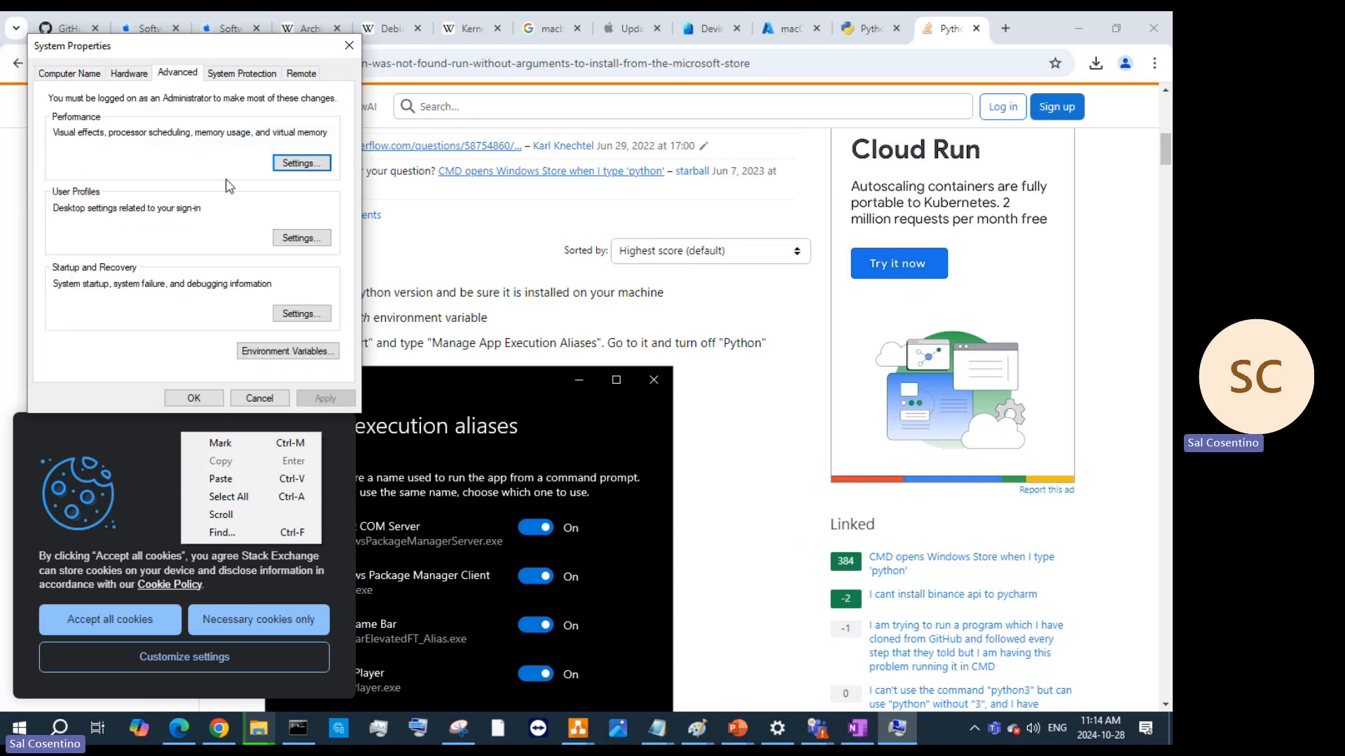
{"action": "left_click", "coordinate": [245, 73]}
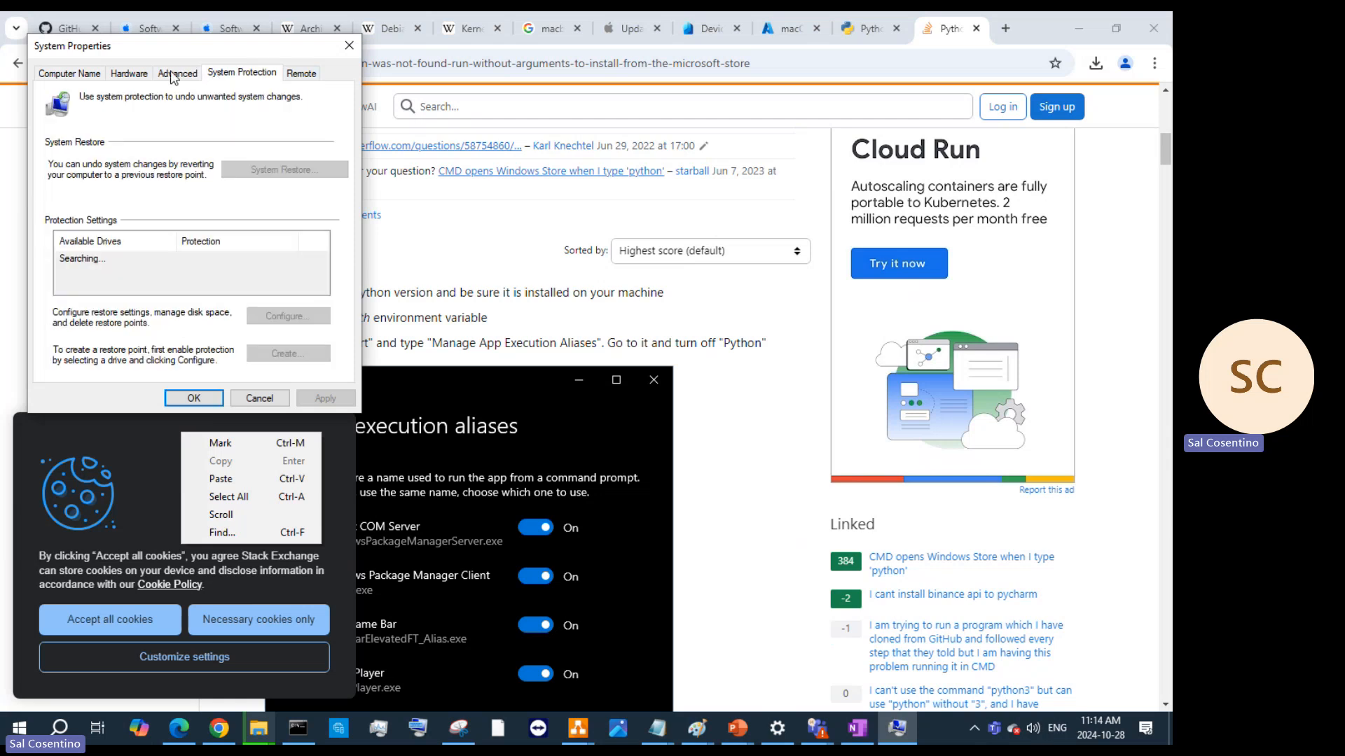
{"action": "left_click", "coordinate": [116, 74]}
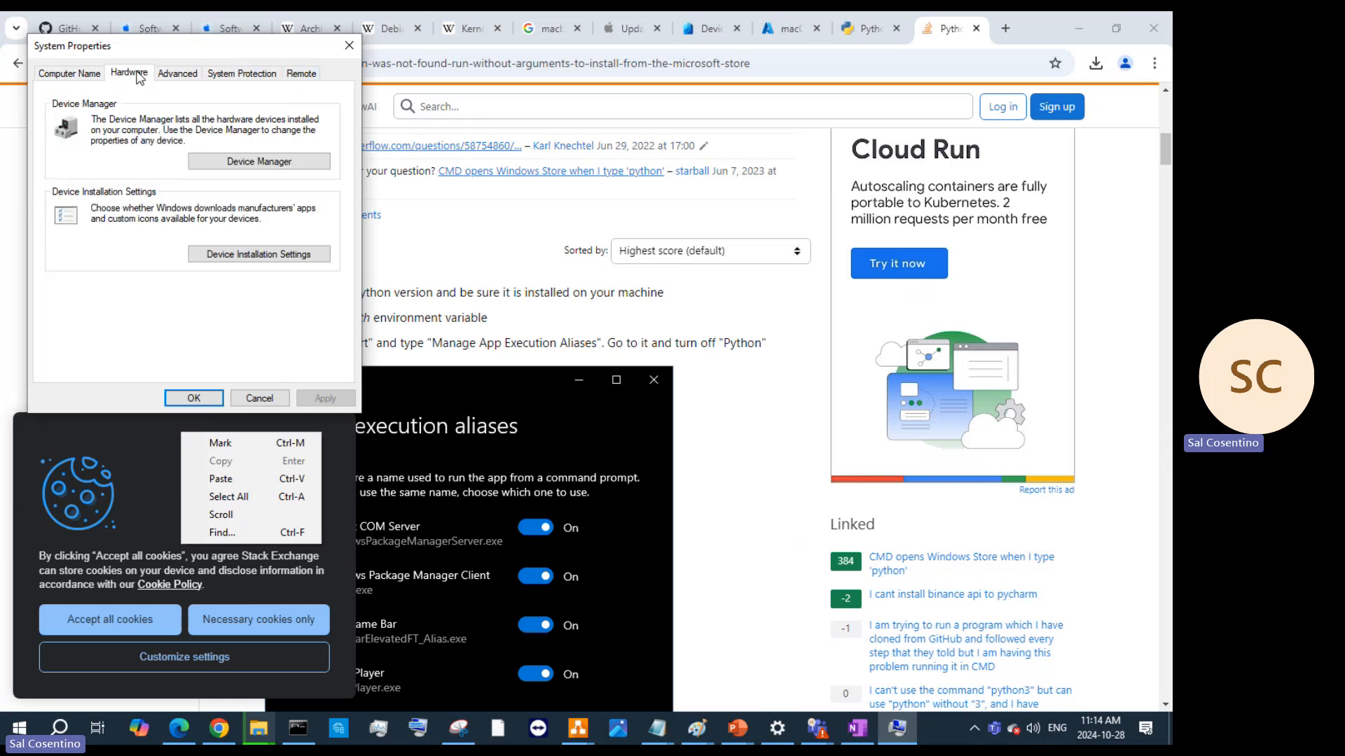
{"action": "left_click", "coordinate": [196, 74]}
{"action": "left_click", "coordinate": [294, 352]}
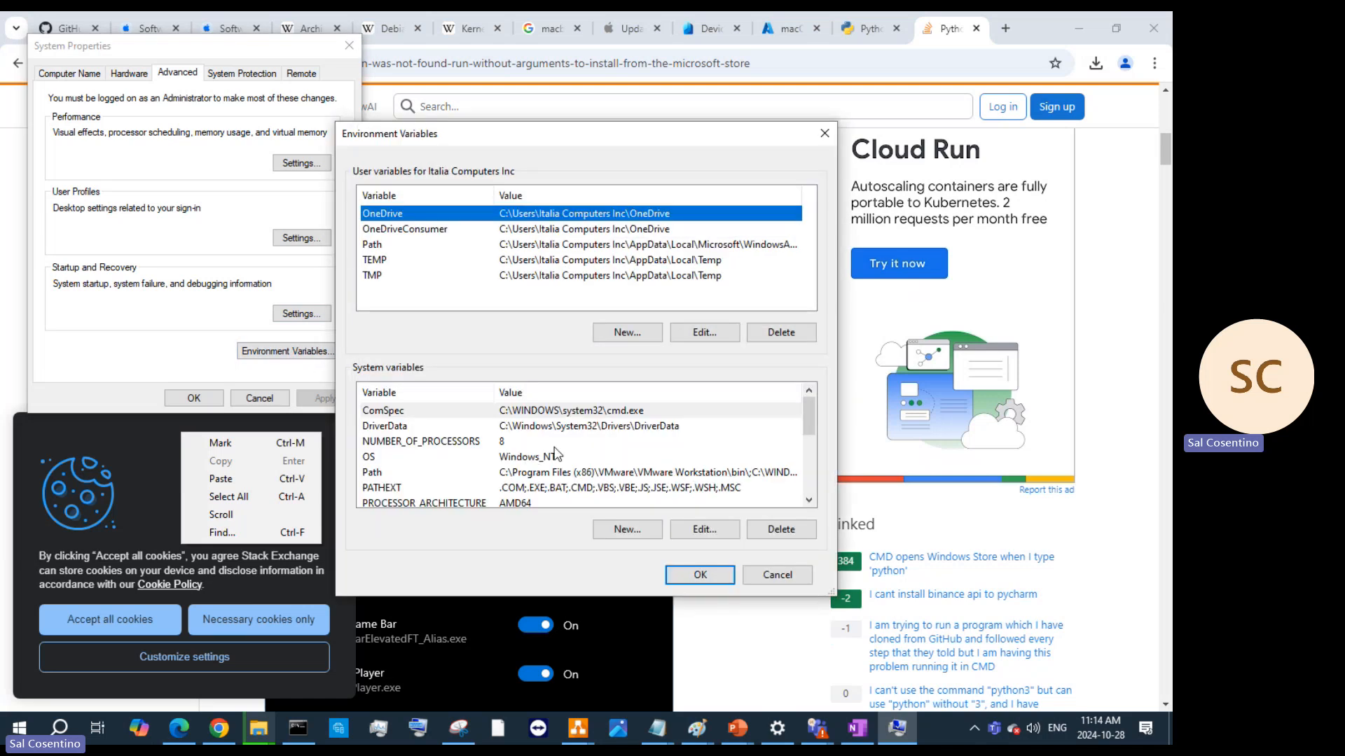
Review the entries of the system Path variable and close the environment variable dialogs without changes
{"action": "left_click", "coordinate": [610, 474]}
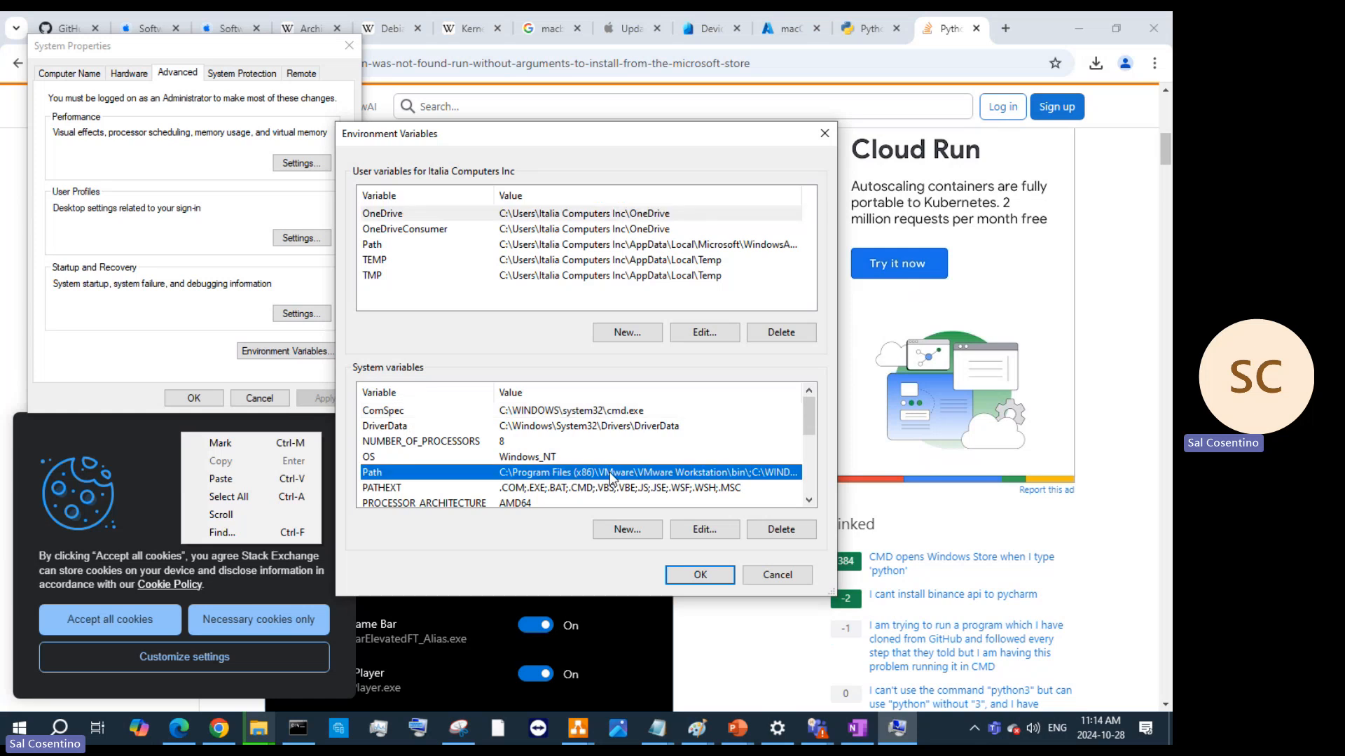
{"action": "double_click", "coordinate": [712, 473]}
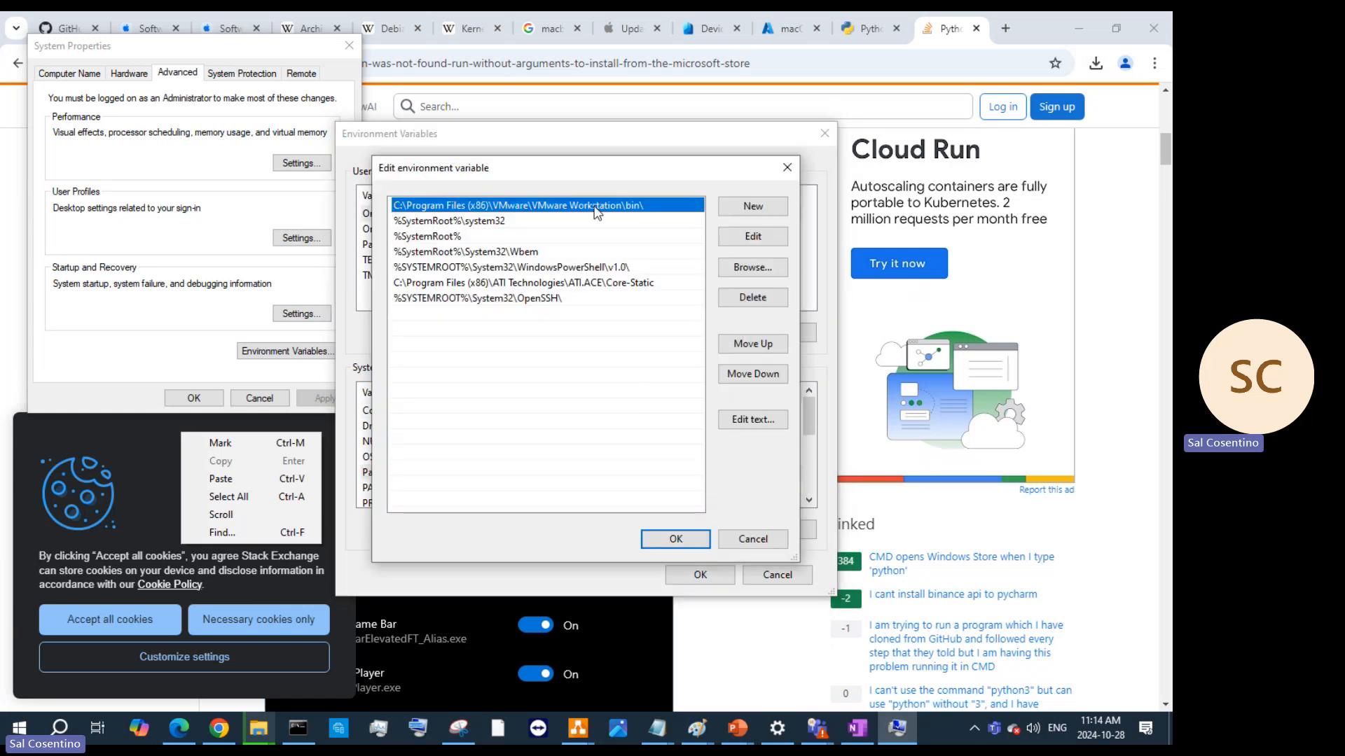
{"action": "left_click", "coordinate": [787, 167]}
{"action": "left_click", "coordinate": [825, 133]}
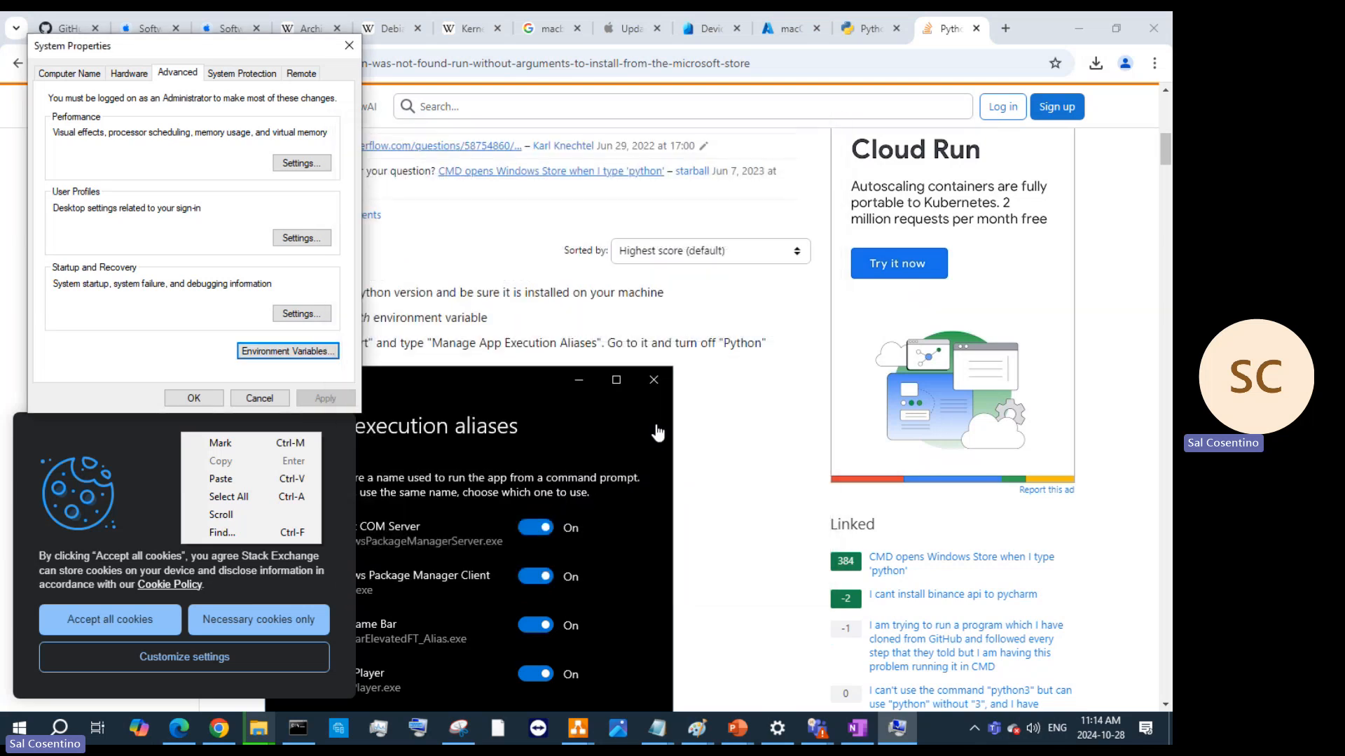
Copy the text "Manage App Execution Aliases" from the top Stack Overflow answer
{"action": "left_click", "coordinate": [649, 342]}
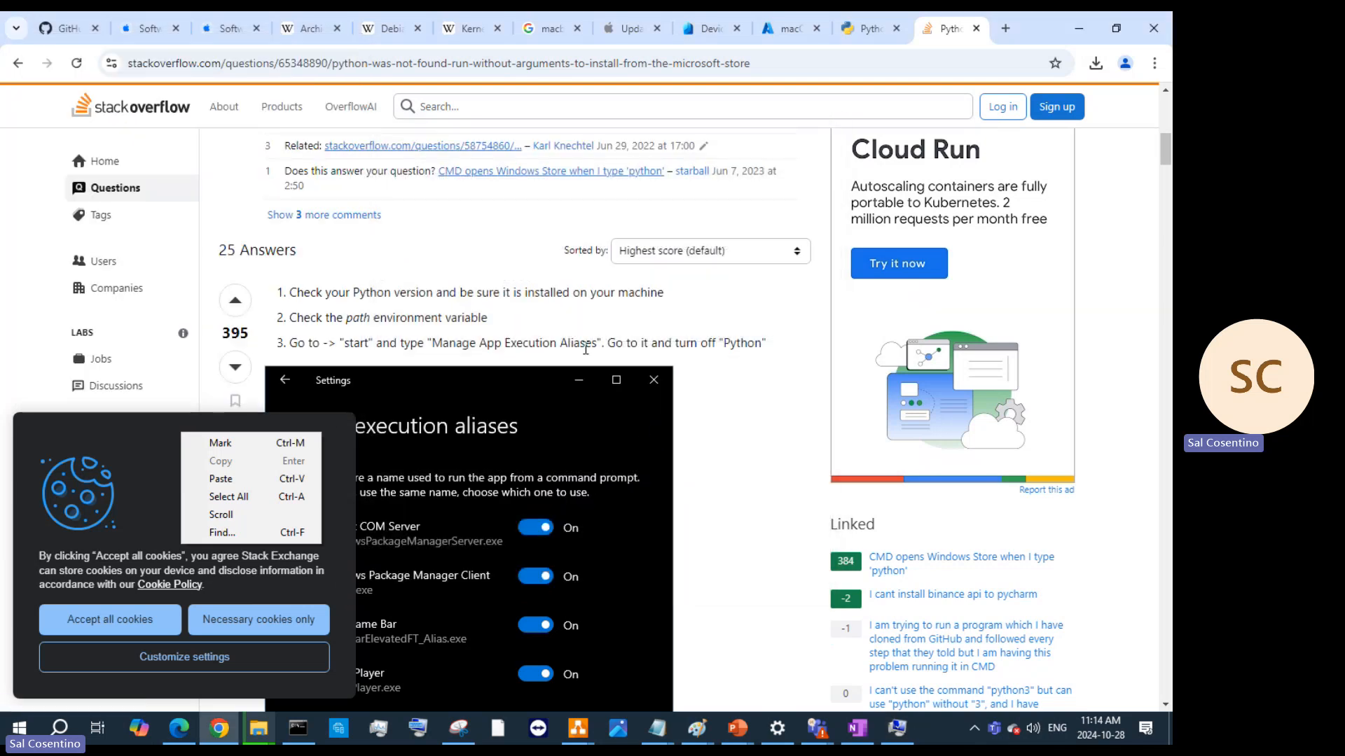
{"action": "left_click_drag", "start_coordinate": [599, 345], "coordinate": [434, 344]}
{"action": "right_click", "coordinate": [452, 342]}
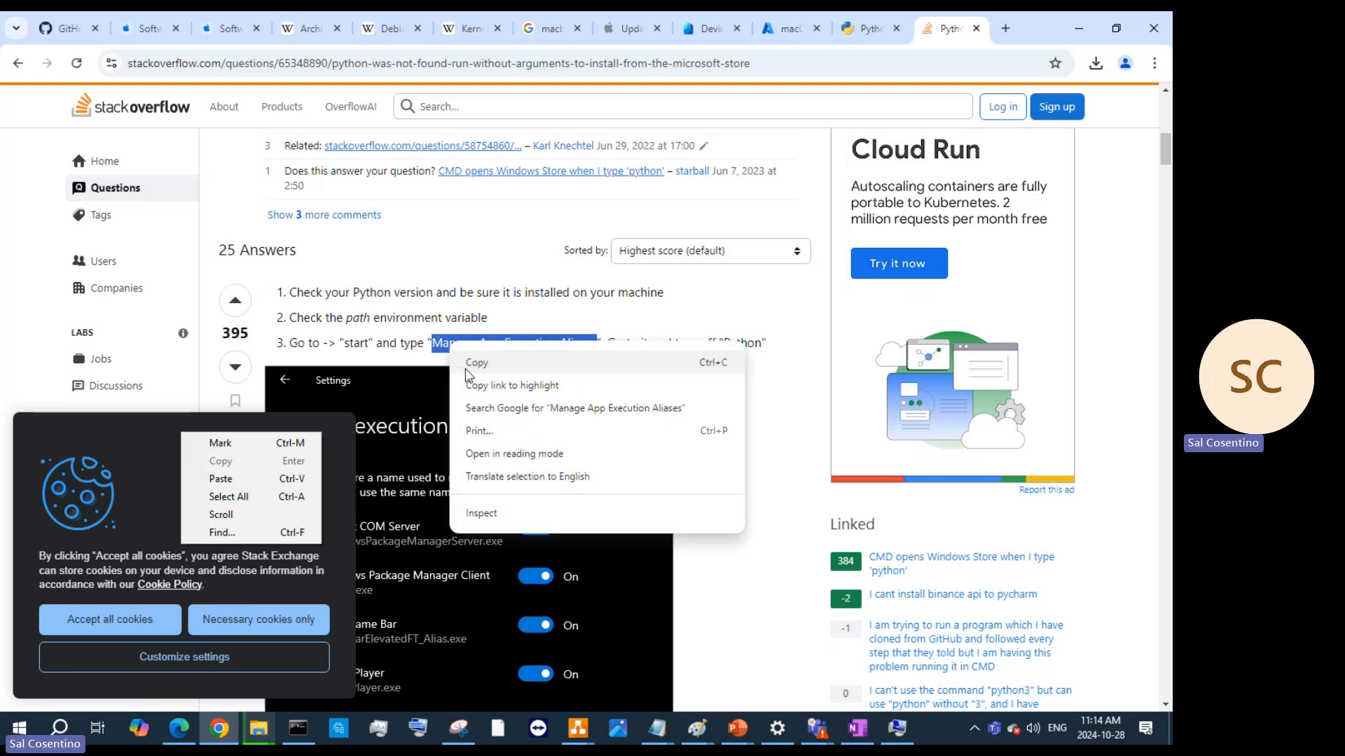
{"action": "left_click", "coordinate": [468, 367]}
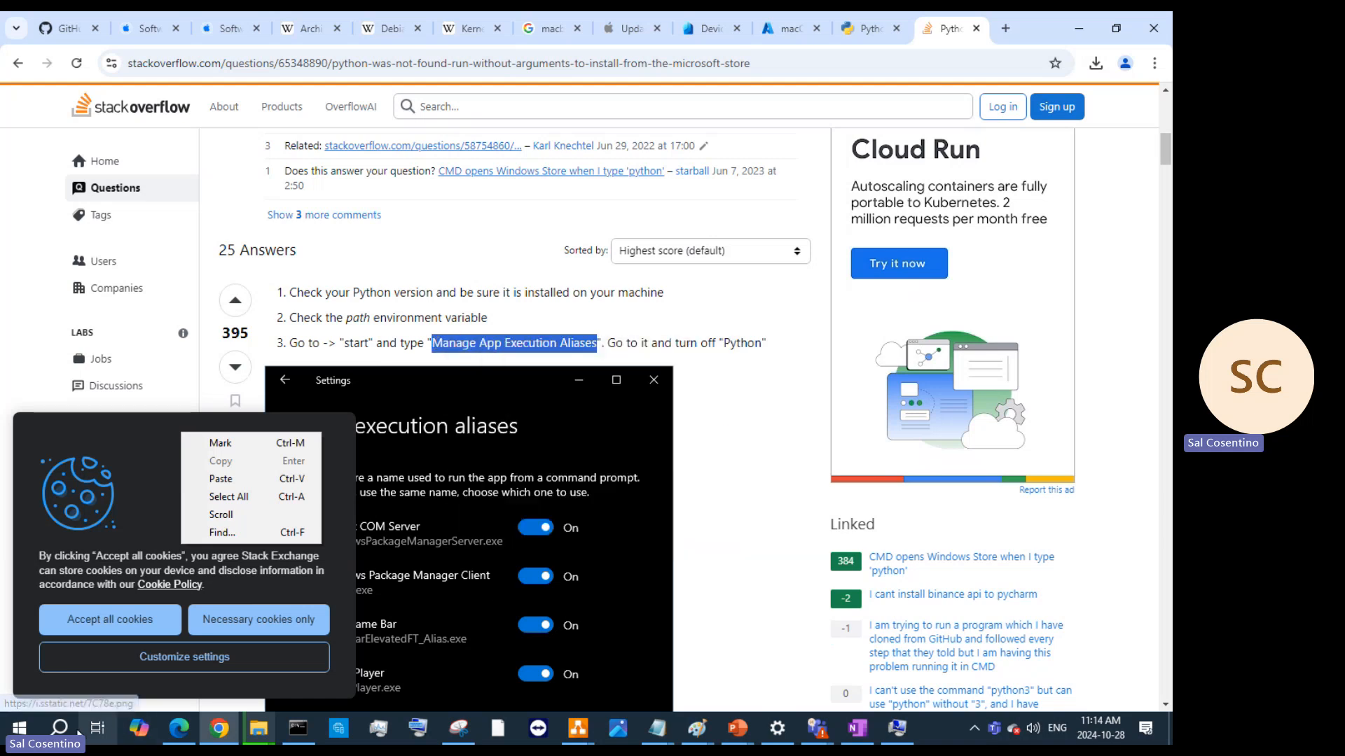
Search Windows for the copied text "Manage App Execution Aliases" and open the matching system settings page
{"action": "right_click", "coordinate": [21, 725]}
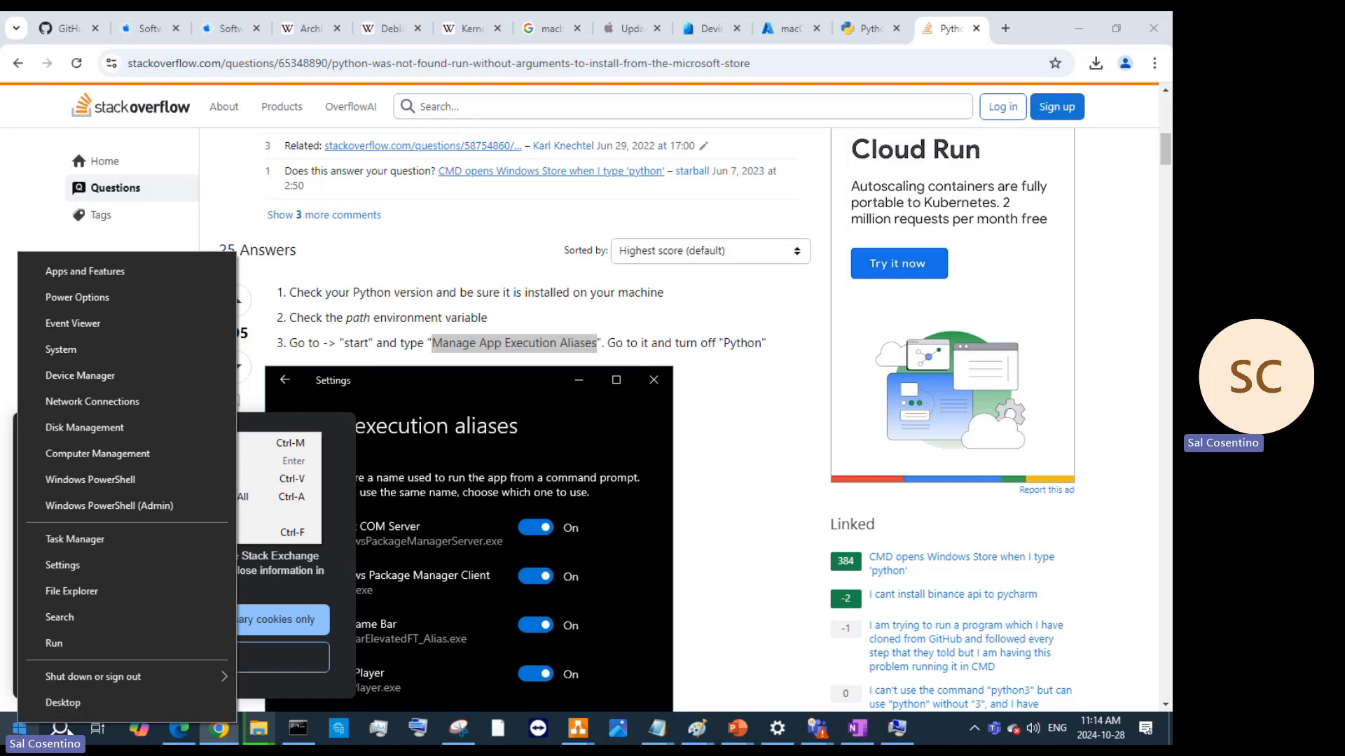
{"action": "left_click", "coordinate": [70, 728]}
{"action": "key", "text": "ctrl+v"}
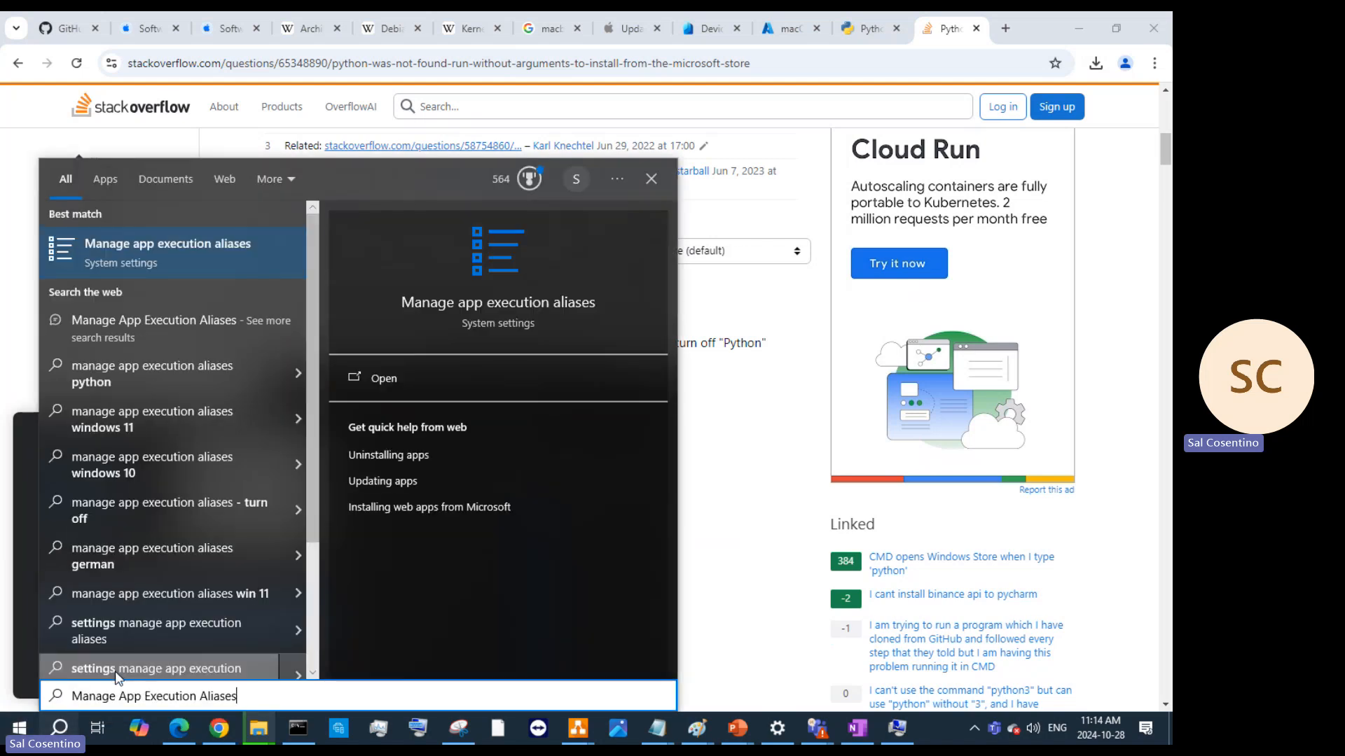
{"action": "key", "text": "Return"}
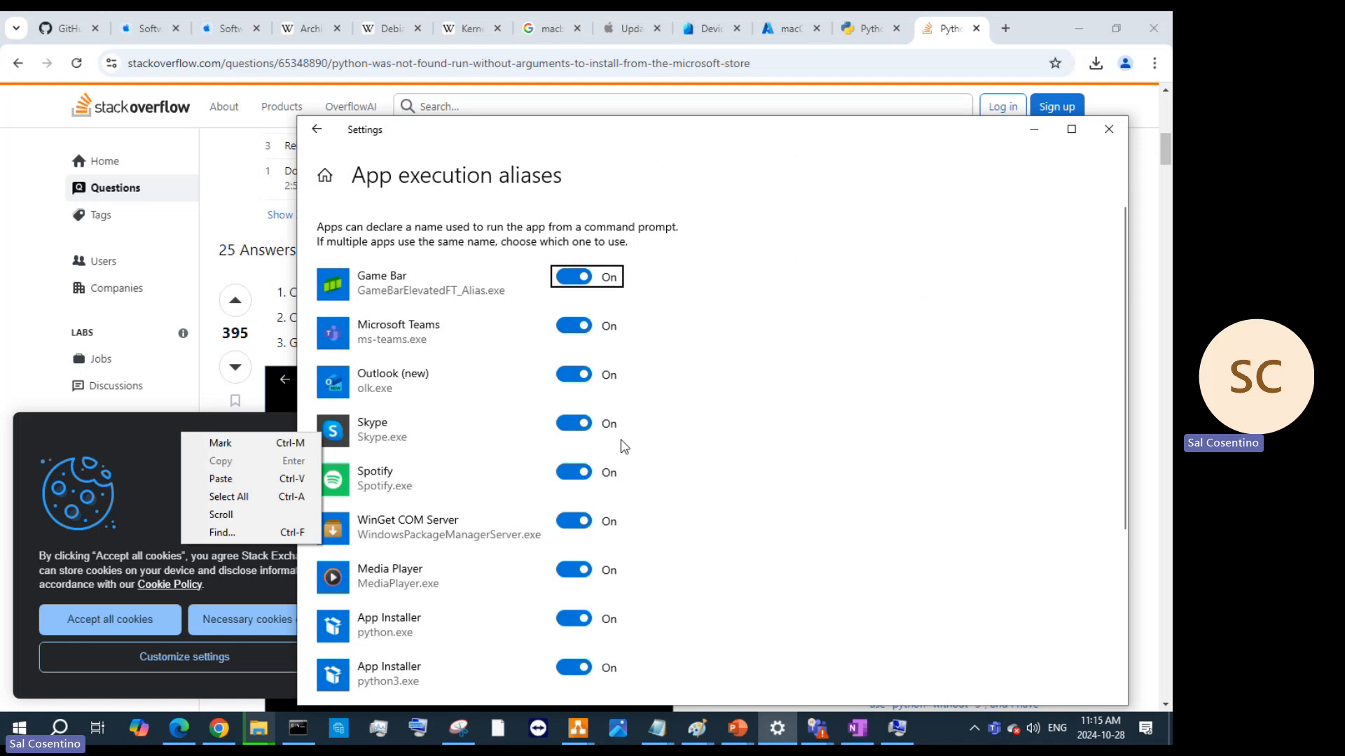
Turn off the App Installer aliases for python.exe and python3.exe and minimize the Settings window
{"action": "scroll", "coordinate": [621, 455], "scroll_direction": "down", "scroll_amount": 3}
{"action": "scroll", "coordinate": [627, 476], "scroll_direction": "up", "scroll_amount": 5}
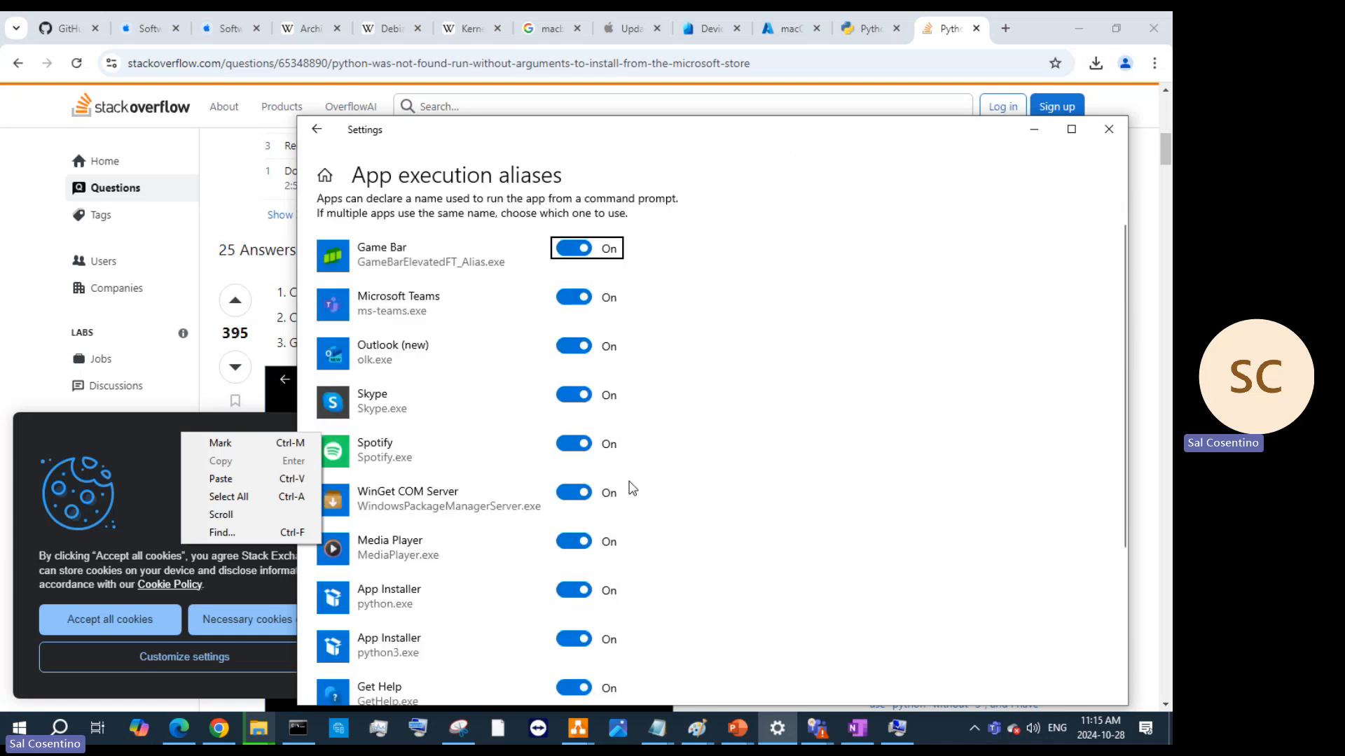
{"action": "scroll", "coordinate": [627, 434], "scroll_direction": "down", "scroll_amount": 3}
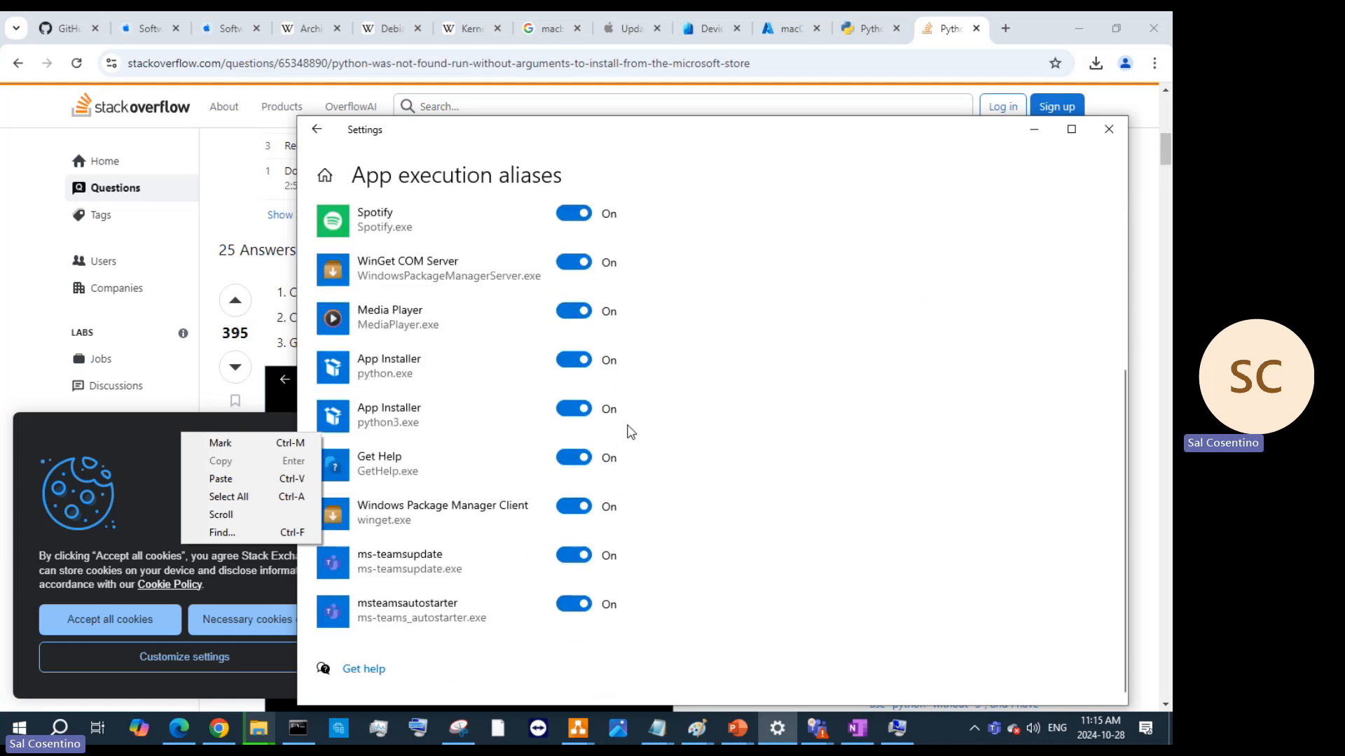
{"action": "left_click", "coordinate": [578, 361]}
{"action": "left_click", "coordinate": [571, 410]}
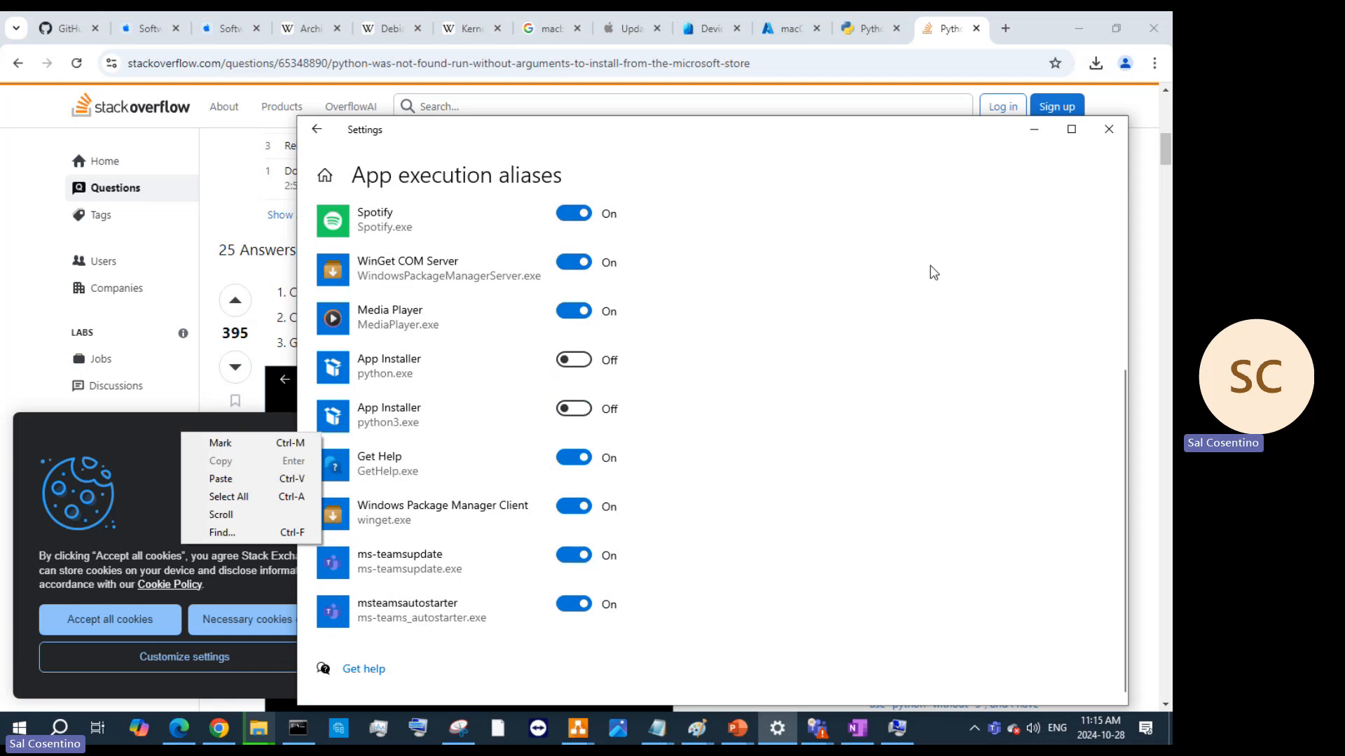
{"action": "left_click", "coordinate": [1033, 128]}
Read the further Stack Overflow answers about adding Python paths to the environment variables and disabling the App Installer aliases
{"action": "scroll", "coordinate": [732, 462], "scroll_direction": "down", "scroll_amount": 7}
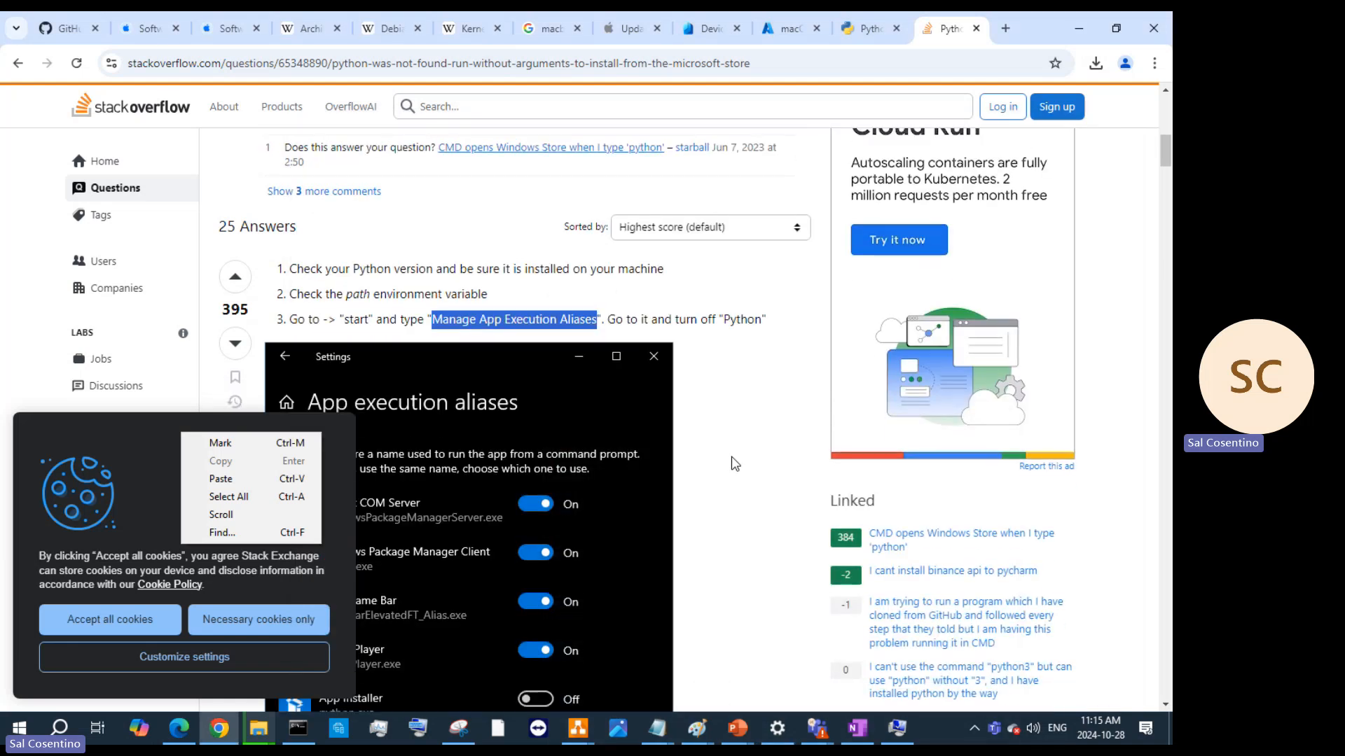
{"action": "scroll", "coordinate": [732, 463], "scroll_direction": "down", "scroll_amount": 3}
{"action": "scroll", "coordinate": [732, 459], "scroll_direction": "down", "scroll_amount": 6}
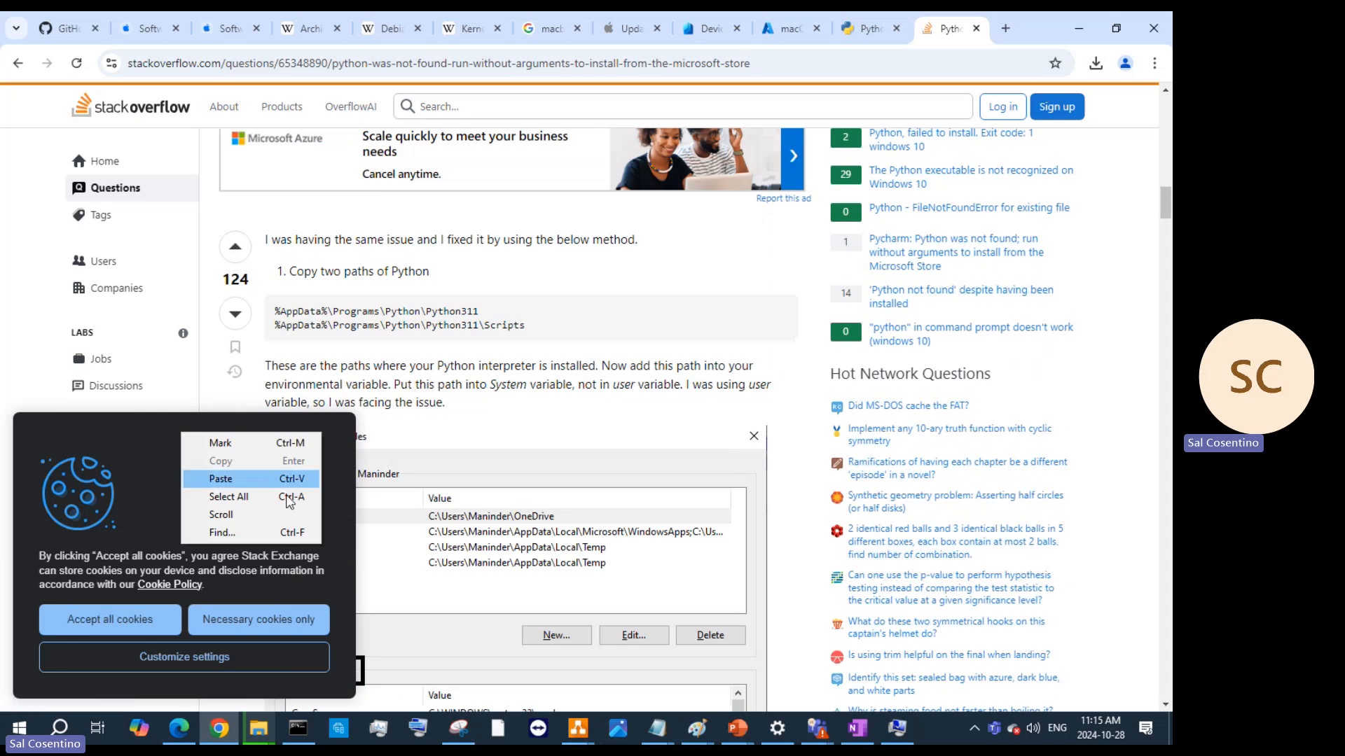
{"action": "scroll", "coordinate": [557, 402], "scroll_direction": "down", "scroll_amount": 1}
{"action": "scroll", "coordinate": [557, 401], "scroll_direction": "down", "scroll_amount": 2}
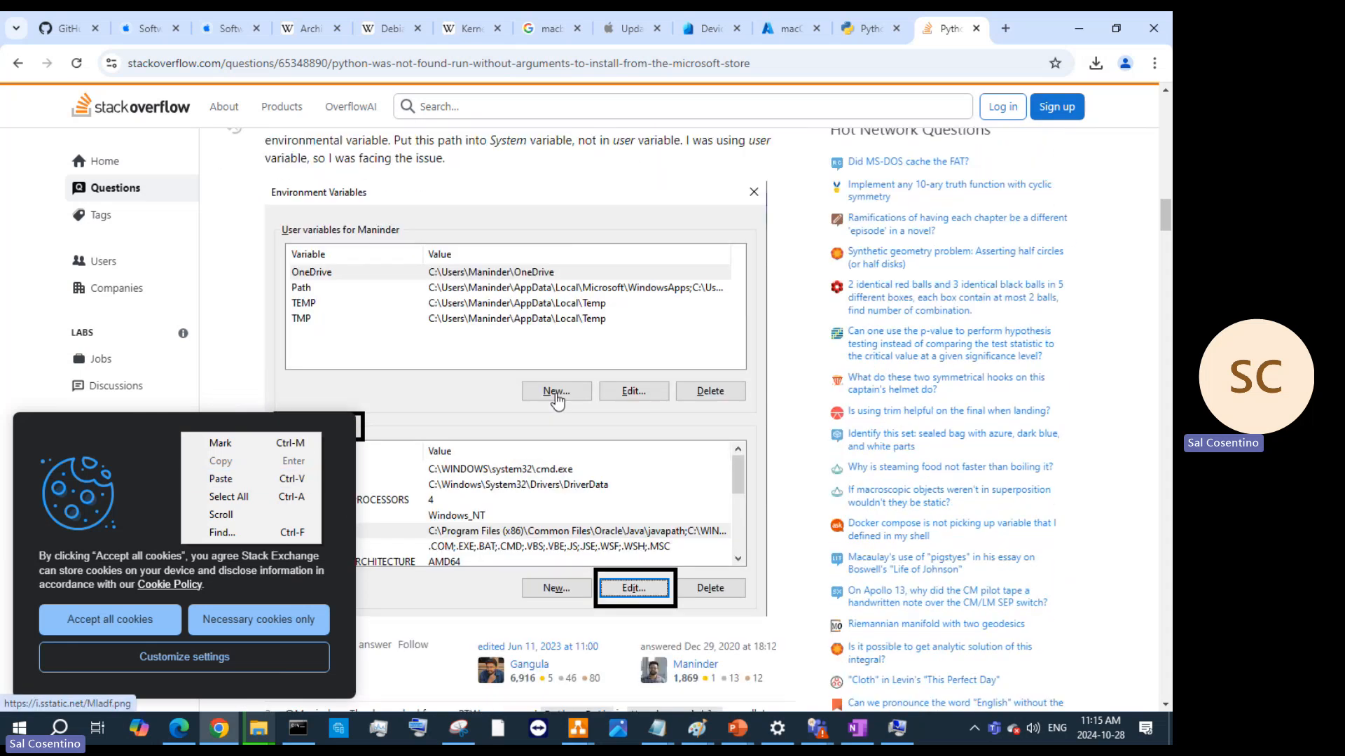
{"action": "scroll", "coordinate": [558, 399], "scroll_direction": "up", "scroll_amount": 2}
{"action": "scroll", "coordinate": [557, 401], "scroll_direction": "down", "scroll_amount": 3}
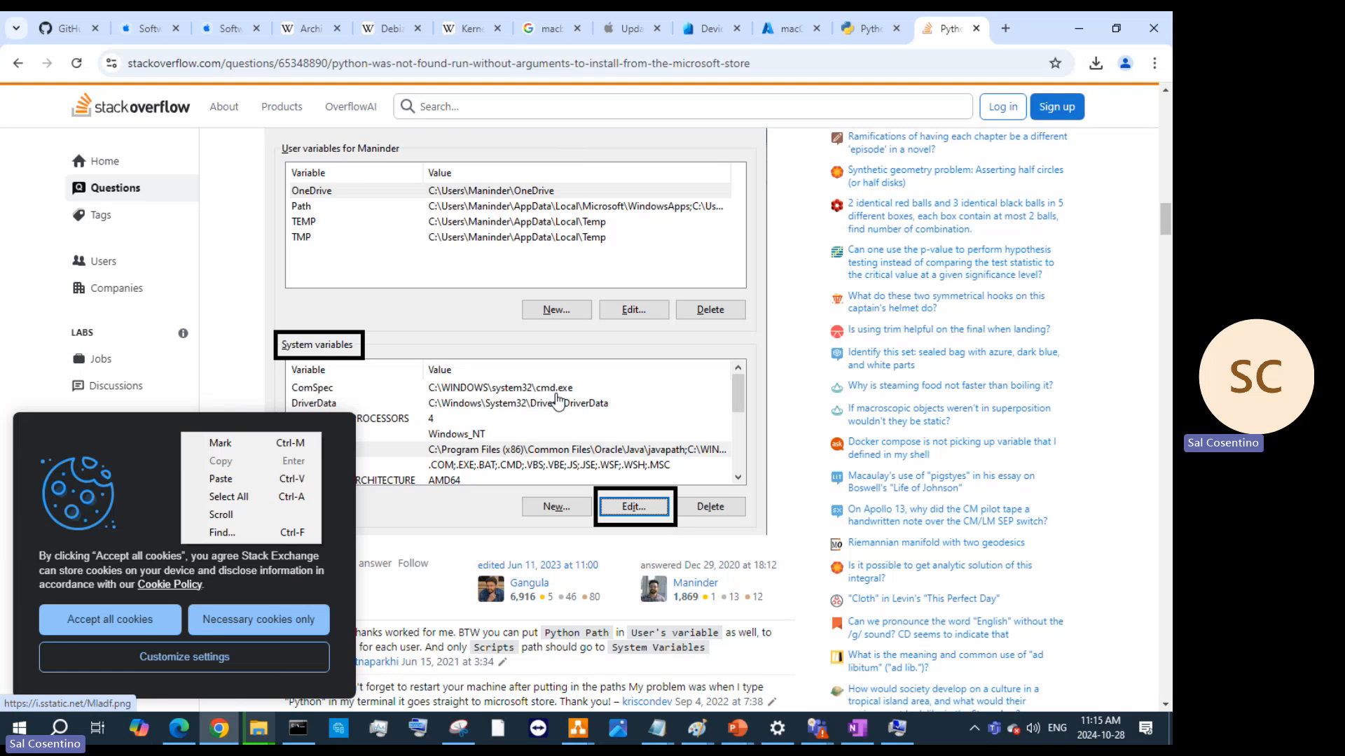
{"action": "scroll", "coordinate": [557, 399], "scroll_direction": "down", "scroll_amount": 3}
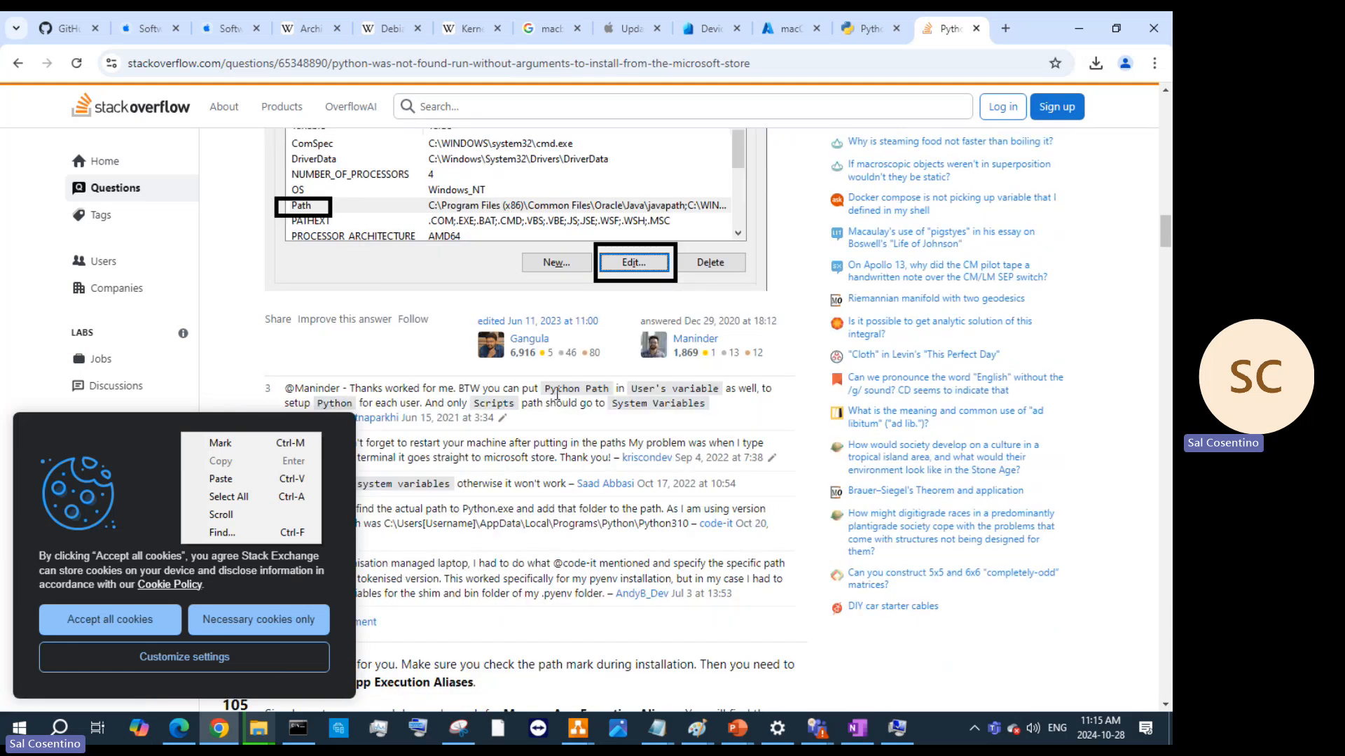
{"action": "scroll", "coordinate": [558, 394], "scroll_direction": "down", "scroll_amount": 7}
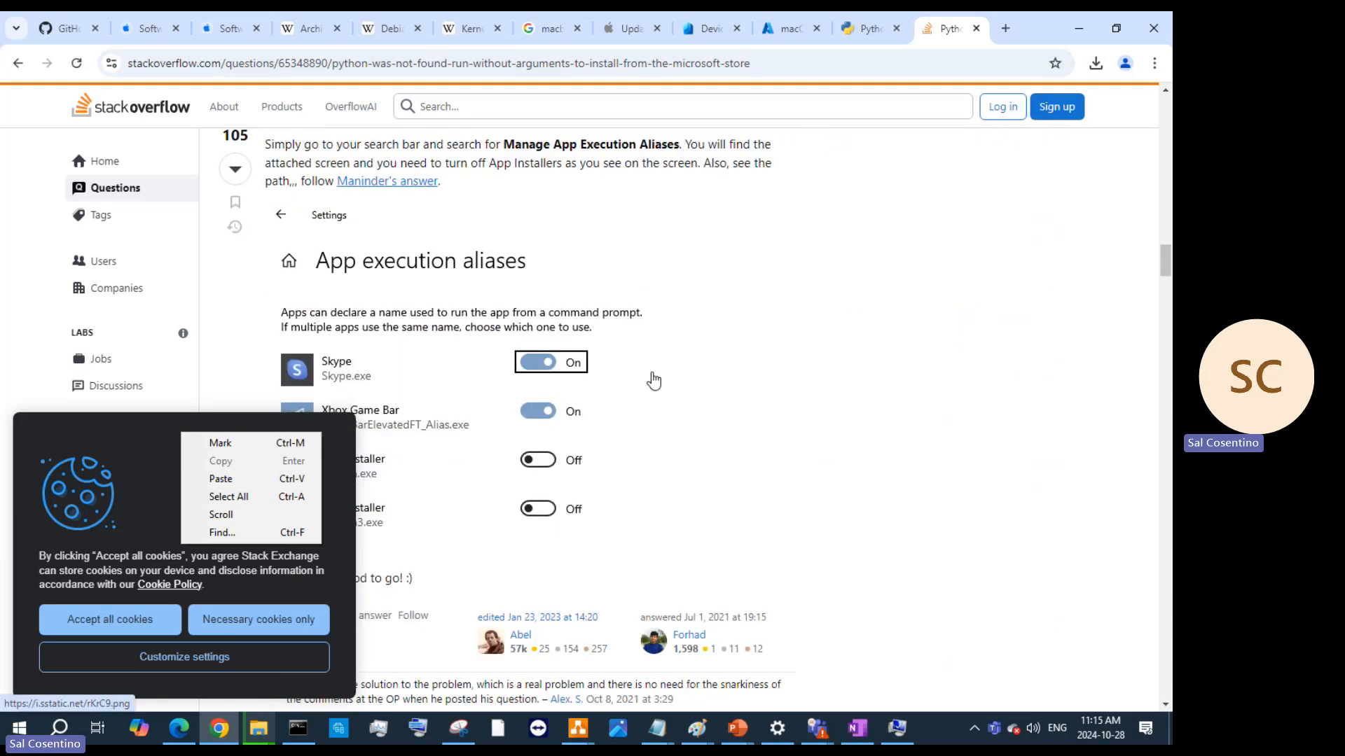
{"action": "scroll", "coordinate": [654, 380], "scroll_direction": "down", "scroll_amount": 2}
{"action": "scroll", "coordinate": [653, 380], "scroll_direction": "up", "scroll_amount": 3}
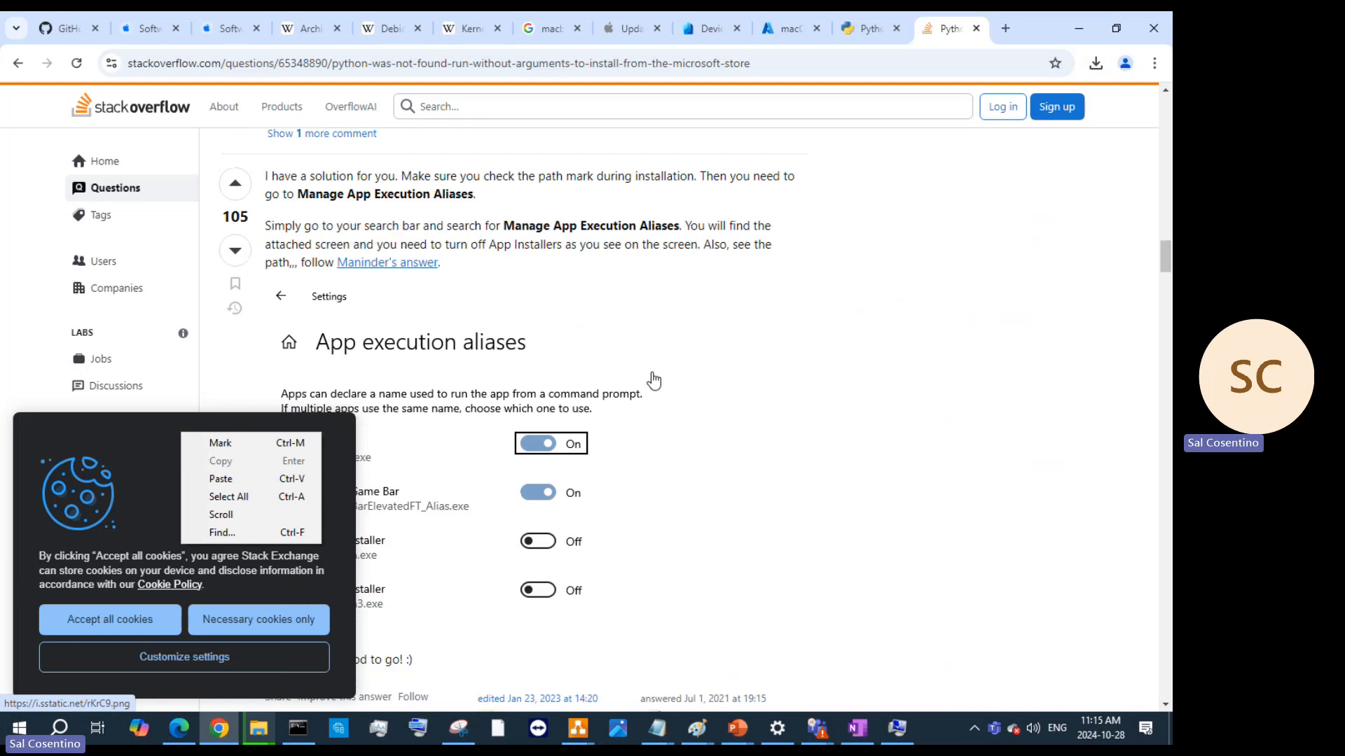
Minimize the browser and run win-install.cmd from the unlocker-master folder as administrator
{"action": "left_click", "coordinate": [1078, 28]}
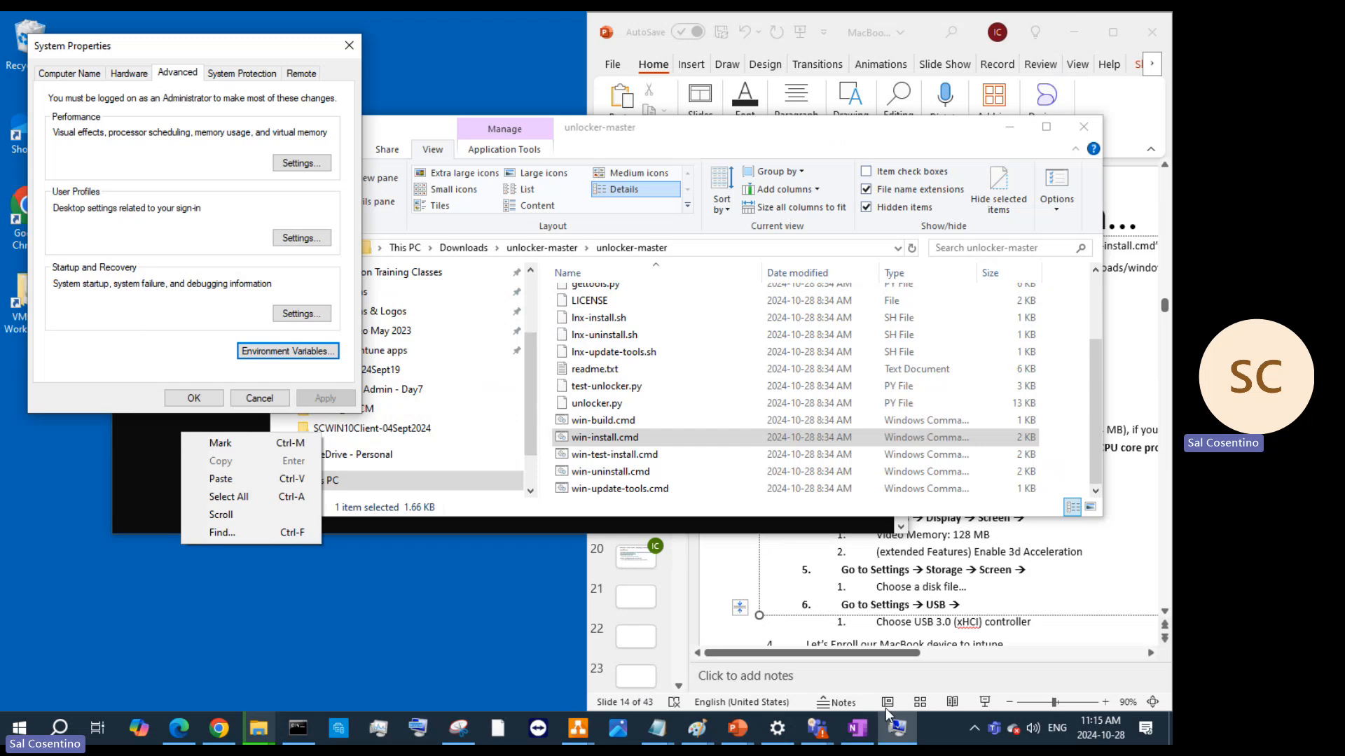
{"action": "left_click", "coordinate": [973, 729]}
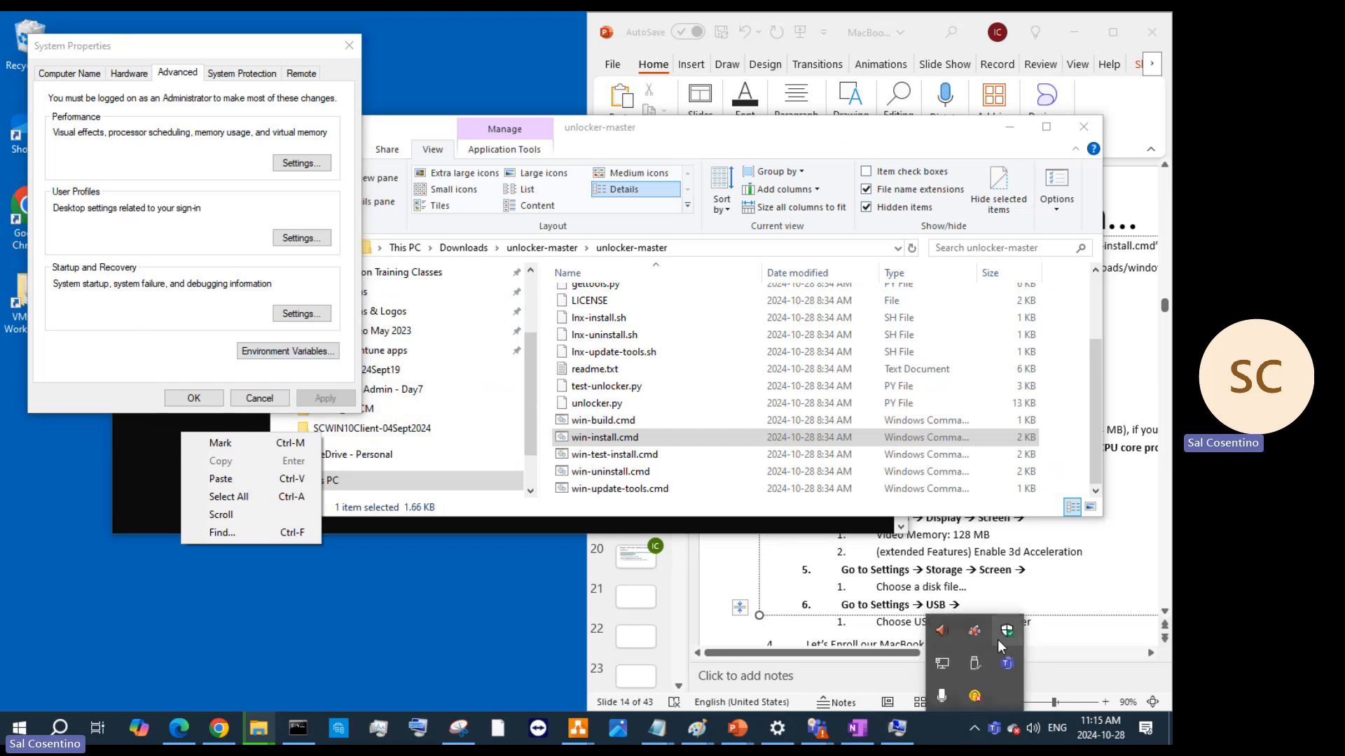
{"action": "left_click", "coordinate": [385, 554]}
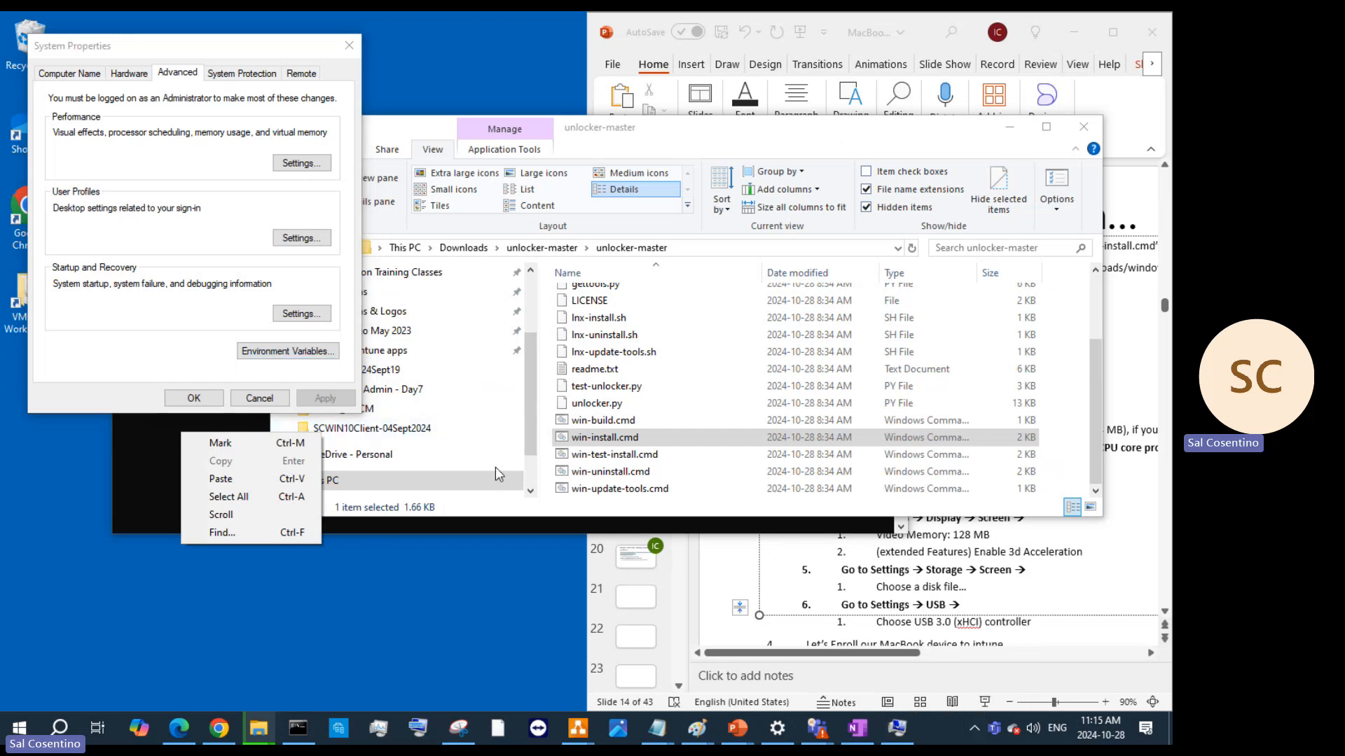
{"action": "right_click", "coordinate": [632, 438]}
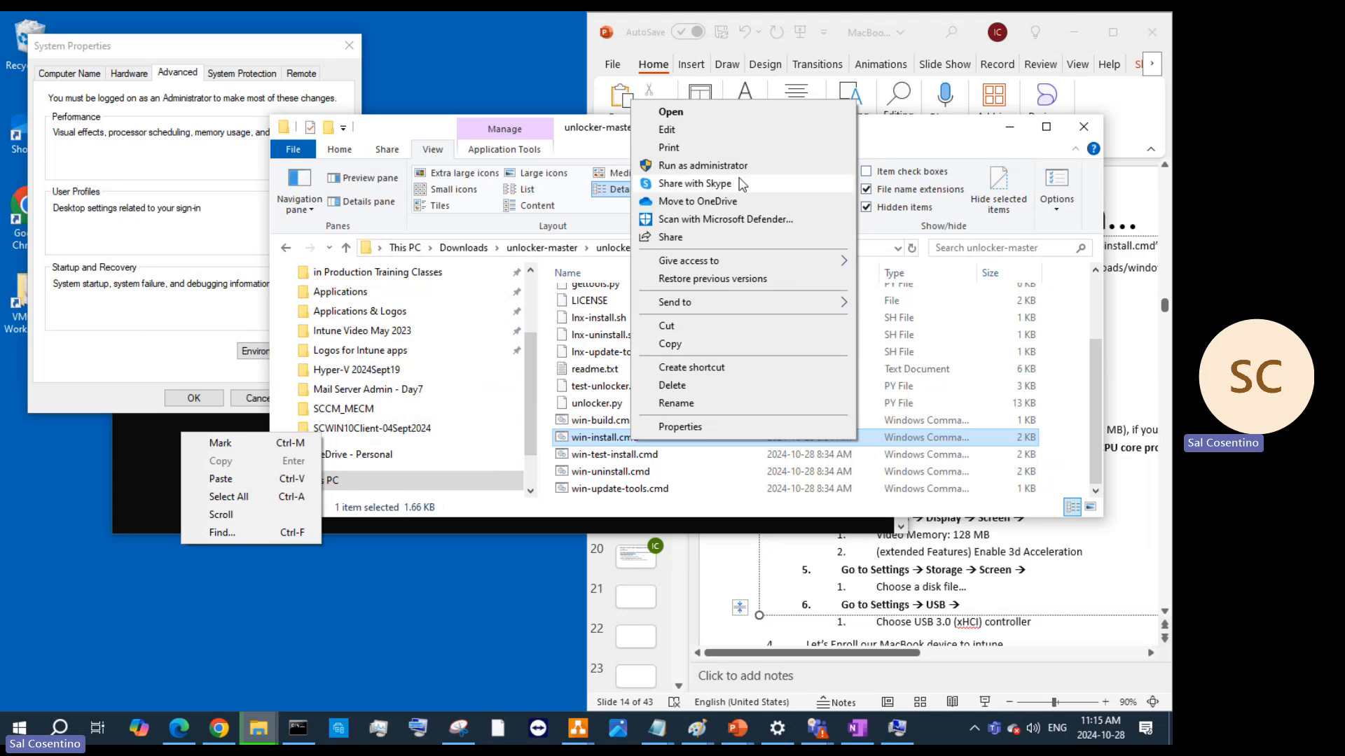
{"action": "left_click", "coordinate": [702, 165]}
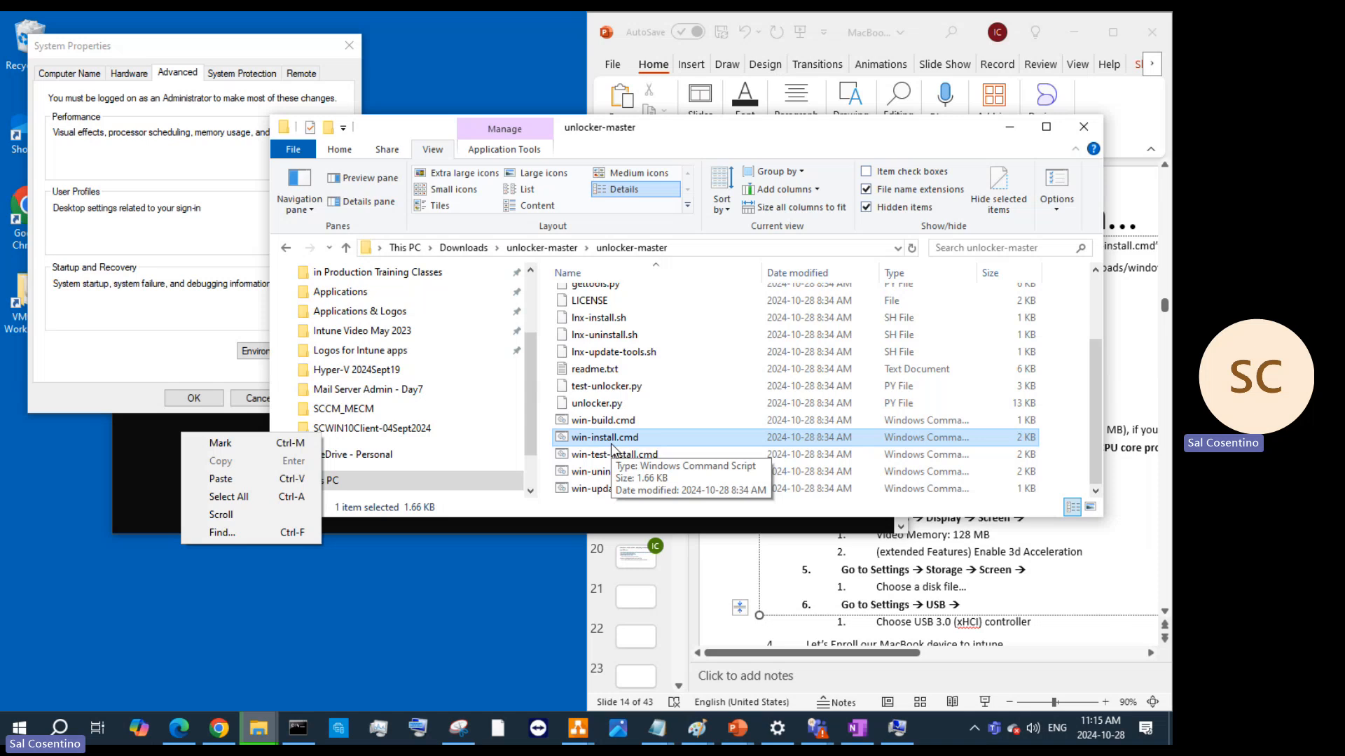
Check the available file actions for unlocker.py and try to open the script from the unlocker-master folder
{"action": "right_click", "coordinate": [617, 405]}
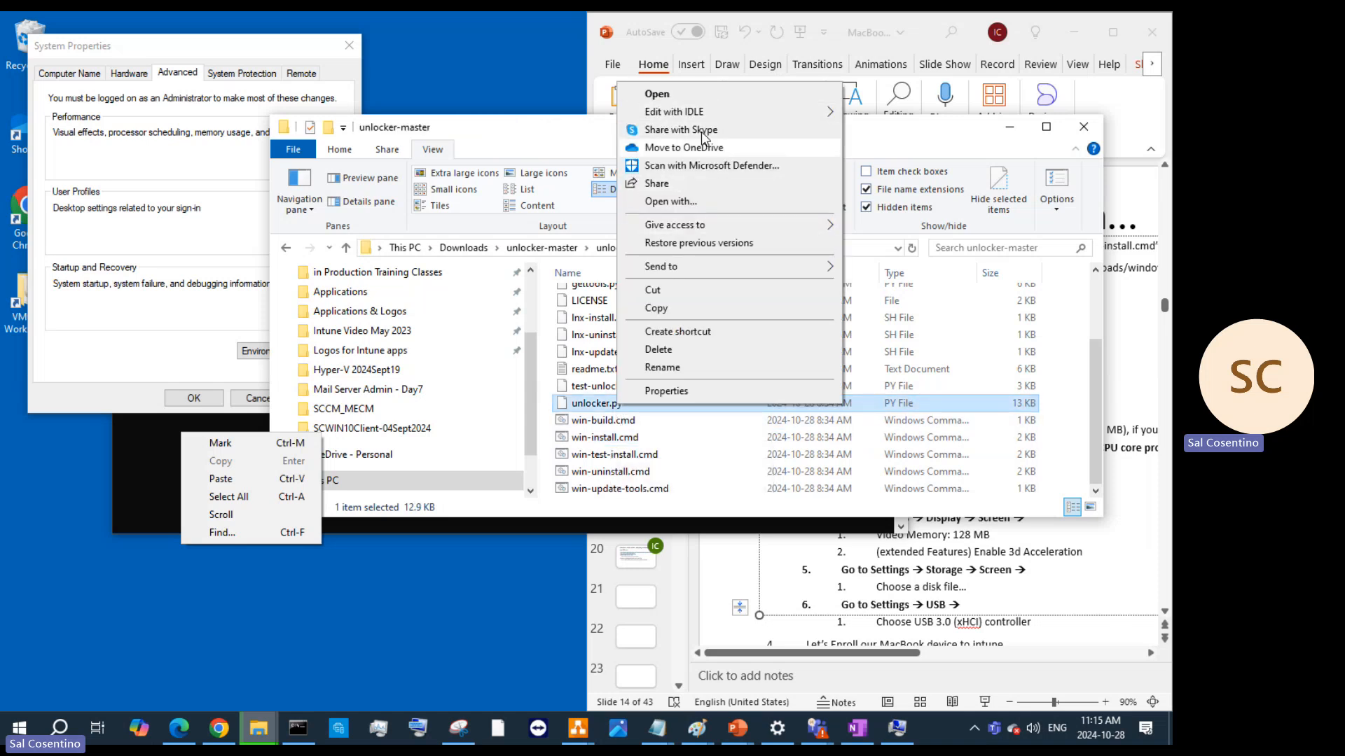
{"action": "mouse_move", "coordinate": [709, 112]}
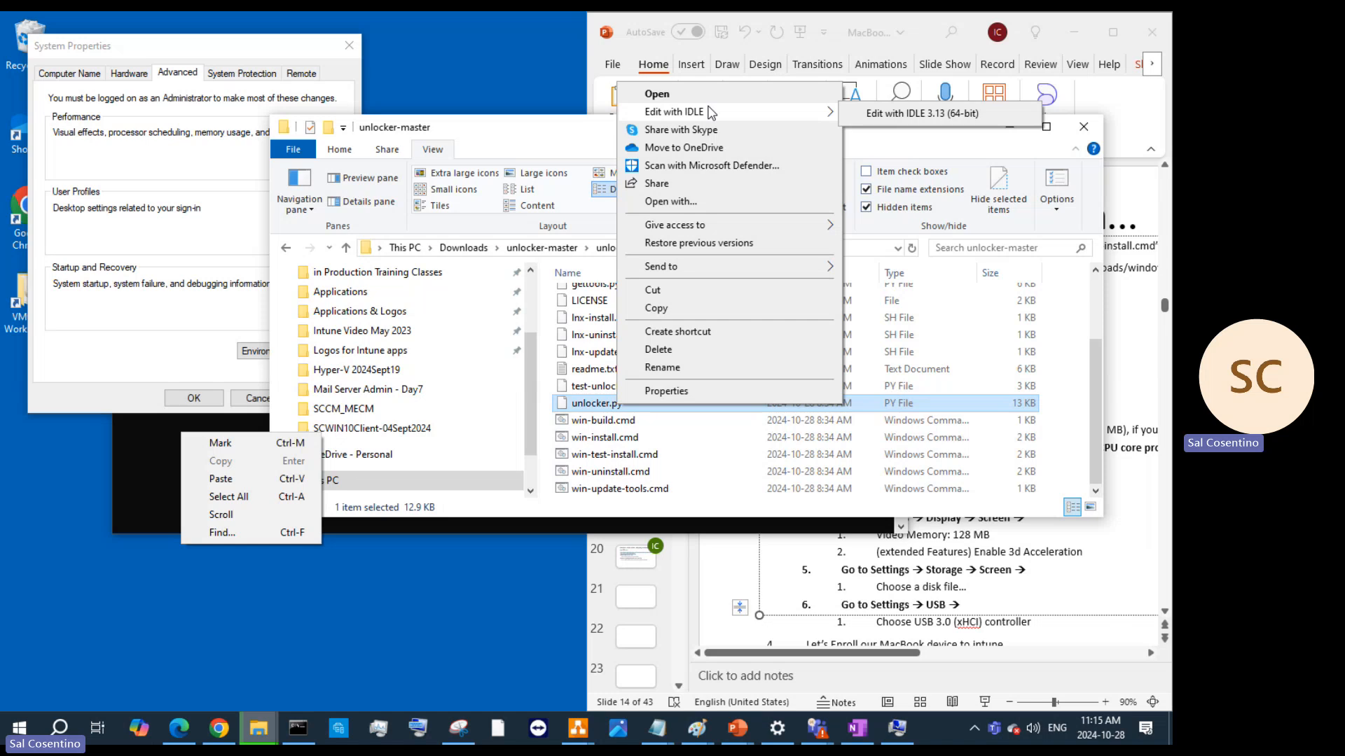
{"action": "left_click", "coordinate": [571, 410]}
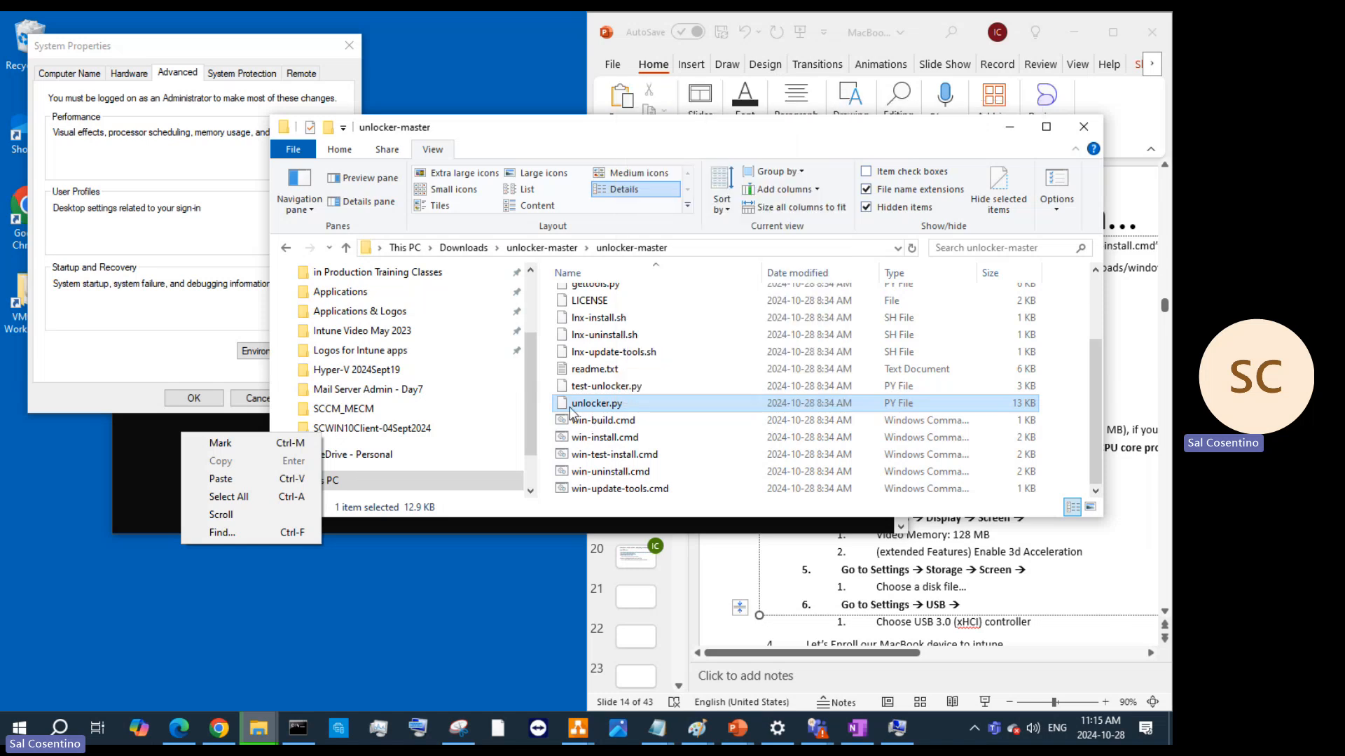
{"action": "right_click", "coordinate": [571, 408]}
{"action": "key", "text": "Return"}
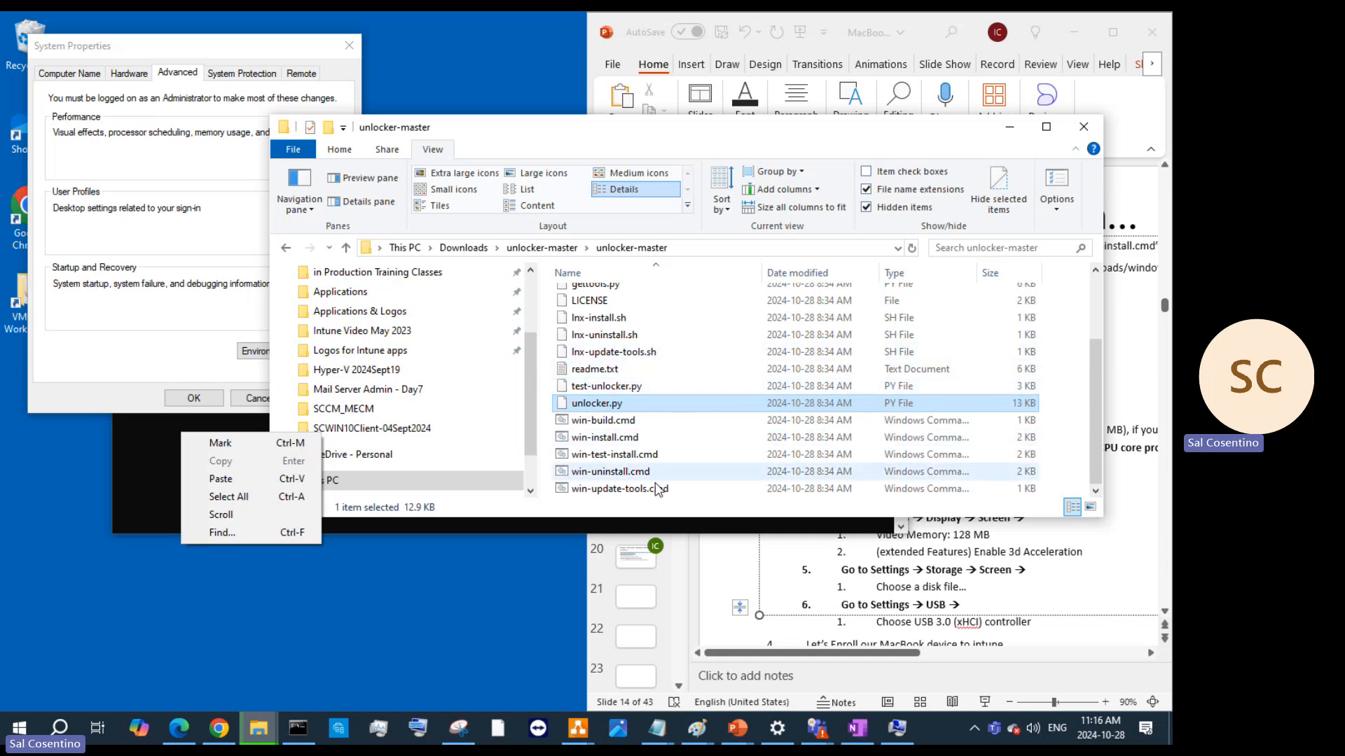
Close the Command Prompt and System Properties windows and minimize the unlocker-master folder window
{"action": "left_click", "coordinate": [130, 490]}
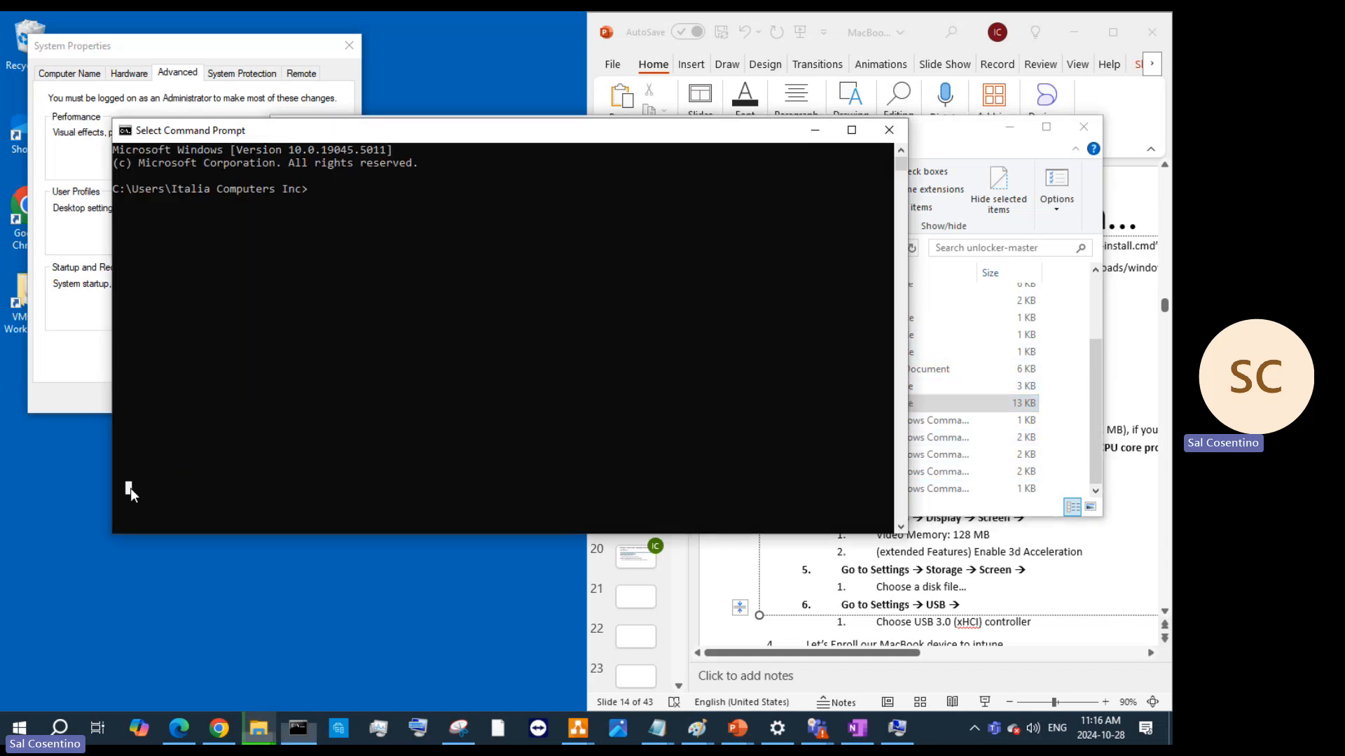
{"action": "left_click", "coordinate": [889, 130]}
{"action": "left_click", "coordinate": [350, 62]}
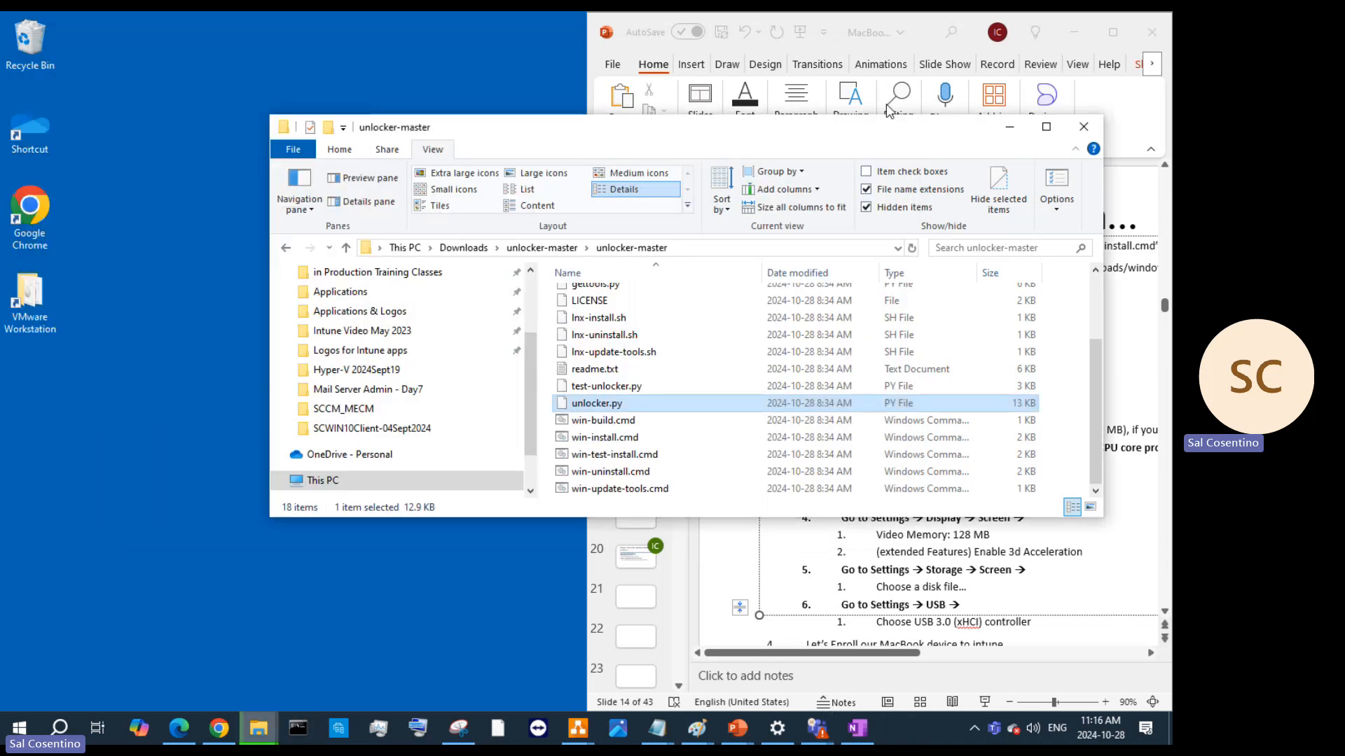
{"action": "left_click", "coordinate": [1009, 128]}
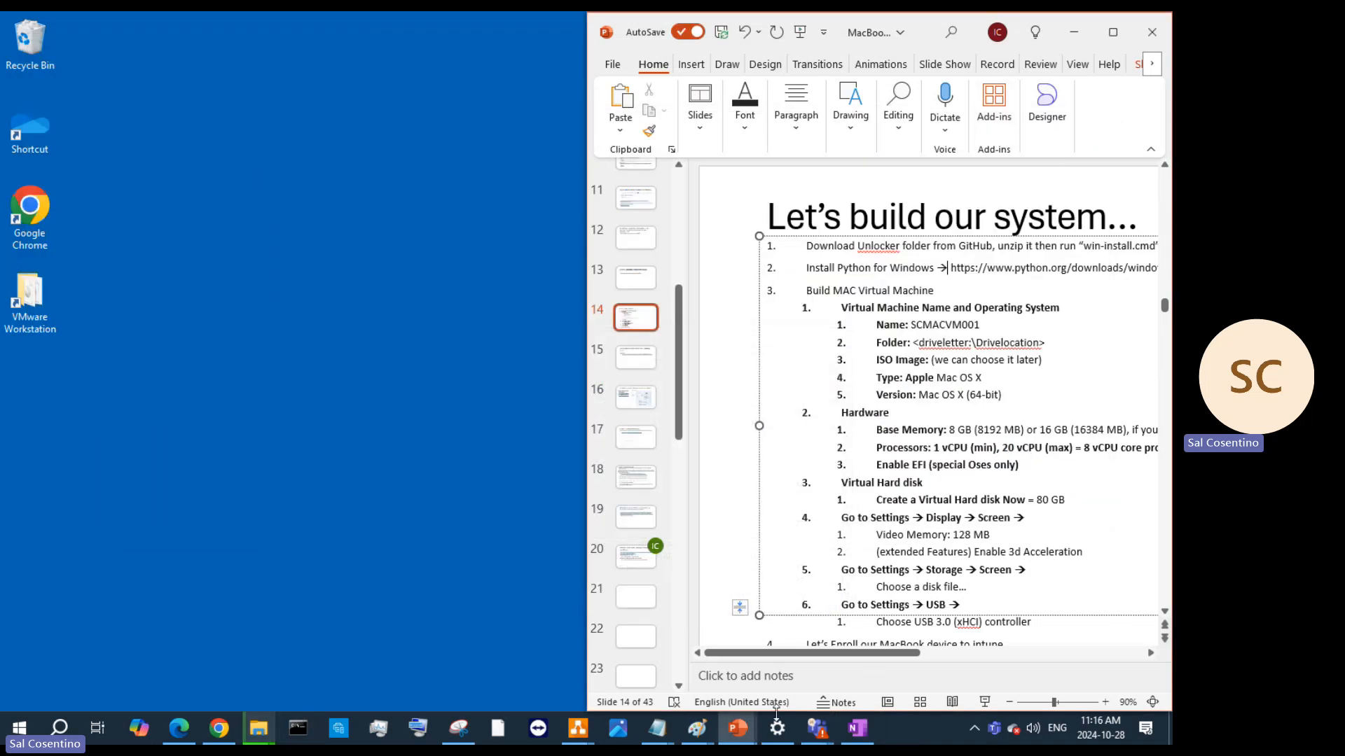
Open VMware Workstation, check the New Virtual Machine Wizard's guest operating systems for a Mac OS X option, and cancel the wizard
{"action": "left_click", "coordinate": [15, 305]}
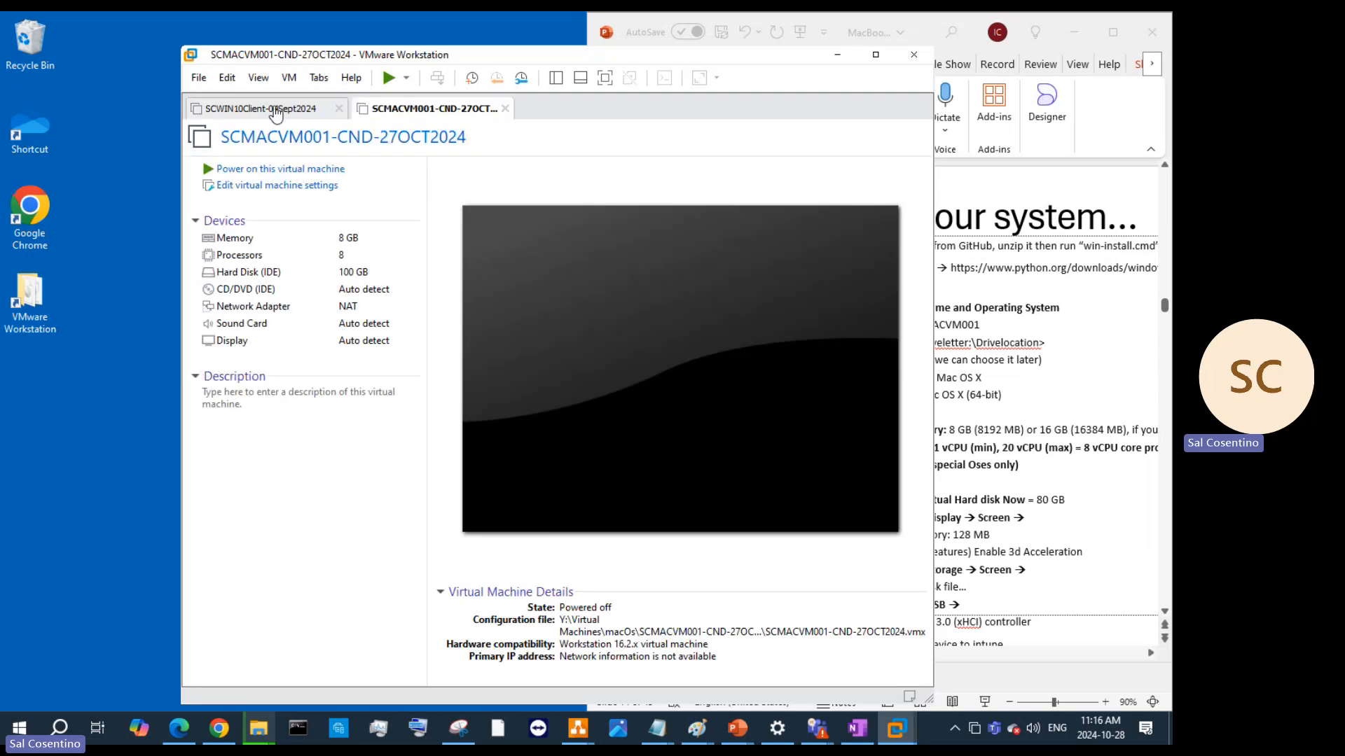
{"action": "left_click", "coordinate": [199, 77]}
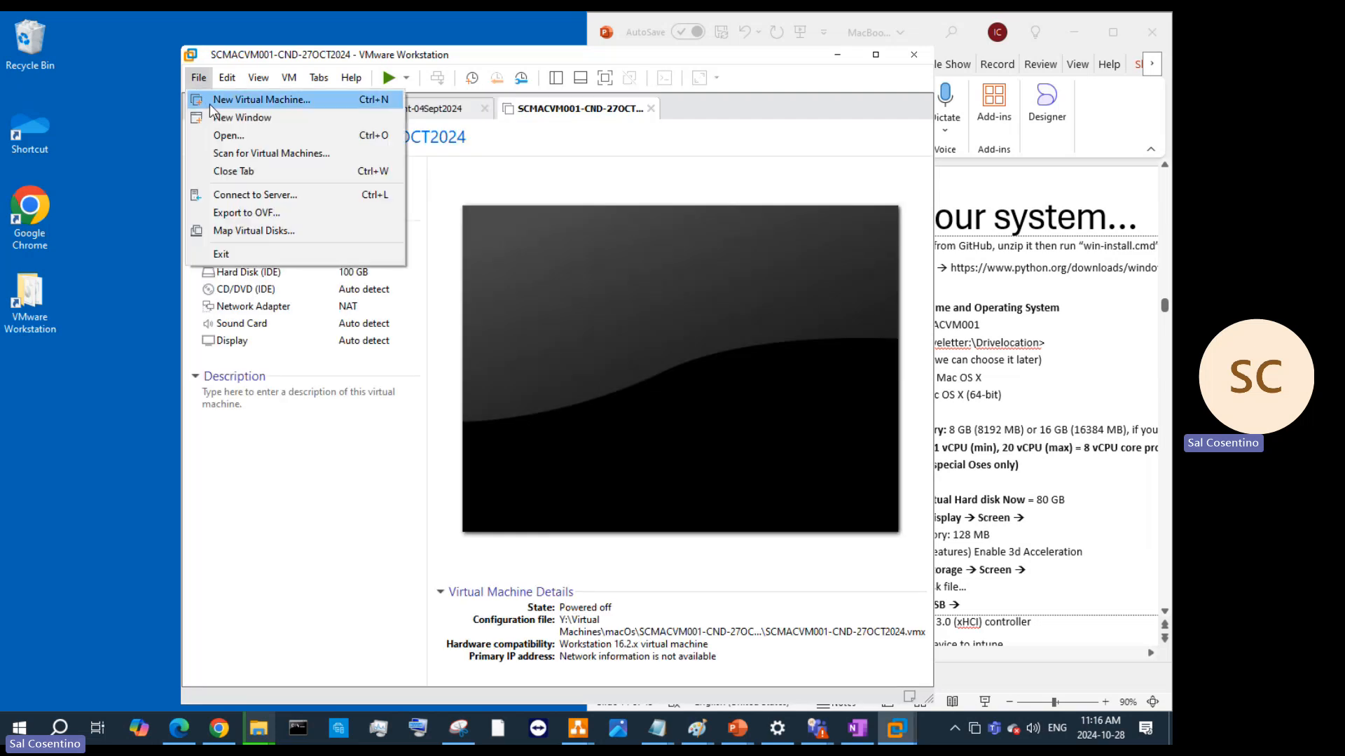
{"action": "left_click", "coordinate": [208, 104]}
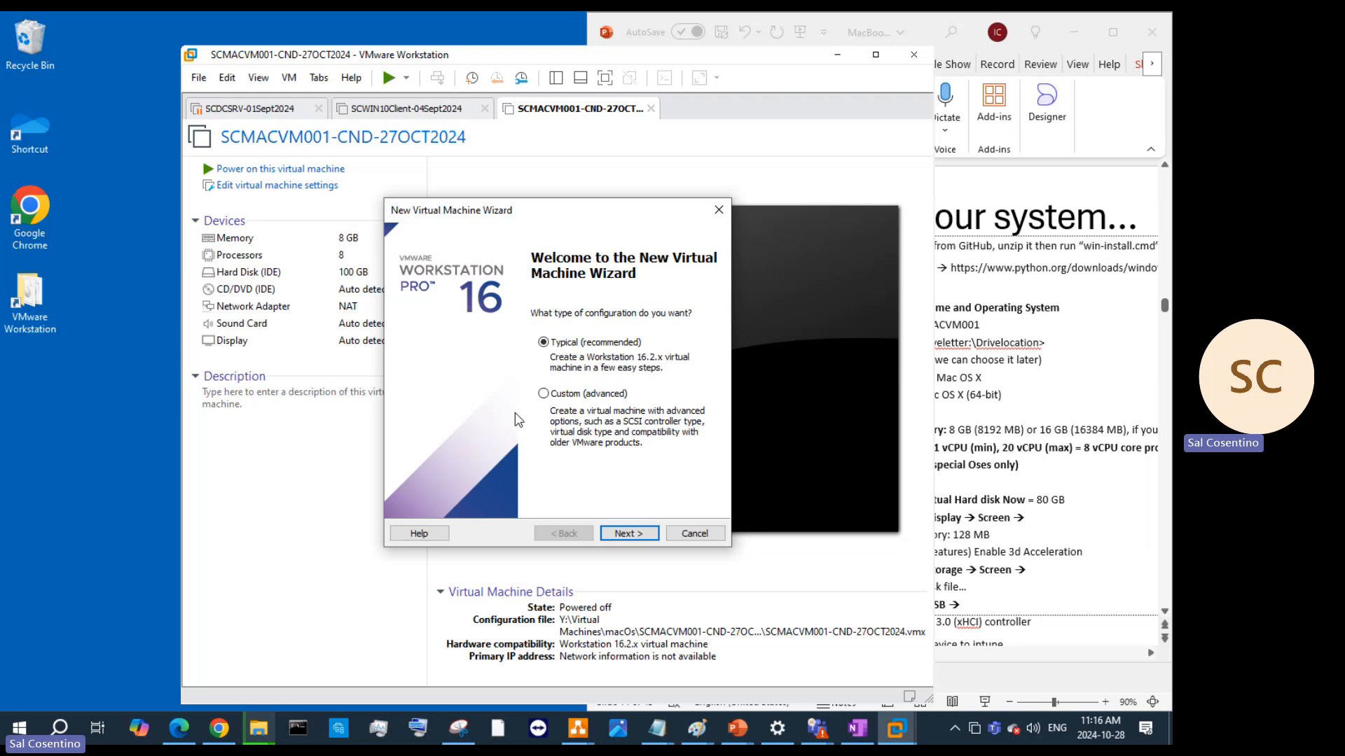
{"action": "left_click", "coordinate": [629, 535]}
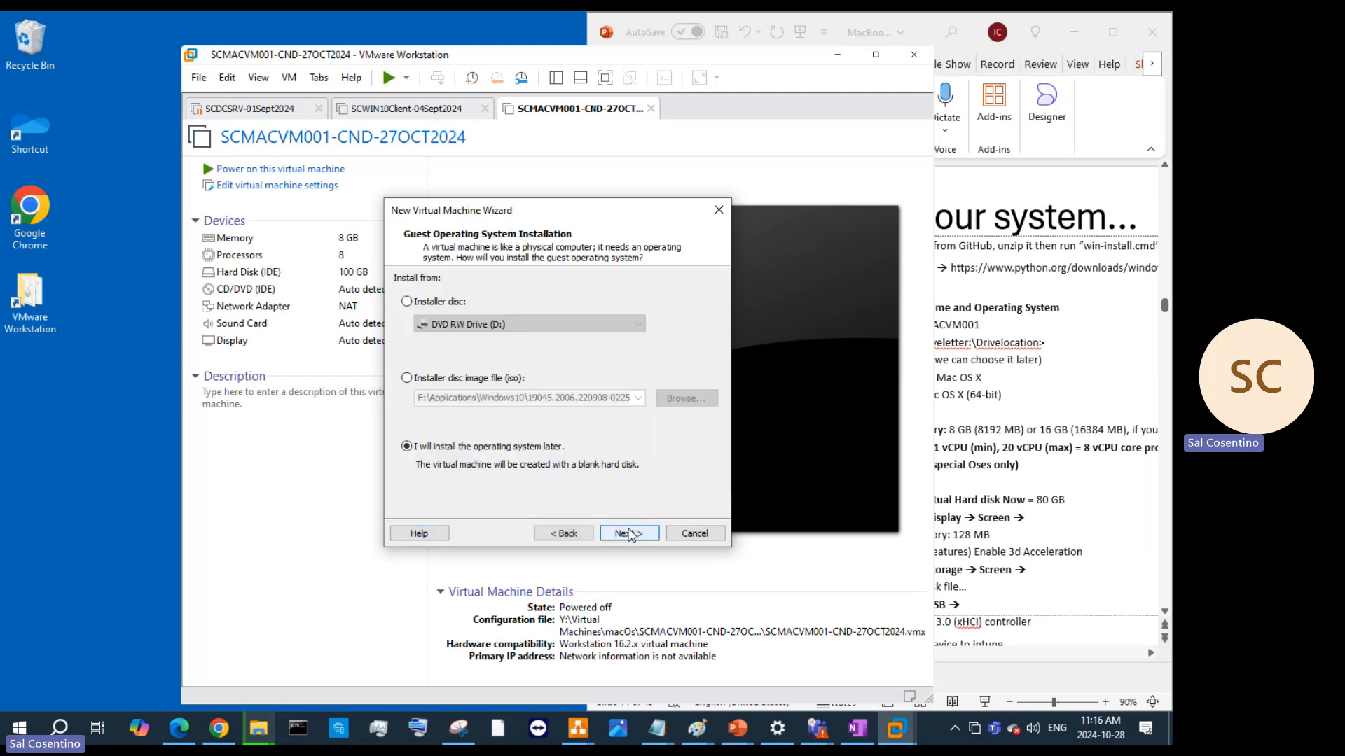
{"action": "left_click", "coordinate": [630, 534]}
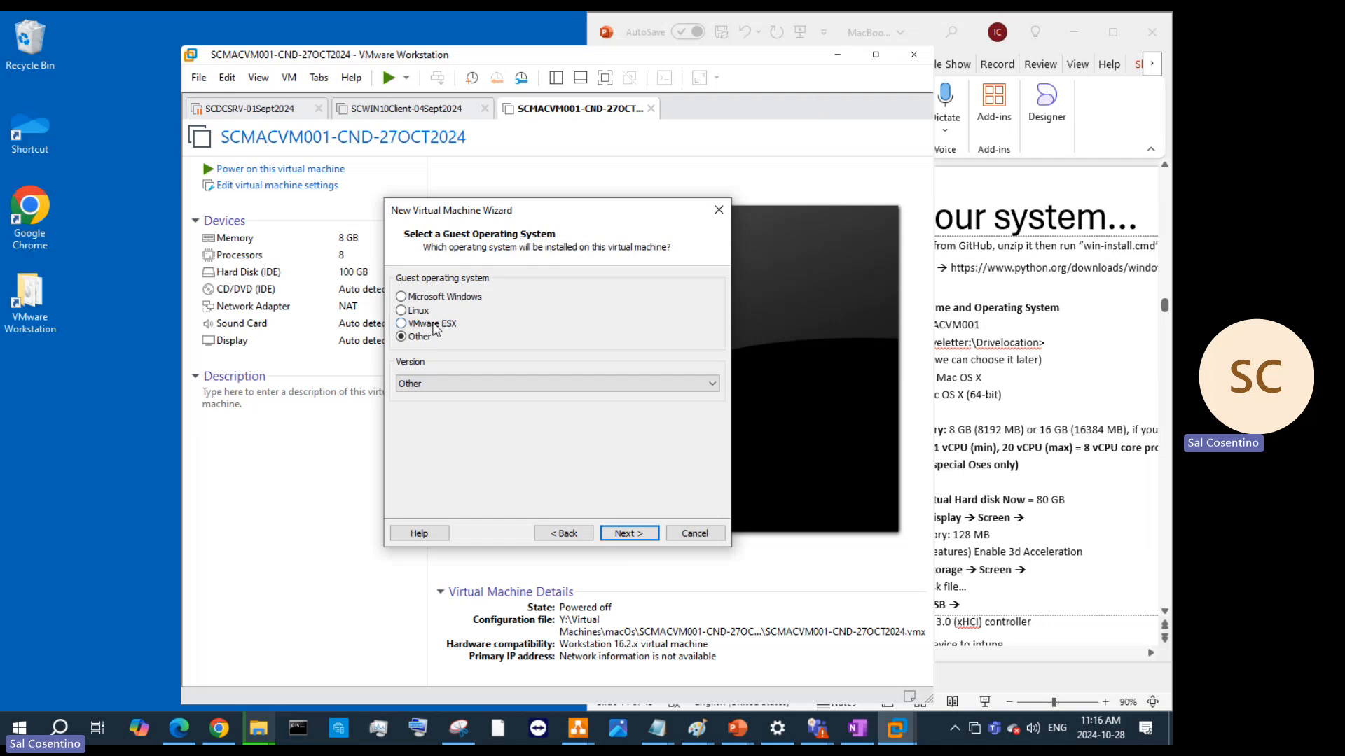
{"action": "left_click", "coordinate": [430, 324]}
{"action": "left_click", "coordinate": [418, 312]}
{"action": "left_click", "coordinate": [431, 297]}
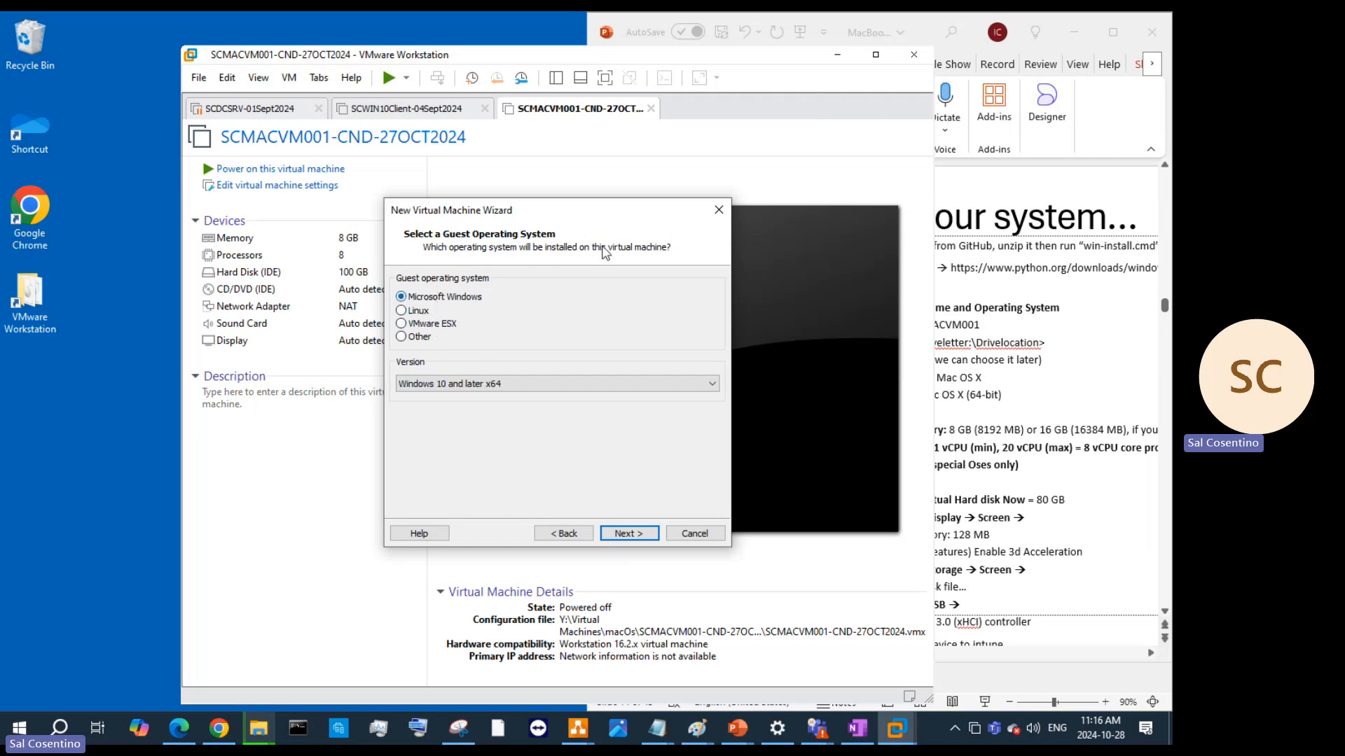
{"action": "left_click", "coordinate": [719, 209]}
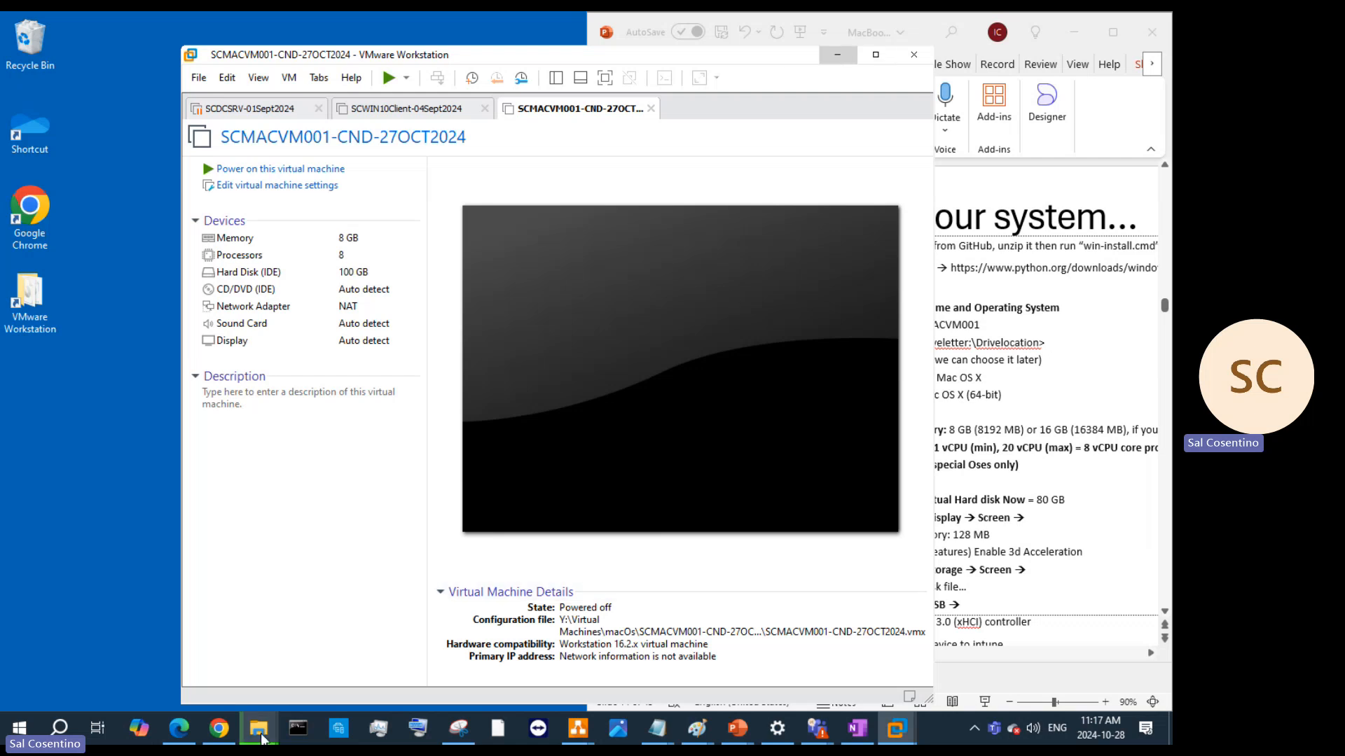
Return to the unlocker-master folder and open its backup subfolder to inspect the backed-up files
{"action": "mouse_move", "coordinate": [262, 734]}
{"action": "left_click", "coordinate": [208, 687]}
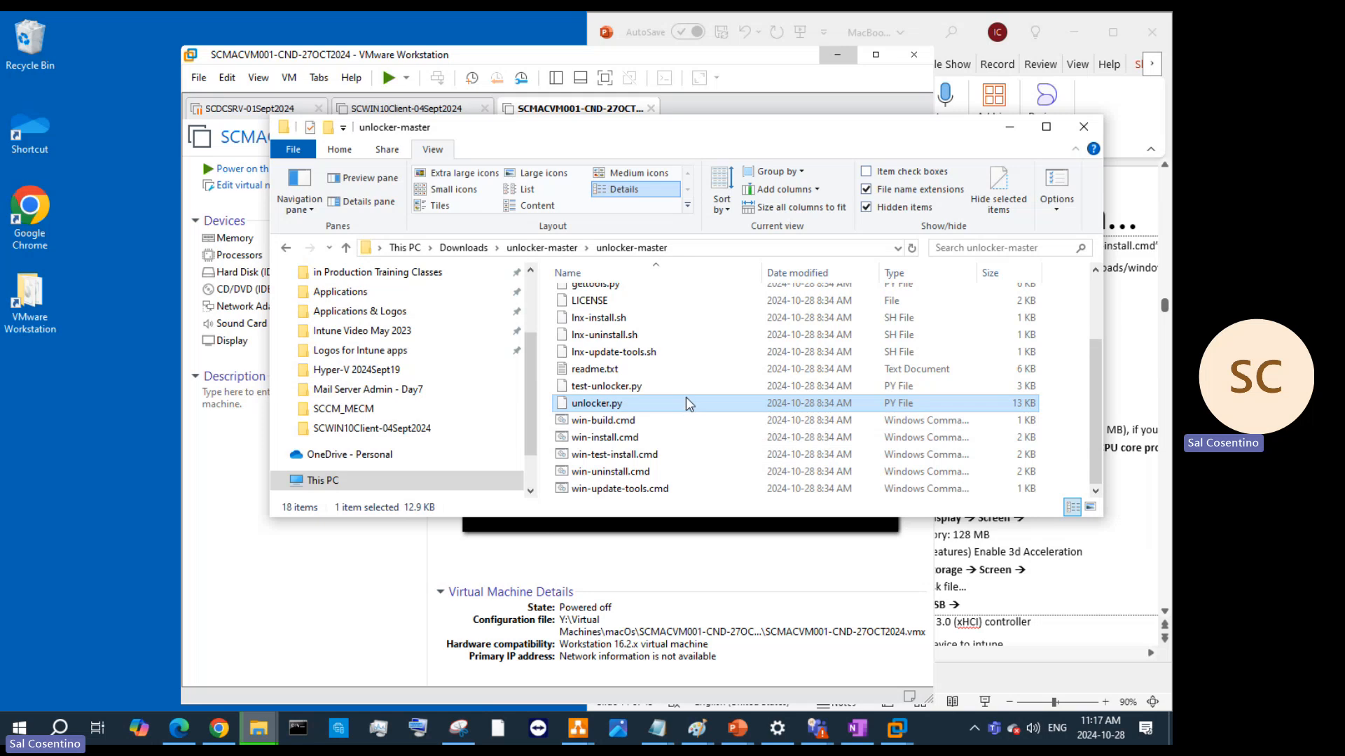
{"action": "scroll", "coordinate": [693, 449], "scroll_direction": "up", "scroll_amount": 2}
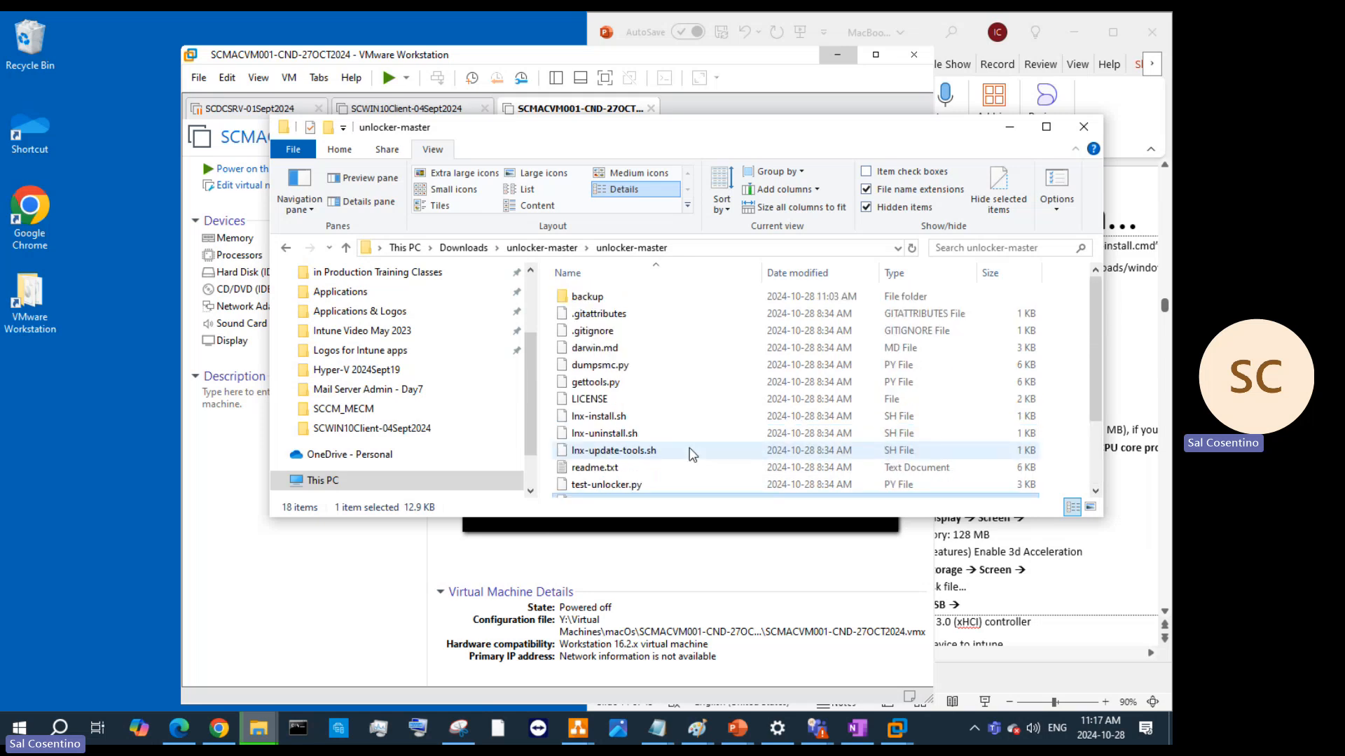
{"action": "double_click", "coordinate": [619, 302]}
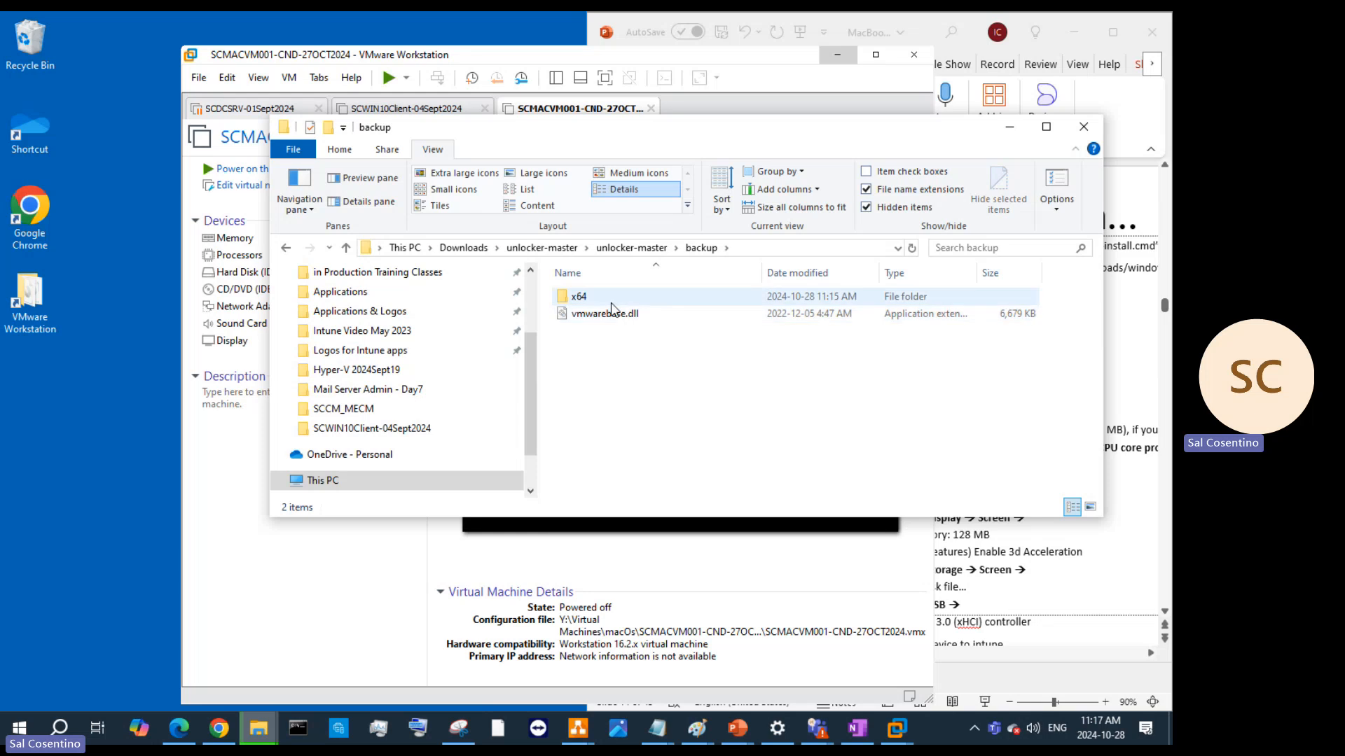
Inspect the backed-up files in the x64 subfolder of backup, and return to the outer unlocker-master folder
{"action": "double_click", "coordinate": [611, 303]}
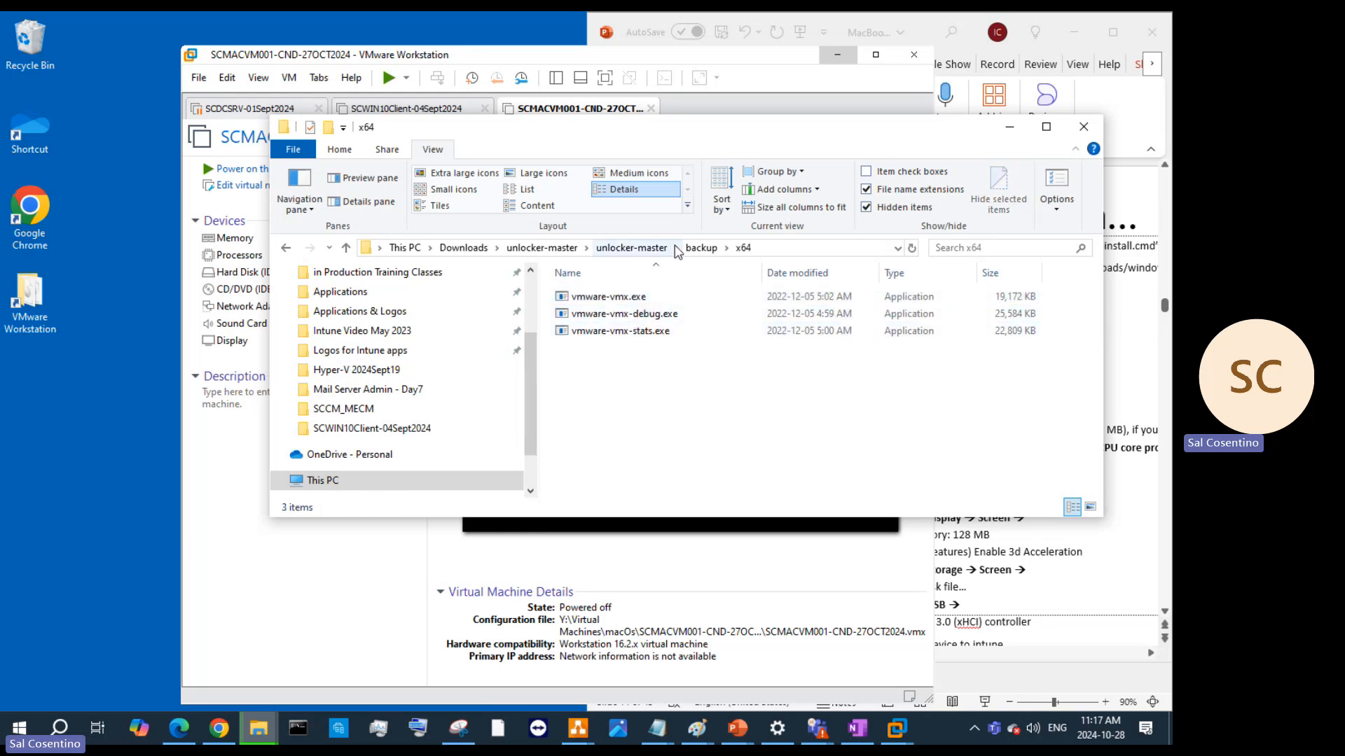
{"action": "left_click", "coordinate": [542, 248]}
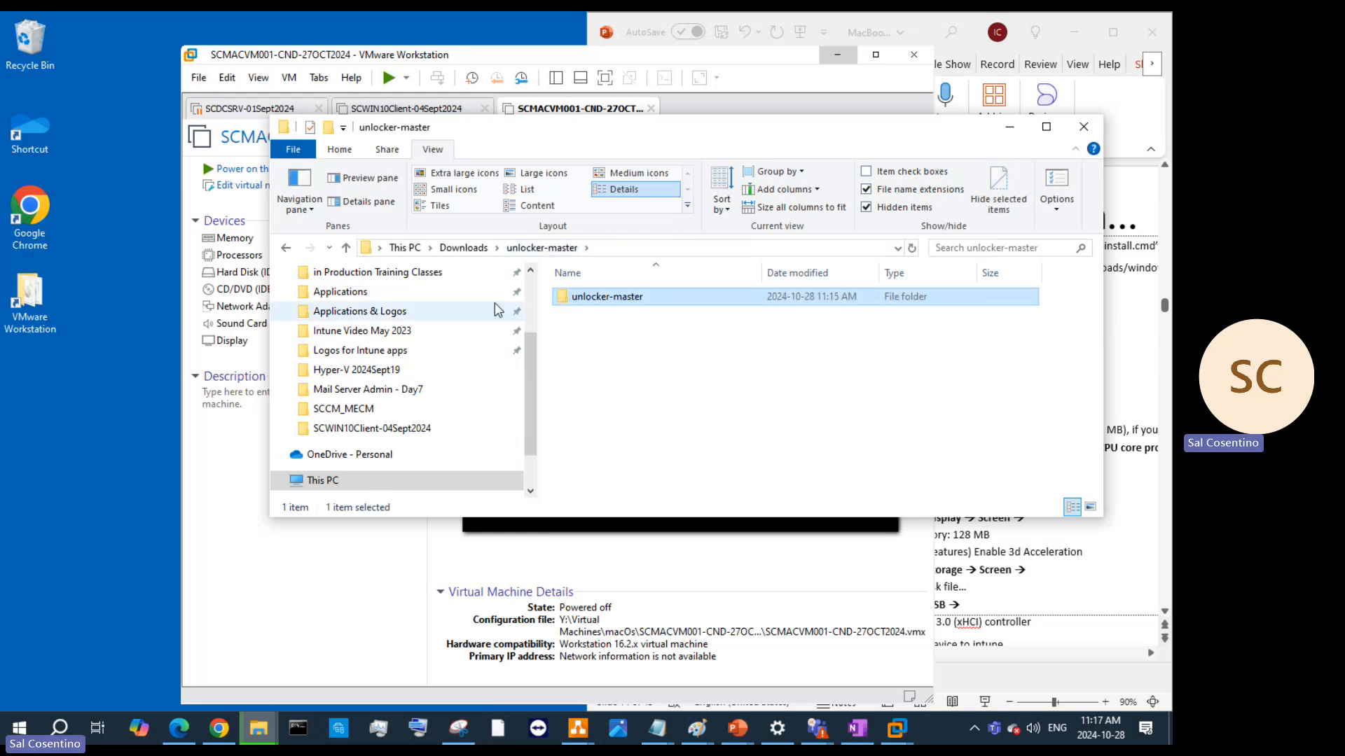
Switch to Chrome, return to the "unlocker github" search results, and open the MacOS Unlocker for VMware Workstation repository
{"action": "left_click", "coordinate": [218, 729]}
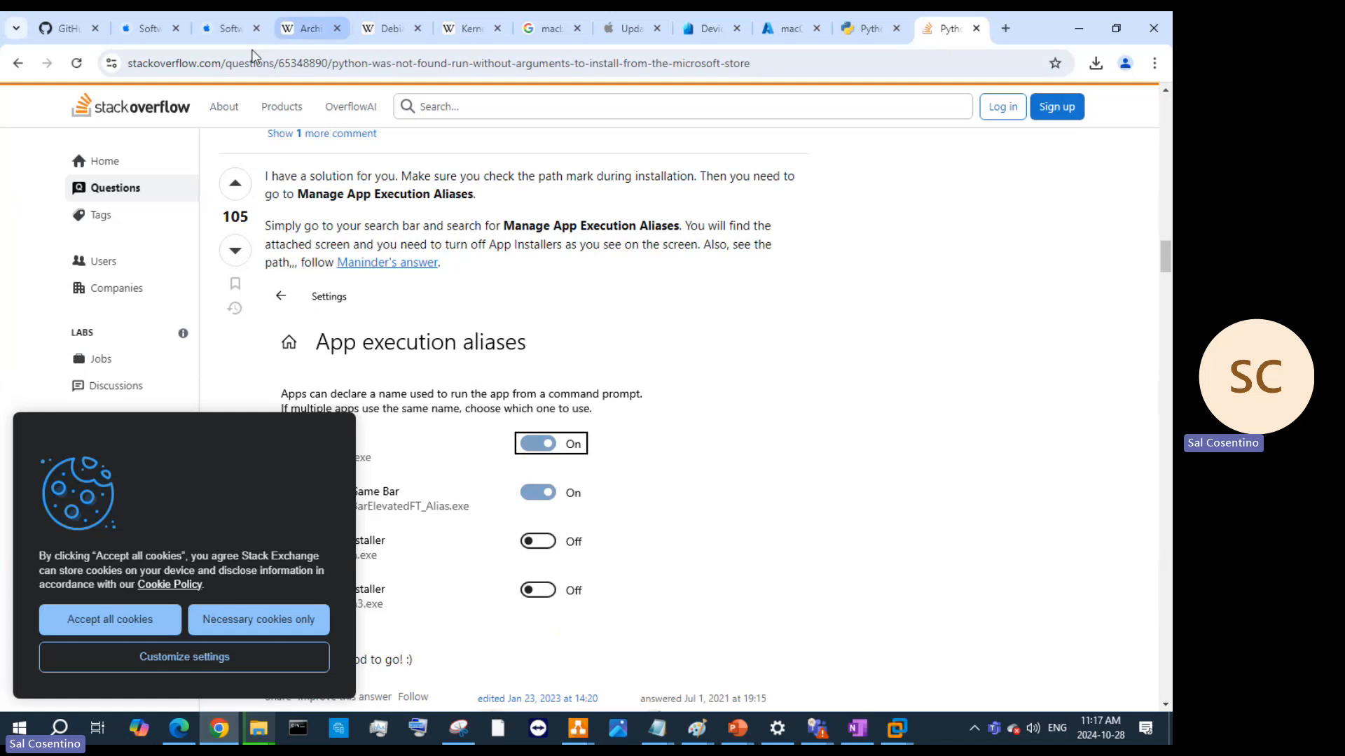
{"action": "left_click", "coordinate": [68, 28]}
{"action": "mouse_move", "coordinate": [94, 112]}
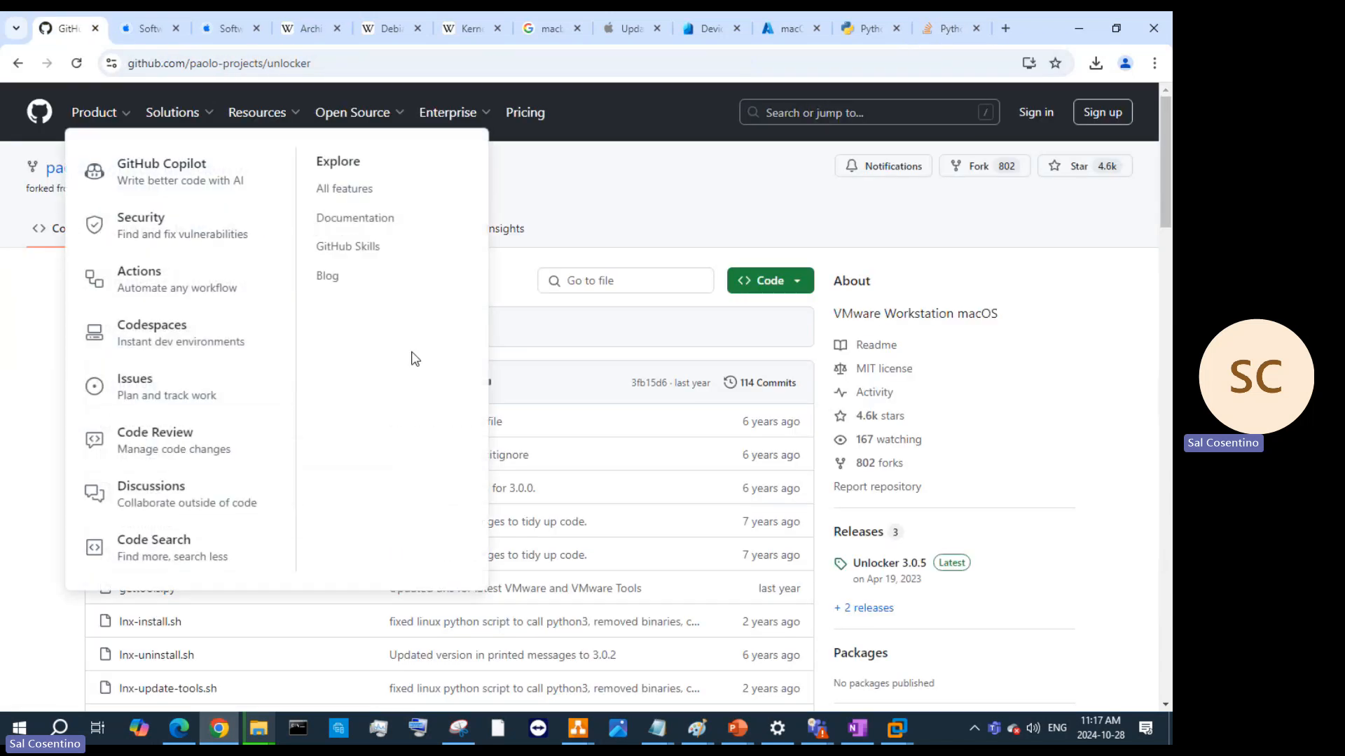
{"action": "left_click", "coordinate": [17, 63]}
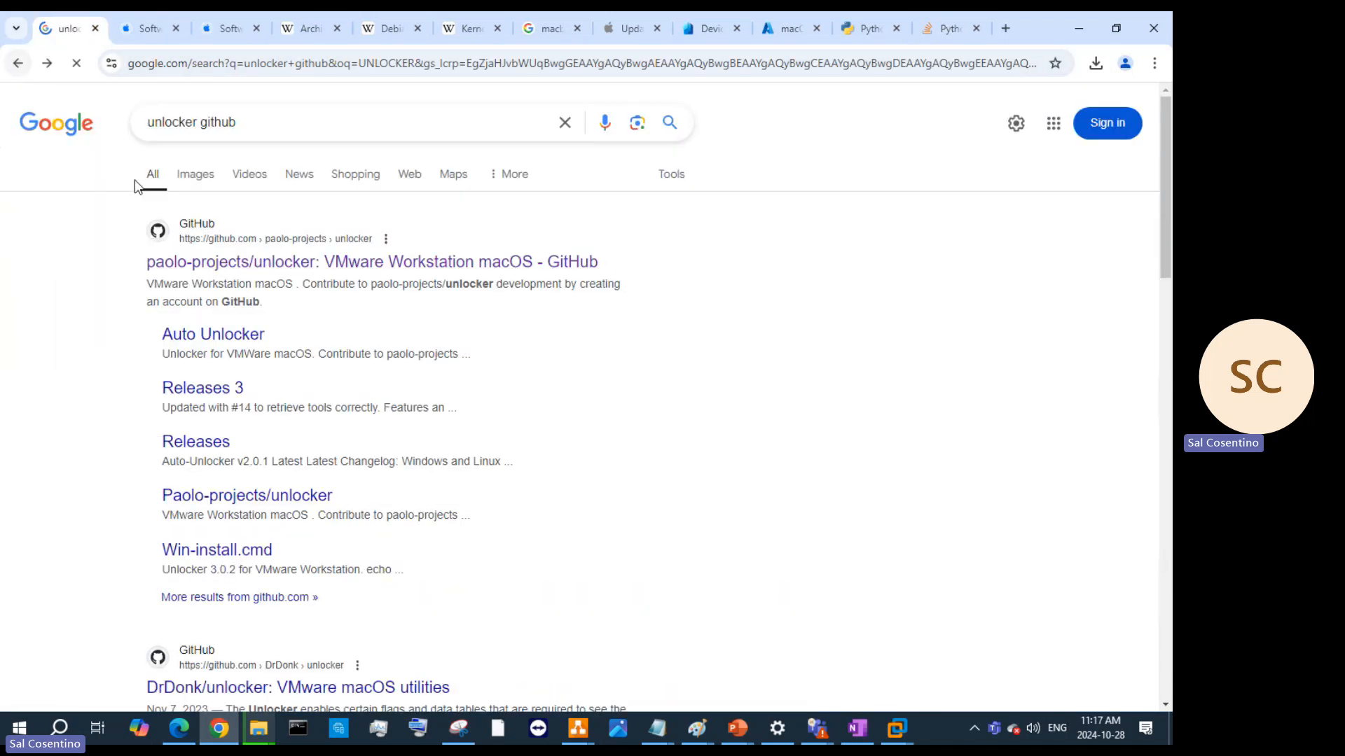
{"action": "scroll", "coordinate": [378, 339], "scroll_direction": "down", "scroll_amount": 4}
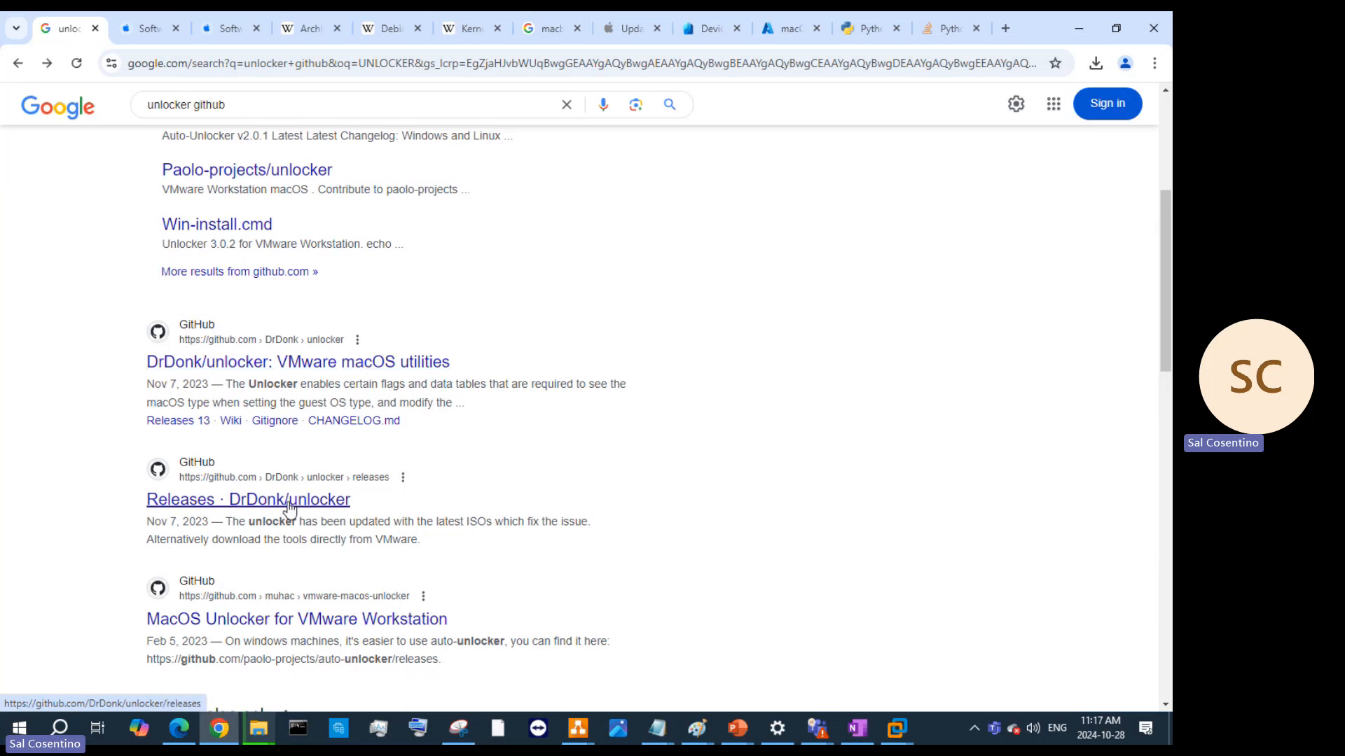
{"action": "left_click", "coordinate": [320, 618]}
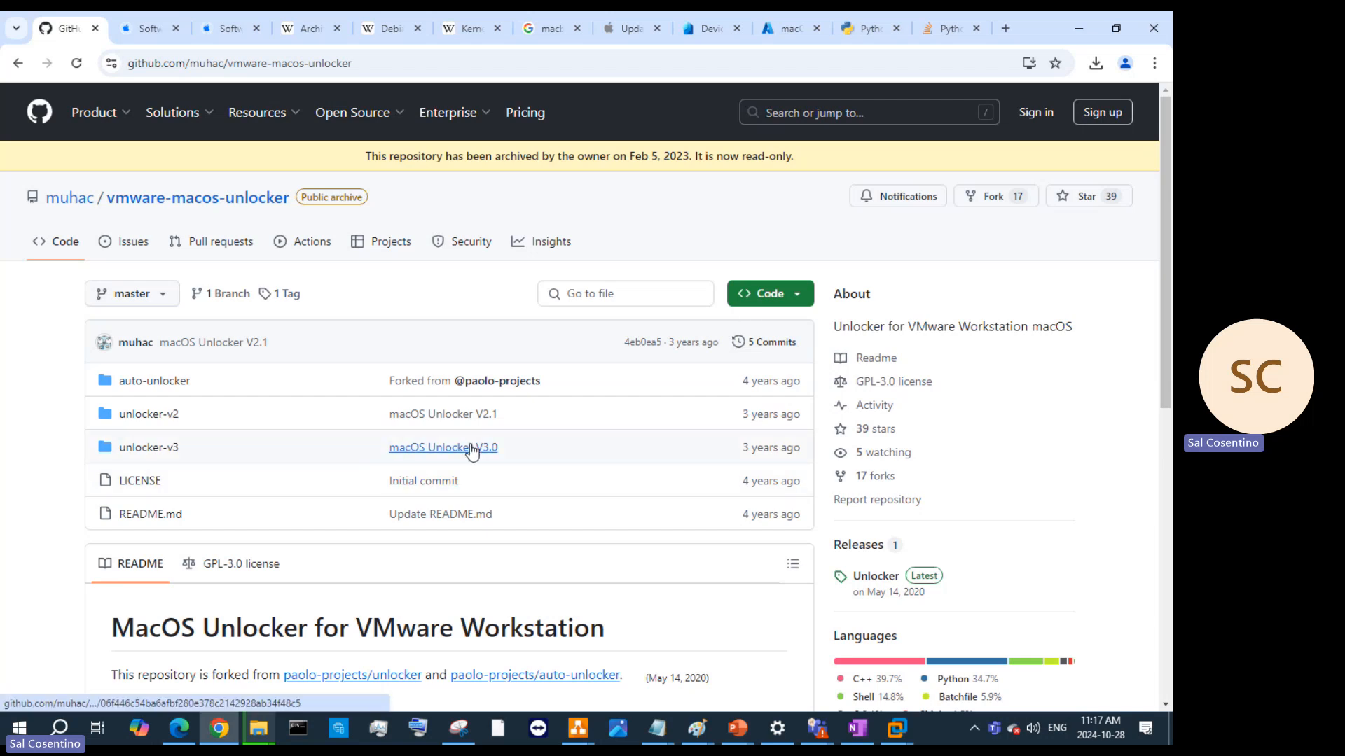
Check the vmware-macos-unlocker repository's code download options and its README's Windows instructions
{"action": "left_click", "coordinate": [763, 294]}
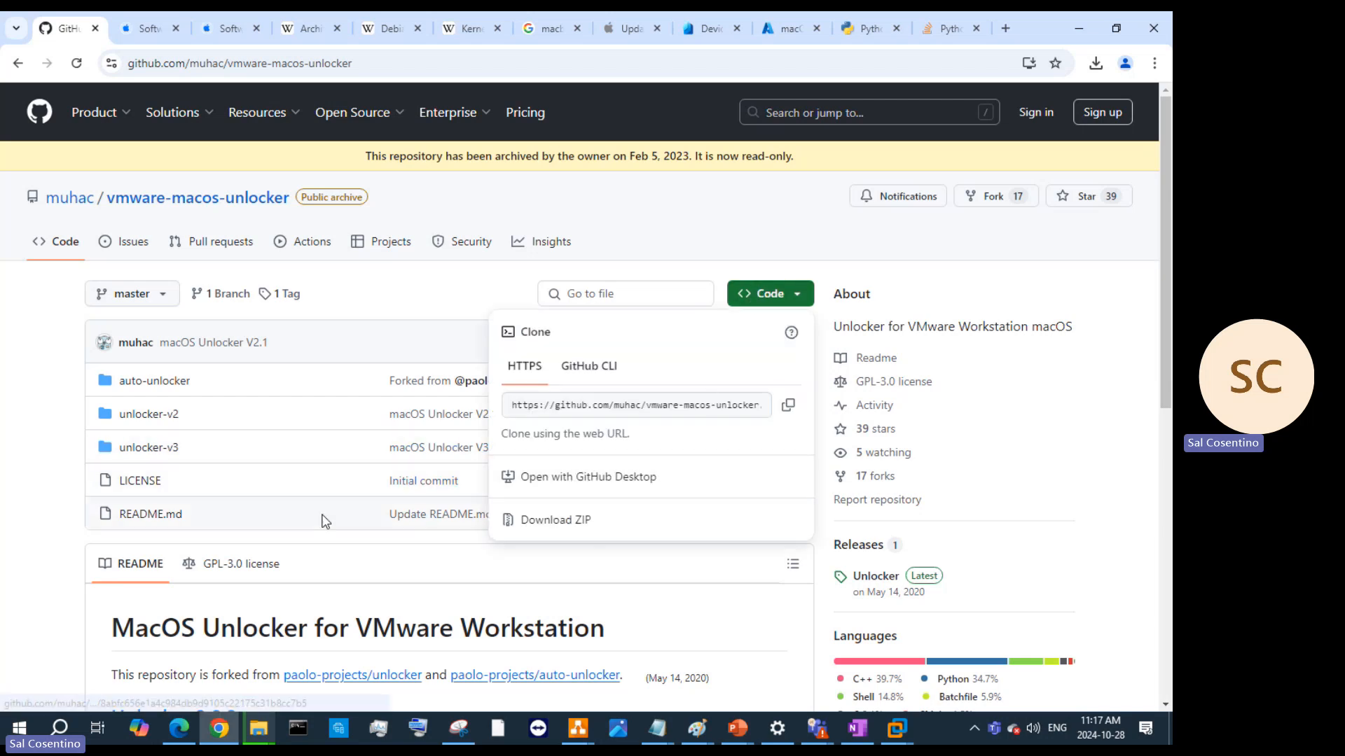
{"action": "scroll", "coordinate": [325, 522], "scroll_direction": "down", "scroll_amount": 5}
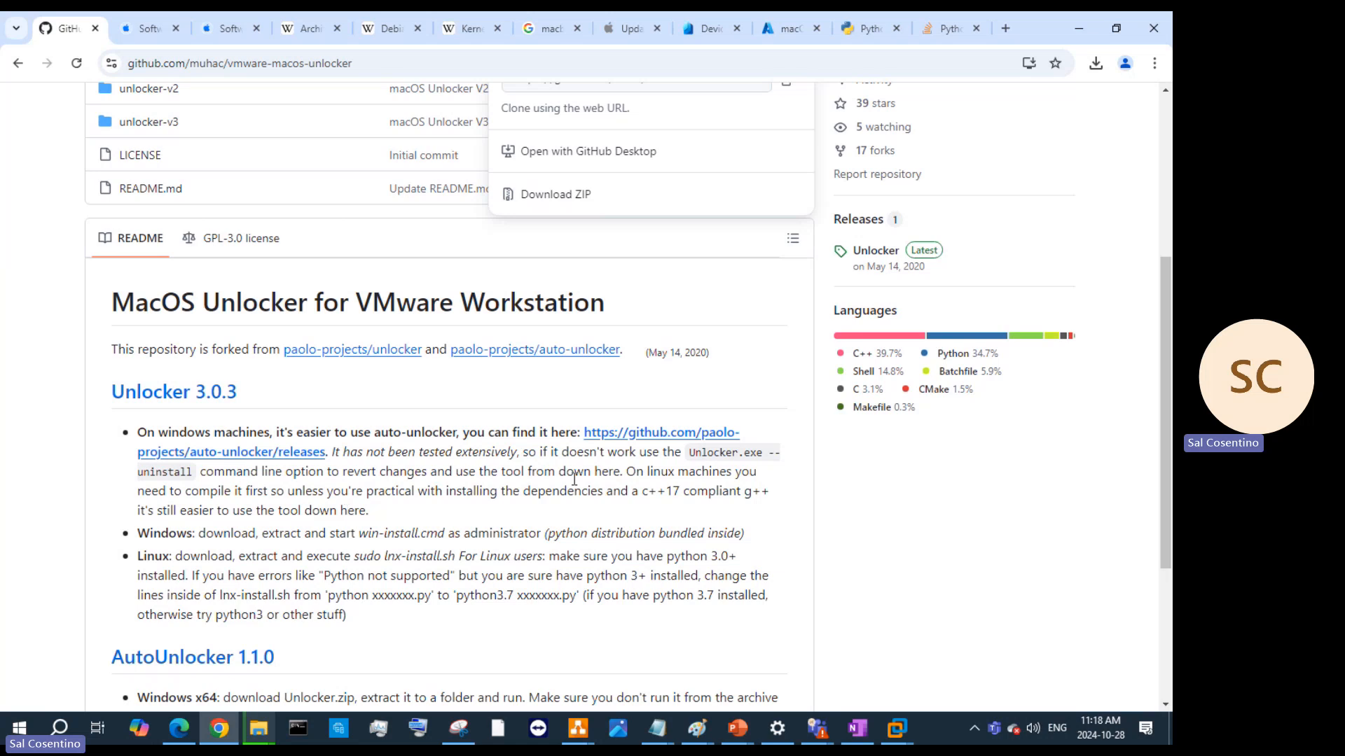
{"action": "scroll", "coordinate": [574, 485], "scroll_direction": "down", "scroll_amount": 4}
{"action": "scroll", "coordinate": [667, 445], "scroll_direction": "up", "scroll_amount": 9}
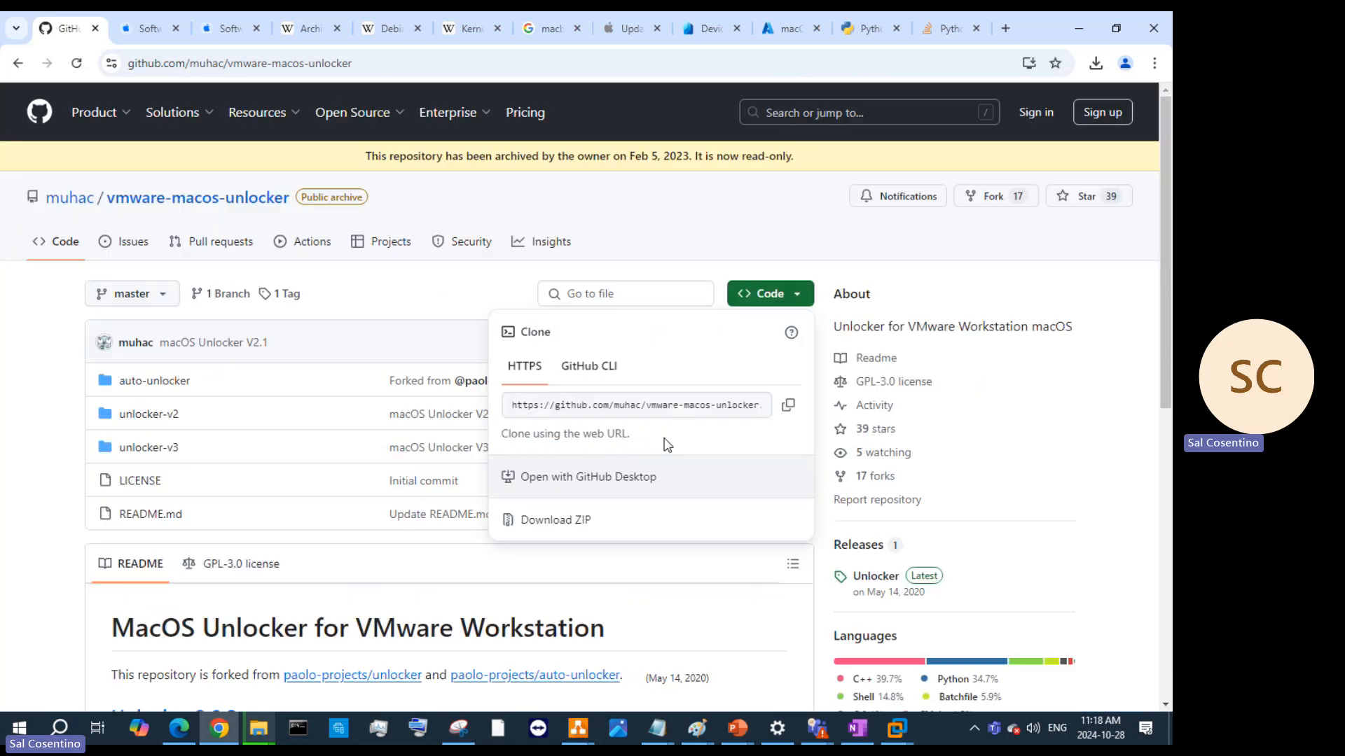
Open the repository's unlocker-v3 folder and read its readme for supported versions, prerequisites, limitations and Windows commands
{"action": "left_click", "coordinate": [153, 452]}
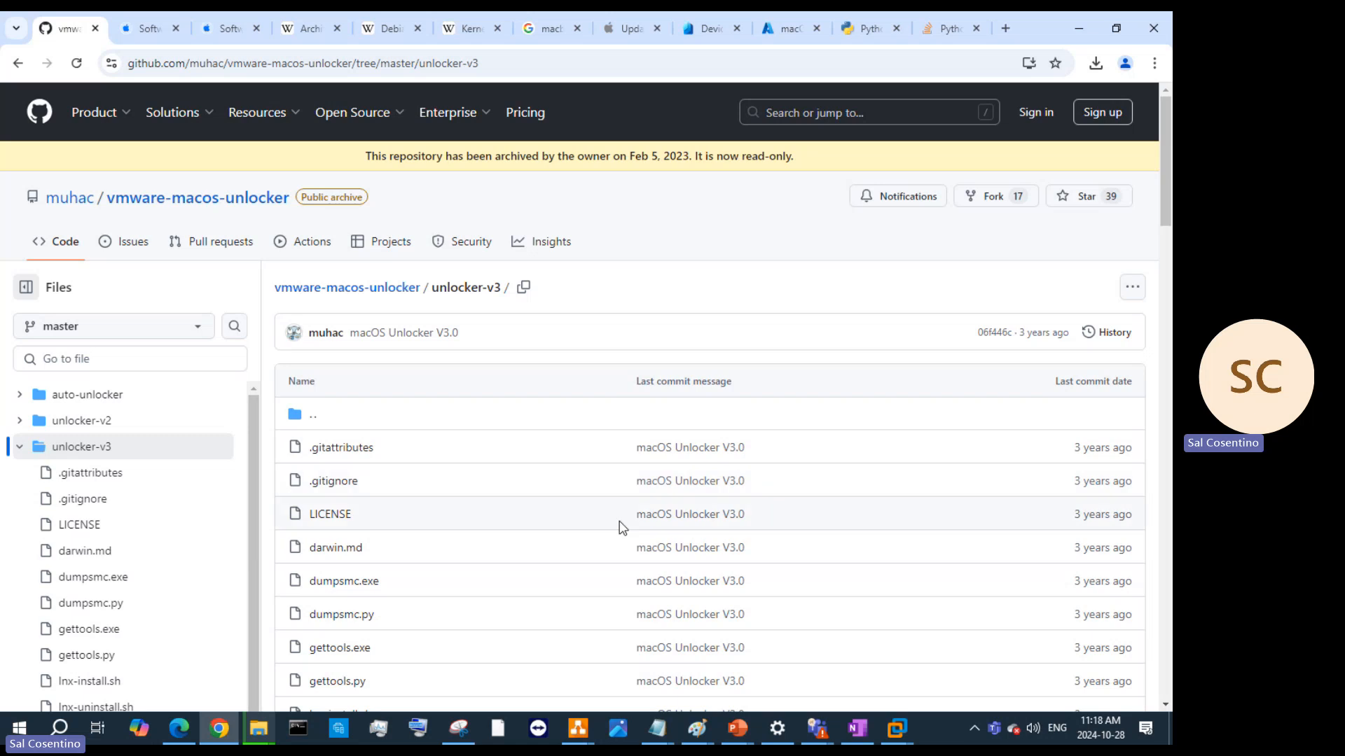
{"action": "scroll", "coordinate": [621, 524], "scroll_direction": "down", "scroll_amount": 4}
{"action": "scroll", "coordinate": [622, 530], "scroll_direction": "down", "scroll_amount": 5}
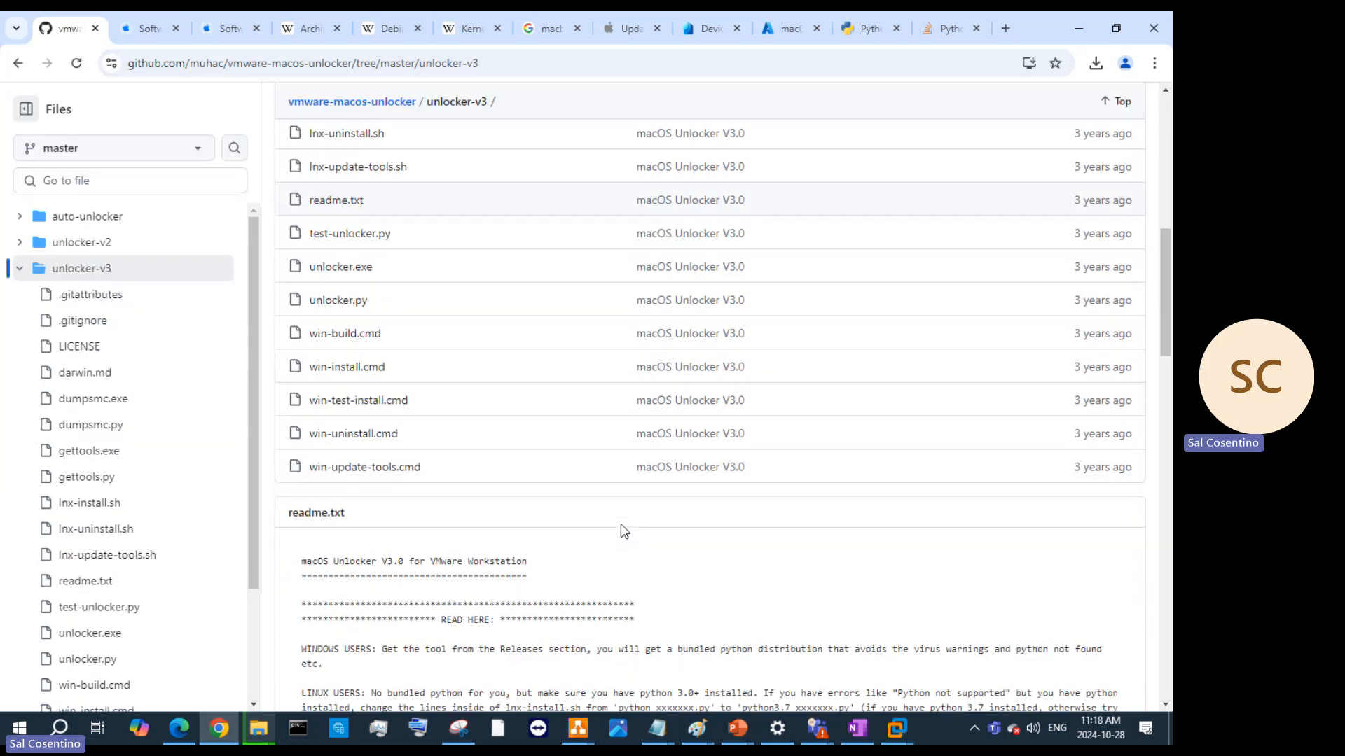
{"action": "scroll", "coordinate": [625, 532], "scroll_direction": "down", "scroll_amount": 10}
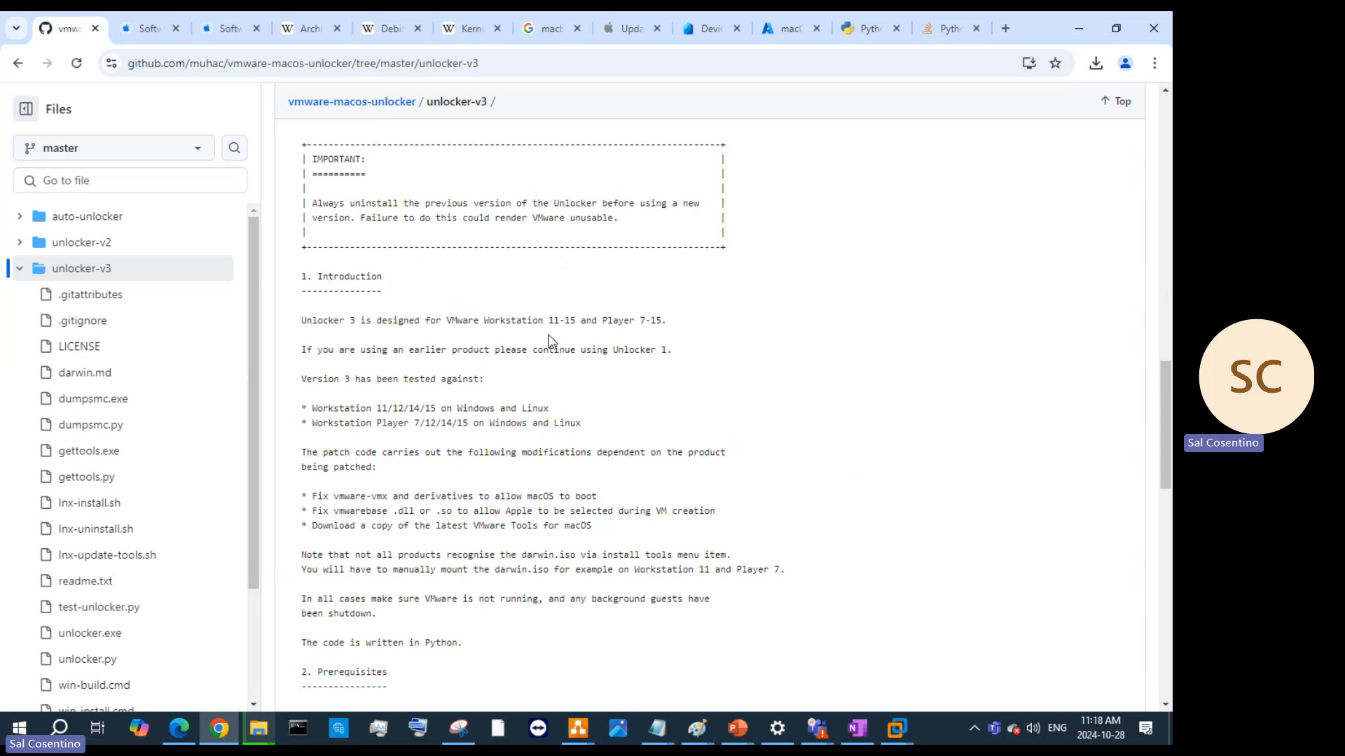
{"action": "scroll", "coordinate": [518, 448], "scroll_direction": "down", "scroll_amount": 5}
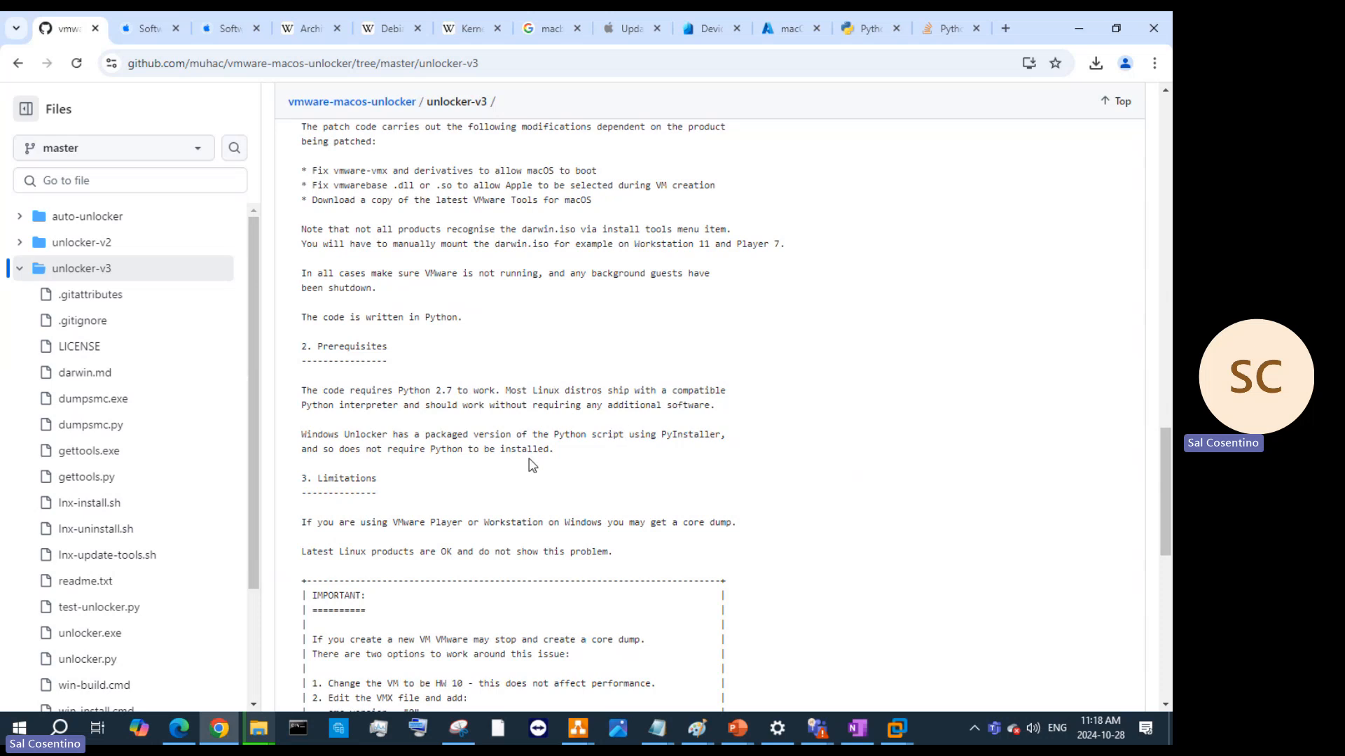
{"action": "scroll", "coordinate": [532, 474], "scroll_direction": "down", "scroll_amount": 4}
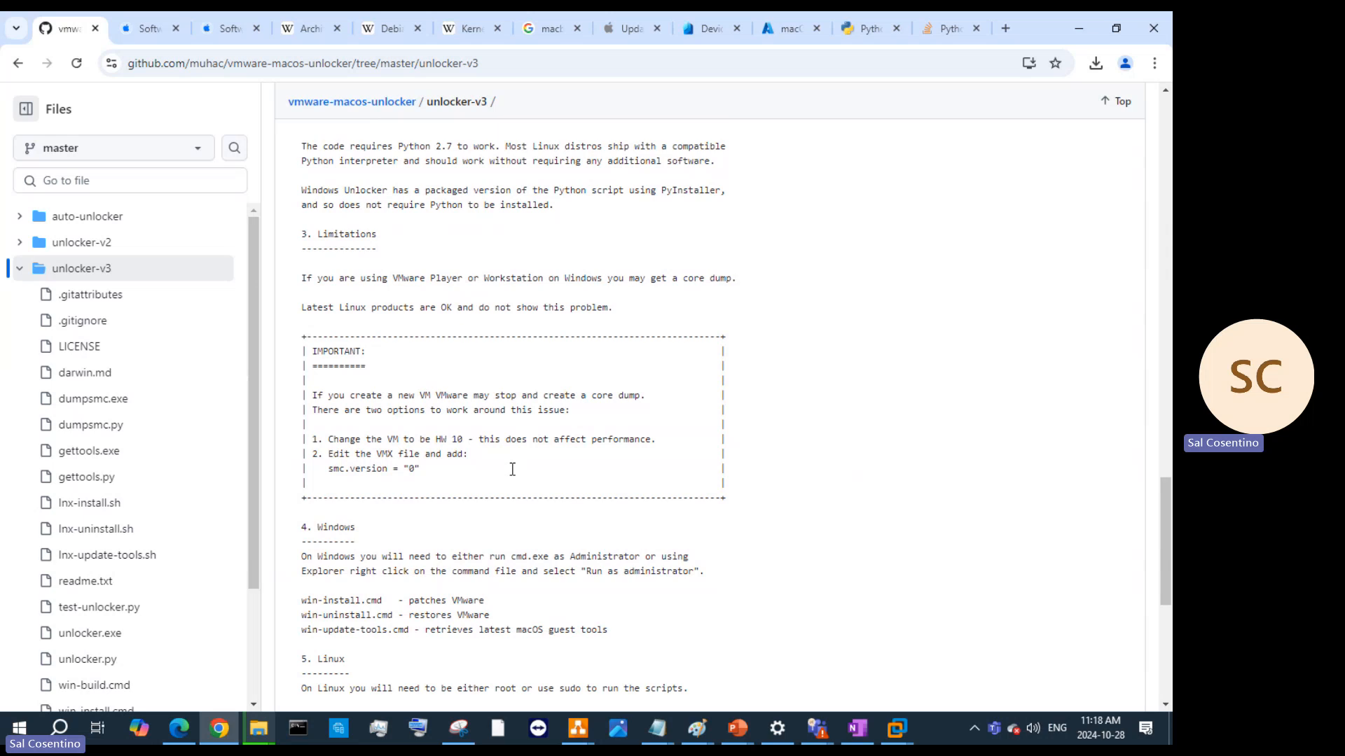
{"action": "scroll", "coordinate": [512, 470], "scroll_direction": "down", "scroll_amount": 1}
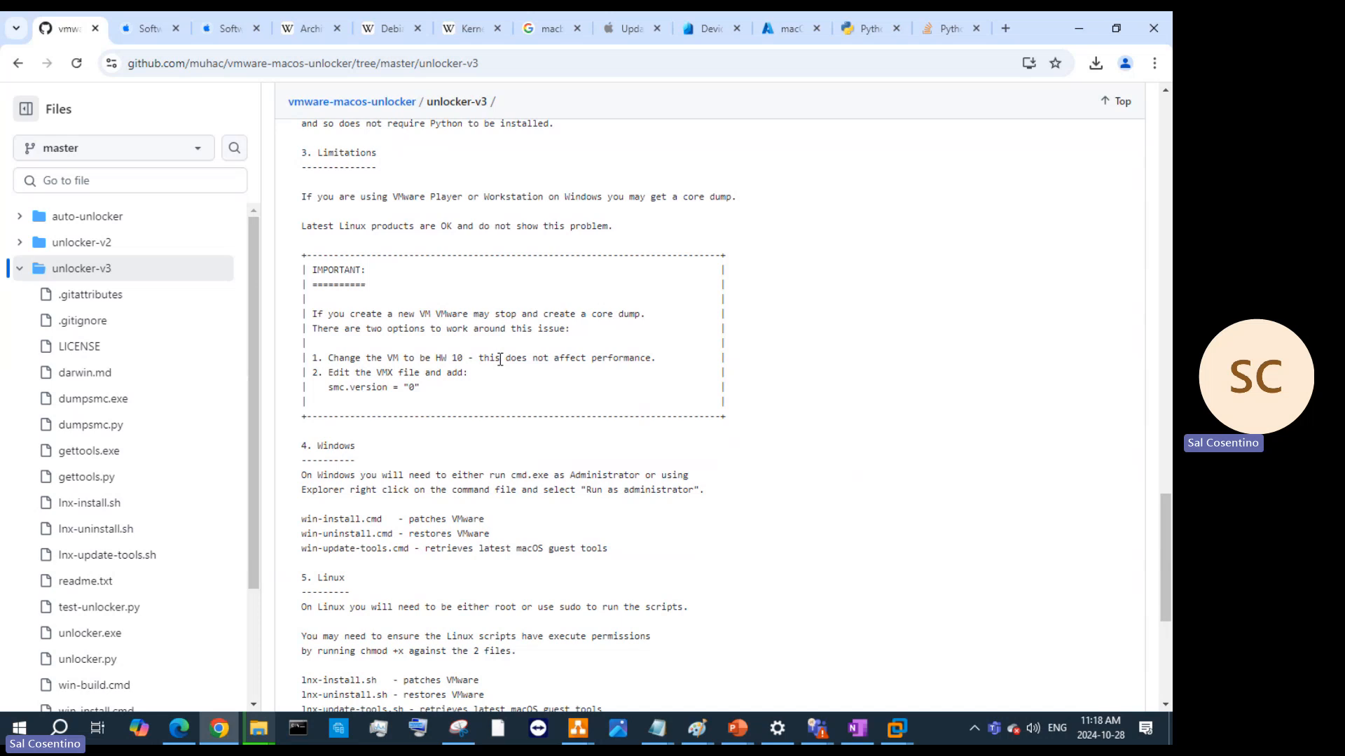
{"action": "scroll", "coordinate": [530, 330], "scroll_direction": "down", "scroll_amount": 5}
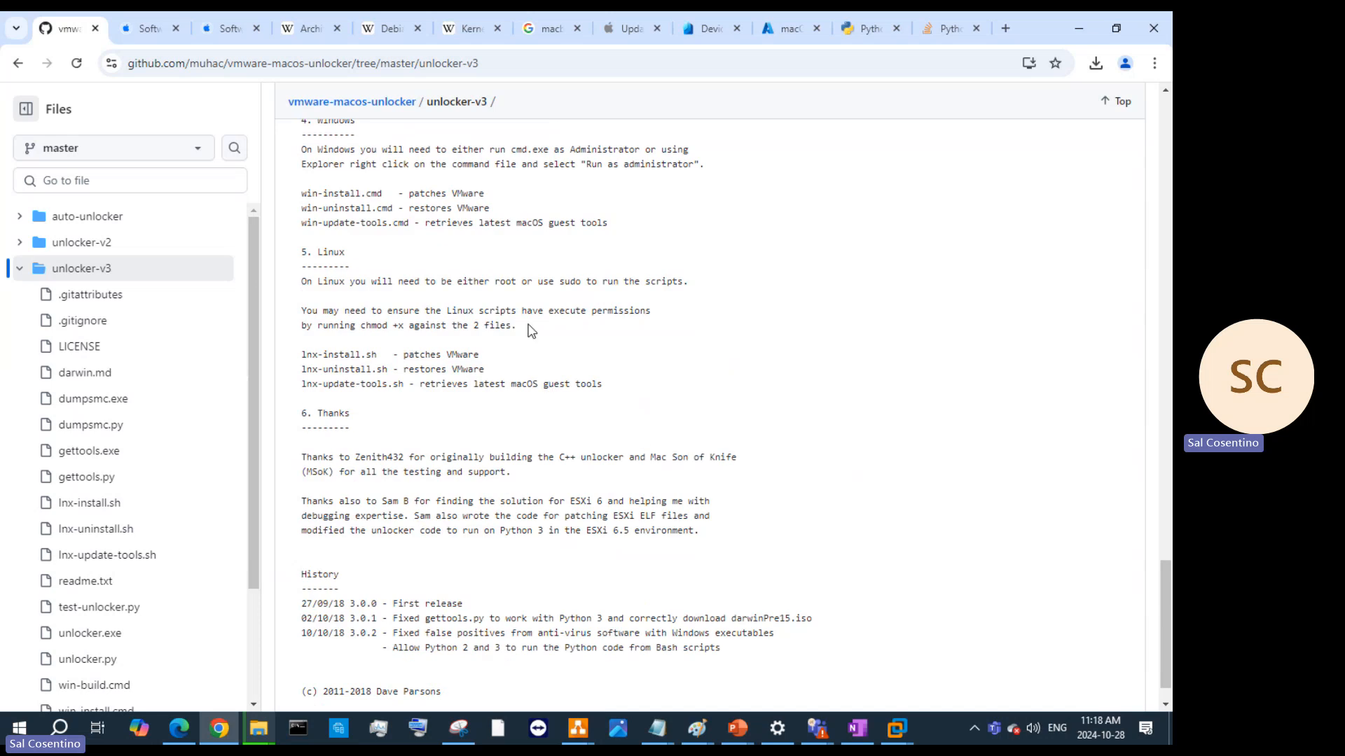
{"action": "scroll", "coordinate": [497, 309], "scroll_direction": "up", "scroll_amount": 1}
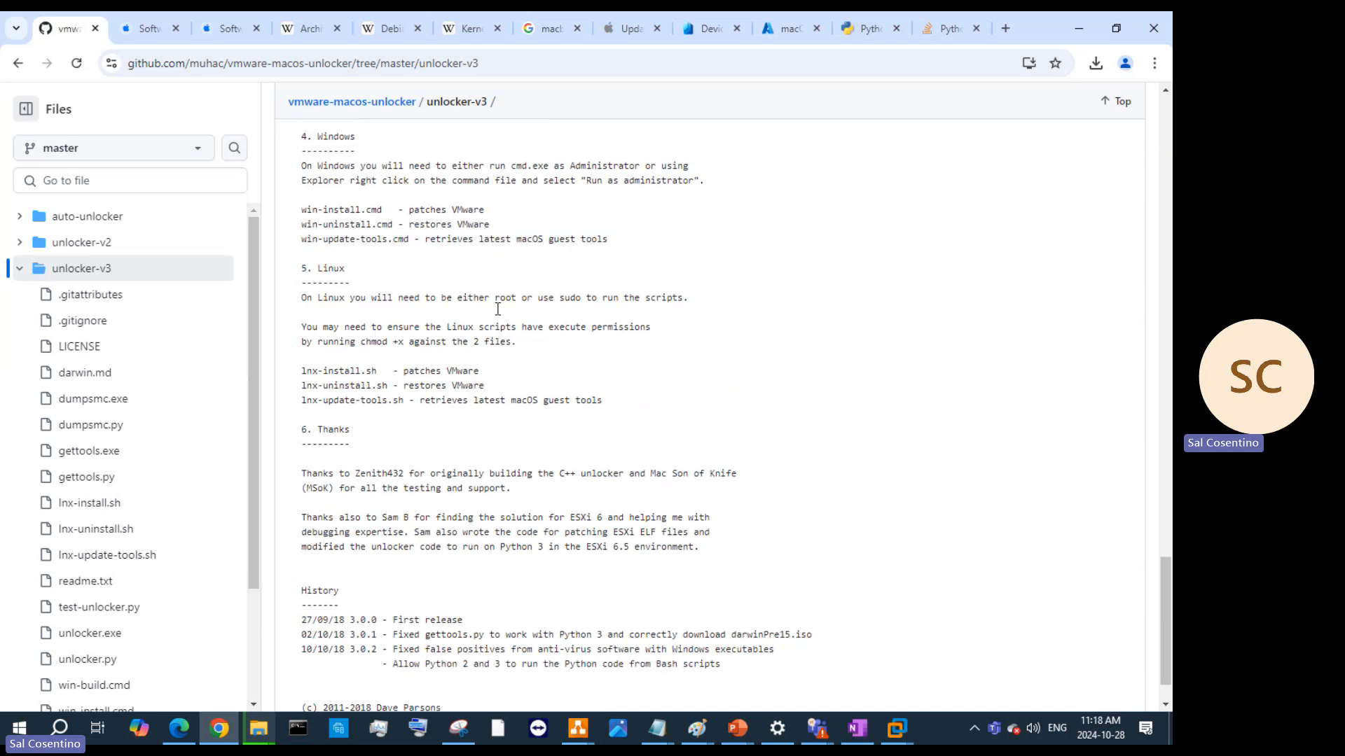
{"action": "scroll", "coordinate": [498, 309], "scroll_direction": "up", "scroll_amount": 3}
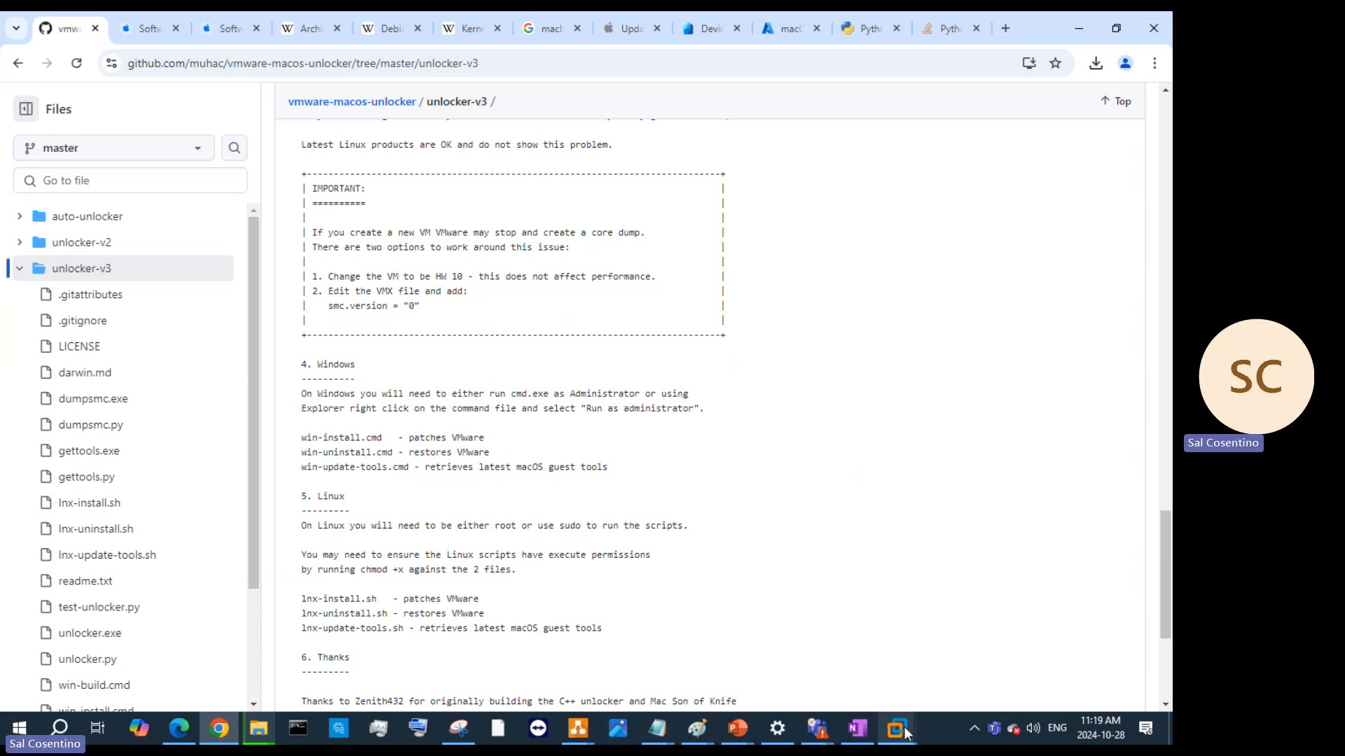
Switch to File Explorer, move its window clear of the readme's left side, and open the inner unlocker-master folder
{"action": "mouse_move", "coordinate": [901, 729]}
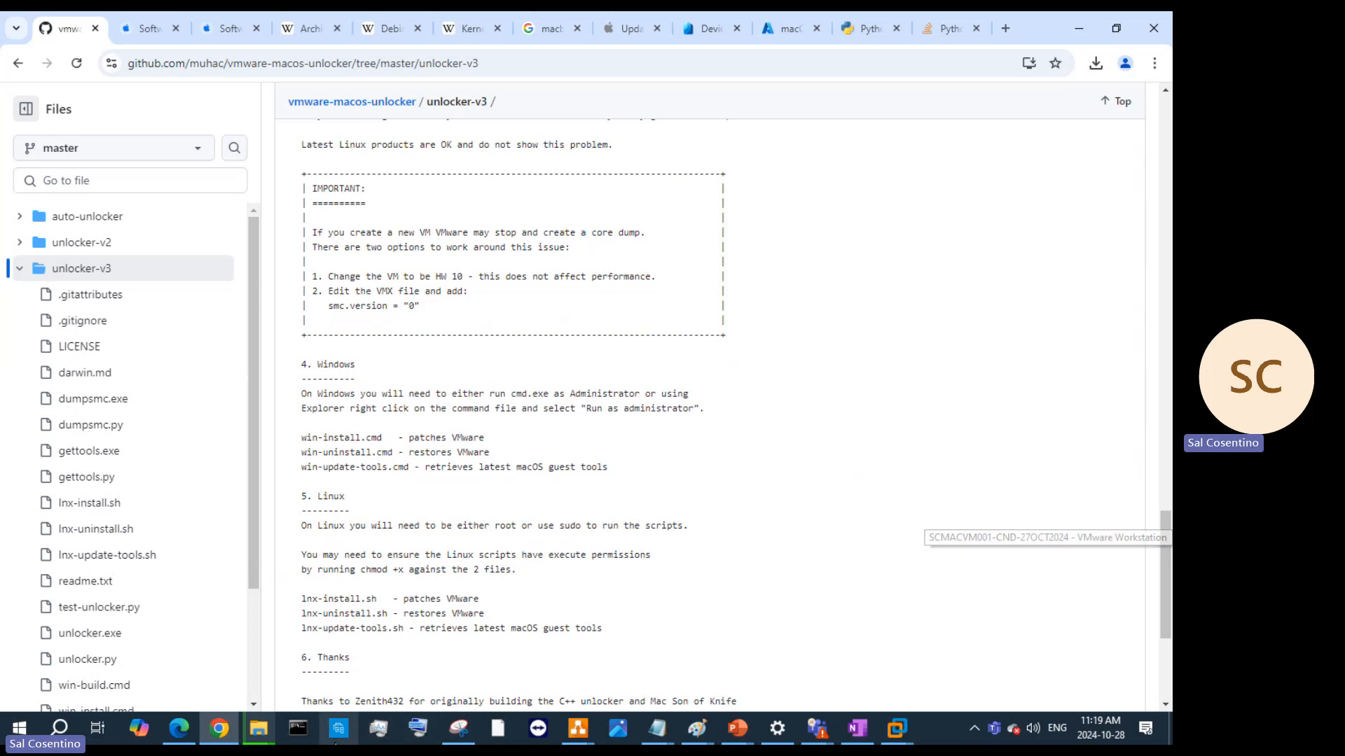
{"action": "mouse_move", "coordinate": [258, 728]}
{"action": "left_click", "coordinate": [228, 694]}
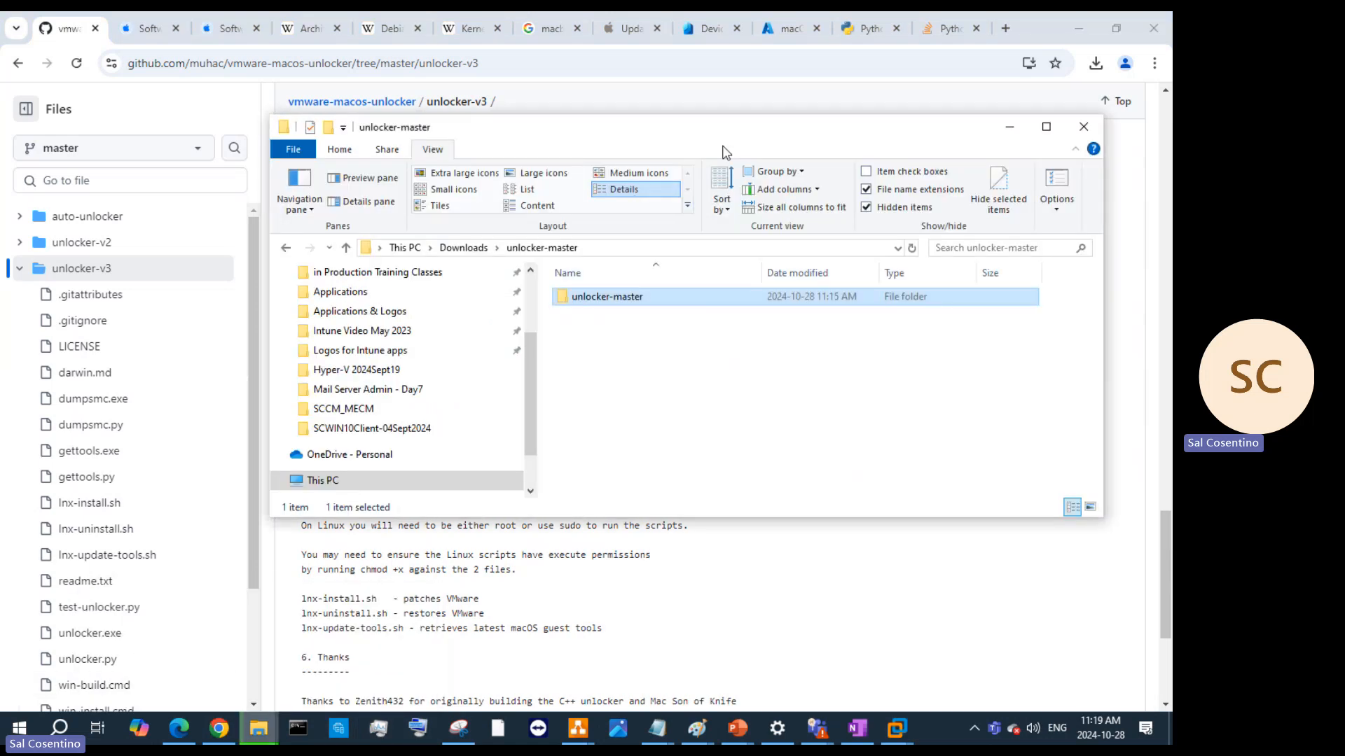
{"action": "left_click_drag", "start_coordinate": [736, 122], "coordinate": [939, 88]}
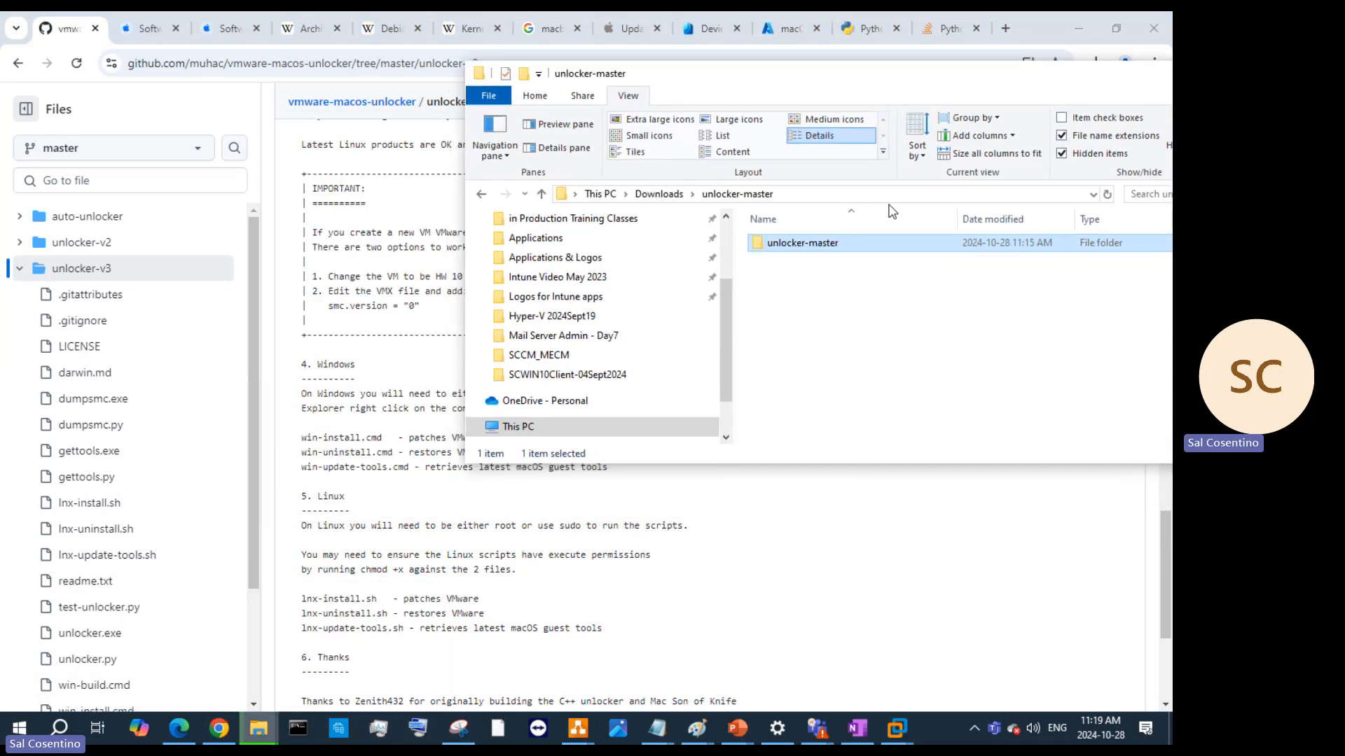
{"action": "double_click", "coordinate": [862, 249]}
{"action": "scroll", "coordinate": [853, 308], "scroll_direction": "down", "scroll_amount": 2}
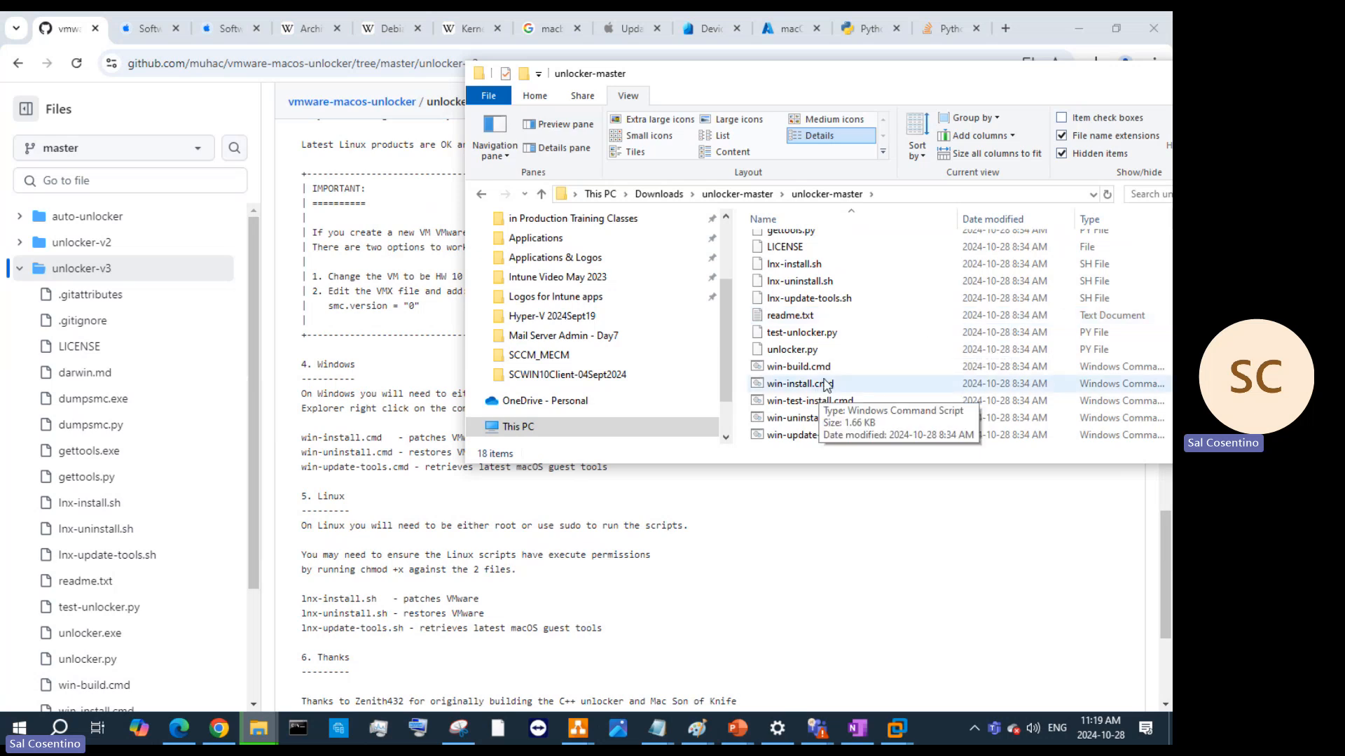
Run win-uninstall.cmd from the unlocker-master folder as administrator
{"action": "right_click", "coordinate": [829, 389]}
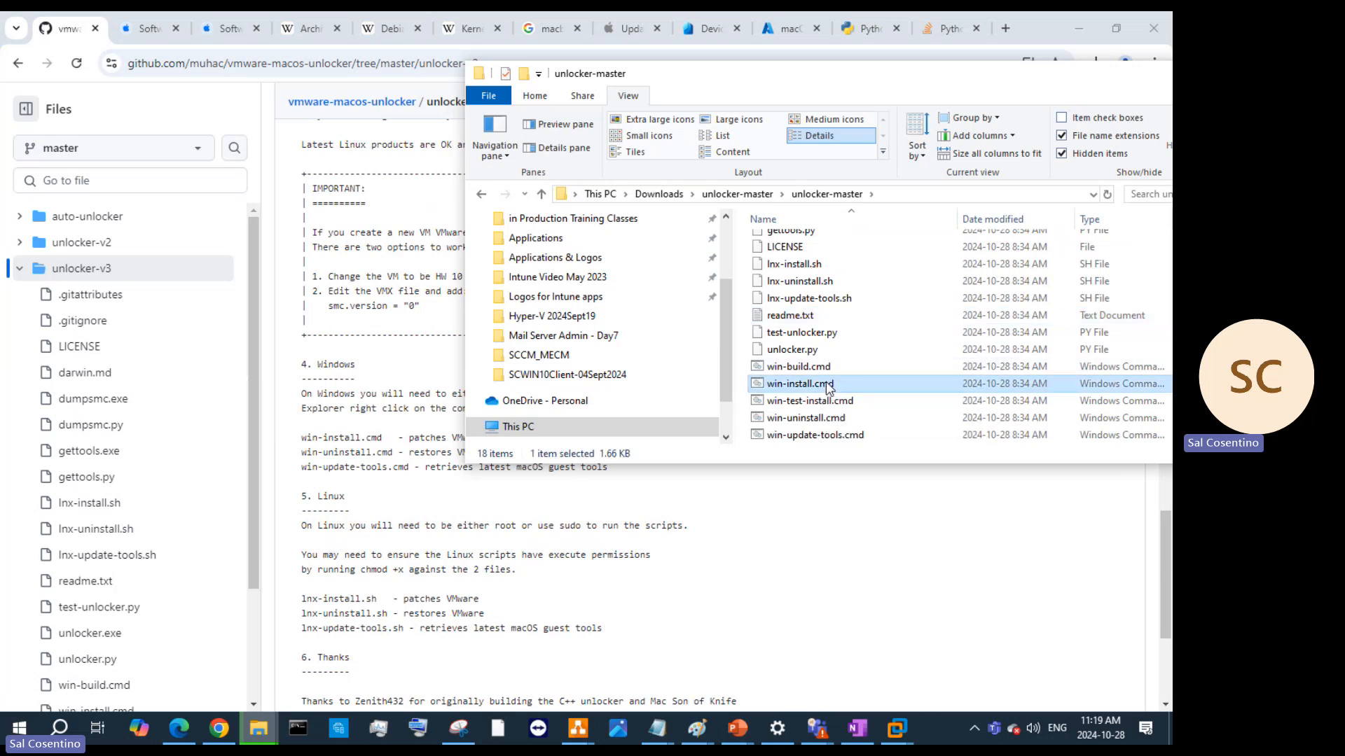
{"action": "right_click", "coordinate": [780, 420]}
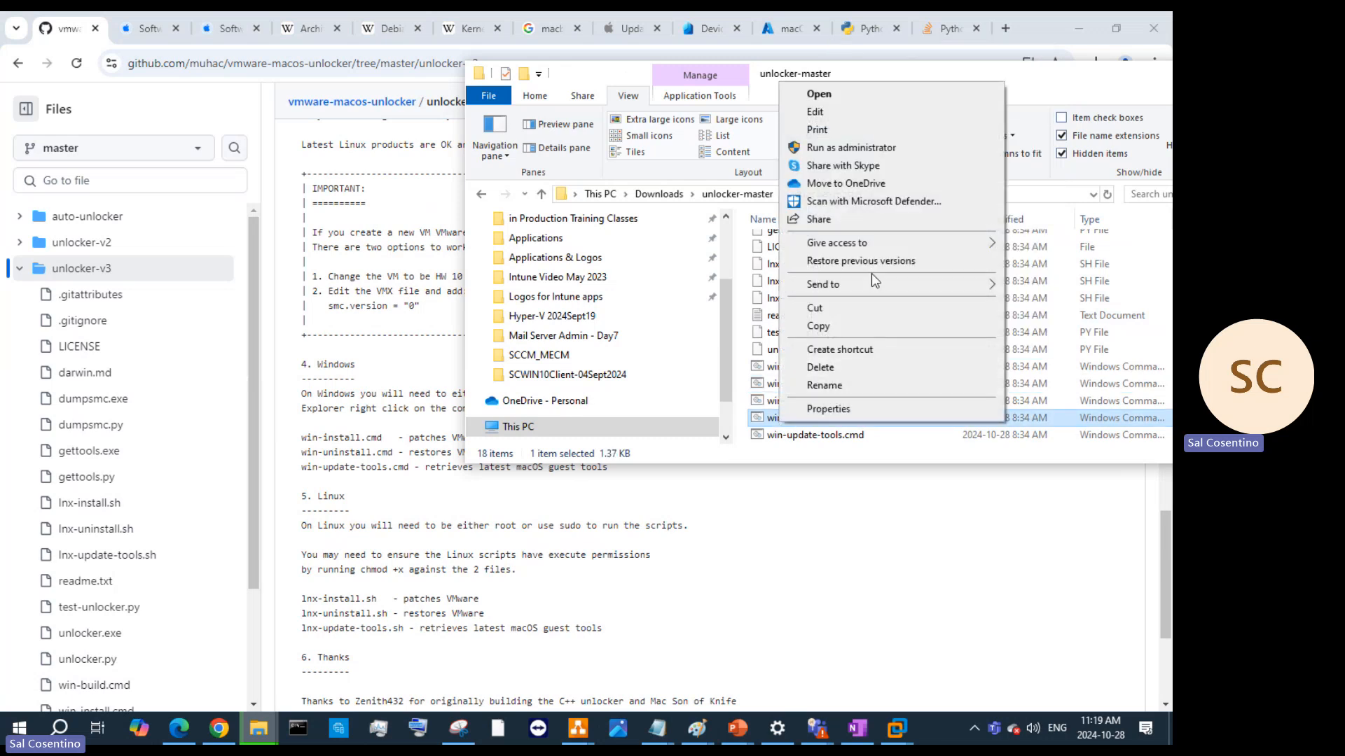
{"action": "left_click", "coordinate": [886, 148]}
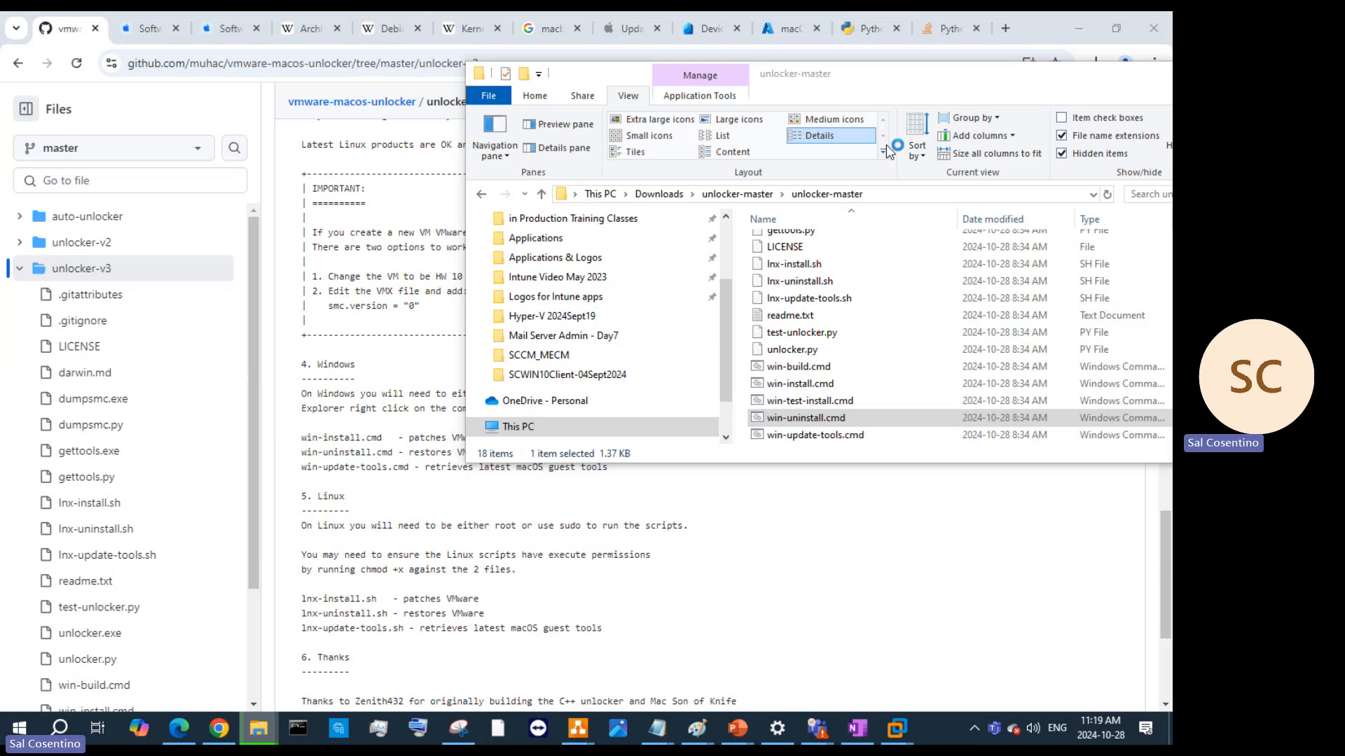
{"action": "left_click", "coordinate": [521, 472]}
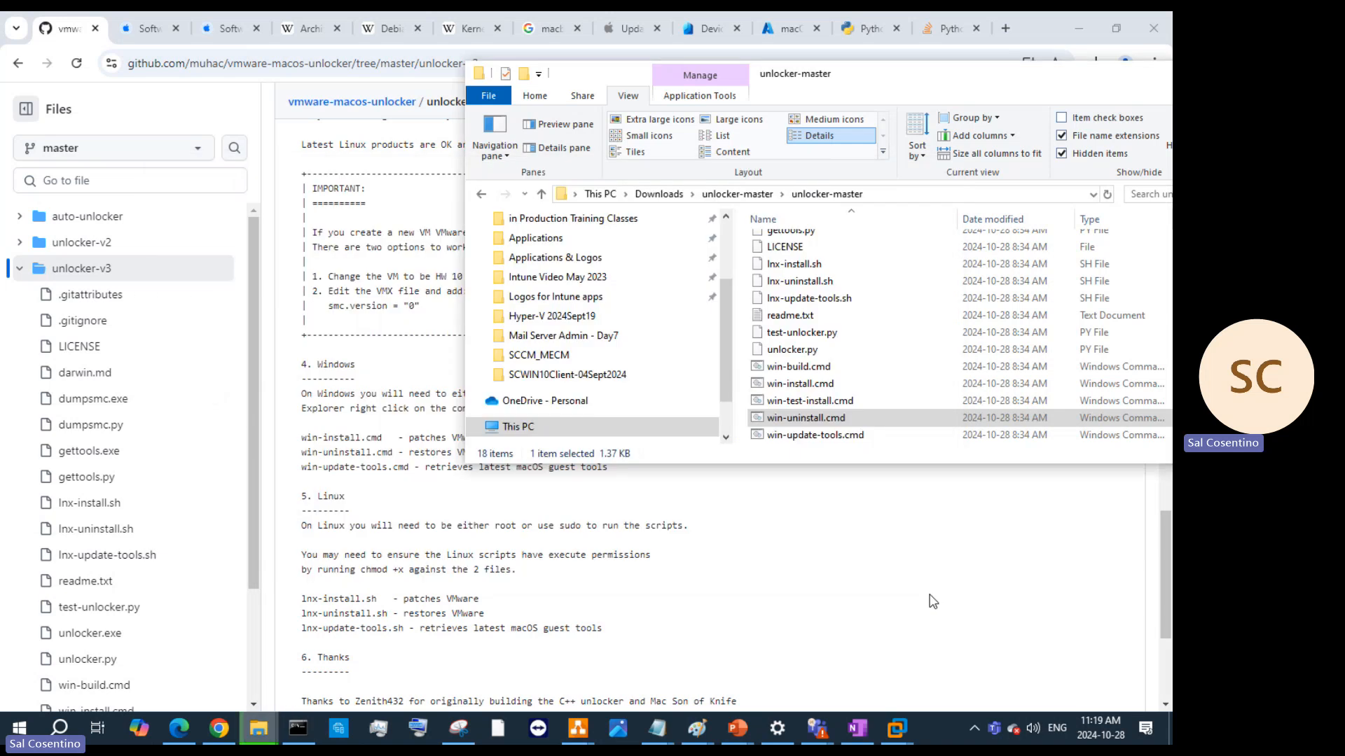
Run win-update-tools.cmd from the unlocker-master folder as administrator
{"action": "left_click", "coordinate": [794, 441]}
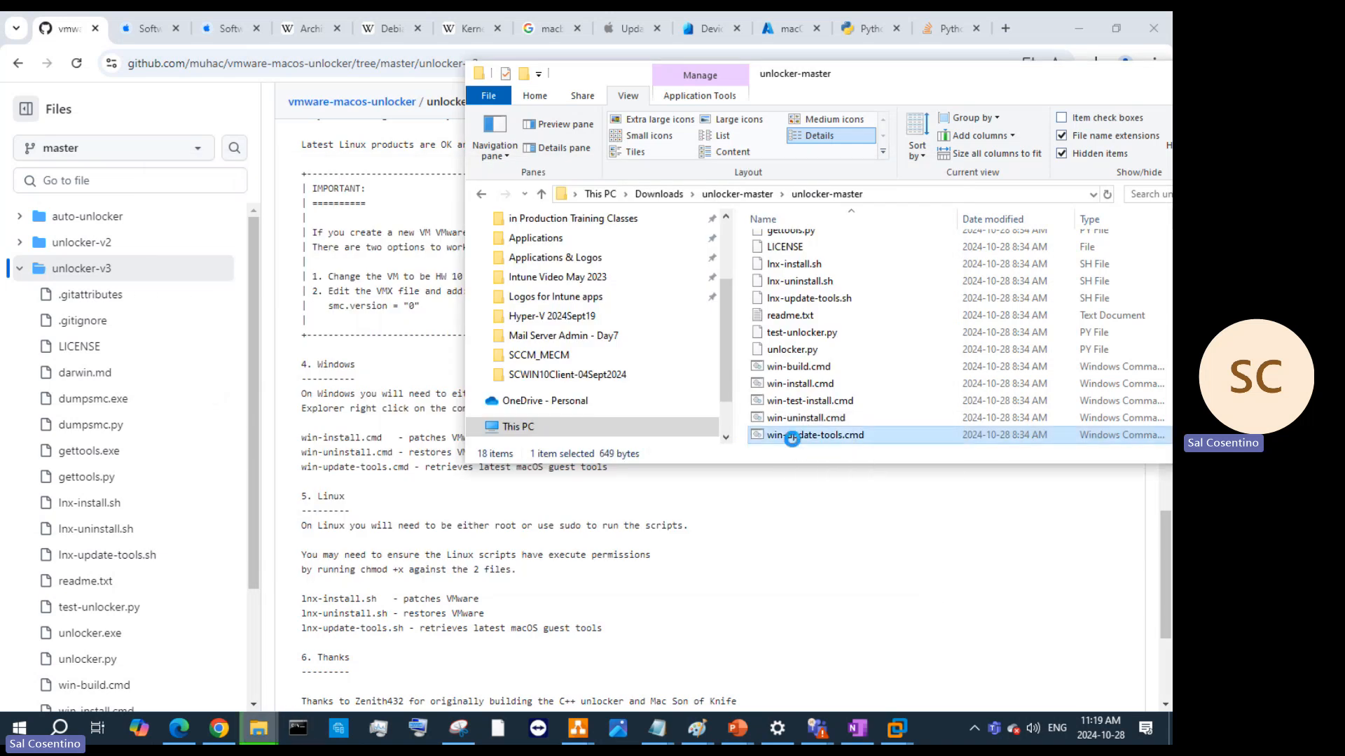
{"action": "right_click", "coordinate": [793, 442]}
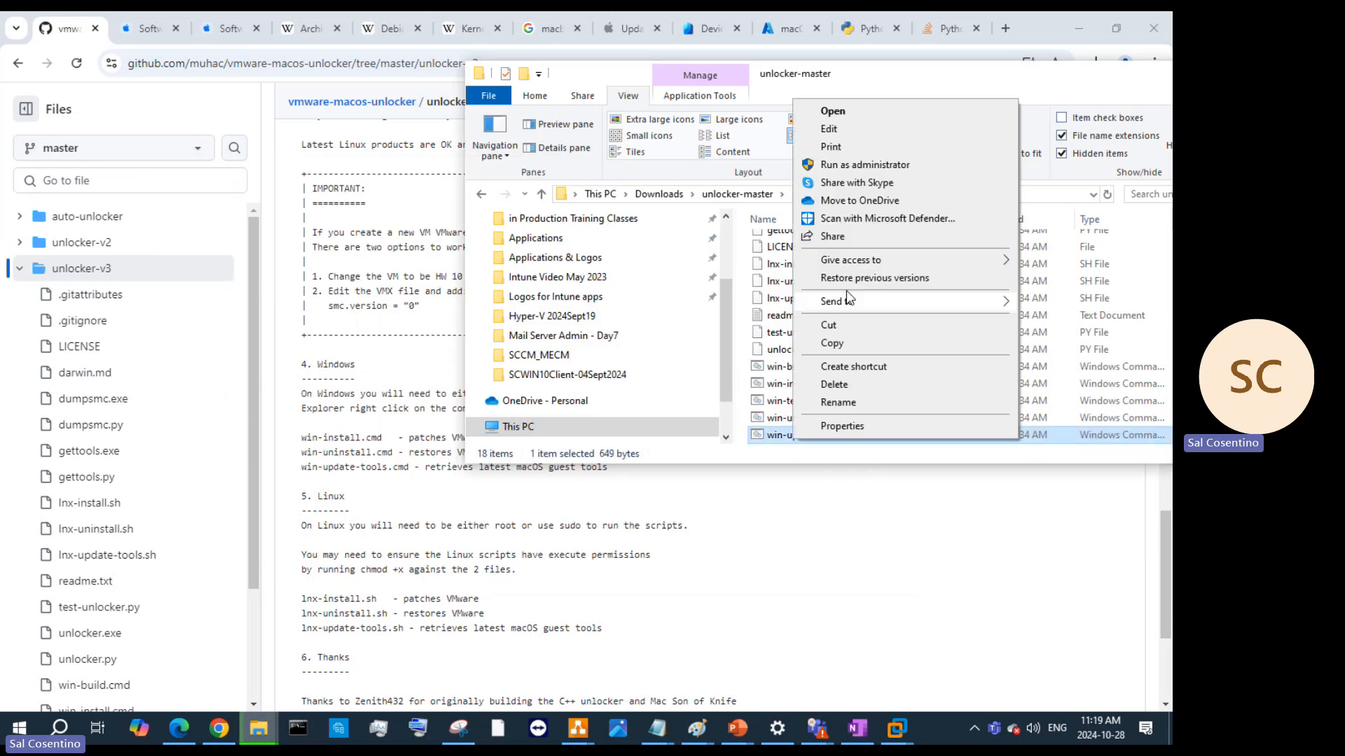
{"action": "left_click", "coordinate": [875, 168]}
{"action": "left_click", "coordinate": [562, 464]}
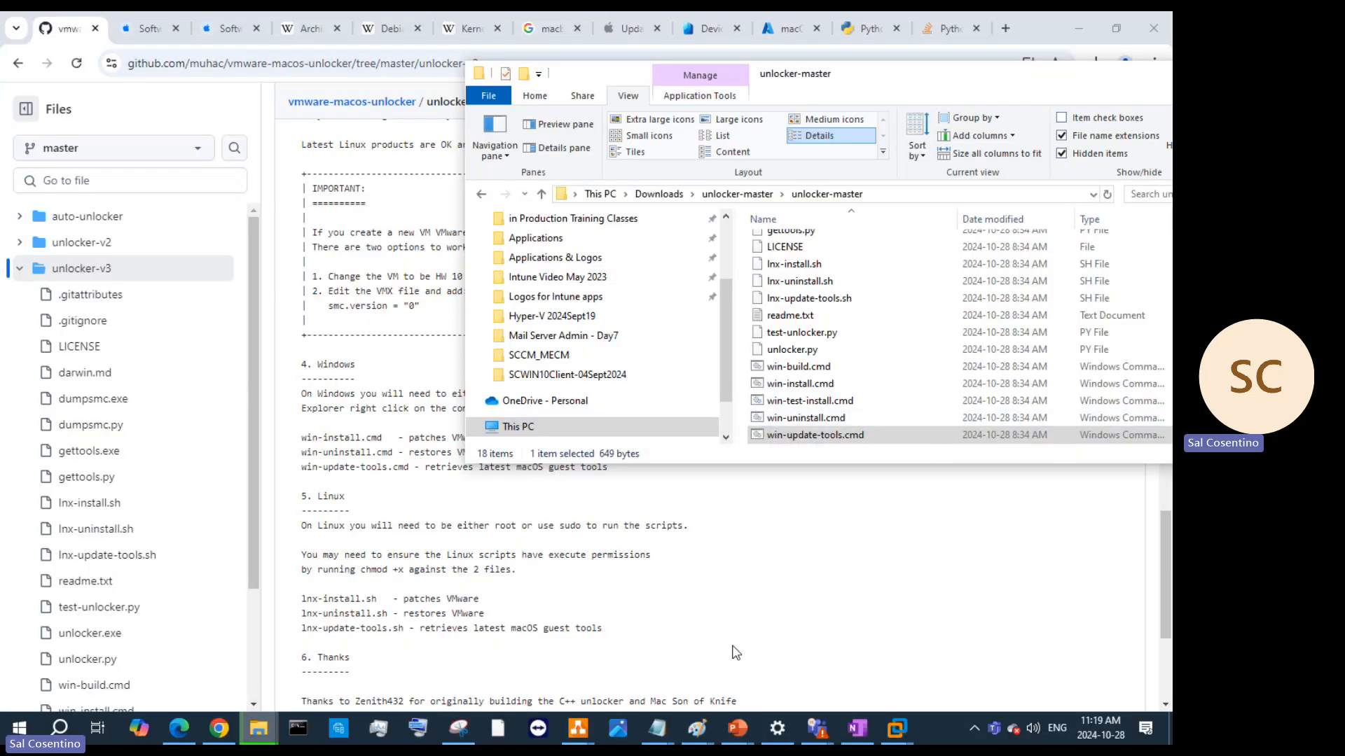
Review the end of the unlocker-v3 readme and try to open the backup subfolder in unlocker-master
{"action": "scroll", "coordinate": [735, 653], "scroll_direction": "down", "scroll_amount": 3}
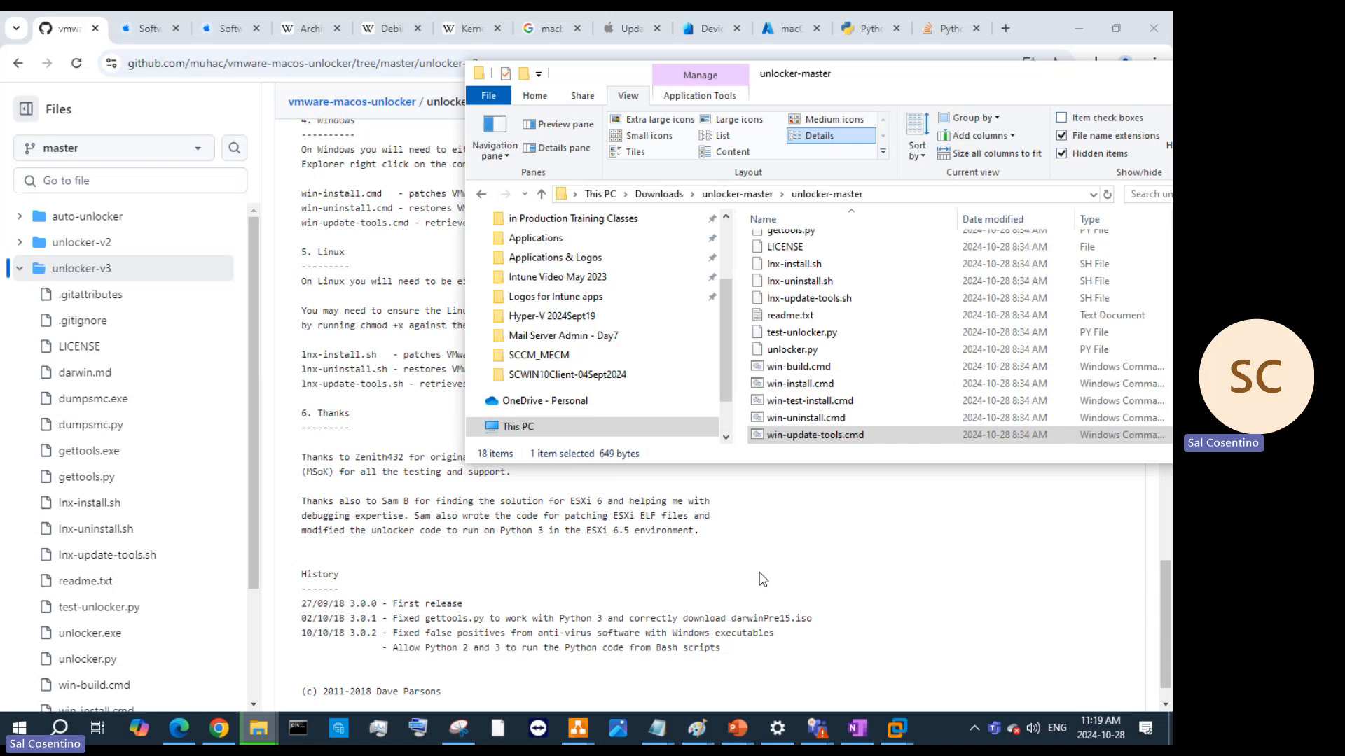
{"action": "scroll", "coordinate": [762, 578], "scroll_direction": "down", "scroll_amount": 1}
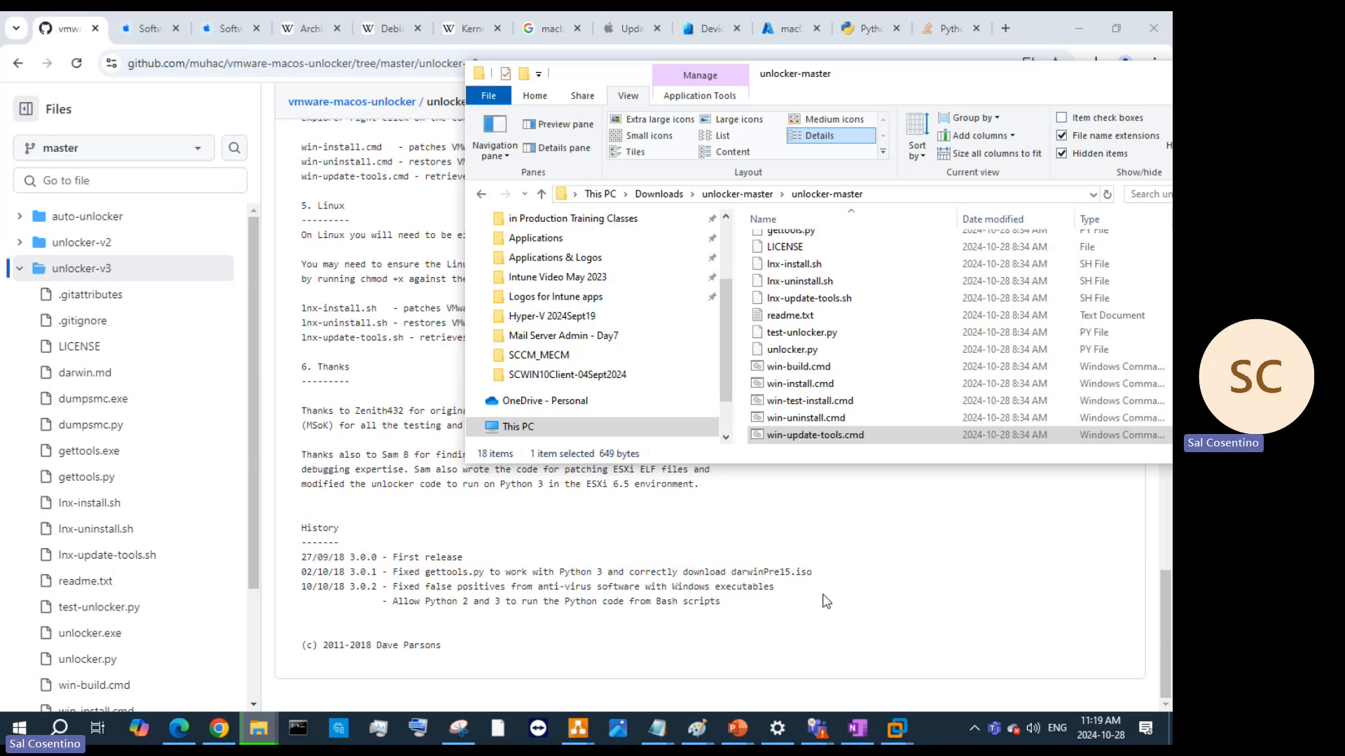
{"action": "scroll", "coordinate": [876, 376], "scroll_direction": "up", "scroll_amount": 2}
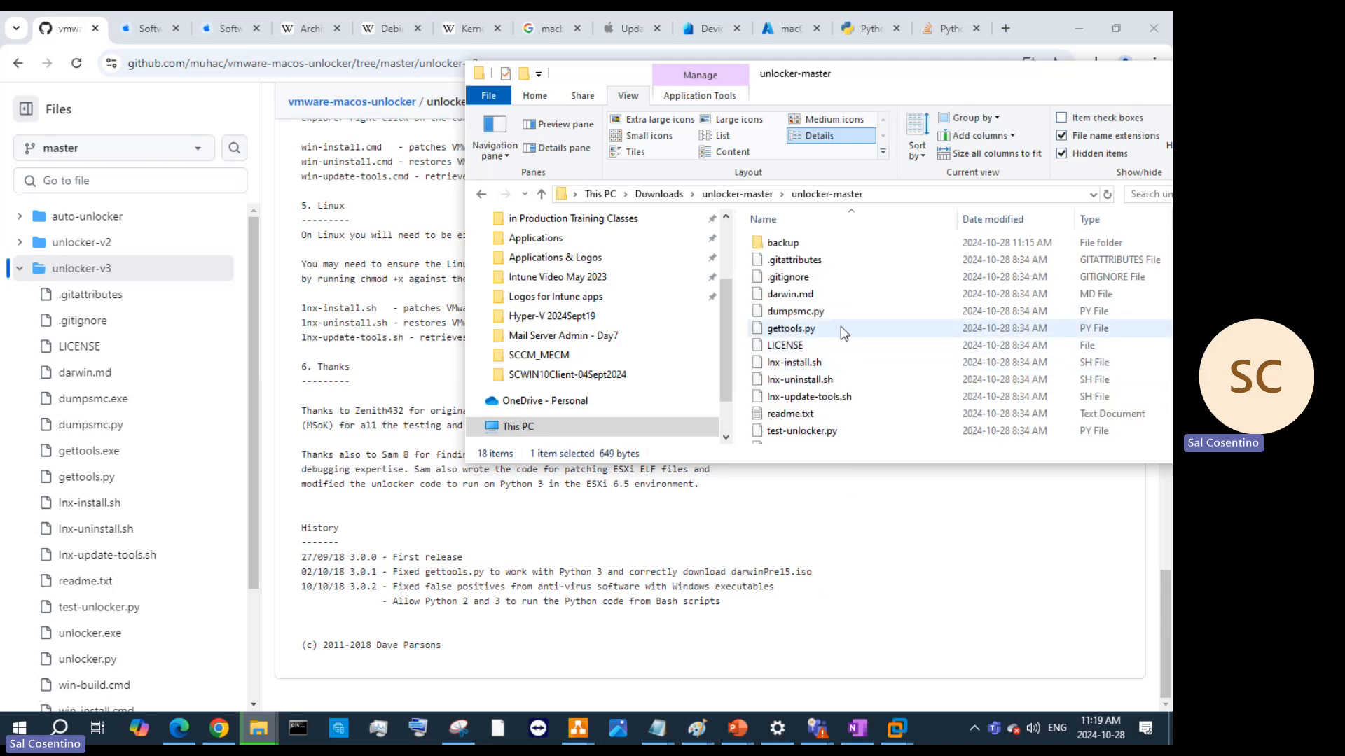
{"action": "left_click", "coordinate": [833, 245]}
{"action": "double_click", "coordinate": [835, 251]}
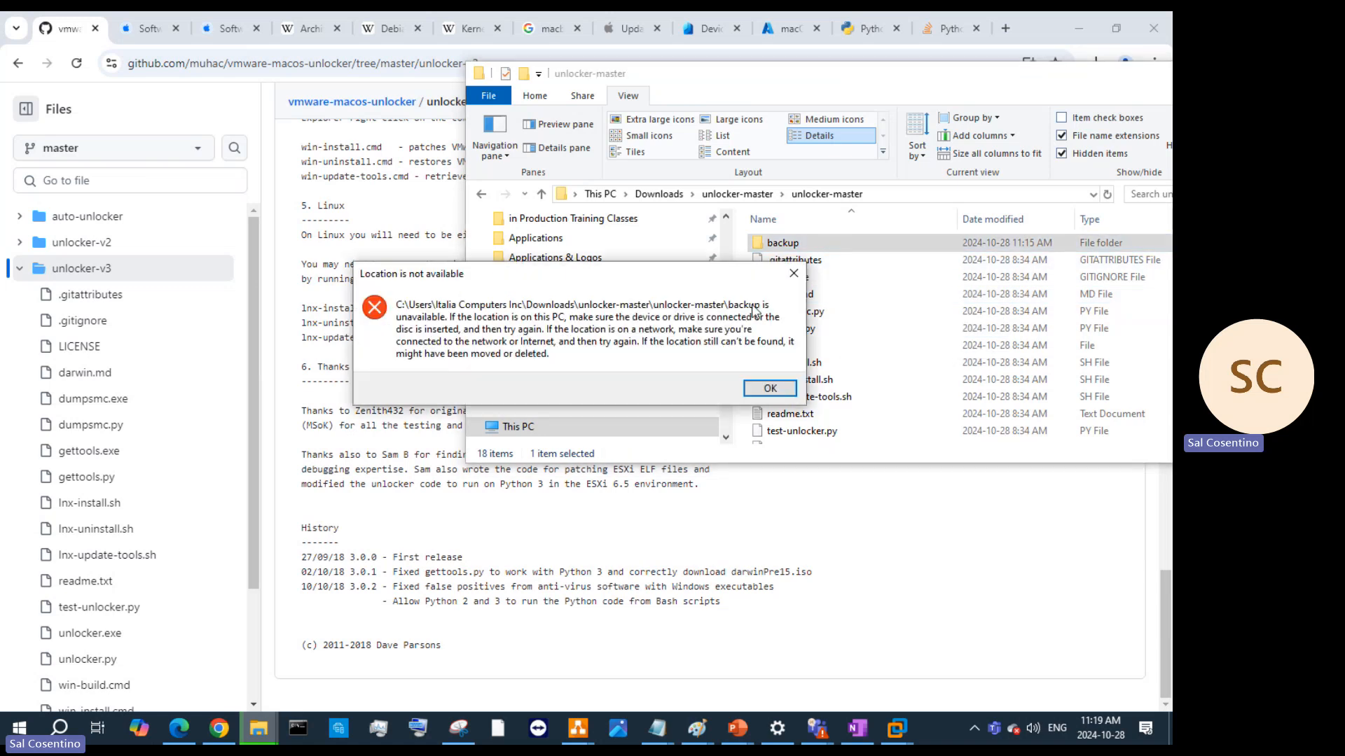
{"action": "left_click", "coordinate": [792, 277]}
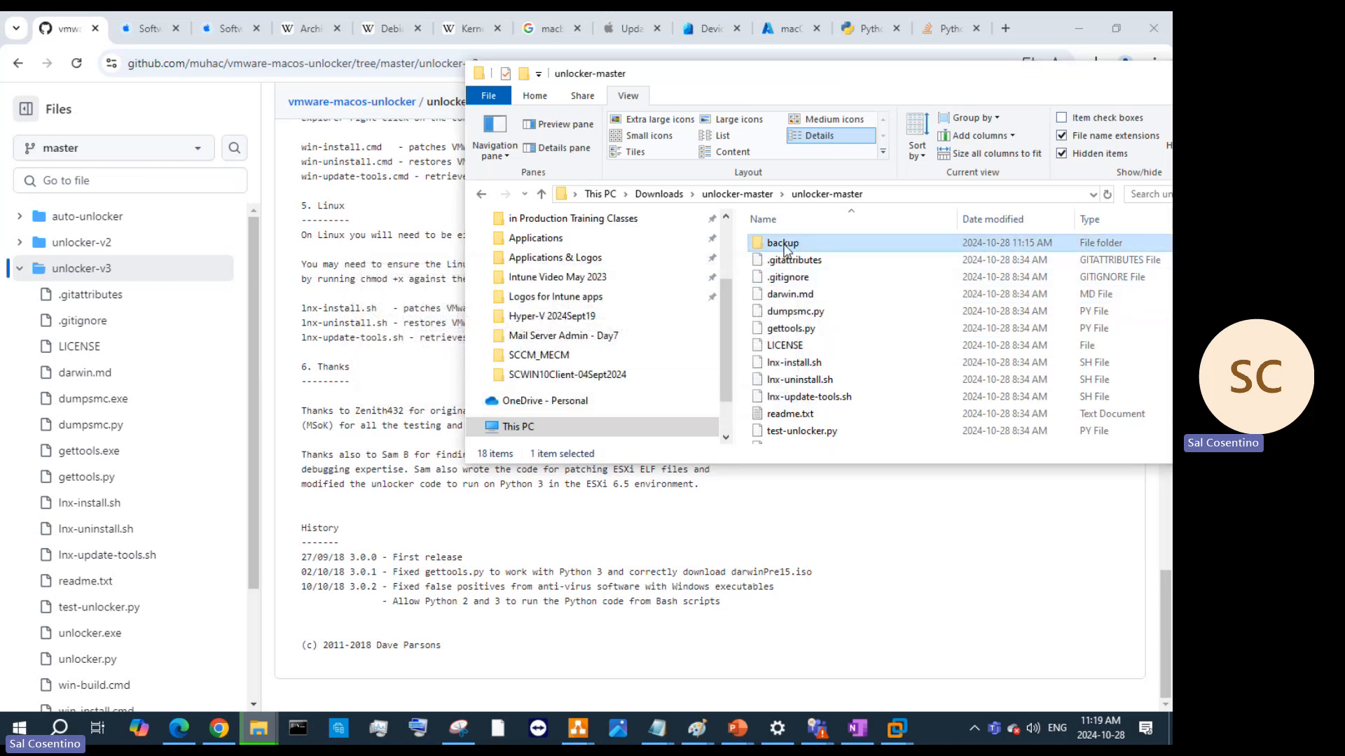
Run win-install.cmd from the unlocker-master folder as administrator
{"action": "double_click", "coordinate": [786, 246]}
{"action": "left_click", "coordinate": [770, 388]}
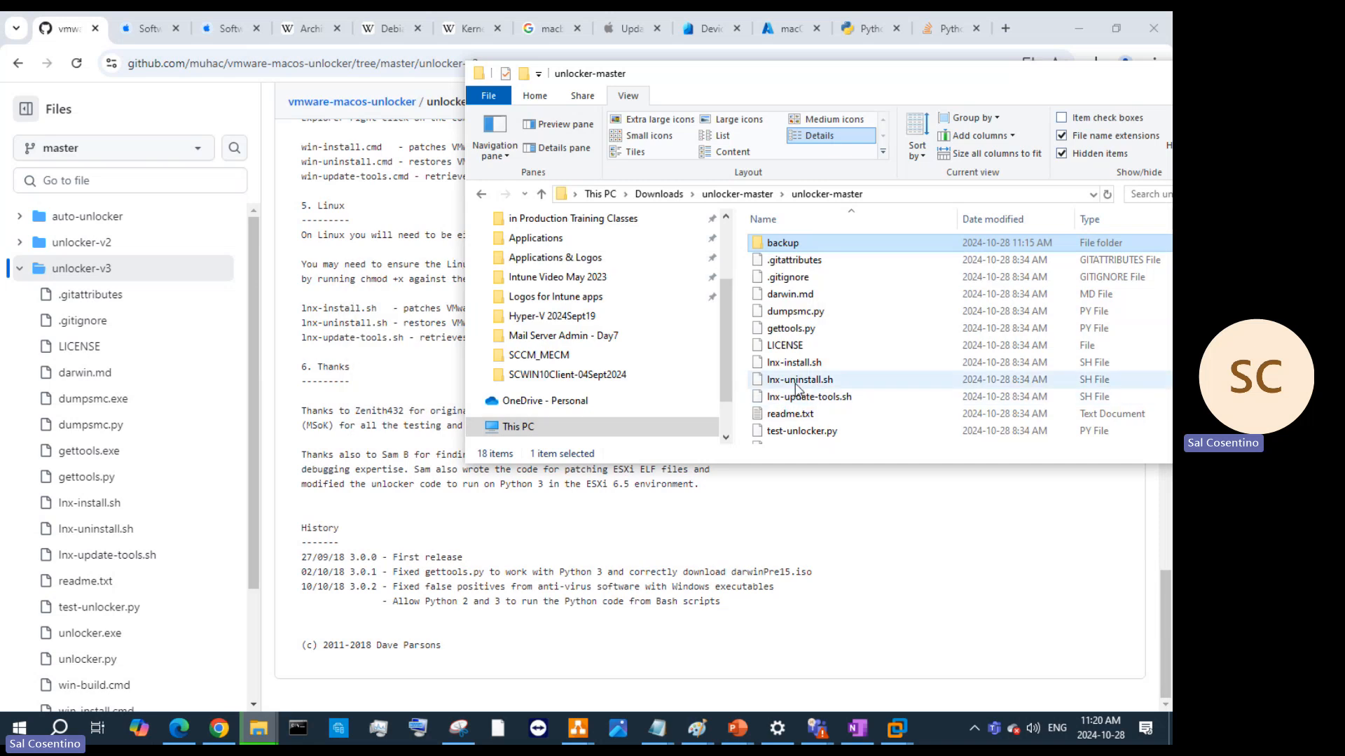
{"action": "scroll", "coordinate": [826, 390], "scroll_direction": "down", "scroll_amount": 2}
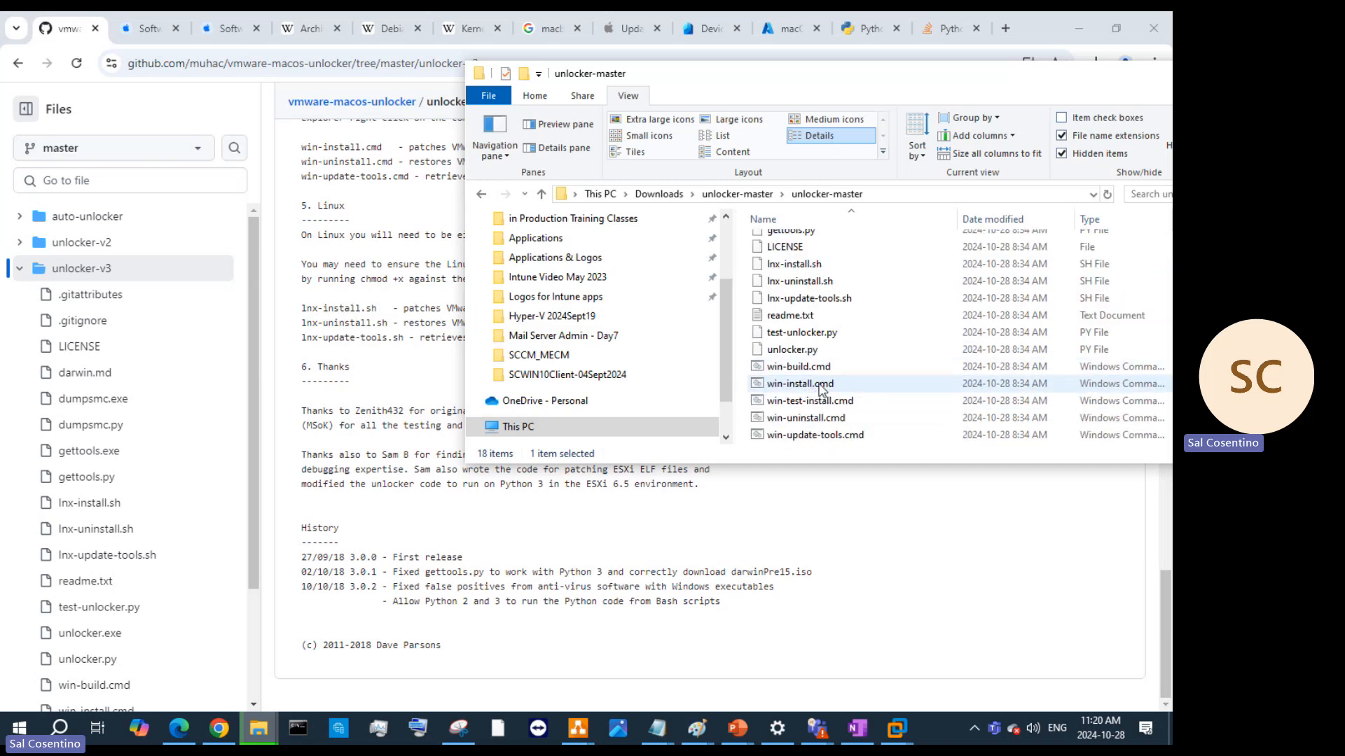
{"action": "double_click", "coordinate": [821, 385]}
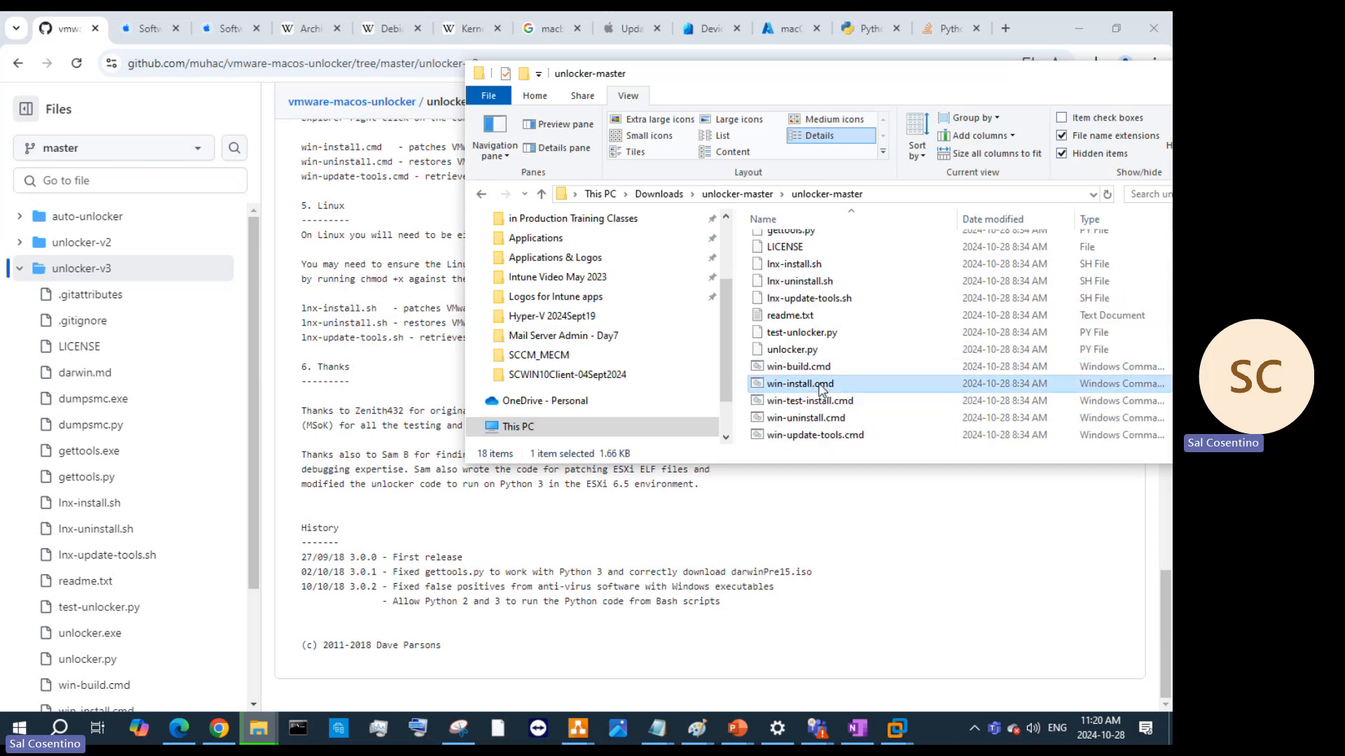
{"action": "right_click", "coordinate": [819, 385]}
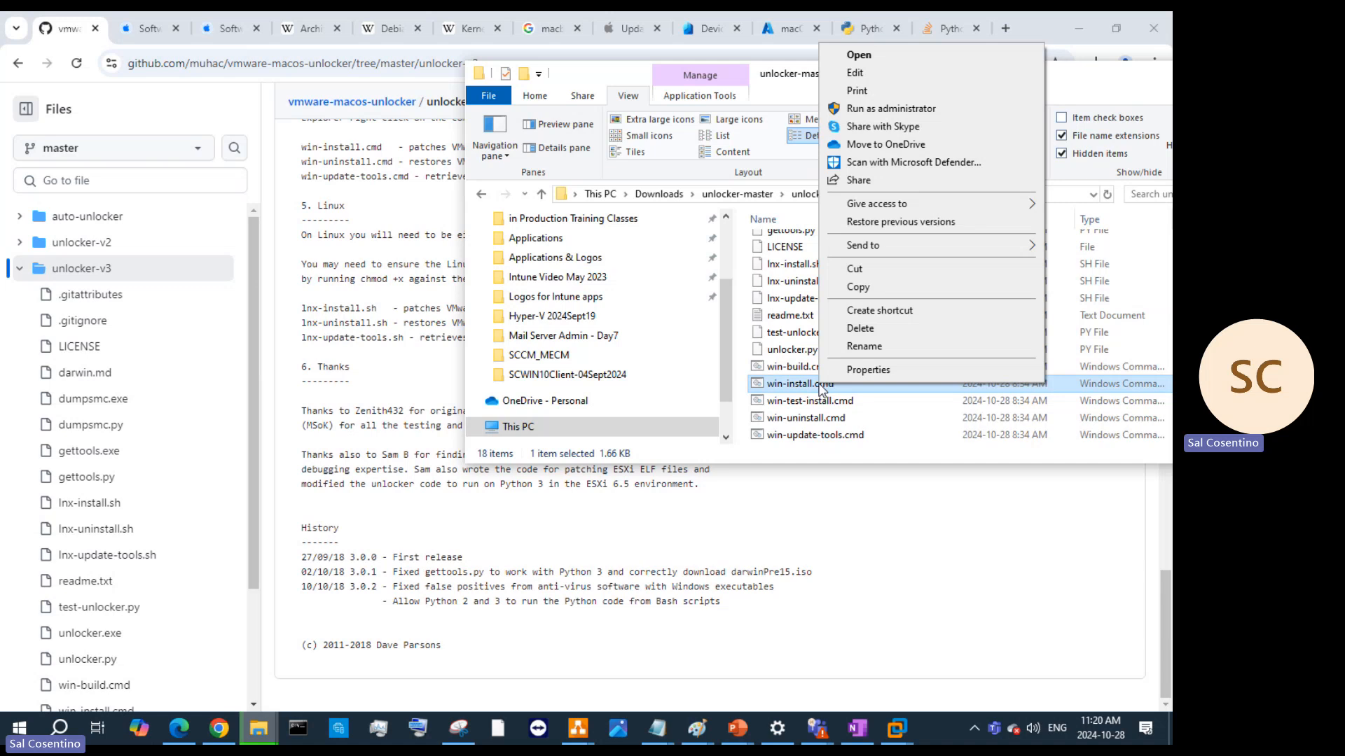
{"action": "left_click", "coordinate": [908, 113]}
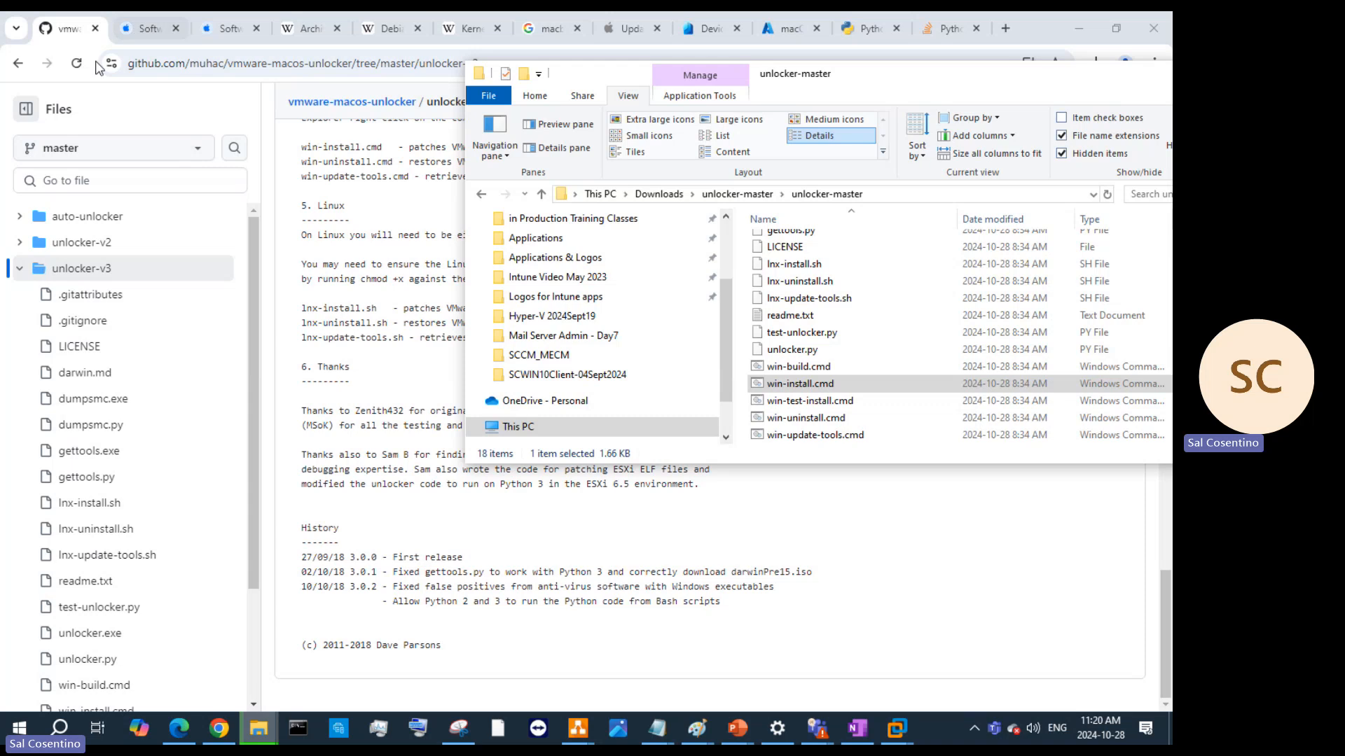
Return to the vmware-macos-unlocker repository root, open its auto-unlocker folder and read the readme's usage and compile instructions
{"action": "left_click", "coordinate": [19, 65]}
{"action": "left_click", "coordinate": [18, 65]}
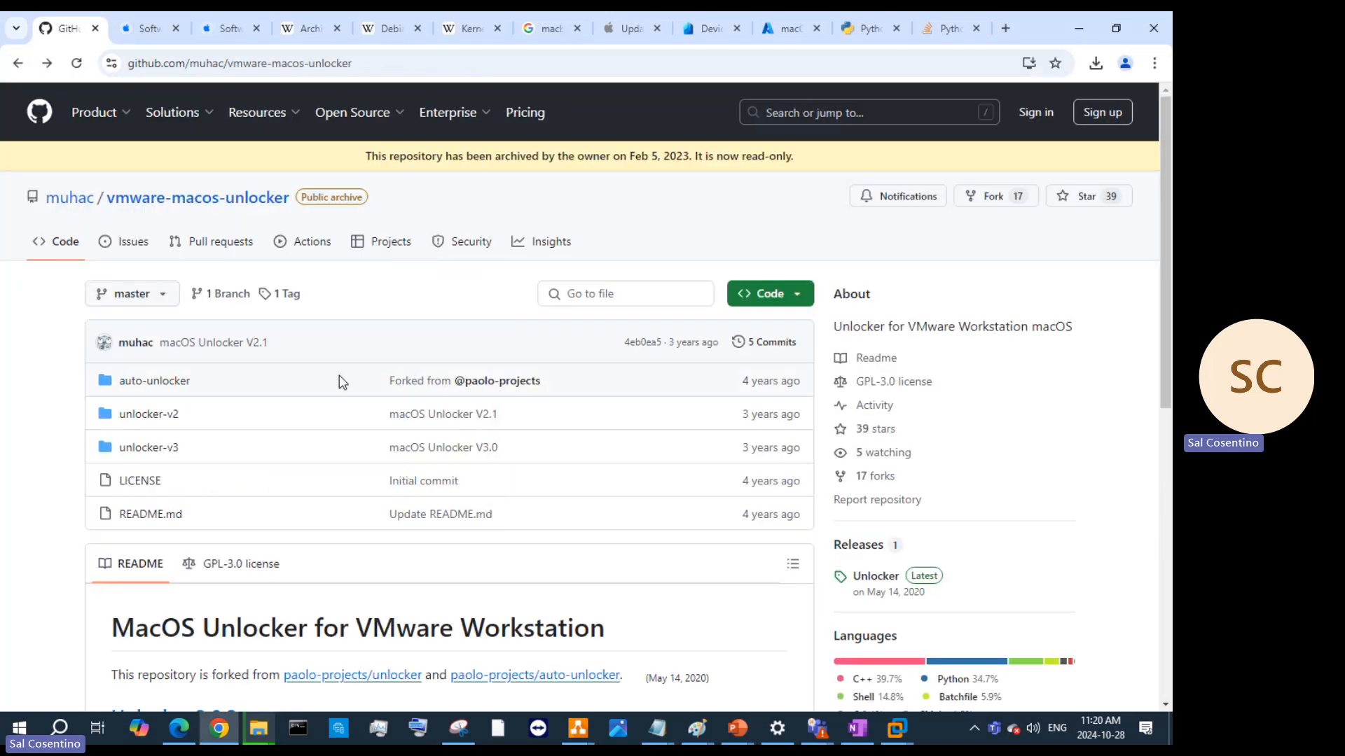
{"action": "left_click", "coordinate": [160, 385]}
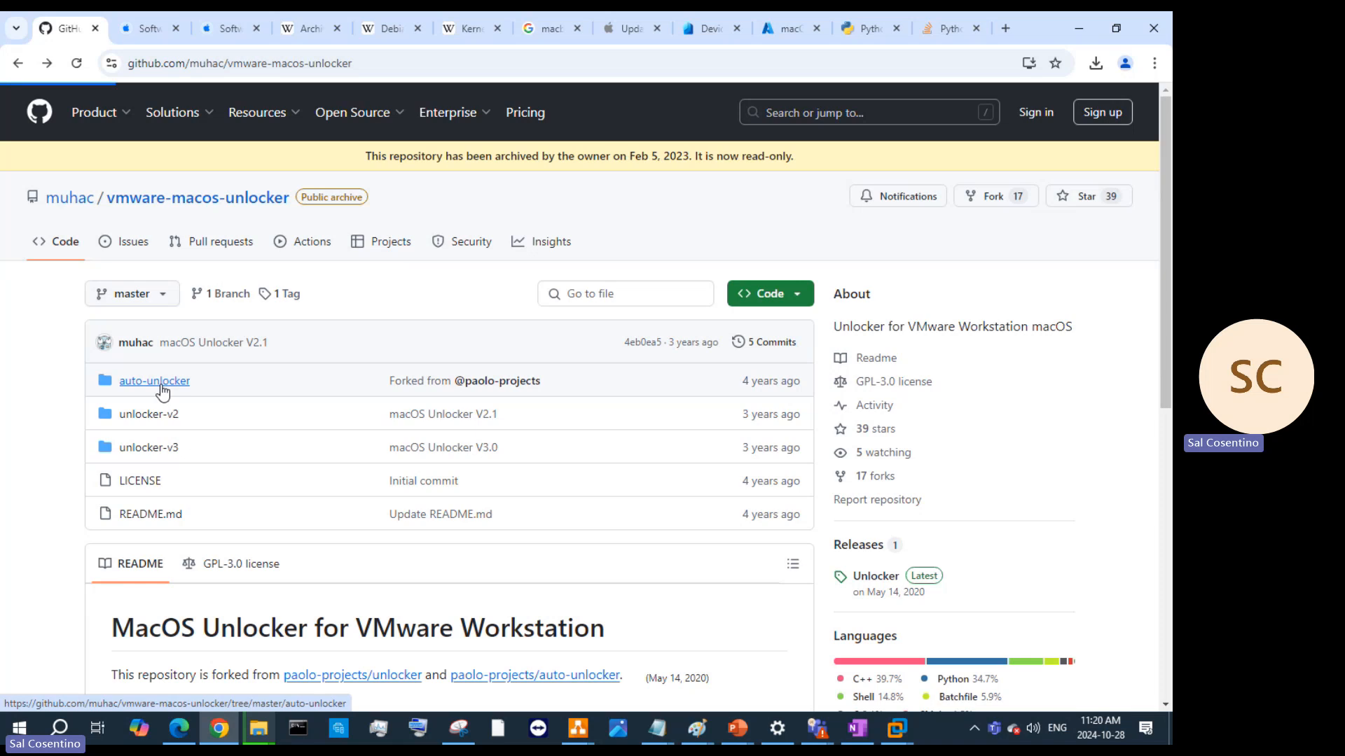
{"action": "scroll", "coordinate": [500, 489], "scroll_direction": "down", "scroll_amount": 3}
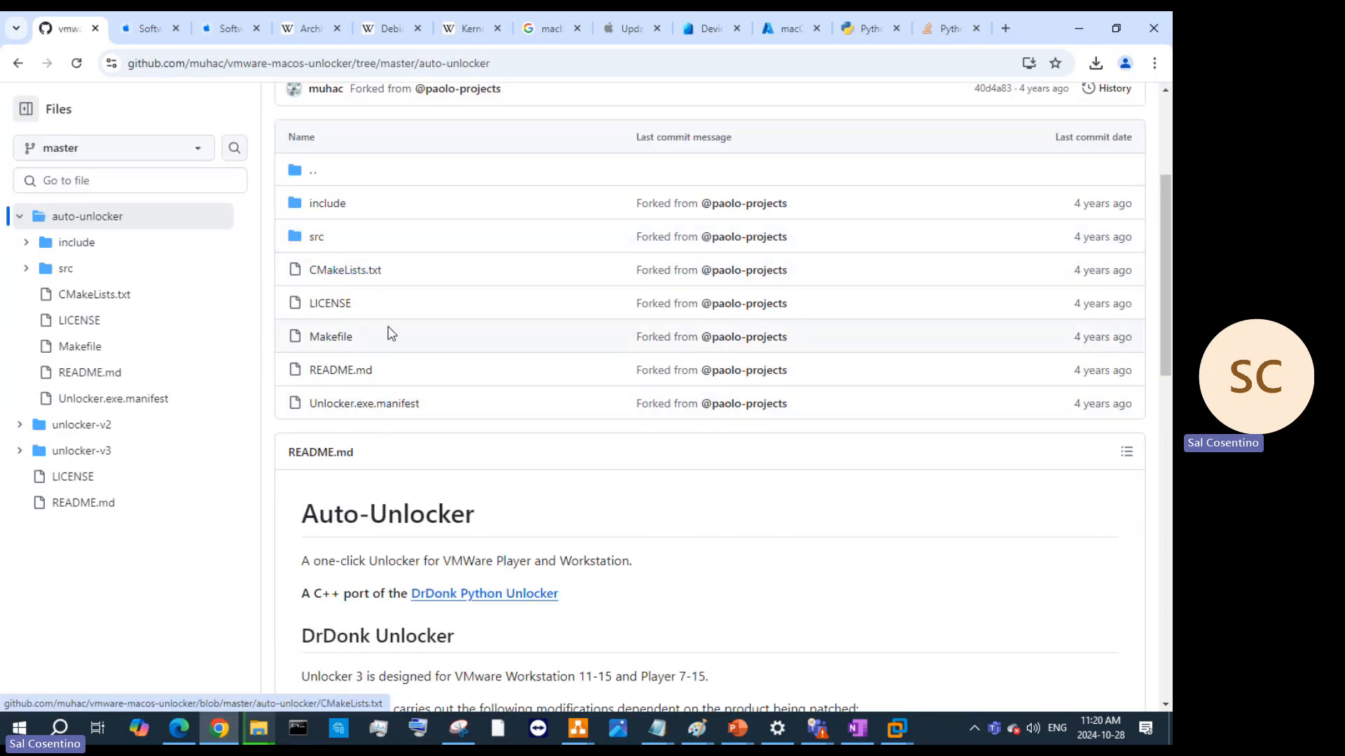
{"action": "scroll", "coordinate": [400, 294], "scroll_direction": "down", "scroll_amount": 4}
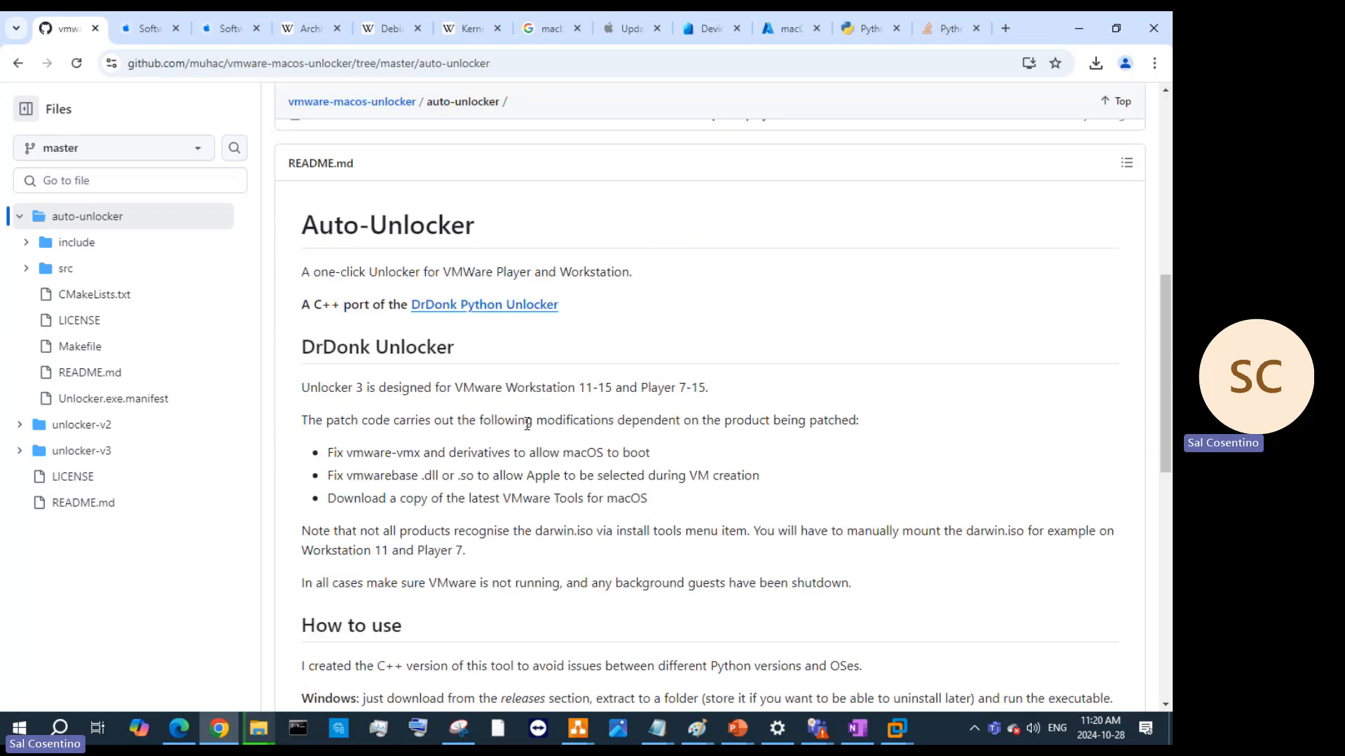
{"action": "scroll", "coordinate": [526, 424], "scroll_direction": "down", "scroll_amount": 5}
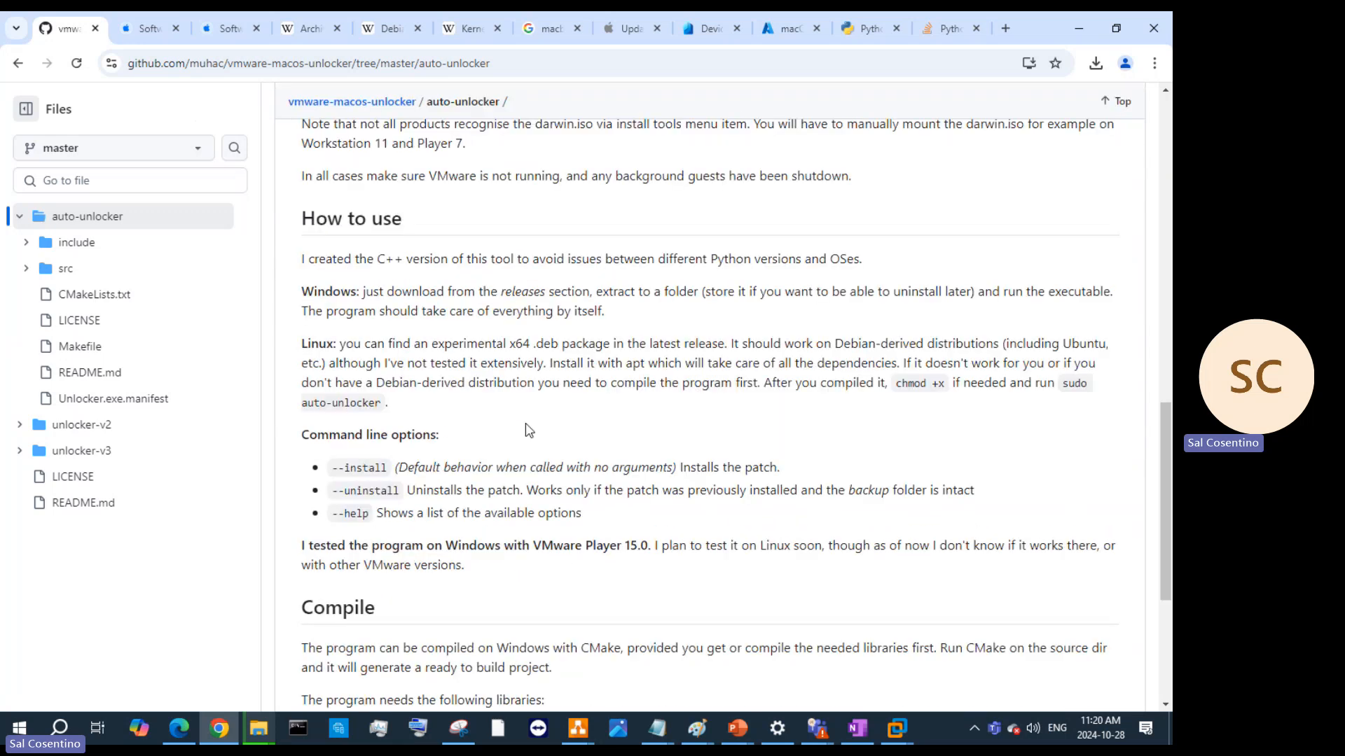
{"action": "scroll", "coordinate": [528, 430], "scroll_direction": "down", "scroll_amount": 4}
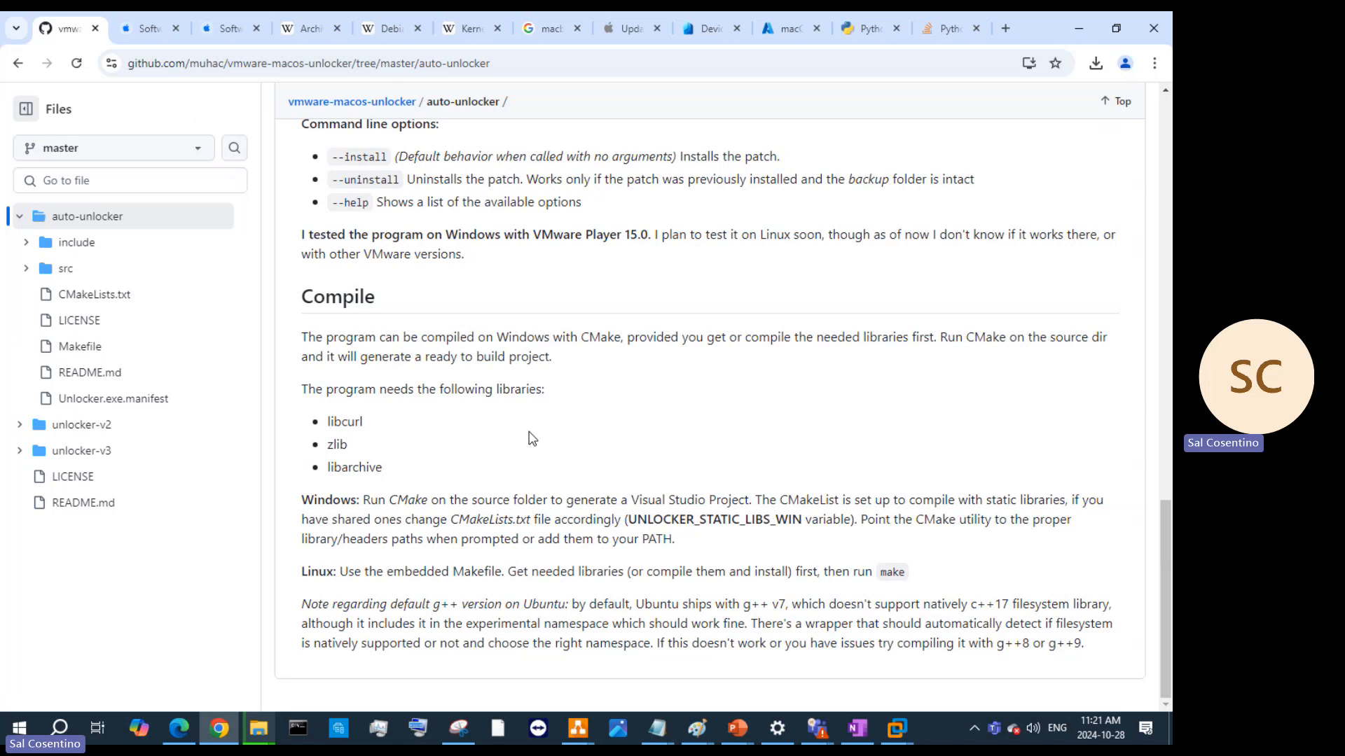
{"action": "scroll", "coordinate": [532, 434], "scroll_direction": "up", "scroll_amount": 7}
{"action": "scroll", "coordinate": [537, 438], "scroll_direction": "up", "scroll_amount": 4}
Go back to the "unlocker github" search results and open the Auto Unlocker repository from paolo-projects
{"action": "left_click", "coordinate": [18, 63]}
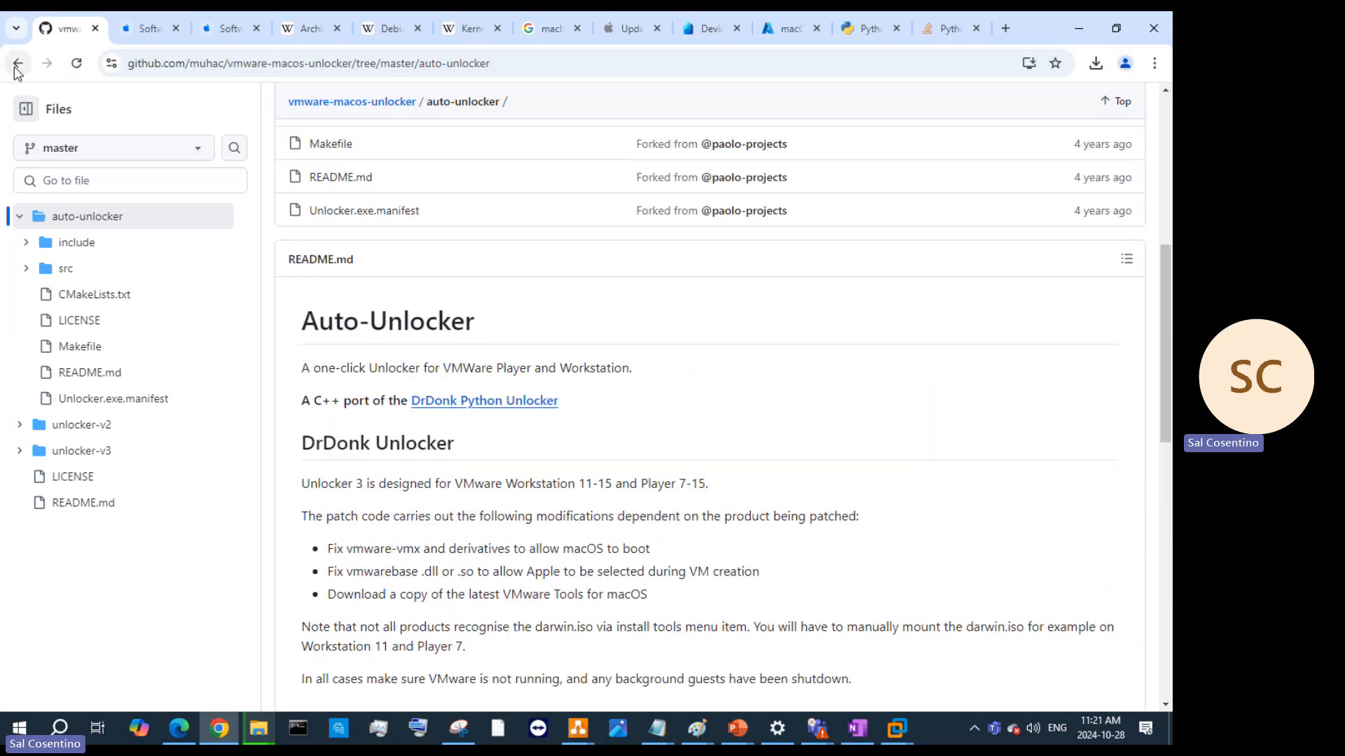
{"action": "left_click", "coordinate": [18, 63]}
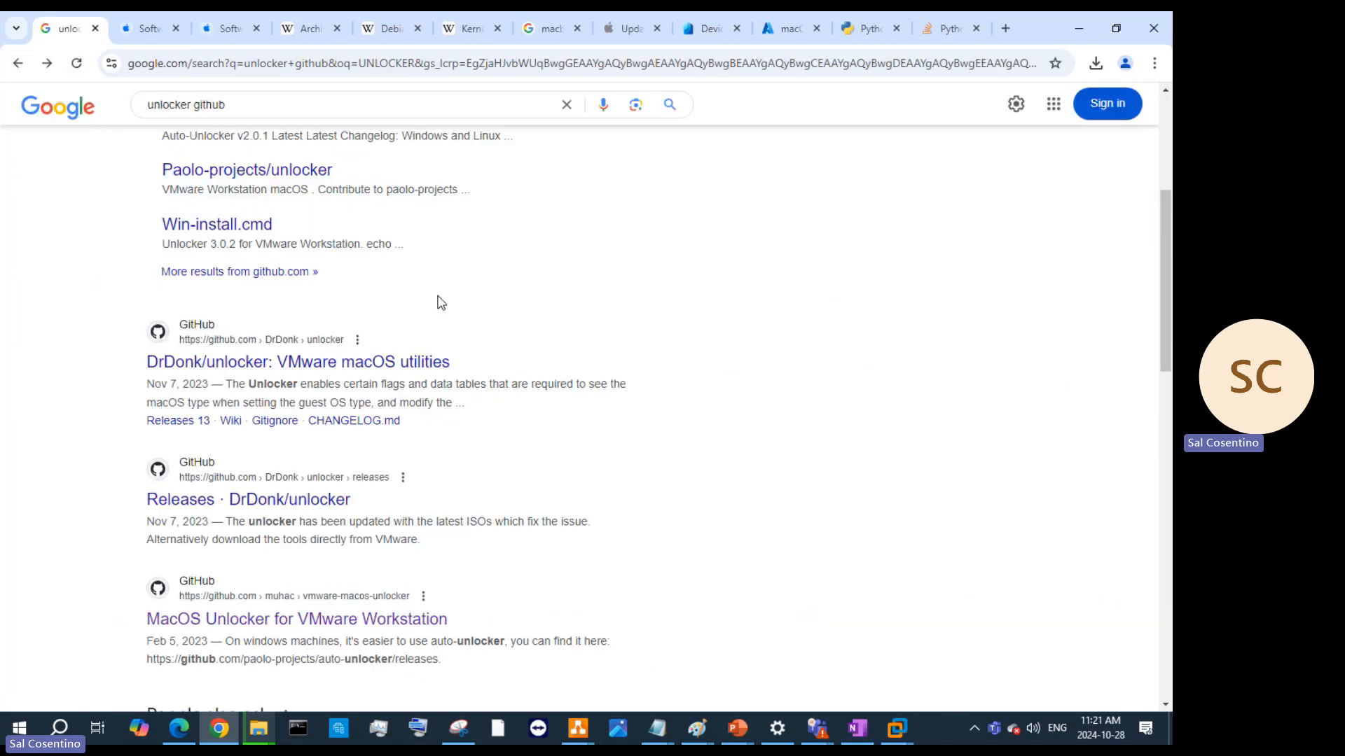
{"action": "scroll", "coordinate": [434, 302], "scroll_direction": "up", "scroll_amount": 3}
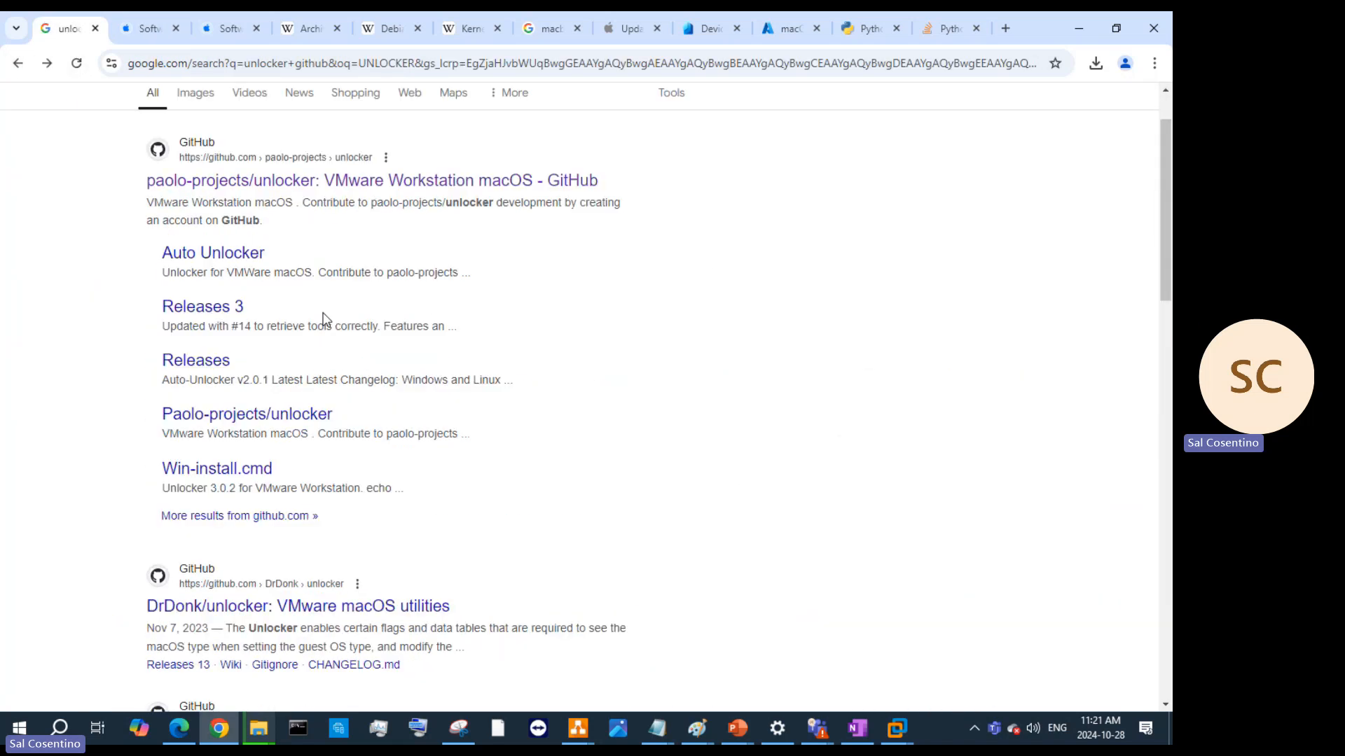
{"action": "left_click", "coordinate": [221, 256]}
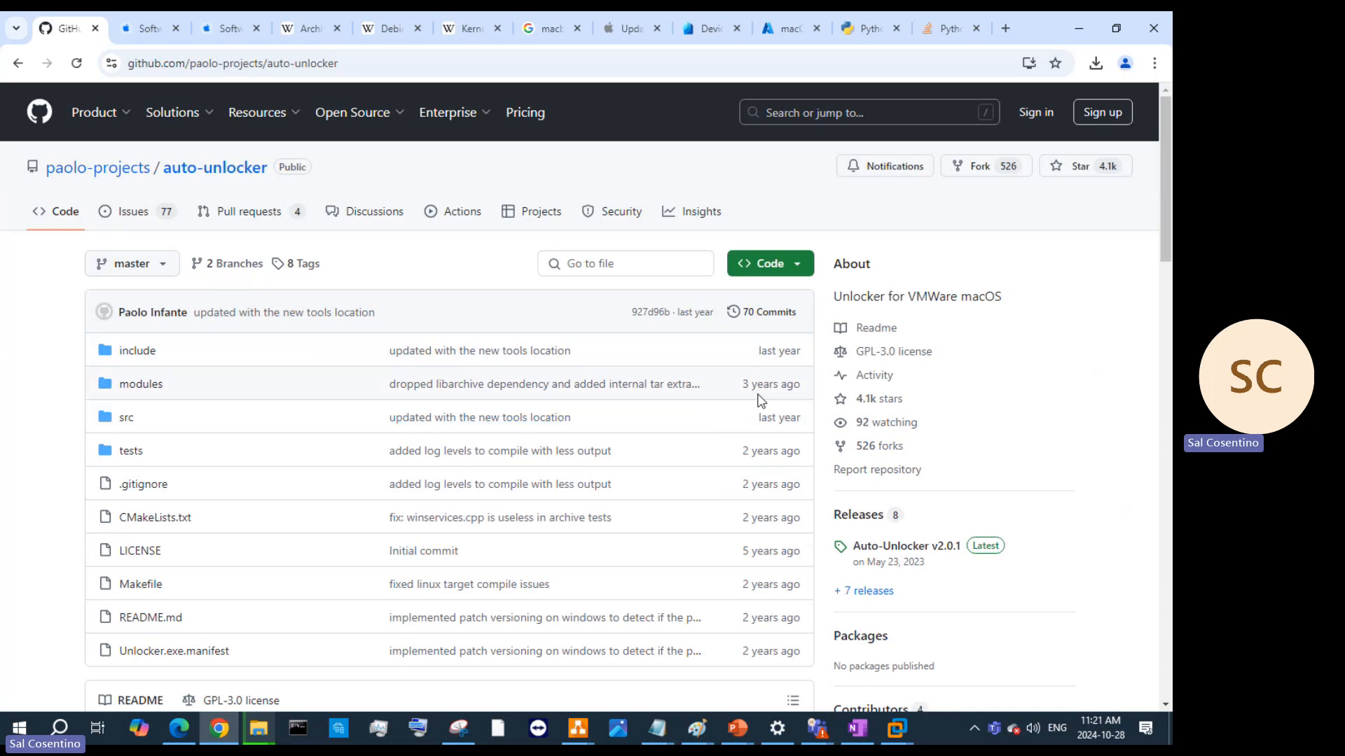
Examine the auto-unlocker readme for its supported VMware versions, Windows usage, command line options and compile requirements
{"action": "scroll", "coordinate": [757, 399], "scroll_direction": "down", "scroll_amount": 5}
{"action": "scroll", "coordinate": [749, 413], "scroll_direction": "down", "scroll_amount": 7}
{"action": "scroll", "coordinate": [749, 414], "scroll_direction": "down", "scroll_amount": 3}
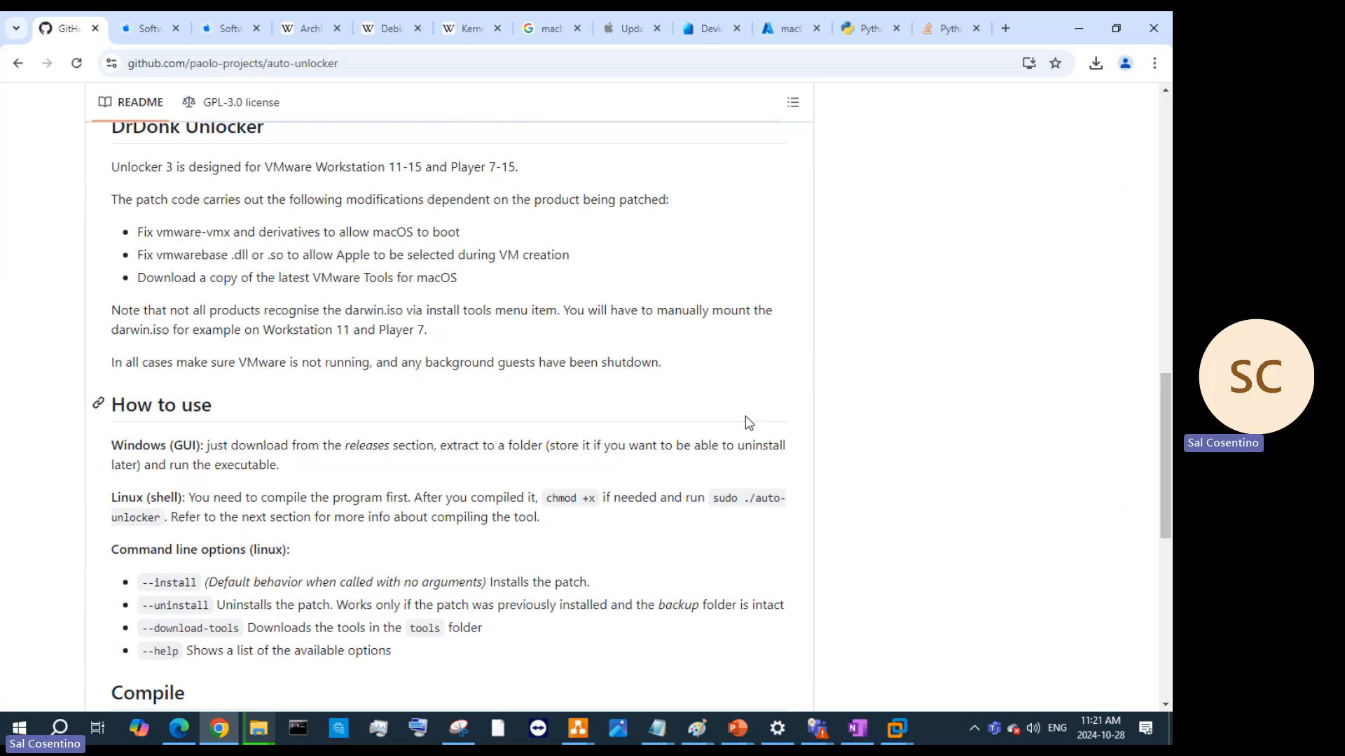
{"action": "scroll", "coordinate": [745, 417], "scroll_direction": "down", "scroll_amount": 8}
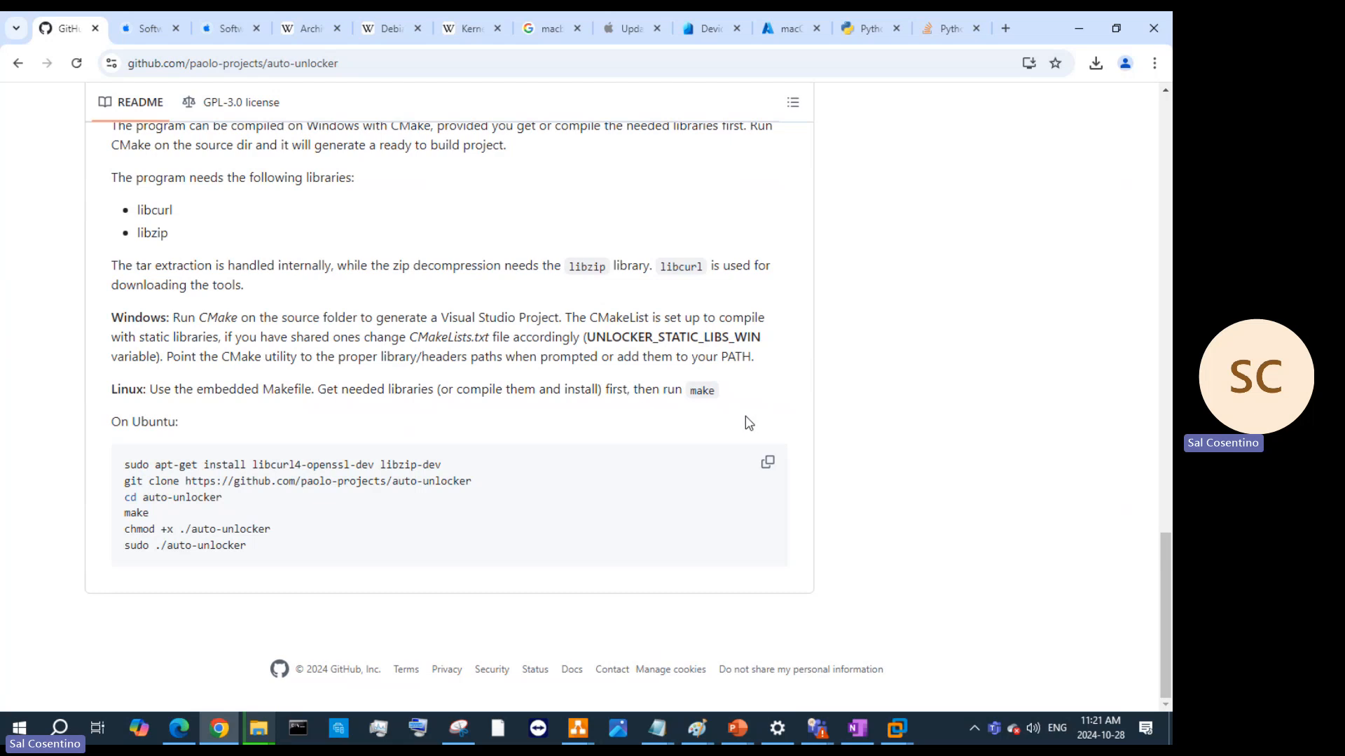
{"action": "scroll", "coordinate": [742, 427], "scroll_direction": "up", "scroll_amount": 7}
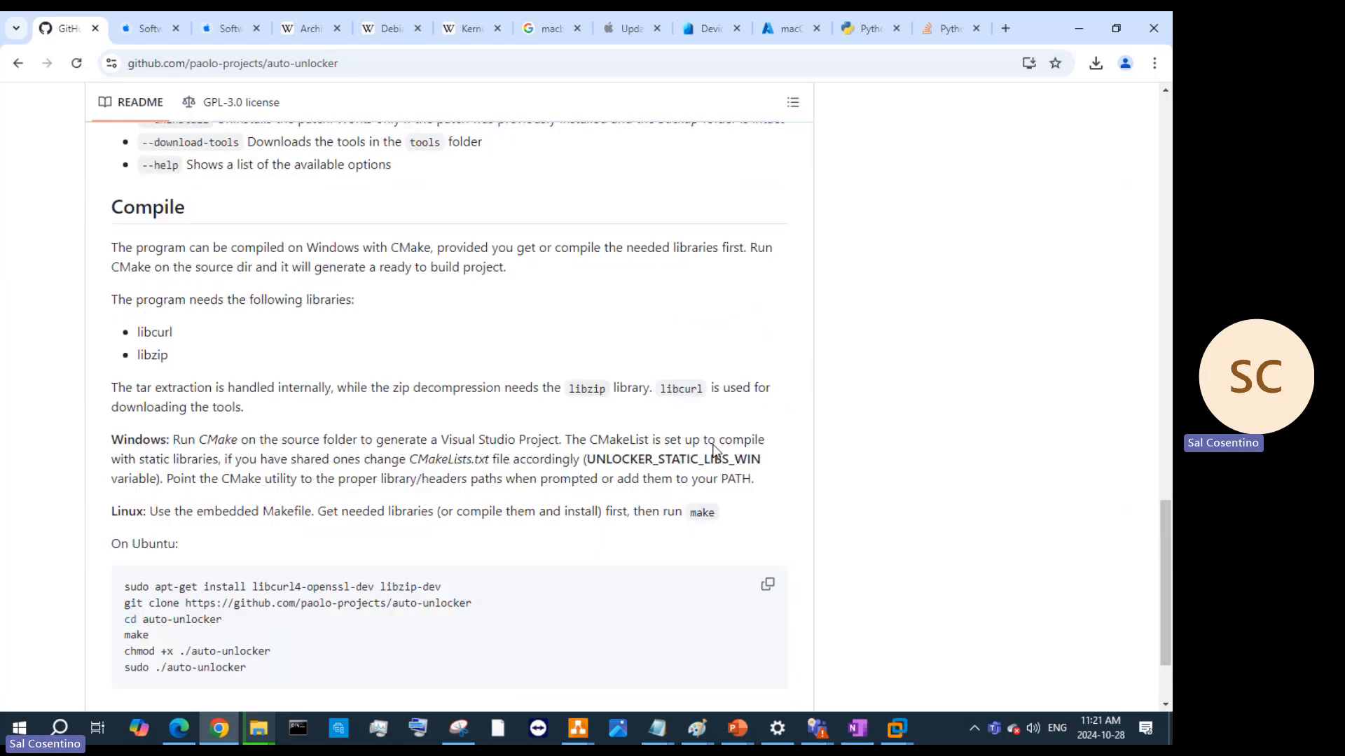
{"action": "scroll", "coordinate": [713, 445], "scroll_direction": "down", "scroll_amount": 5}
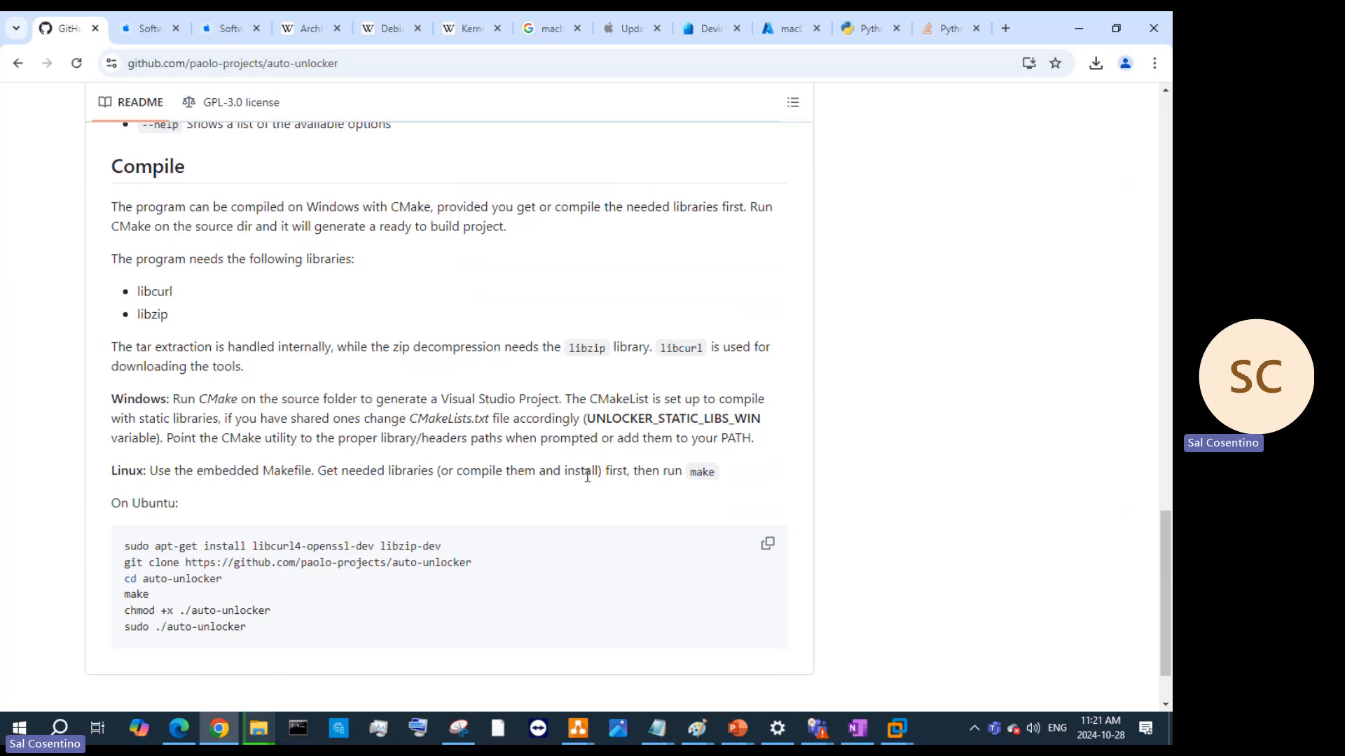
{"action": "scroll", "coordinate": [580, 485], "scroll_direction": "up", "scroll_amount": 5}
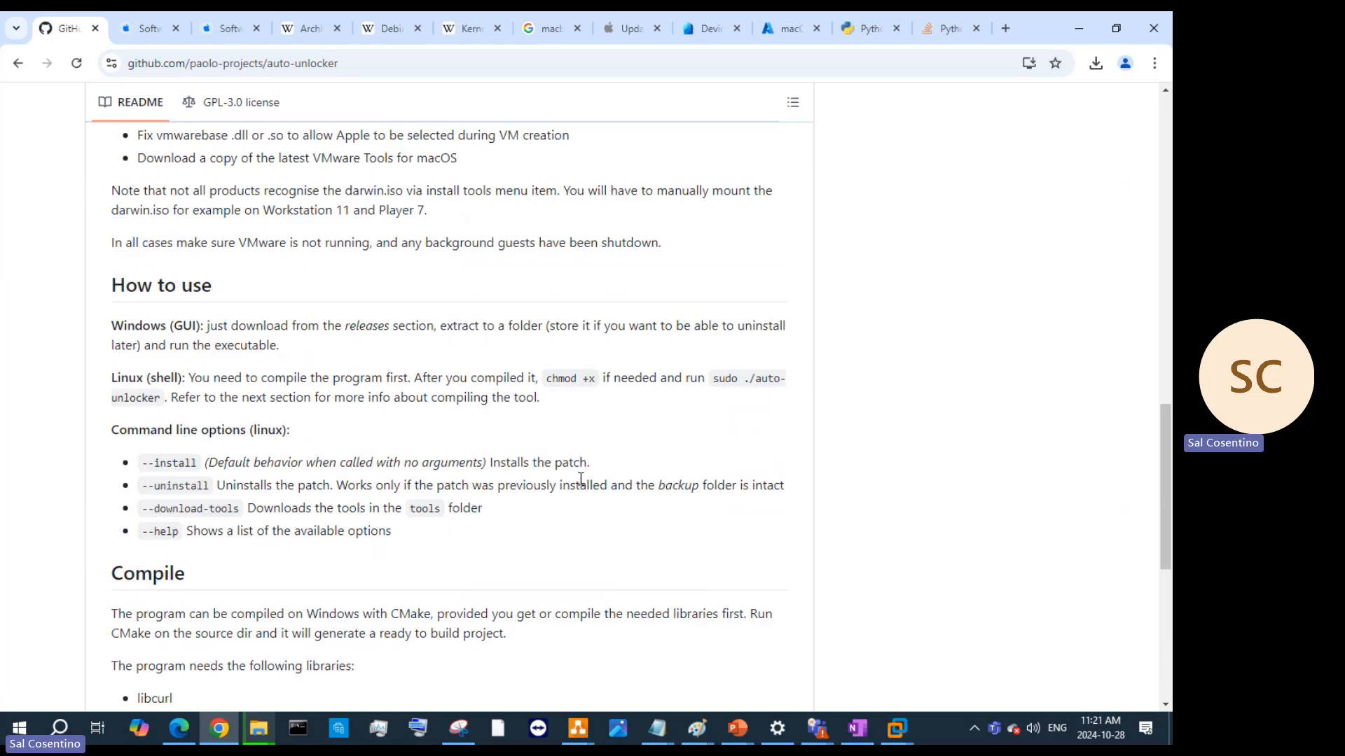
{"action": "scroll", "coordinate": [580, 484], "scroll_direction": "down", "scroll_amount": 2}
{"action": "scroll", "coordinate": [581, 485], "scroll_direction": "down", "scroll_amount": 2}
{"action": "scroll", "coordinate": [581, 485], "scroll_direction": "up", "scroll_amount": 15}
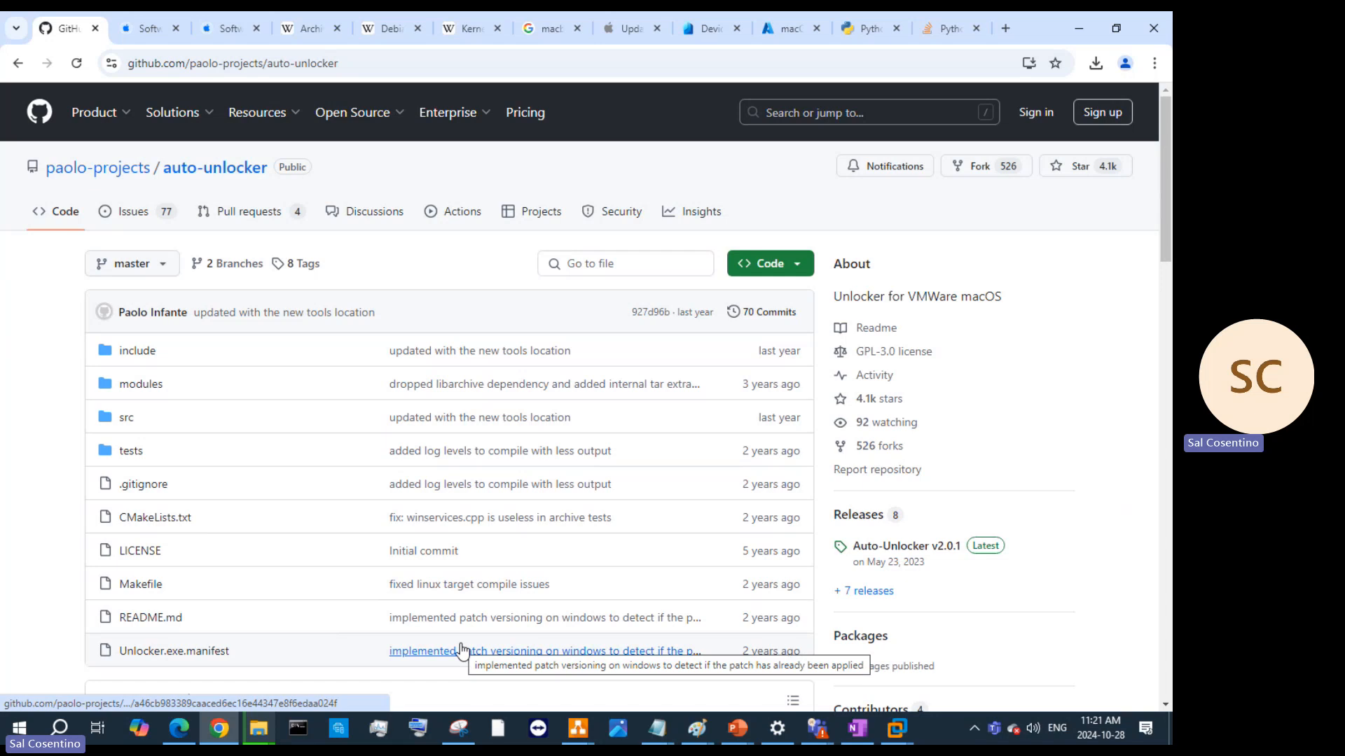
Download the paolo-projects auto-unlocker repository as a ZIP and show the downloaded file in its folder
{"action": "left_click", "coordinate": [775, 262]}
{"action": "left_click", "coordinate": [640, 489]}
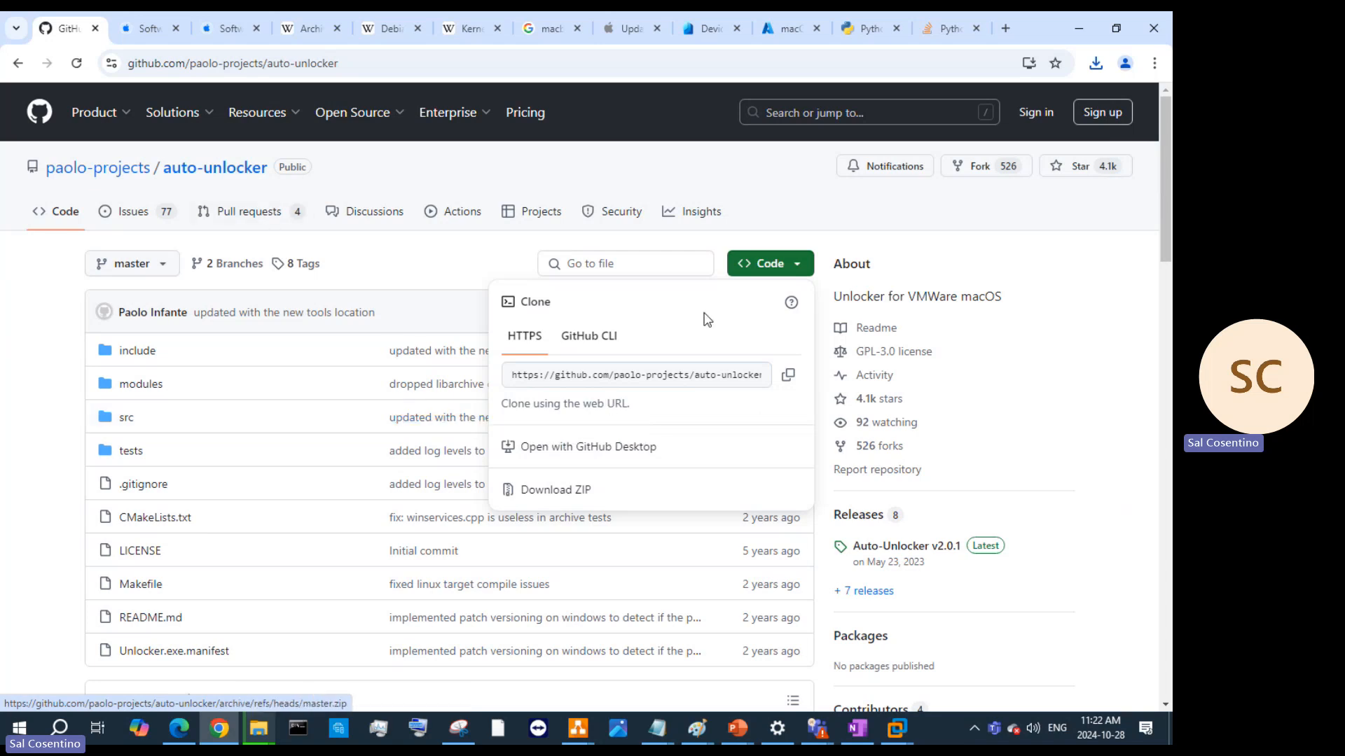
{"action": "left_click", "coordinate": [1096, 63]}
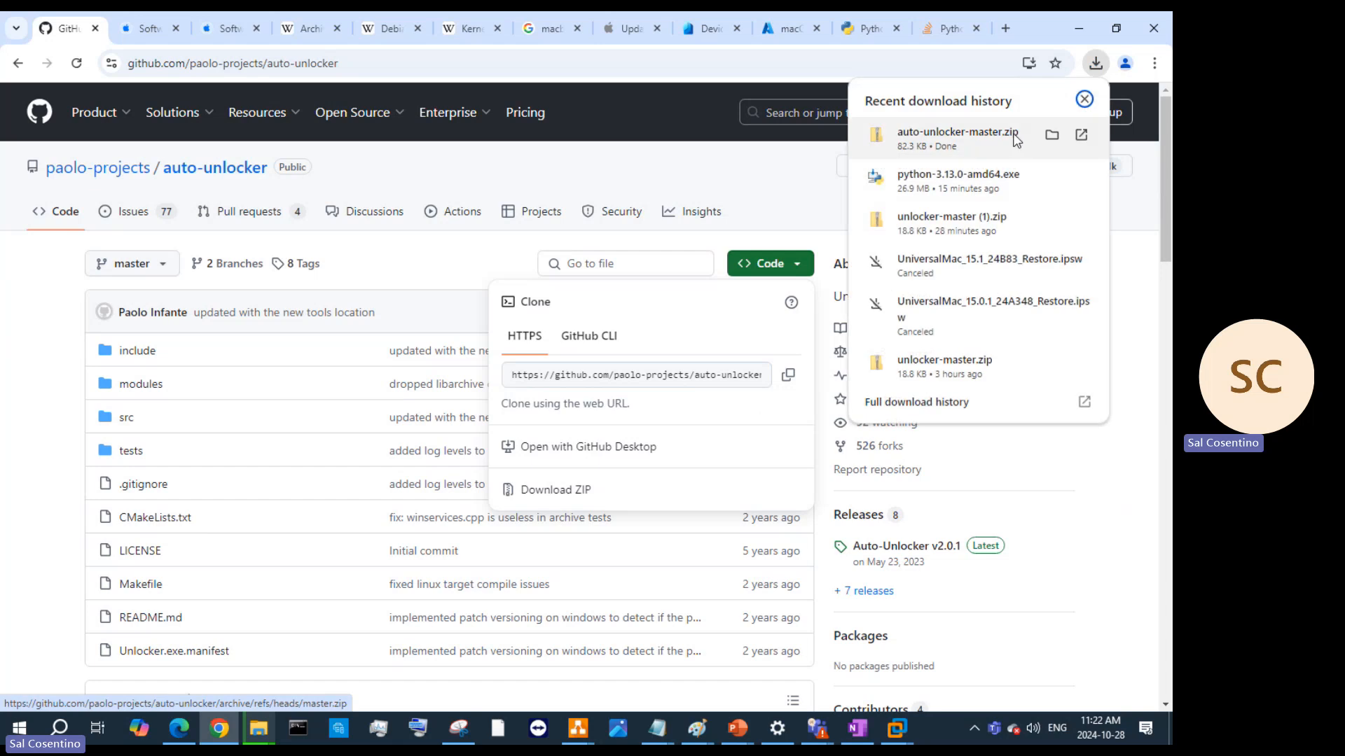
{"action": "left_click", "coordinate": [1051, 133]}
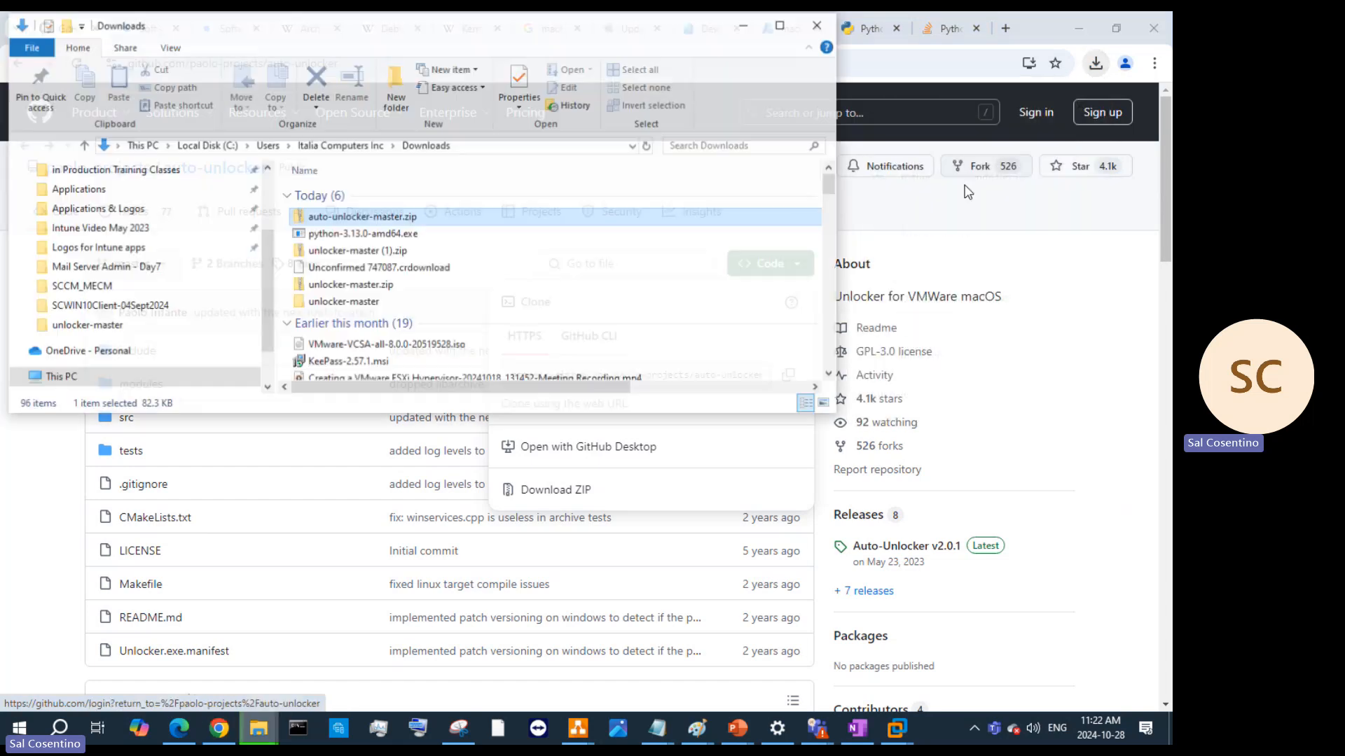
Extract auto-unlocker-master.zip into Downloads\auto-unlocker-master and open the inner auto-unlocker-master folder
{"action": "right_click", "coordinate": [438, 218]}
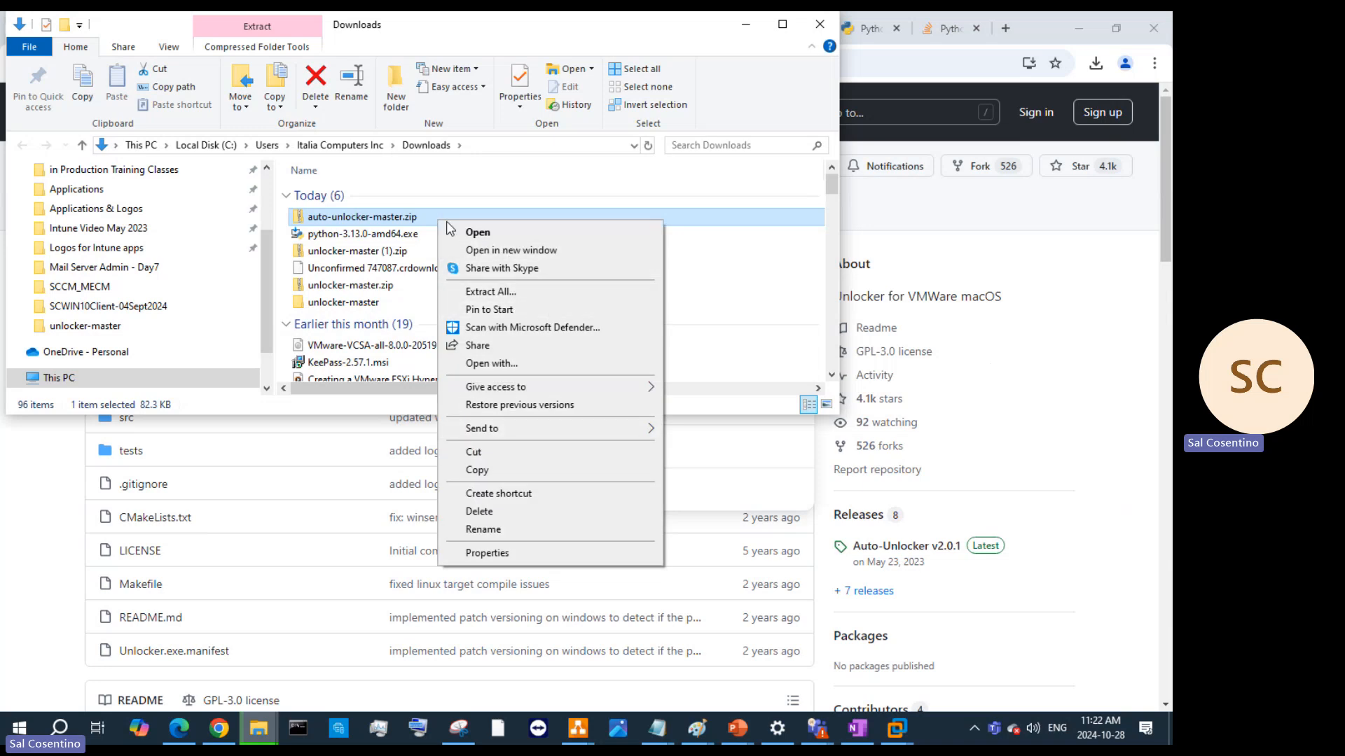
{"action": "left_click", "coordinate": [490, 291]}
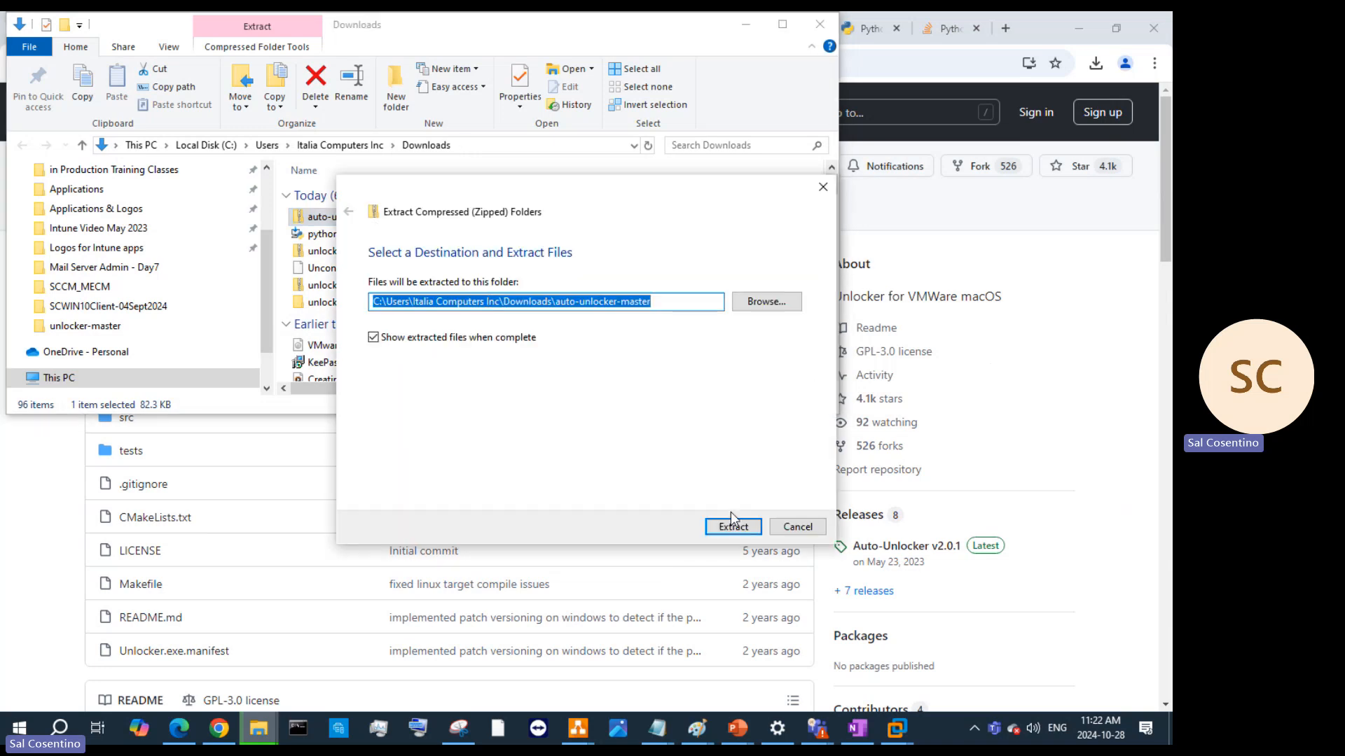
{"action": "left_click", "coordinate": [732, 527]}
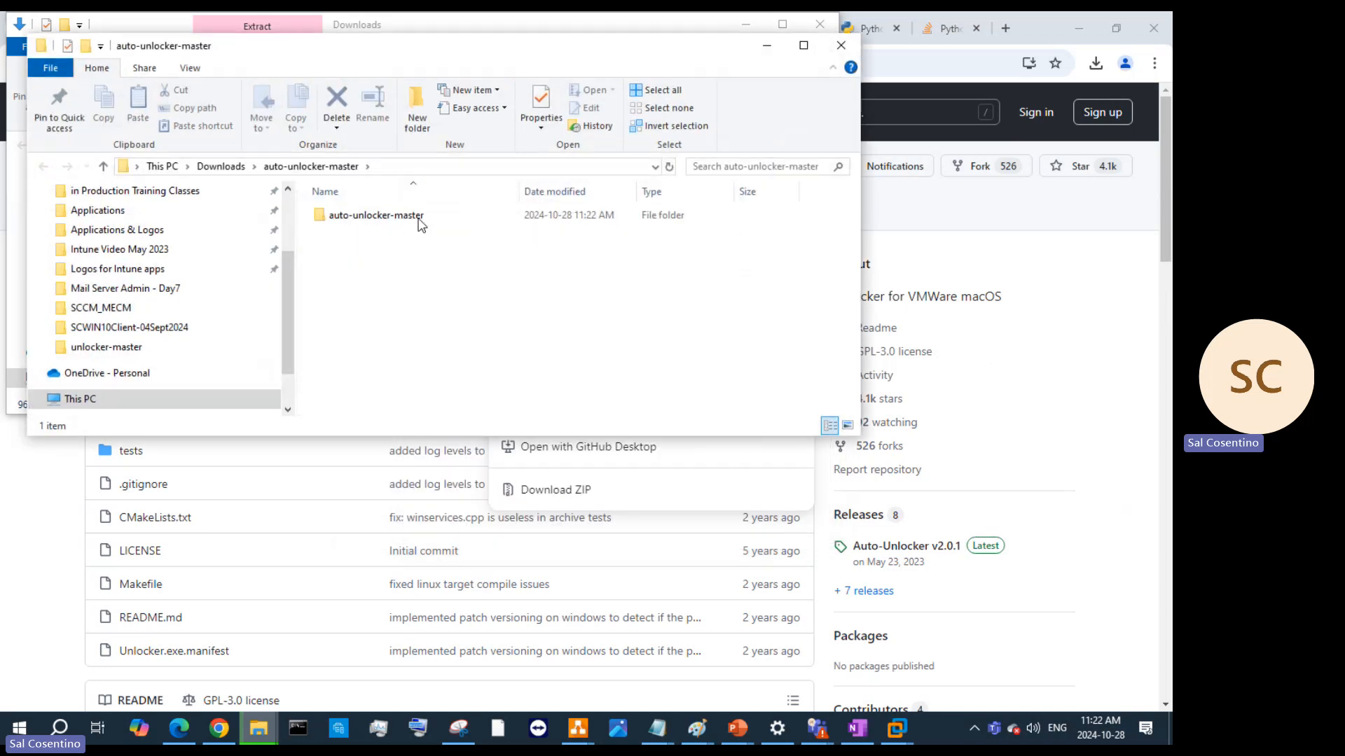
{"action": "double_click", "coordinate": [417, 221]}
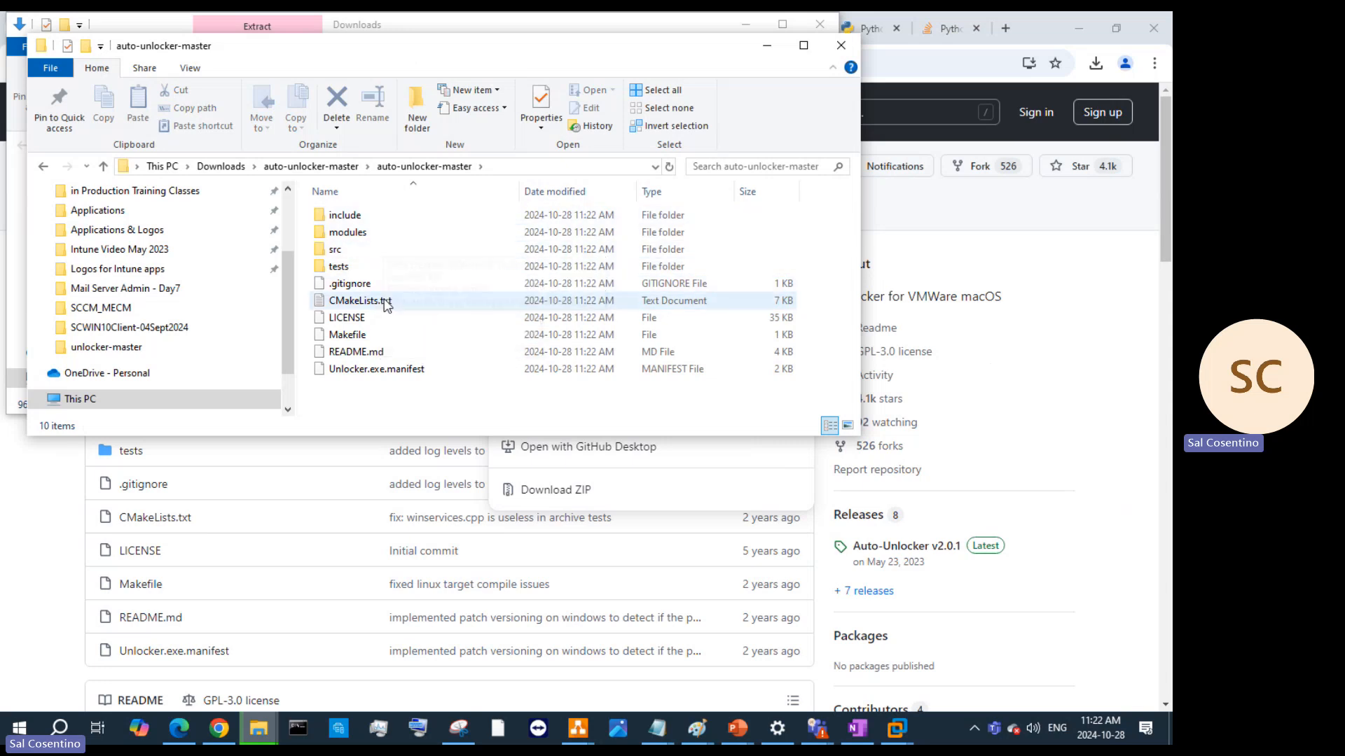
Try to open Unlocker.exe.manifest in the extracted folder and check which actions the file offers
{"action": "double_click", "coordinate": [380, 369]}
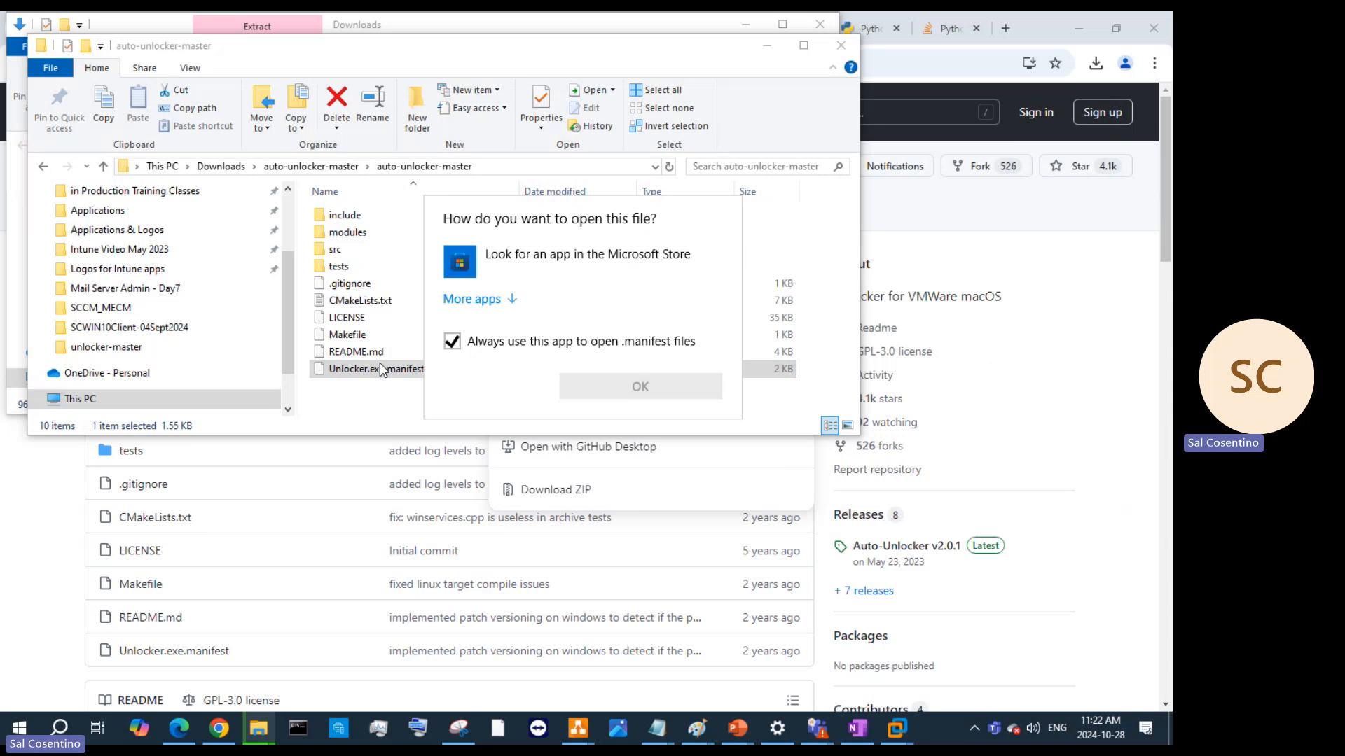
{"action": "left_click", "coordinate": [335, 372]}
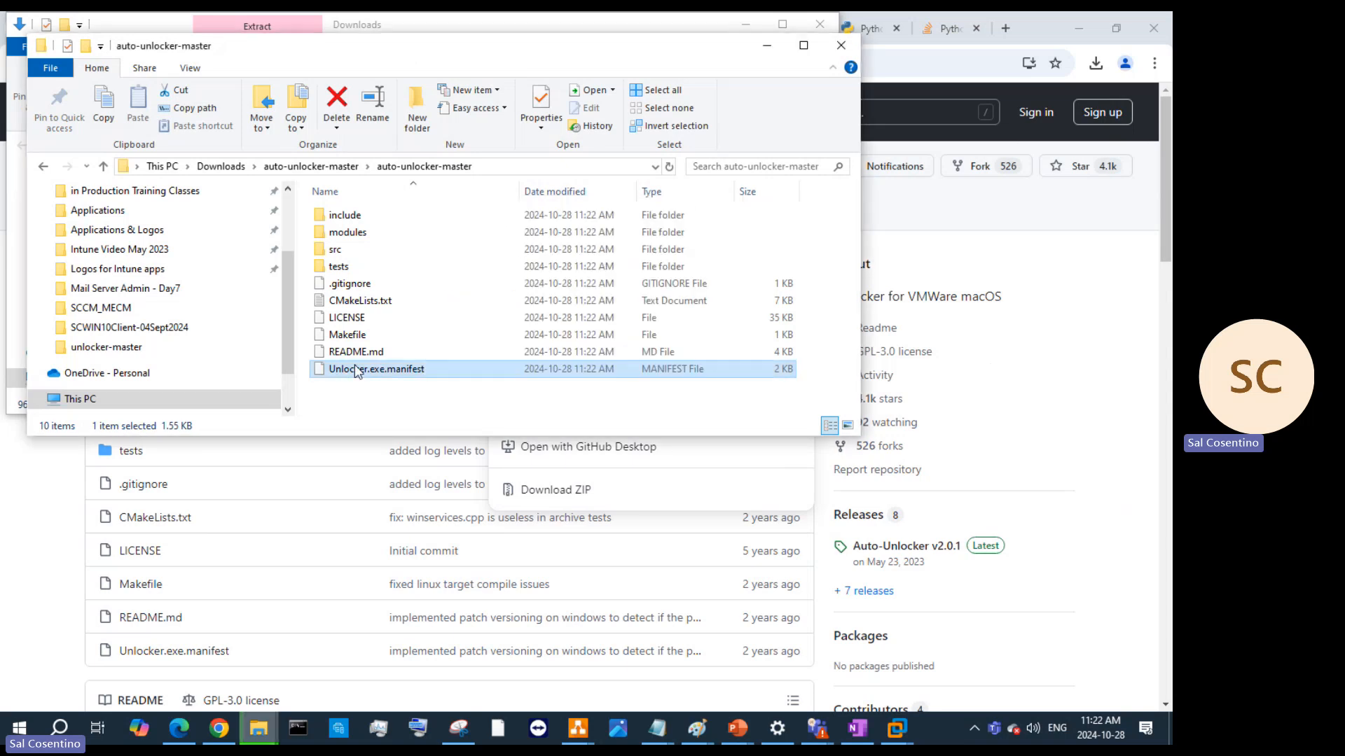
{"action": "right_click", "coordinate": [355, 366]}
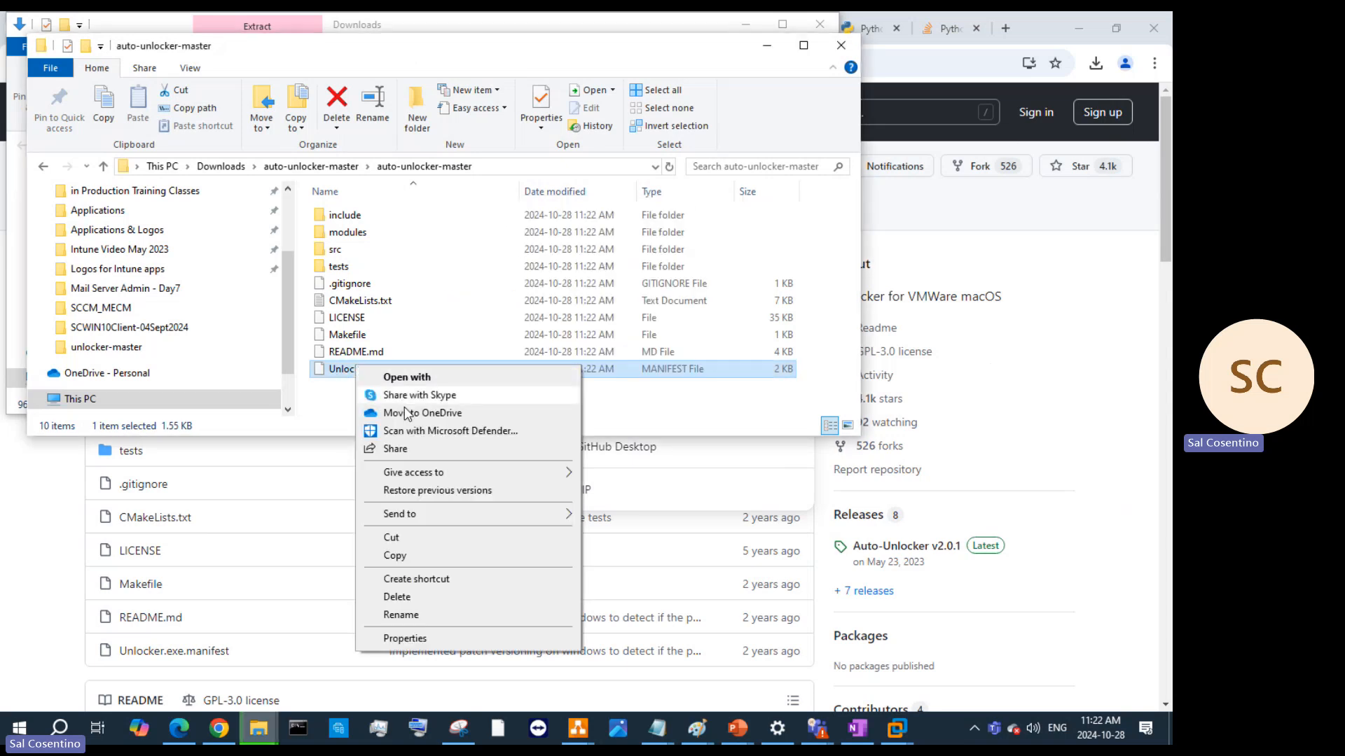
Switch back to Chrome and reread the How to use and Compile sections of the auto-unlocker readme
{"action": "left_click", "coordinate": [1030, 353]}
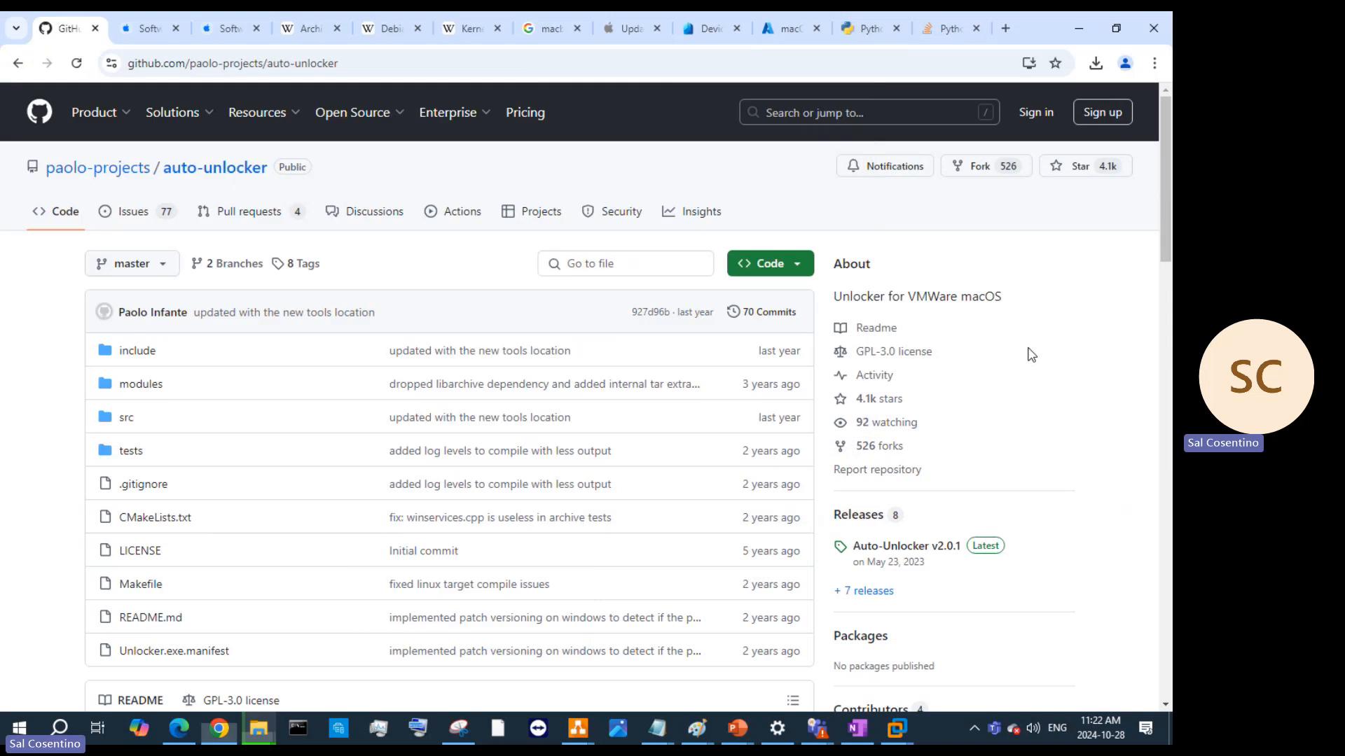
{"action": "scroll", "coordinate": [681, 538], "scroll_direction": "down", "scroll_amount": 15}
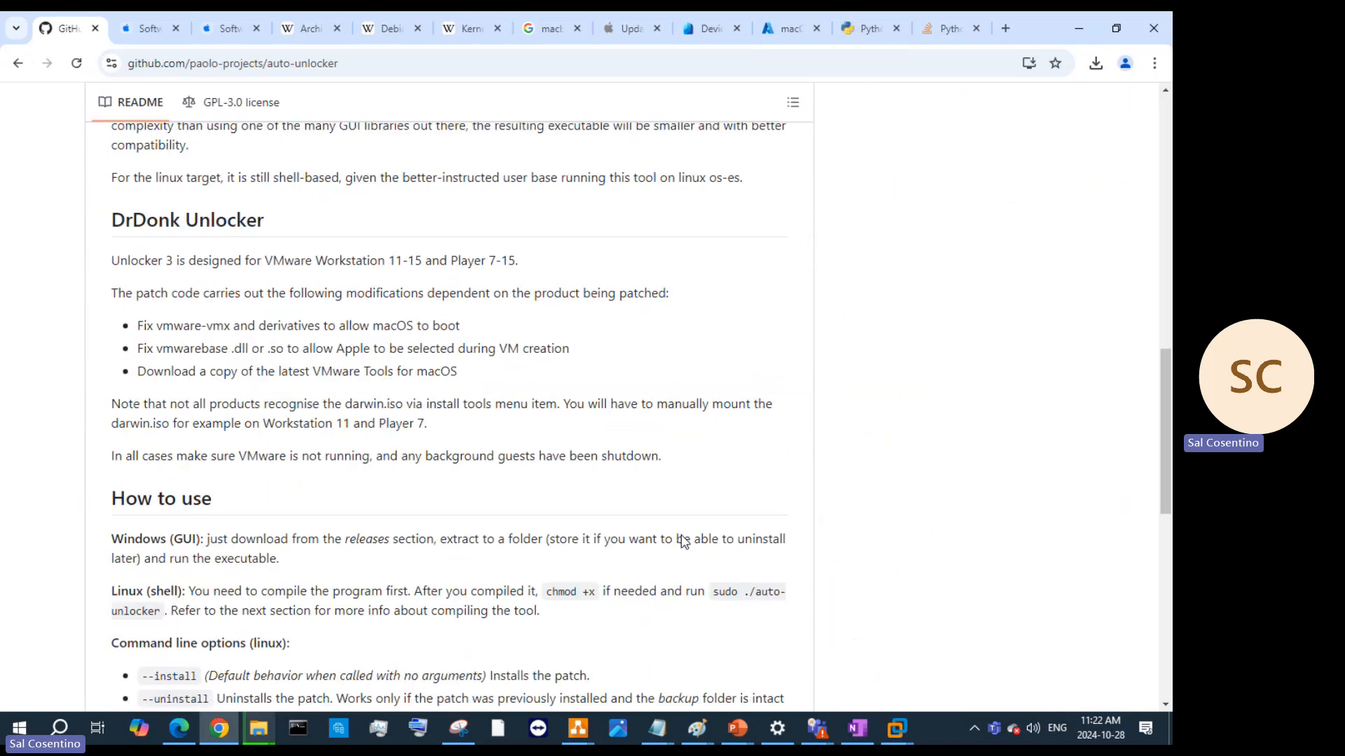
{"action": "scroll", "coordinate": [683, 541], "scroll_direction": "down", "scroll_amount": 5}
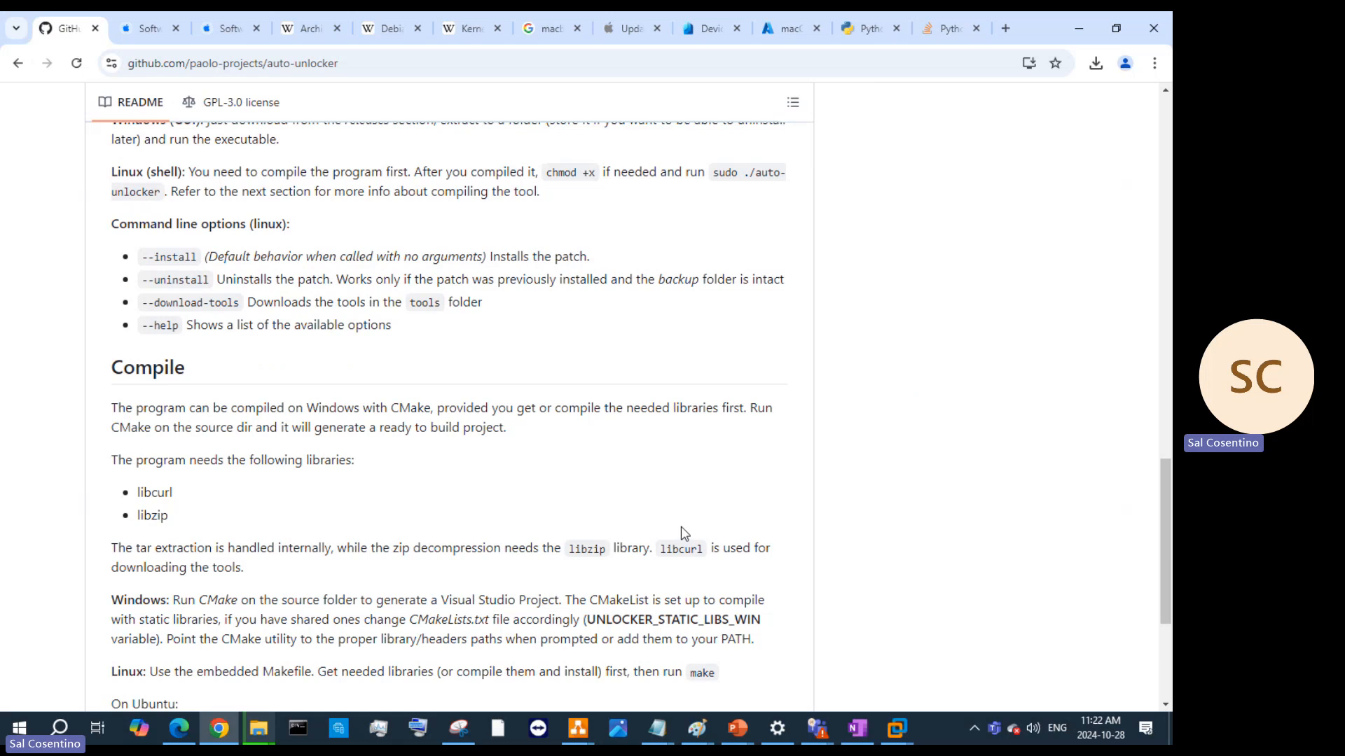
{"action": "scroll", "coordinate": [684, 534], "scroll_direction": "down", "scroll_amount": 3}
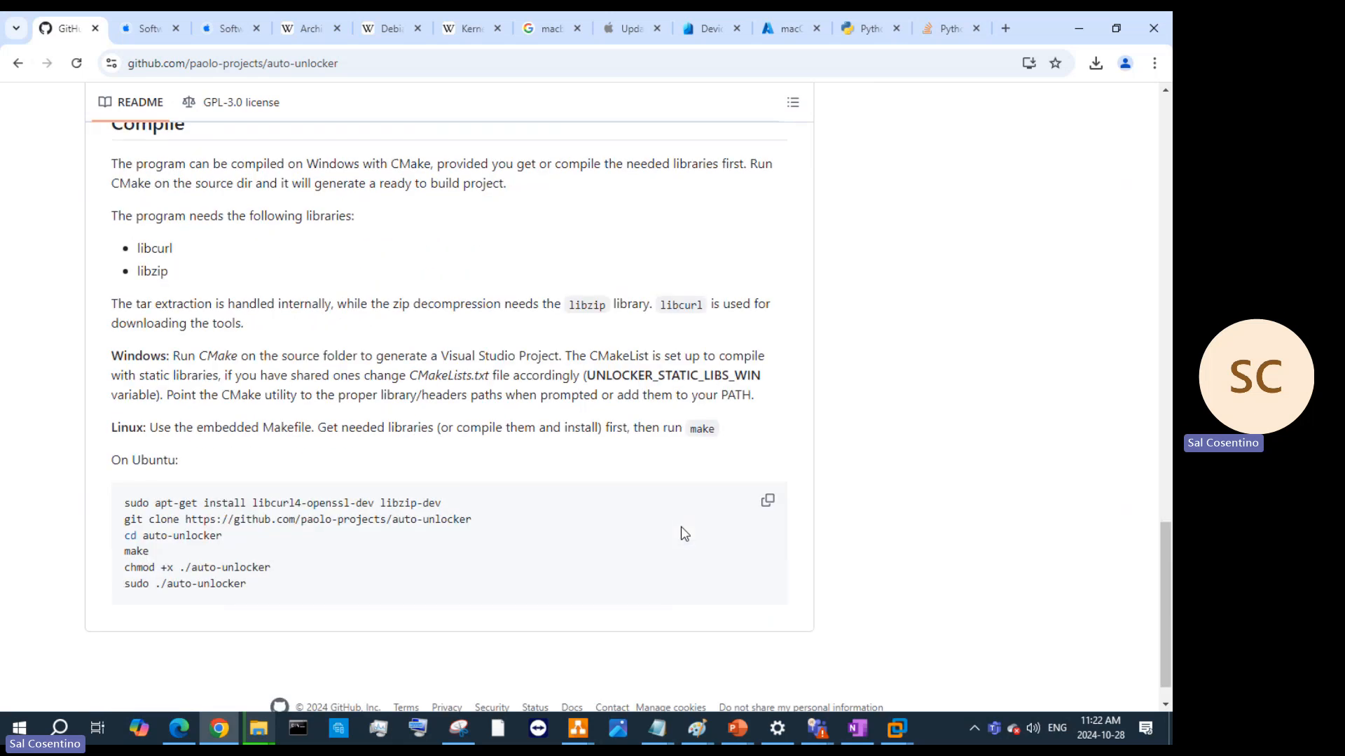
Skim the auto-unlocker readme back to its start, then return to the "unlocker github" search results and look through them for other unlocker sources
{"action": "scroll", "coordinate": [684, 534], "scroll_direction": "up", "scroll_amount": 12}
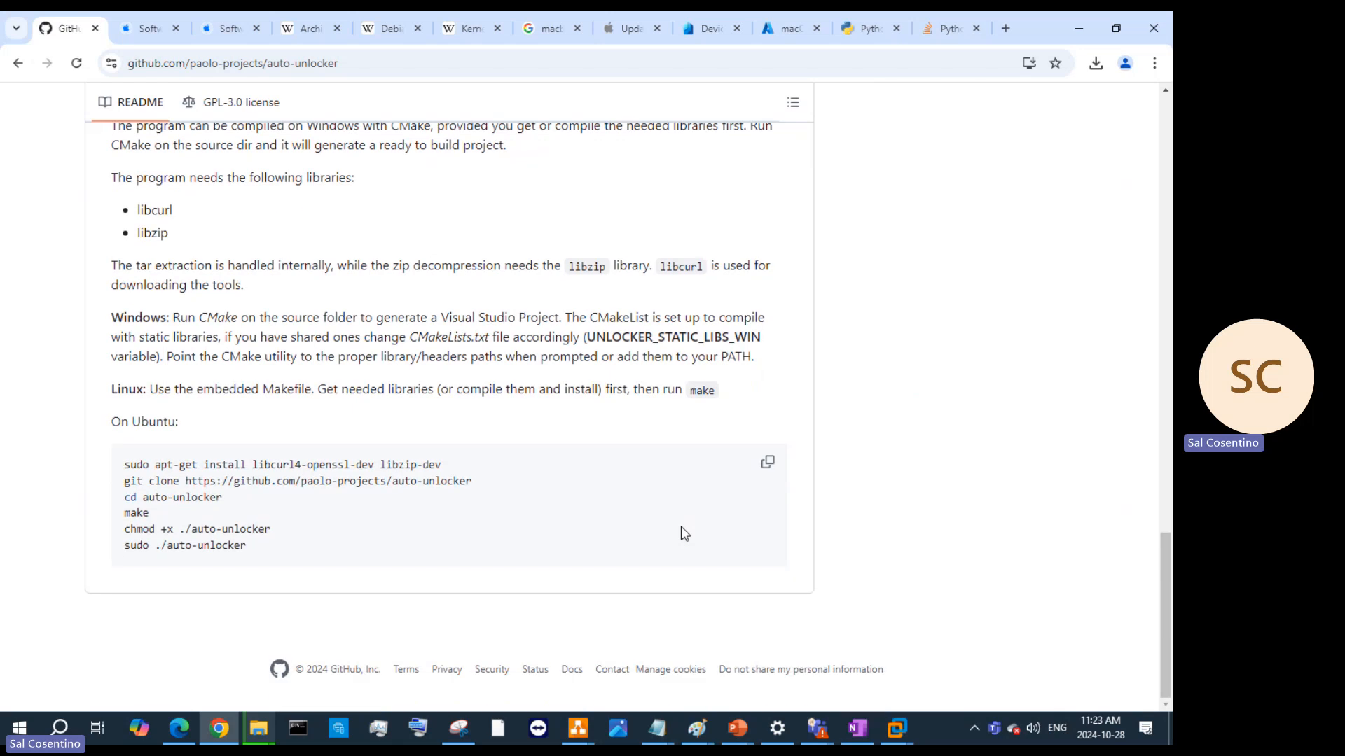
{"action": "scroll", "coordinate": [684, 534], "scroll_direction": "up", "scroll_amount": 4}
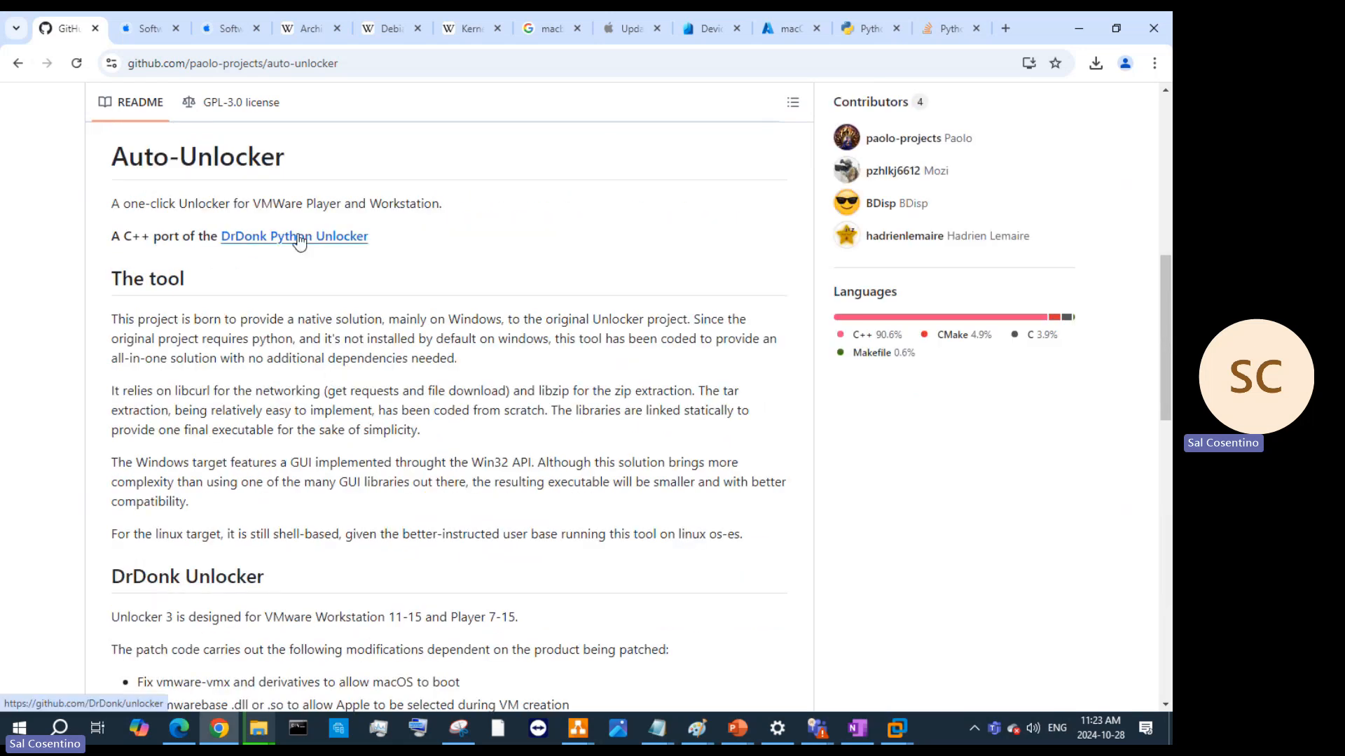
{"action": "scroll", "coordinate": [392, 336], "scroll_direction": "up", "scroll_amount": 4}
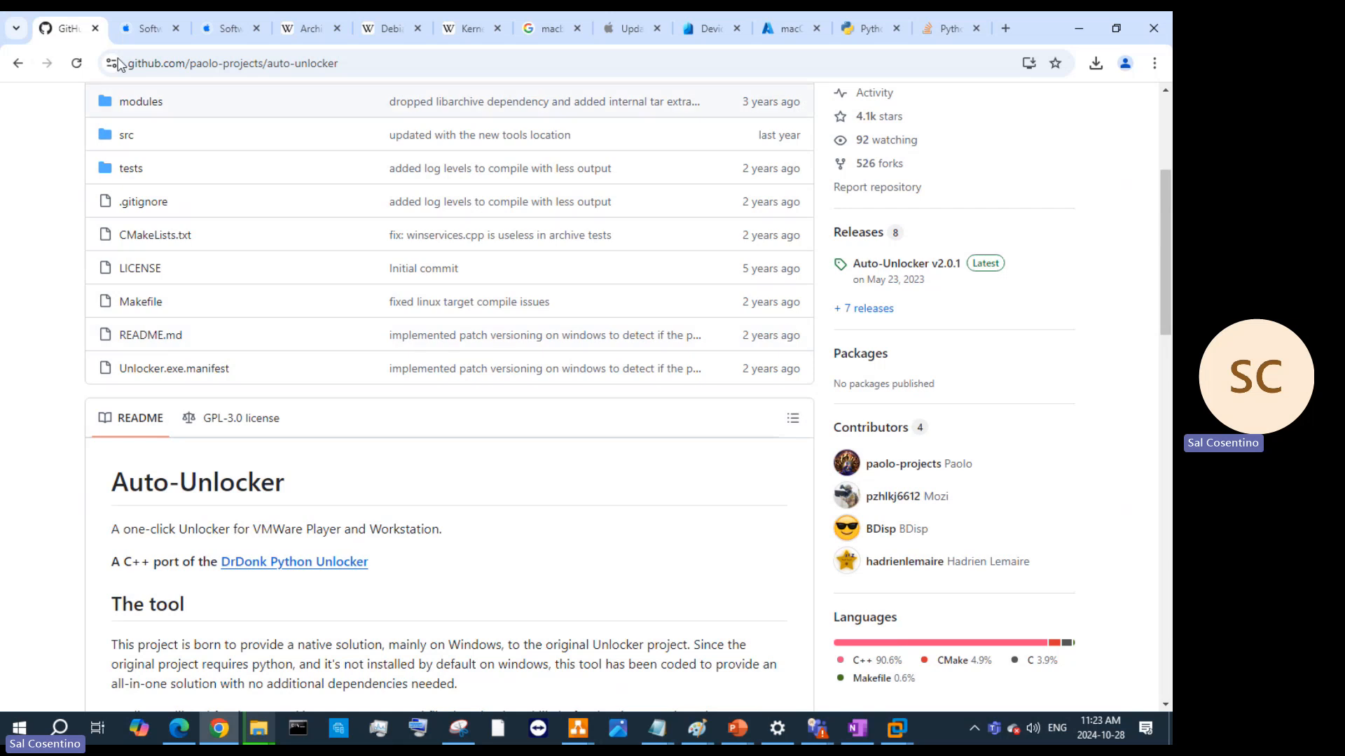
{"action": "left_click", "coordinate": [18, 63]}
{"action": "scroll", "coordinate": [568, 368], "scroll_direction": "down", "scroll_amount": 5}
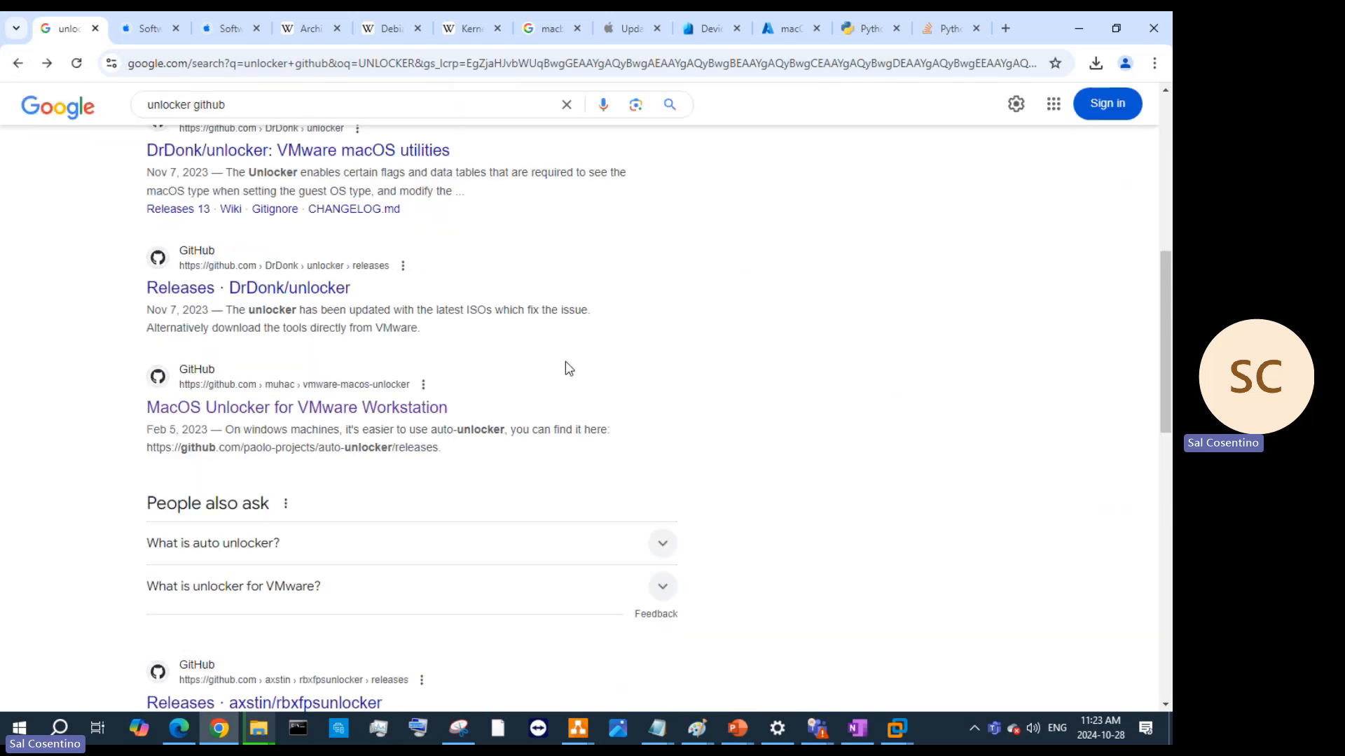
{"action": "scroll", "coordinate": [560, 368], "scroll_direction": "down", "scroll_amount": 5}
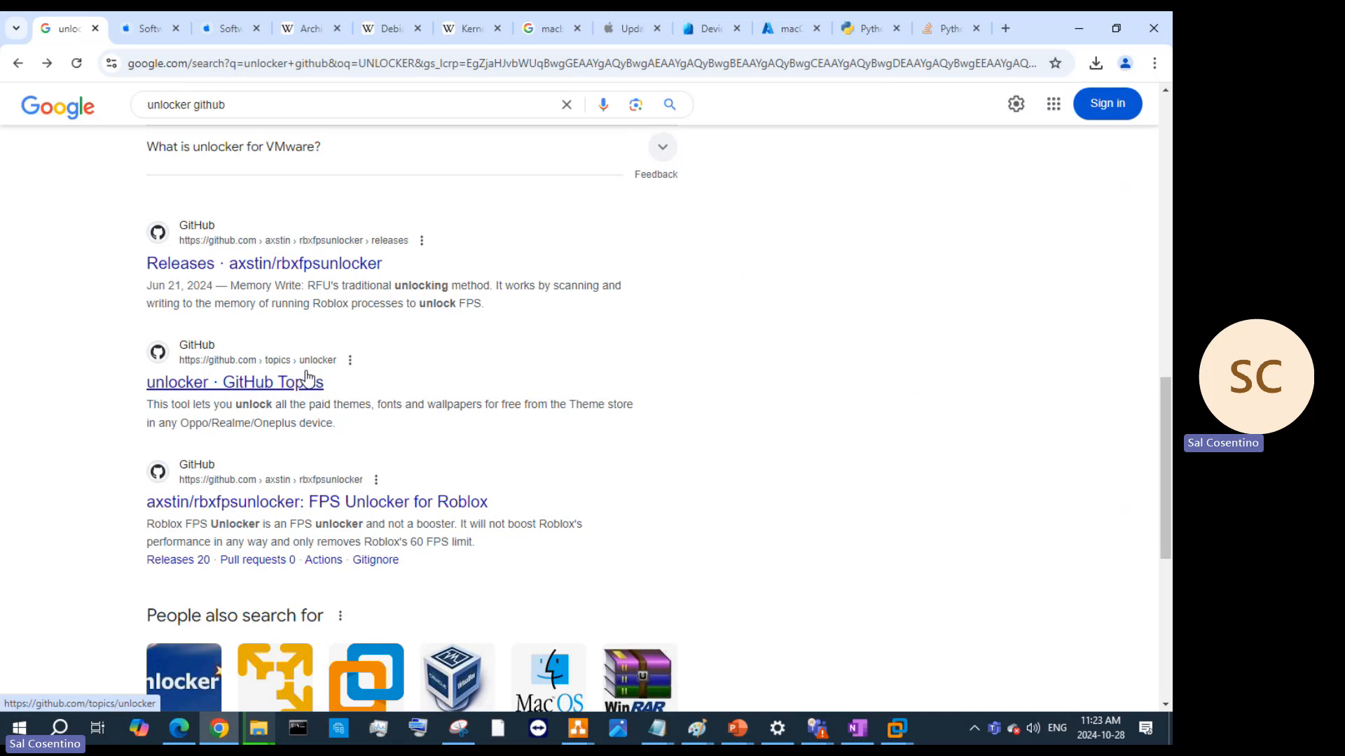
{"action": "scroll", "coordinate": [541, 486], "scroll_direction": "down", "scroll_amount": 4}
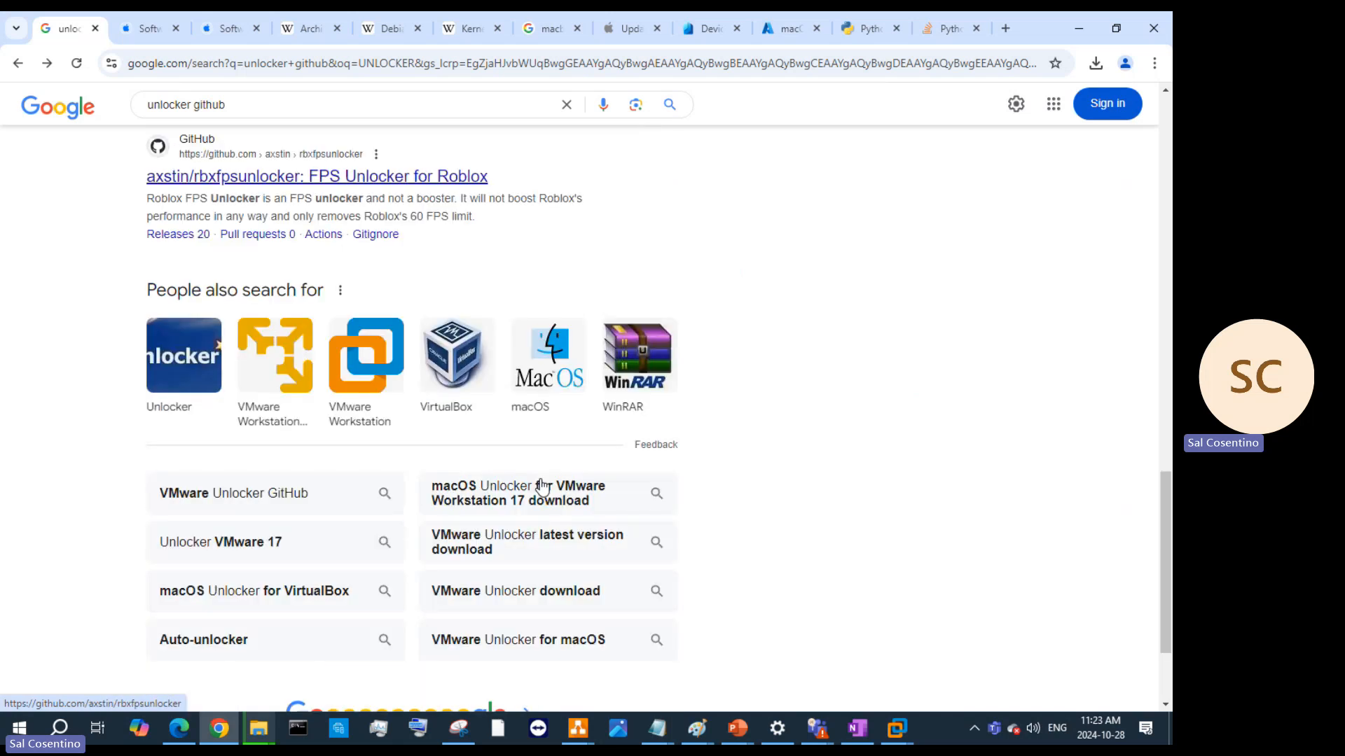
{"action": "scroll", "coordinate": [543, 490], "scroll_direction": "up", "scroll_amount": 12}
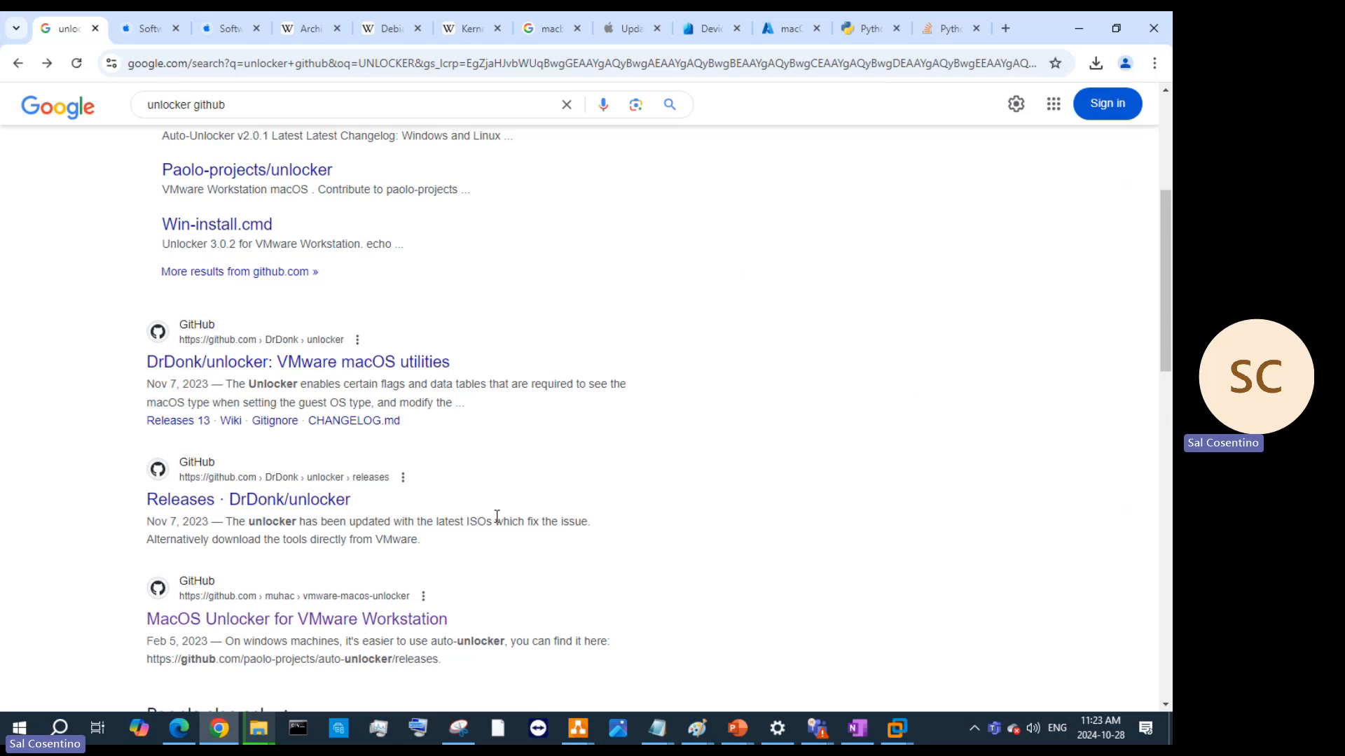
{"action": "scroll", "coordinate": [367, 462], "scroll_direction": "up", "scroll_amount": 4}
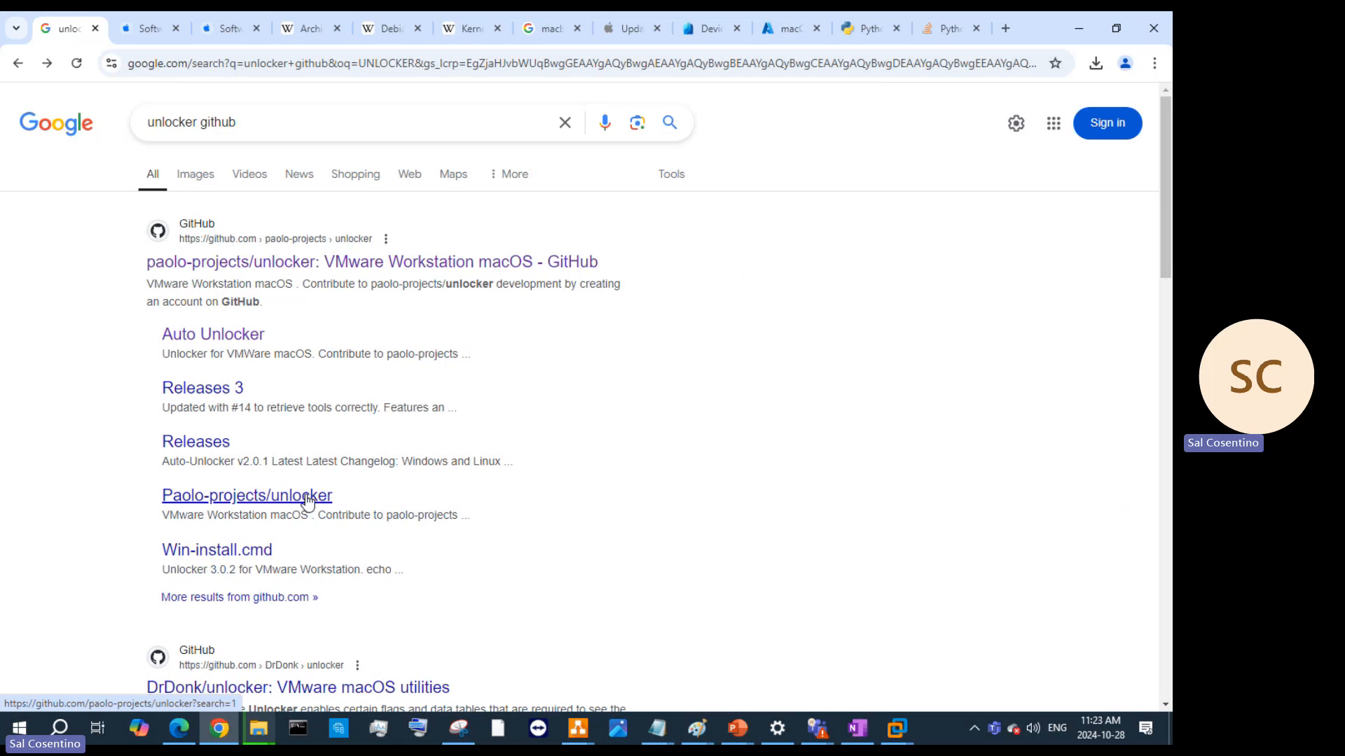
Open the Win-install.cmd result from paolo-projects/unlocker and read through the script's service-stopping, backup and patching commands
{"action": "left_click", "coordinate": [241, 550]}
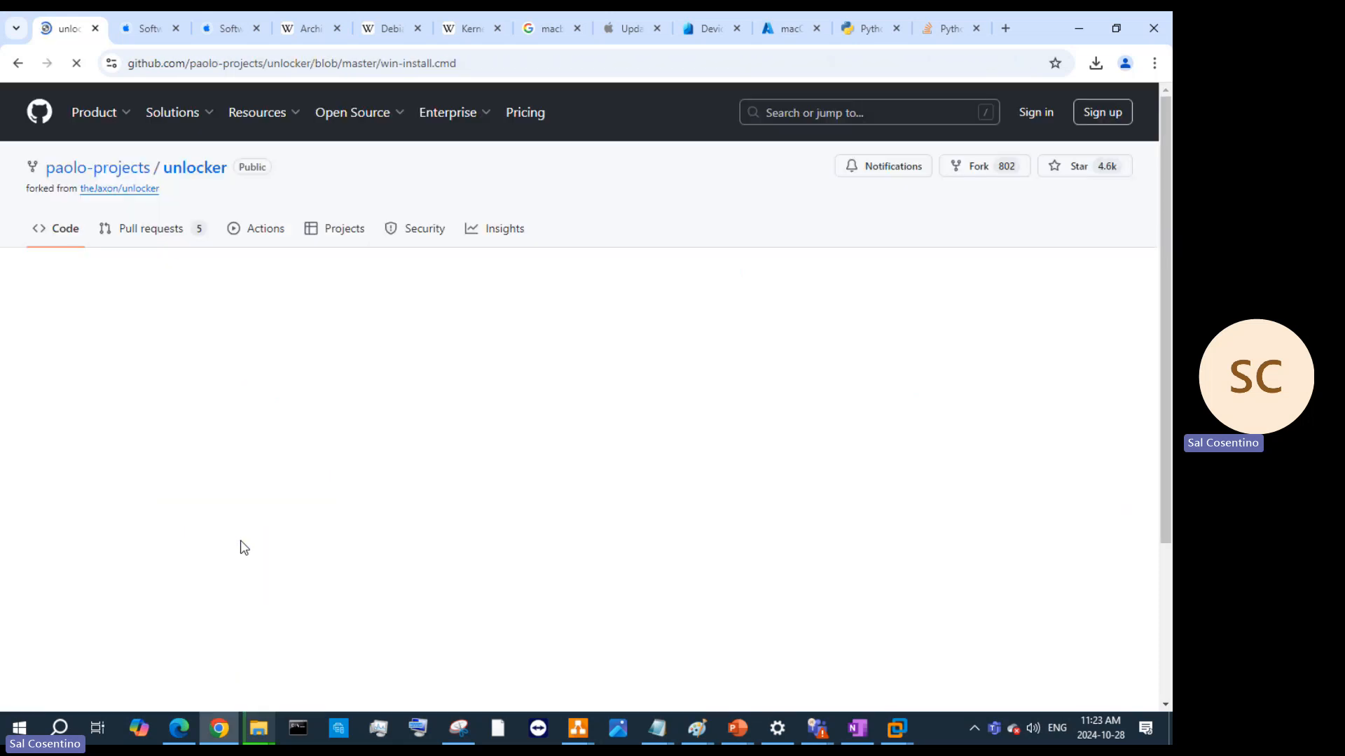
{"action": "scroll", "coordinate": [685, 474], "scroll_direction": "down", "scroll_amount": 5}
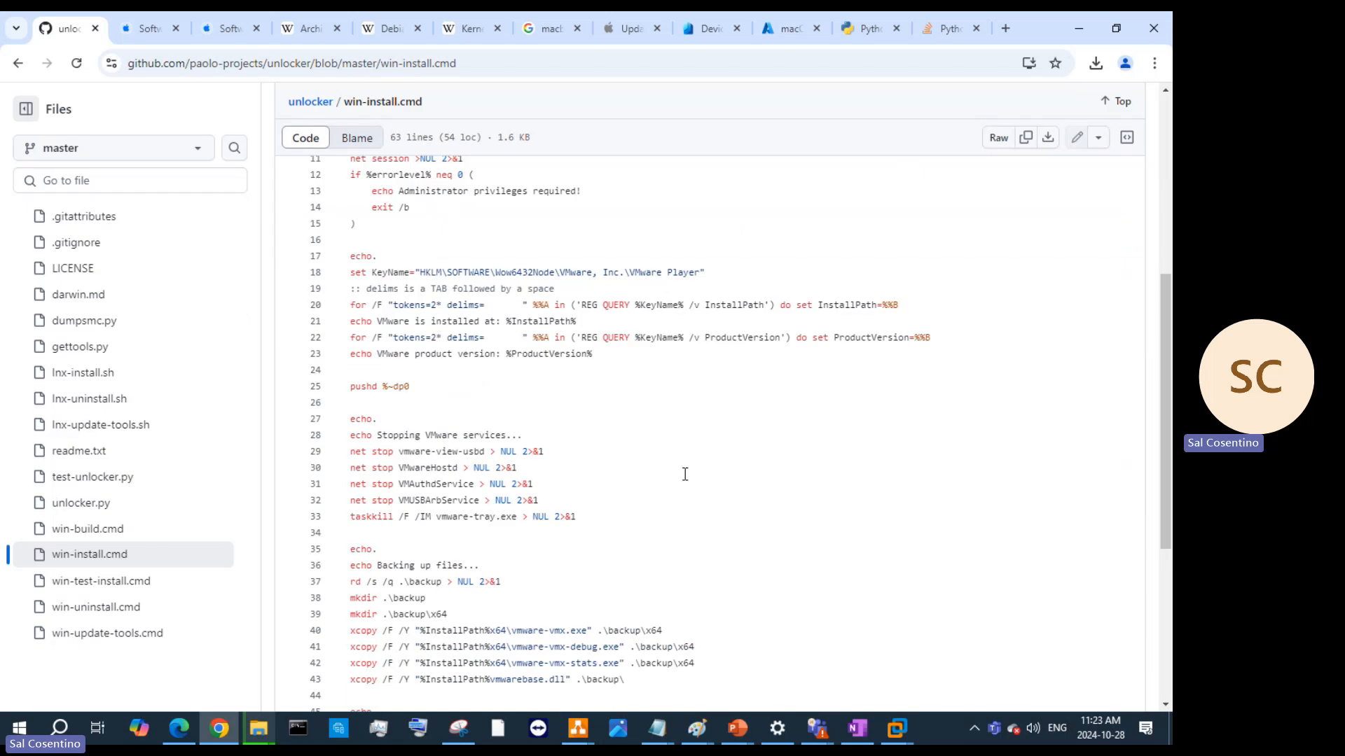
{"action": "scroll", "coordinate": [685, 474], "scroll_direction": "down", "scroll_amount": 5}
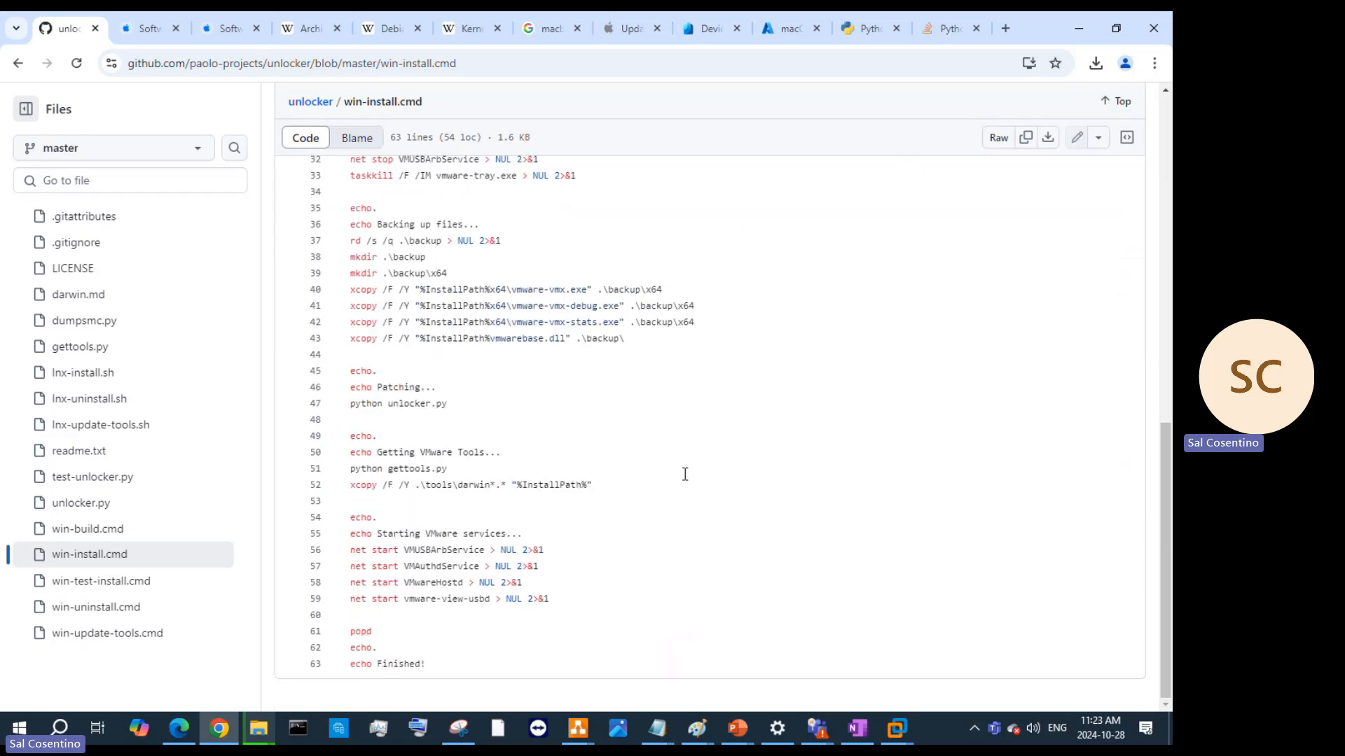
{"action": "scroll", "coordinate": [402, 510], "scroll_direction": "up", "scroll_amount": 5}
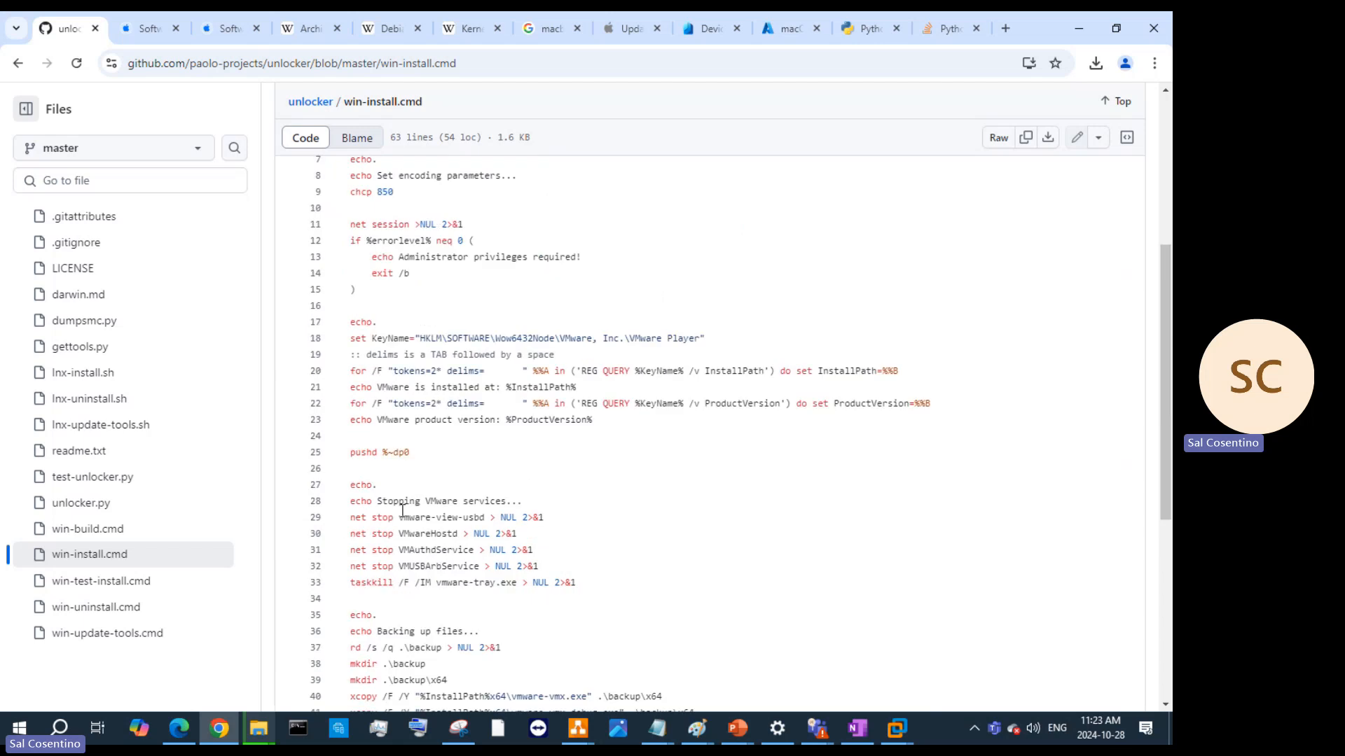
{"action": "scroll", "coordinate": [402, 510], "scroll_direction": "up", "scroll_amount": 4}
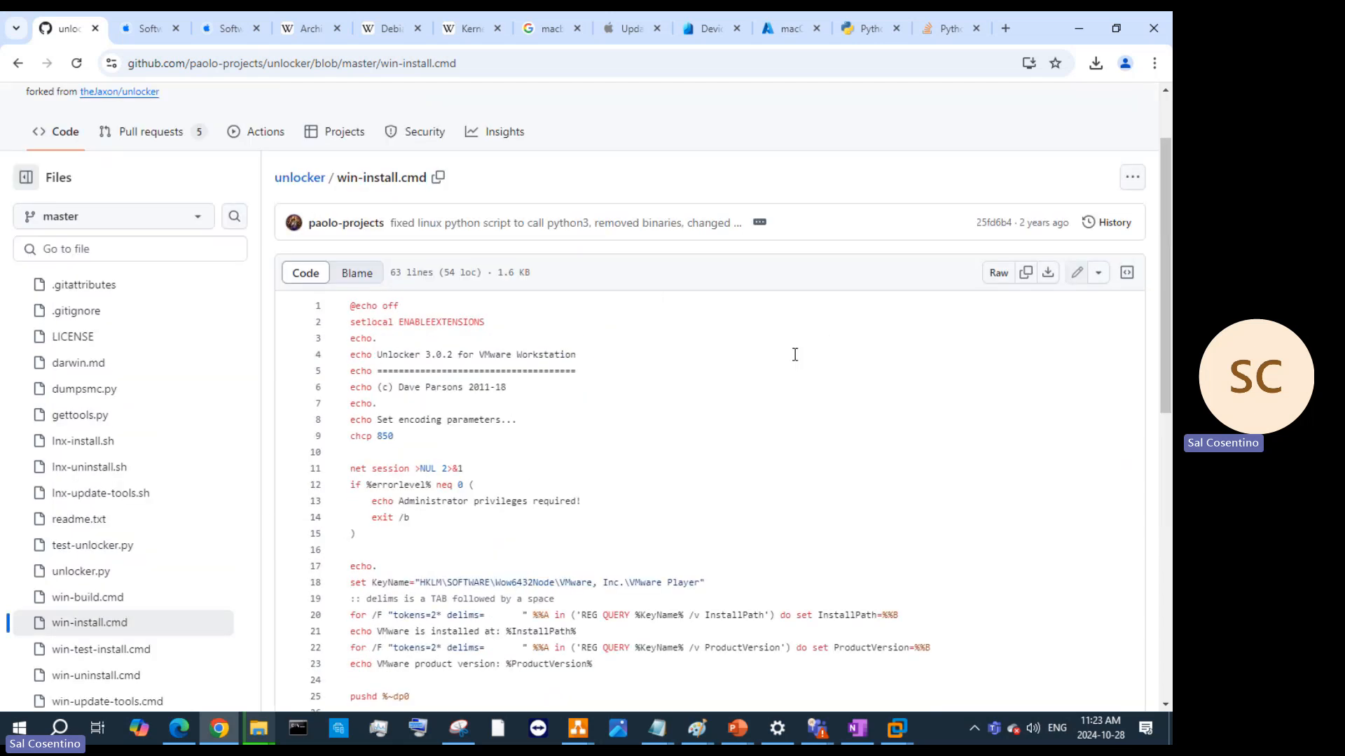
{"action": "scroll", "coordinate": [756, 384], "scroll_direction": "down", "scroll_amount": 5}
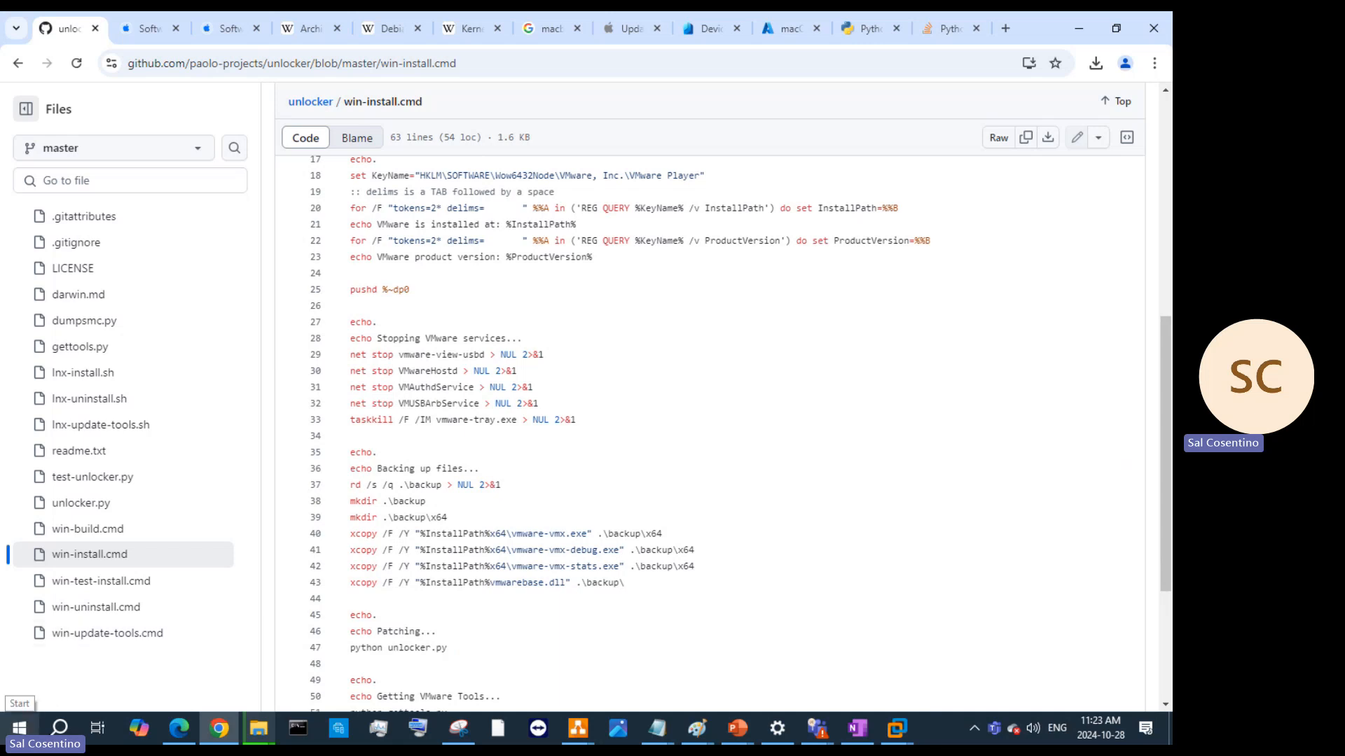
Find the Manage App Execution Aliases settings in Windows, turn on the App Installer alias for python3.exe, and minimize Settings
{"action": "right_click", "coordinate": [20, 730]}
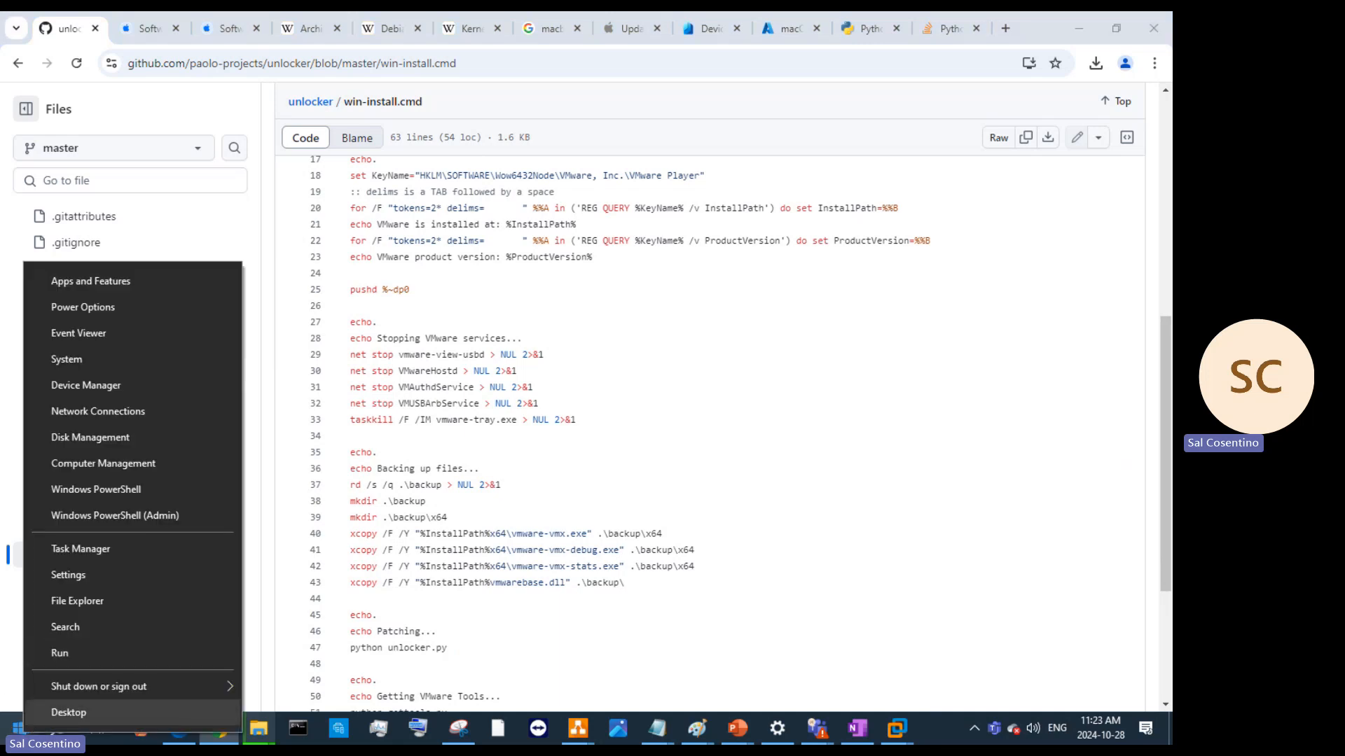
{"action": "left_click", "coordinate": [68, 713]}
{"action": "left_click", "coordinate": [61, 727]}
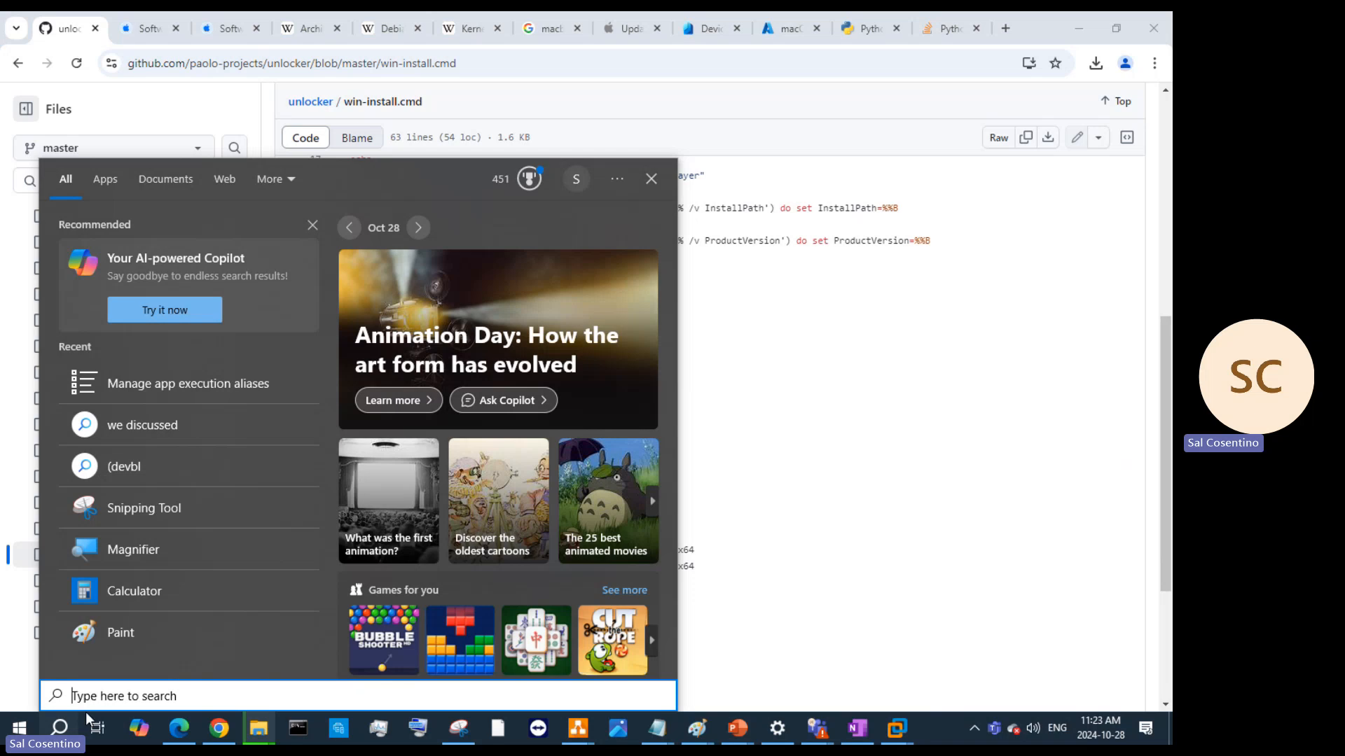
{"action": "type", "text": "Manage App Execution Aliases"}
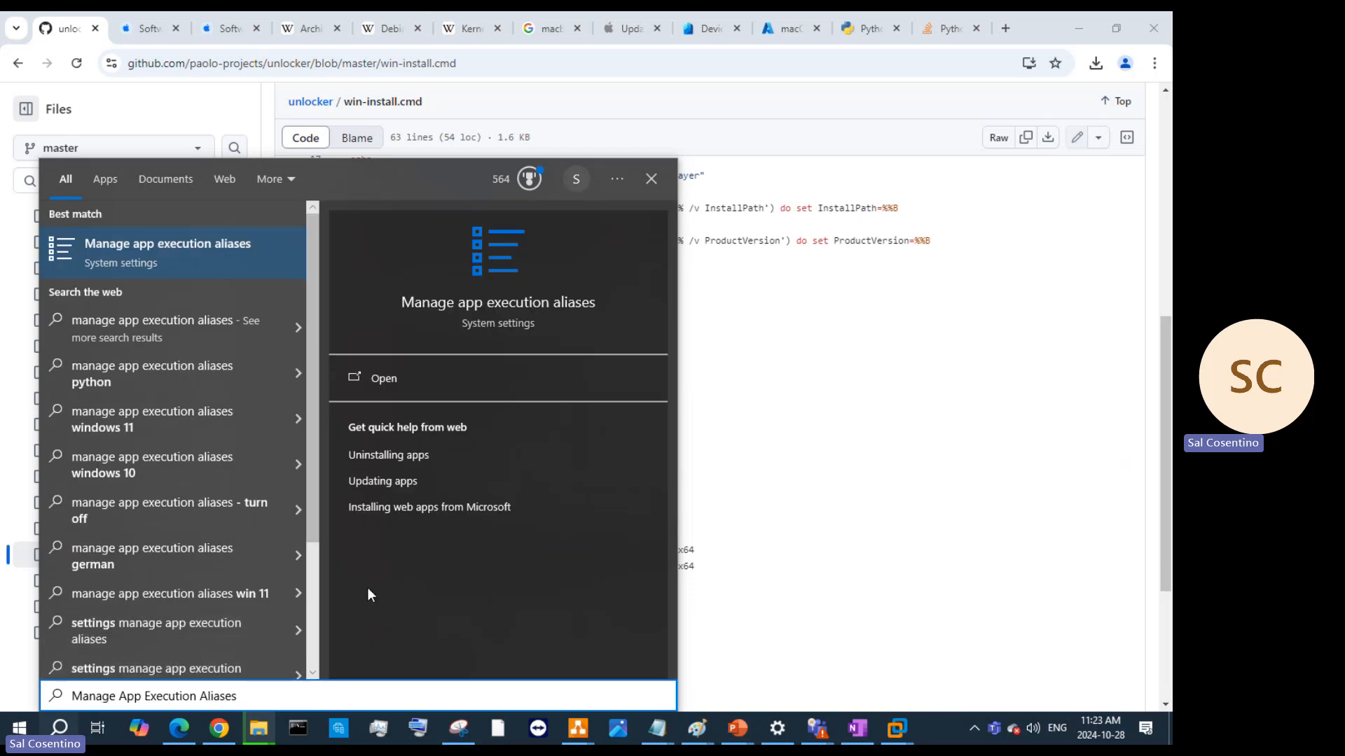
{"action": "key", "text": "Return"}
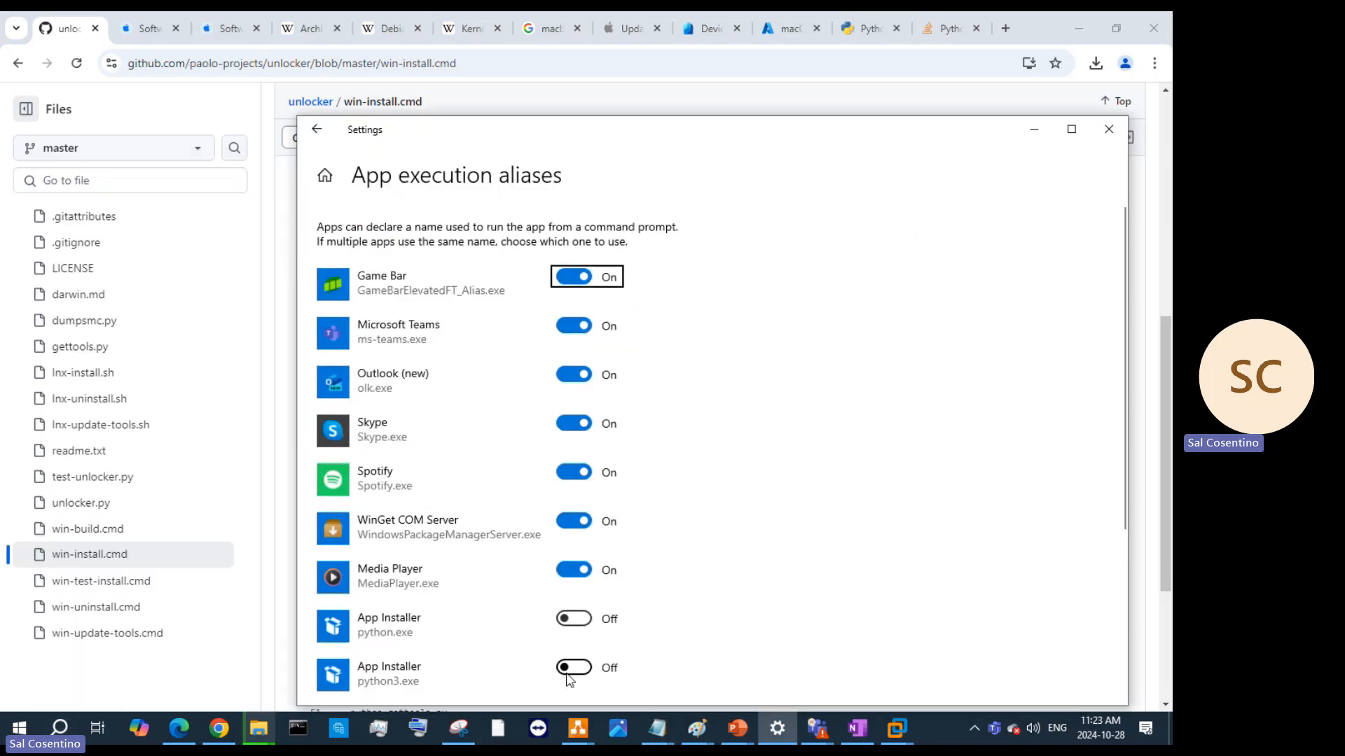
{"action": "left_click", "coordinate": [567, 669]}
{"action": "scroll", "coordinate": [687, 611], "scroll_direction": "down", "scroll_amount": 3}
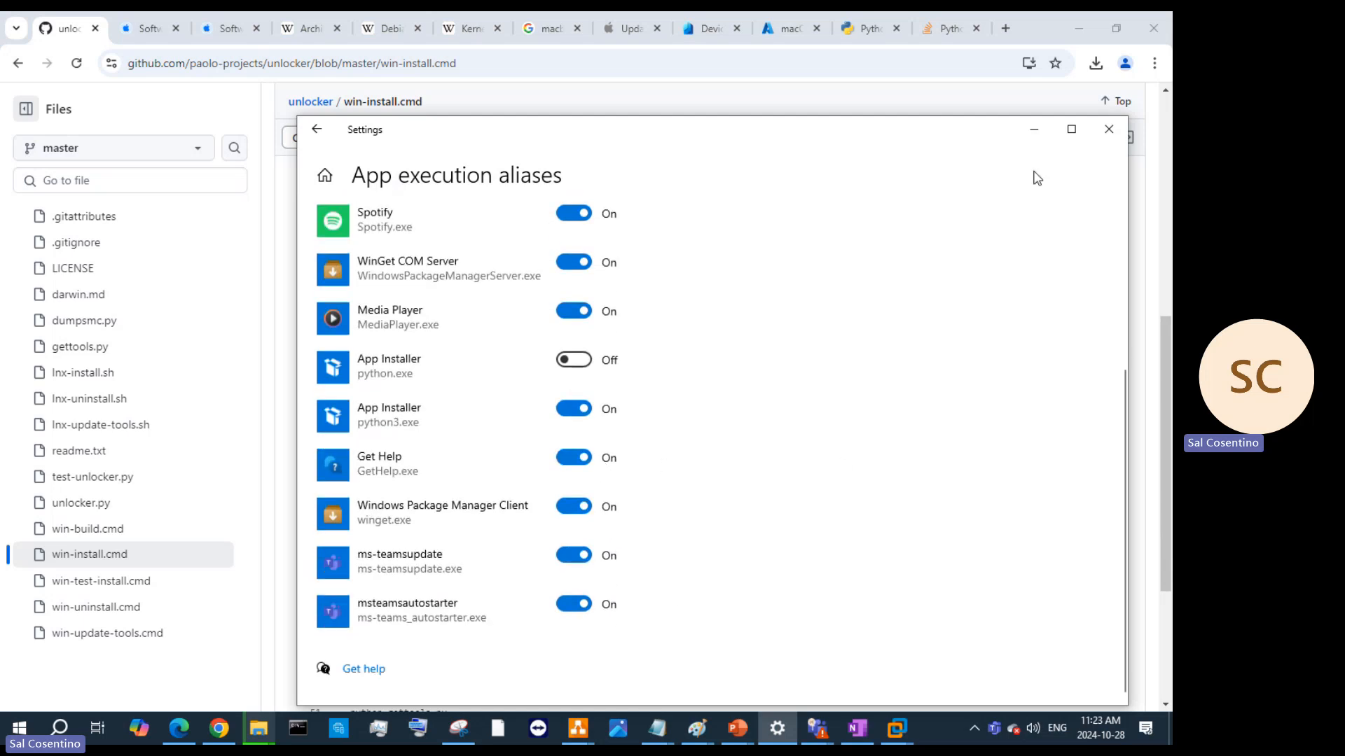
{"action": "left_click", "coordinate": [1035, 130]}
Switch to File Explorer, go to Downloads\unlocker-master\unlocker-master, and run win-install.cmd as administrator
{"action": "scroll", "coordinate": [921, 321], "scroll_direction": "up", "scroll_amount": 7}
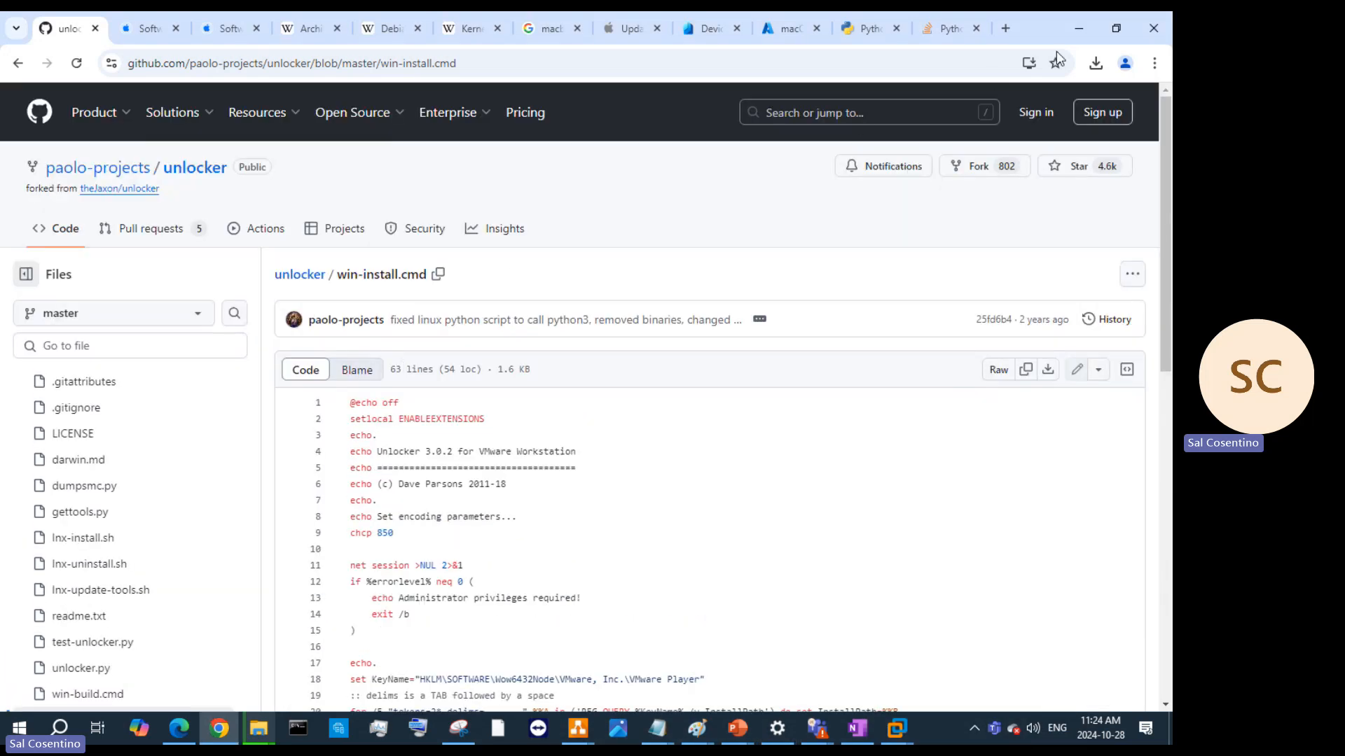
{"action": "left_click", "coordinate": [1079, 28]}
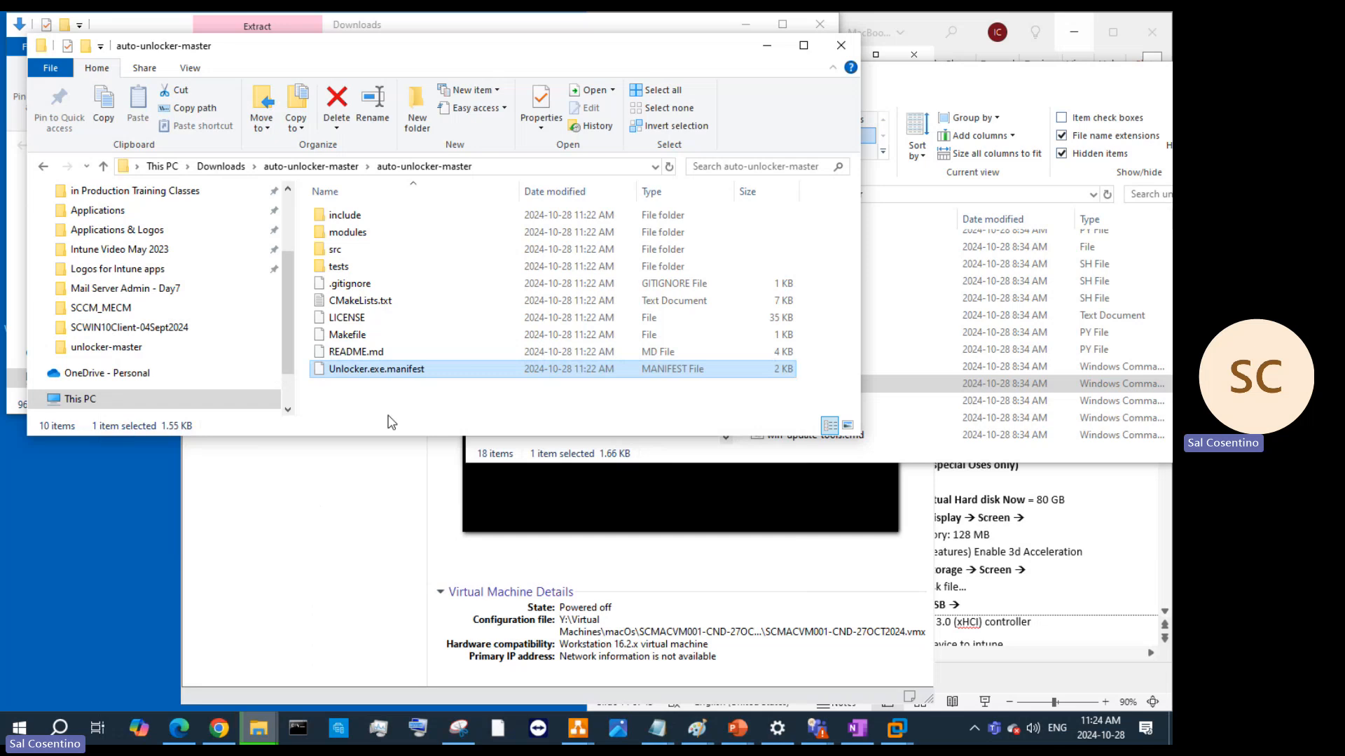
{"action": "left_click", "coordinate": [222, 168]}
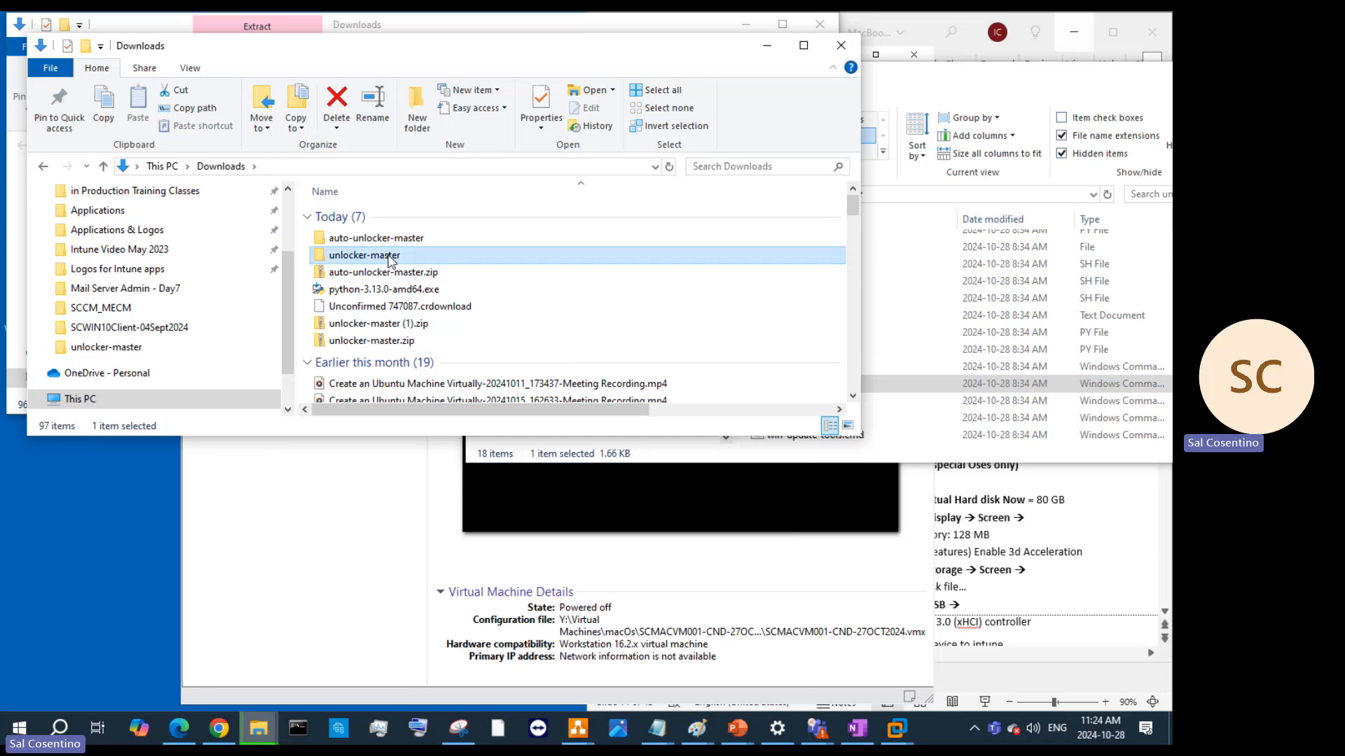
{"action": "double_click", "coordinate": [367, 255]}
{"action": "double_click", "coordinate": [376, 218]}
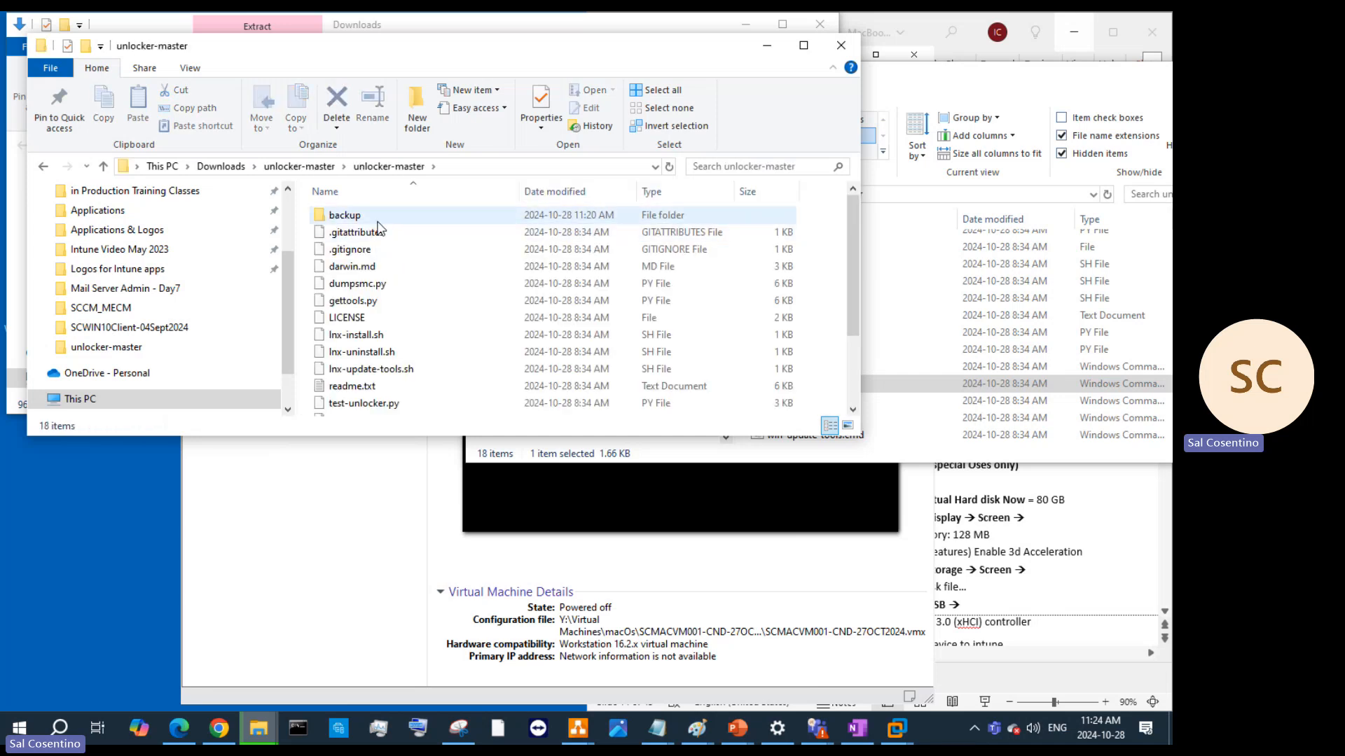
{"action": "scroll", "coordinate": [390, 392], "scroll_direction": "down", "scroll_amount": 2}
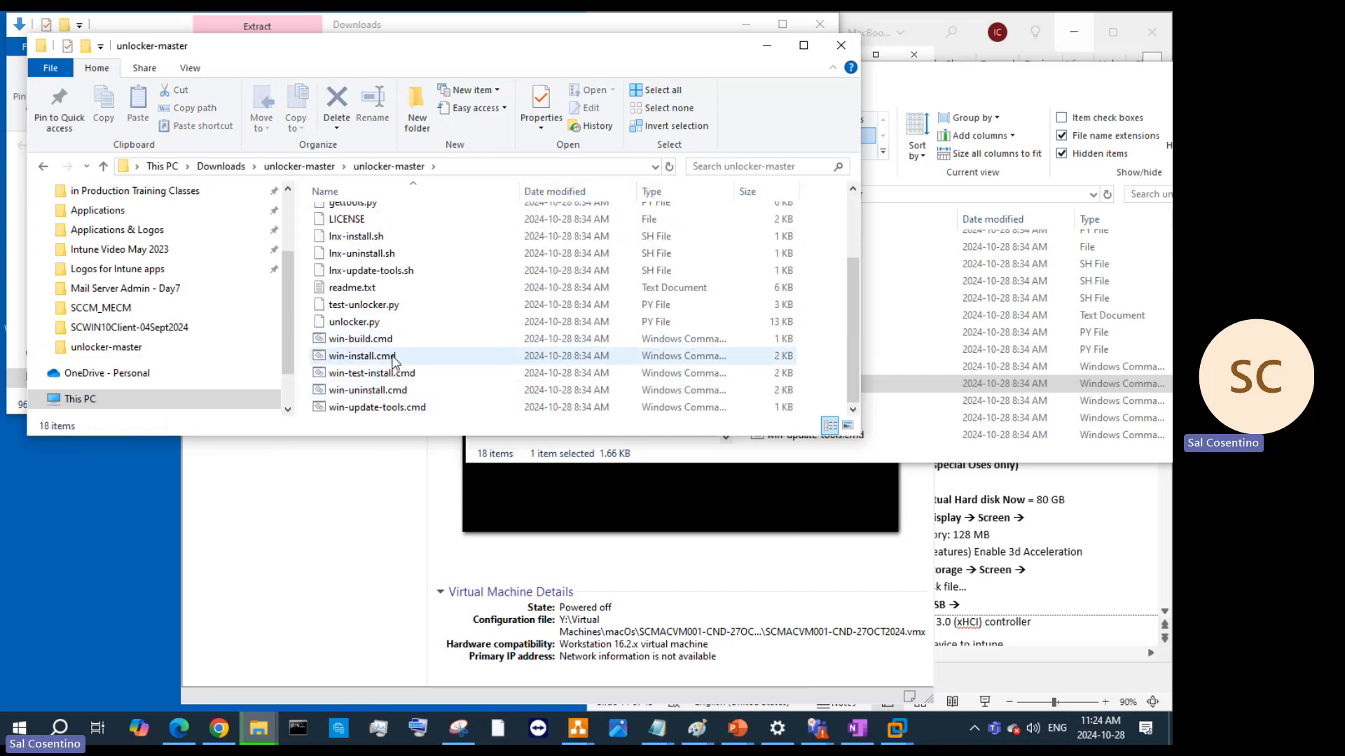
{"action": "right_click", "coordinate": [391, 357]}
{"action": "left_click", "coordinate": [449, 422]}
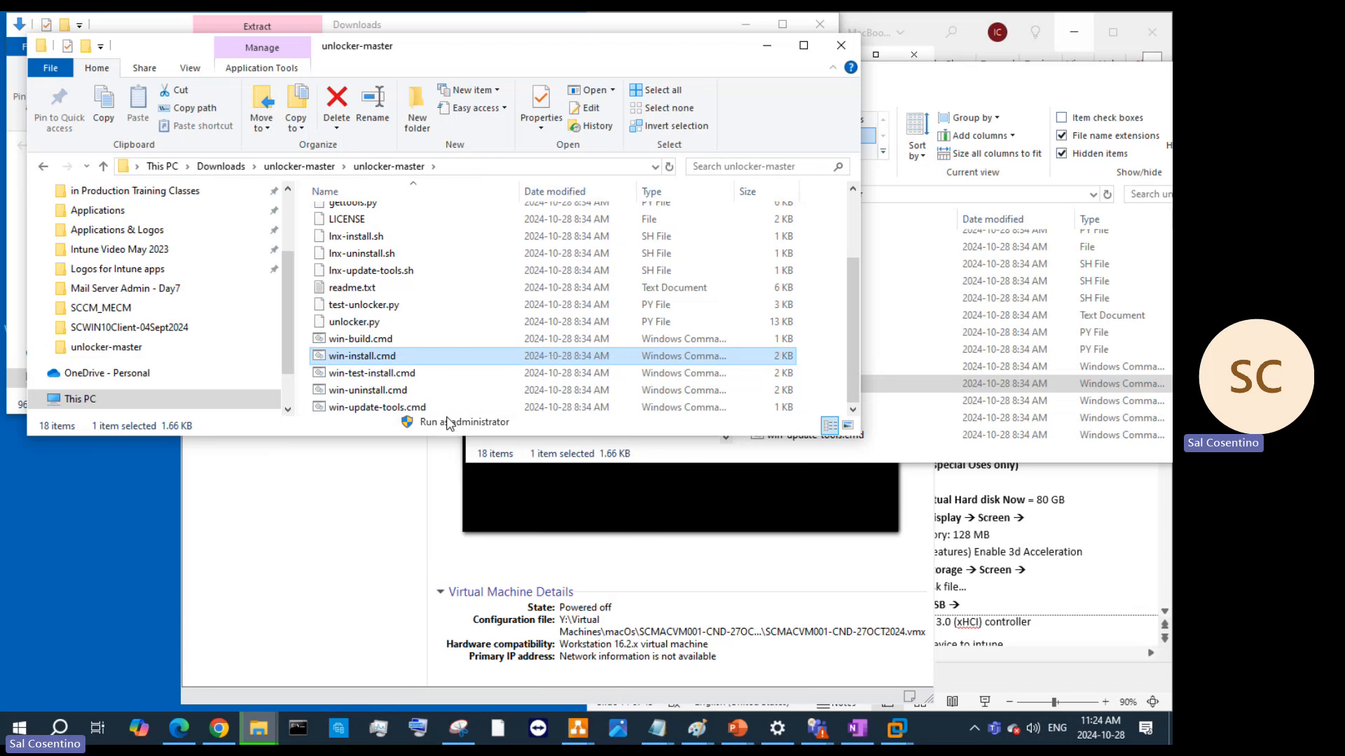
{"action": "left_click", "coordinate": [513, 482]}
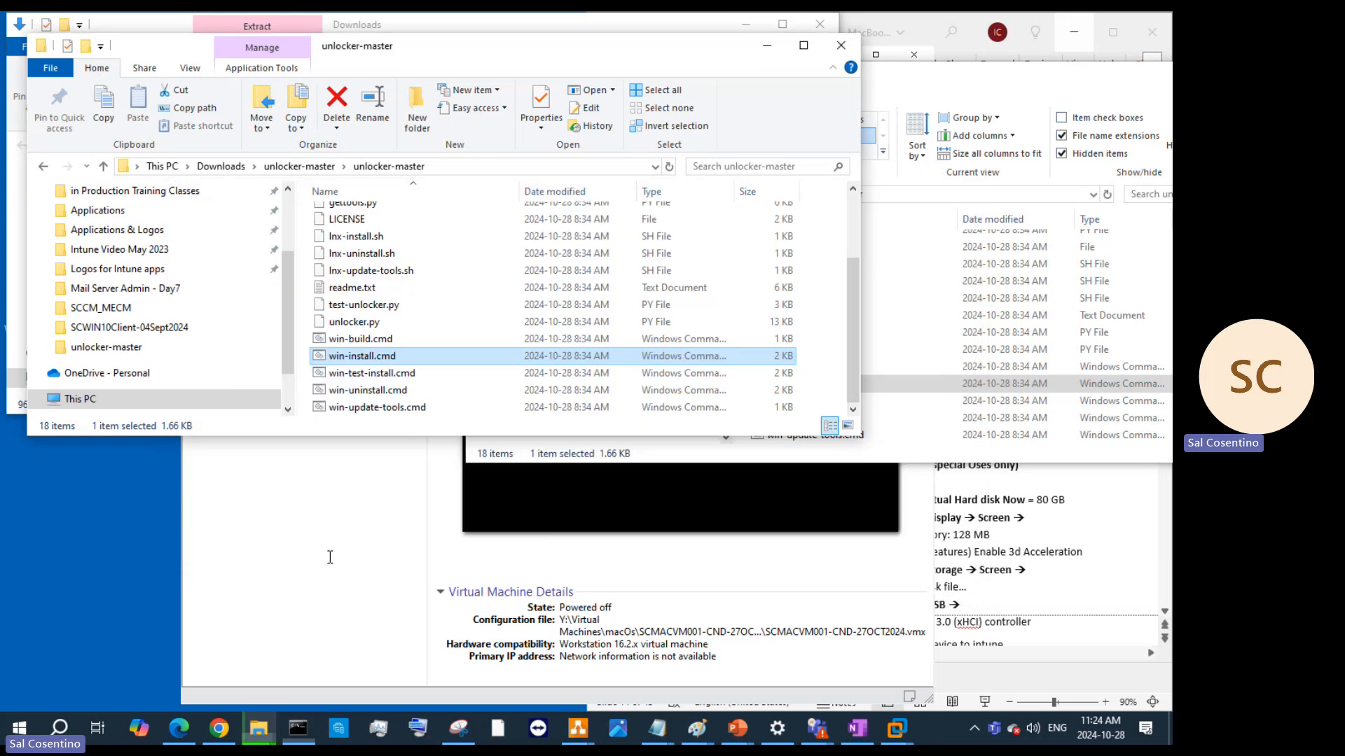
Open the local win-install.cmd for editing in Notepad and examine its patching and VMware Tools commands
{"action": "scroll", "coordinate": [413, 351], "scroll_direction": "up", "scroll_amount": 2}
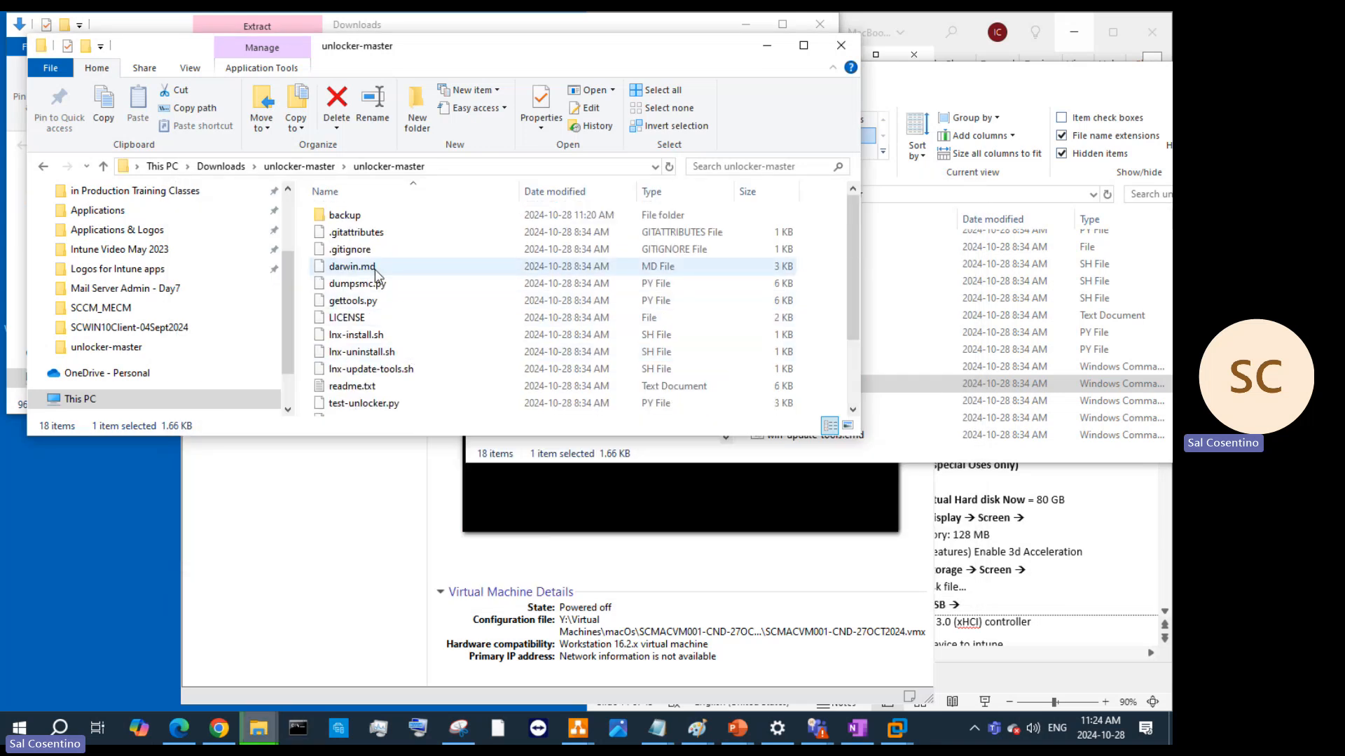
{"action": "scroll", "coordinate": [375, 306], "scroll_direction": "down", "scroll_amount": 2}
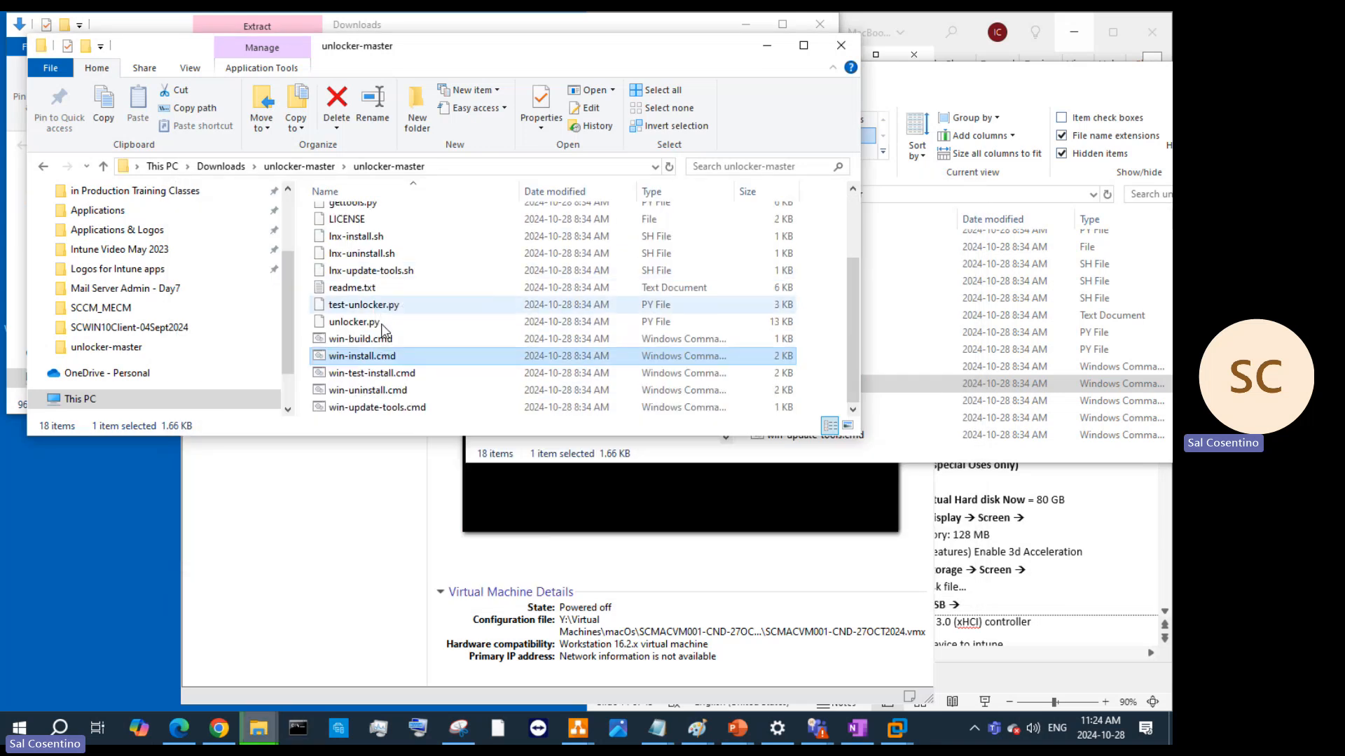
{"action": "right_click", "coordinate": [390, 358]}
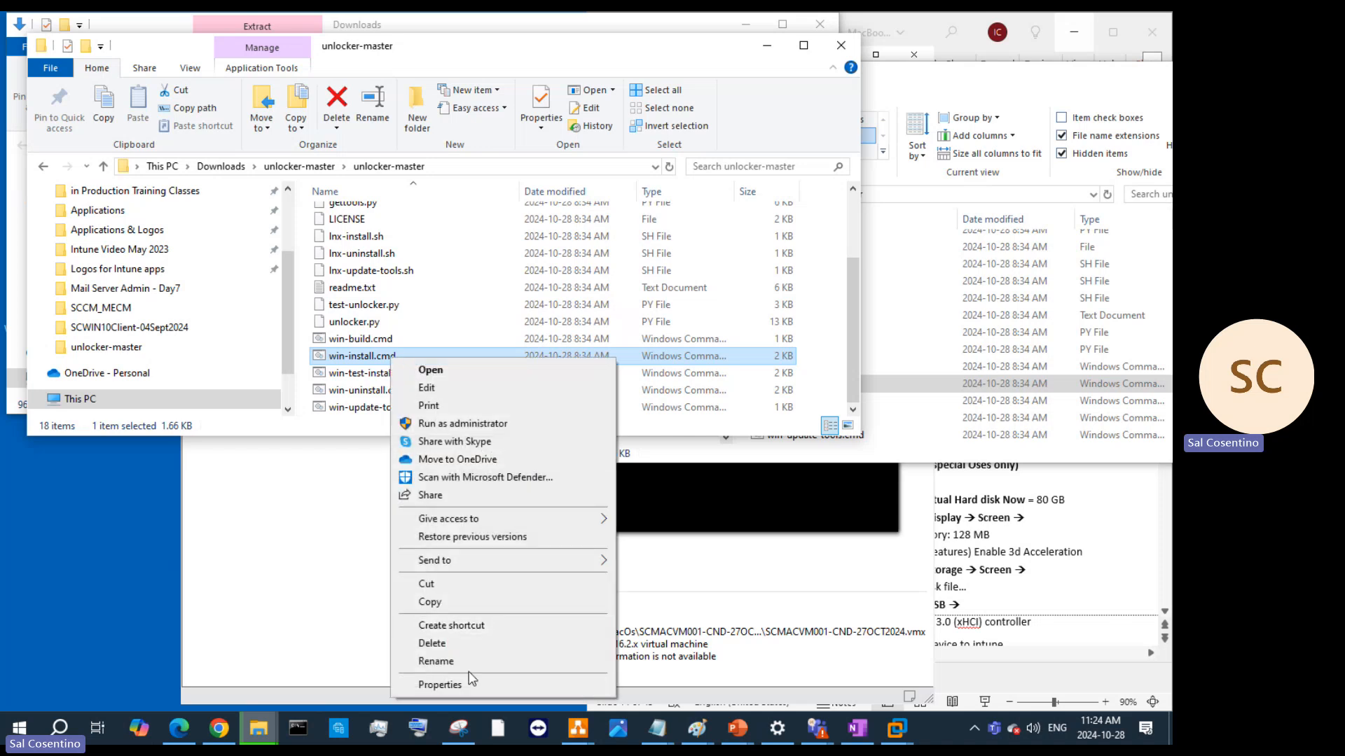
{"action": "left_click", "coordinate": [436, 389]}
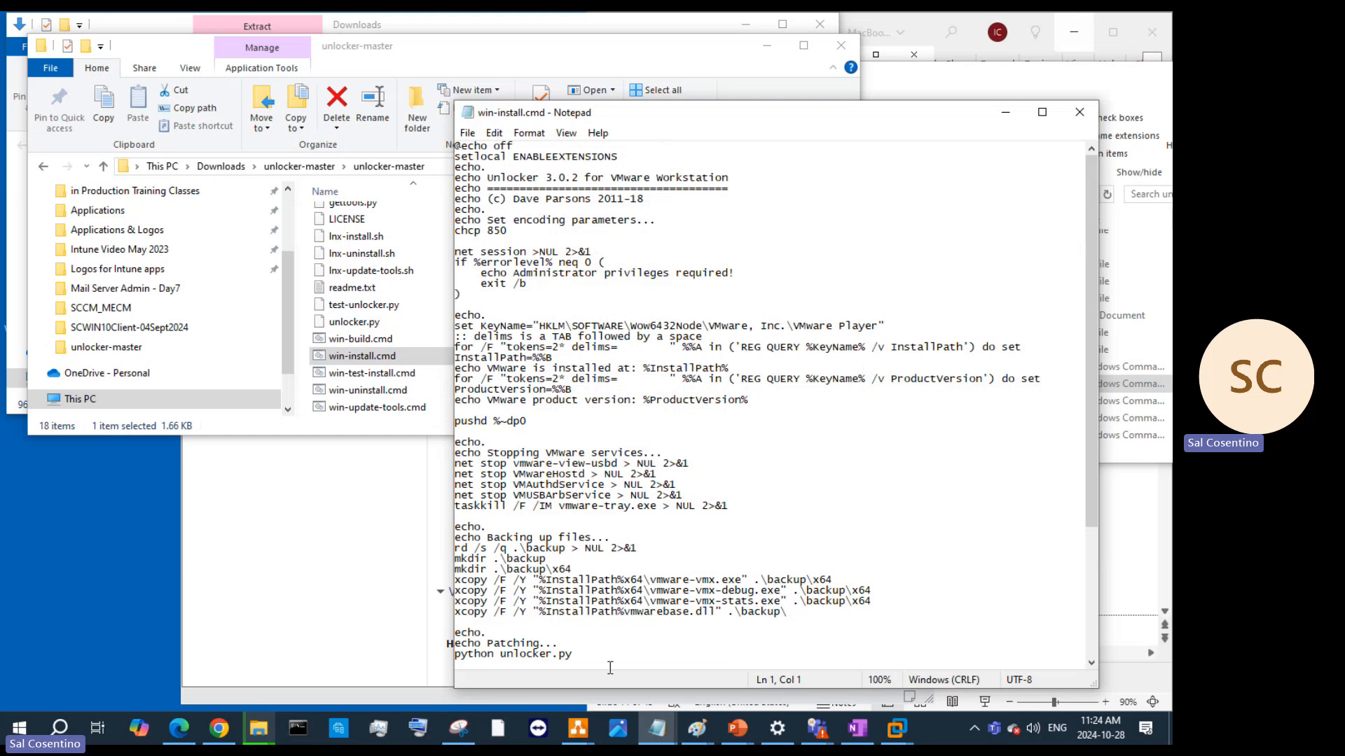
{"action": "scroll", "coordinate": [551, 651], "scroll_direction": "down", "scroll_amount": 2}
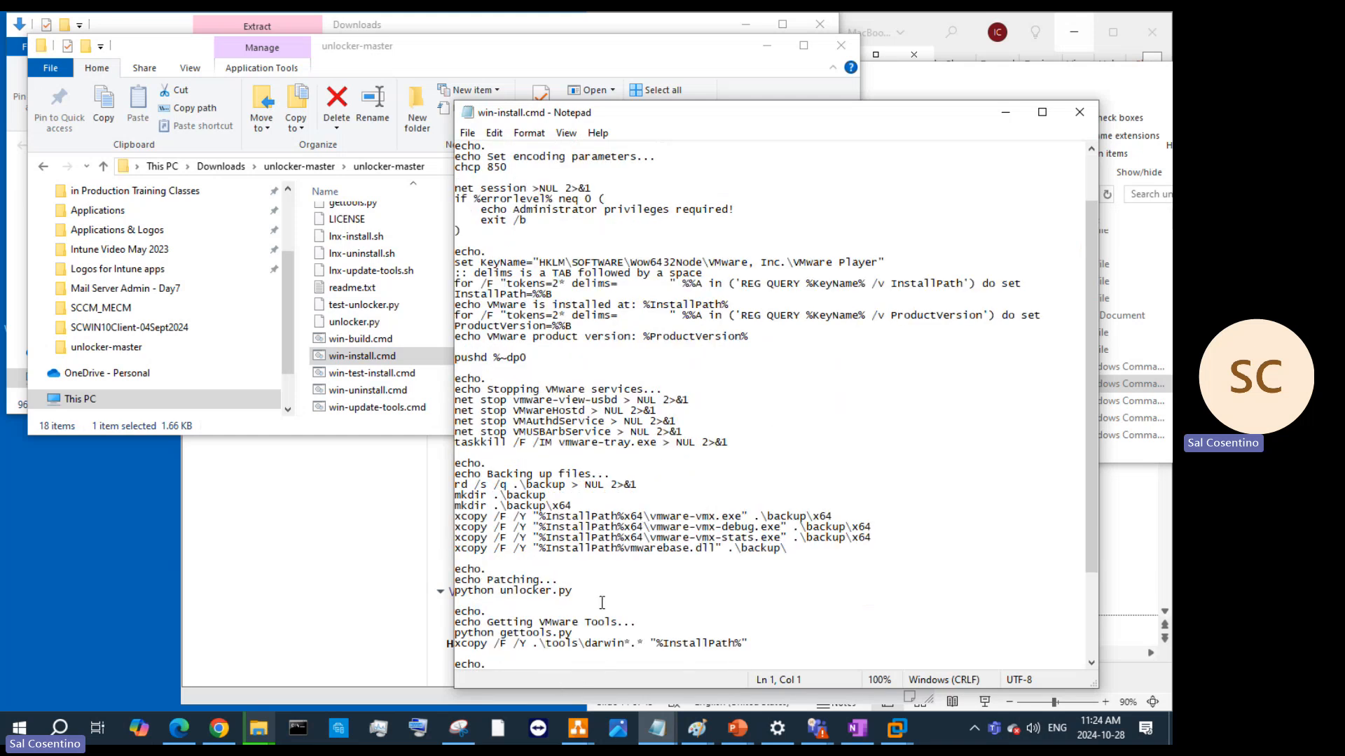
Open unlocker.py from the unlocker-master folder in IDLE 3.13 (64-bit) and read through its imports and patching functions
{"action": "right_click", "coordinate": [355, 322]}
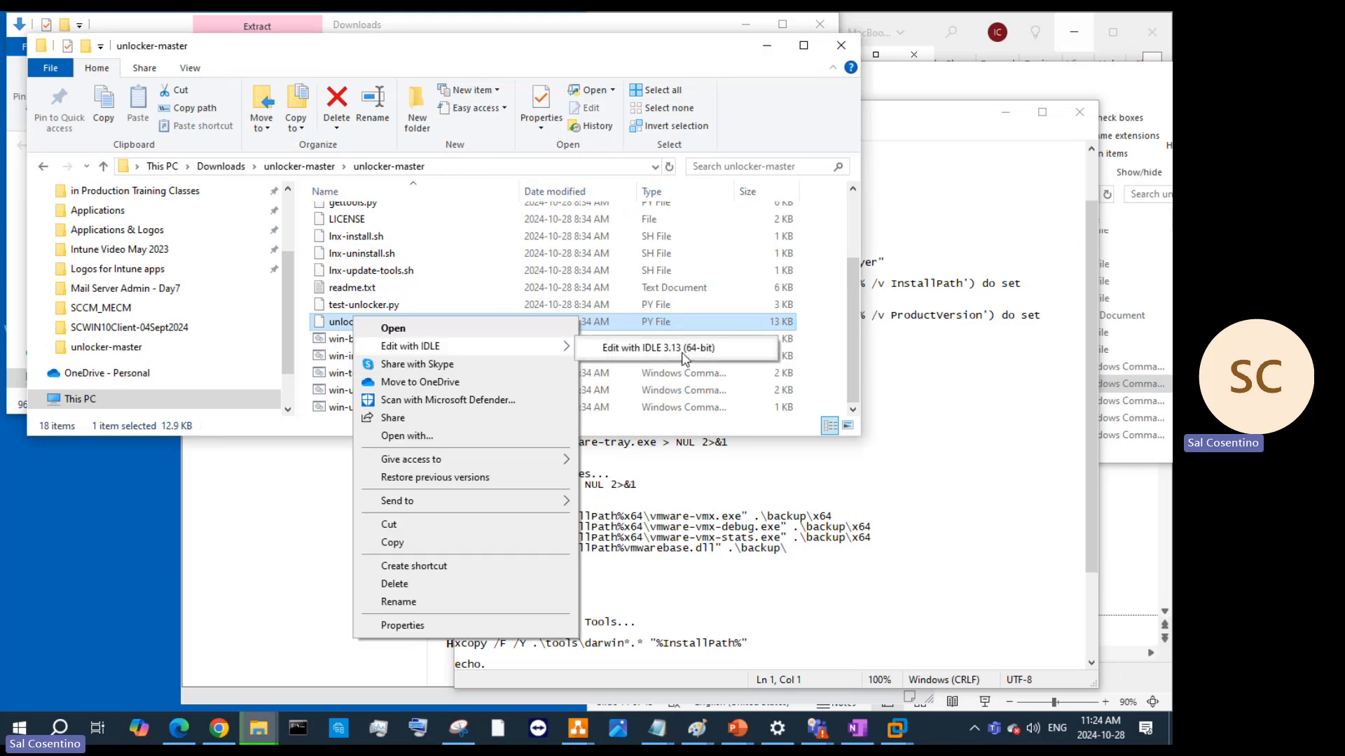
{"action": "left_click", "coordinate": [684, 354]}
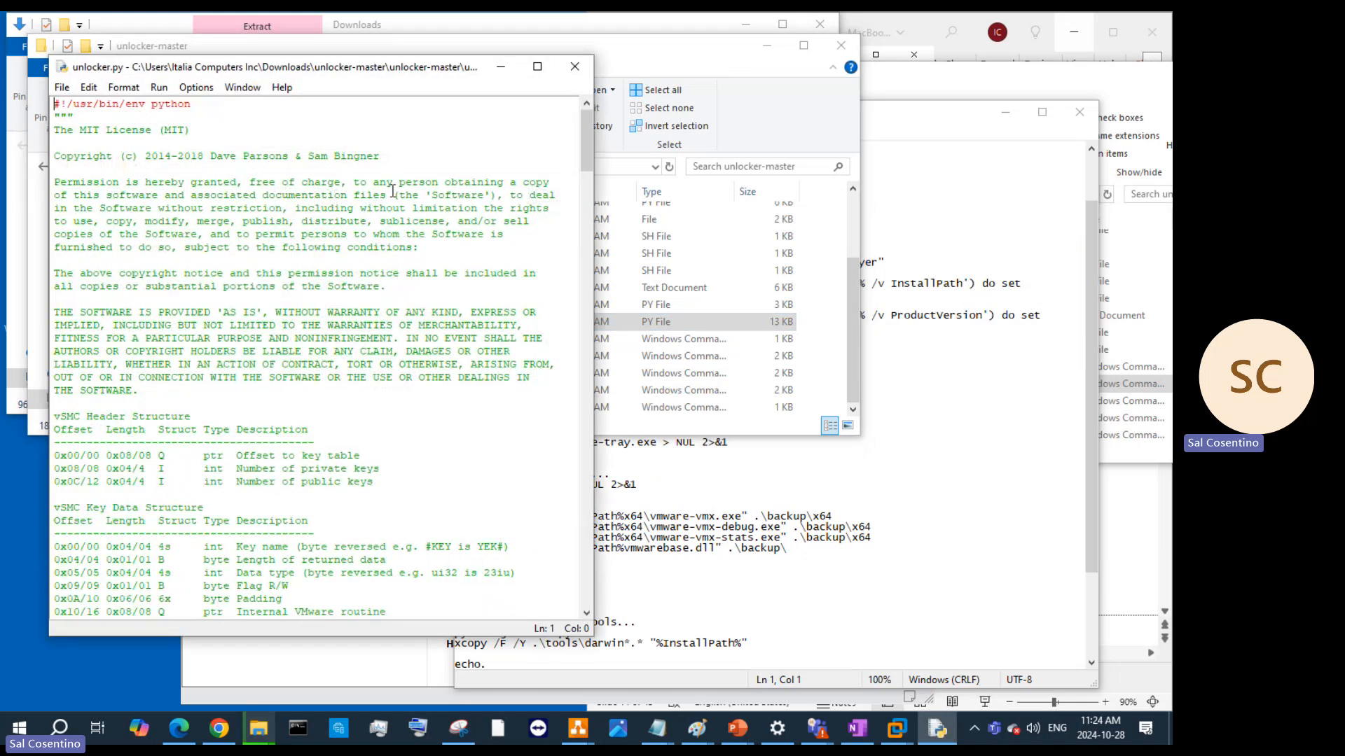
{"action": "scroll", "coordinate": [393, 191], "scroll_direction": "down", "scroll_amount": 5}
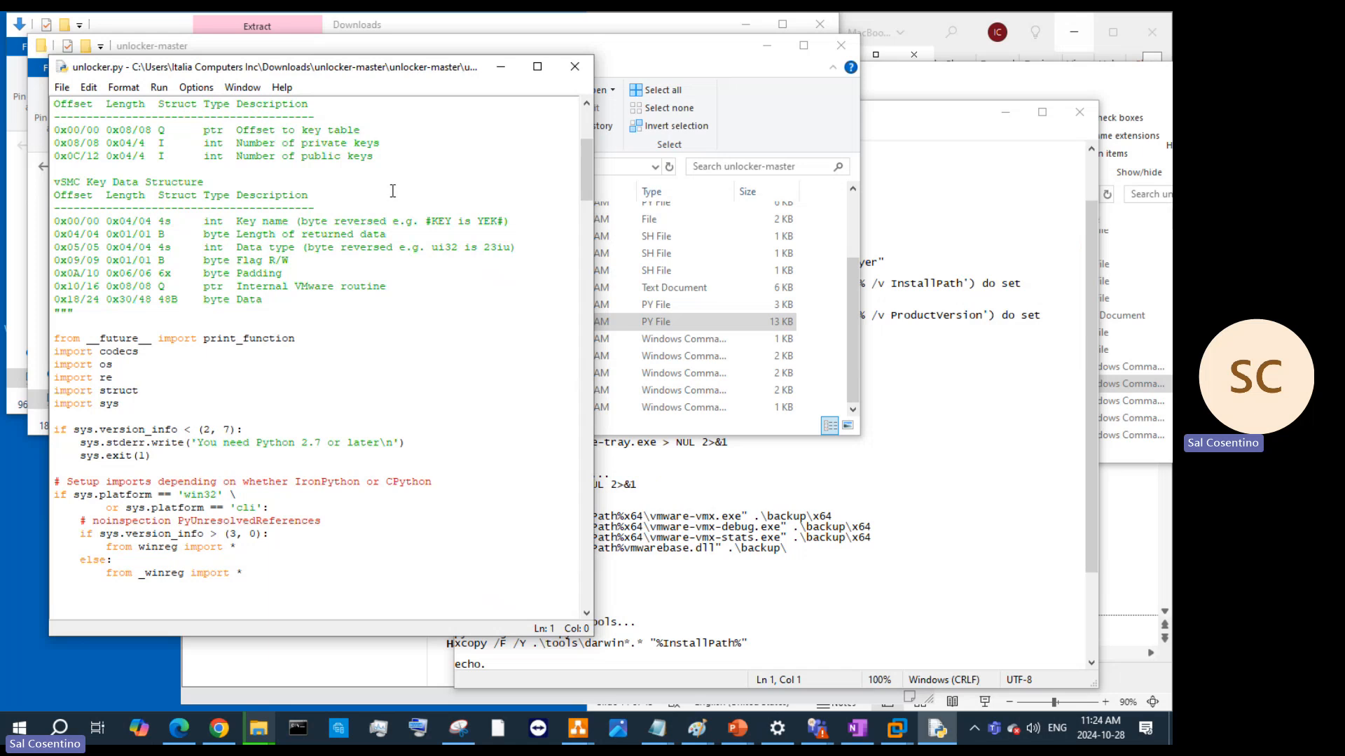
{"action": "scroll", "coordinate": [393, 191], "scroll_direction": "down", "scroll_amount": 6}
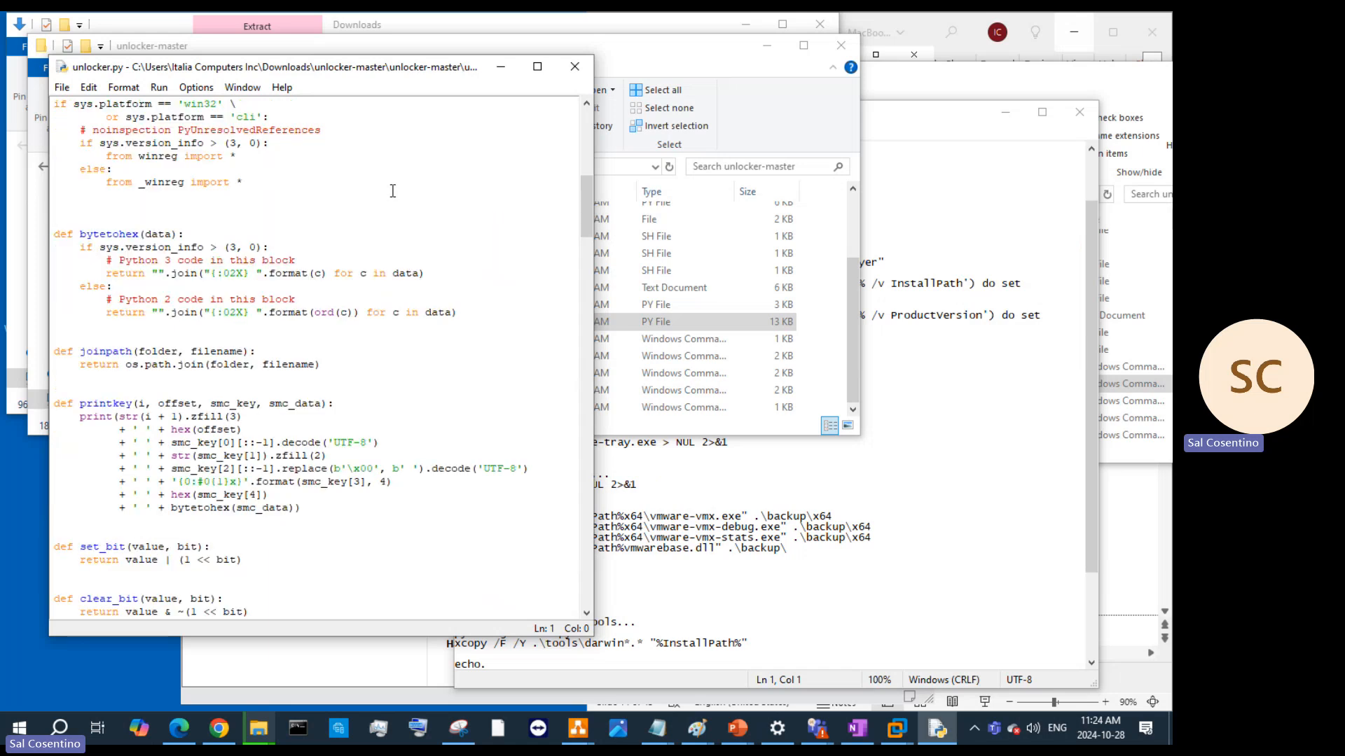
{"action": "scroll", "coordinate": [393, 191], "scroll_direction": "down", "scroll_amount": 11}
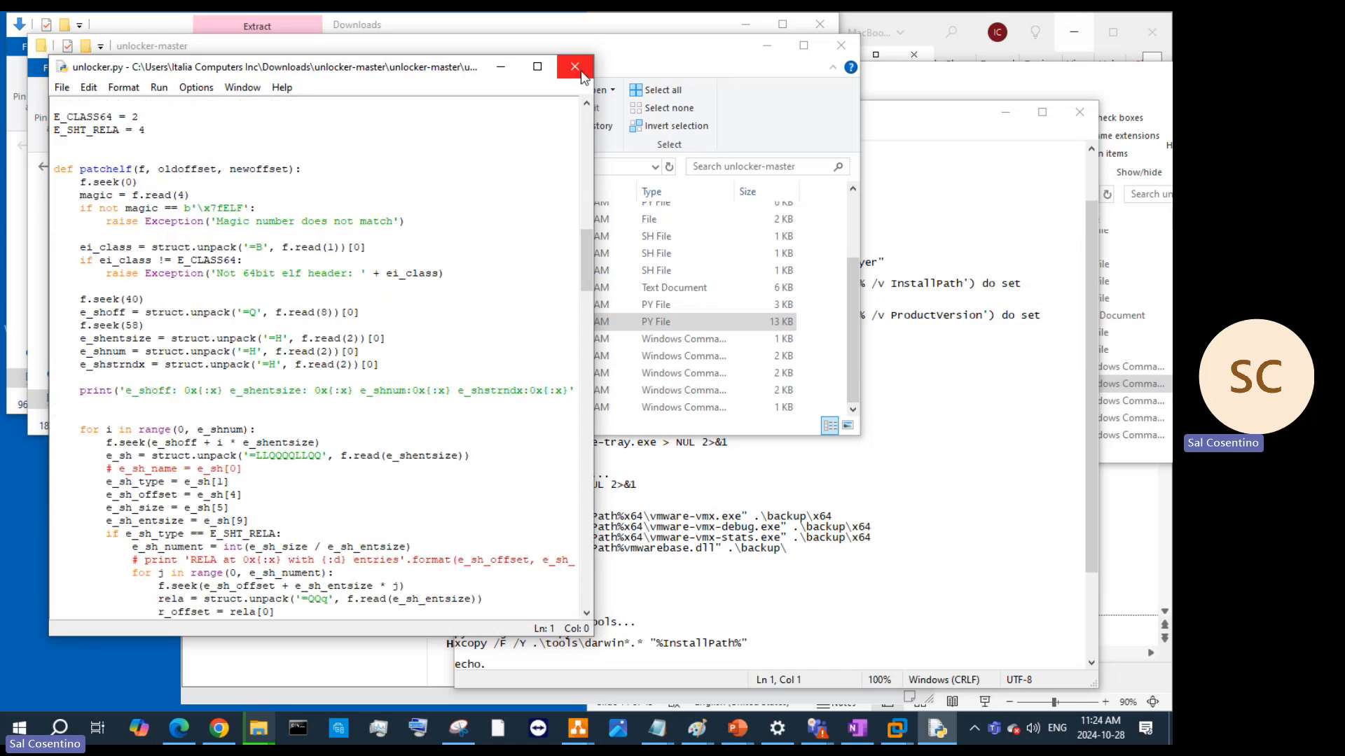
Try to run unlocker.py as a module in IDLE, and close the shell and script windows
{"action": "left_click", "coordinate": [159, 86]}
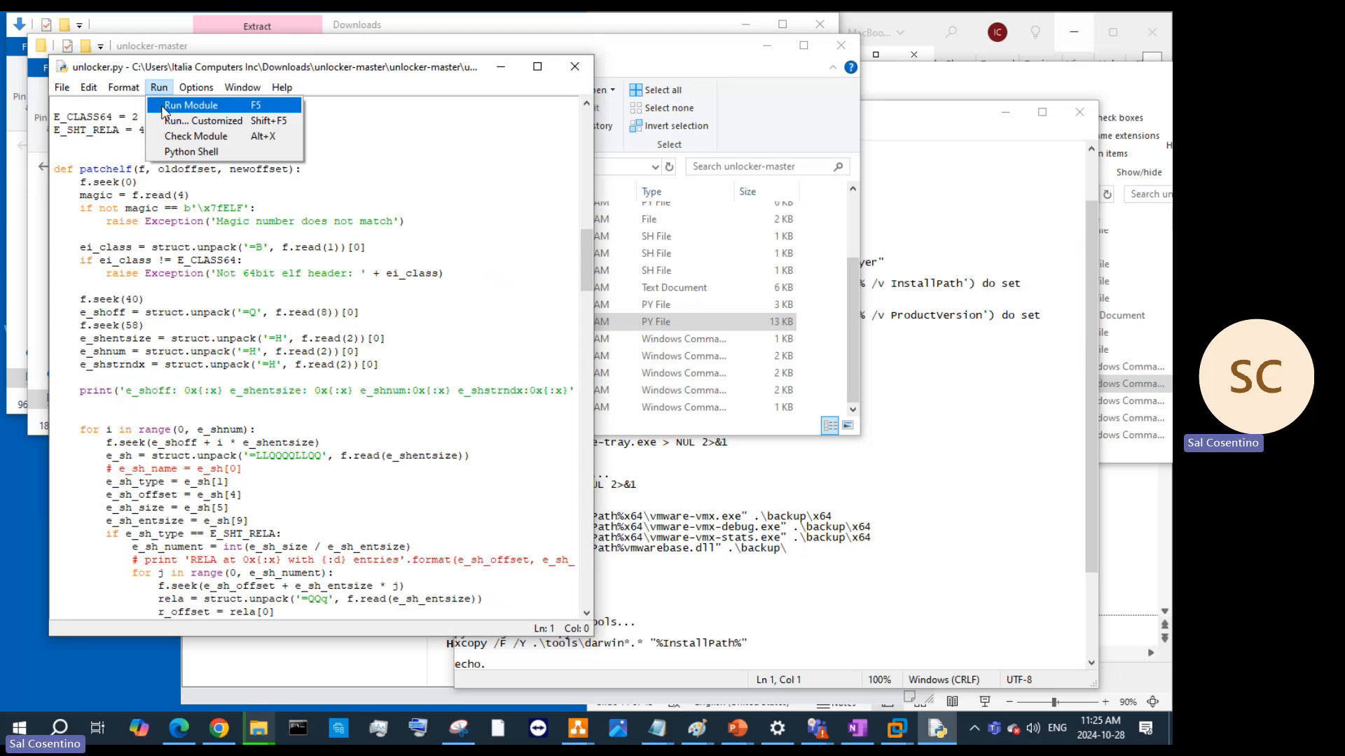
{"action": "left_click", "coordinate": [165, 113]}
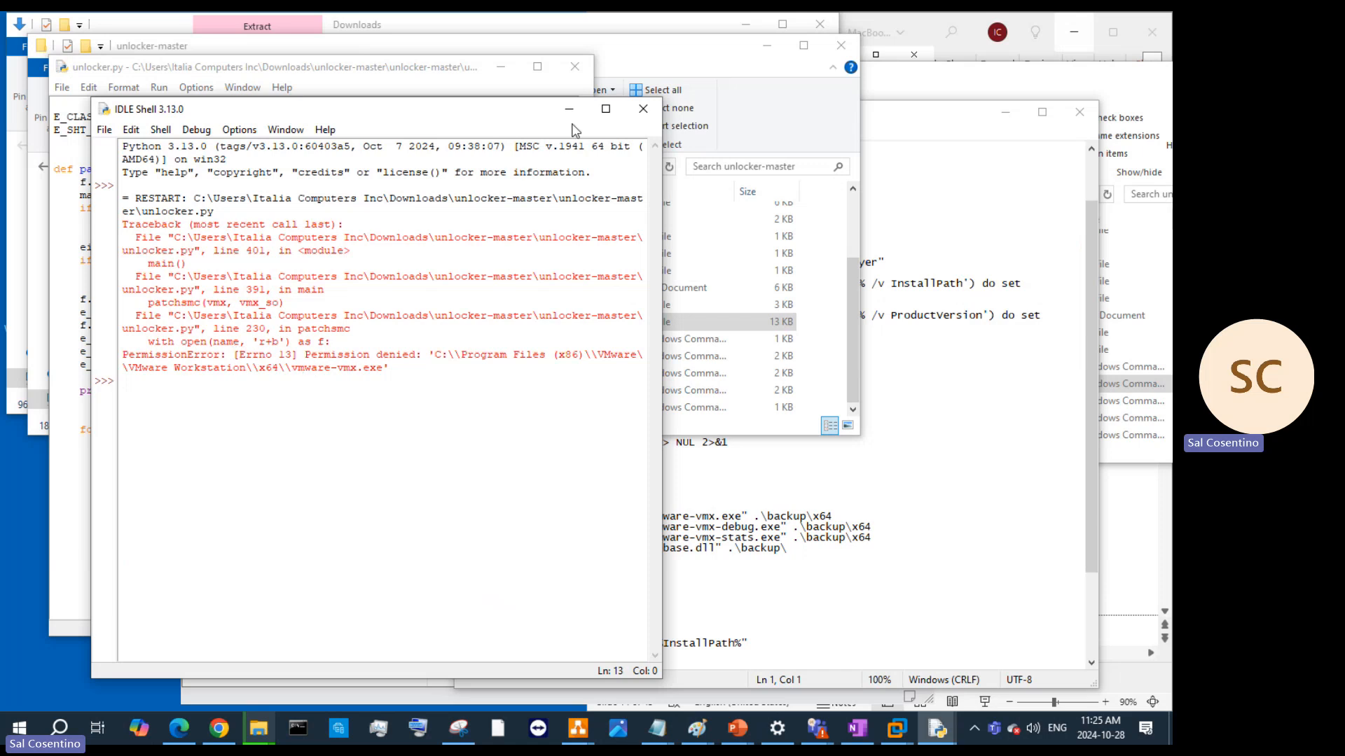
{"action": "left_click", "coordinate": [653, 119]}
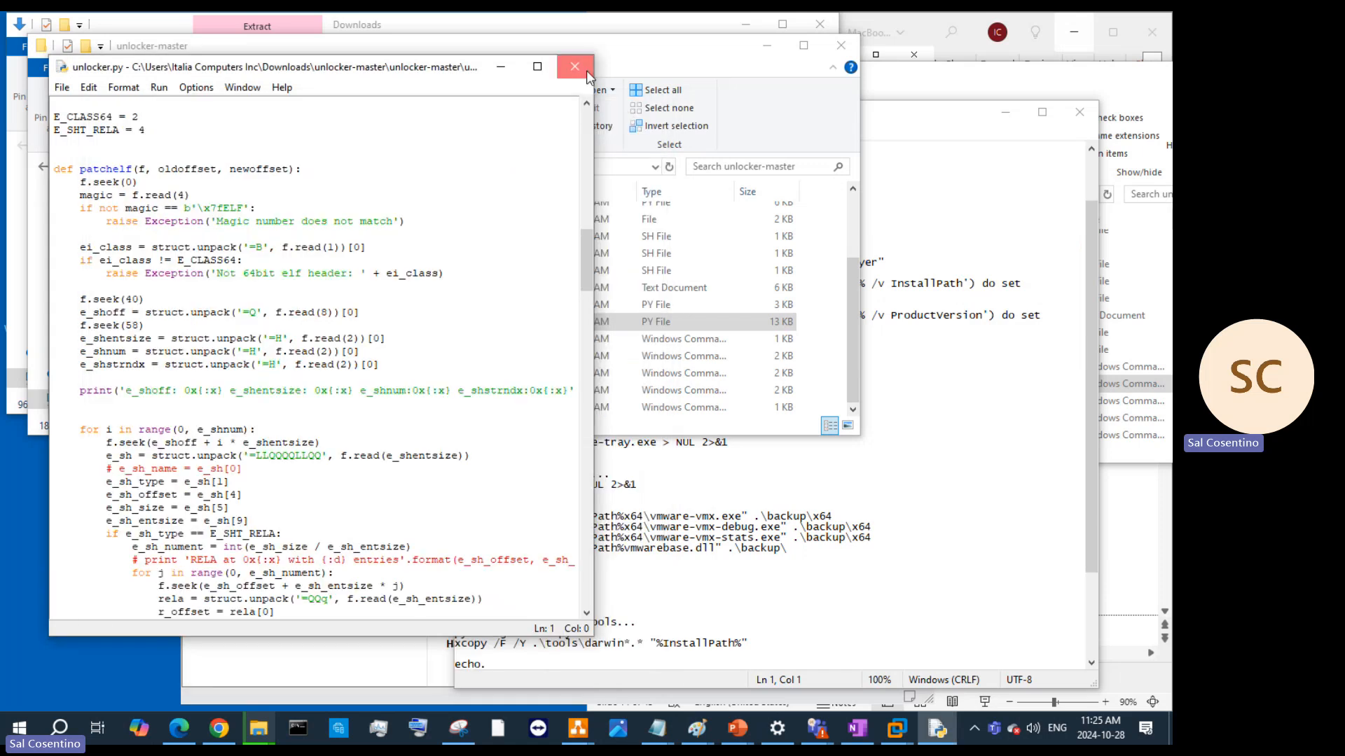
{"action": "left_click", "coordinate": [586, 70]}
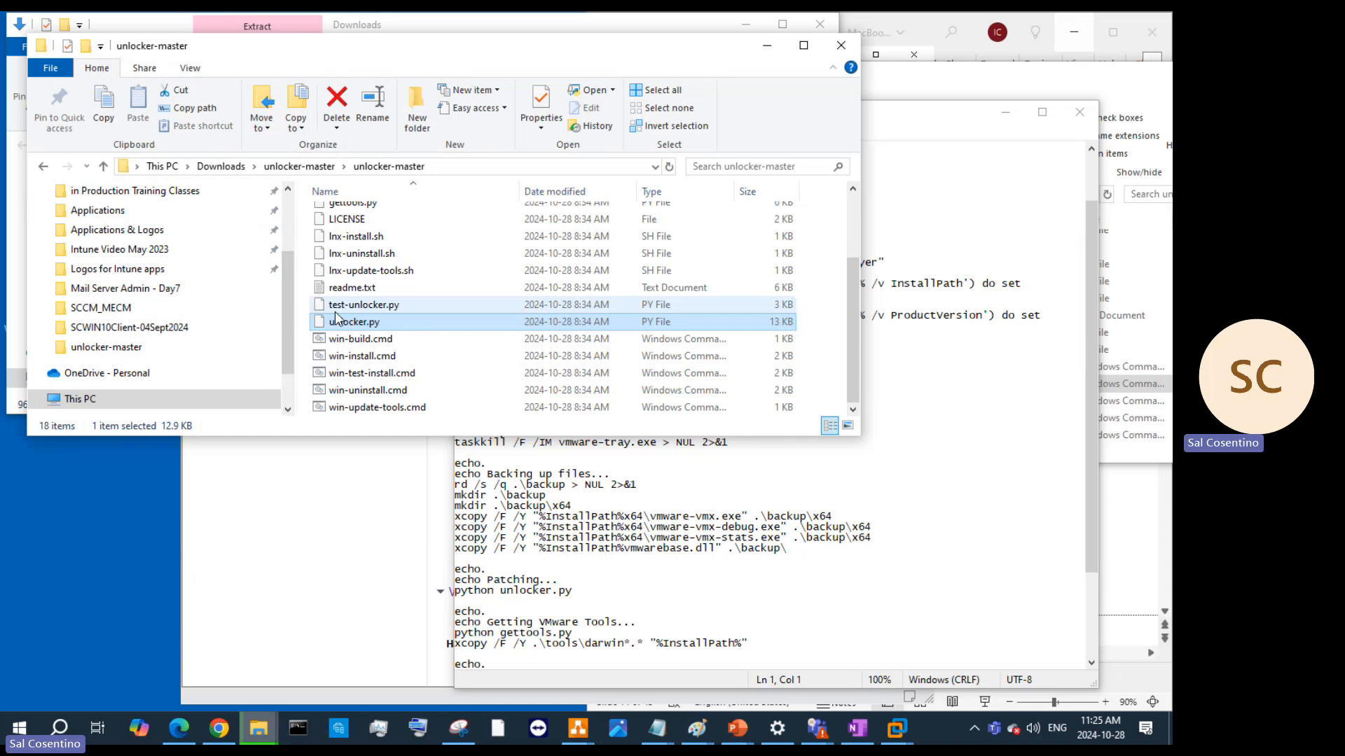
Check the contents of the backup folder and its x64 subfolder, and return to the inner unlocker-master folder
{"action": "scroll", "coordinate": [337, 319], "scroll_direction": "up", "scroll_amount": 2}
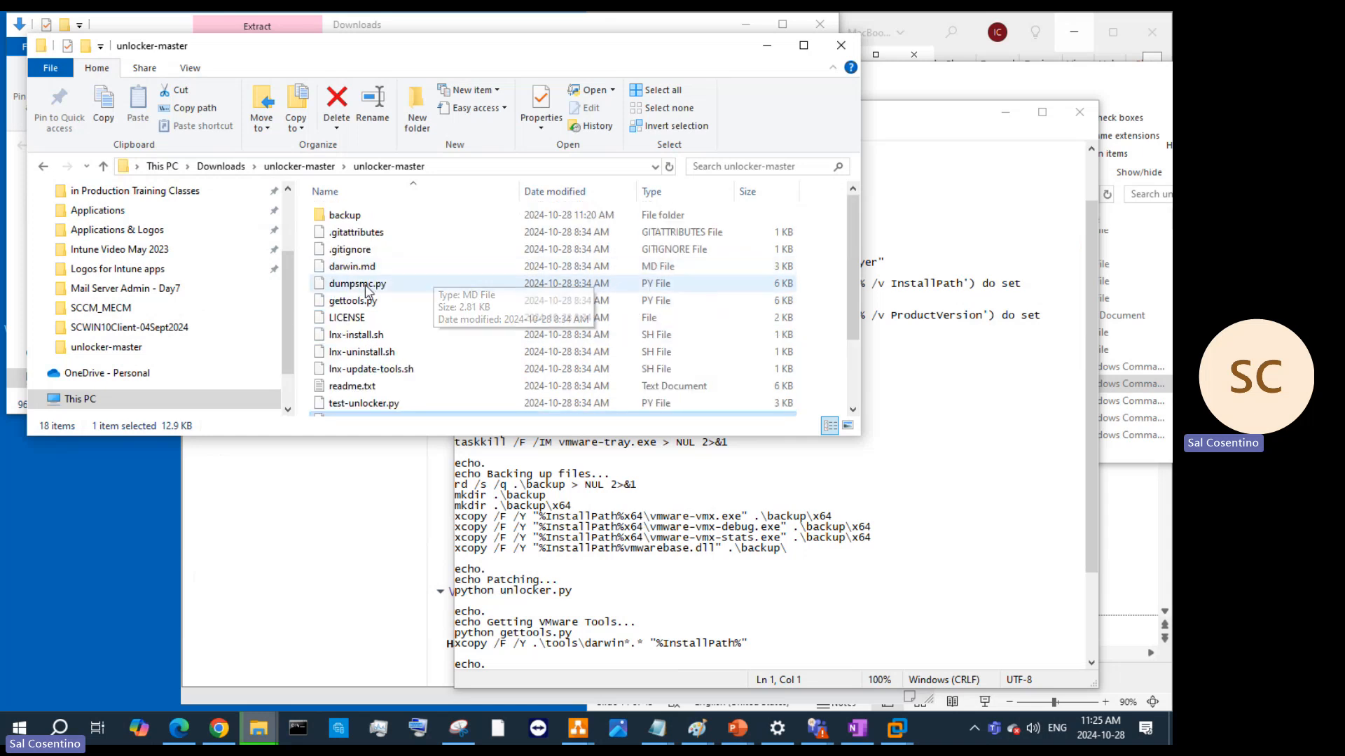
{"action": "left_click", "coordinate": [352, 217]}
{"action": "double_click", "coordinate": [353, 217]}
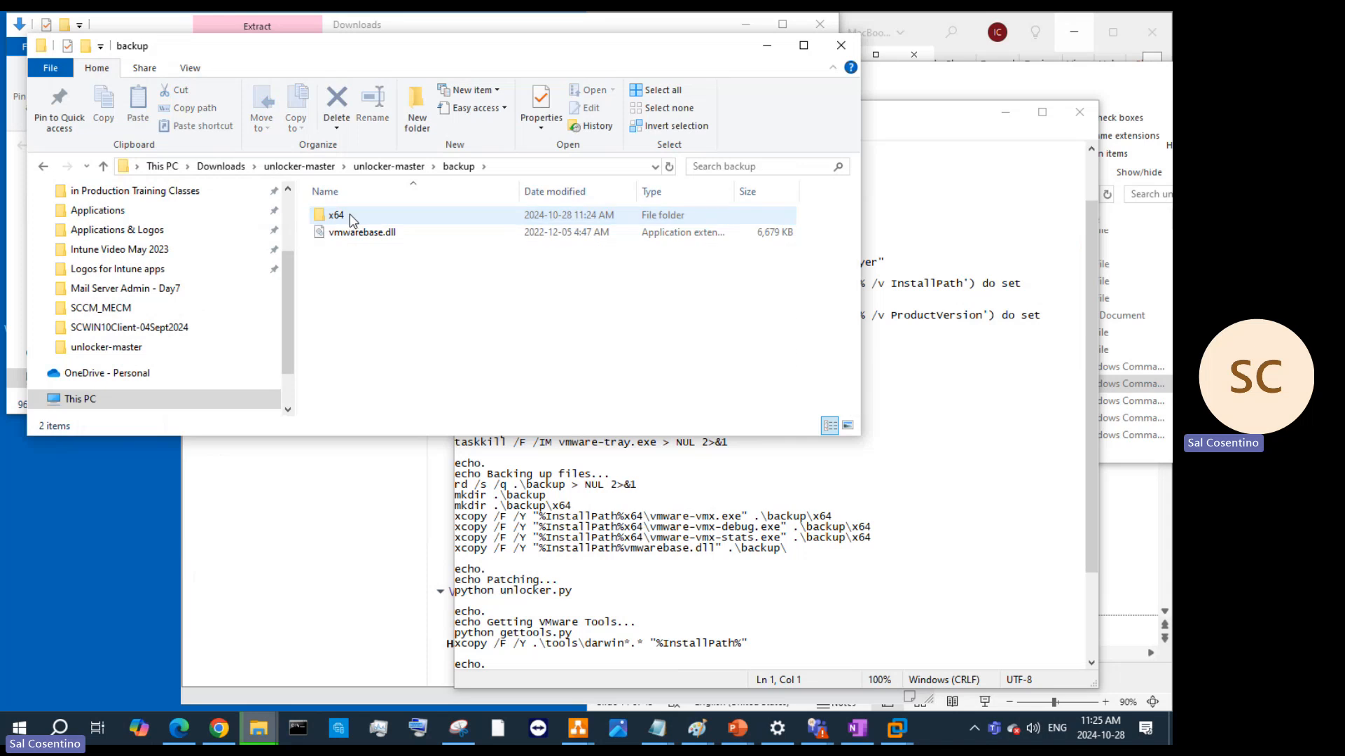
{"action": "double_click", "coordinate": [360, 216]}
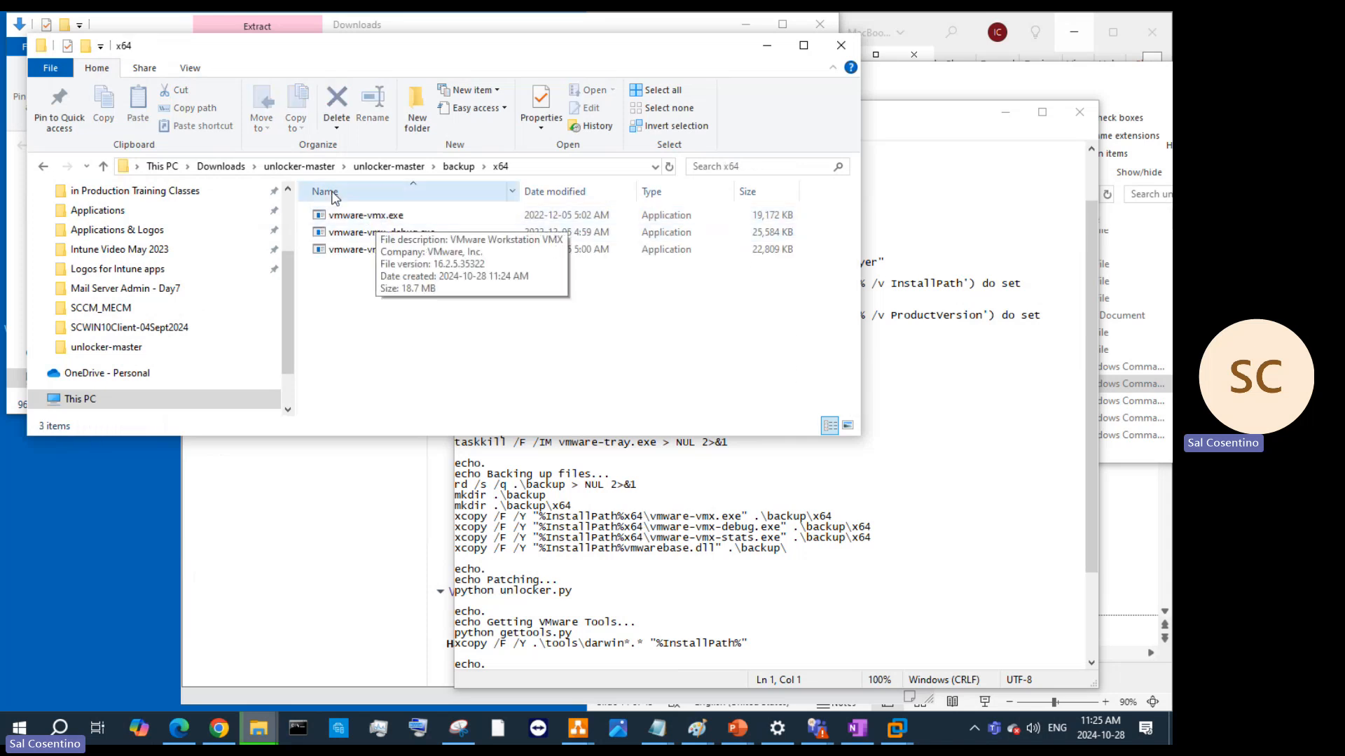
{"action": "left_click", "coordinate": [378, 168]}
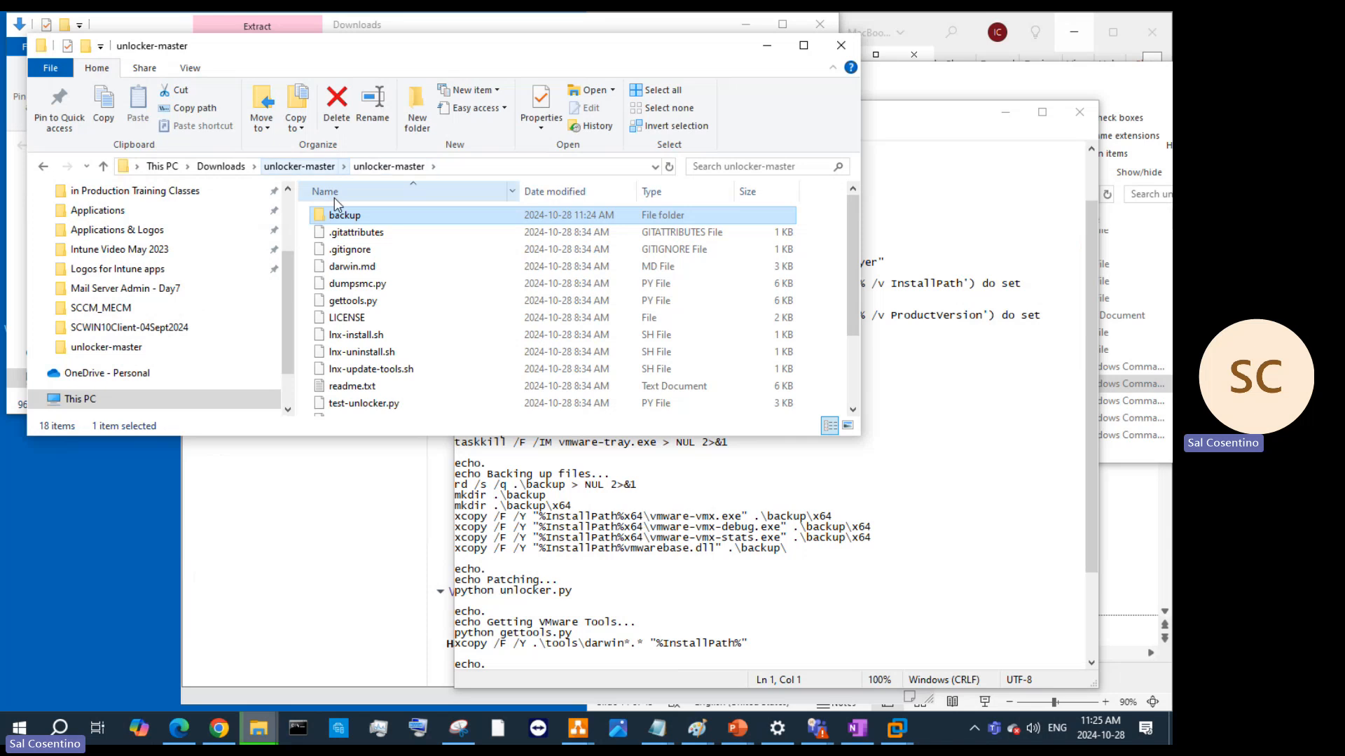
Run win-uninstall.cmd from the unlocker-master folder as administrator and approve the elevation request
{"action": "scroll", "coordinate": [406, 280], "scroll_direction": "down", "scroll_amount": 3}
{"action": "left_click", "coordinate": [396, 392]}
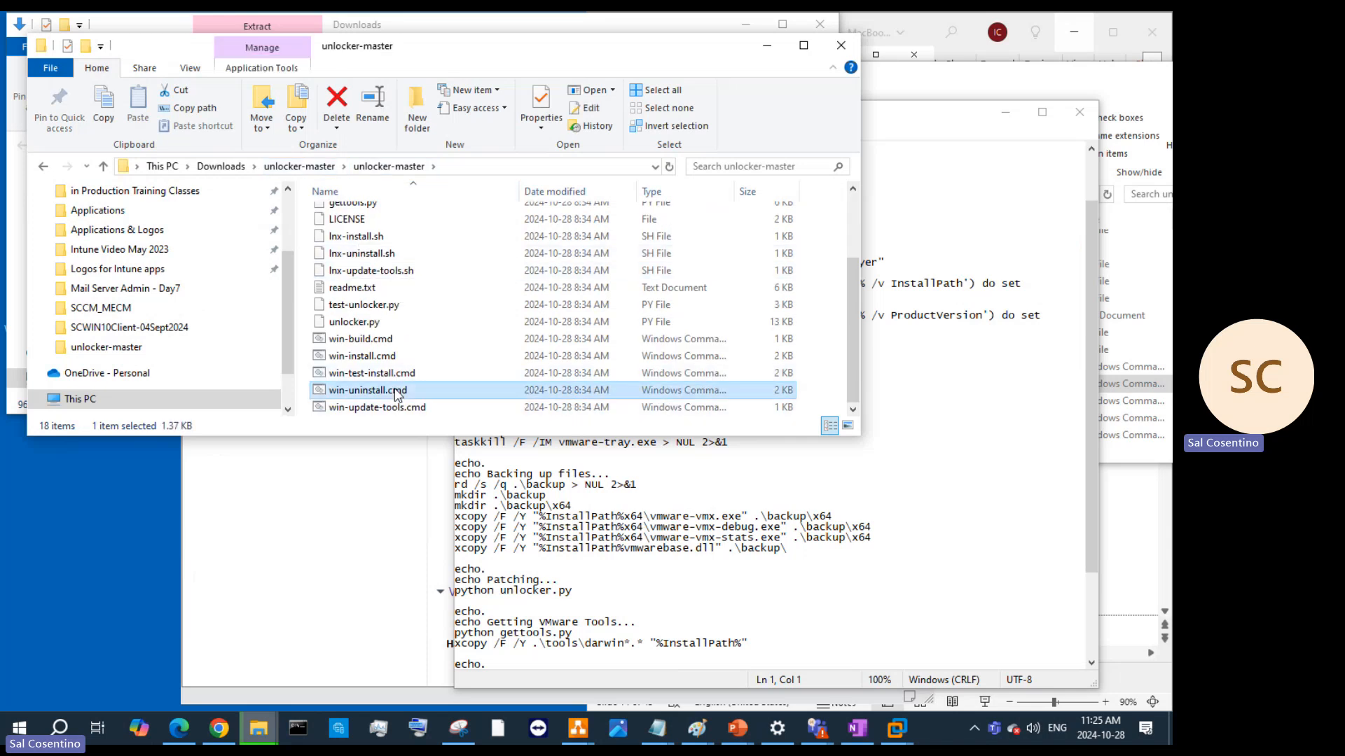
{"action": "right_click", "coordinate": [397, 394]}
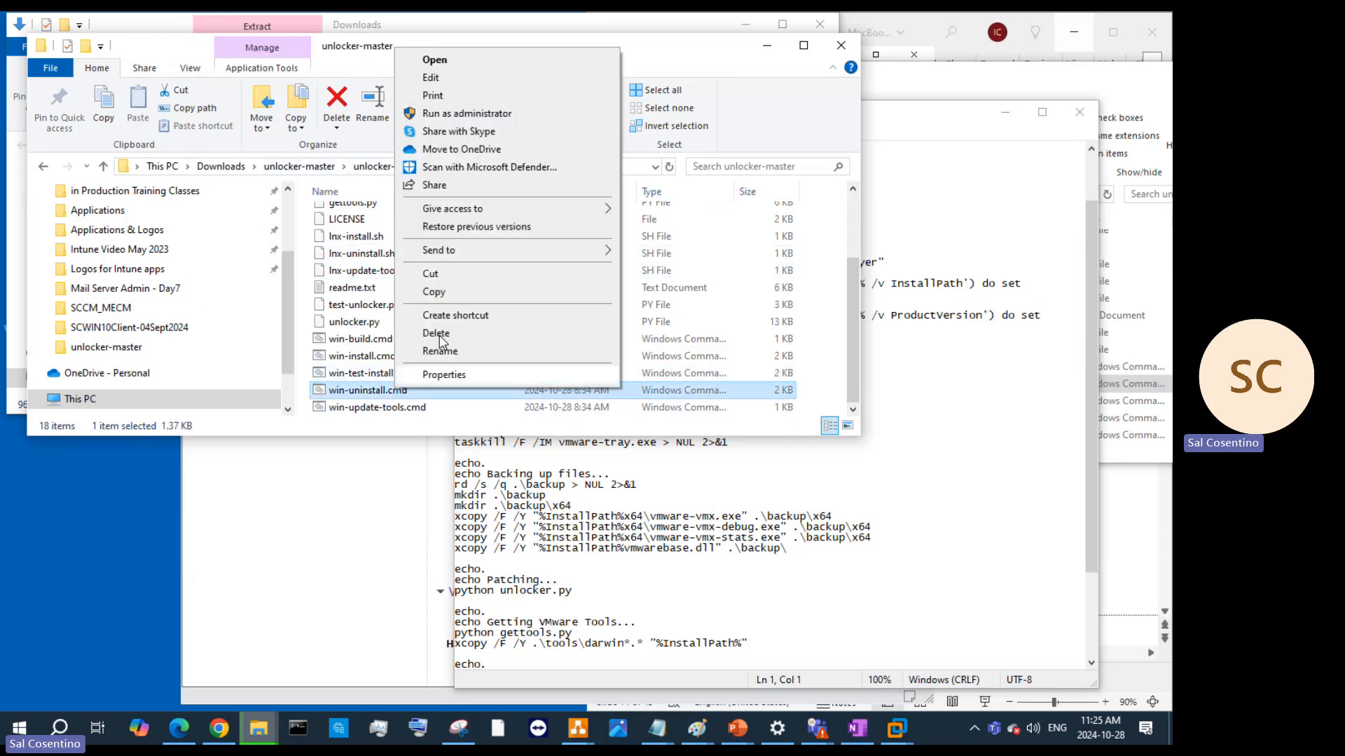
{"action": "left_click", "coordinate": [490, 113]}
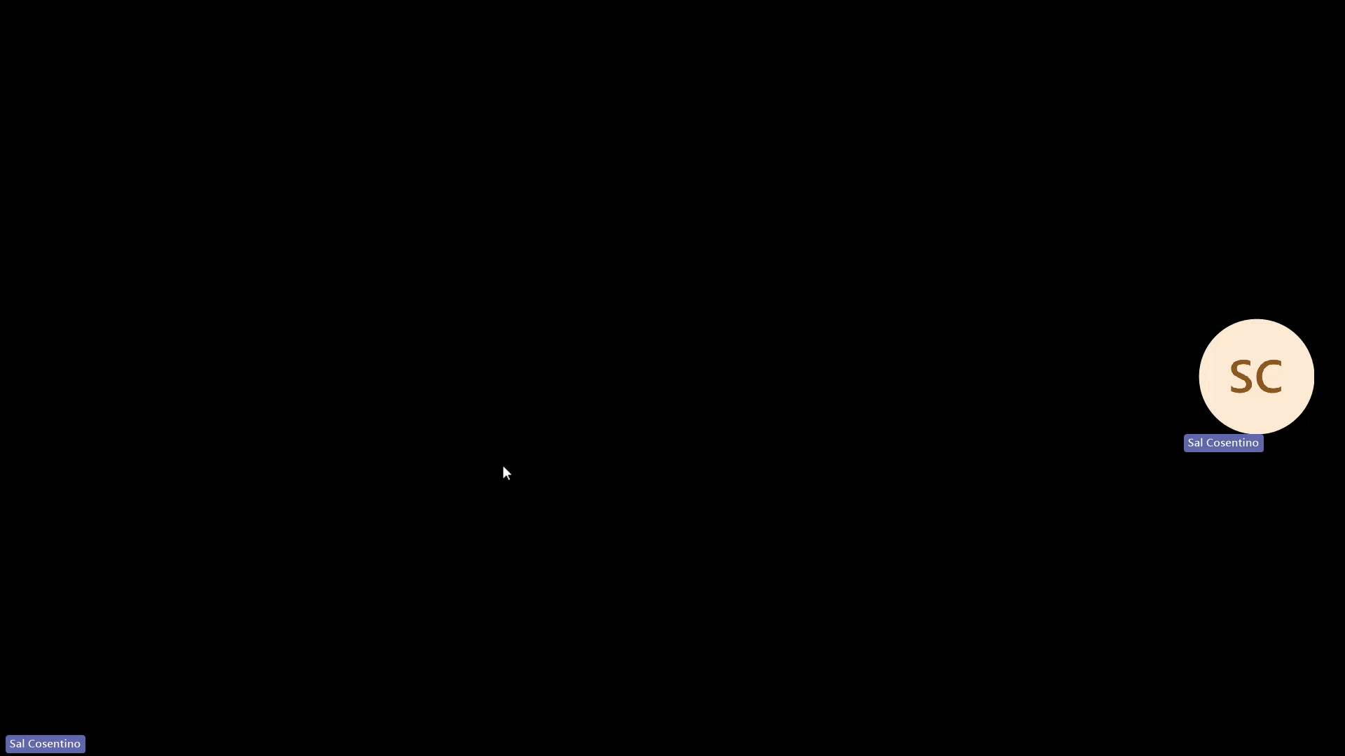
{"action": "left_click", "coordinate": [502, 465]}
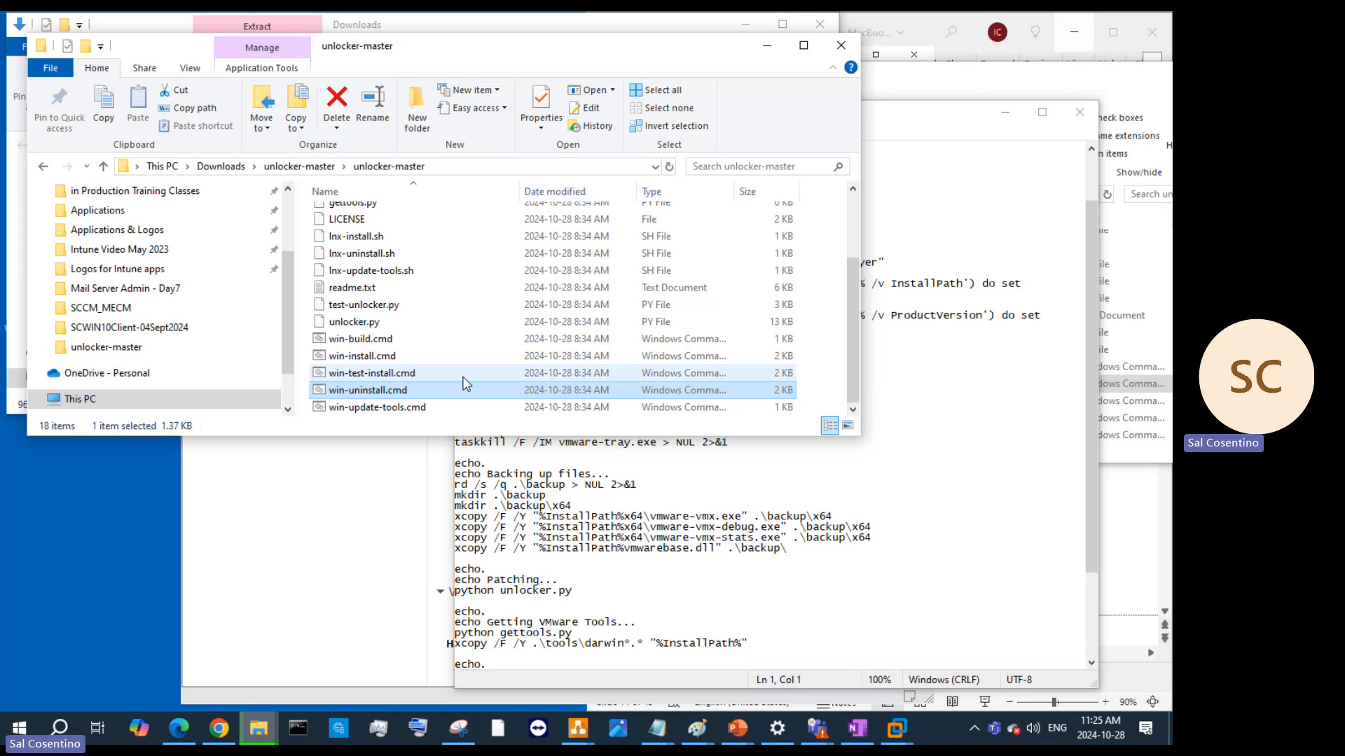
Open gettools.py in IDLE 3.13 (64-bit), read through its VMware Fusion download and extraction code, and close it
{"action": "scroll", "coordinate": [448, 389], "scroll_direction": "up", "scroll_amount": 1}
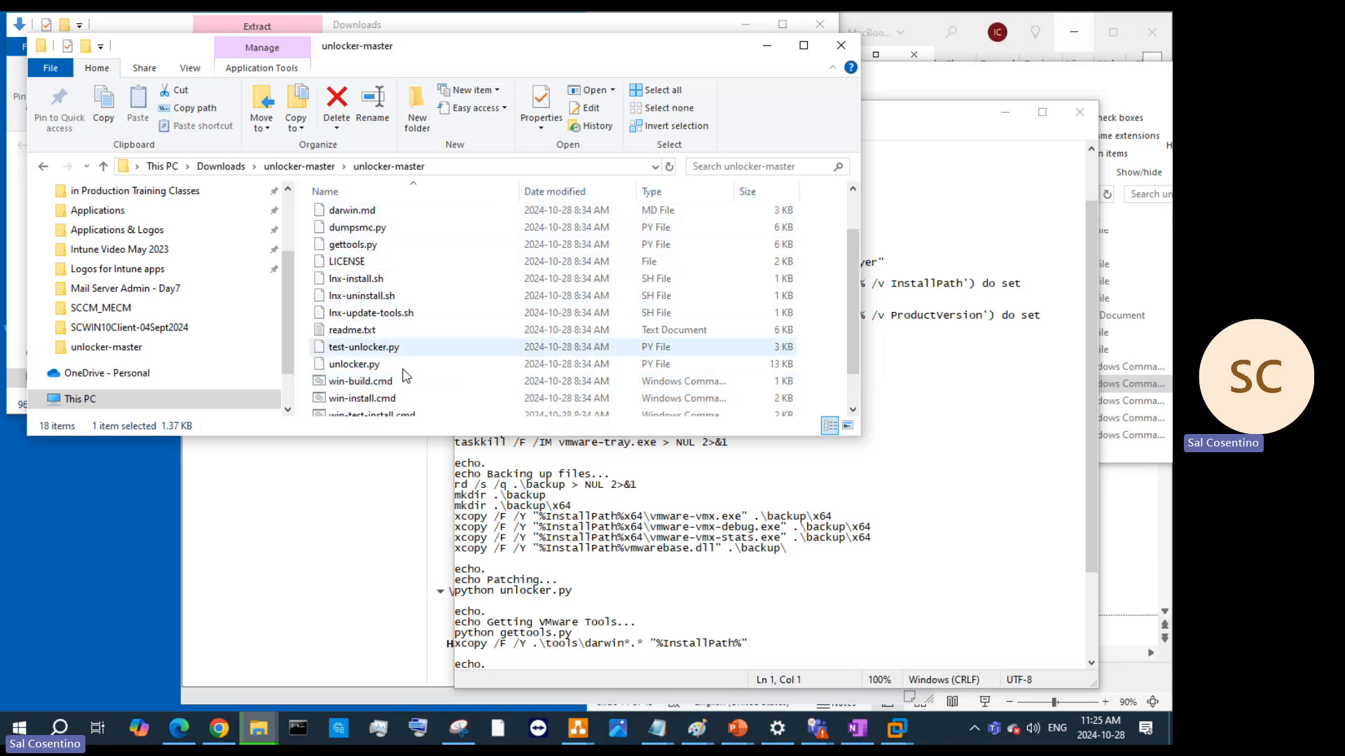
{"action": "scroll", "coordinate": [715, 623], "scroll_direction": "down", "scroll_amount": 4}
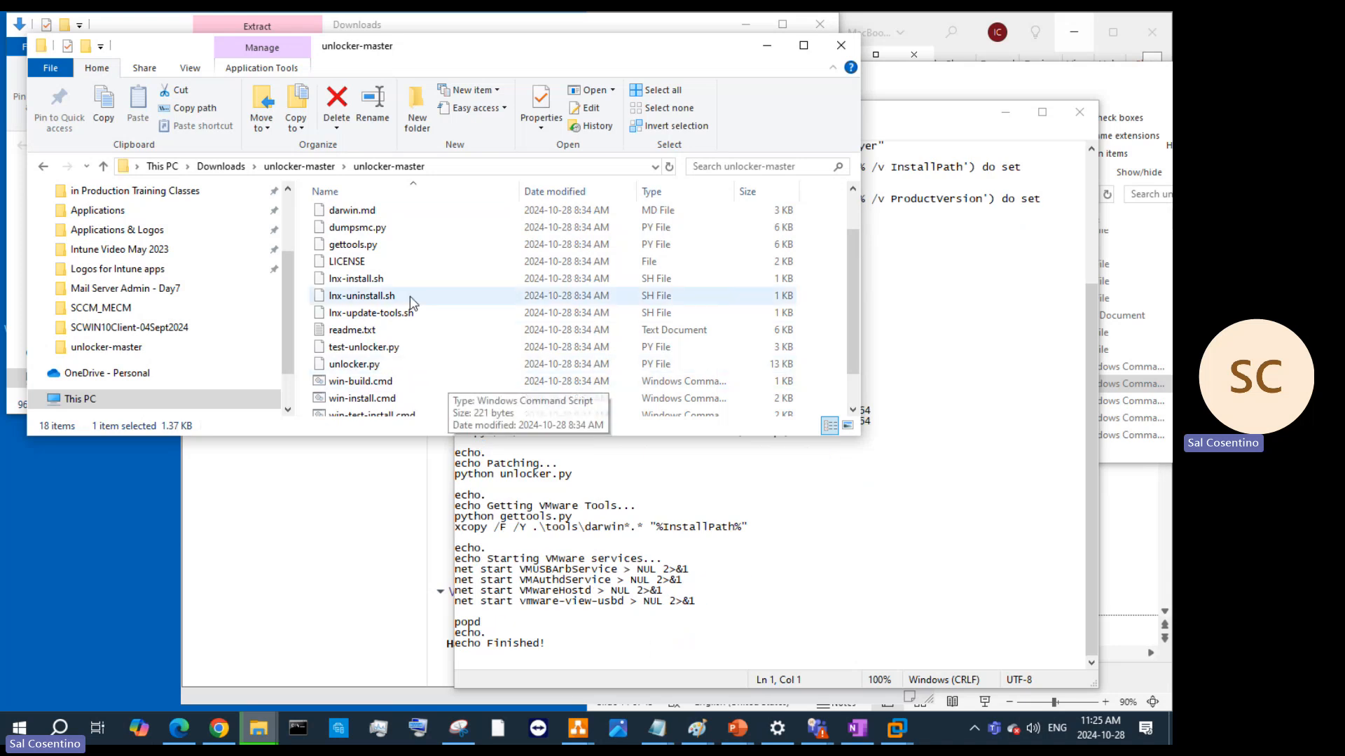
{"action": "right_click", "coordinate": [397, 251]}
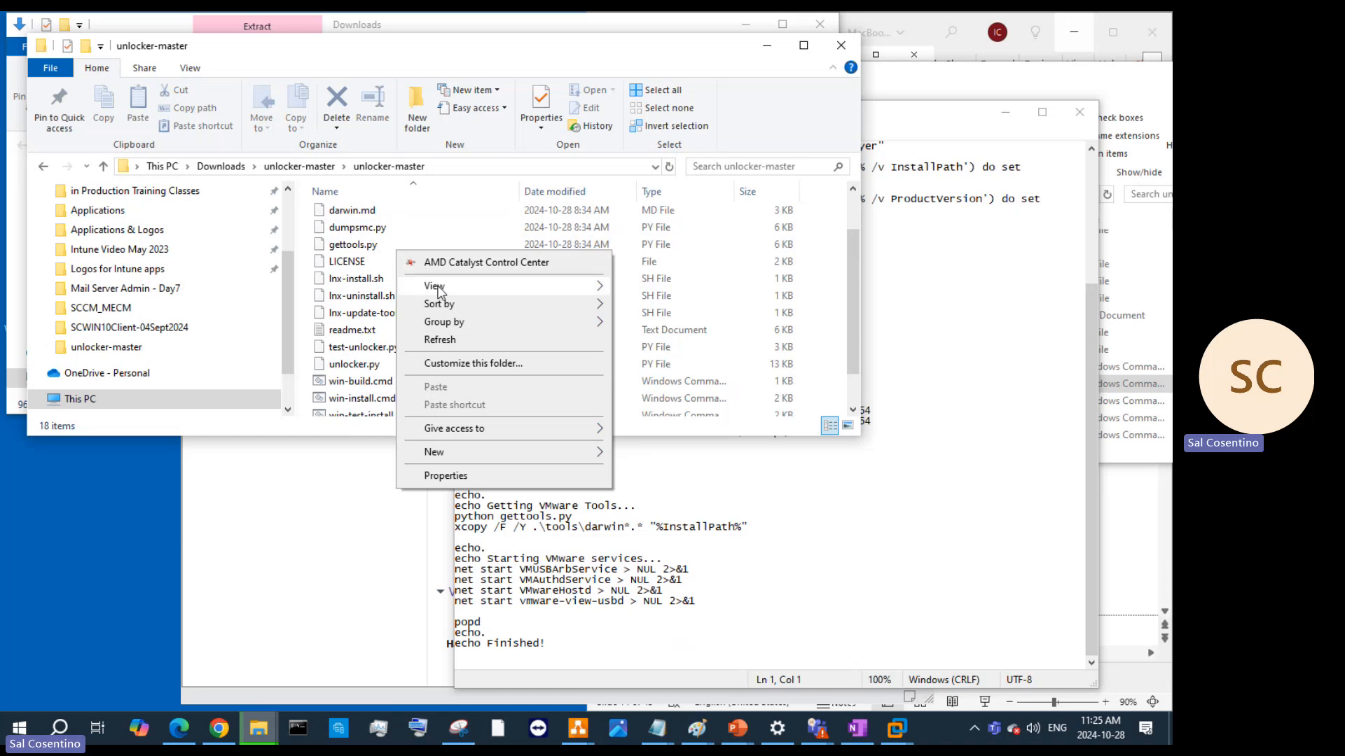
{"action": "right_click", "coordinate": [332, 249]}
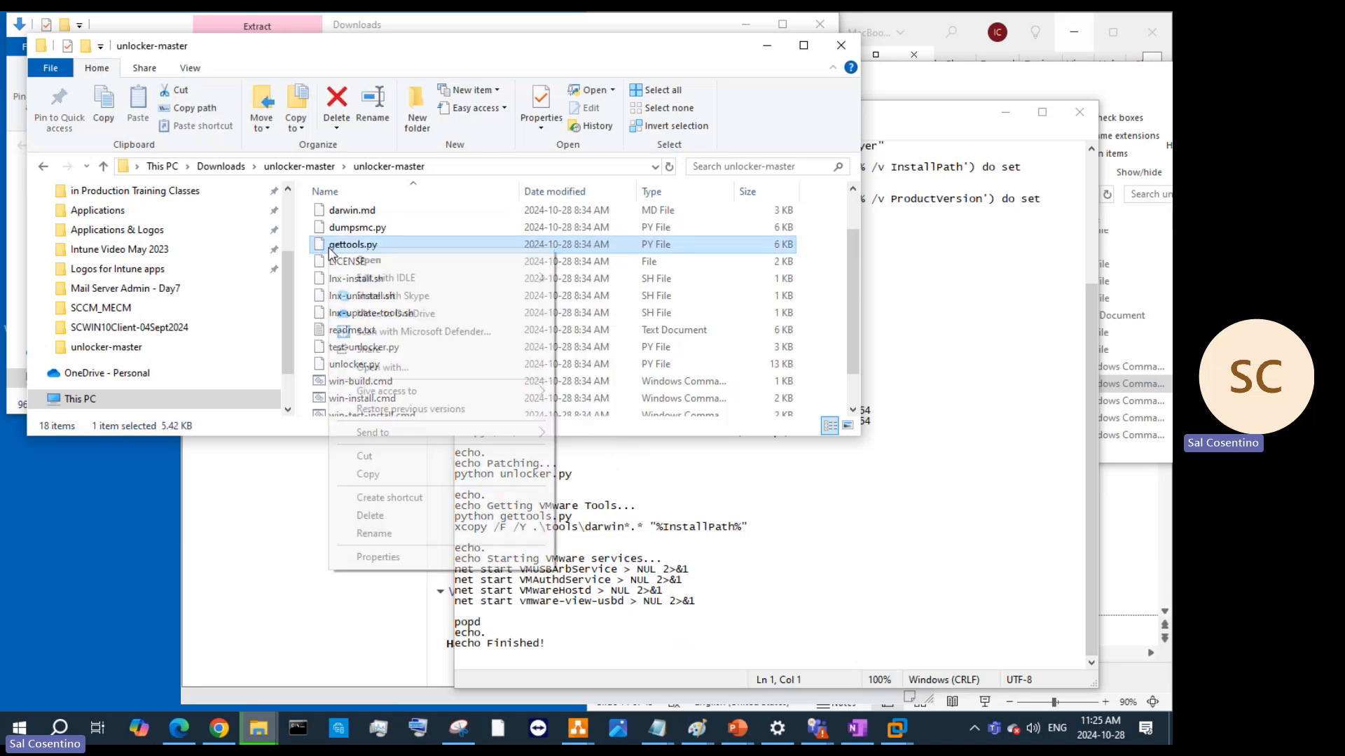
{"action": "mouse_move", "coordinate": [409, 279]}
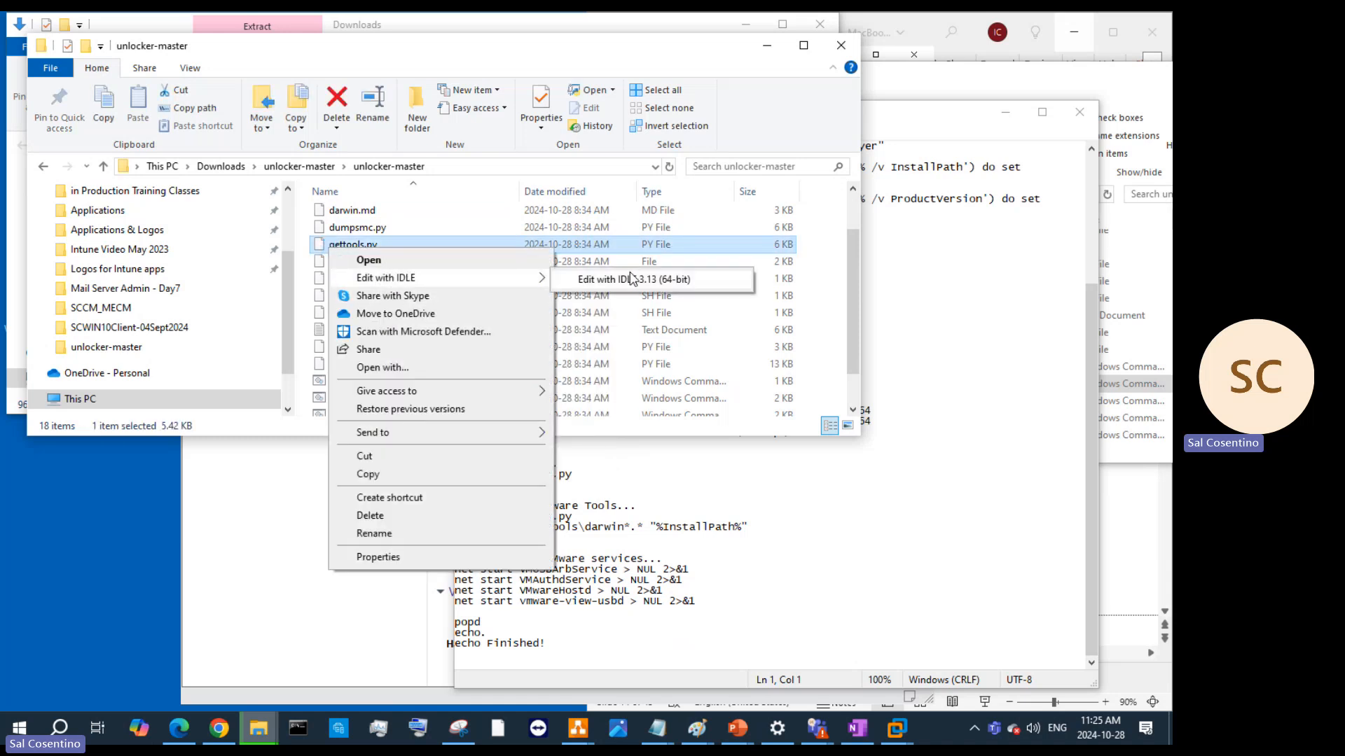
{"action": "left_click", "coordinate": [632, 278]}
{"action": "scroll", "coordinate": [357, 324], "scroll_direction": "down", "scroll_amount": 5}
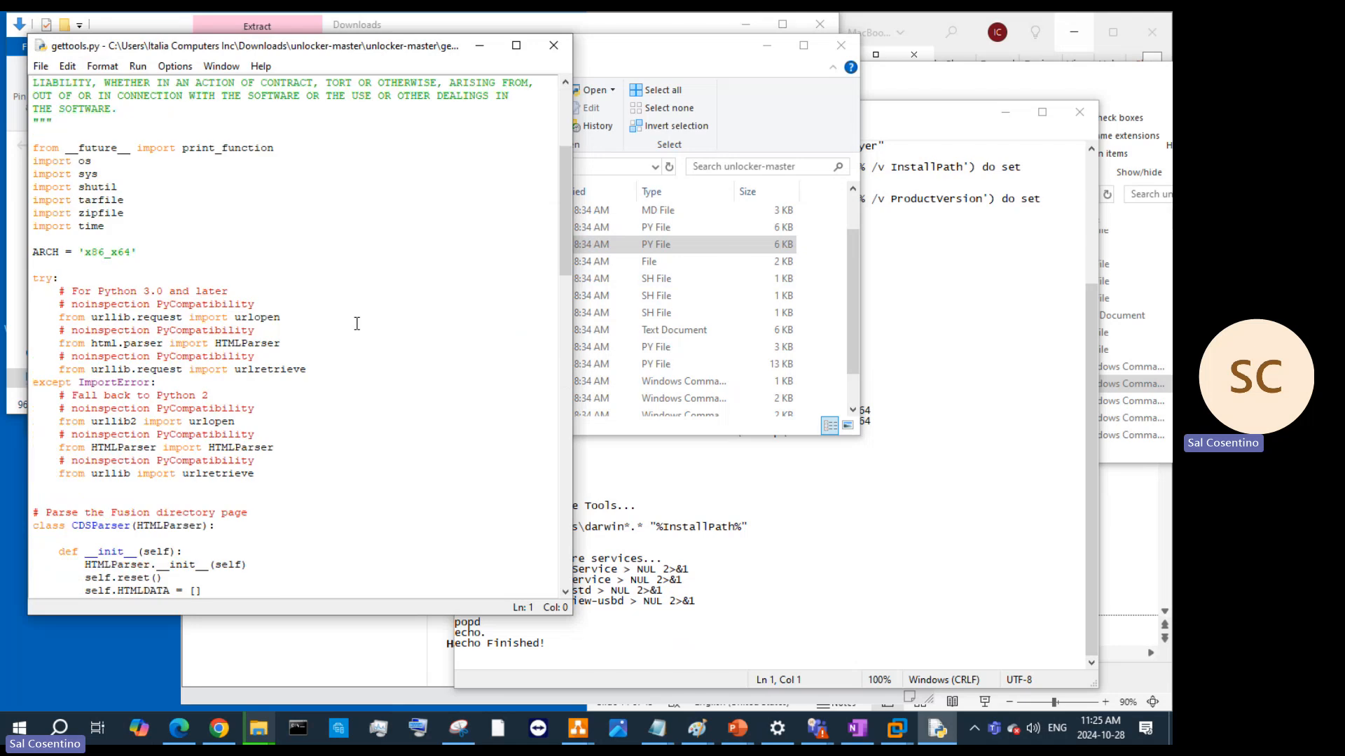
{"action": "scroll", "coordinate": [356, 323], "scroll_direction": "down", "scroll_amount": 20}
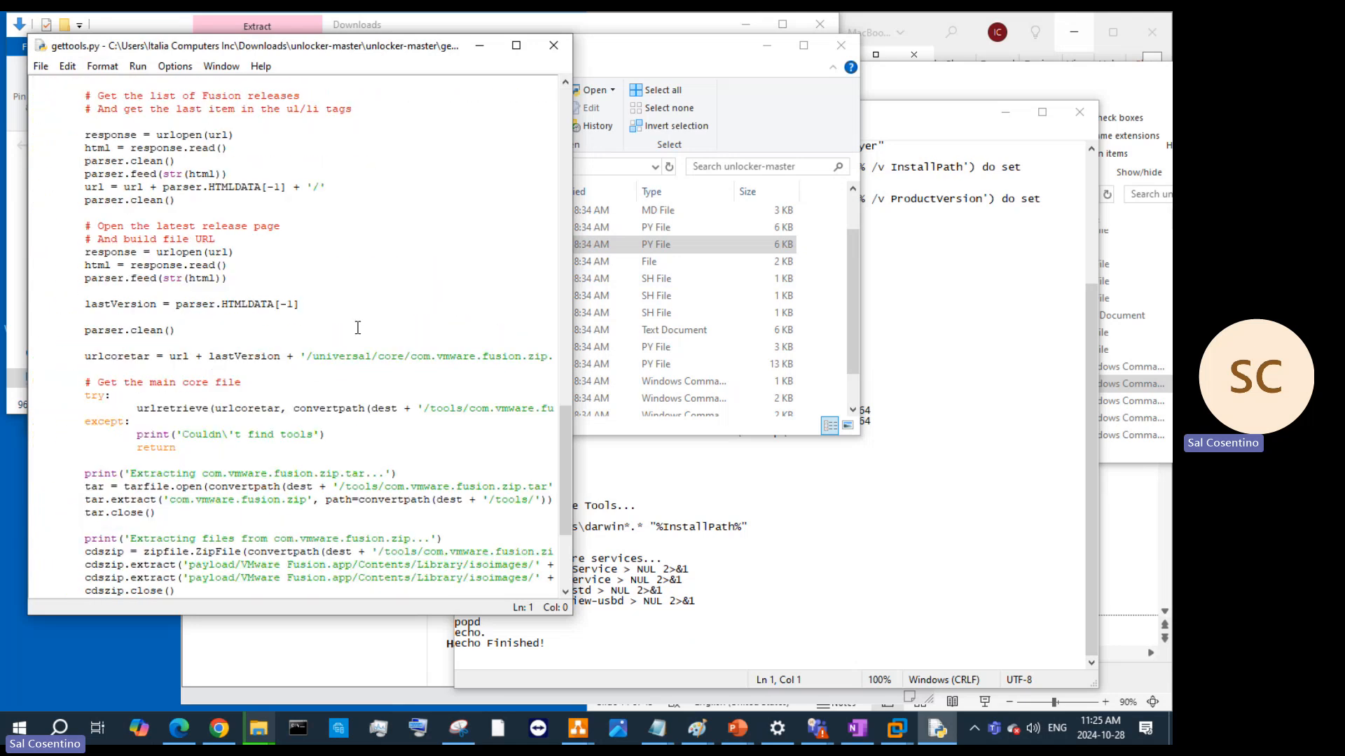
{"action": "left_click", "coordinate": [553, 46]}
Clear away the unlocker-master folder and win-install.cmd windows and bring VMware Workstation to the front
{"action": "left_click", "coordinate": [841, 45]}
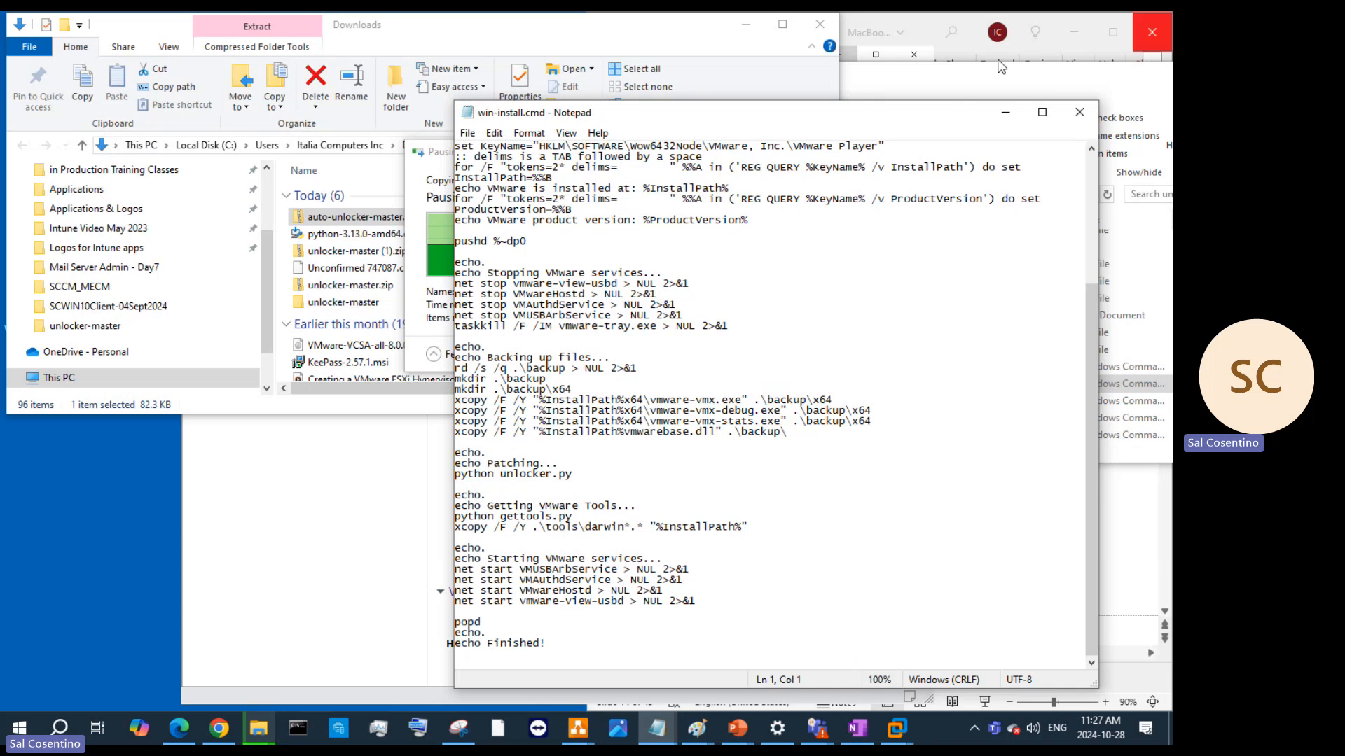
{"action": "left_click", "coordinate": [1005, 114]}
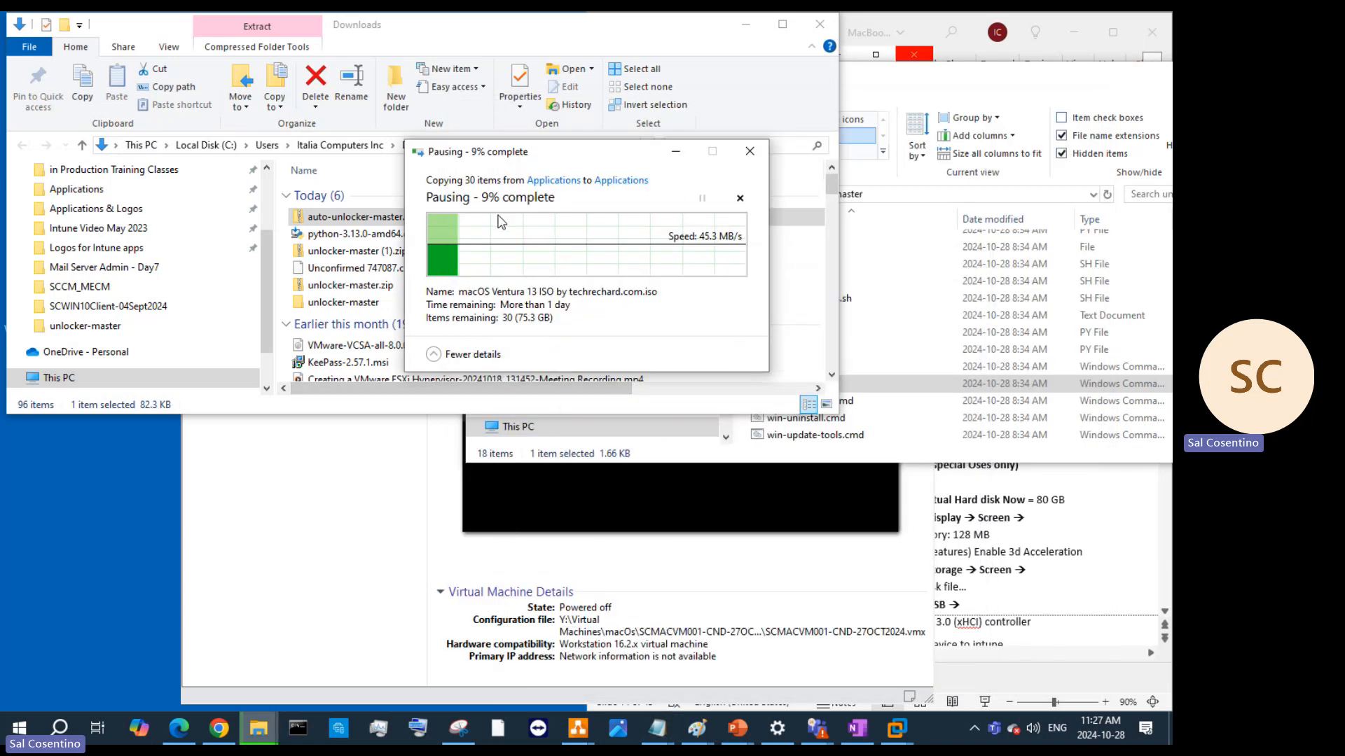
{"action": "left_click", "coordinate": [306, 444]}
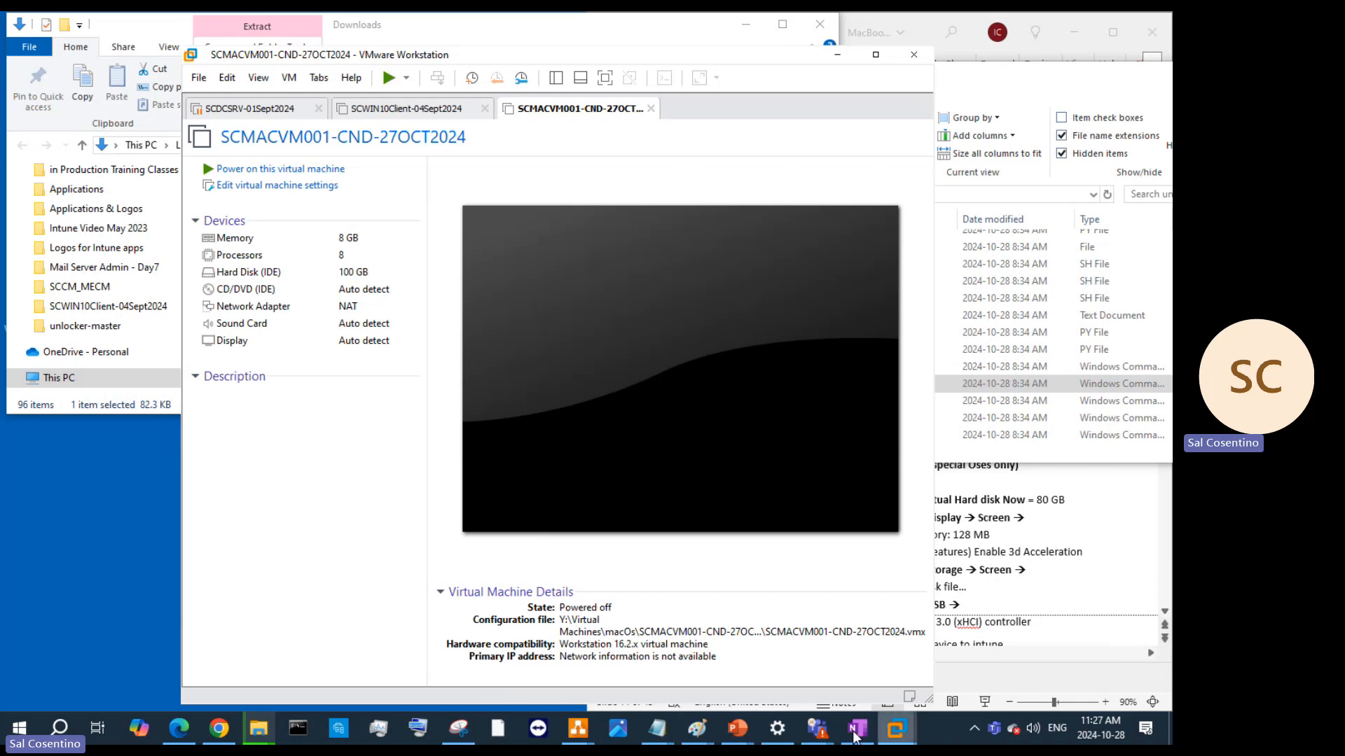
Switch to the Microsoft Teams meeting "Let's Create a MacBook Virtual machine" and stop sharing the screen
{"action": "mouse_move", "coordinate": [832, 736]}
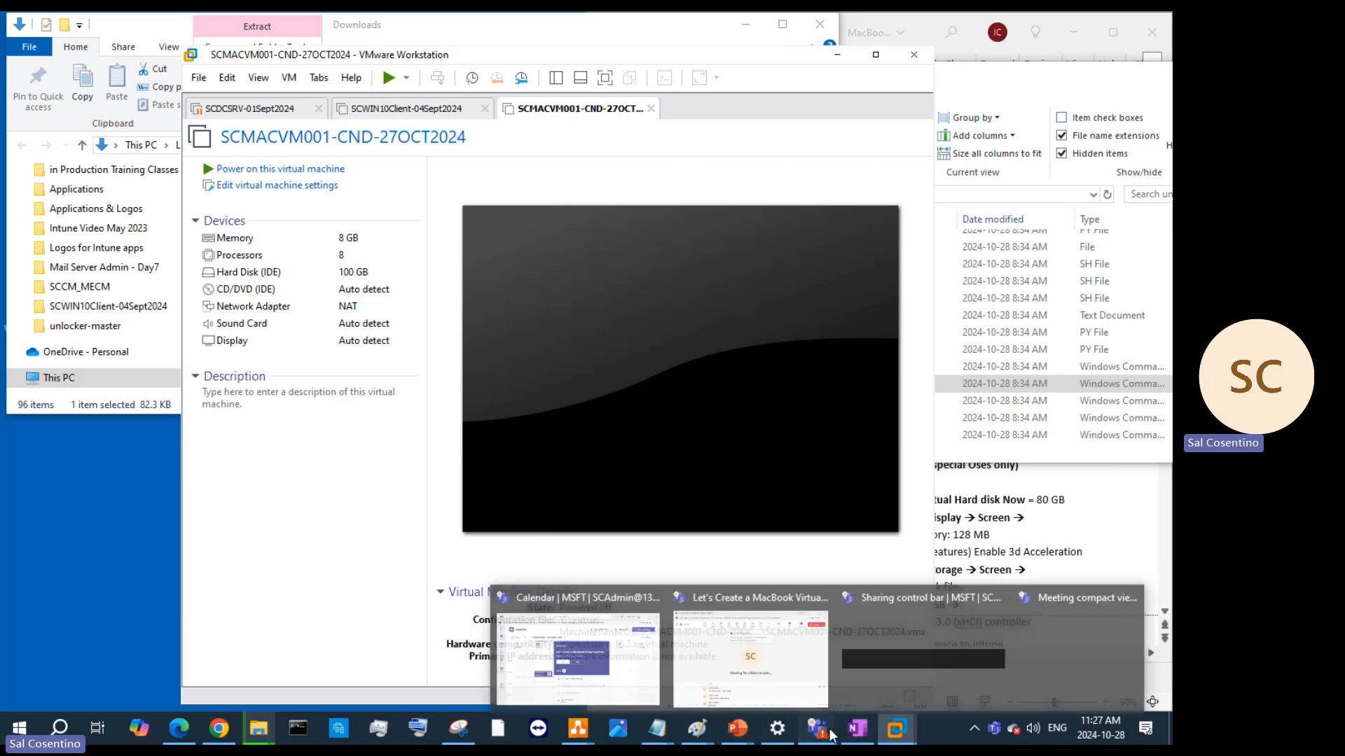
{"action": "left_click", "coordinate": [800, 671]}
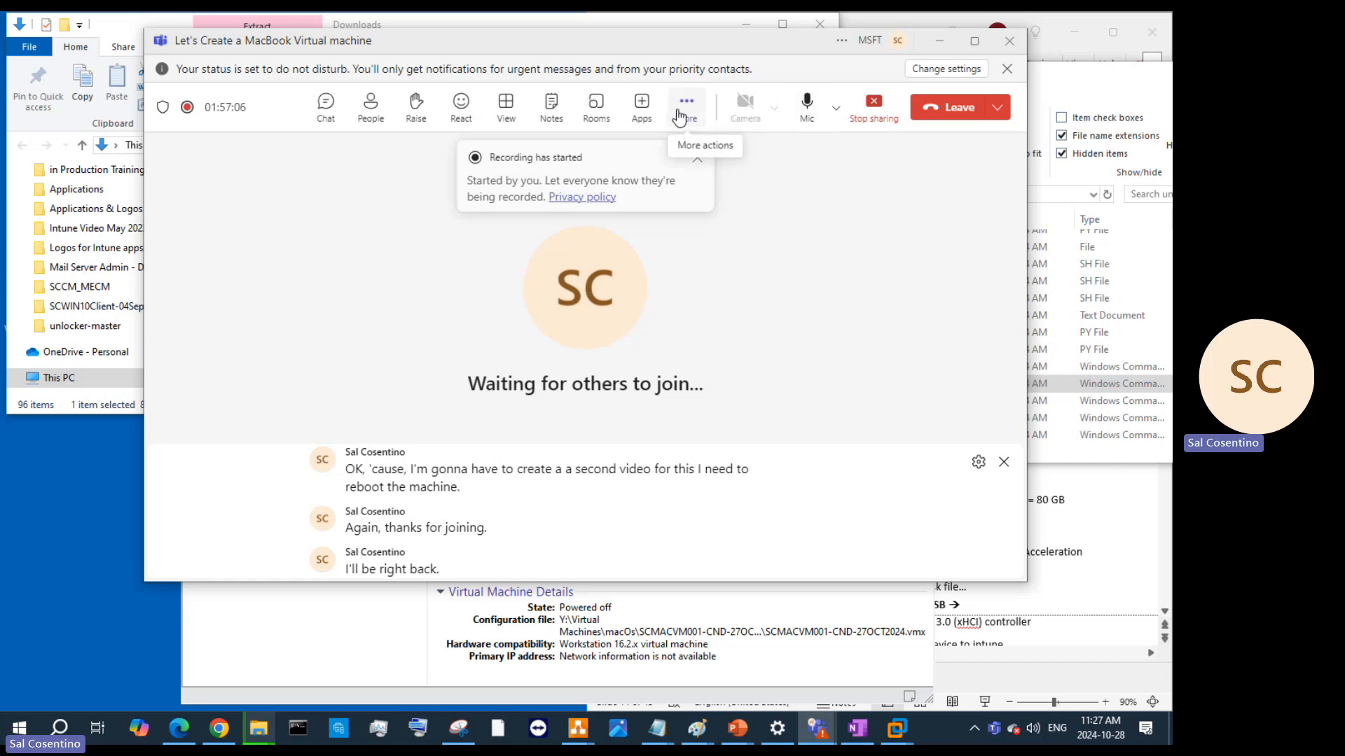
{"action": "left_click", "coordinate": [997, 107]}
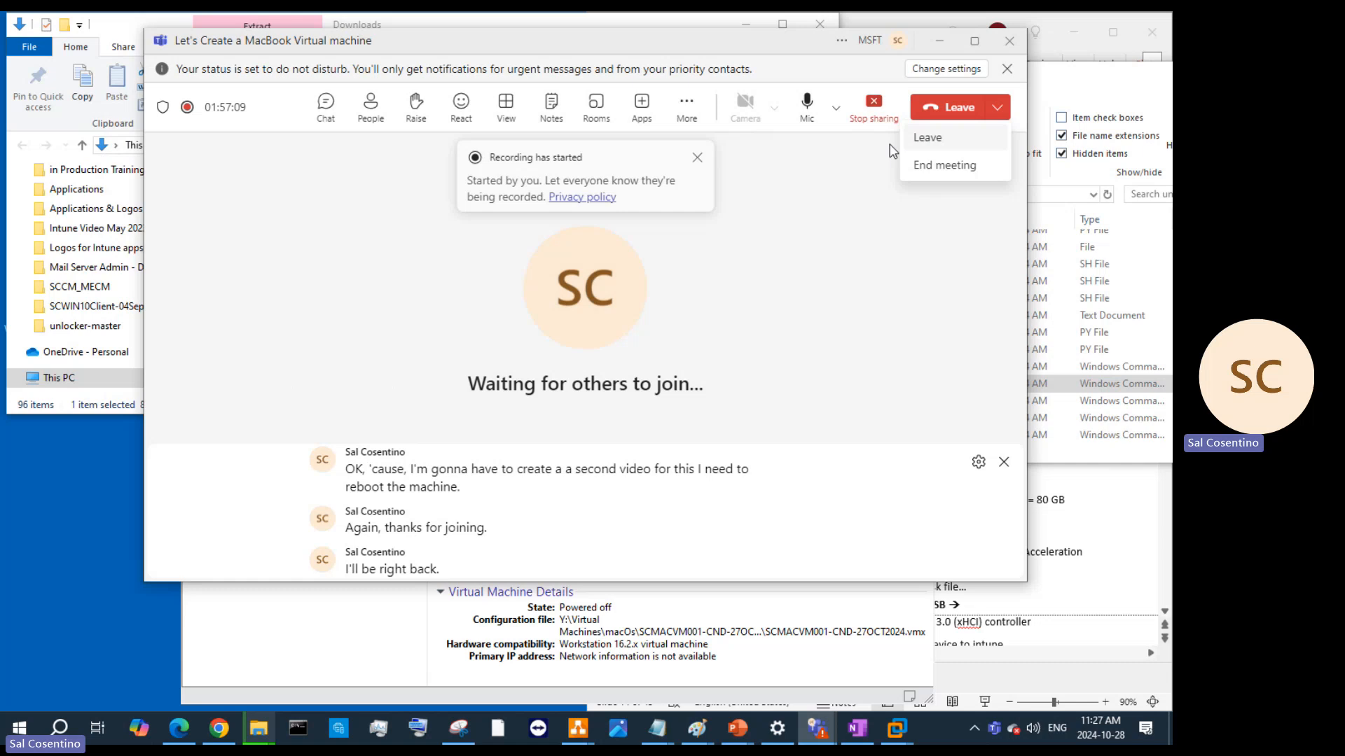
{"action": "left_click", "coordinate": [874, 106]}
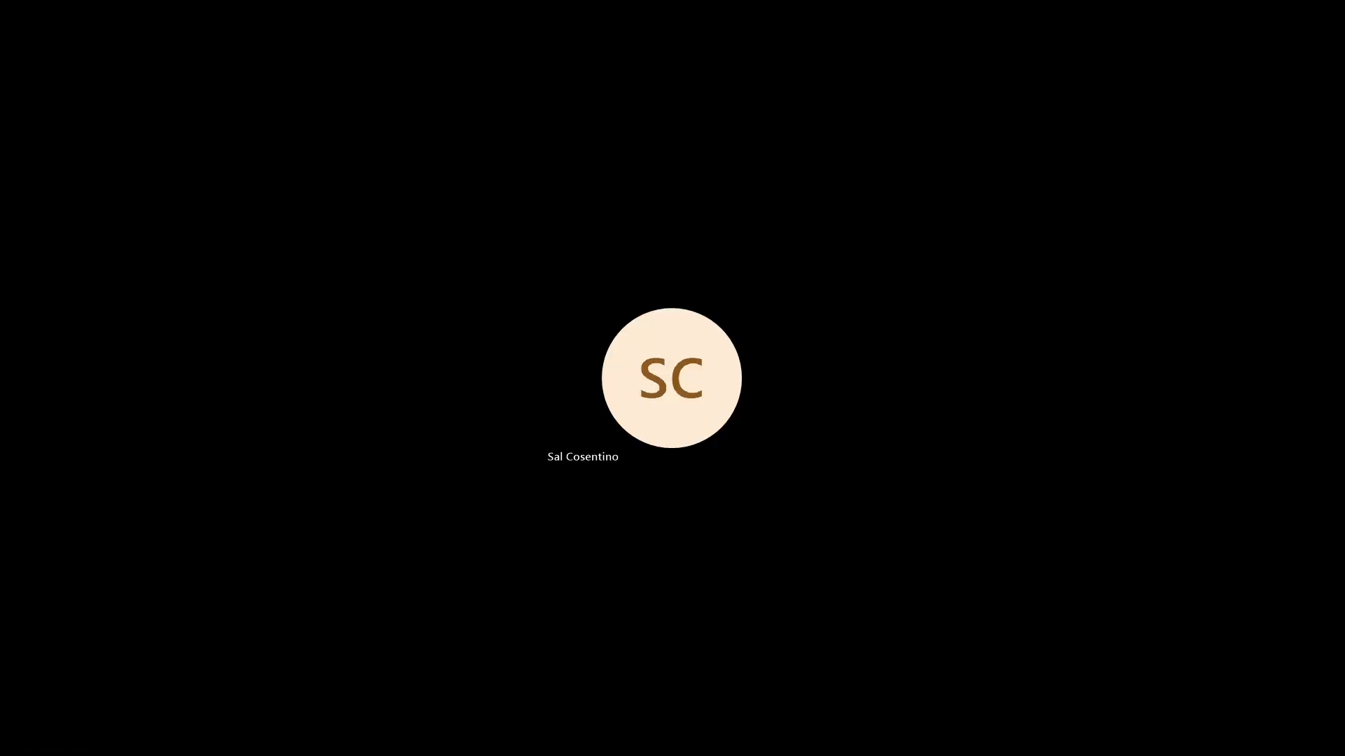